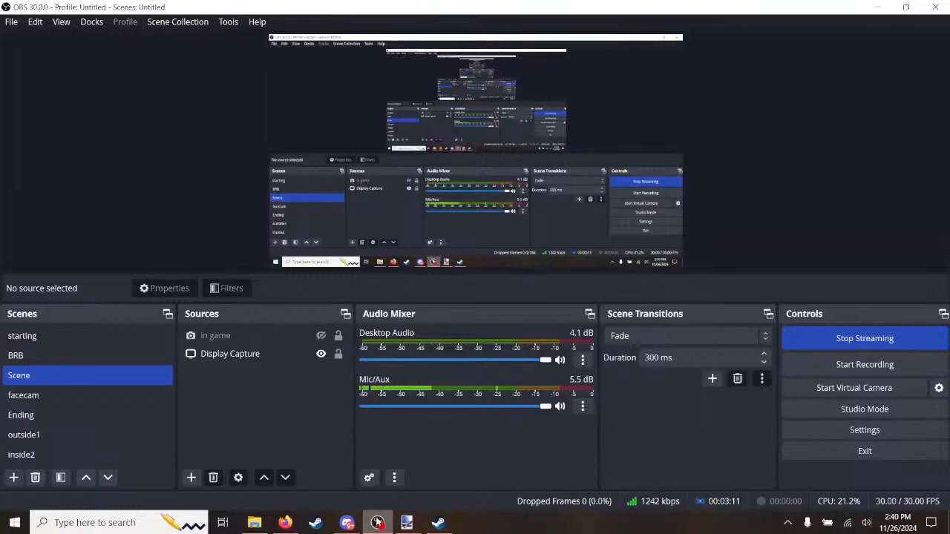
# Step: Switch to paint.net and examine the wooden plank walls, ropes and furniture in castleset01.png
pyautogui.click(408, 526)
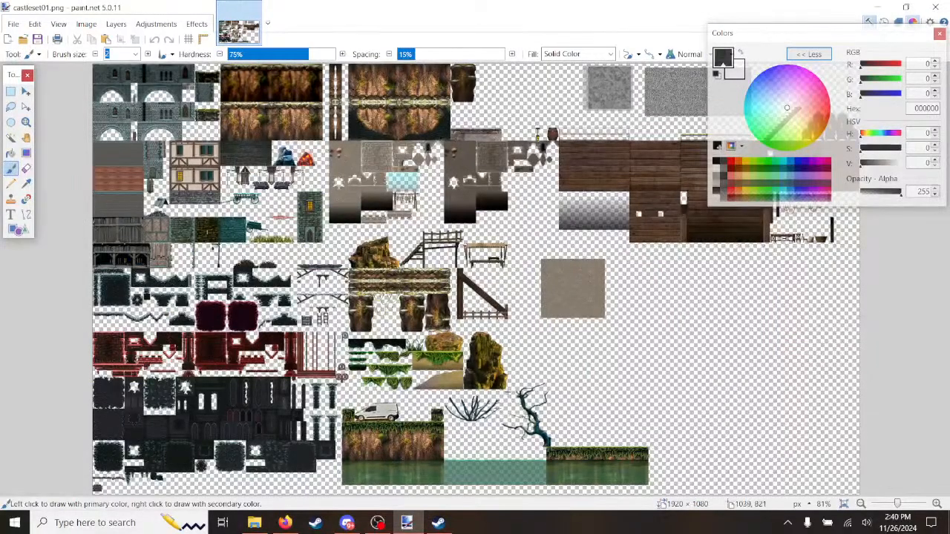
pyautogui.keyDown('ctrl'); pyautogui.scroll(6, 705, 282); pyautogui.keyUp('ctrl')
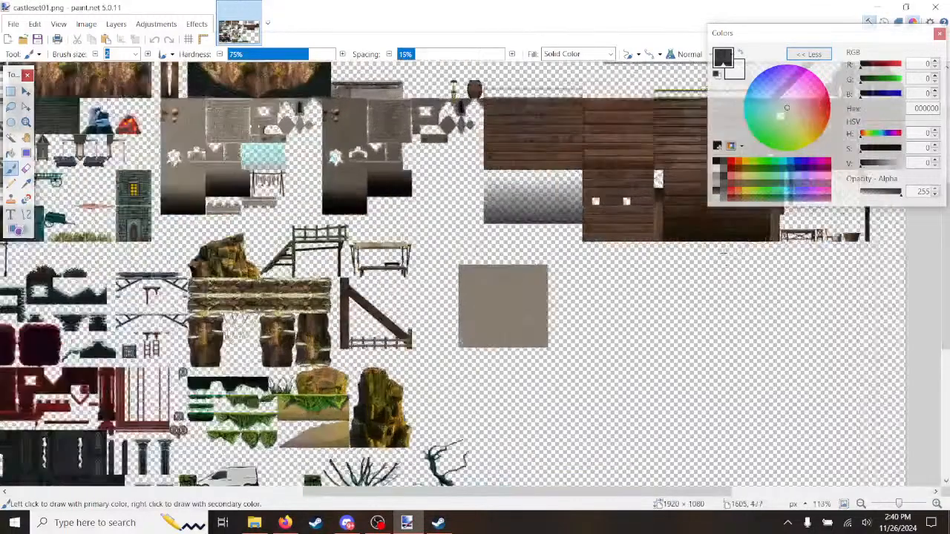
pyautogui.scroll(2, 698, 288)
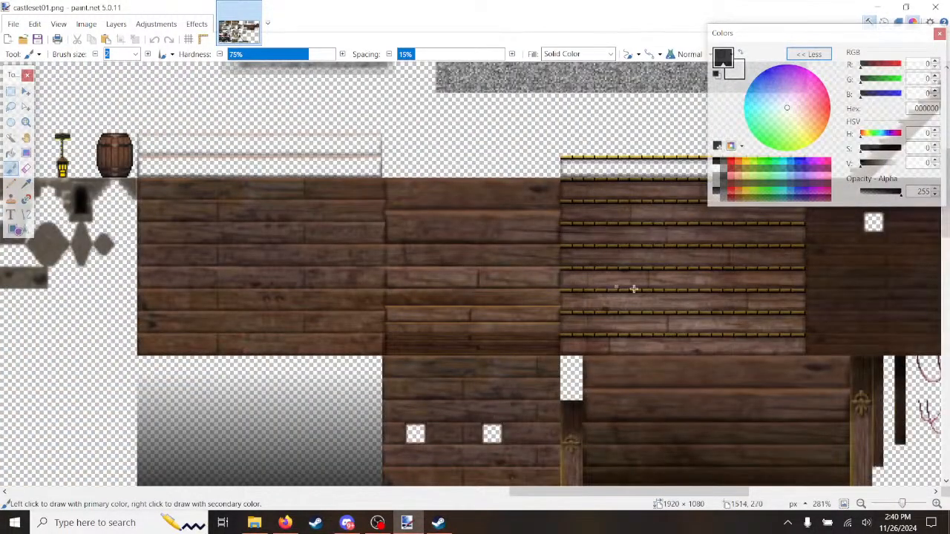
pyautogui.moveTo(520, 492); pyautogui.dragTo(610, 497)
pyautogui.scroll(-2, 603, 430)
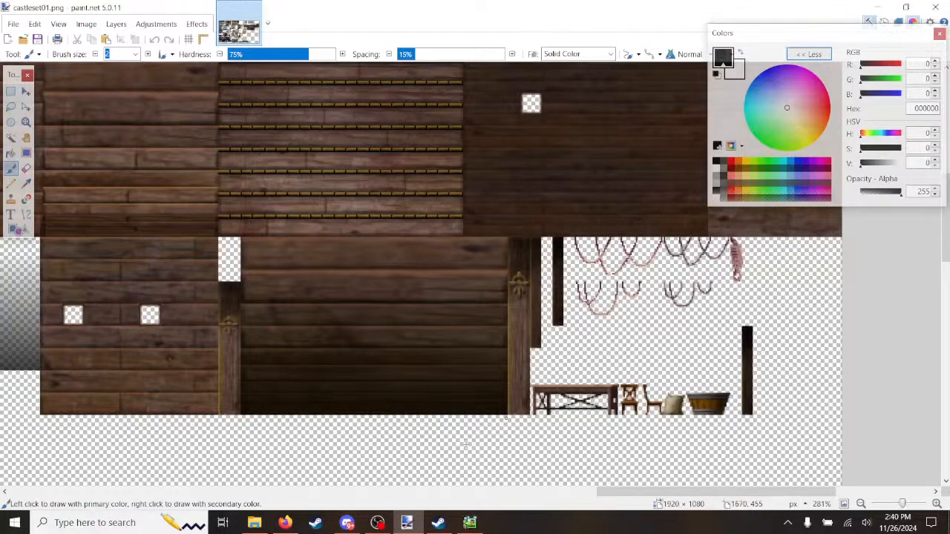
# Step: Switch to File Explorer and open the textures folder inside MV, my2Dstuff, My2D, myMVstuff
pyautogui.click(253, 522)
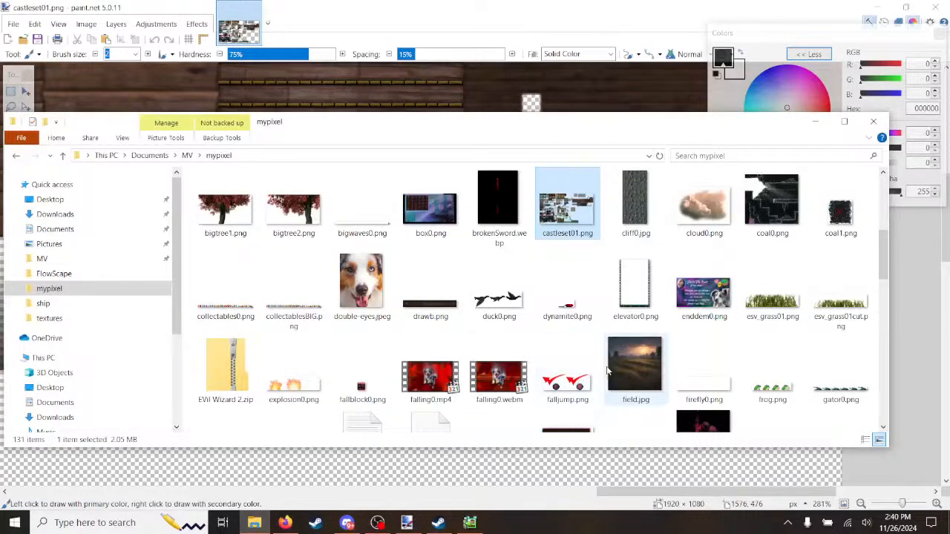
pyautogui.click(188, 155)
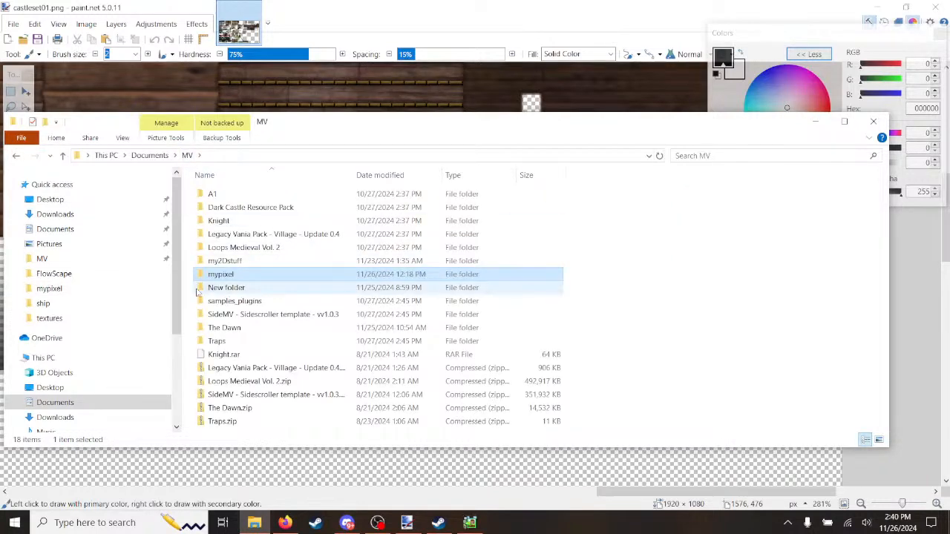
pyautogui.doubleClick(212, 261)
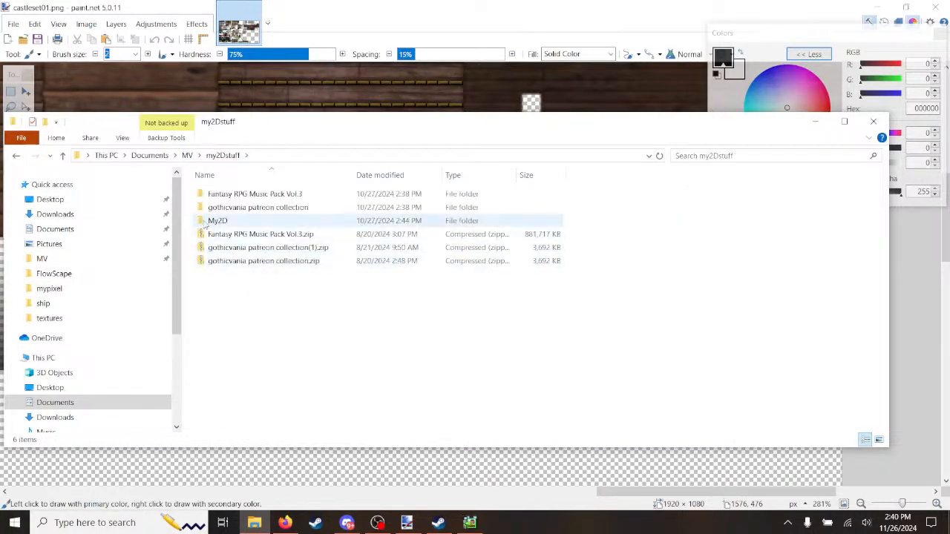
pyautogui.doubleClick(215, 220)
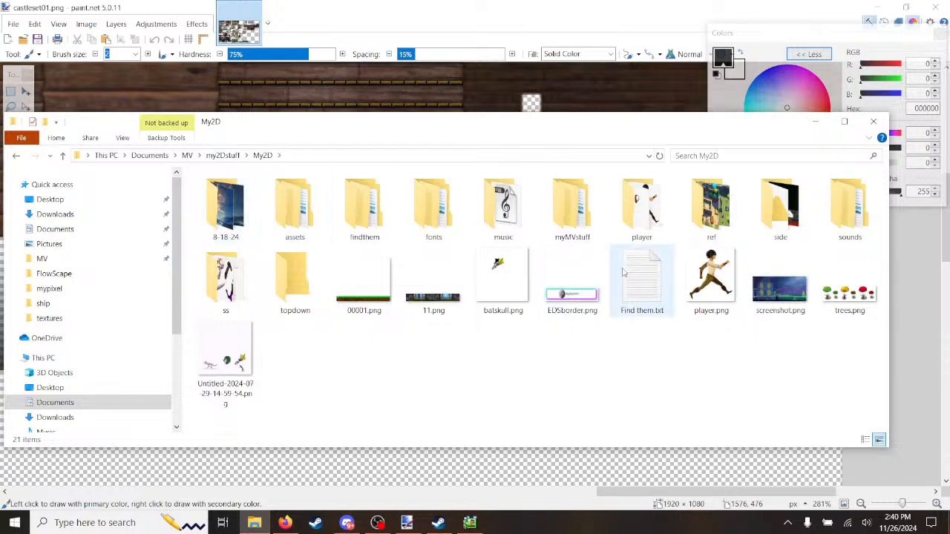
pyautogui.doubleClick(586, 231)
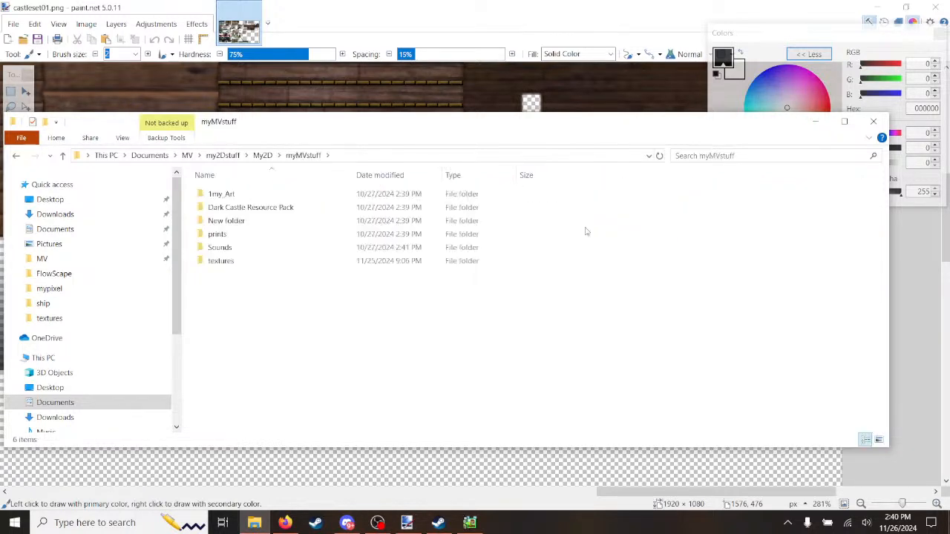
pyautogui.press('s')
pyautogui.doubleClick(206, 261)
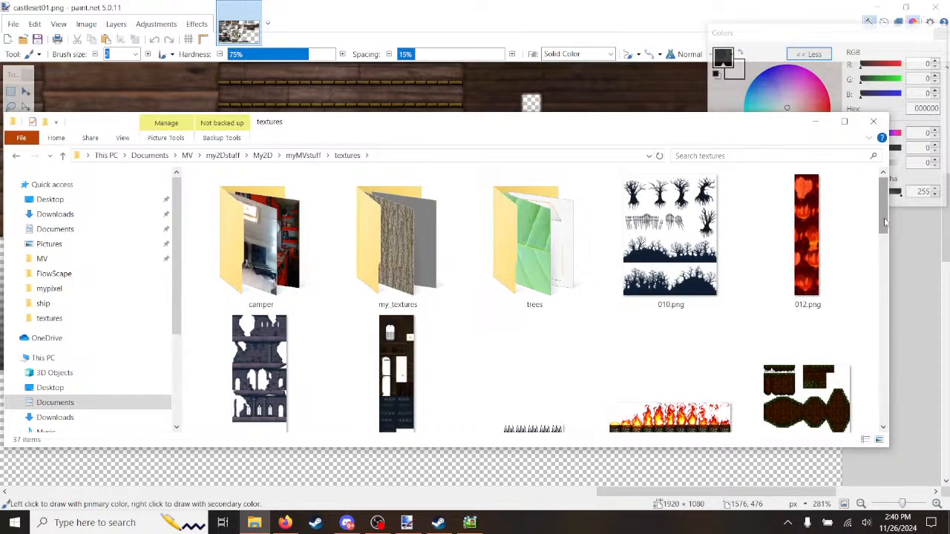
# Step: Find the furniture tileset 149.png in the textures folder and open it in paint.net for a close view
pyautogui.moveTo(885, 221); pyautogui.dragTo(854, 339)
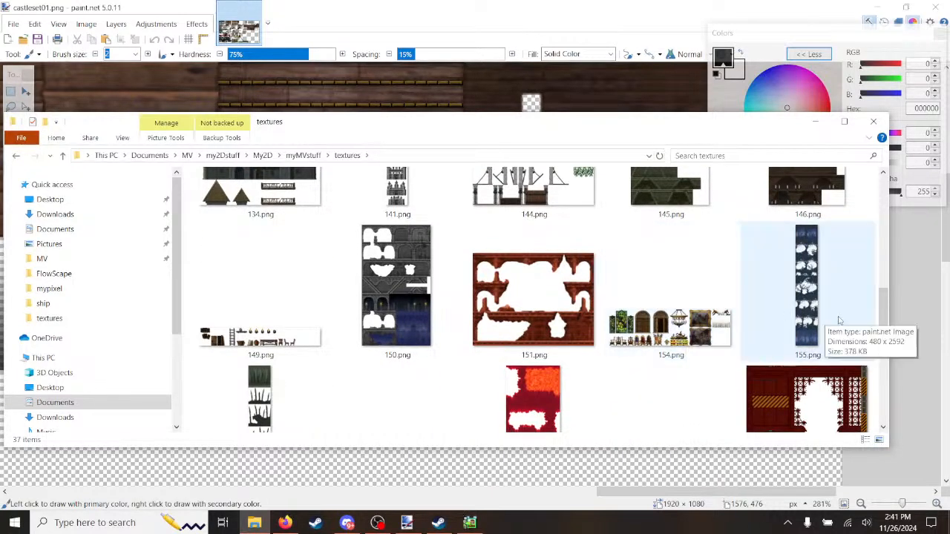
pyautogui.scroll(-2, 879, 308)
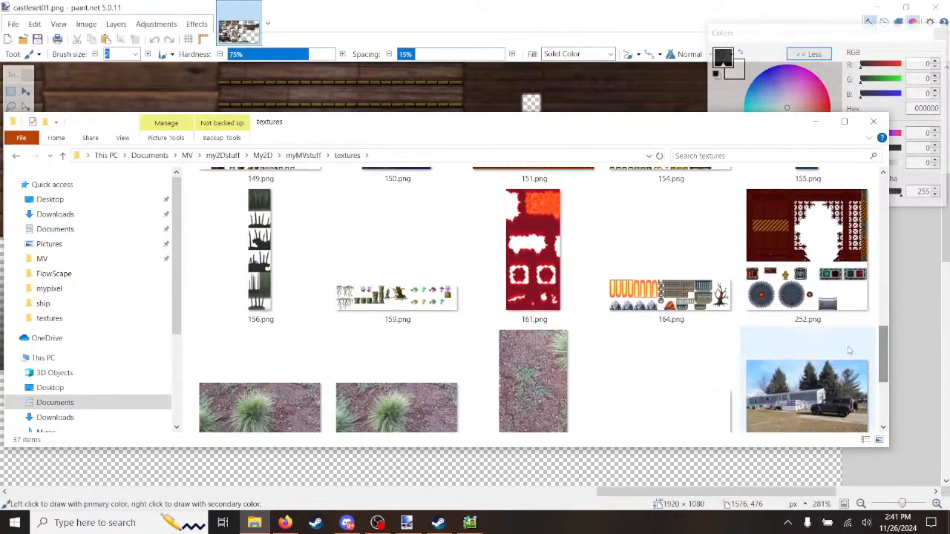
pyautogui.moveTo(881, 335); pyautogui.dragTo(881, 386)
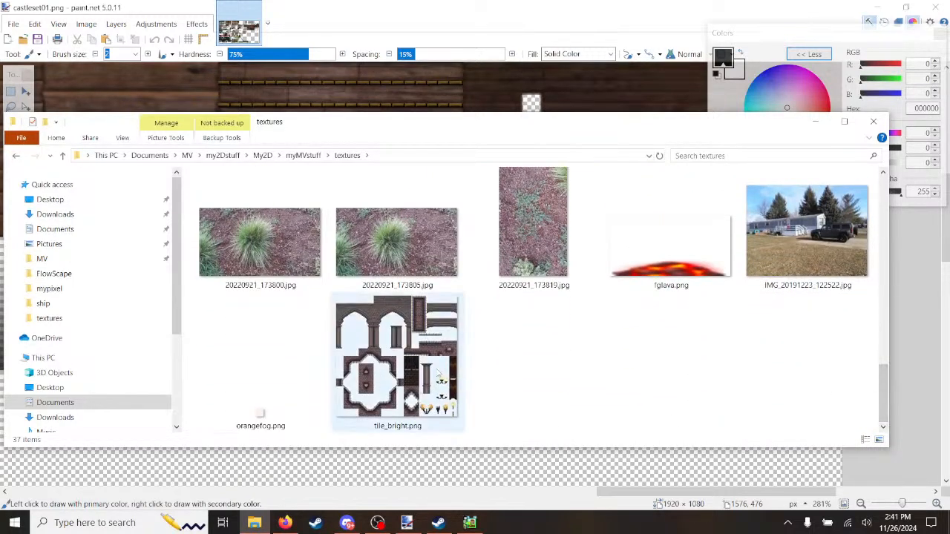
pyautogui.scroll(5, 586, 358)
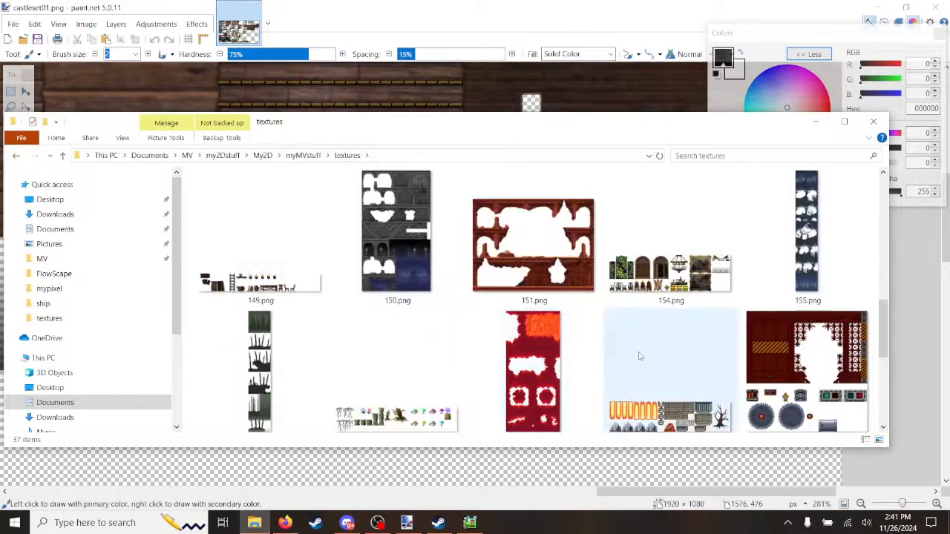
pyautogui.scroll(2, 645, 352)
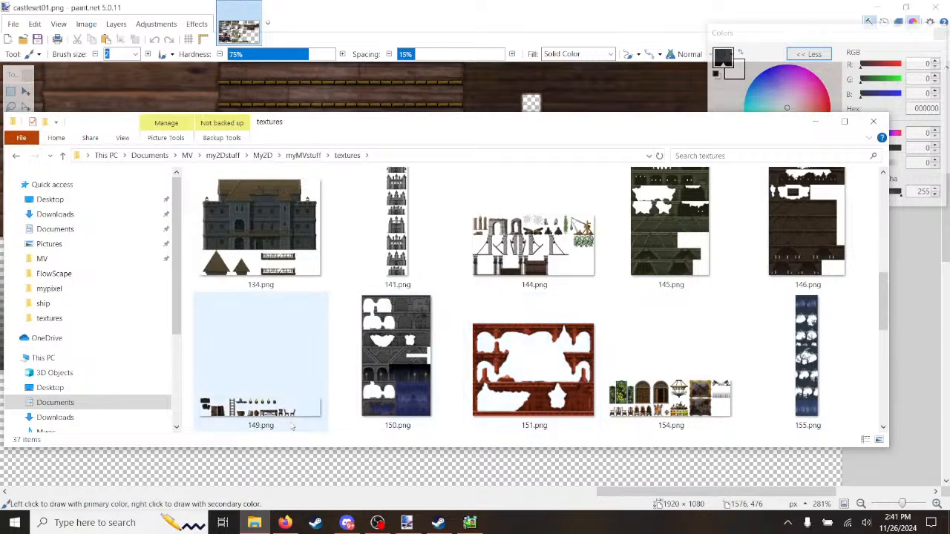
pyautogui.click(287, 413)
pyautogui.doubleClick(289, 411)
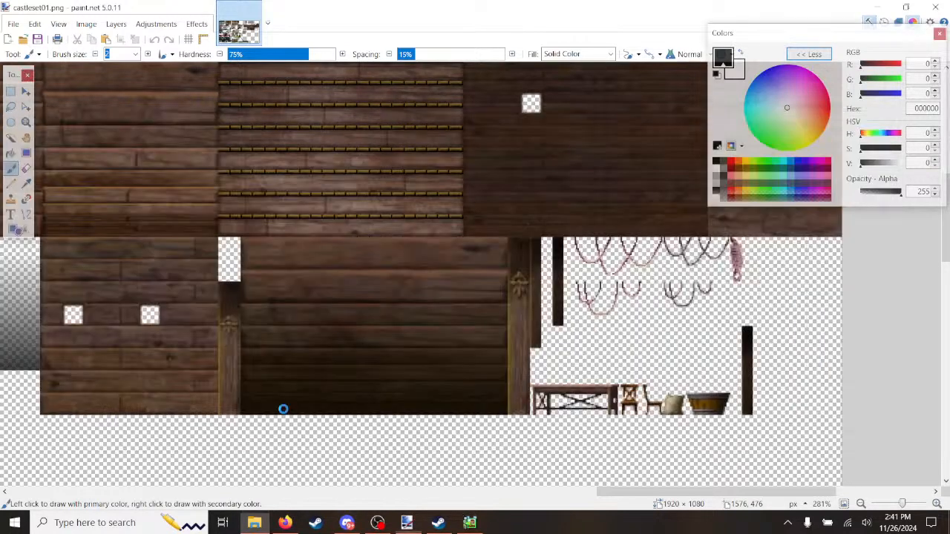
pyautogui.keyDown('ctrl'); pyautogui.scroll(3, 476, 319); pyautogui.keyUp('ctrl')
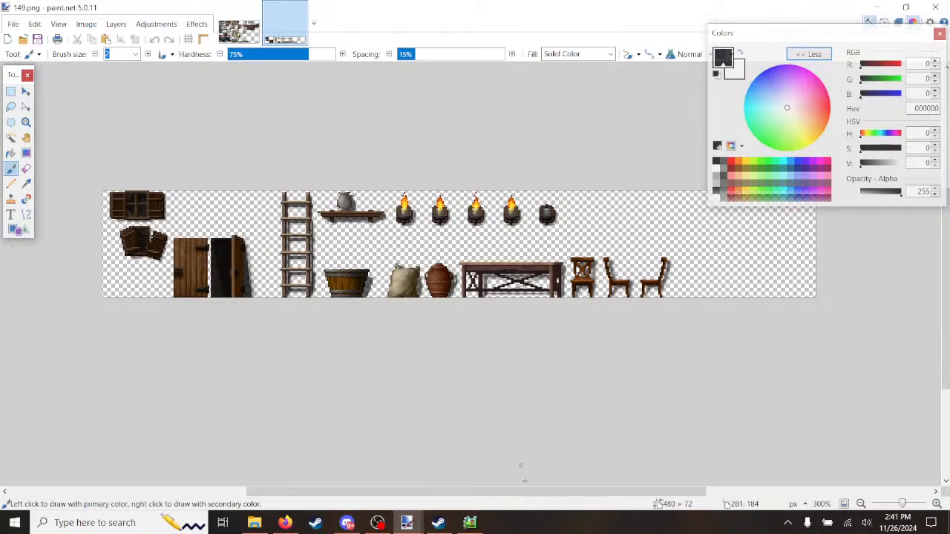
# Step: Switch to Pixel Game Maker MV and open the Find Home project stored in the Vania folder
pyautogui.click(469, 522)
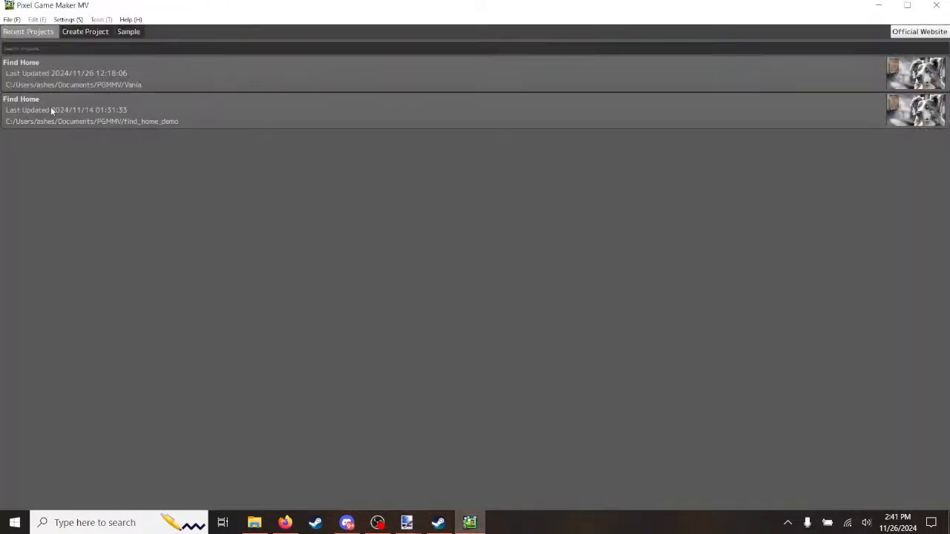
pyautogui.doubleClick(31, 61)
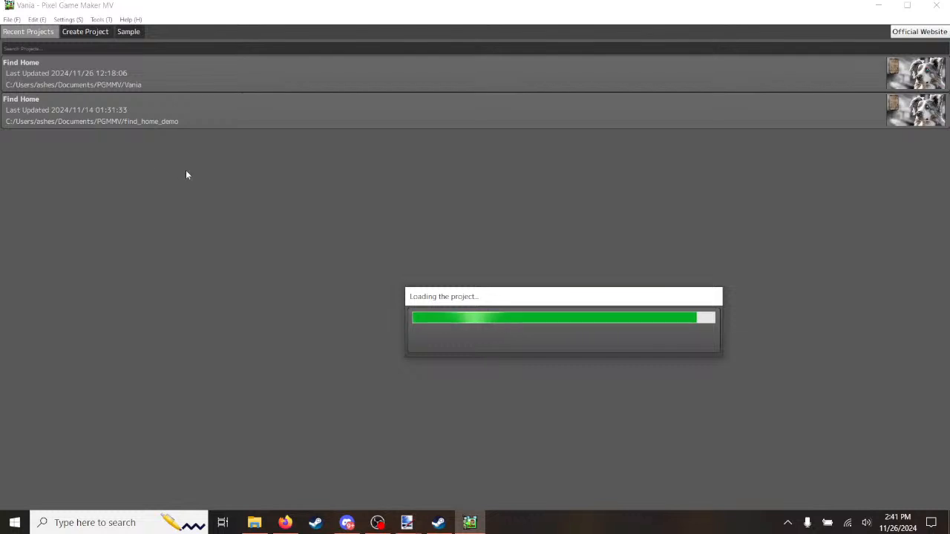
# Step: Switch to File Explorer and open the ship folder inside MV, mypixel
pyautogui.click(255, 522)
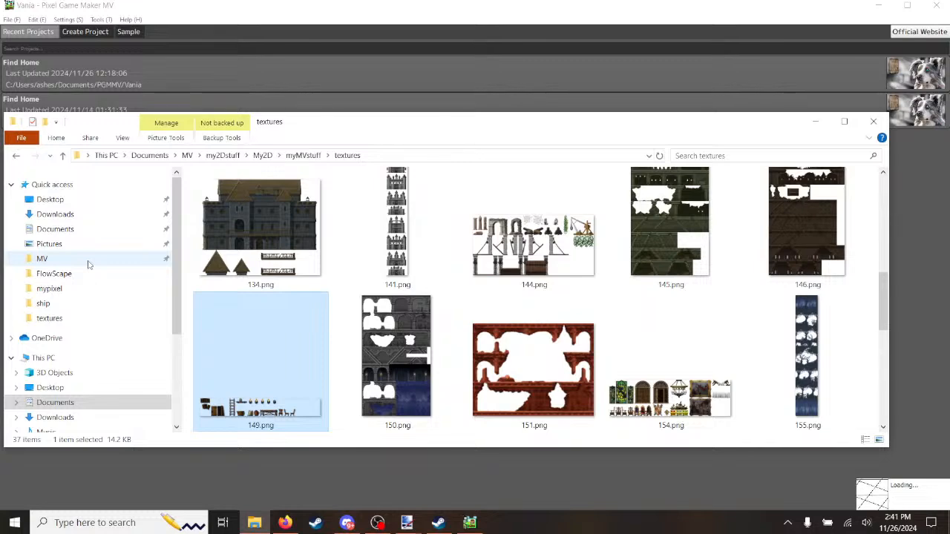
pyautogui.click(187, 155)
pyautogui.doubleClick(205, 274)
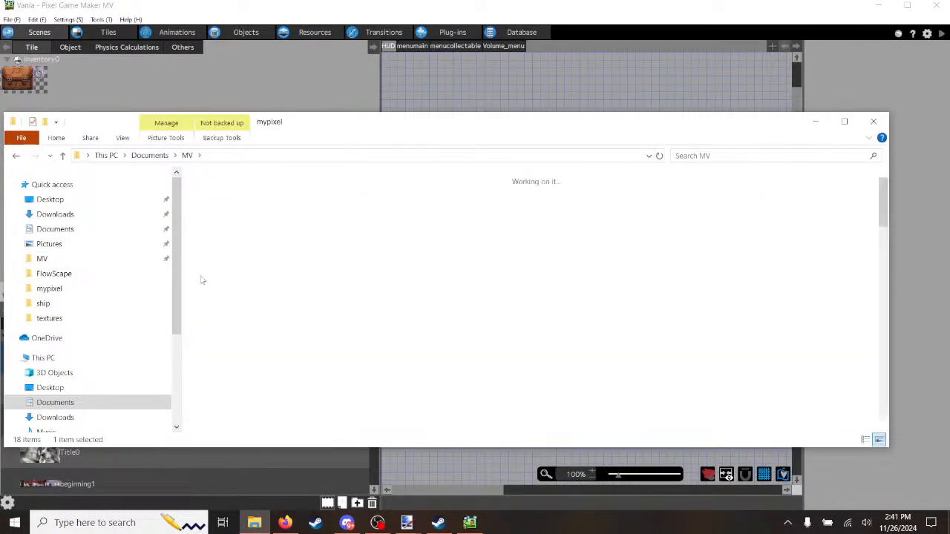
pyautogui.scroll(-3, 562, 306)
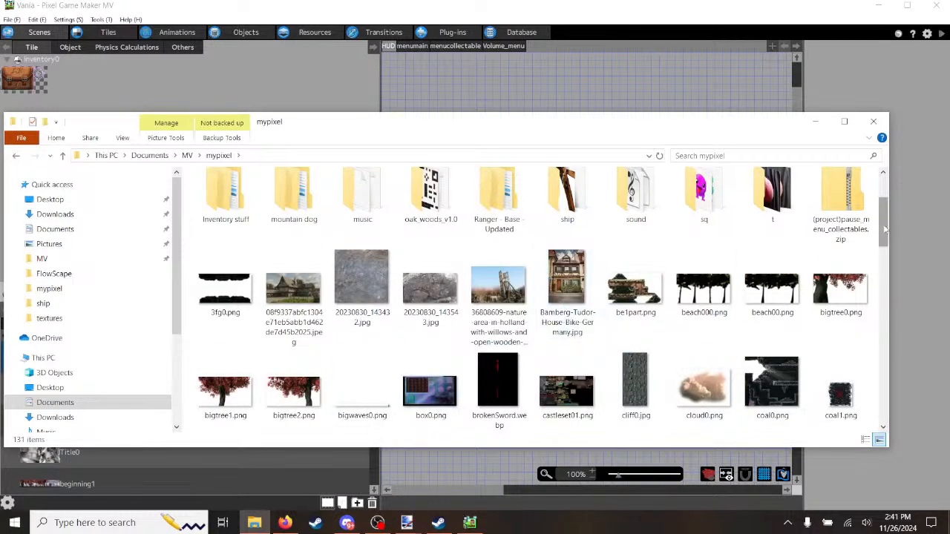
pyautogui.moveTo(883, 228); pyautogui.dragTo(903, 208)
pyautogui.doubleClick(581, 304)
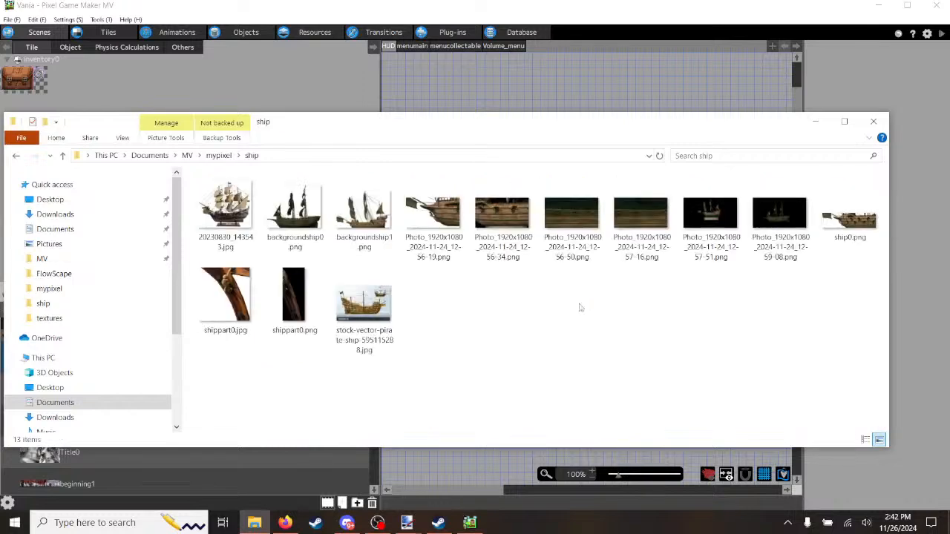
# Step: View shippart0.jpg enlarged in the photo viewer, then close the viewer
pyautogui.click(227, 303)
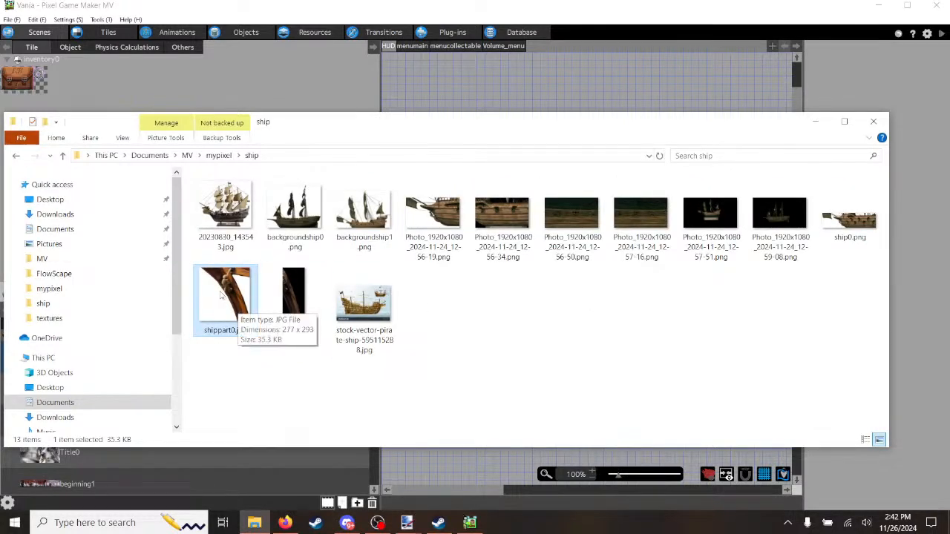
pyautogui.doubleClick(222, 292)
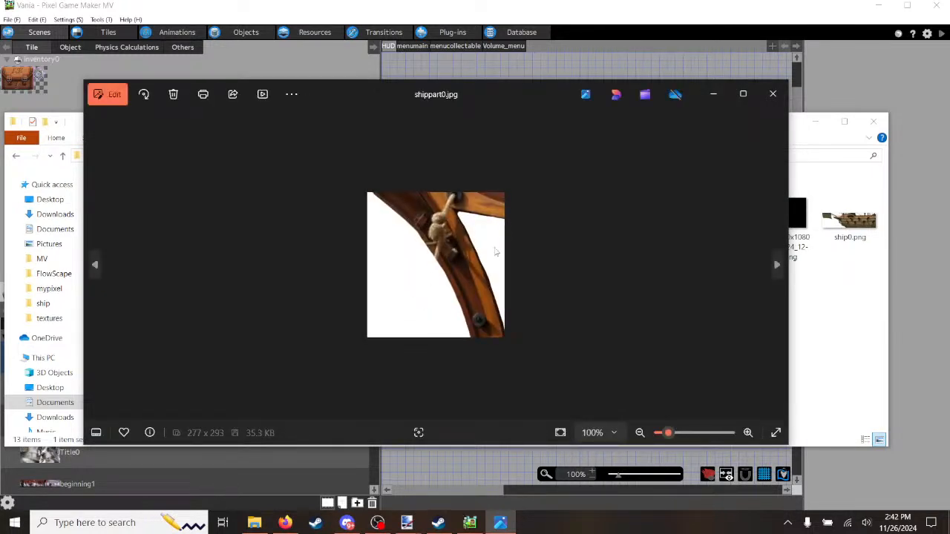
pyautogui.scroll(5, 493, 256)
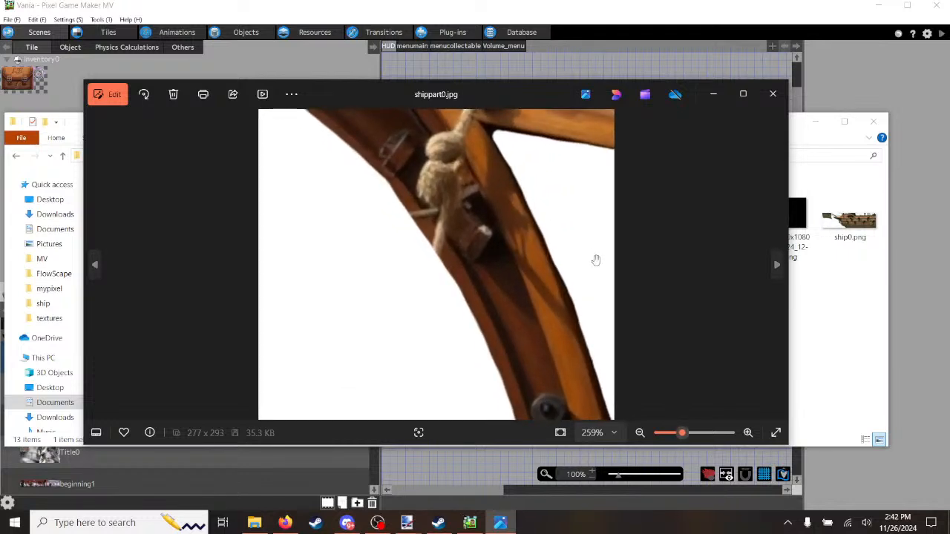
pyautogui.click(772, 94)
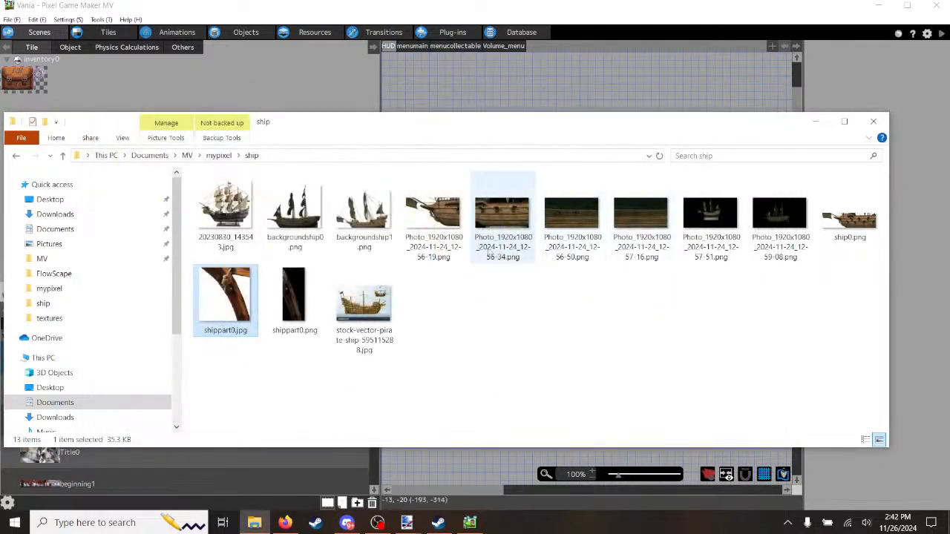
# Step: Open shippart0.png in paint.net, examine the cut-out beam up close and close the image
pyautogui.doubleClick(292, 291)
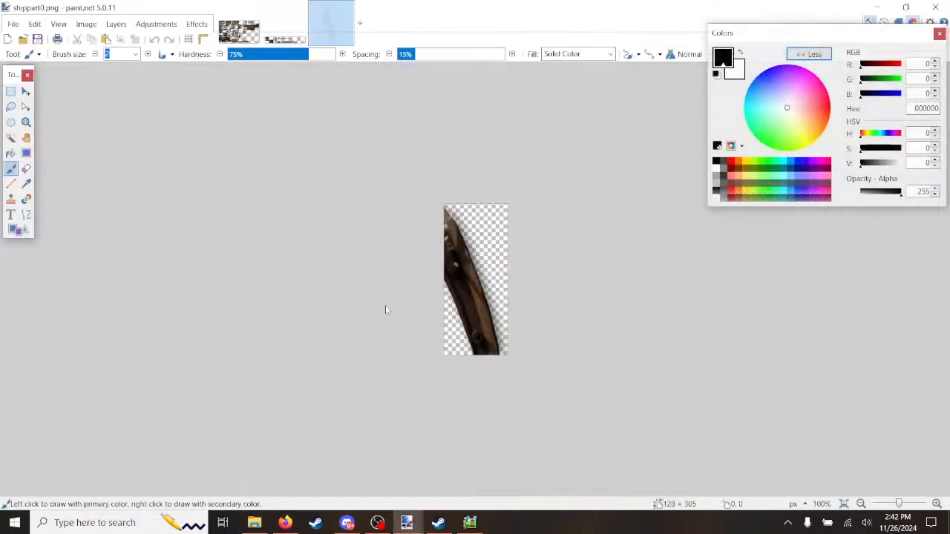
pyautogui.keyDown('ctrl'); pyautogui.scroll(5, 476, 301); pyautogui.keyUp('ctrl')
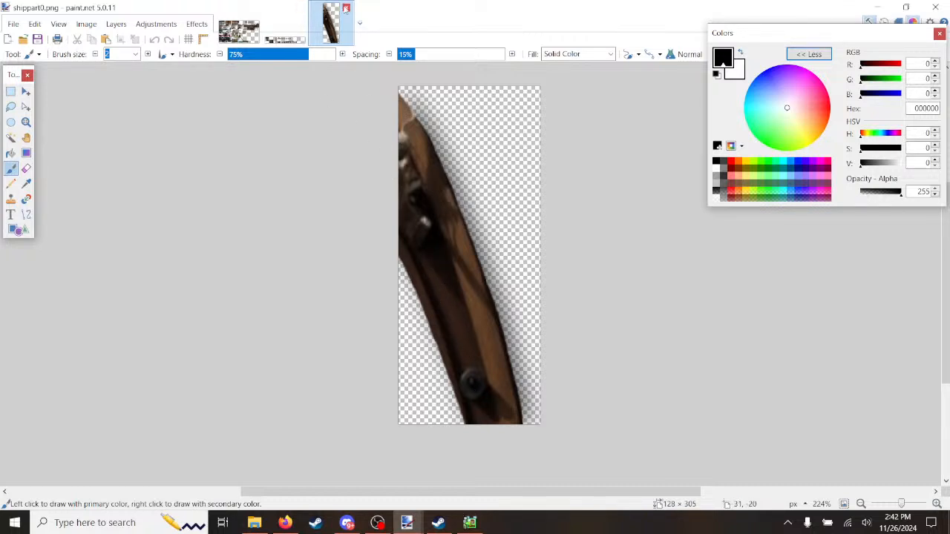
pyautogui.click(347, 8)
# Step: Switch back to Pixel Game Maker MV and open the ship1 scene to show its lower area
pyautogui.click(470, 522)
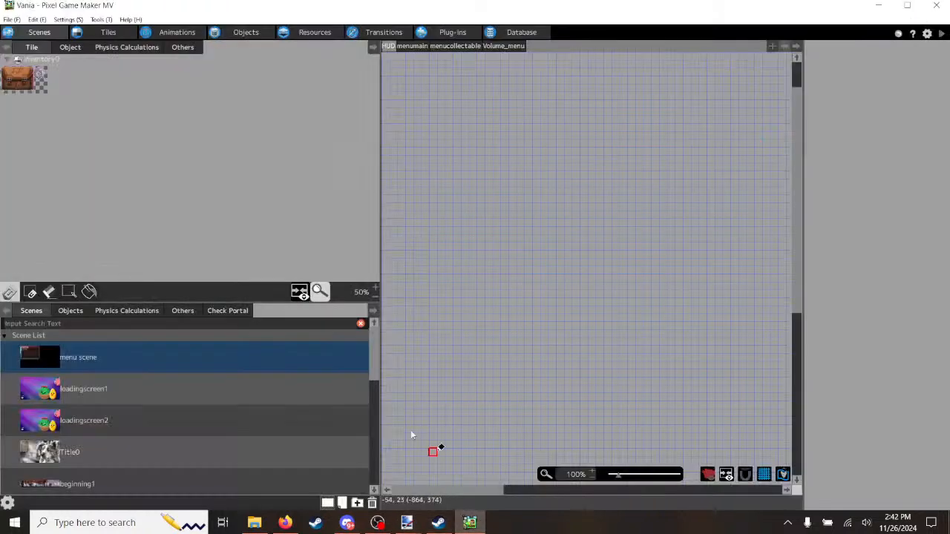
pyautogui.moveTo(375, 350); pyautogui.dragTo(393, 453)
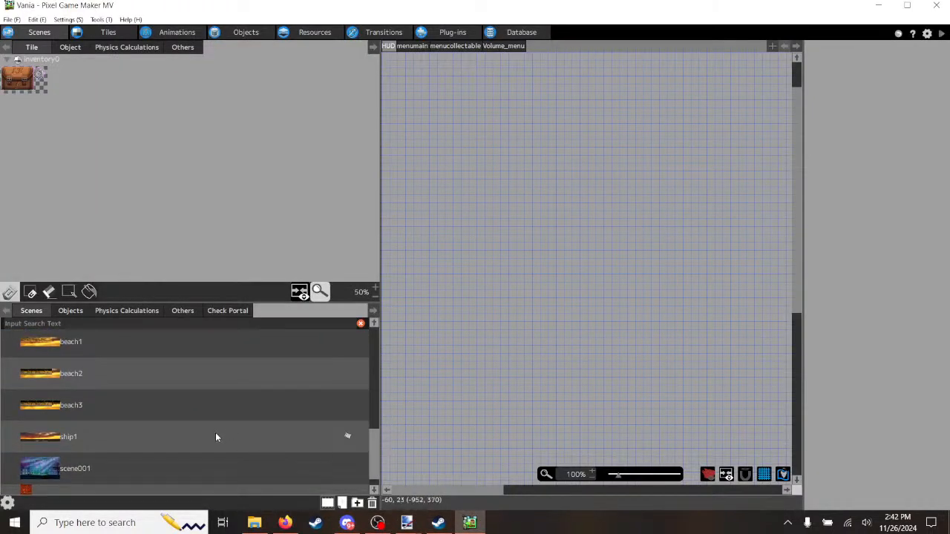
pyautogui.click(253, 436)
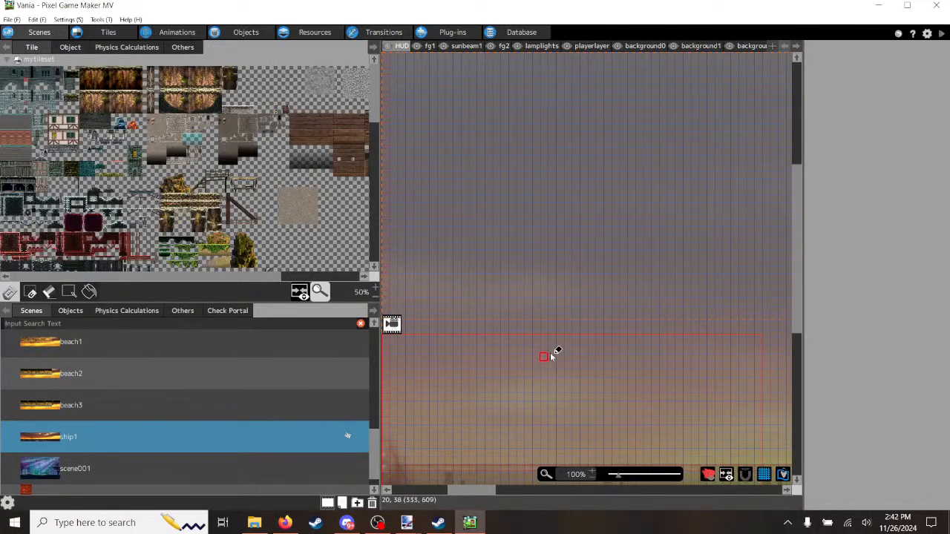
pyautogui.scroll(-6, 478, 341)
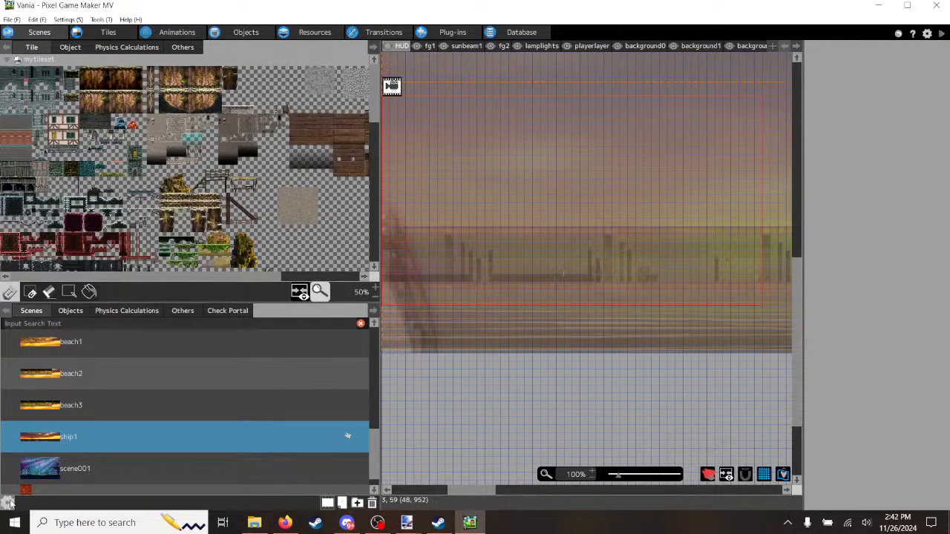
# Step: Open the scene settings of ship1 and look through the available background music choices
pyautogui.doubleClick(111, 440)
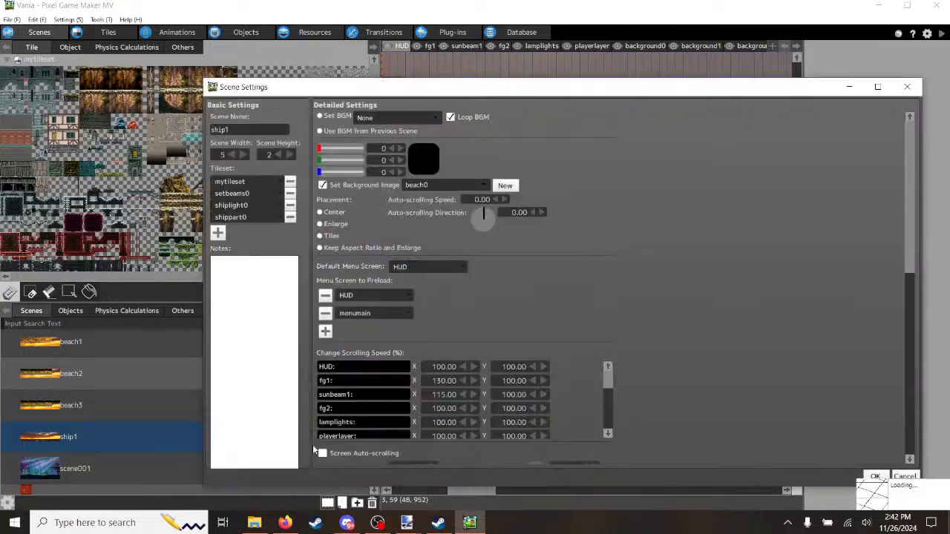
pyautogui.click(437, 120)
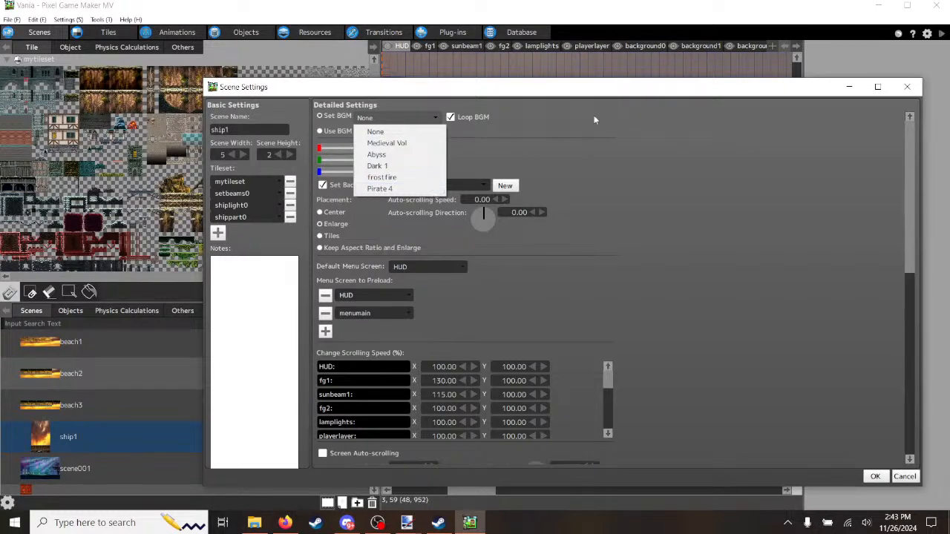
pyautogui.click(600, 94)
# Step: Switch to File Explorer and open the folder mypixel, music, Pirate Music Pack, ogg
pyautogui.click(254, 522)
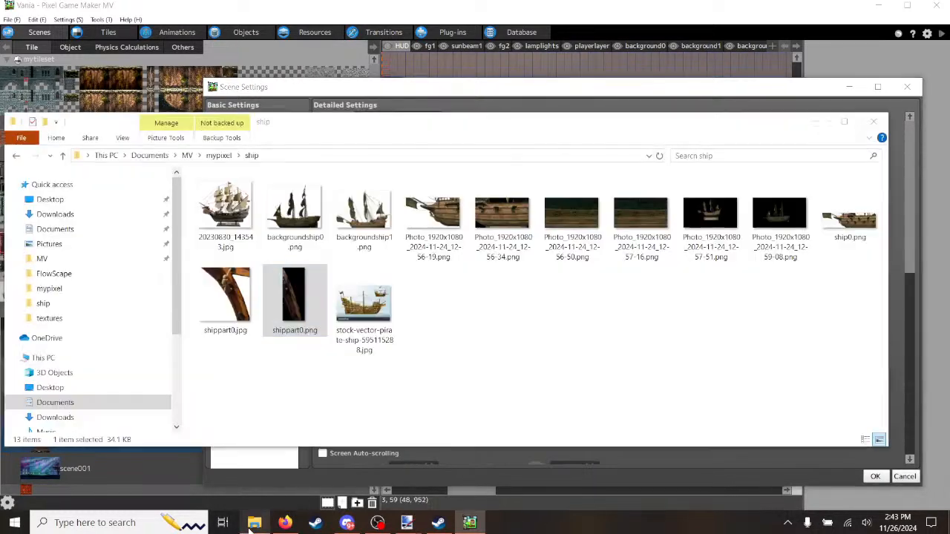
pyautogui.click(219, 155)
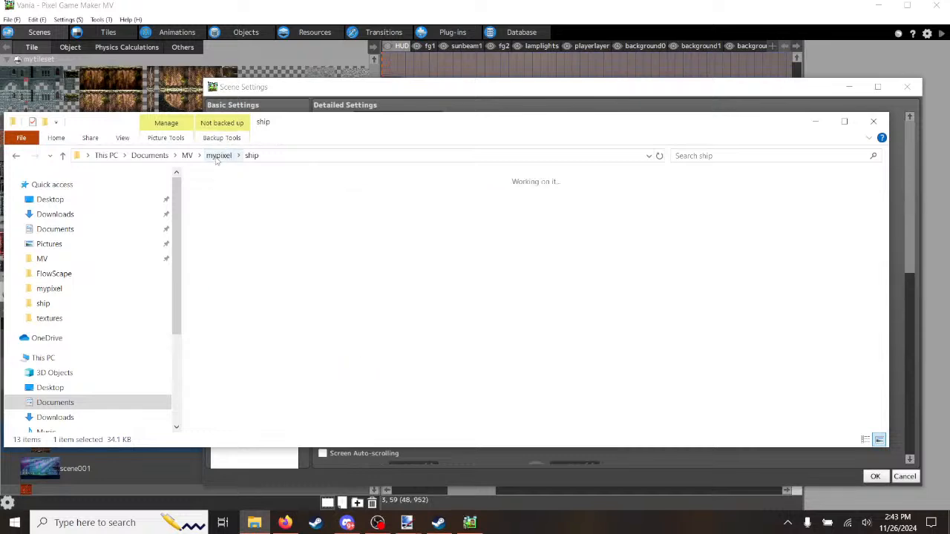
pyautogui.doubleClick(372, 310)
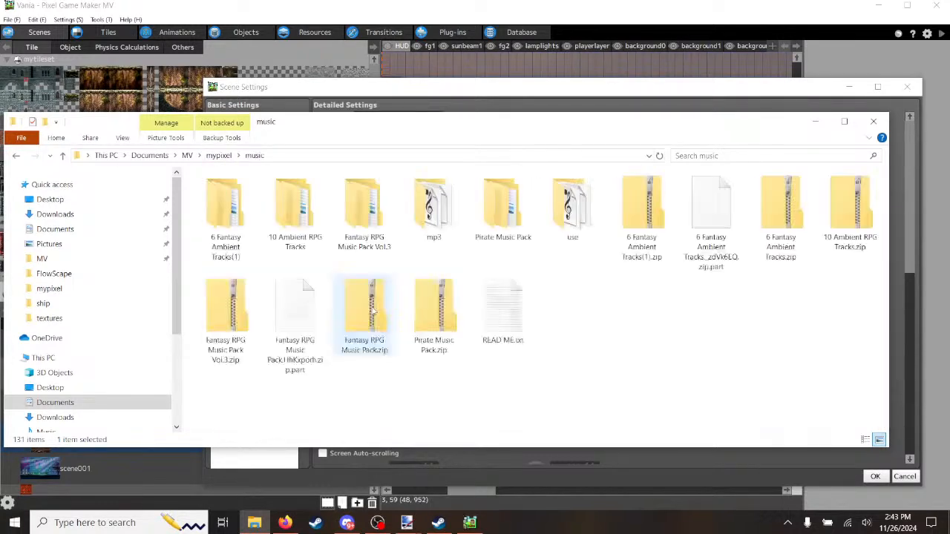
pyautogui.doubleClick(503, 208)
pyautogui.doubleClick(303, 232)
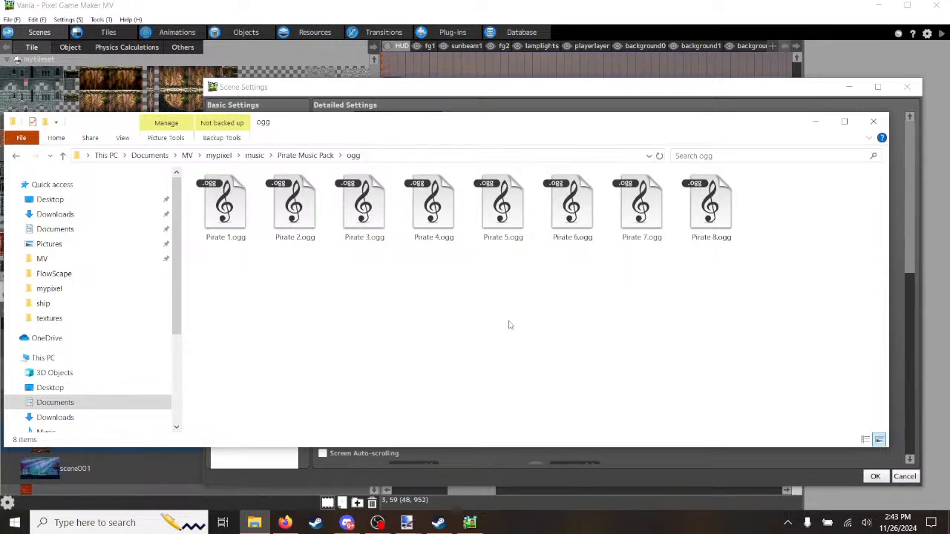
# Step: Play Pirate 3.ogg in Media Player Classic with the volume at 59%, then close the player
pyautogui.click(357, 225)
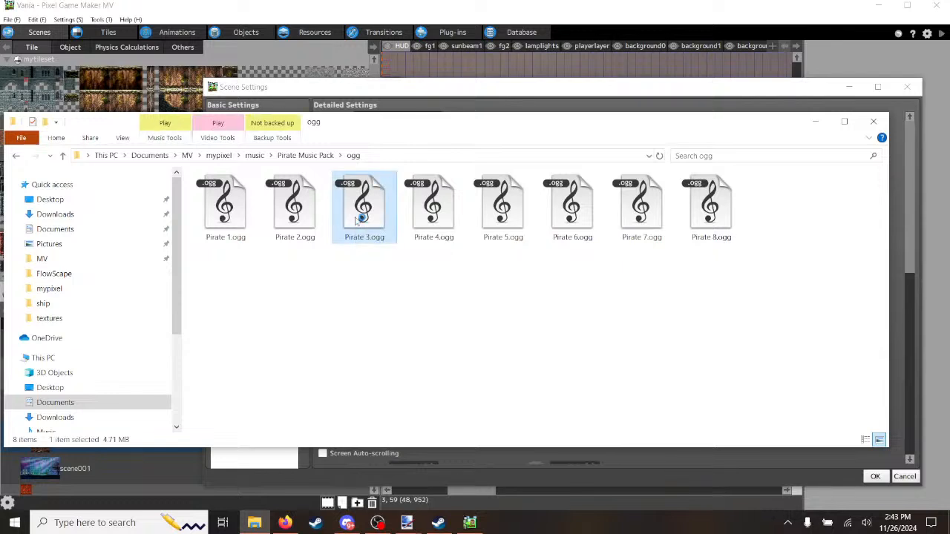
pyautogui.doubleClick(358, 221)
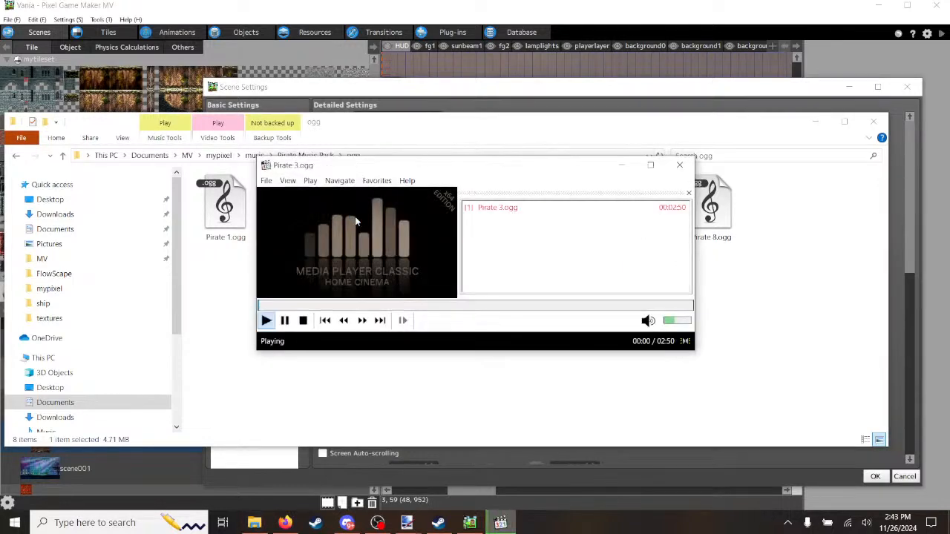
pyautogui.click(681, 324)
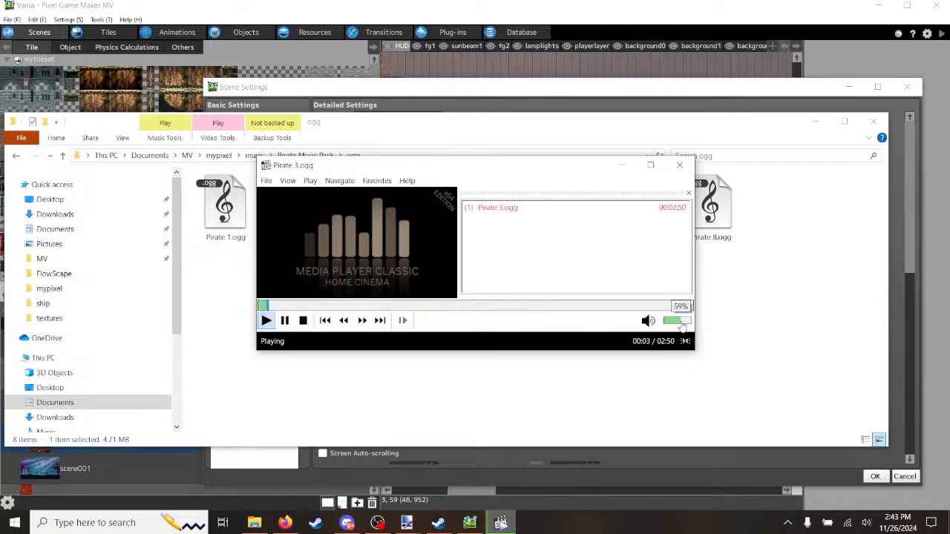
pyautogui.moveTo(482, 171); pyautogui.dragTo(504, 270)
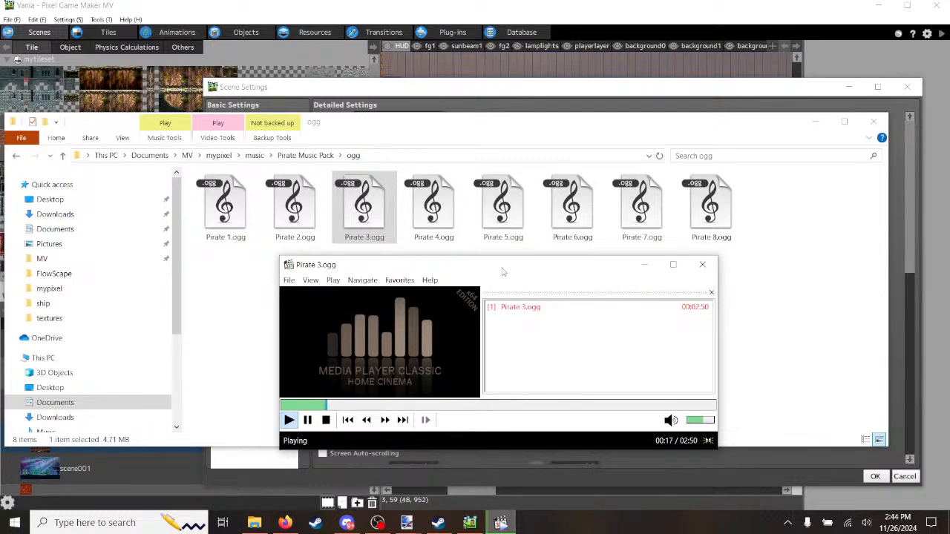
pyautogui.click(701, 264)
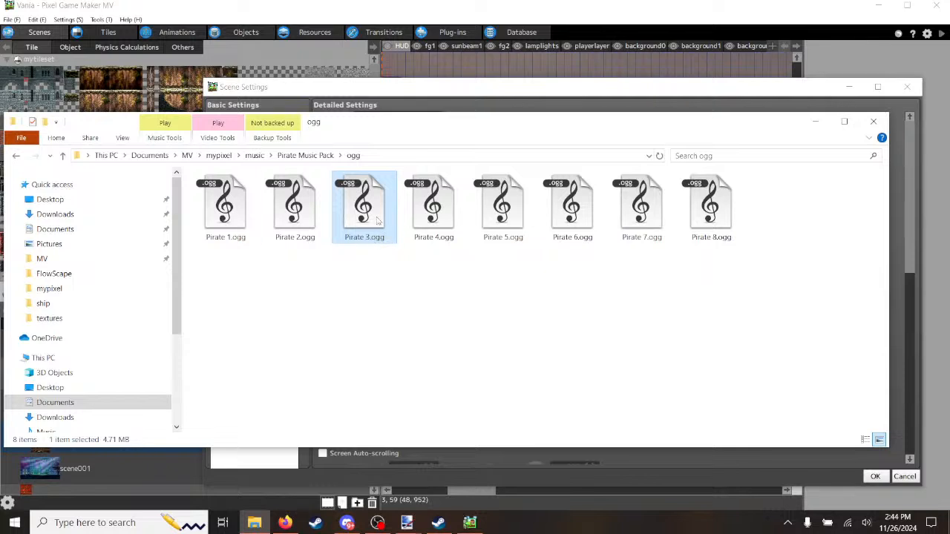
# Step: Play Pirate 4.ogg, skipping ahead to about 0:24, 0:46 and 1:15, then close the player
pyautogui.click(442, 215)
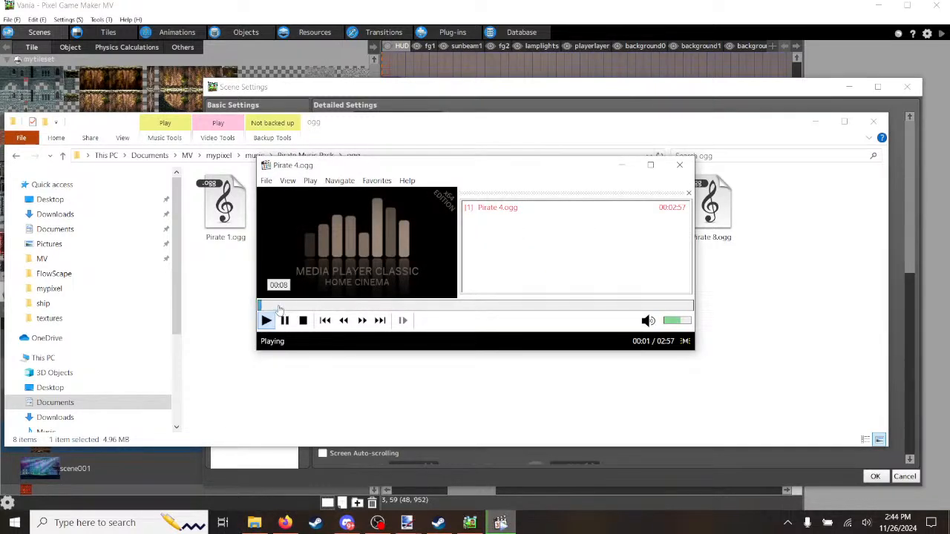
pyautogui.click(317, 306)
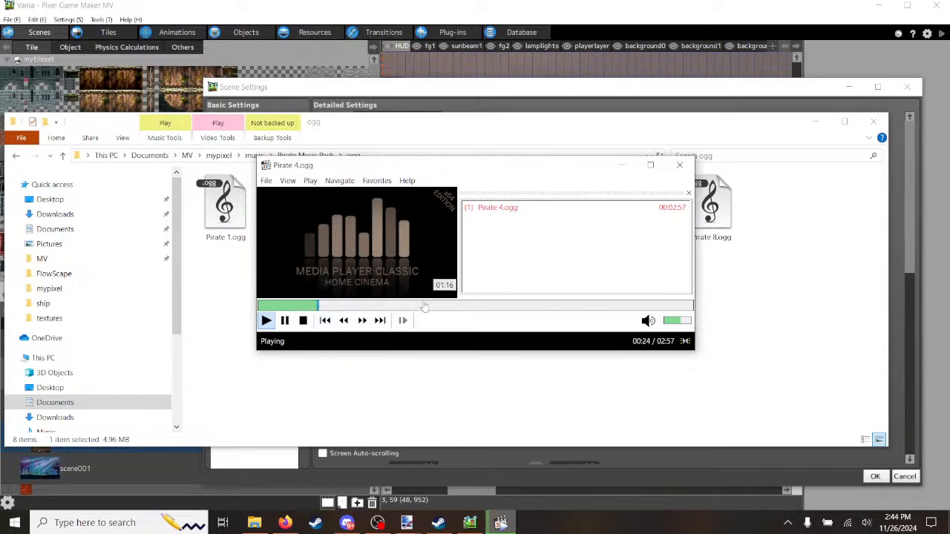
pyautogui.click(374, 307)
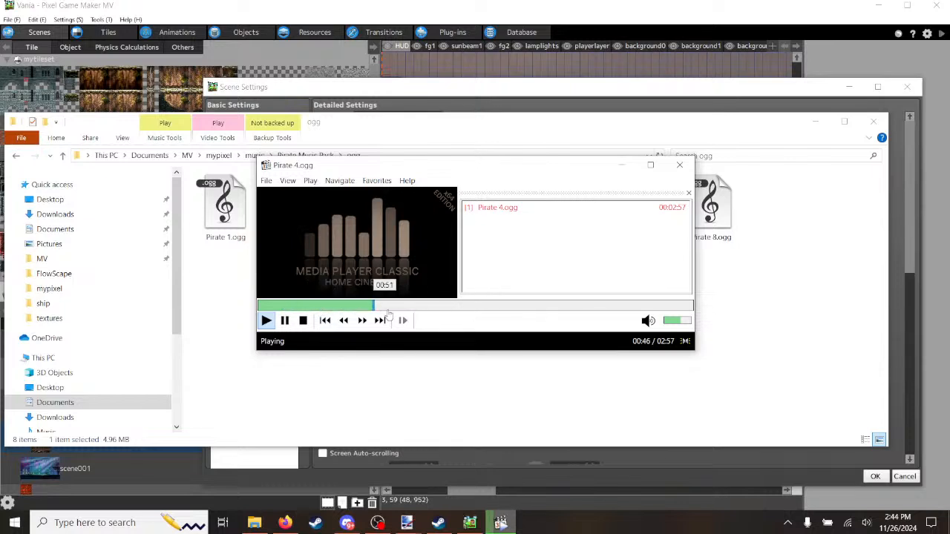
pyautogui.click(444, 307)
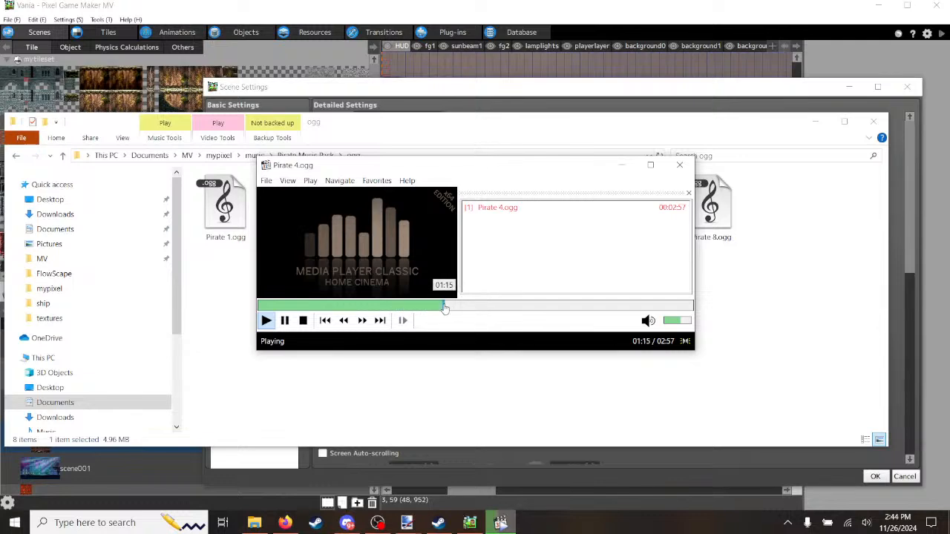
pyautogui.click(679, 165)
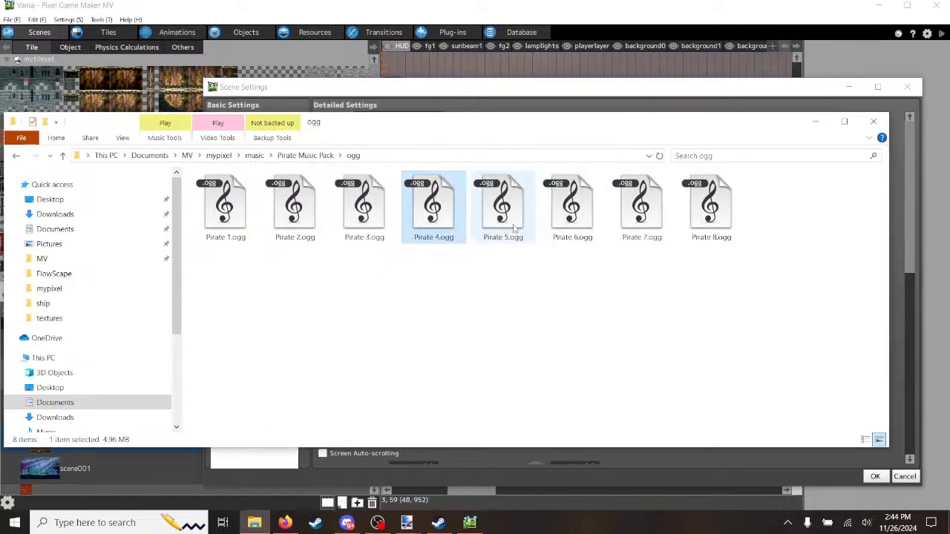
# Step: Play Pirate 5.ogg, skip ahead in the track, then close the player
pyautogui.doubleClick(516, 227)
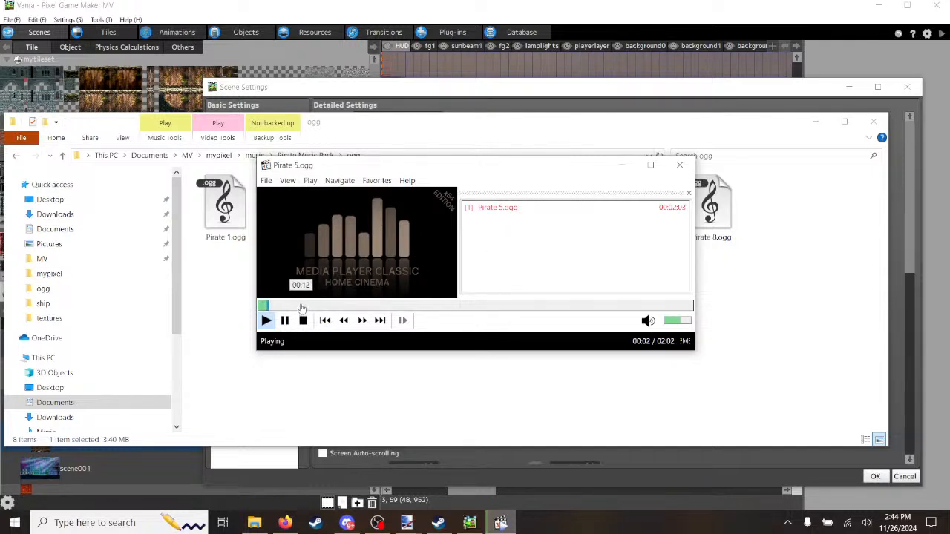
pyautogui.click(300, 306)
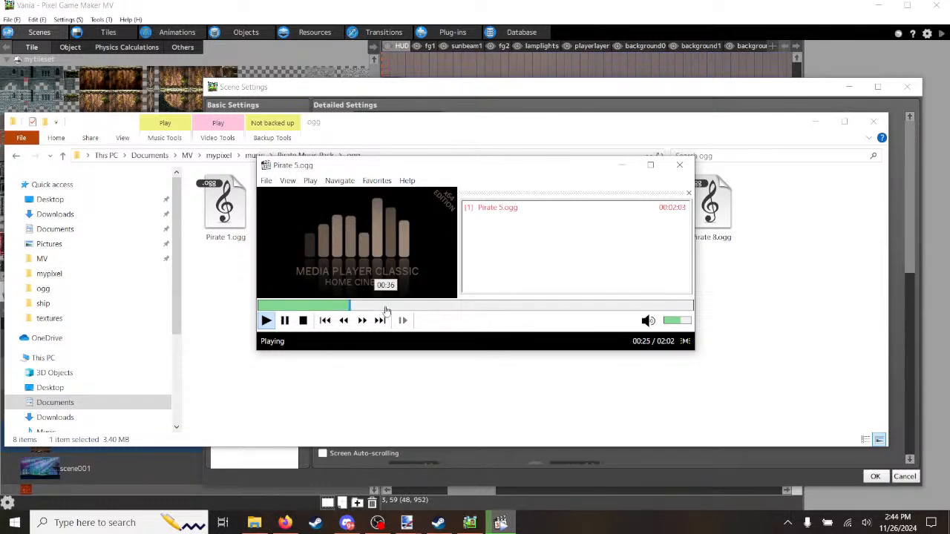
pyautogui.click(679, 165)
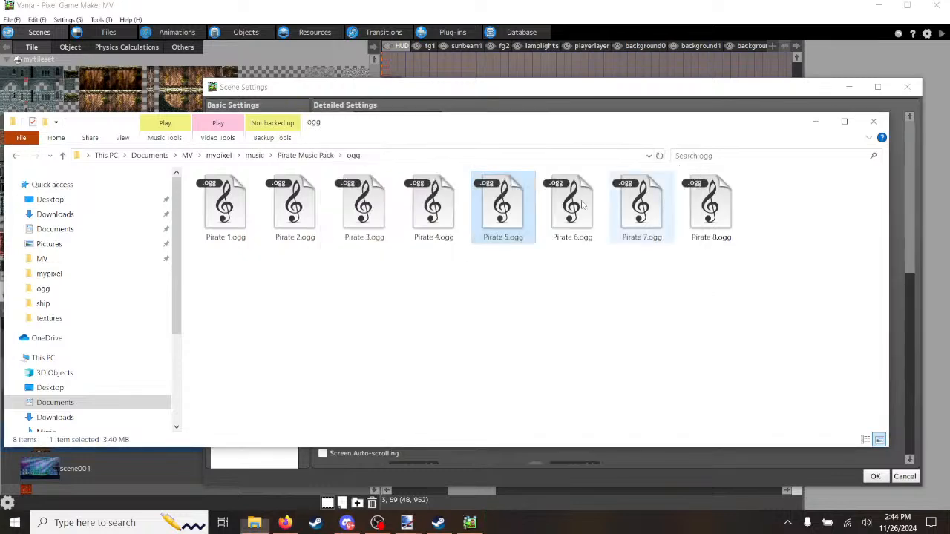
# Step: Play Pirate 3.ogg again from about 0:27, then close the player
pyautogui.doubleClick(377, 230)
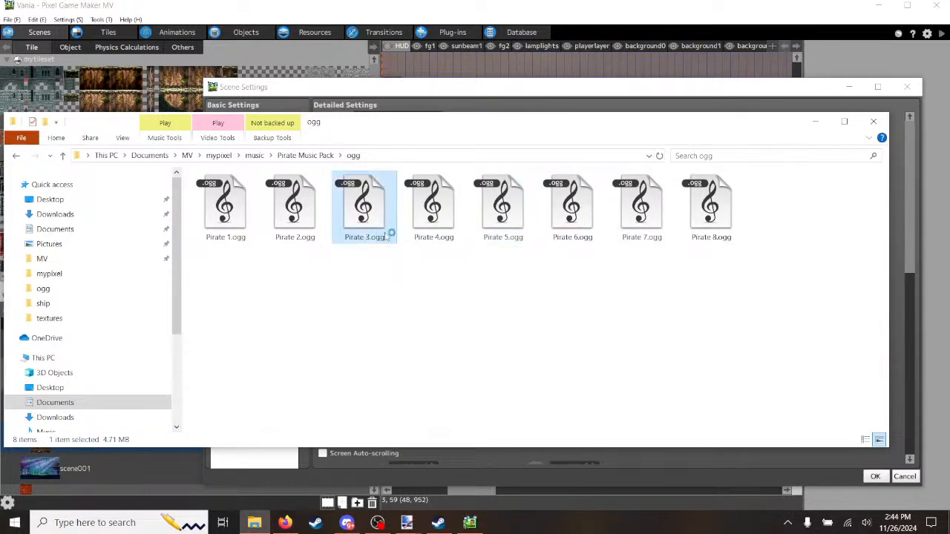
pyautogui.click(331, 306)
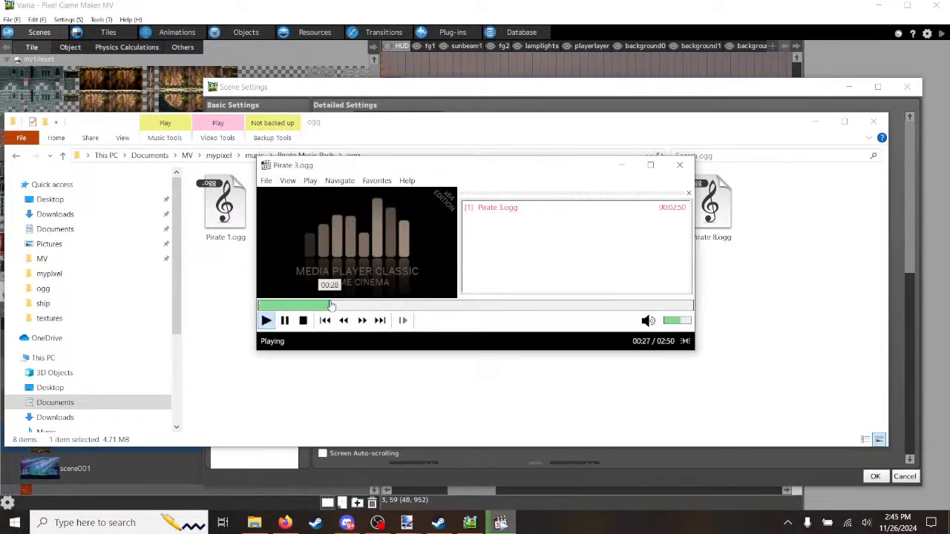
pyautogui.click(679, 165)
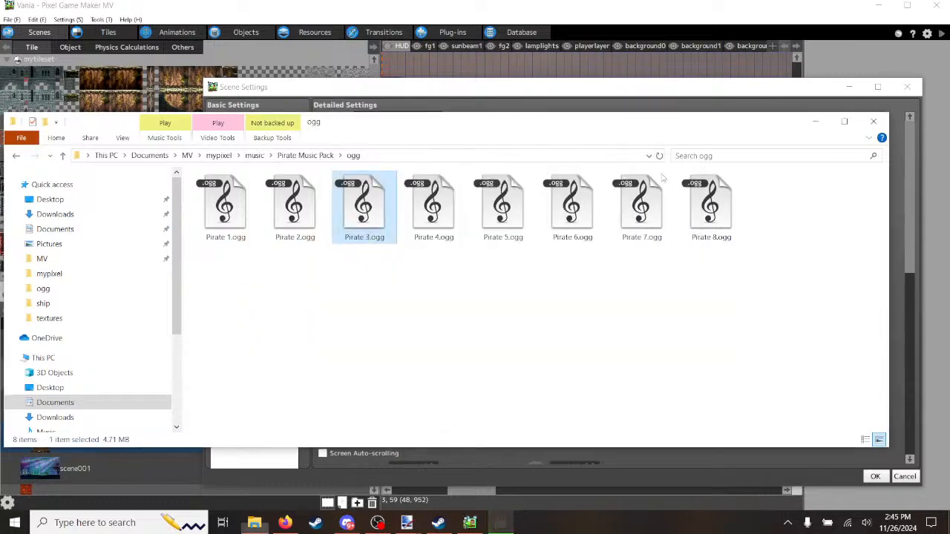
# Step: Return to Pixel Game Maker MV, check ship1's background music choices and cancel the scene settings
pyautogui.click(393, 5)
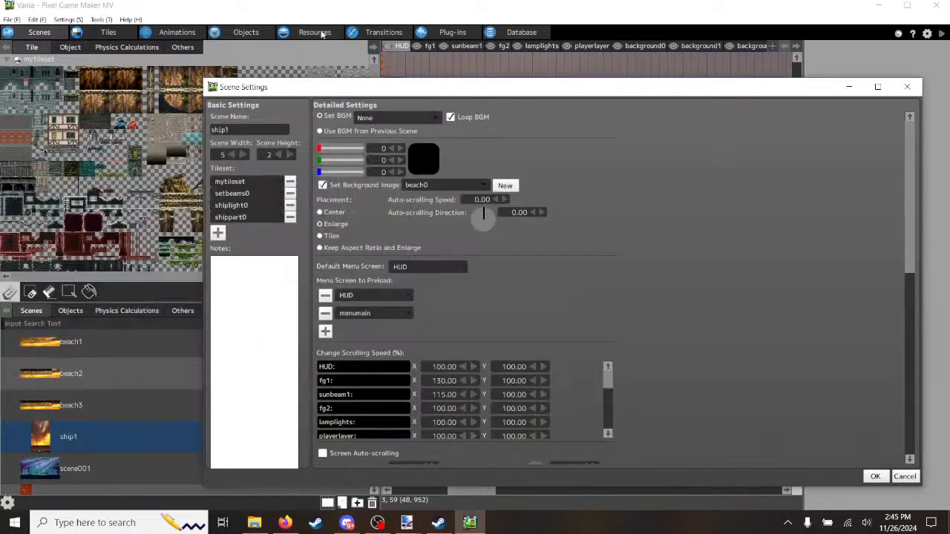
pyautogui.click(436, 118)
pyautogui.click(436, 119)
pyautogui.click(904, 476)
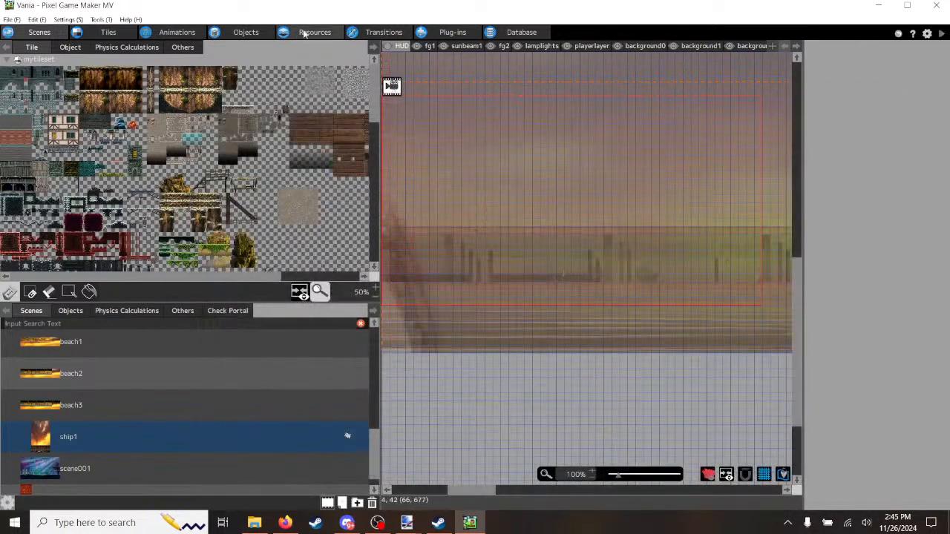
# Step: Add Pirate 3.ogg from the Pirate Music Pack's ogg folder to the project's background music resources
pyautogui.click(306, 32)
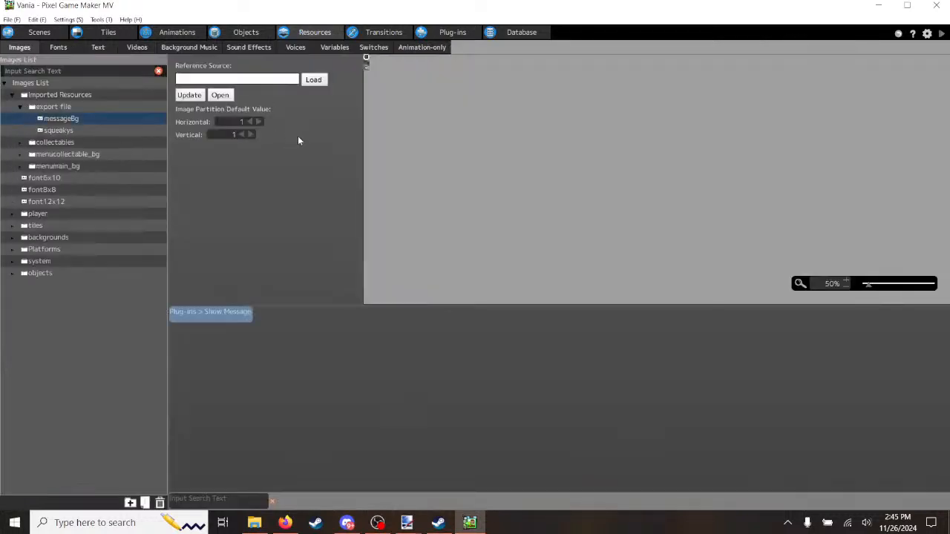
pyautogui.click(187, 47)
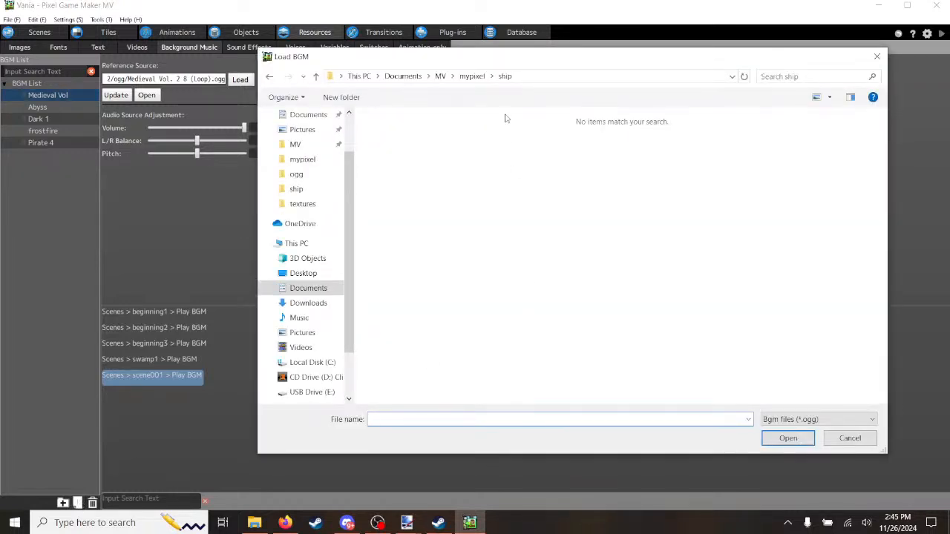
pyautogui.click(470, 77)
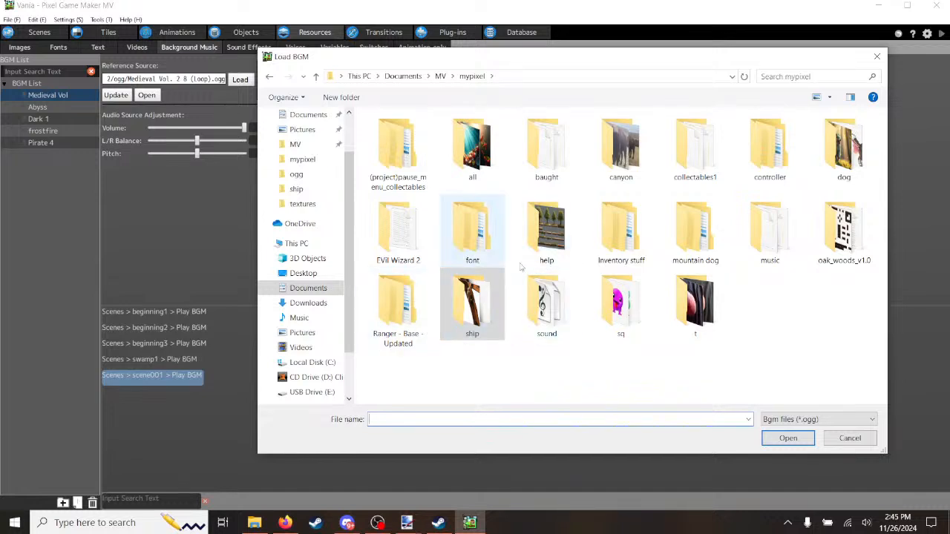
pyautogui.click(774, 248)
pyautogui.doubleClick(774, 249)
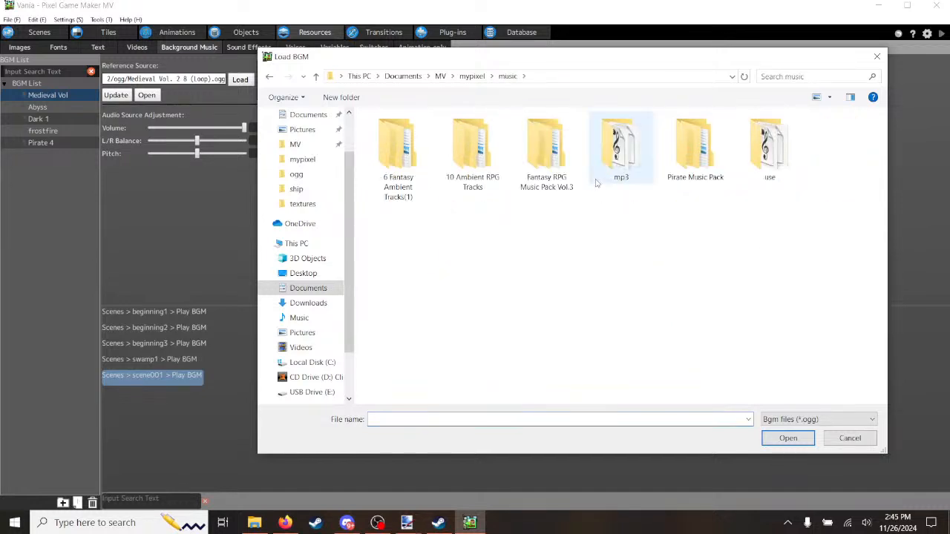
pyautogui.doubleClick(689, 159)
pyautogui.click(474, 159)
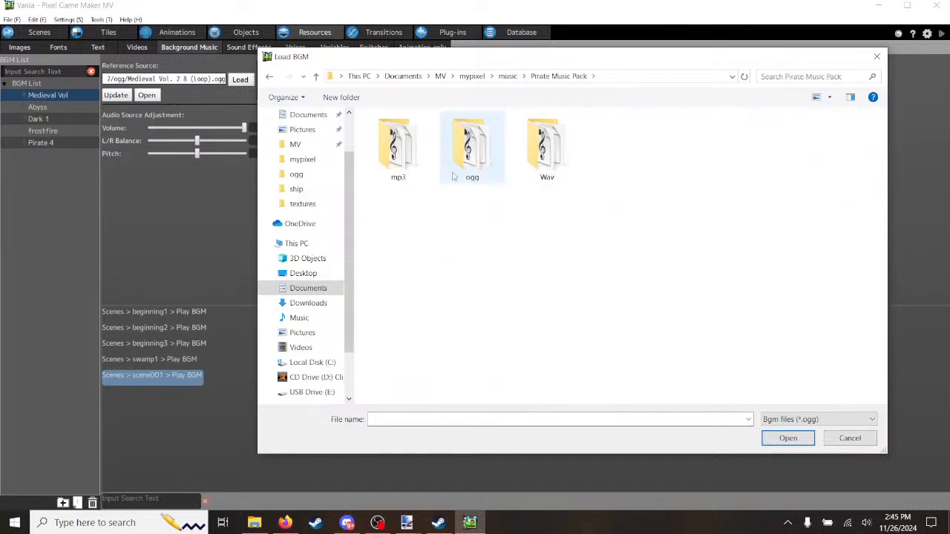
pyautogui.doubleClick(475, 158)
pyautogui.click(555, 169)
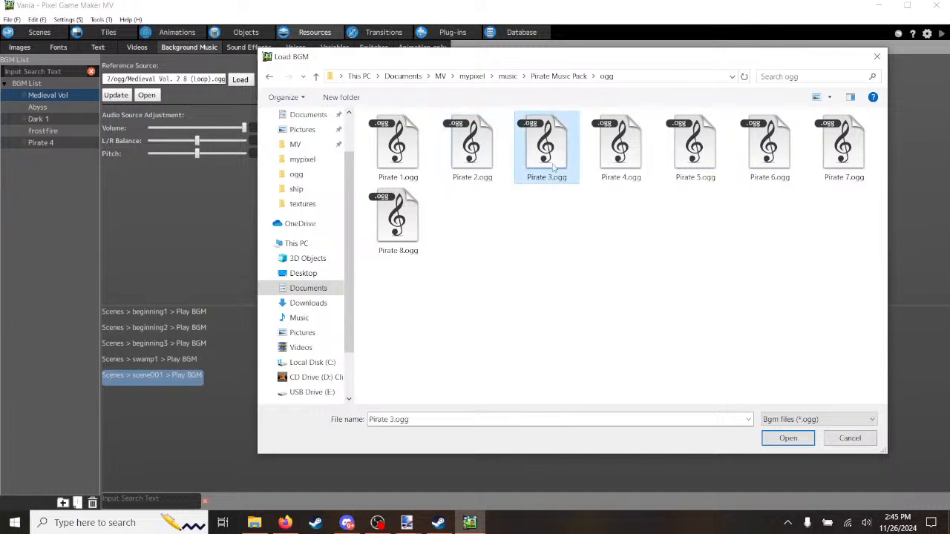
pyautogui.click(788, 439)
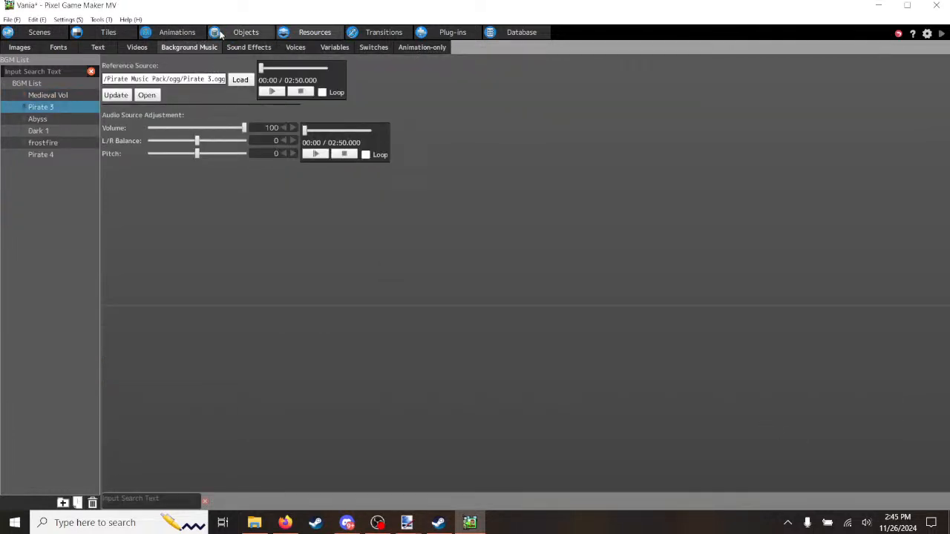
# Step: Set the ship1 scene's background music to Pirate 3 in its scene settings and confirm
pyautogui.click(20, 48)
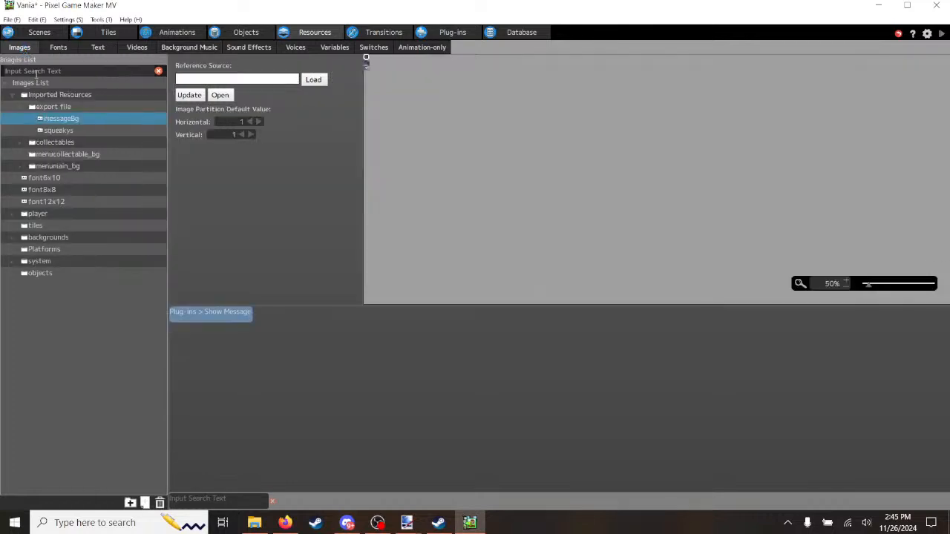
pyautogui.click(39, 32)
pyautogui.scroll(3, 104, 377)
pyautogui.scroll(-2, 104, 376)
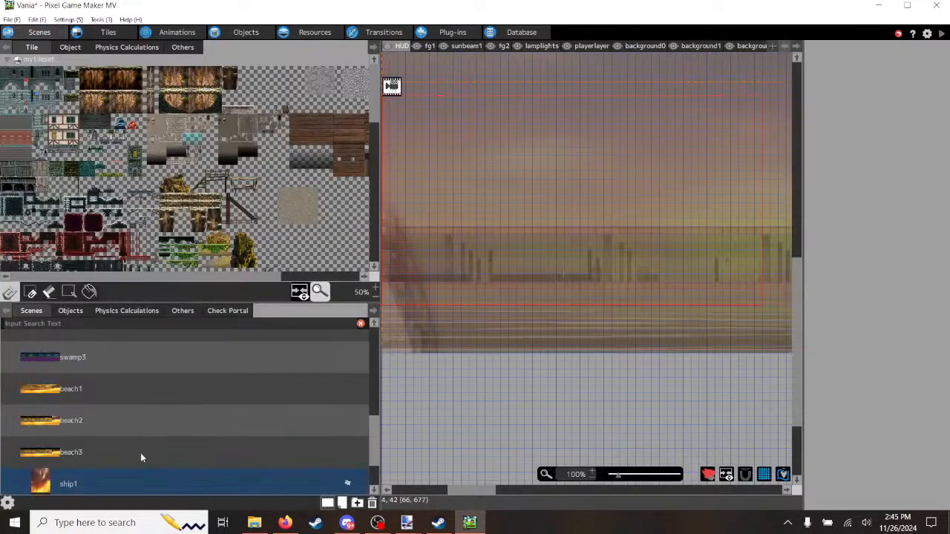
pyautogui.click(8, 505)
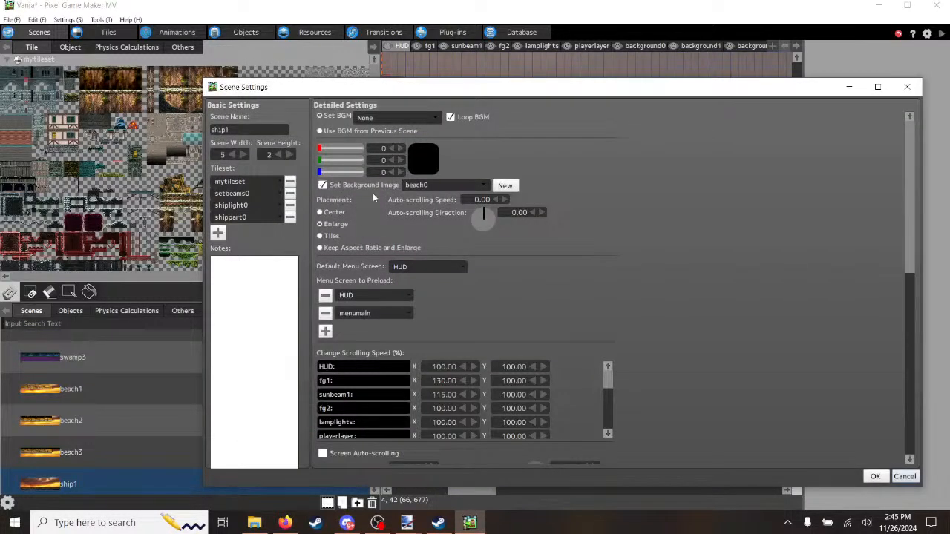
pyautogui.click(436, 119)
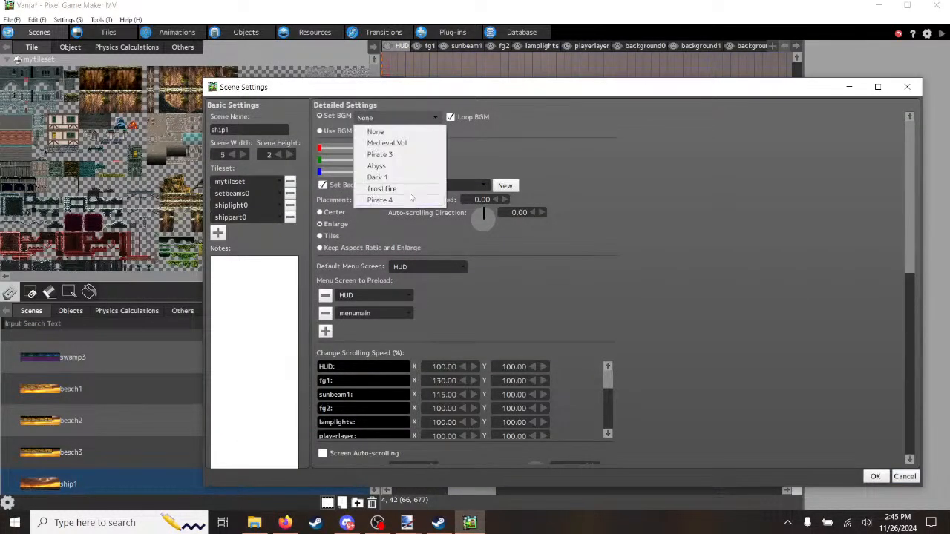
pyautogui.click(405, 155)
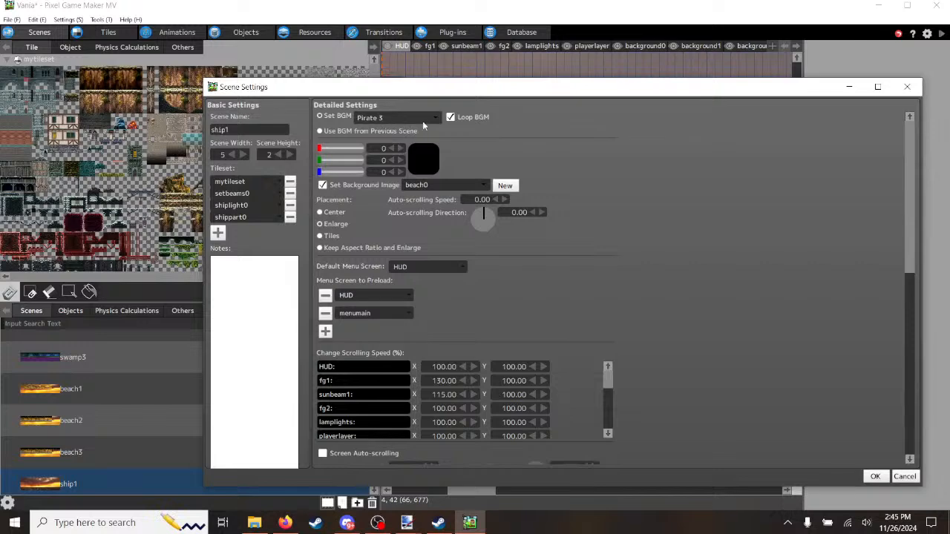
pyautogui.click(876, 477)
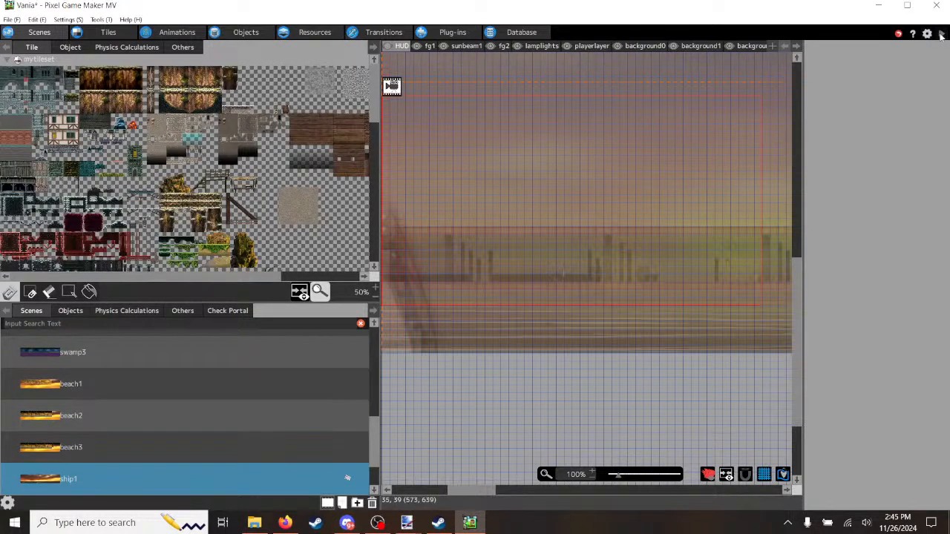
# Step: Test-play the game and walk the dog back and forth near the ship's bow, including a crouch
pyautogui.click(941, 36)
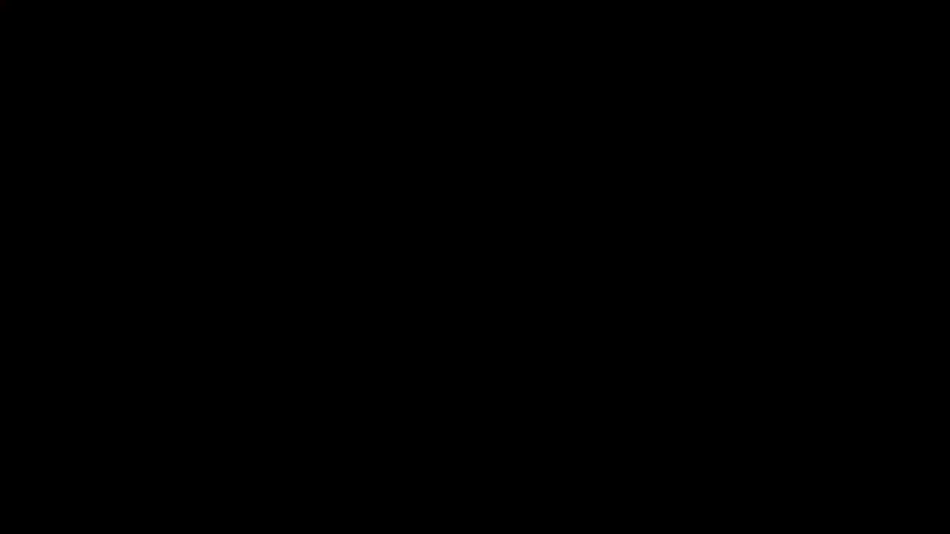
pyautogui.press('Left')
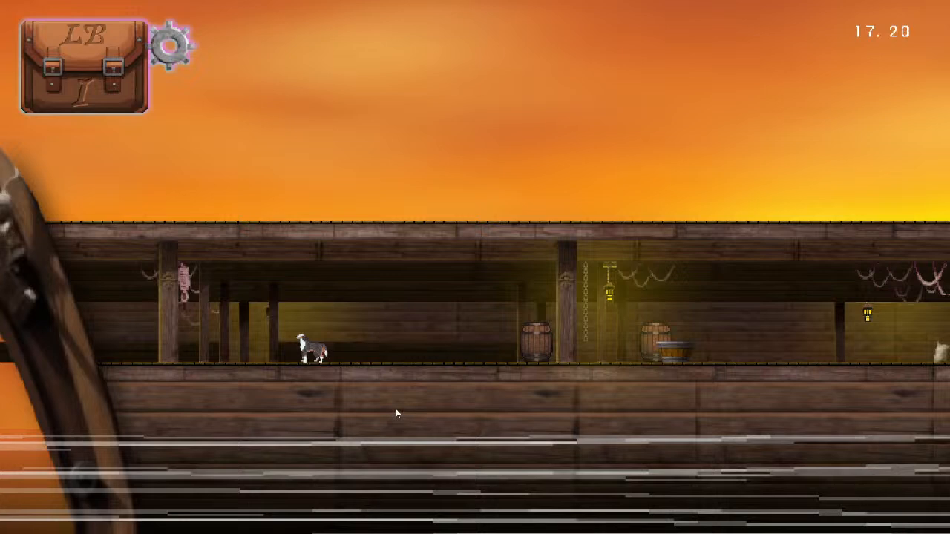
pyautogui.press('Right')
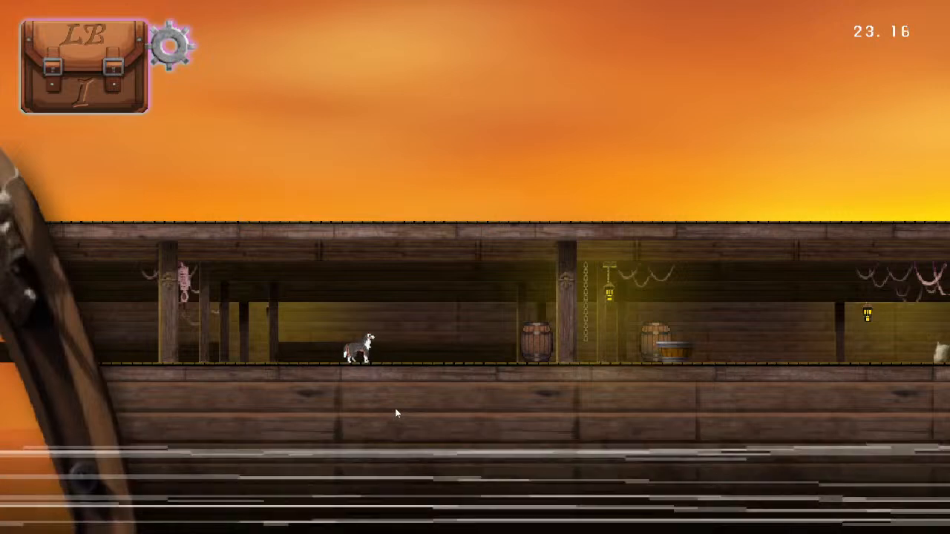
pyautogui.press('Right')
pyautogui.press('Right')
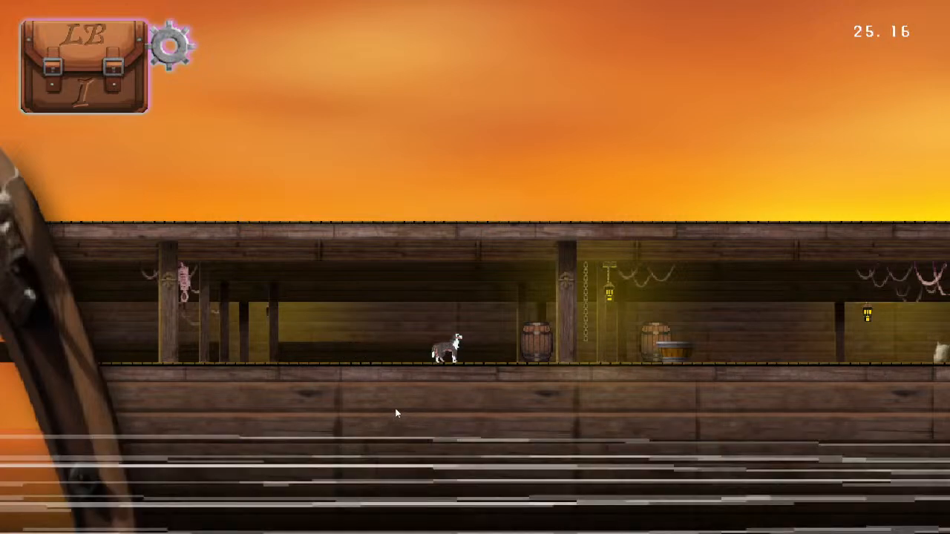
pyautogui.press('Left')
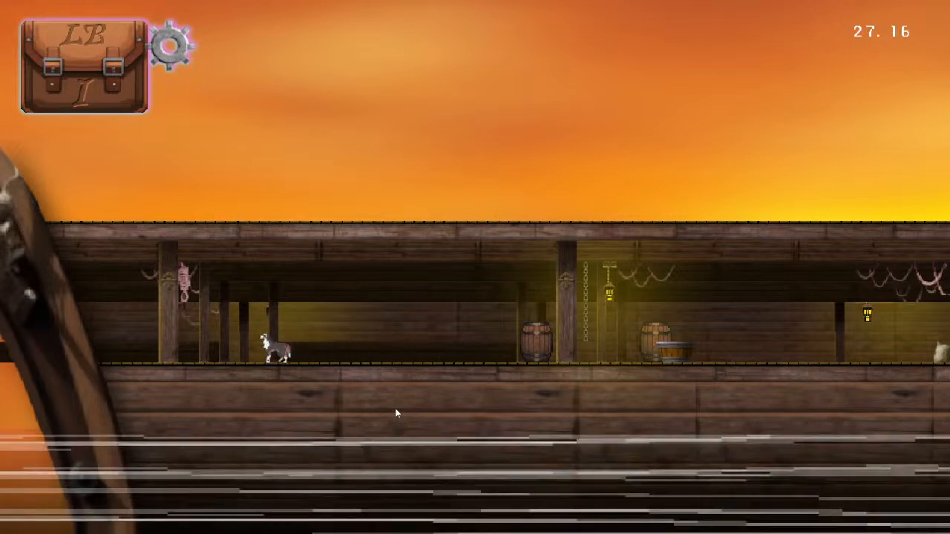
pyautogui.press('Right')
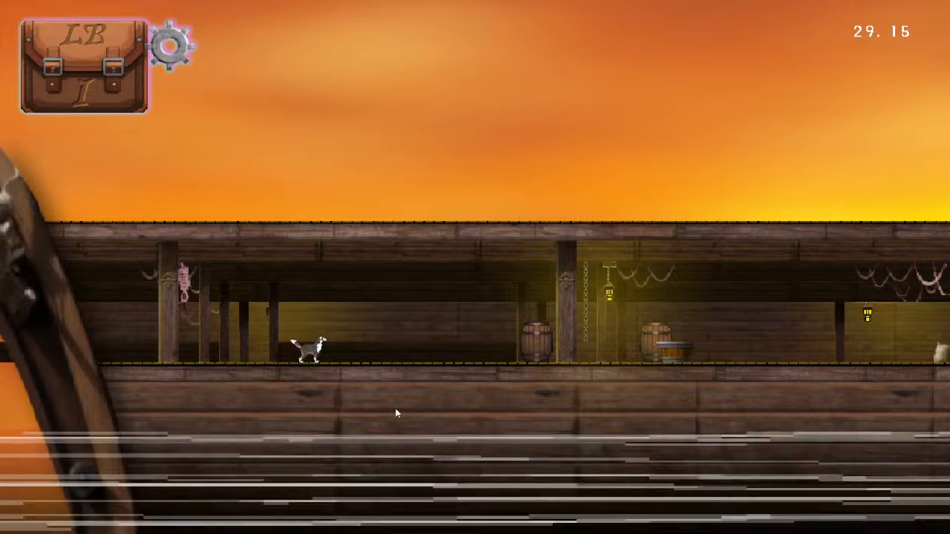
pyautogui.press('Right')
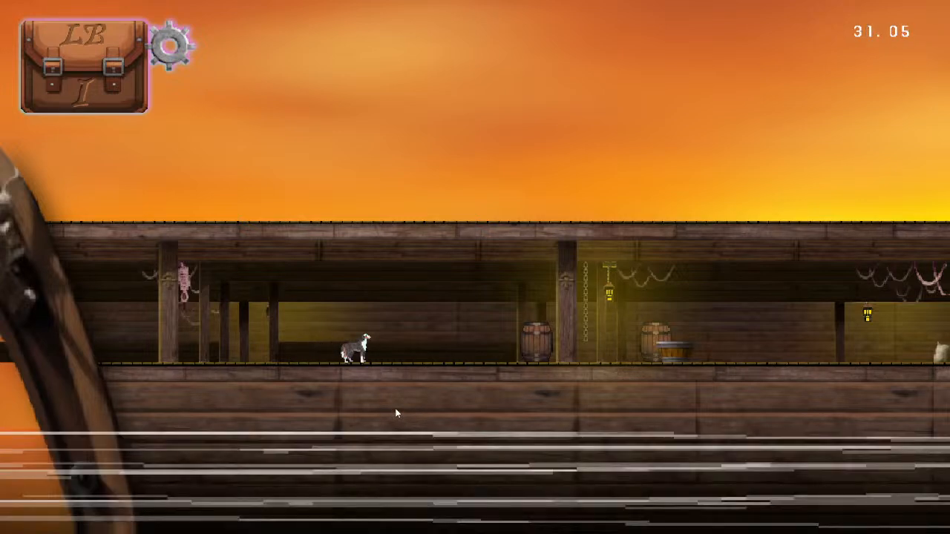
pyautogui.press('Left')
pyautogui.press('Down')
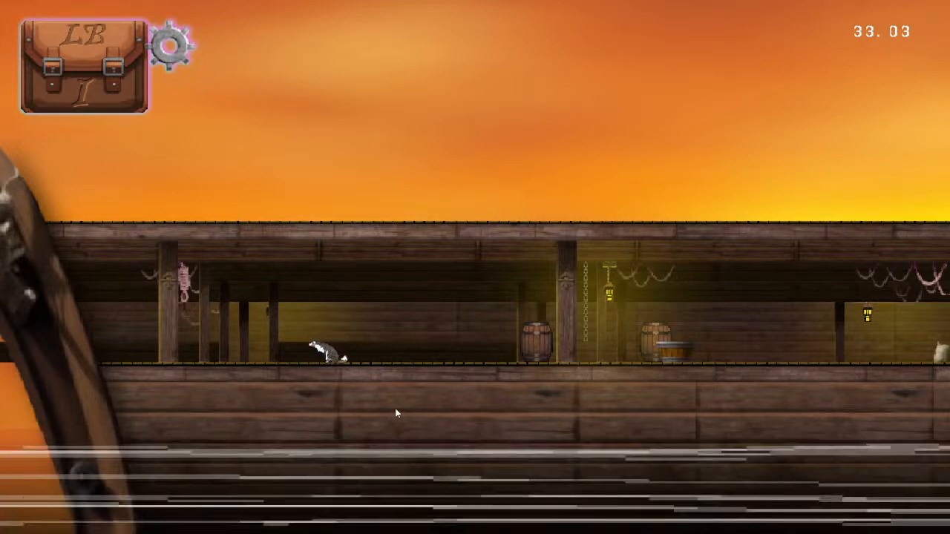
pyautogui.press('Left')
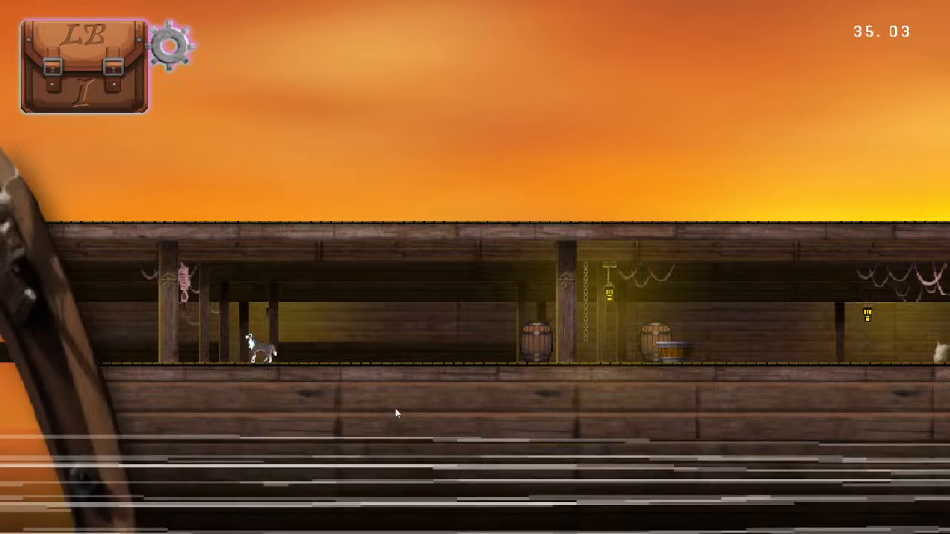
# Step: Run the dog right along the lower deck, past the barrels, table and staircase, to check the ship scene
pyautogui.press('Right')
pyautogui.press('Right')
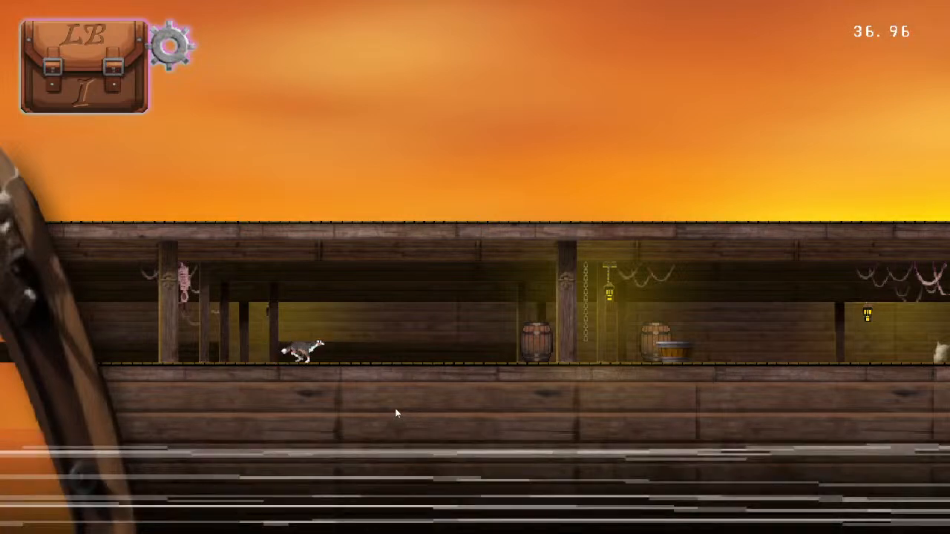
pyautogui.press('Right')
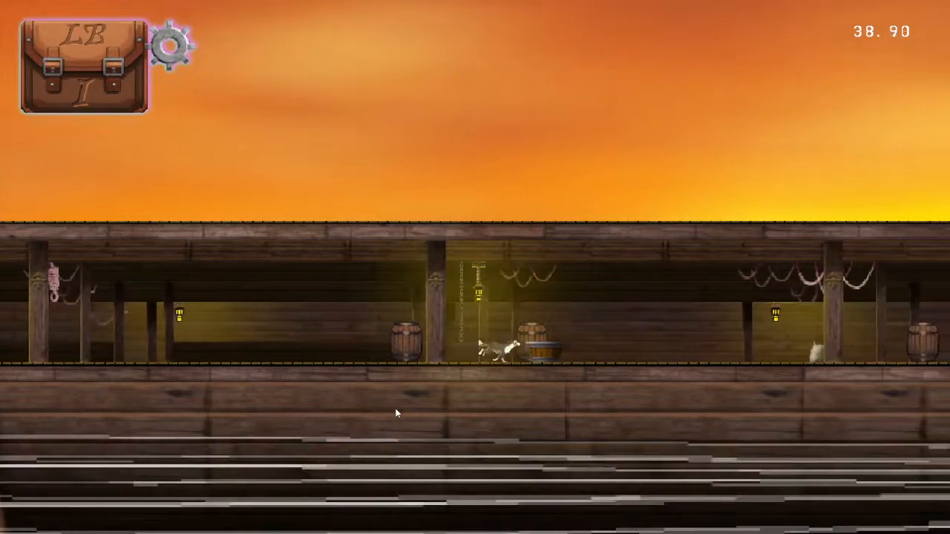
pyautogui.press('Right')
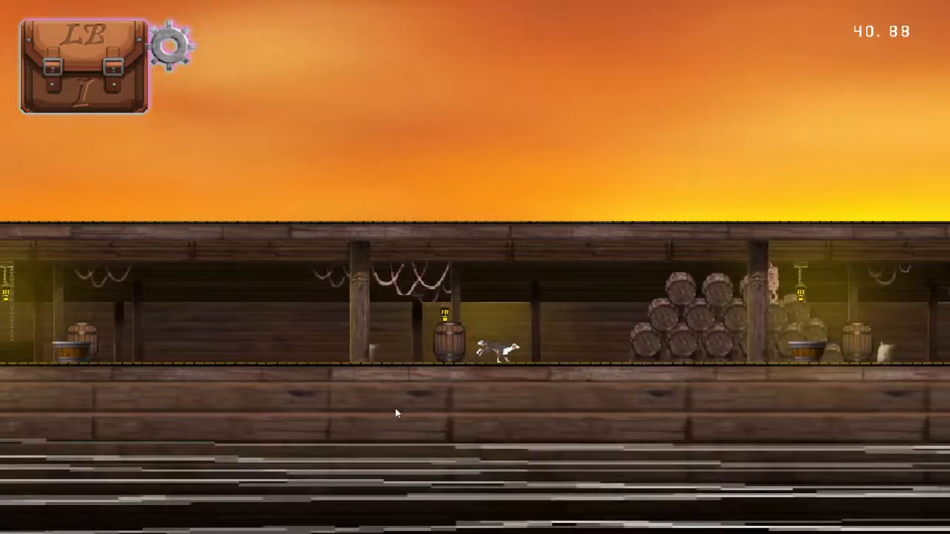
pyautogui.press('Right')
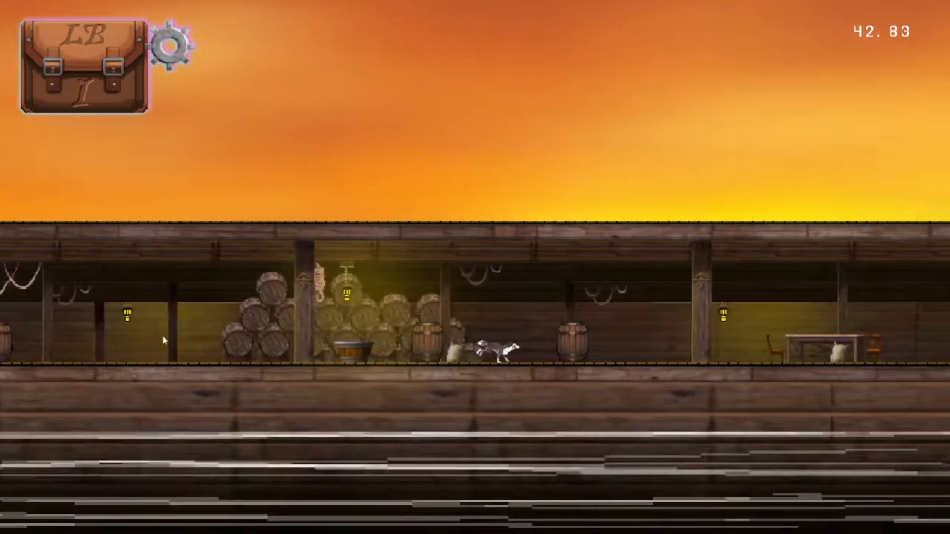
pyautogui.press('Right')
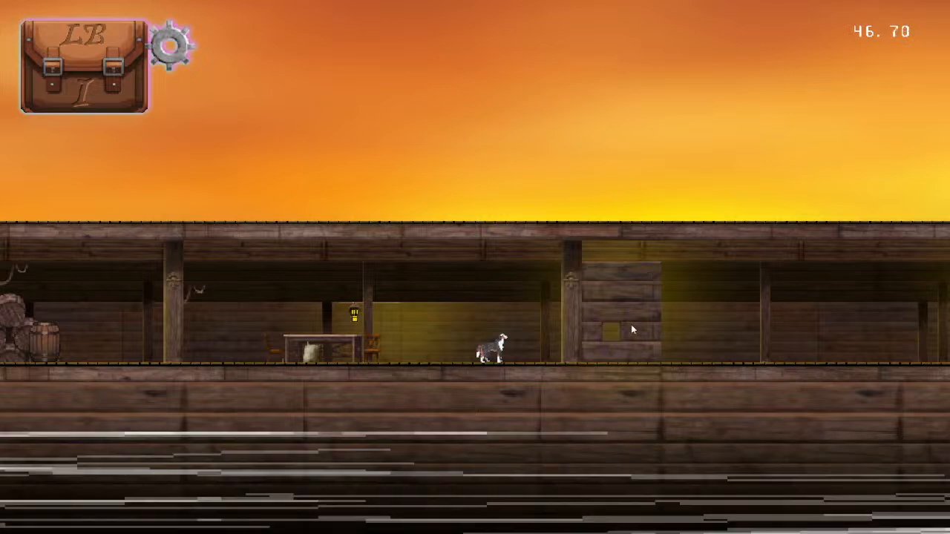
pyautogui.press('Right')
pyautogui.press('Right')
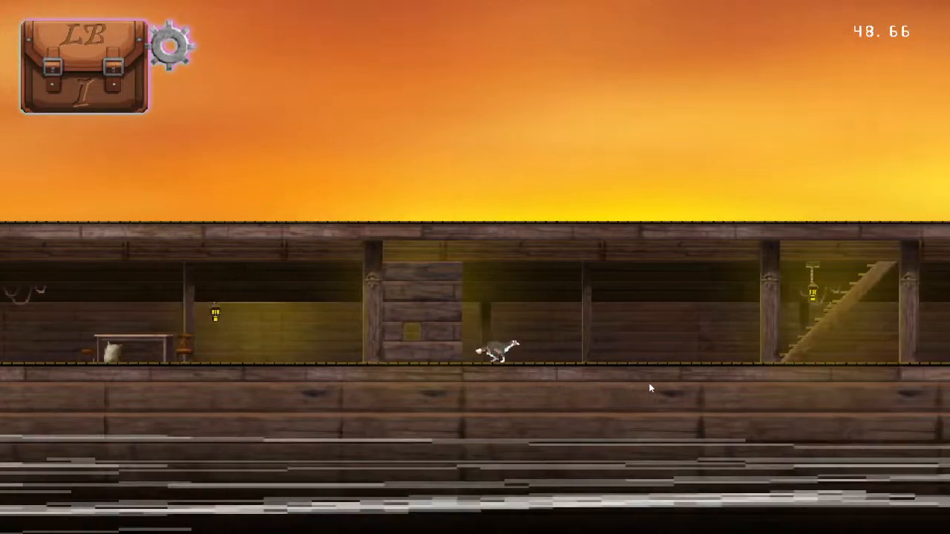
pyautogui.press('Right')
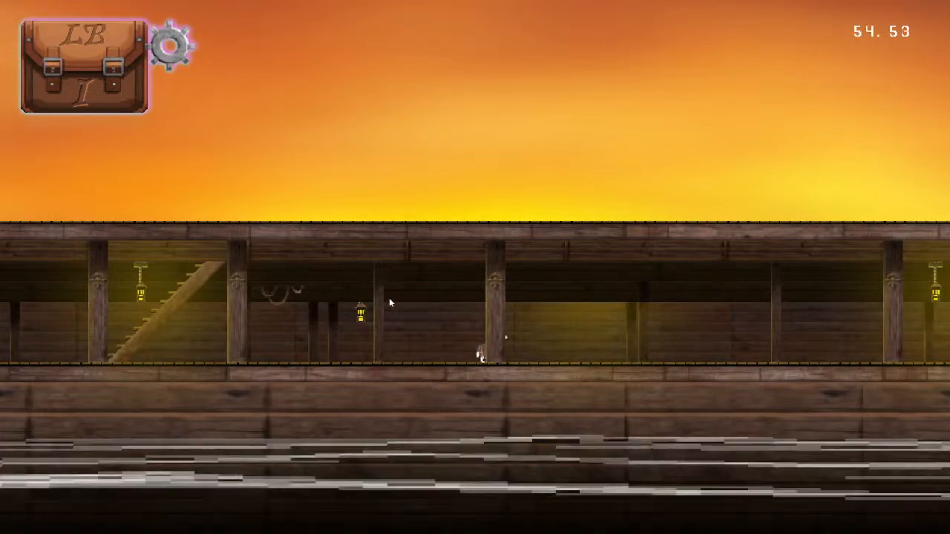
# Step: Run the dog back to the ship's left end, walk it around there, then end the test play
pyautogui.press('Left')
pyautogui.press('a')
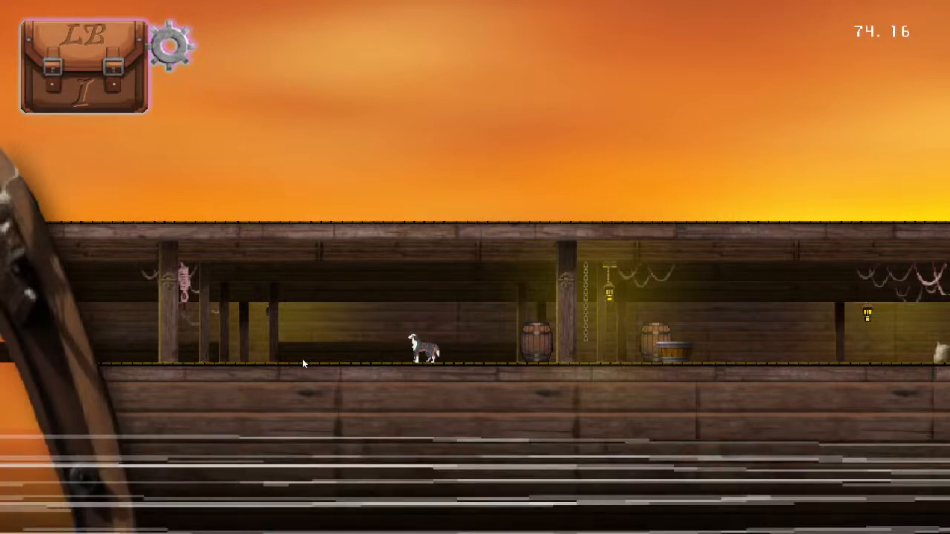
pyautogui.press('a')
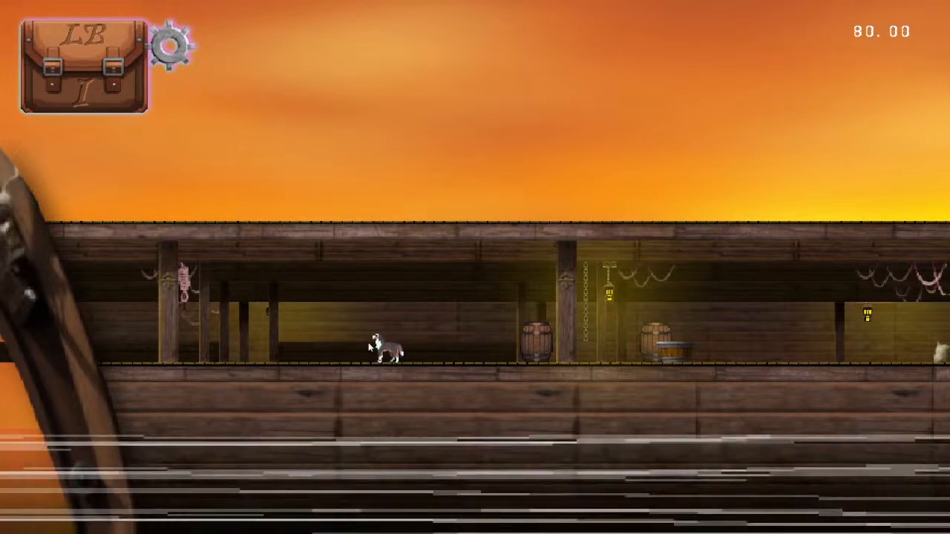
pyautogui.press('a')
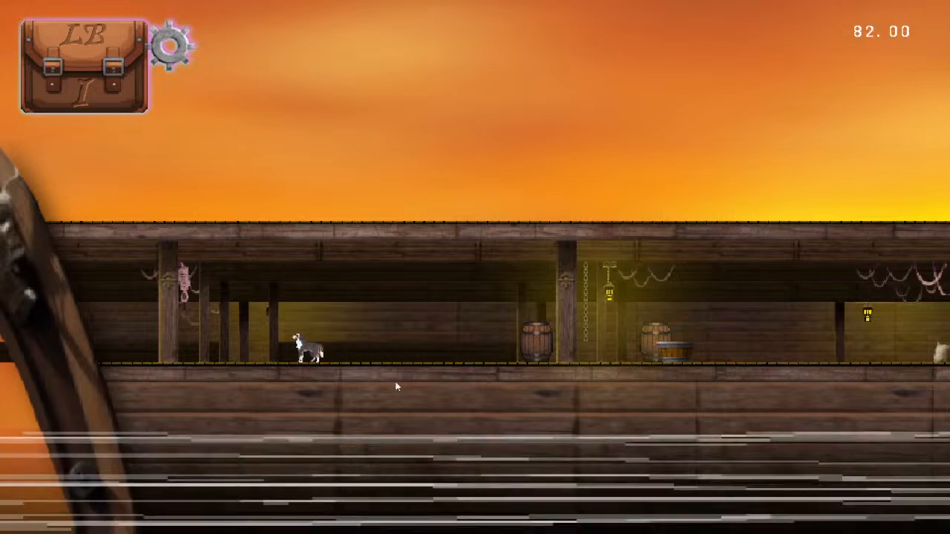
pyautogui.press('d')
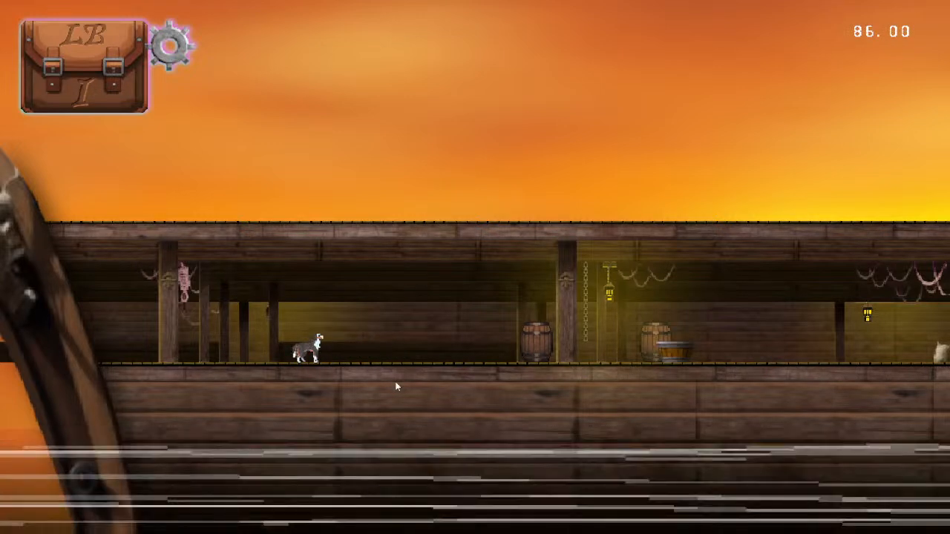
pyautogui.press('d')
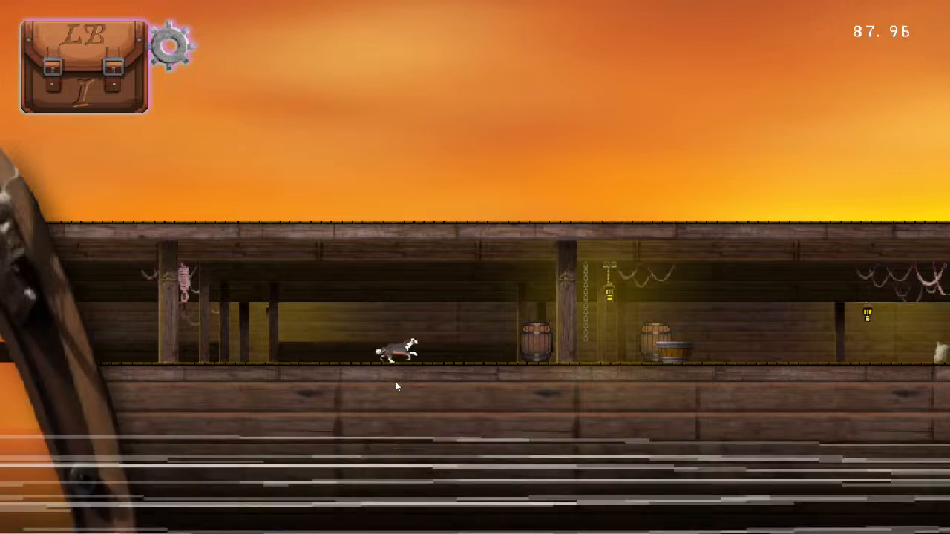
pyautogui.press('a')
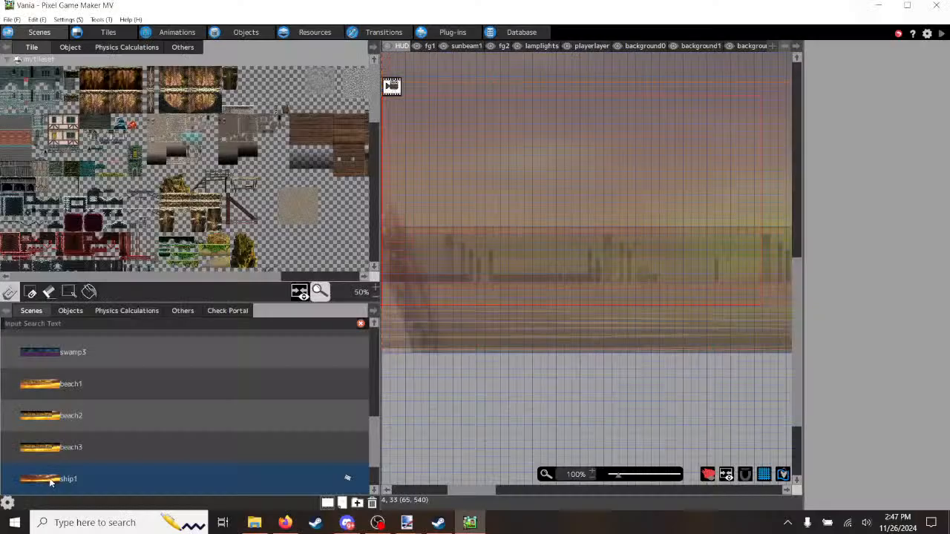
# Step: Review ship1's detailed scene settings and the available scene screen effects, then cancel without adding an effect
pyautogui.click(346, 478)
pyautogui.doubleClick(346, 478)
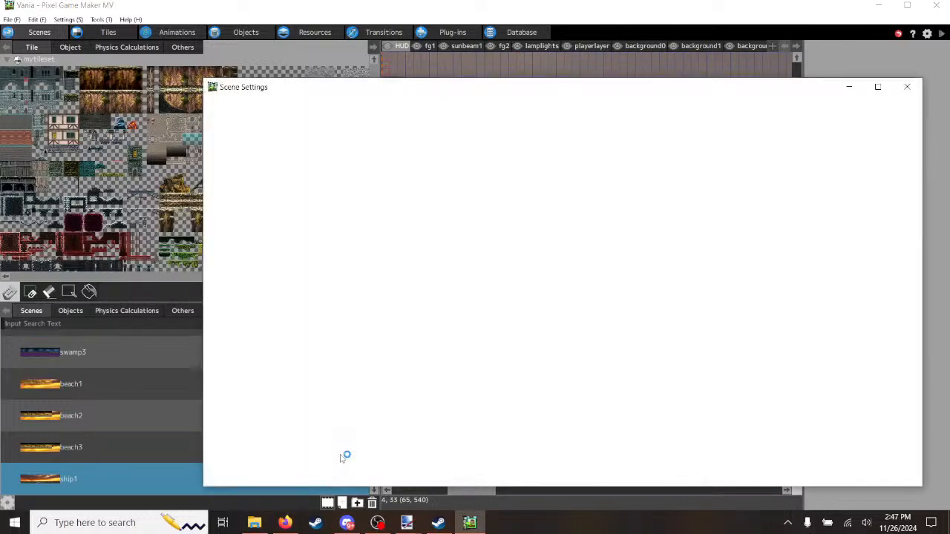
pyautogui.scroll(-5, 663, 304)
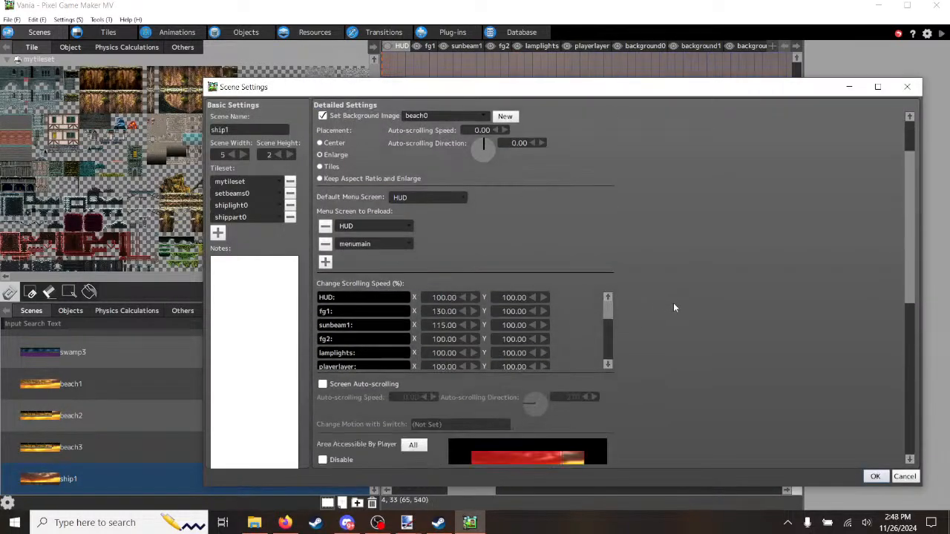
pyautogui.moveTo(911, 236); pyautogui.dragTo(888, 376)
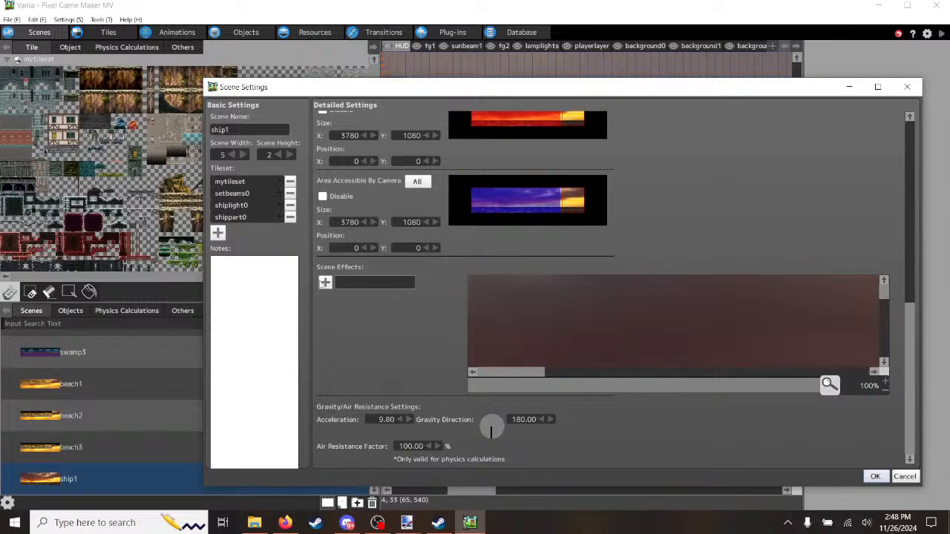
pyautogui.click(325, 282)
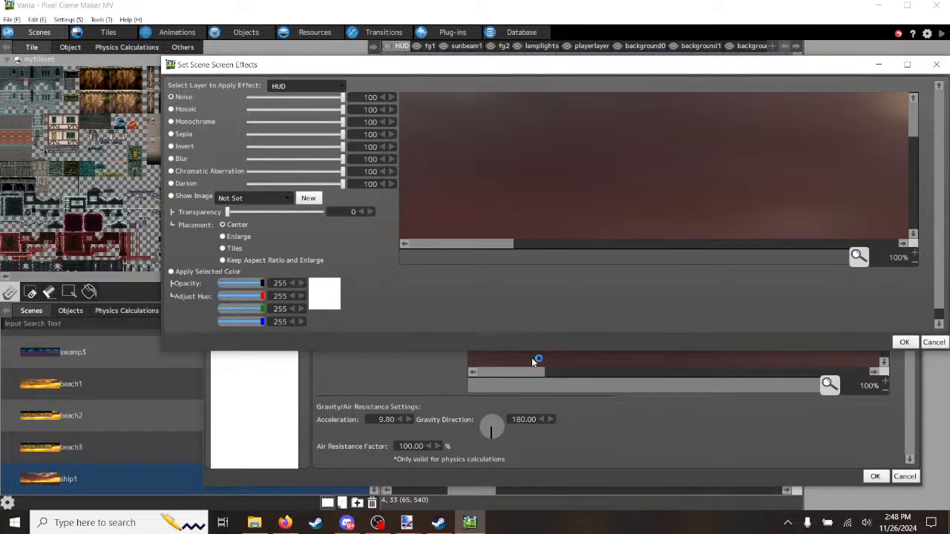
pyautogui.moveTo(531, 352); pyautogui.dragTo(537, 472)
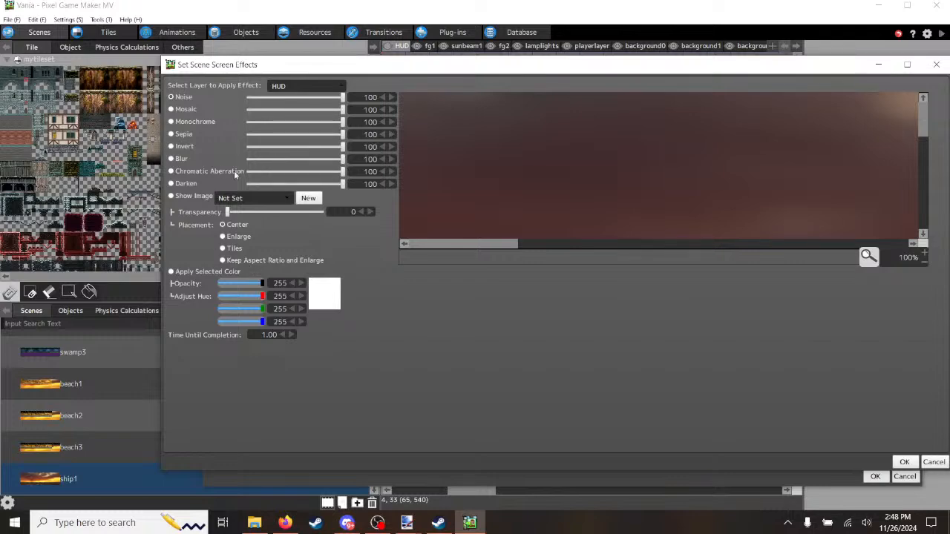
pyautogui.click(936, 462)
pyautogui.click(905, 476)
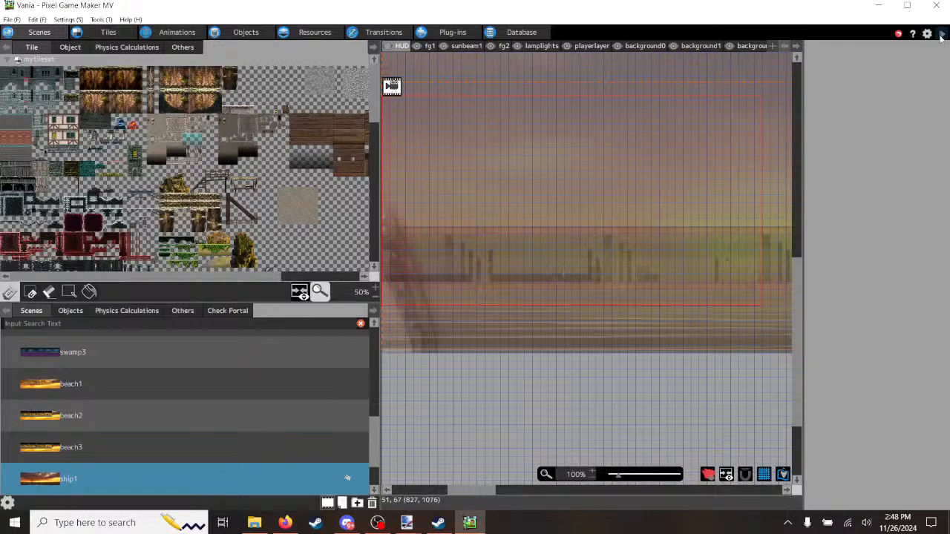
# Step: Test-play the game, run the dog a short way along the lower deck, and return it to the ship's bow
pyautogui.click(940, 34)
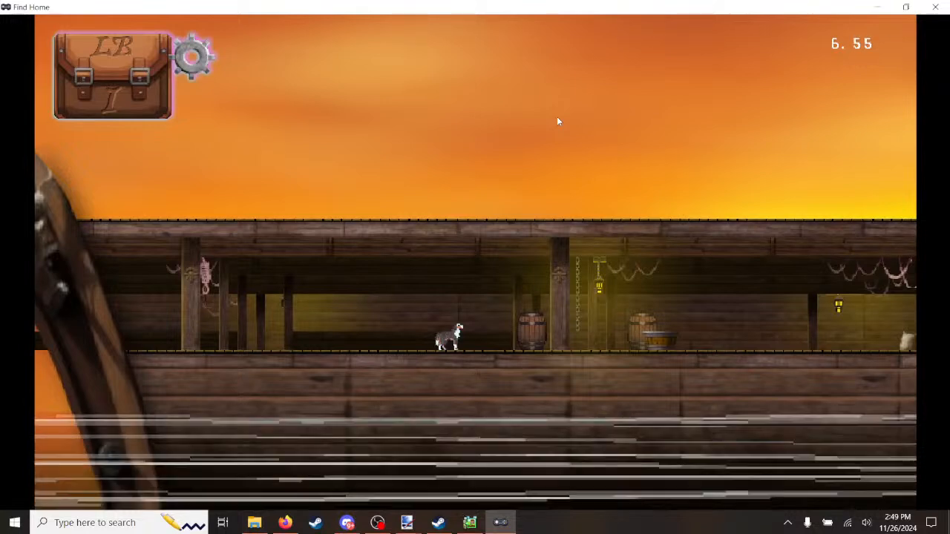
pyautogui.press('Left')
pyautogui.press('Right')
pyautogui.press('Right')
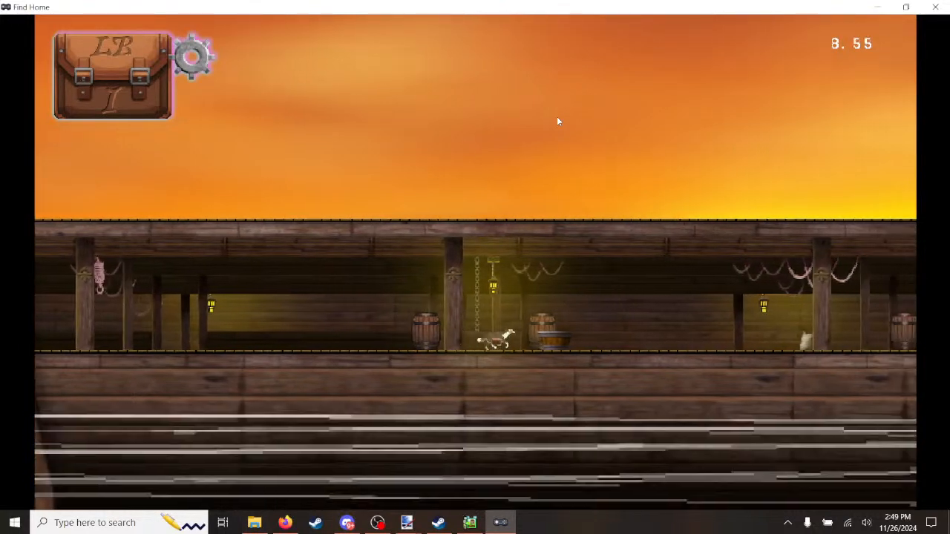
pyautogui.press('Left')
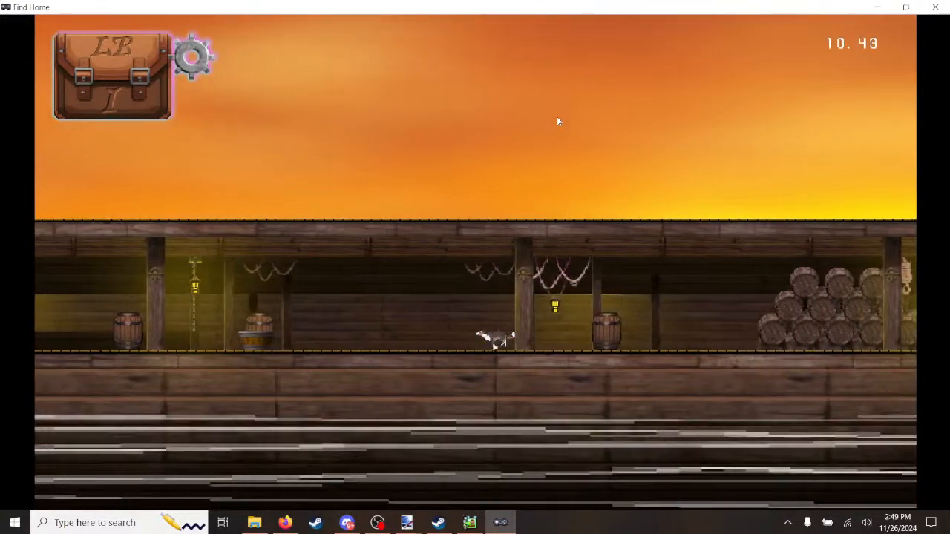
pyautogui.press('Left')
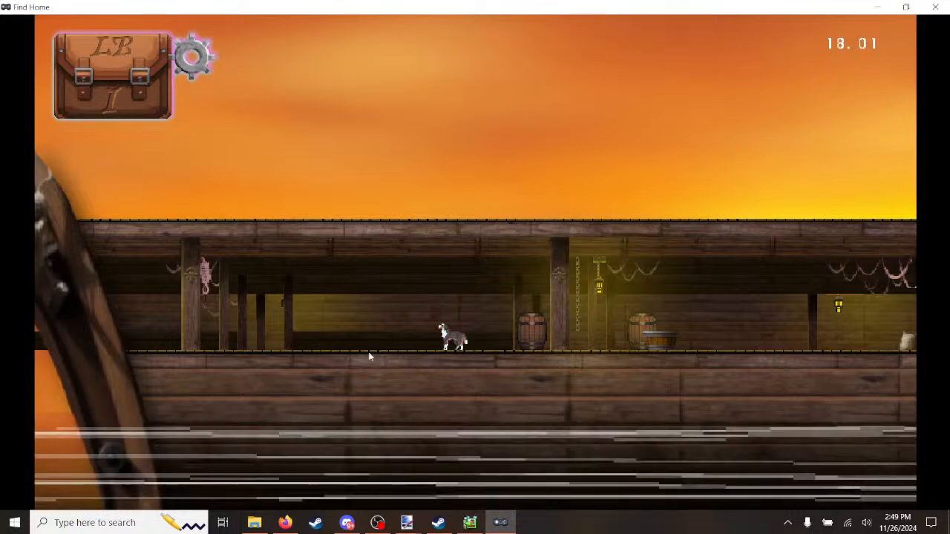
# Step: Run the dog from the bow along the lower deck, past the stacked barrels and table, to the staircase
pyautogui.press('Right')
pyautogui.press('Right')
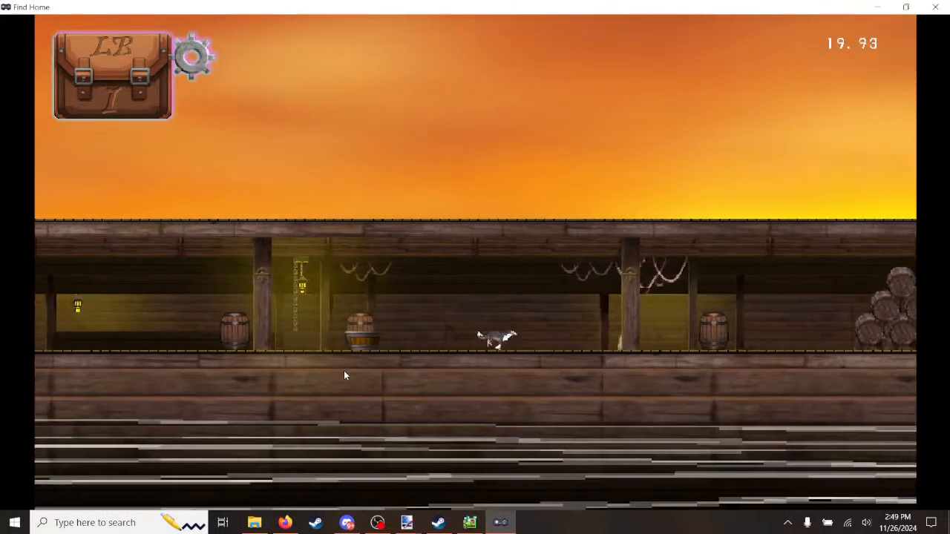
pyautogui.press('Right')
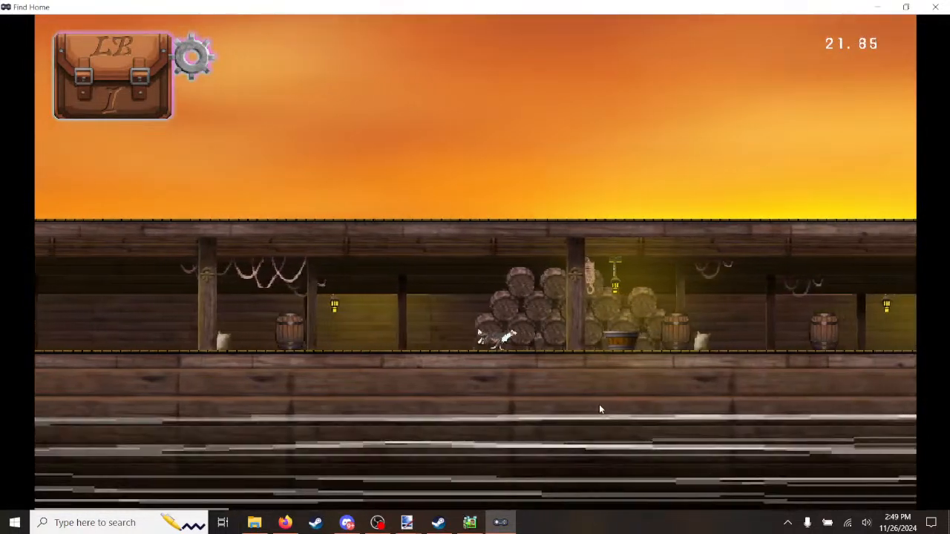
pyautogui.press('Right')
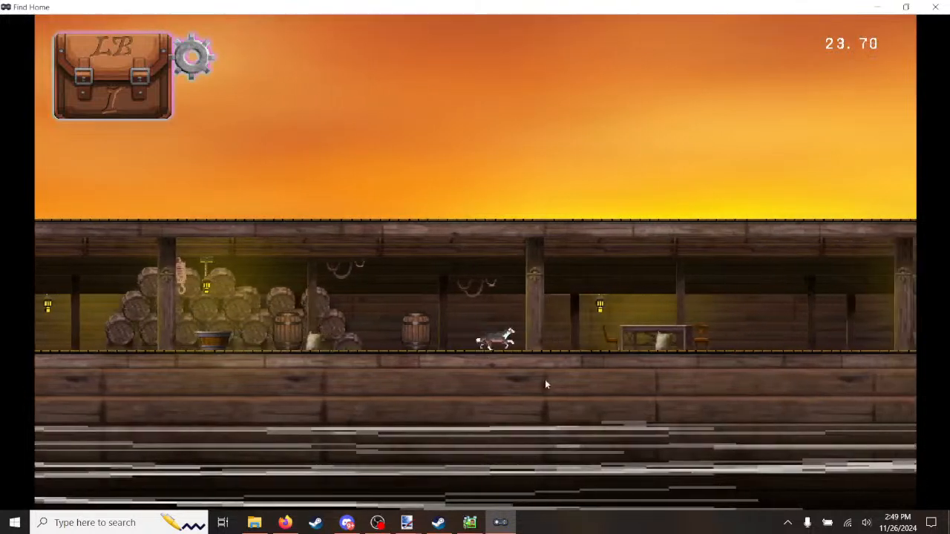
pyautogui.press('Right')
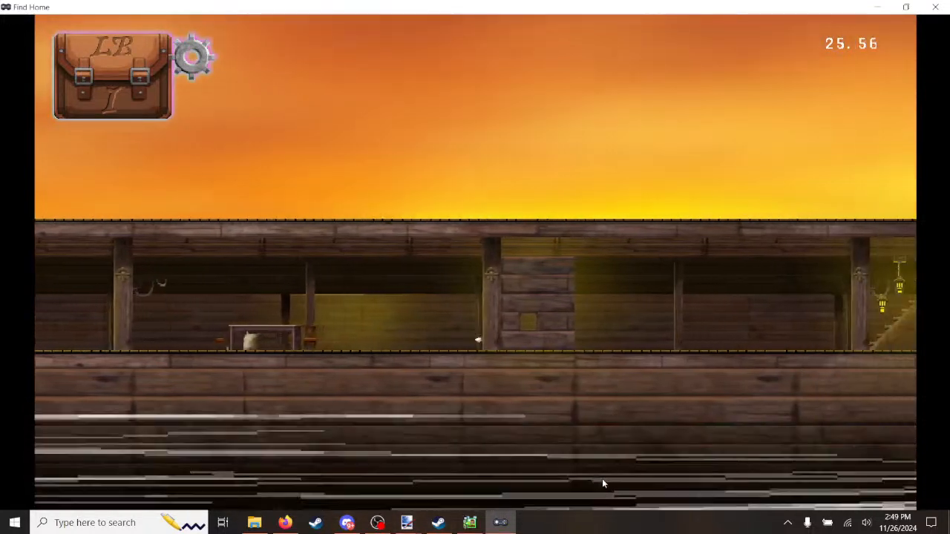
pyautogui.press('Right')
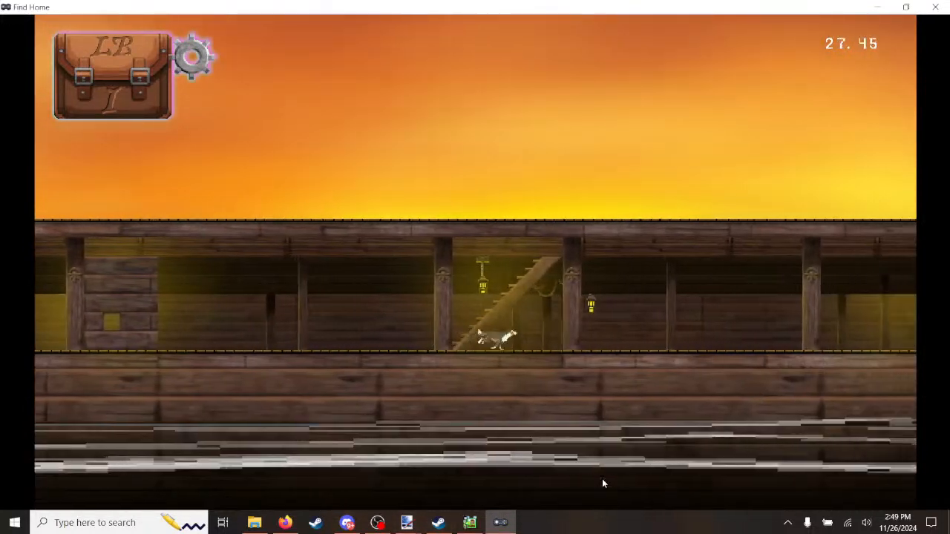
# Step: Test jumps just beyond the staircase, and walk the dog back past the foot of the stairs
pyautogui.press('space')
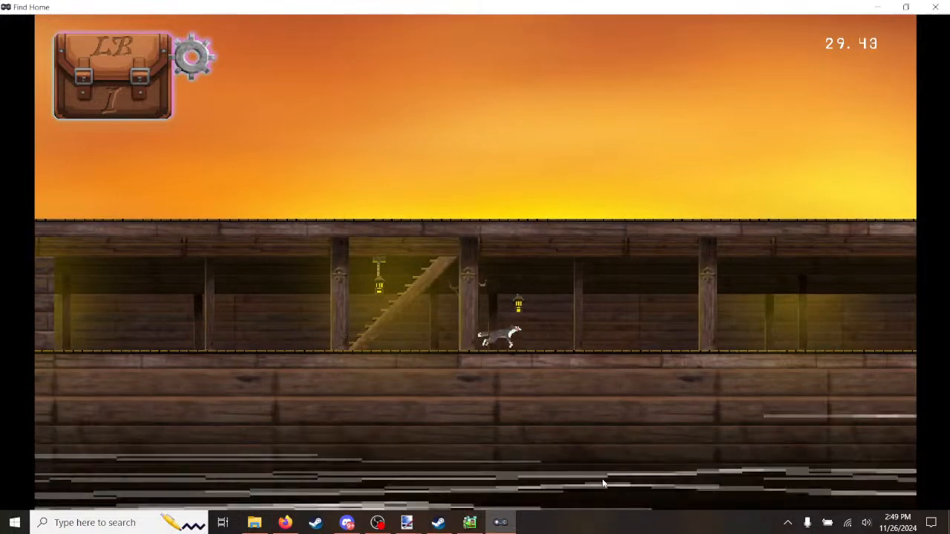
pyautogui.press('space')
pyautogui.press('Right')
pyautogui.press('space')
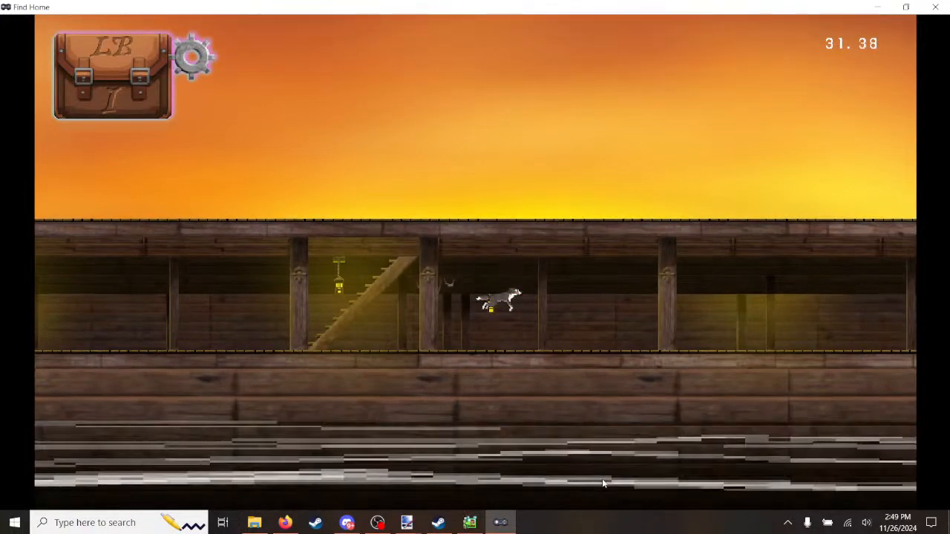
pyautogui.press('Left')
pyautogui.press('Left')
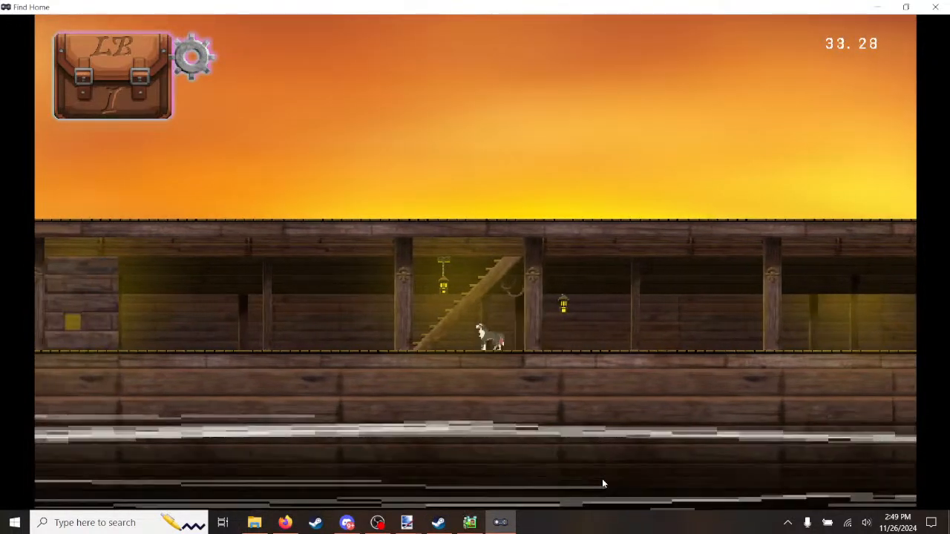
pyautogui.press('Left')
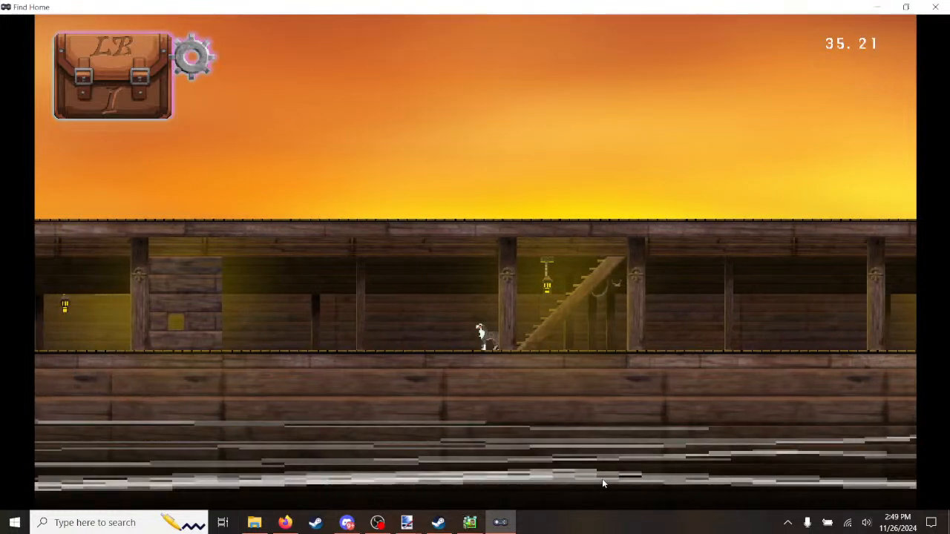
# Step: Test the staircase by jumping the dog onto its steps from the lower deck while turning both ways
pyautogui.press('Right')
pyautogui.press('Right')
pyautogui.press('space')
pyautogui.press('Right')
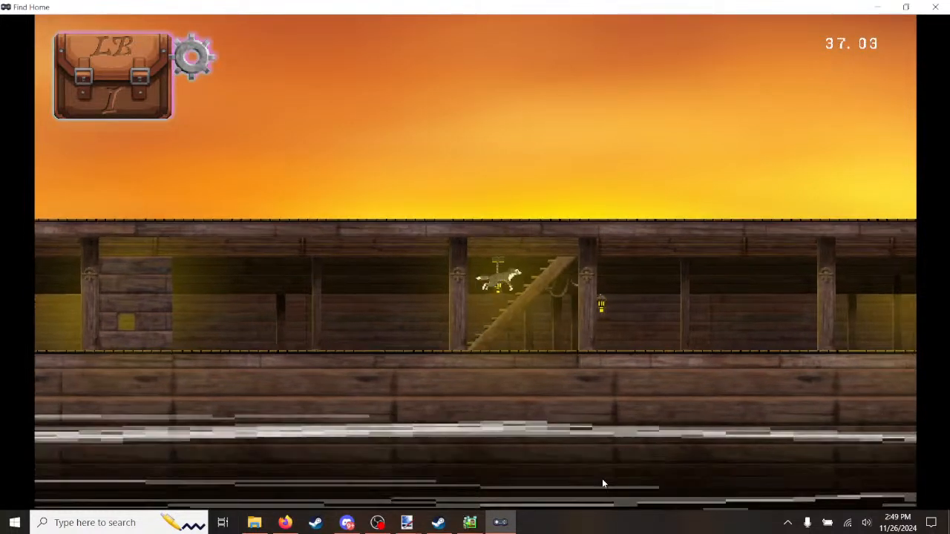
pyautogui.press('space')
pyautogui.press('Right')
pyautogui.press('Left')
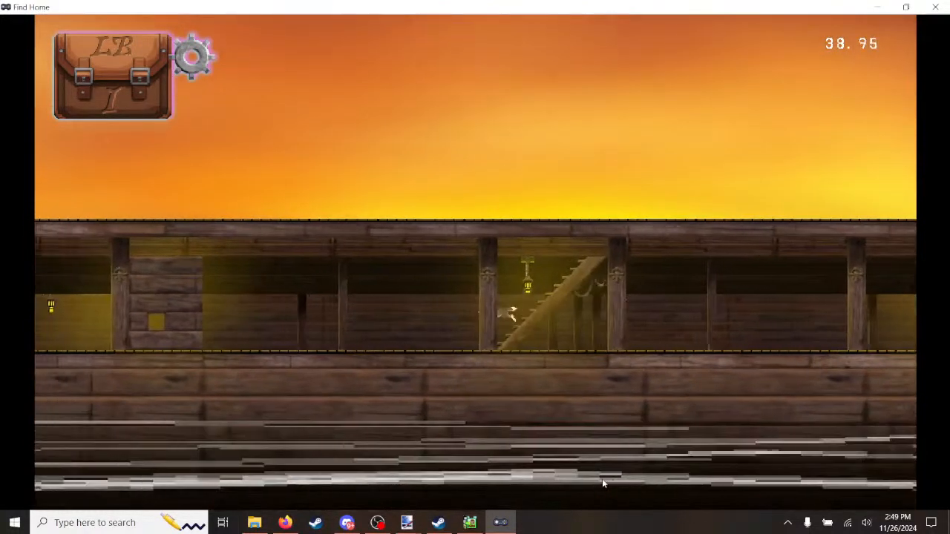
pyautogui.press('Right')
pyautogui.press('Left')
pyautogui.press('space')
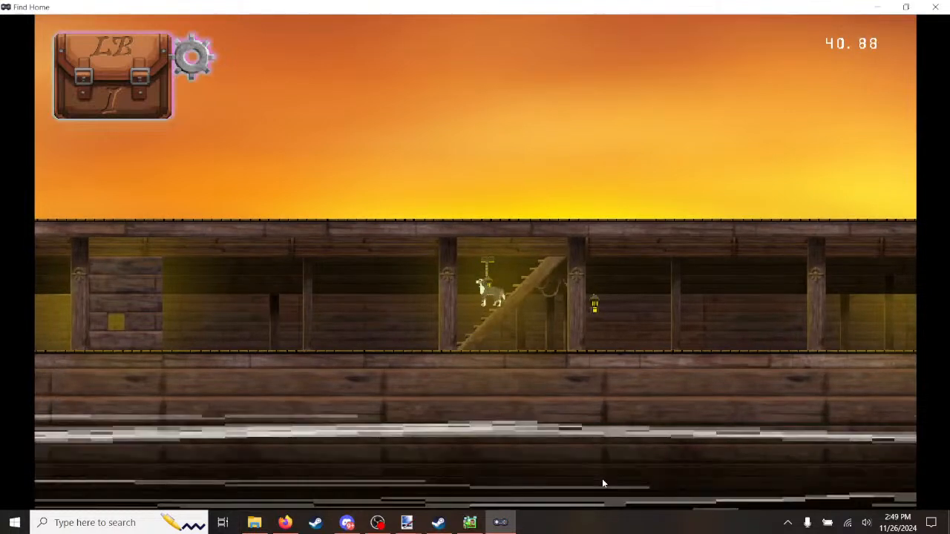
# Step: Climb the staircase with repeated jumps to bring the dog onto the upper deck
pyautogui.press('Left')
pyautogui.press('Right')
pyautogui.press('space')
pyautogui.press('Left')
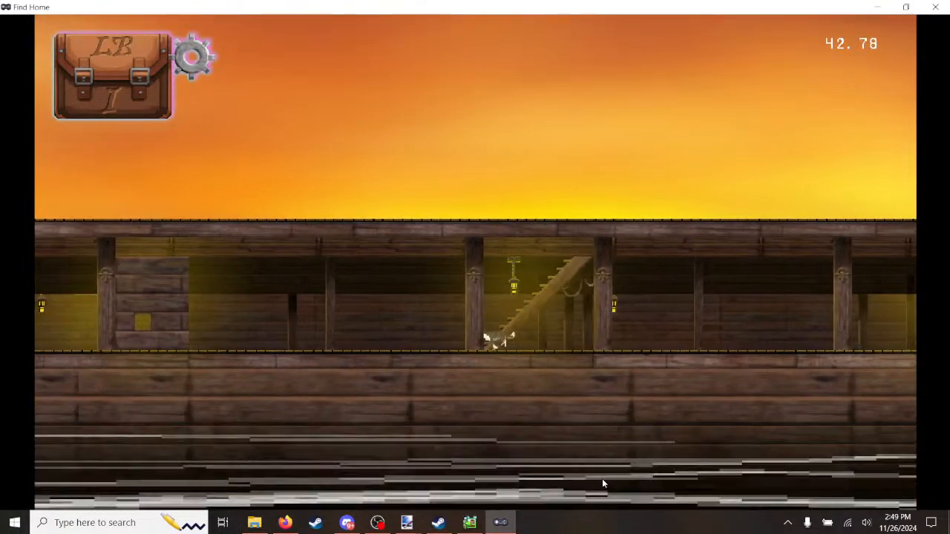
pyautogui.press('Right')
pyautogui.press('space')
pyautogui.press('Right')
pyautogui.press('space')
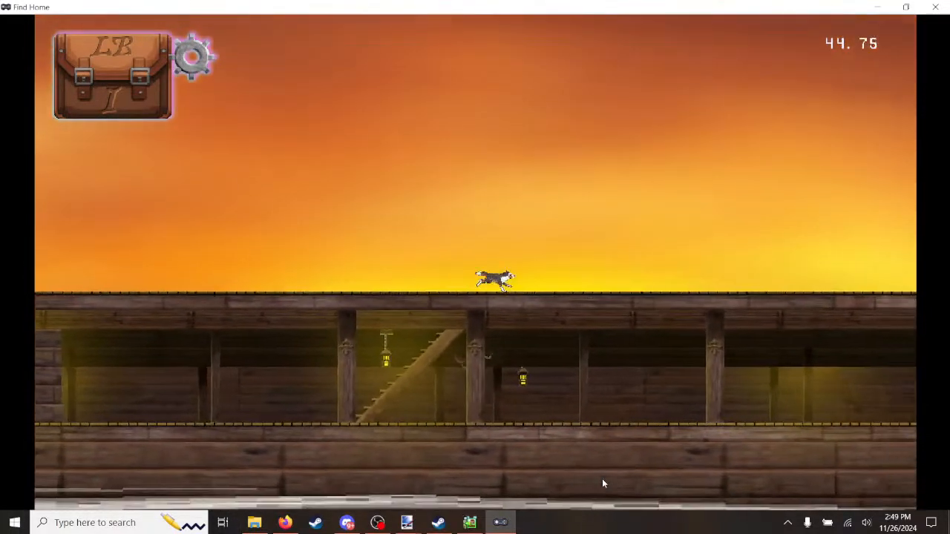
pyautogui.press('space')
pyautogui.press('space')
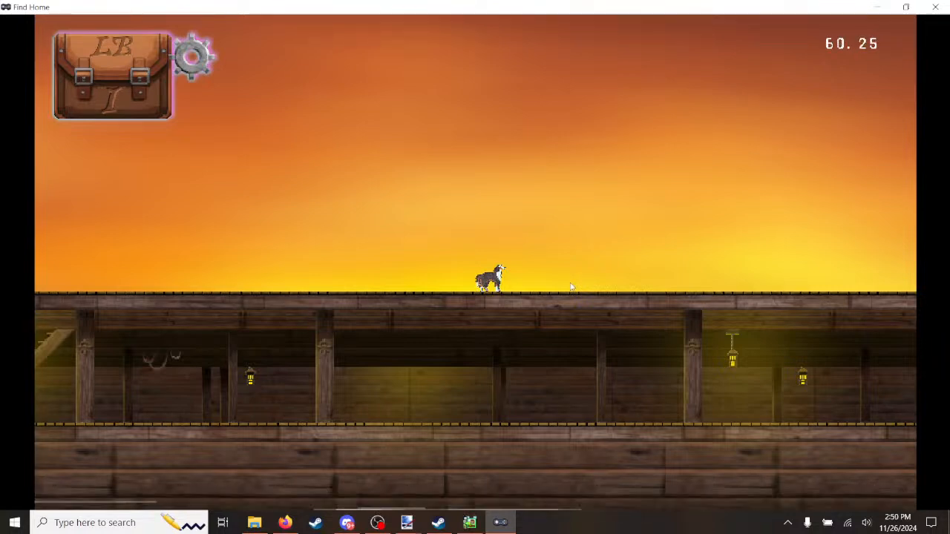
# Step: Run the dog back and forth along the upper deck, and drop it through to the lower deck
pyautogui.press('Left')
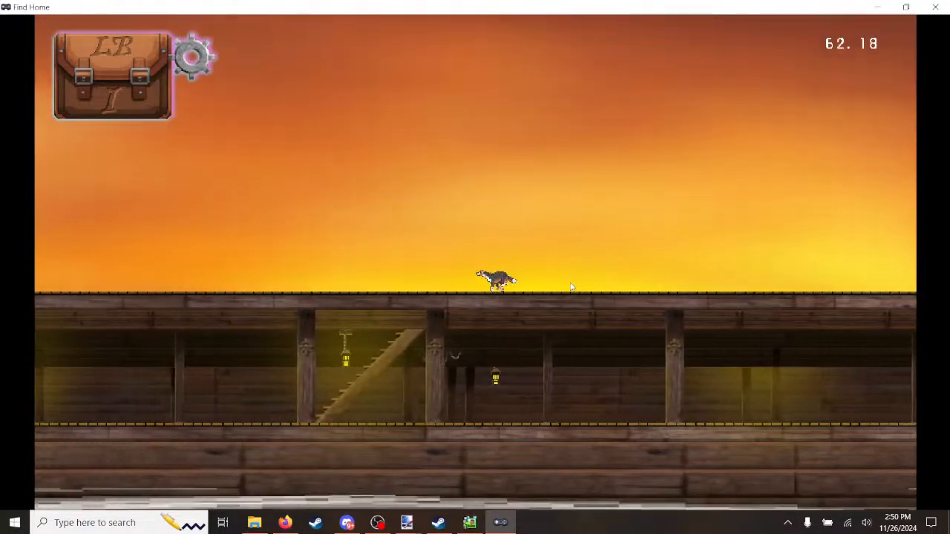
pyautogui.press('space')
pyautogui.press('Right')
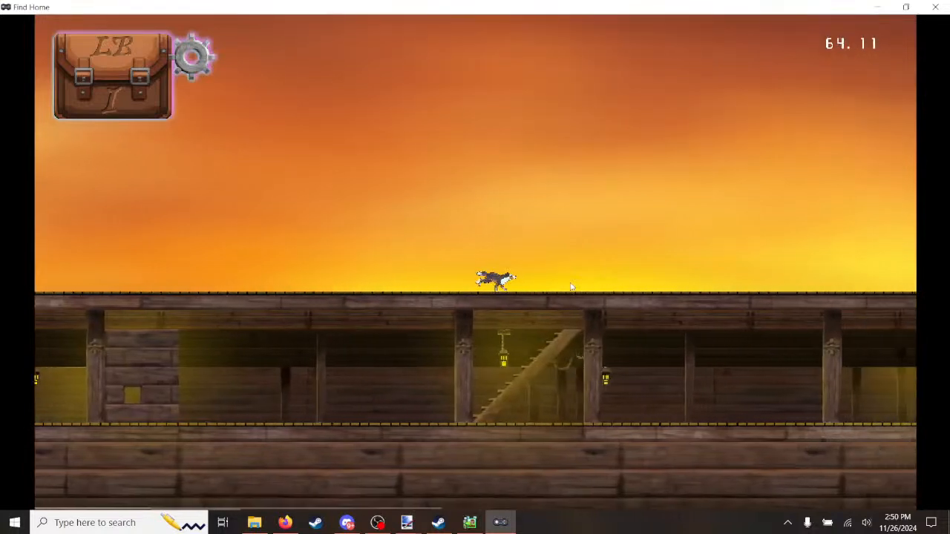
pyautogui.press('Down')
pyautogui.press('Left')
pyautogui.press('Right')
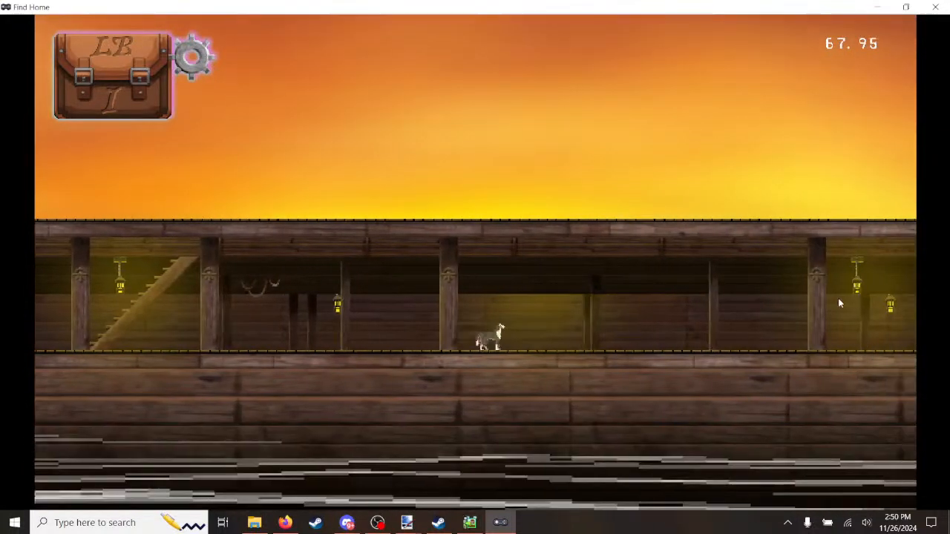
# Step: Run the dog back to the foot of the staircase and try jumping onto the lowest steps
pyautogui.press('Left')
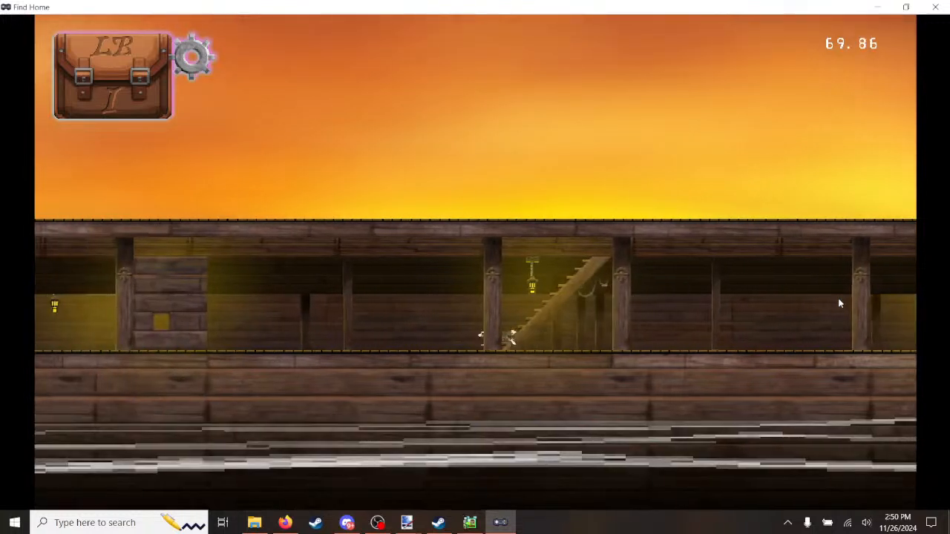
pyautogui.press('Right')
pyautogui.press('space')
pyautogui.press('Left')
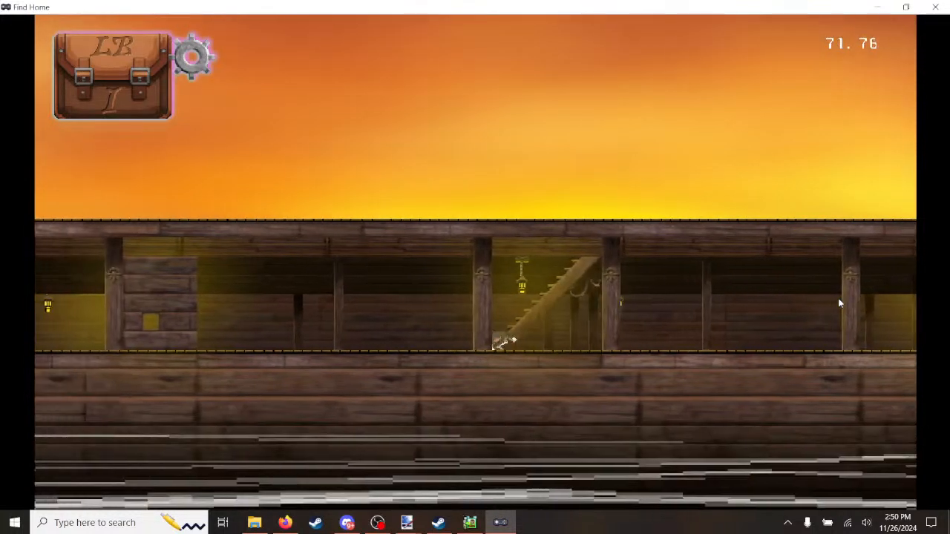
pyautogui.press('Right')
pyautogui.press('space')
pyautogui.press('Left')
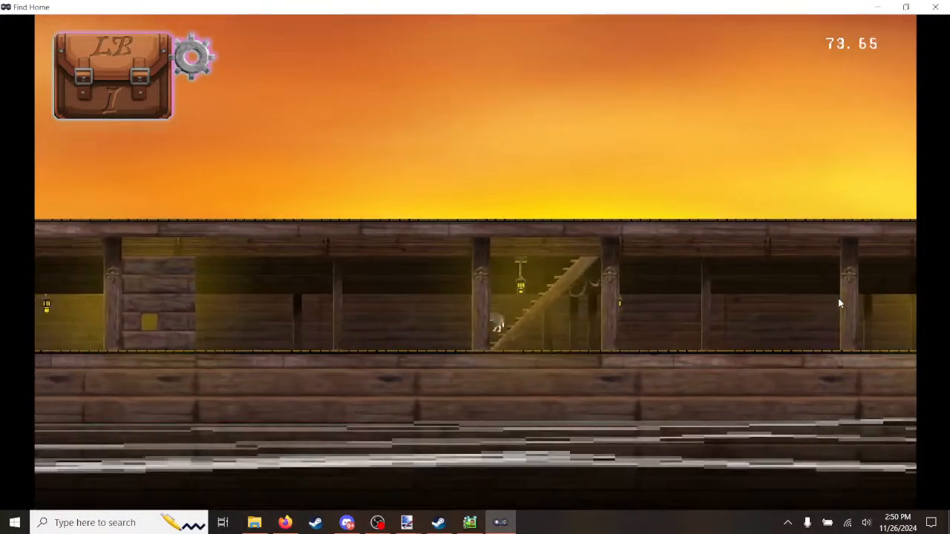
# Step: Jump the dog partway up the staircase and back down to check the collision of the steps
pyautogui.press('Right')
pyautogui.press('Left')
pyautogui.press('space')
pyautogui.press('Right')
pyautogui.press('space')
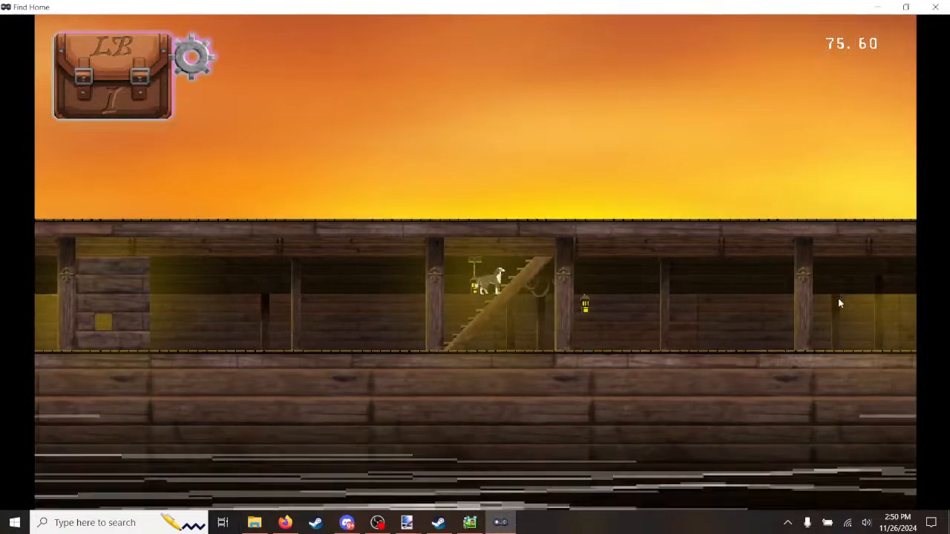
pyautogui.press('Left')
pyautogui.press('Right')
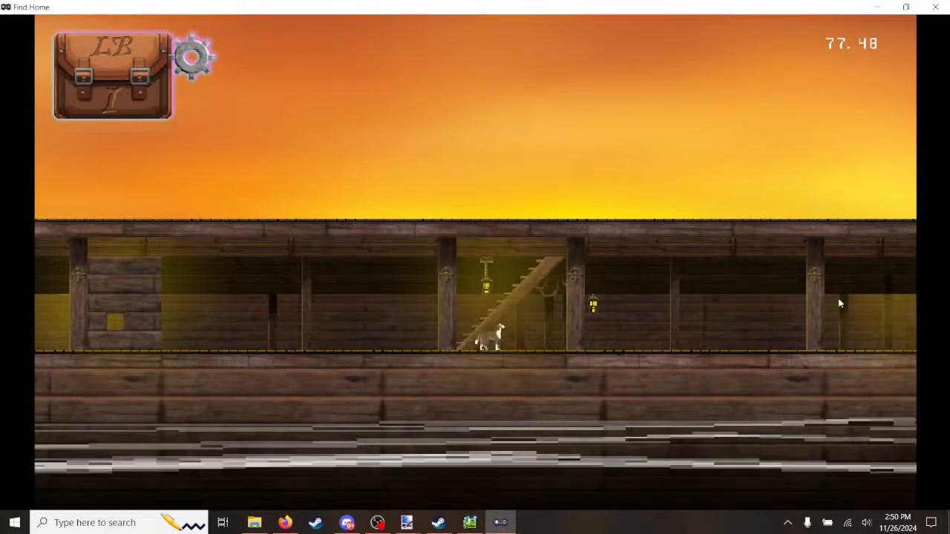
# Step: Repeat the jump onto the middle of the staircase, including an approach from the deck before the stairs
pyautogui.press('Left')
pyautogui.press('Right')
pyautogui.press('space')
pyautogui.press('Left')
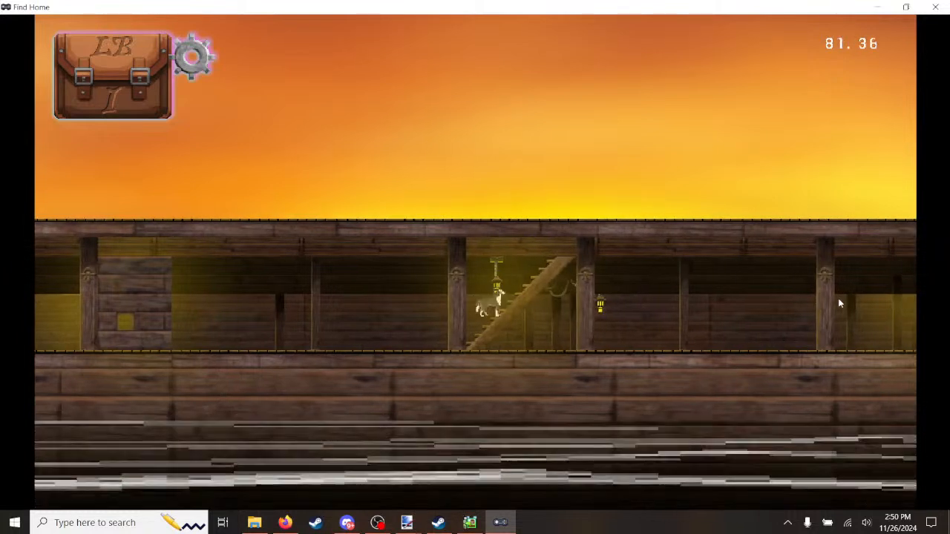
pyautogui.press('Right')
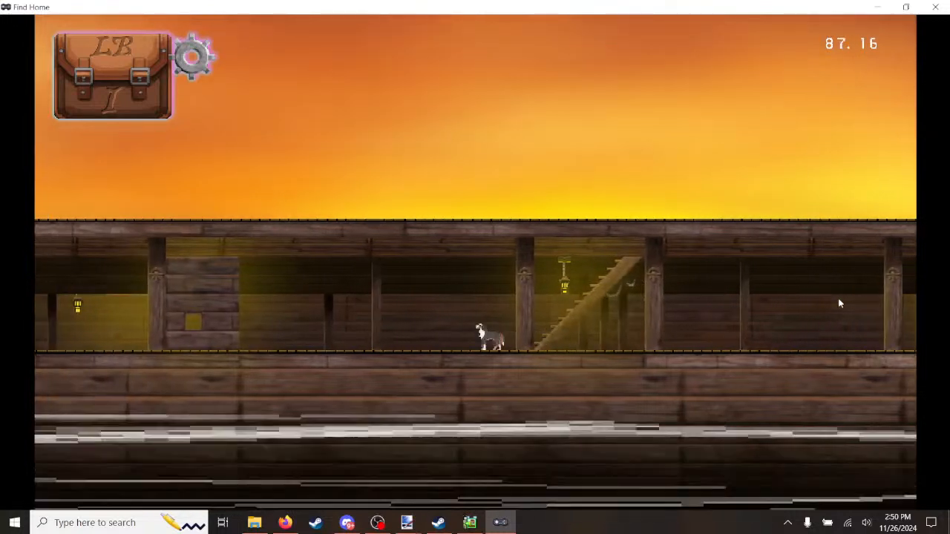
pyautogui.press('space')
pyautogui.press('Left')
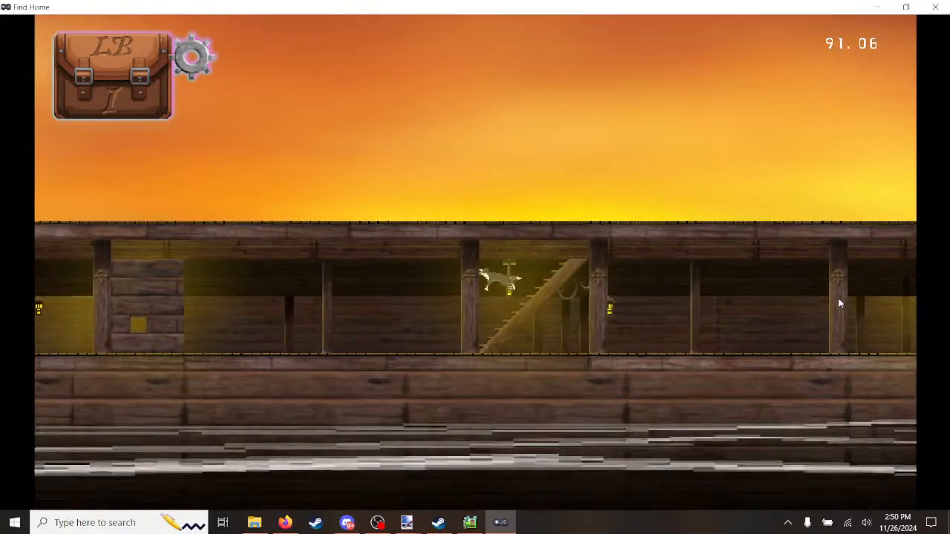
# Step: Hop the dog from the foot of the staircase up to its upper steps
pyautogui.press('a')
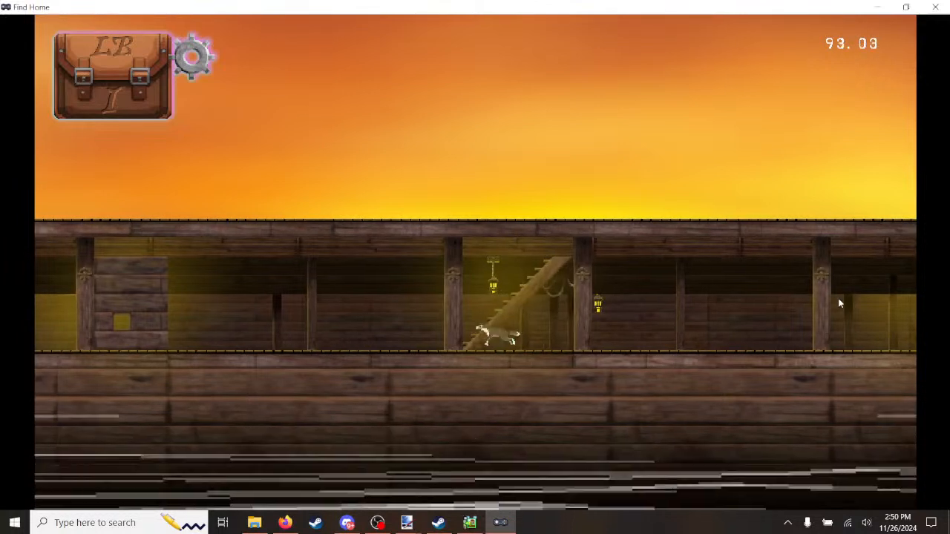
pyautogui.press('d')
pyautogui.press('space')
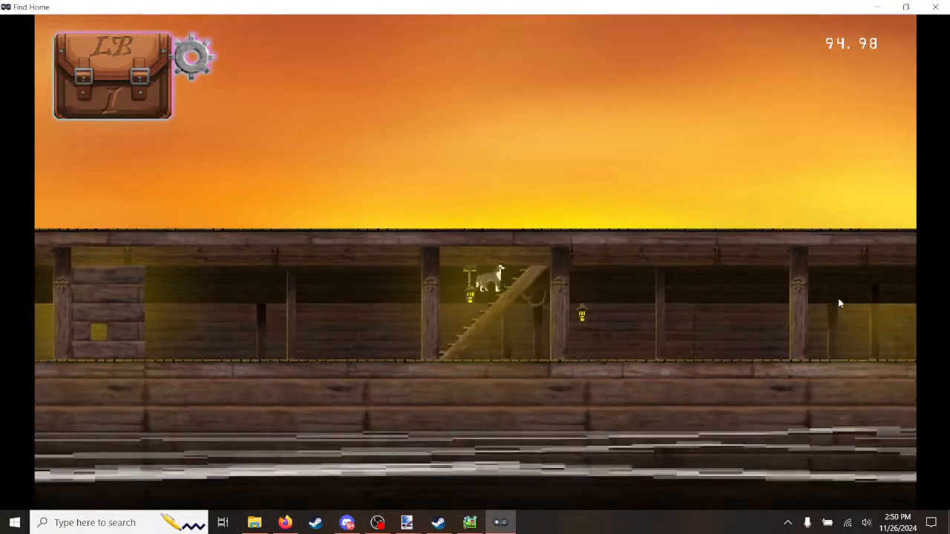
pyautogui.press('a')
pyautogui.press('d')
pyautogui.press('space')
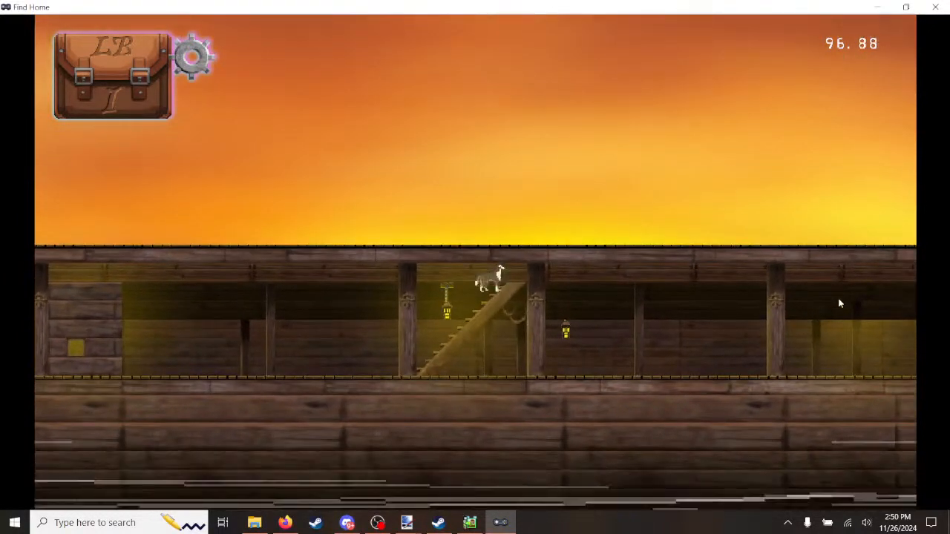
# Step: Turn and jump the dog near the top of the staircase, and test dropping down through the steps
pyautogui.press('a')
pyautogui.press('d')
pyautogui.press('space')
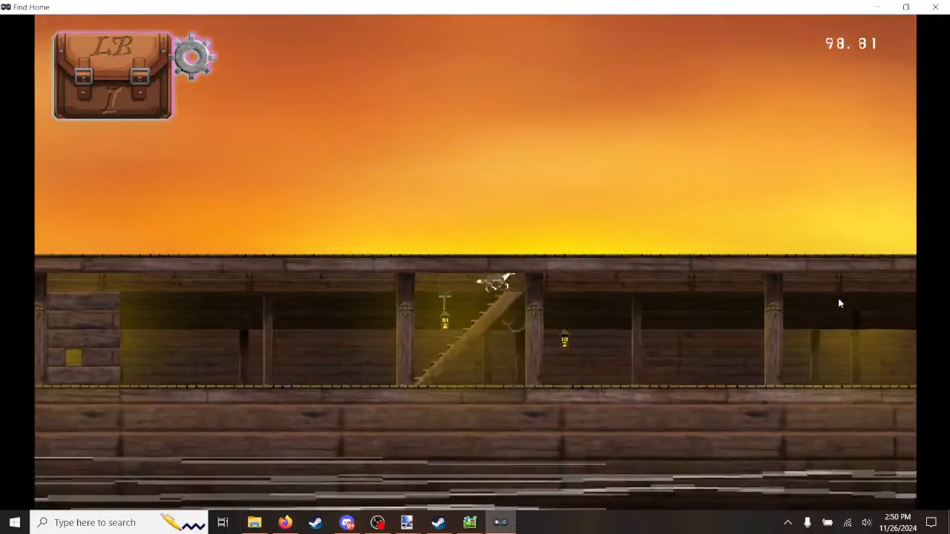
pyautogui.press('space')
pyautogui.press('a')
pyautogui.press('s')
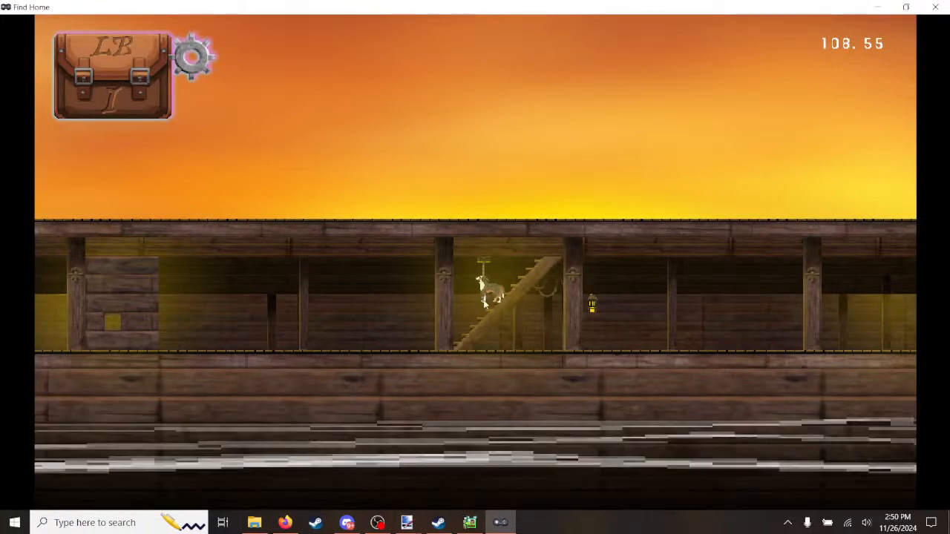
# Step: Turn the dog back and forth on the middle of the staircase, and walk it down to the deck
pyautogui.press('d')
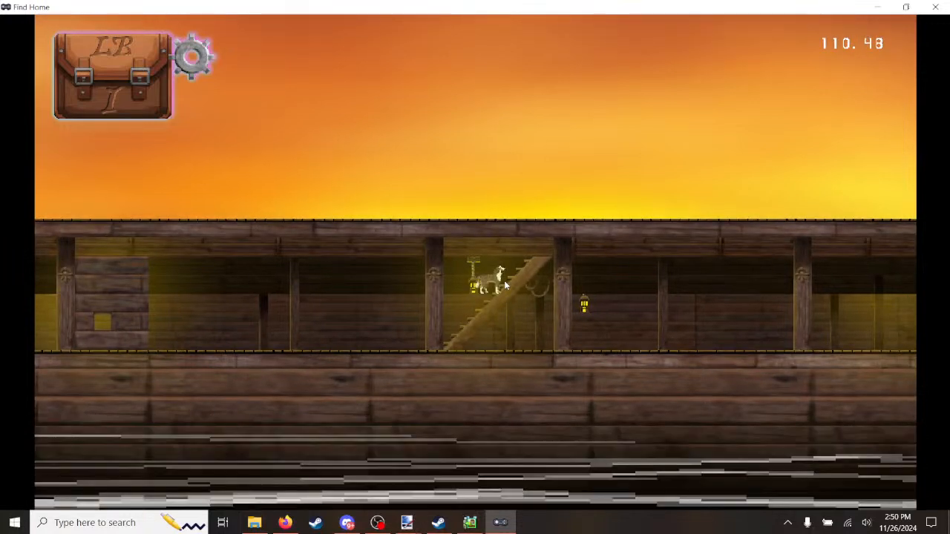
pyautogui.press('a')
pyautogui.press('d')
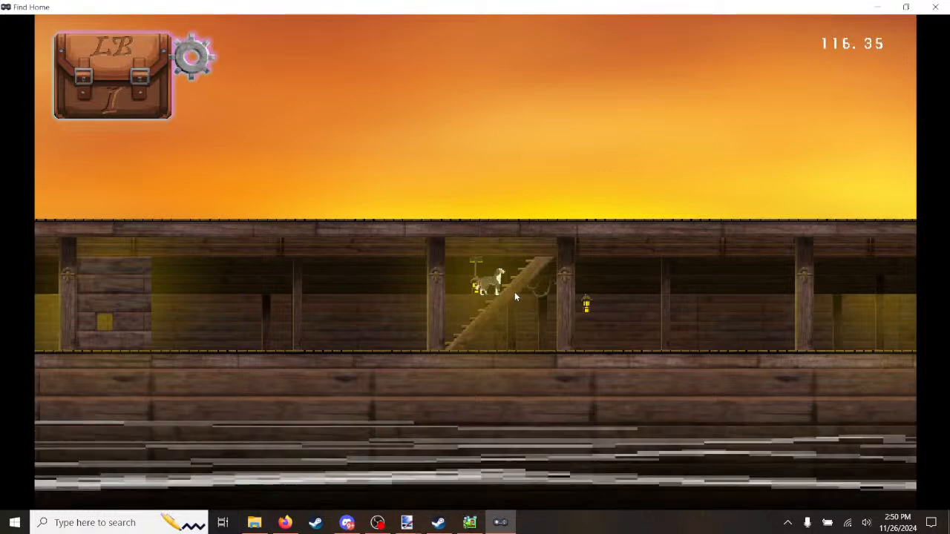
pyautogui.press('a')
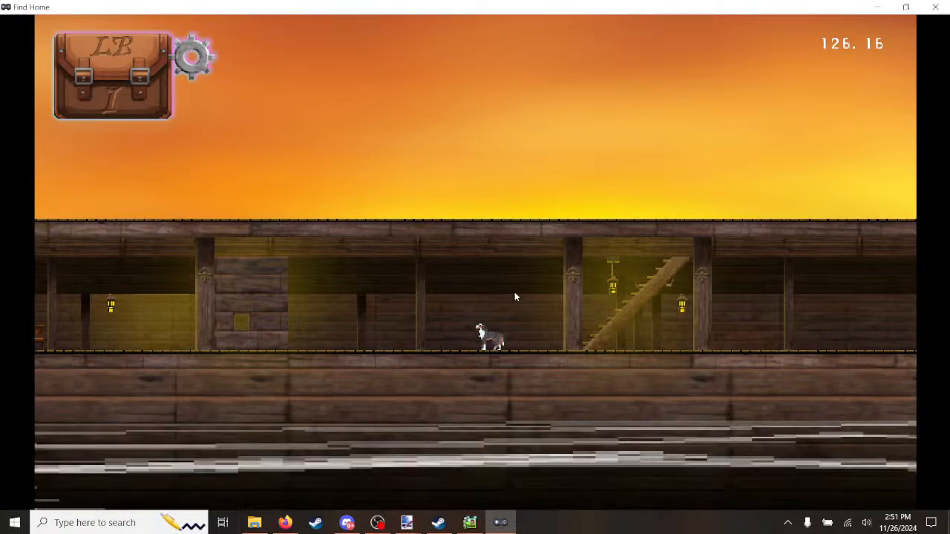
# Step: Jump the dog from the deck onto the middle of the staircase again, and run it off to the deck beyond
pyautogui.press('Right')
pyautogui.press('space')
pyautogui.press('Left')
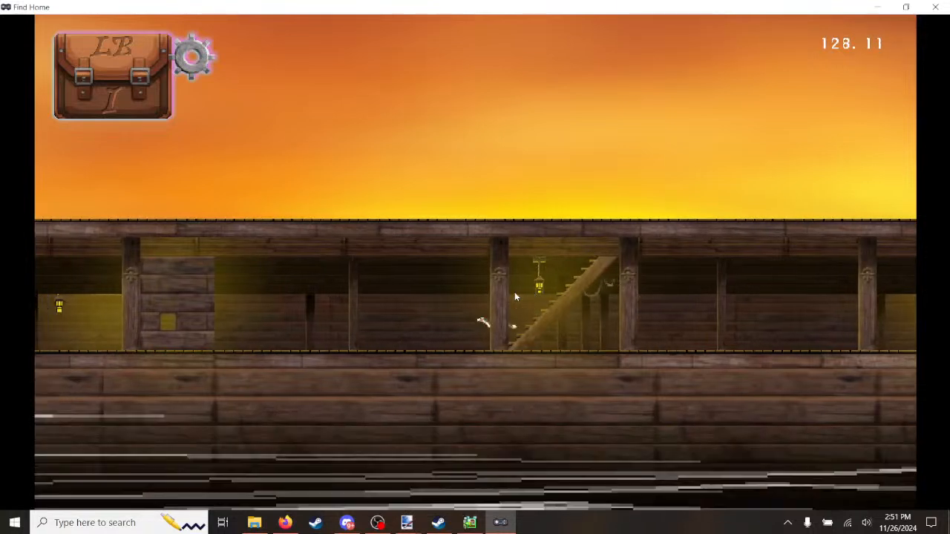
pyautogui.press('Right')
pyautogui.press('Left')
pyautogui.press('space')
pyautogui.press('Right')
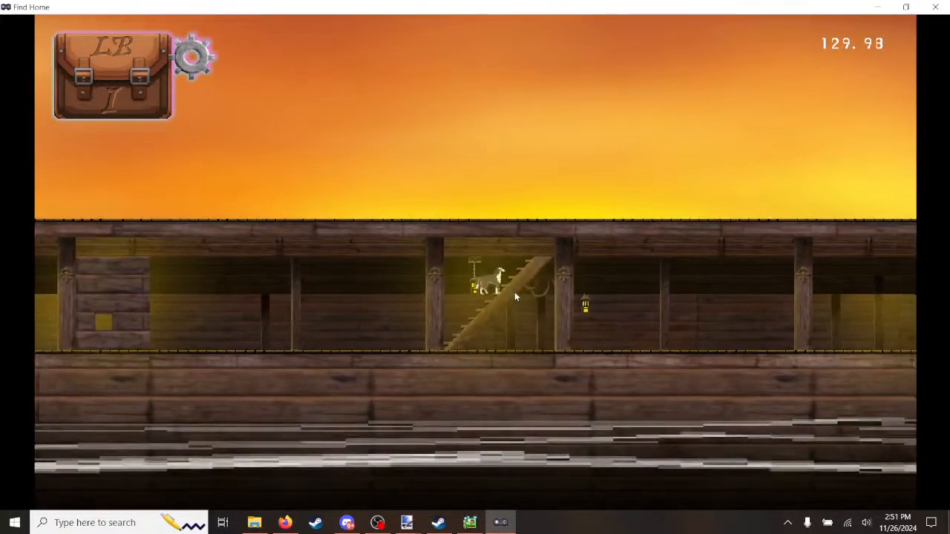
pyautogui.press('Left')
pyautogui.press('Right')
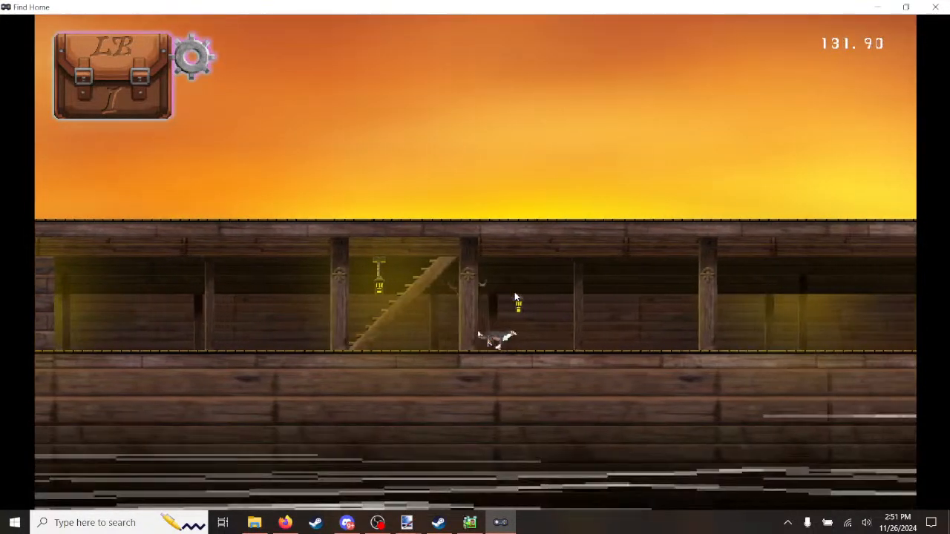
# Step: Run the dog along the deck beyond the staircase to inspect the posts, lanterns and lamplight
pyautogui.press('Right')
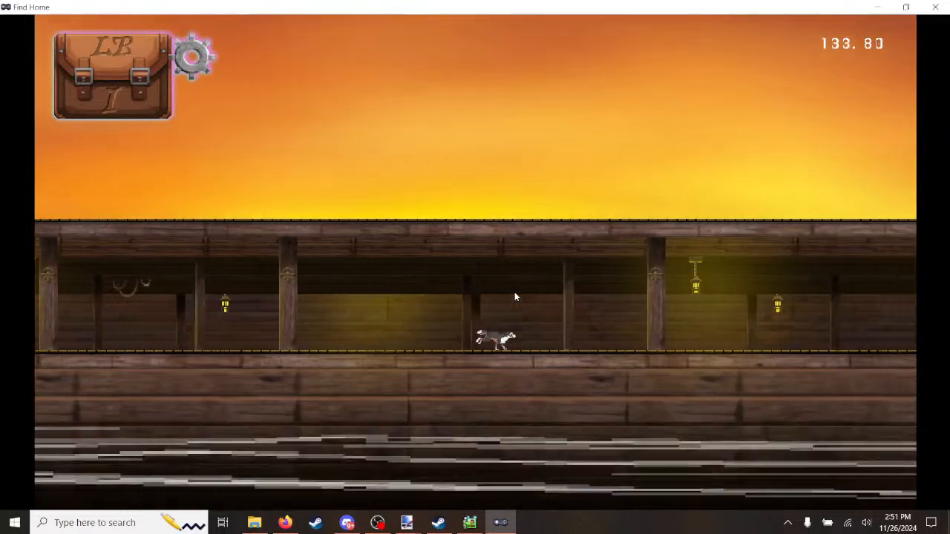
pyautogui.press('Right')
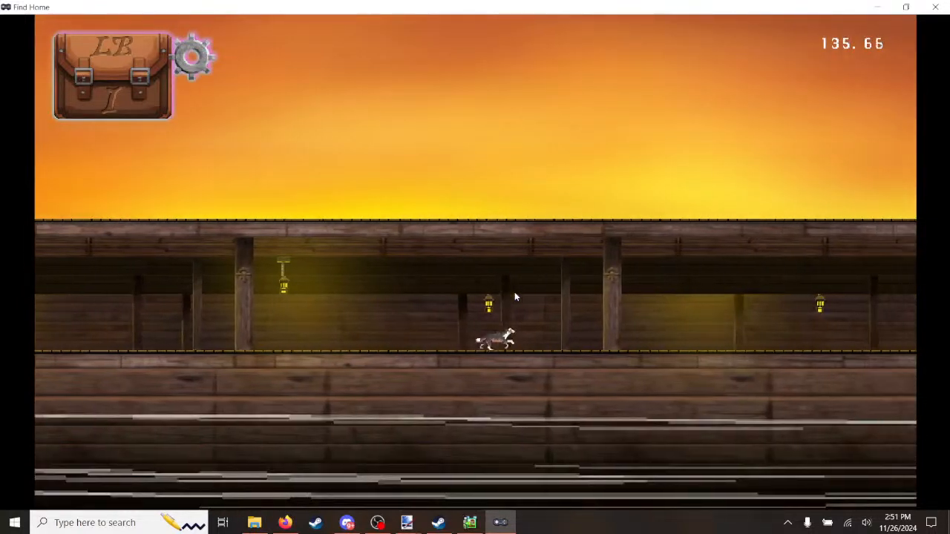
pyautogui.press('Right')
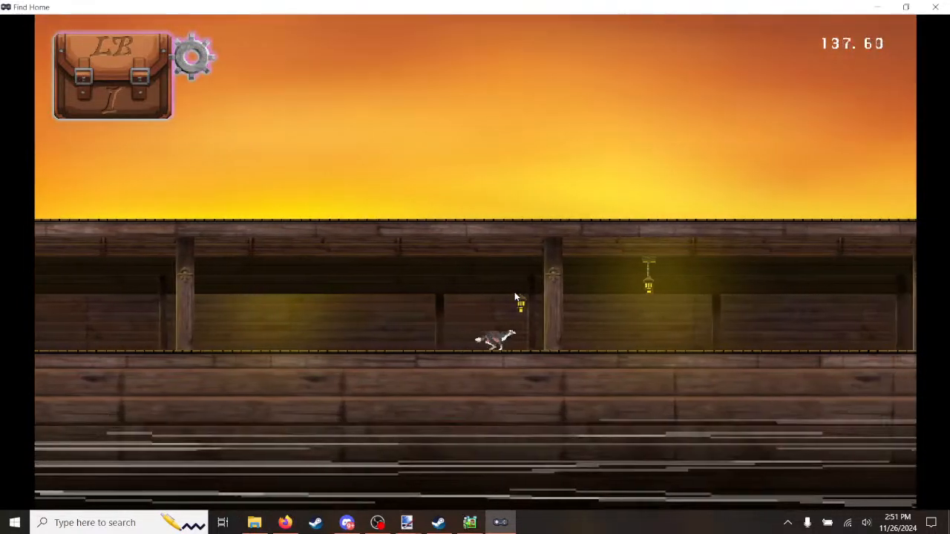
pyautogui.press('Right')
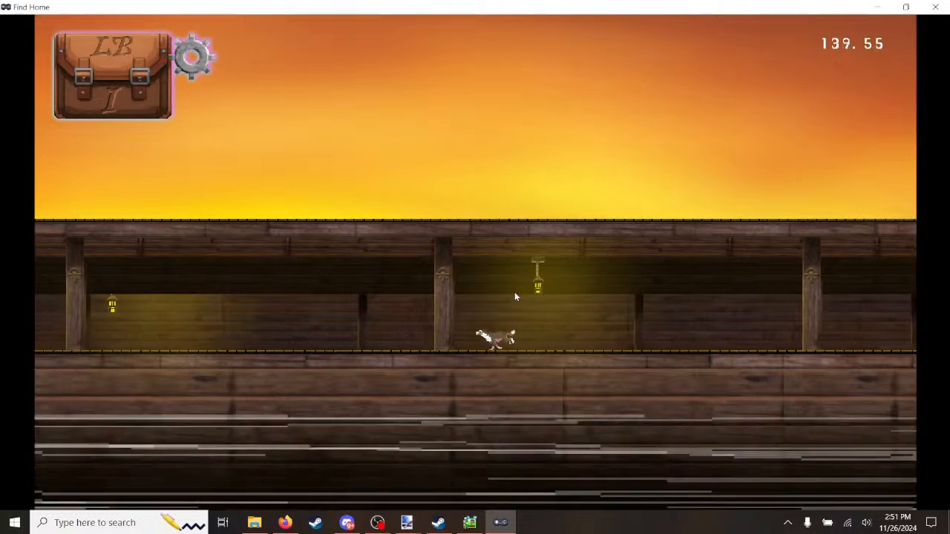
pyautogui.press('Right')
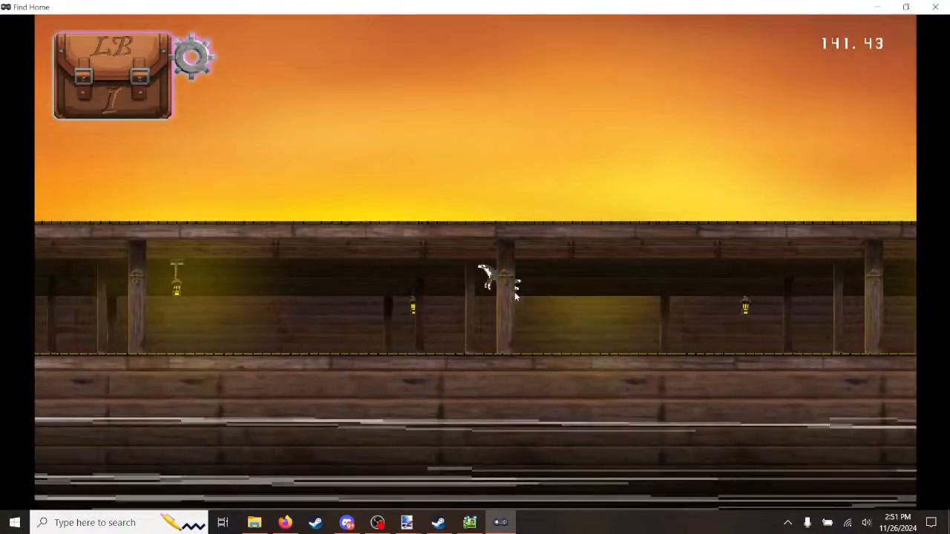
pyautogui.press('Right')
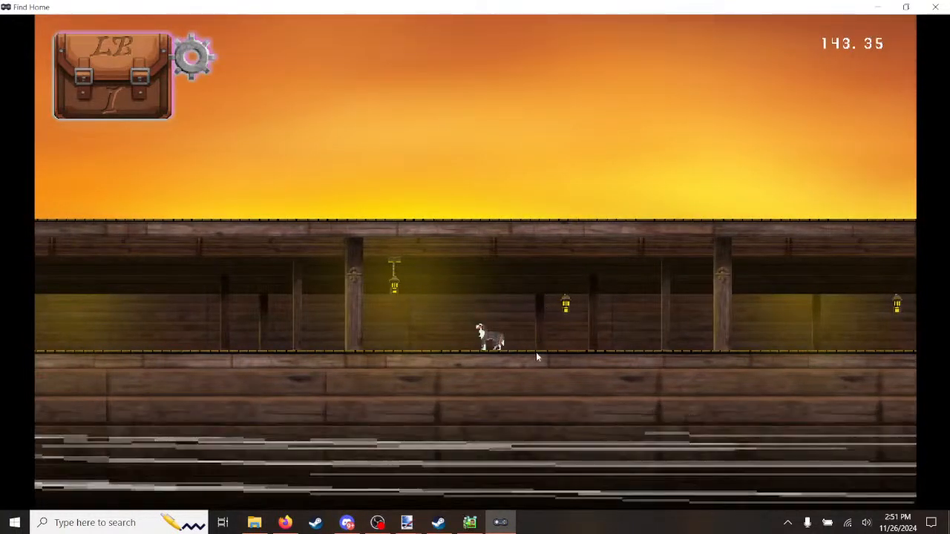
pyautogui.press('Right')
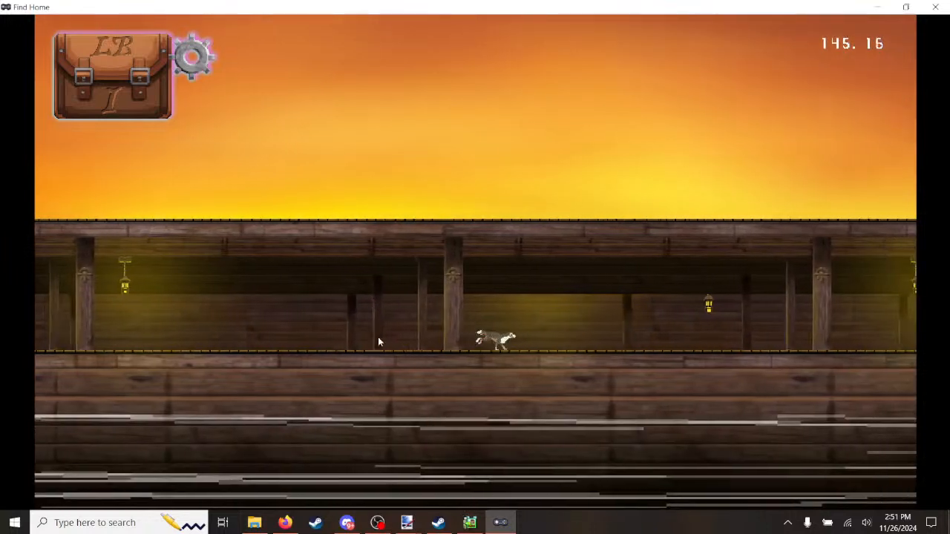
pyautogui.press('Right')
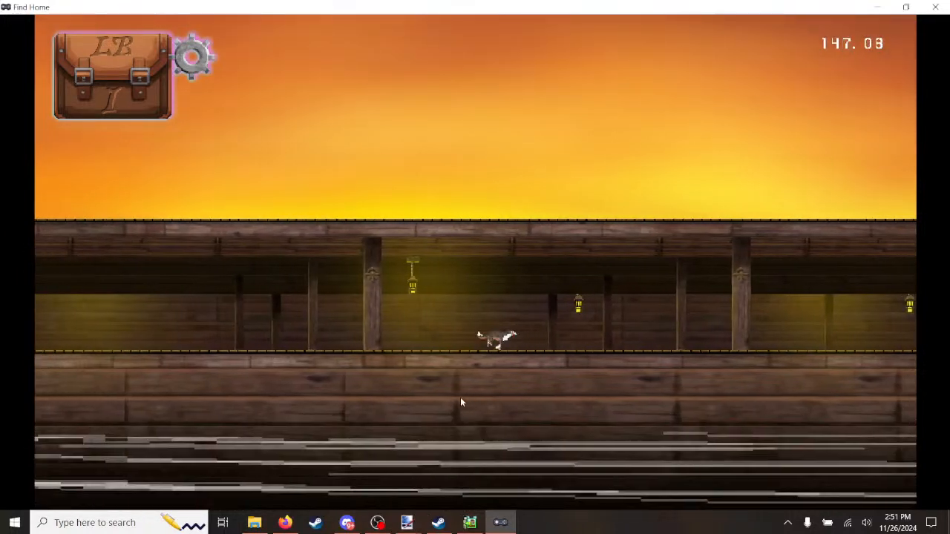
pyautogui.press('Right')
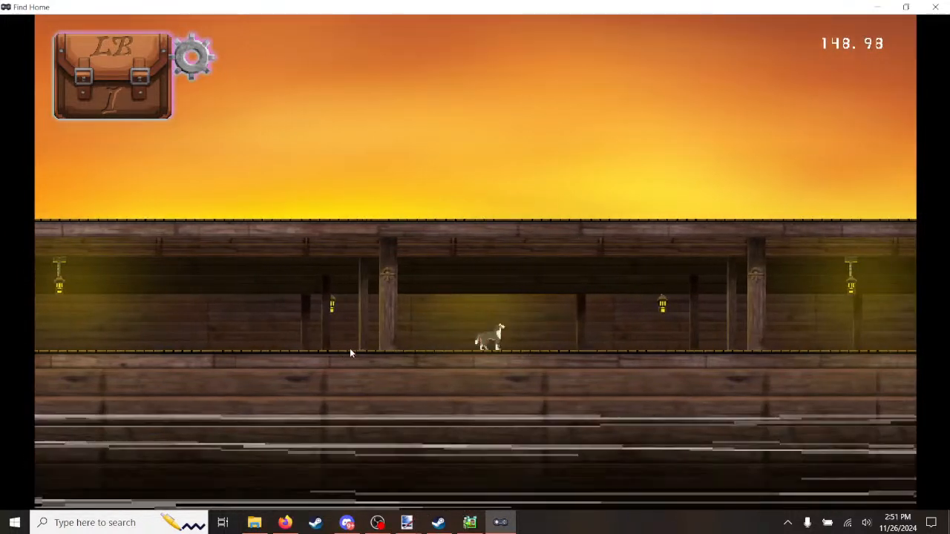
pyautogui.press('Right')
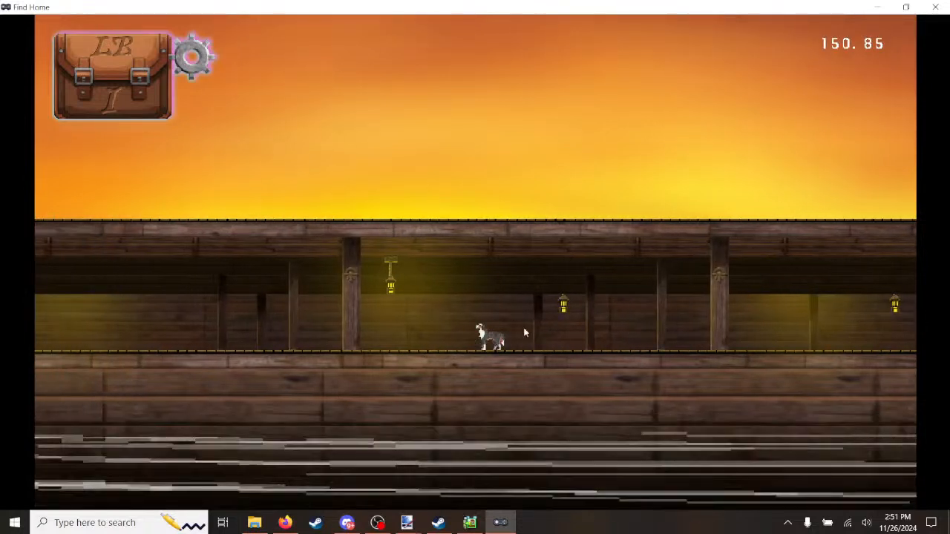
pyautogui.press('Right')
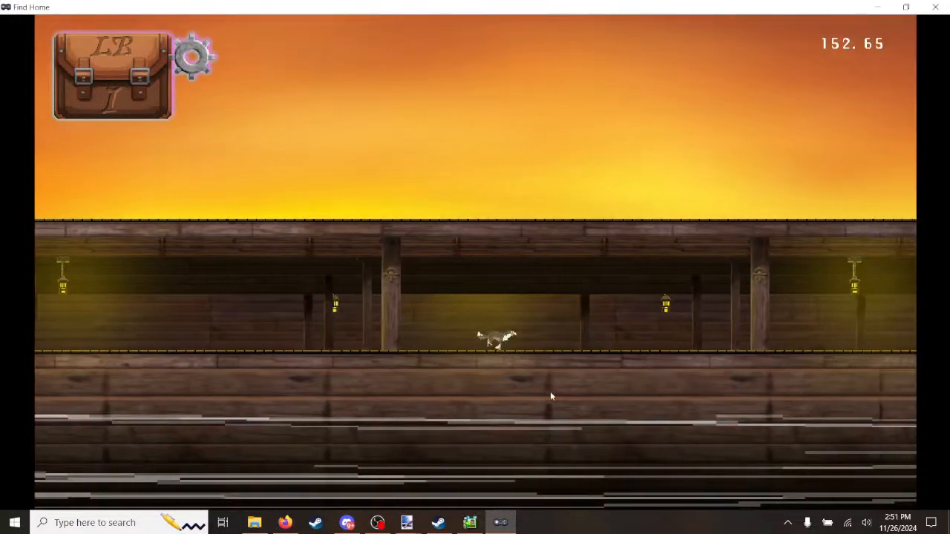
pyautogui.press('Right')
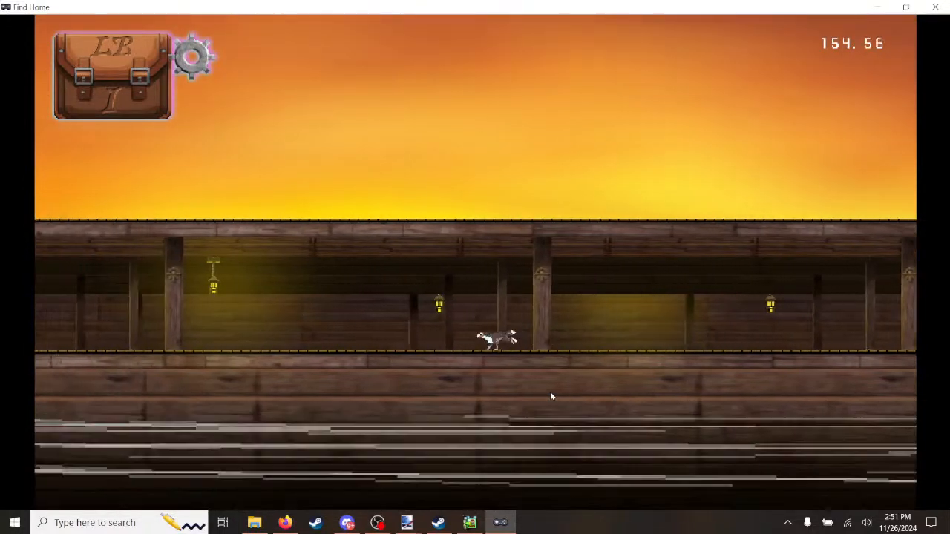
# Step: Run and jump the dog back along the deck to the staircase, and end the test play
pyautogui.press('Right')
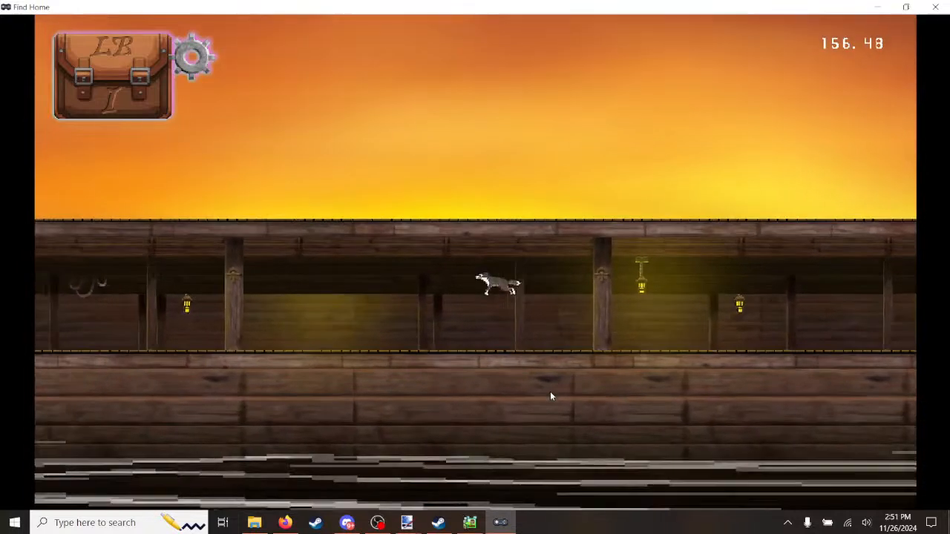
pyautogui.press('Right')
pyautogui.press('space')
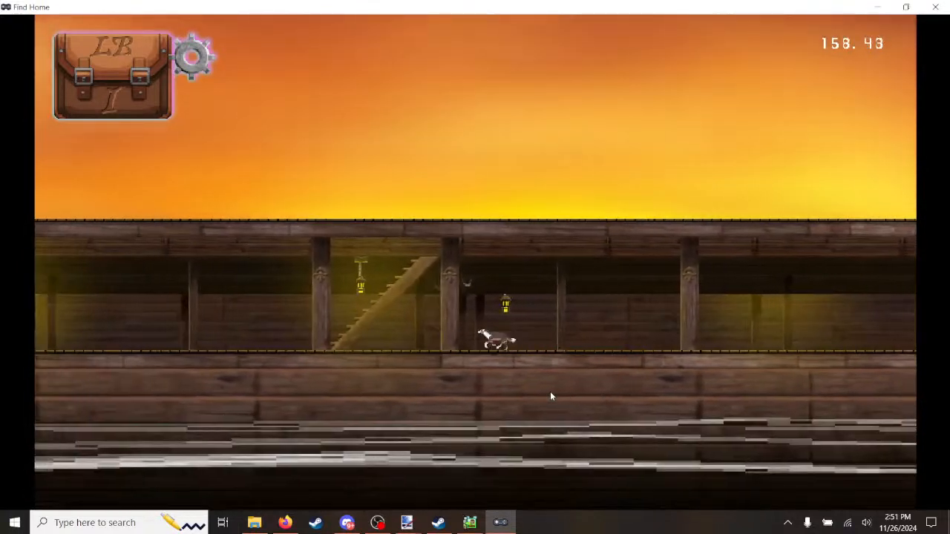
pyautogui.press('Left')
pyautogui.press('space')
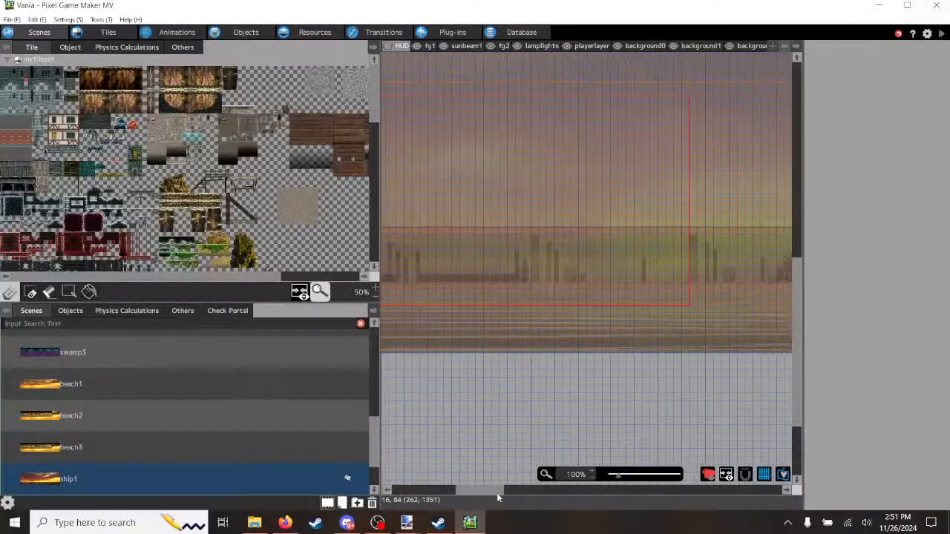
# Step: Erase the plank wall with the small window beside the post on the fg2 layer of the ship1 scene
pyautogui.moveTo(536, 495); pyautogui.dragTo(573, 494)
pyautogui.click(506, 47)
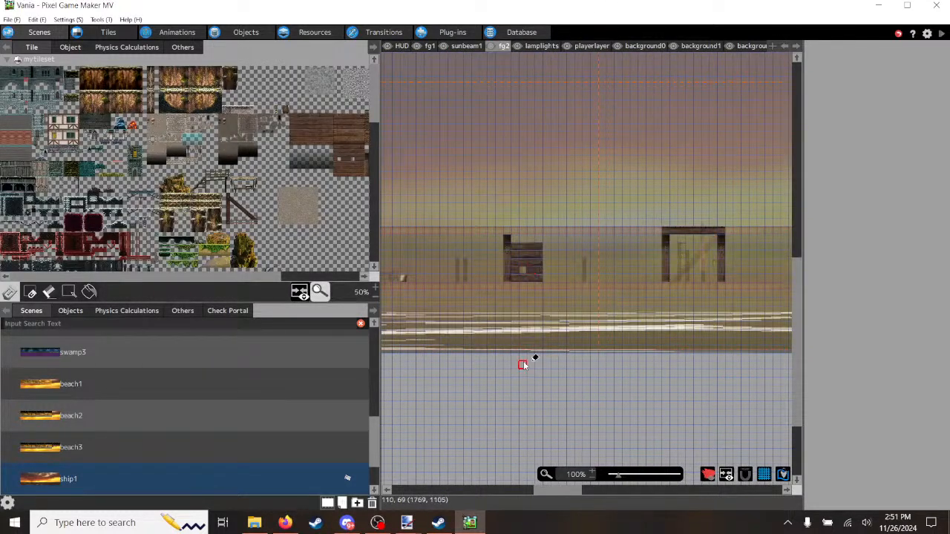
pyautogui.keyDown('ctrl'); pyautogui.scroll(2, 520, 319); pyautogui.keyUp('ctrl')
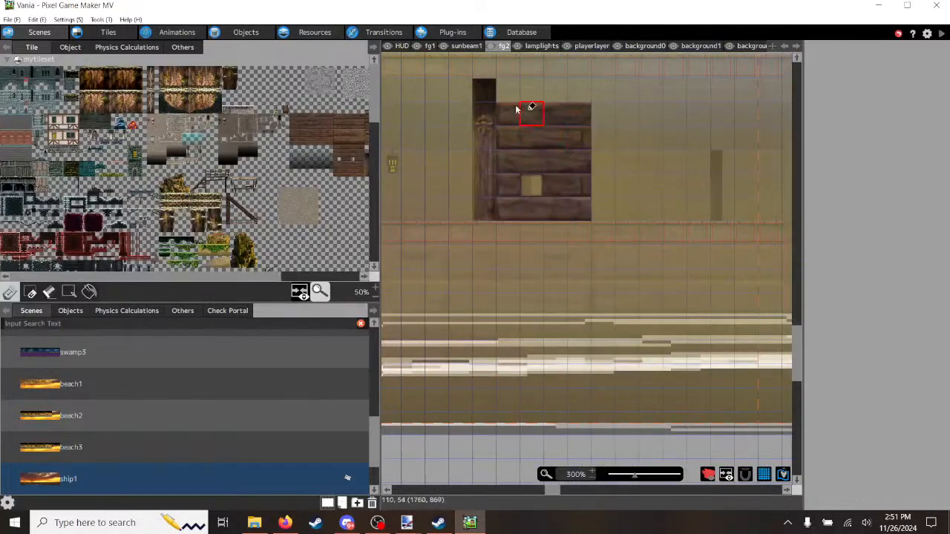
pyautogui.moveTo(517, 109)
pyautogui.mouseDown()
pyautogui.moveTo(520, 206)
pyautogui.moveTo(553, 110)
pyautogui.moveTo(555, 208)
pyautogui.moveTo(577, 110)
pyautogui.moveTo(584, 228)
pyautogui.mouseUp()
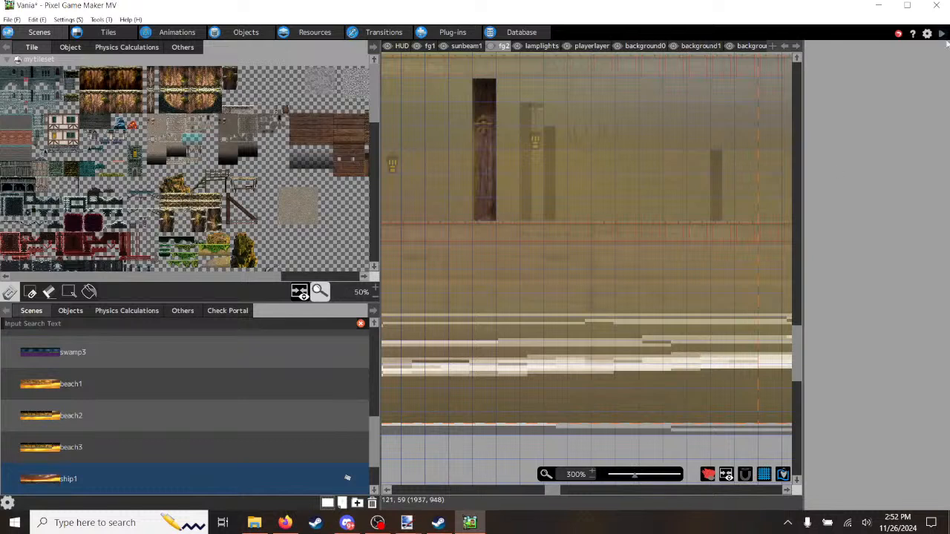
# Step: Examine the remaining posts and the staircase frame on the fg2 layer, close up and across the whole ship
pyautogui.scroll(4, 697, 169)
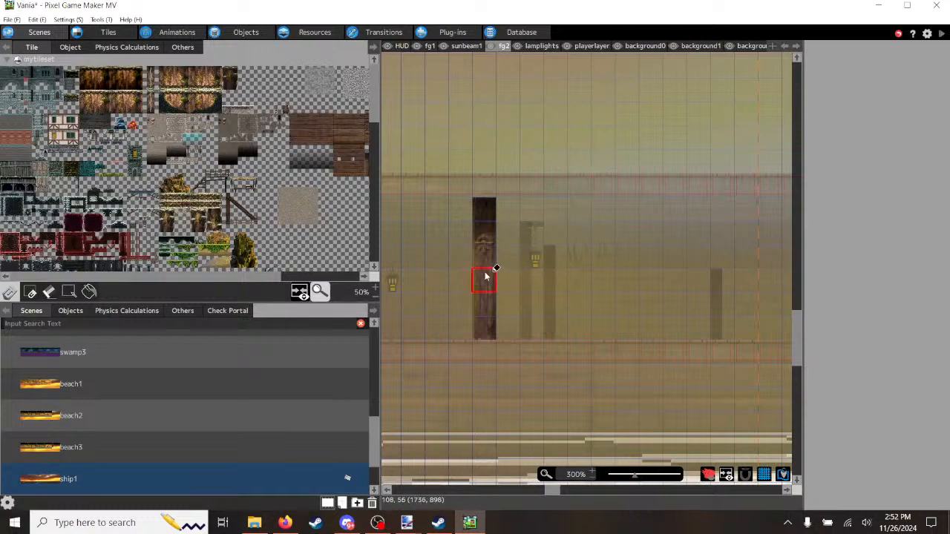
pyautogui.keyDown('ctrl'); pyautogui.scroll(-5, 512, 276); pyautogui.keyUp('ctrl')
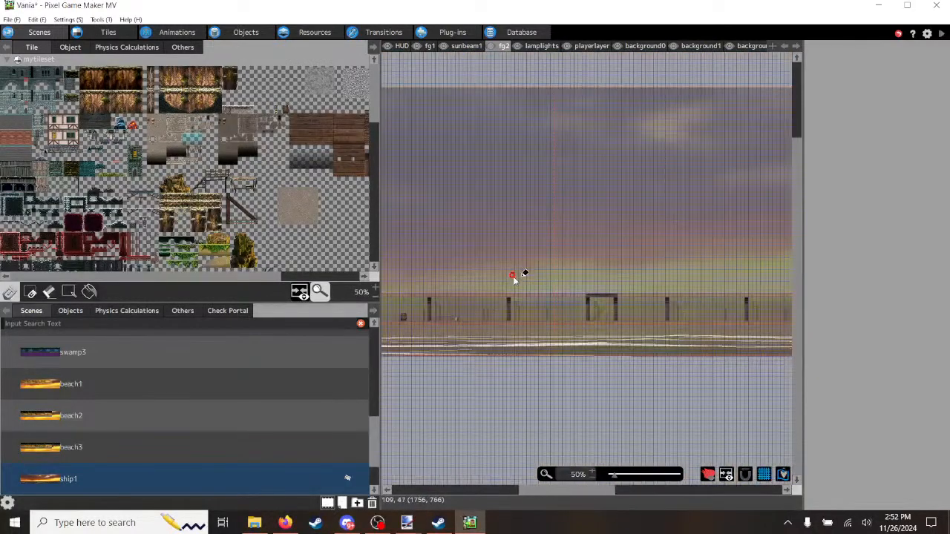
pyautogui.keyDown('ctrl'); pyautogui.scroll(-2, 565, 348); pyautogui.keyUp('ctrl')
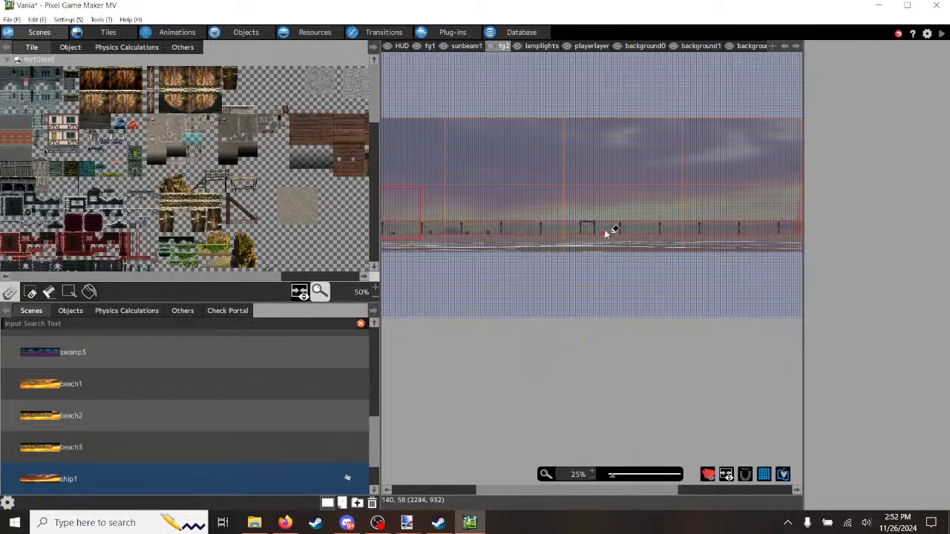
pyautogui.keyDown('ctrl'); pyautogui.scroll(5, 609, 229); pyautogui.keyUp('ctrl')
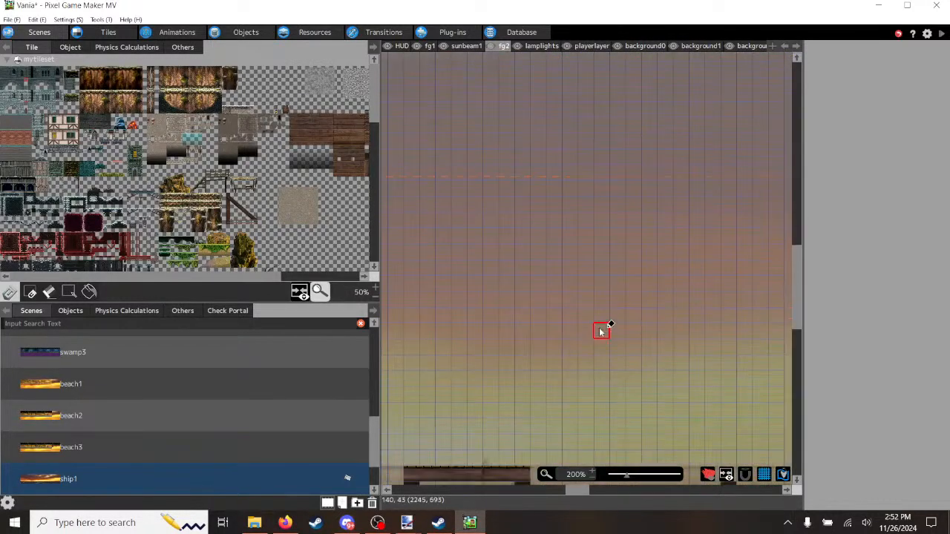
pyautogui.keyDown('ctrl'); pyautogui.scroll(1, 491, 348); pyautogui.keyUp('ctrl')
pyautogui.keyDown('ctrl'); pyautogui.scroll(-2, 490, 349); pyautogui.keyUp('ctrl')
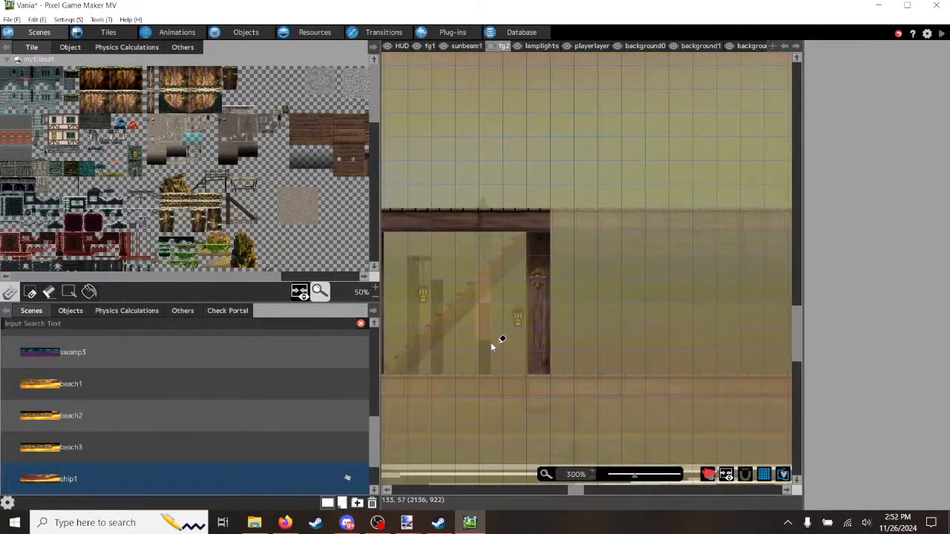
pyautogui.keyDown('ctrl'); pyautogui.scroll(-3, 491, 345); pyautogui.keyUp('ctrl')
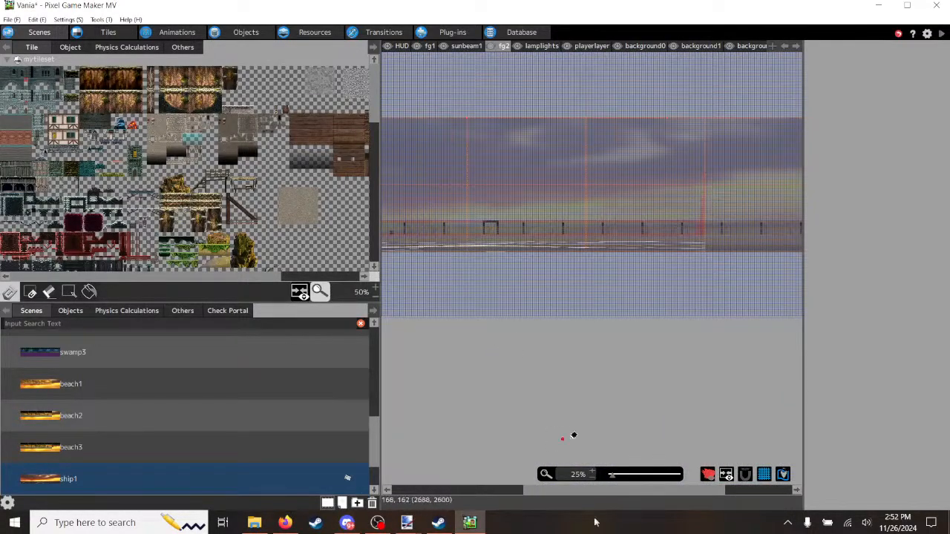
pyautogui.moveTo(613, 492); pyautogui.dragTo(572, 495)
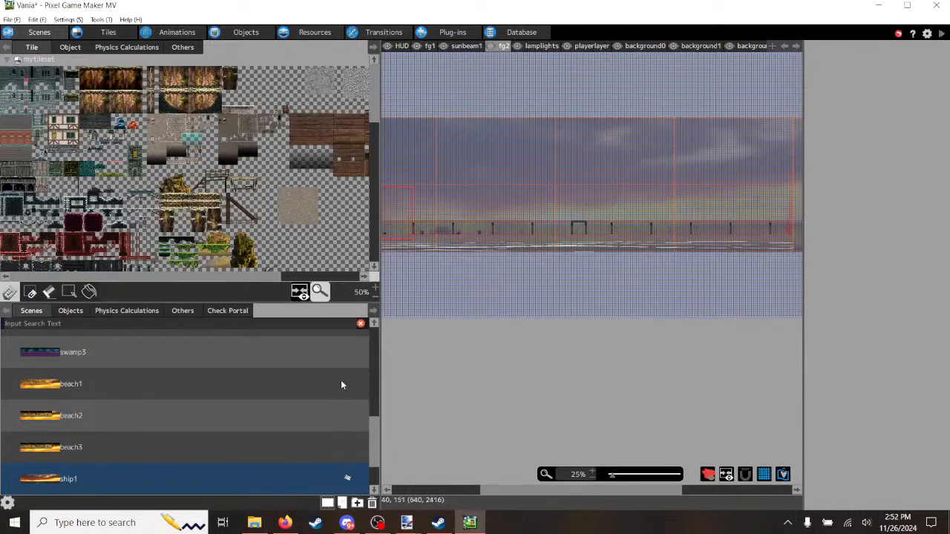
# Step: Narrow the tile and scene lists to widen the scene canvas, and show the full ship1 scene from its starting edge
pyautogui.moveTo(380, 379); pyautogui.dragTo(182, 377)
pyautogui.moveTo(439, 489); pyautogui.dragTo(346, 490)
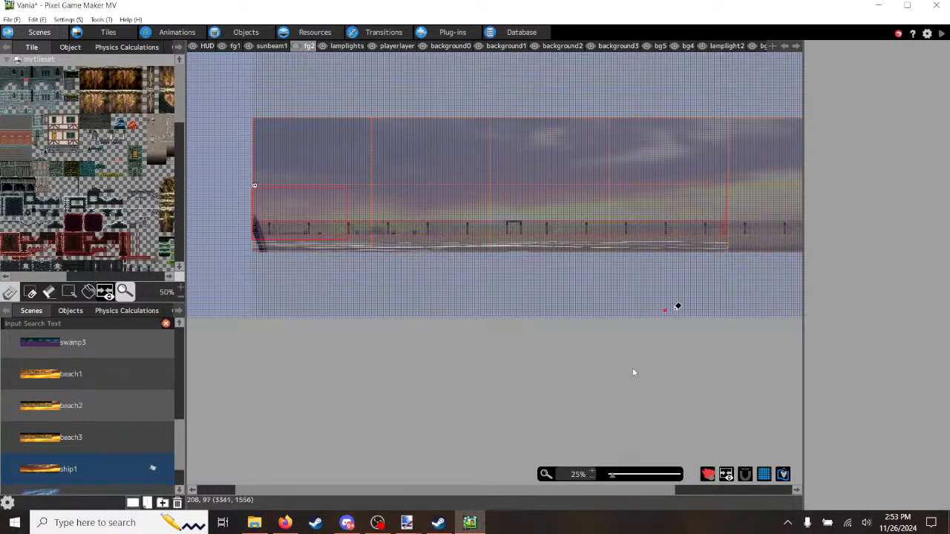
pyautogui.moveTo(598, 490); pyautogui.dragTo(631, 487)
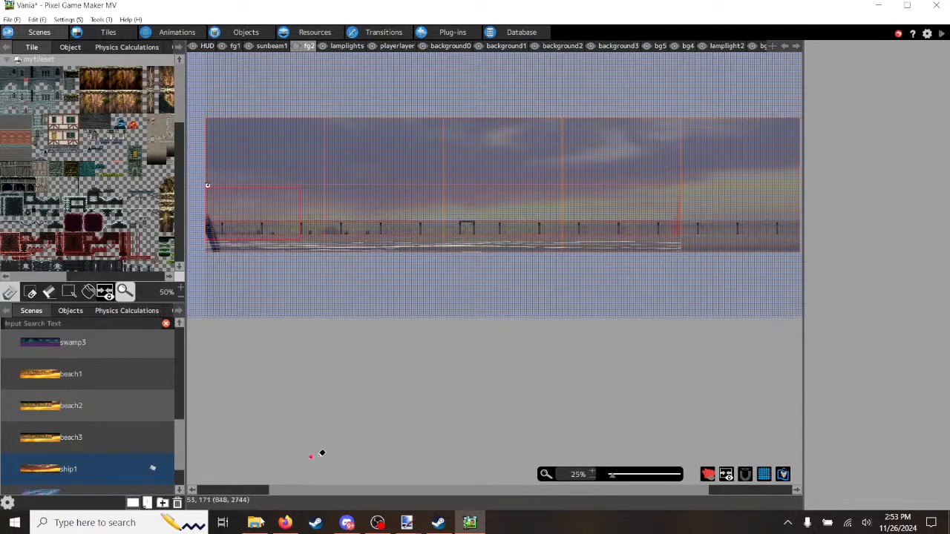
# Step: Open the stock-vector-pirate-ship-595115288.jpg cross-section image from the ship folder inside mypixel
pyautogui.click(262, 524)
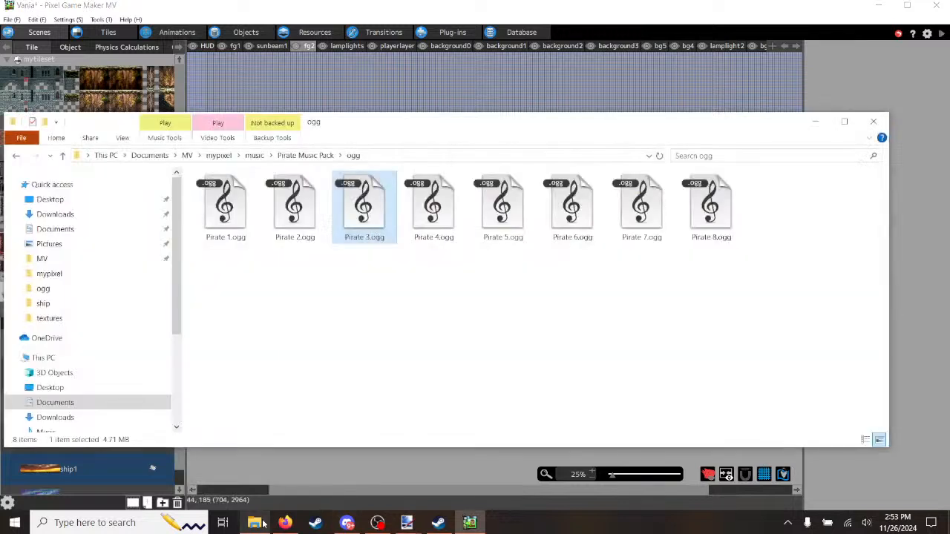
pyautogui.click(220, 156)
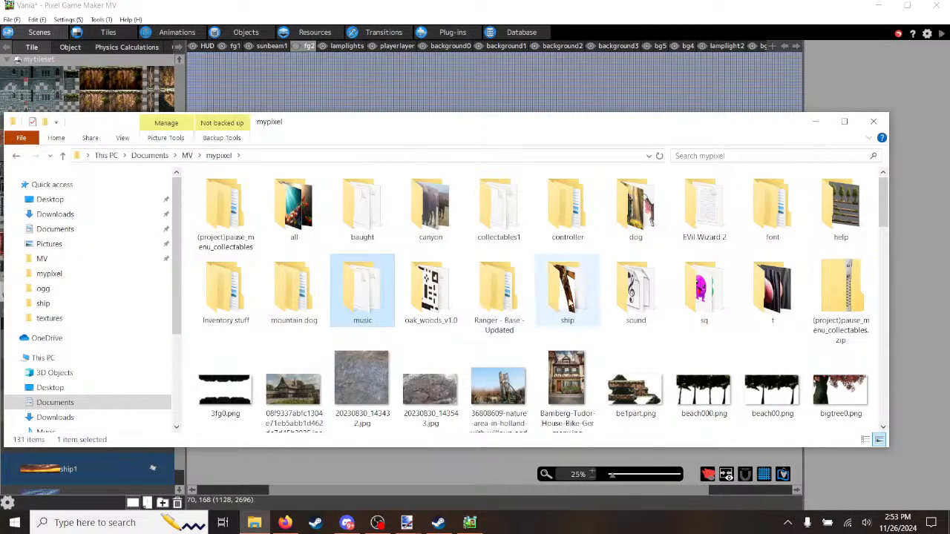
pyautogui.doubleClick(568, 300)
pyautogui.doubleClick(363, 305)
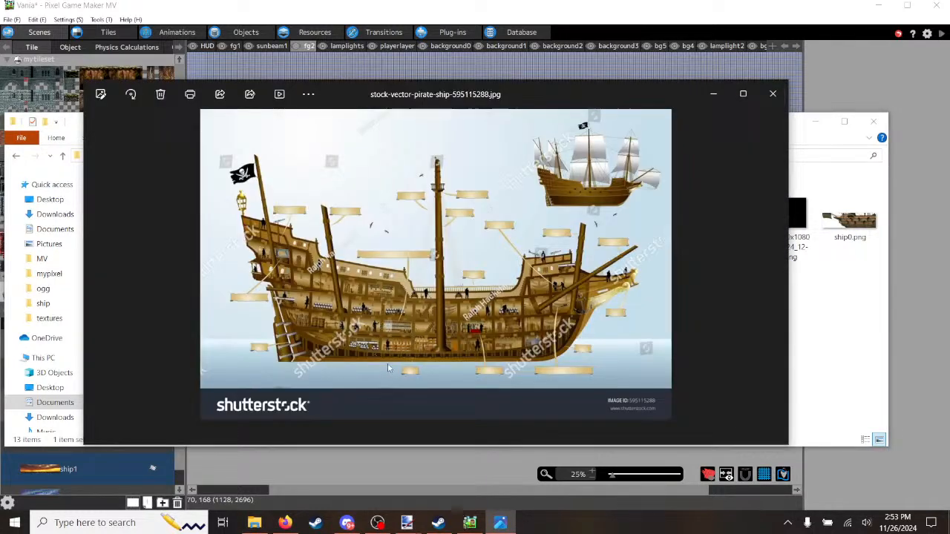
# Step: Examine the deck compartments, stairs and props of the pirate ship cross-section close up, close the image and return to the scene editor
pyautogui.scroll(2, 393, 359)
pyautogui.scroll(3, 392, 358)
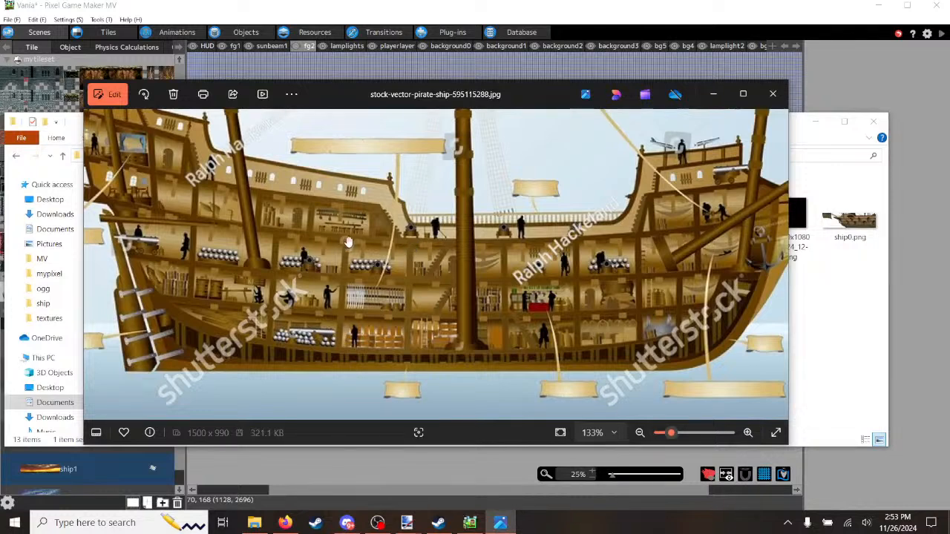
pyautogui.scroll(3, 380, 346)
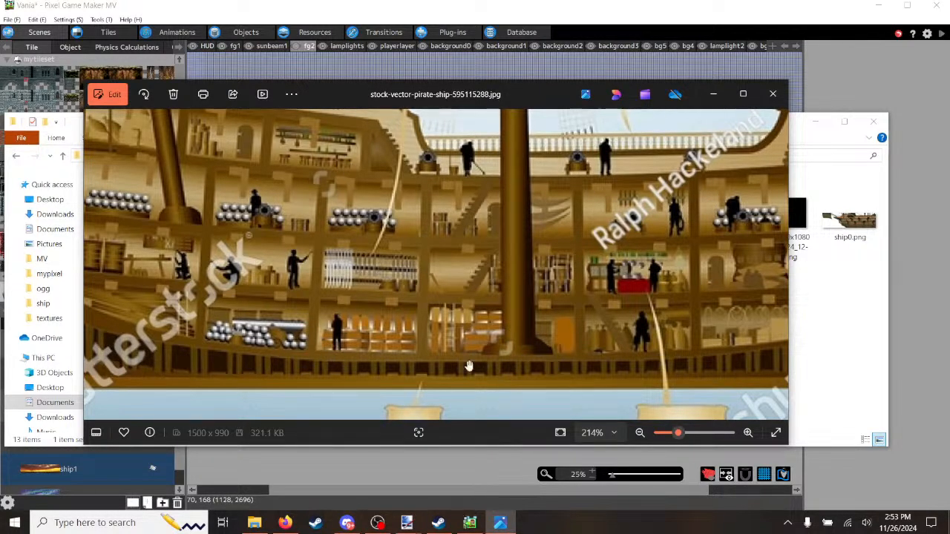
pyautogui.moveTo(369, 308); pyautogui.dragTo(543, 354)
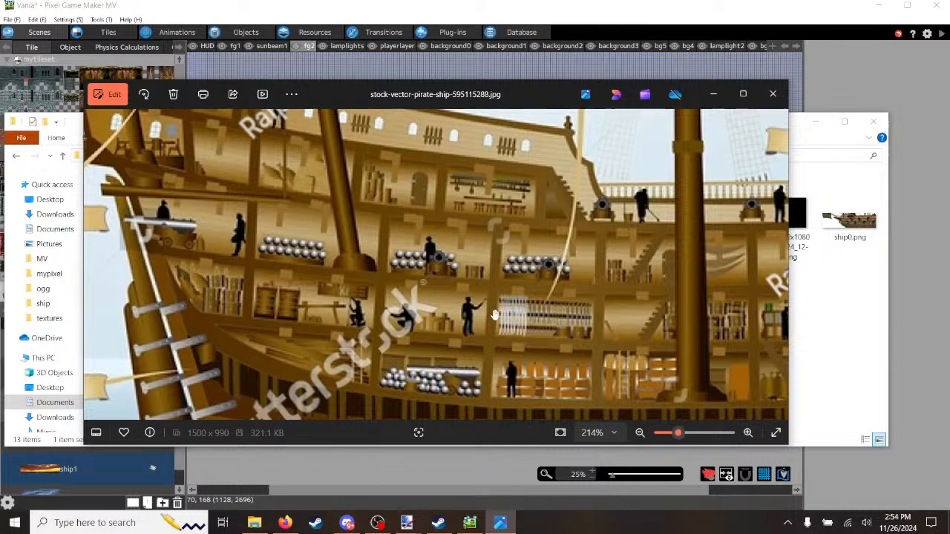
pyautogui.moveTo(623, 353); pyautogui.dragTo(423, 316)
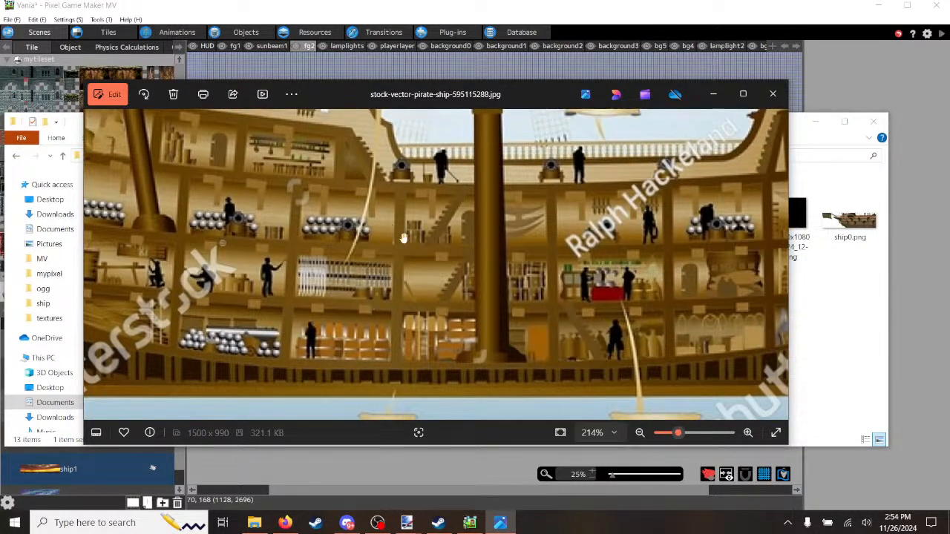
pyautogui.click(774, 97)
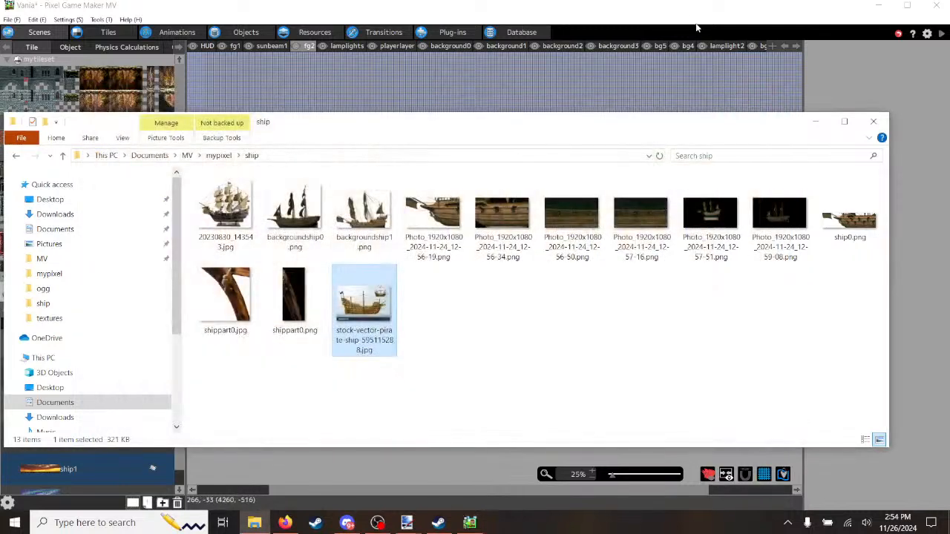
pyautogui.click(689, 18)
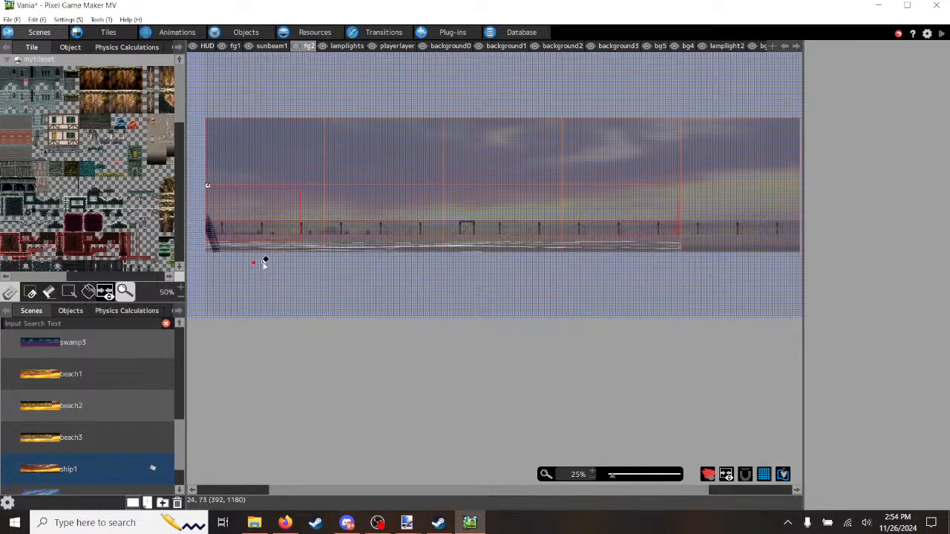
# Step: Check the staircase frame on the ship1 scene and the list of tiles, and undo the last edit
pyautogui.scroll(1, 471, 236)
pyautogui.scroll(1, 471, 236)
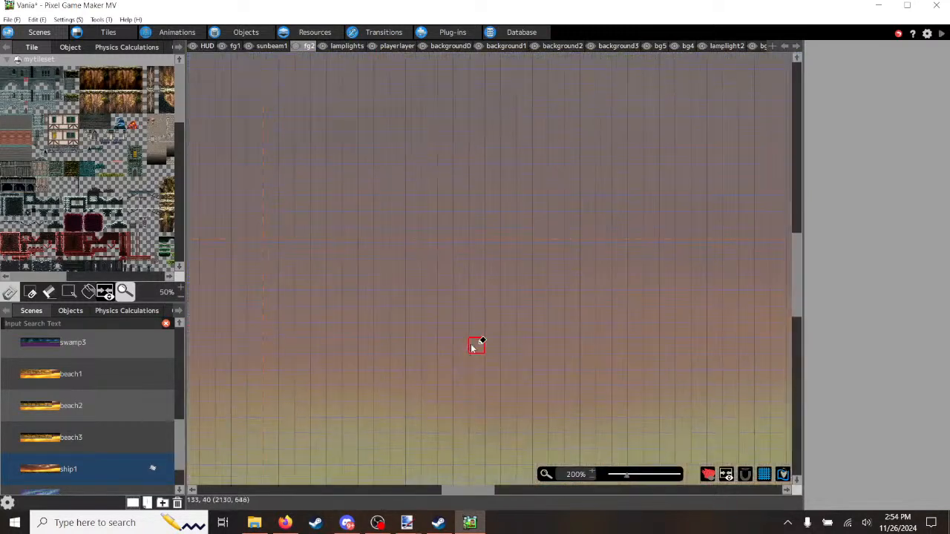
pyautogui.scroll(1, 475, 344)
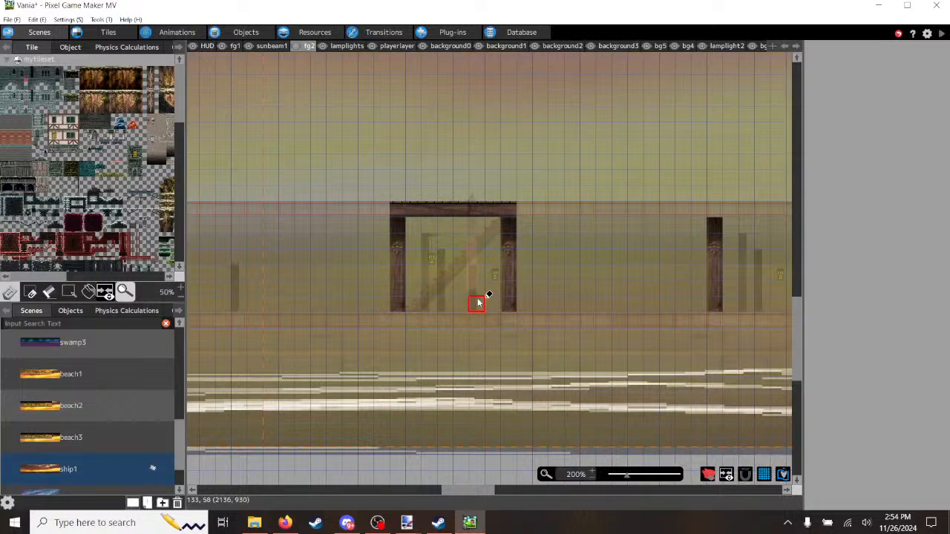
pyautogui.scroll(-3, 478, 302)
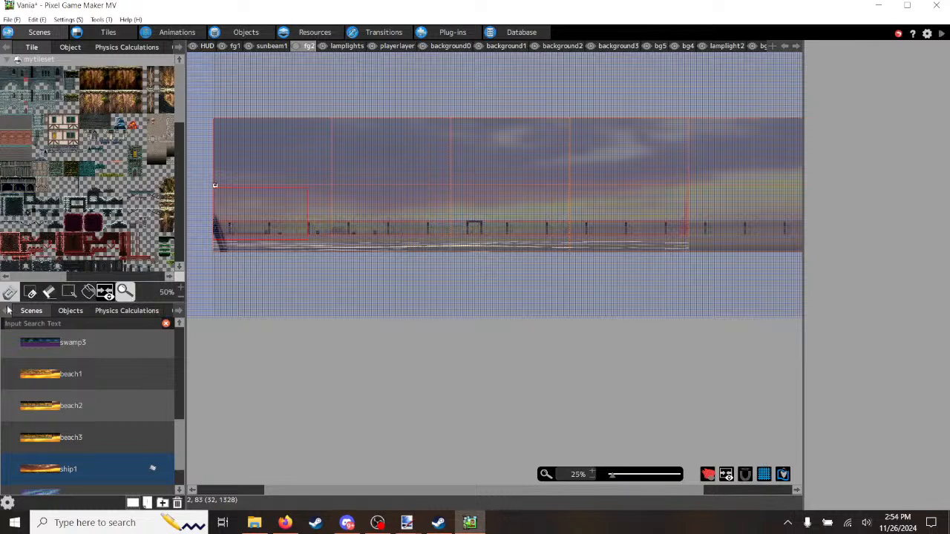
pyautogui.click(106, 33)
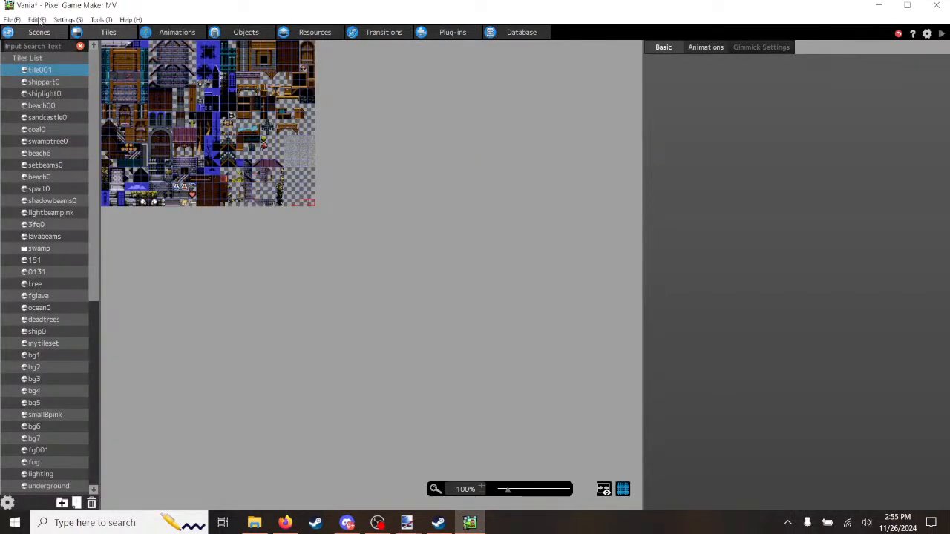
pyautogui.click(39, 32)
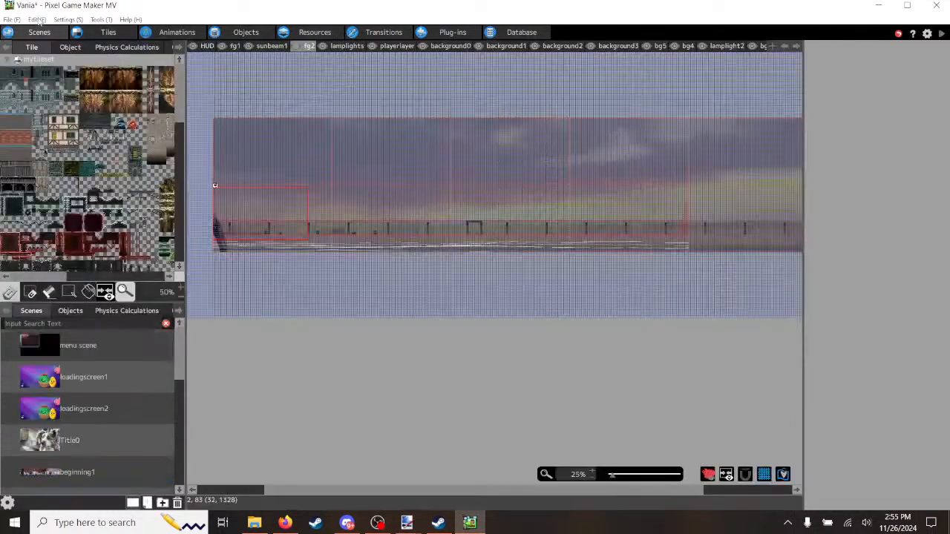
pyautogui.click(36, 19)
pyautogui.click(49, 103)
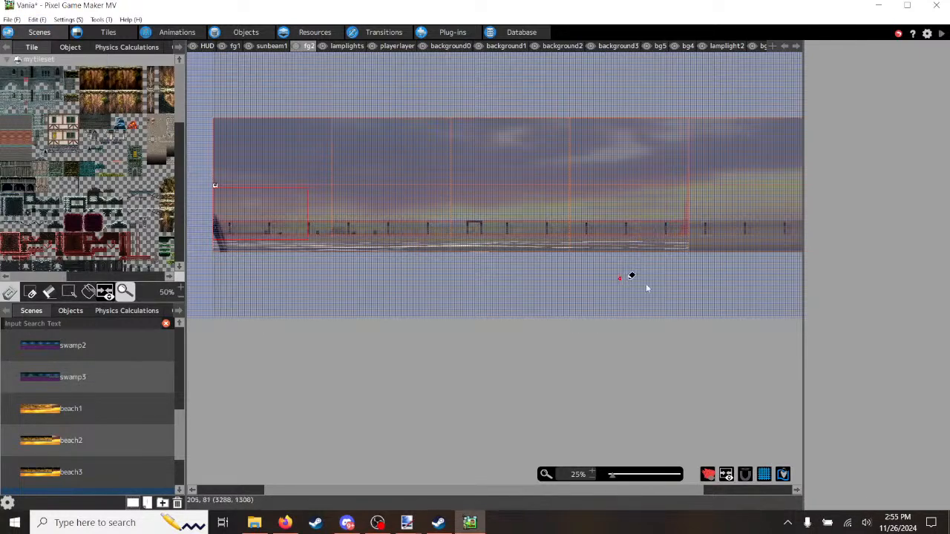
# Step: Select and copy the lower deck's whole row of posts and props on the fg2 layer, from the far end to the first post
pyautogui.scroll(3, 685, 236)
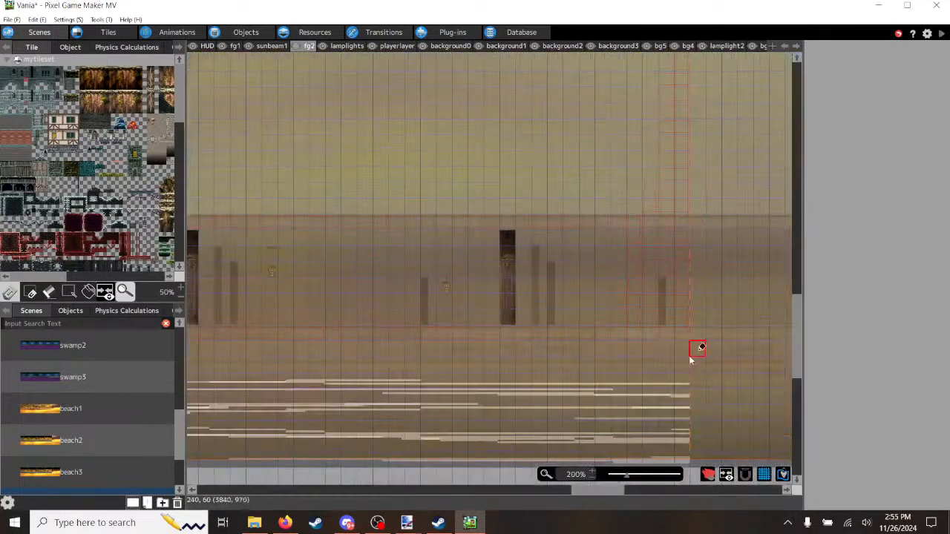
pyautogui.moveTo(605, 488); pyautogui.dragTo(578, 503)
pyautogui.scroll(-3, 595, 455)
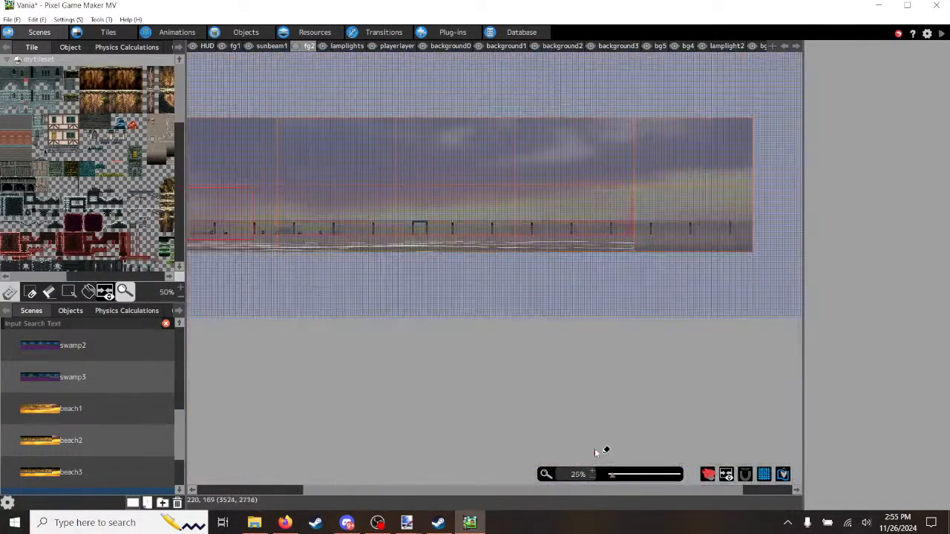
pyautogui.scroll(2, 670, 286)
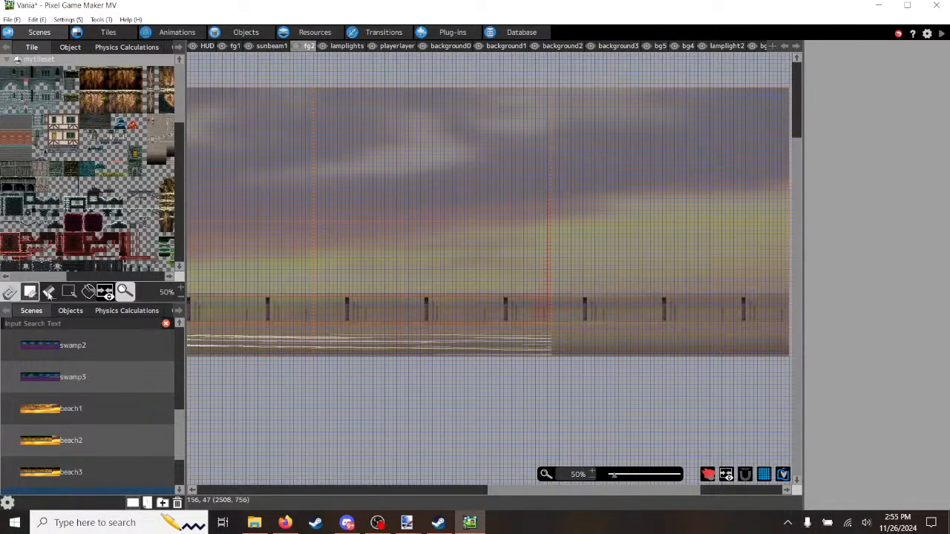
pyautogui.click(68, 294)
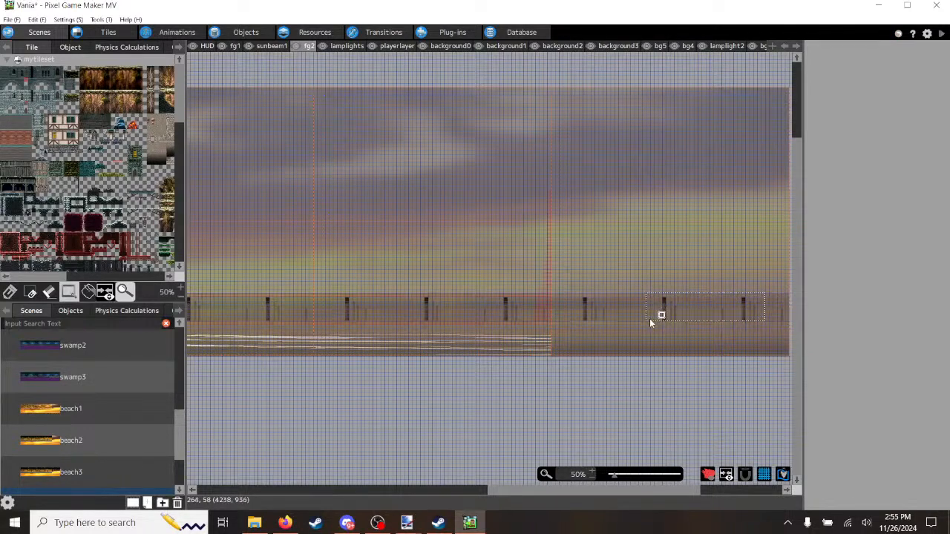
pyautogui.moveTo(649, 318); pyautogui.dragTo(743, 291)
pyautogui.moveTo(639, 487); pyautogui.dragTo(660, 489)
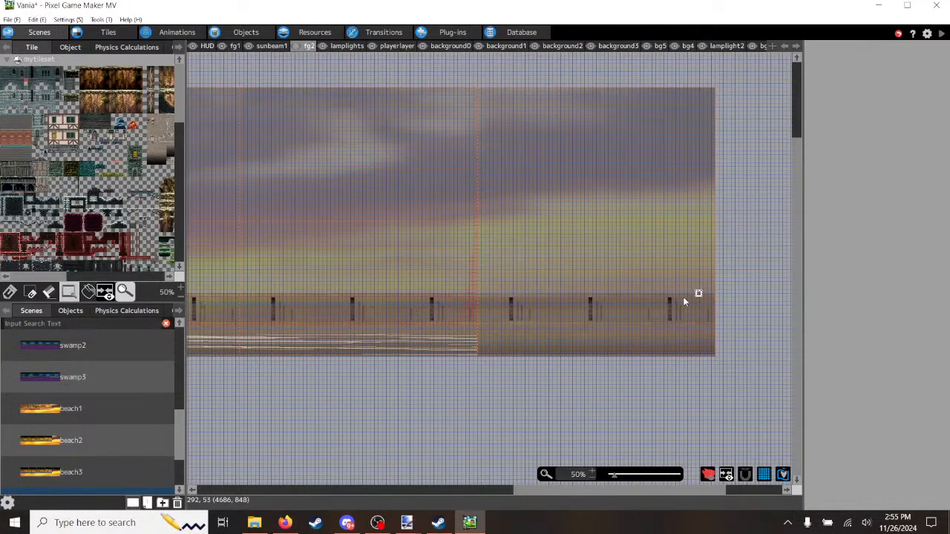
pyautogui.moveTo(684, 301); pyautogui.dragTo(247, 239)
pyautogui.scroll(-1, 222, 301)
pyautogui.scroll(1, 246, 238)
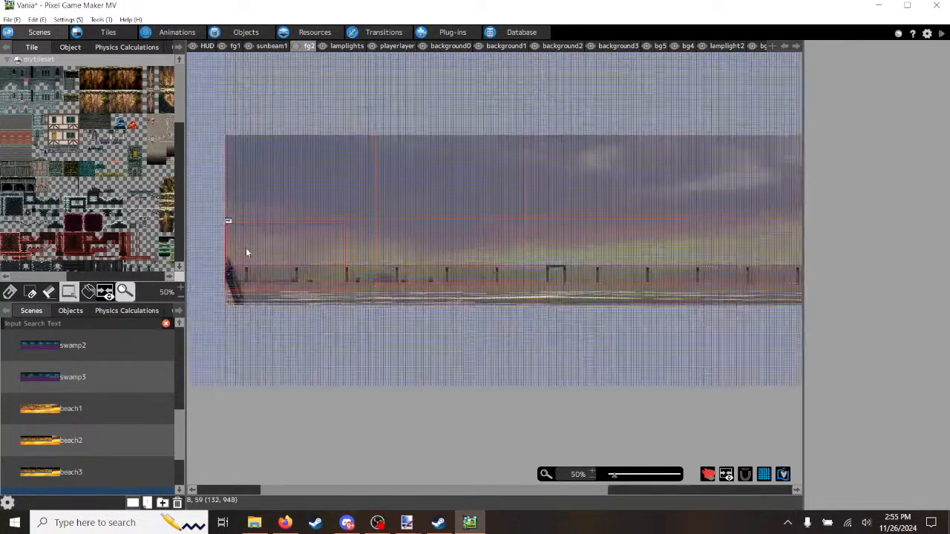
pyautogui.scroll(1, 247, 313)
pyautogui.scroll(1, 247, 313)
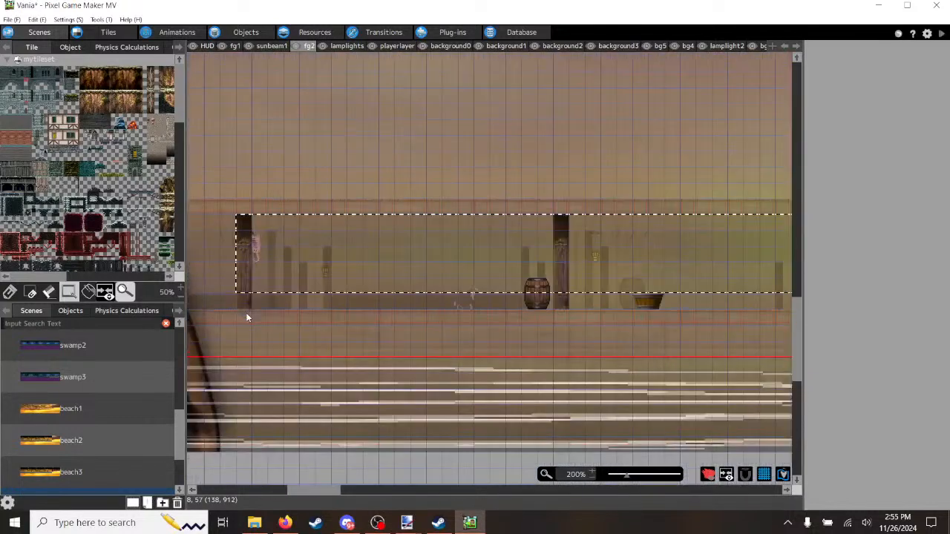
pyautogui.moveTo(246, 321); pyautogui.dragTo(245, 310)
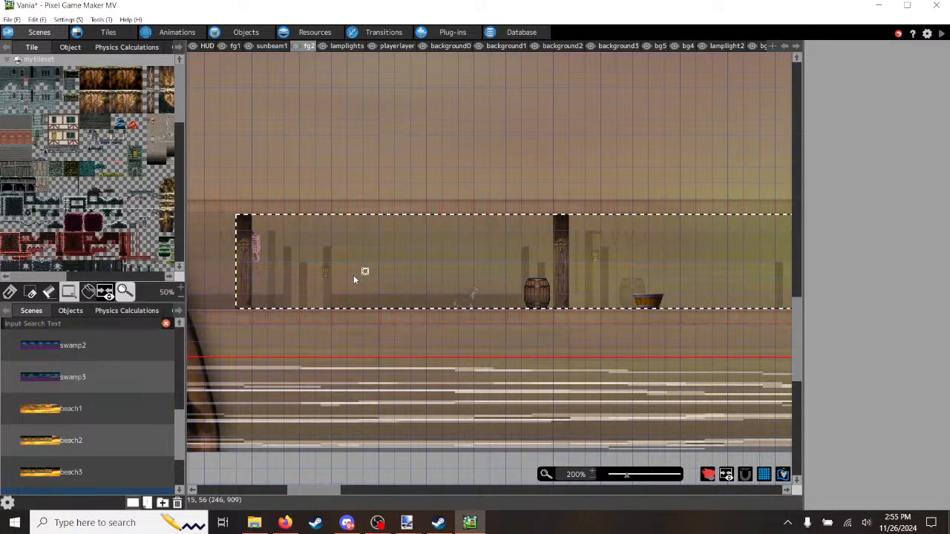
# Step: Paste the copied row of posts and props onto the upper deck, directly above the originals, and clear the selection
pyautogui.click(241, 102)
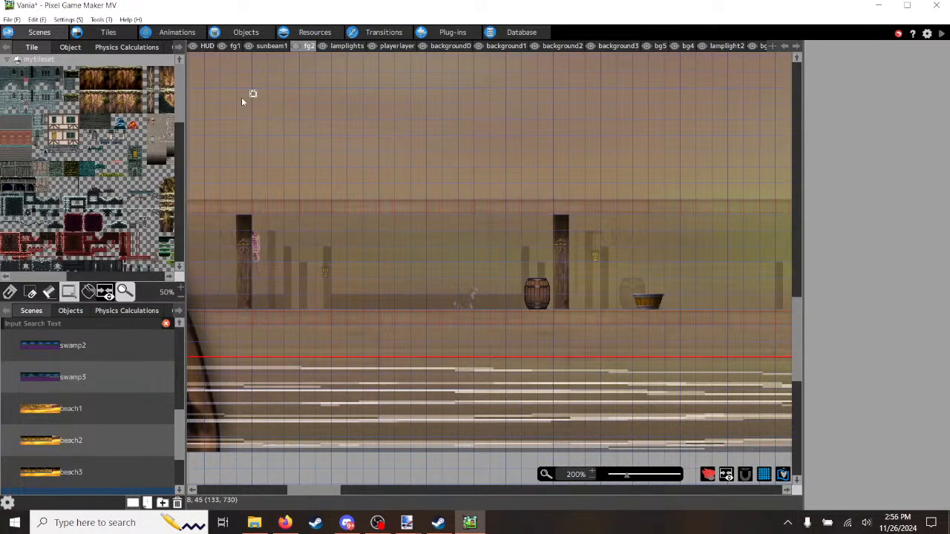
pyautogui.hotkey('ctrl', 'v')
pyautogui.moveTo(249, 134); pyautogui.dragTo(259, 155)
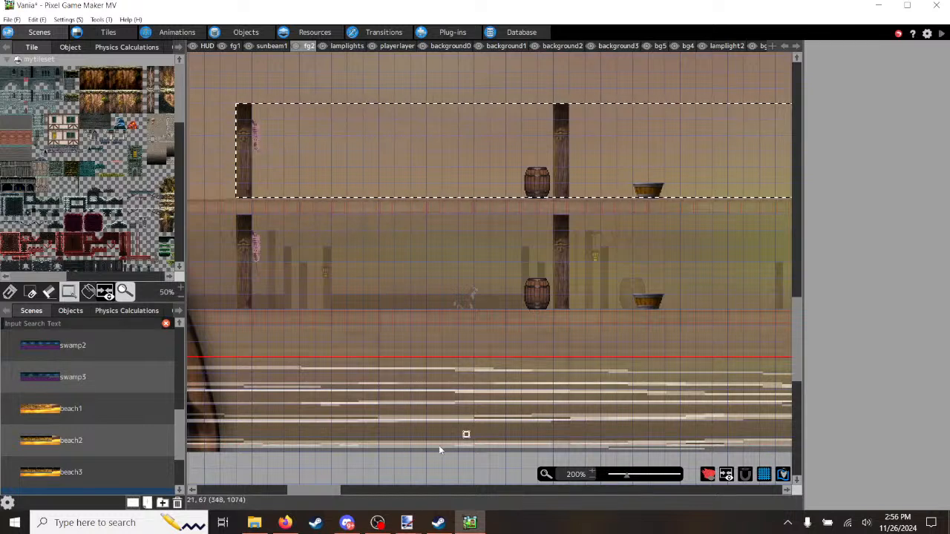
pyautogui.click(425, 467)
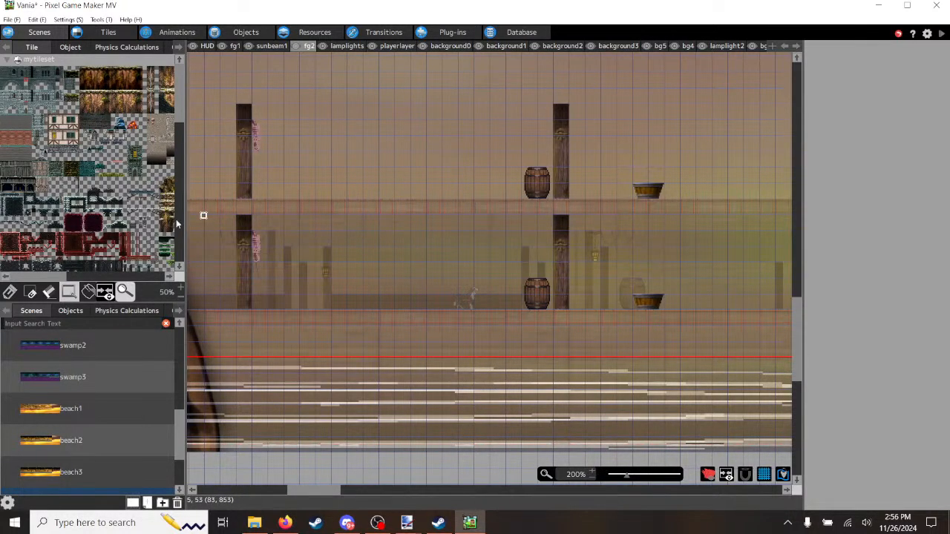
pyautogui.click(10, 292)
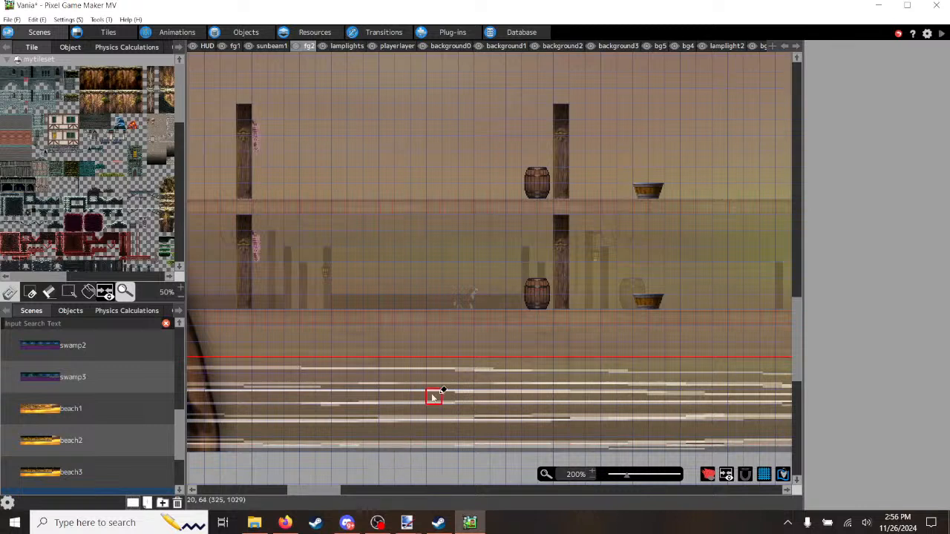
pyautogui.moveTo(539, 177)
pyautogui.mouseDown()
pyautogui.moveTo(543, 188)
pyautogui.moveTo(527, 184)
pyautogui.moveTo(528, 172)
pyautogui.mouseUp()
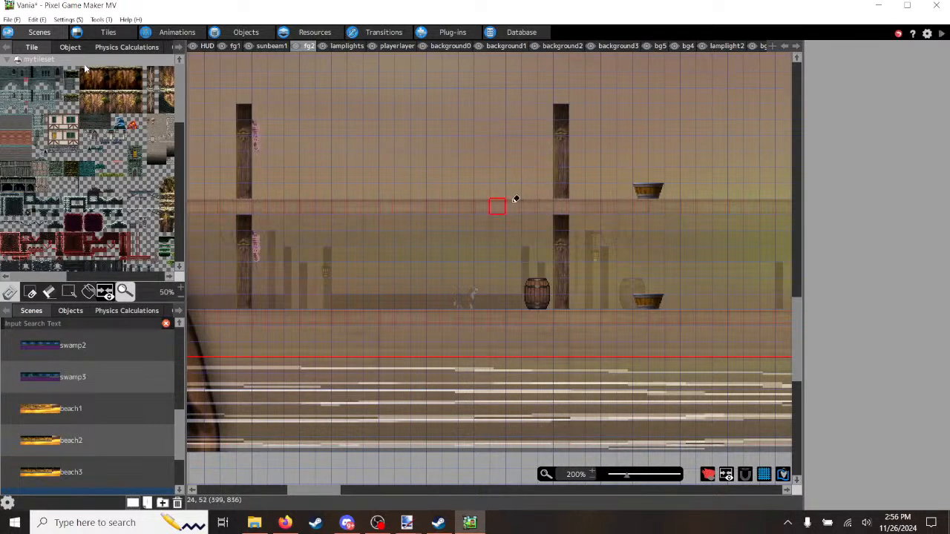
pyautogui.click(35, 19)
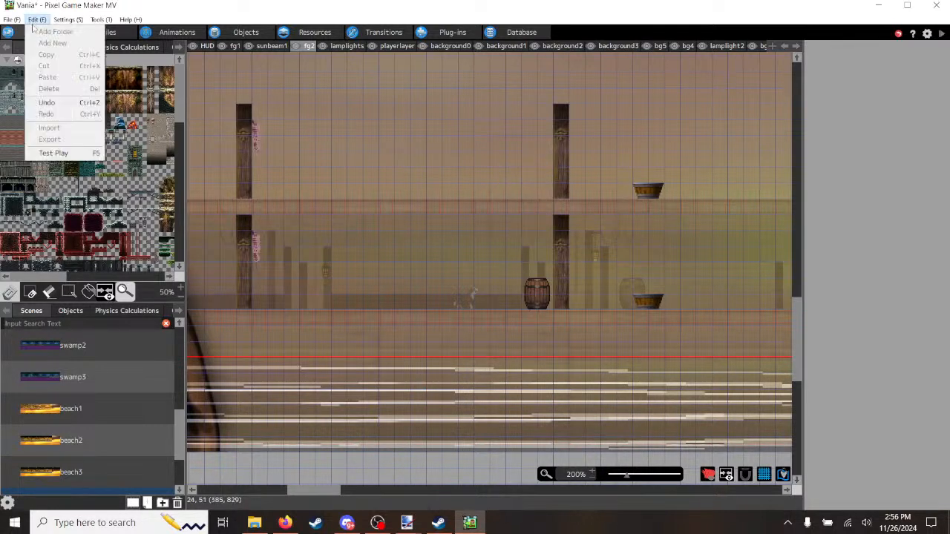
pyautogui.click(46, 102)
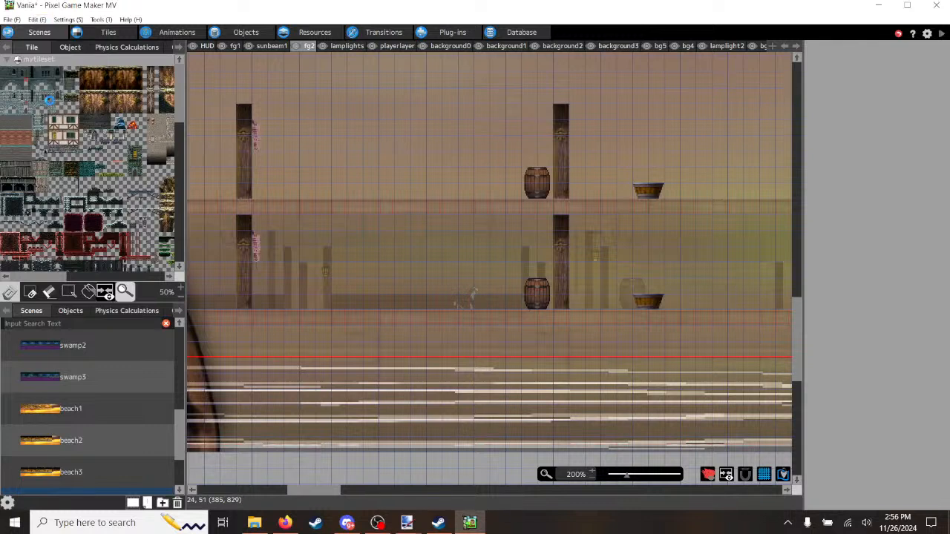
# Step: Select the upper deck's barrel and bucket together and move them toward the ship's starting edge, with the barrel just past the first post
pyautogui.click(69, 294)
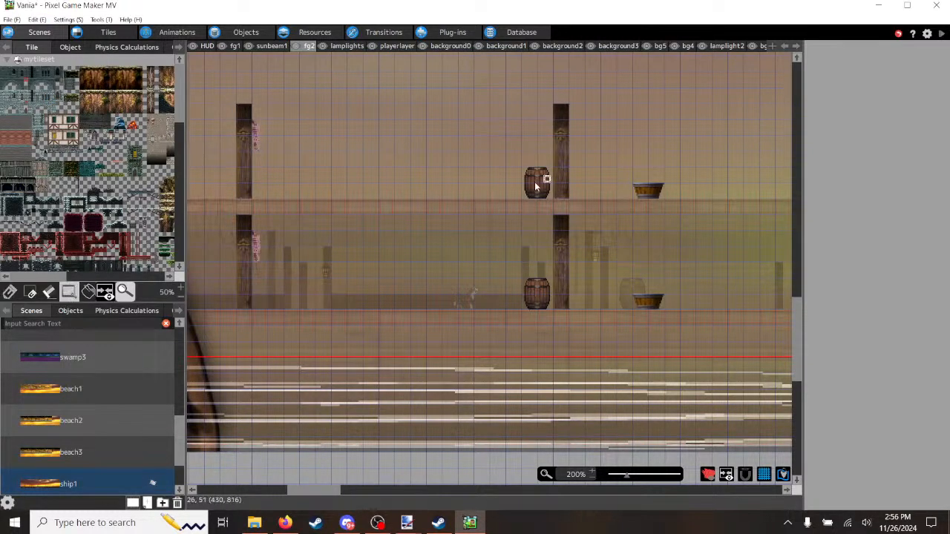
pyautogui.moveTo(546, 172); pyautogui.dragTo(534, 186)
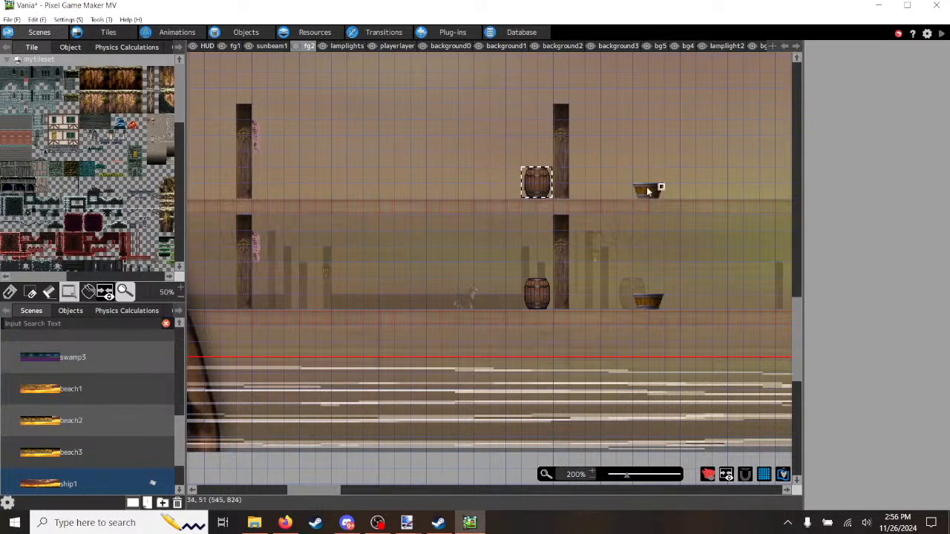
pyautogui.moveTo(631, 167); pyautogui.dragTo(662, 197)
pyautogui.press('Delete')
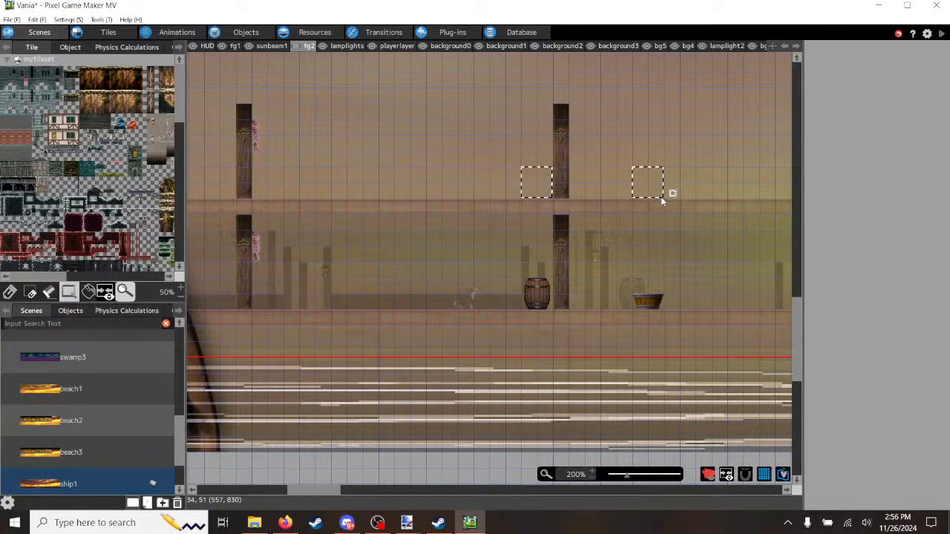
pyautogui.hotkey('ctrl', 'v')
pyautogui.moveTo(555, 199); pyautogui.dragTo(291, 190)
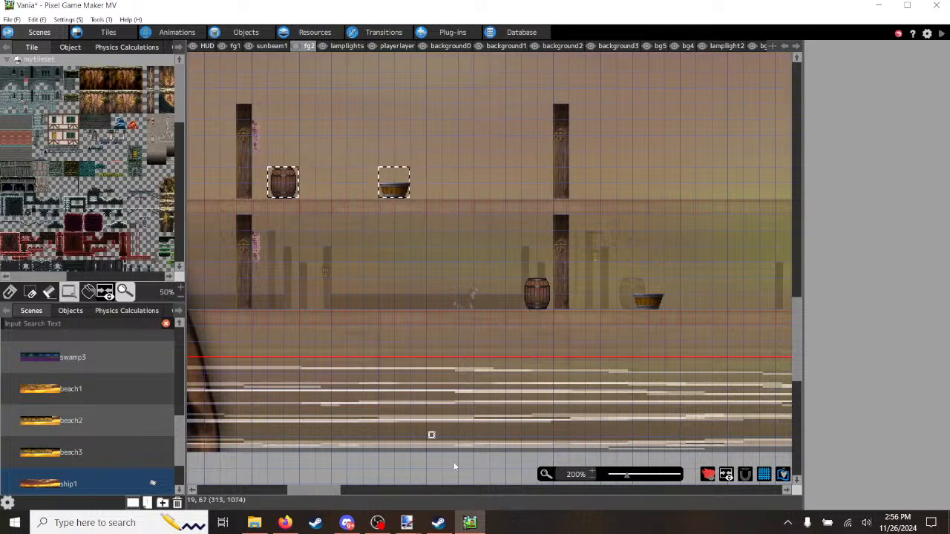
pyautogui.moveTo(323, 490); pyautogui.dragTo(309, 492)
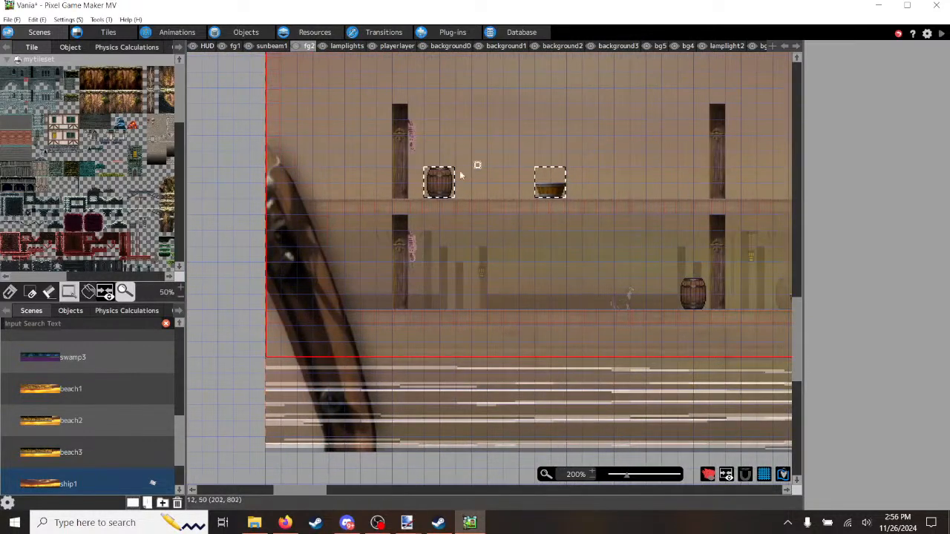
# Step: Move the upper deck's barrel in front of the first post, and place the bucket between the first two posts, nearer the second
pyautogui.moveTo(440, 186); pyautogui.dragTo(352, 196)
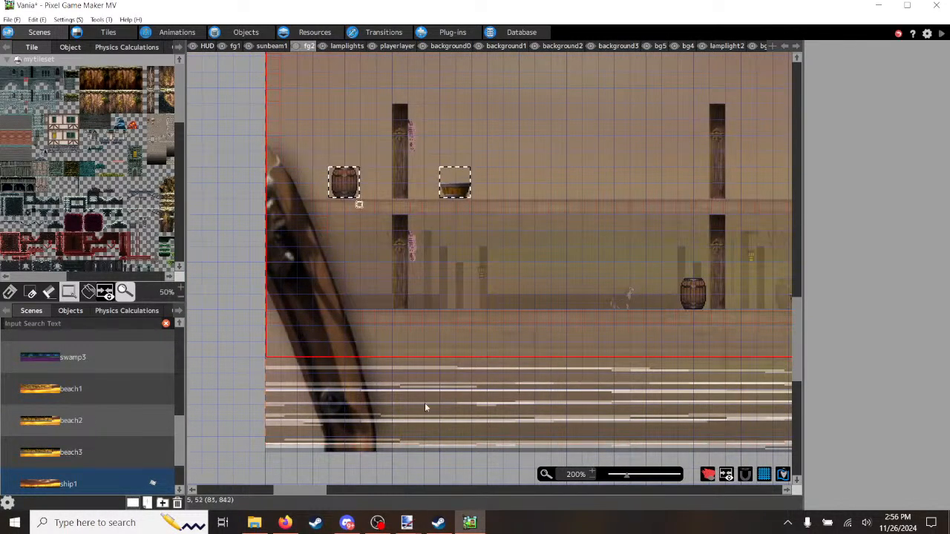
pyautogui.moveTo(314, 492)
pyautogui.mouseDown()
pyautogui.moveTo(370, 494)
pyautogui.moveTo(316, 493)
pyautogui.mouseUp()
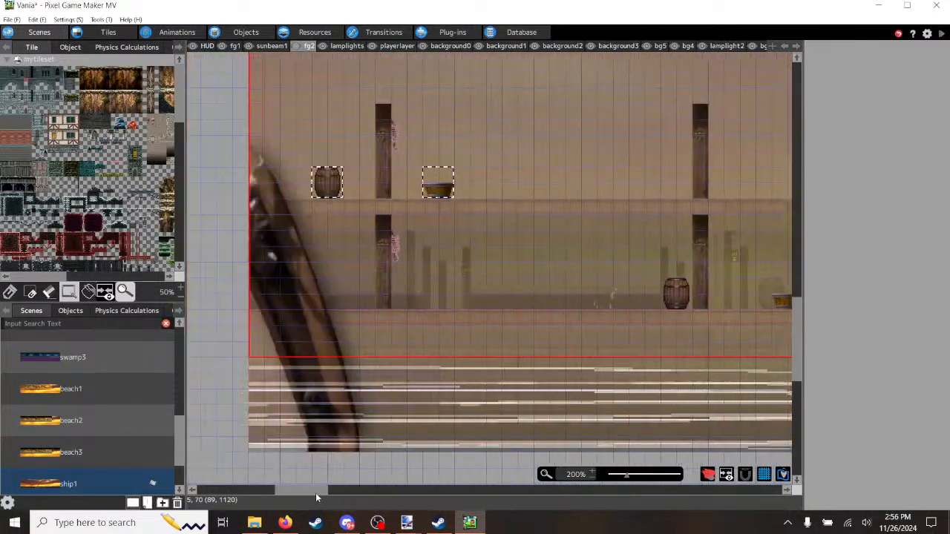
pyautogui.click(510, 201)
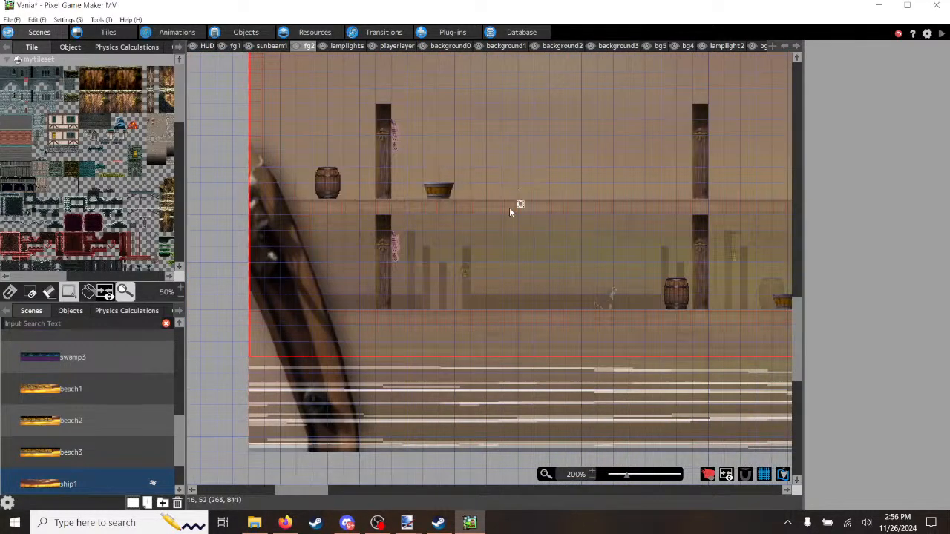
pyautogui.click(445, 184)
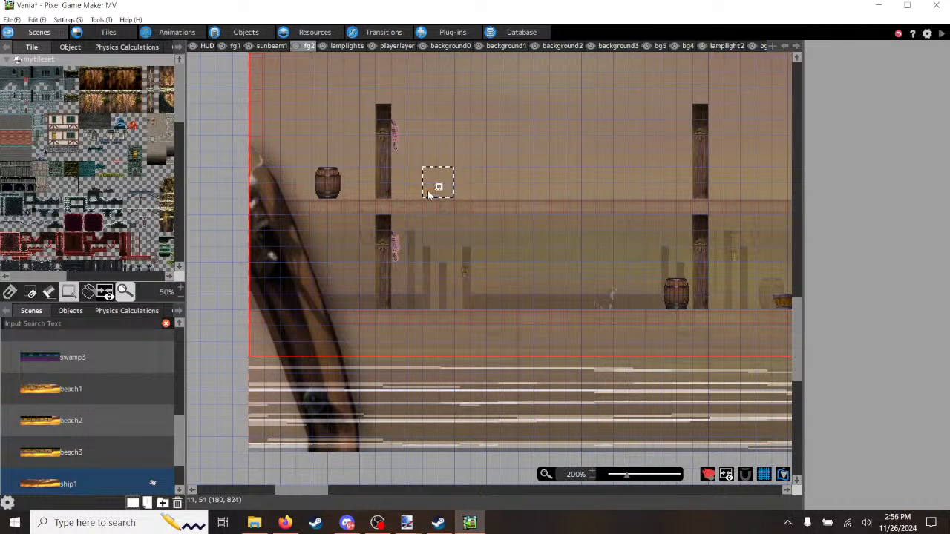
pyautogui.moveTo(429, 195); pyautogui.dragTo(598, 190)
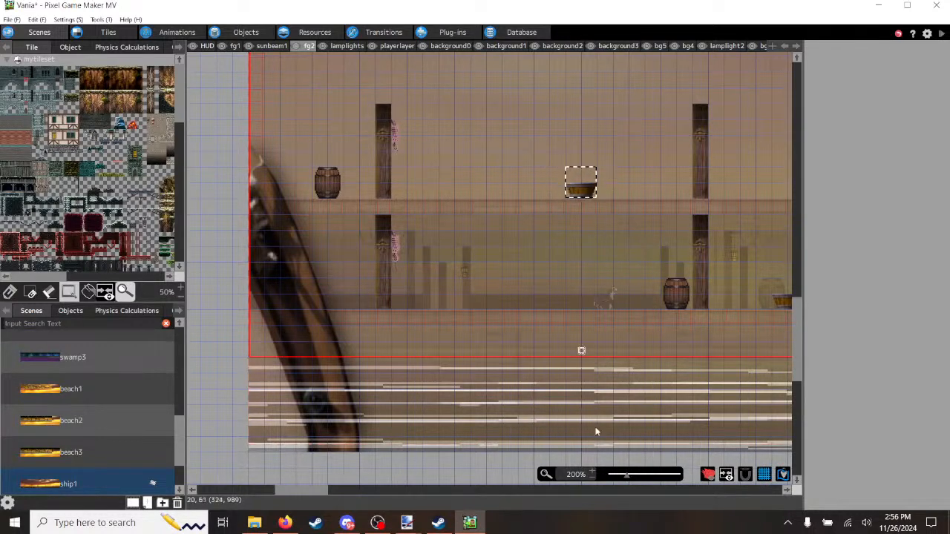
# Step: Pick the hanging pink rope bundle from the tileset and draw it on the side of the upper deck's second post
pyautogui.moveTo(312, 494); pyautogui.dragTo(330, 493)
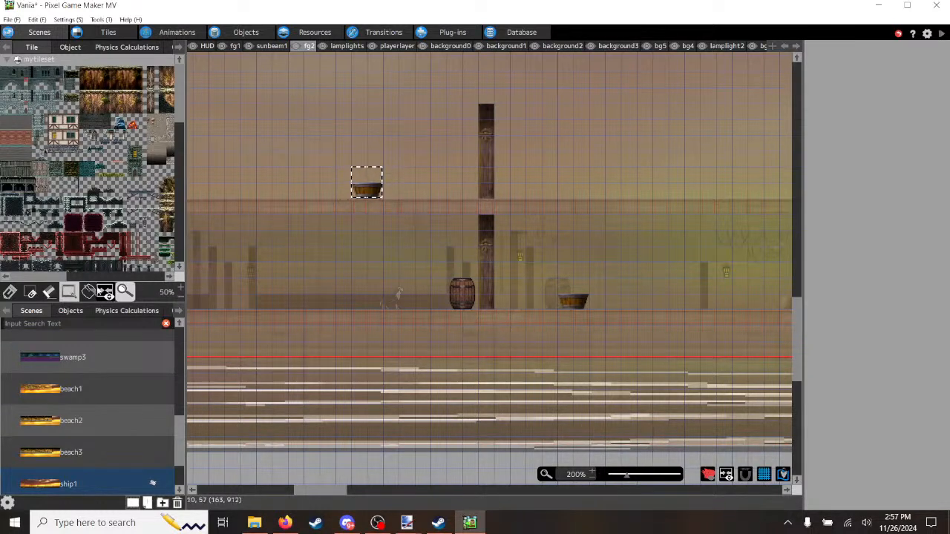
pyautogui.moveTo(47, 277); pyautogui.dragTo(149, 280)
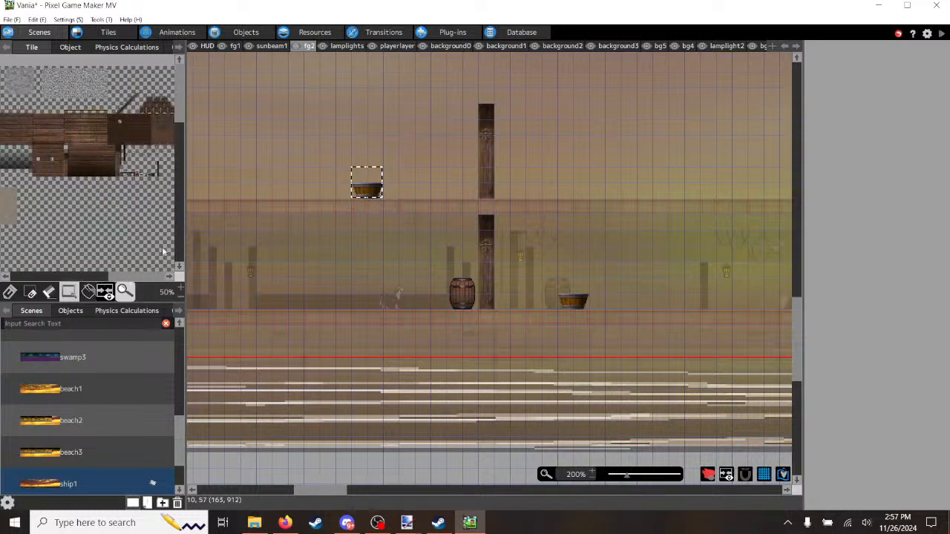
pyautogui.scroll(3, 136, 170)
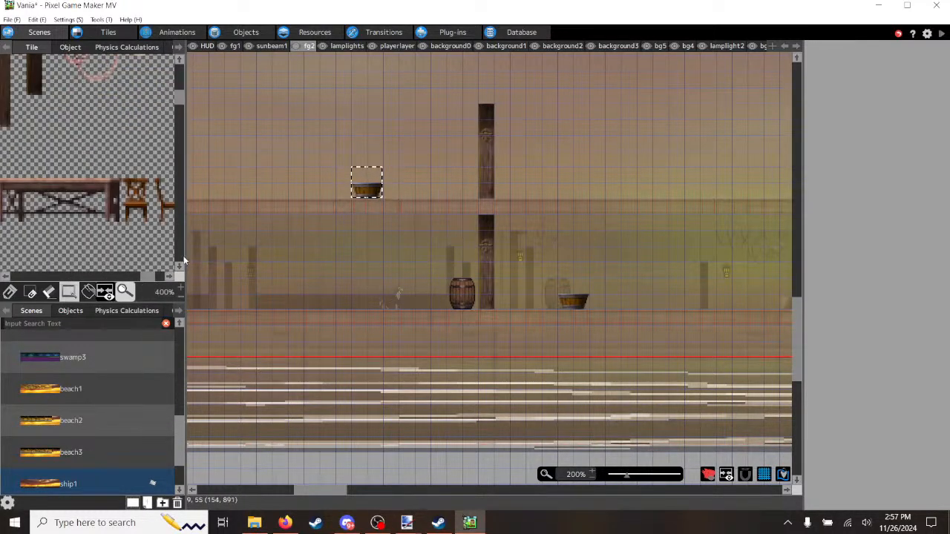
pyautogui.moveTo(186, 255); pyautogui.dragTo(375, 260)
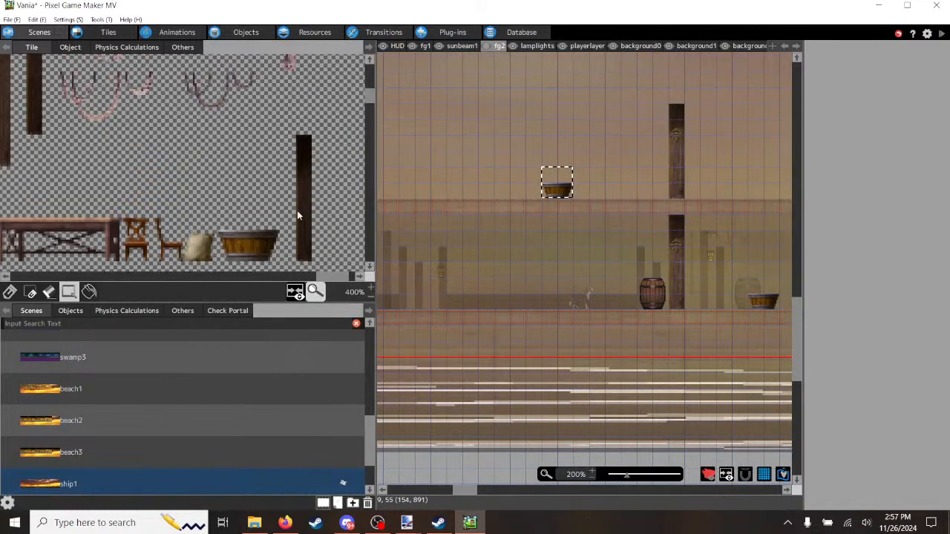
pyautogui.scroll(2, 297, 213)
pyautogui.scroll(1, 297, 214)
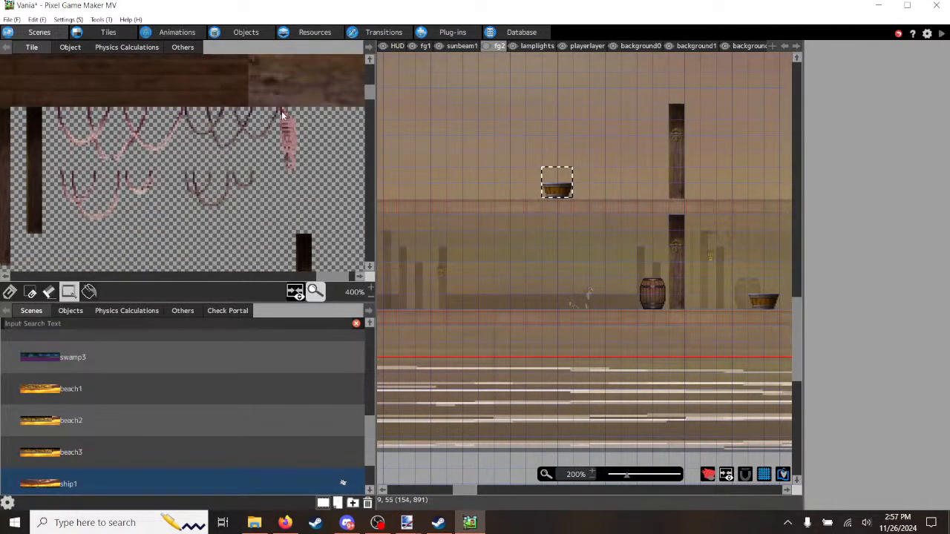
pyautogui.click(295, 138)
pyautogui.moveTo(295, 138); pyautogui.dragTo(297, 163)
pyautogui.click(12, 294)
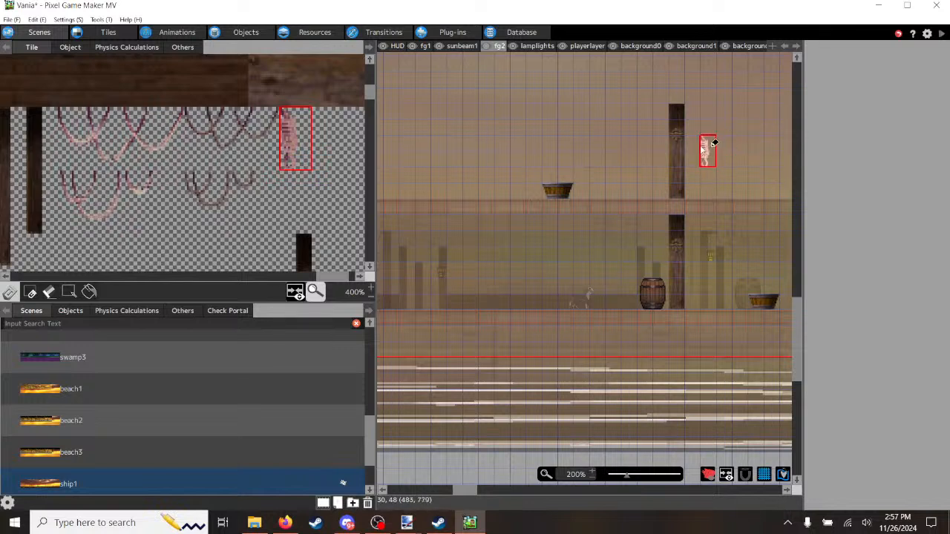
pyautogui.click(698, 150)
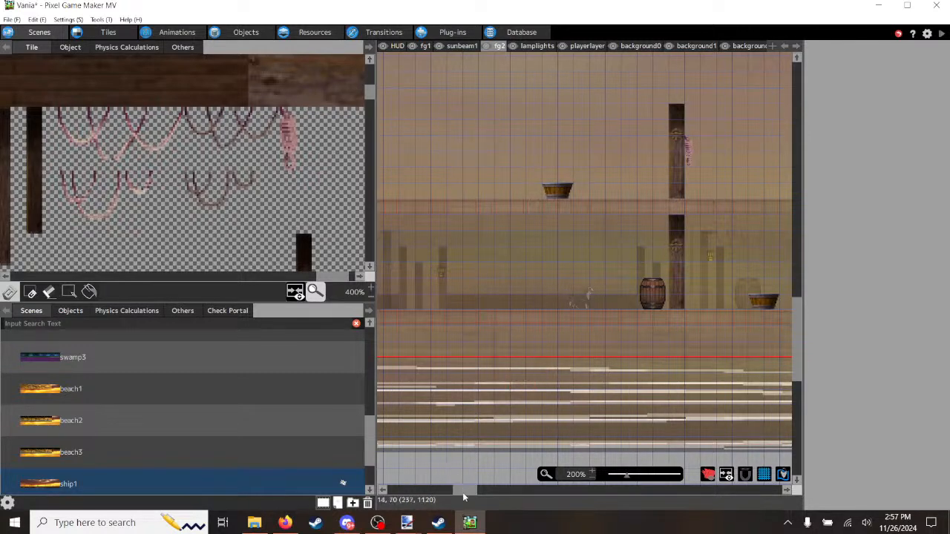
# Step: Delete the upper deck's barrel just past the third post and the bucket just past the fourth post
pyautogui.moveTo(463, 492); pyautogui.dragTo(502, 500)
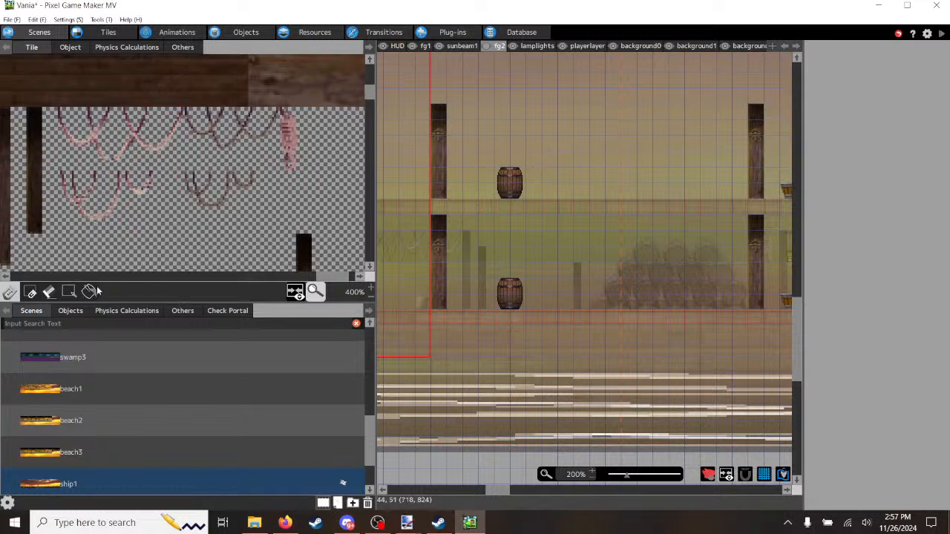
pyautogui.click(72, 294)
pyautogui.moveTo(541, 153); pyautogui.dragTo(506, 186)
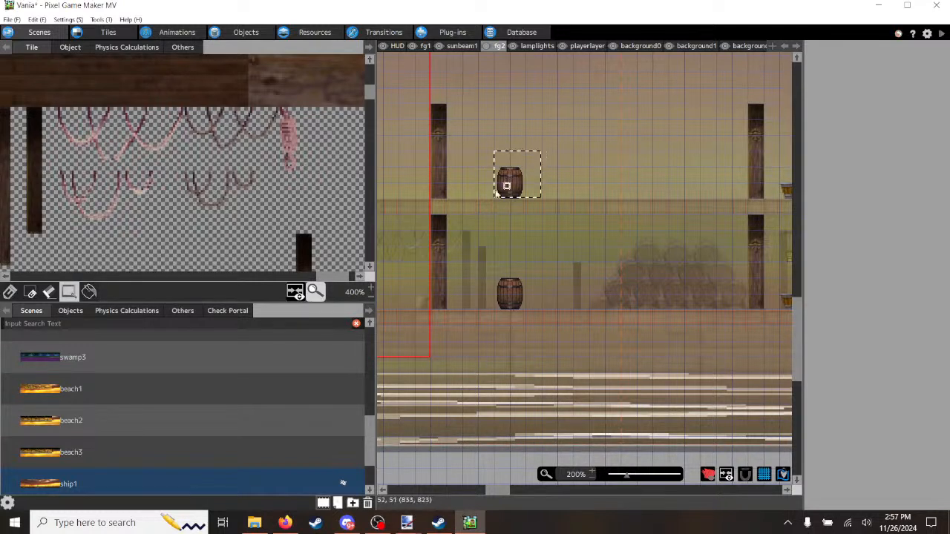
pyautogui.press('Delete')
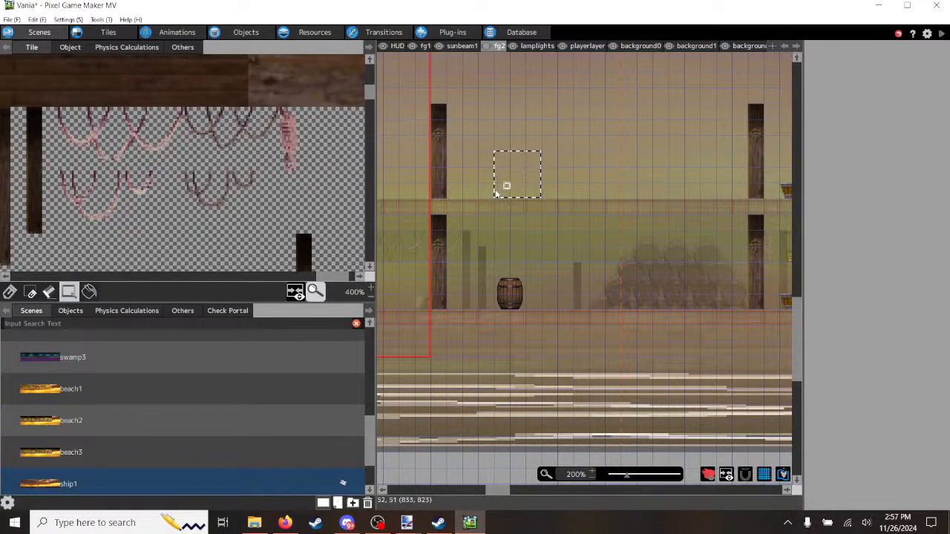
pyautogui.moveTo(494, 489); pyautogui.dragTo(508, 490)
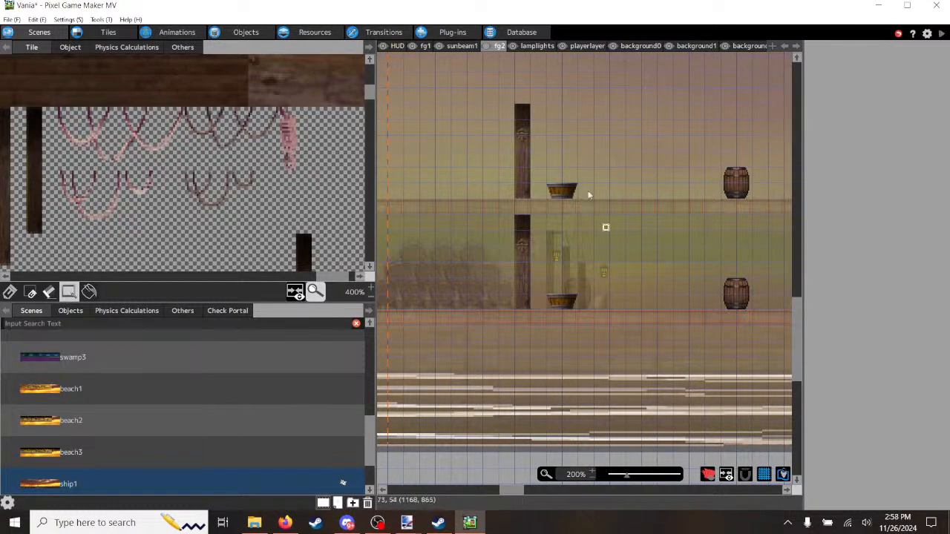
pyautogui.moveTo(588, 174); pyautogui.dragTo(549, 204)
pyautogui.moveTo(604, 163); pyautogui.dragTo(554, 196)
pyautogui.press('Delete')
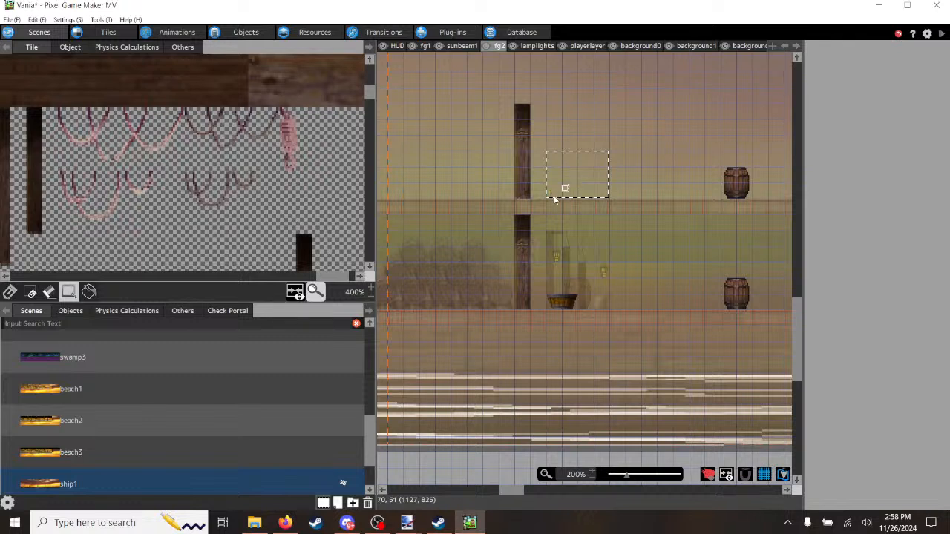
# Step: Relocate the upper deck's barrel standing well past the fourth post to a spot just before that post
pyautogui.moveTo(754, 159); pyautogui.dragTo(719, 195)
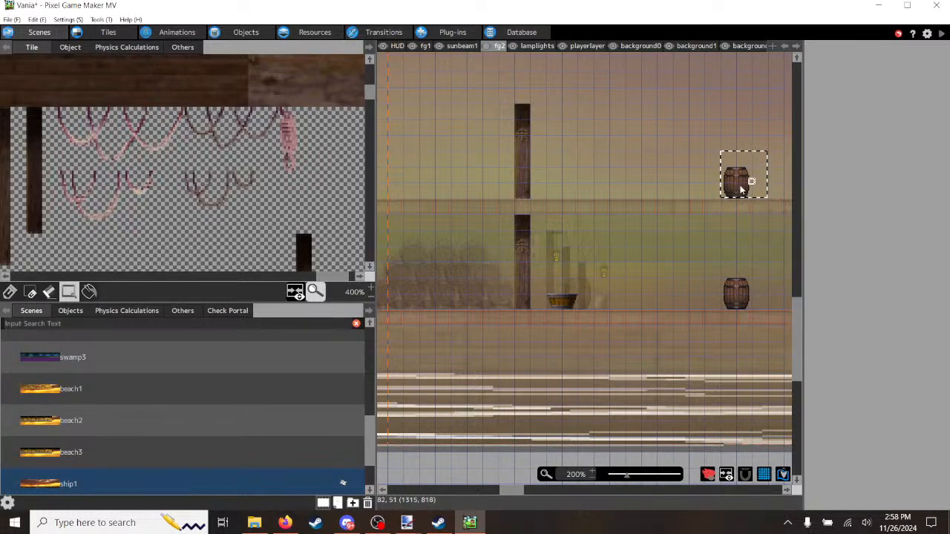
pyautogui.press('Delete')
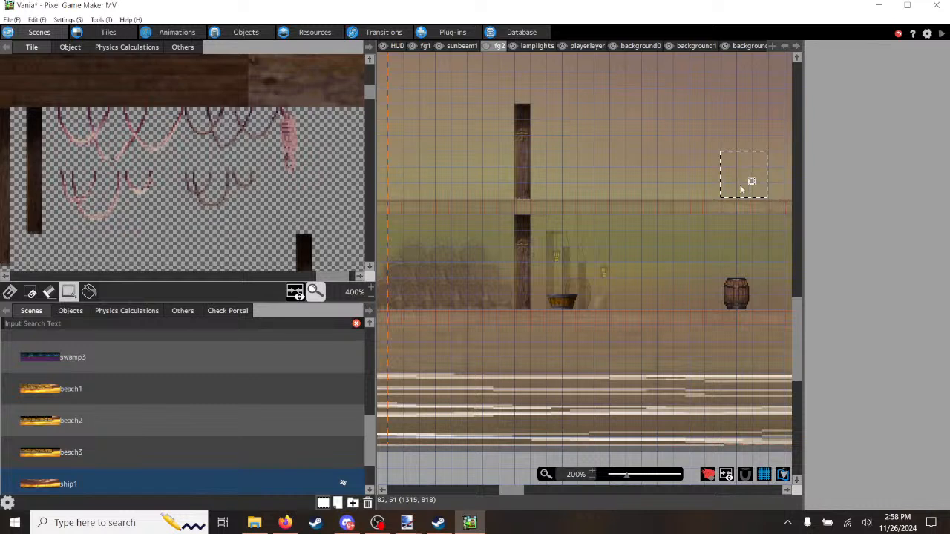
pyautogui.hotkey('ctrl', 'v')
pyautogui.moveTo(746, 208); pyautogui.dragTo(475, 195)
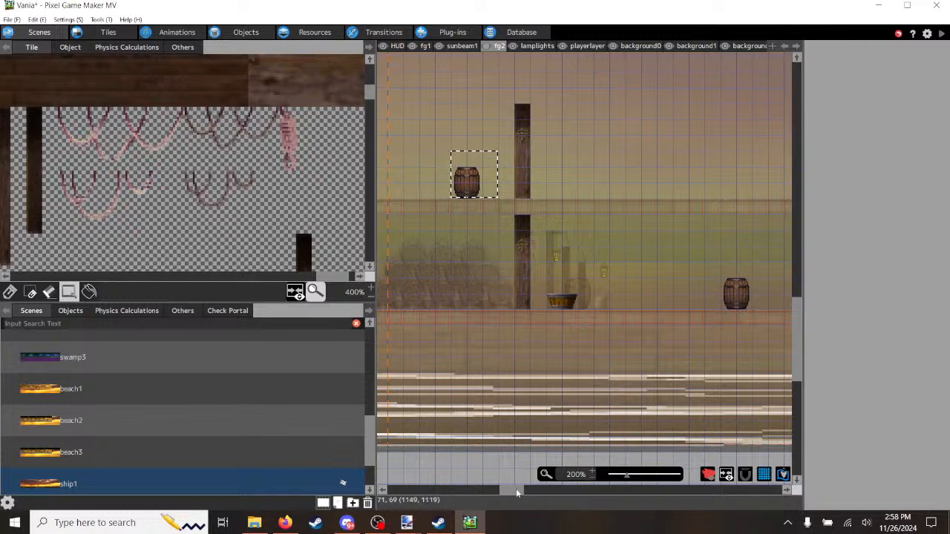
# Step: Move the sack from the upper deck down to the lower deck, just before the sixth post
pyautogui.moveTo(517, 490); pyautogui.dragTo(544, 491)
pyautogui.moveTo(509, 173); pyautogui.dragTo(488, 194)
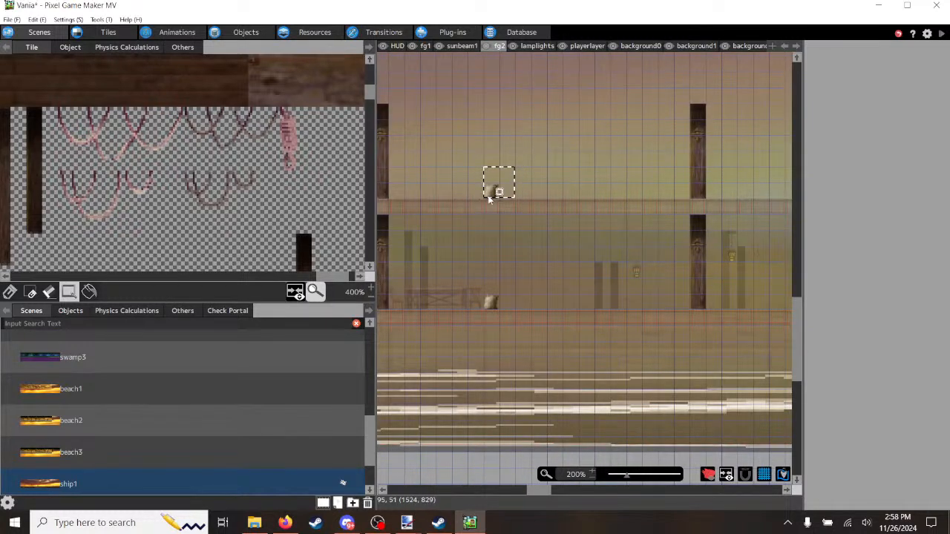
pyautogui.press('Delete')
pyautogui.hotkey('ctrl', 'v')
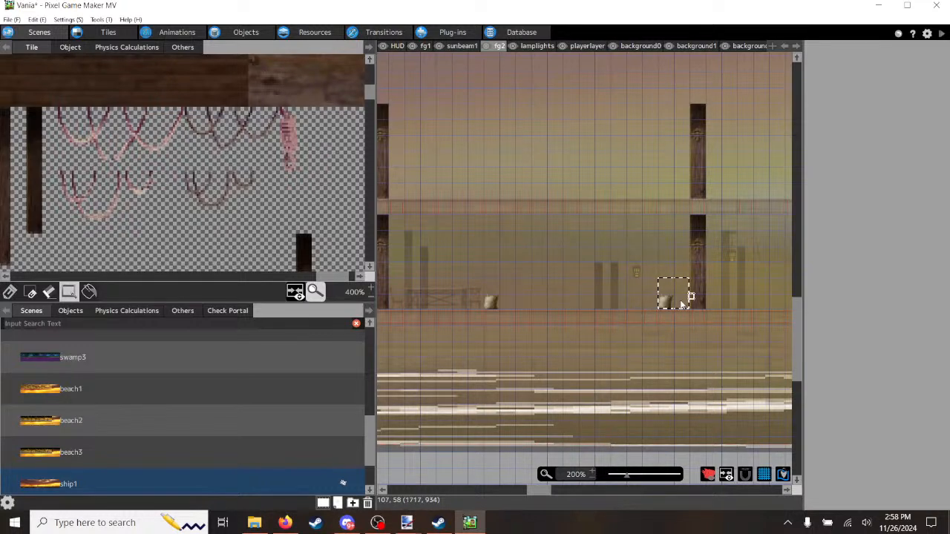
pyautogui.click(675, 301)
# Step: Sample a glow tile around the lantern past the second post on the lamplights layer for drawing
pyautogui.moveTo(536, 489)
pyautogui.mouseDown()
pyautogui.moveTo(688, 500)
pyautogui.moveTo(523, 491)
pyautogui.mouseUp()
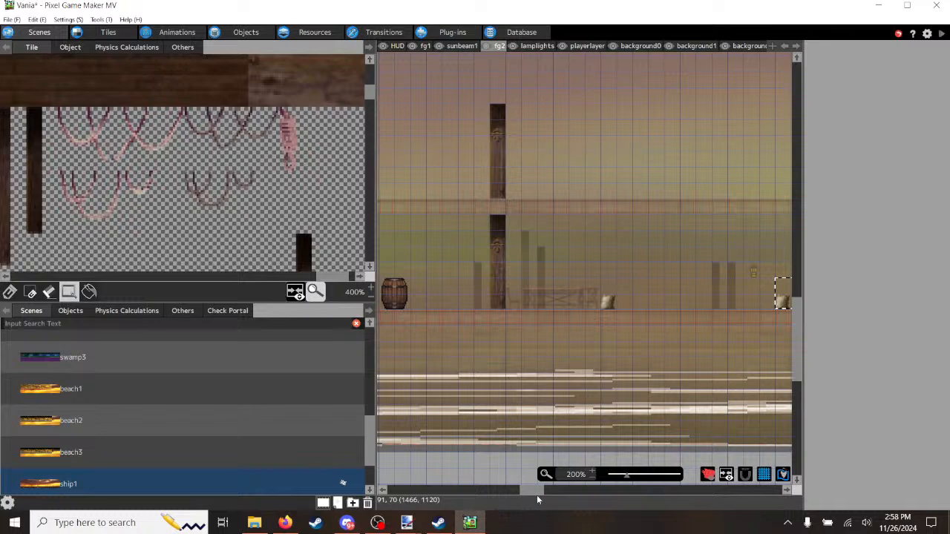
pyautogui.moveTo(537, 494); pyautogui.dragTo(466, 500)
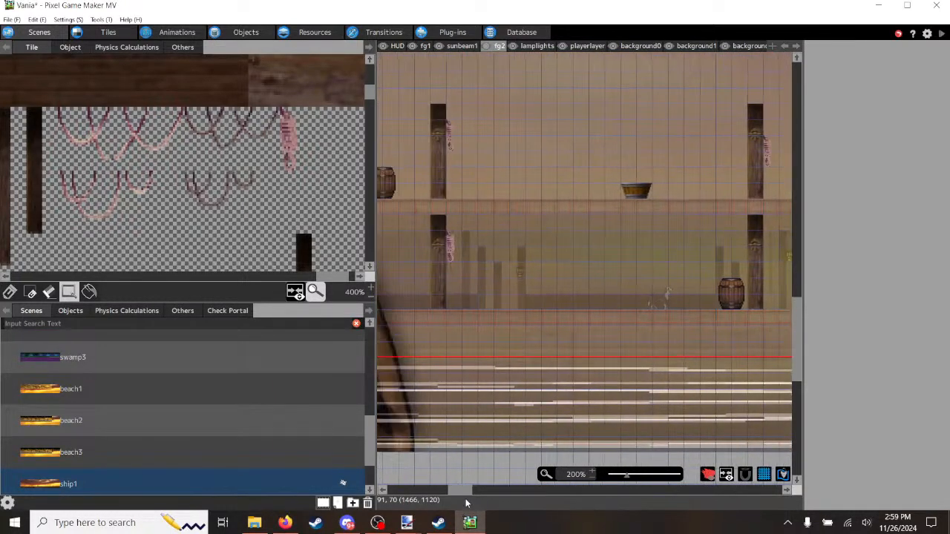
pyautogui.click(541, 47)
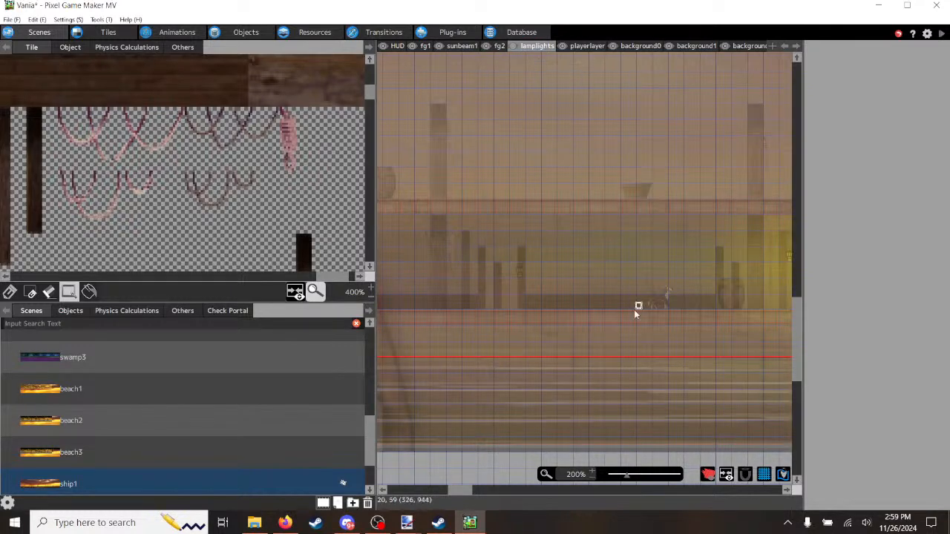
pyautogui.moveTo(459, 492); pyautogui.dragTo(478, 491)
pyautogui.rightClick(515, 257)
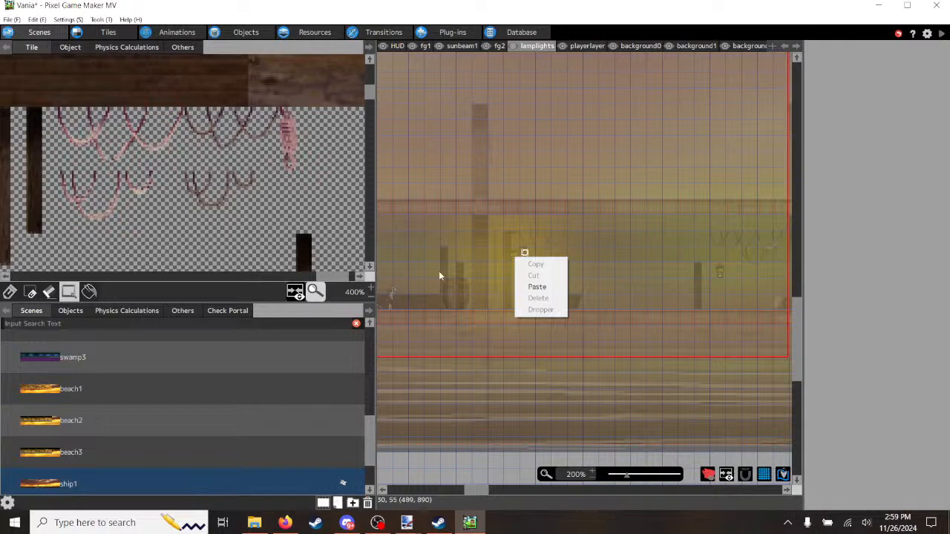
pyautogui.click(10, 293)
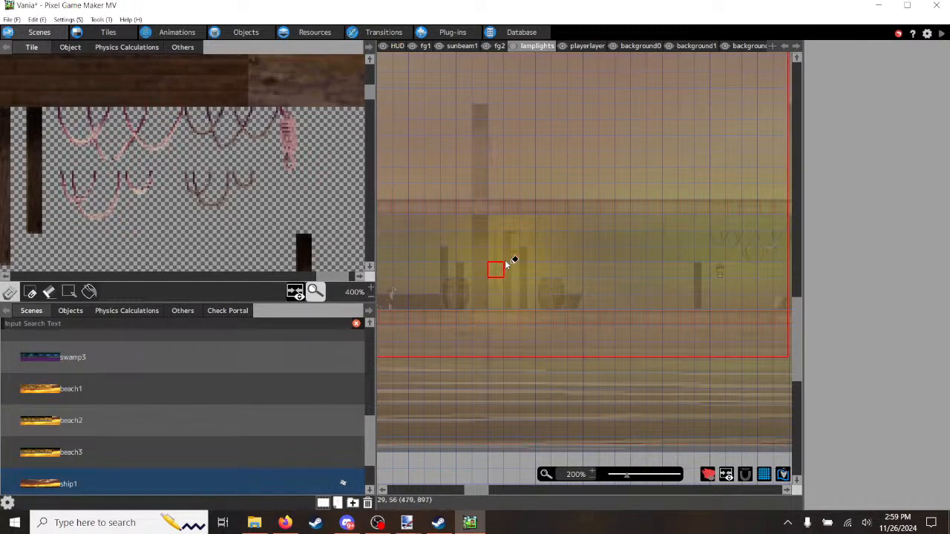
pyautogui.rightClick(513, 257)
pyautogui.click(400, 255)
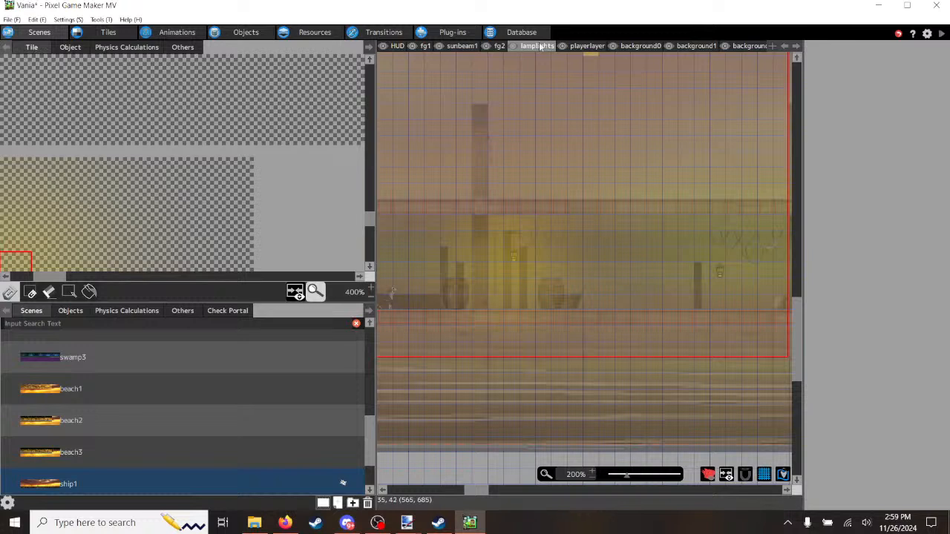
# Step: Examine the fg1, fg2, playerlayer and lamplights layers around the staircase frame, selecting the lantern hanging under its beam on playerlayer
pyautogui.click(426, 47)
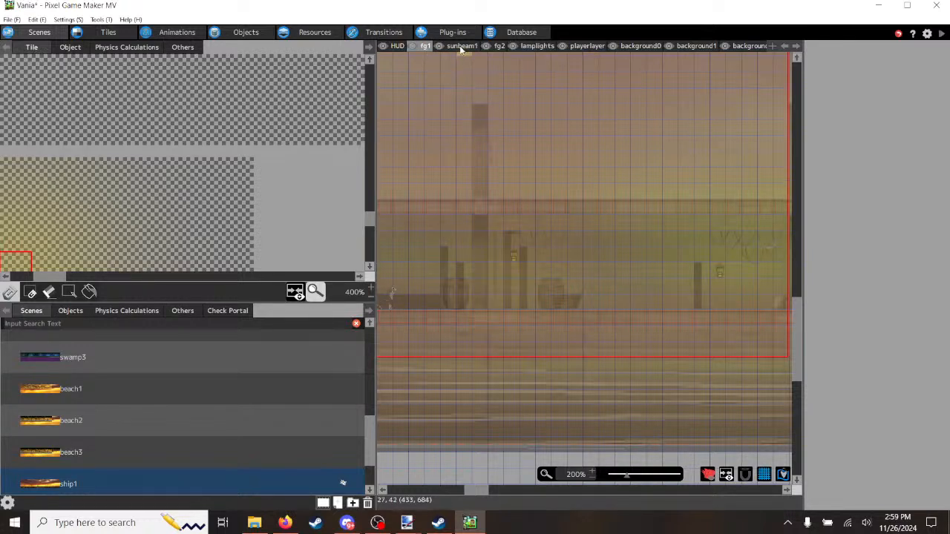
pyautogui.click(499, 47)
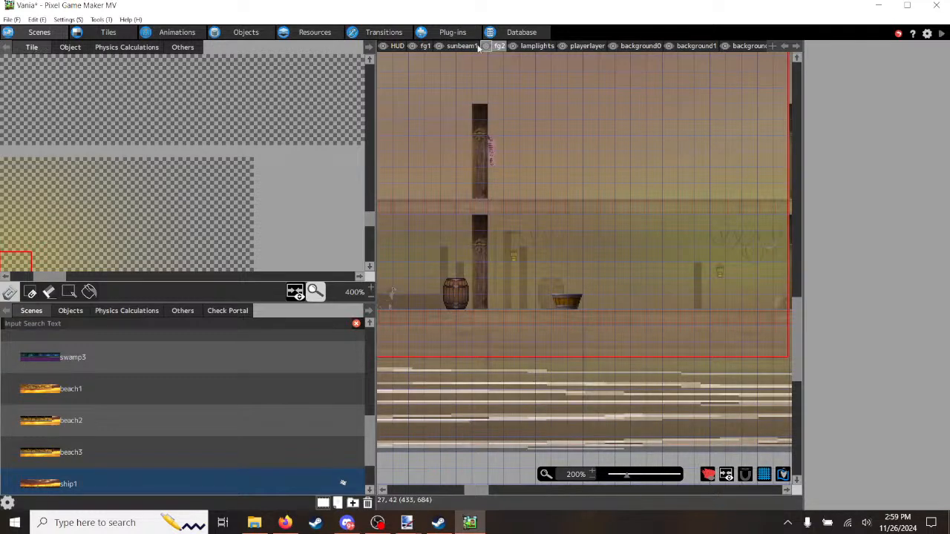
pyautogui.moveTo(480, 490); pyautogui.dragTo(568, 501)
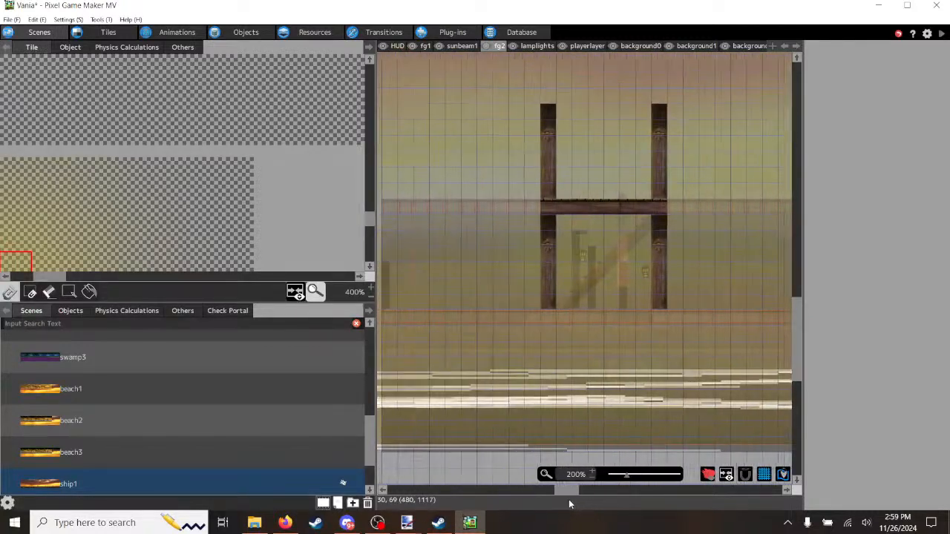
pyautogui.click(596, 46)
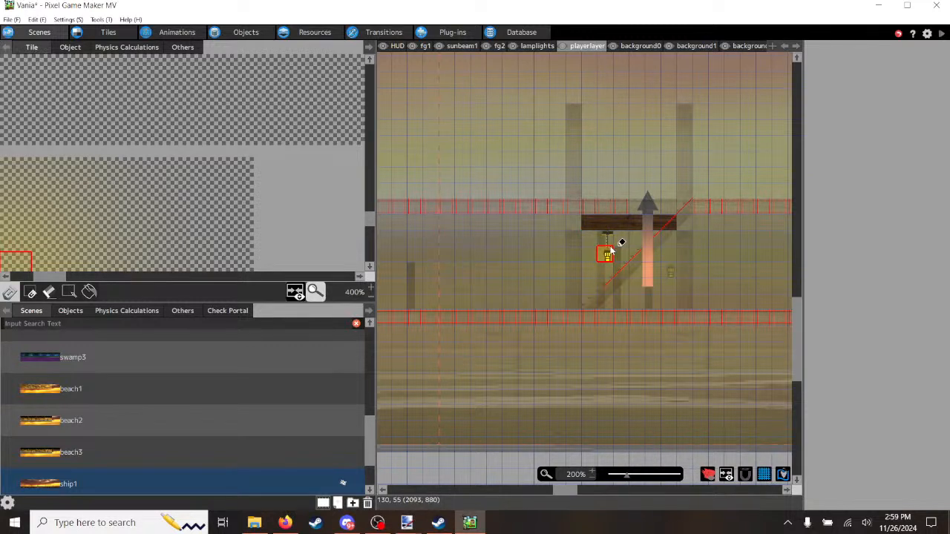
pyautogui.click(68, 291)
pyautogui.moveTo(609, 240); pyautogui.dragTo(607, 257)
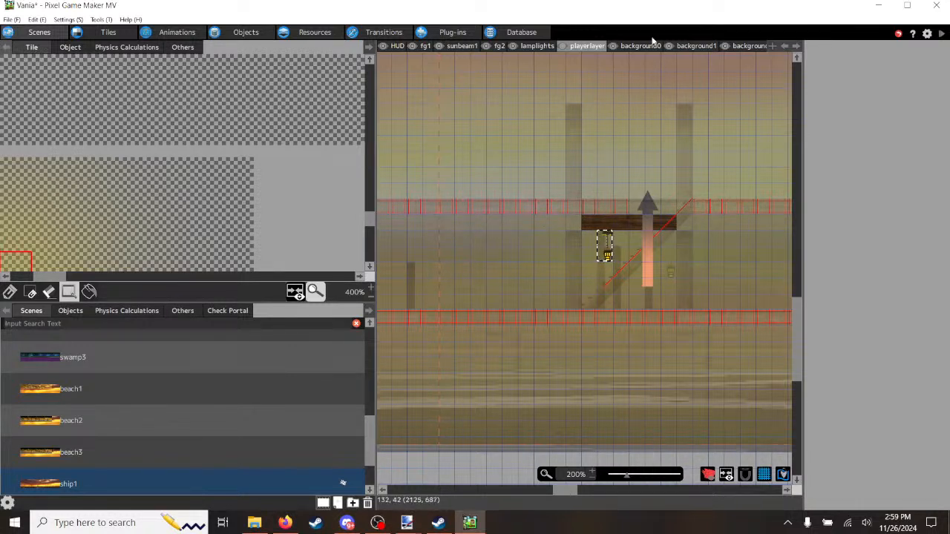
pyautogui.click(535, 46)
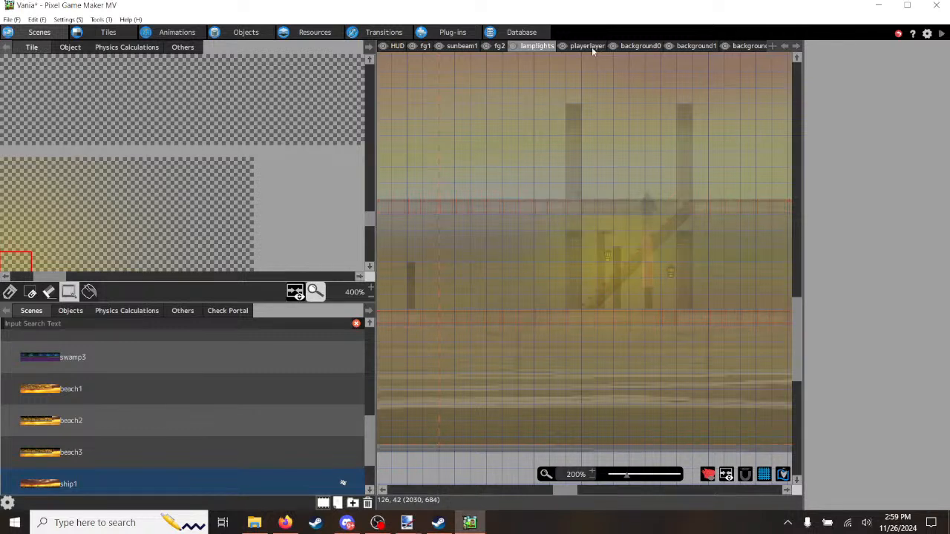
pyautogui.click(496, 45)
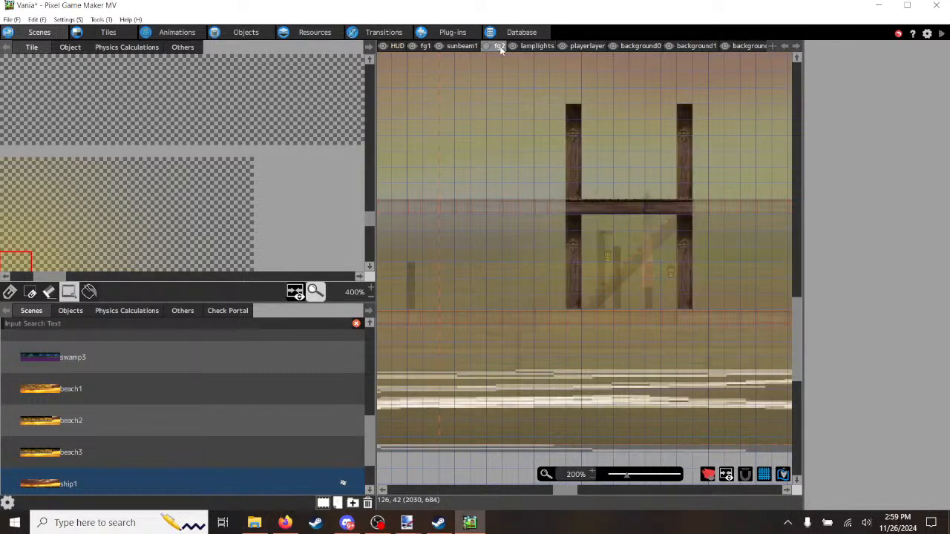
# Step: Compare the playerlayer, background0 and background1 layers around the staircase frame, and make background1 the layer for editing
pyautogui.click(590, 45)
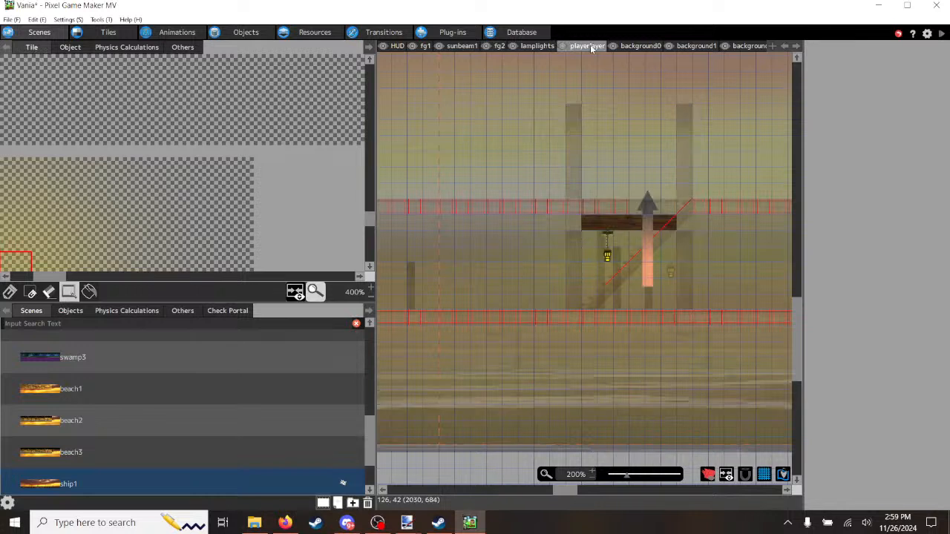
pyautogui.click(636, 47)
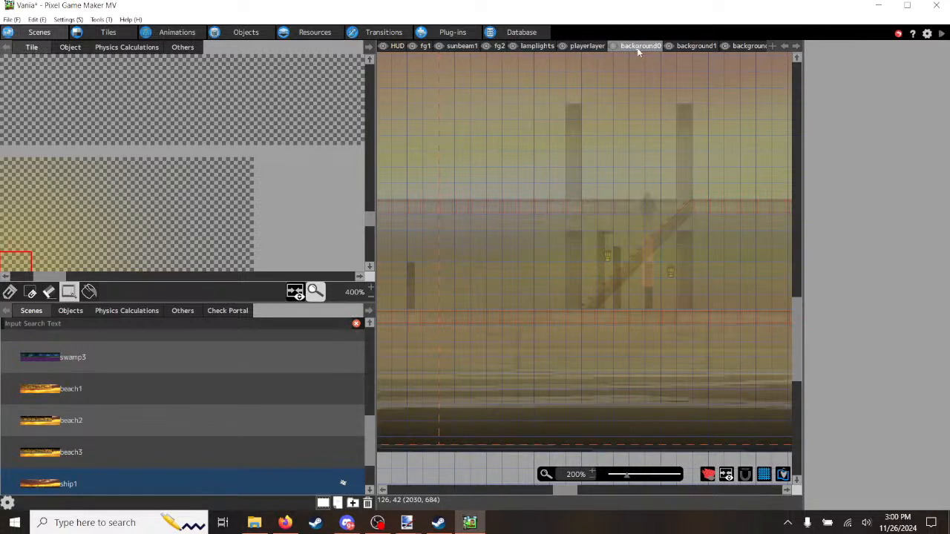
pyautogui.click(695, 46)
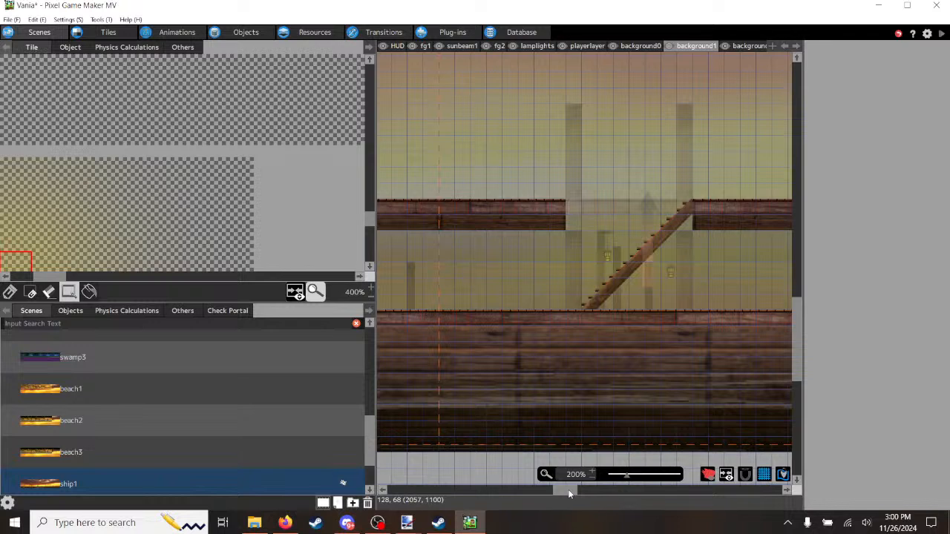
pyautogui.moveTo(569, 493); pyautogui.dragTo(561, 491)
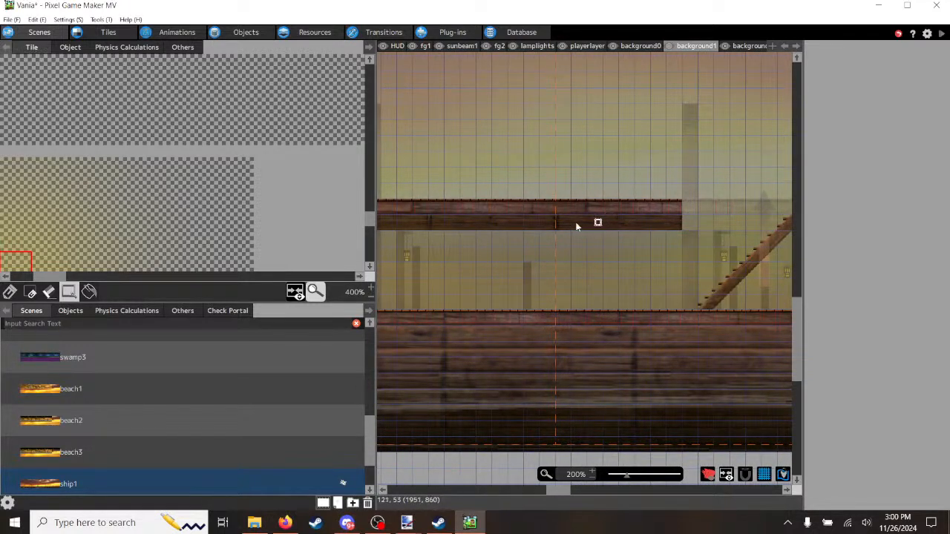
pyautogui.scroll(-3, 584, 303)
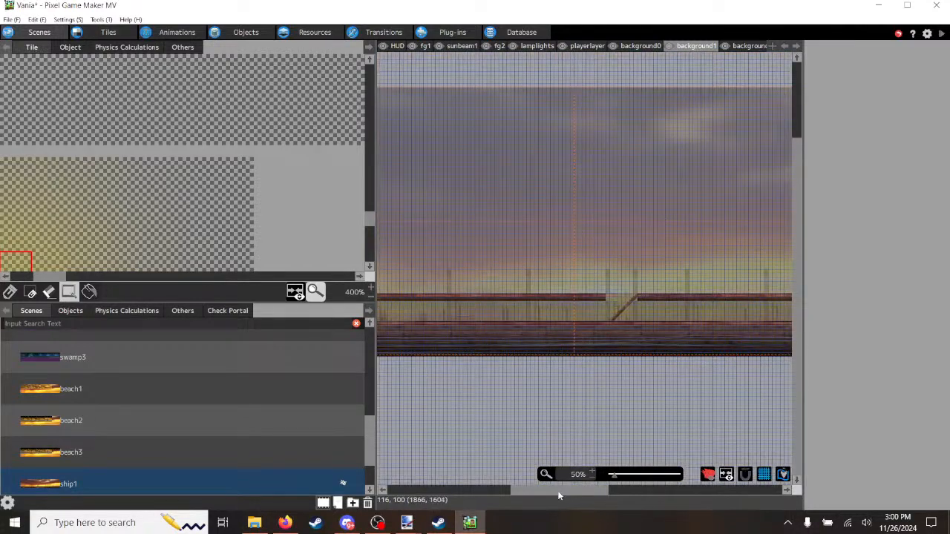
pyautogui.scroll(2, 644, 334)
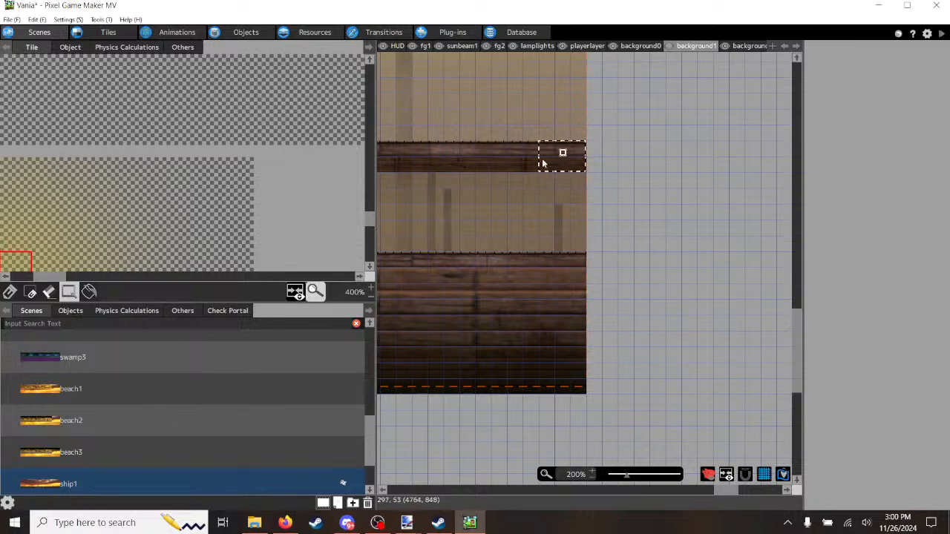
# Step: Copy the upper deck's top plank row along the whole scene and paste it seven tiles higher on background1
pyautogui.moveTo(543, 163); pyautogui.dragTo(420, 165)
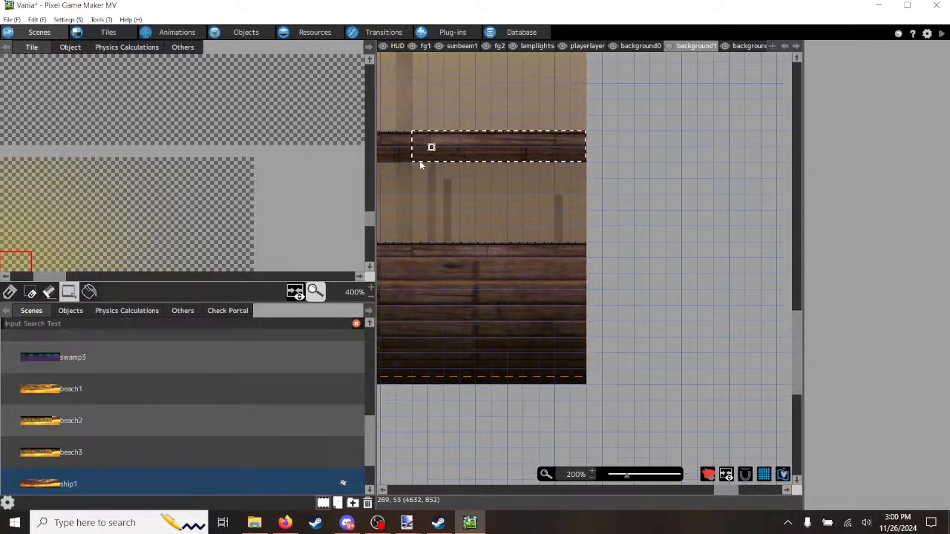
pyautogui.scroll(-2, 419, 163)
pyautogui.scroll(-1, 414, 242)
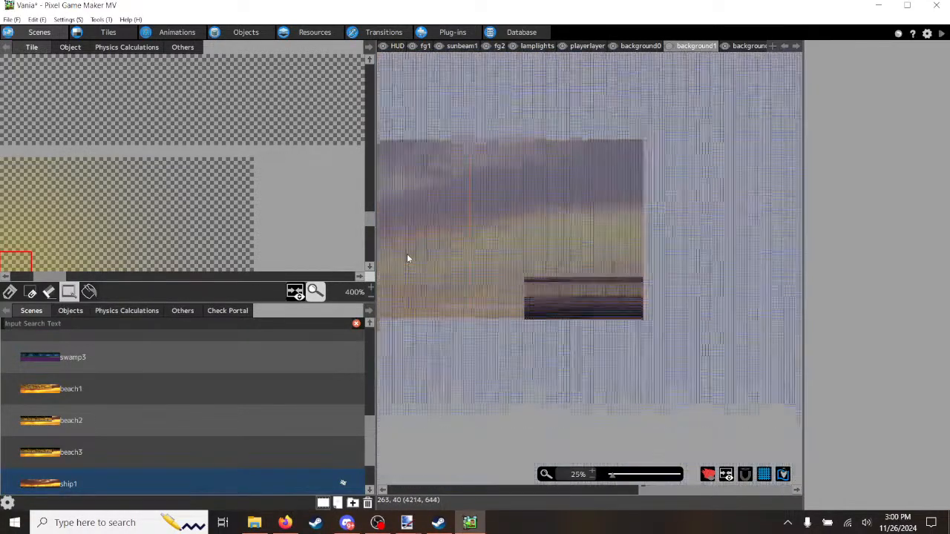
pyautogui.moveTo(388, 227); pyautogui.dragTo(424, 225)
pyautogui.scroll(3, 423, 223)
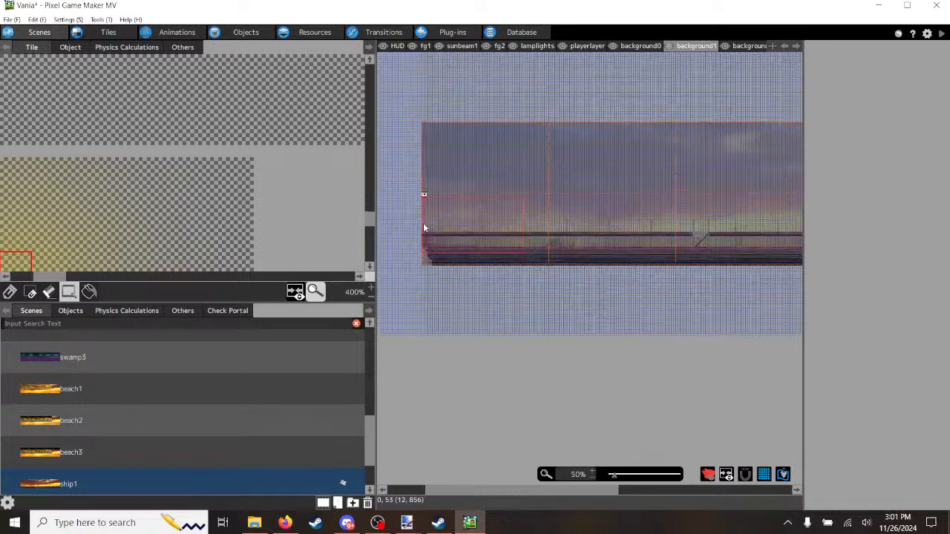
pyautogui.scroll(2, 430, 297)
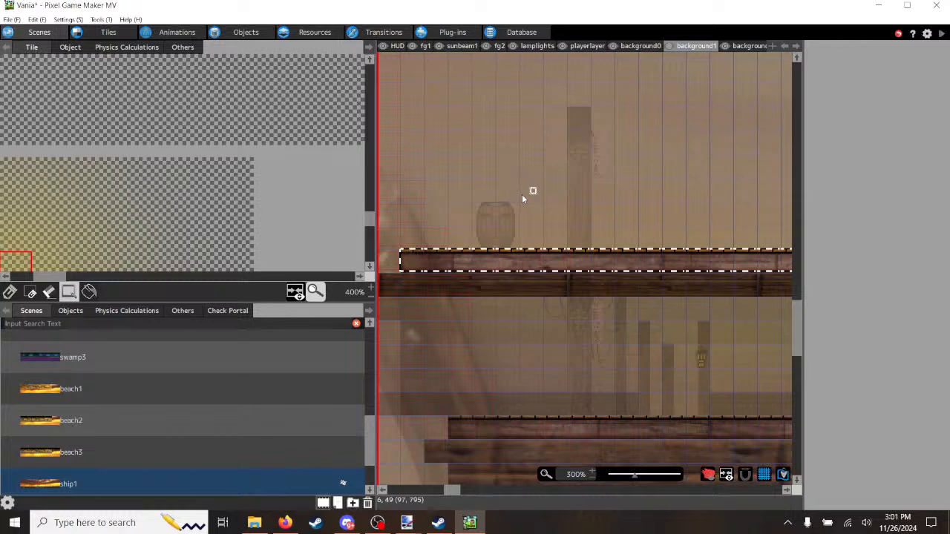
pyautogui.scroll(-1, 522, 194)
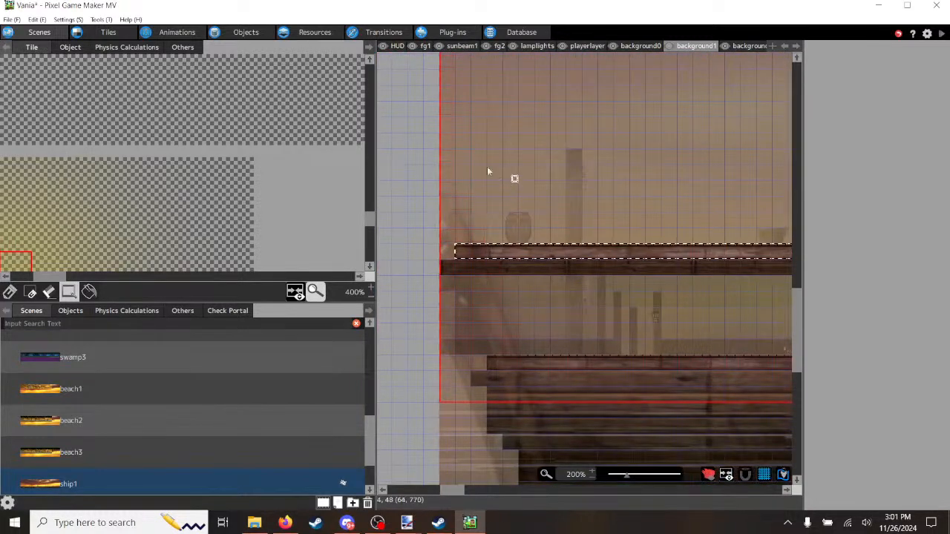
pyautogui.click(465, 139)
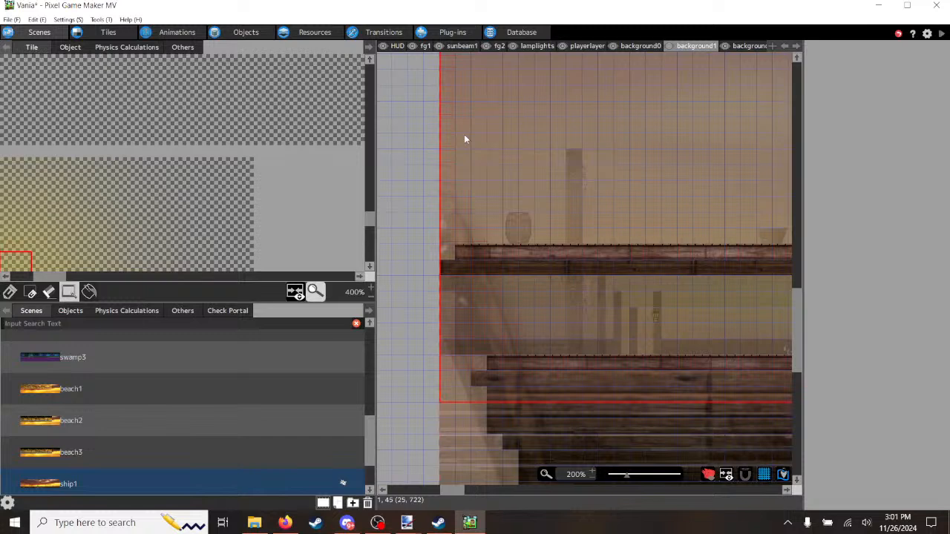
pyautogui.hotkey('ctrl', 'v')
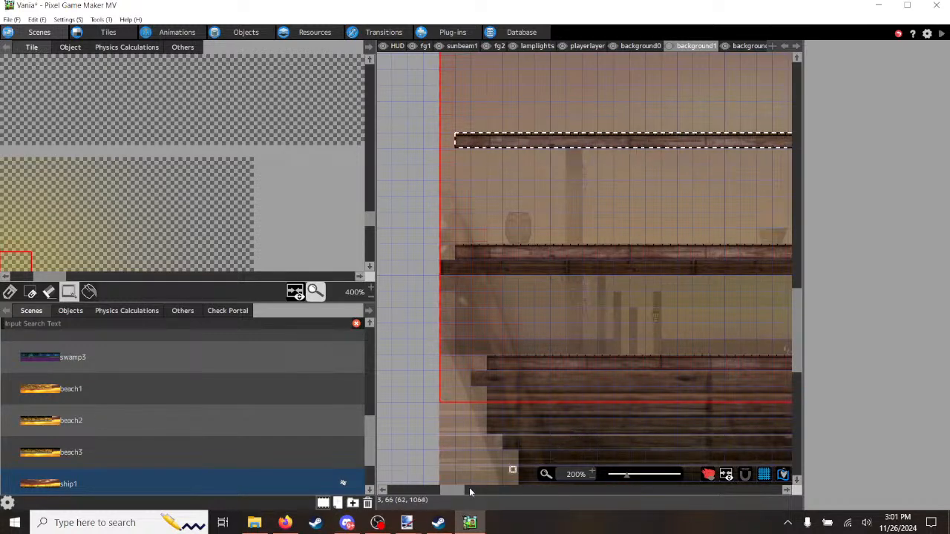
# Step: Copy an 18-tile section of the raised plank row and paste it over other stretches and across the gap above the staircase
pyautogui.moveTo(458, 490); pyautogui.dragTo(503, 490)
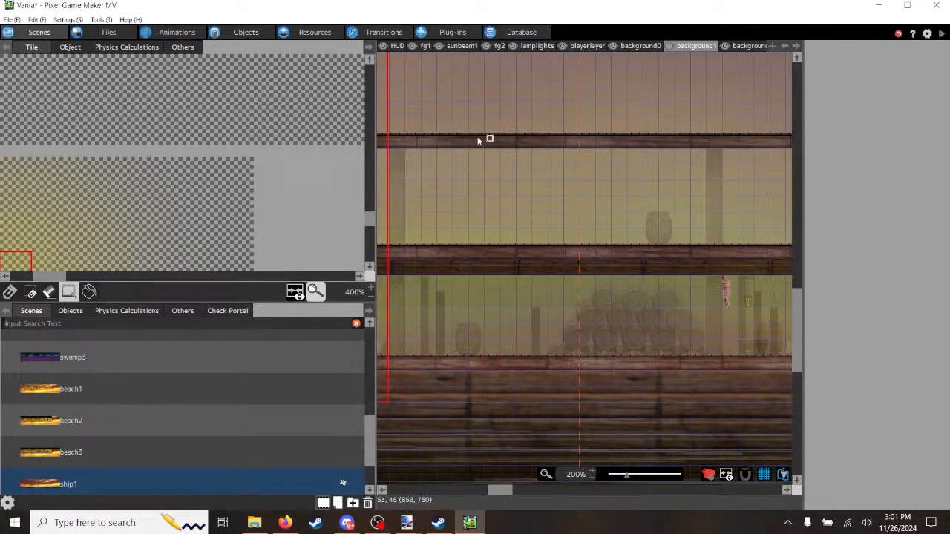
pyautogui.moveTo(469, 136); pyautogui.dragTo(750, 142)
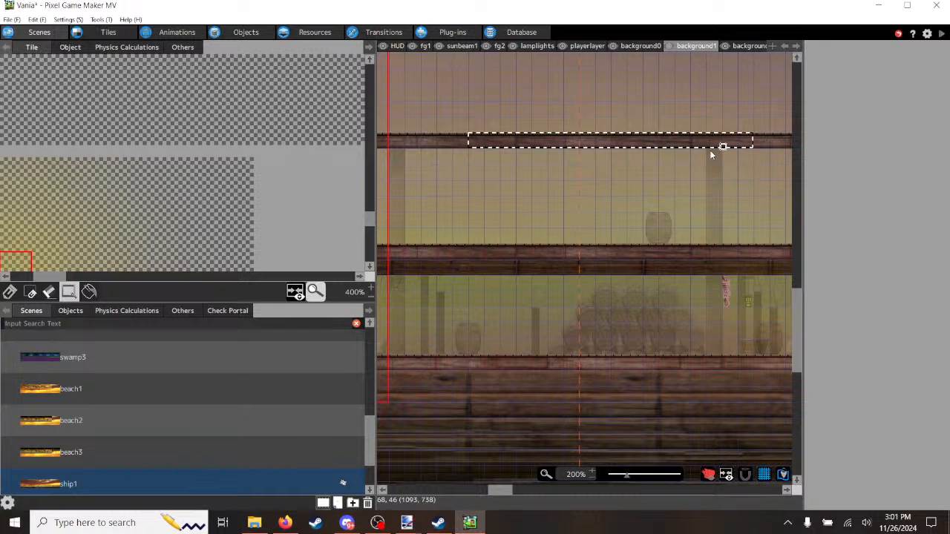
pyautogui.scroll(-3, 622, 188)
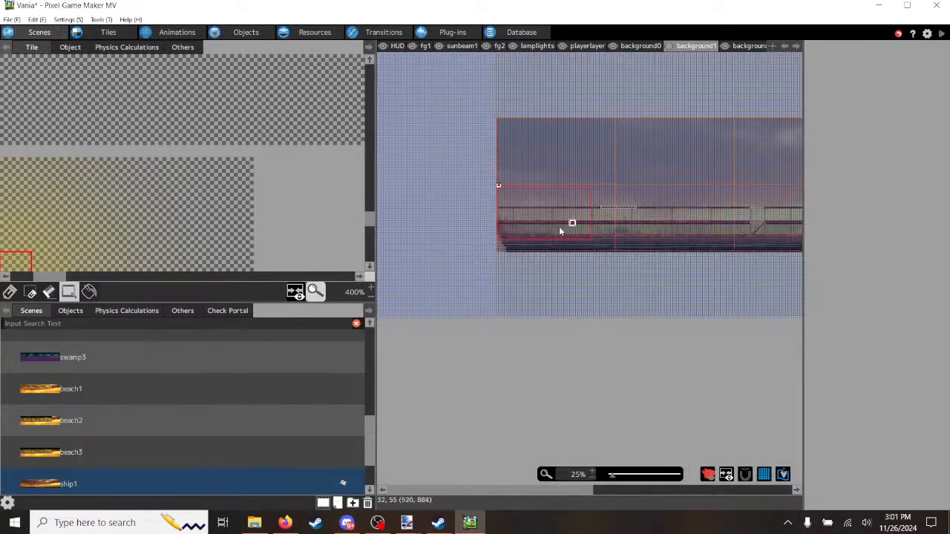
pyautogui.scroll(2, 553, 217)
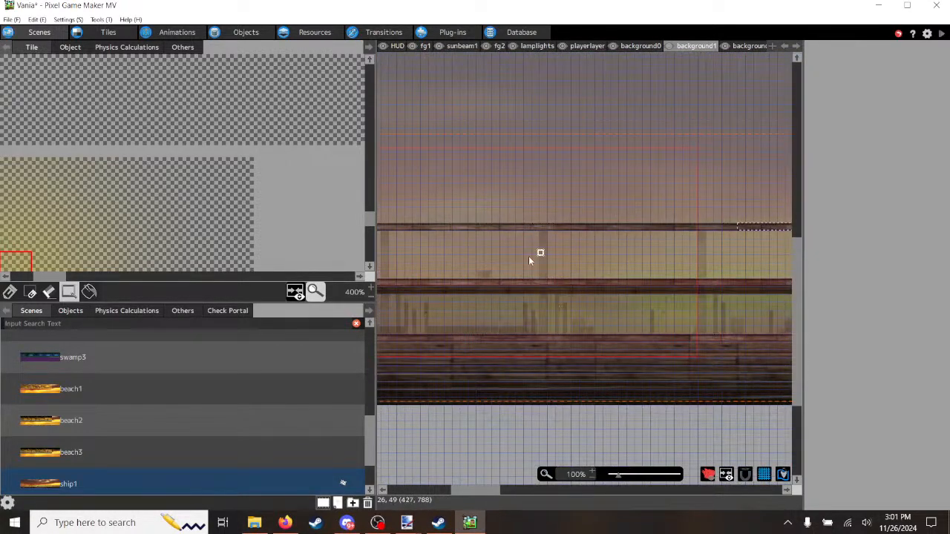
pyautogui.scroll(-1, 529, 260)
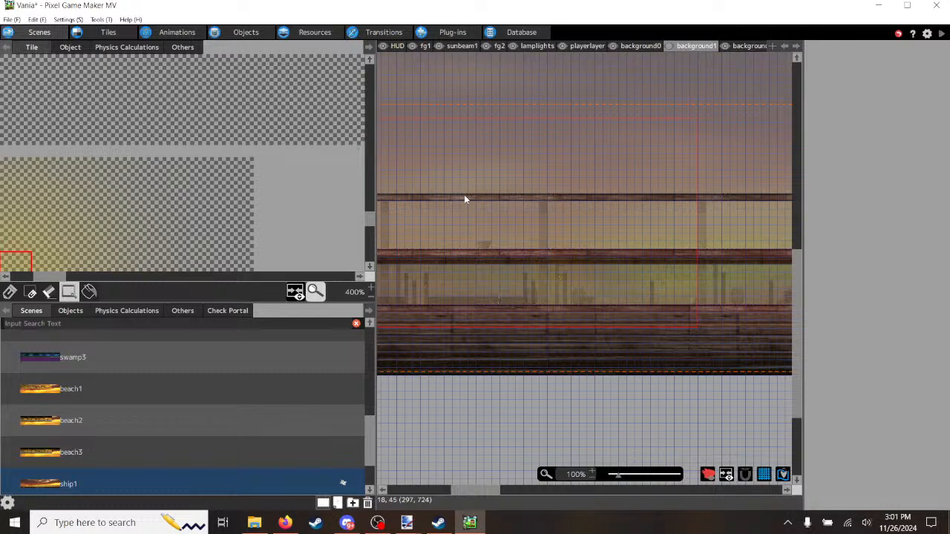
pyautogui.moveTo(463, 198); pyautogui.dragTo(600, 199)
pyautogui.moveTo(476, 492); pyautogui.dragTo(541, 492)
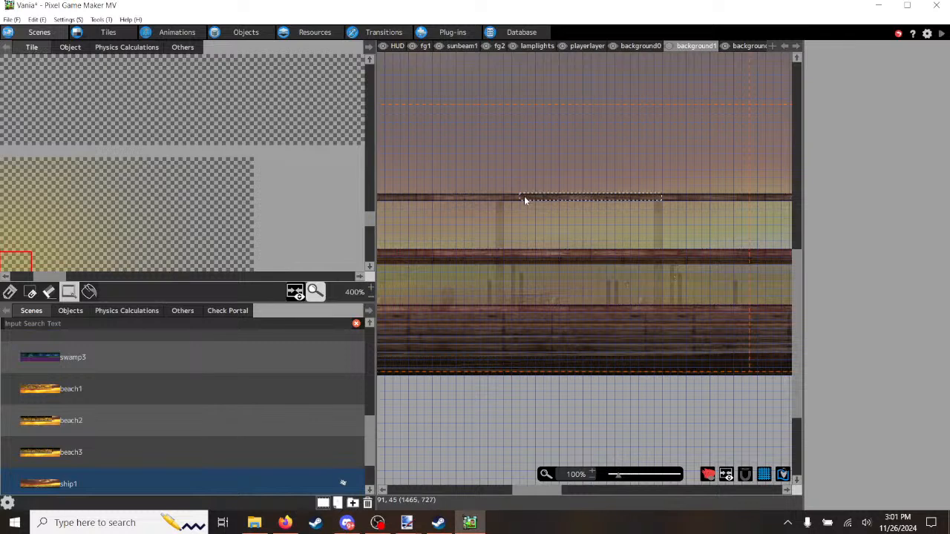
pyautogui.moveTo(530, 489); pyautogui.dragTo(568, 491)
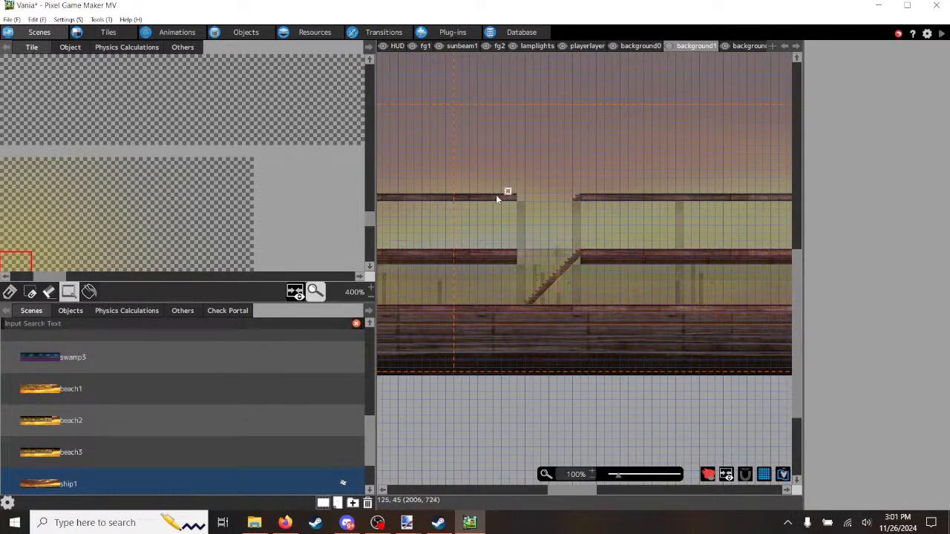
pyautogui.hotkey('ctrl', 'v')
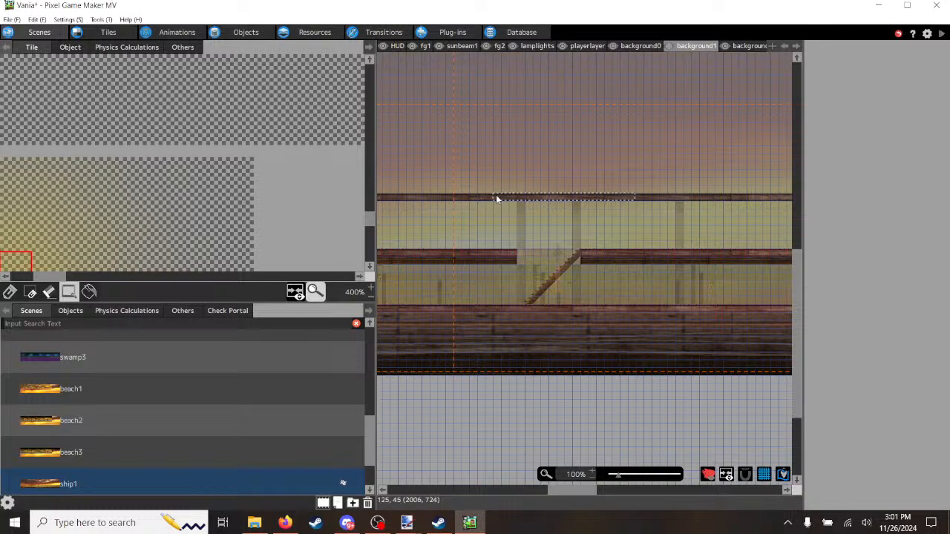
# Step: Copy another section of the raised plank row past the staircase and paste it over a stretch farther toward the scene's end
pyautogui.moveTo(560, 490); pyautogui.dragTo(583, 491)
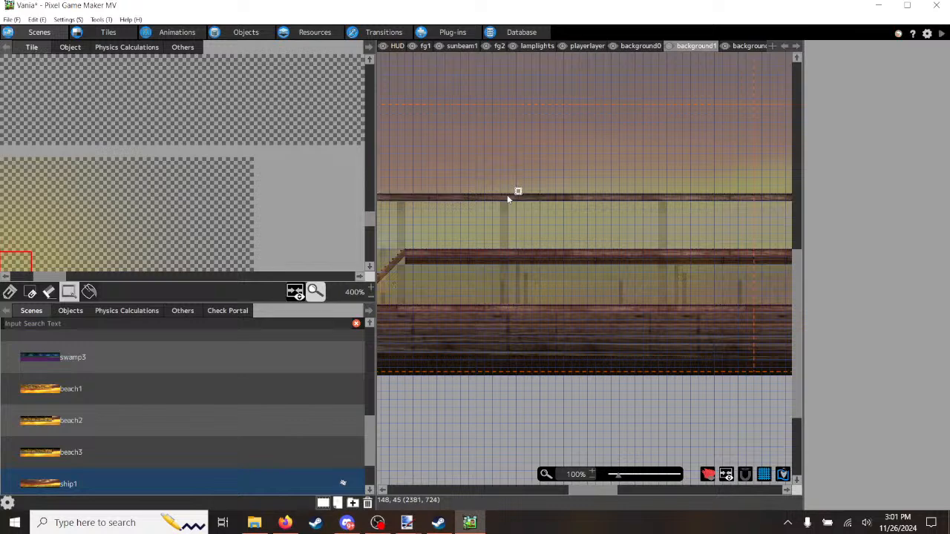
pyautogui.moveTo(509, 195); pyautogui.dragTo(667, 196)
pyautogui.moveTo(583, 490); pyautogui.dragTo(627, 490)
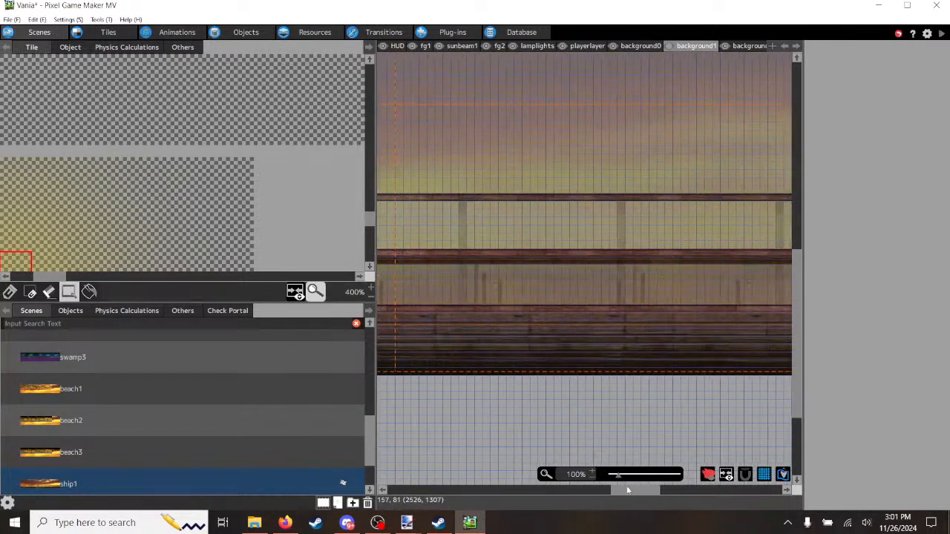
pyautogui.click(532, 197)
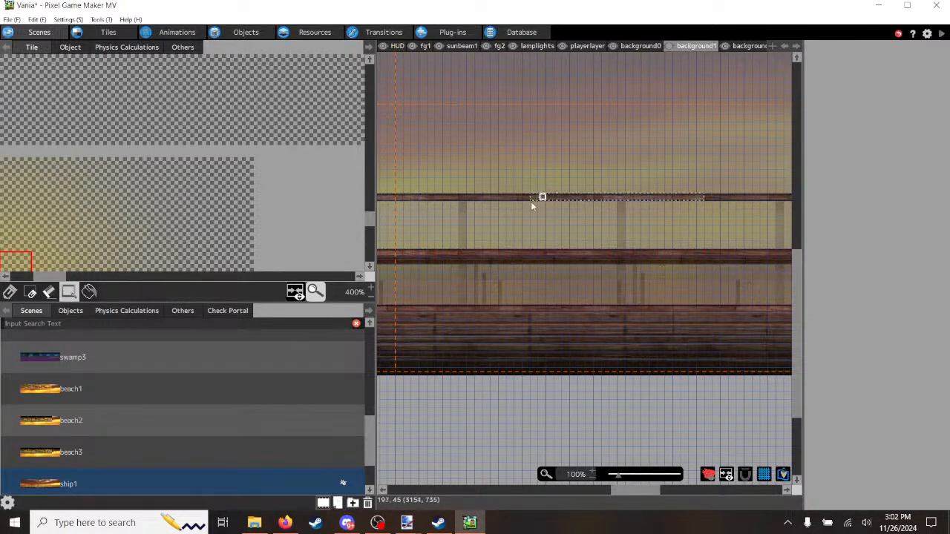
pyautogui.moveTo(625, 491); pyautogui.dragTo(696, 494)
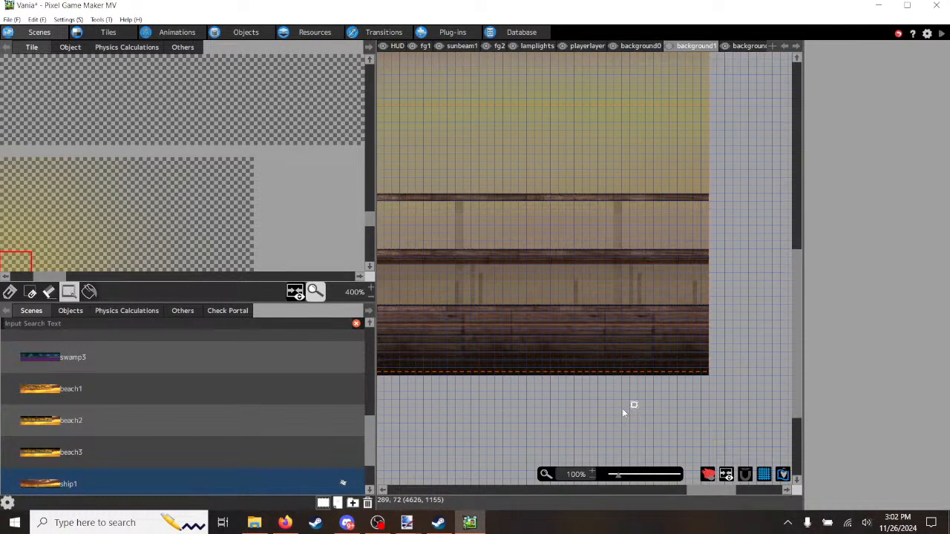
pyautogui.moveTo(720, 493); pyautogui.dragTo(686, 492)
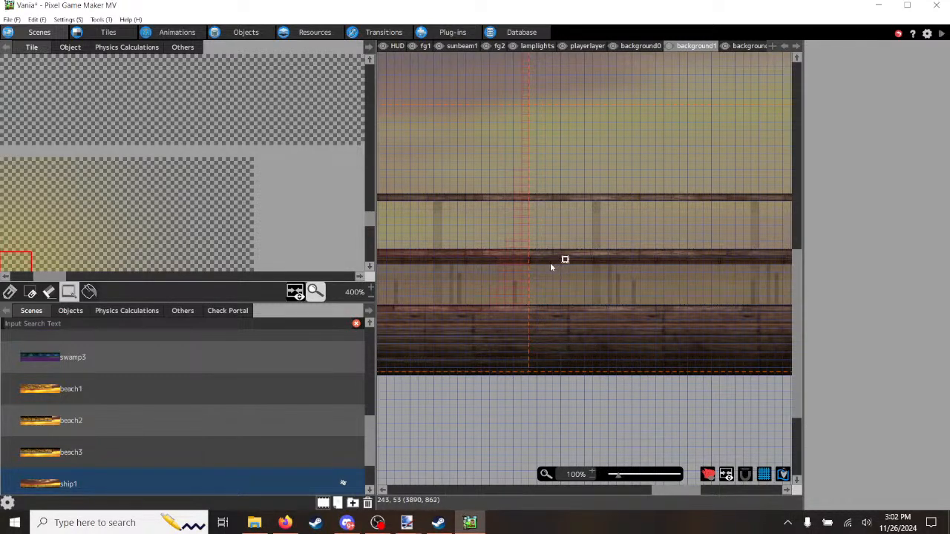
# Step: Copy the upper deck's full two-row plank strip and paste it eight tiles higher, over the single raised plank row
pyautogui.scroll(1, 543, 277)
pyautogui.keyDown('ctrl'); pyautogui.scroll(1, 539, 292); pyautogui.keyUp('ctrl')
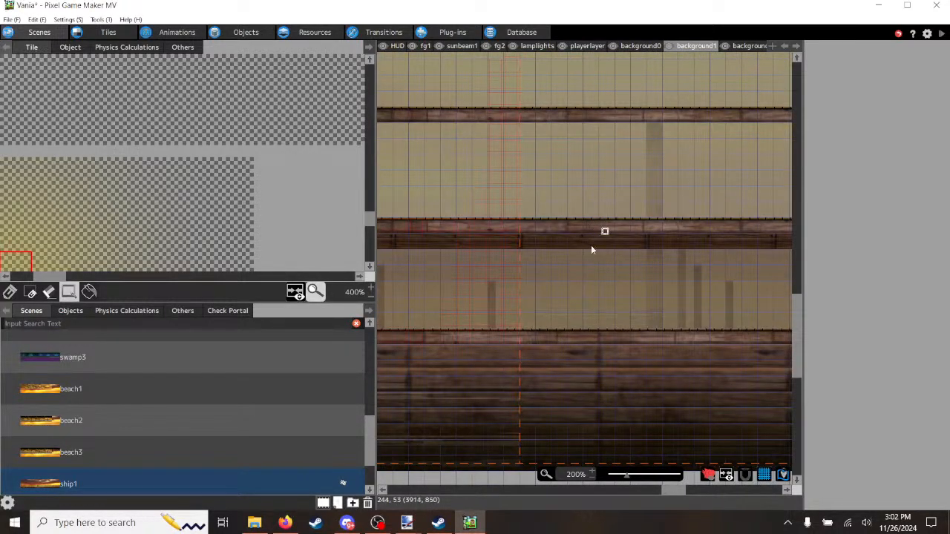
pyautogui.moveTo(674, 491); pyautogui.dragTo(714, 490)
pyautogui.moveTo(630, 226); pyautogui.dragTo(401, 398)
pyautogui.scroll(-1, 417, 248)
pyautogui.keyDown('ctrl'); pyautogui.scroll(-2, 417, 248); pyautogui.keyUp('ctrl')
pyautogui.keyDown('ctrl'); pyautogui.scroll(-2, 393, 248); pyautogui.keyUp('ctrl')
pyautogui.keyDown('ctrl'); pyautogui.scroll(2, 413, 228); pyautogui.keyUp('ctrl')
pyautogui.keyDown('ctrl'); pyautogui.scroll(1, 414, 397); pyautogui.keyUp('ctrl')
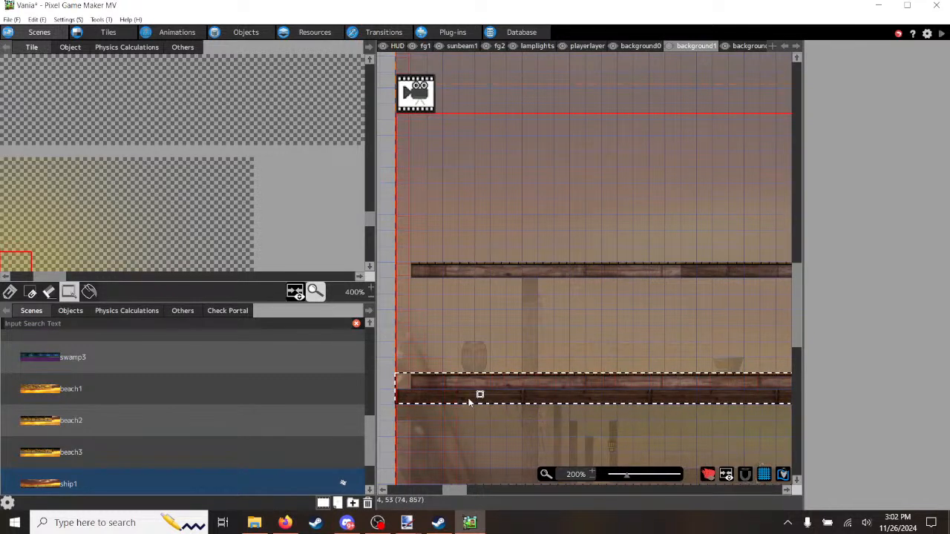
pyautogui.click(400, 250)
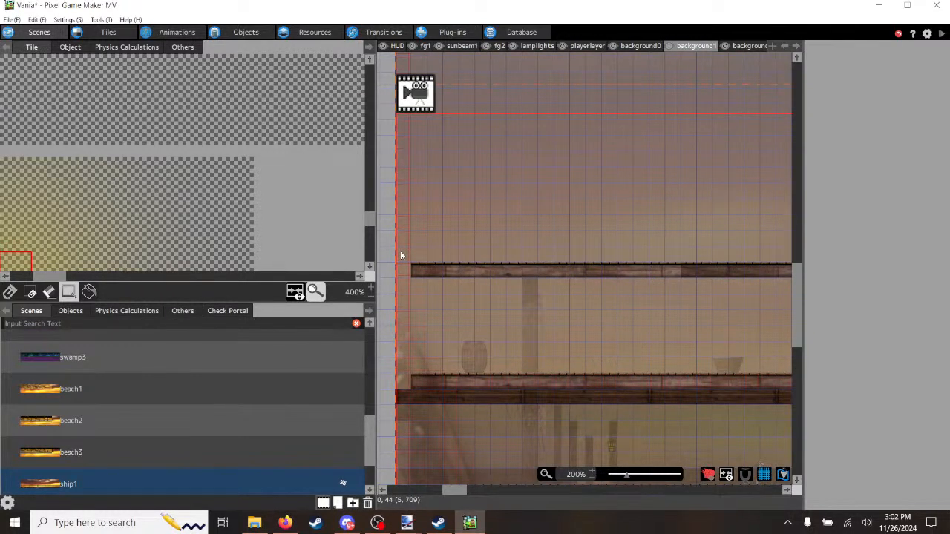
pyautogui.click(400, 252)
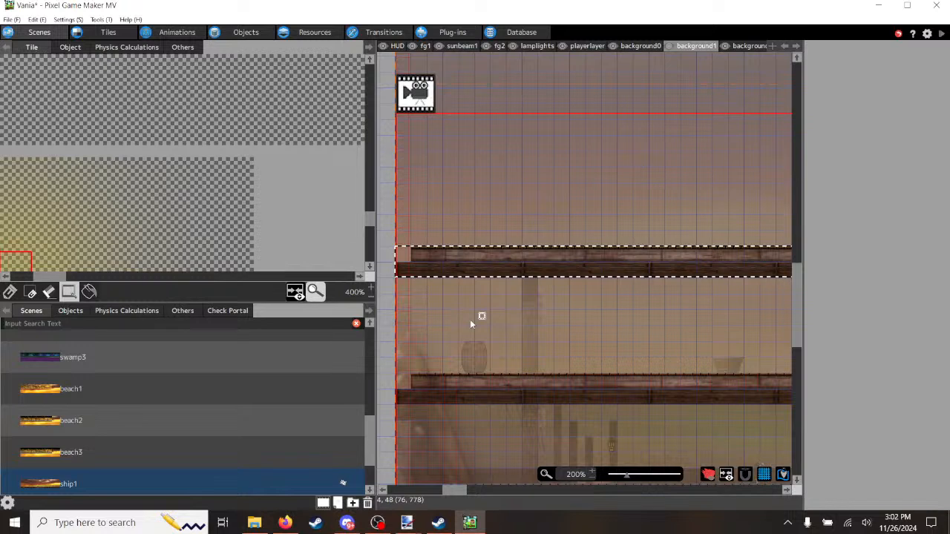
pyautogui.click(527, 202)
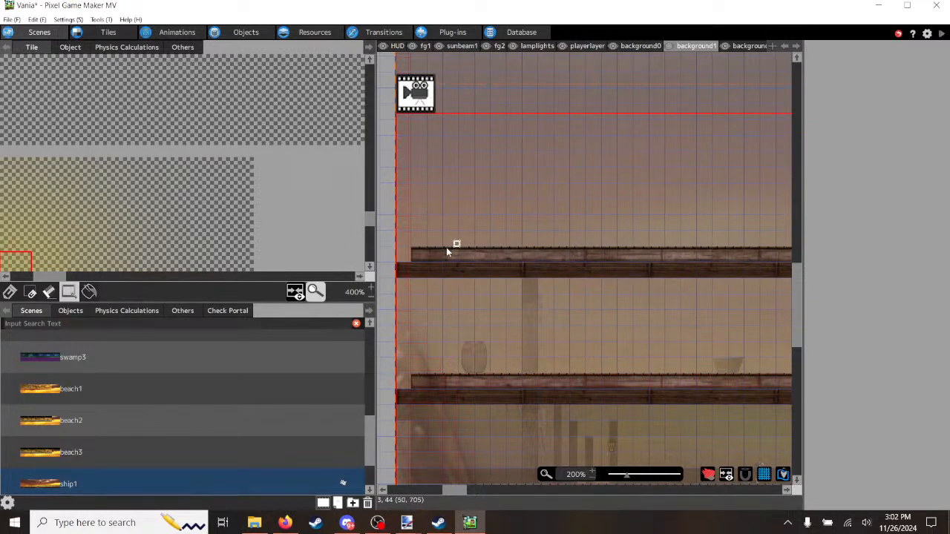
# Step: Copy a 16-tile, two-row section near the start of the raised deck and paste it farther along that deck
pyautogui.moveTo(434, 253); pyautogui.dragTo(685, 274)
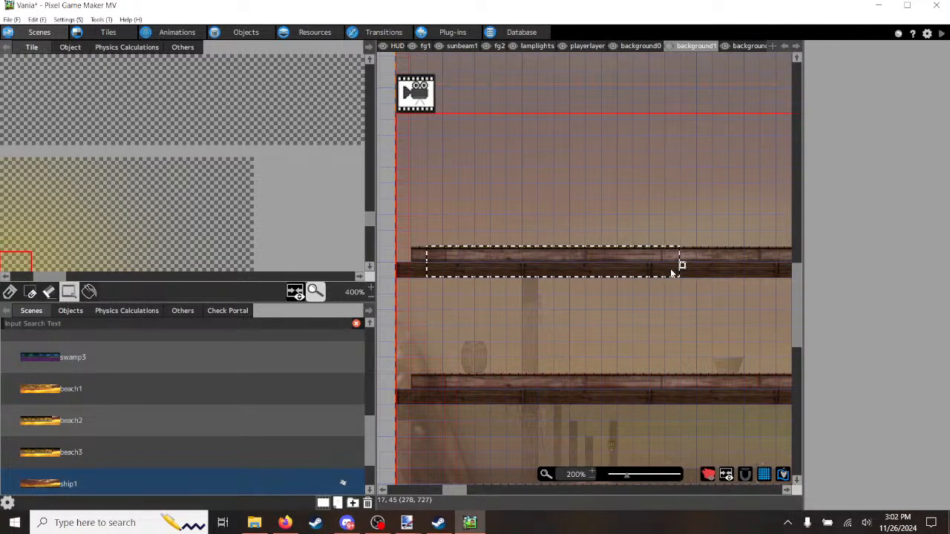
pyautogui.scroll(-1, 622, 314)
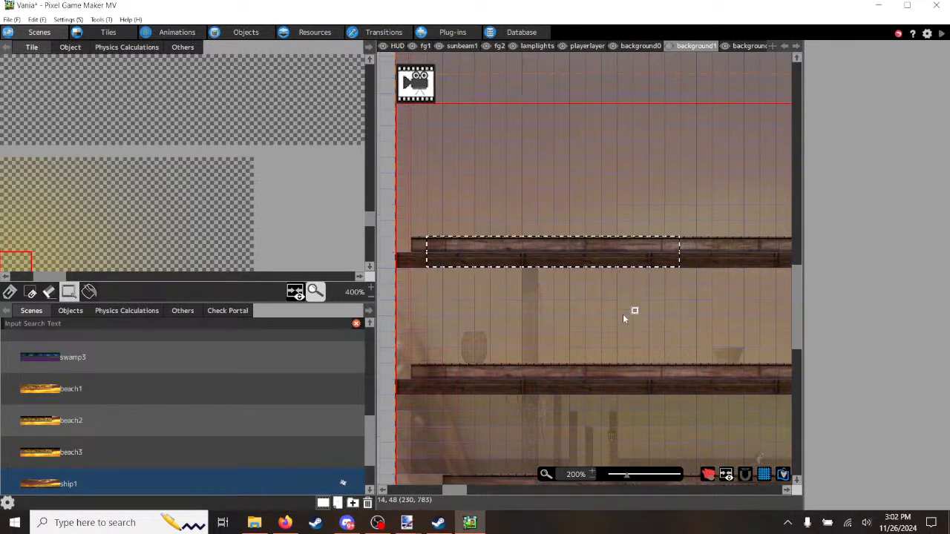
pyautogui.keyDown('ctrl'); pyautogui.scroll(-1, 624, 312); pyautogui.keyUp('ctrl')
pyautogui.moveTo(458, 492); pyautogui.dragTo(493, 491)
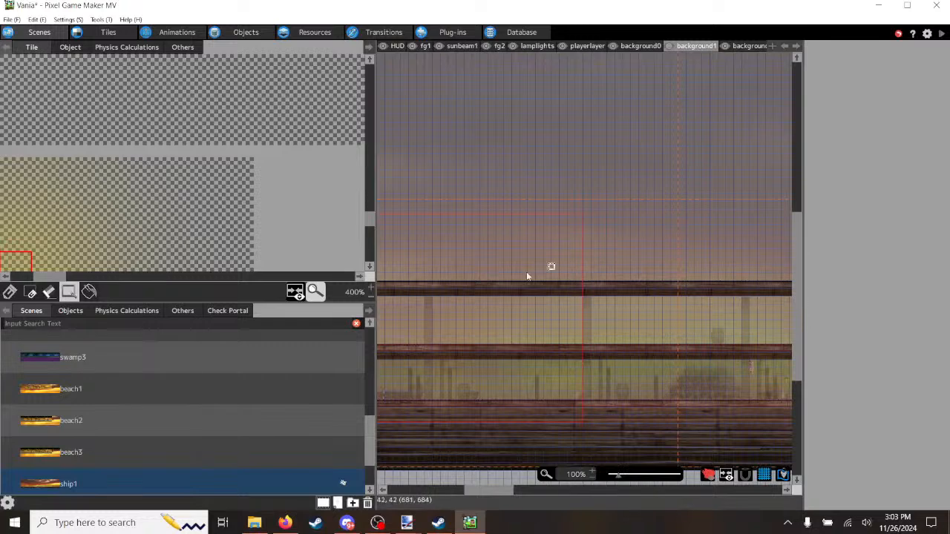
pyautogui.moveTo(518, 283); pyautogui.dragTo(637, 295)
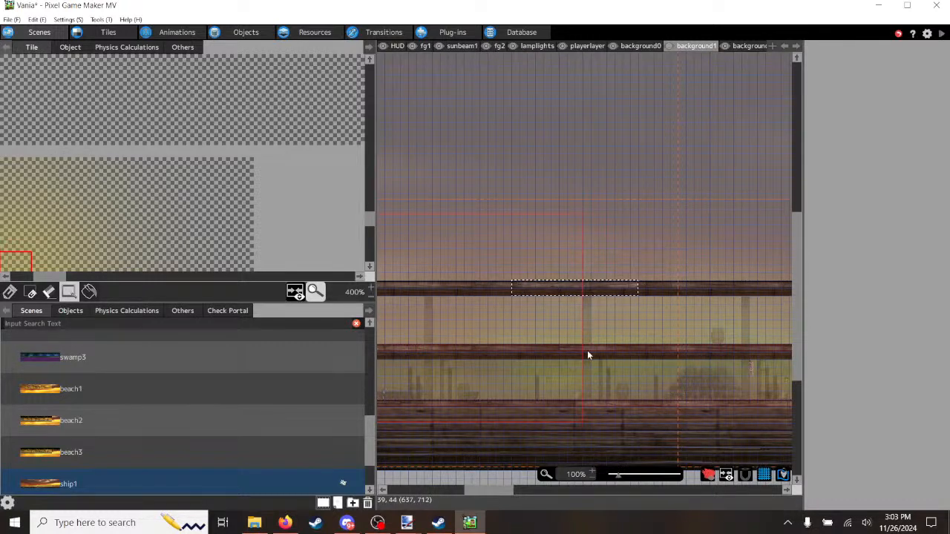
# Step: Paste the copied 16-tile, two-row plank section over more stretches of the raised deck, including across the gap above the staircase
pyautogui.moveTo(498, 493); pyautogui.dragTo(538, 492)
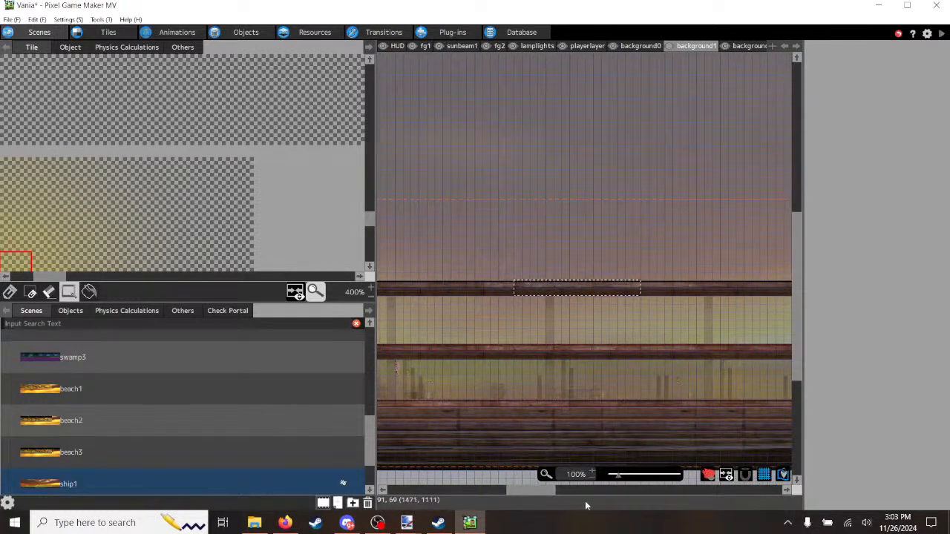
pyautogui.moveTo(541, 491); pyautogui.dragTo(583, 490)
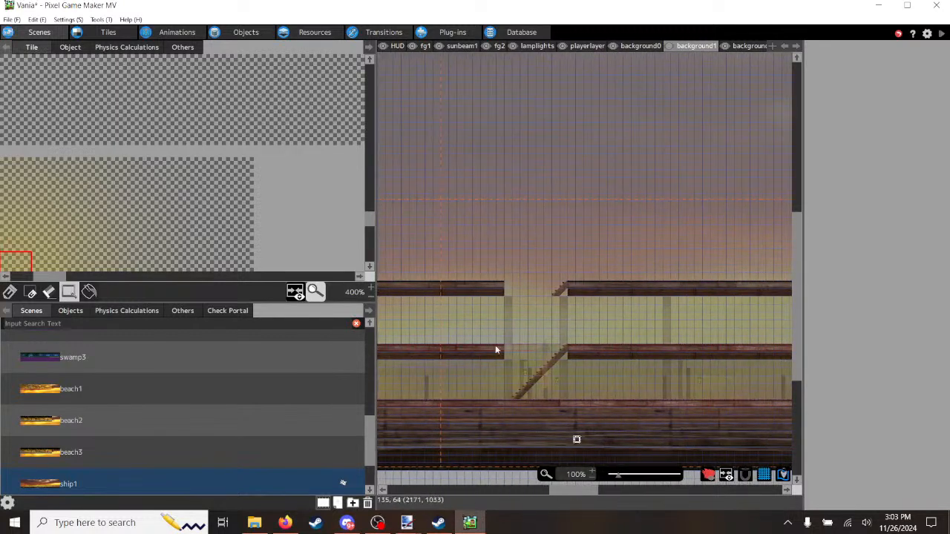
pyautogui.hotkey('ctrl', 'v')
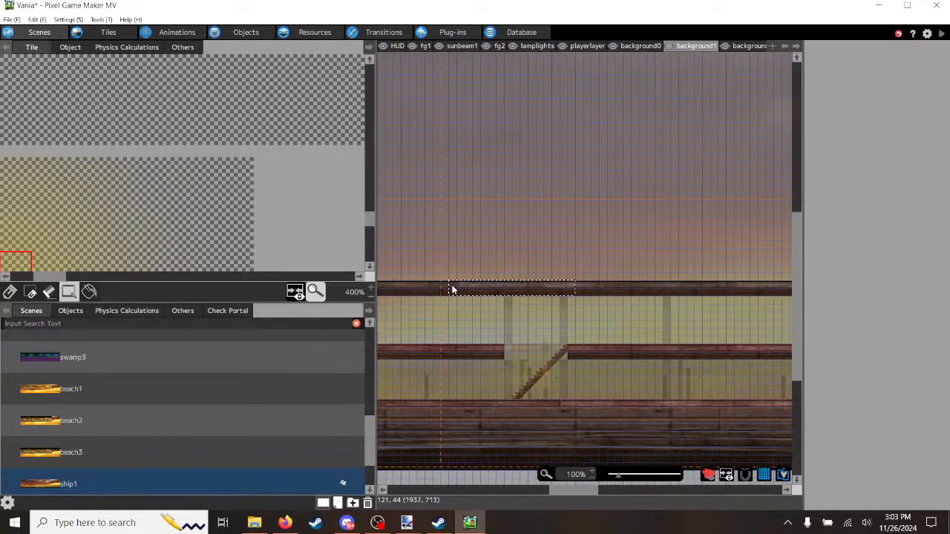
pyautogui.moveTo(584, 493); pyautogui.dragTo(616, 491)
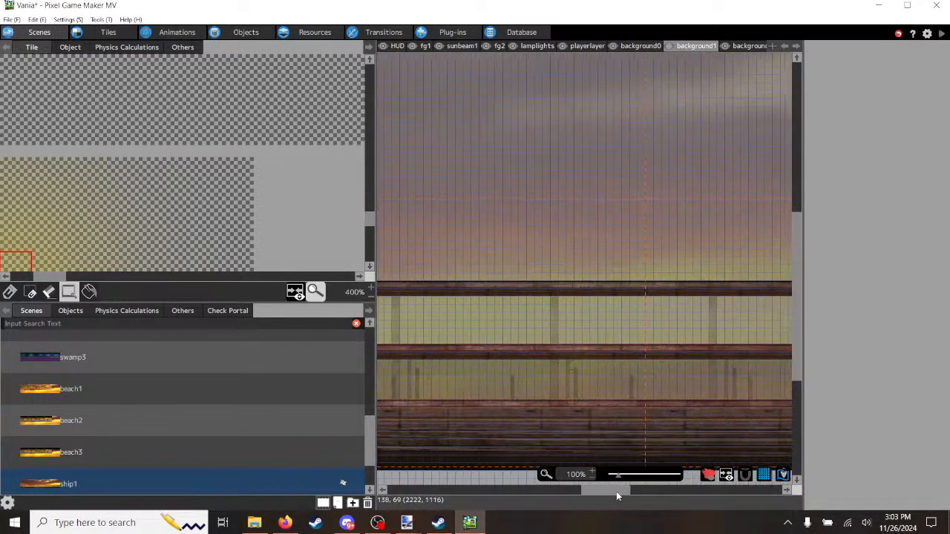
pyautogui.hotkey('ctrl', 'v')
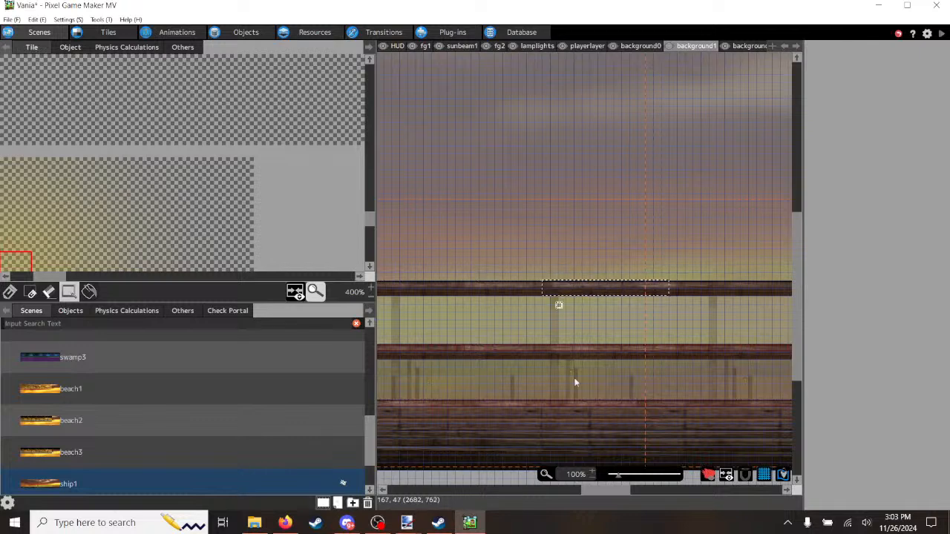
# Step: Paste the same plank section over two more stretches of the raised deck near the scene's end and inspect the deck's end tiles
pyautogui.moveTo(603, 494); pyautogui.dragTo(663, 492)
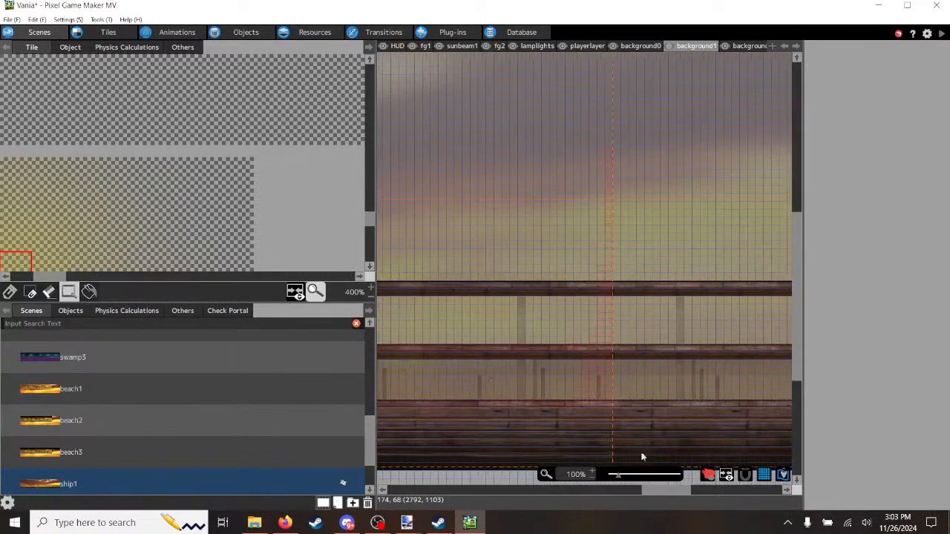
pyautogui.click(638, 284)
pyautogui.moveTo(663, 492); pyautogui.dragTo(709, 489)
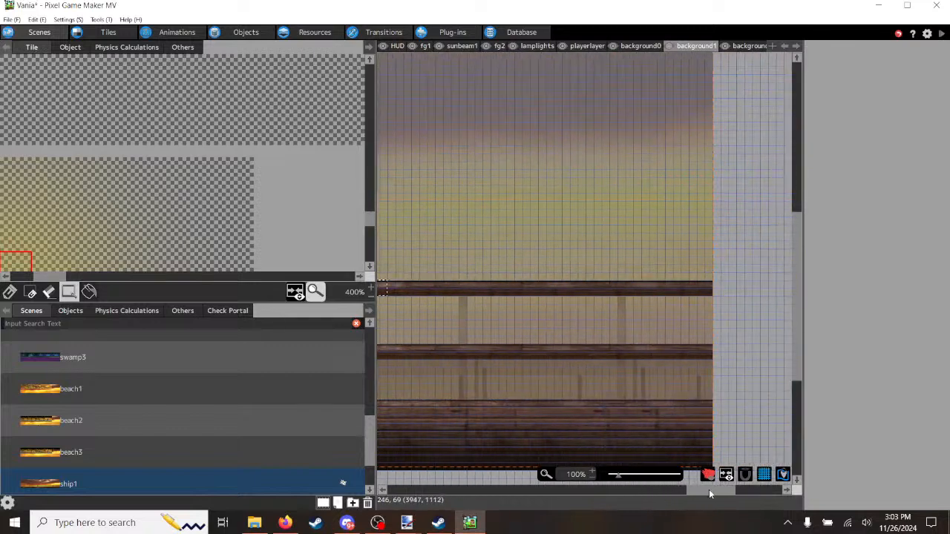
pyautogui.click(565, 287)
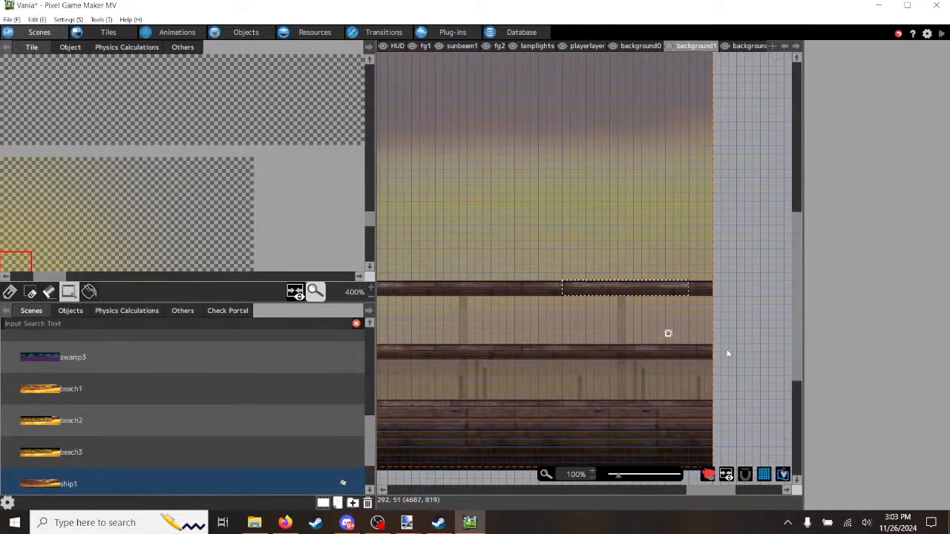
pyautogui.click(758, 372)
pyautogui.scroll(2, 698, 292)
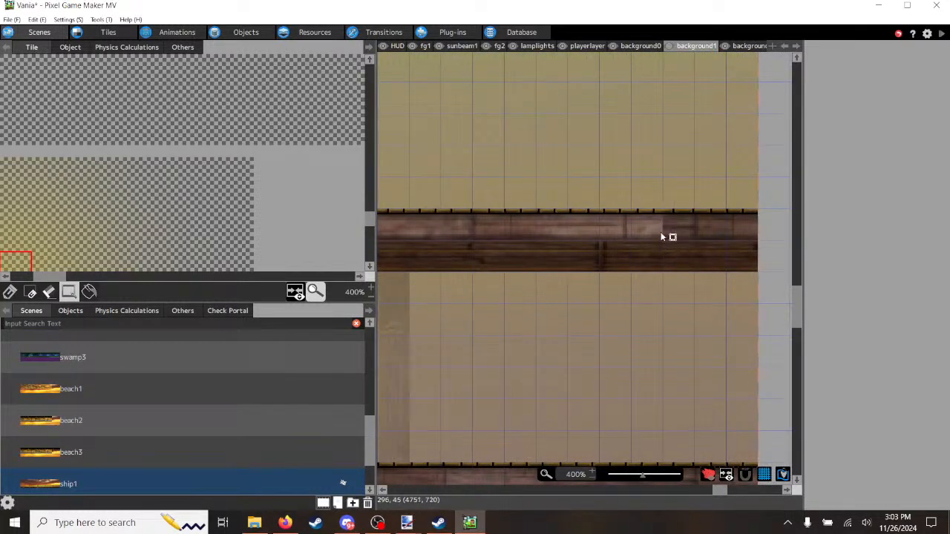
pyautogui.scroll(-1, 651, 292)
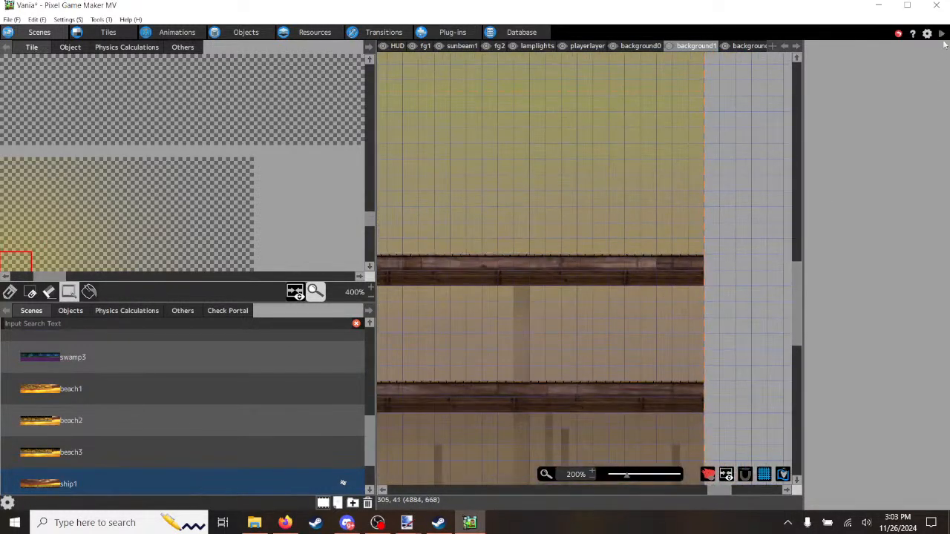
# Step: Test-play the game in a maximized window and move the dog back and forth near the ship's start
pyautogui.click(943, 34)
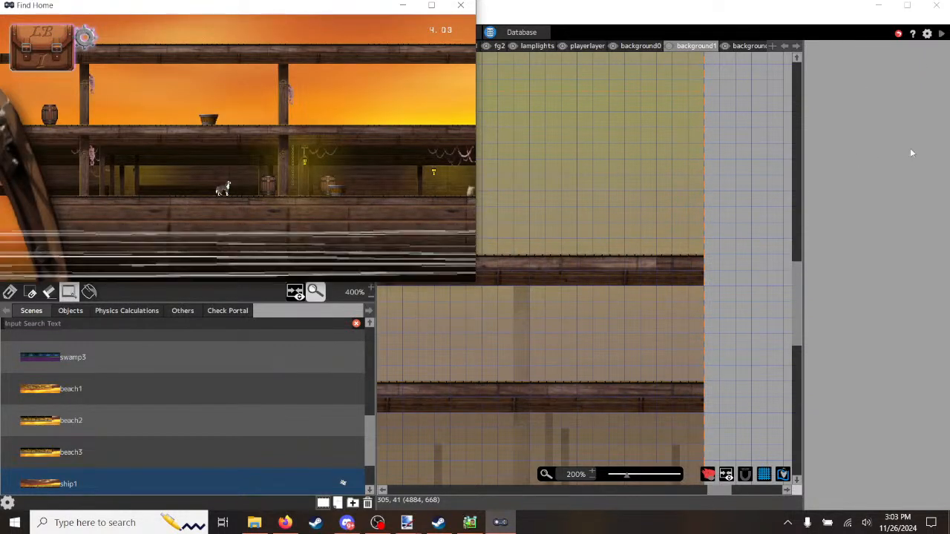
pyautogui.click(431, 6)
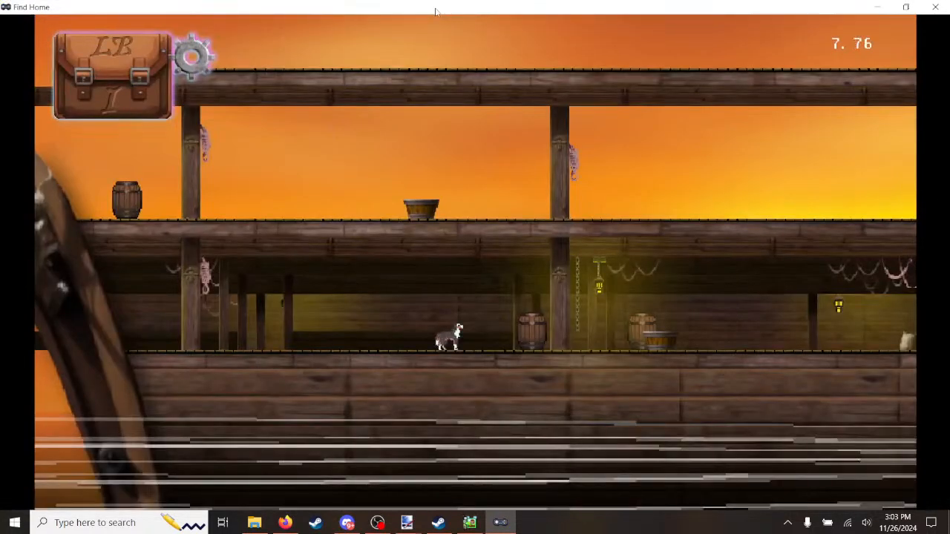
pyautogui.press('d')
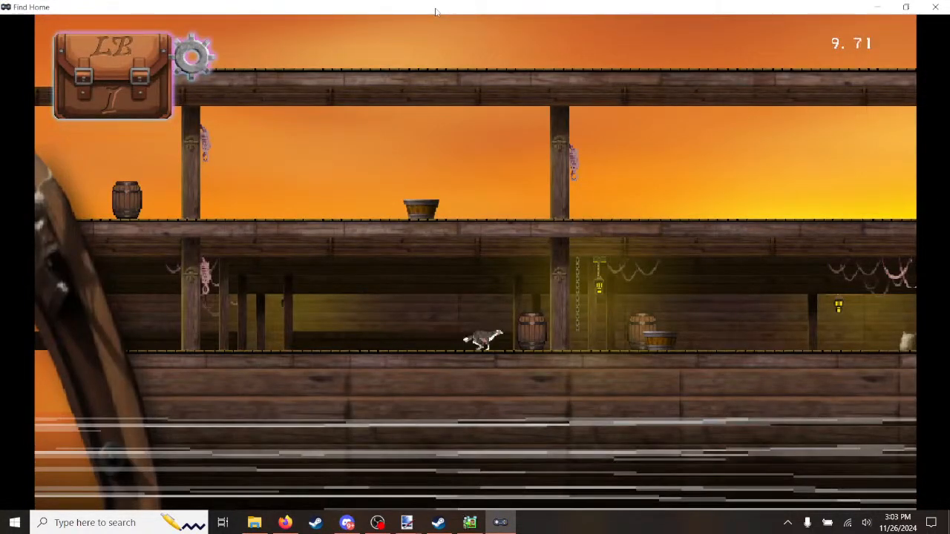
pyautogui.press('a')
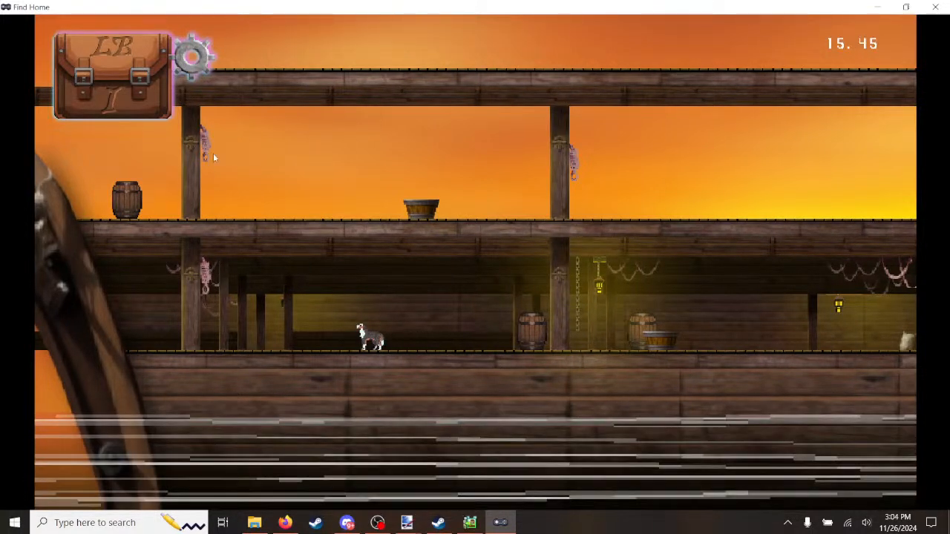
# Step: Run the dog forward along the lowest deck to the staircase to check the new third deck overhead
pyautogui.press('Right')
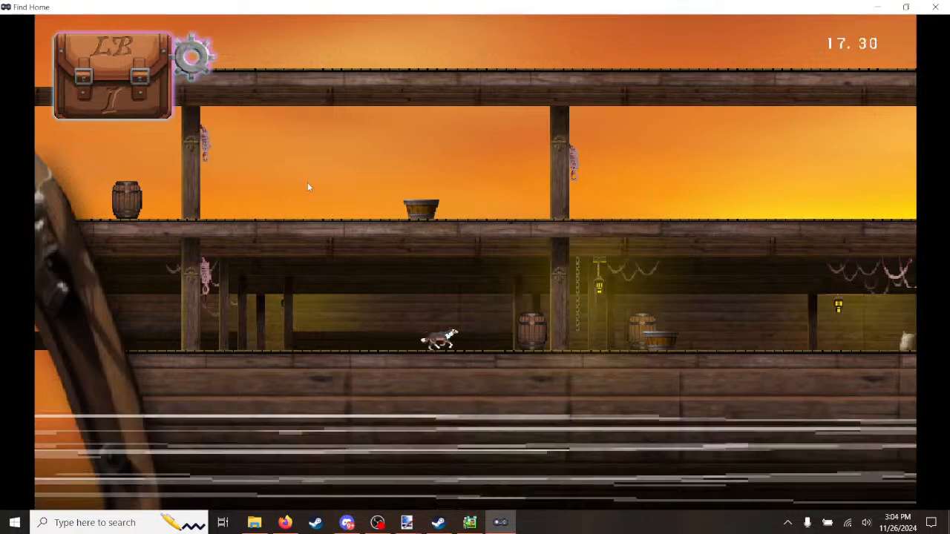
pyautogui.press('Right')
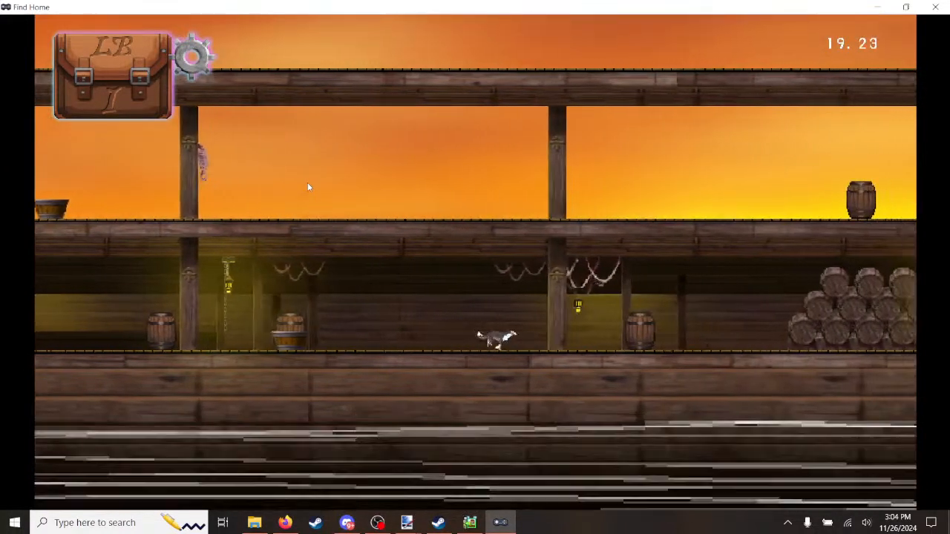
pyautogui.press('Right')
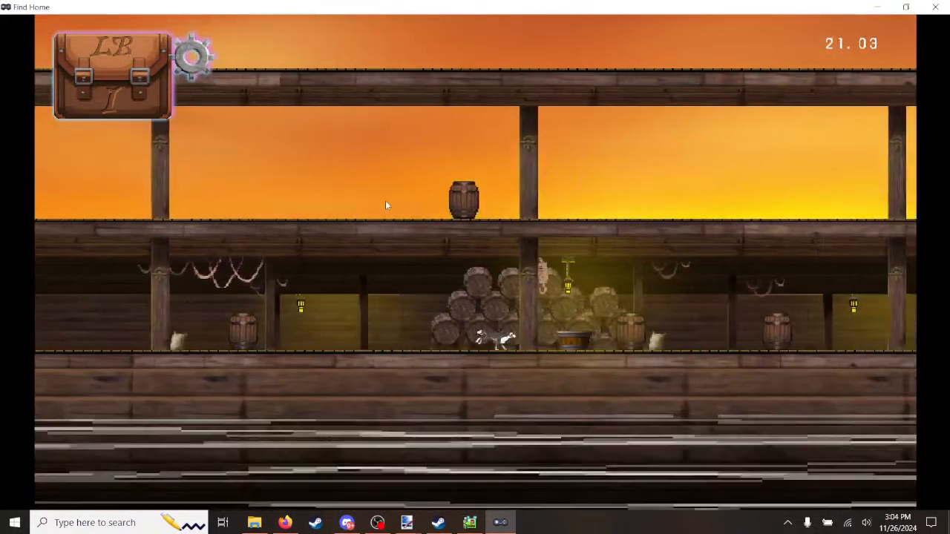
pyautogui.press('Right')
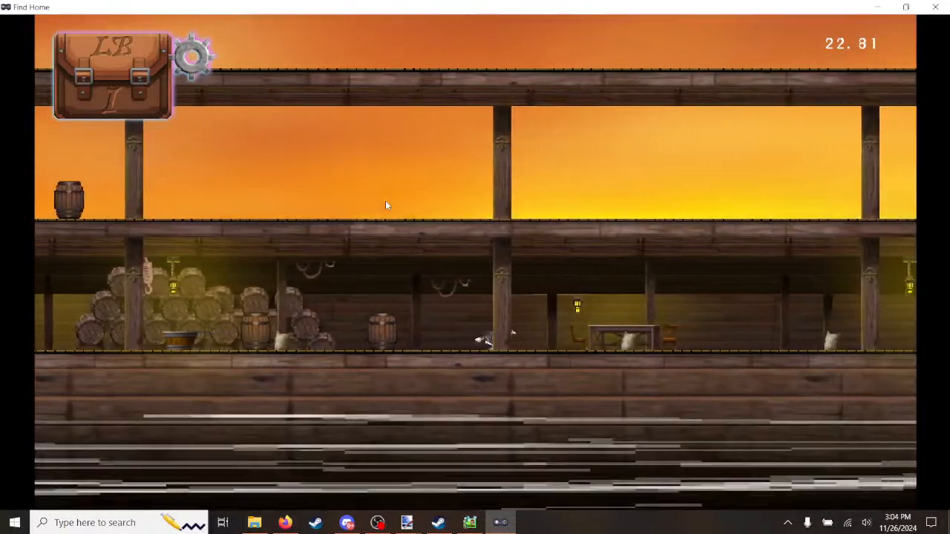
pyautogui.press('Right')
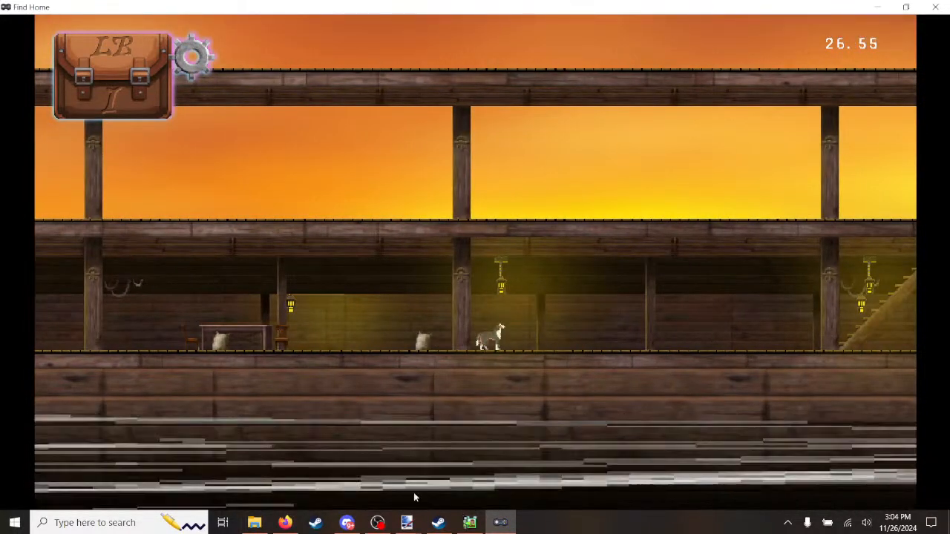
pyautogui.press('Right')
pyautogui.press('Right')
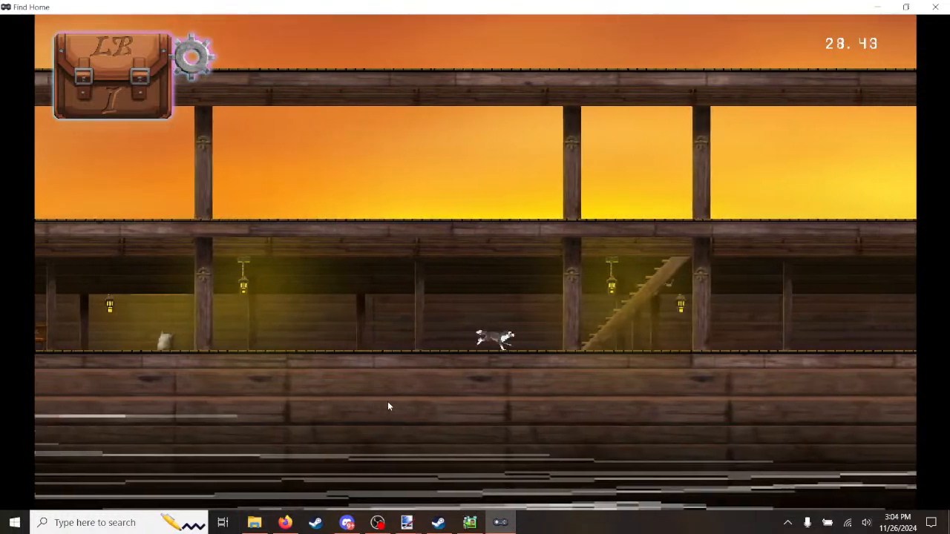
# Step: Take the dog up to the middle deck and run forward along it beneath the third deck
pyautogui.press('Right')
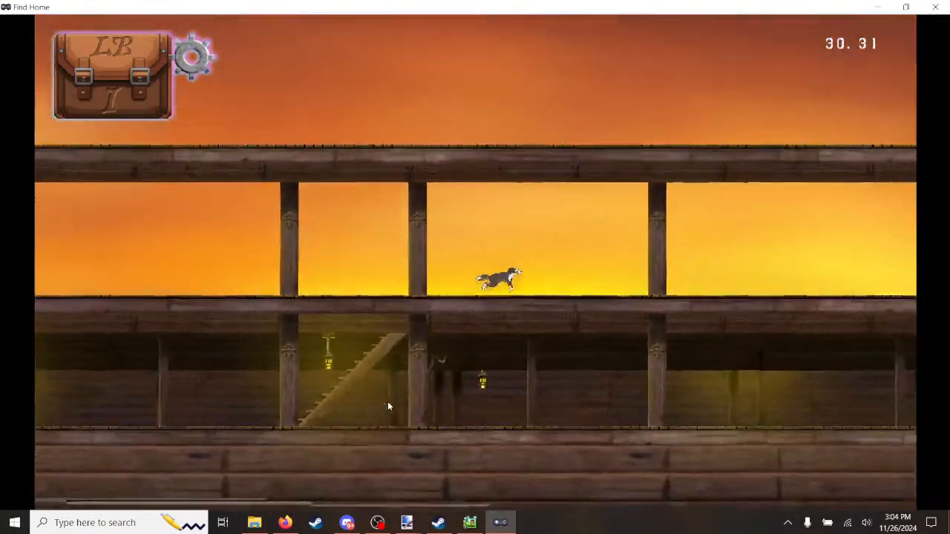
pyautogui.press('Right')
pyautogui.press('space')
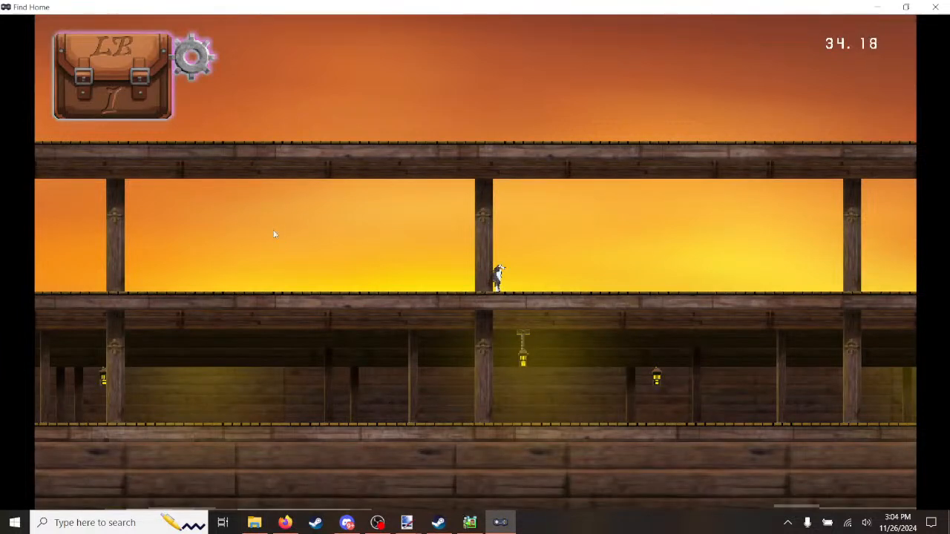
# Step: Run the dog back along the middle deck to the staircase and drop down to the lowest deck
pyautogui.press('Left')
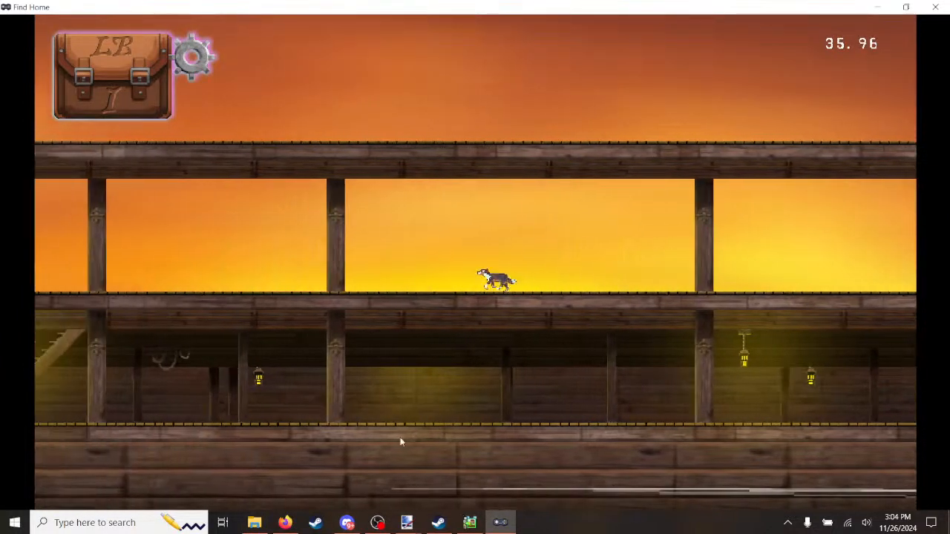
pyautogui.press('Left')
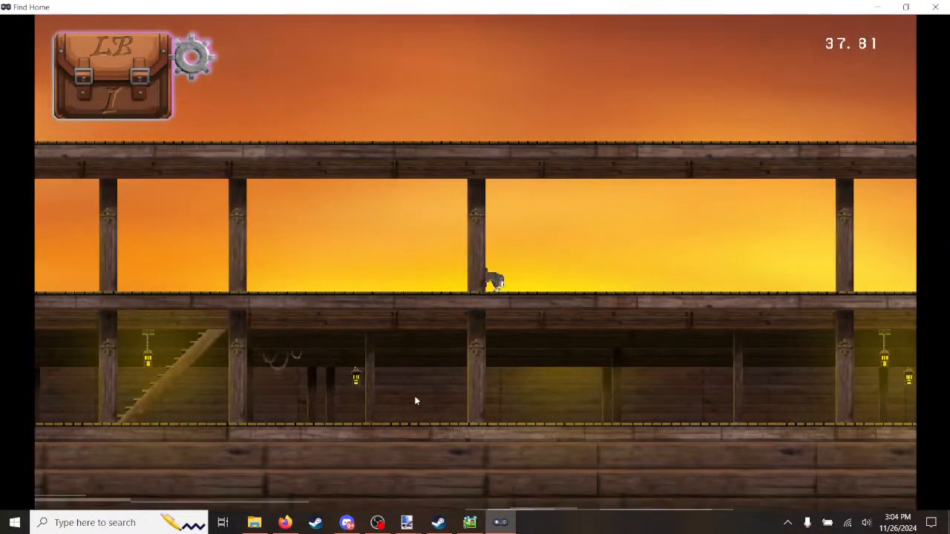
pyautogui.press('Left')
pyautogui.press('Left')
pyautogui.press('Down')
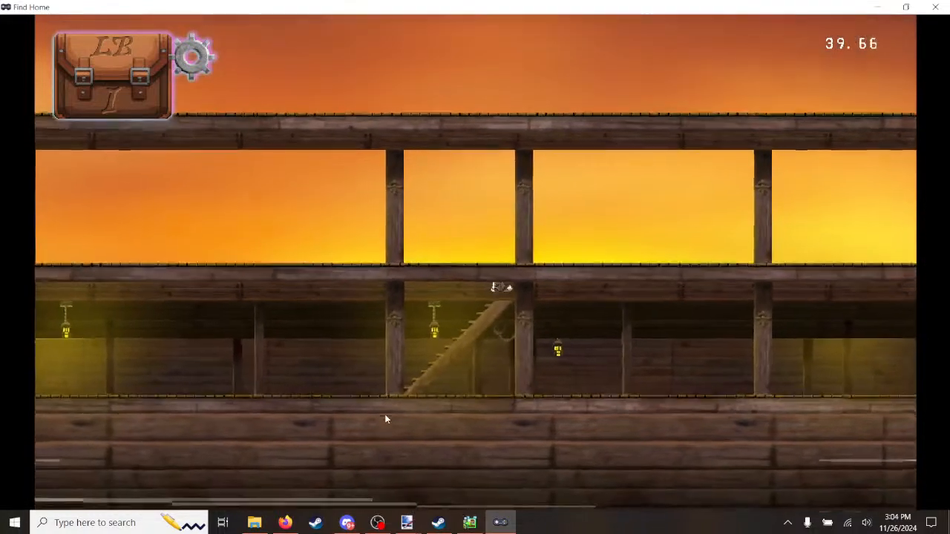
pyautogui.press('Left')
pyautogui.press('Left')
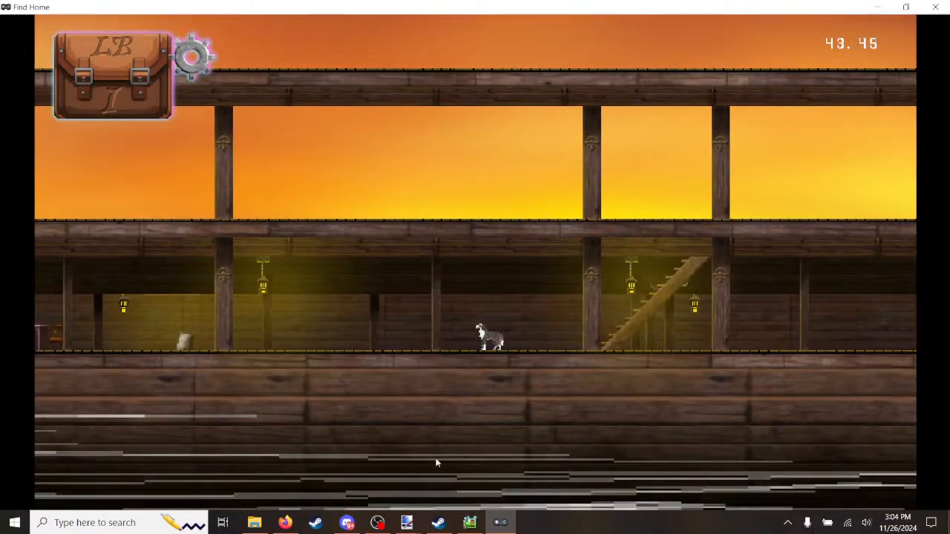
# Step: Run the dog back along the lowest deck to the ship's start, checking the decks above
pyautogui.press('Left')
pyautogui.press('Left')
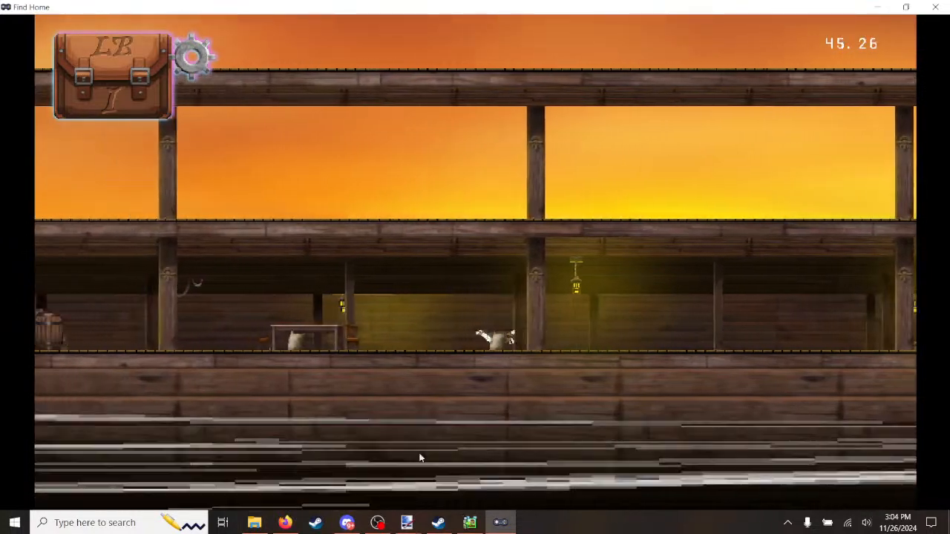
pyautogui.press('Left')
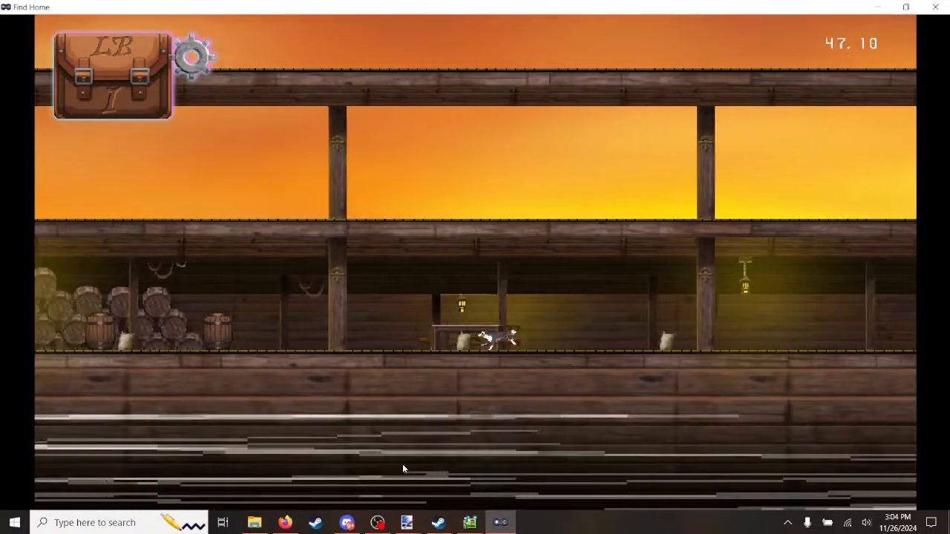
pyautogui.press('Left')
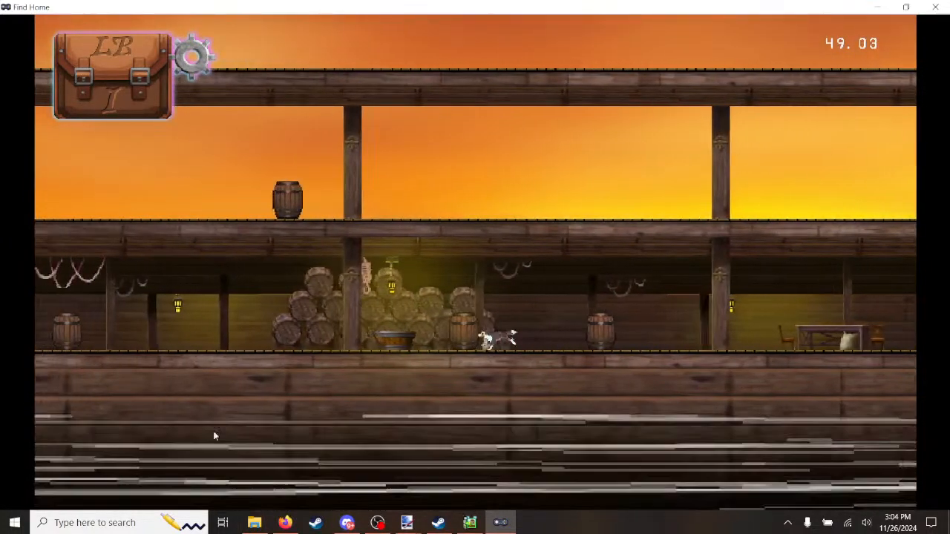
pyautogui.press('Left')
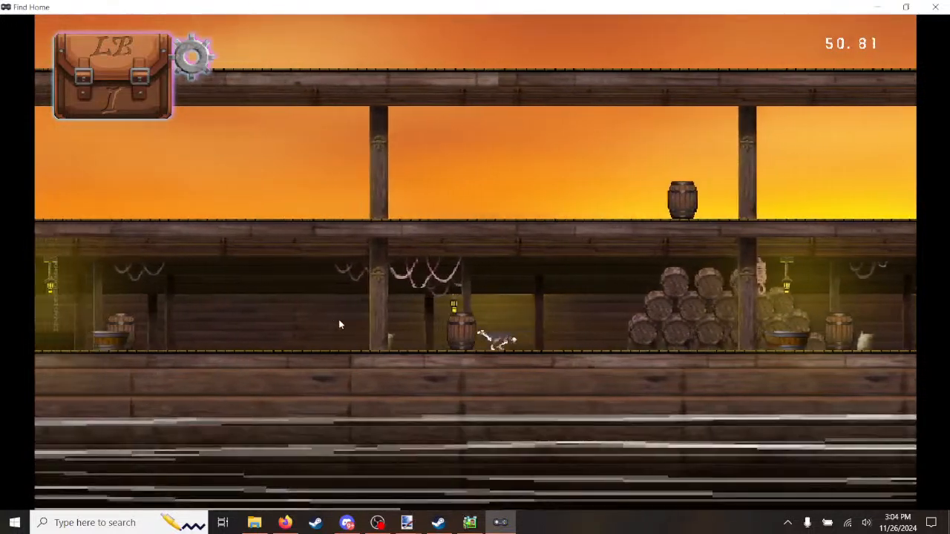
pyautogui.press('Left')
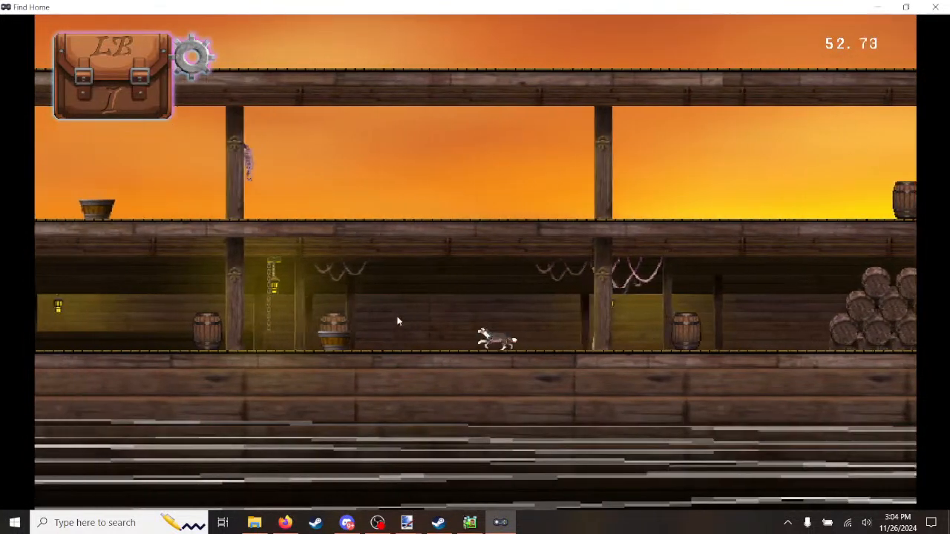
pyautogui.press('Left')
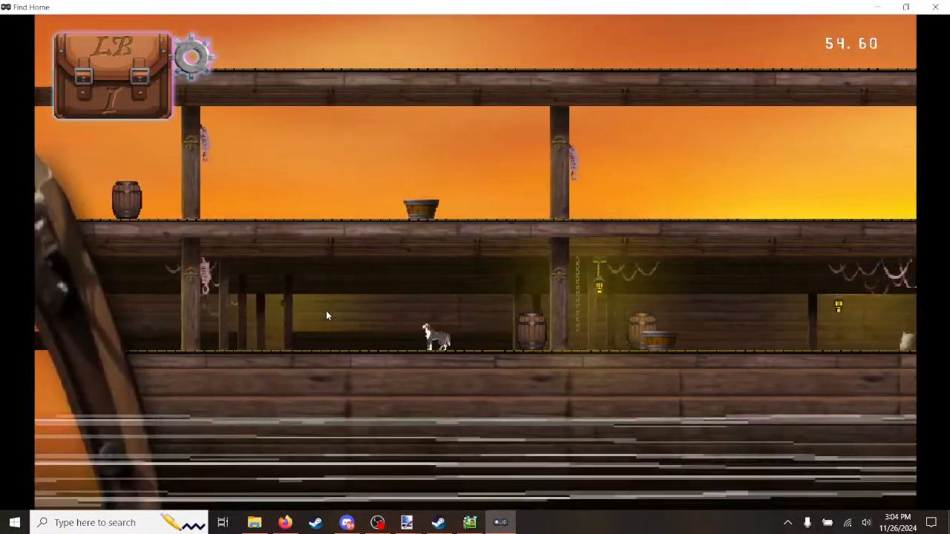
# Step: Run the dog forward from the ship's start along the lowest deck, past the stacked barrels to the table
pyautogui.press('Right')
pyautogui.press('Right')
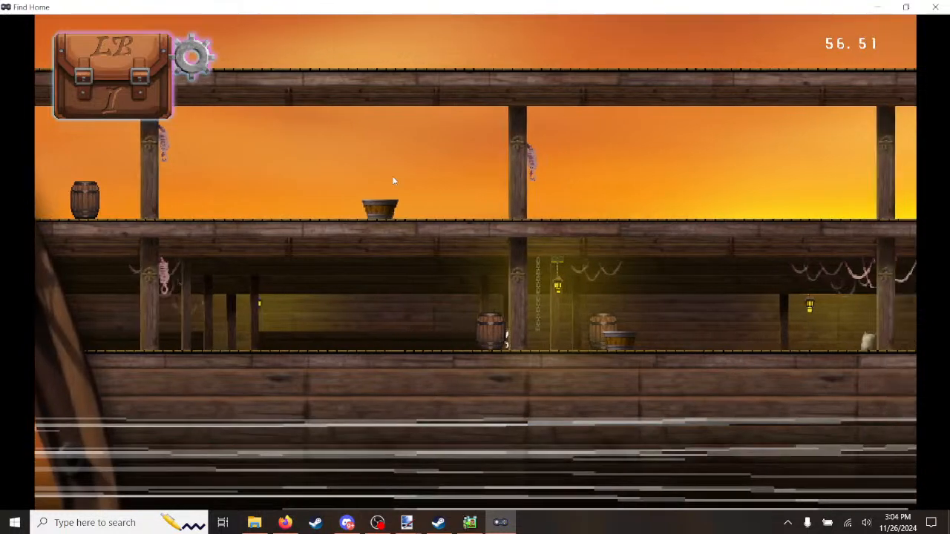
pyautogui.press('Right')
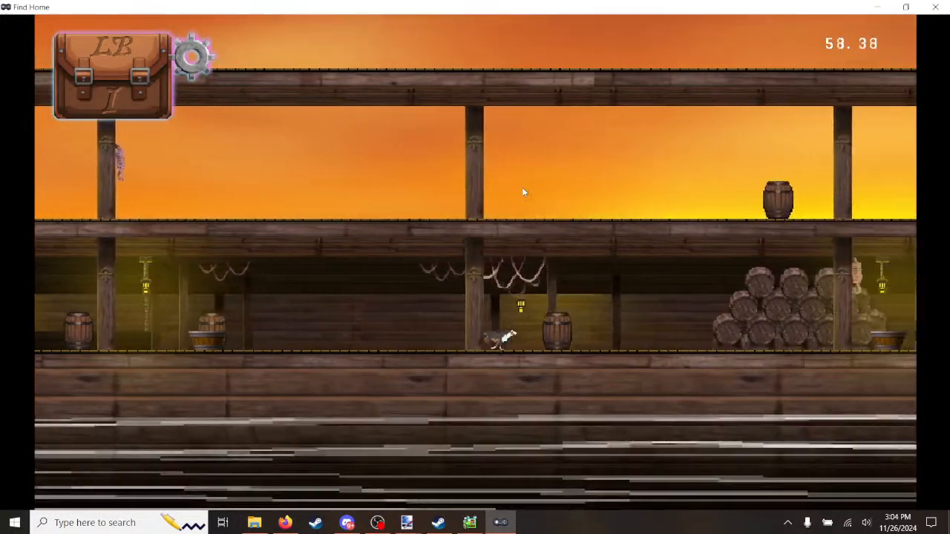
pyautogui.press('Right')
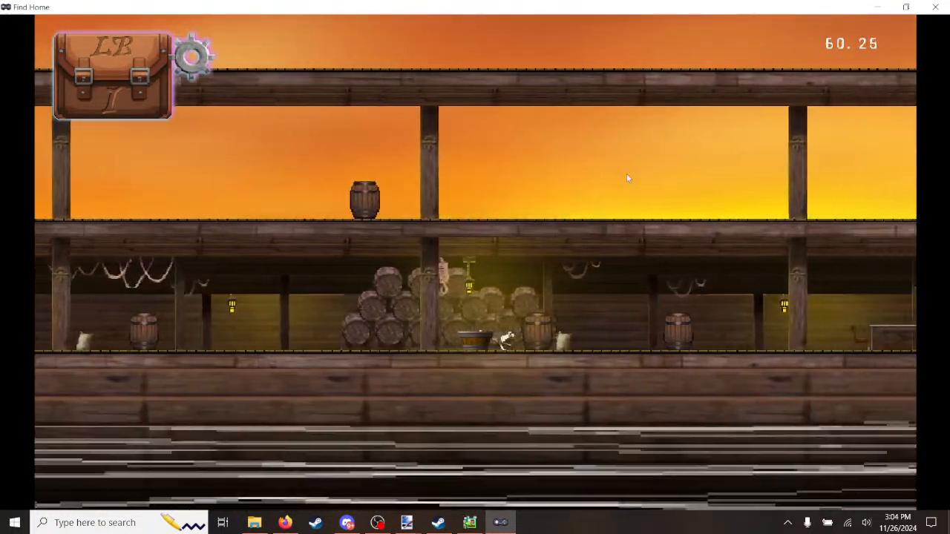
pyautogui.press('Right')
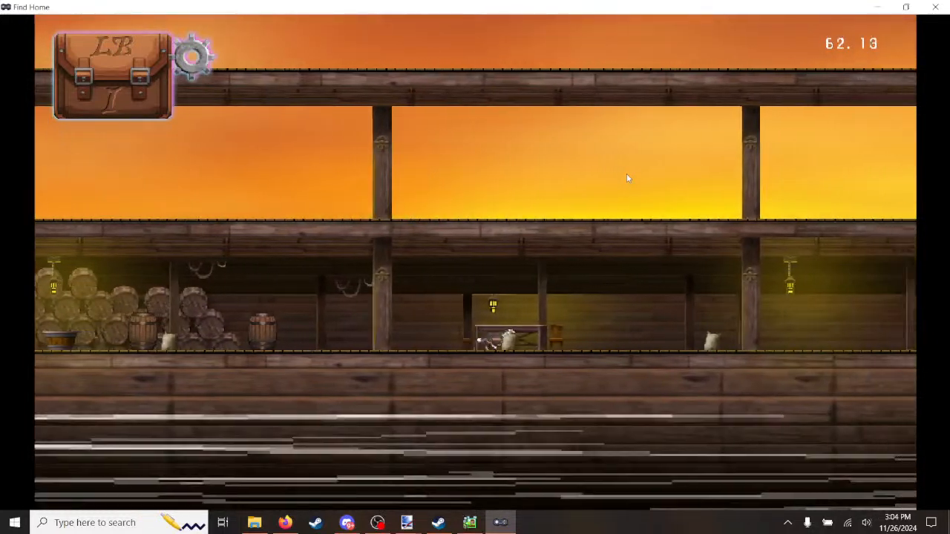
pyautogui.press('Right')
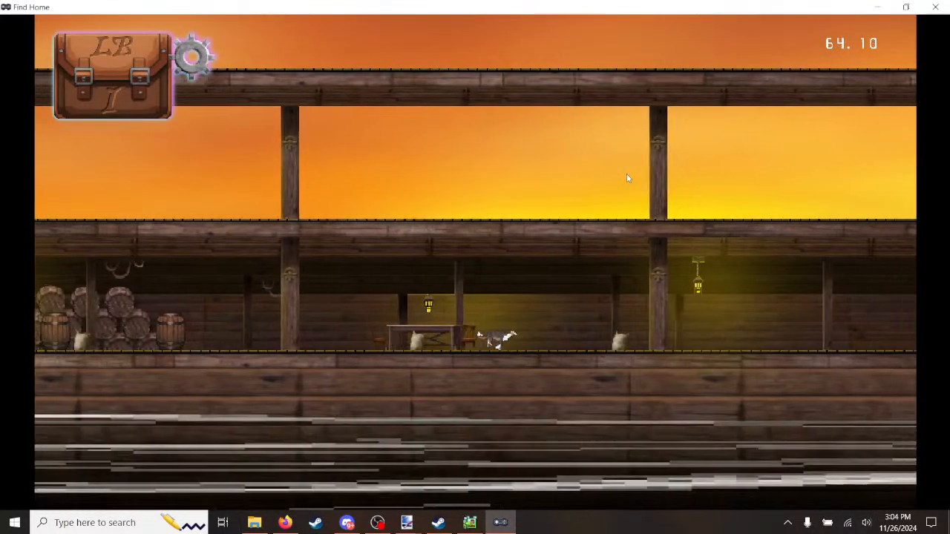
# Step: Pace the dog back and forth beside the table on the lowest deck to inspect the decks overhead
pyautogui.press('Left')
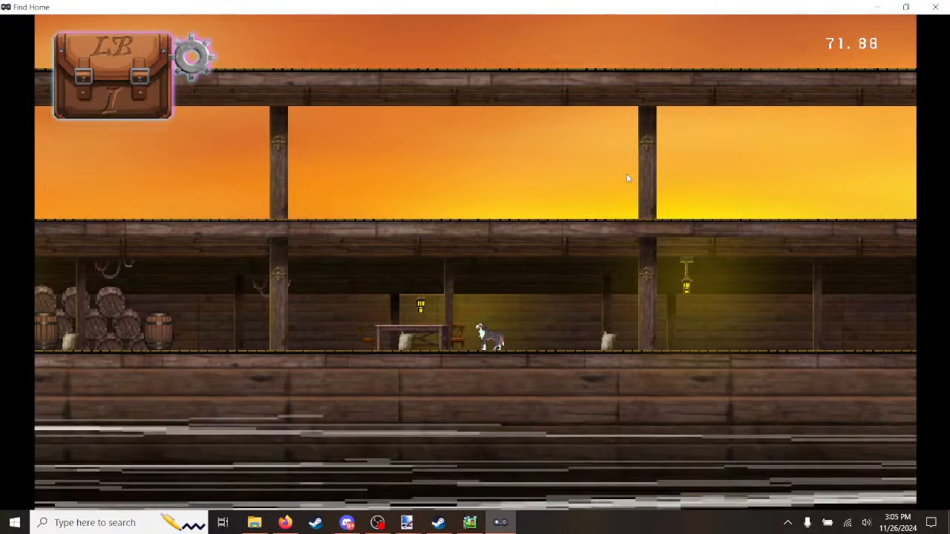
pyautogui.press('Right')
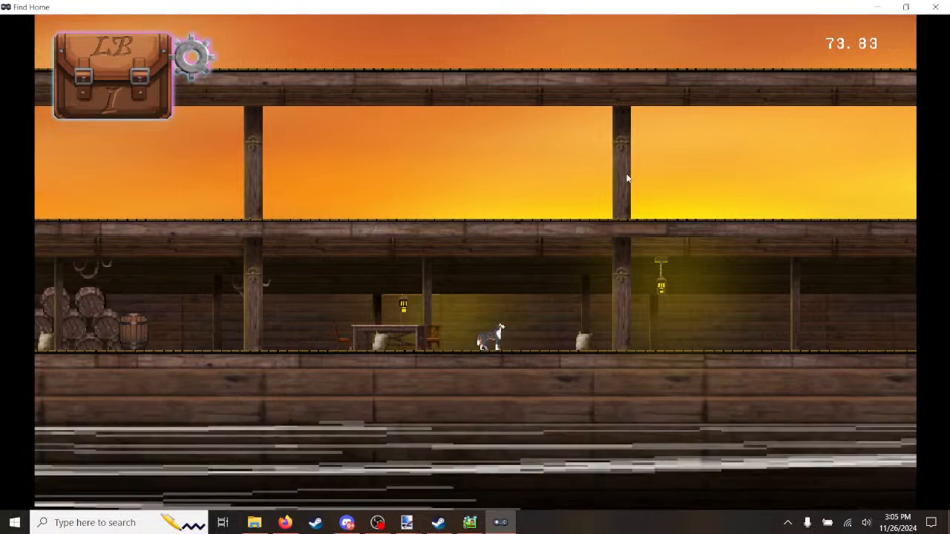
pyautogui.press('space')
pyautogui.press('Right')
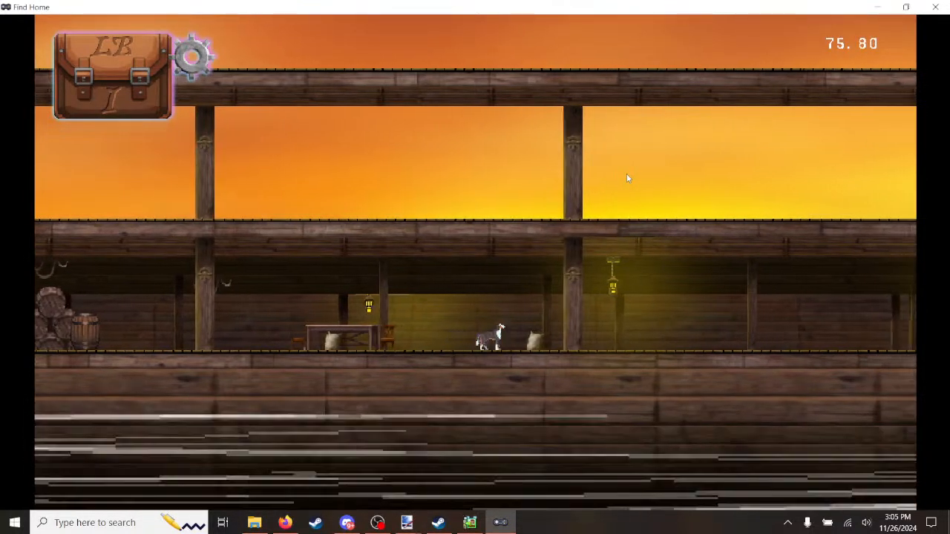
pyautogui.press('Left')
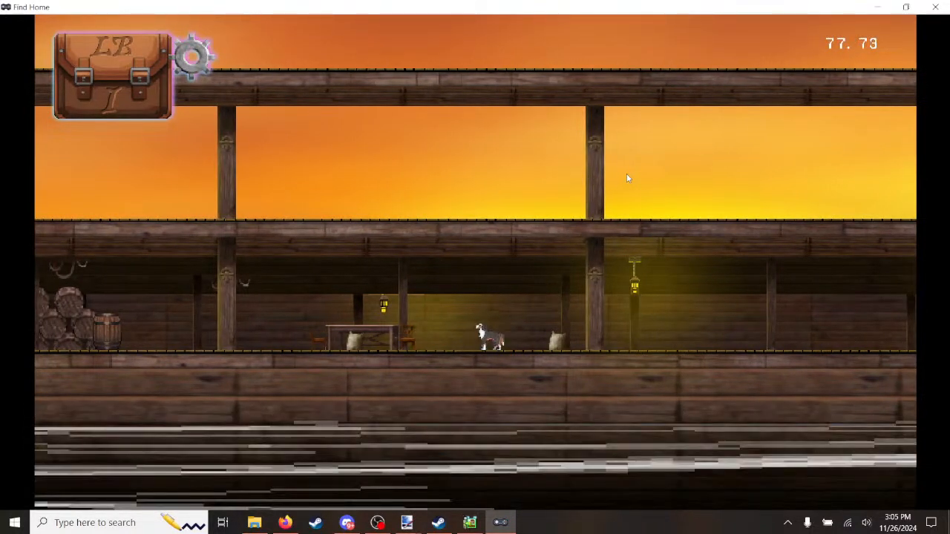
# Step: Run the dog on to the staircase and jump up to the middle deck
pyautogui.press('Right')
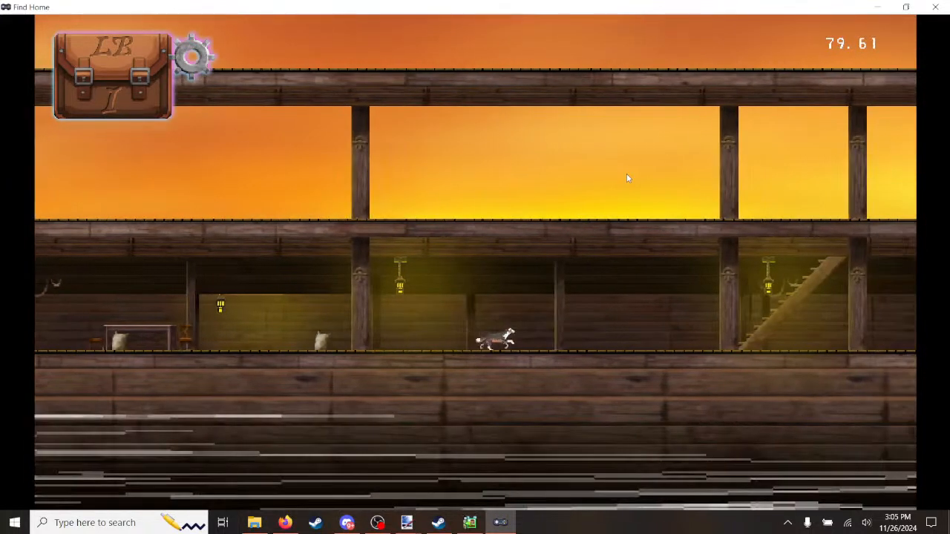
pyautogui.press('Right')
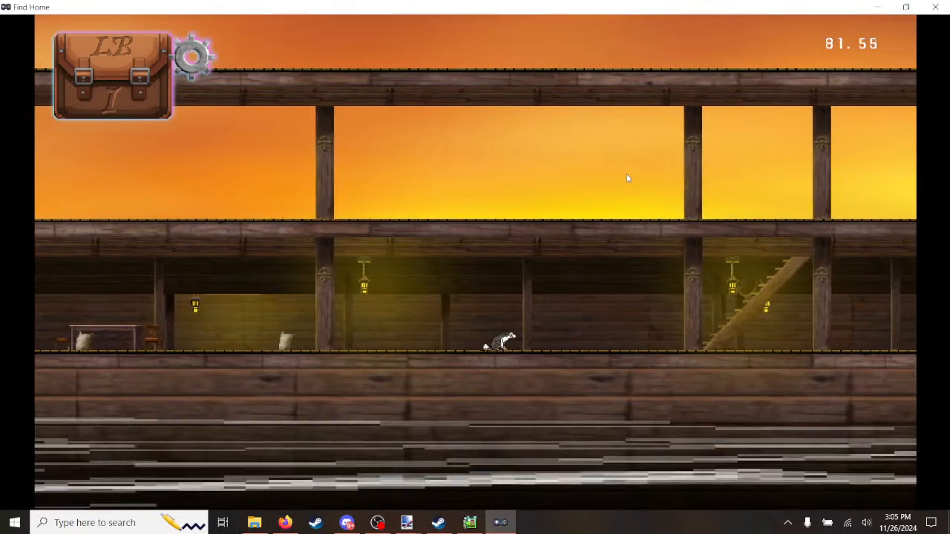
pyautogui.press('Right')
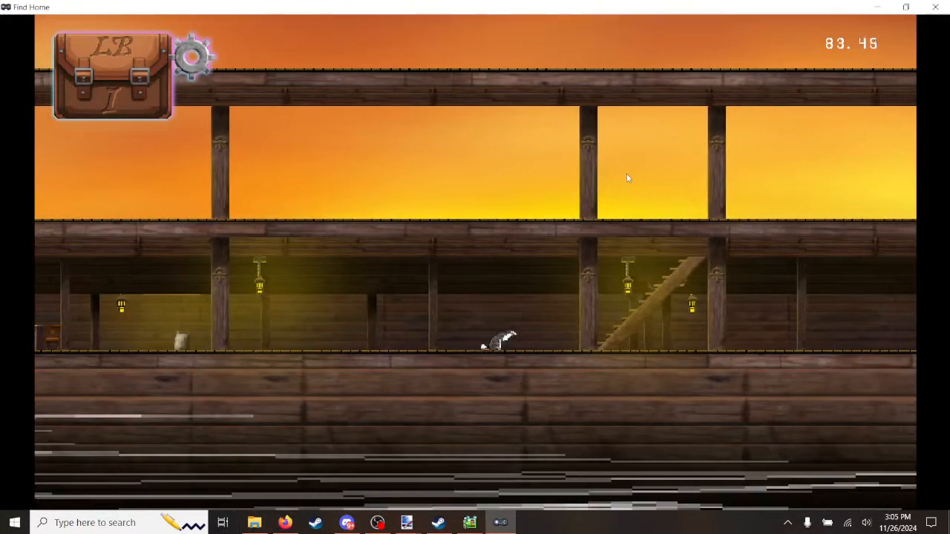
pyautogui.press('Right')
pyautogui.press('space')
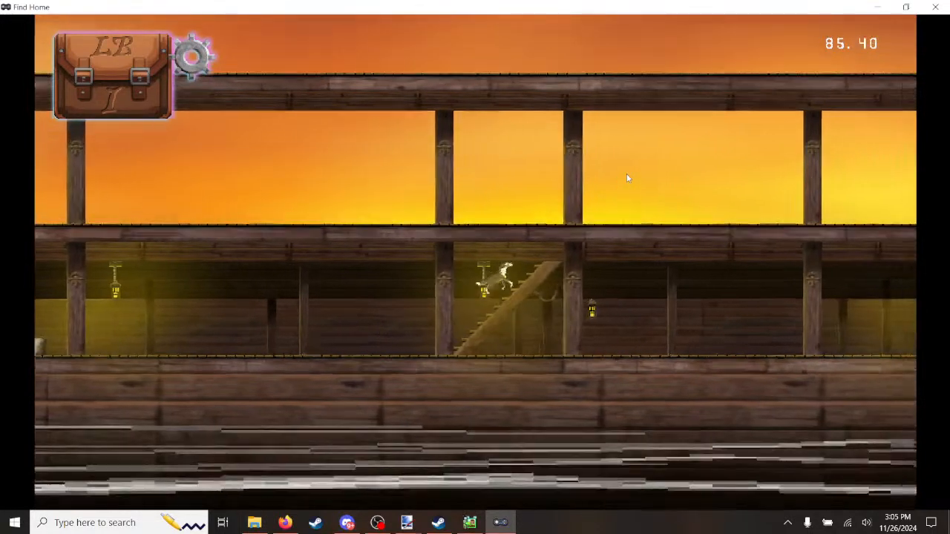
pyautogui.press('Right')
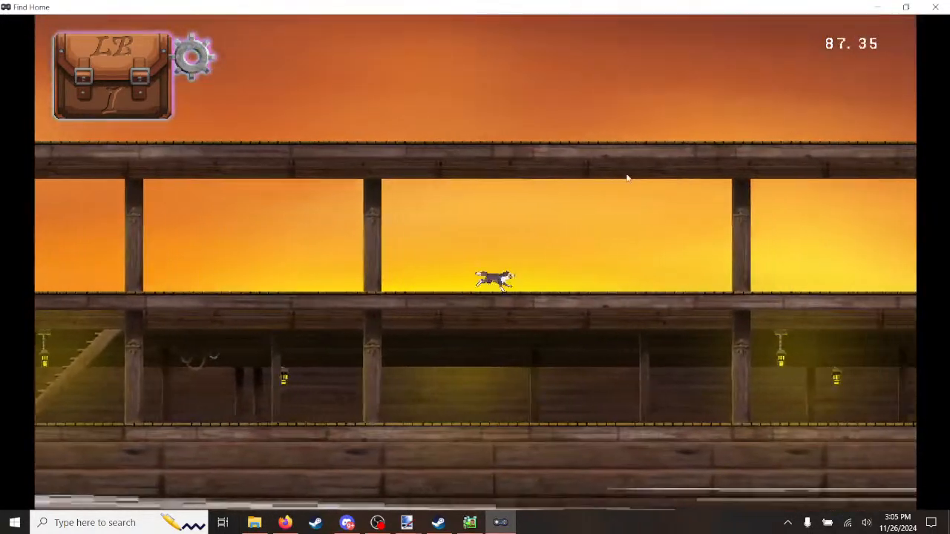
# Step: Run the dog along the middle deck to the ship's far end, checking the third deck and its support posts
pyautogui.press('Left')
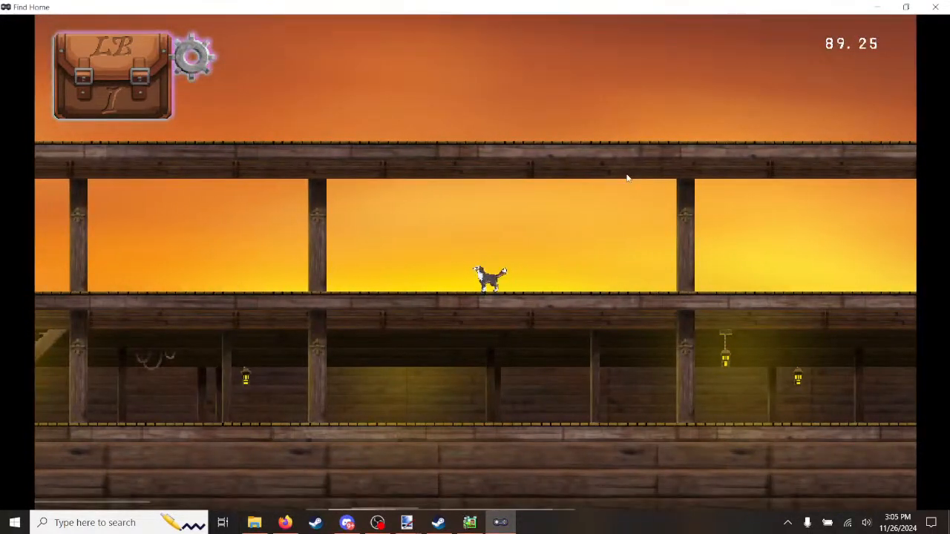
pyautogui.press('Right')
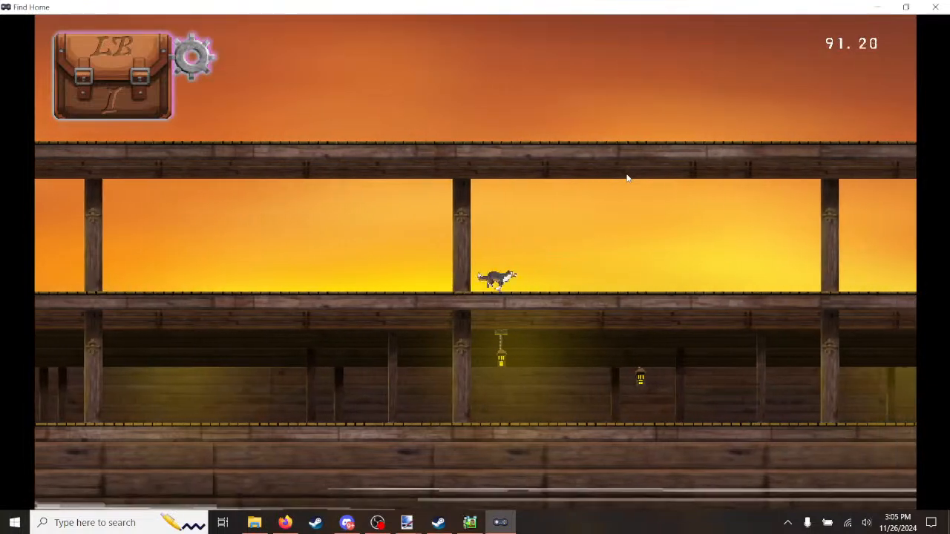
pyautogui.press('Right')
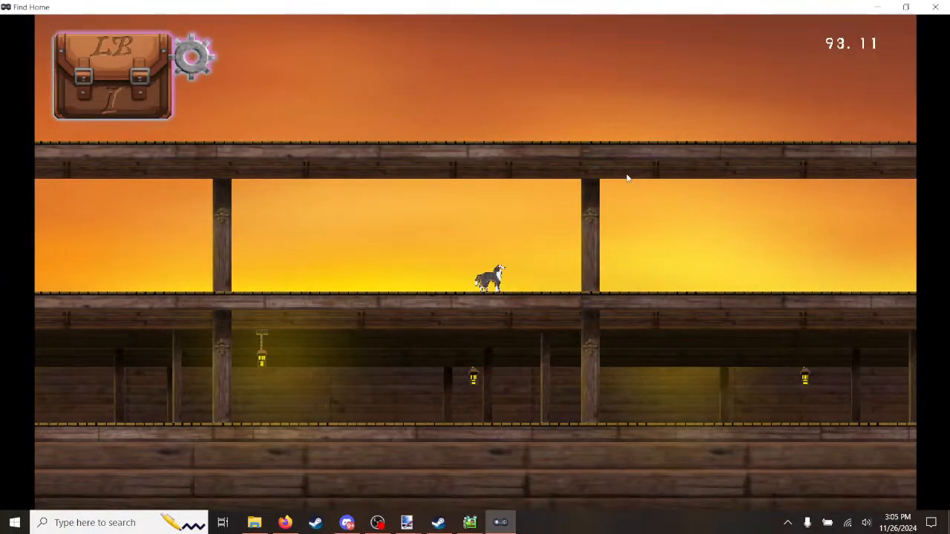
pyautogui.press('Right')
pyautogui.press('space')
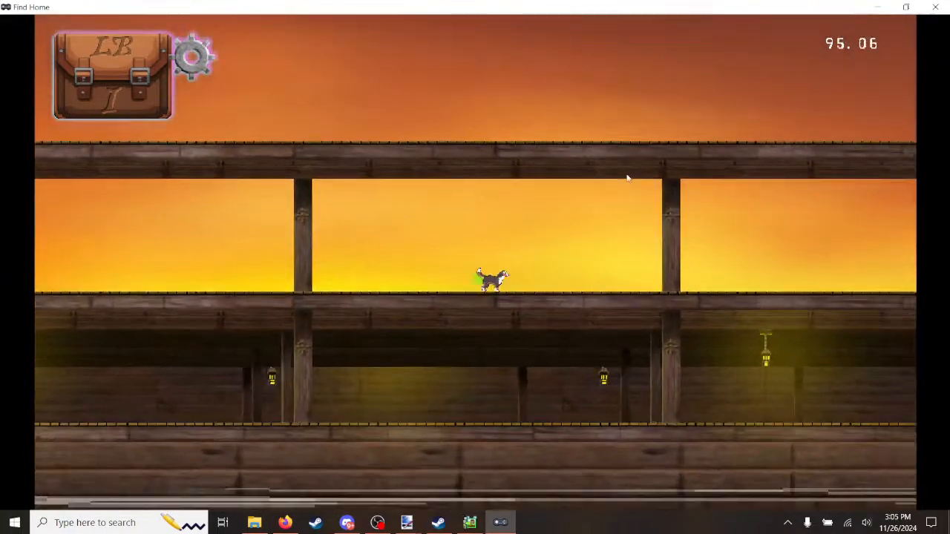
pyautogui.press('Right')
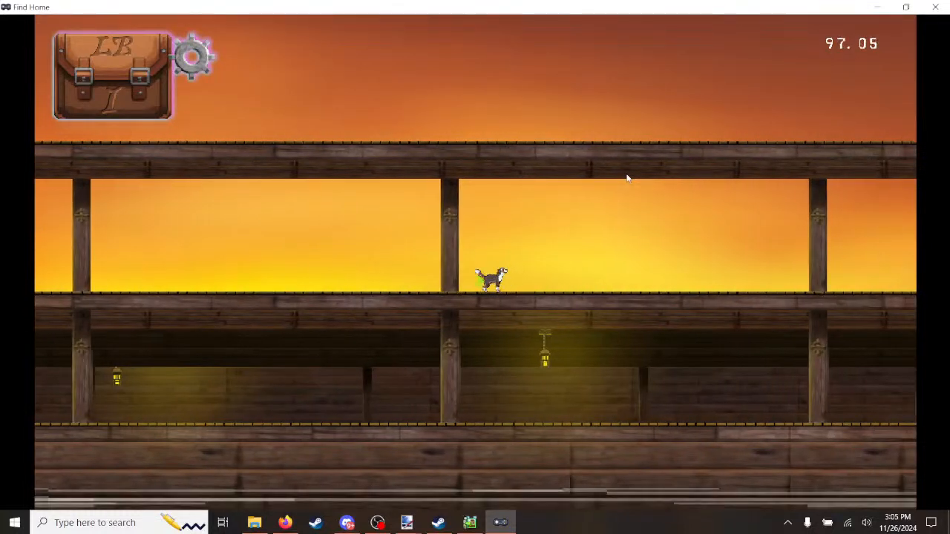
pyautogui.press('Right')
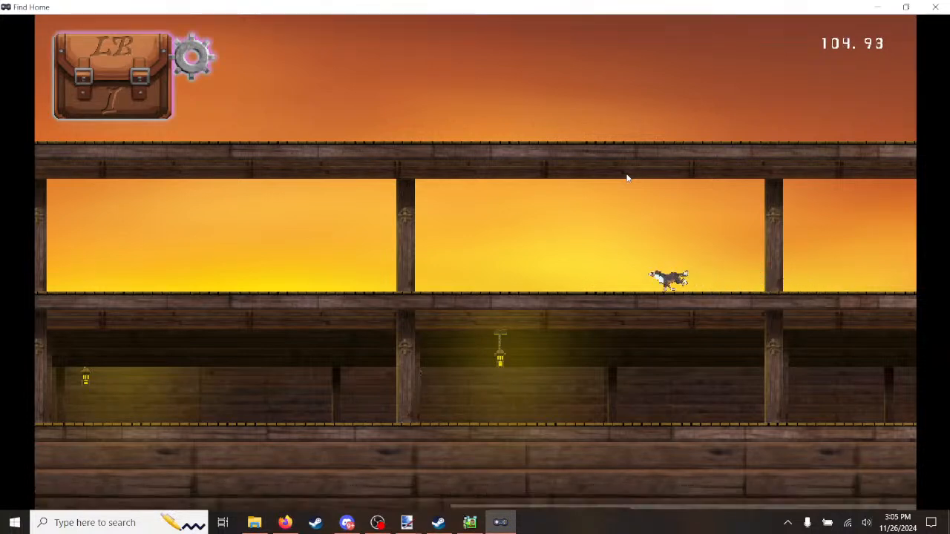
# Step: Bring the dog back to the ship's start, dropping from the middle deck to the lowest deck at the staircase
pyautogui.press('Left')
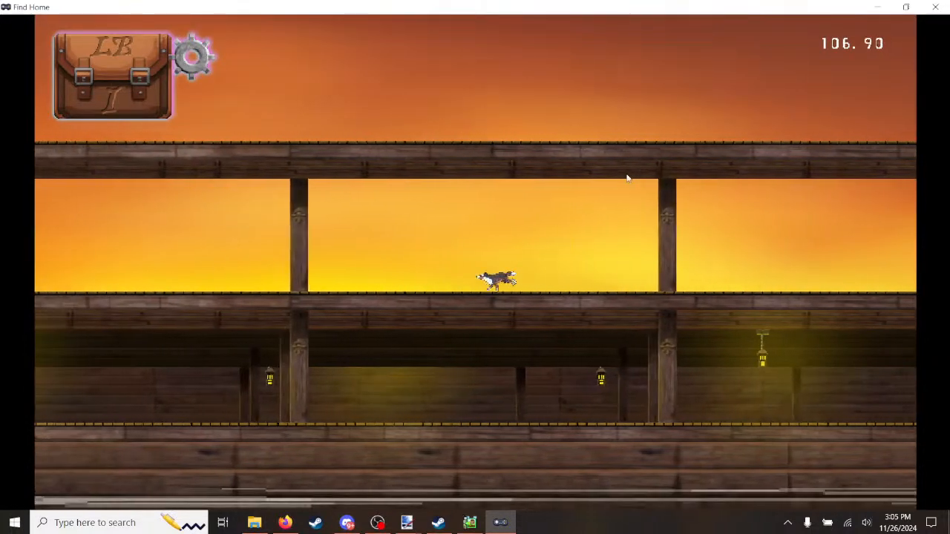
pyautogui.press('space')
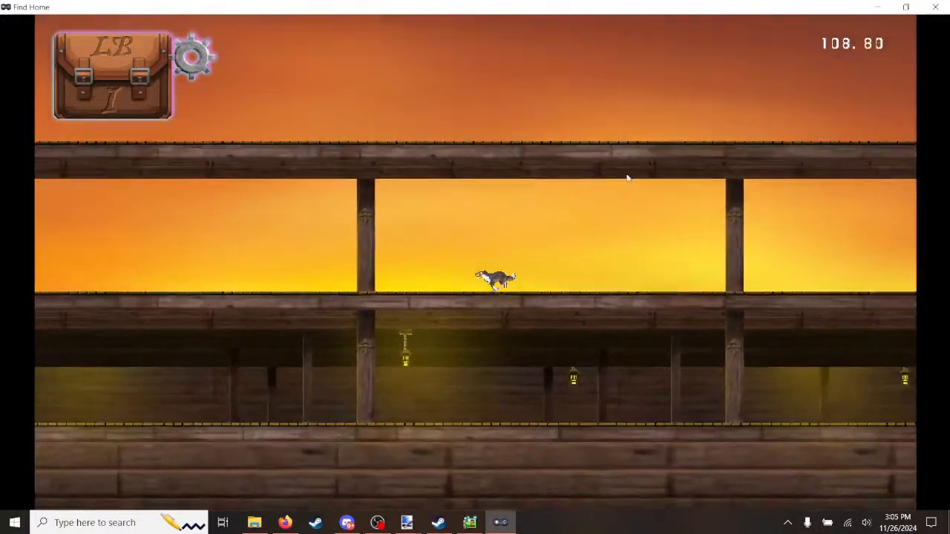
pyautogui.press('space')
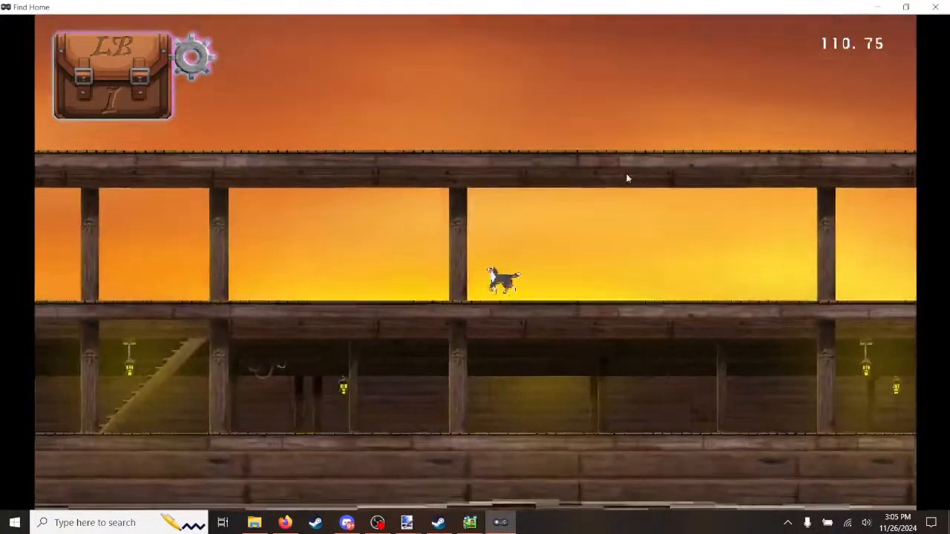
pyautogui.press('space')
pyautogui.press('Down')
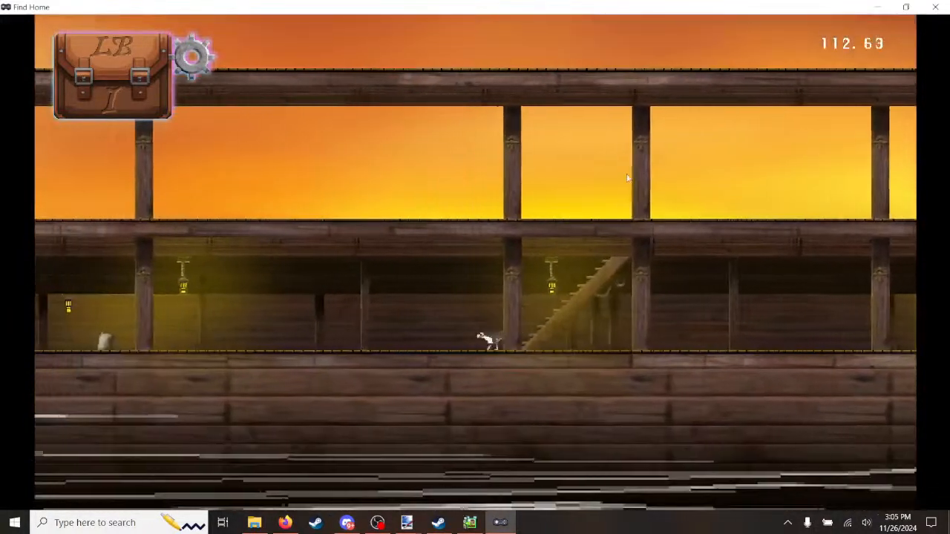
pyautogui.press('Left')
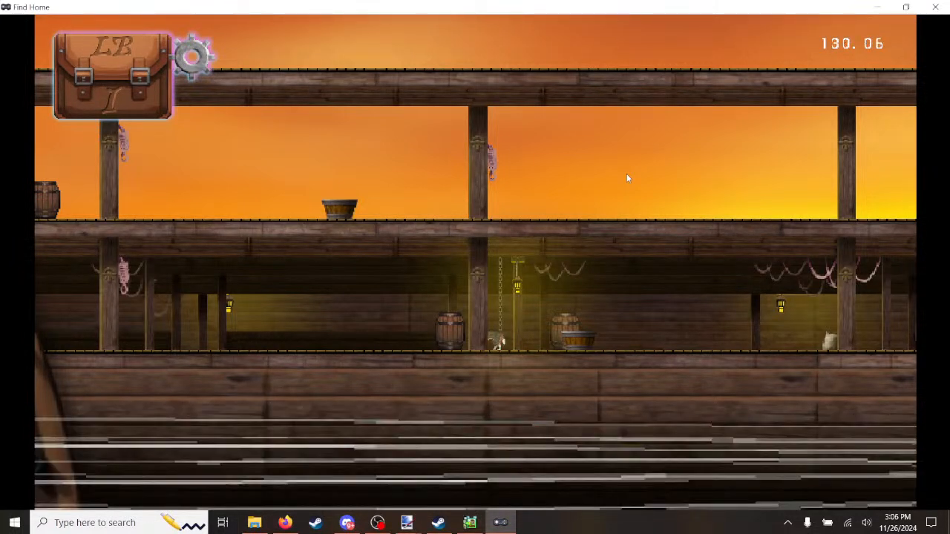
pyautogui.press('a')
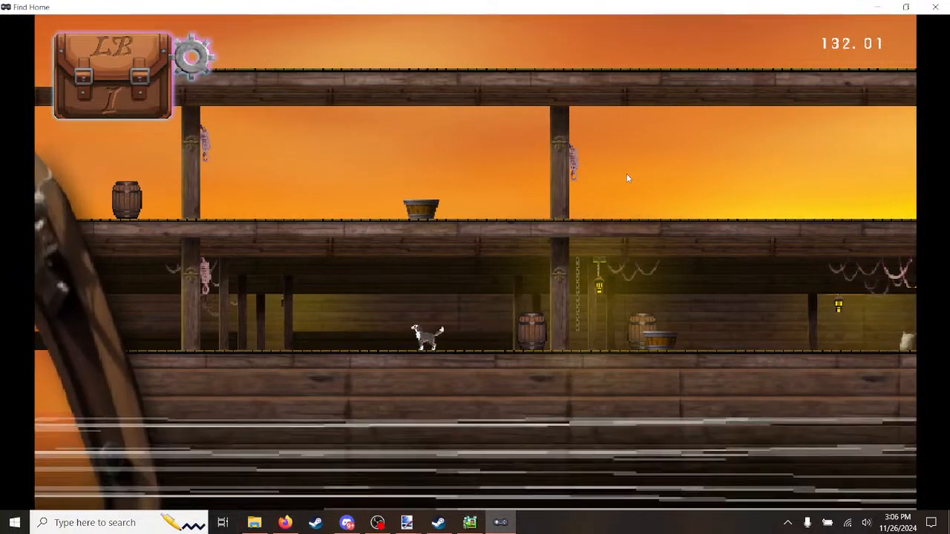
# Step: Run the dog forward along the lowest deck once more, from the ship's start toward the staircase
pyautogui.press('d')
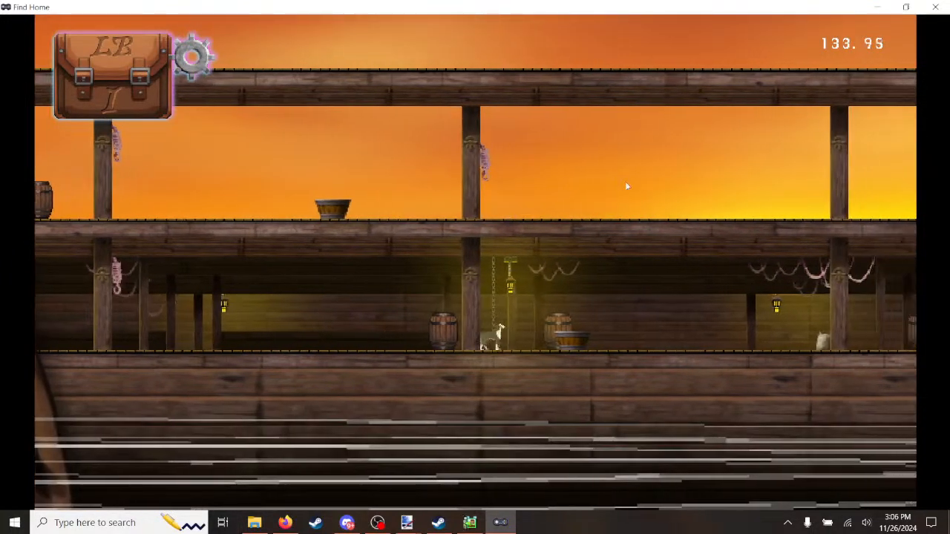
pyautogui.press('d')
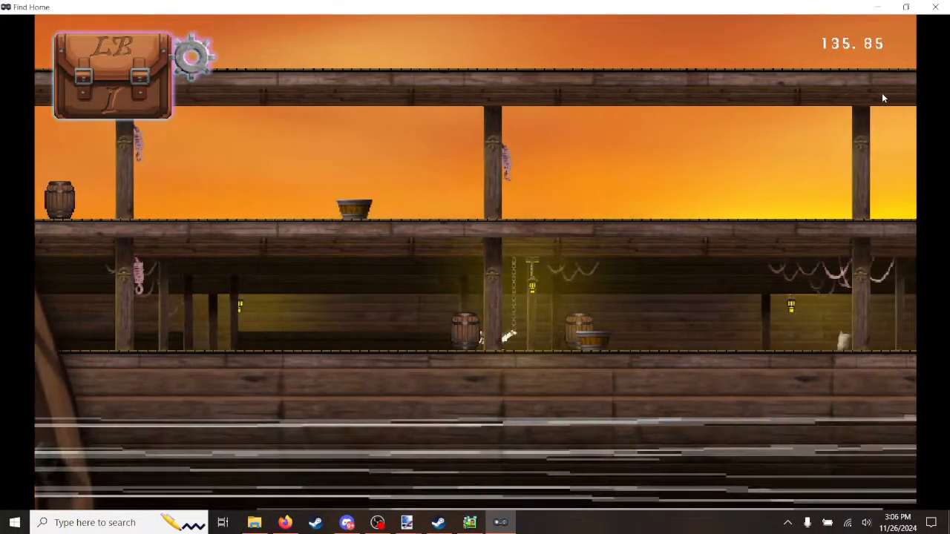
pyautogui.press('d')
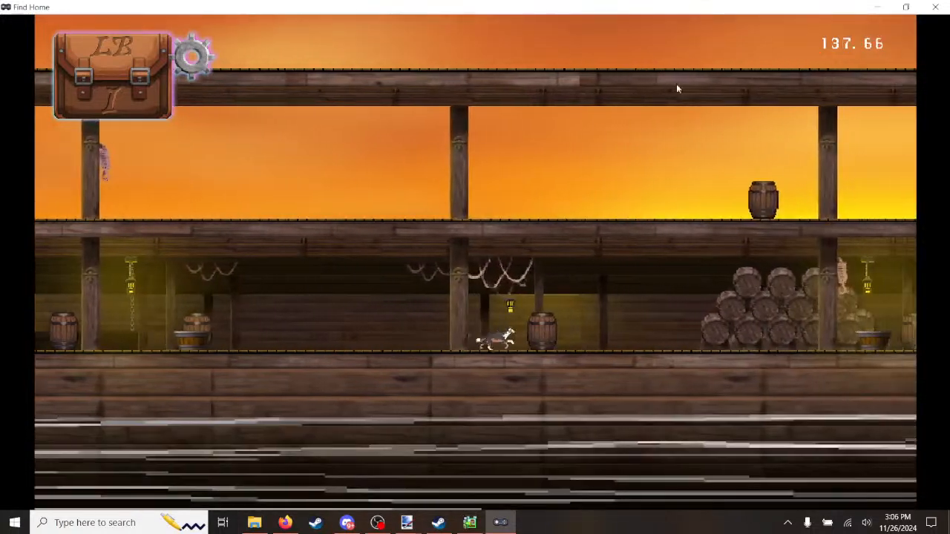
pyautogui.press('d')
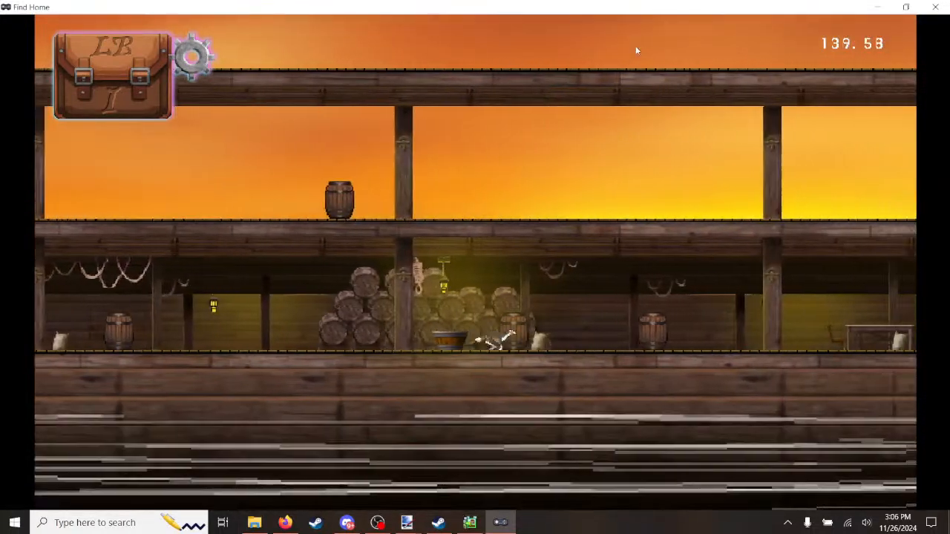
pyautogui.press('d')
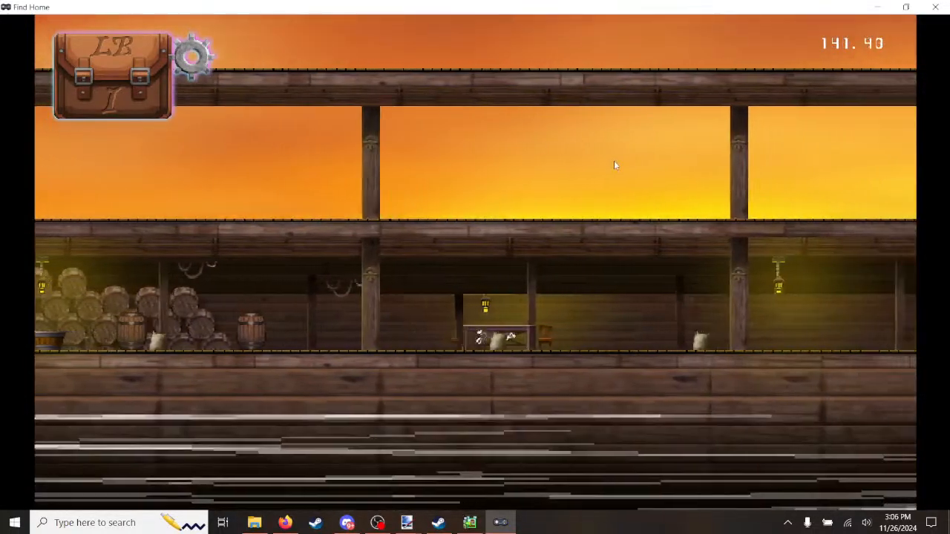
pyautogui.press('d')
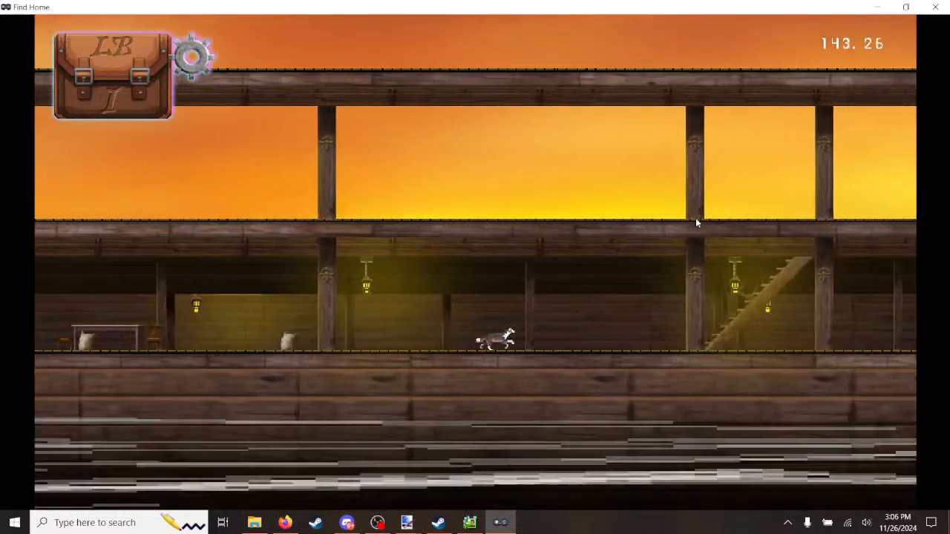
# Step: Jump the dog up to the middle deck at the staircase and close the test play to return to the scene editor
pyautogui.press('space')
pyautogui.press('d')
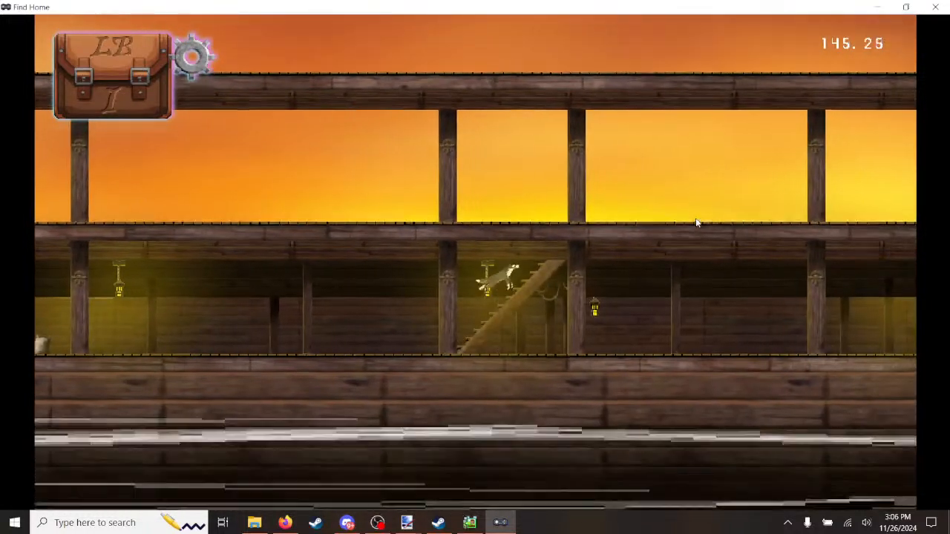
pyautogui.press('space')
pyautogui.press('space')
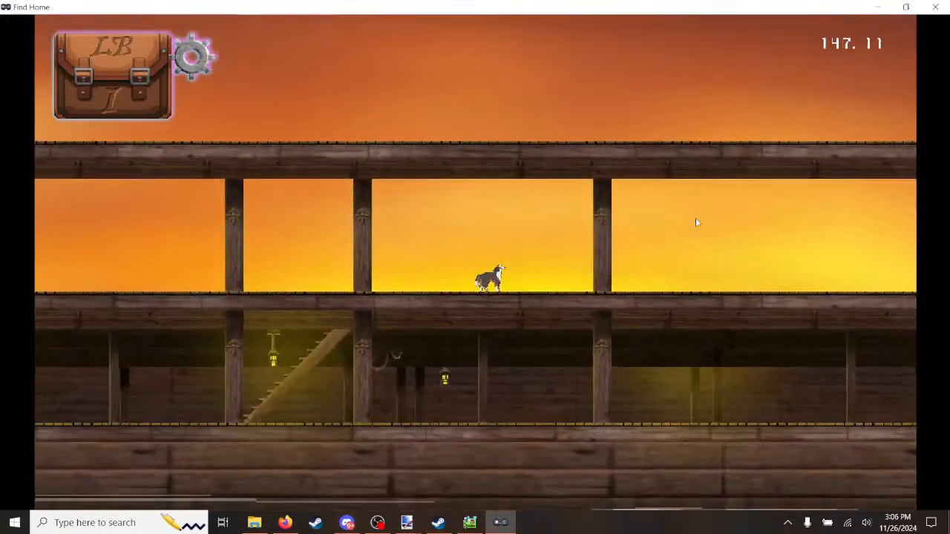
pyautogui.click(933, 7)
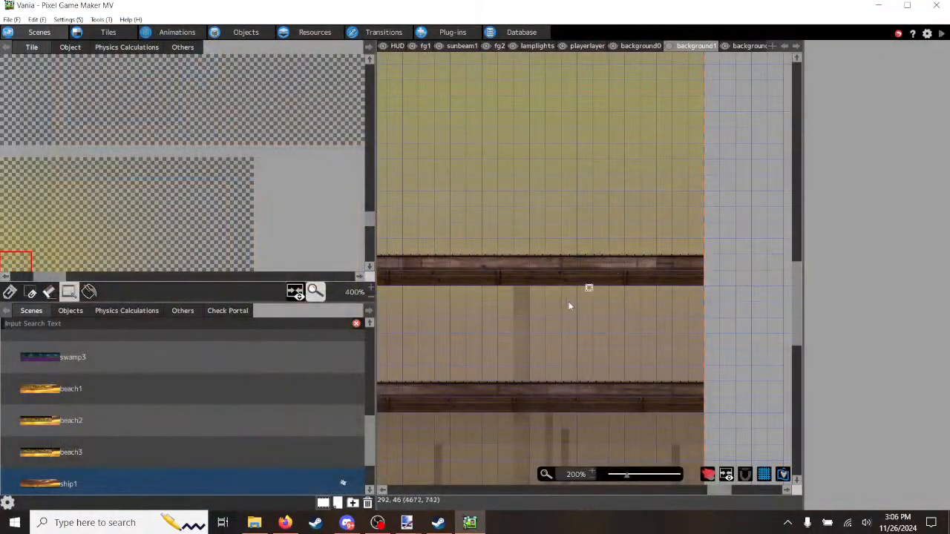
pyautogui.scroll(-3, 539, 289)
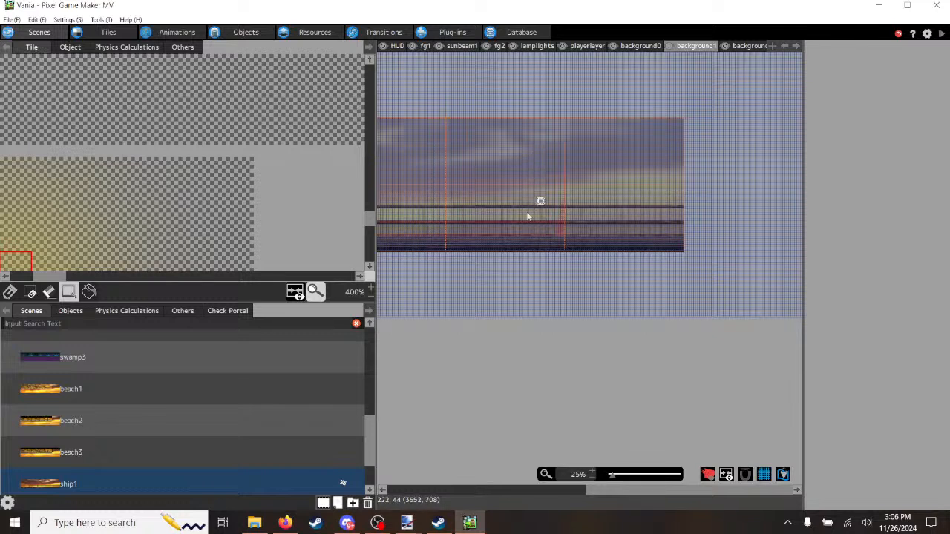
pyautogui.moveTo(669, 492); pyautogui.dragTo(525, 491)
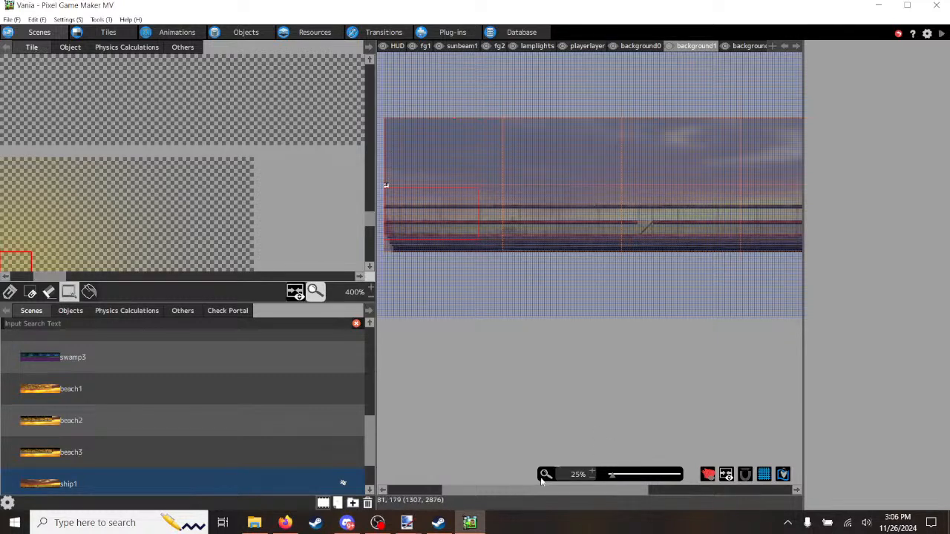
pyautogui.moveTo(532, 489); pyautogui.dragTo(600, 494)
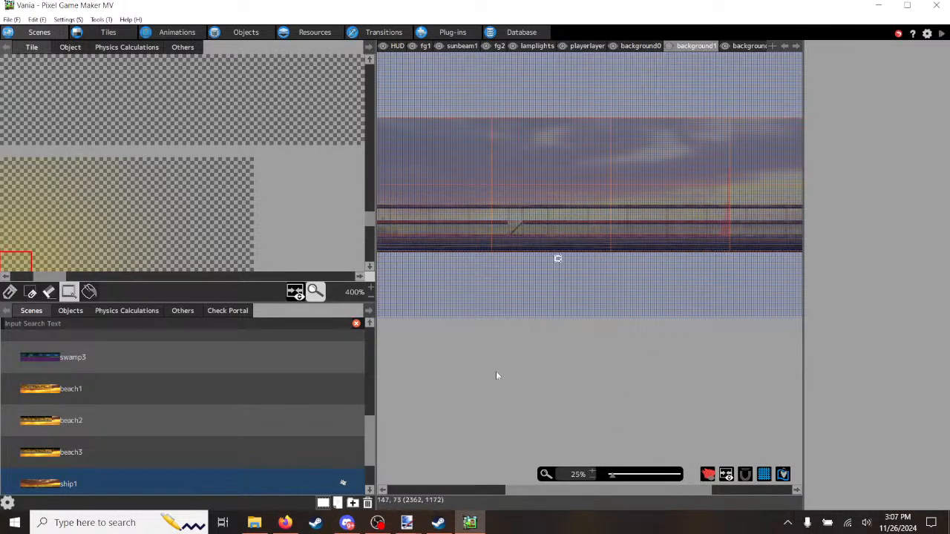
# Step: Switch to File Explorer and open the textures folder at MV > my2Dstuff > My2D > myMVstuff
pyautogui.click(255, 522)
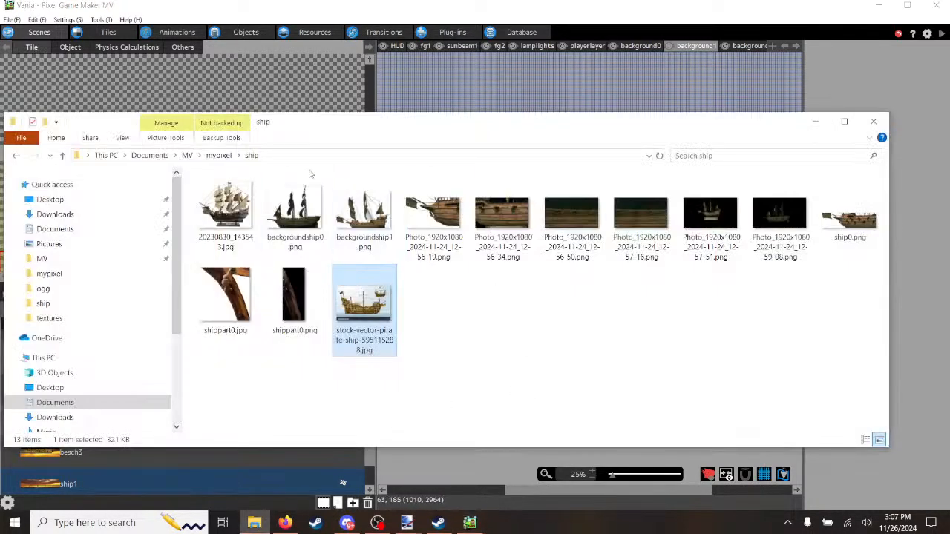
pyautogui.click(219, 156)
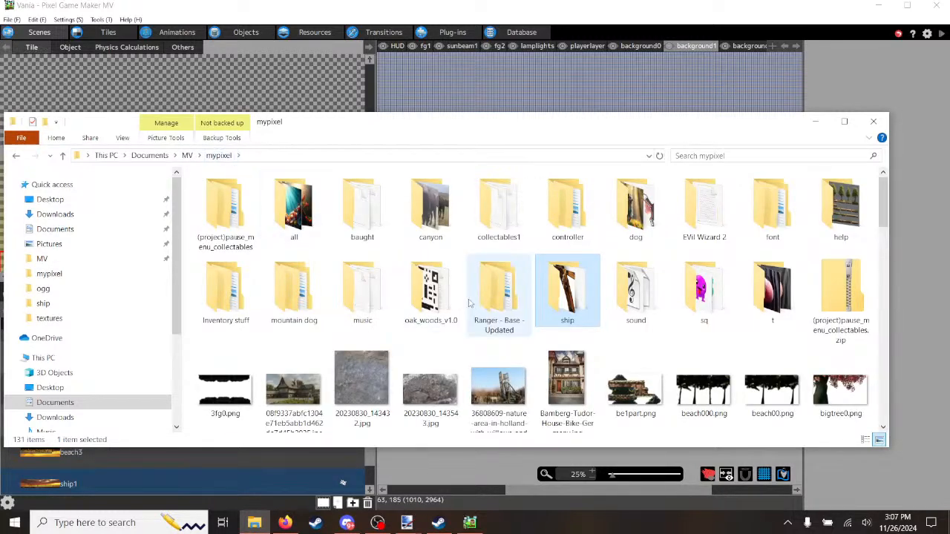
pyautogui.click(187, 156)
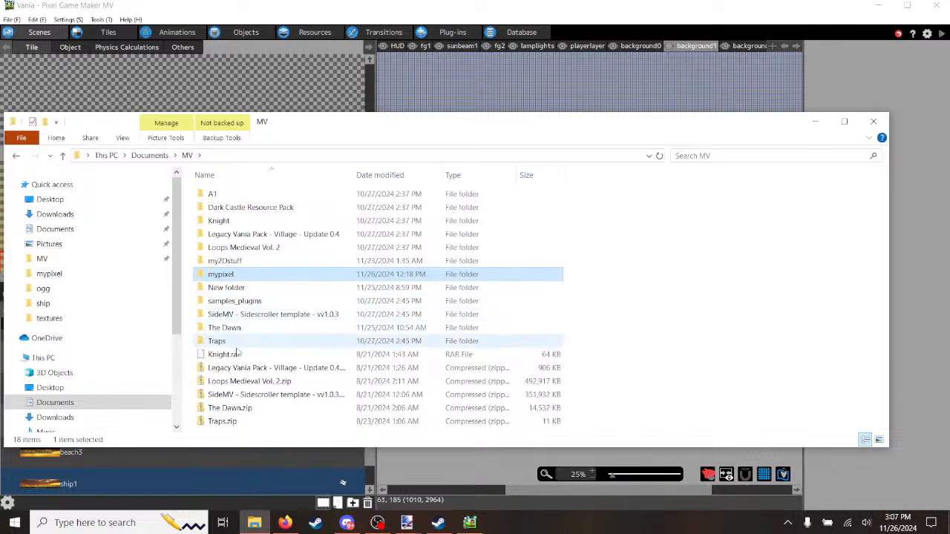
pyautogui.doubleClick(234, 262)
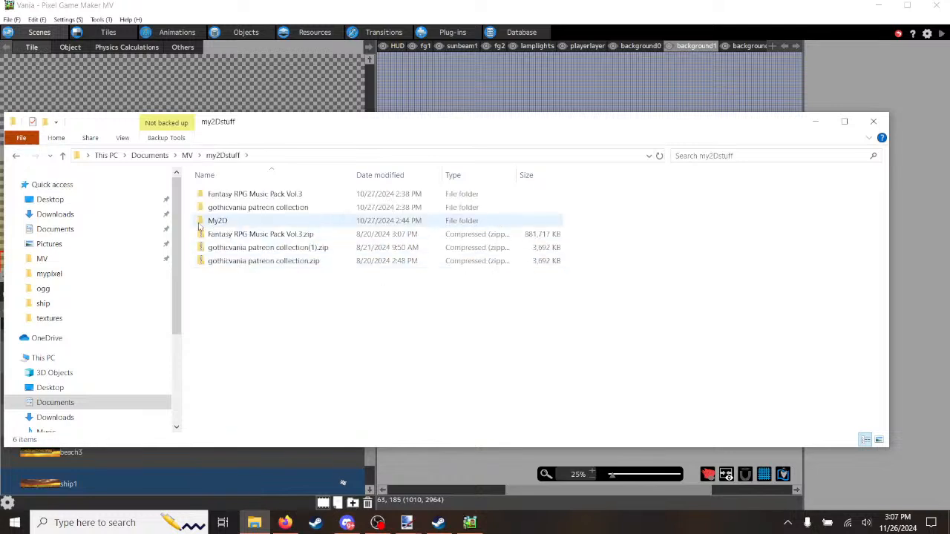
pyautogui.doubleClick(200, 222)
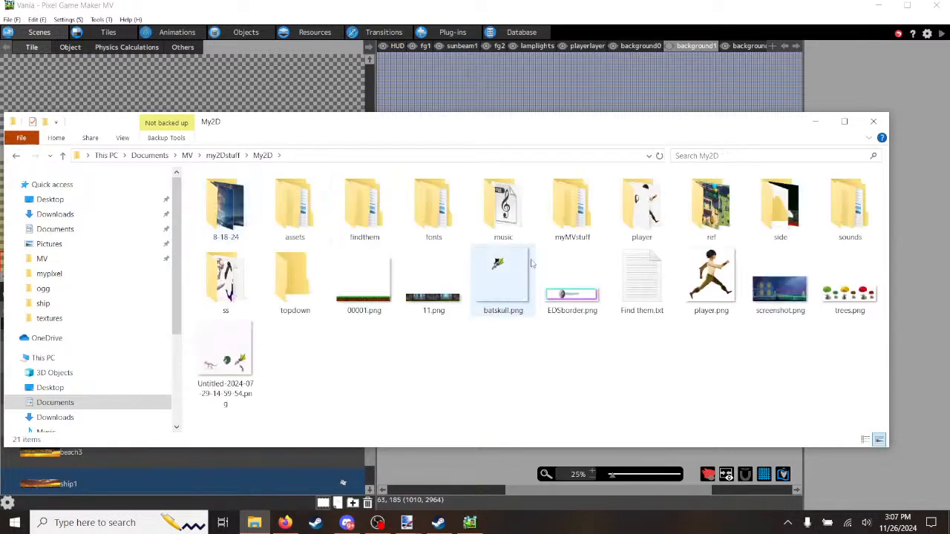
pyautogui.doubleClick(572, 204)
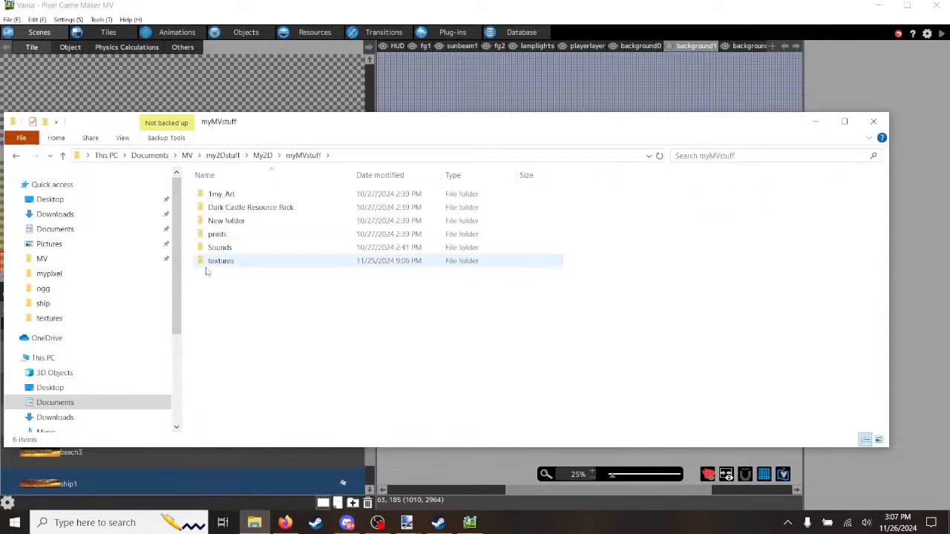
pyautogui.doubleClick(207, 270)
# Step: Browse the texture sheets, open 154.png in paint.net and examine its door, furniture and decoration graphics up close
pyautogui.scroll(-1, 519, 312)
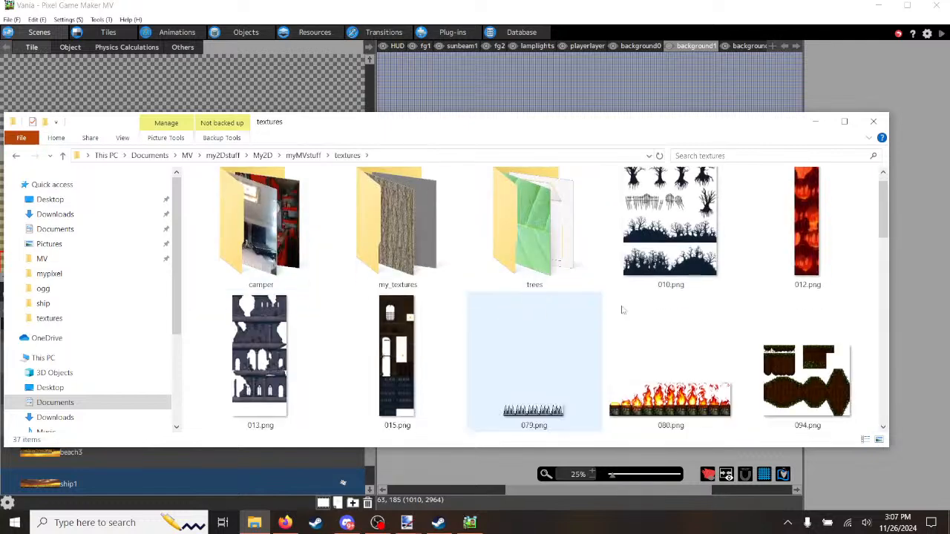
pyautogui.moveTo(885, 217); pyautogui.dragTo(886, 327)
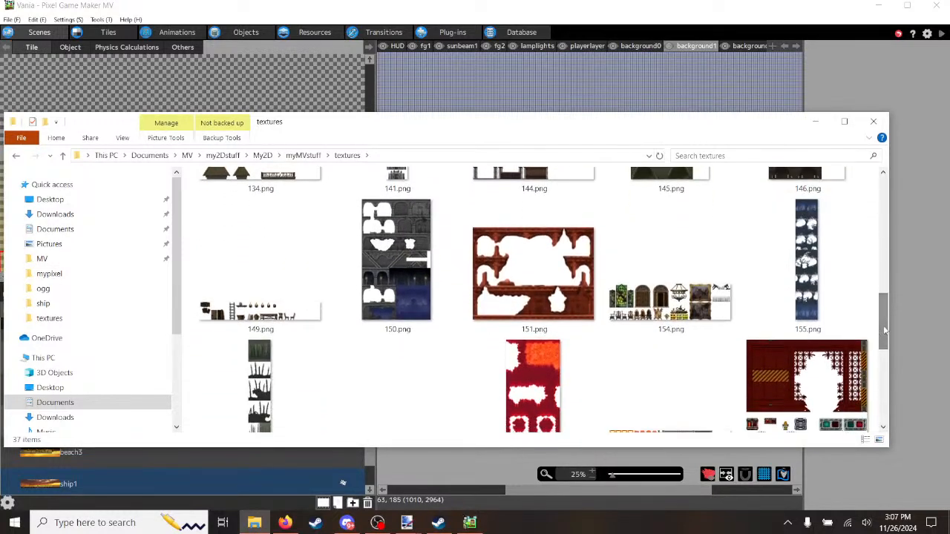
pyautogui.click(670, 267)
pyautogui.doubleClick(670, 311)
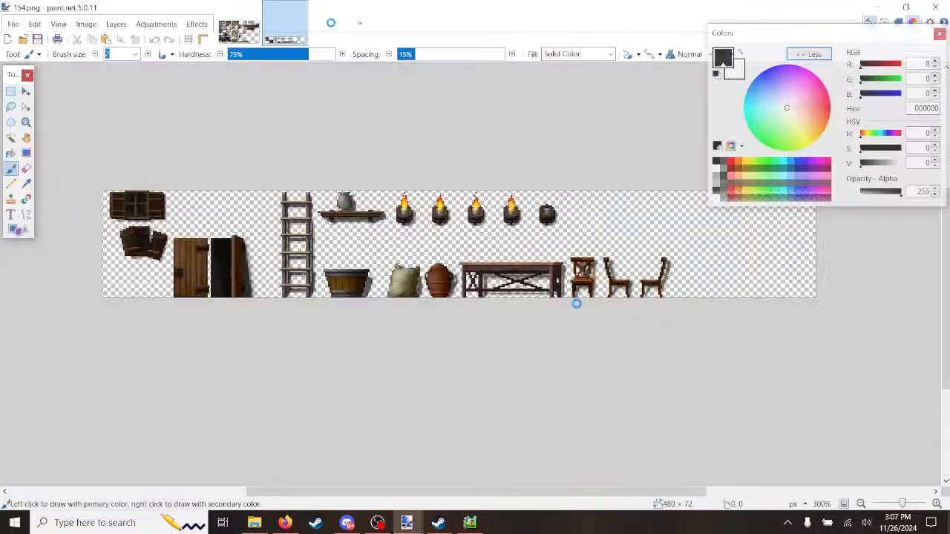
pyautogui.keyDown('ctrl'); pyautogui.scroll(5, 448, 284); pyautogui.keyUp('ctrl')
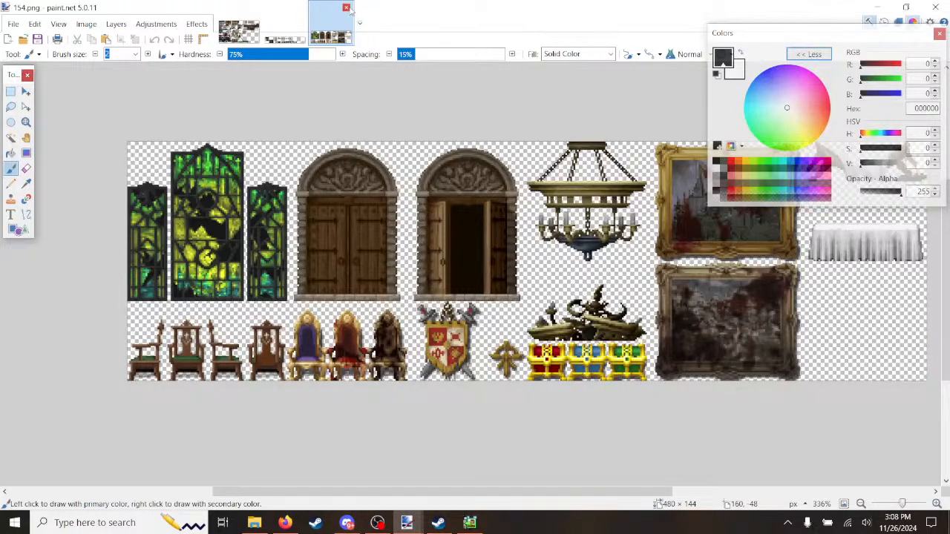
# Step: Close 154.png and, in 149.png, erase the dark doorway and the cast shadow around the open door, keeping its handle and hinges
pyautogui.click(346, 7)
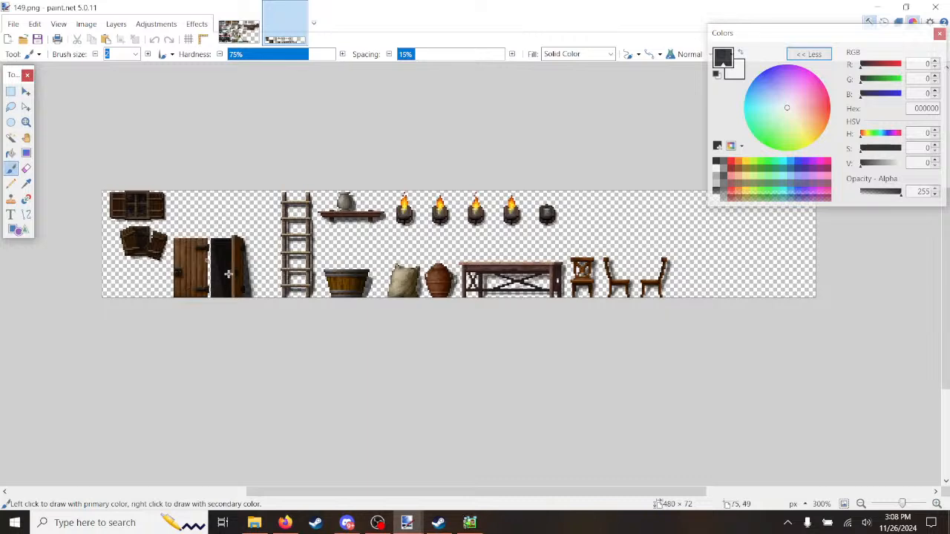
pyautogui.keyDown('ctrl'); pyautogui.scroll(2, 226, 276); pyautogui.keyUp('ctrl')
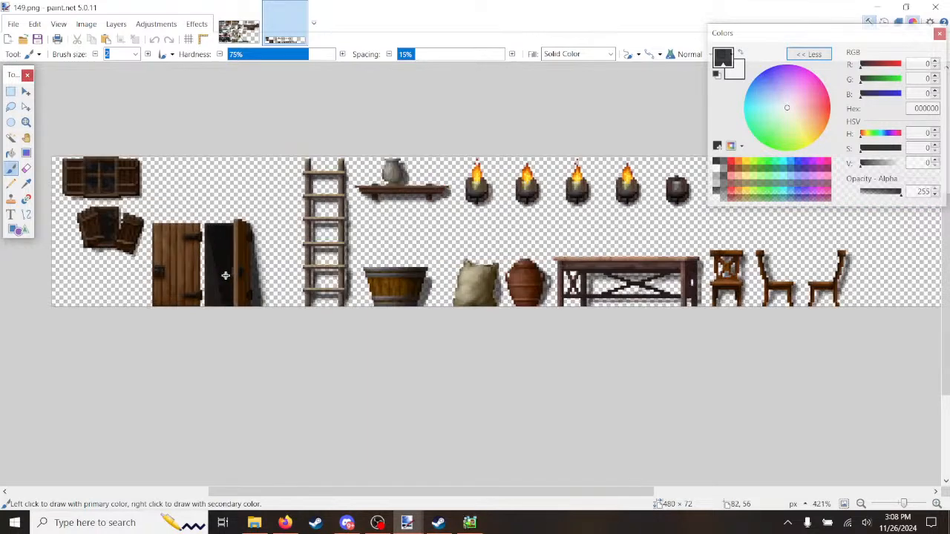
pyautogui.keyDown('ctrl'); pyautogui.scroll(3, 225, 275); pyautogui.keyUp('ctrl')
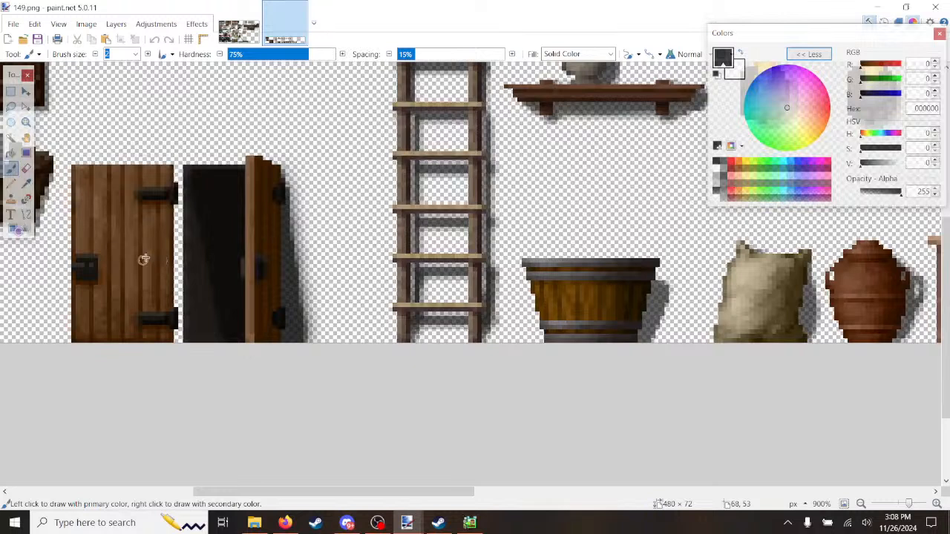
pyautogui.click(10, 91)
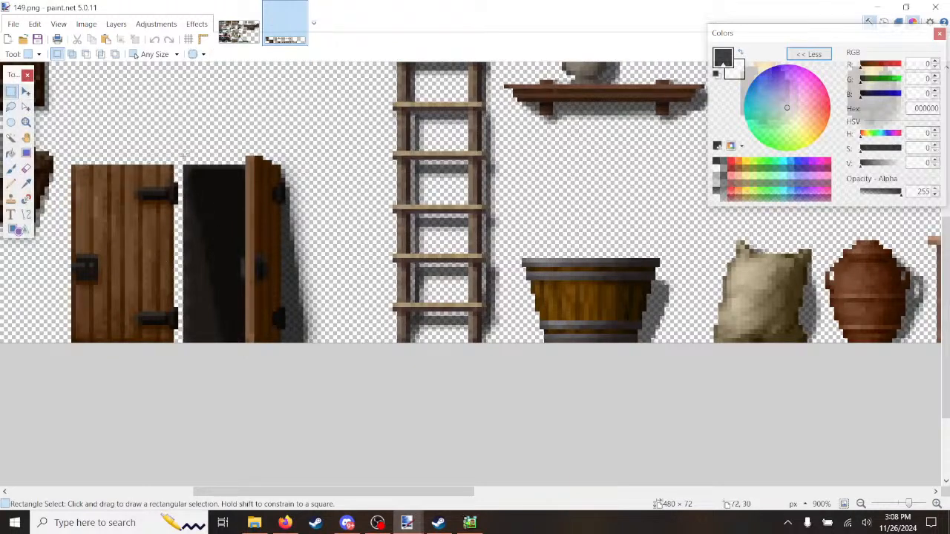
pyautogui.moveTo(180, 158); pyautogui.dragTo(240, 346)
pyautogui.keyDown('ctrl'); pyautogui.scroll(1, 227, 282); pyautogui.keyUp('ctrl')
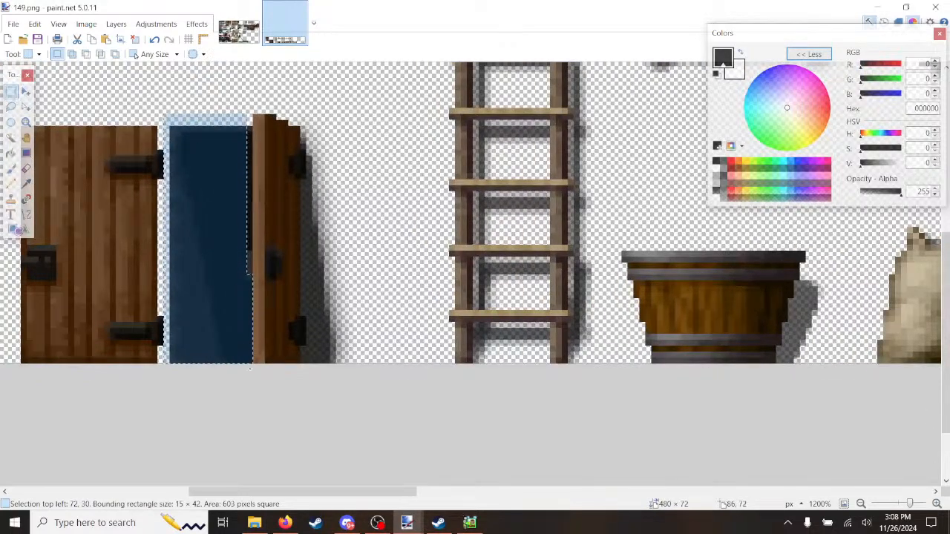
pyautogui.keyDown('ctrl'); pyautogui.moveTo(248, 164); pyautogui.dragTo(246, 112); pyautogui.keyUp('ctrl')
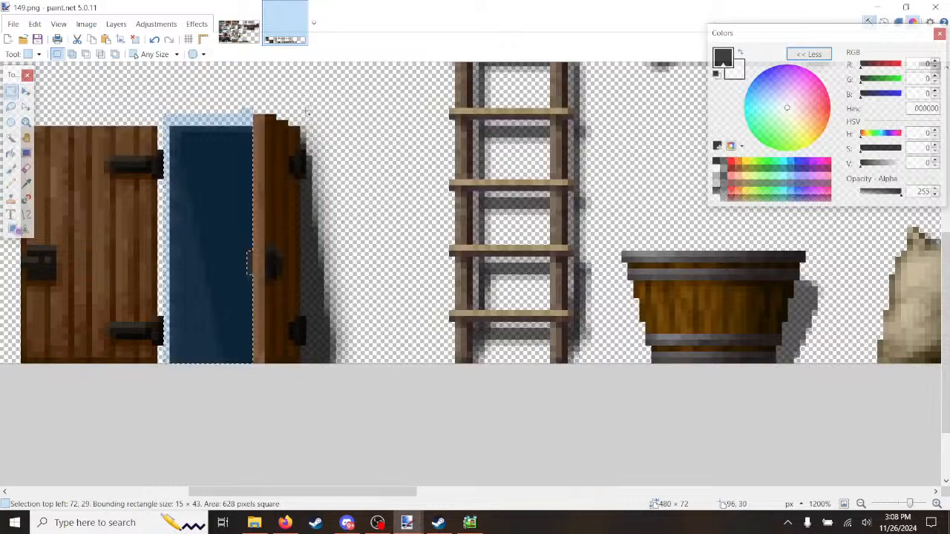
pyautogui.keyDown('ctrl'); pyautogui.moveTo(307, 113); pyautogui.dragTo(363, 425); pyautogui.keyUp('ctrl')
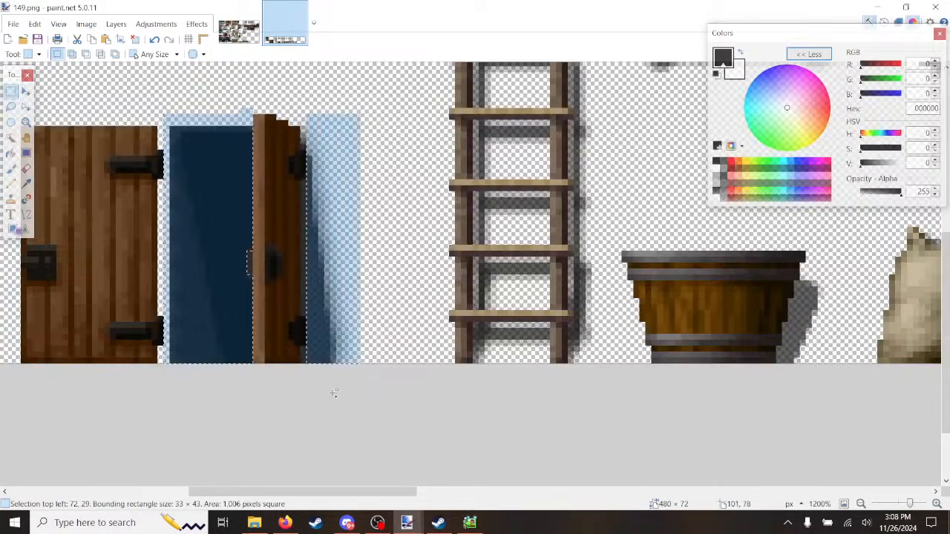
pyautogui.keyDown('ctrl'); pyautogui.moveTo(304, 349); pyautogui.dragTo(305, 184); pyautogui.keyUp('ctrl')
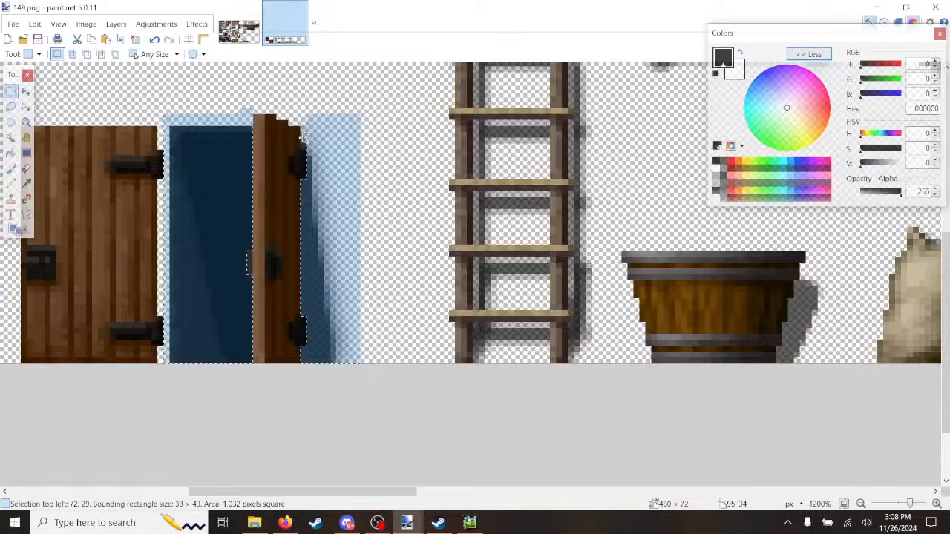
pyautogui.keyDown('ctrl'); pyautogui.moveTo(304, 147); pyautogui.dragTo(303, 111); pyautogui.keyUp('ctrl')
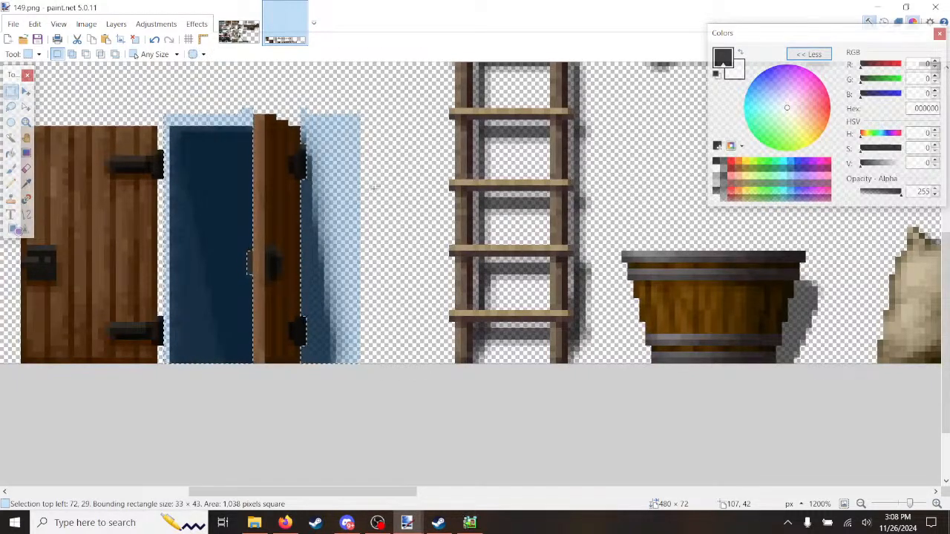
pyautogui.press('Delete')
pyautogui.keyDown('ctrl'); pyautogui.scroll(-2, 328, 275); pyautogui.keyUp('ctrl')
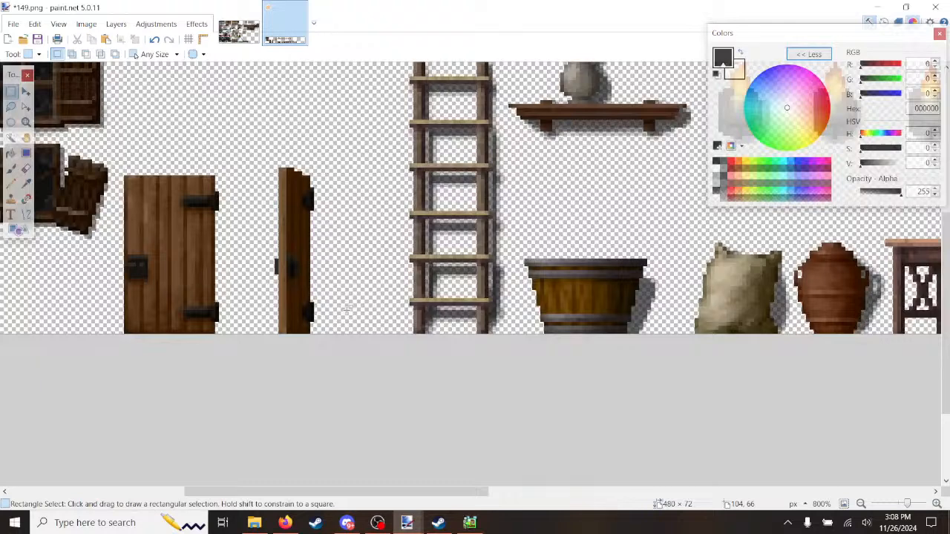
# Step: Save 149.png with the bit depth left on Auto-detect
pyautogui.keyDown('ctrl'); pyautogui.scroll(-3, 347, 310); pyautogui.keyUp('ctrl')
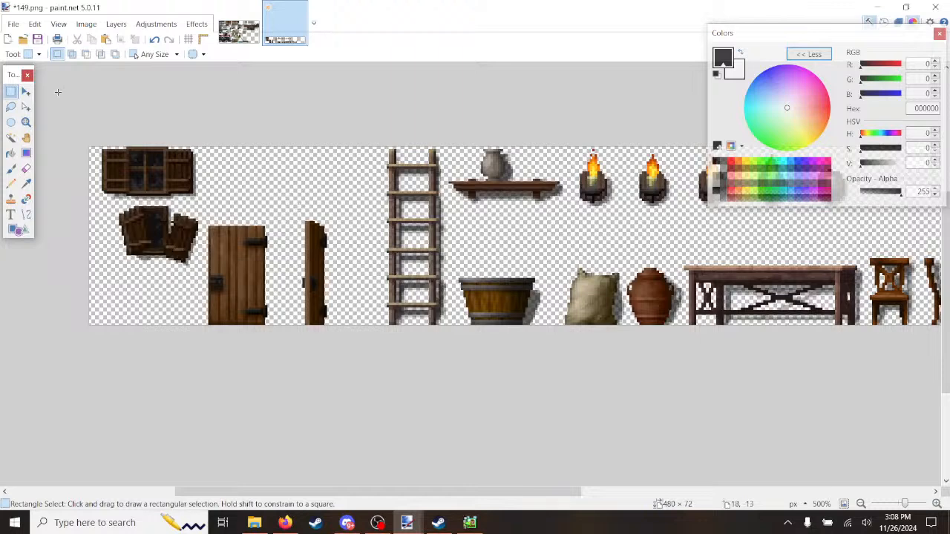
pyautogui.click(13, 24)
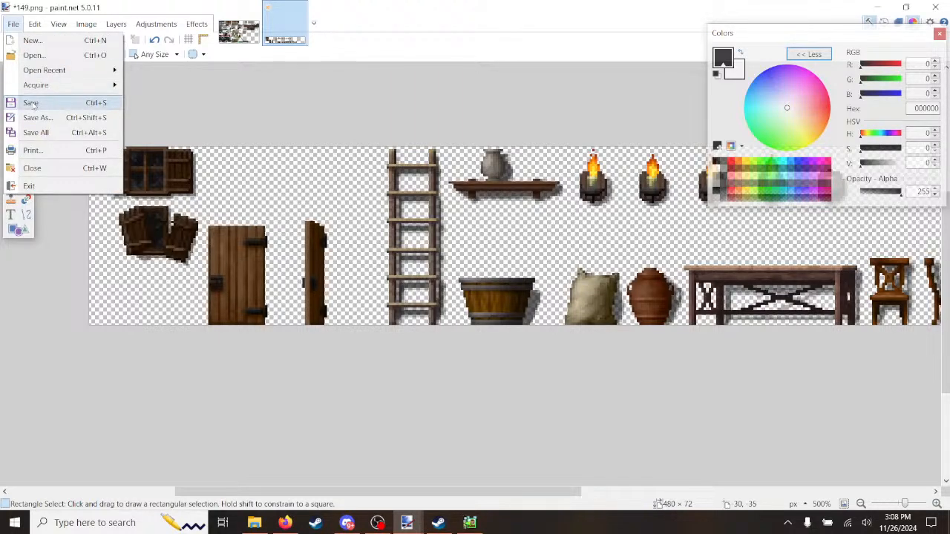
pyautogui.click(34, 103)
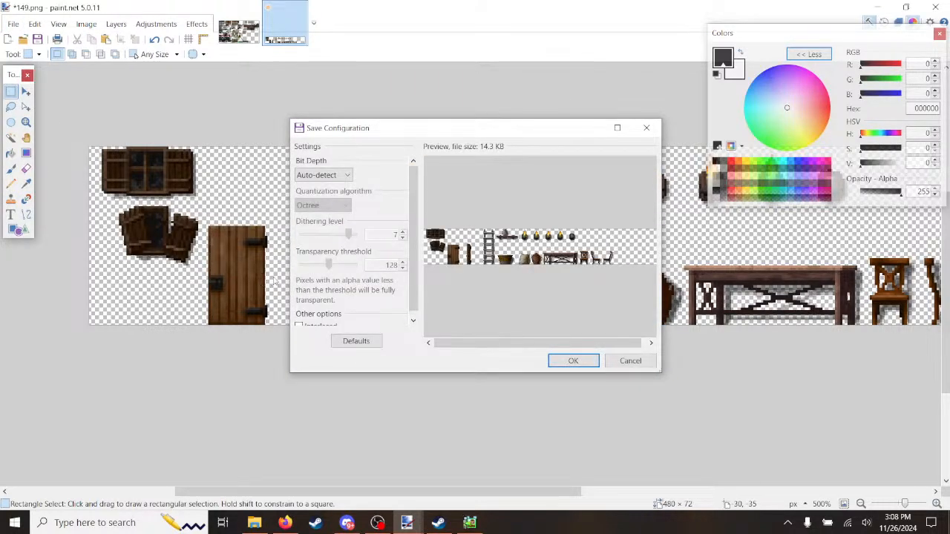
pyautogui.click(573, 361)
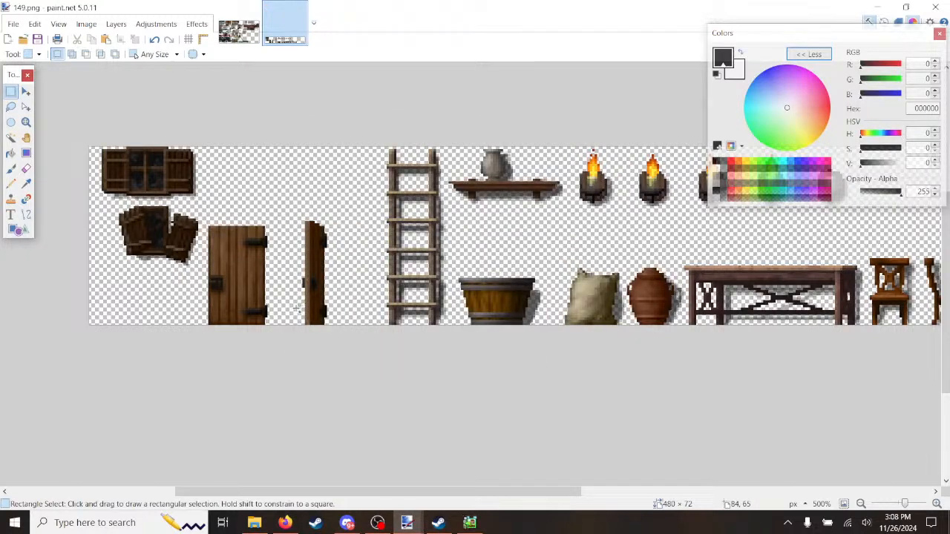
# Step: Select the closed and open doors together with a 48 × 42 px rectangular selection starting at 48, 30
pyautogui.keyDown('ctrl'); pyautogui.scroll(4, 294, 308); pyautogui.keyUp('ctrl')
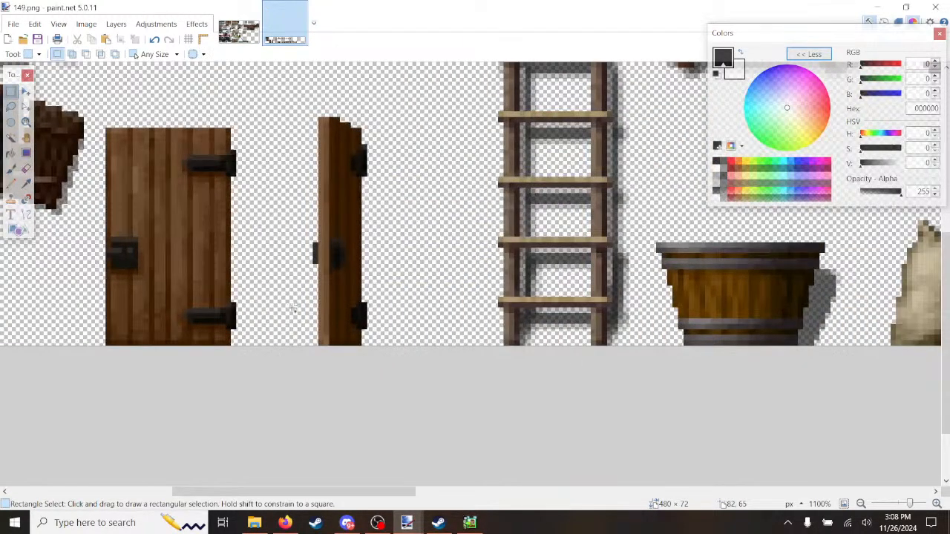
pyautogui.keyDown('ctrl'); pyautogui.scroll(-1, 293, 307); pyautogui.keyUp('ctrl')
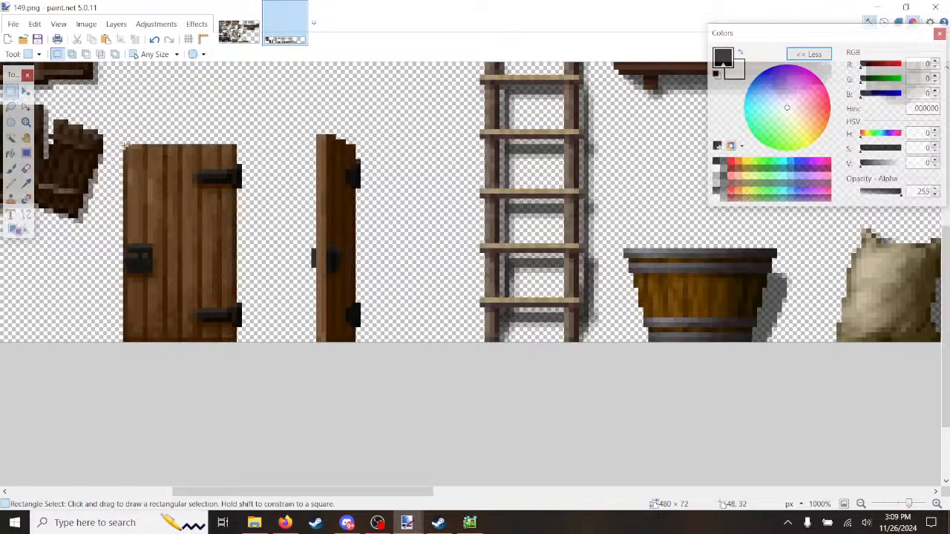
pyautogui.moveTo(123, 145); pyautogui.dragTo(359, 342)
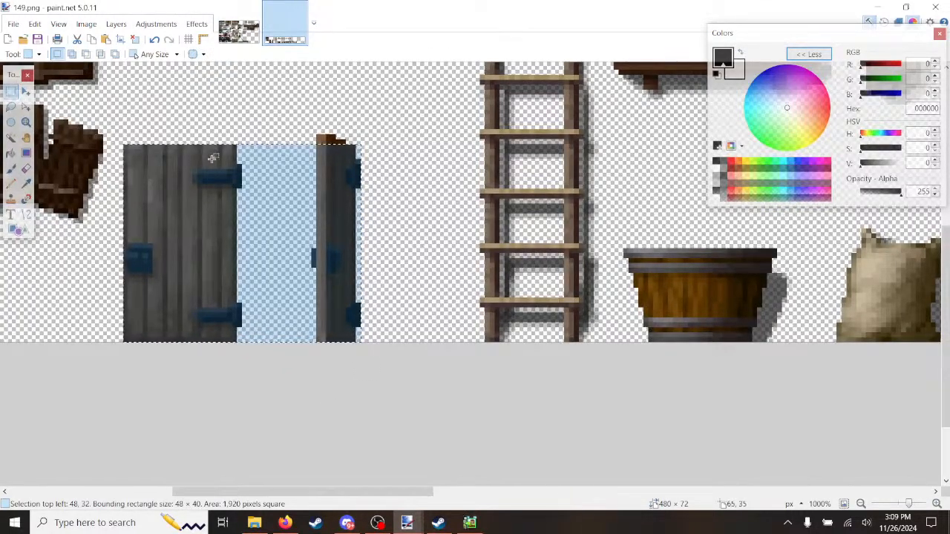
pyautogui.click(26, 106)
pyautogui.moveTo(241, 145); pyautogui.dragTo(244, 105)
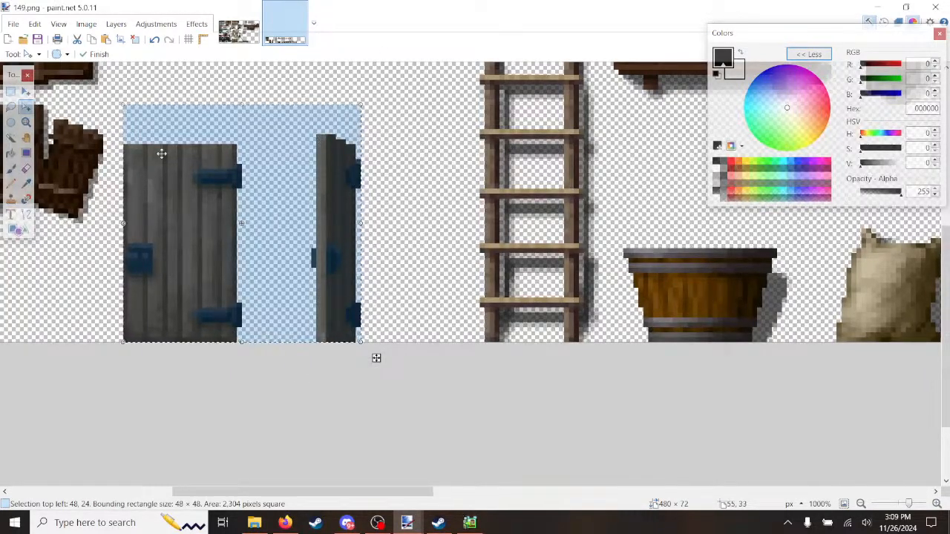
pyautogui.moveTo(242, 101); pyautogui.dragTo(244, 133)
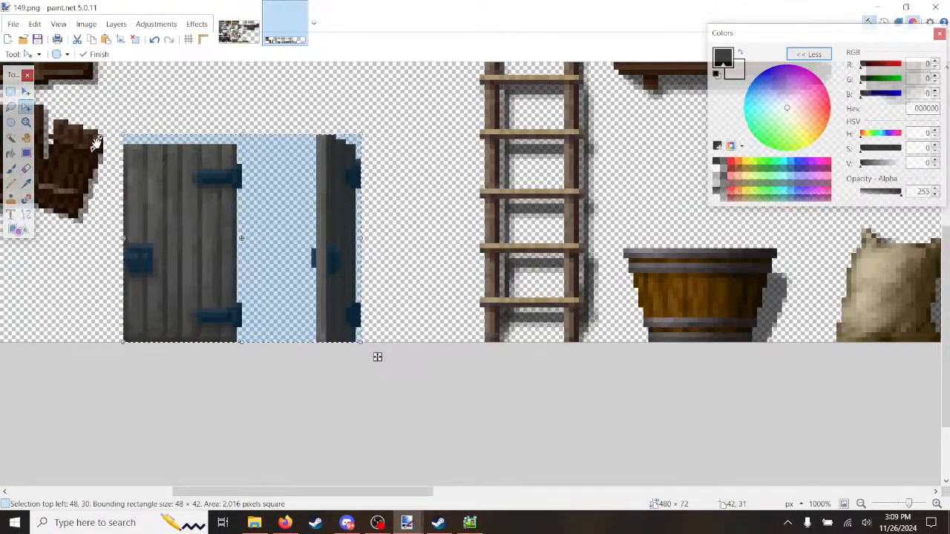
# Step: Stretch the two selected doors upward so the selection is 48 × 48 px, keeping their base on the image's lower edge
pyautogui.press('Delete')
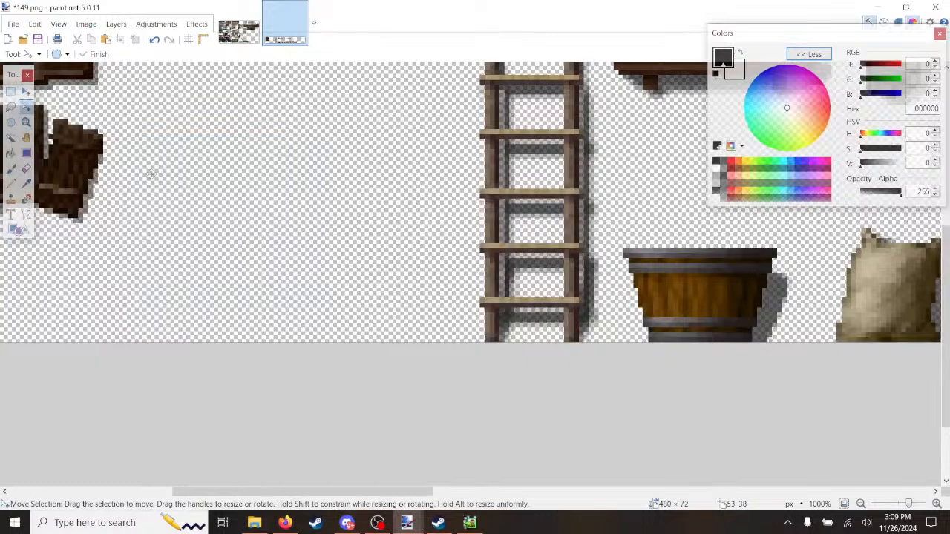
pyautogui.hotkey('ctrl', 'z')
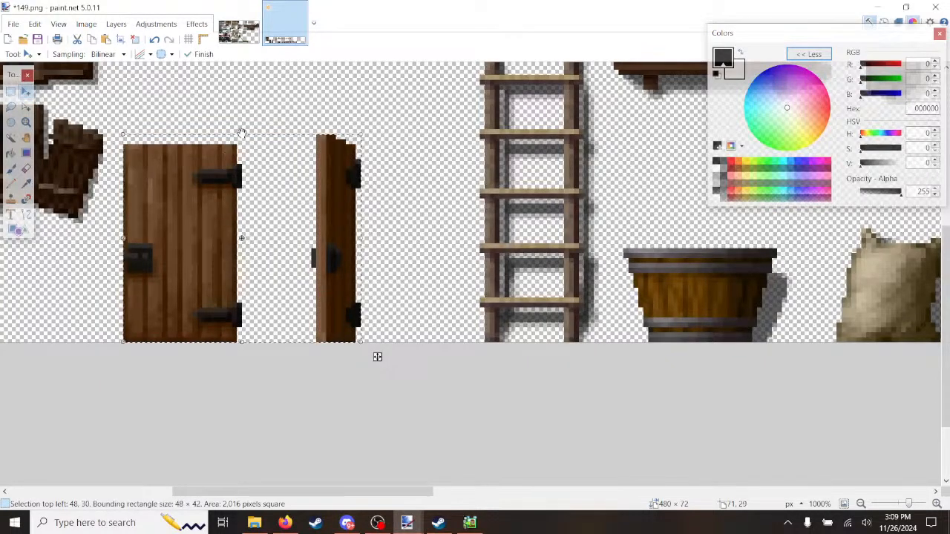
pyautogui.moveTo(242, 132); pyautogui.dragTo(244, 102)
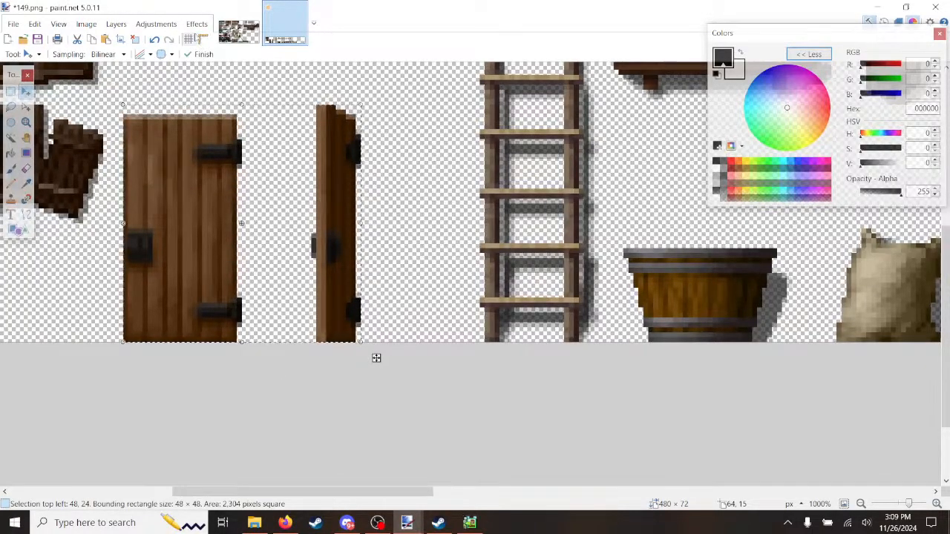
# Step: Apply the Sharpen effect to the selected doors with amount 2.00 and threshold 0.00
pyautogui.click(197, 25)
pyautogui.moveTo(220, 147)
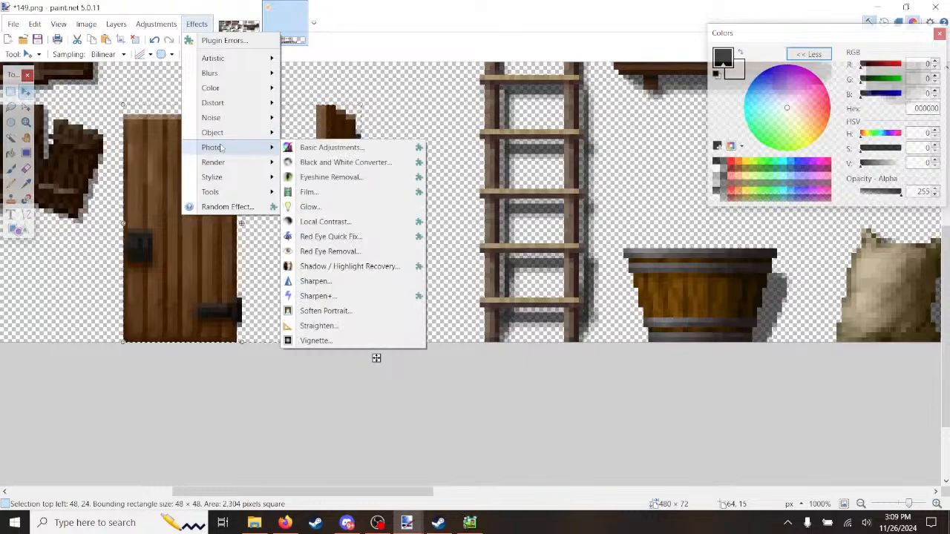
pyautogui.click(317, 281)
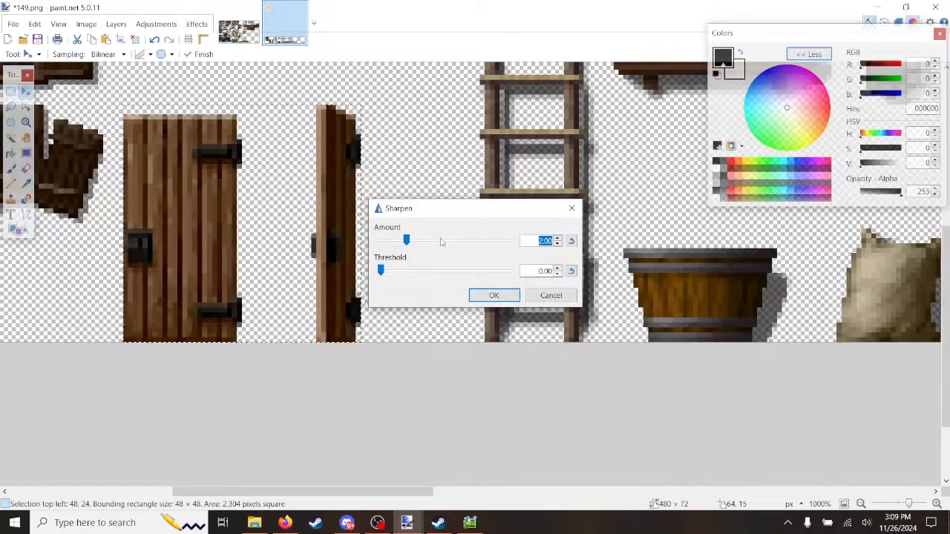
pyautogui.click(558, 244)
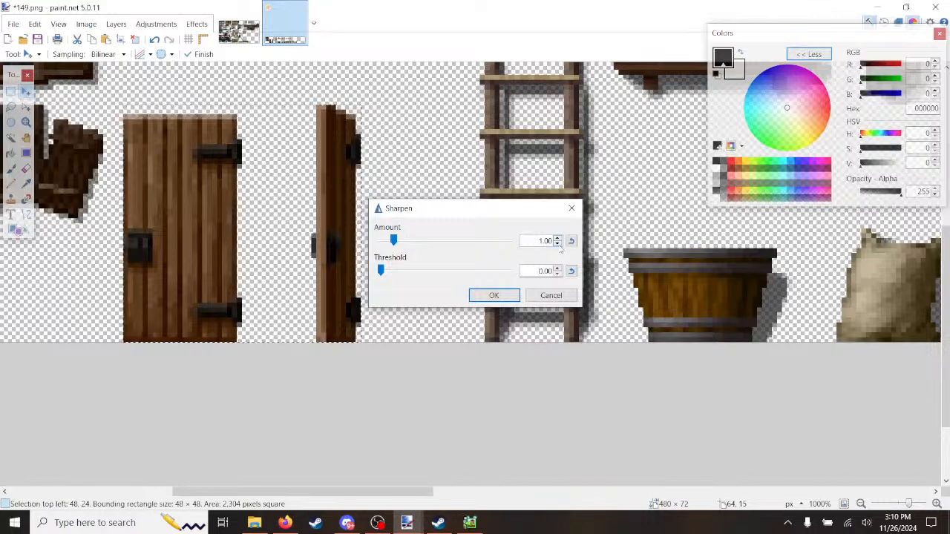
pyautogui.click(557, 237)
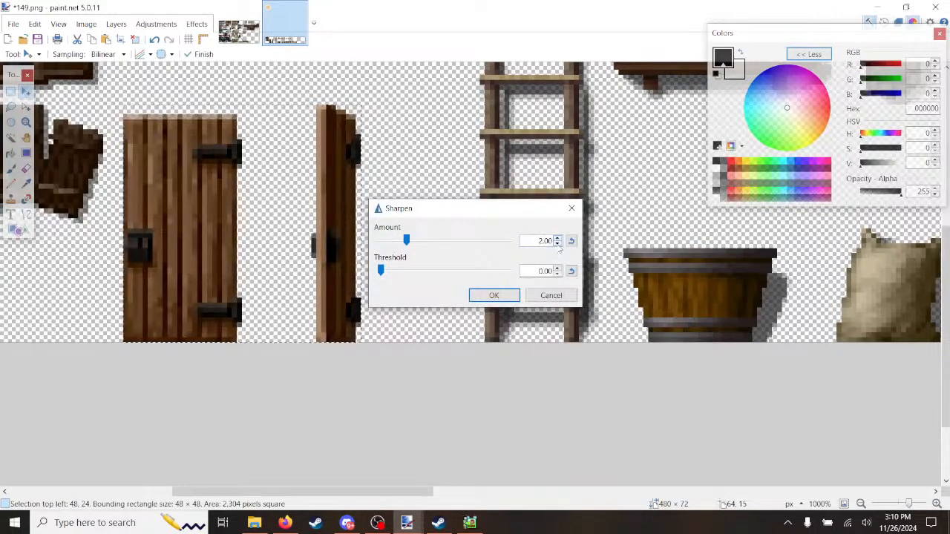
pyautogui.click(557, 244)
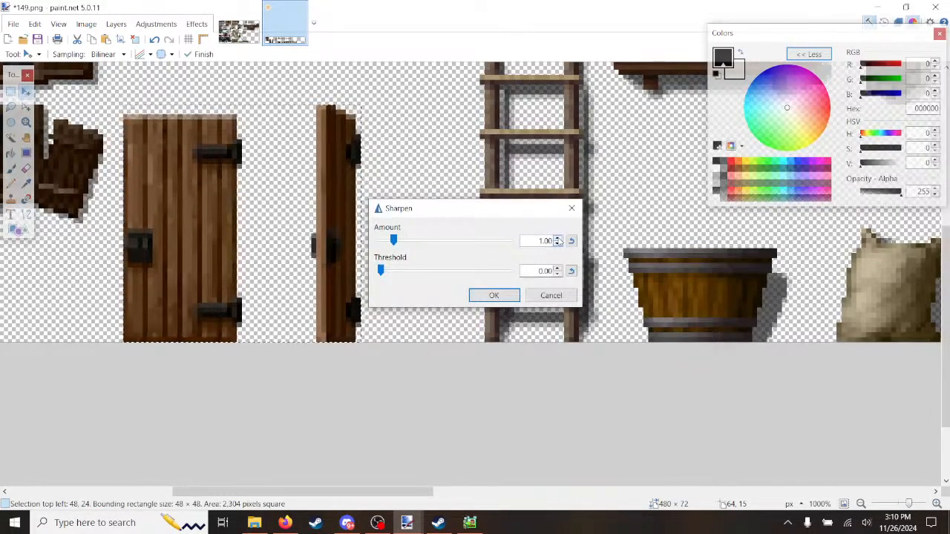
pyautogui.click(558, 237)
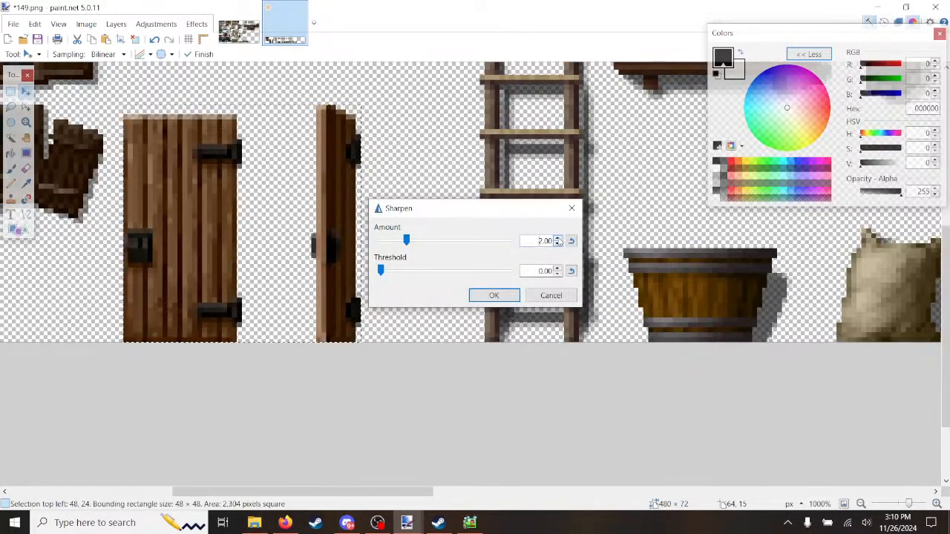
pyautogui.click(494, 295)
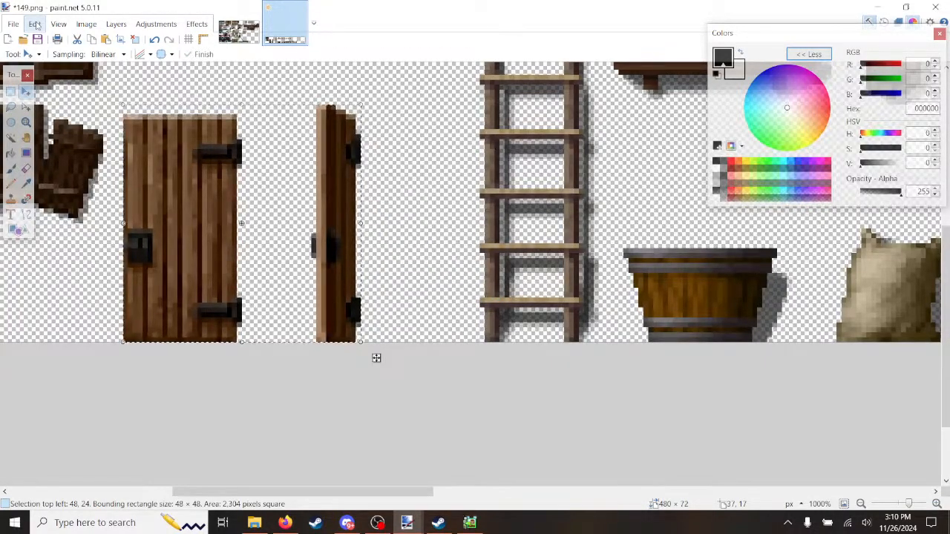
# Step: Cut the two sharpened doors out of 149.png and paste them into a new 48 × 48 px image
pyautogui.press('Delete')
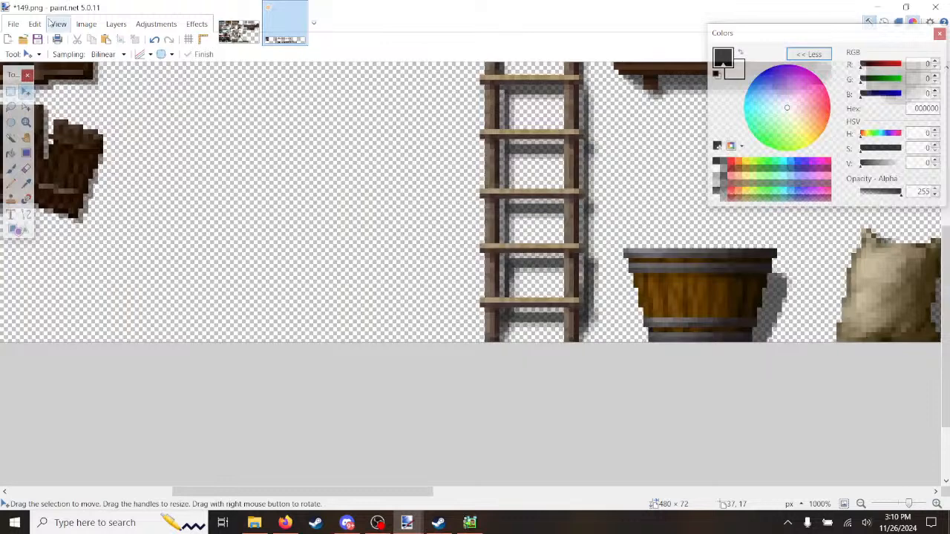
pyautogui.click(35, 23)
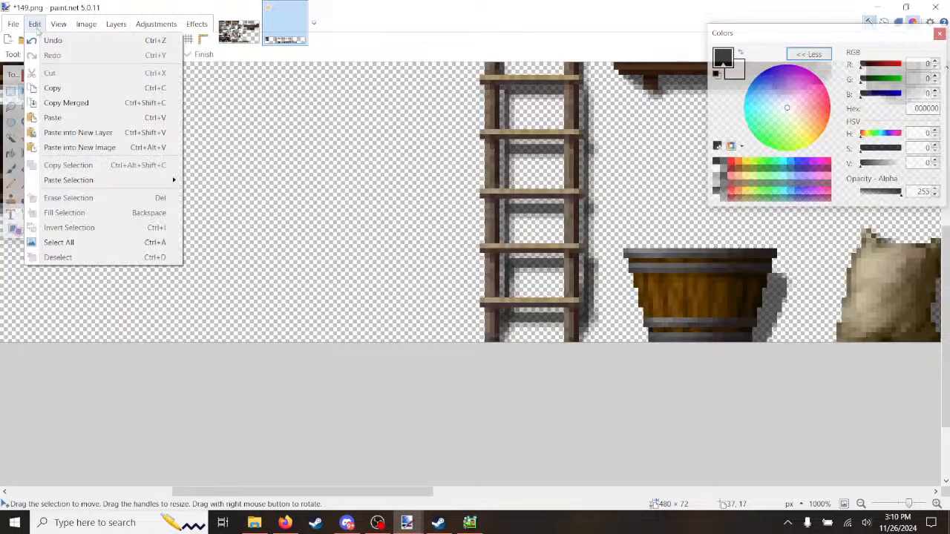
pyautogui.click(66, 146)
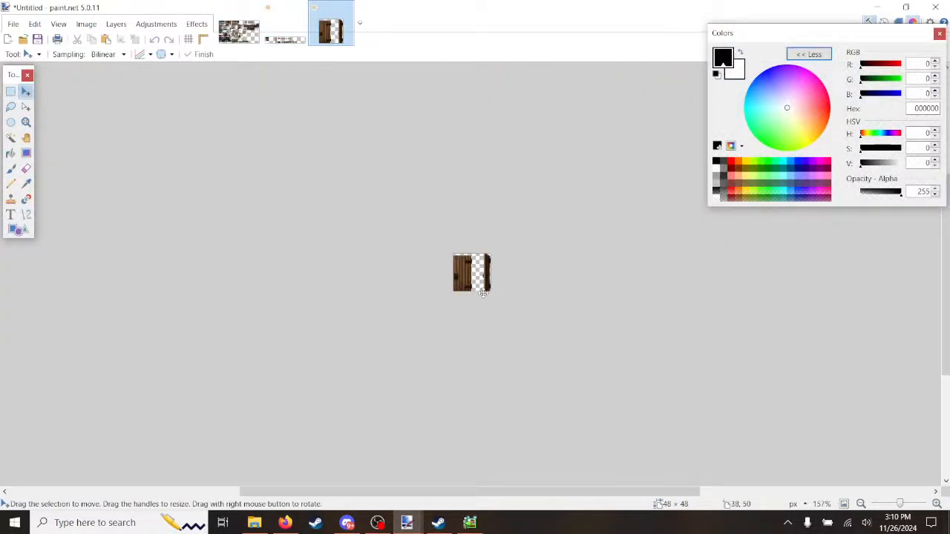
pyautogui.keyDown('ctrl'); pyautogui.scroll(7, 483, 293); pyautogui.keyUp('ctrl')
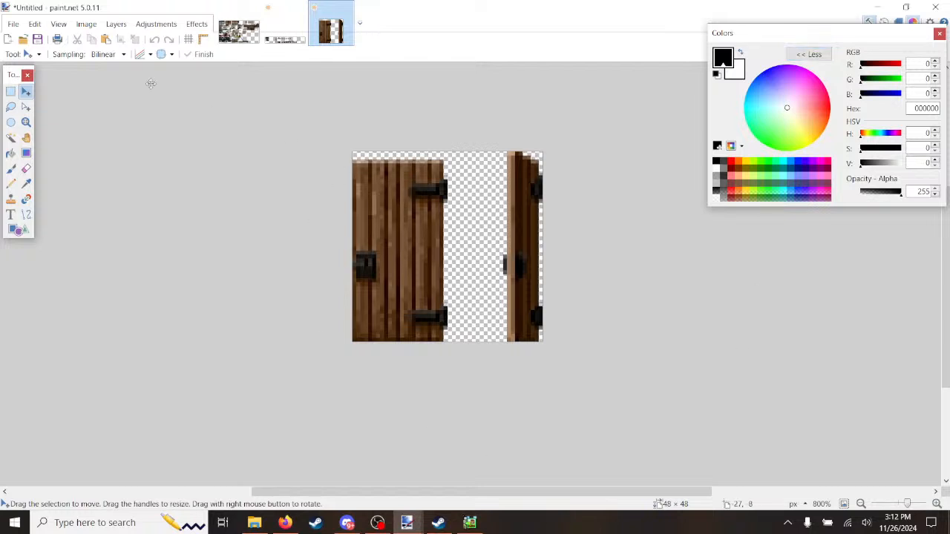
# Step: Save the new door image as sdoor0.png in the mypixel/ship folder and close it
pyautogui.click(13, 24)
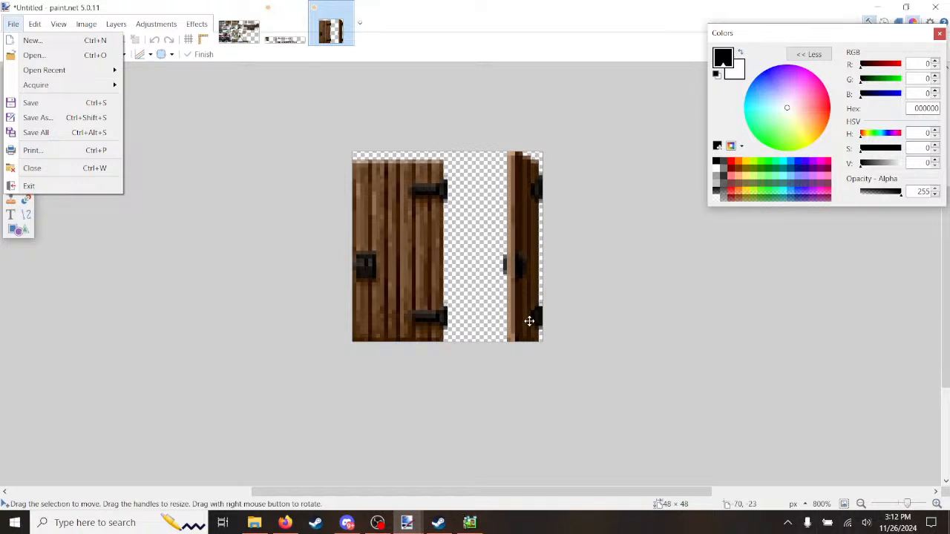
pyautogui.click(52, 118)
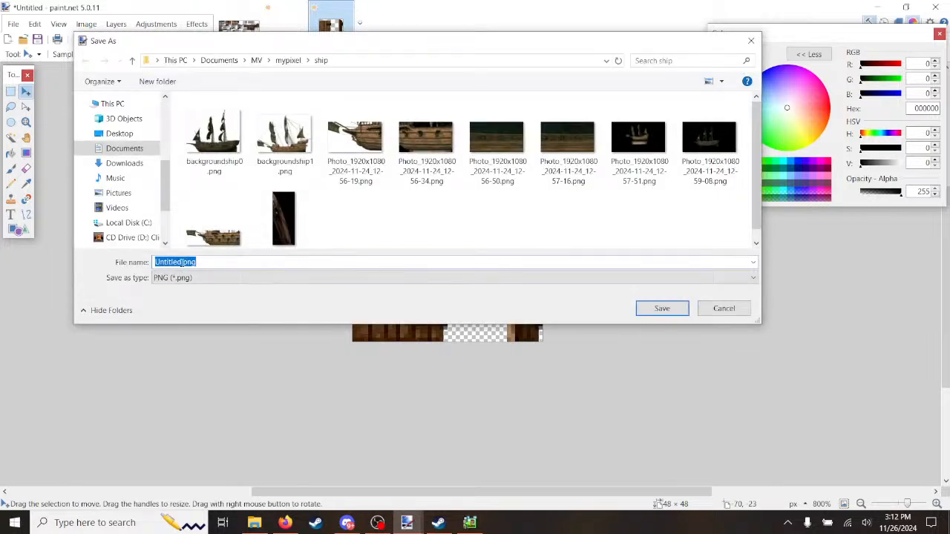
pyautogui.moveTo(182, 262); pyautogui.dragTo(126, 263)
pyautogui.write('door0')
pyautogui.click(156, 263)
pyautogui.write('s')
pyautogui.press('Tab')
pyautogui.click(651, 308)
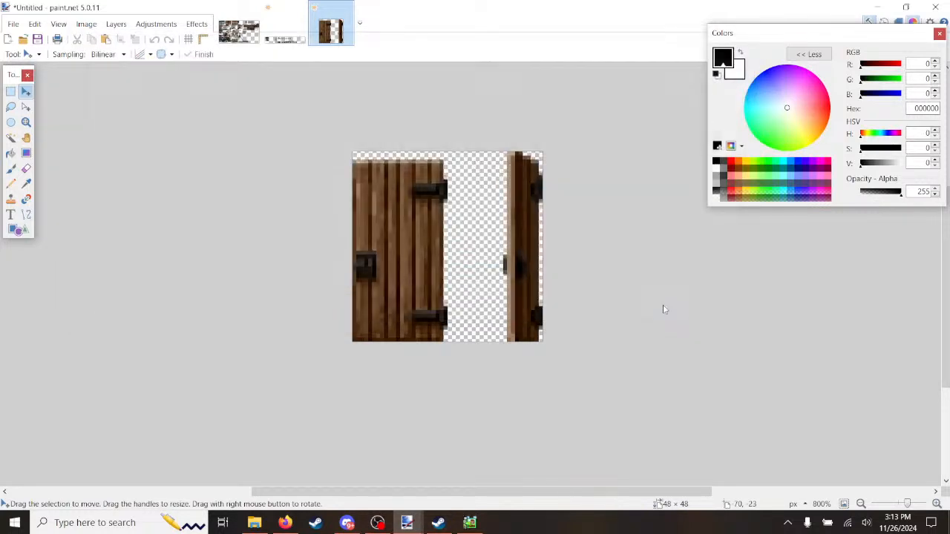
pyautogui.click(567, 361)
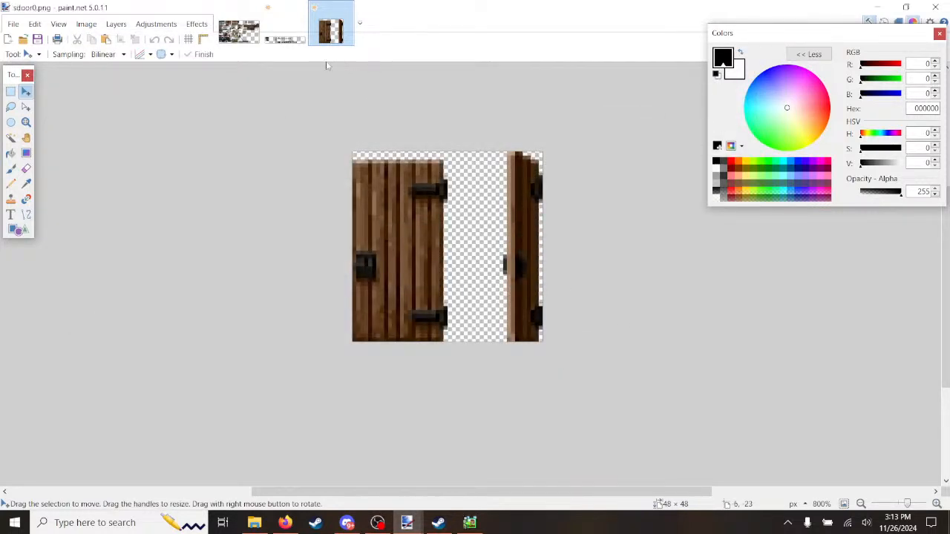
pyautogui.click(346, 7)
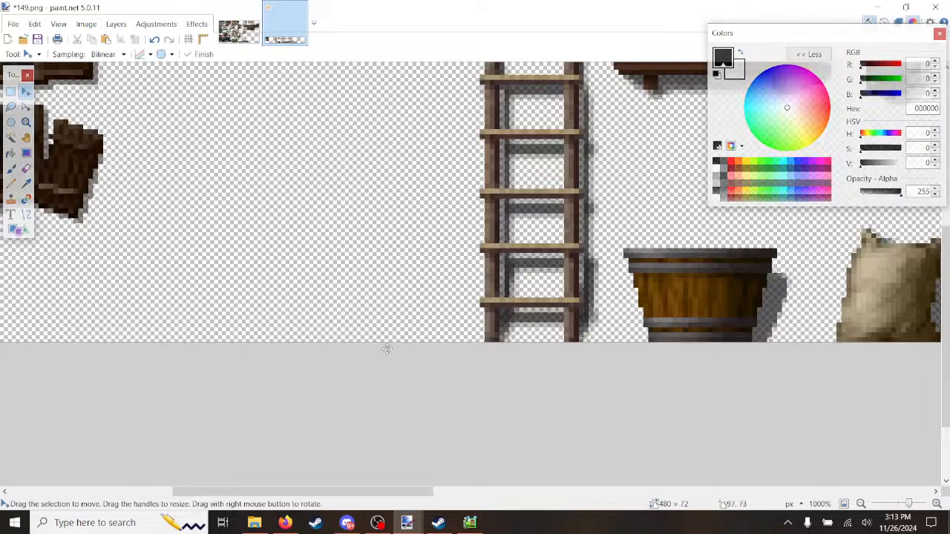
# Step: Switch to File Explorer and open the sound folder under Documents/MV/mypixel
pyautogui.click(255, 523)
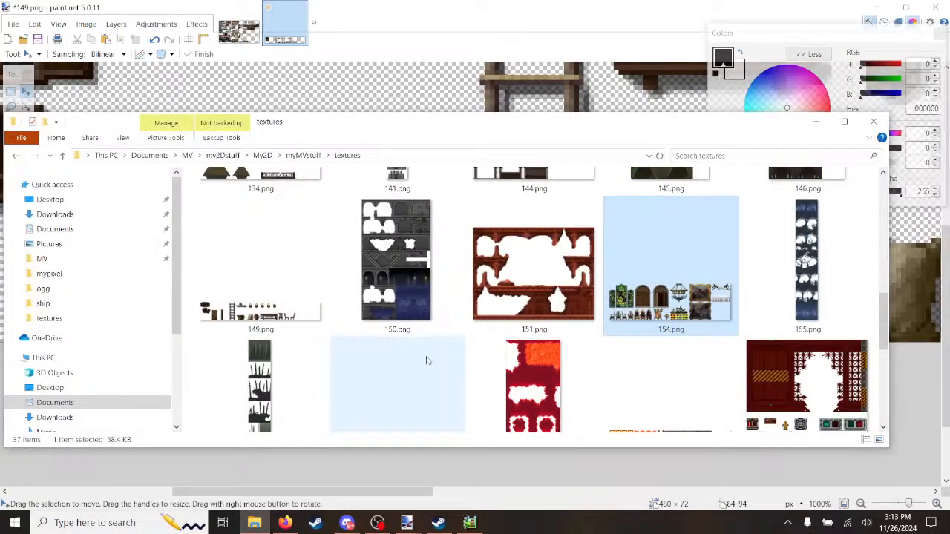
pyautogui.click(303, 155)
pyautogui.click(262, 155)
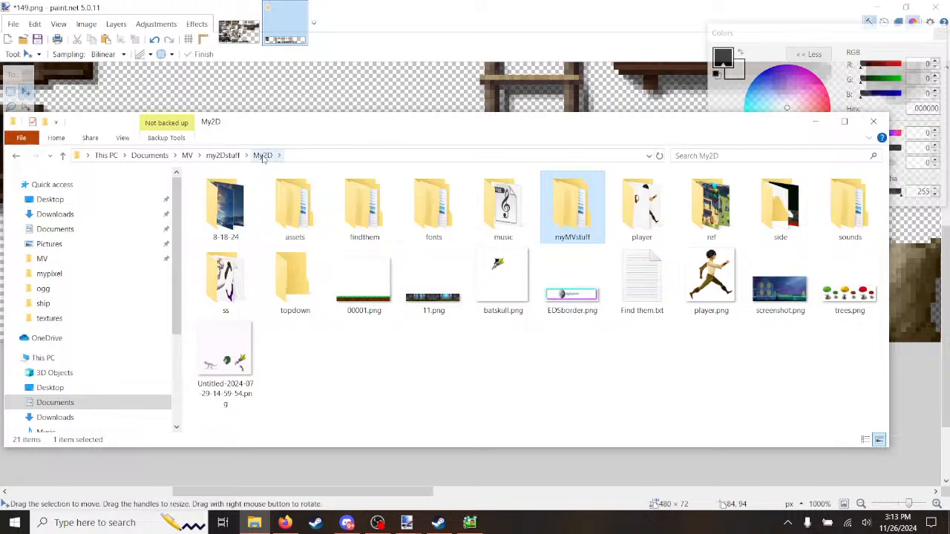
pyautogui.click(187, 155)
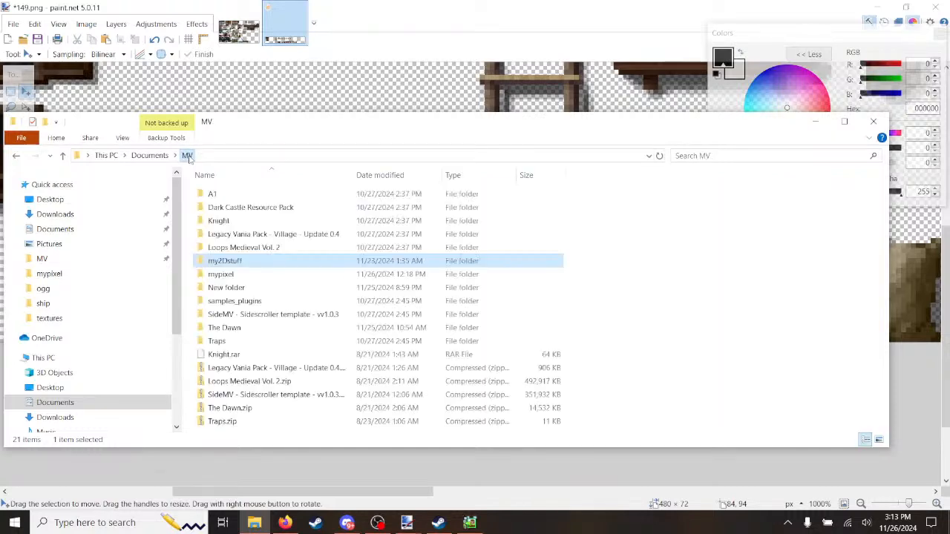
pyautogui.doubleClick(211, 278)
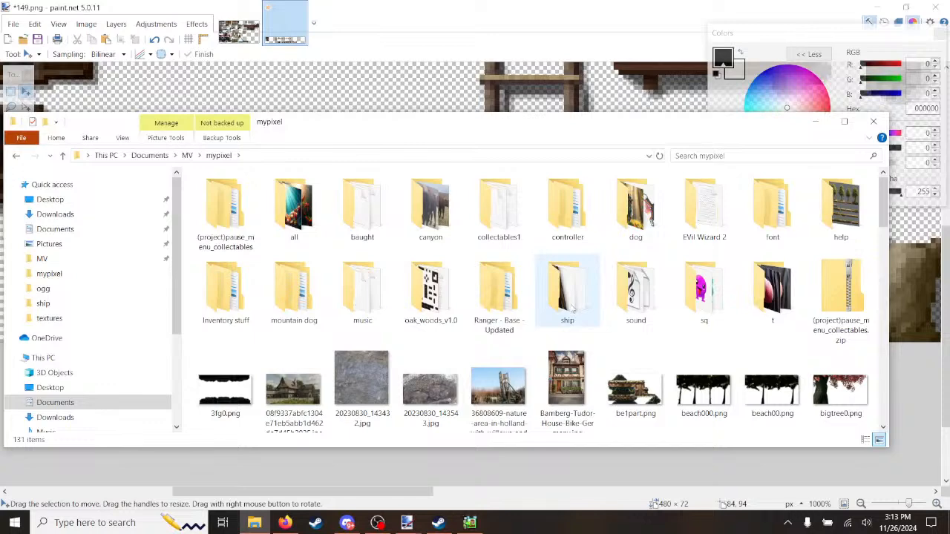
pyautogui.doubleClick(630, 297)
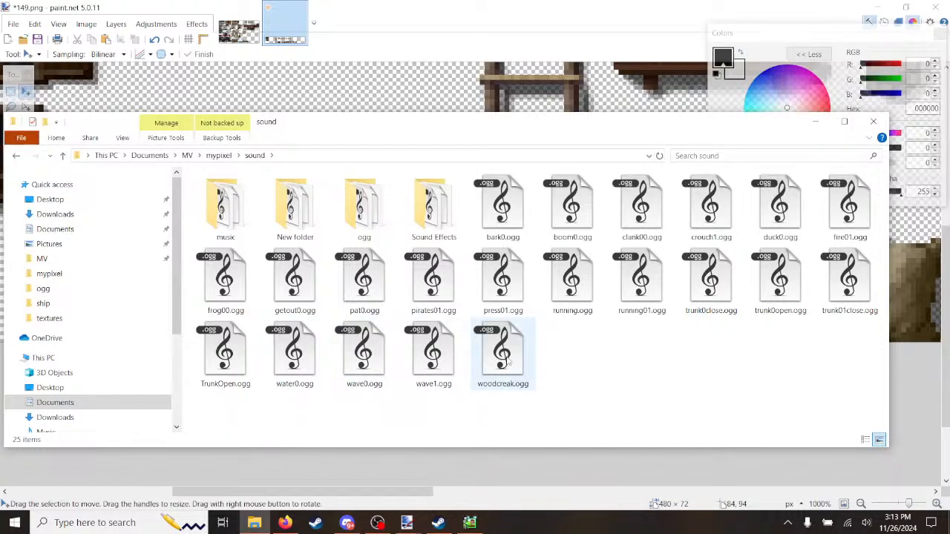
# Step: Play woodcreak.ogg at full player volume to hear the creak, and close the player
pyautogui.click(508, 355)
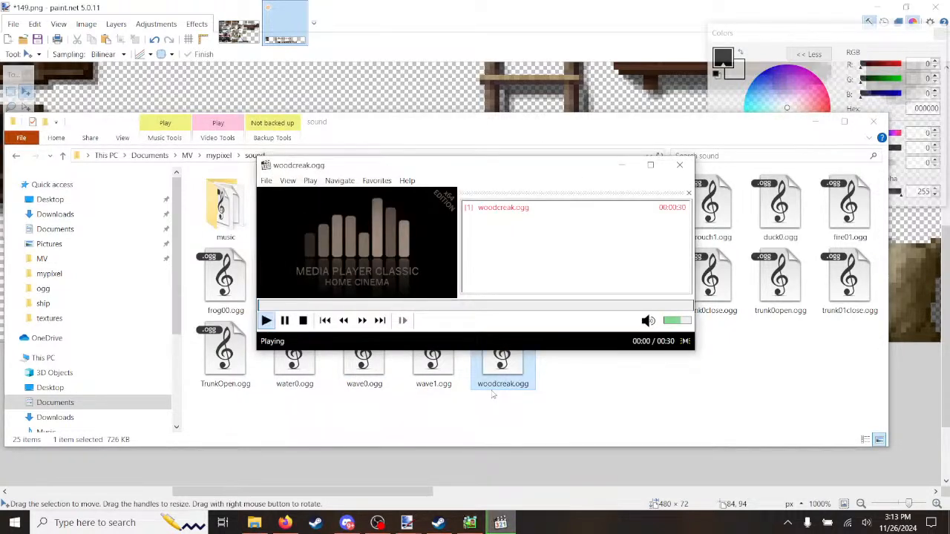
pyautogui.moveTo(685, 324); pyautogui.dragTo(710, 325)
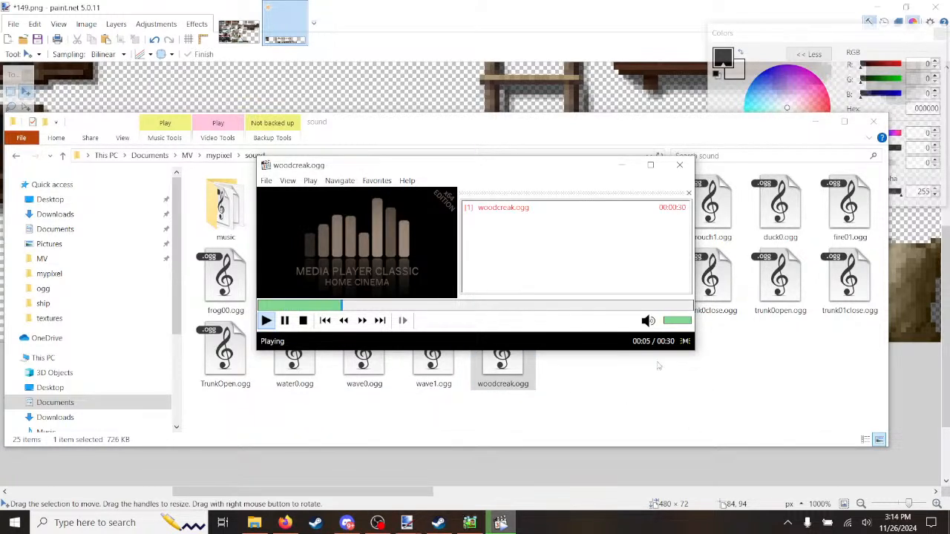
pyautogui.click(680, 166)
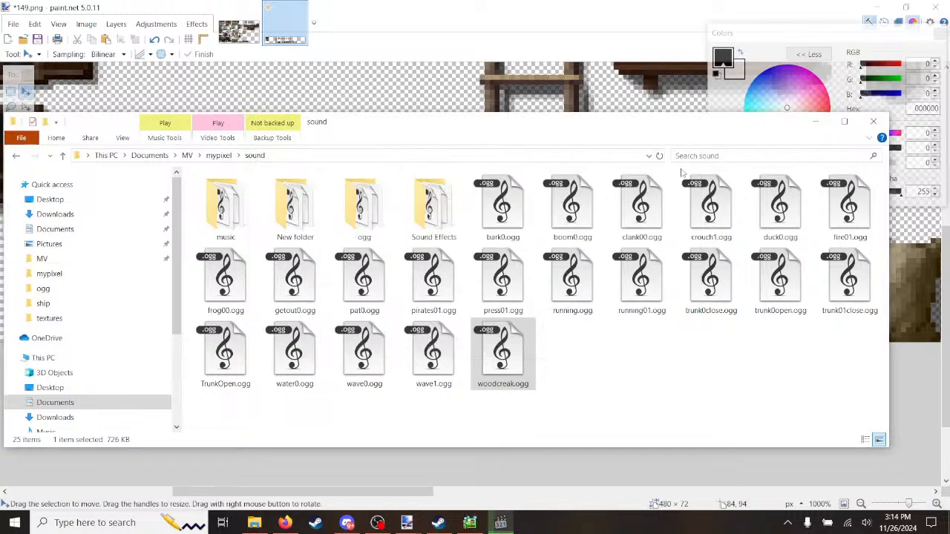
# Step: Rename woodcreak.ogg in the sound folder as shipcreak.ogg
pyautogui.click(490, 386)
pyautogui.click(497, 383)
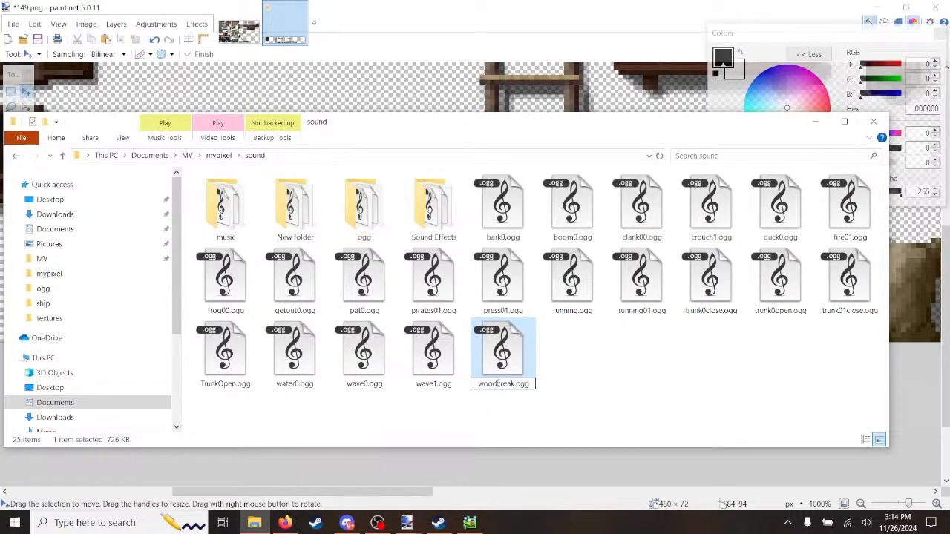
pyautogui.moveTo(497, 384); pyautogui.dragTo(455, 383)
pyautogui.write('ship')
pyautogui.click(614, 380)
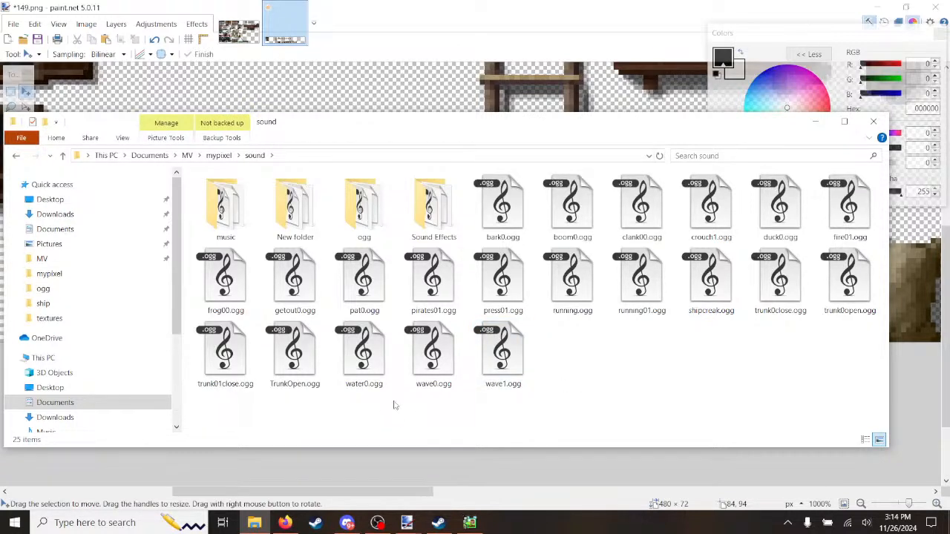
# Step: Switch to Pixel Game Maker MV and select the BGsounds folder among the sound effects resources
pyautogui.click(415, 16)
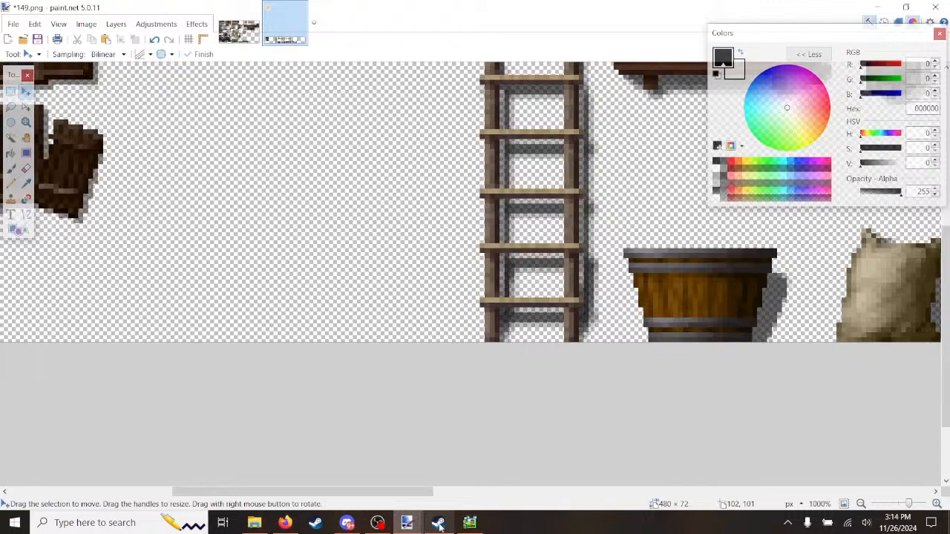
pyautogui.click(470, 523)
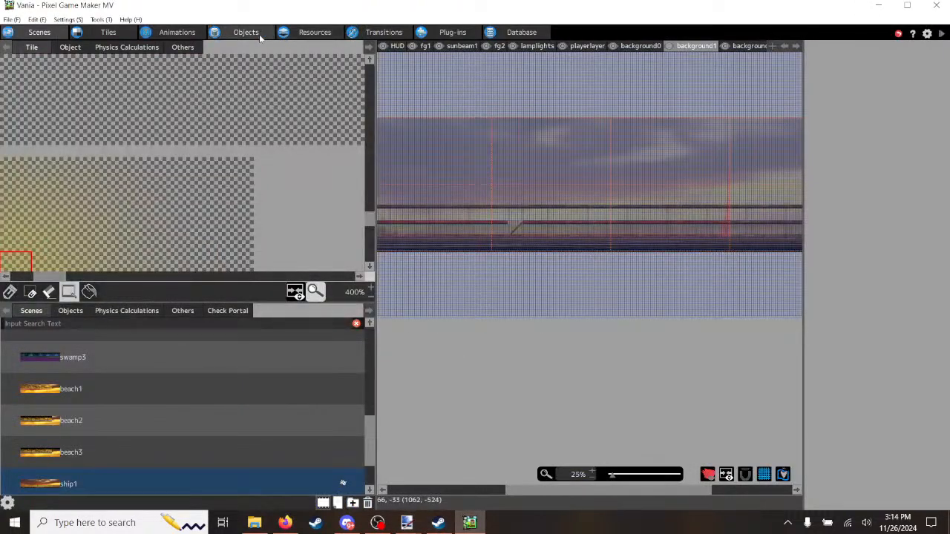
pyautogui.click(312, 33)
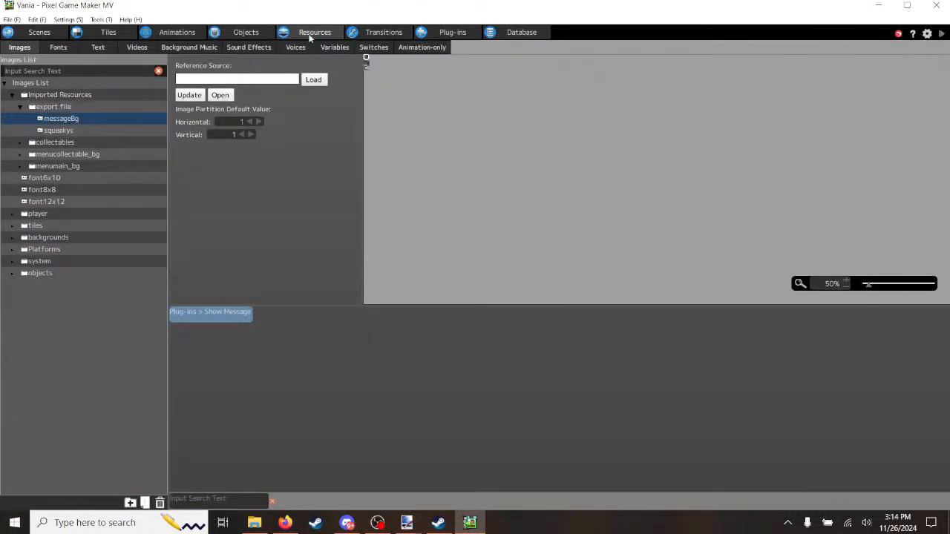
pyautogui.click(249, 47)
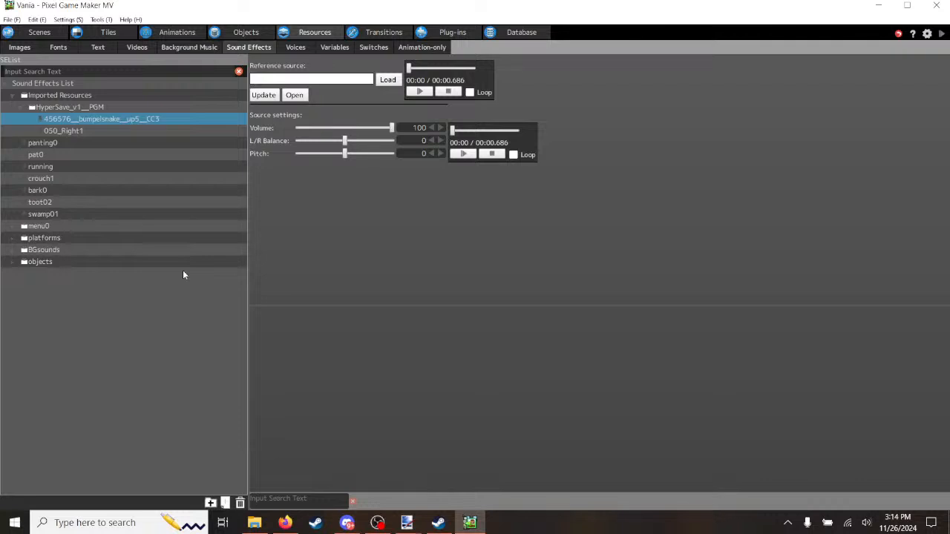
pyautogui.click(13, 262)
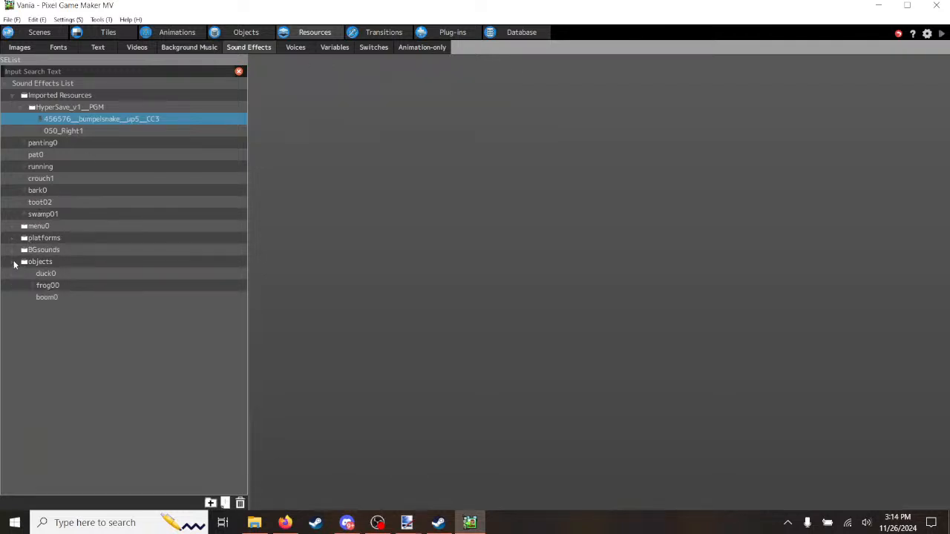
pyautogui.click(72, 262)
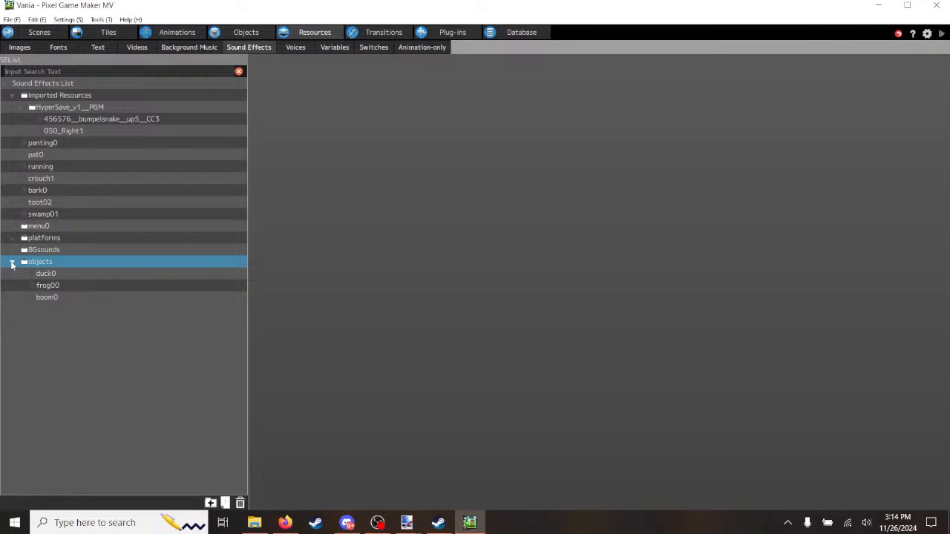
pyautogui.click(12, 262)
pyautogui.click(12, 250)
pyautogui.click(54, 250)
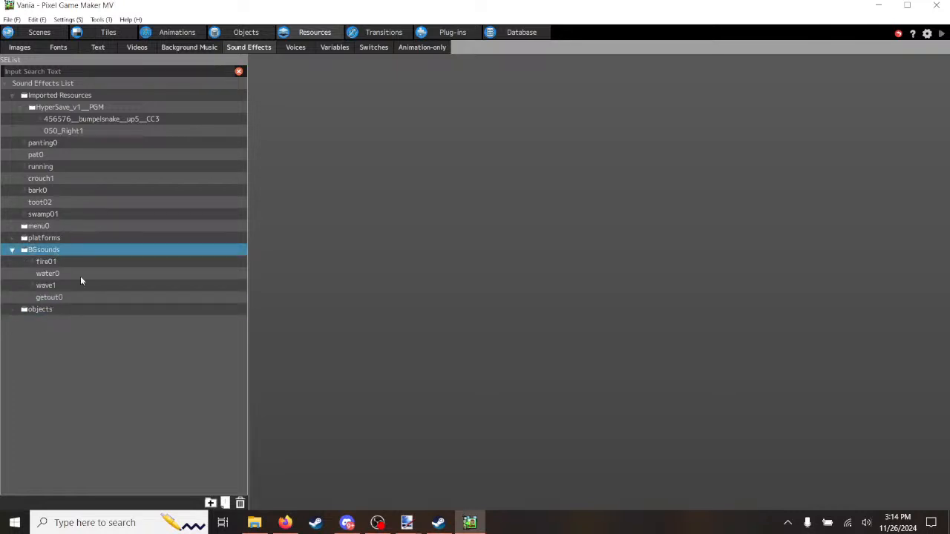
# Step: Import shipcreak.ogg from the mypixel/sound folder into the BGsounds folder
pyautogui.click(225, 503)
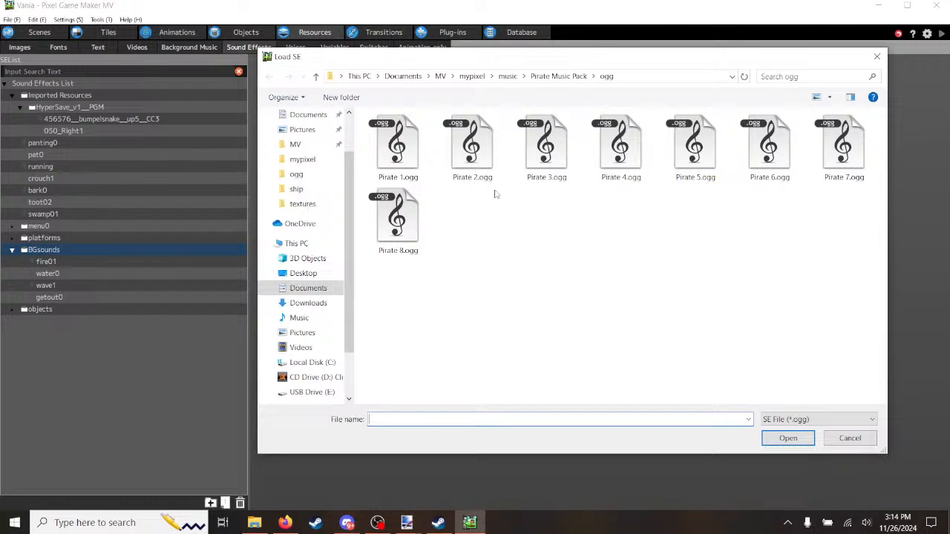
pyautogui.click(508, 77)
pyautogui.click(474, 77)
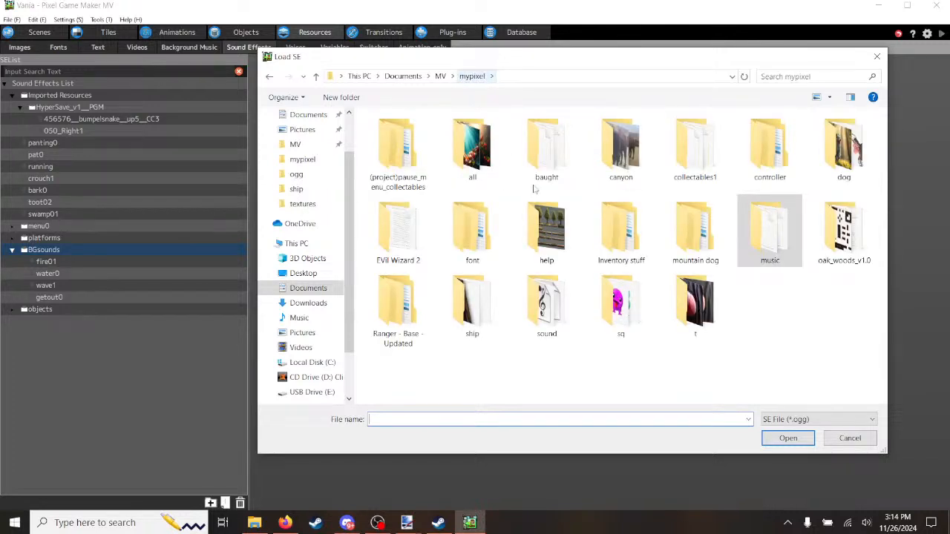
pyautogui.doubleClick(569, 317)
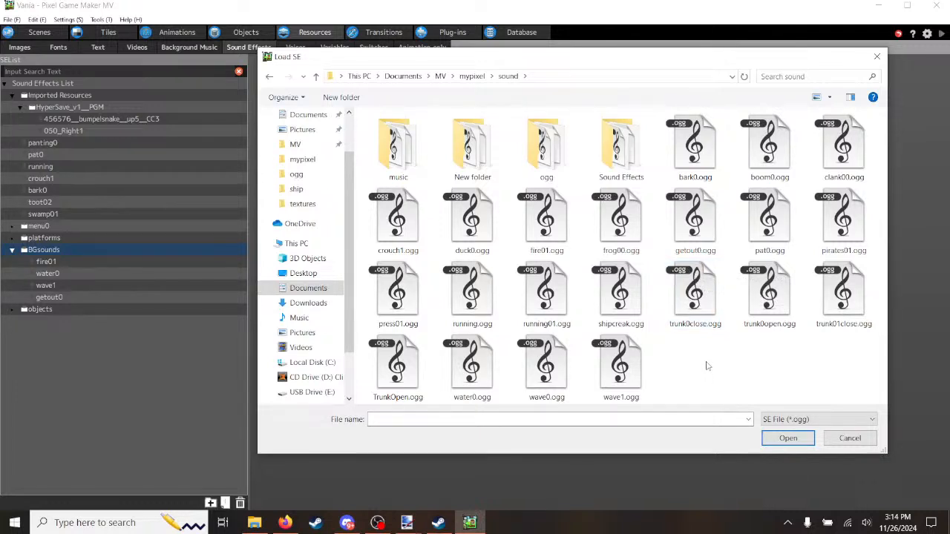
pyautogui.click(630, 305)
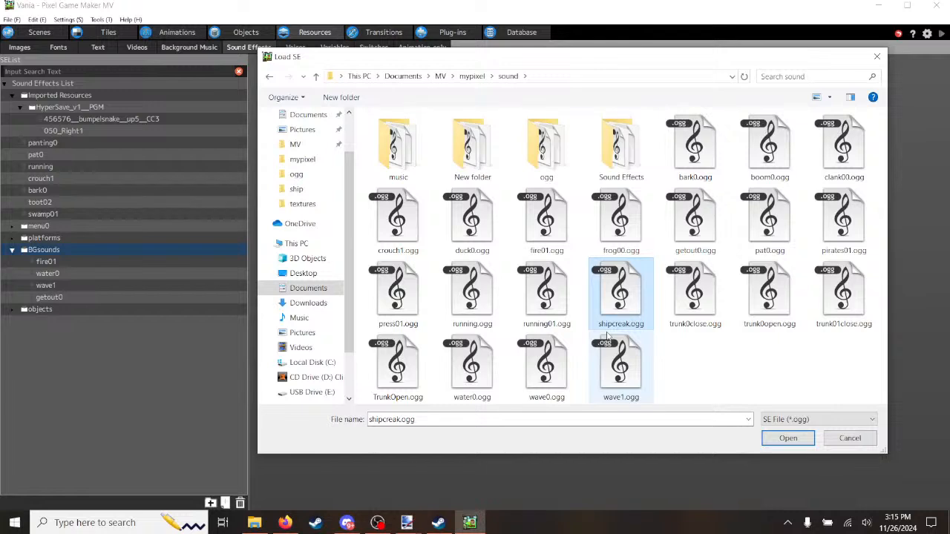
pyautogui.click(776, 438)
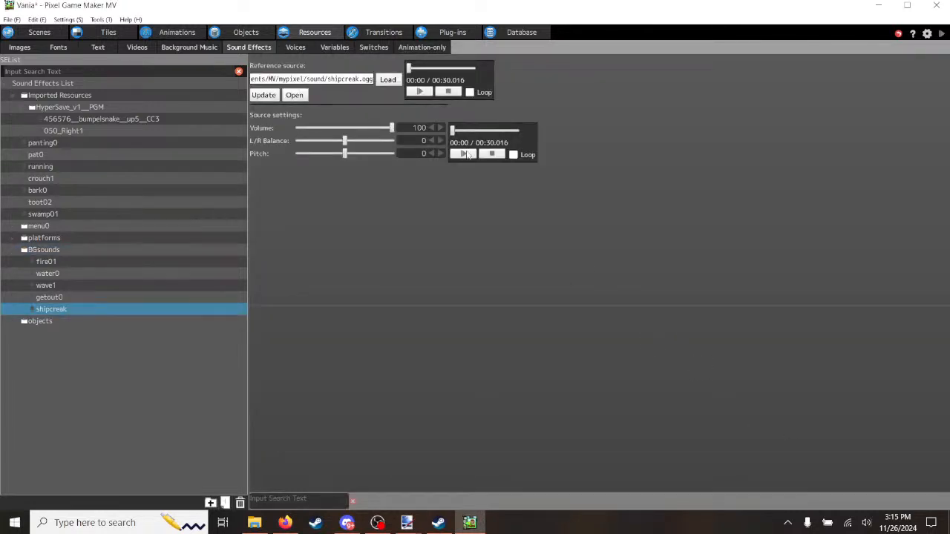
# Step: Set the shipcreak sound's pitch to -22 and volume to 30 while previewing it, and turn on preview looping
pyautogui.click(465, 153)
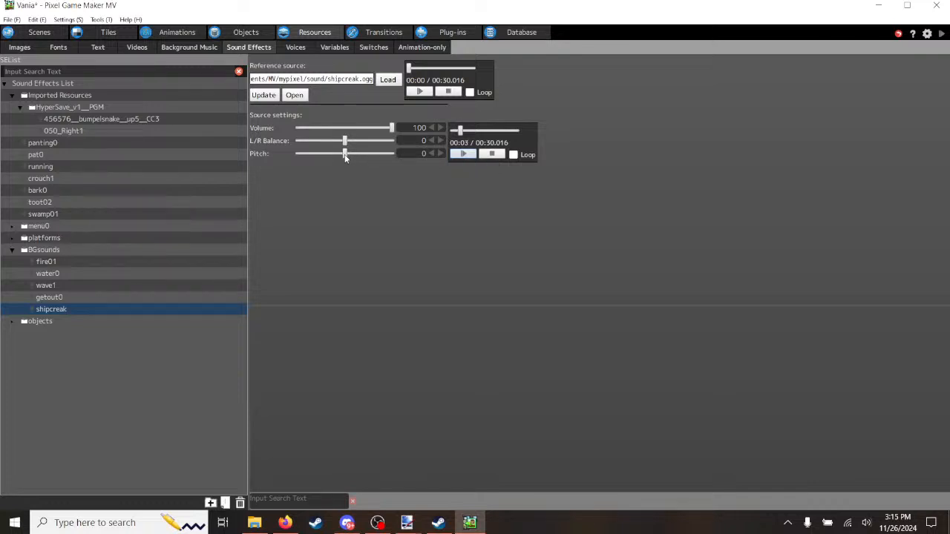
pyautogui.moveTo(345, 156); pyautogui.dragTo(324, 158)
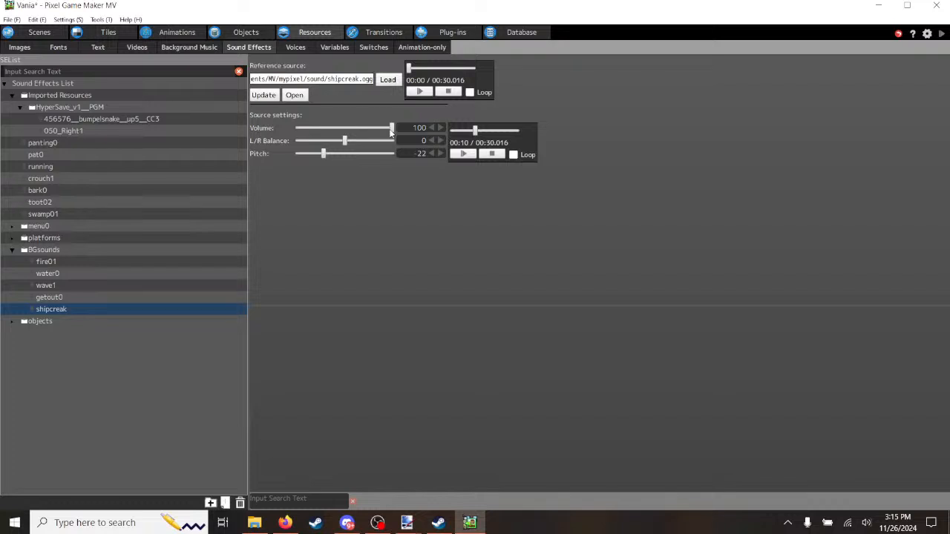
pyautogui.moveTo(391, 130); pyautogui.dragTo(345, 131)
pyautogui.moveTo(345, 128); pyautogui.dragTo(328, 129)
pyautogui.click(493, 155)
pyautogui.click(512, 154)
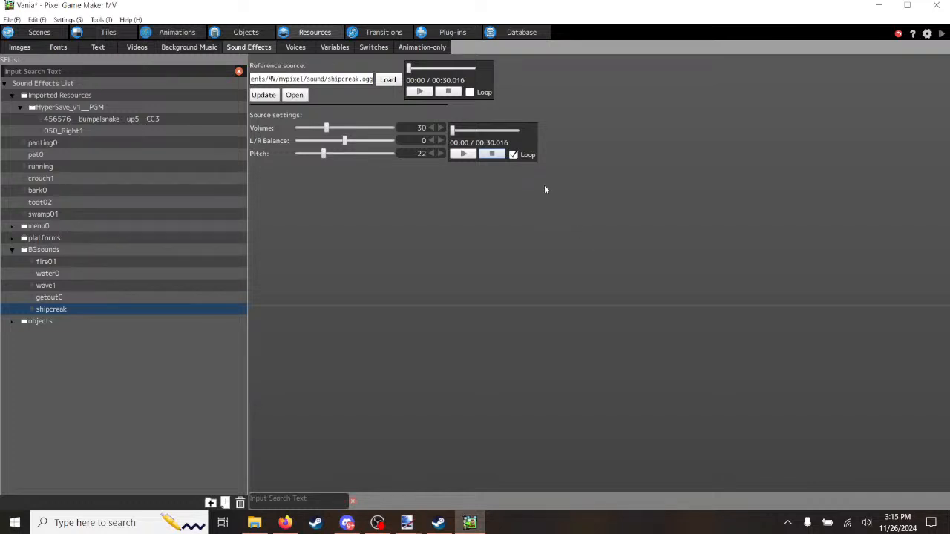
# Step: Open the block sound object from the sounds folder of the project's objects to examine its action program
pyautogui.click(244, 33)
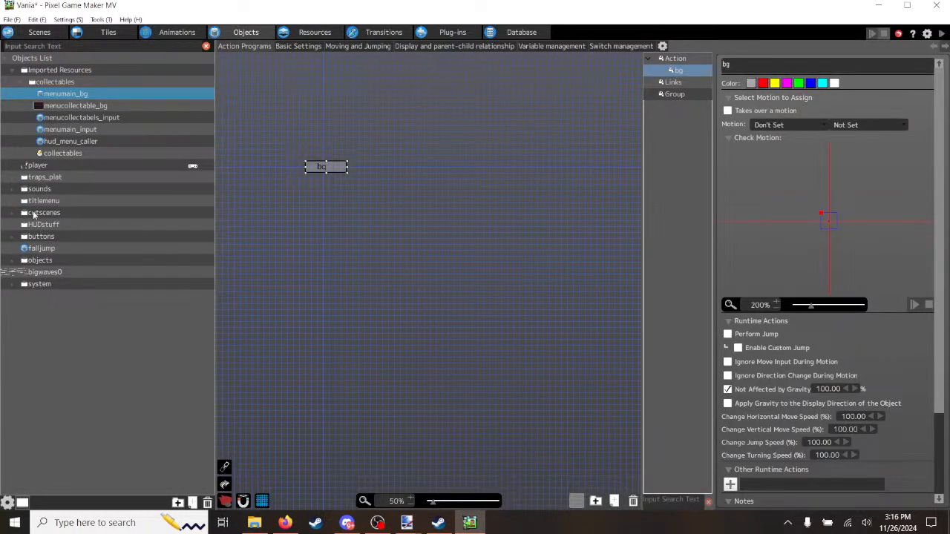
pyautogui.click(12, 192)
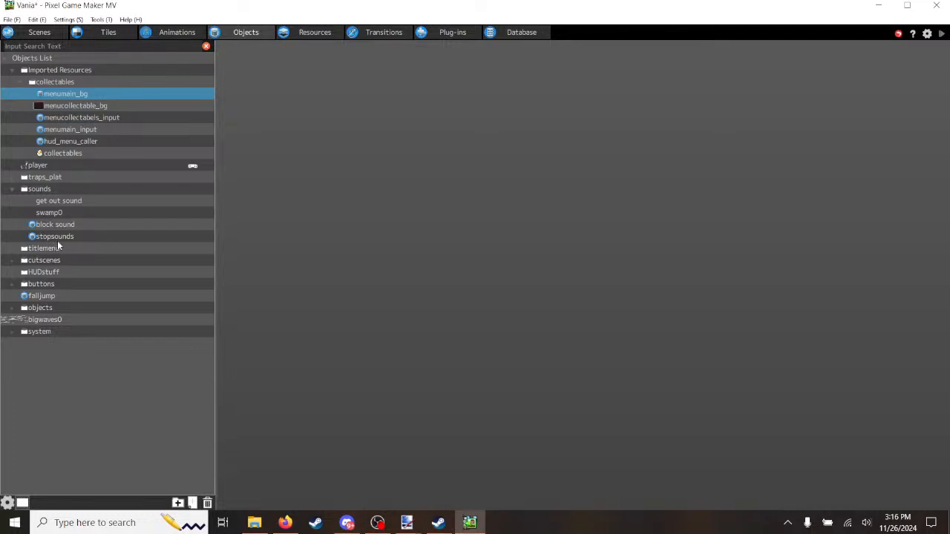
pyautogui.click(11, 308)
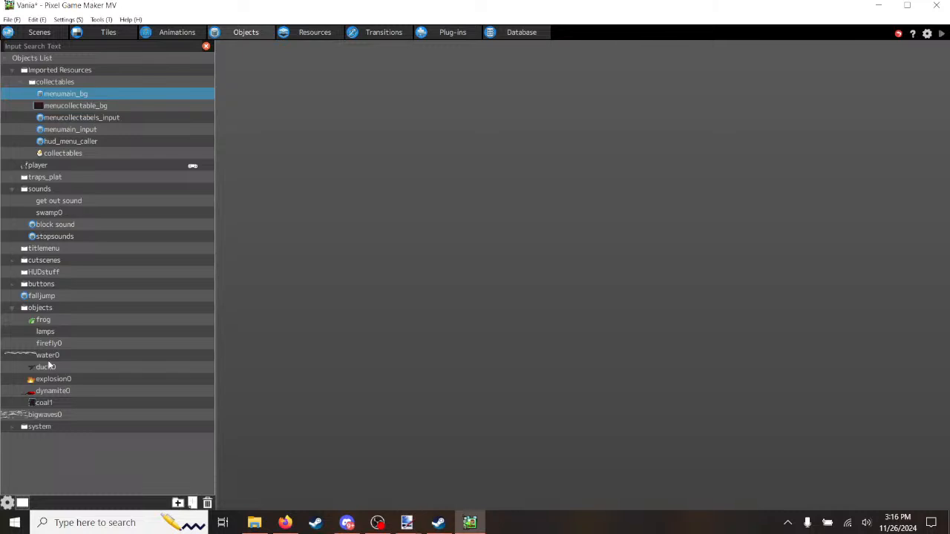
pyautogui.click(13, 308)
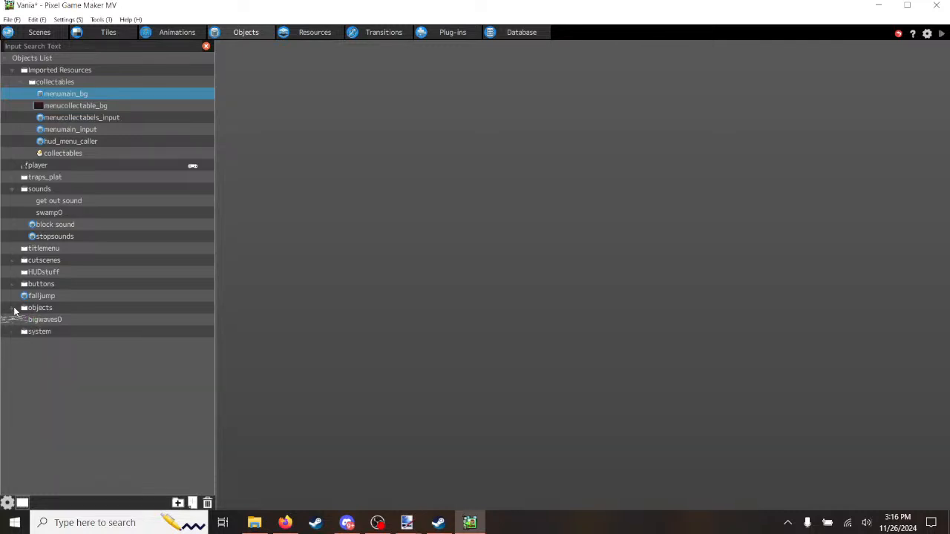
pyautogui.click(60, 226)
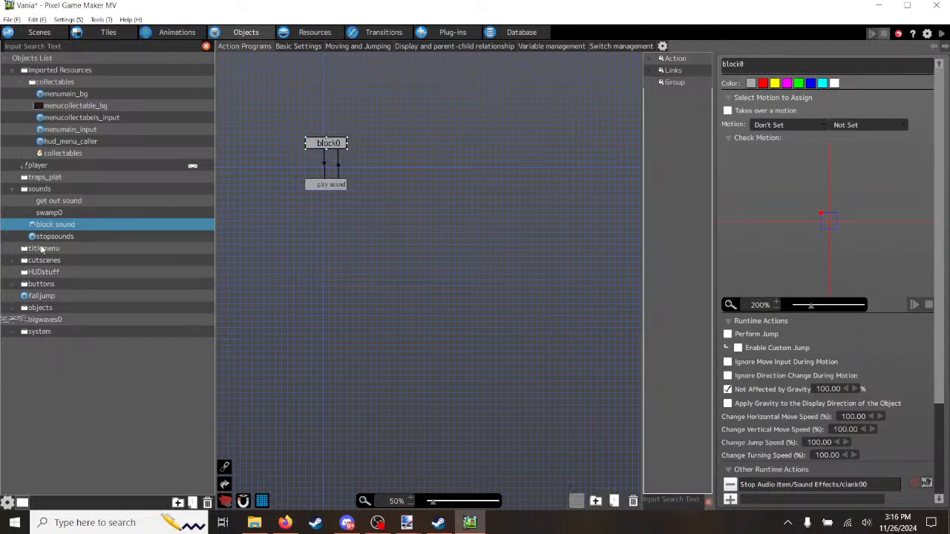
# Step: Duplicate the bigwaves0 object and rename the copy shipcreak0
pyautogui.click(14, 309)
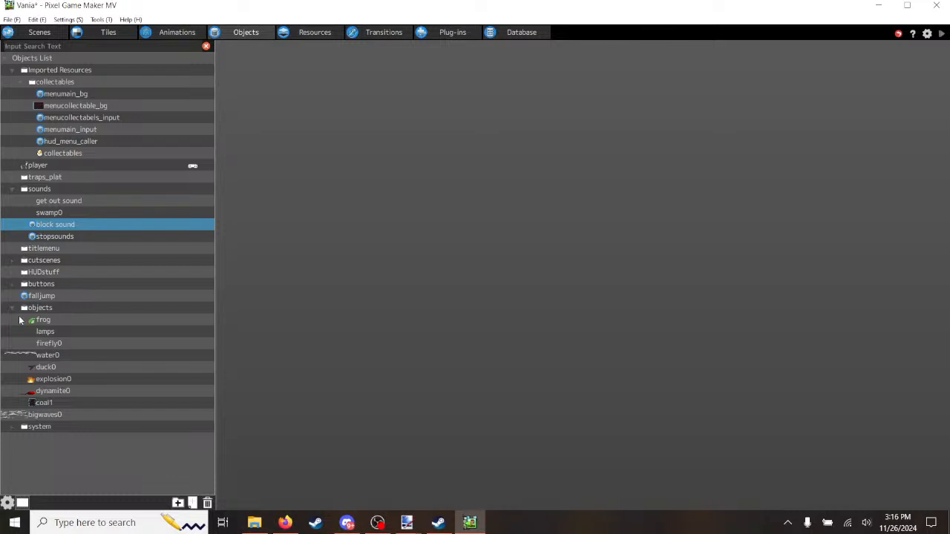
pyautogui.click(54, 416)
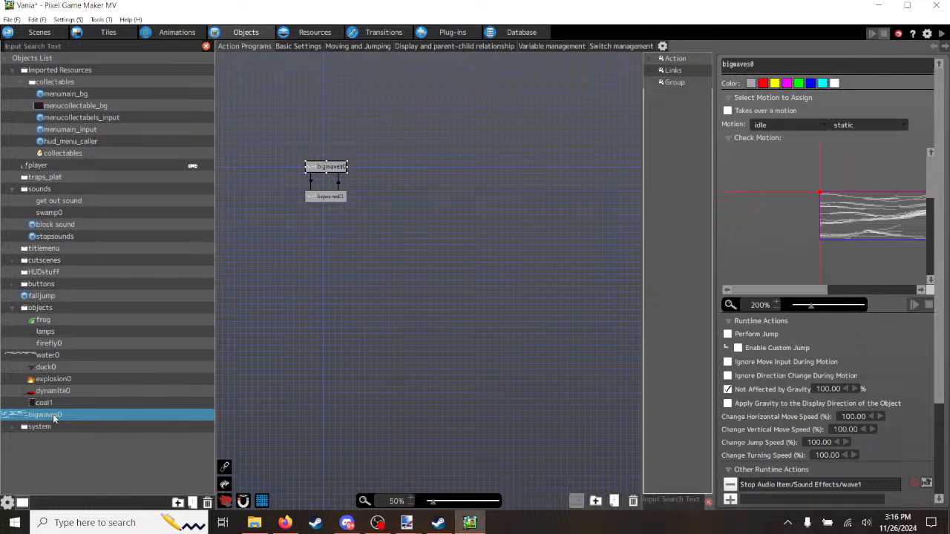
pyautogui.hotkey('ctrl', 'c')
pyautogui.hotkey('ctrl', 'v')
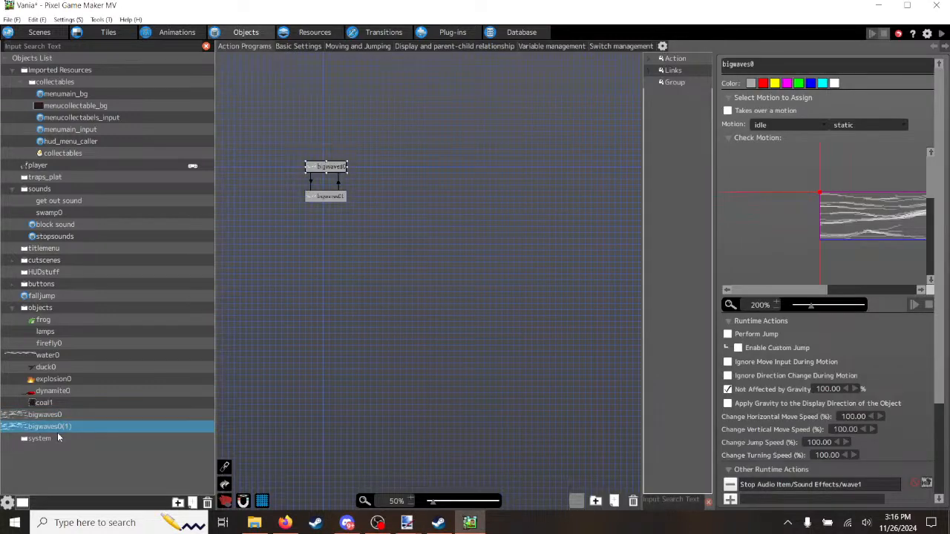
pyautogui.doubleClick(58, 428)
pyautogui.write('shipcreak')
pyautogui.write('0')
pyautogui.click(81, 463)
pyautogui.click(49, 427)
pyautogui.click(328, 168)
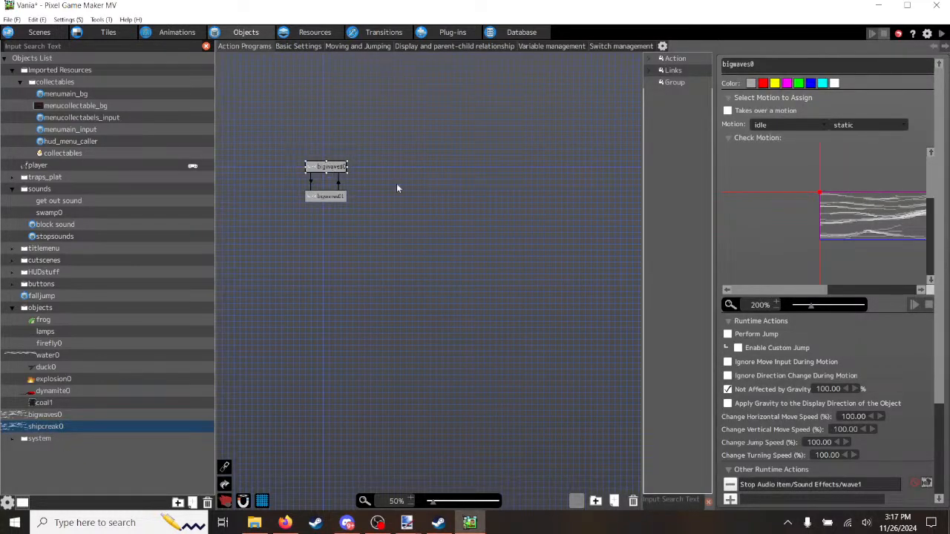
# Step: Set the shipcreak0 object's animation to Not Selected and keep its first action's motion at Don't Set
pyautogui.click(9, 503)
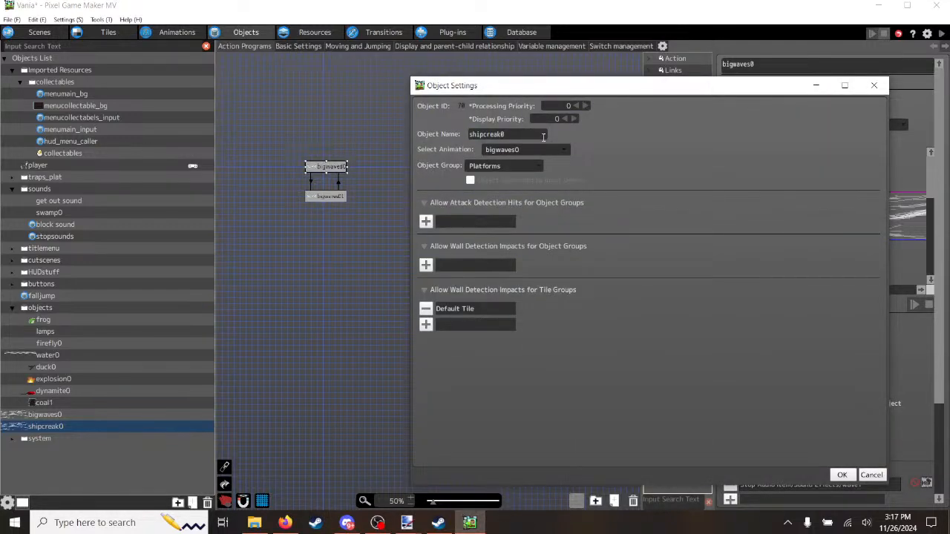
pyautogui.click(565, 151)
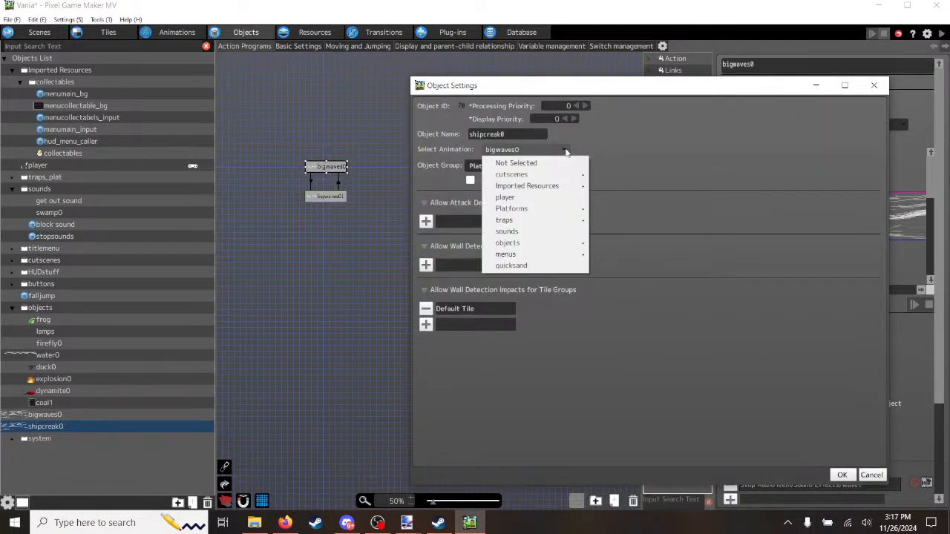
pyautogui.click(558, 162)
pyautogui.click(683, 323)
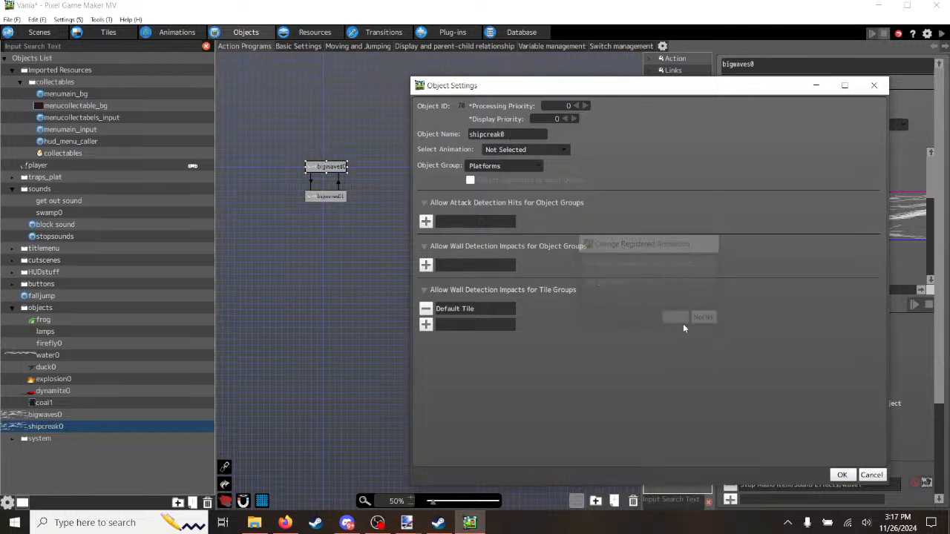
pyautogui.click(843, 475)
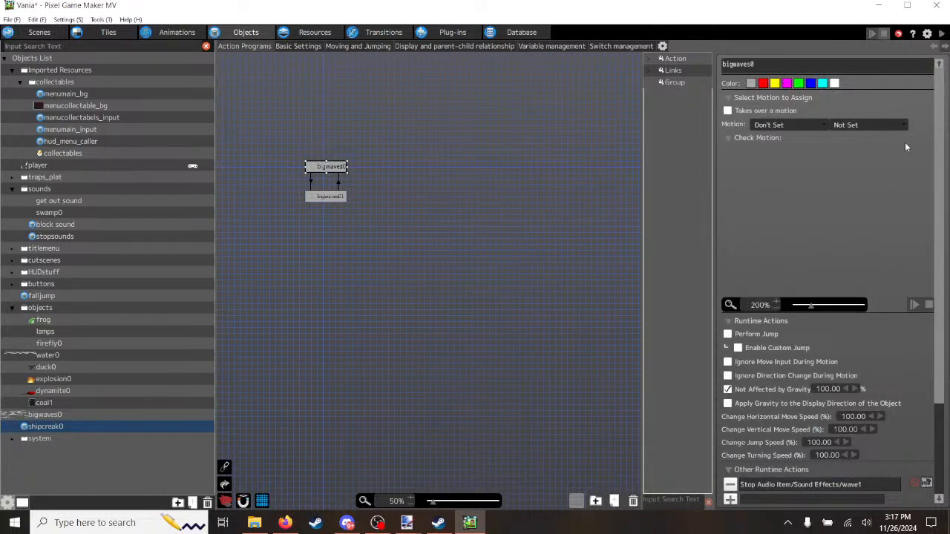
pyautogui.click(816, 125)
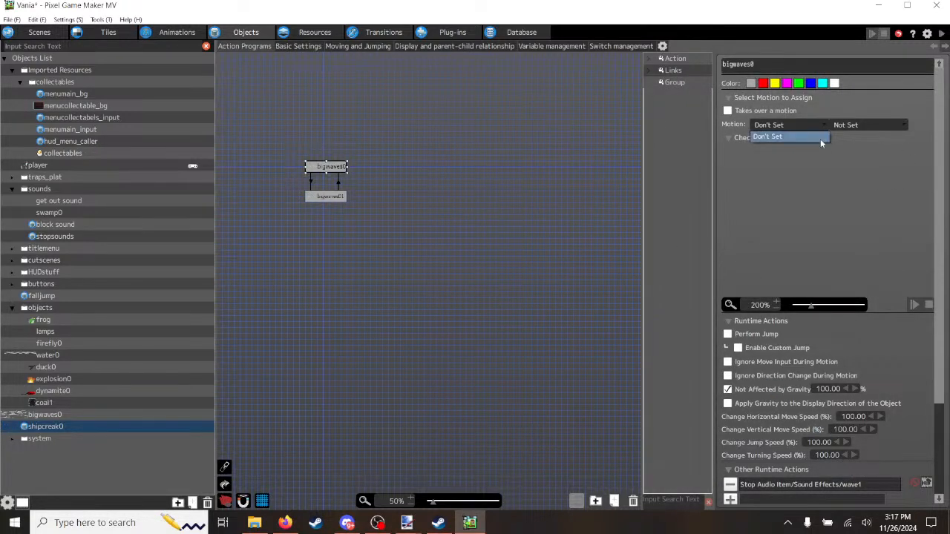
pyautogui.click(820, 139)
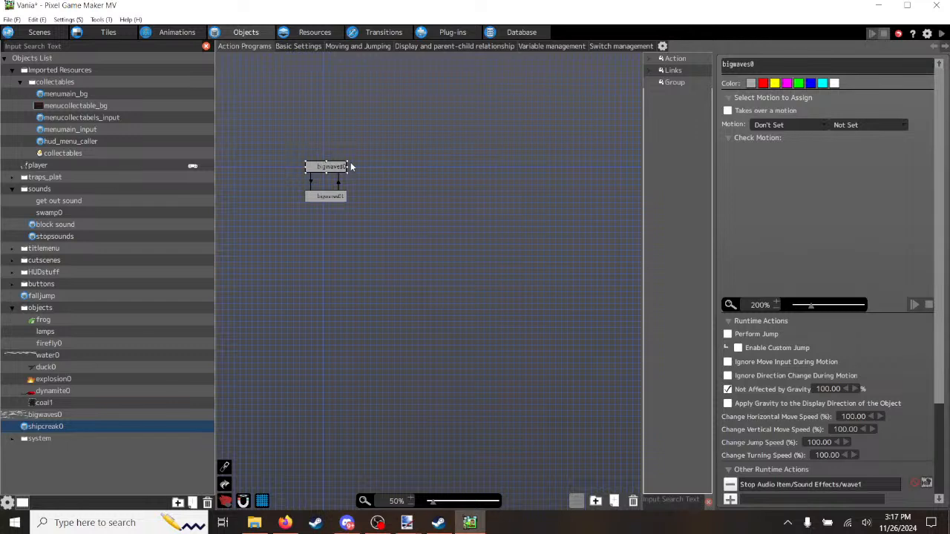
# Step: Rename the shipcreak0 object's first action to shipcreak0 and reuse that name for the second action
pyautogui.doubleClick(751, 64)
pyautogui.write('shipcreak0')
pyautogui.moveTo(763, 62); pyautogui.dragTo(649, 61)
pyautogui.click(332, 196)
pyautogui.hotkey('ctrl', 'a')
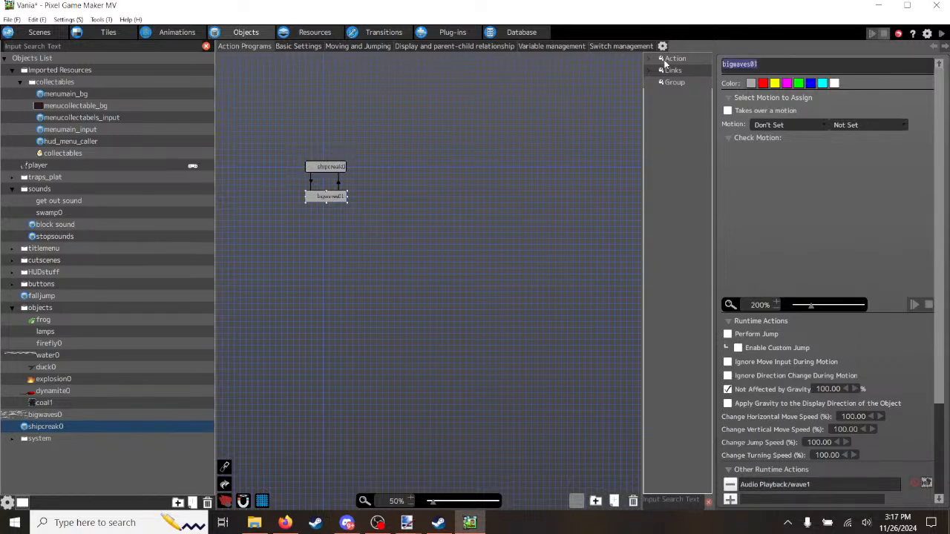
pyautogui.hotkey('ctrl', 'v')
pyautogui.click(753, 214)
# Step: Change the second action's Audio Playback runtime action to play the shipcreak sound effect from BGsounds
pyautogui.click(322, 166)
pyautogui.click(343, 198)
pyautogui.moveTo(940, 344); pyautogui.dragTo(940, 345)
pyautogui.scroll(-3, 941, 347)
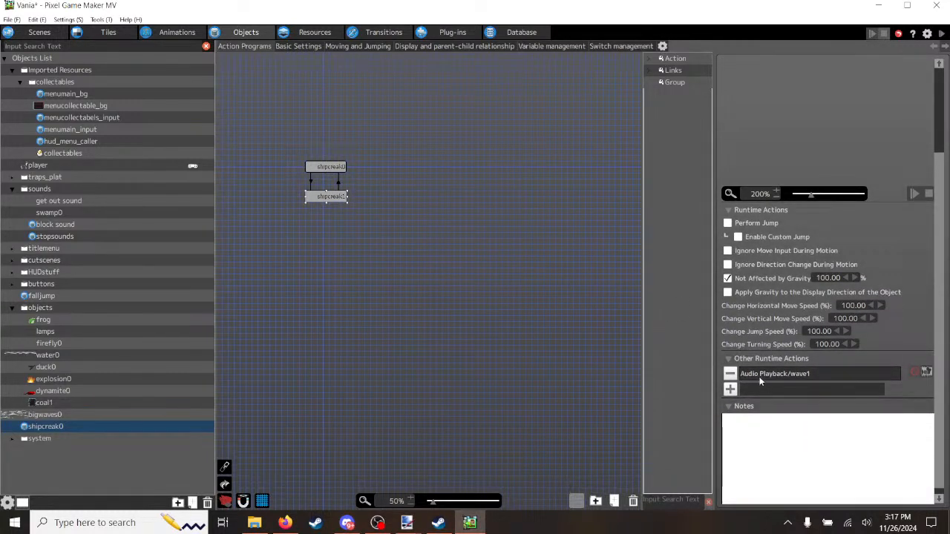
pyautogui.doubleClick(791, 375)
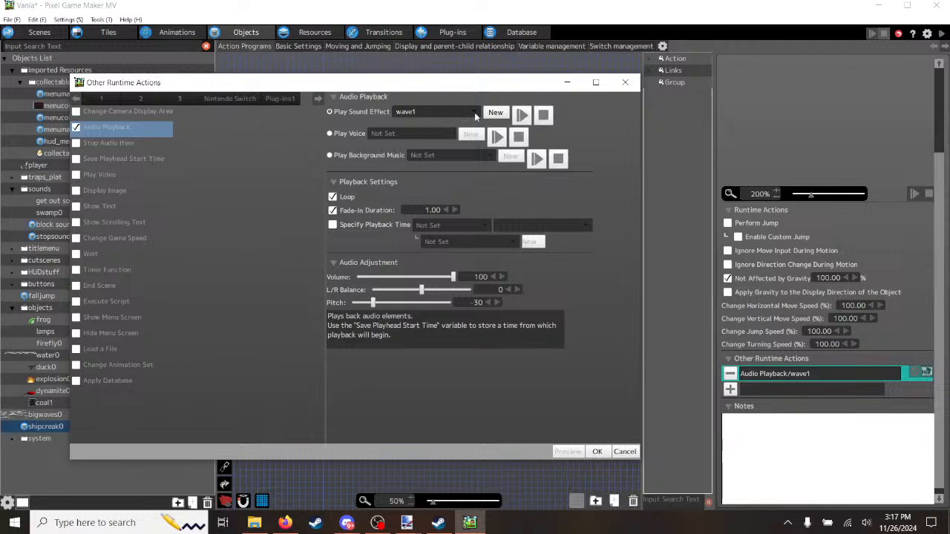
pyautogui.click(474, 112)
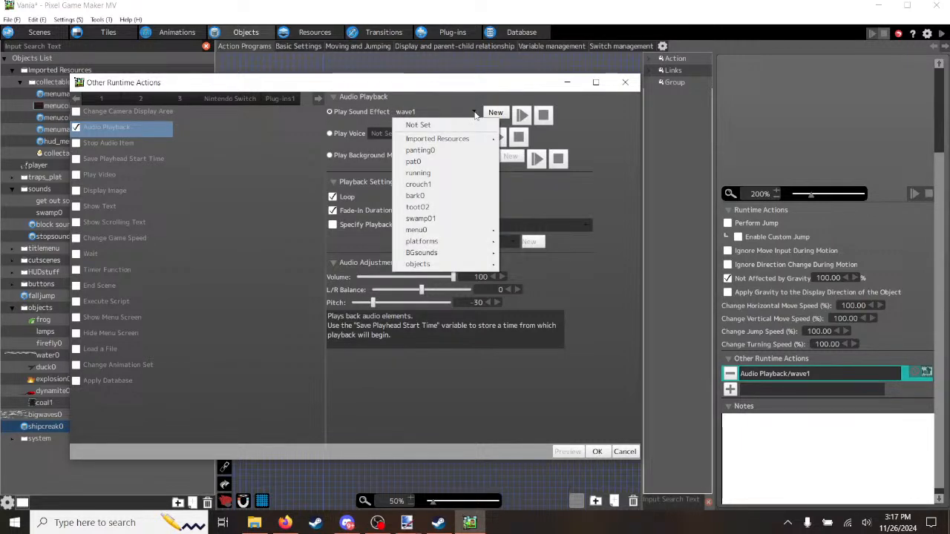
pyautogui.moveTo(453, 266)
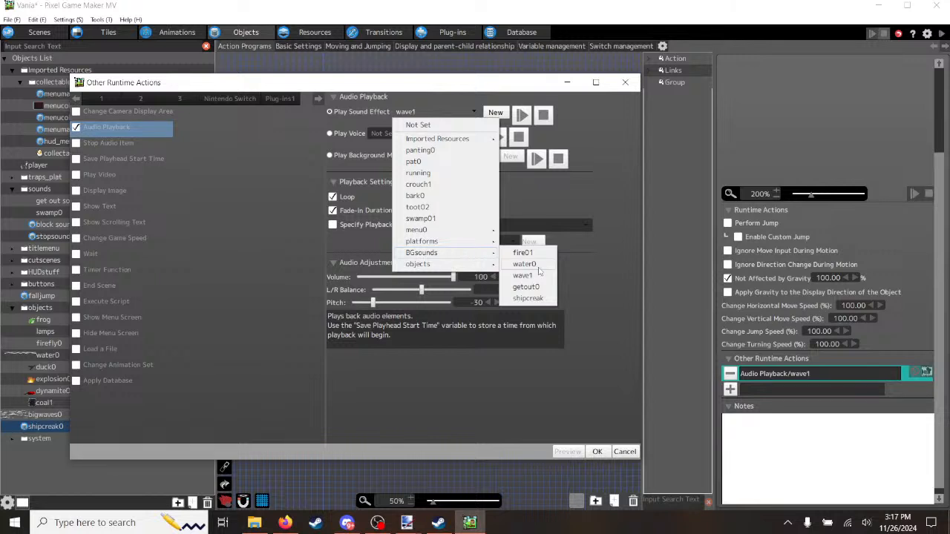
pyautogui.click(527, 297)
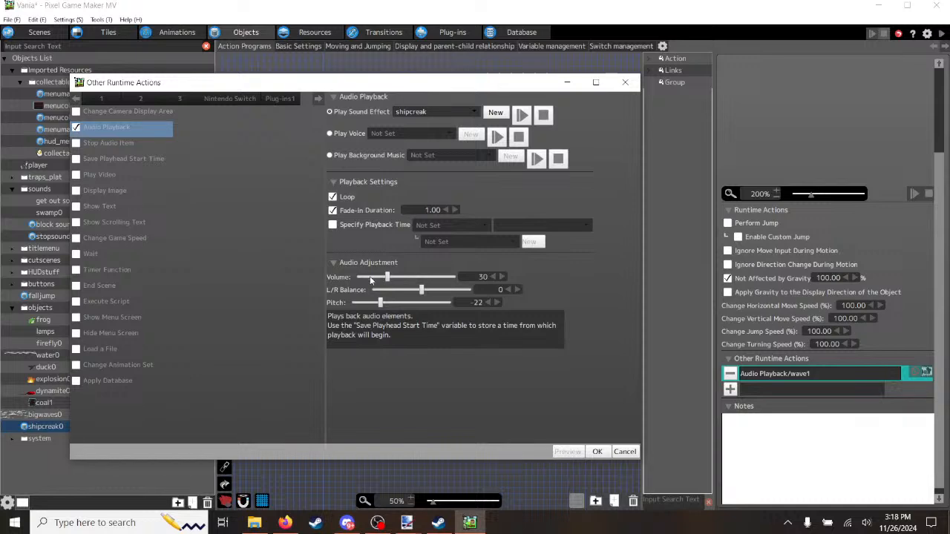
pyautogui.click(597, 451)
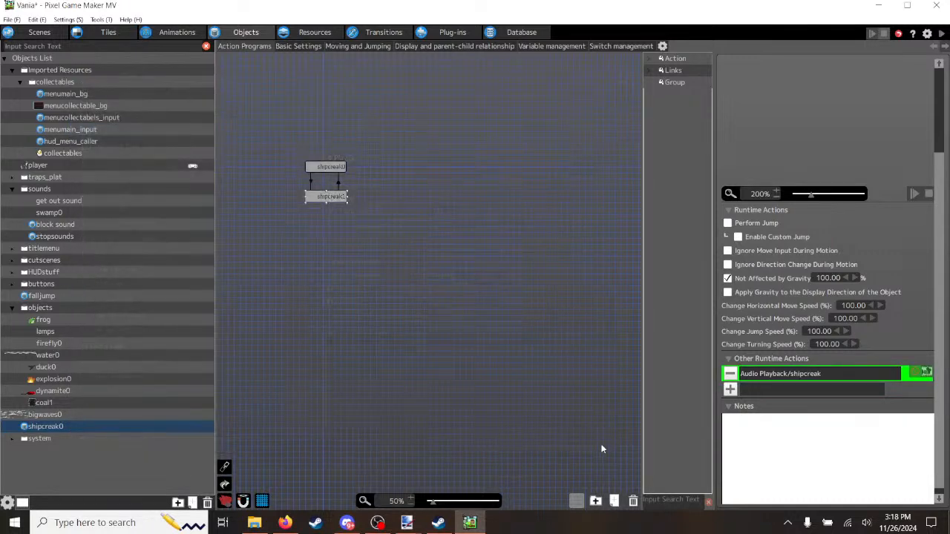
# Step: Change the first action's Stop Audio Item runtime action to target the woodcreak sound effect from the platforms folder
pyautogui.click(333, 167)
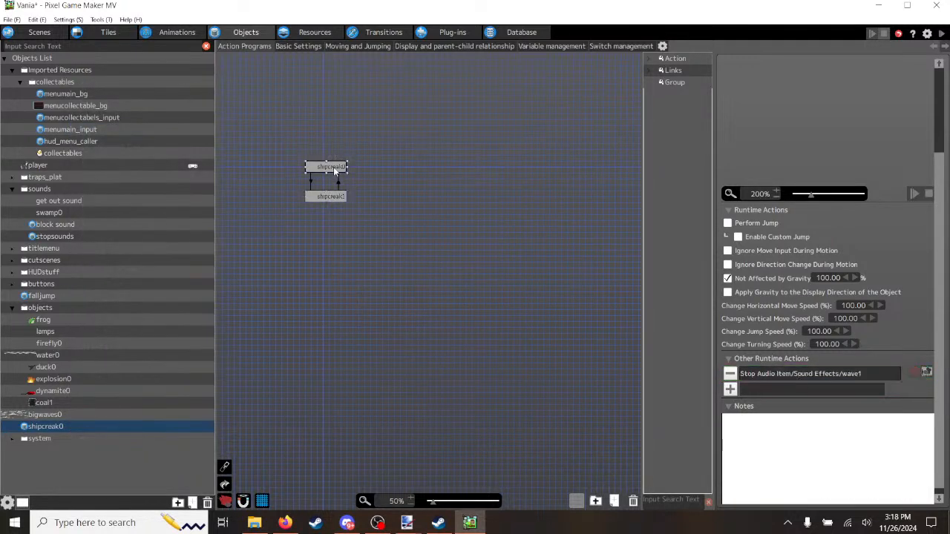
pyautogui.click(786, 374)
pyautogui.doubleClick(787, 374)
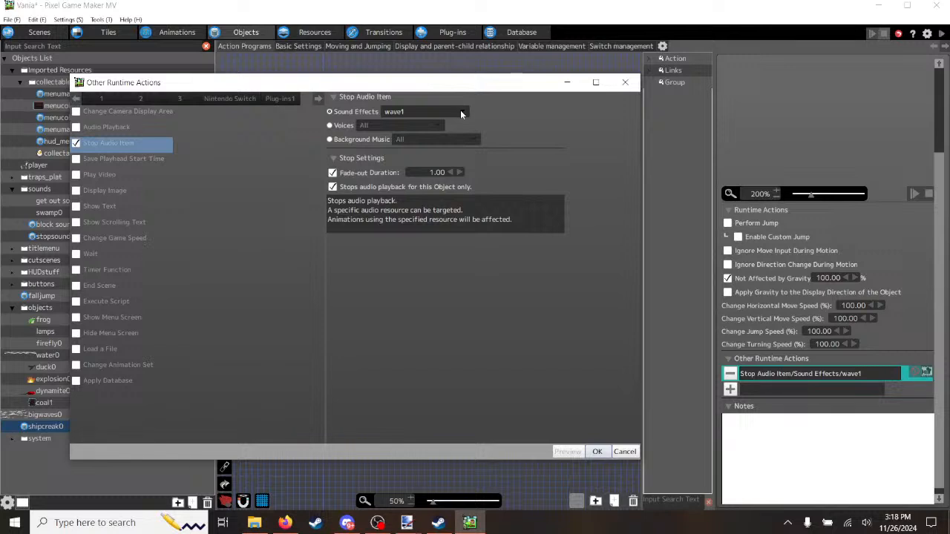
pyautogui.click(460, 112)
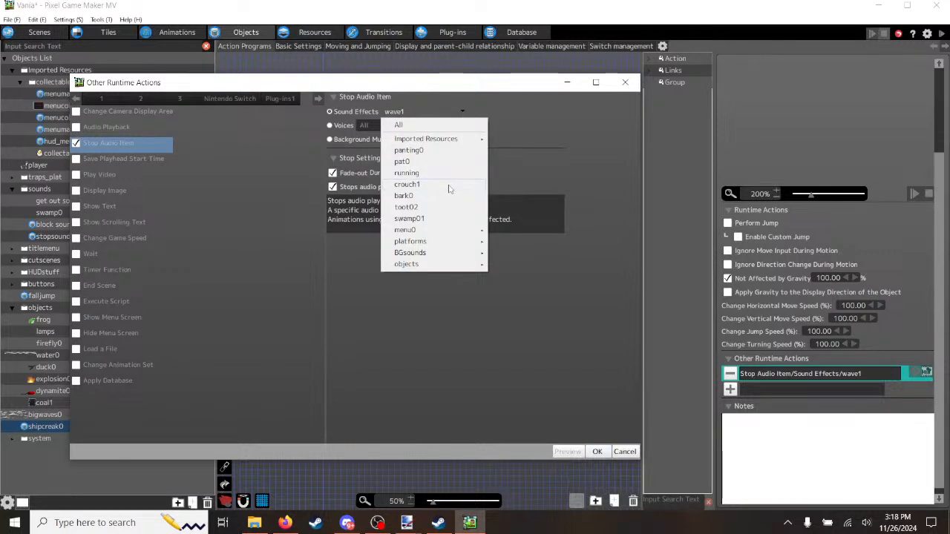
pyautogui.moveTo(446, 242)
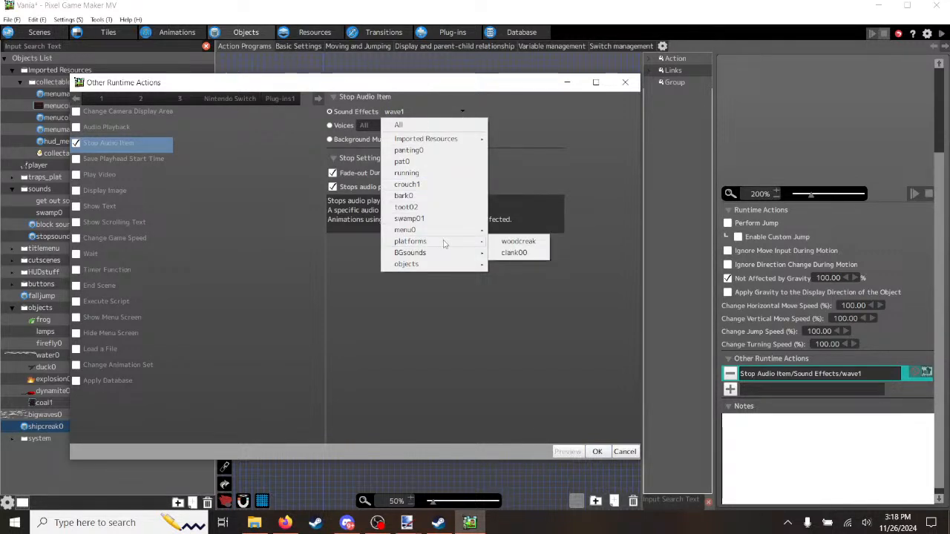
pyautogui.click(508, 242)
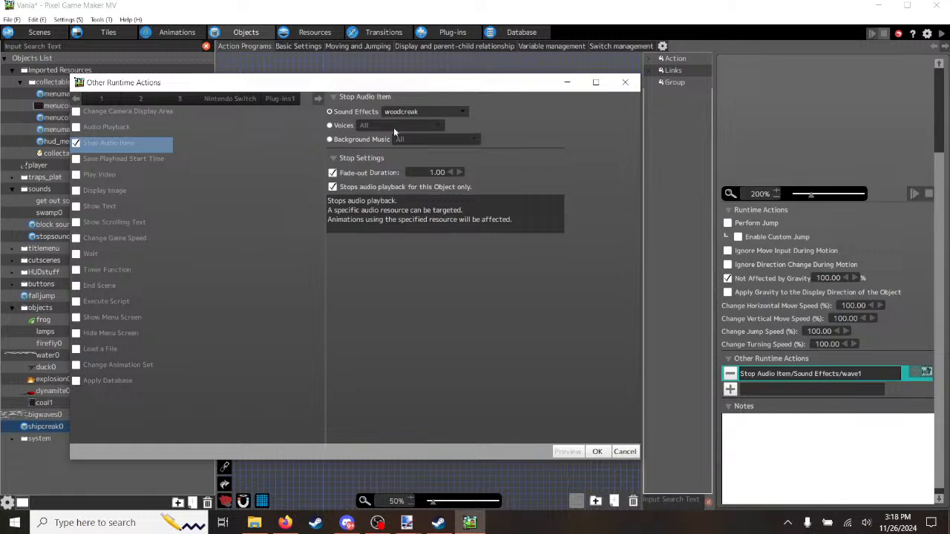
pyautogui.click(597, 451)
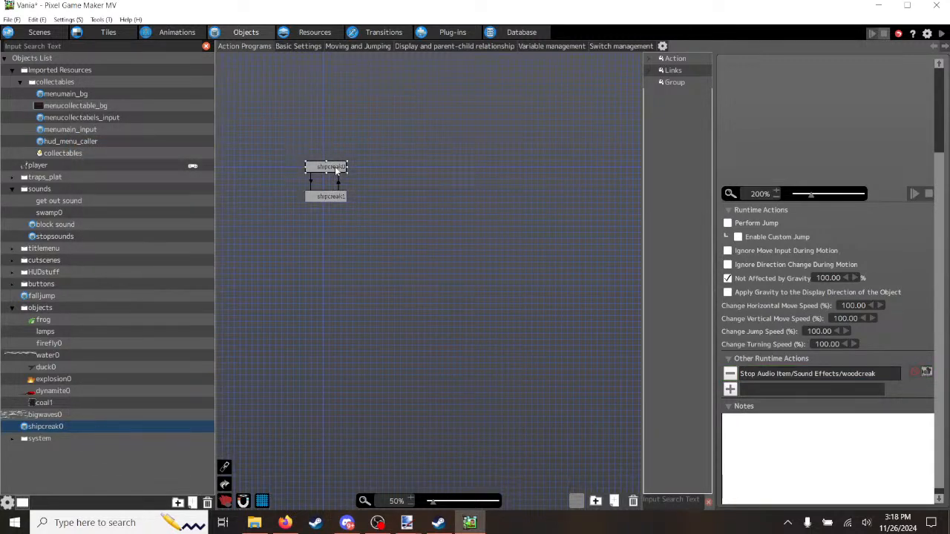
# Step: Examine the scene editor's object list to check where bigwaves0 and shipcreak0 sit relative to the objects folder
pyautogui.click(39, 32)
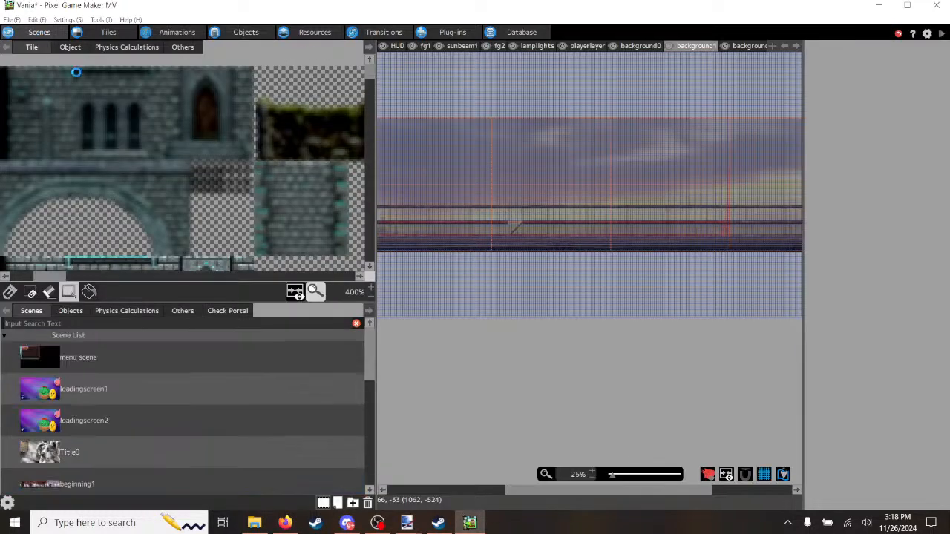
pyautogui.click(69, 48)
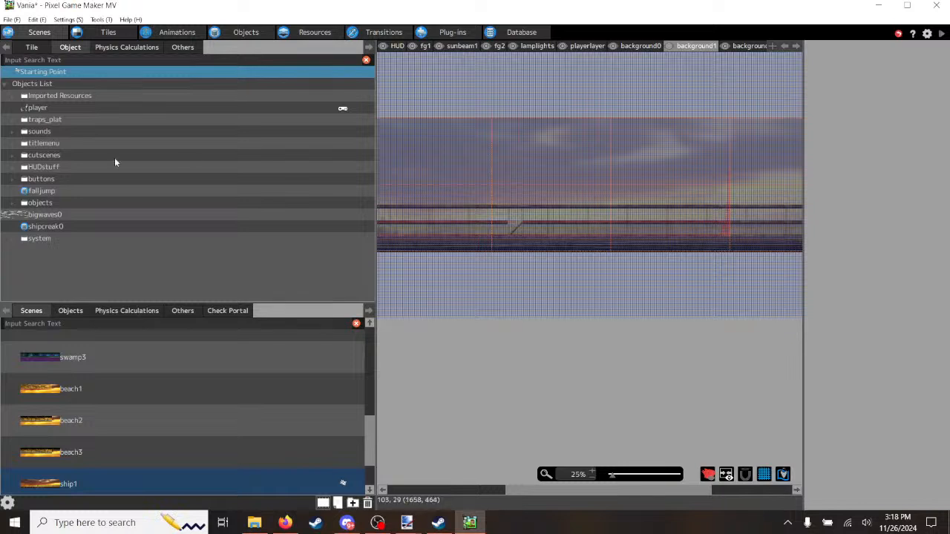
pyautogui.click(12, 204)
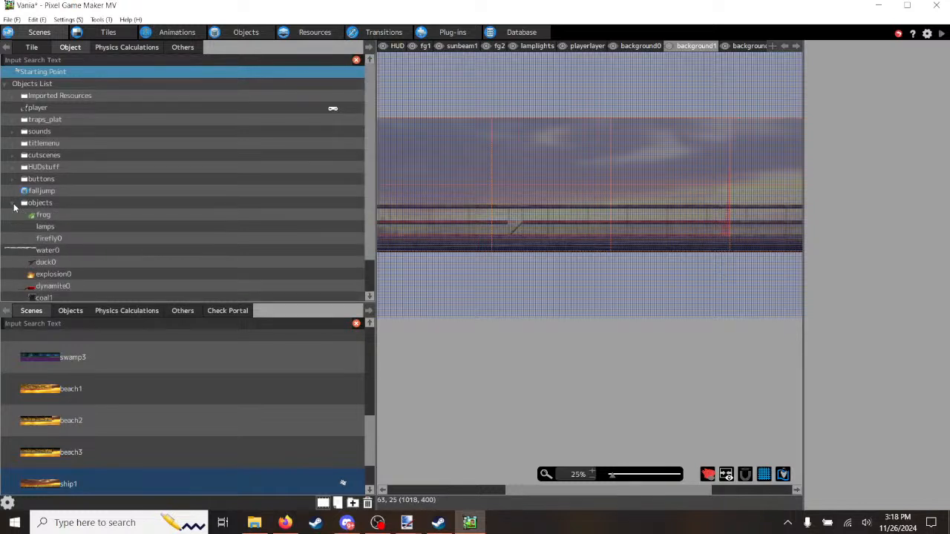
pyautogui.scroll(-1, 87, 233)
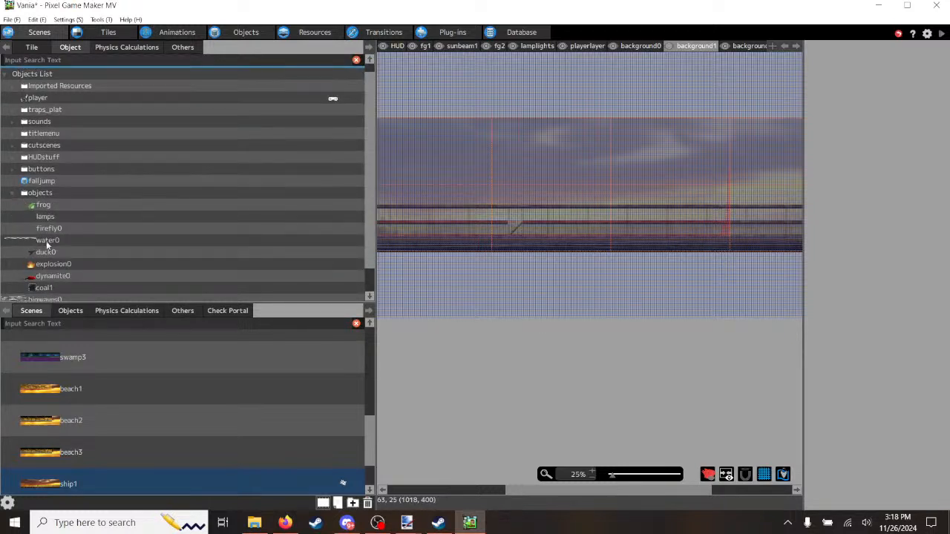
pyautogui.click(12, 193)
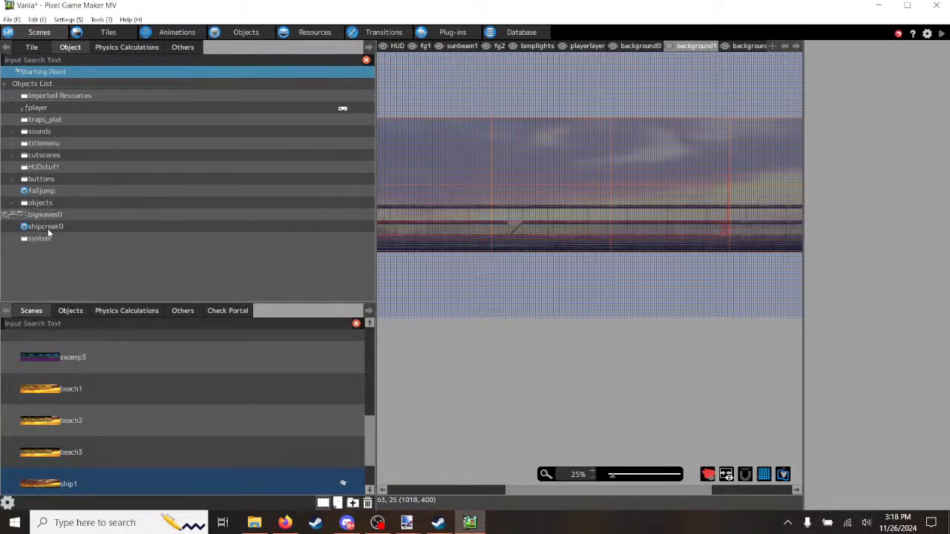
pyautogui.click(12, 205)
pyautogui.scroll(-2, 124, 239)
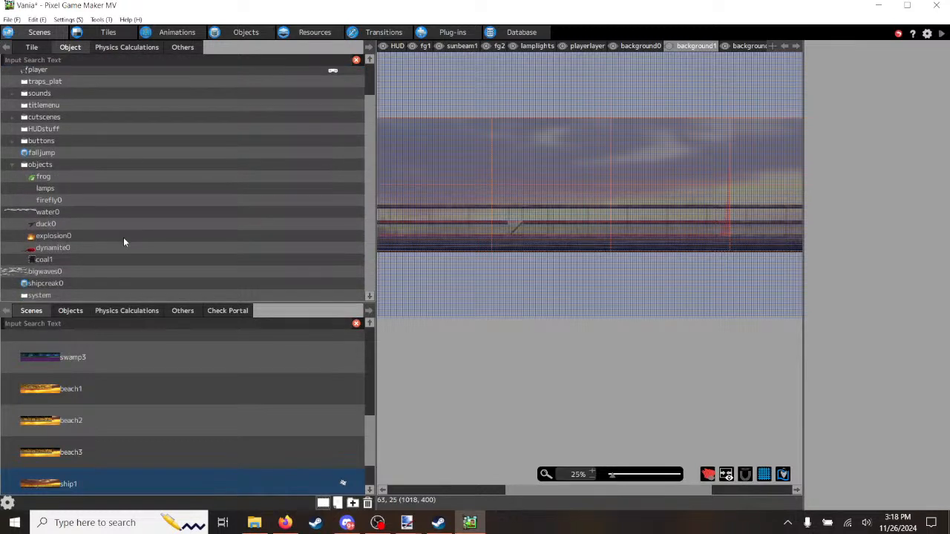
pyautogui.scroll(-1, 54, 263)
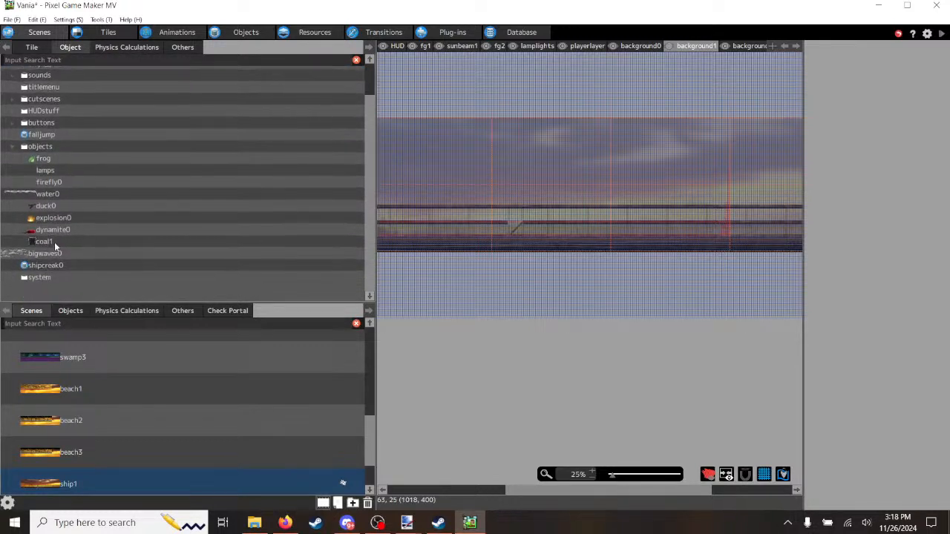
# Step: Move the bigwaves0 and shipcreak0 objects into the objects folder, and return to the scene editor
pyautogui.click(241, 32)
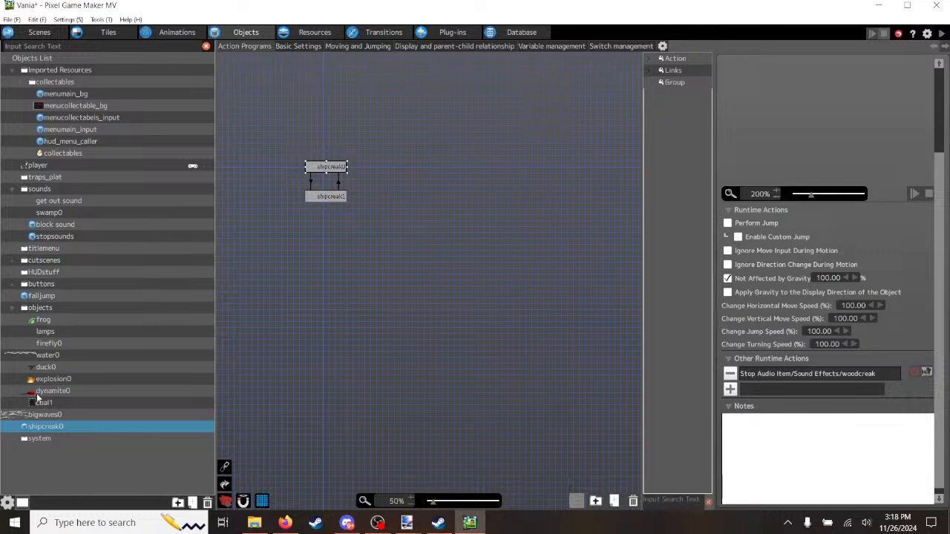
pyautogui.click(44, 457)
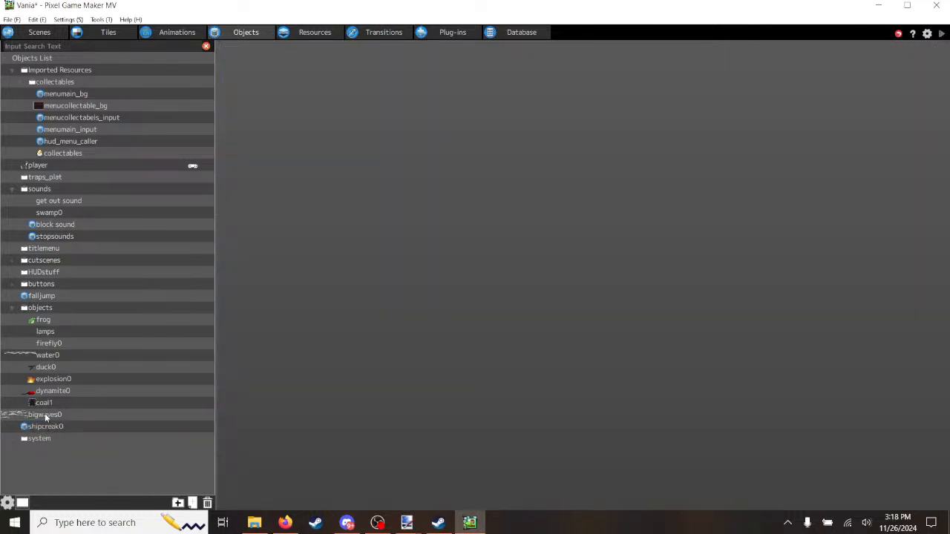
pyautogui.moveTo(43, 414); pyautogui.dragTo(52, 307)
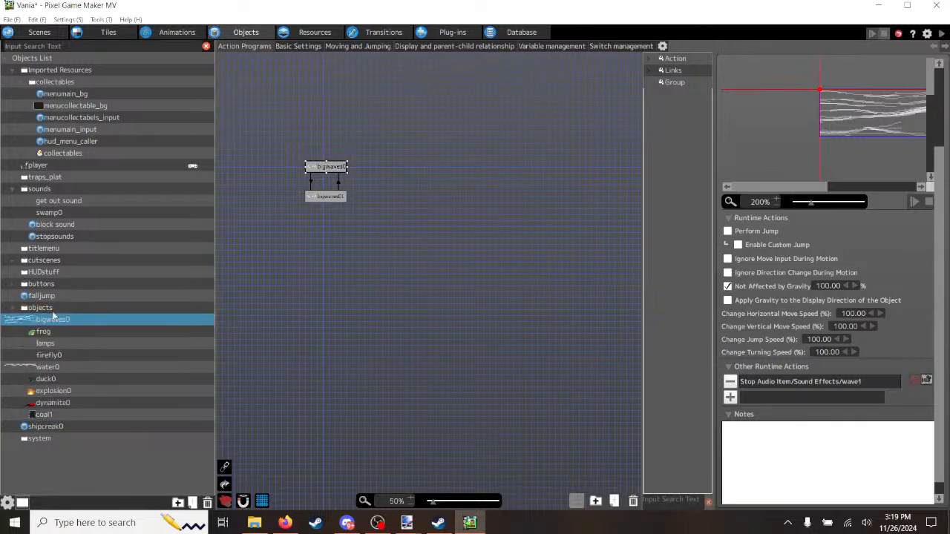
pyautogui.moveTo(44, 426); pyautogui.dragTo(77, 306)
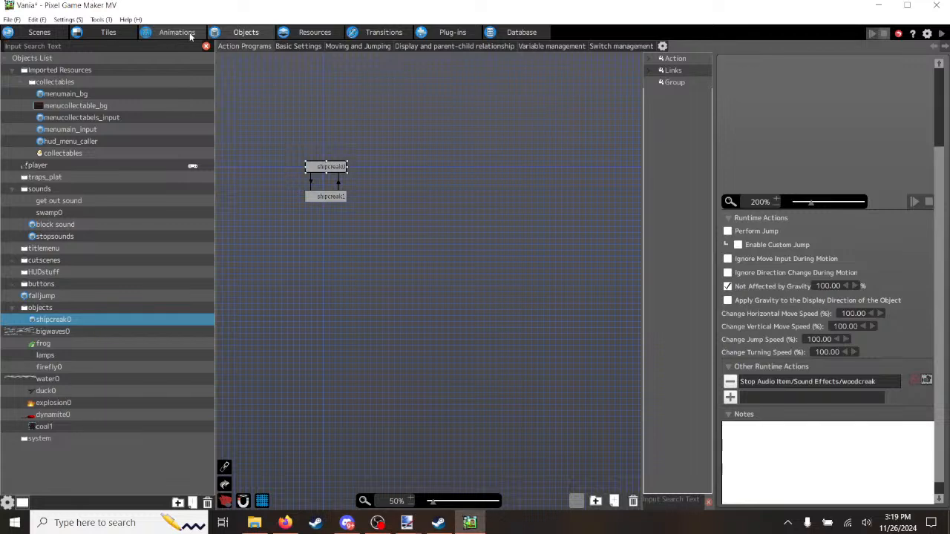
pyautogui.click(41, 32)
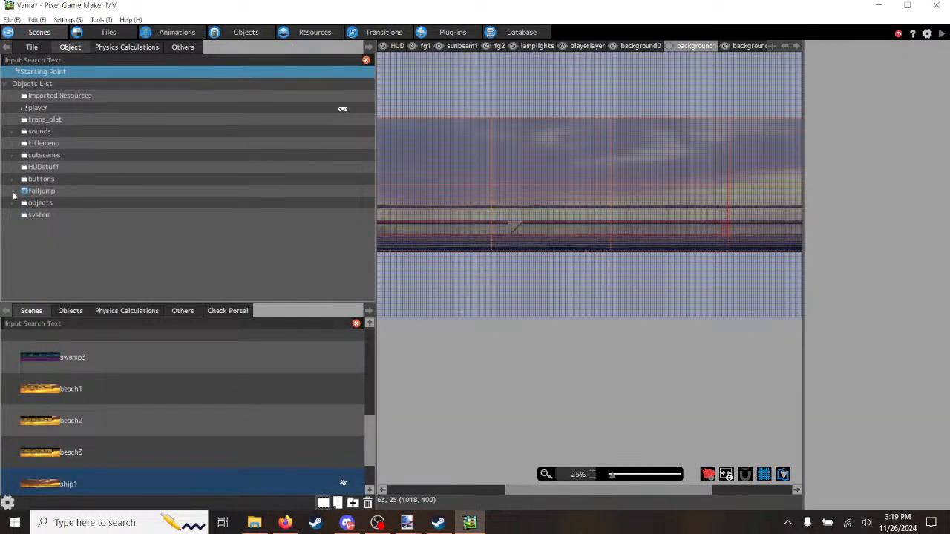
# Step: Place the shipcreak0 object from the objects folder on the playerlayer of the ship1 scene at about X 1905, Y 527
pyautogui.click(12, 192)
pyautogui.click(12, 205)
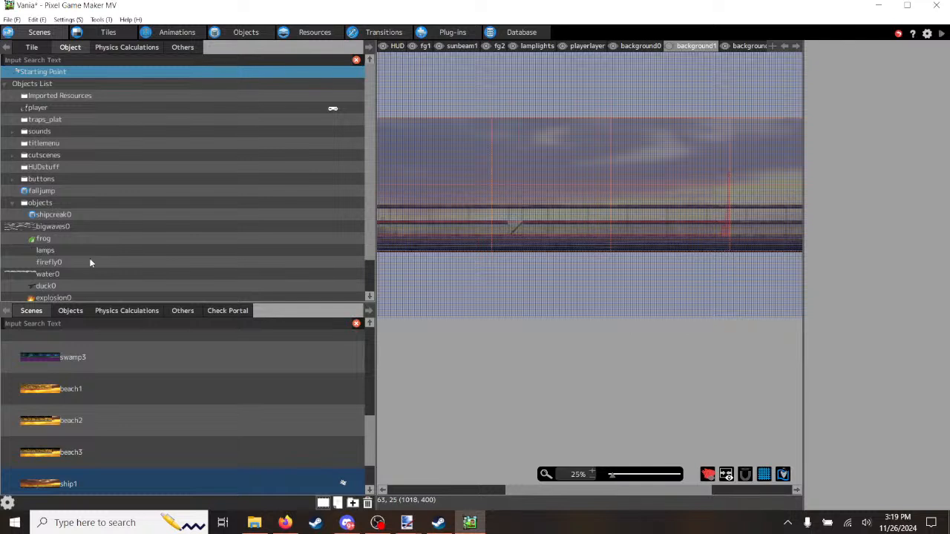
pyautogui.scroll(-1, 89, 259)
pyautogui.click(56, 205)
pyautogui.moveTo(494, 220); pyautogui.dragTo(579, 230, button='middle')
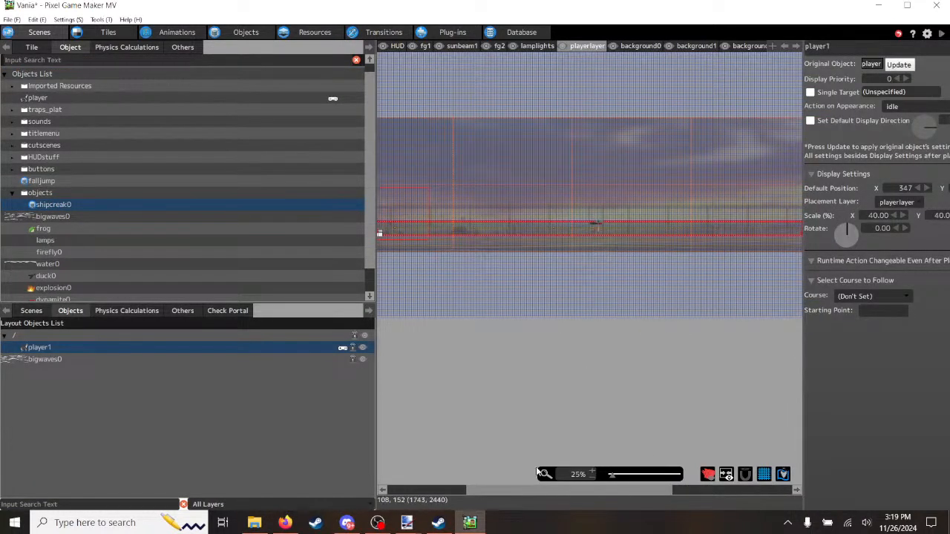
pyautogui.moveTo(543, 489); pyautogui.dragTo(576, 495)
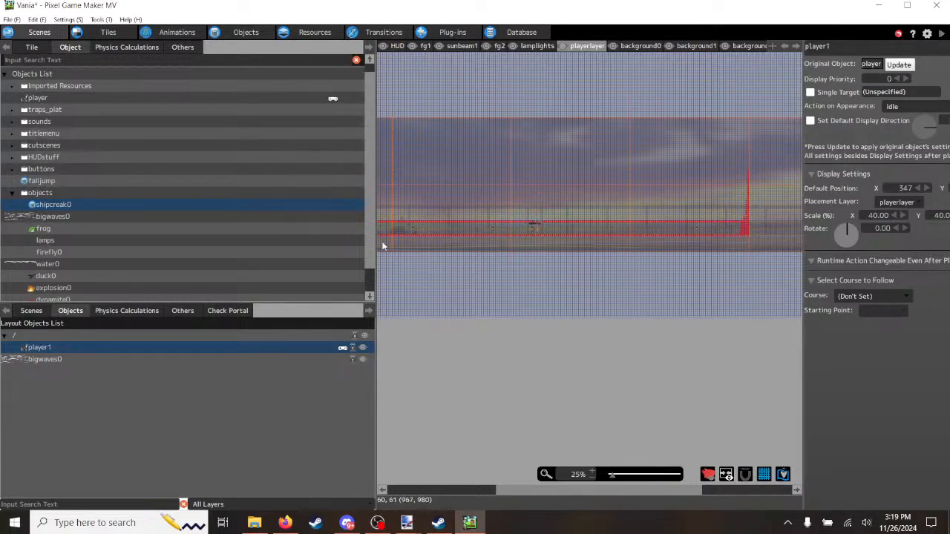
pyautogui.click(74, 204)
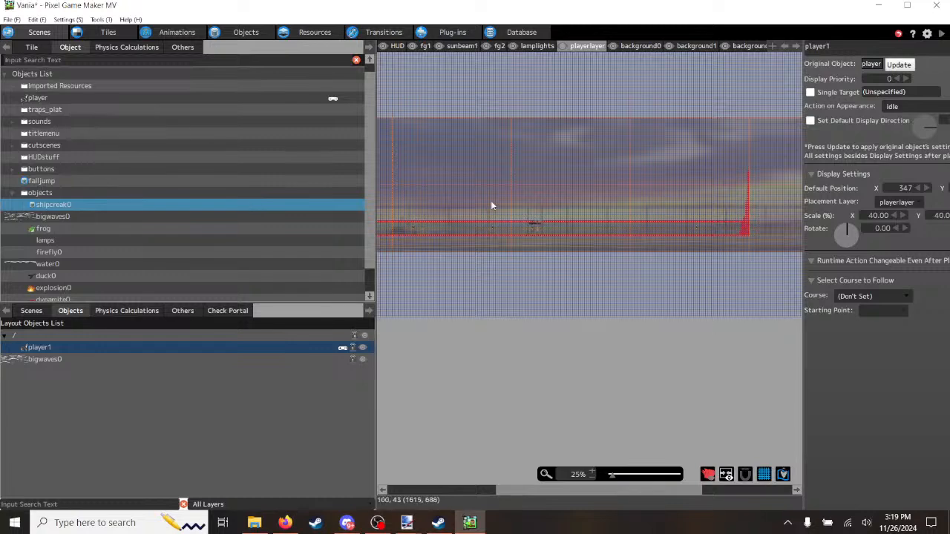
pyautogui.scroll(4, 510, 190)
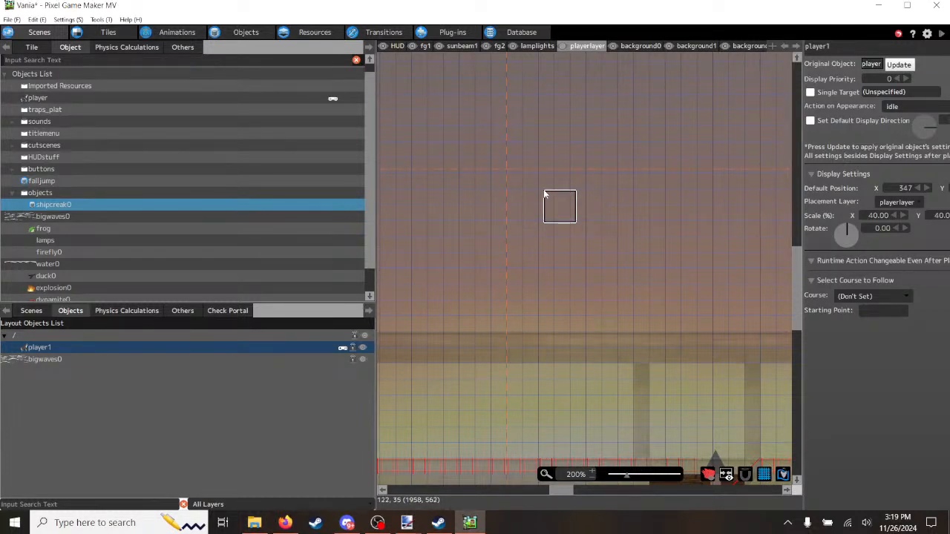
pyautogui.scroll(2, 529, 171)
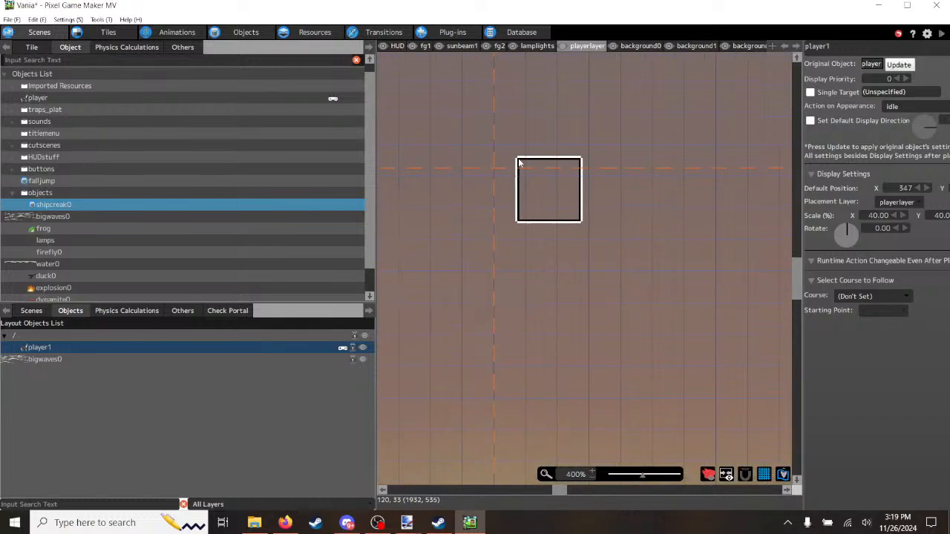
pyautogui.scroll(2, 518, 162)
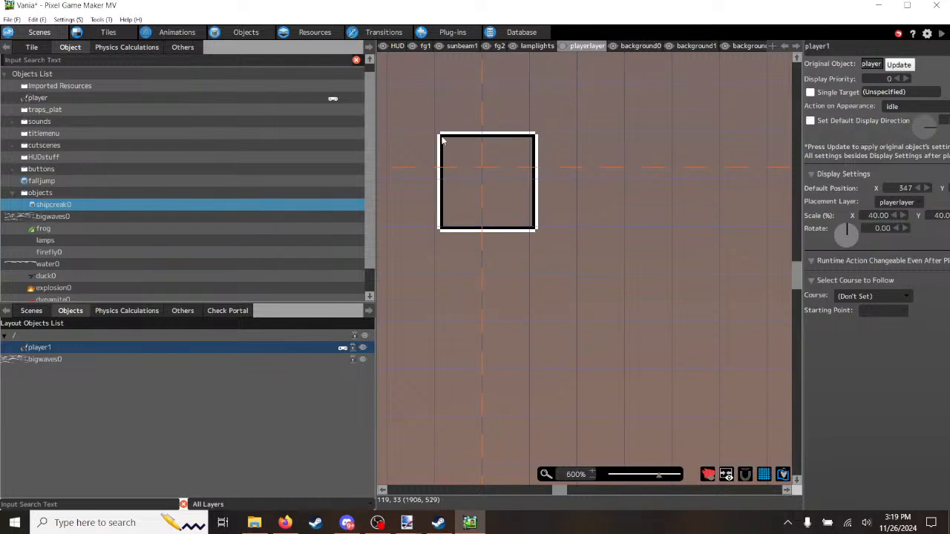
pyautogui.click(434, 132)
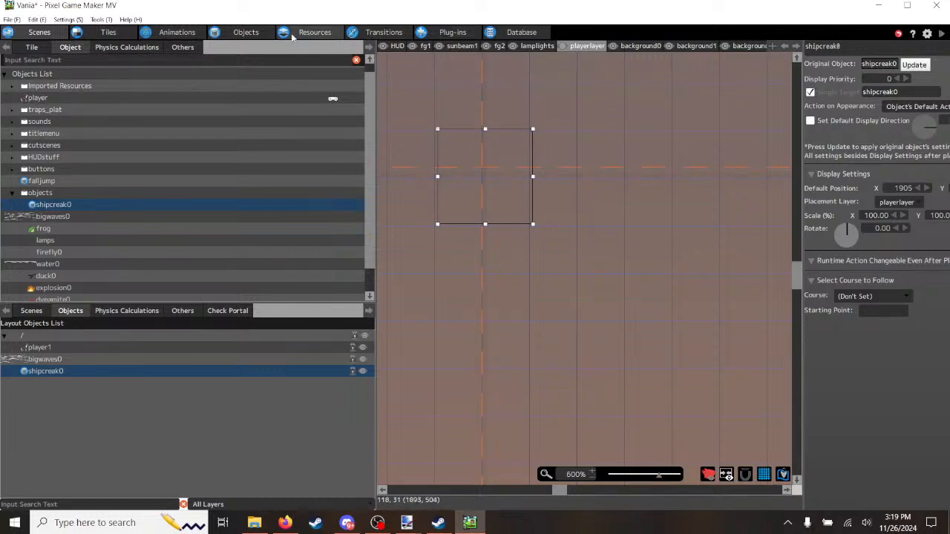
# Step: Check shipcreak0's gravity and Not Pushed Back by Other Objects settings, and the placed instance's display settings in the scene
pyautogui.click(246, 32)
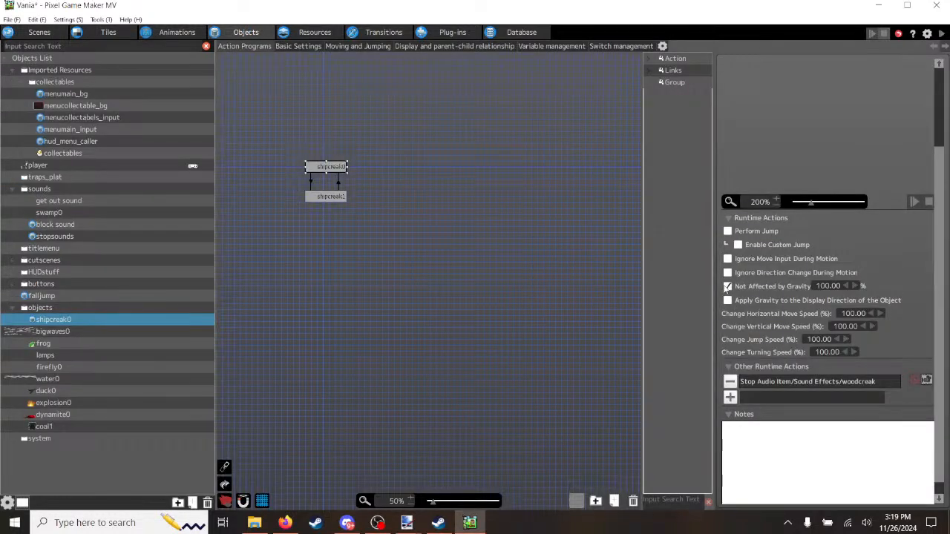
pyautogui.click(304, 46)
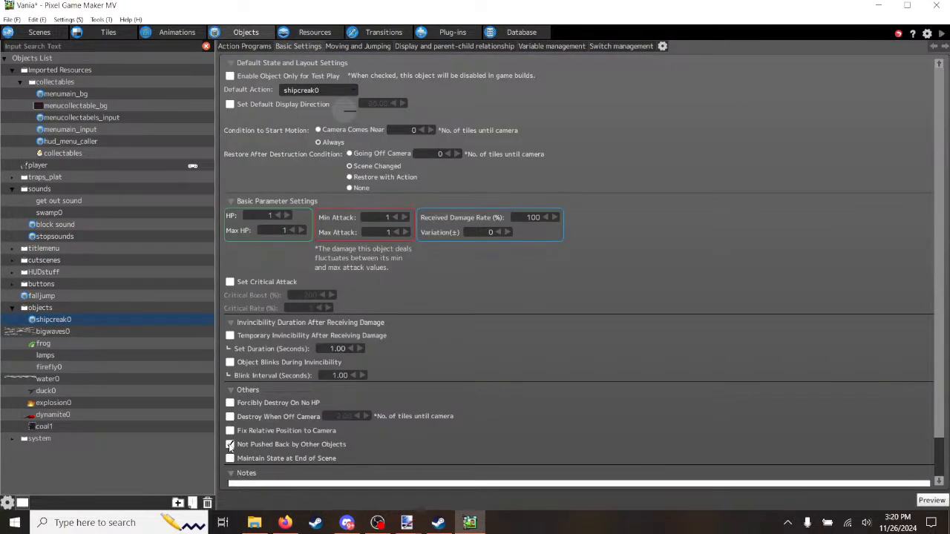
pyautogui.click(39, 32)
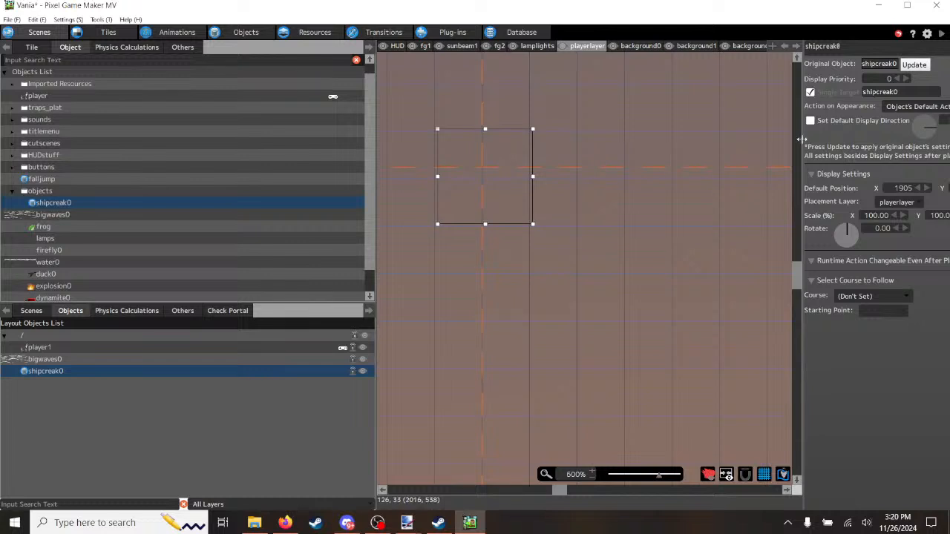
pyautogui.moveTo(800, 153); pyautogui.dragTo(623, 154)
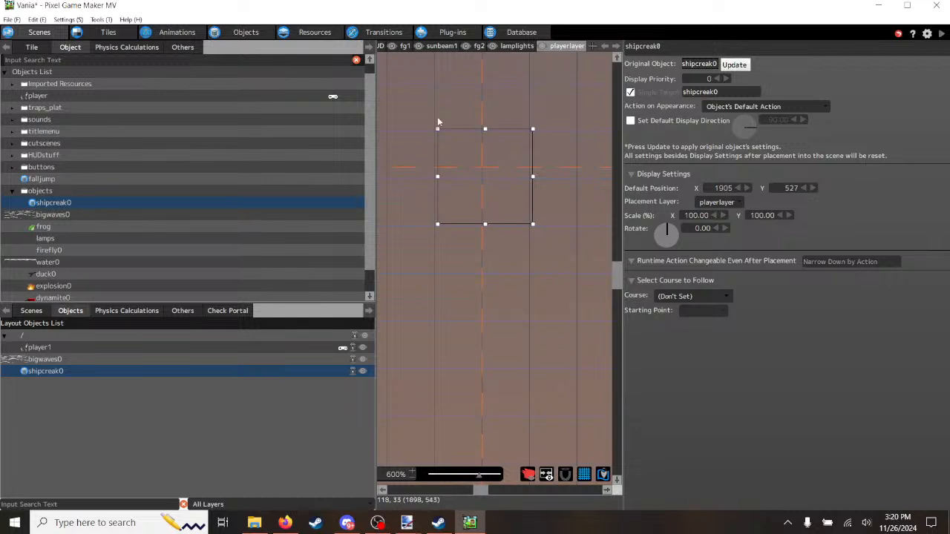
# Step: Test play the game in a maximized window and walk the dog along the ship deck to listen for the creak sound
pyautogui.click(941, 36)
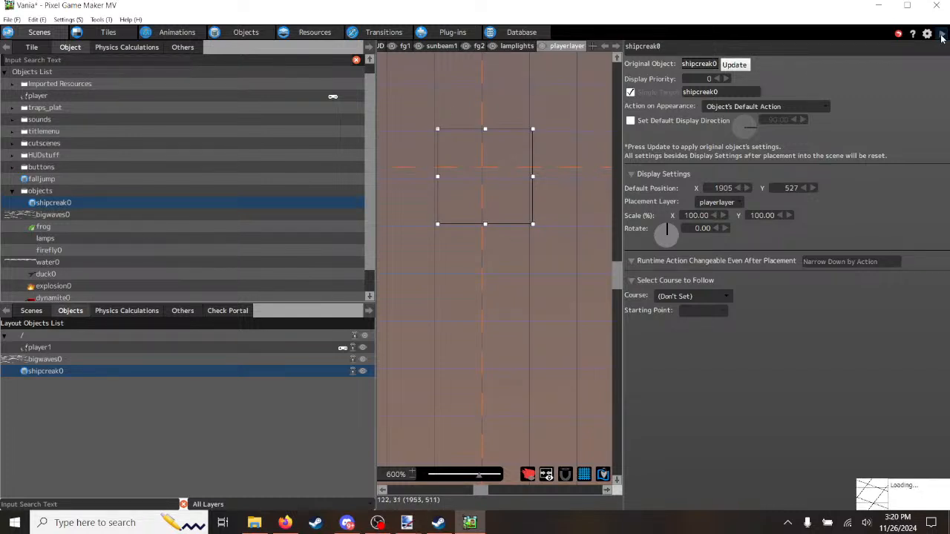
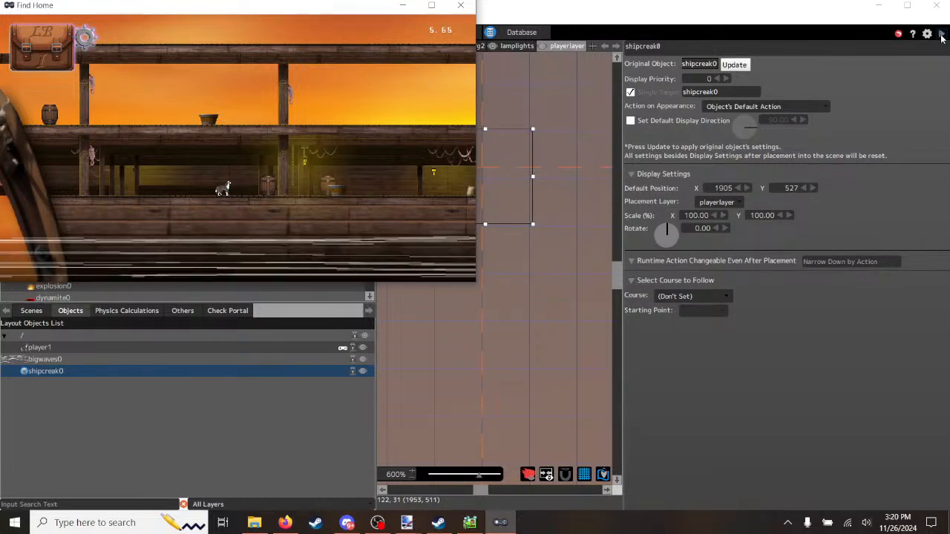
pyautogui.press('Right')
pyautogui.press('Right')
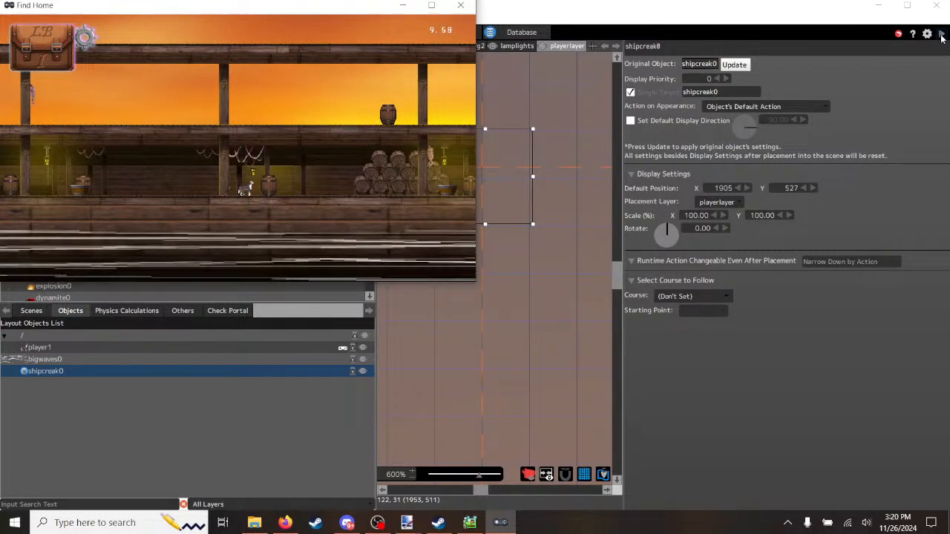
pyautogui.press('Right')
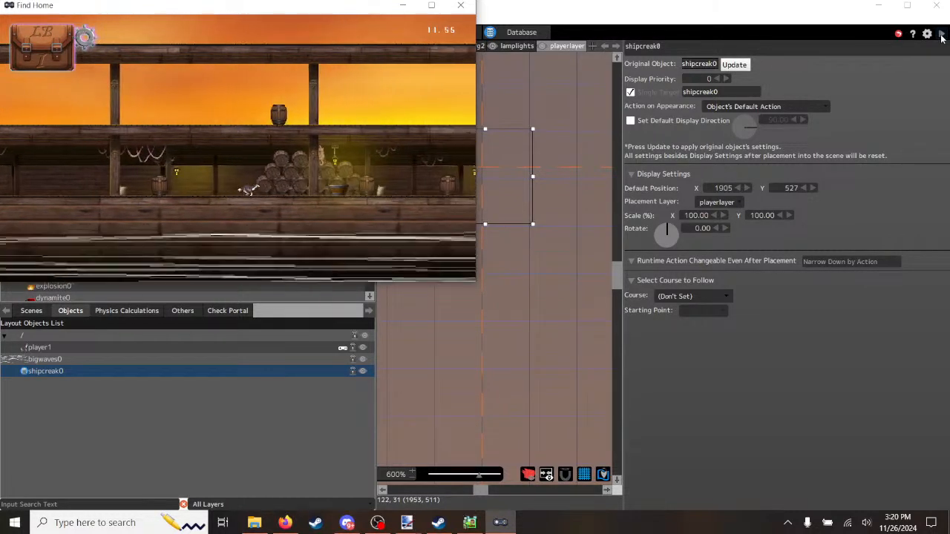
pyautogui.press('Right')
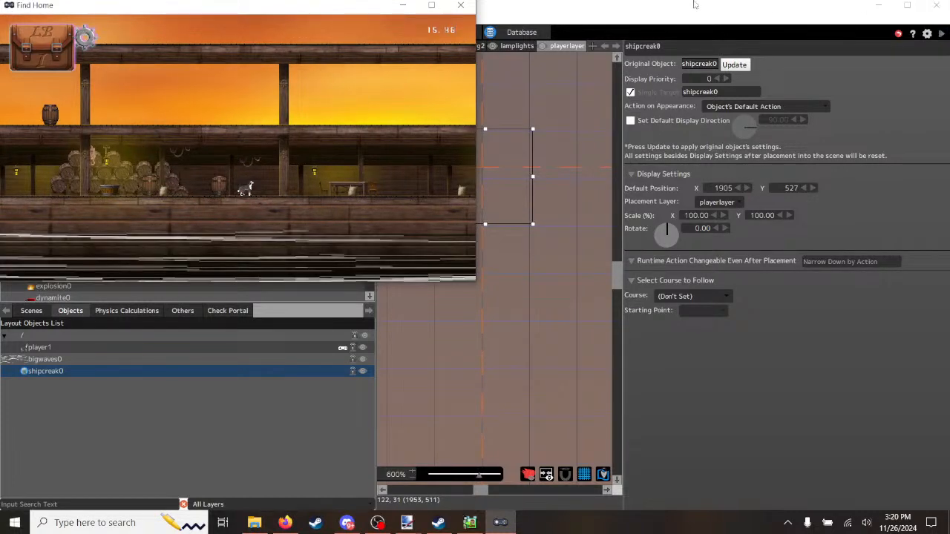
pyautogui.click(431, 6)
pyautogui.press('Right')
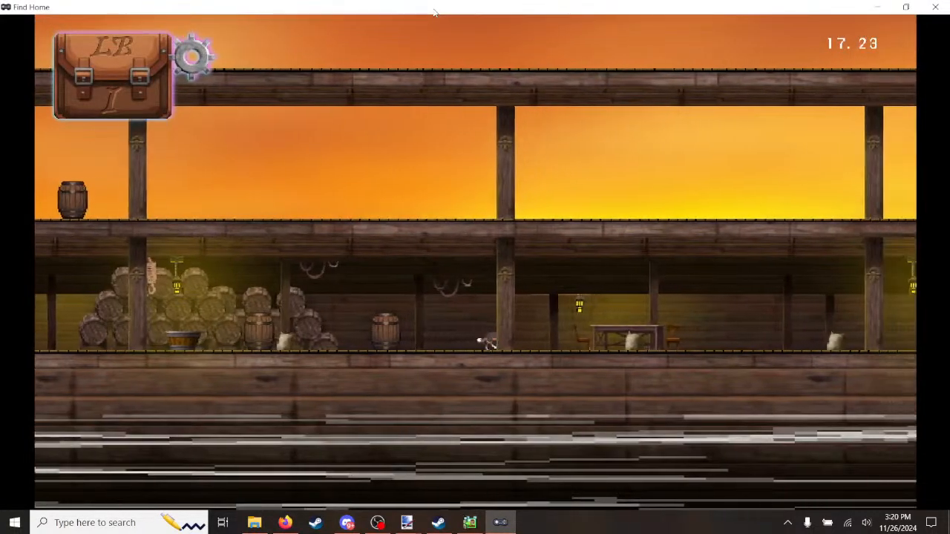
pyautogui.press('Right')
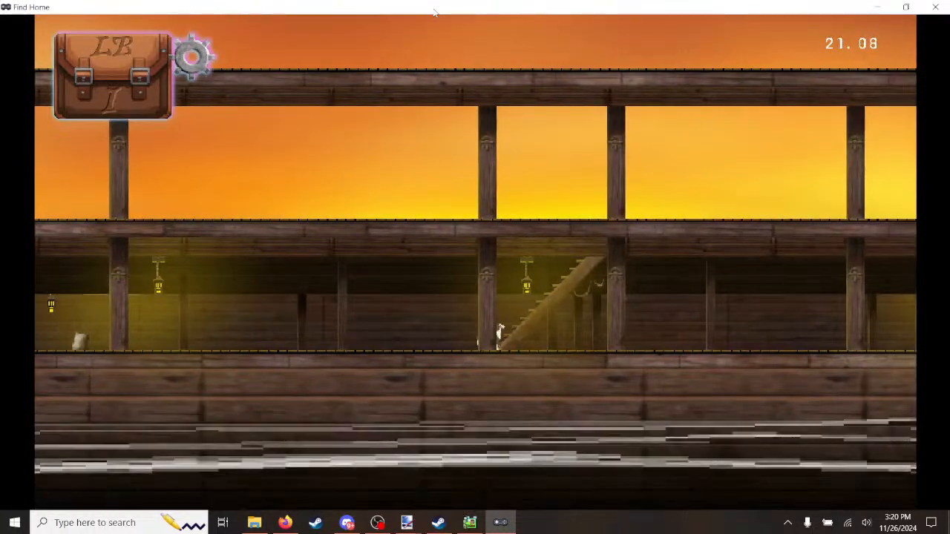
pyautogui.press('Left')
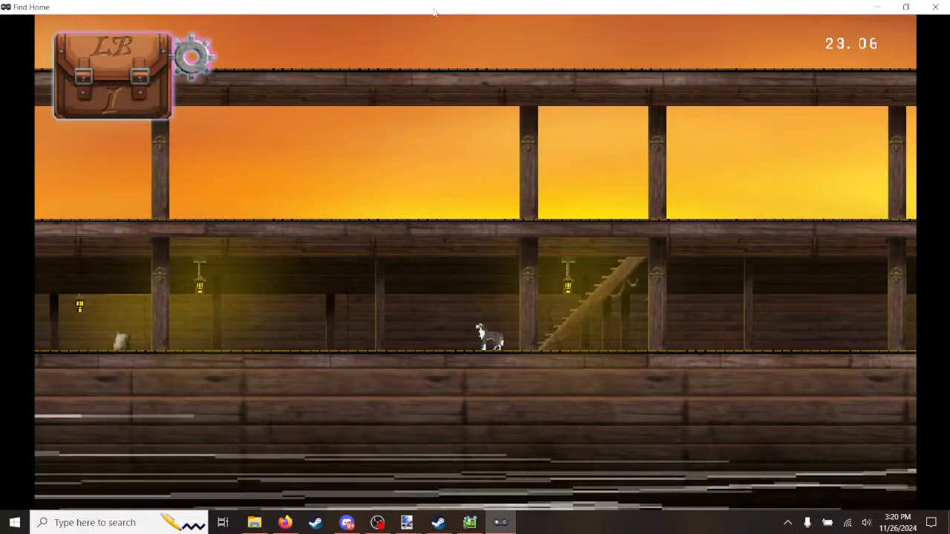
# Step: Pause the game and lower the Music volume to zero in the in-game options
pyautogui.press('Escape')
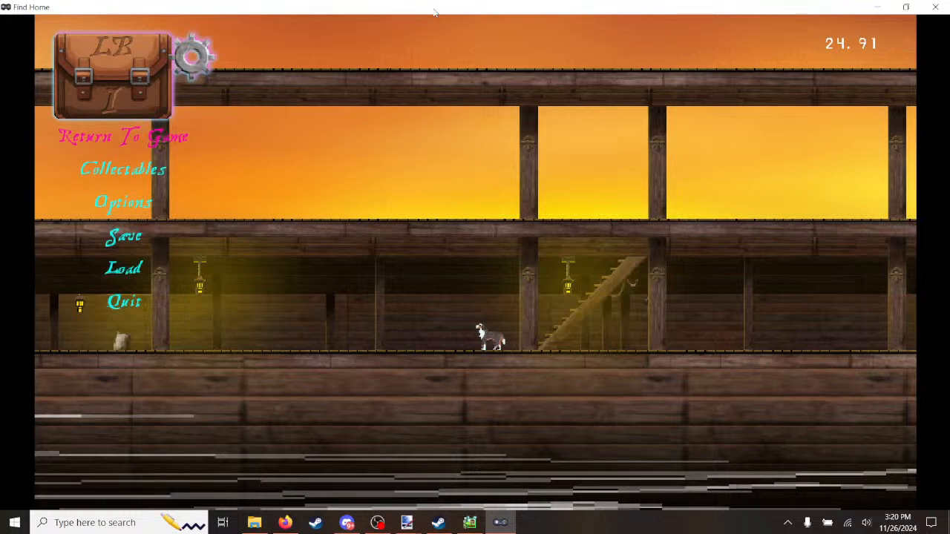
pyautogui.press('Down')
pyautogui.press('Down')
pyautogui.press('Return')
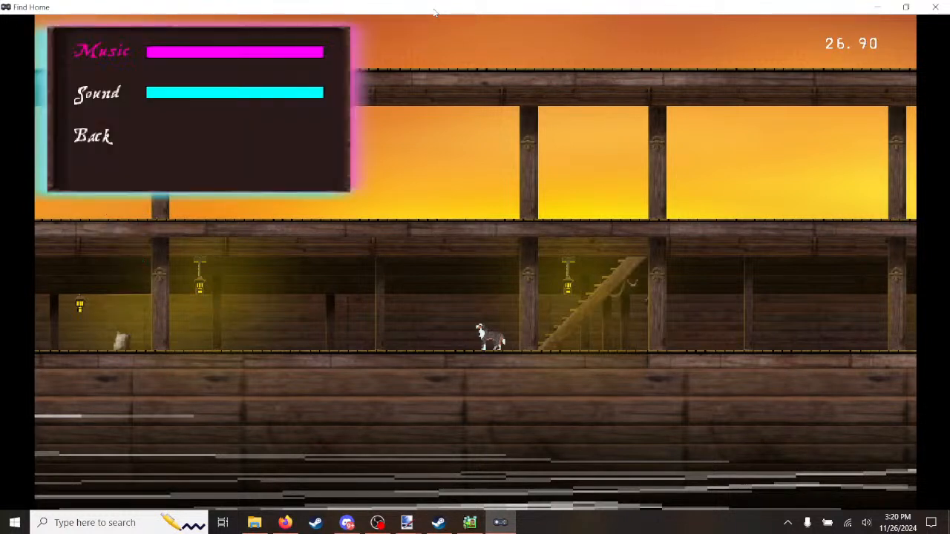
pyautogui.press('Left')
pyautogui.press('Left')
pyautogui.press('Left')
pyautogui.press('Left')
pyautogui.press('Left')
pyautogui.press('Left')
pyautogui.press('Left')
pyautogui.press('Left')
pyautogui.press('Left')
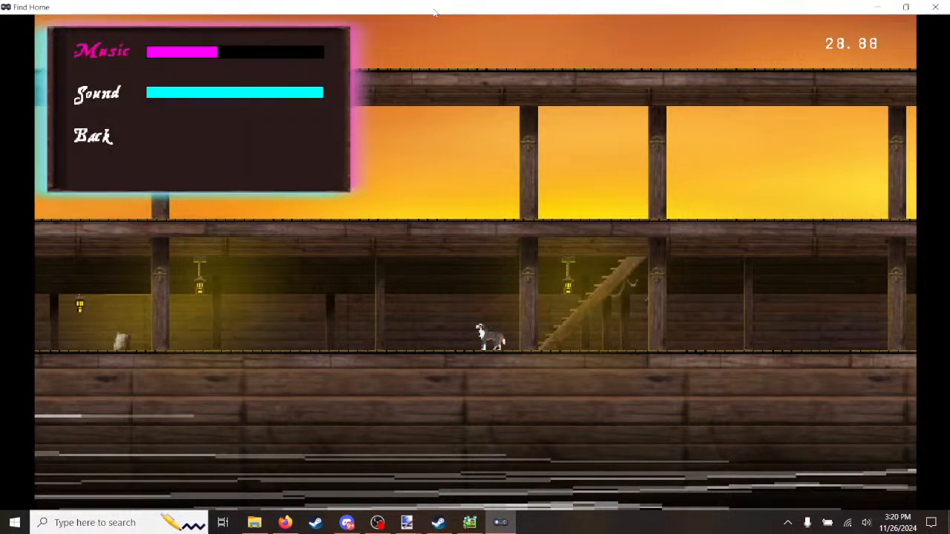
pyautogui.press('Left')
pyautogui.press('Down')
pyautogui.press('Down')
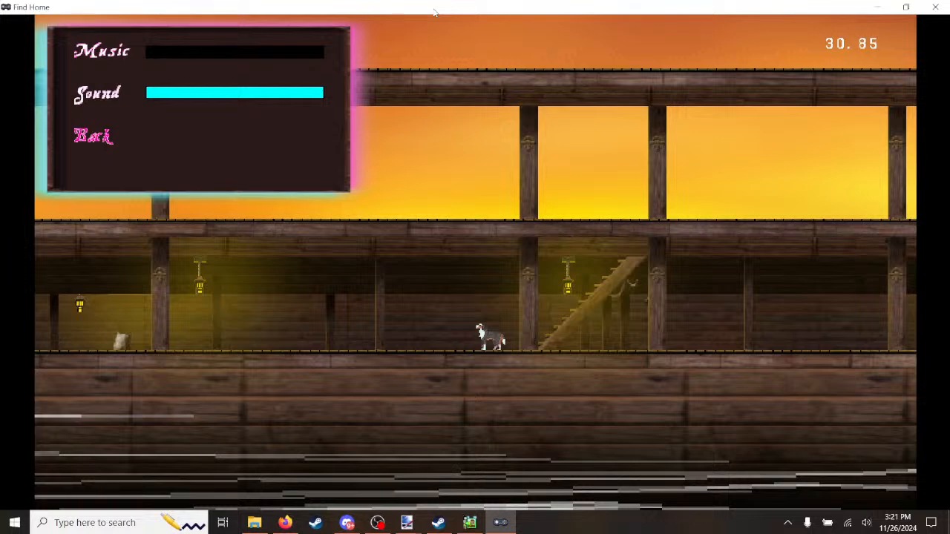
# Step: Raise the in-game Music volume by one notch and leave the options
pyautogui.press('Up')
pyautogui.press('Up')
pyautogui.press('Right')
pyautogui.press('Down')
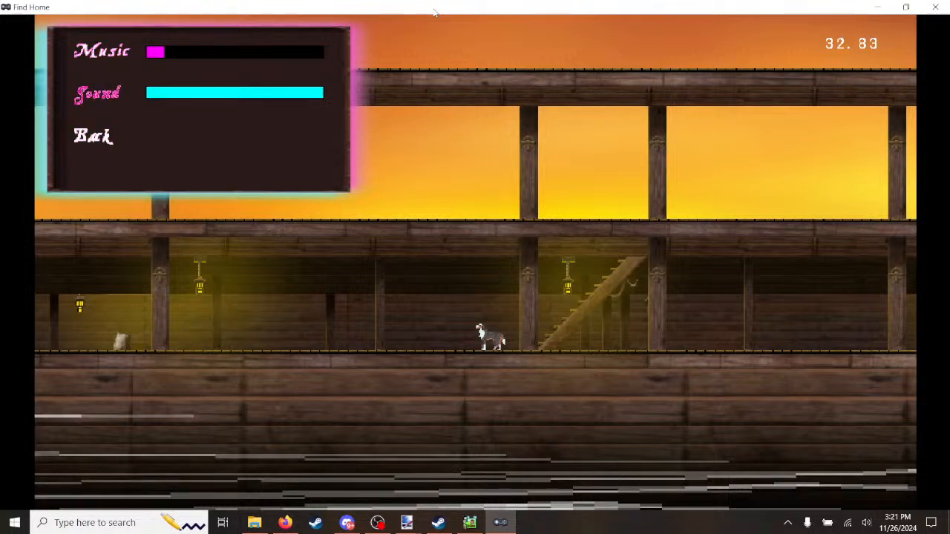
pyautogui.press('Down')
pyautogui.press('Return')
# Step: Resume the game and walk the dog farther along the deck to listen to the ship creak with the quieter music
pyautogui.press('Up')
pyautogui.press('Up')
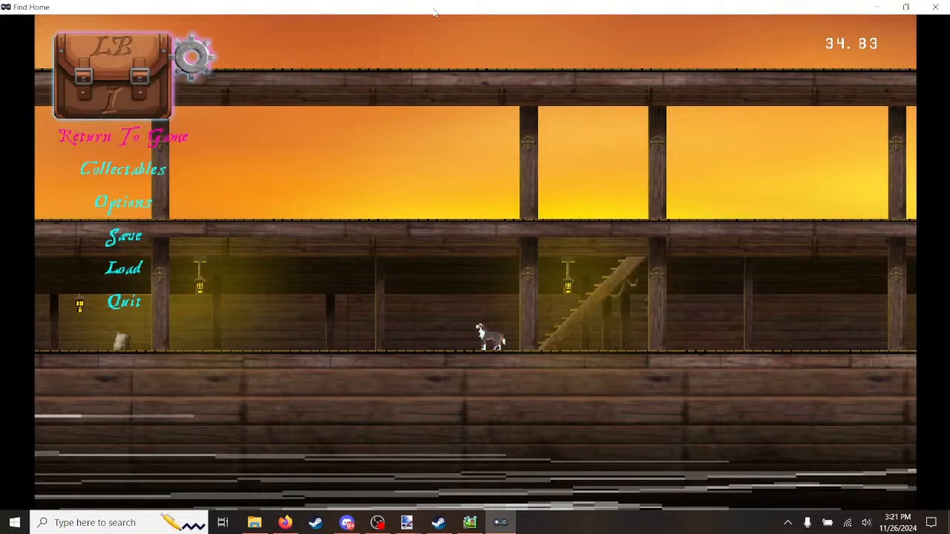
pyautogui.press('Return')
pyautogui.press('Right')
pyautogui.press('Right')
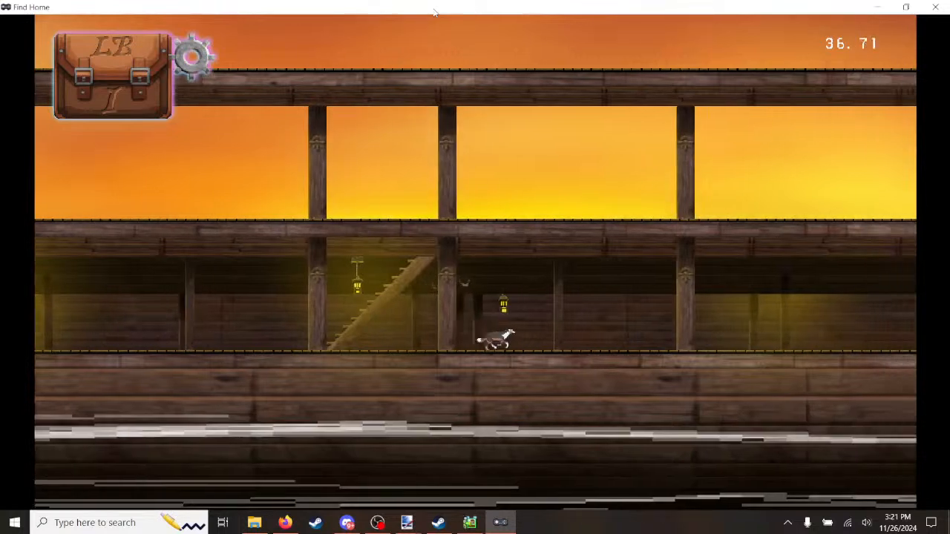
pyautogui.press('Right')
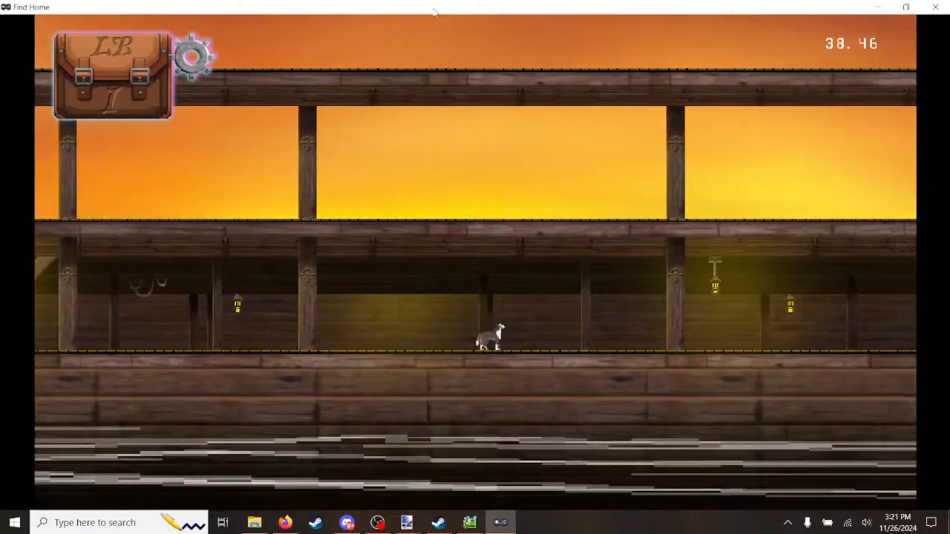
pyautogui.press('Left')
# Step: Pause the game and raise the Music volume by four notches to about half in the options
pyautogui.press('Escape')
pyautogui.press('Down')
pyautogui.press('Down')
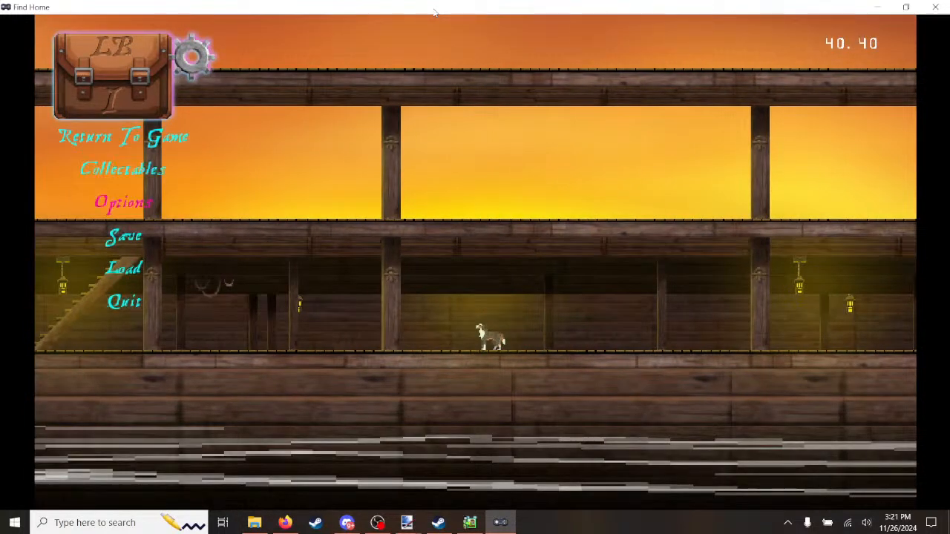
pyautogui.press('Return')
pyautogui.press('Down')
pyautogui.press('Up')
pyautogui.press('Down')
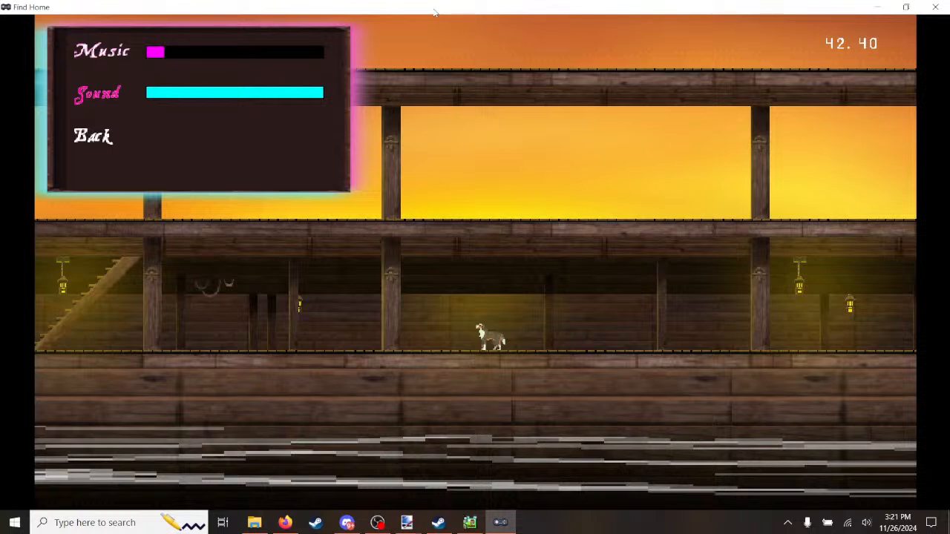
pyautogui.press('Up')
pyautogui.press('Down')
pyautogui.press('Up')
pyautogui.press('Right')
pyautogui.press('Right')
pyautogui.press('Right')
pyautogui.press('Right')
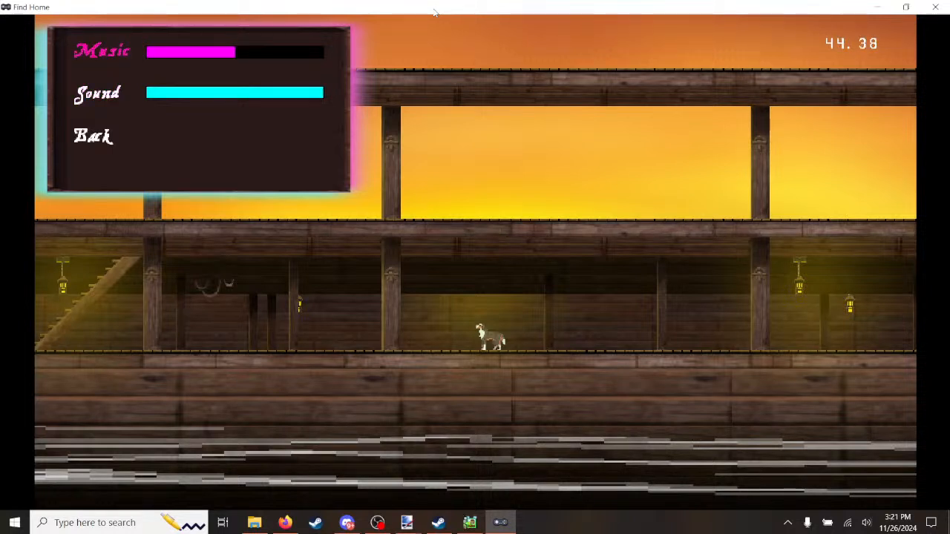
# Step: Lower the Music volume by four notches to a single notch and leave the options
pyautogui.press('Left')
pyautogui.press('Left')
pyautogui.press('Left')
pyautogui.press('Left')
pyautogui.press('Down')
pyautogui.press('Down')
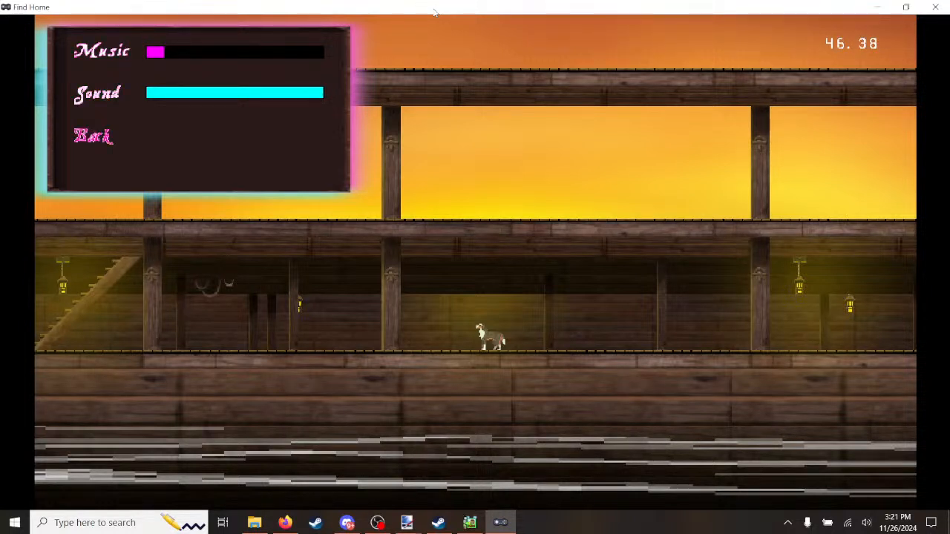
pyautogui.press('Return')
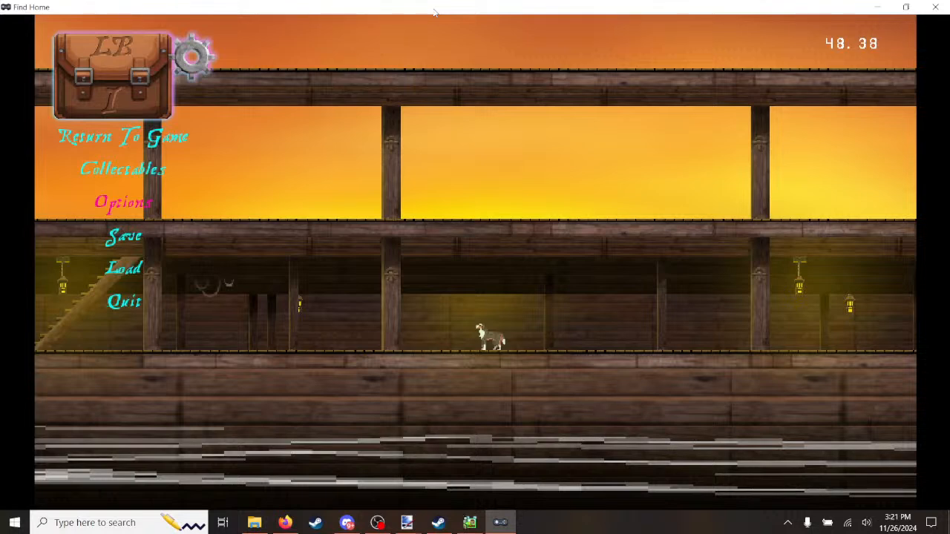
# Step: Return to the running game and move the dog back and forth on the deck to listen for the creak sound again
pyautogui.press('Up')
pyautogui.press('Up')
pyautogui.press('Return')
pyautogui.press('Right')
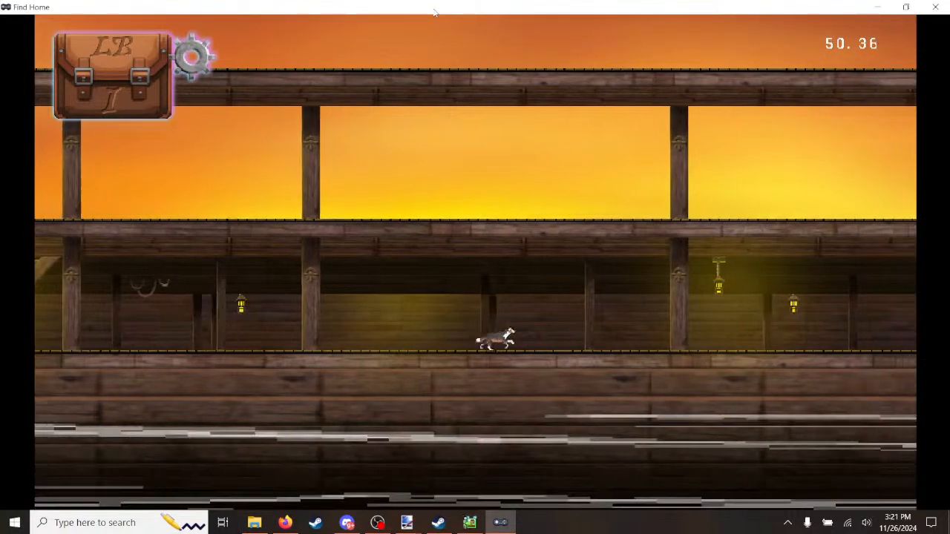
pyautogui.press('Left')
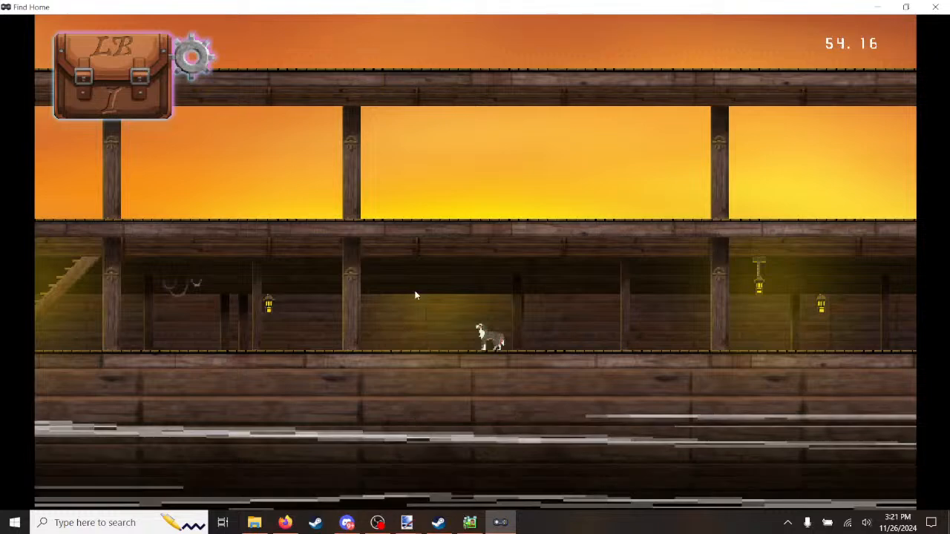
# Step: Run the dog back and forth on the lower deck near the staircase to listen for the ship creak
pyautogui.press('Left')
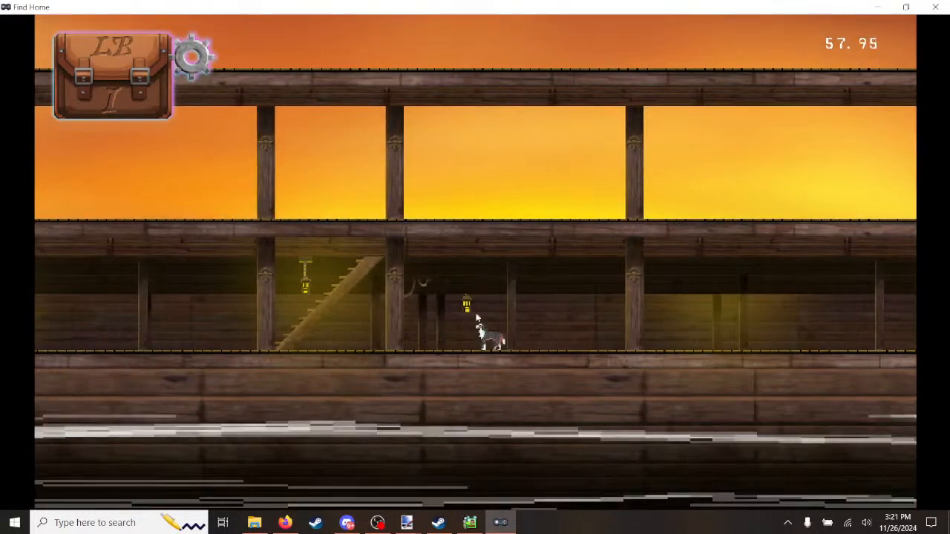
pyautogui.press('Right')
pyautogui.press('Right')
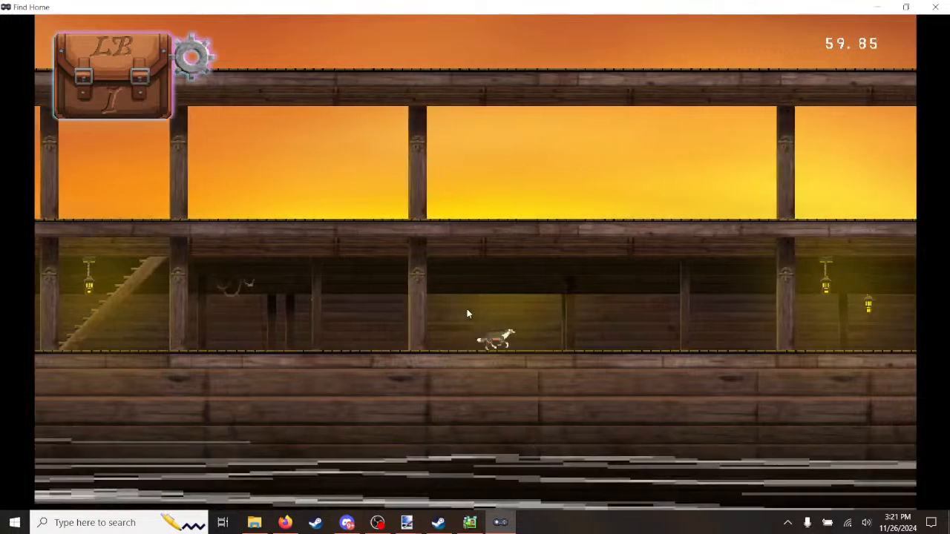
pyautogui.press('a')
pyautogui.press('a')
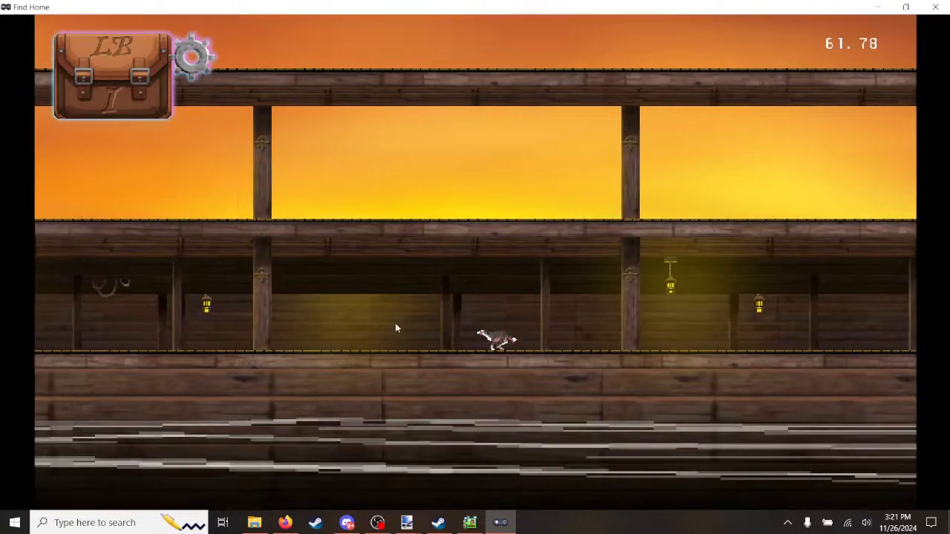
pyautogui.press('a')
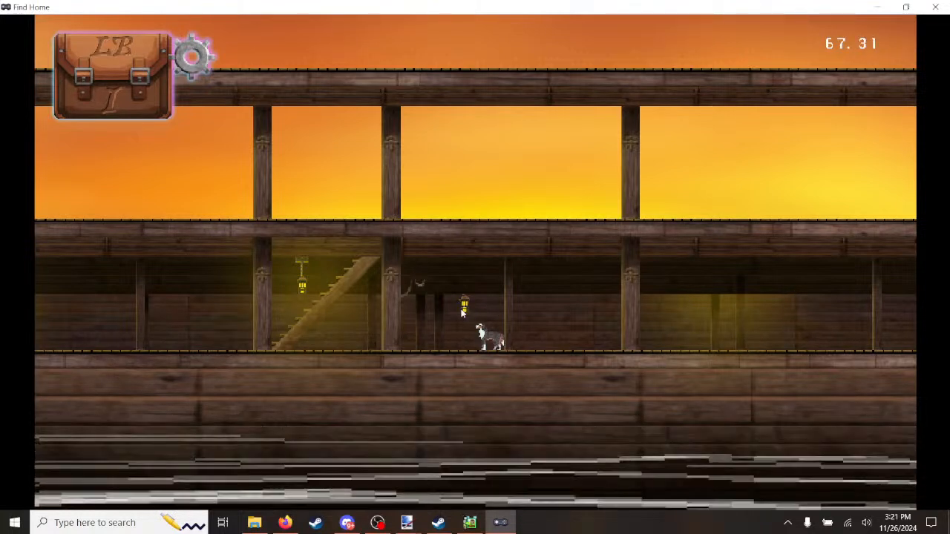
# Step: Run the dog along the lower deck past the table to the stacked barrels while listening for the creak
pyautogui.press('a')
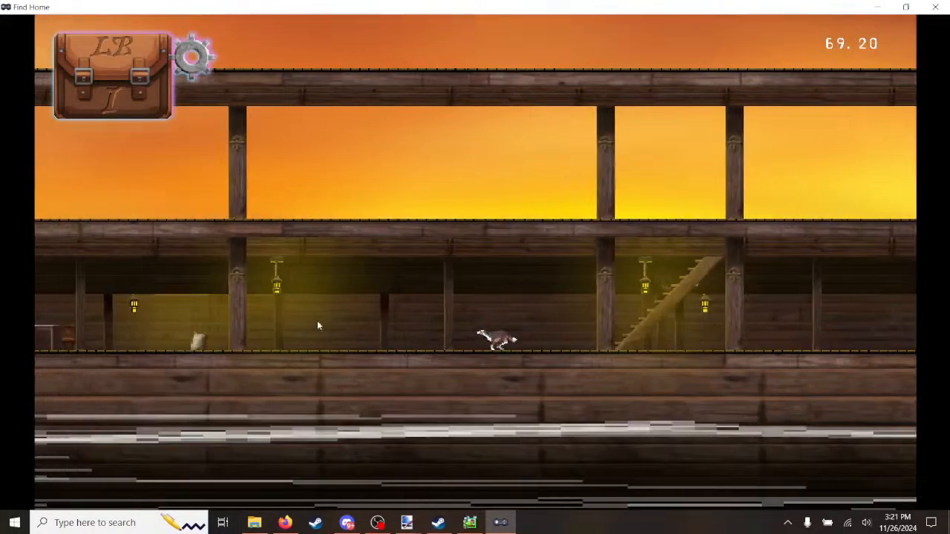
pyautogui.press('a')
pyautogui.press('a')
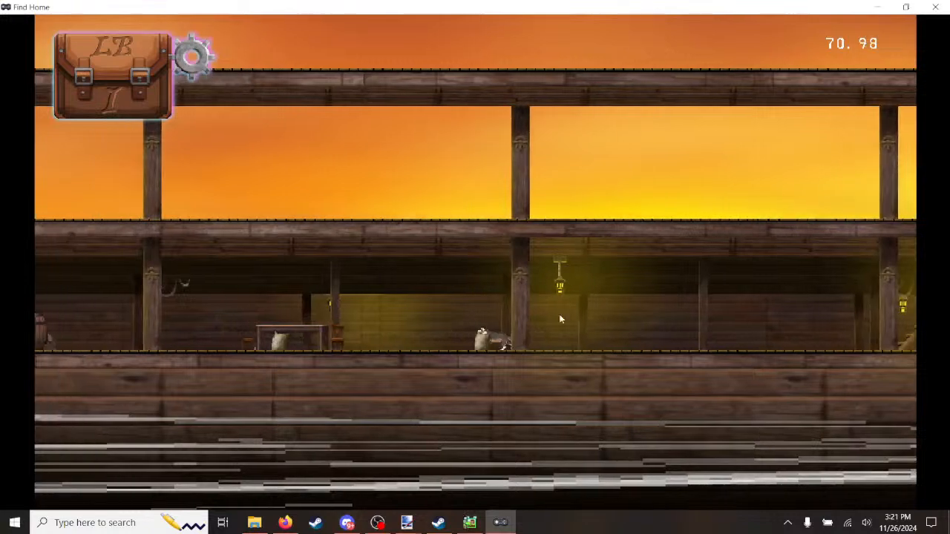
pyautogui.press('a')
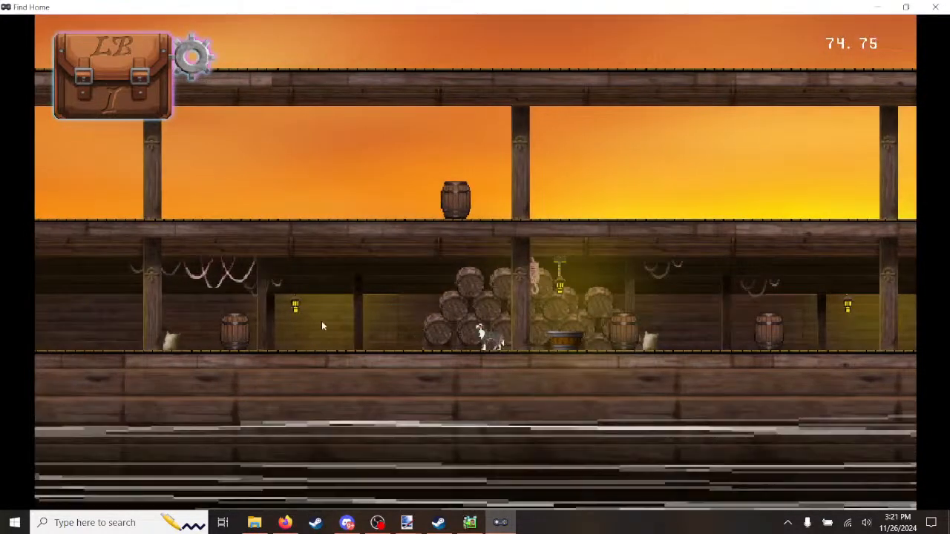
pyautogui.press('a')
# Step: Run the dog back from the barrels past the staircase and end the test play
pyautogui.press('d')
pyautogui.press('d')
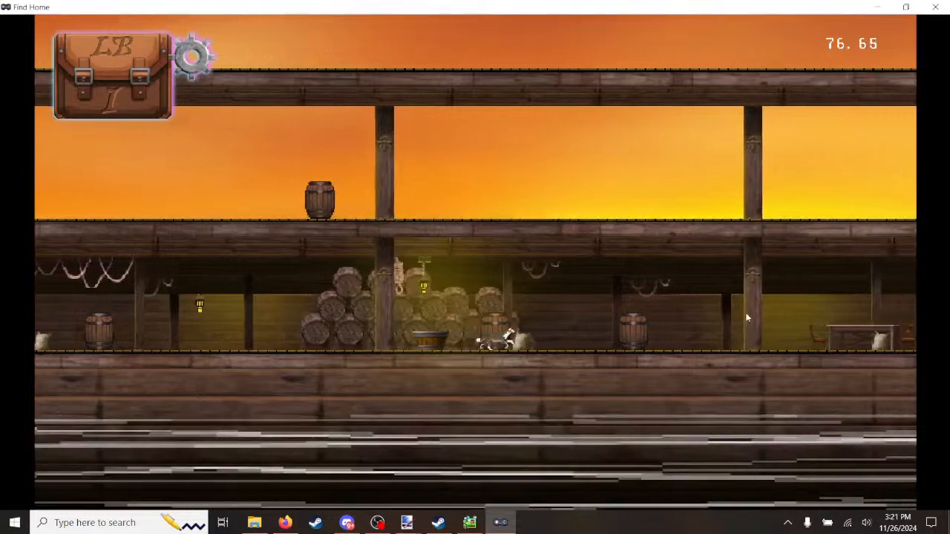
pyautogui.press('d')
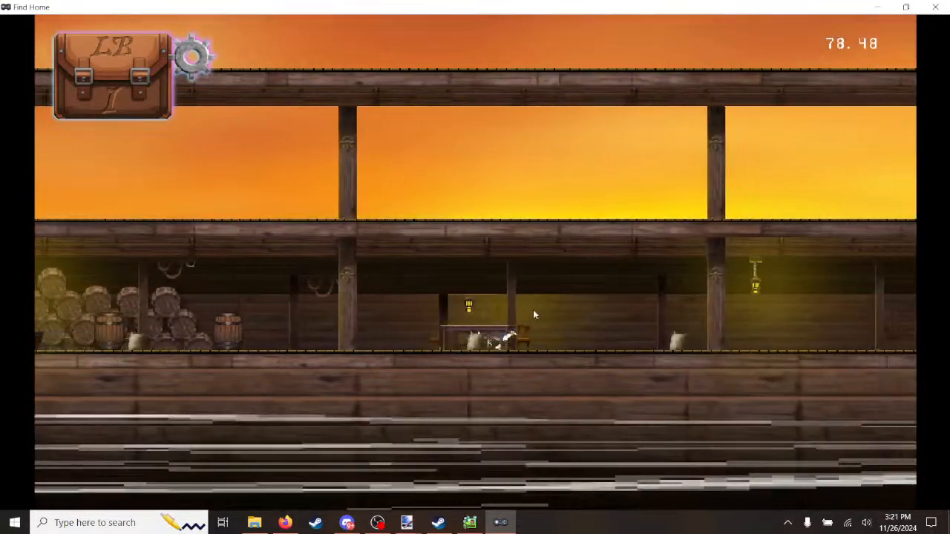
pyautogui.press('d')
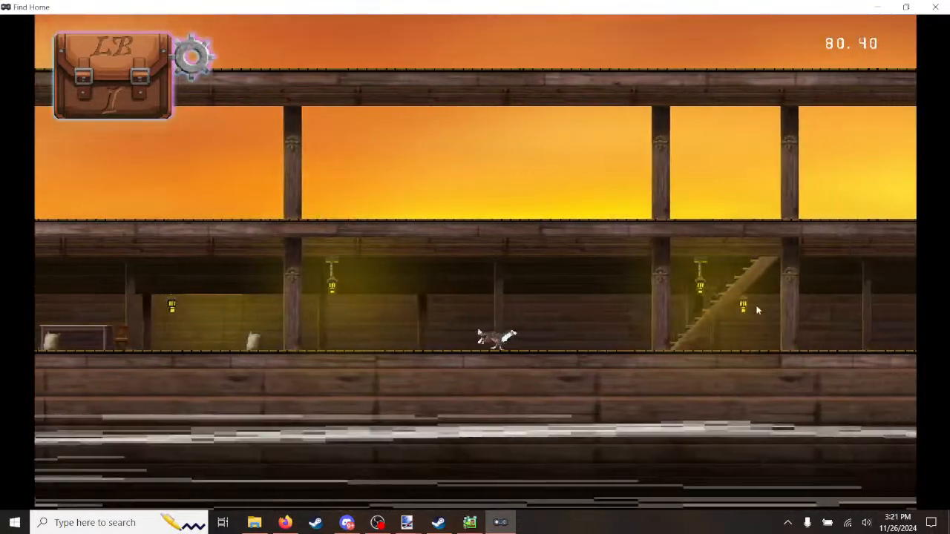
pyautogui.press('d')
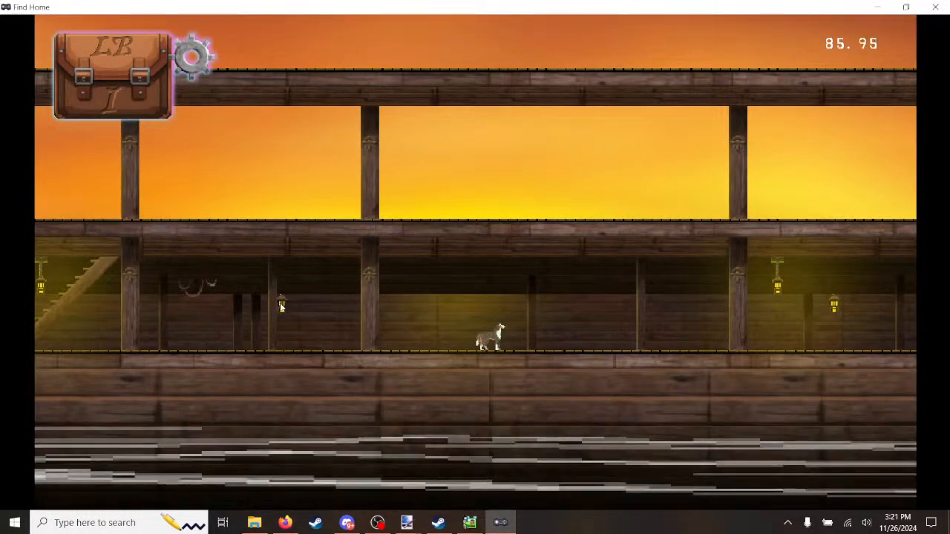
pyautogui.click(937, 9)
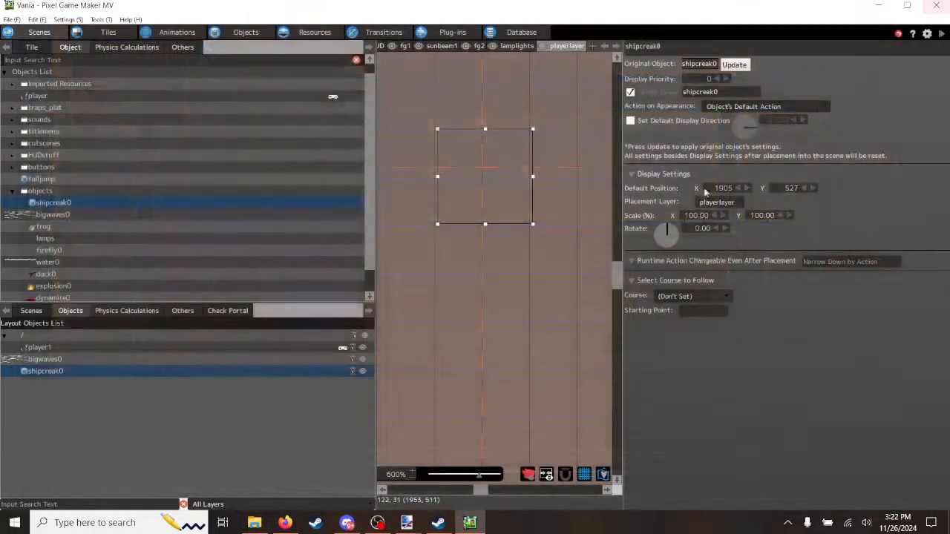
# Step: Bring up the scene list, widen the ship1 scene canvas and examine the deck area around the staircase
pyautogui.click(33, 47)
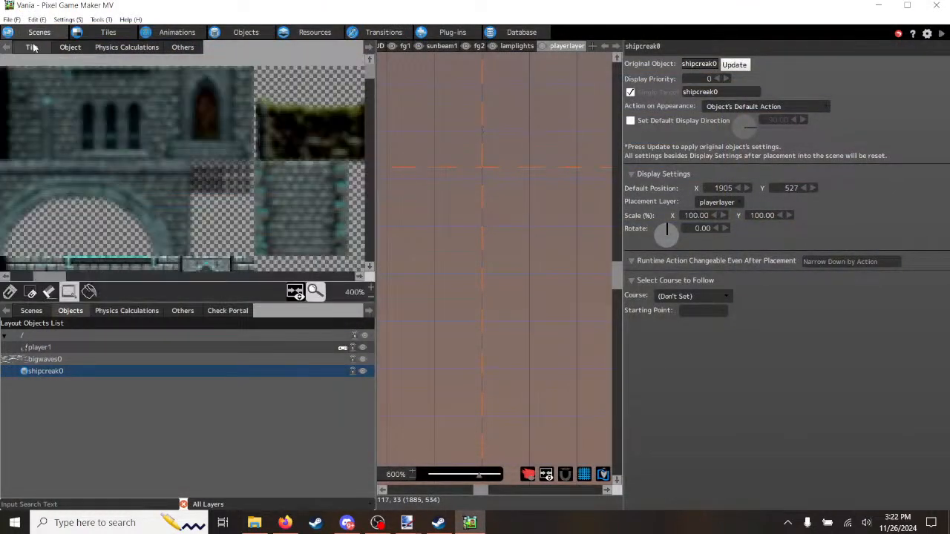
pyautogui.click(33, 311)
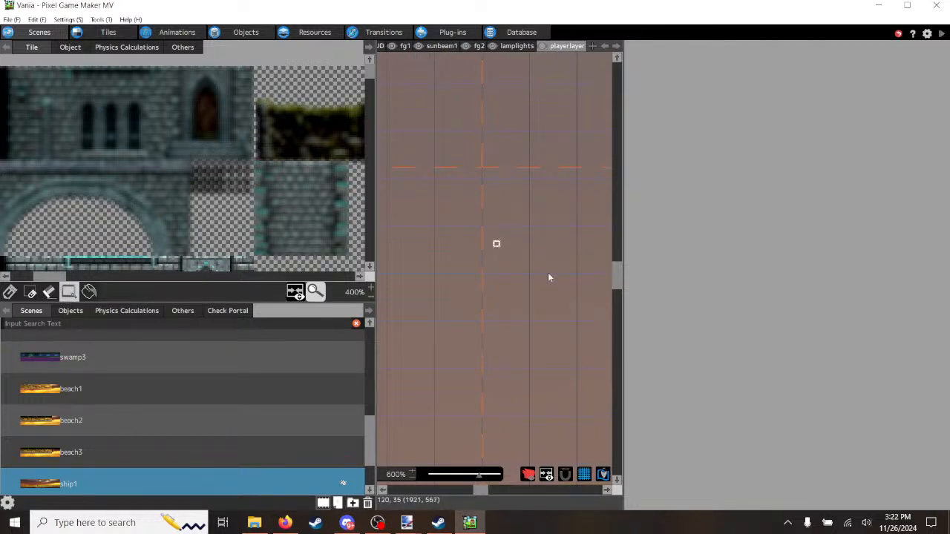
pyautogui.moveTo(623, 323); pyautogui.dragTo(849, 347)
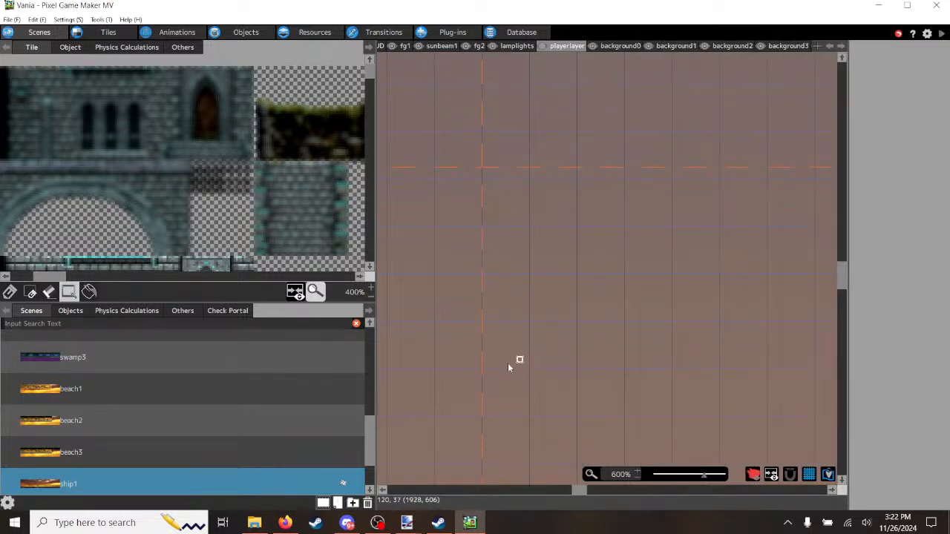
pyautogui.scroll(-2, 508, 362)
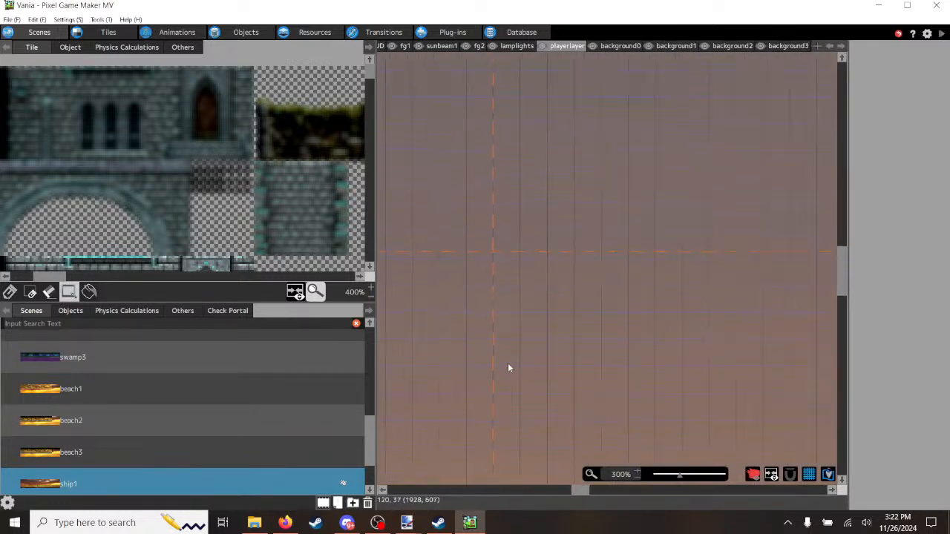
pyautogui.scroll(-3, 508, 363)
pyautogui.scroll(-5, 508, 363)
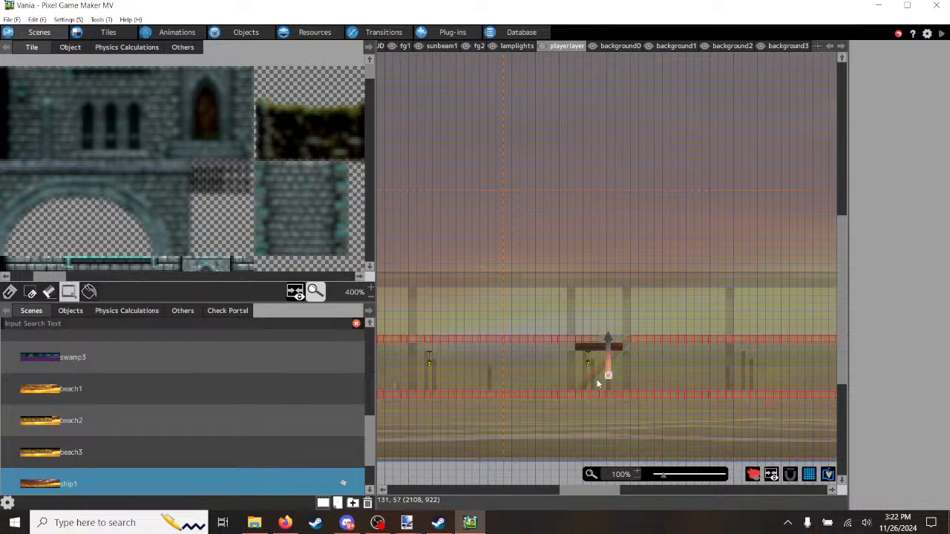
pyautogui.scroll(2, 598, 383)
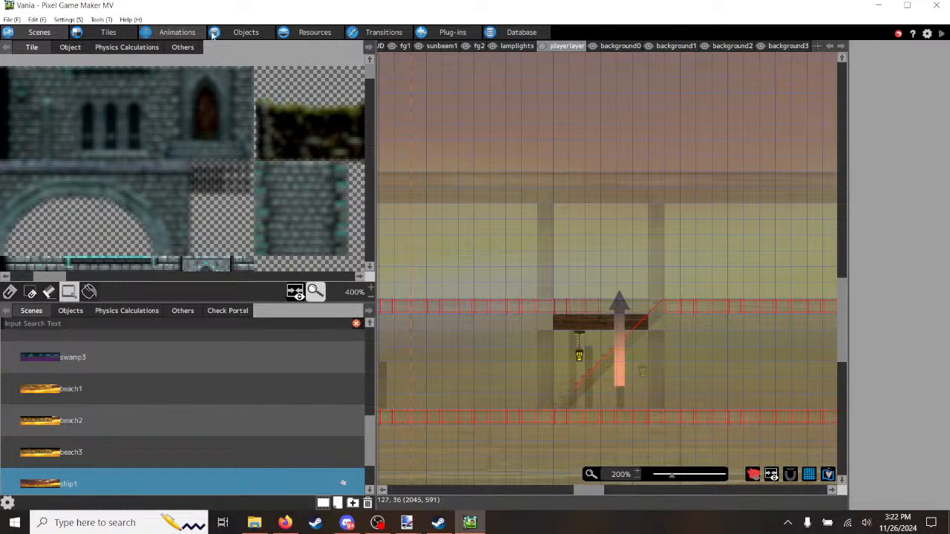
# Step: Open the action program of the shipcreak0 object
pyautogui.click(244, 33)
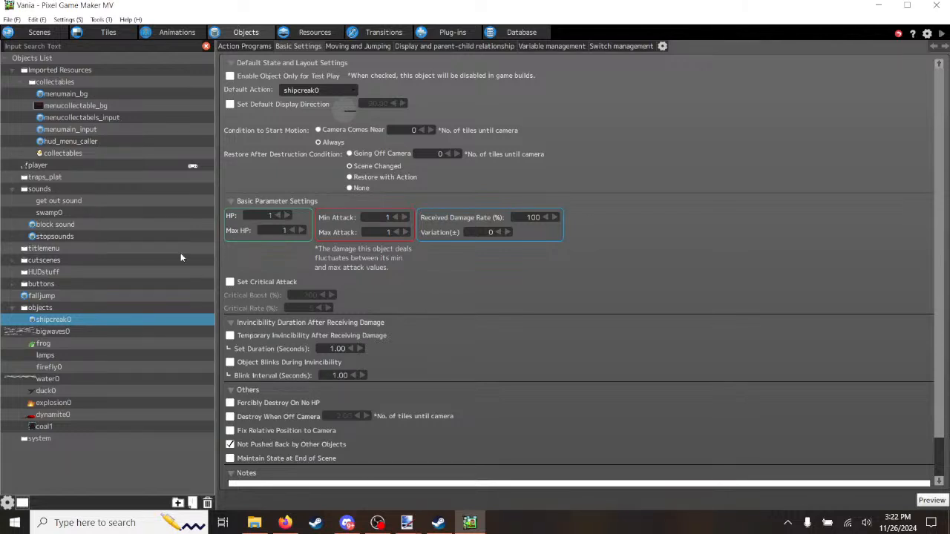
pyautogui.click(242, 47)
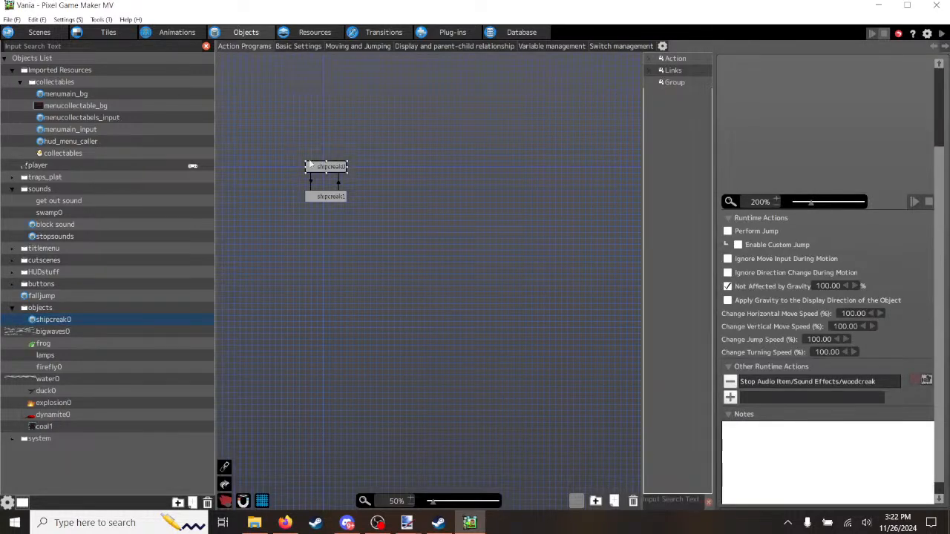
pyautogui.rightClick(394, 185)
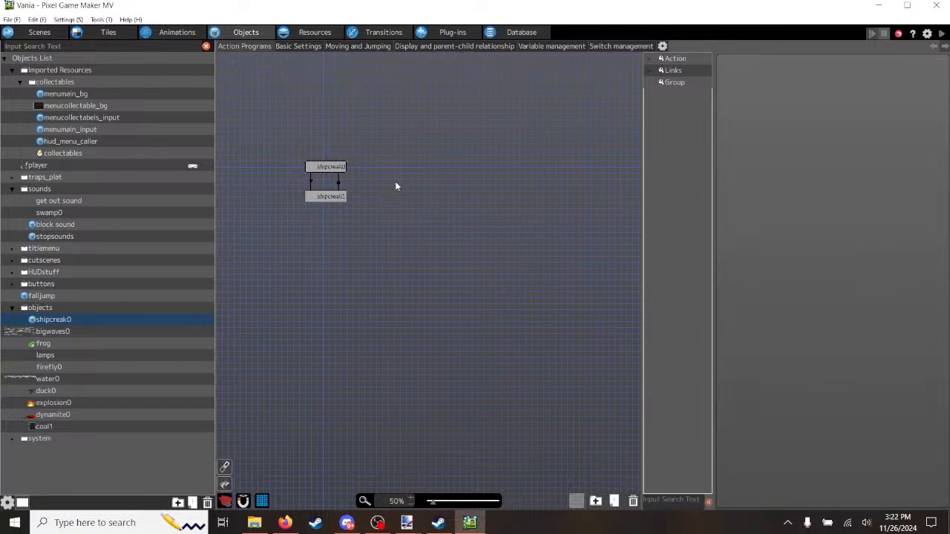
pyautogui.click(423, 187)
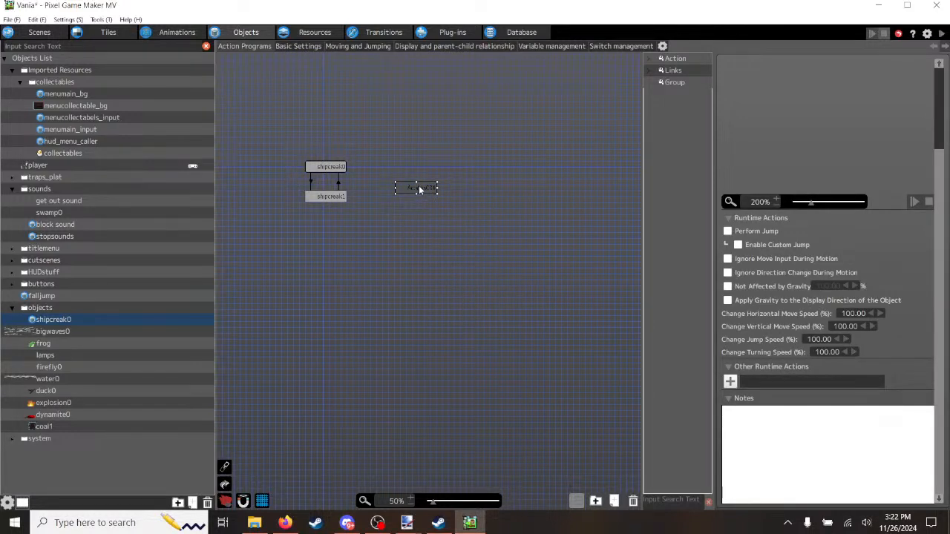
pyautogui.moveTo(420, 190); pyautogui.dragTo(406, 172)
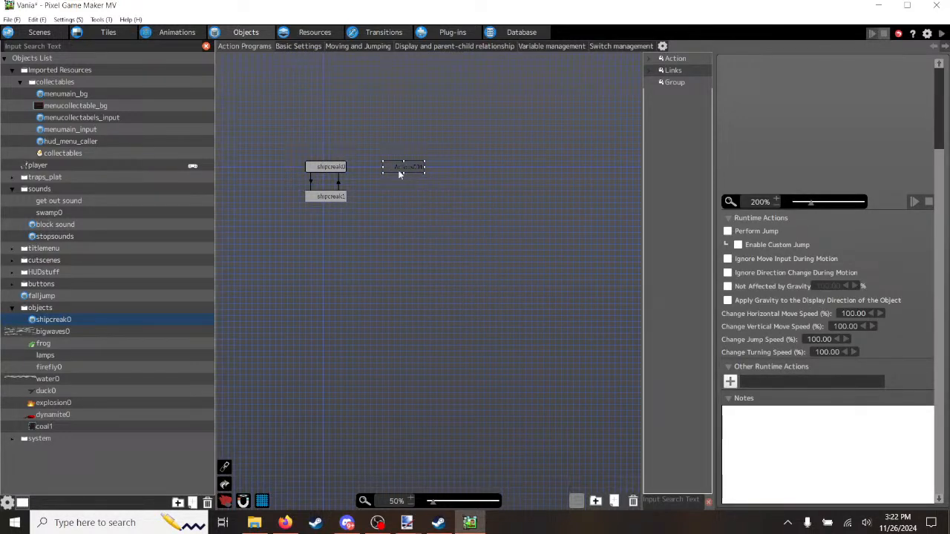
pyautogui.rightClick(417, 173)
pyautogui.click(431, 303)
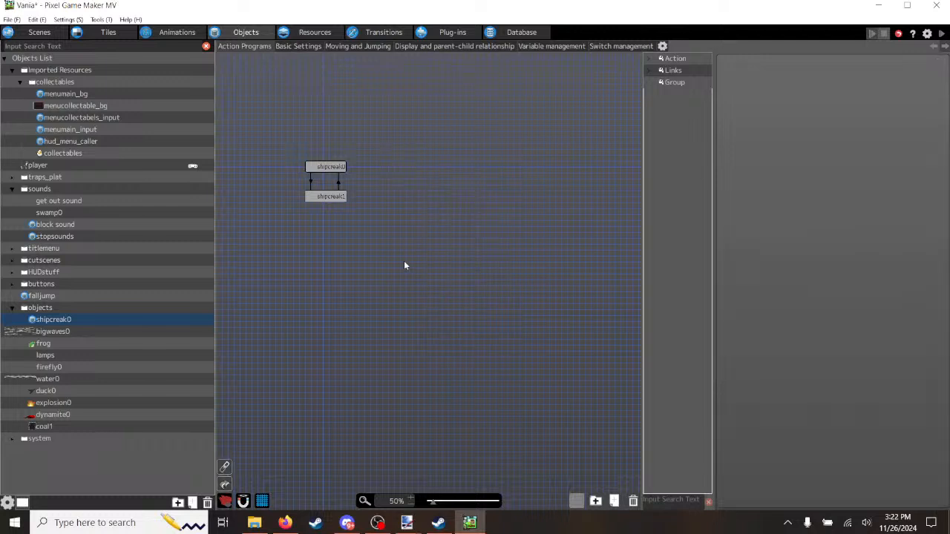
pyautogui.click(330, 168)
pyautogui.scroll(3, 379, 230)
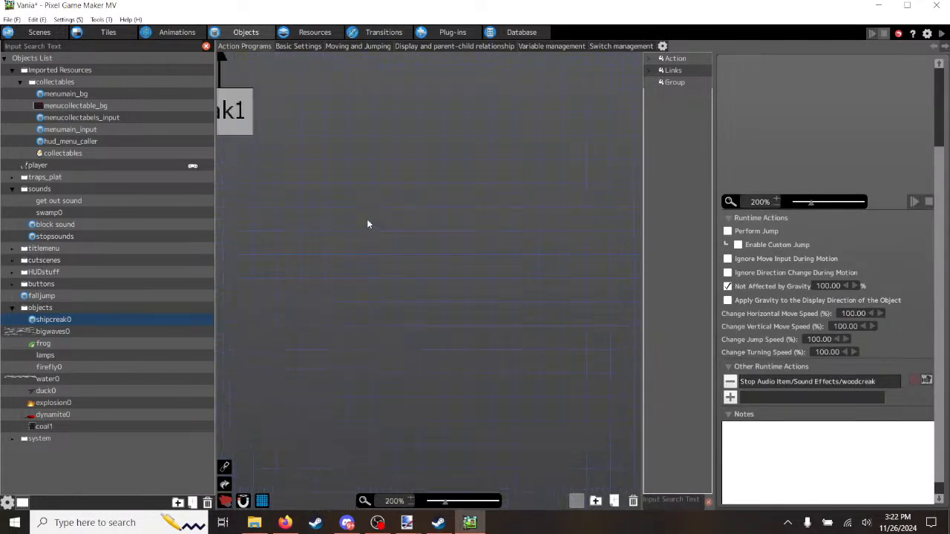
pyautogui.click(260, 183)
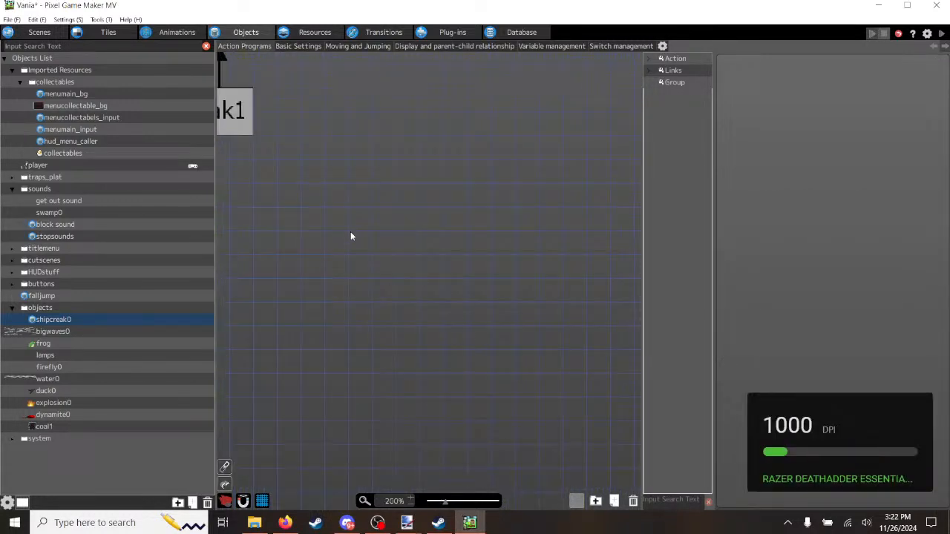
pyautogui.scroll(-2, 321, 198)
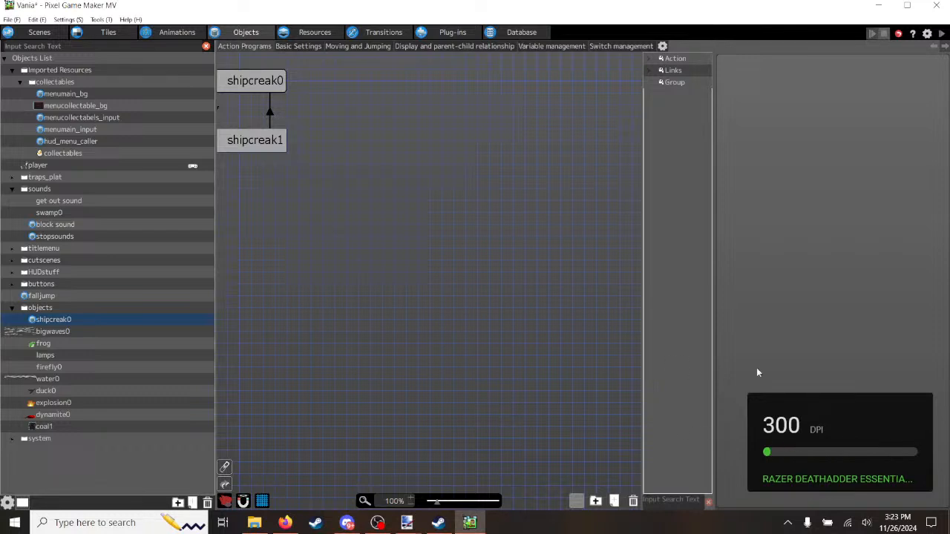
pyautogui.rightClick(508, 347)
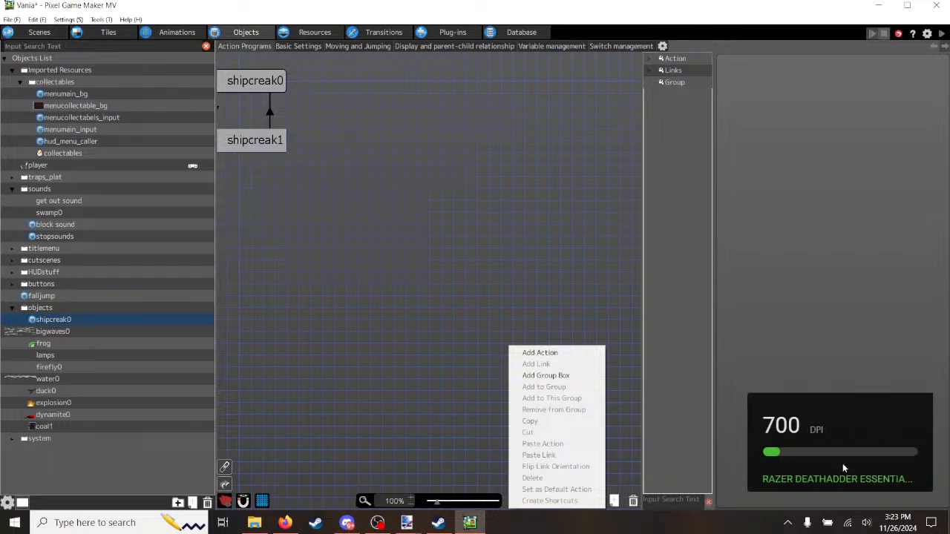
pyautogui.click(437, 248)
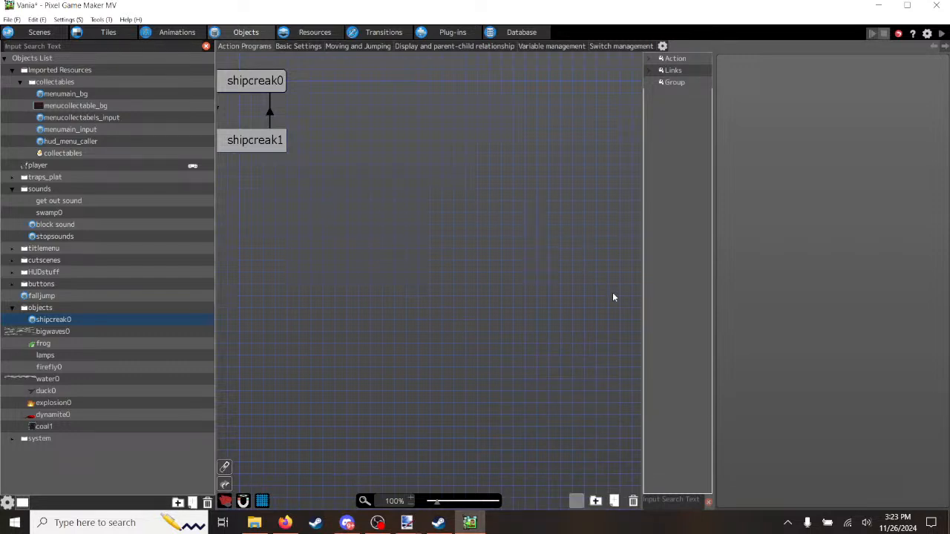
# Step: Inspect the Stop Audio Item settings for woodcreak in the shipcreak0 action and close them without changes
pyautogui.scroll(-4, 618, 299)
pyautogui.scroll(4, 420, 204)
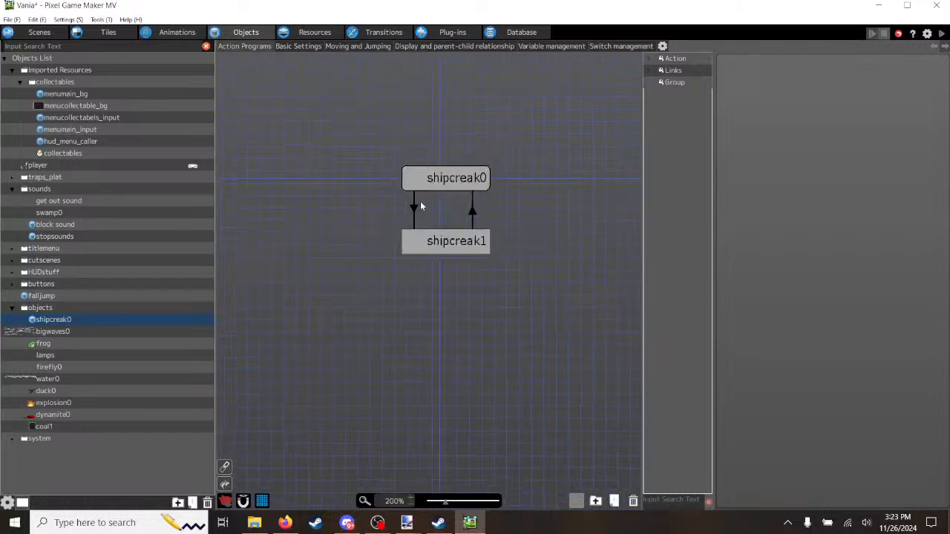
pyautogui.scroll(2, 420, 205)
pyautogui.click(475, 163)
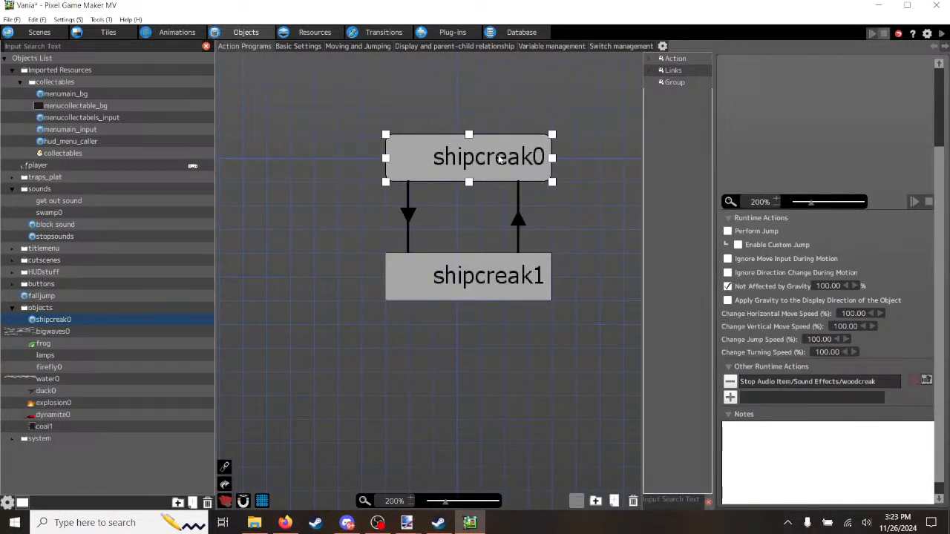
pyautogui.scroll(3, 946, 207)
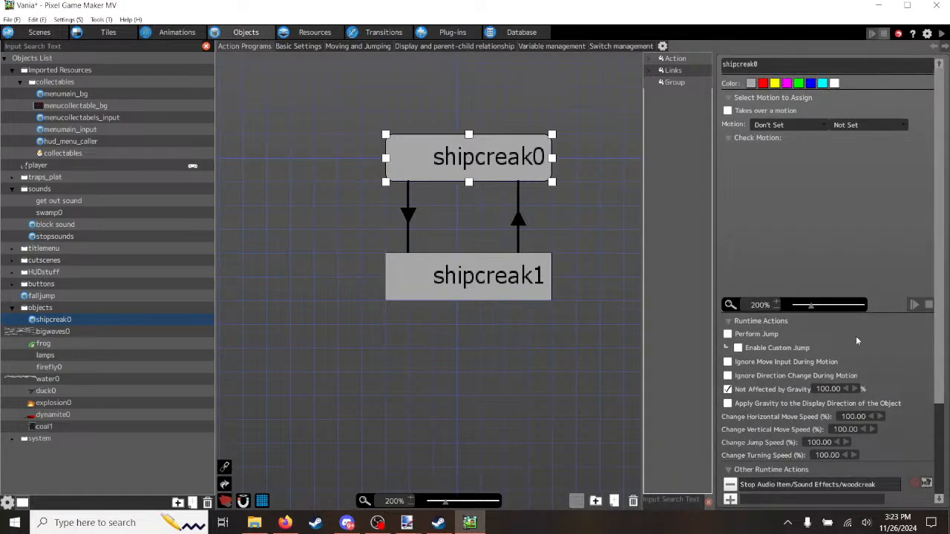
pyautogui.scroll(-3, 941, 274)
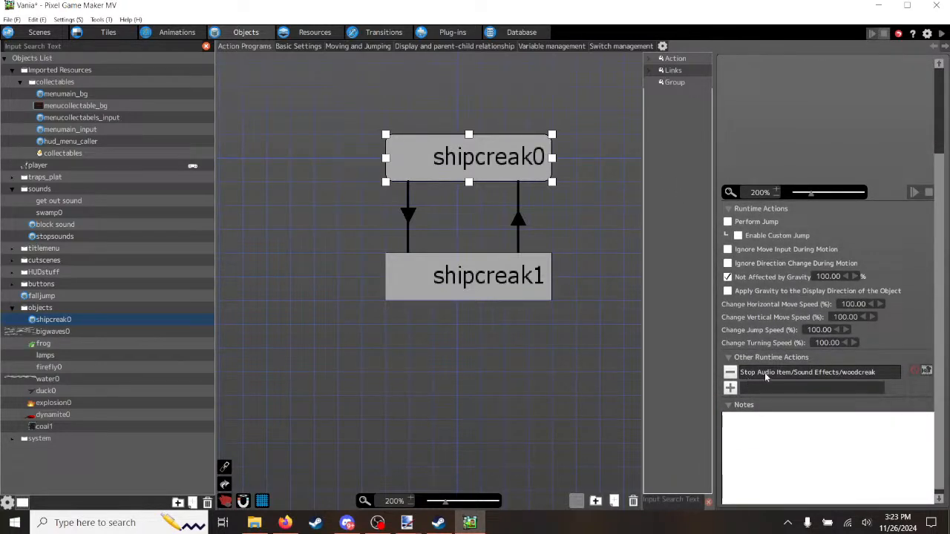
pyautogui.doubleClick(767, 372)
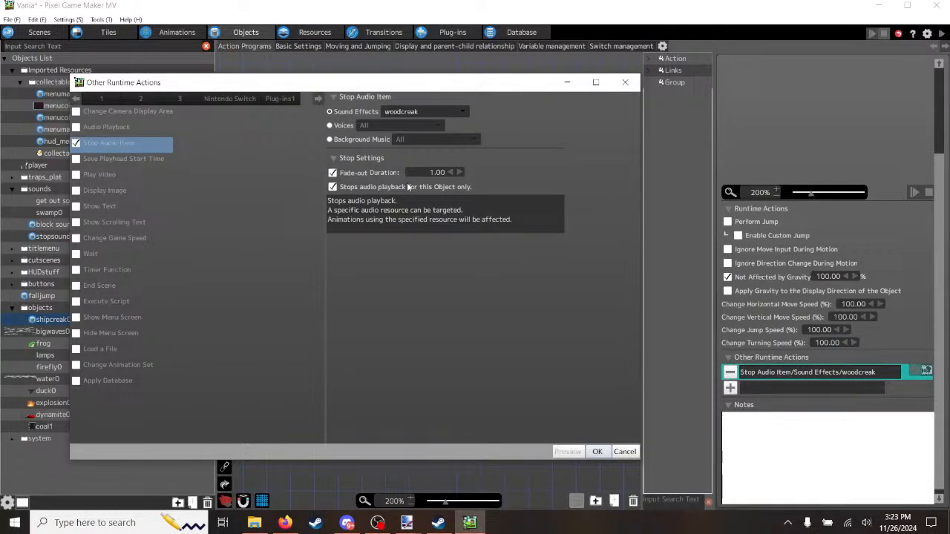
pyautogui.click(624, 82)
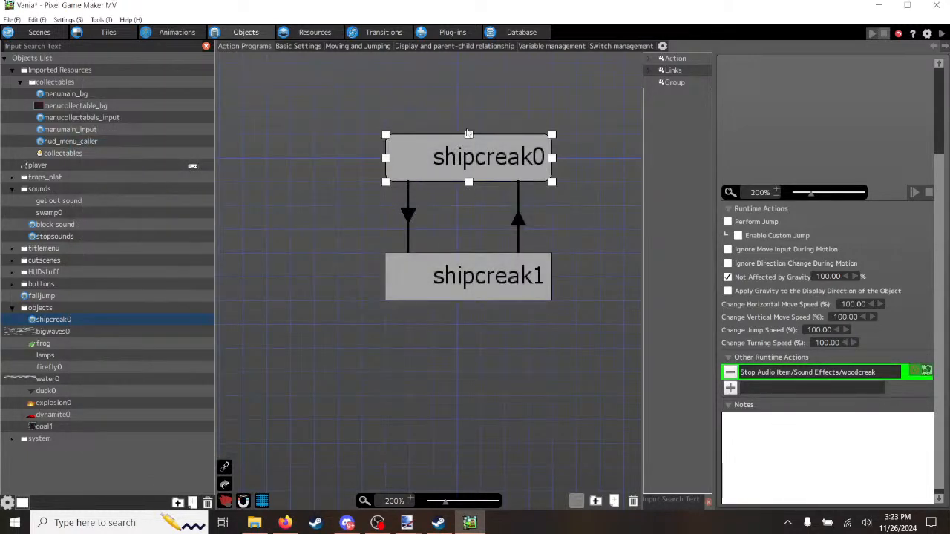
# Step: Examine the shipcreak0 and shipcreak1 actions and the Distance with Other Objects condition on the link from shipcreak0 to shipcreak1
pyautogui.click(407, 216)
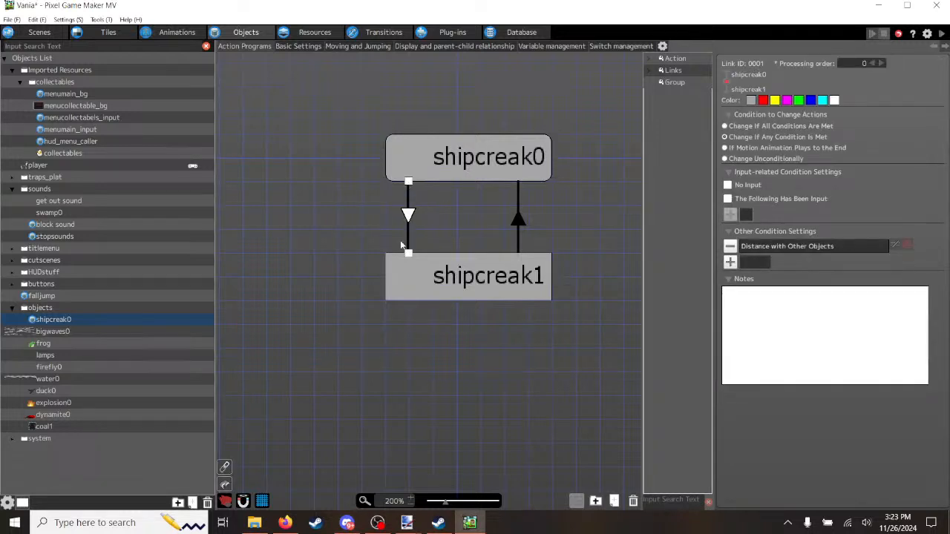
pyautogui.click(468, 287)
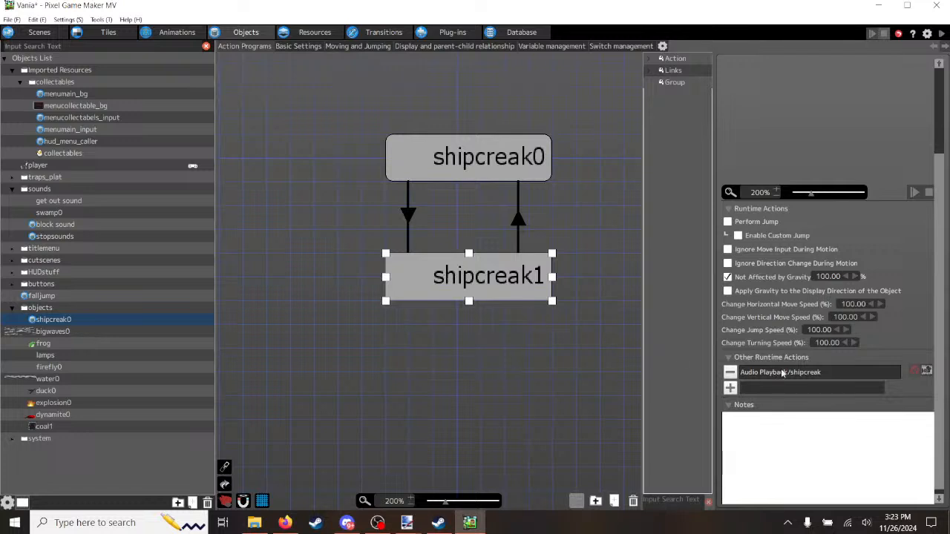
pyautogui.click(409, 216)
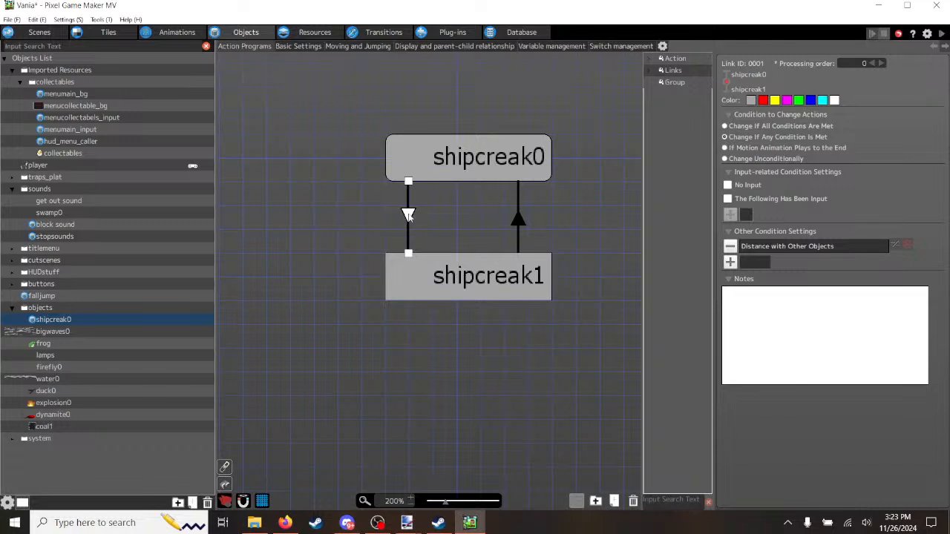
pyautogui.click(436, 167)
pyautogui.click(427, 281)
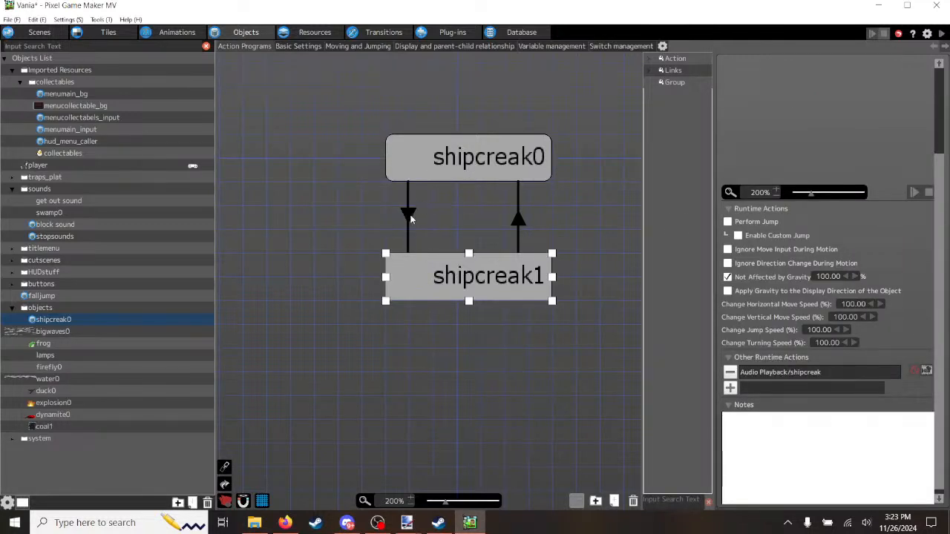
pyautogui.click(409, 216)
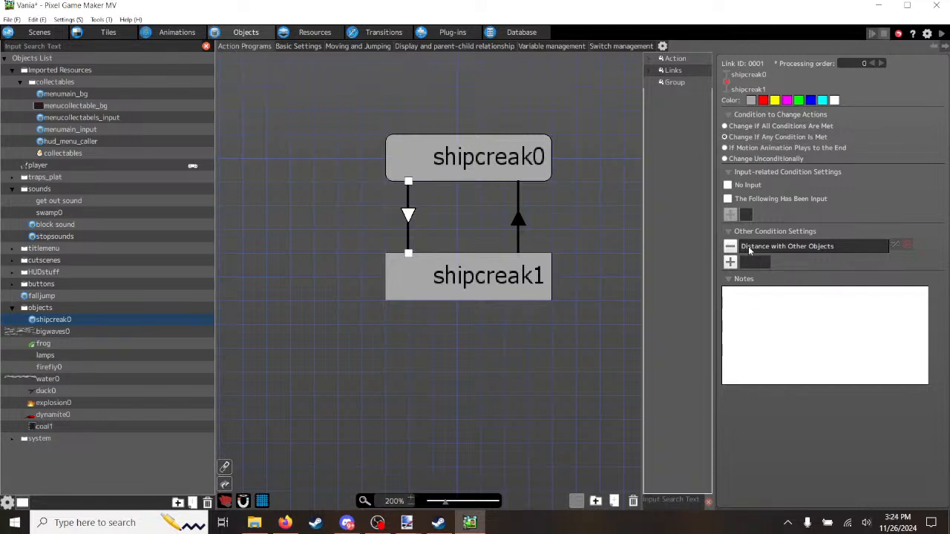
pyautogui.doubleClick(803, 247)
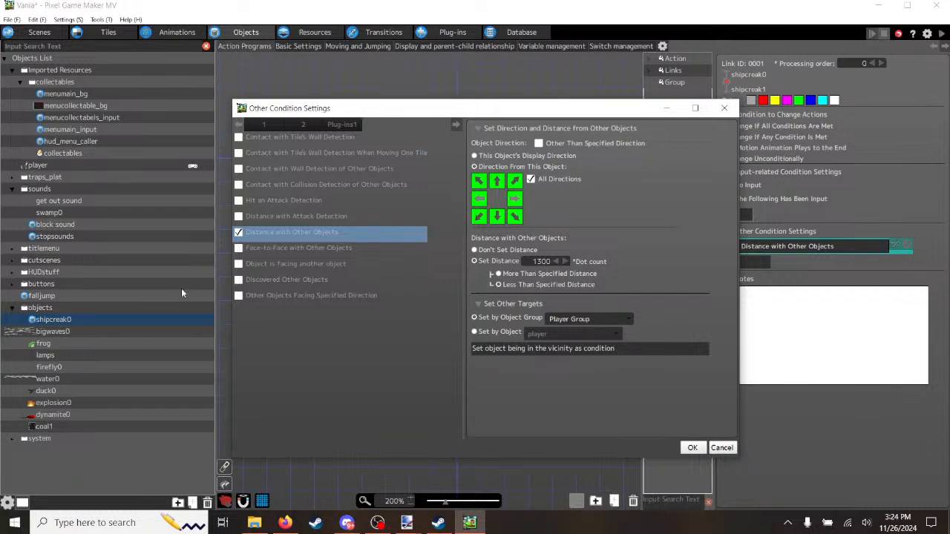
pyautogui.click(724, 107)
# Step: Inspect the Distance with Other Objects condition on the return link from shipcreak1 to shipcreak0 and close it without changes
pyautogui.click(486, 285)
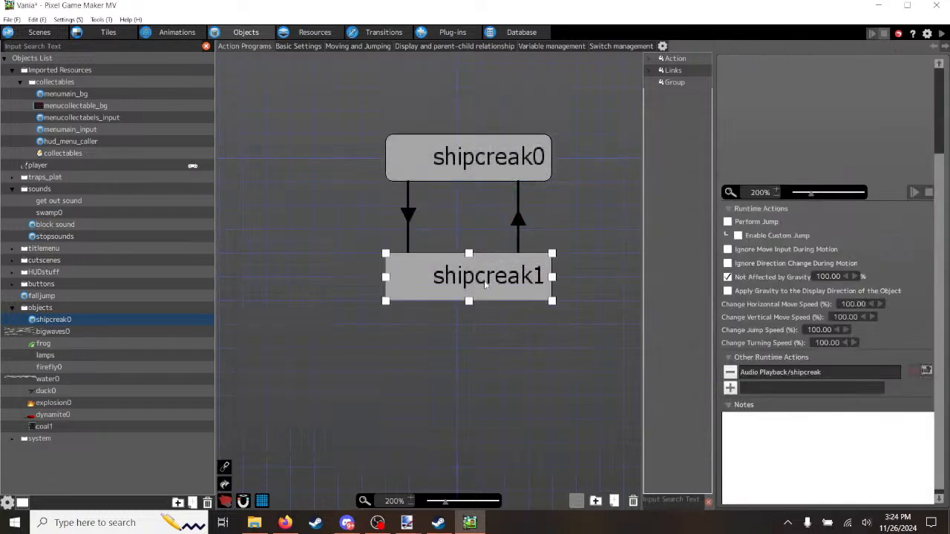
pyautogui.click(519, 221)
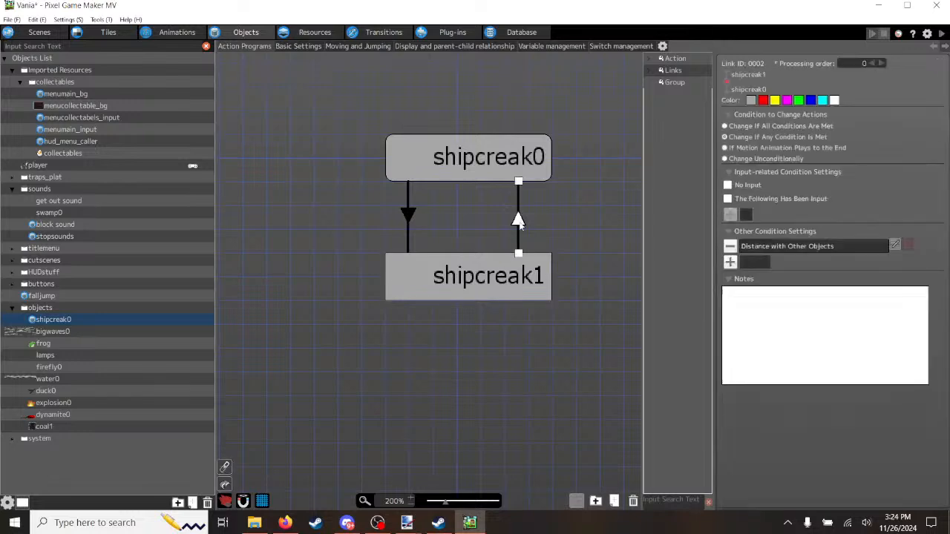
pyautogui.doubleClick(774, 249)
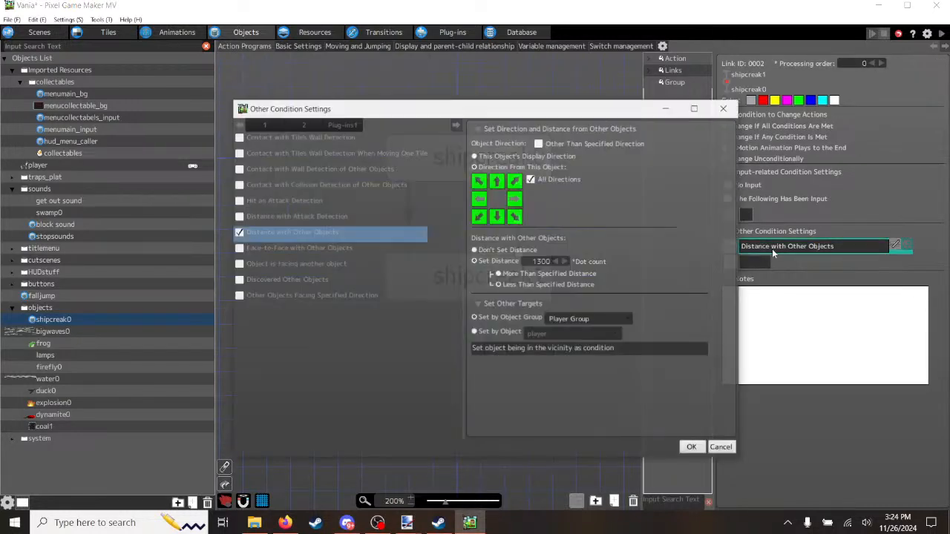
pyautogui.click(718, 449)
pyautogui.click(504, 165)
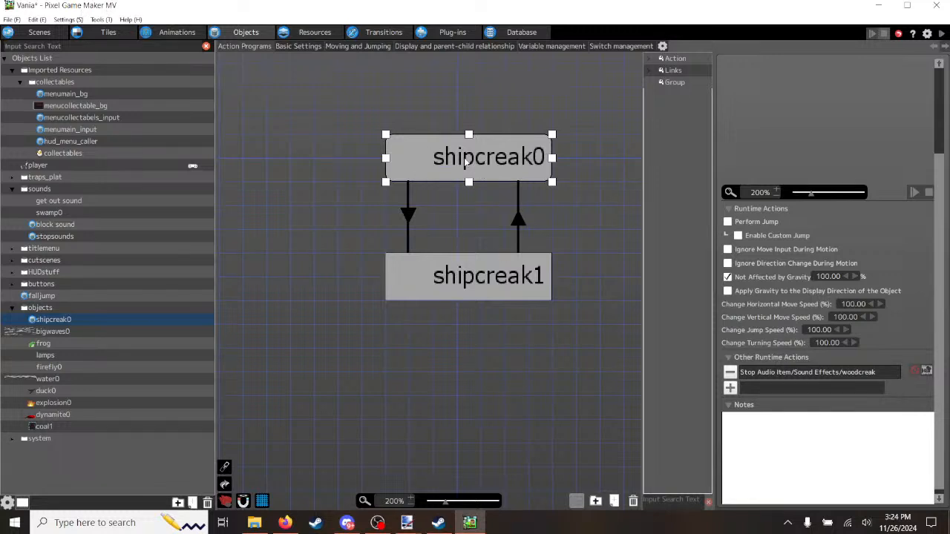
# Step: Set the distance condition on the link from shipcreak0 to shipcreak1 to 1500 dots
pyautogui.click(410, 217)
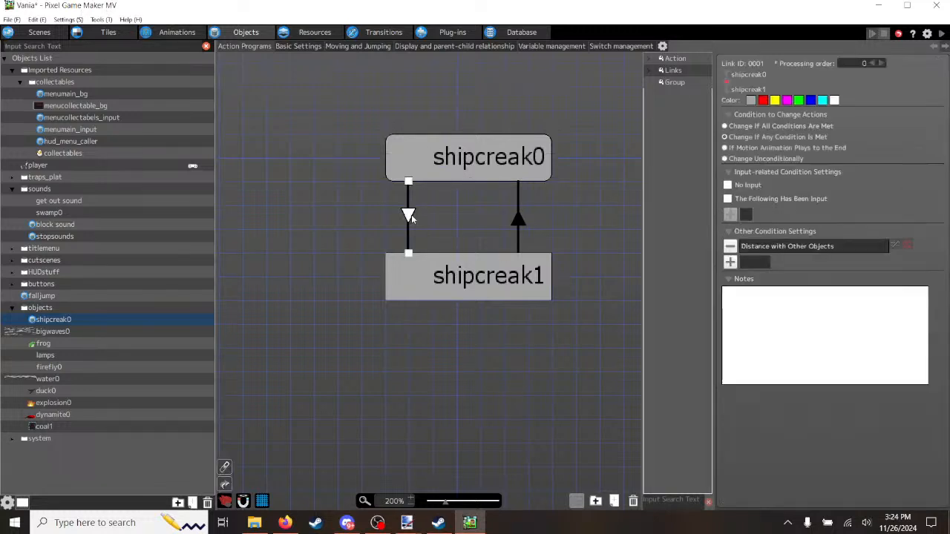
pyautogui.doubleClick(794, 247)
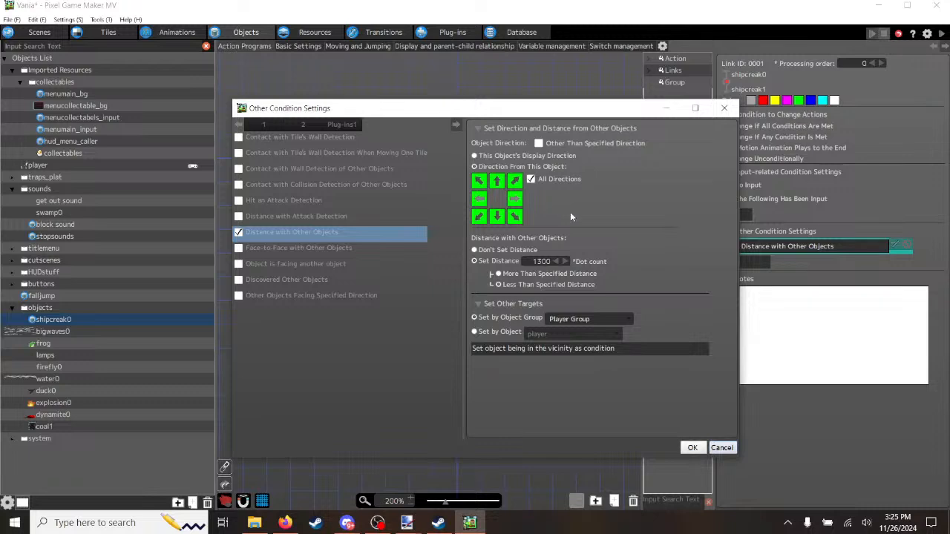
pyautogui.doubleClick(543, 260)
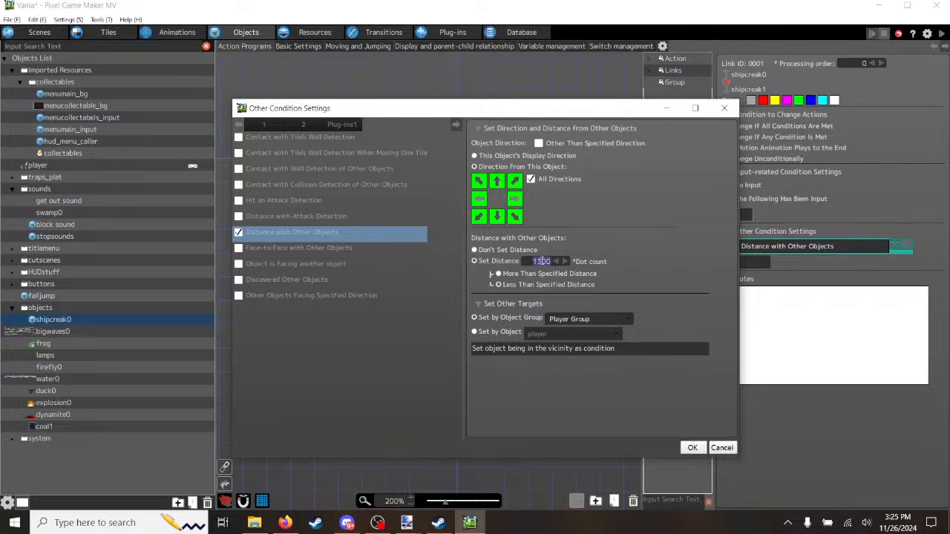
pyautogui.click(541, 261)
pyautogui.write('5')
pyautogui.click(691, 448)
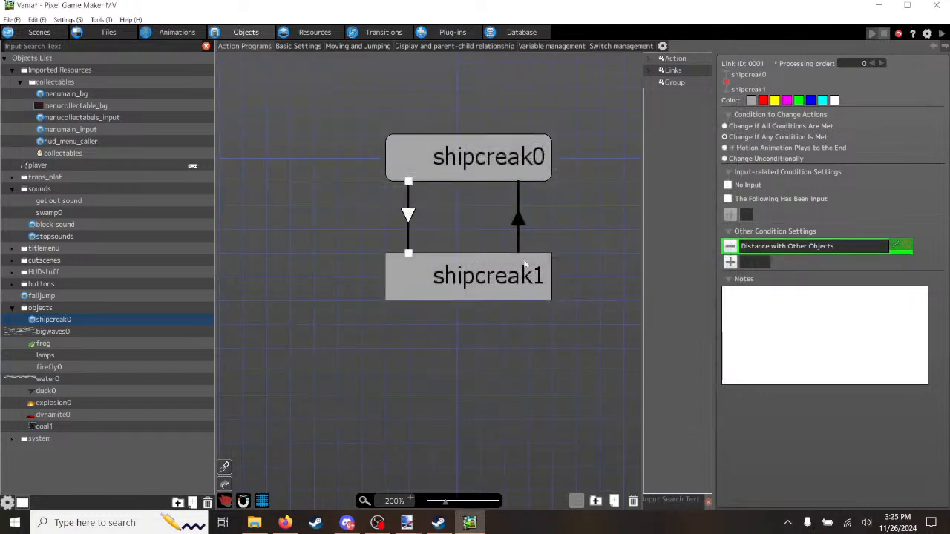
# Step: Set the distance condition on the return link from shipcreak1 to shipcreak0 to 1500 dots
pyautogui.click(520, 219)
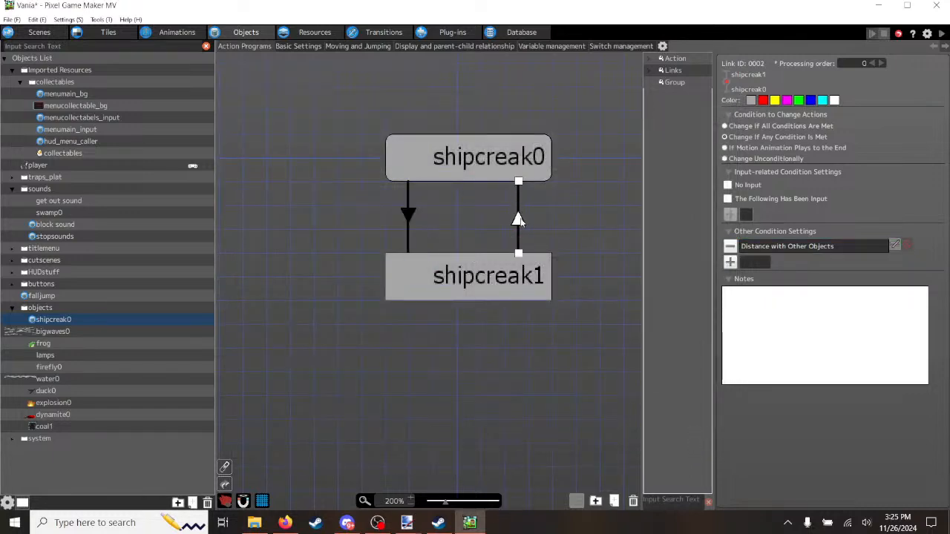
pyautogui.doubleClick(766, 247)
pyautogui.doubleClick(543, 261)
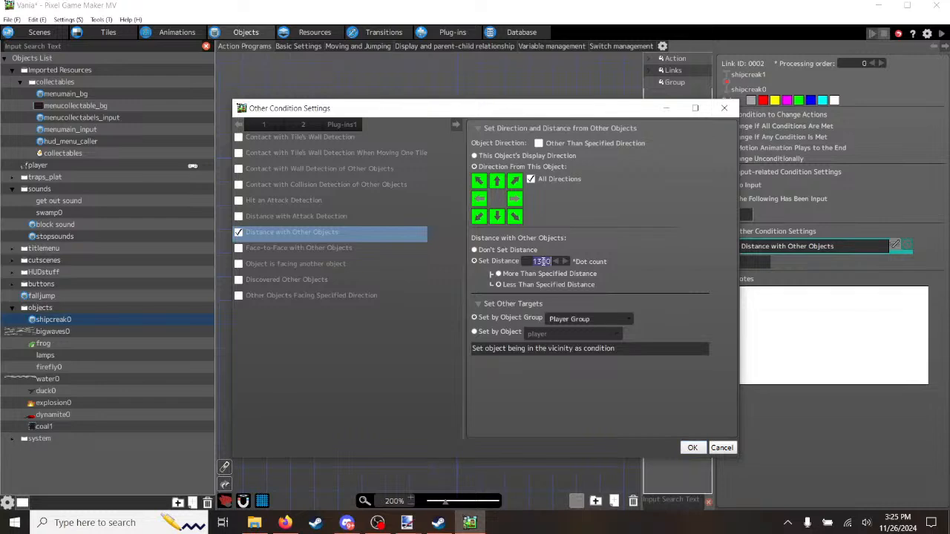
pyautogui.click(542, 261)
pyautogui.press('Delete')
pyautogui.write('5')
pyautogui.click(692, 449)
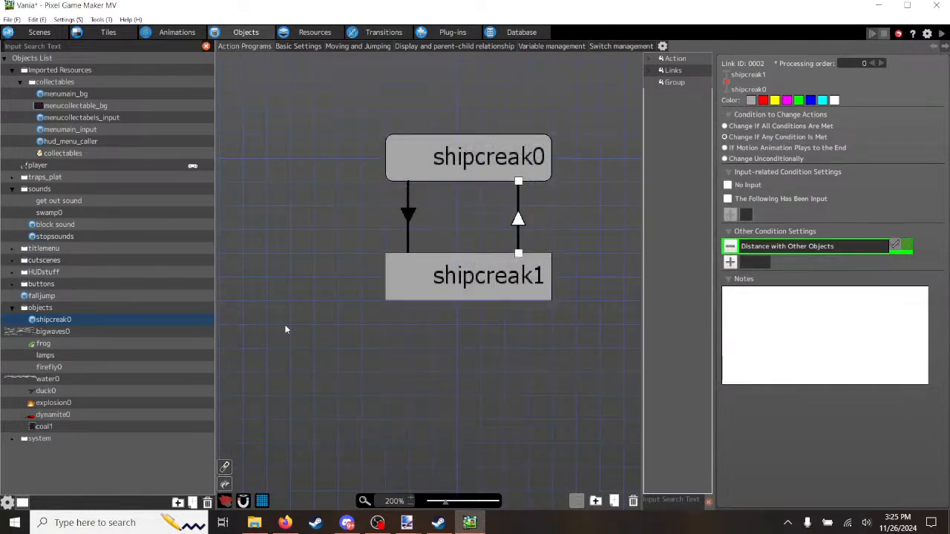
# Step: Inspect the distance condition on the water0 object's link from water to water0 and close it without changes
pyautogui.click(43, 378)
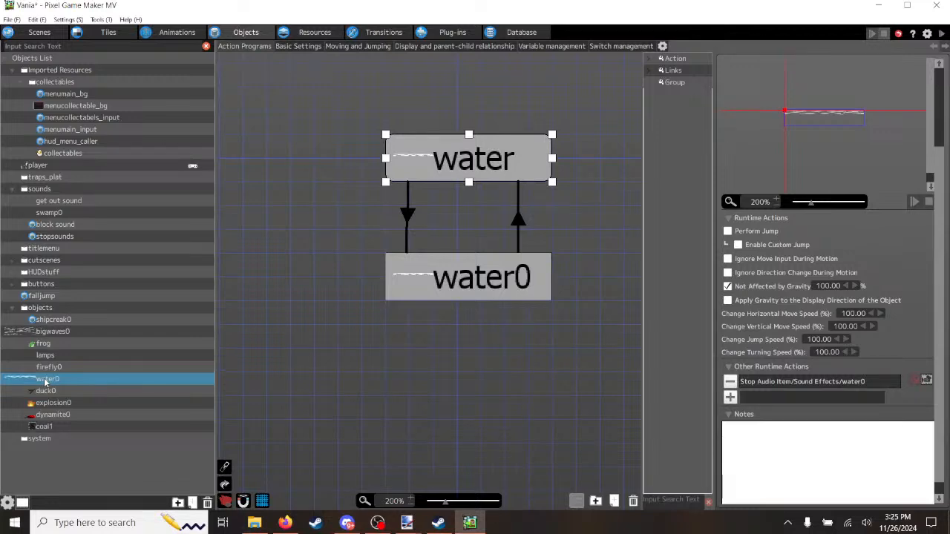
pyautogui.click(408, 215)
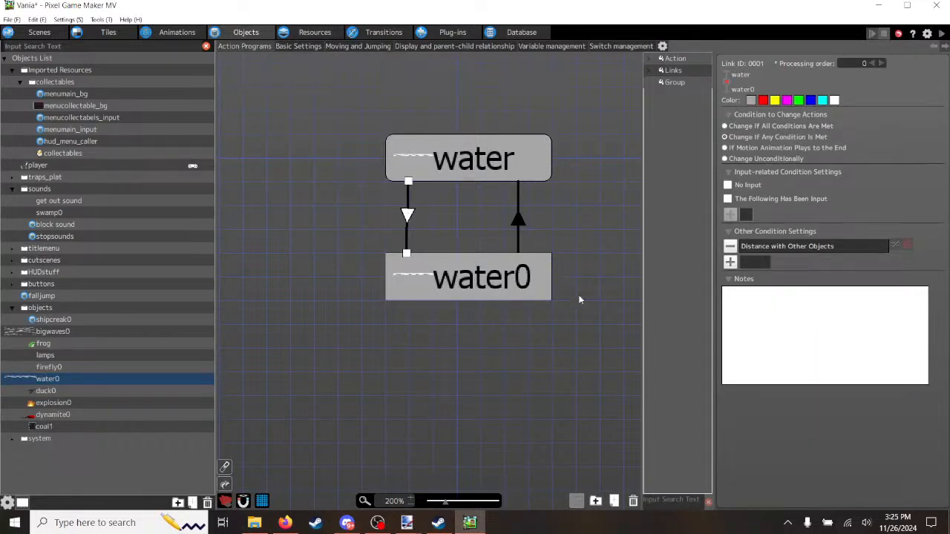
pyautogui.doubleClick(819, 254)
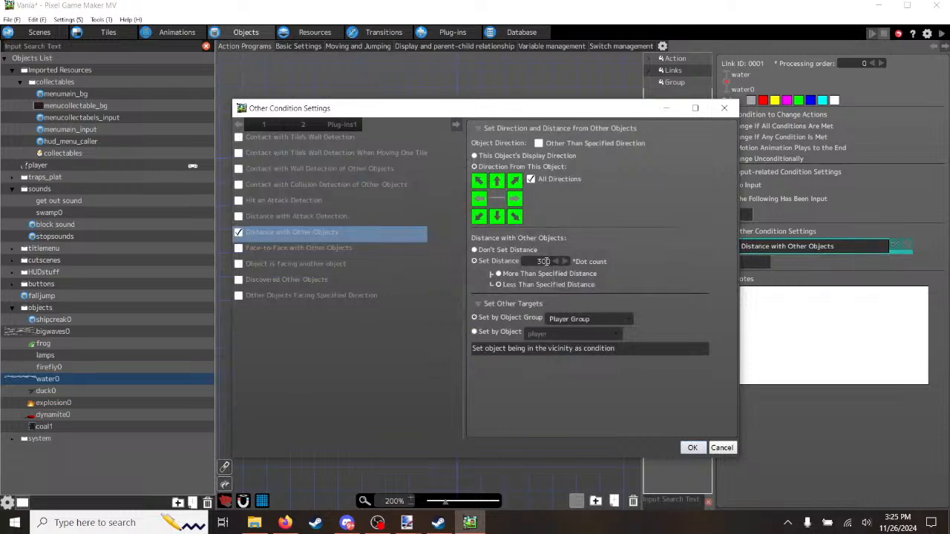
pyautogui.click(721, 448)
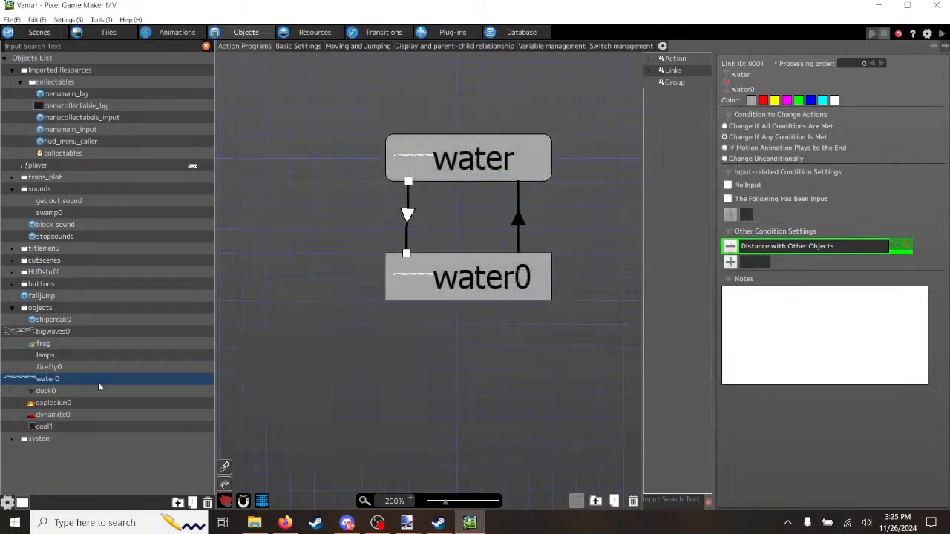
# Step: In the bigwaves0 object, set the distance condition on the link from bigwaves0 to bigwaves01 to 1500 dots
pyautogui.click(47, 331)
pyautogui.click(409, 215)
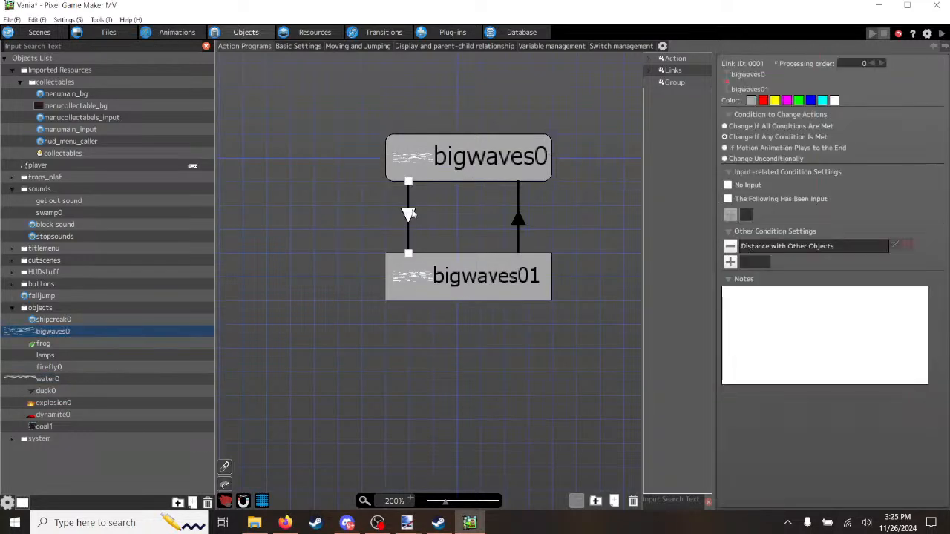
pyautogui.doubleClick(772, 248)
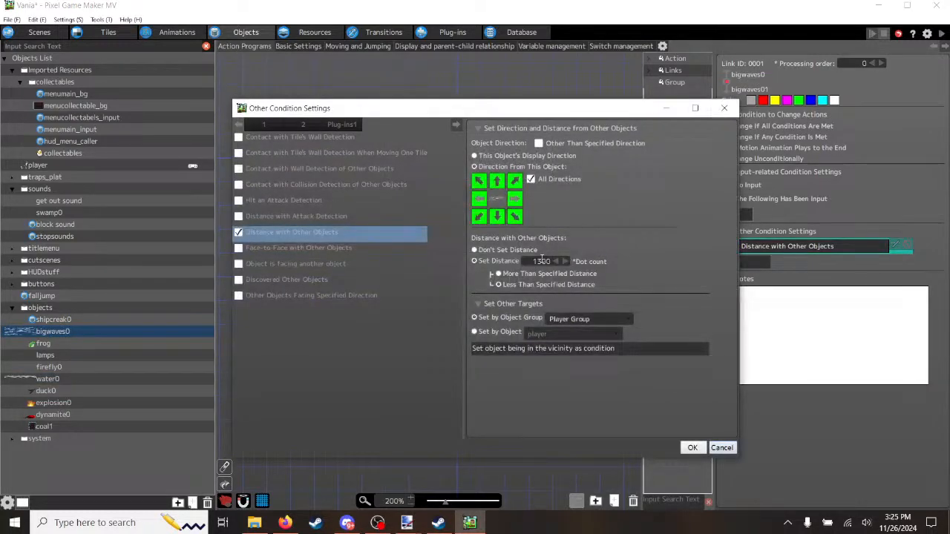
pyautogui.doubleClick(541, 260)
pyautogui.moveTo(538, 262); pyautogui.dragTo(543, 262)
pyautogui.click(692, 447)
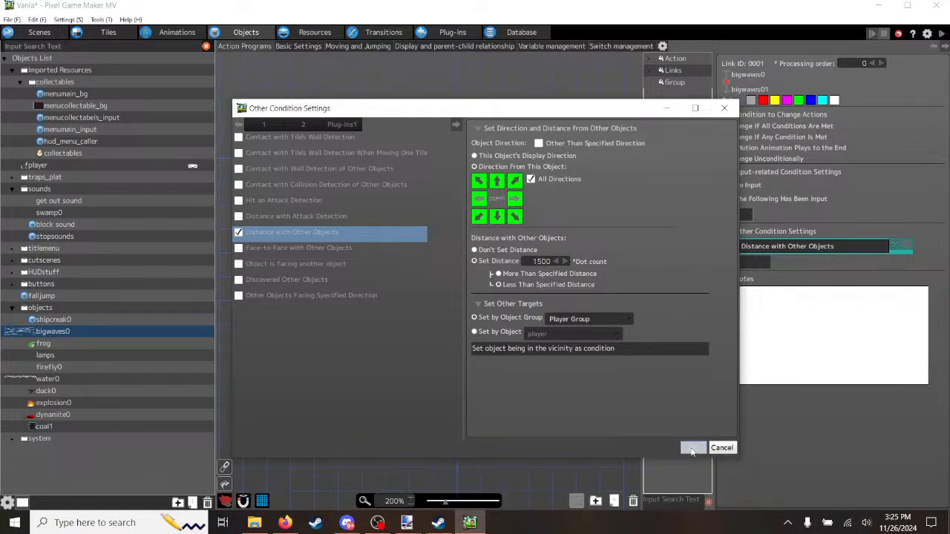
# Step: Try to set the distance condition on the return link from bigwaves01 to bigwaves0 to 1500 dots
pyautogui.click(521, 221)
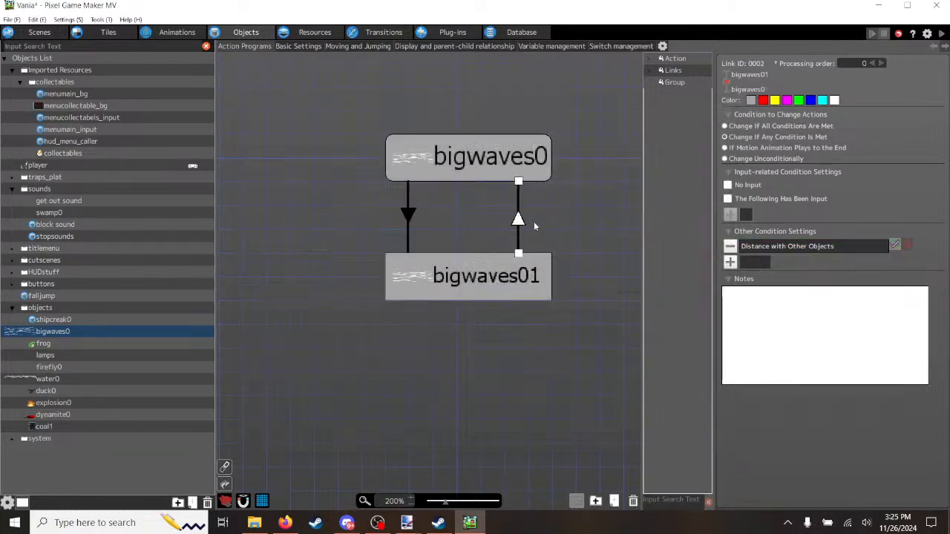
pyautogui.doubleClick(756, 247)
pyautogui.doubleClick(536, 260)
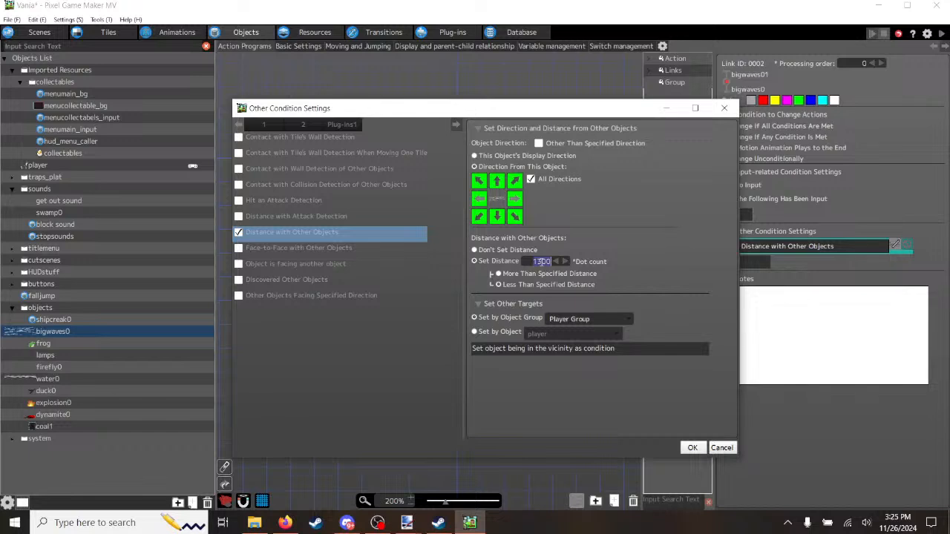
pyautogui.moveTo(543, 261); pyautogui.dragTo(538, 261)
pyautogui.write('5')
pyautogui.click(721, 448)
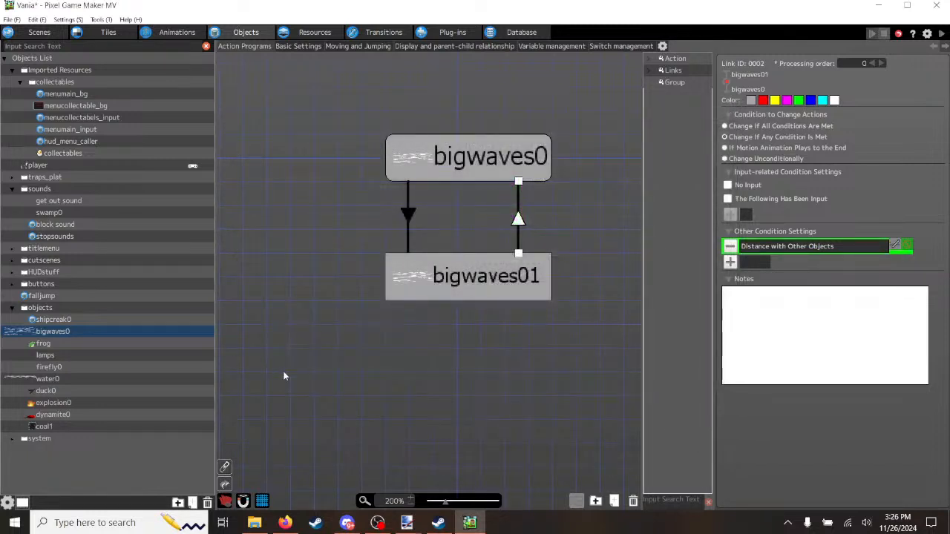
# Step: Duplicate the bigwaves0 object within the objects folder
pyautogui.click(58, 332)
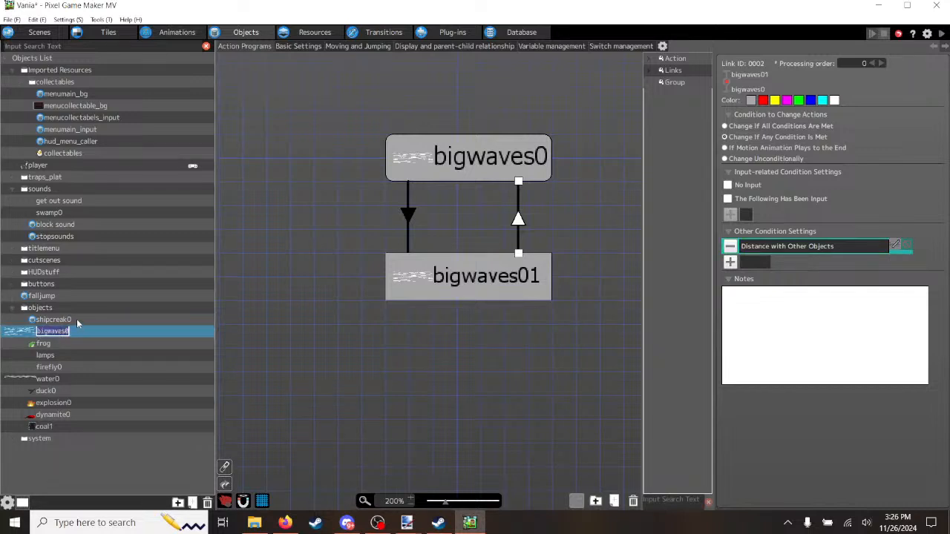
pyautogui.click(78, 324)
pyautogui.click(77, 334)
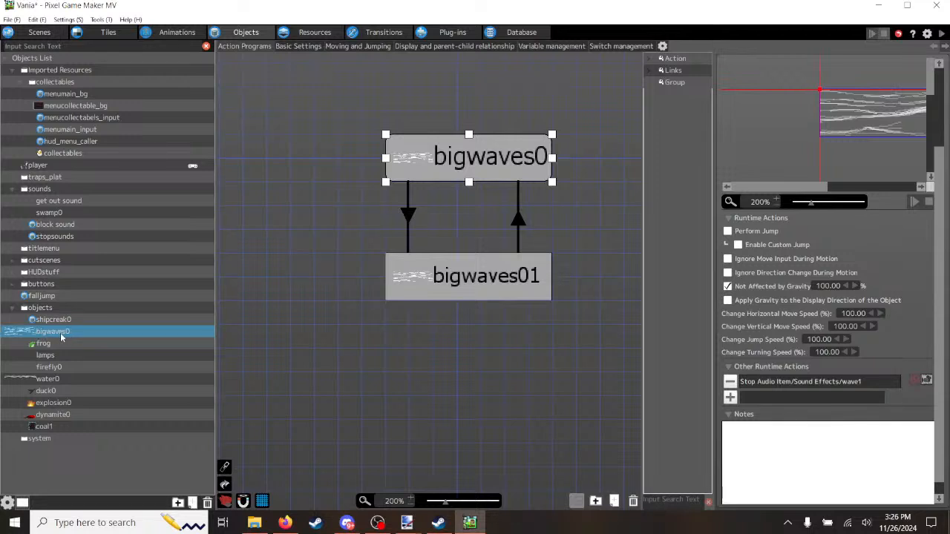
pyautogui.hotkey('ctrl', 'v')
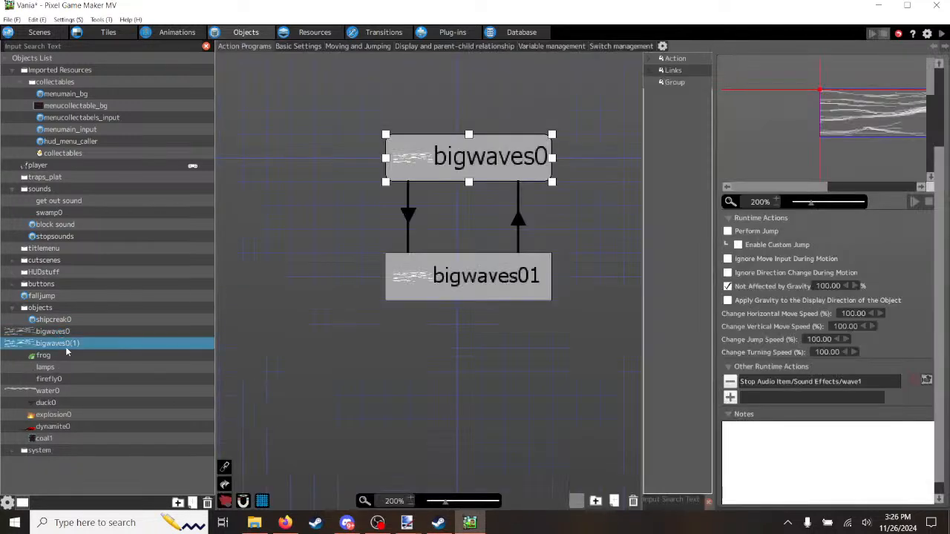
# Step: Rename the copied bigwaves0 object as Shipwaves0 and open its action program
pyautogui.doubleClick(66, 344)
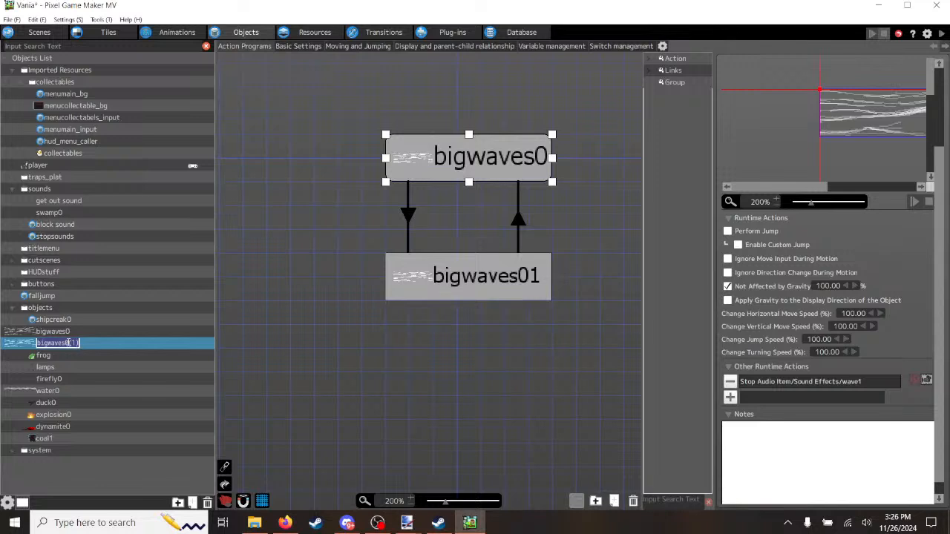
pyautogui.moveTo(69, 344); pyautogui.dragTo(97, 347)
pyautogui.press('BackSpace')
pyautogui.moveTo(47, 343)
pyautogui.mouseDown()
pyautogui.moveTo(20, 341)
pyautogui.moveTo(31, 343)
pyautogui.mouseUp()
pyautogui.write('Ship')
pyautogui.click(98, 332)
pyautogui.click(74, 345)
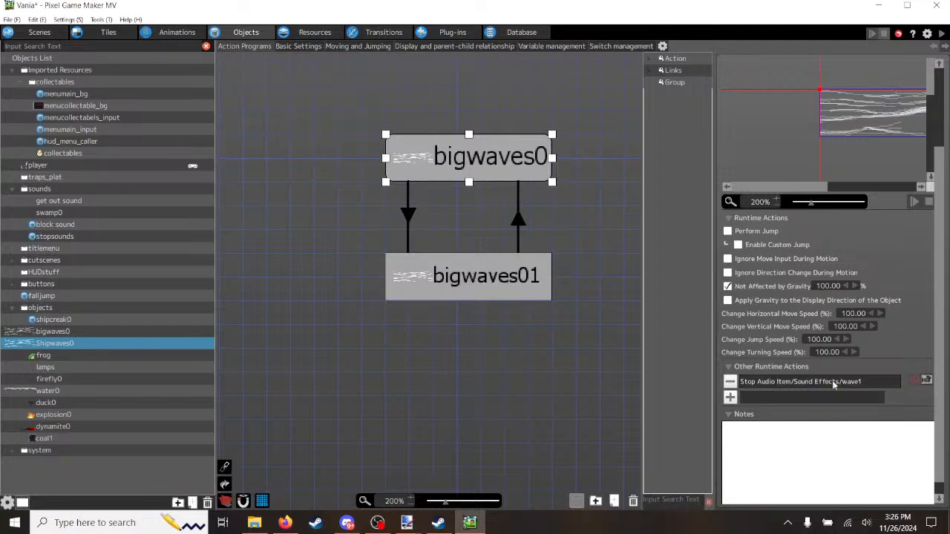
# Step: Locate wave1.ogg in the project's sound folder and launch Movavi Video Editor Plus 2021
pyautogui.click(253, 523)
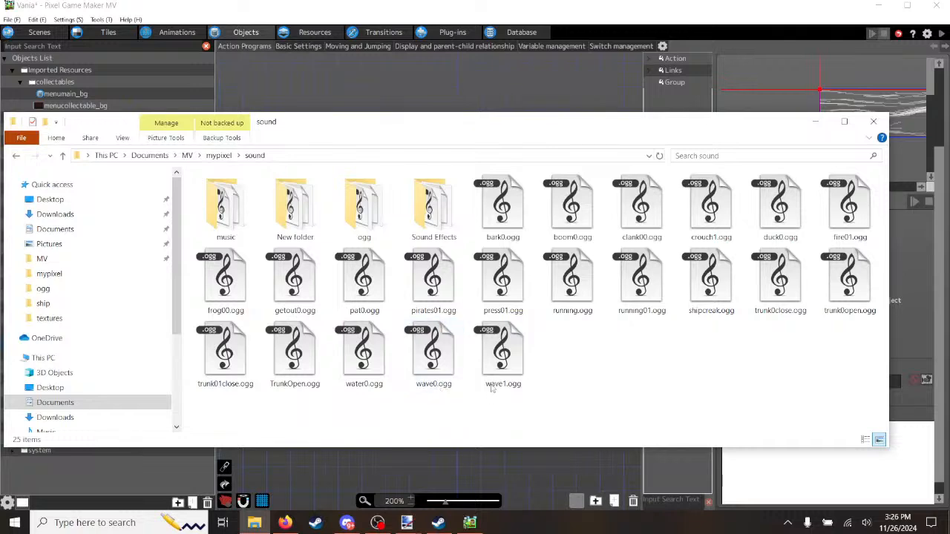
pyautogui.click(509, 364)
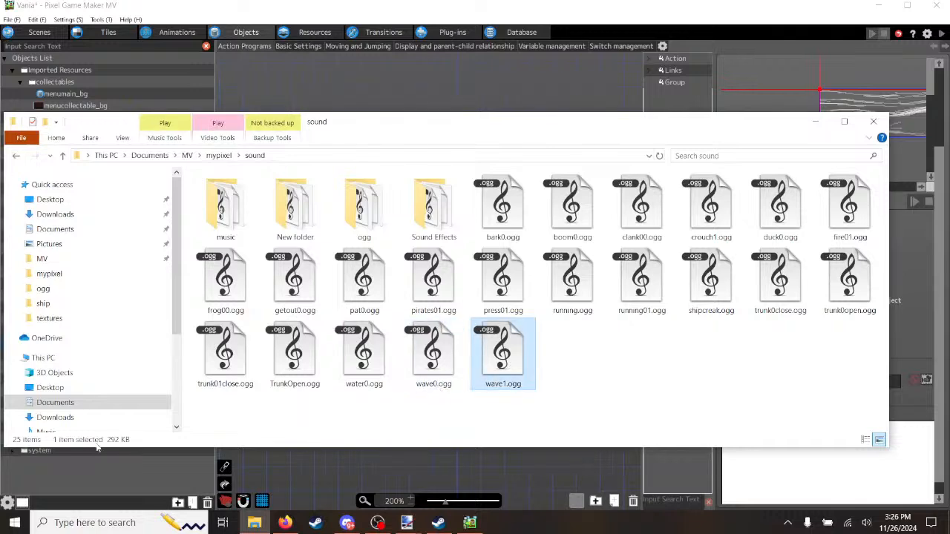
pyautogui.click(15, 523)
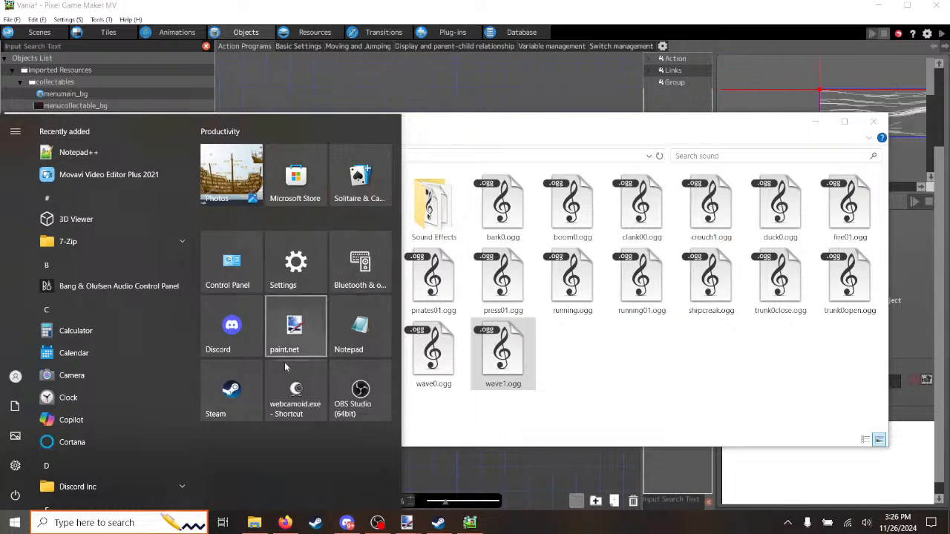
pyautogui.click(132, 180)
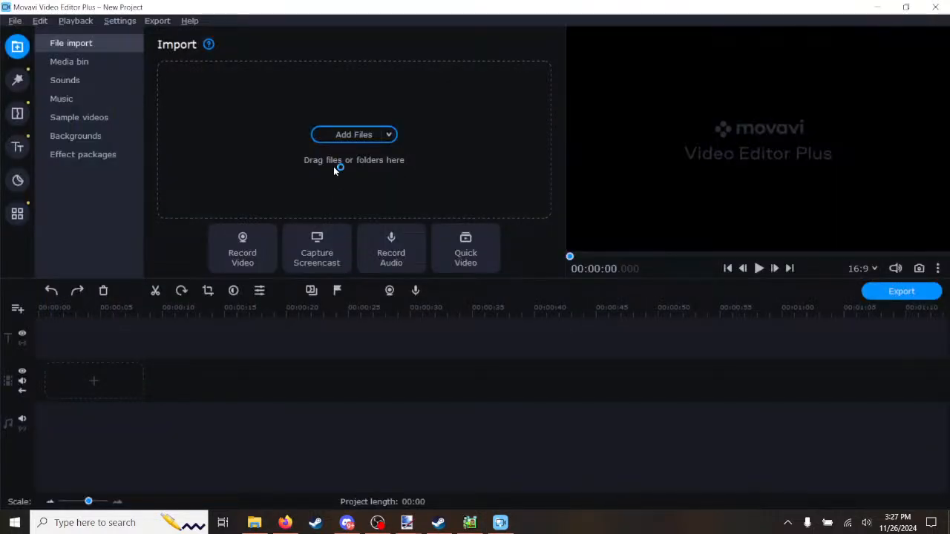
# Step: Import wave1.ogg from the sound folder into the media bin and place it at the start of the audio track
pyautogui.click(254, 522)
pyautogui.moveTo(506, 362); pyautogui.dragTo(287, 94)
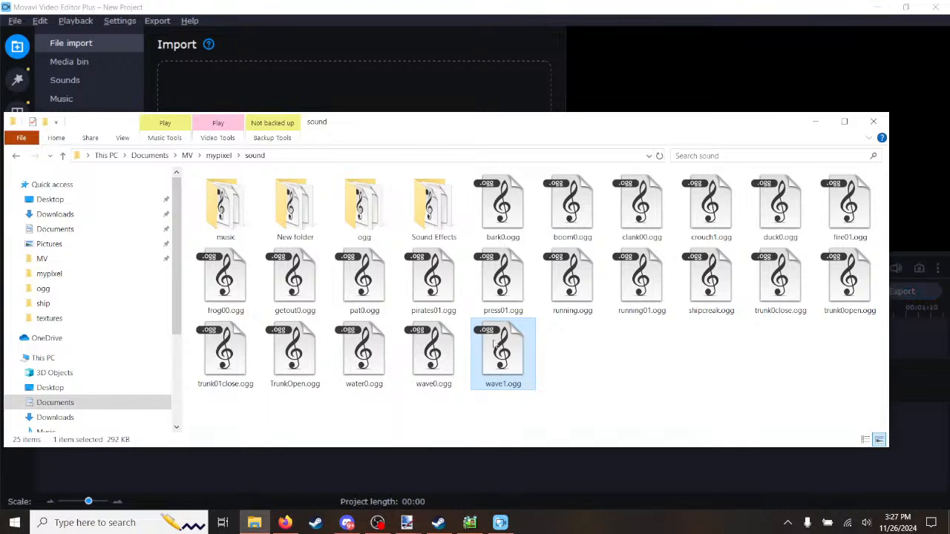
pyautogui.click(418, 9)
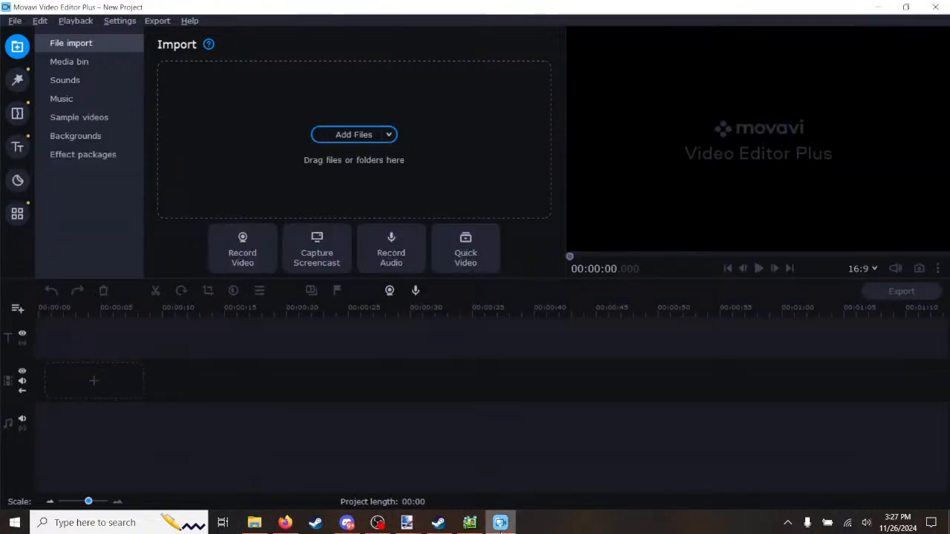
pyautogui.click(255, 522)
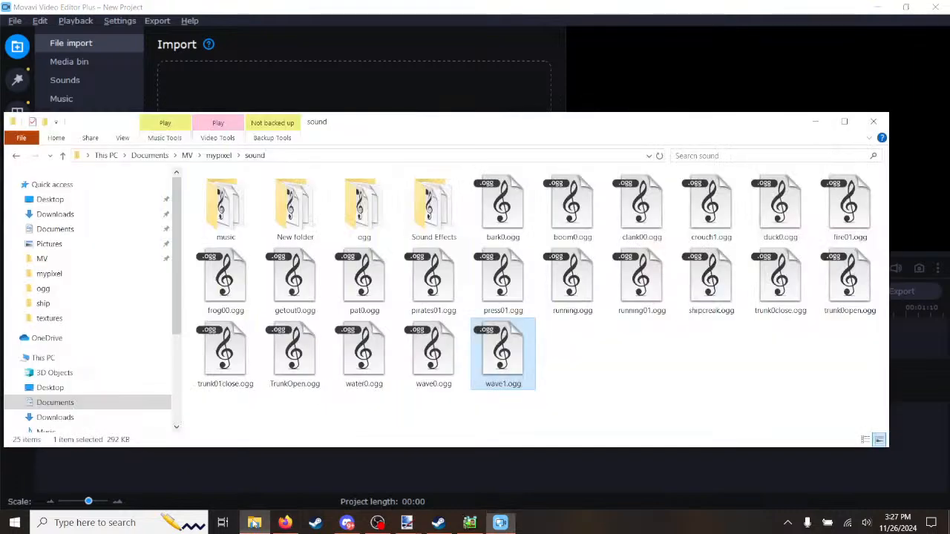
pyautogui.moveTo(520, 126); pyautogui.dragTo(703, 99)
pyautogui.moveTo(683, 338); pyautogui.dragTo(145, 383)
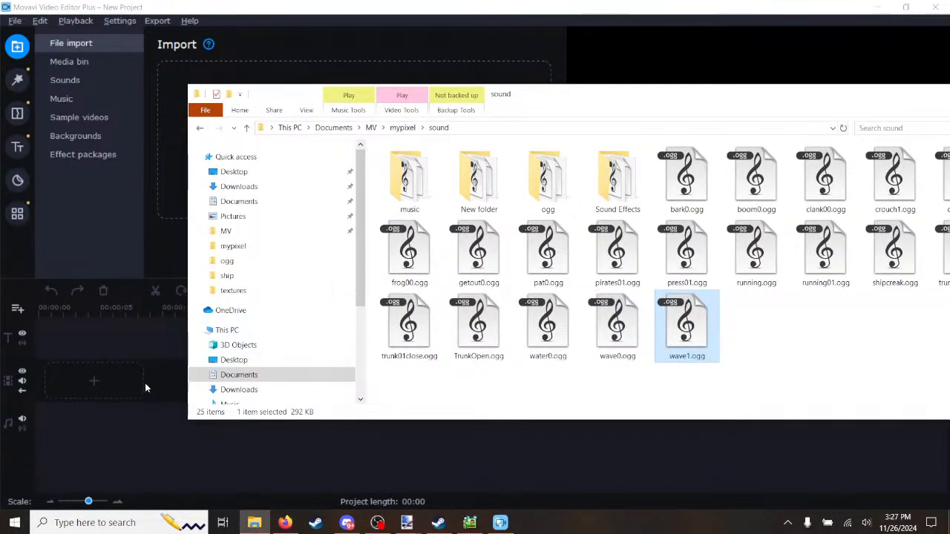
pyautogui.moveTo(672, 336); pyautogui.dragTo(391, 61)
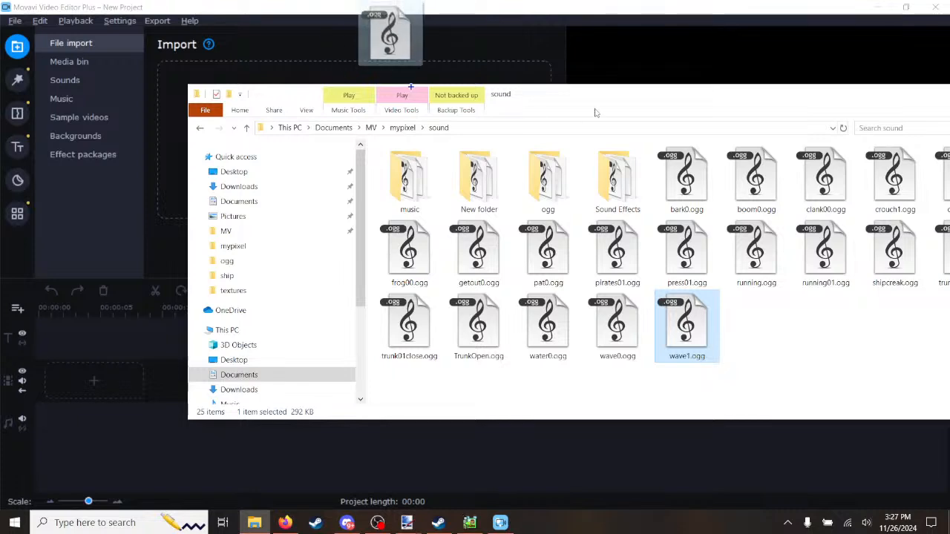
pyautogui.moveTo(599, 97); pyautogui.dragTo(608, 138)
pyautogui.click(510, 7)
pyautogui.moveTo(223, 90); pyautogui.dragTo(89, 381)
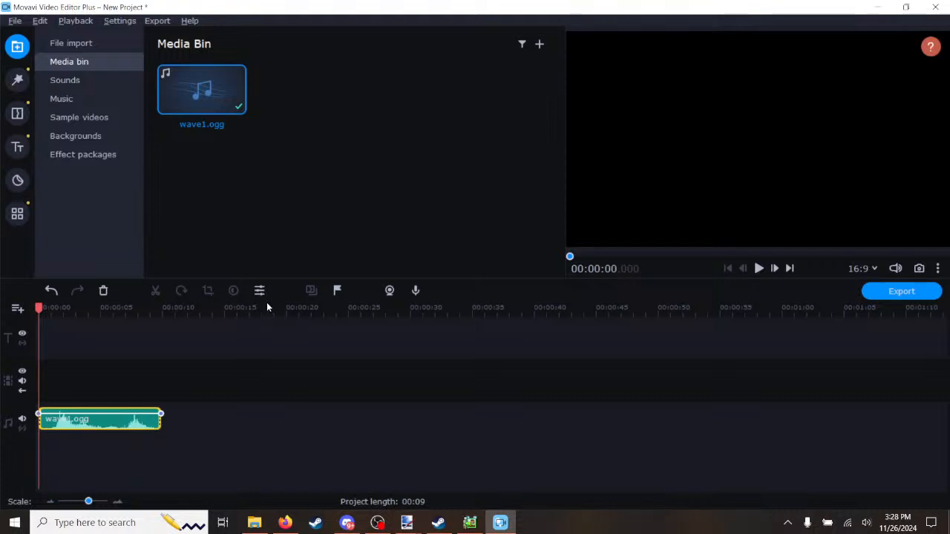
pyautogui.rightClick(82, 426)
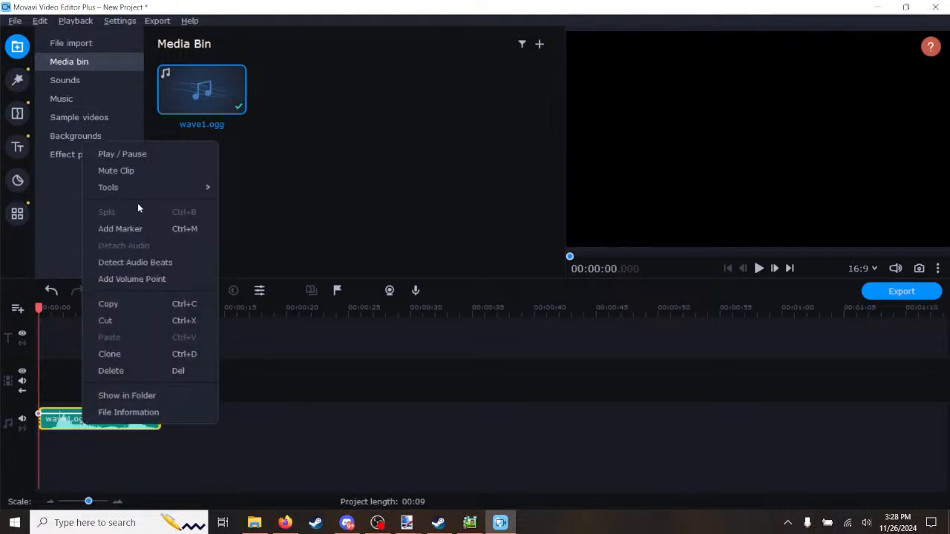
pyautogui.moveTo(140, 193)
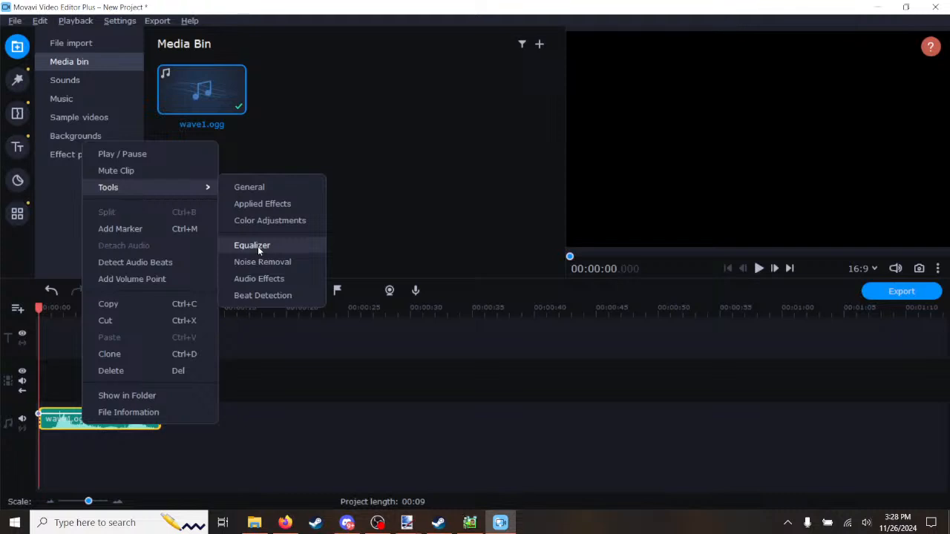
pyautogui.click(53, 435)
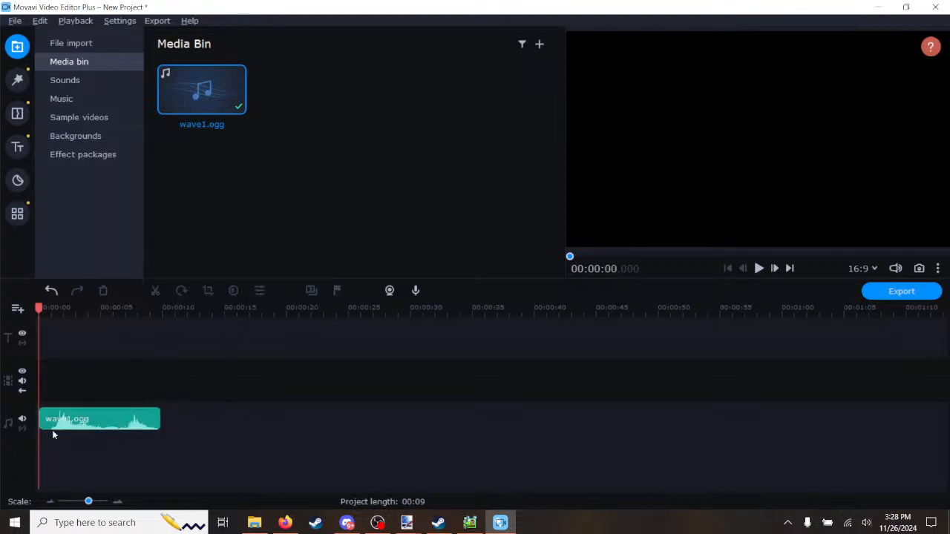
# Step: Play the unedited wave1.ogg clip from near its beginning to hear the original sound, and pause it
pyautogui.click(108, 423)
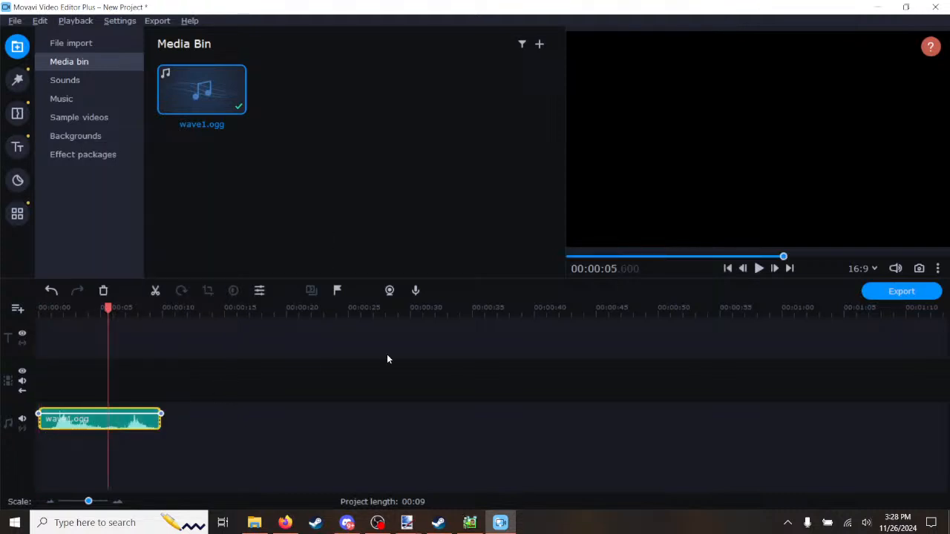
pyautogui.click(756, 269)
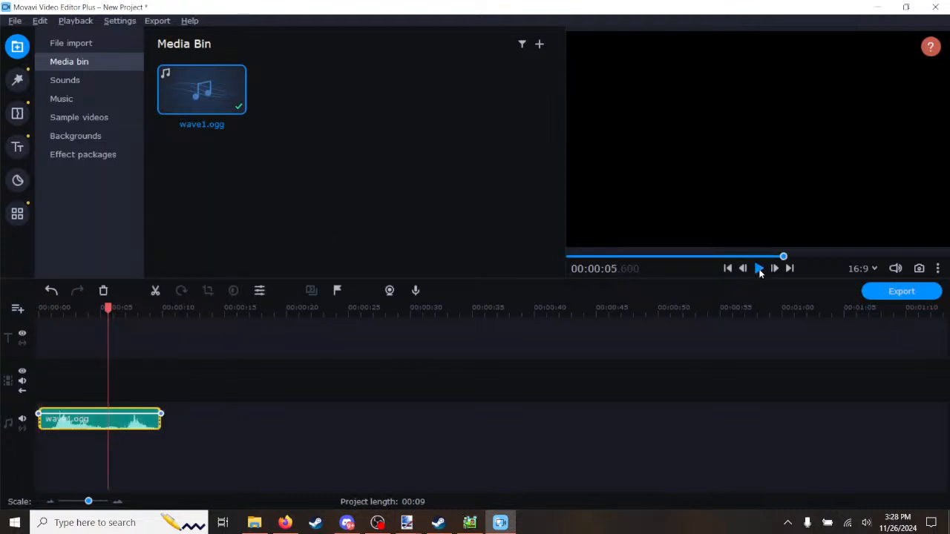
pyautogui.click(53, 313)
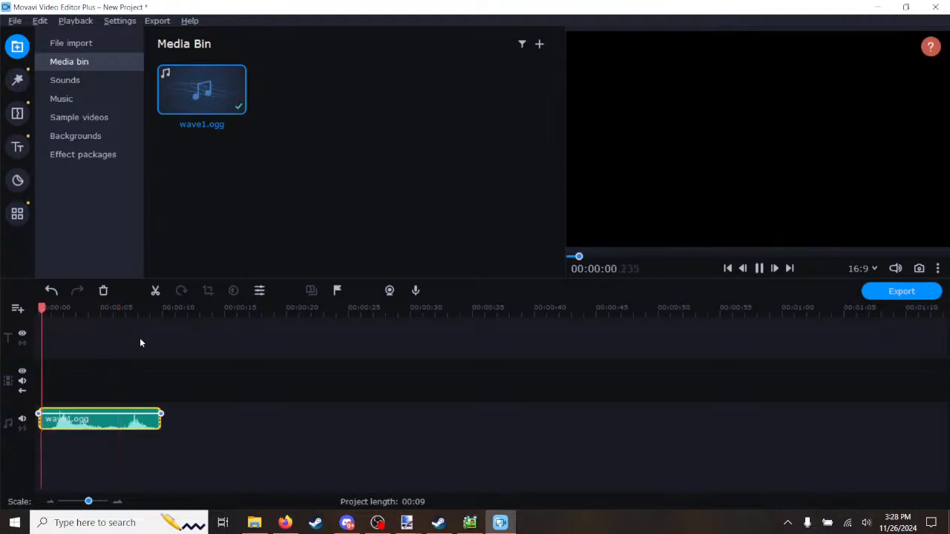
pyautogui.click(759, 268)
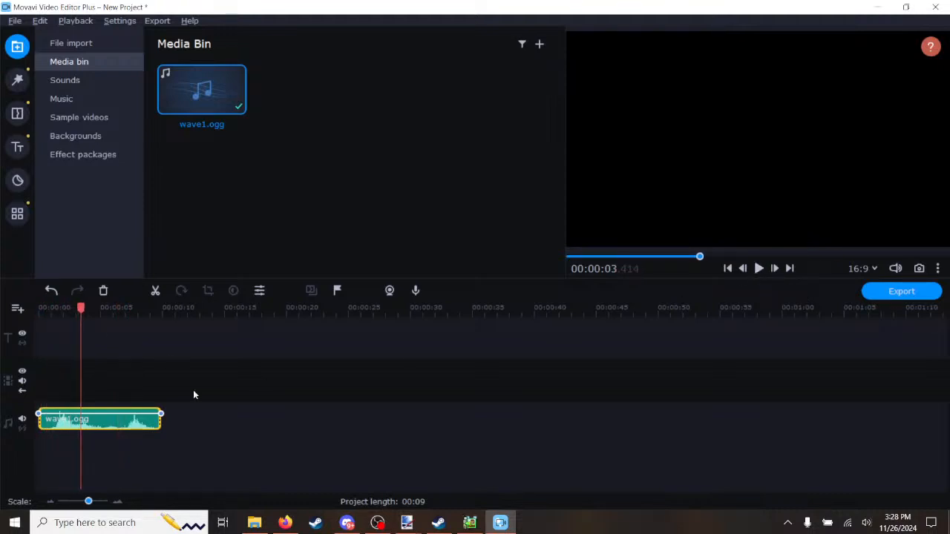
# Step: Apply the Muffled audio effect to the wave1.ogg clip on the timeline
pyautogui.doubleClick(108, 422)
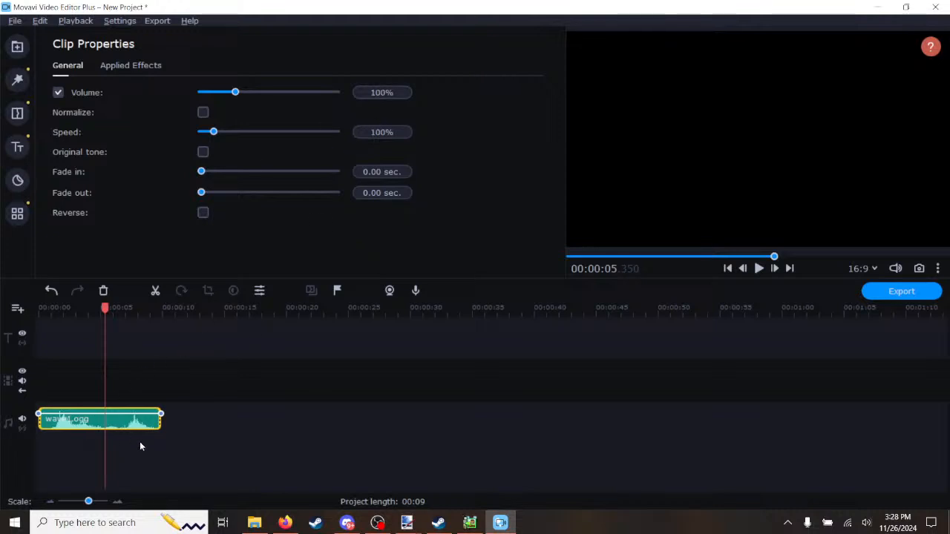
pyautogui.rightClick(86, 426)
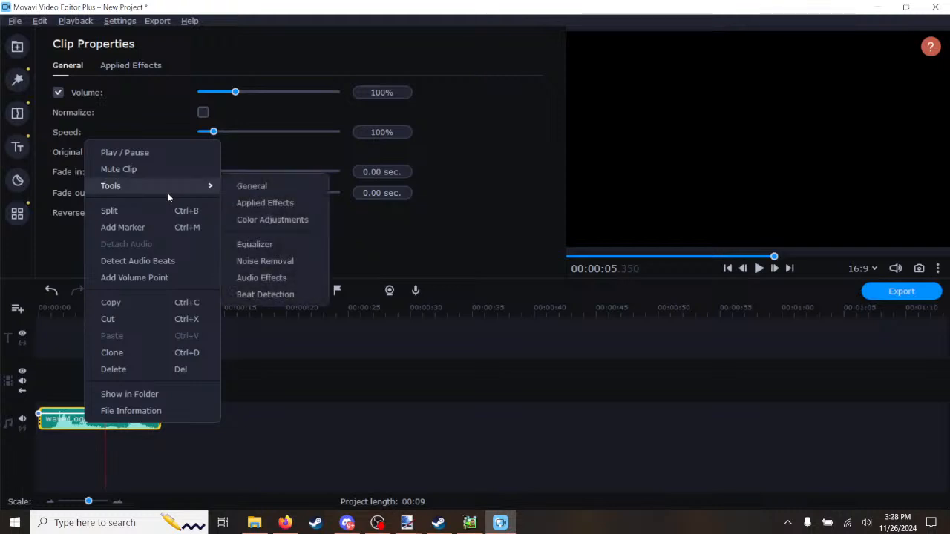
pyautogui.click(268, 279)
pyautogui.click(295, 71)
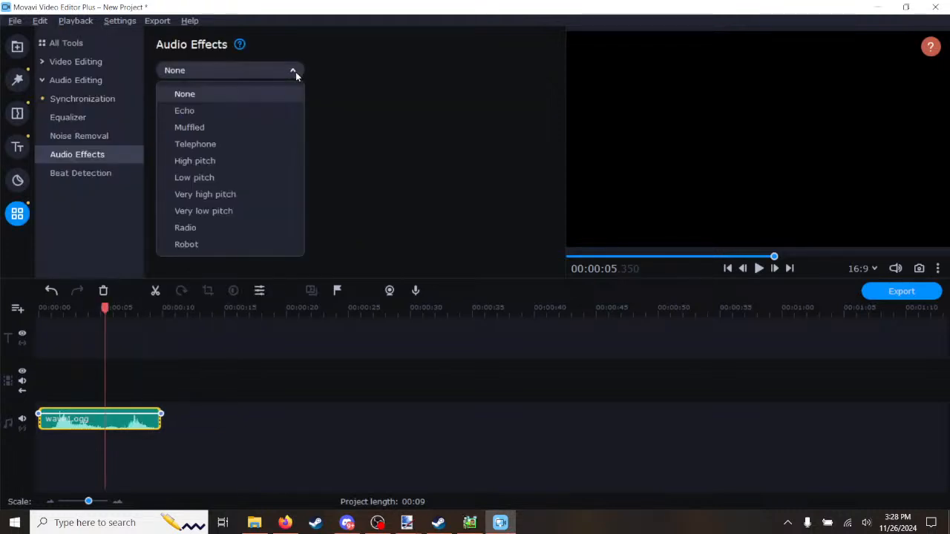
pyautogui.click(286, 126)
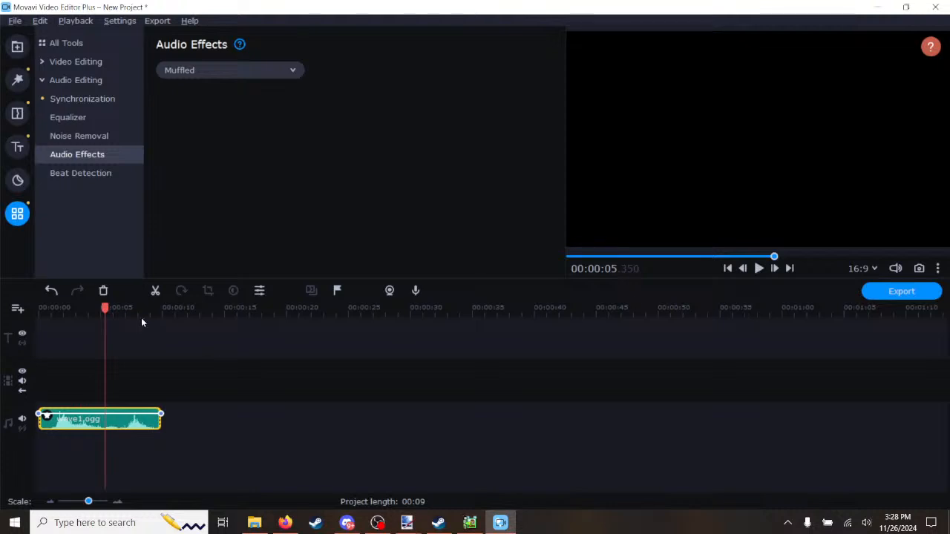
# Step: Play the wave1.ogg clip from the start to check the Muffled effect, and pause it
pyautogui.moveTo(104, 309); pyautogui.dragTo(2, 316)
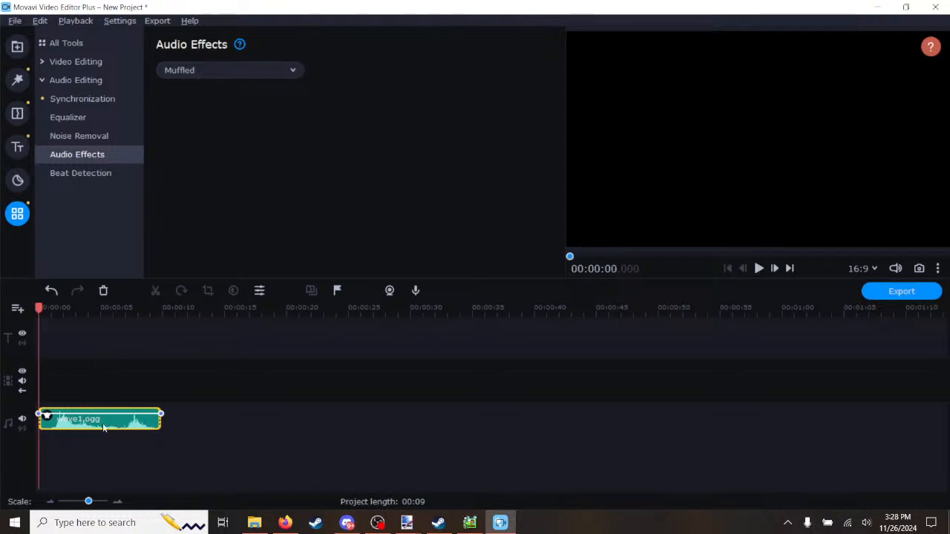
pyautogui.click(759, 269)
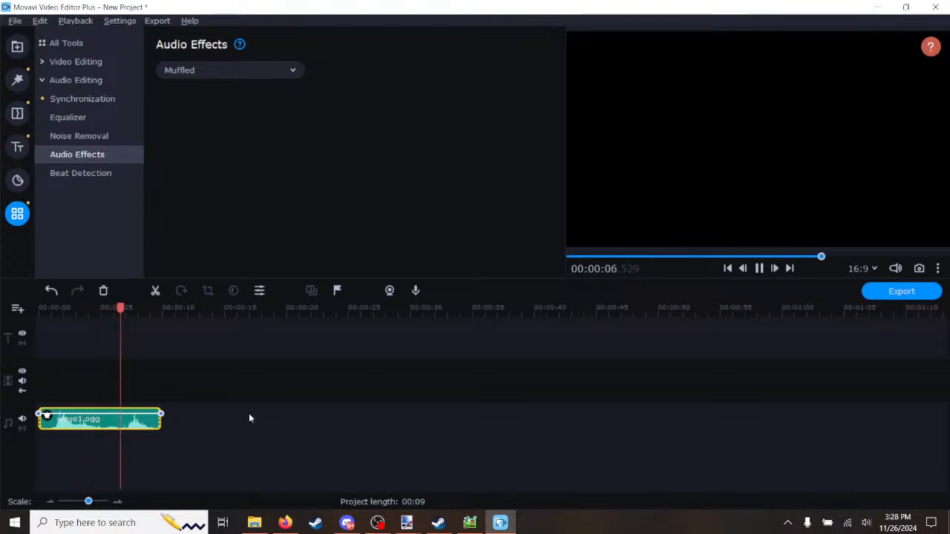
pyautogui.click(759, 269)
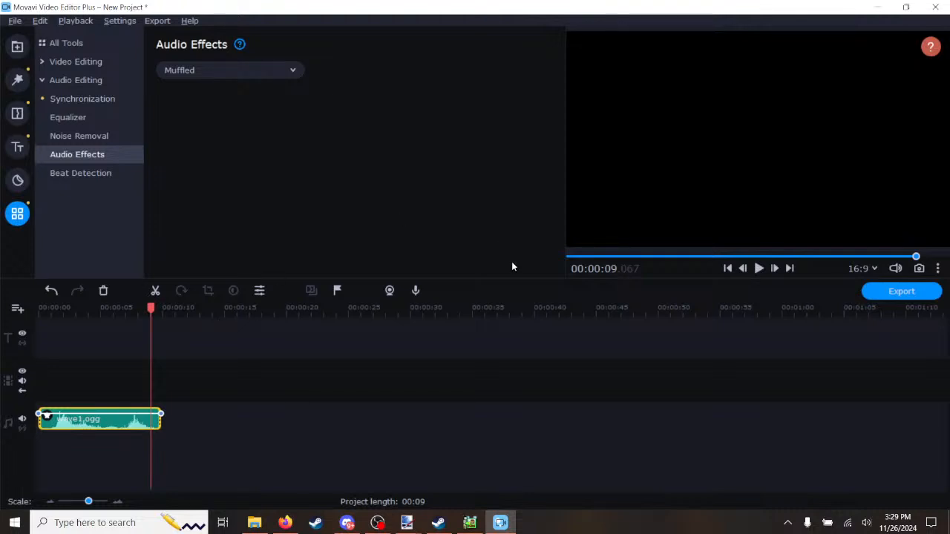
# Step: View the video editor's version information and close it
pyautogui.click(191, 21)
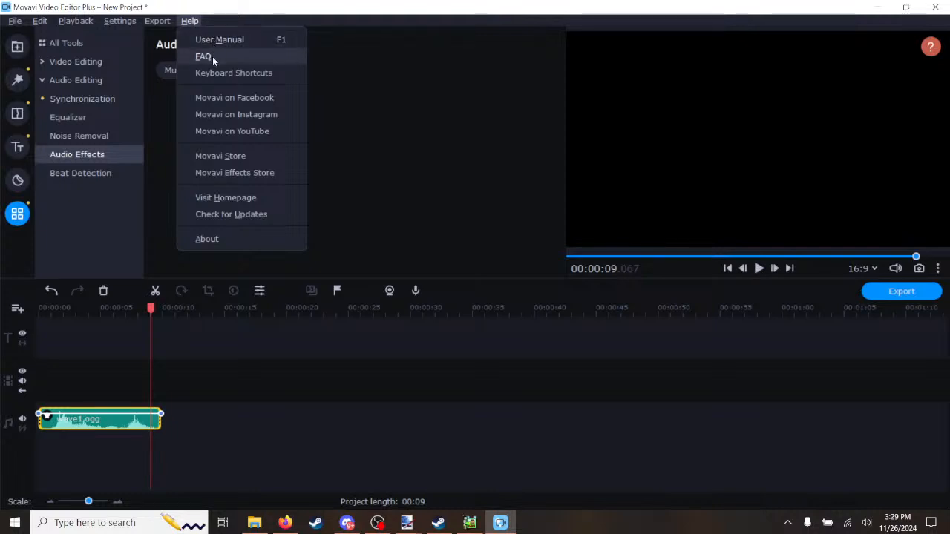
pyautogui.click(208, 240)
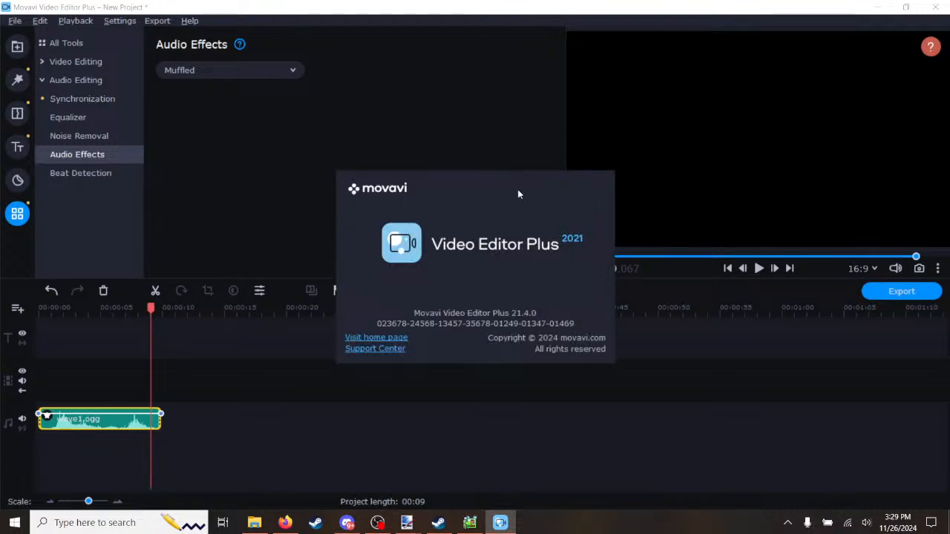
pyautogui.click(428, 138)
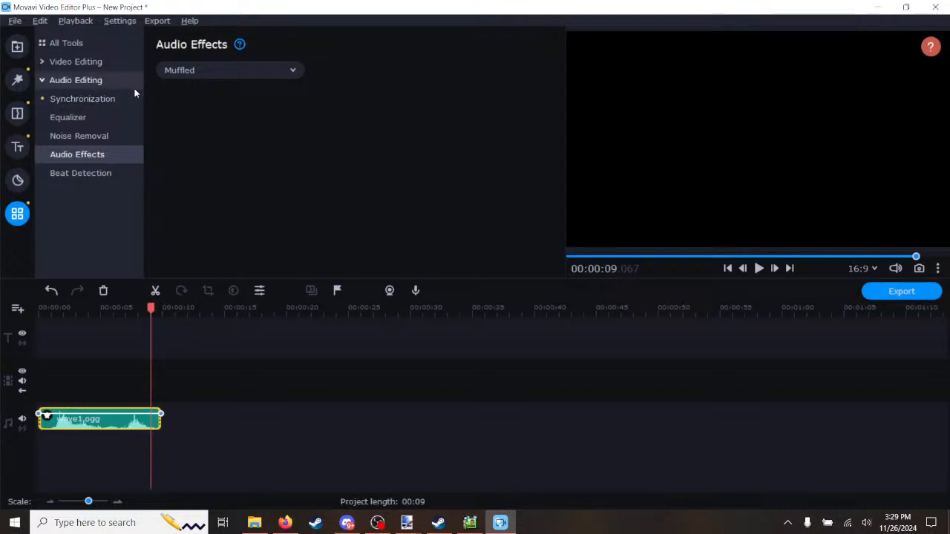
# Step: Dismiss the filter tutorial and examine the available filters and transitions and their categories
pyautogui.click(18, 82)
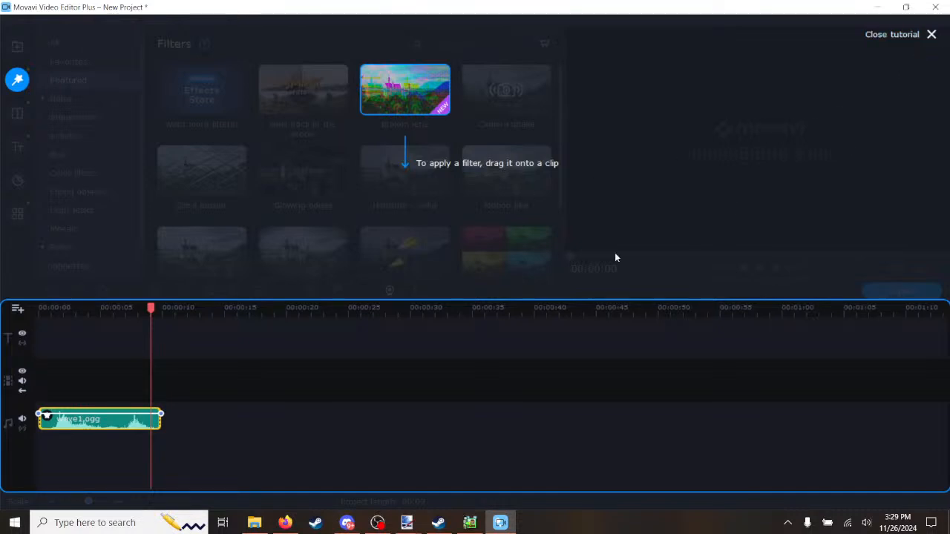
pyautogui.click(931, 35)
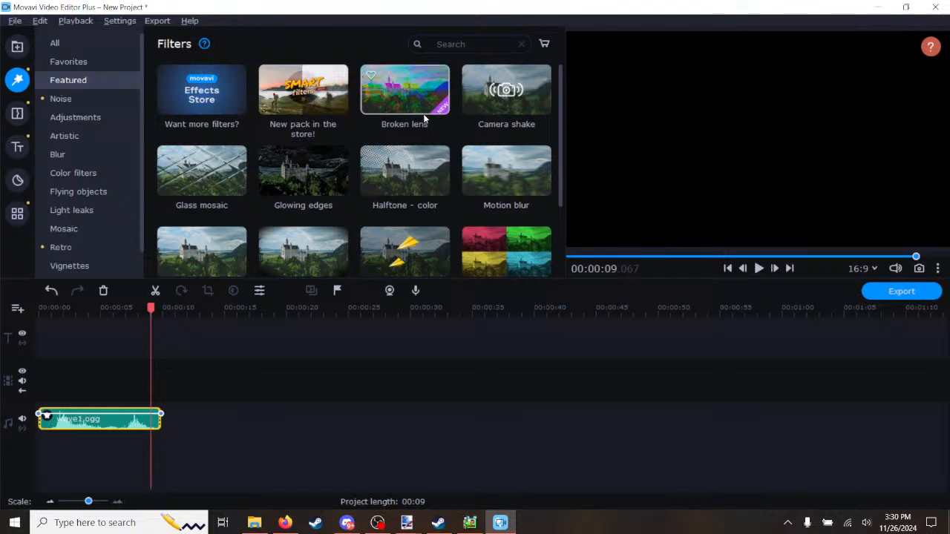
pyautogui.scroll(-2, 410, 161)
pyautogui.scroll(-1, 421, 167)
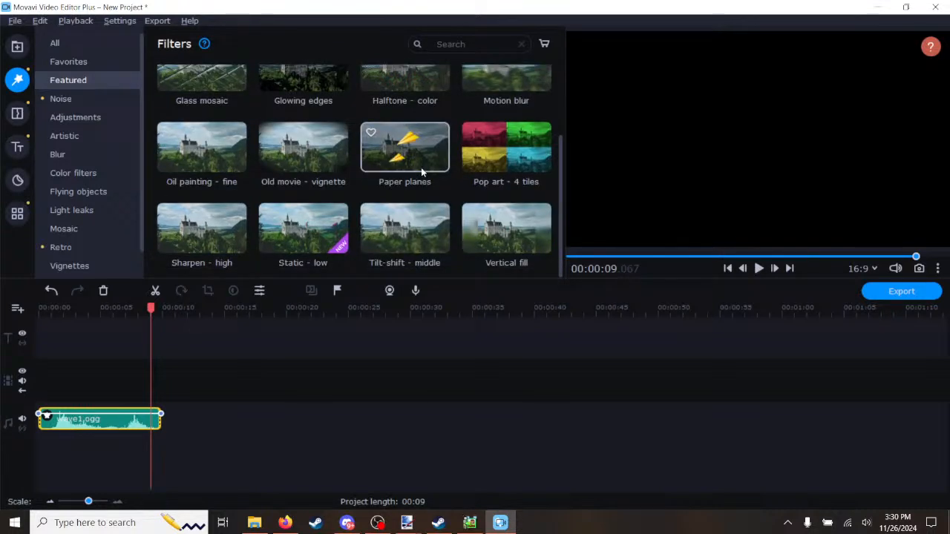
pyautogui.scroll(2, 421, 167)
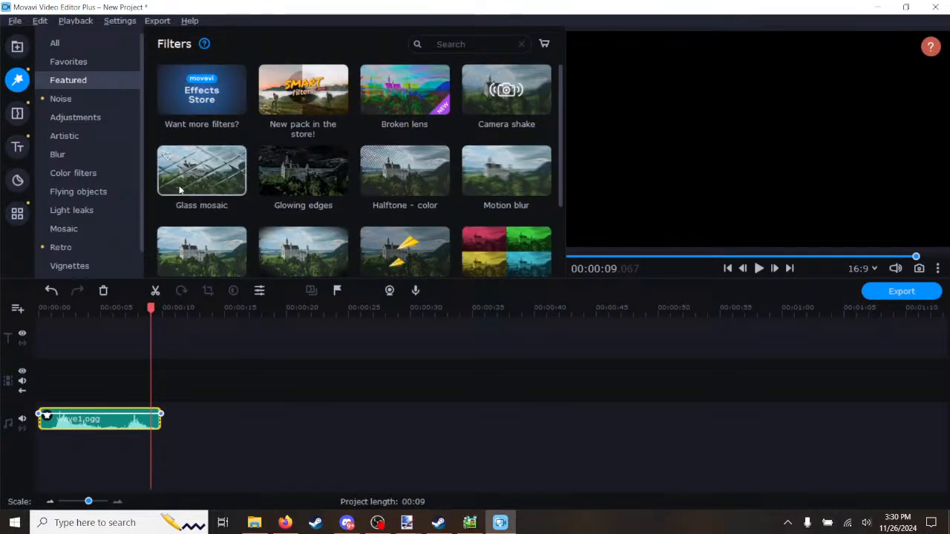
pyautogui.scroll(-1, 96, 221)
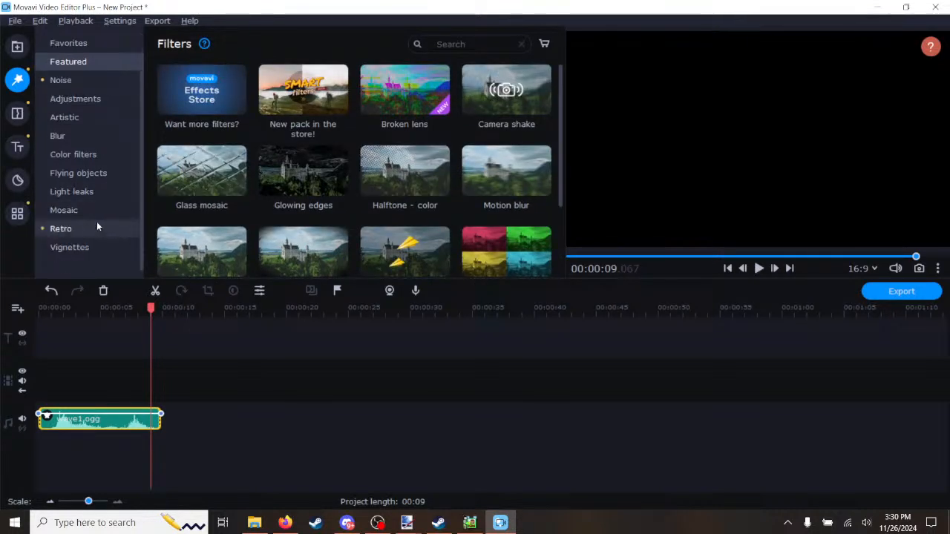
pyautogui.click(17, 113)
pyautogui.scroll(-2, 99, 172)
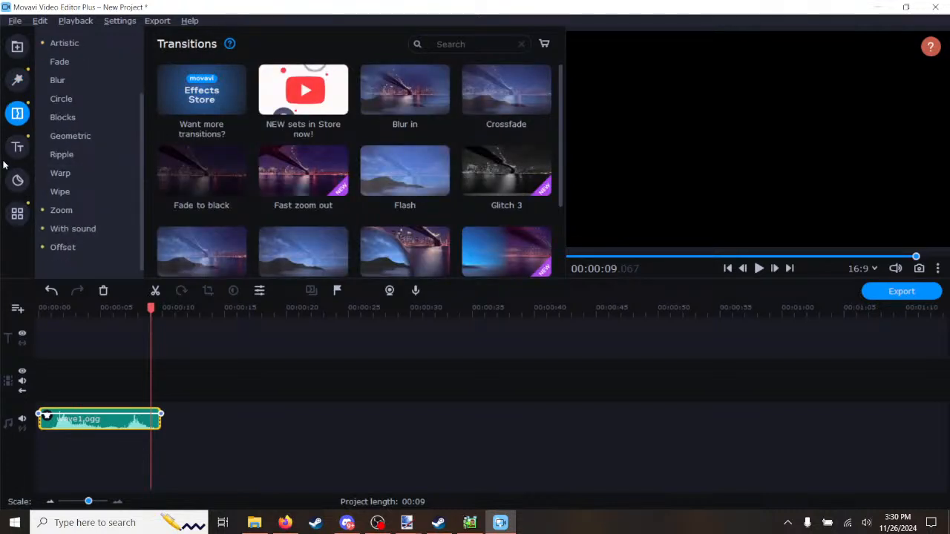
pyautogui.click(17, 80)
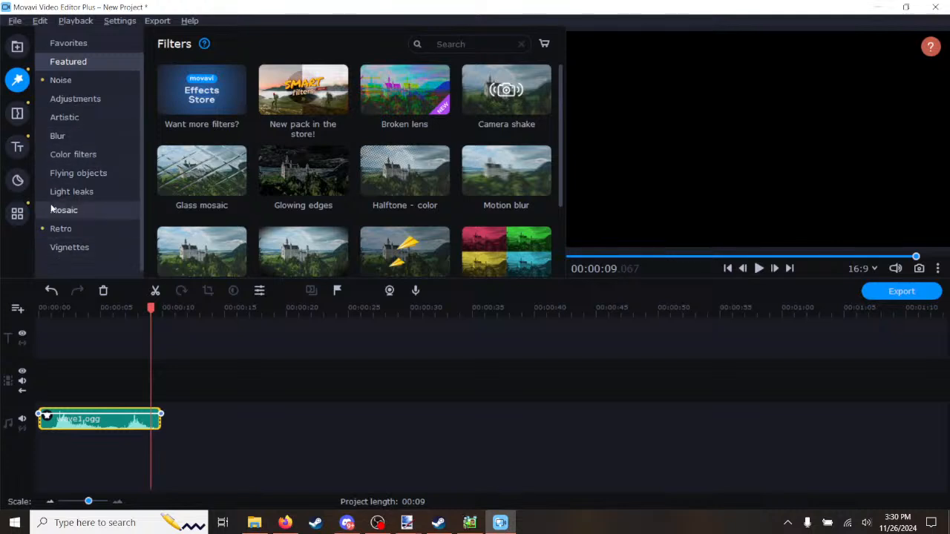
pyautogui.click(19, 115)
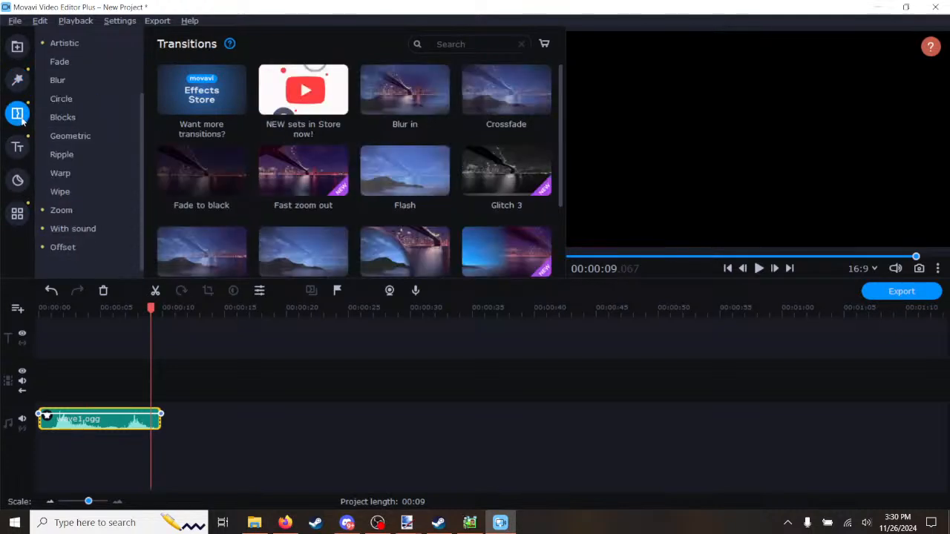
# Step: Dismiss the sticker tutorial and examine the sticker categories and the video and audio editing tools
pyautogui.click(18, 216)
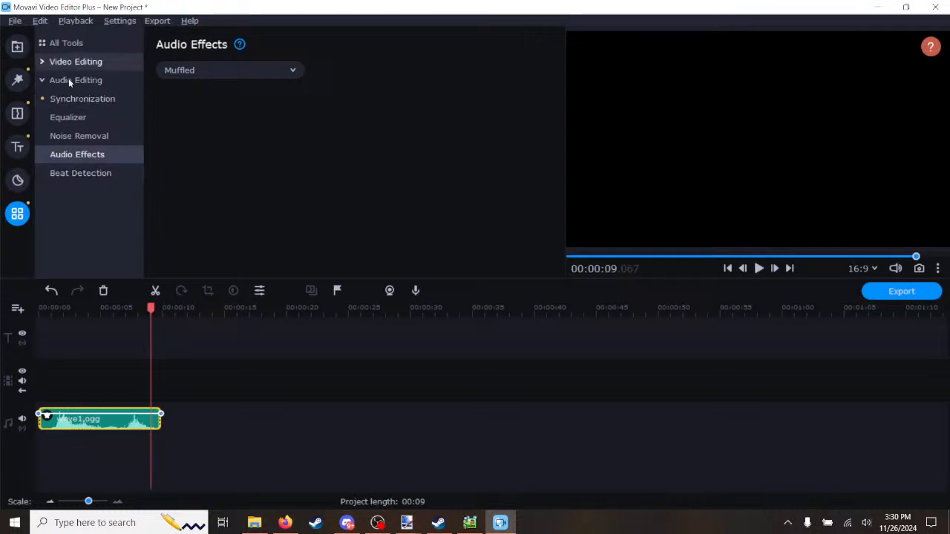
pyautogui.click(18, 180)
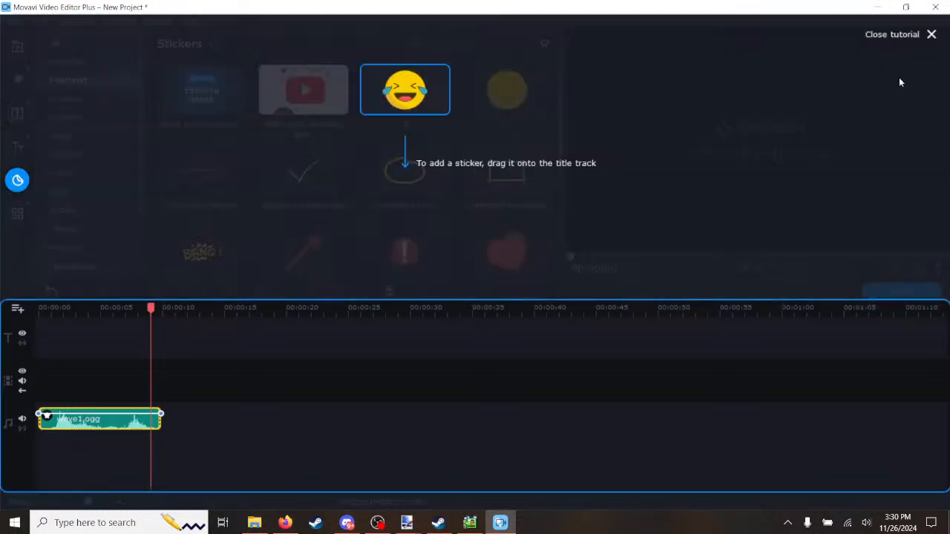
pyautogui.click(894, 34)
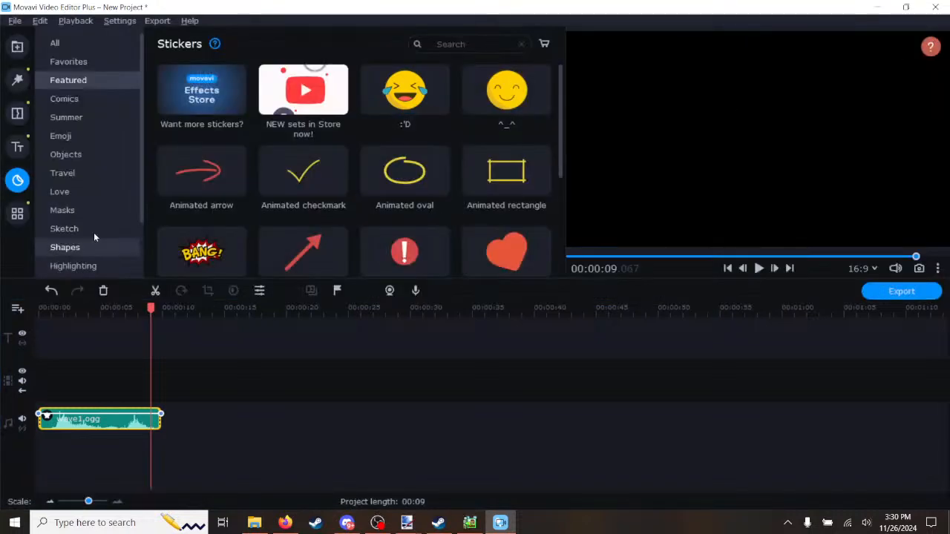
pyautogui.moveTo(142, 157); pyautogui.dragTo(146, 222)
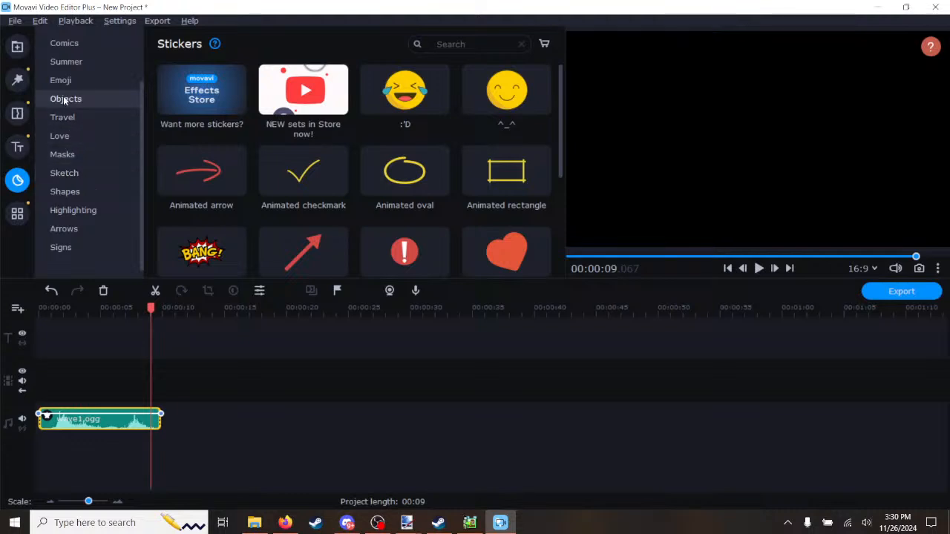
pyautogui.scroll(2, 104, 203)
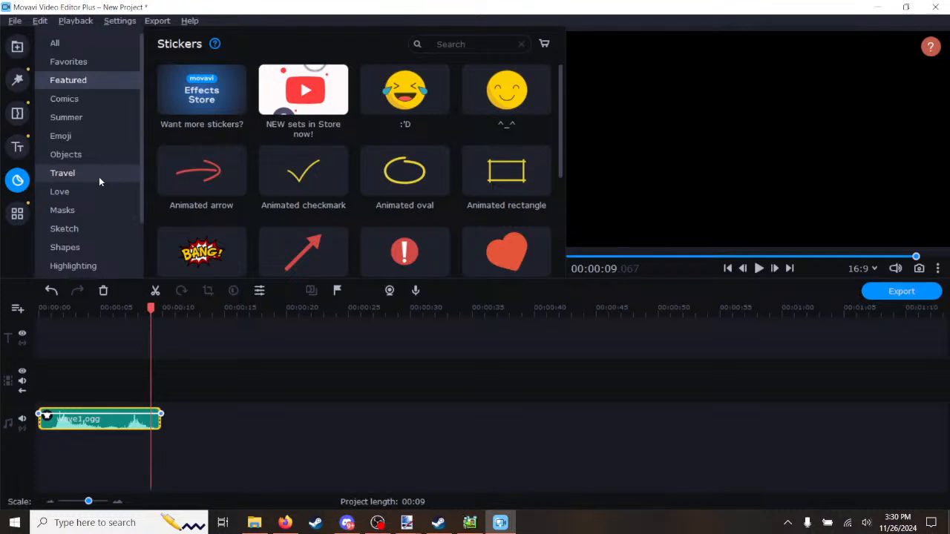
pyautogui.click(17, 214)
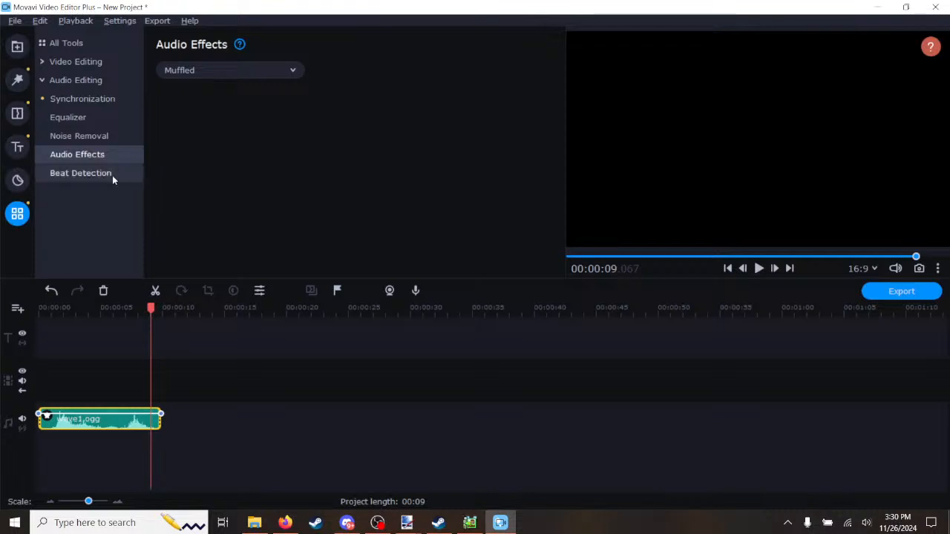
pyautogui.click(43, 64)
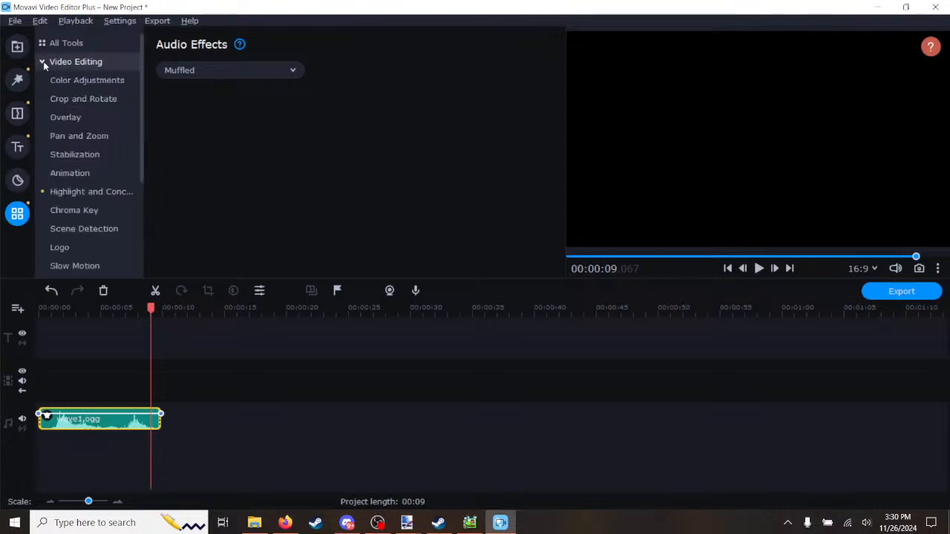
pyautogui.click(44, 64)
pyautogui.click(43, 64)
pyautogui.click(44, 64)
# Step: Examine the With sound, Zoom and Circle transitions and return to the media bin
pyautogui.click(18, 113)
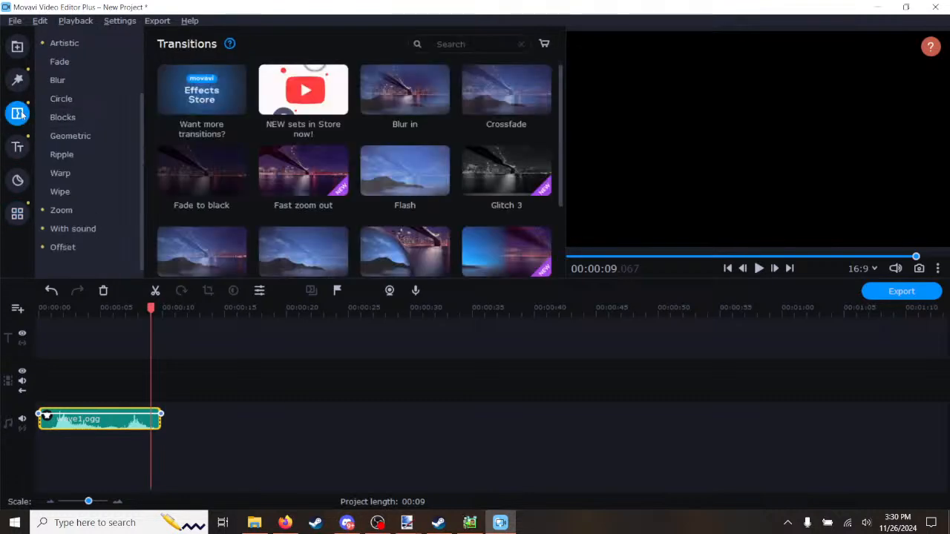
pyautogui.click(81, 236)
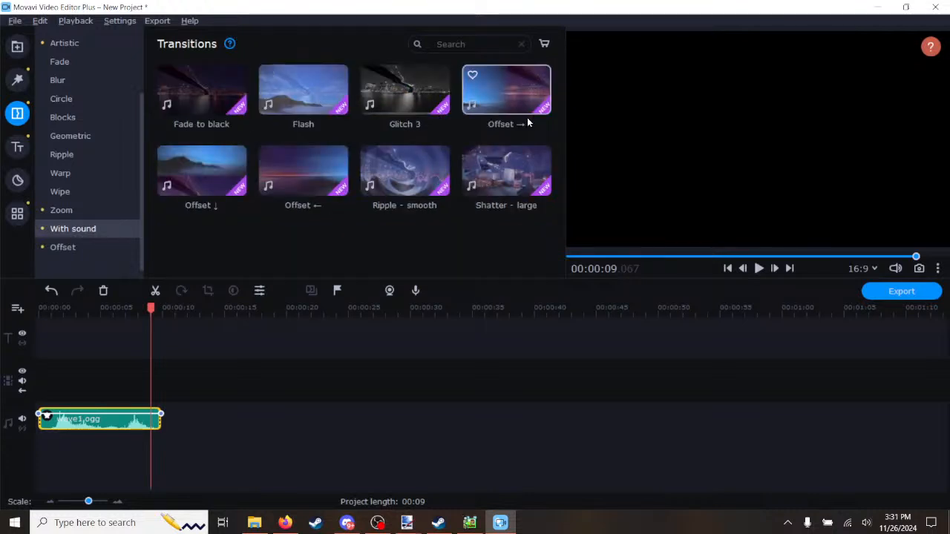
pyautogui.click(63, 210)
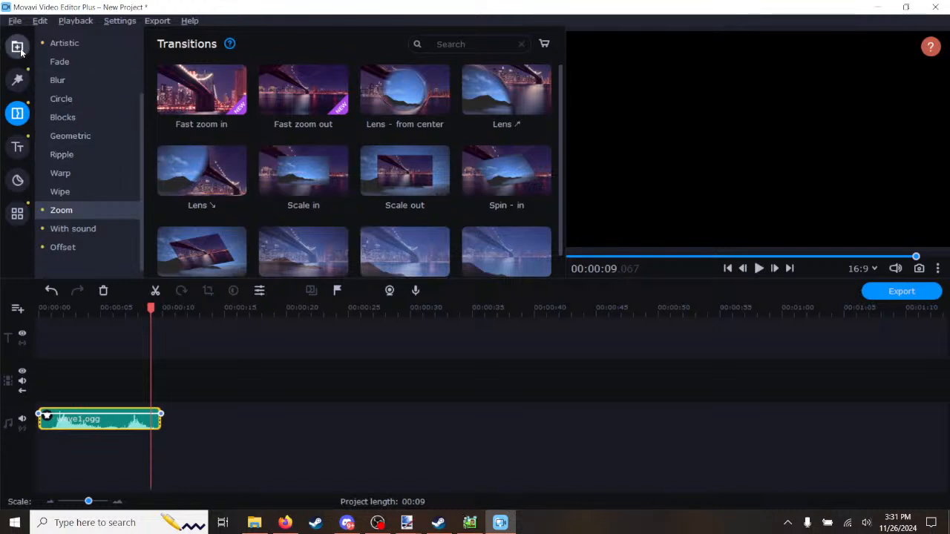
pyautogui.click(67, 98)
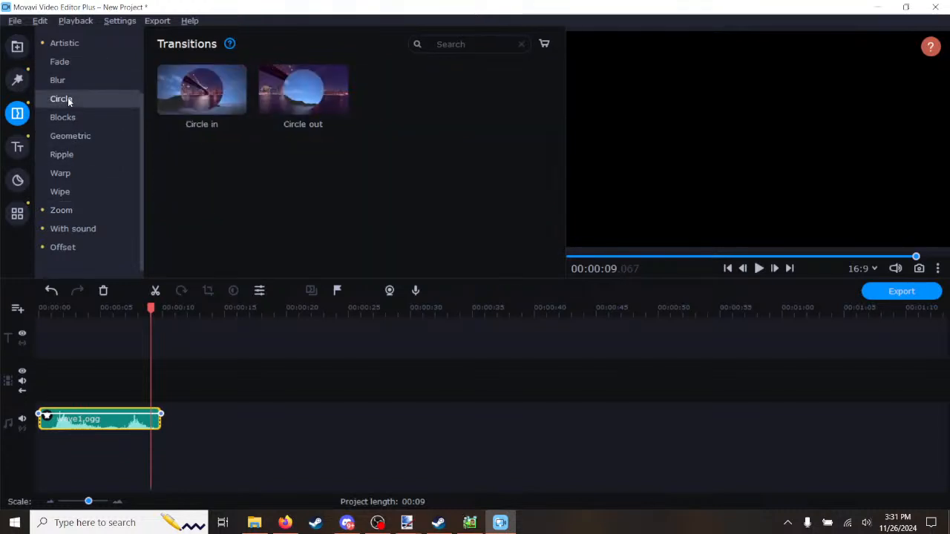
pyautogui.click(17, 46)
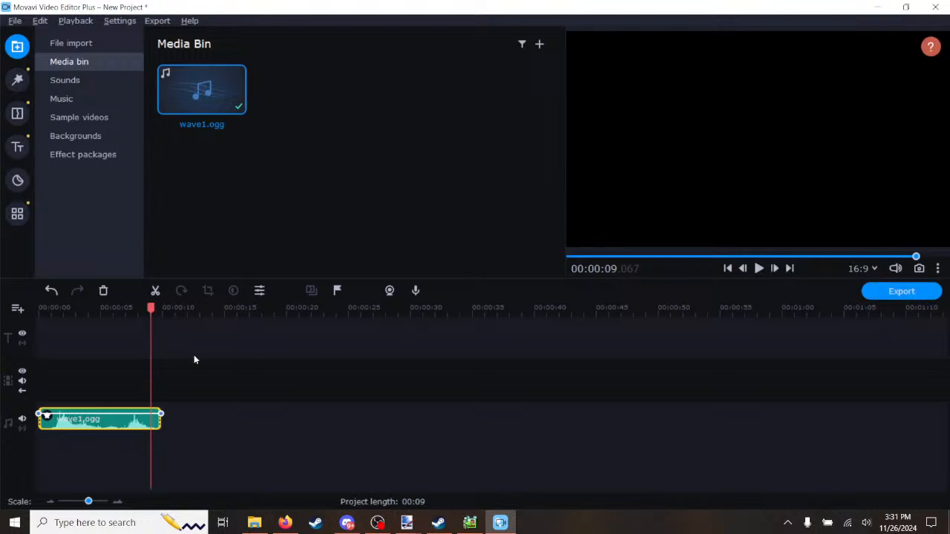
# Step: Set up the project's export as an OGG audio file titled shipwaves0
pyautogui.click(897, 291)
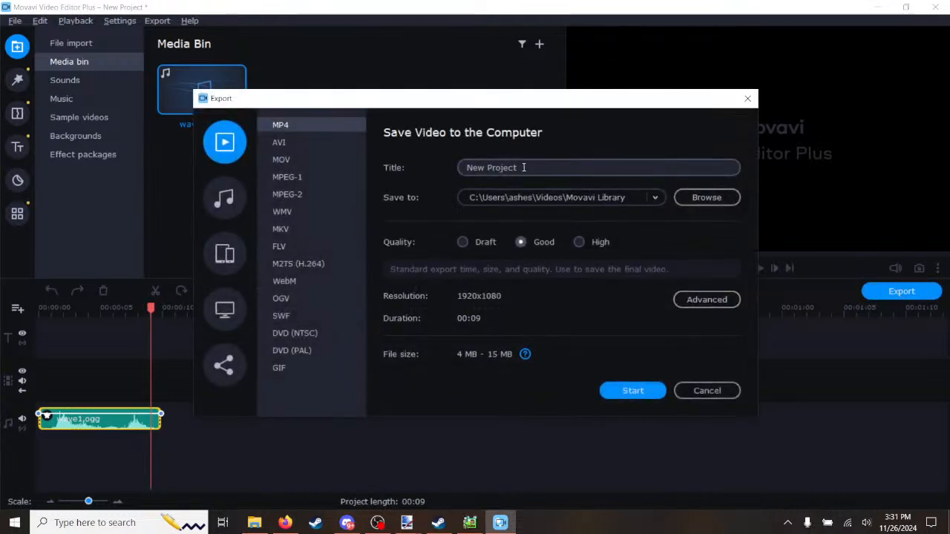
pyautogui.moveTo(523, 168); pyautogui.dragTo(417, 172)
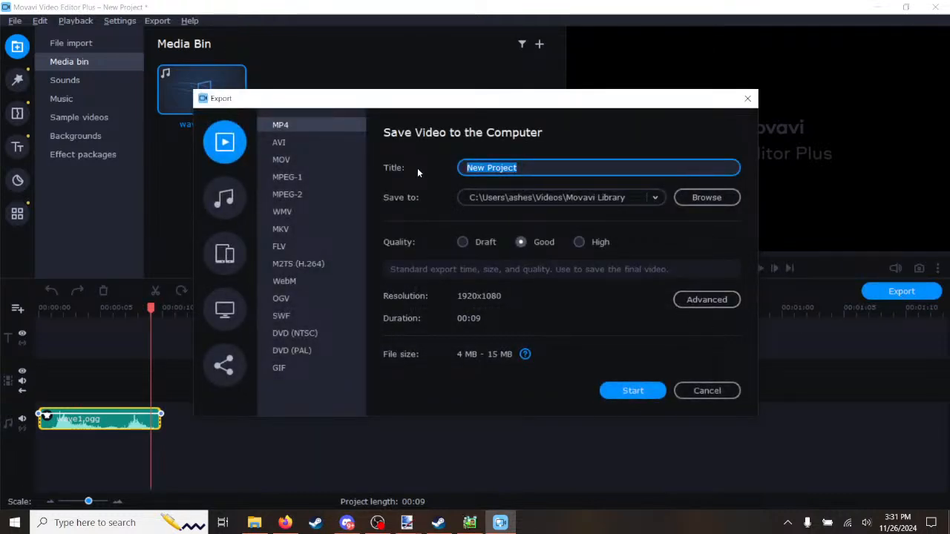
pyautogui.write('ship')
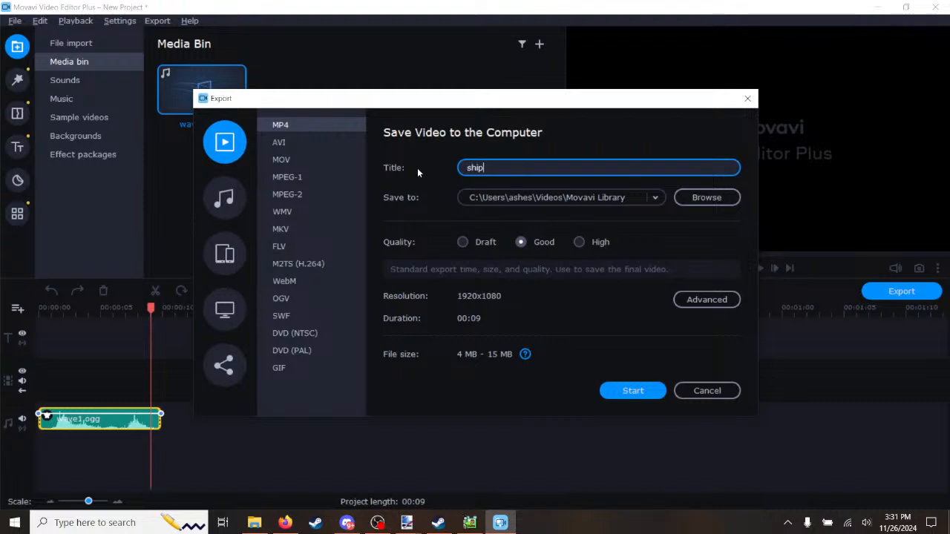
pyautogui.write('waves0')
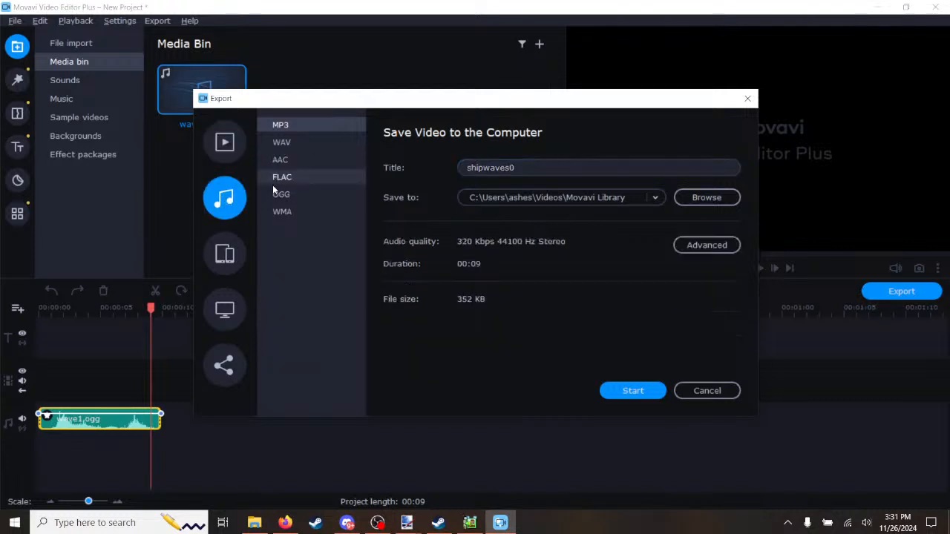
pyautogui.click(281, 195)
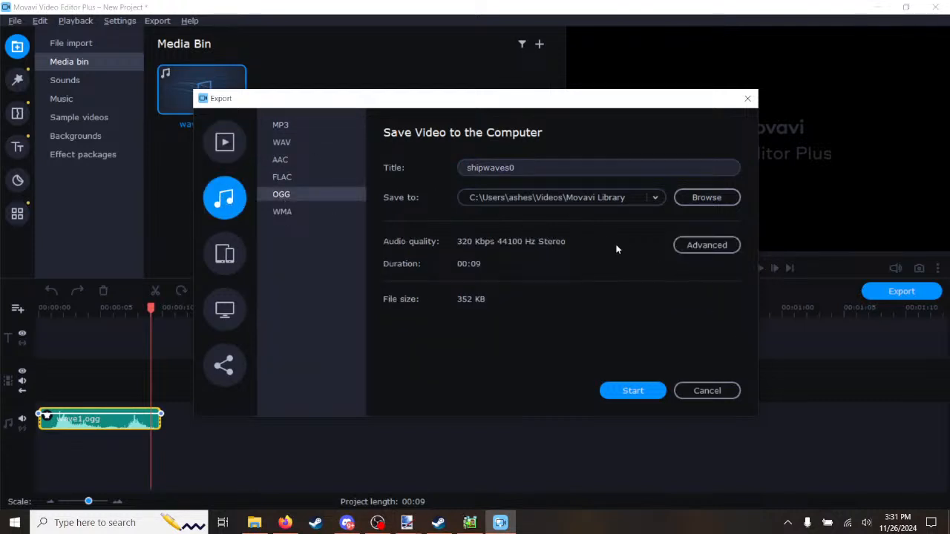
# Step: Set the export's sample rate to 48000 with stereo channels and start the export
pyautogui.click(706, 245)
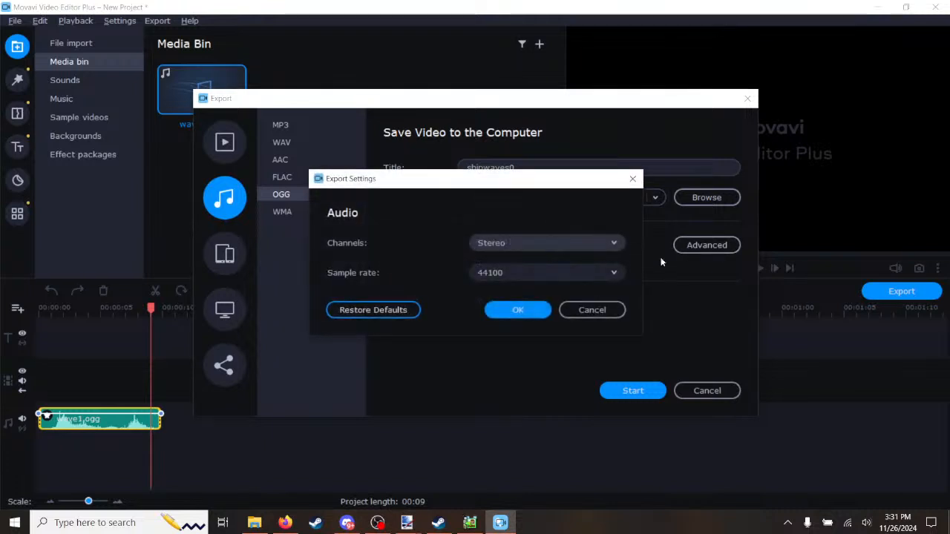
pyautogui.click(613, 275)
pyautogui.click(594, 328)
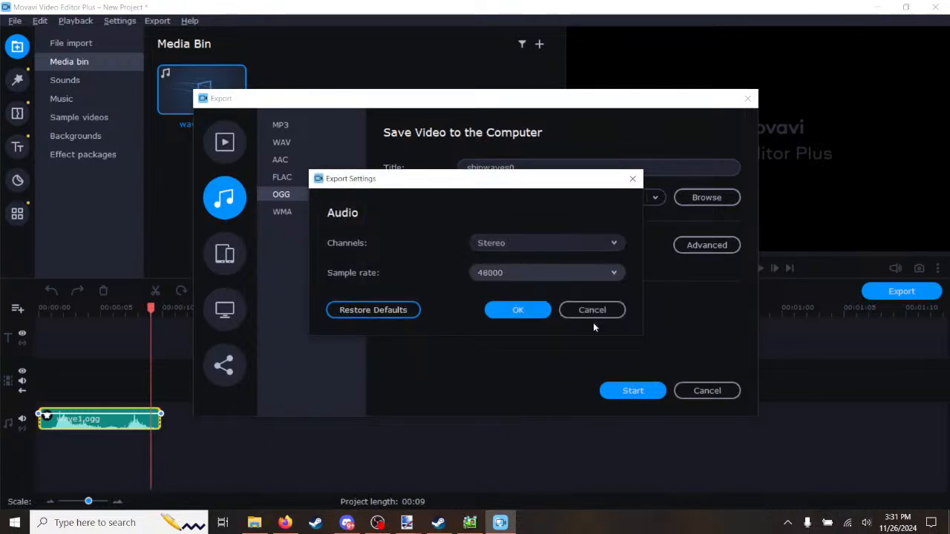
pyautogui.click(522, 310)
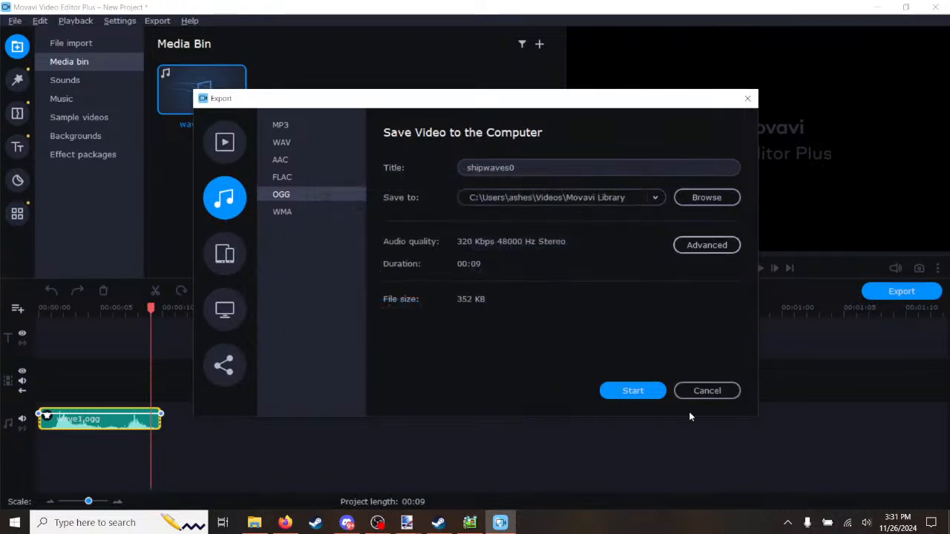
pyautogui.click(633, 392)
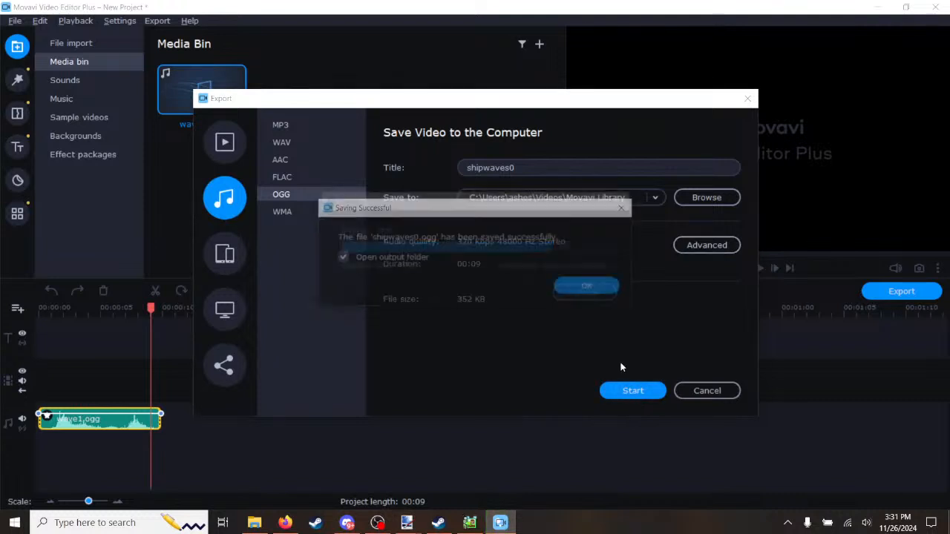
# Step: Open the export's output folder, play shipwaves0.ogg to check it, and close the media player
pyautogui.click(590, 287)
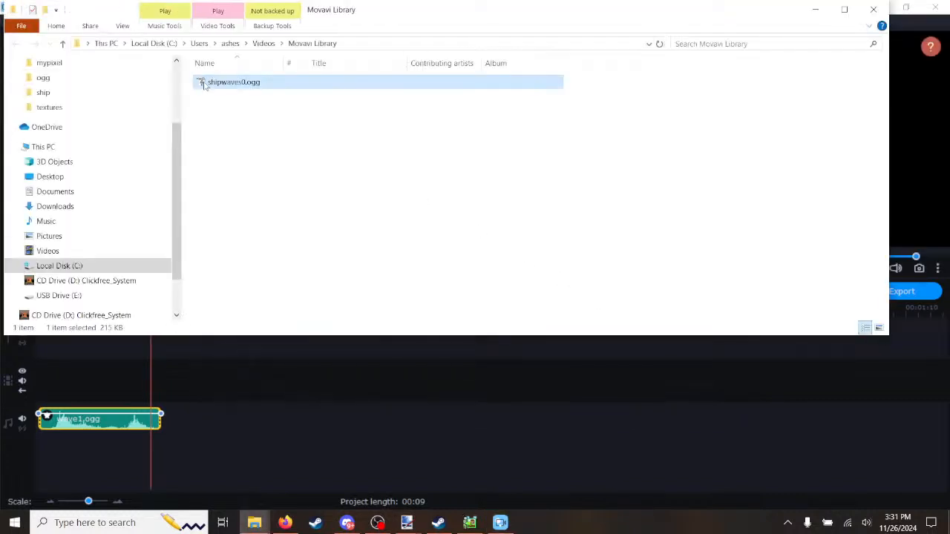
pyautogui.doubleClick(203, 82)
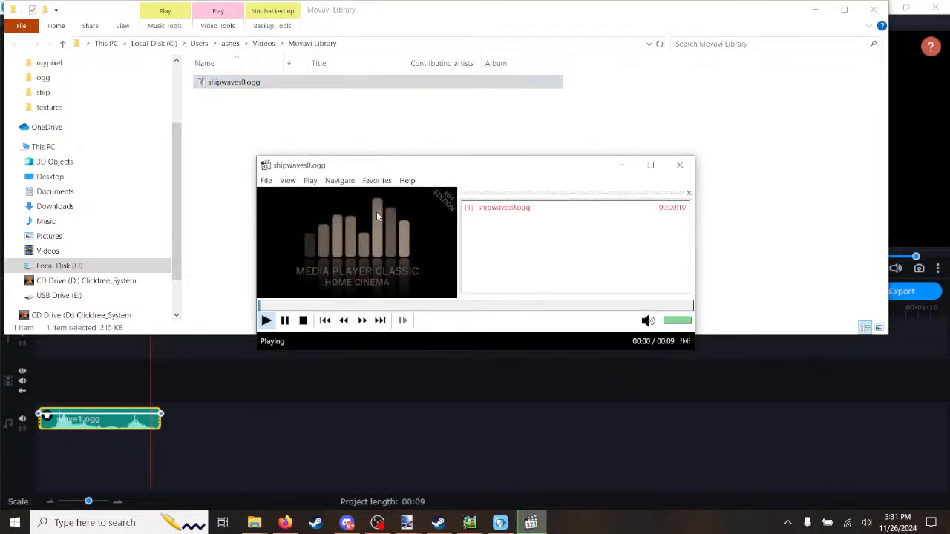
pyautogui.click(680, 165)
# Step: Move shipwaves0.ogg from the Movavi Library folder to the sound folder inside mypixel
pyautogui.rightClick(229, 87)
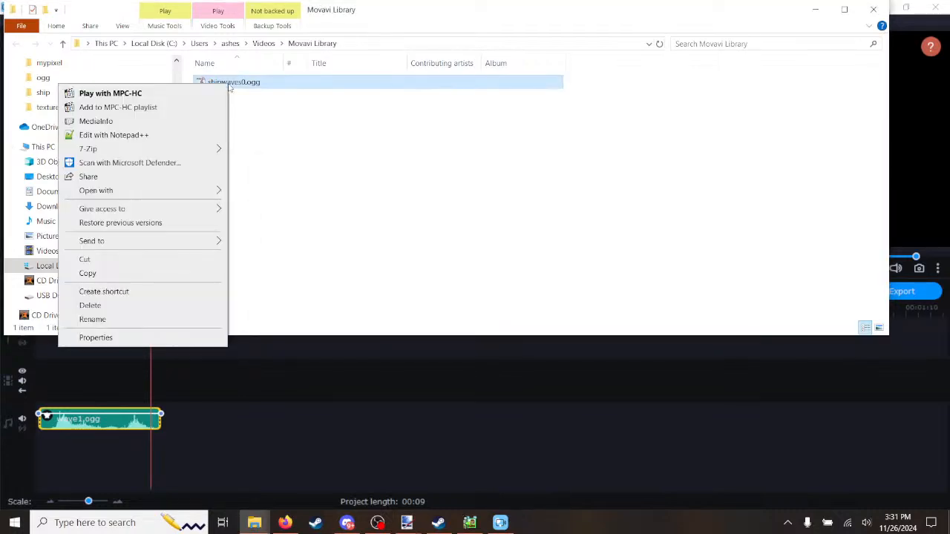
pyautogui.click(136, 259)
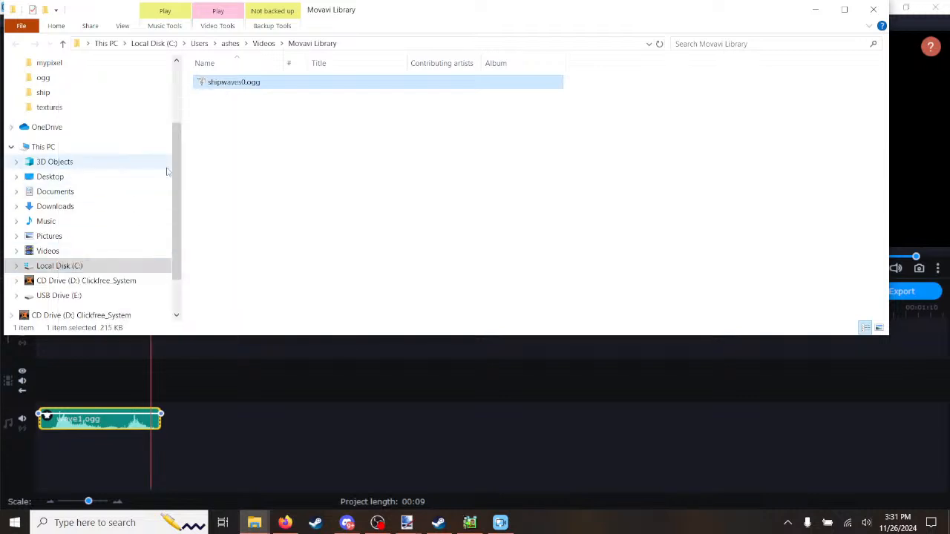
pyautogui.scroll(2, 111, 169)
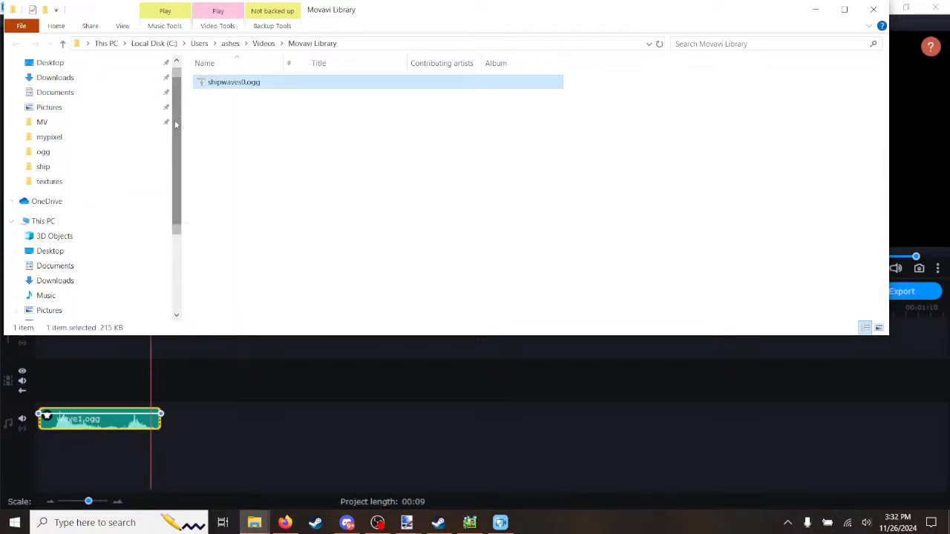
pyautogui.click(94, 153)
pyautogui.click(88, 138)
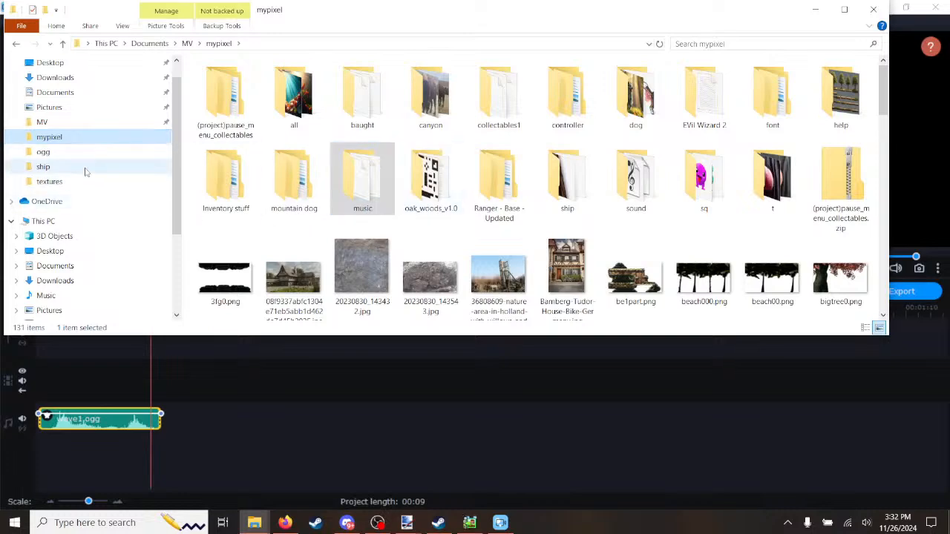
pyautogui.click(78, 167)
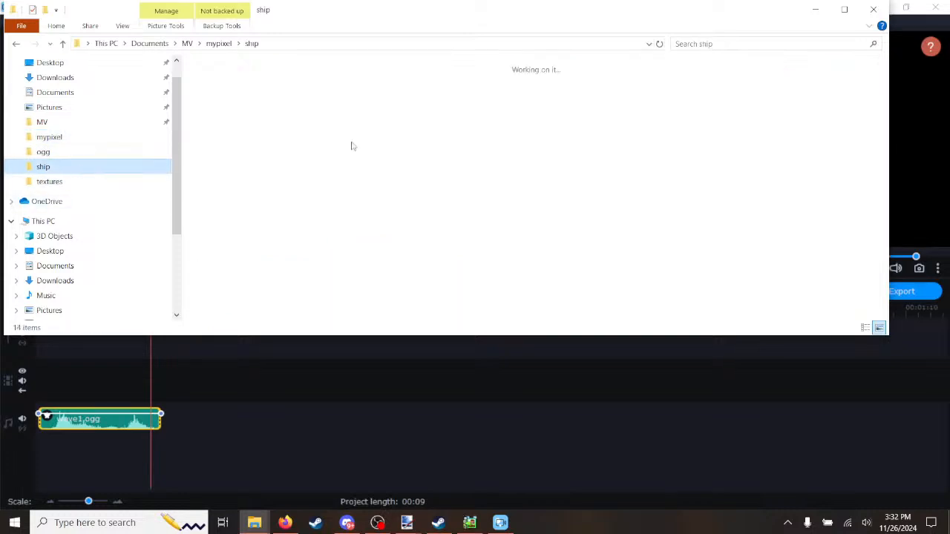
pyautogui.click(221, 45)
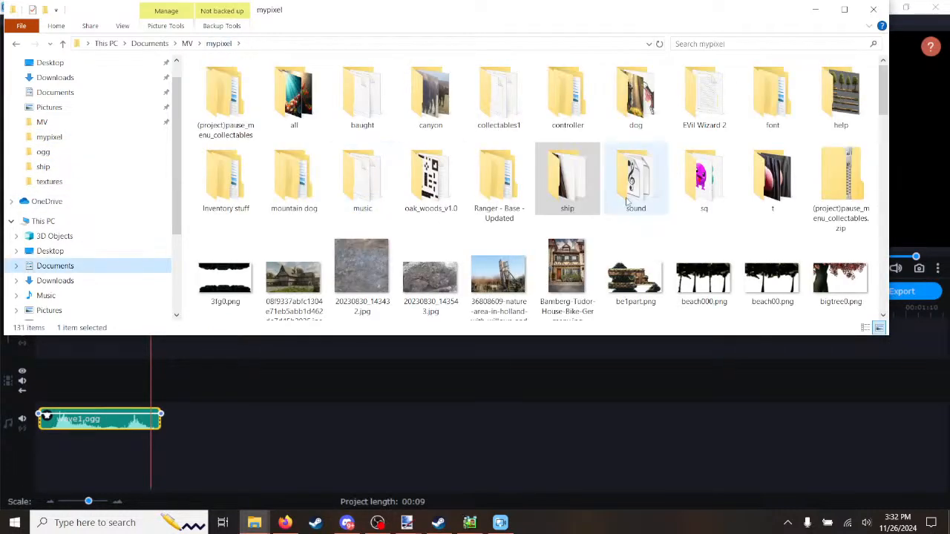
pyautogui.doubleClick(631, 194)
pyautogui.rightClick(585, 263)
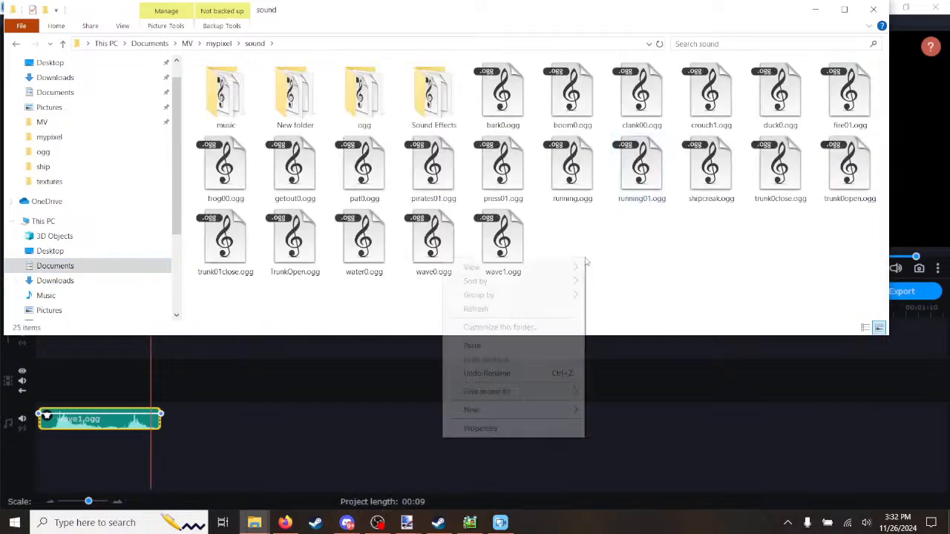
pyautogui.click(525, 346)
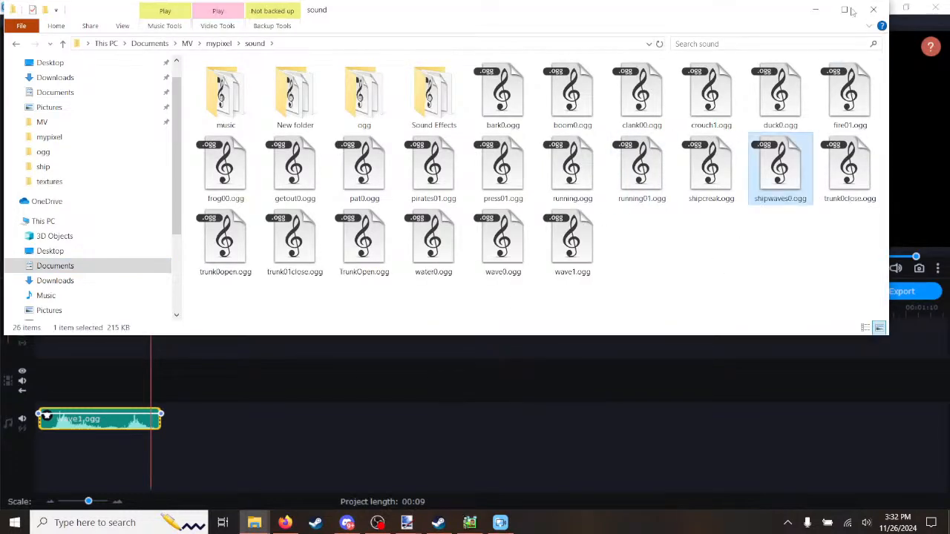
# Step: Close the video editor without saving the project and clear the sound folder windows to return to Pixel Game Maker MV
pyautogui.click(935, 8)
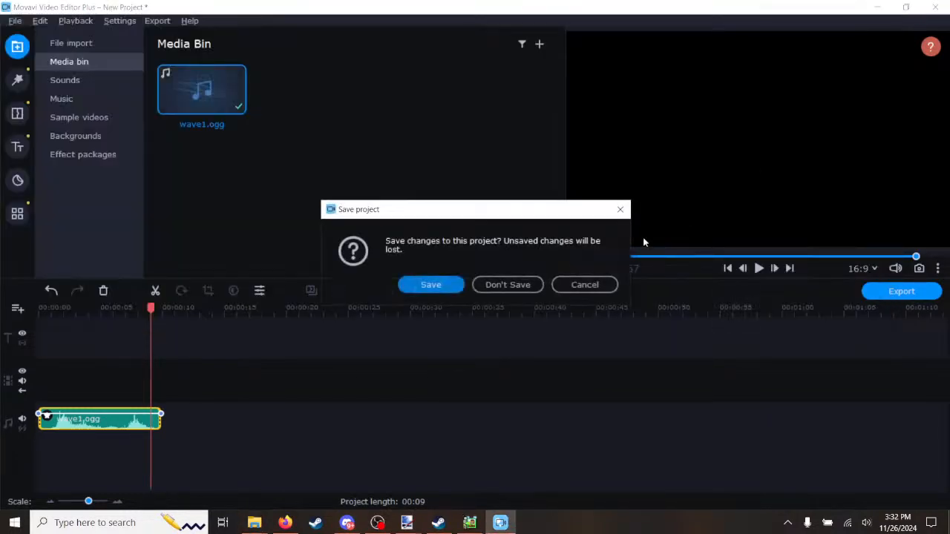
pyautogui.click(513, 285)
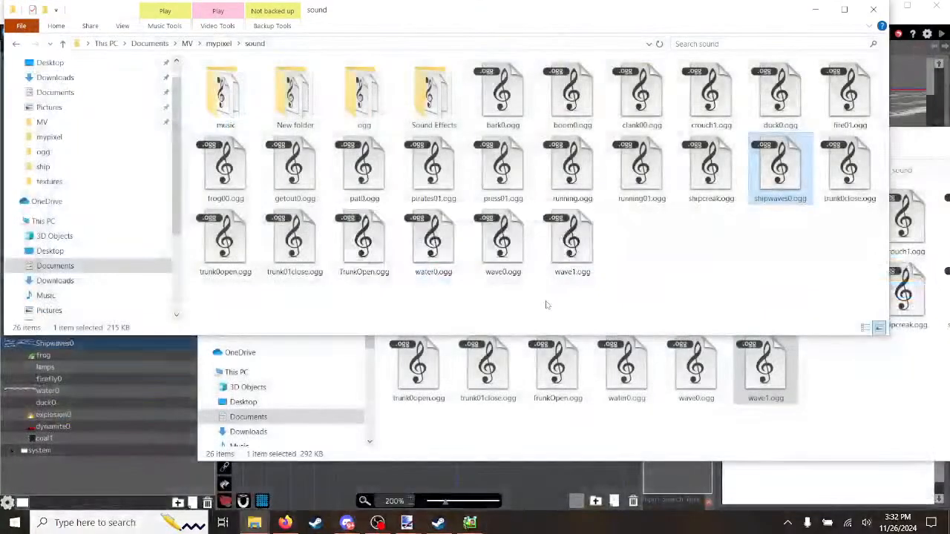
pyautogui.click(847, 414)
pyautogui.moveTo(915, 142); pyautogui.dragTo(618, 153)
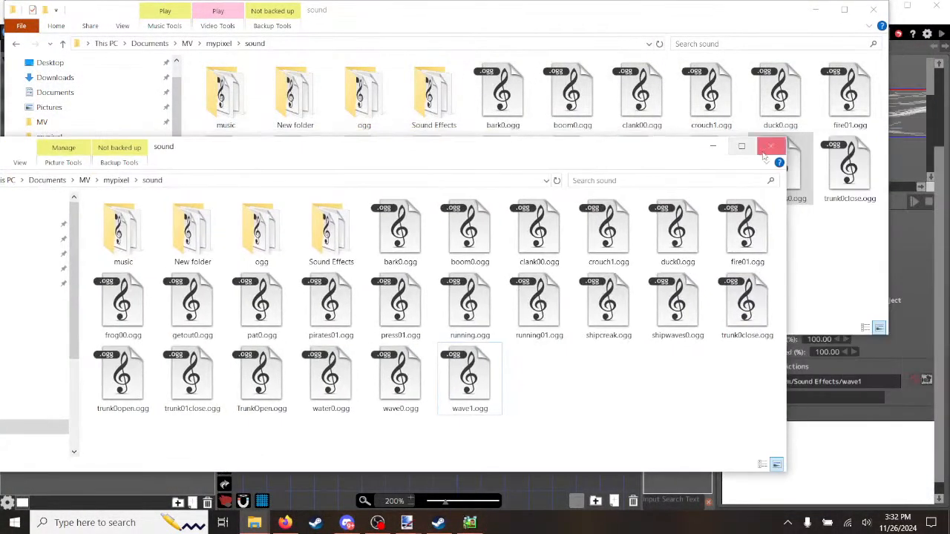
pyautogui.click(769, 148)
pyautogui.click(815, 9)
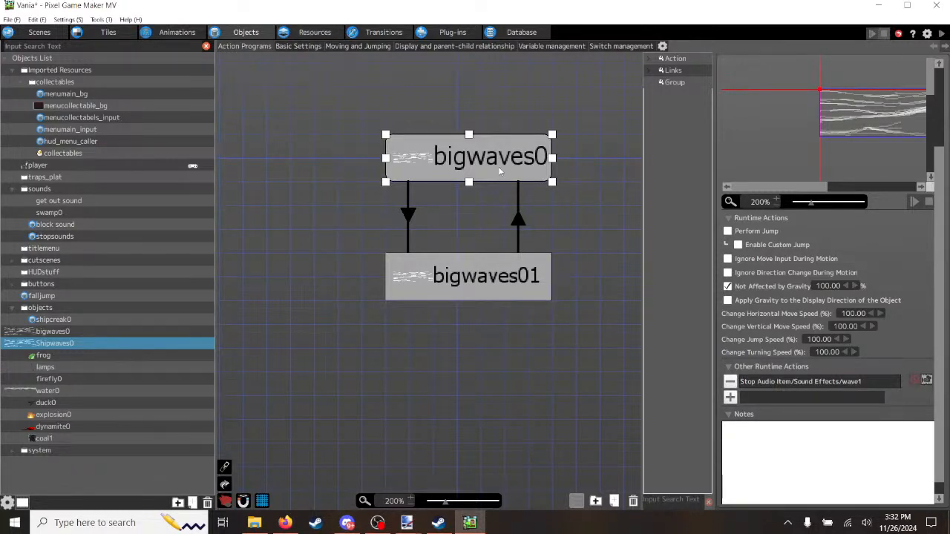
# Step: Set the Shipwaves0 object's animation to Not Selected in its object settings
pyautogui.scroll(3, 941, 222)
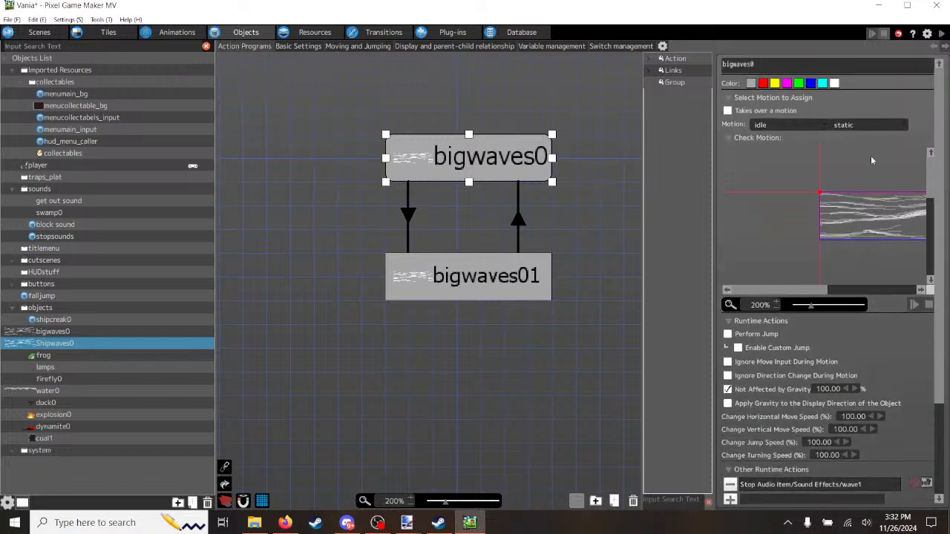
pyautogui.click(488, 162)
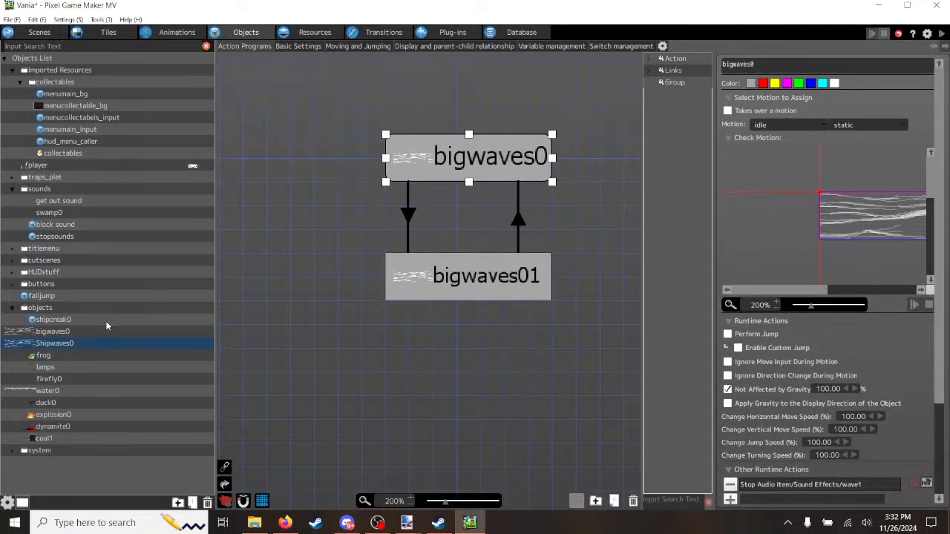
pyautogui.click(49, 344)
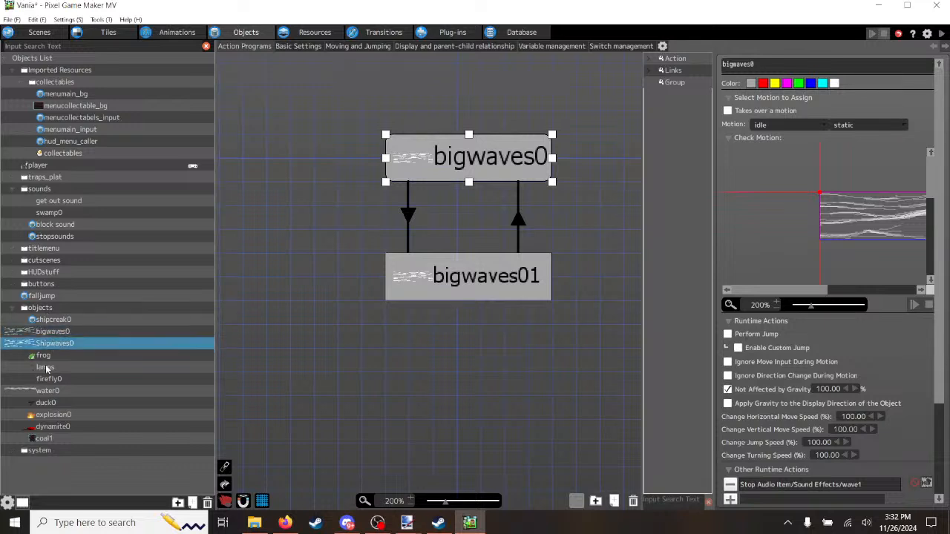
pyautogui.click(7, 503)
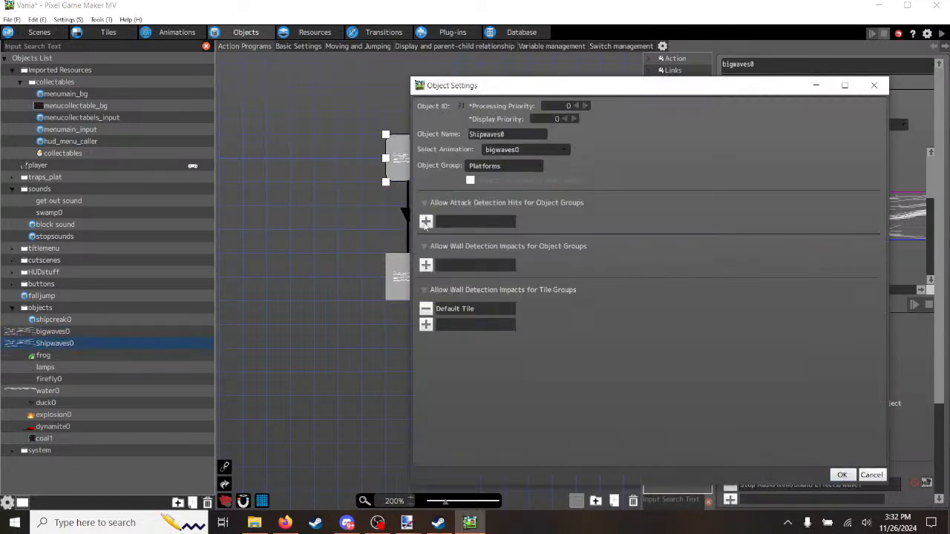
pyautogui.click(566, 151)
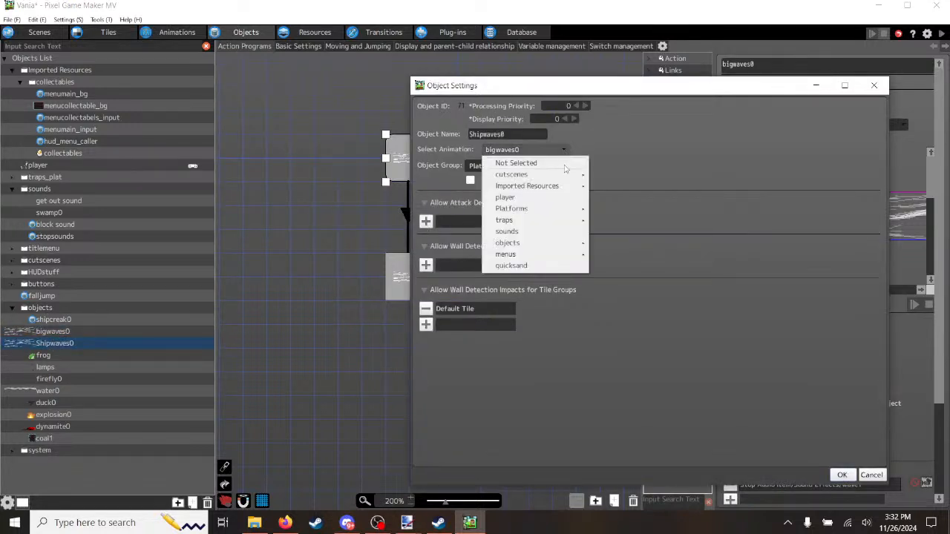
pyautogui.click(564, 168)
pyautogui.click(675, 318)
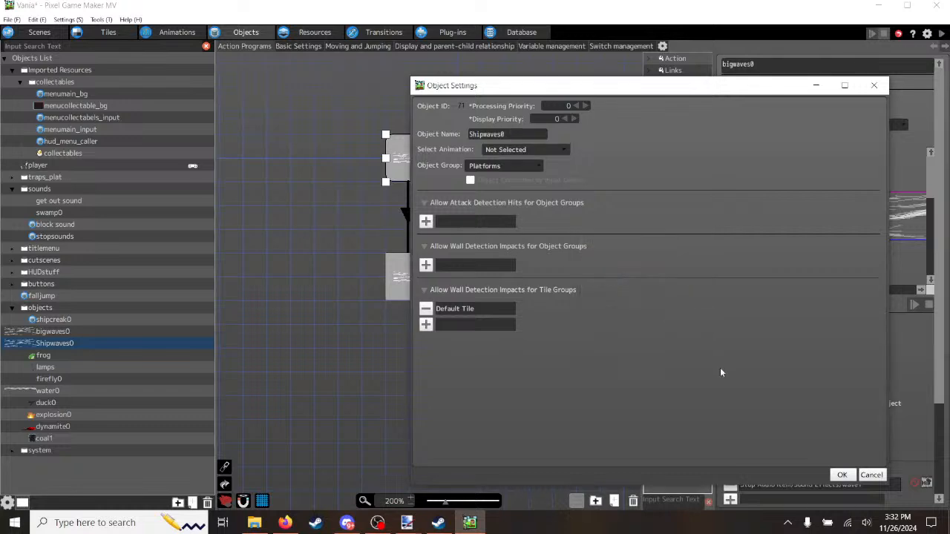
pyautogui.click(841, 475)
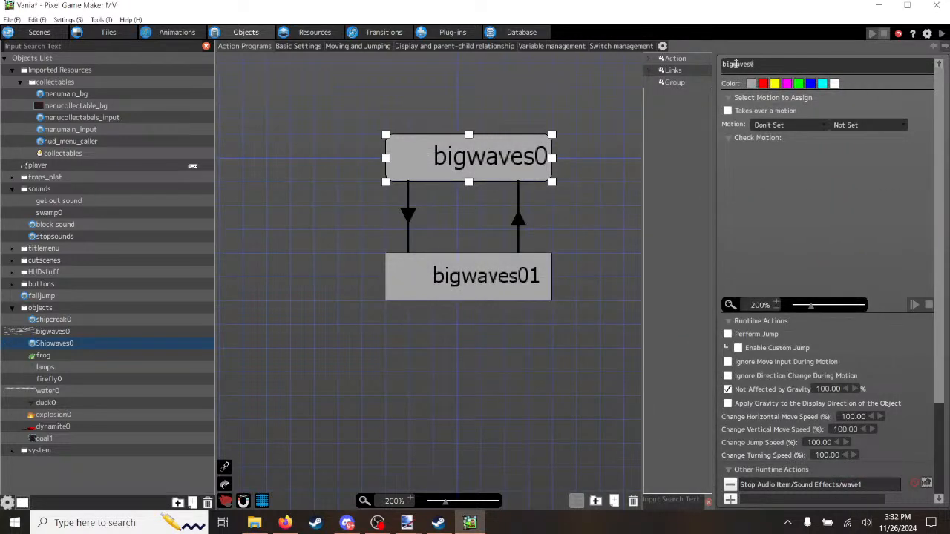
# Step: Rename the Shipwaves0 object's two actions from bigwaves0 and bigwaves01 to Shipwaves0 and Shipwaves01
pyautogui.moveTo(731, 64); pyautogui.dragTo(694, 67)
pyautogui.write('Ship')
pyautogui.click(660, 59)
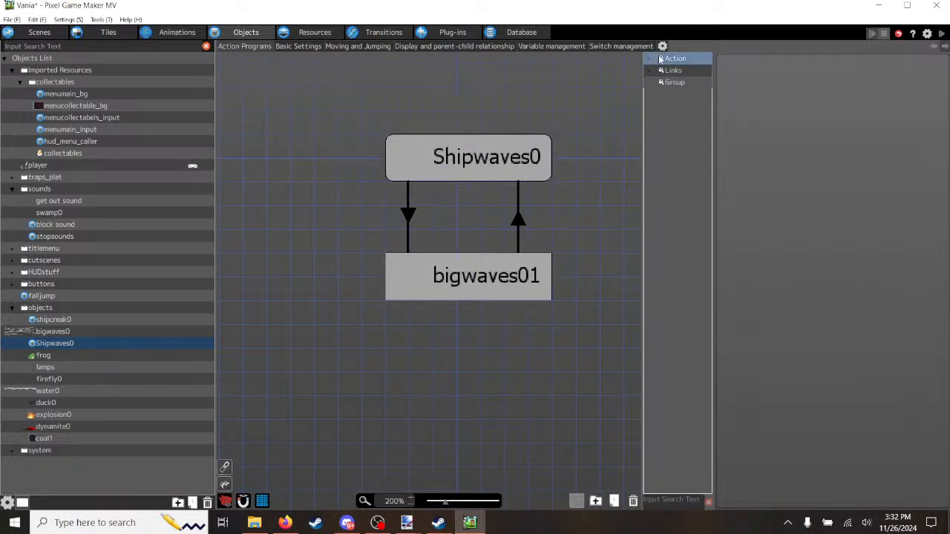
pyautogui.click(471, 273)
pyautogui.moveTo(720, 64); pyautogui.dragTo(731, 65)
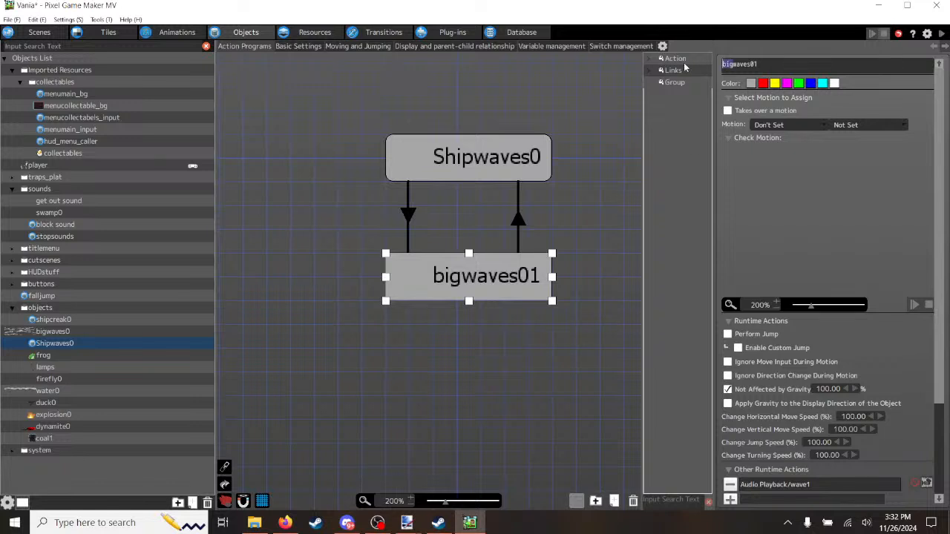
pyautogui.write('Ship')
pyautogui.click(768, 200)
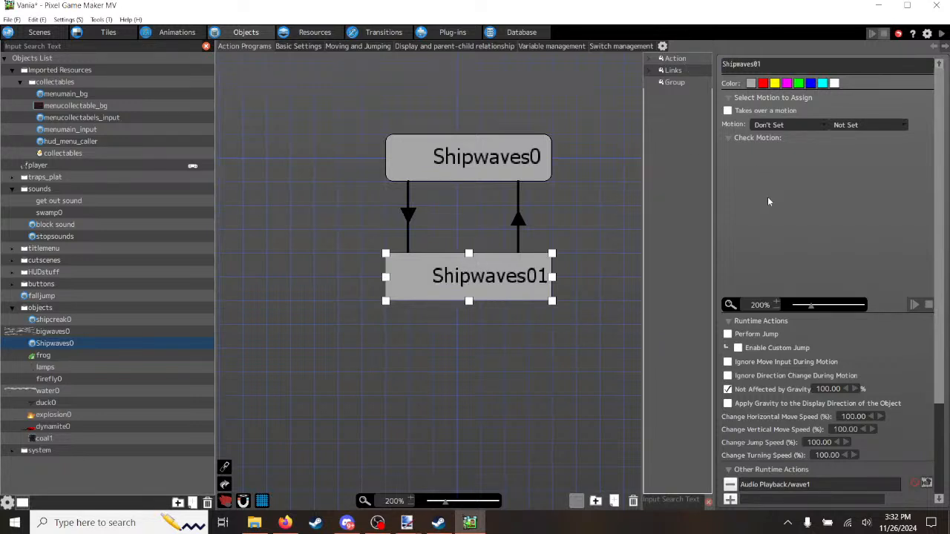
# Step: Add shipwaves0.ogg from the sound folder as a new sound effect in the BGsounds folder
pyautogui.click(496, 163)
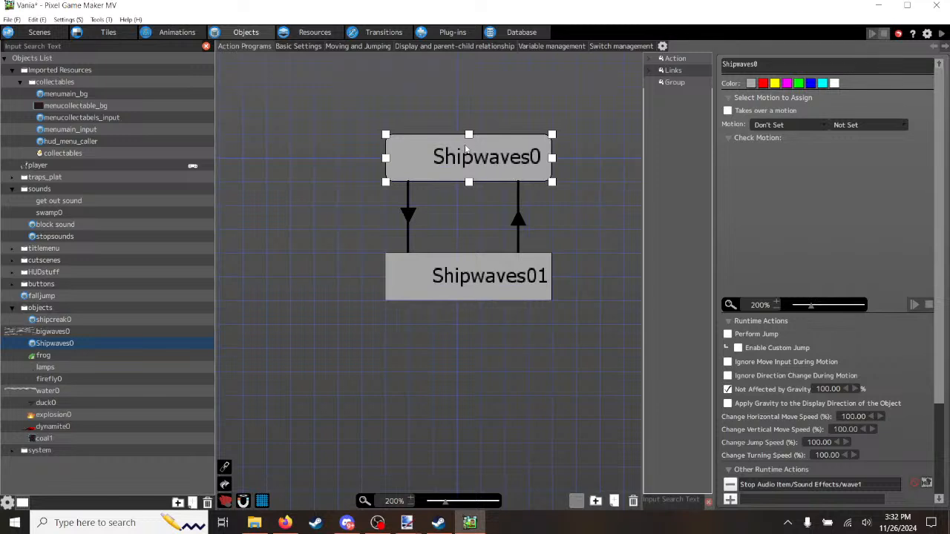
pyautogui.click(314, 33)
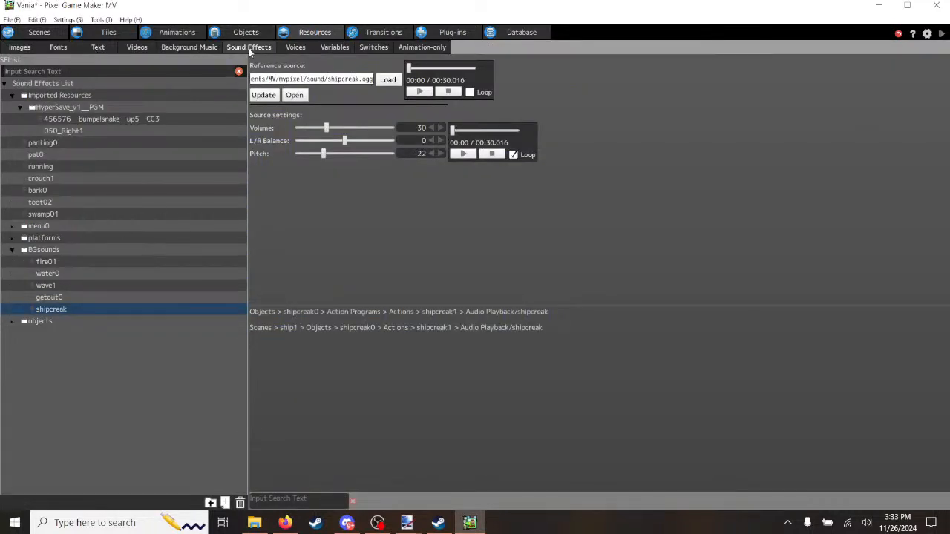
pyautogui.click(52, 256)
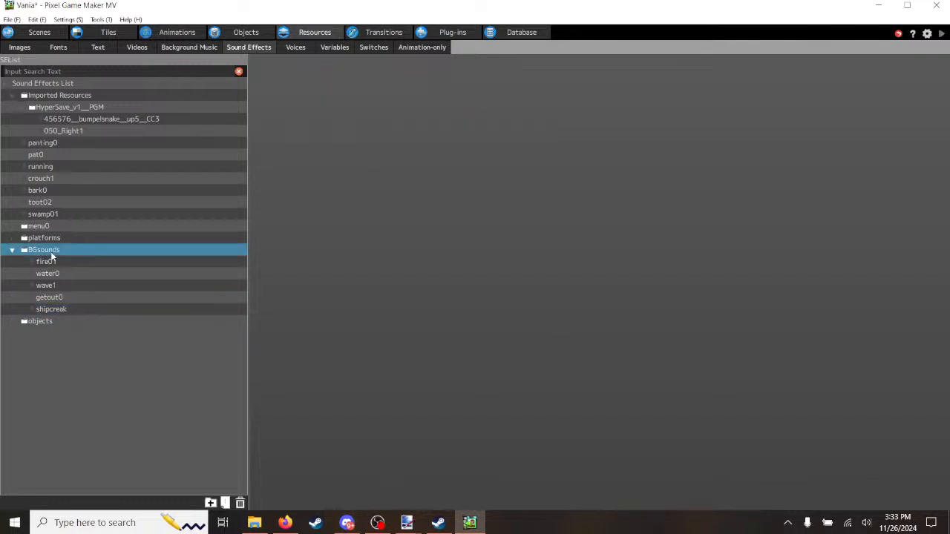
pyautogui.click(225, 503)
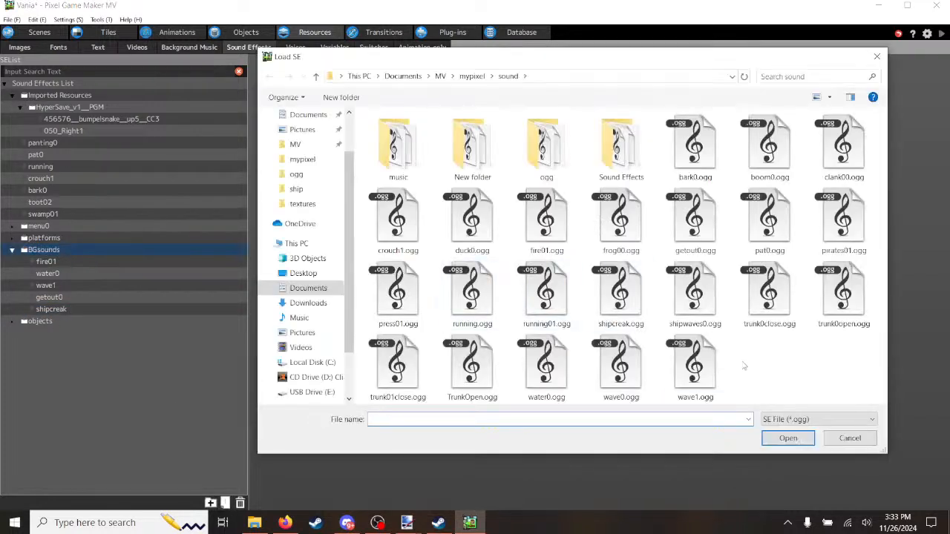
pyautogui.click(686, 300)
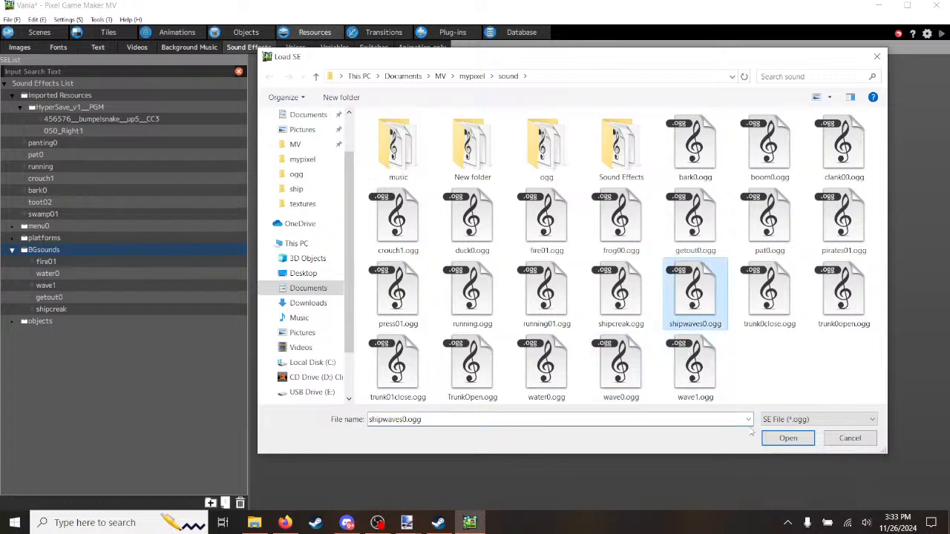
pyautogui.click(788, 438)
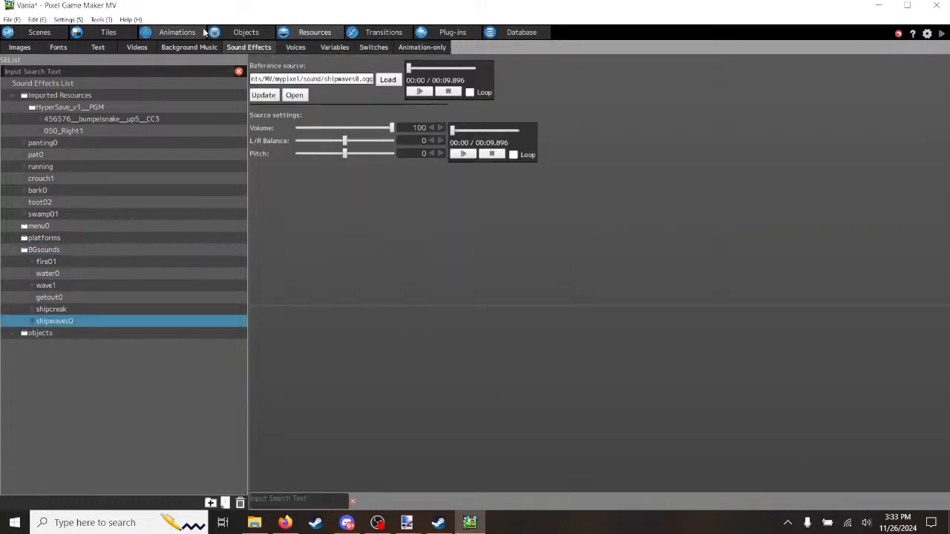
# Step: Change the Stop Audio Item runtime action on the Shipwaves0 action to target the shipwaves0 sound effect
pyautogui.click(246, 34)
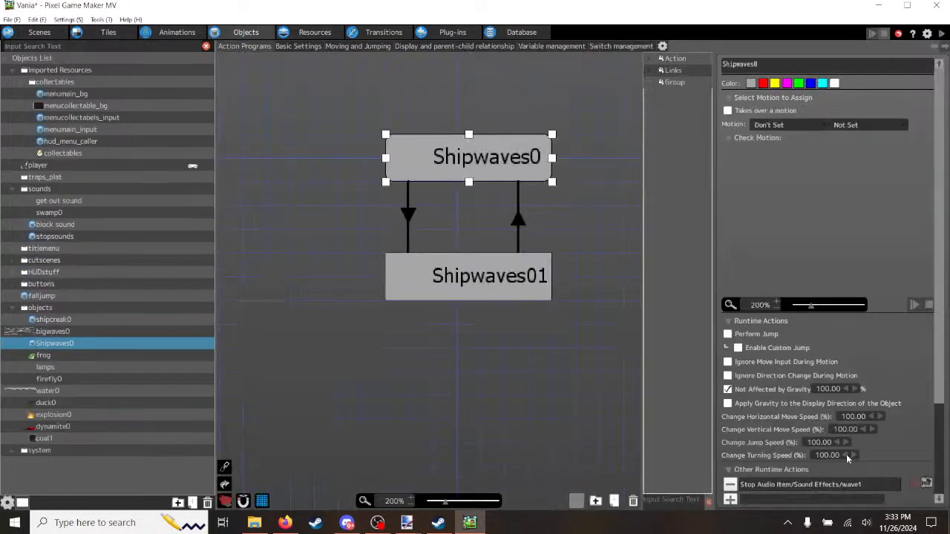
pyautogui.doubleClick(825, 484)
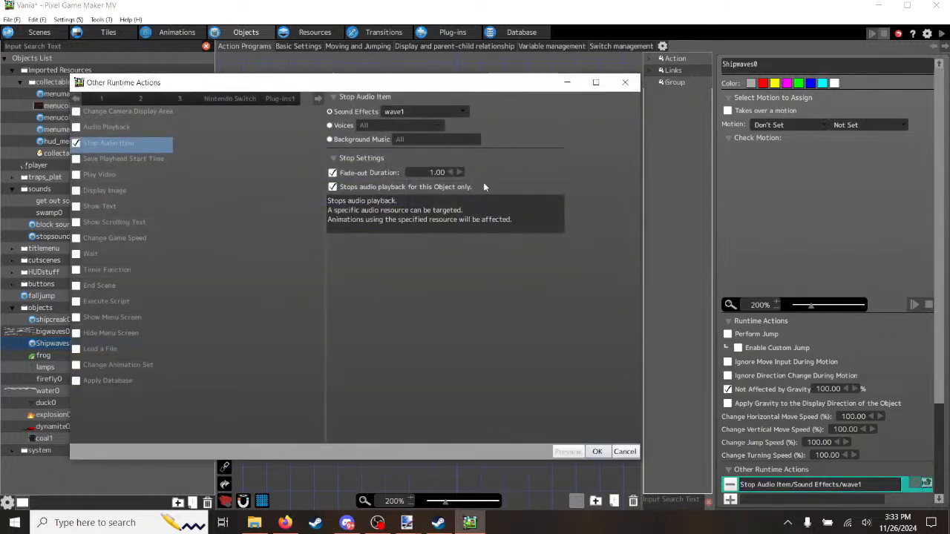
pyautogui.click(460, 112)
pyautogui.moveTo(456, 258)
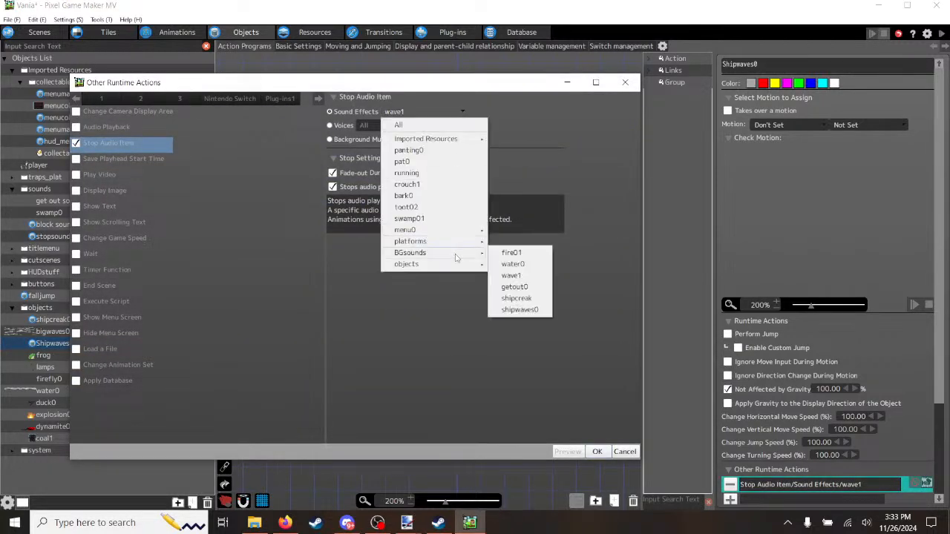
pyautogui.click(518, 309)
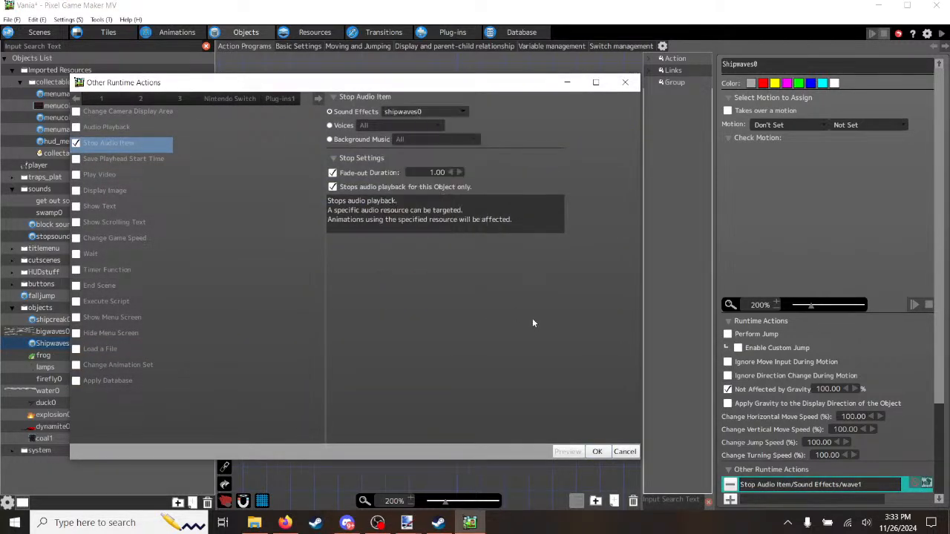
pyautogui.click(597, 451)
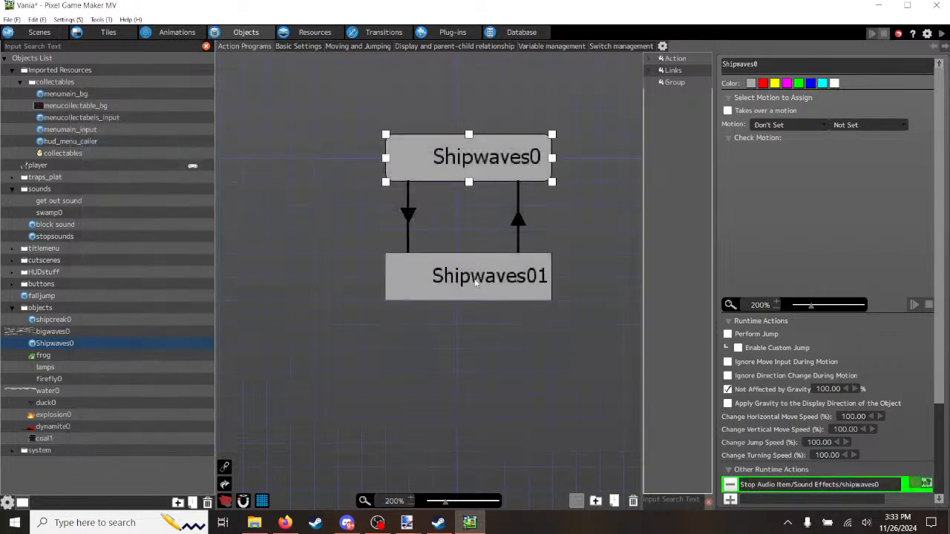
# Step: Change the Audio Playback runtime action on the Shipwaves01 action to play the shipwaves0 sound effect
pyautogui.click(476, 284)
pyautogui.doubleClick(794, 484)
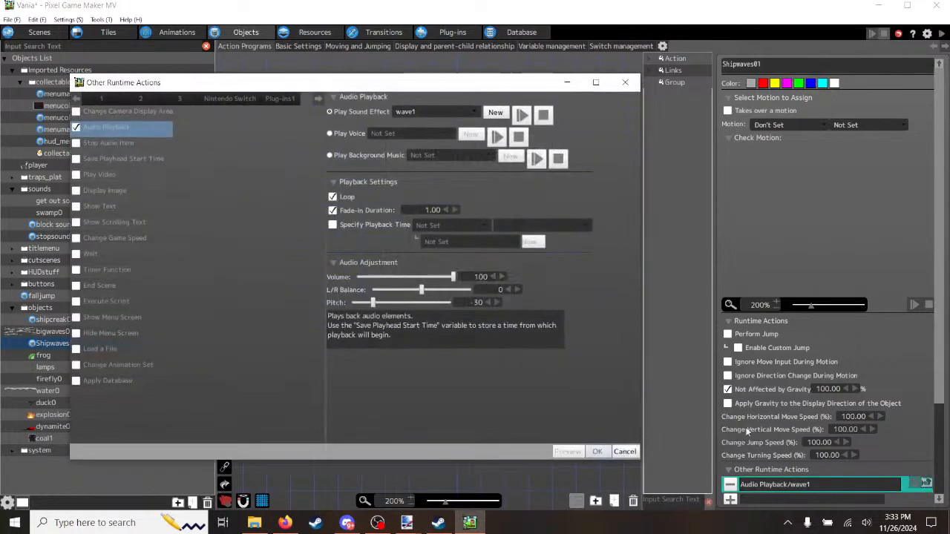
pyautogui.click(474, 111)
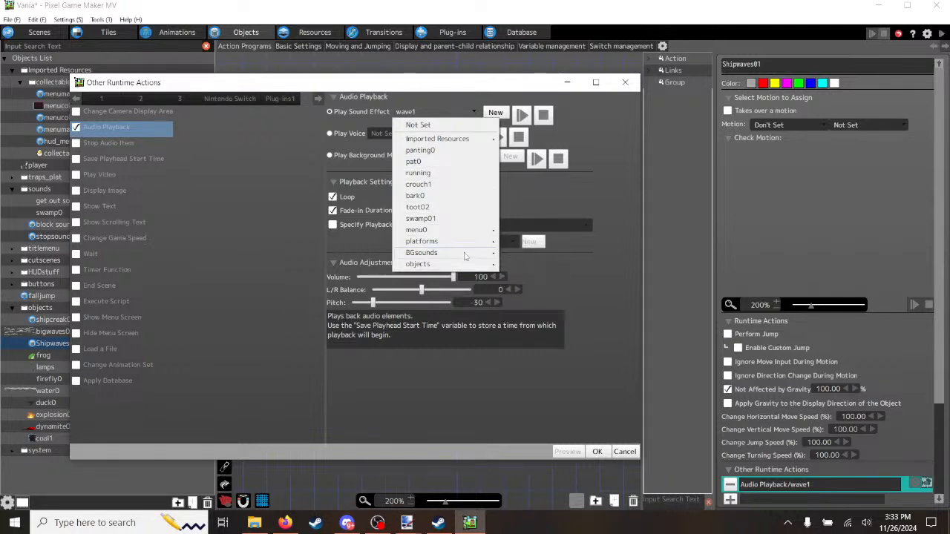
pyautogui.moveTo(467, 253)
pyautogui.click(552, 310)
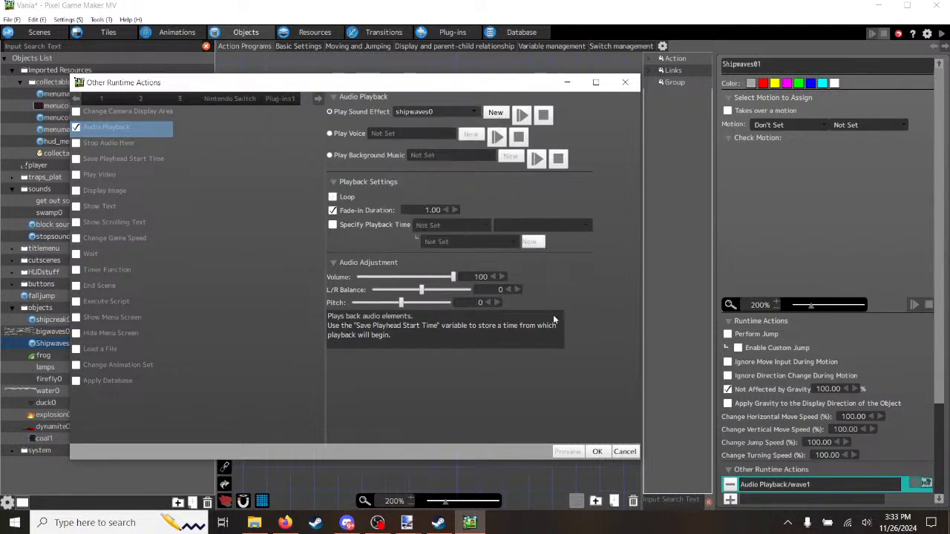
pyautogui.click(596, 452)
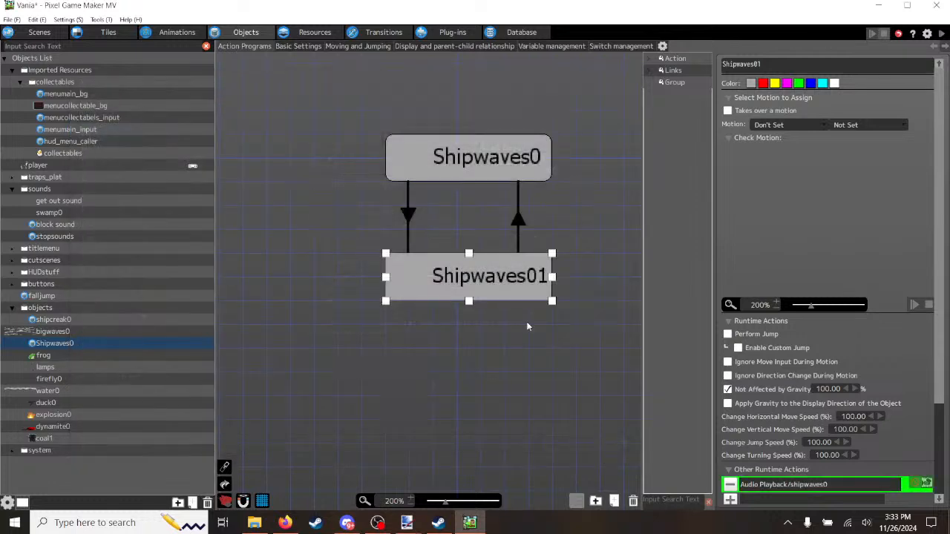
# Step: Run a test play of the game on the ship level and close the game window
pyautogui.click(943, 34)
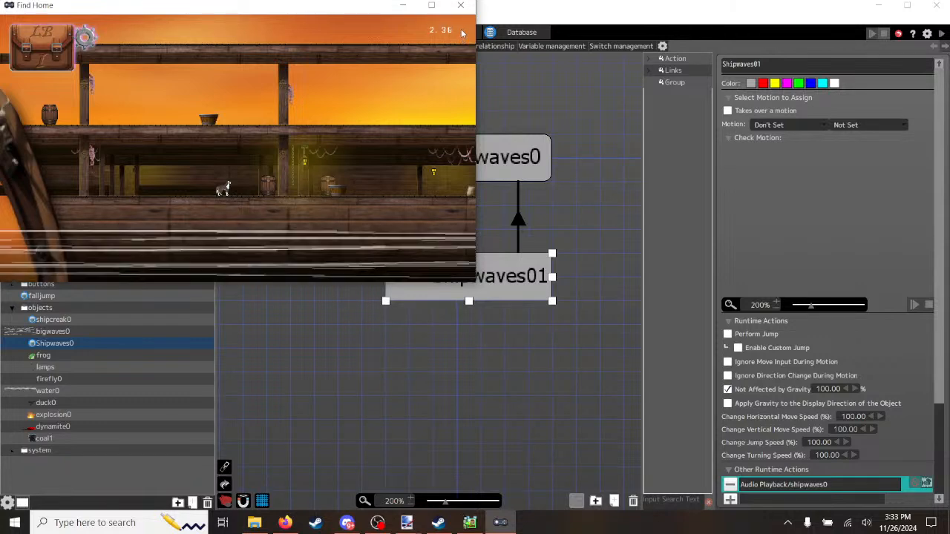
pyautogui.click(460, 6)
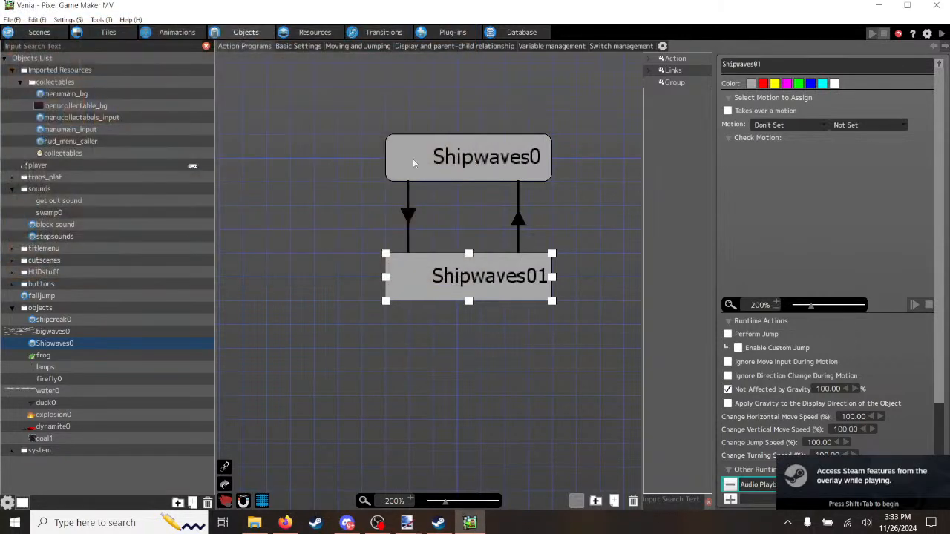
# Step: Compare the bigwaves0 and Shipwaves0 objects and assign the bigwaves0 animation to Shipwaves0
pyautogui.click(61, 332)
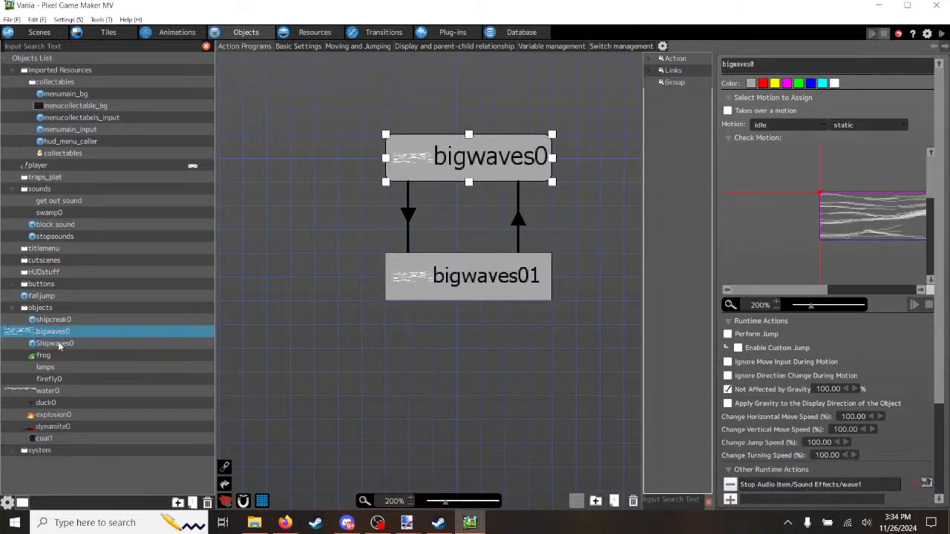
pyautogui.click(59, 343)
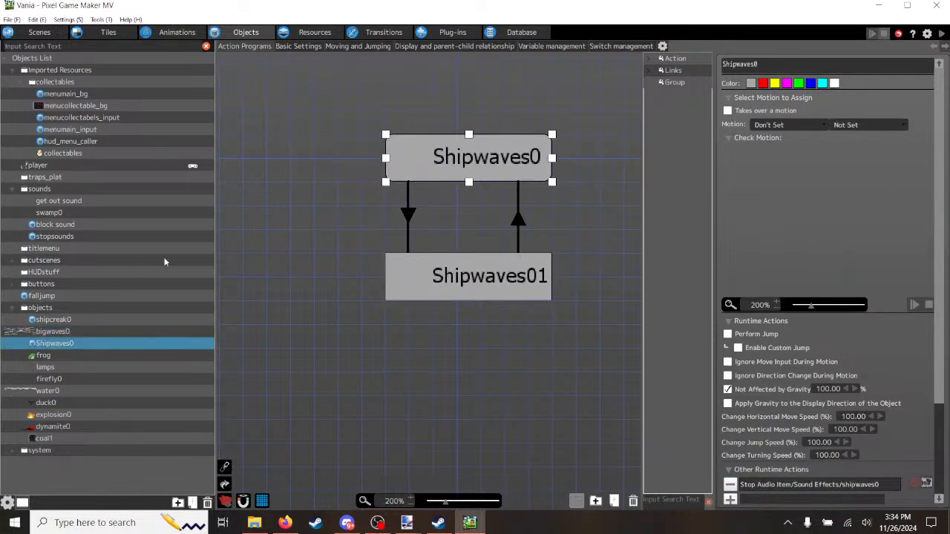
pyautogui.click(46, 333)
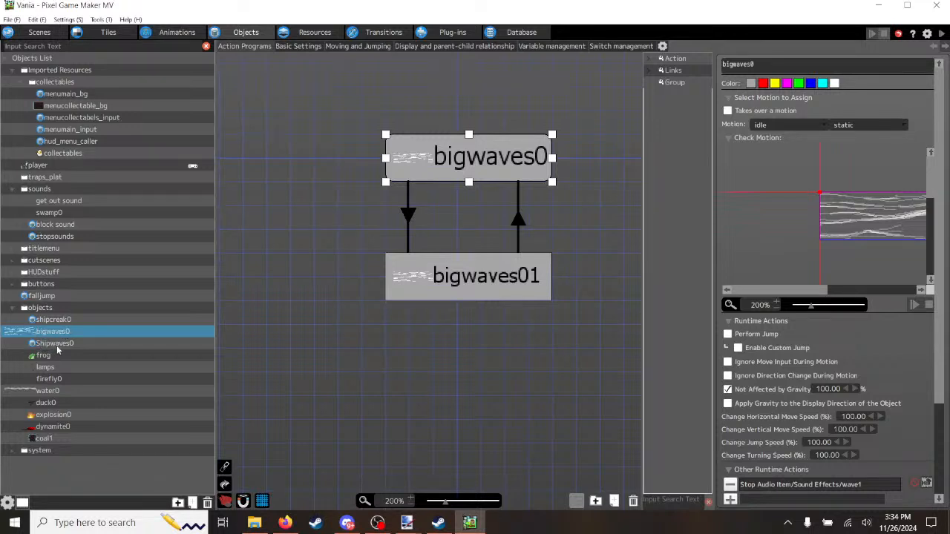
pyautogui.click(55, 344)
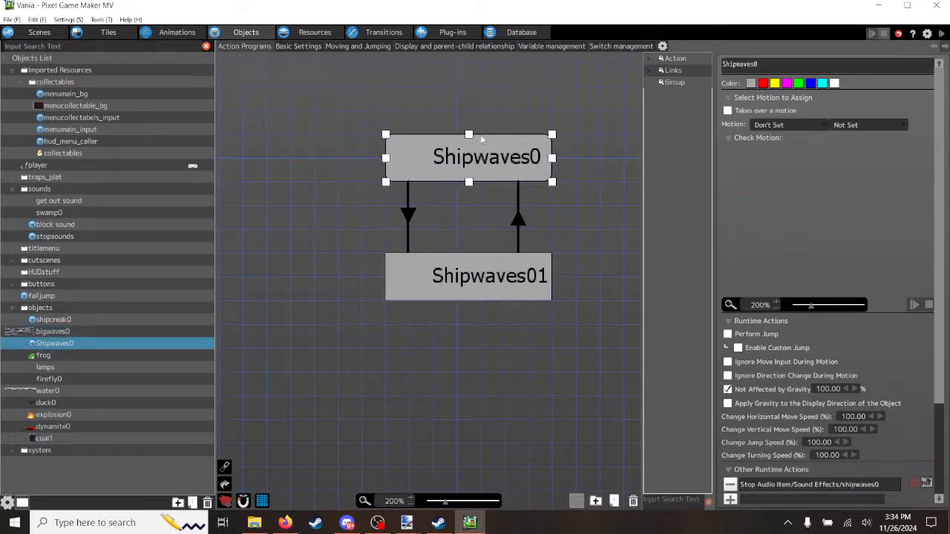
pyautogui.click(7, 502)
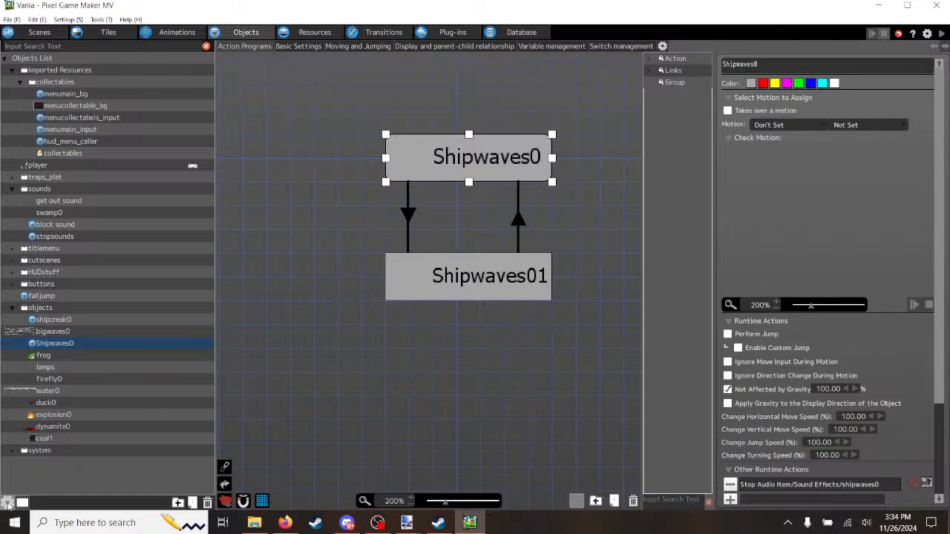
pyautogui.click(565, 149)
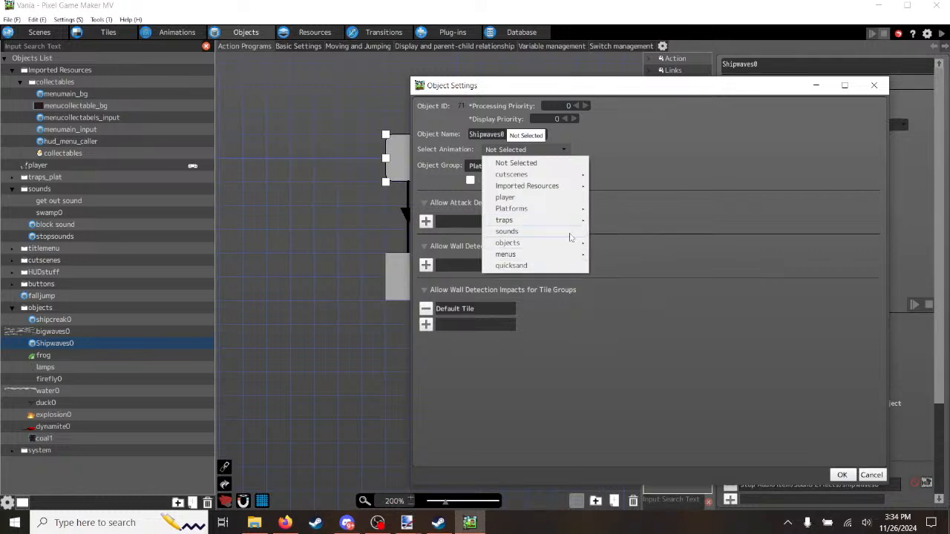
pyautogui.moveTo(577, 246)
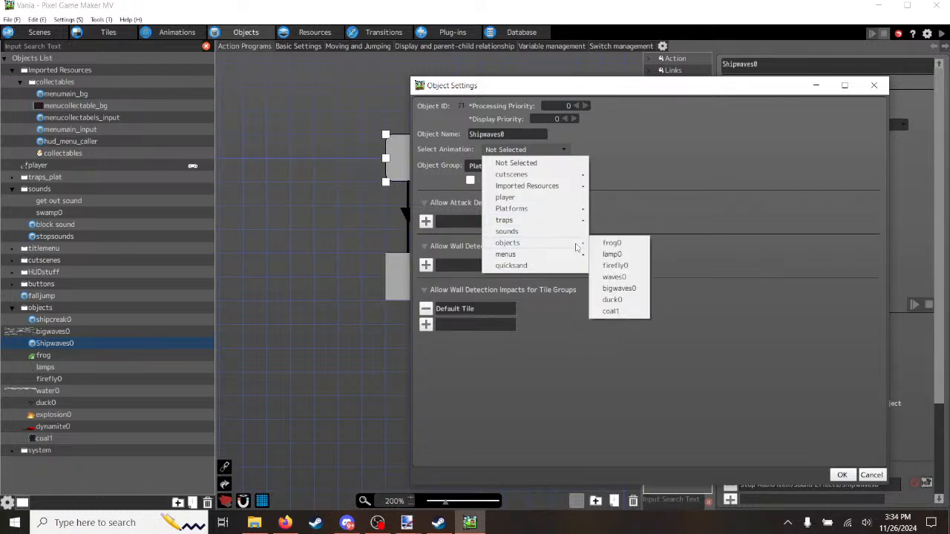
pyautogui.click(616, 289)
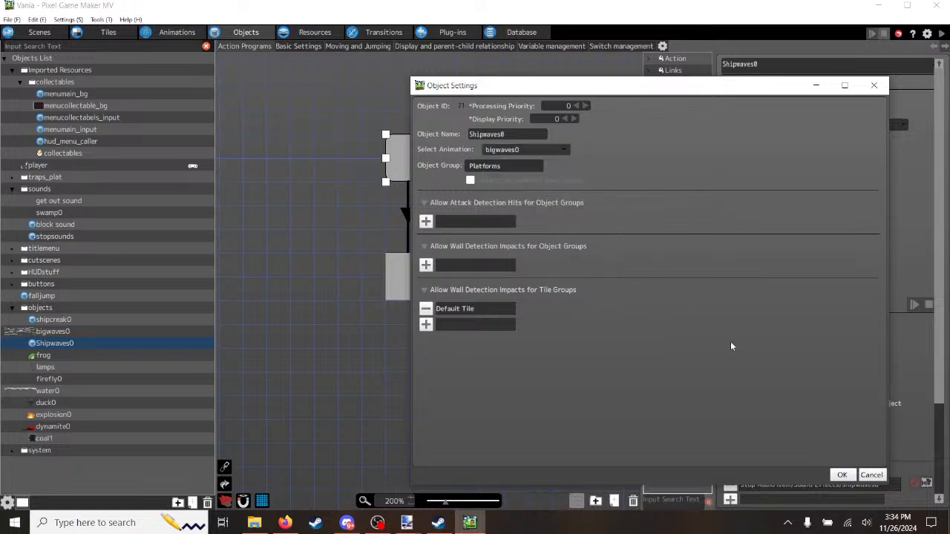
pyautogui.click(842, 475)
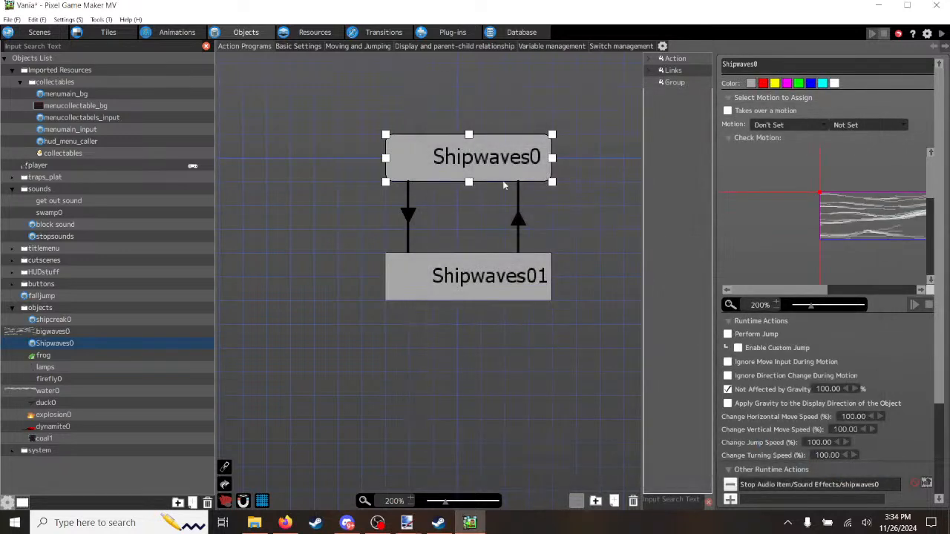
# Step: Set the motion of both the Shipwaves0 and Shipwaves01 actions to idle
pyautogui.click(825, 126)
pyautogui.click(816, 148)
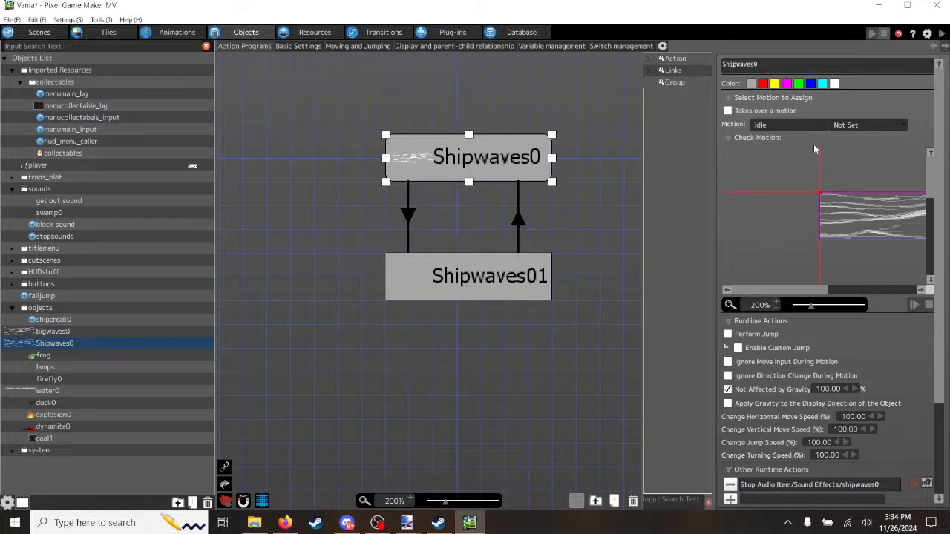
pyautogui.click(899, 126)
pyautogui.click(904, 126)
pyautogui.click(479, 280)
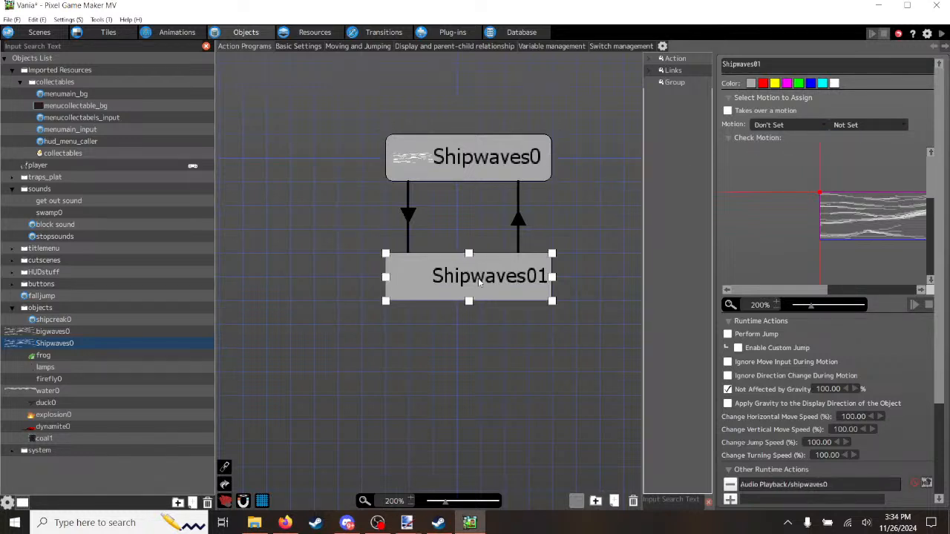
pyautogui.click(816, 124)
pyautogui.click(804, 150)
# Step: Delete the bigwaves0 object from the ship scene's fg2 layer
pyautogui.click(38, 33)
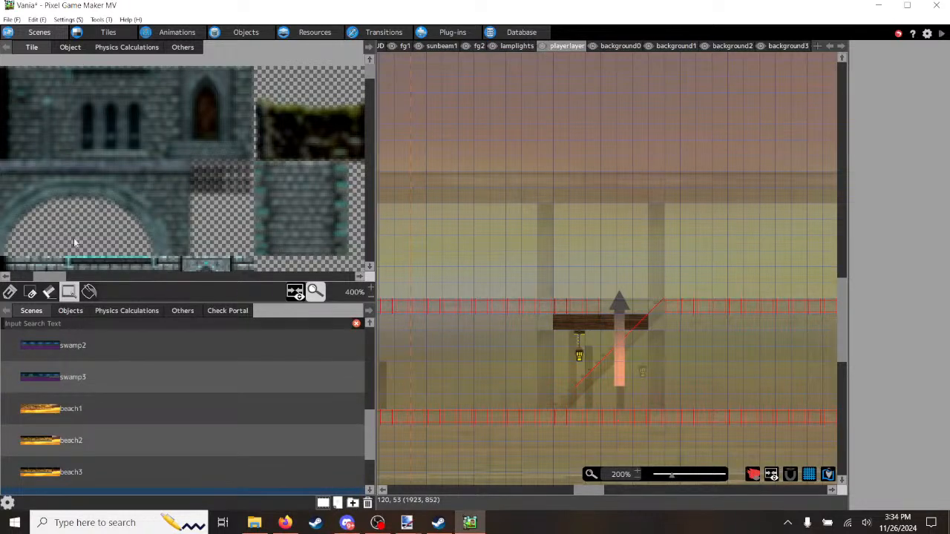
pyautogui.scroll(-2, 516, 405)
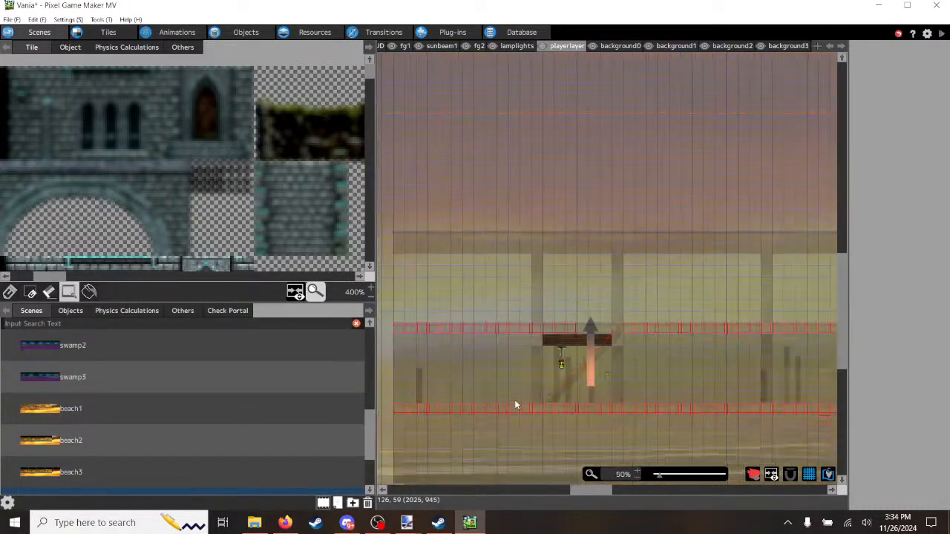
pyautogui.scroll(-1, 515, 405)
pyautogui.scroll(3, 441, 450)
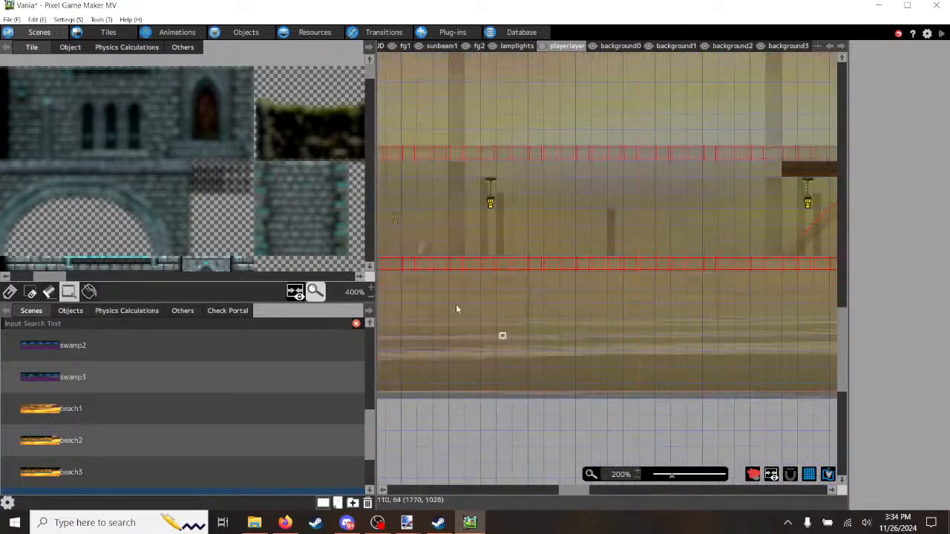
pyautogui.click(477, 46)
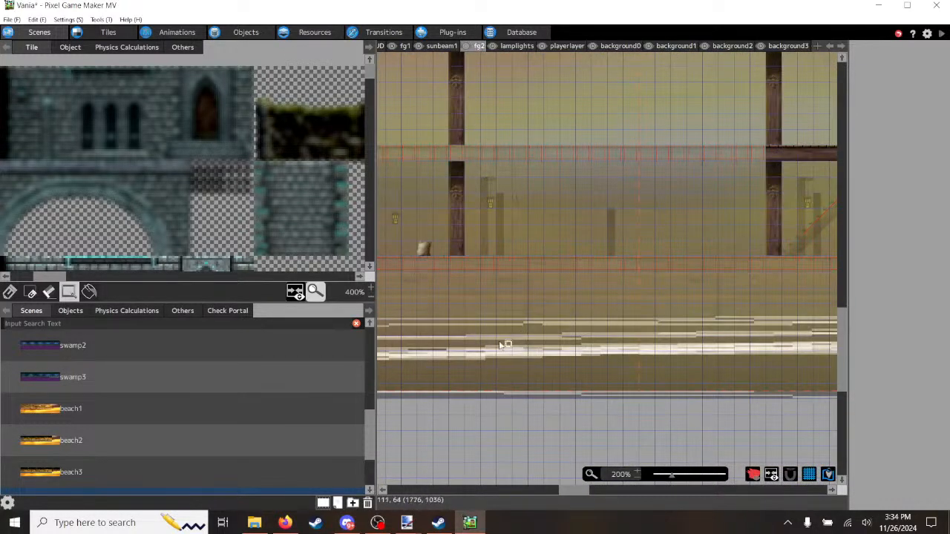
pyautogui.click(70, 311)
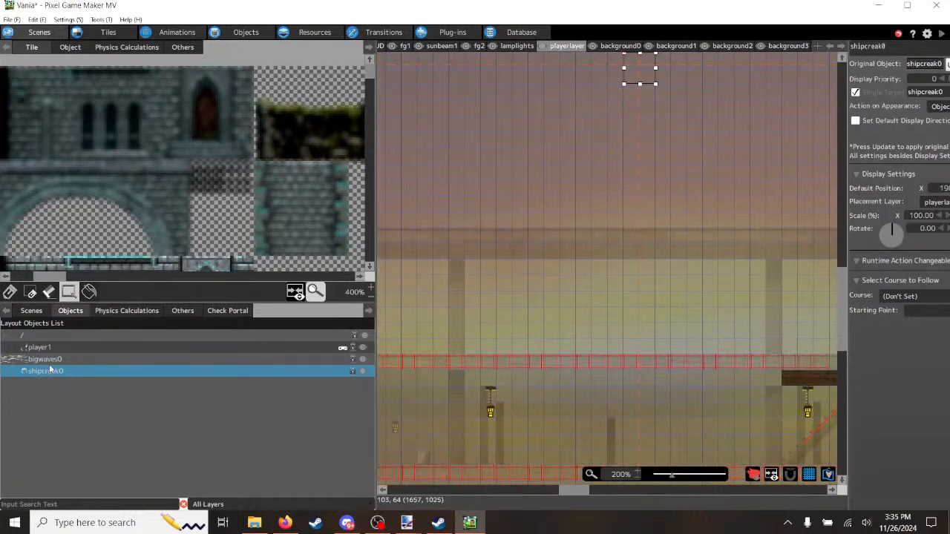
pyautogui.click(46, 359)
pyautogui.rightClick(51, 361)
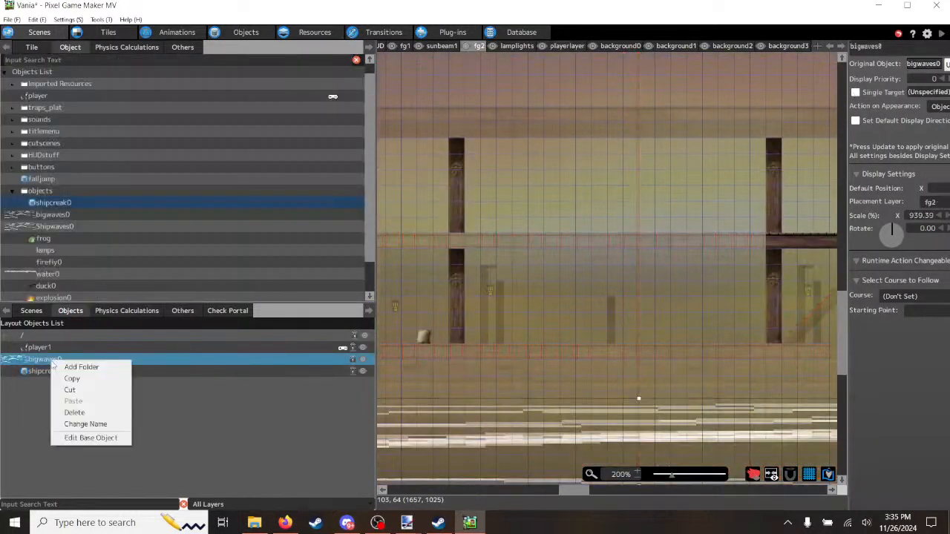
pyautogui.click(75, 412)
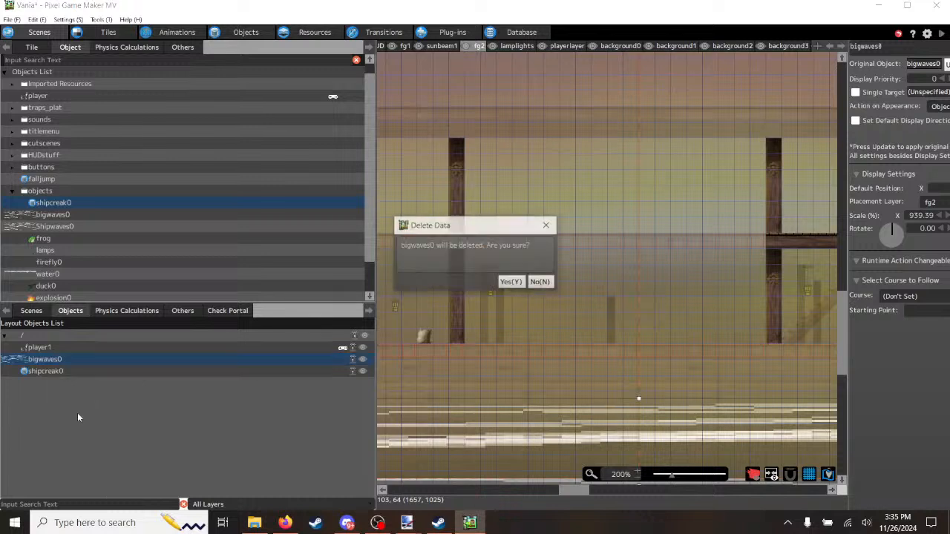
pyautogui.click(510, 282)
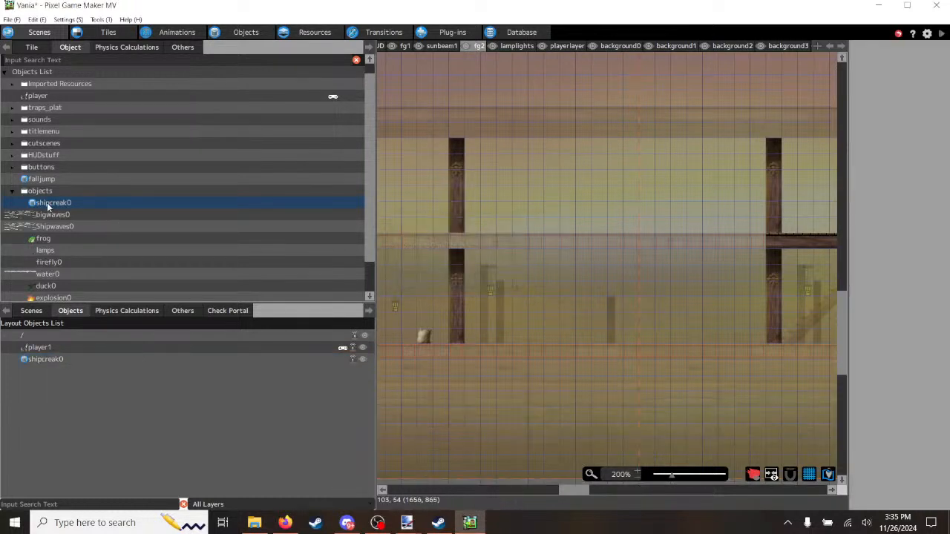
# Step: Choose the Shipwaves0 object for placement and examine the scene's layers from HUD through background0 at the ship's lower left end
pyautogui.click(54, 226)
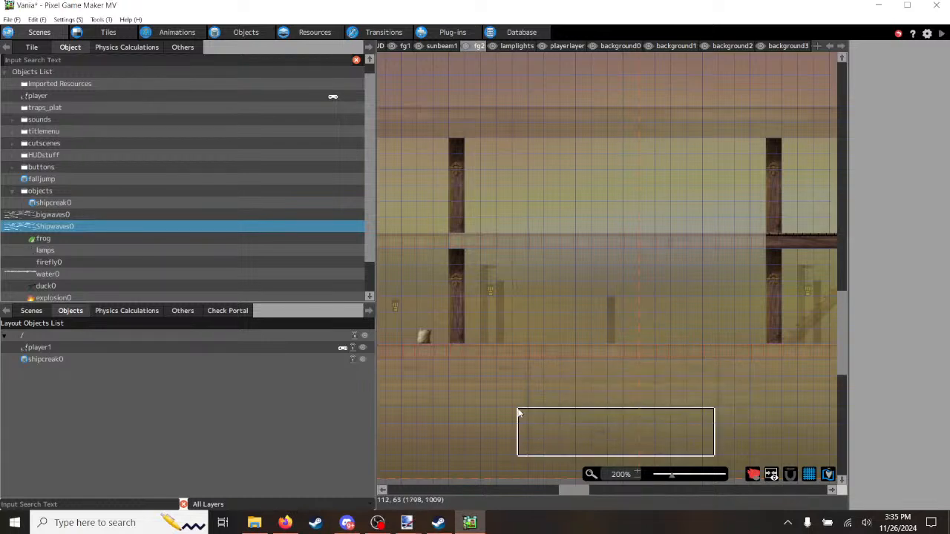
pyautogui.scroll(-1, 484, 416)
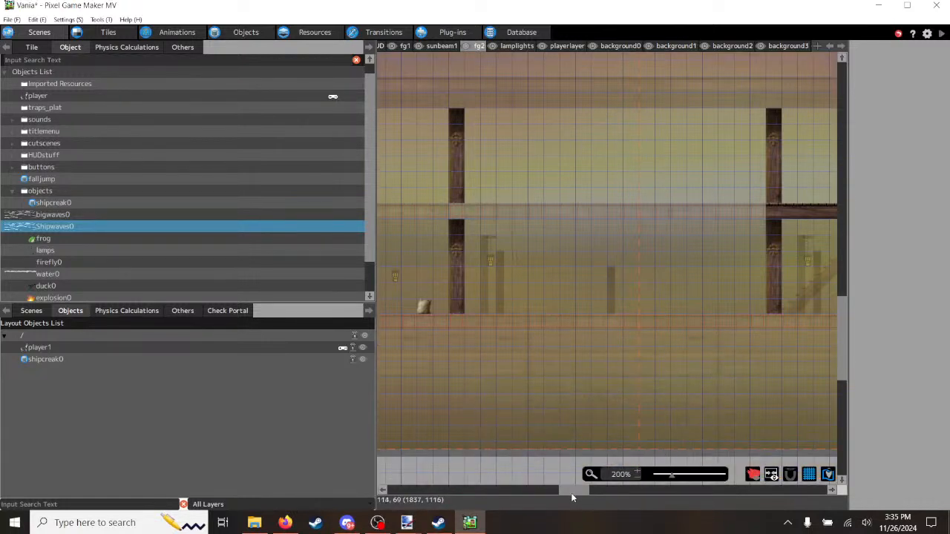
pyautogui.moveTo(574, 491); pyautogui.dragTo(467, 499)
pyautogui.scroll(-1, 460, 408)
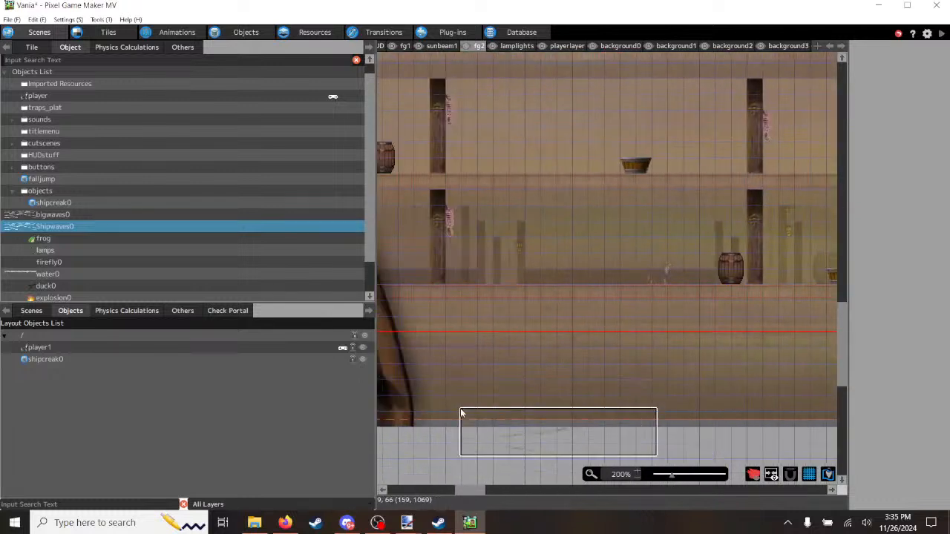
pyautogui.click(439, 47)
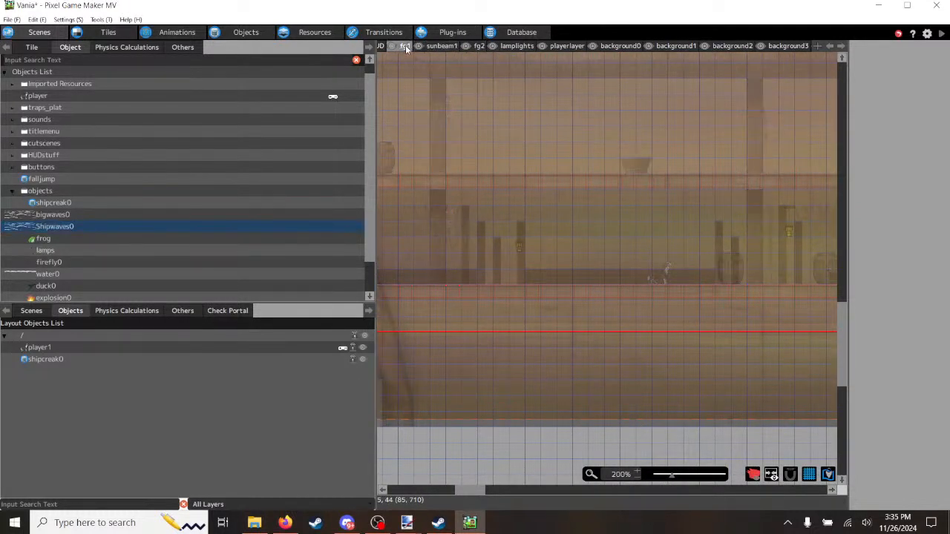
pyautogui.click(546, 48)
pyautogui.click(518, 46)
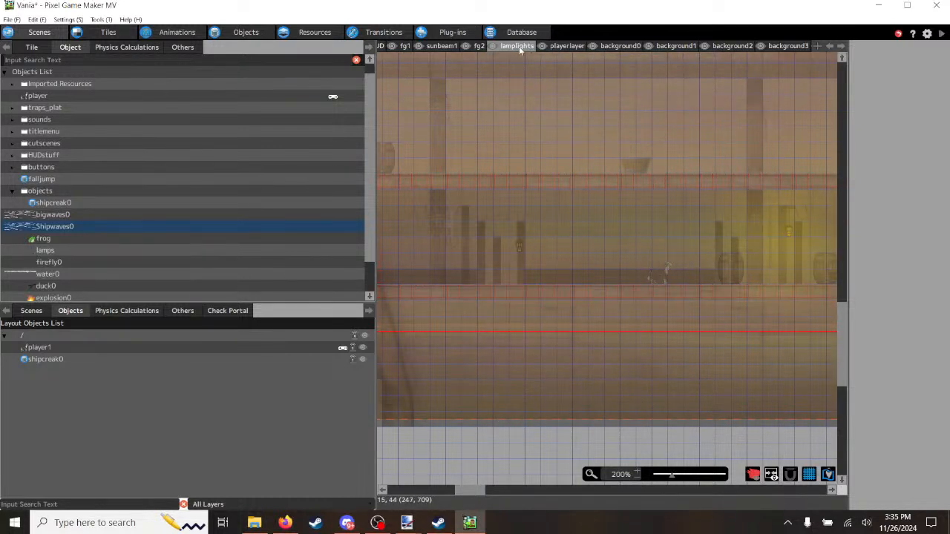
pyautogui.click(480, 46)
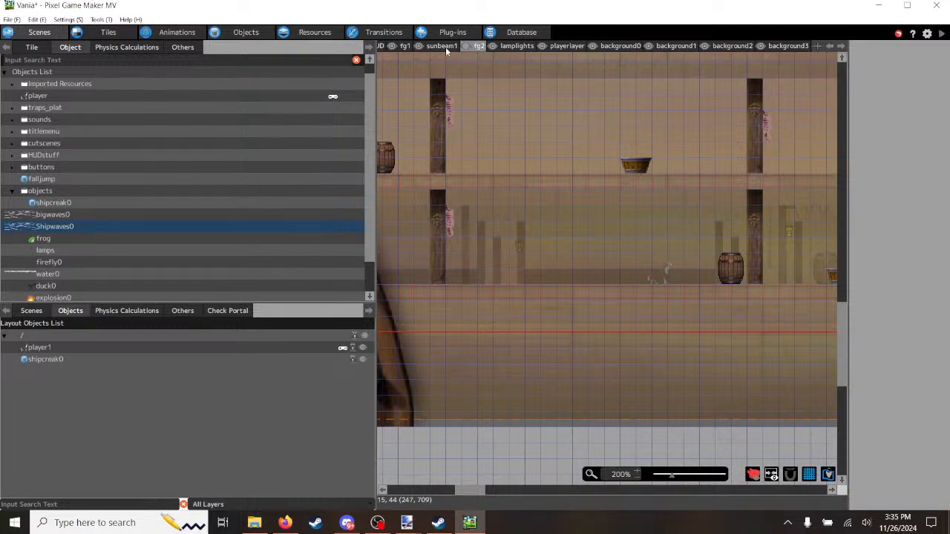
pyautogui.click(446, 47)
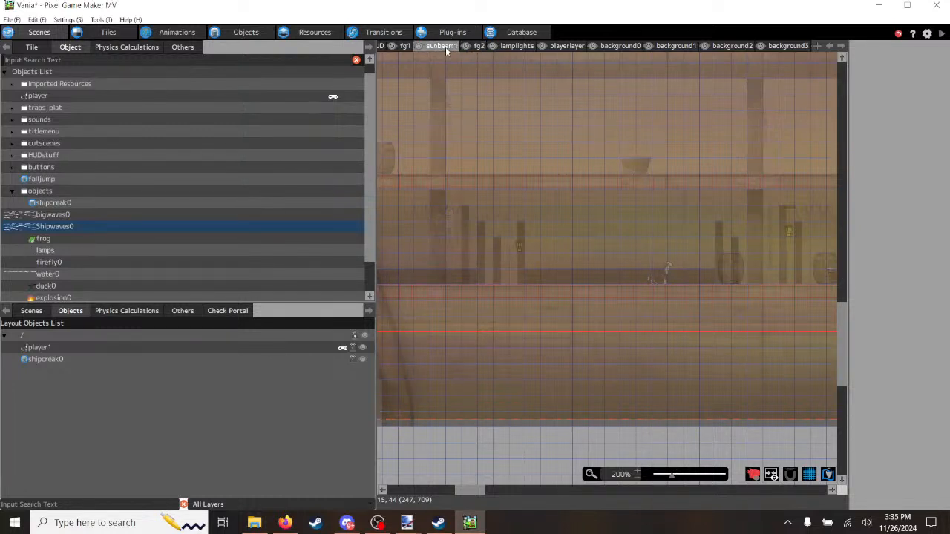
pyautogui.click(406, 47)
pyautogui.click(381, 49)
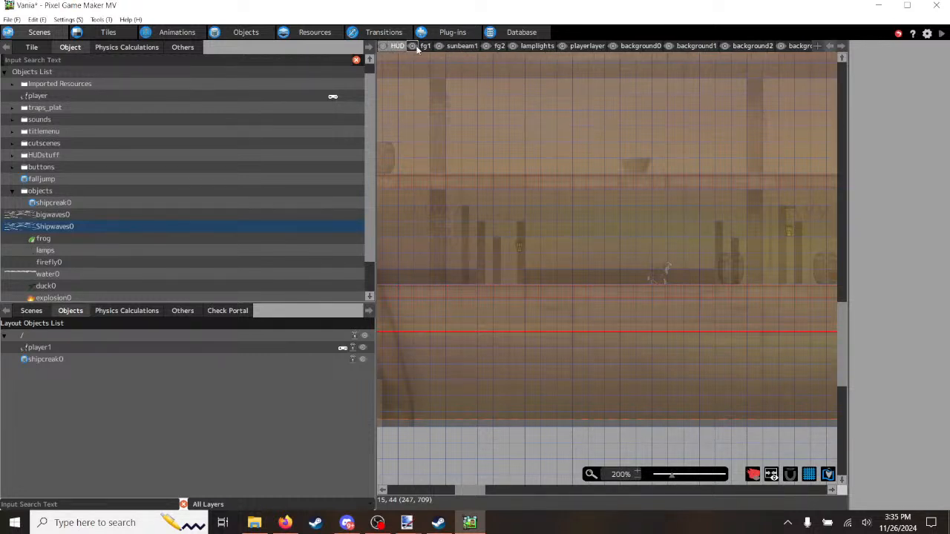
pyautogui.click(425, 48)
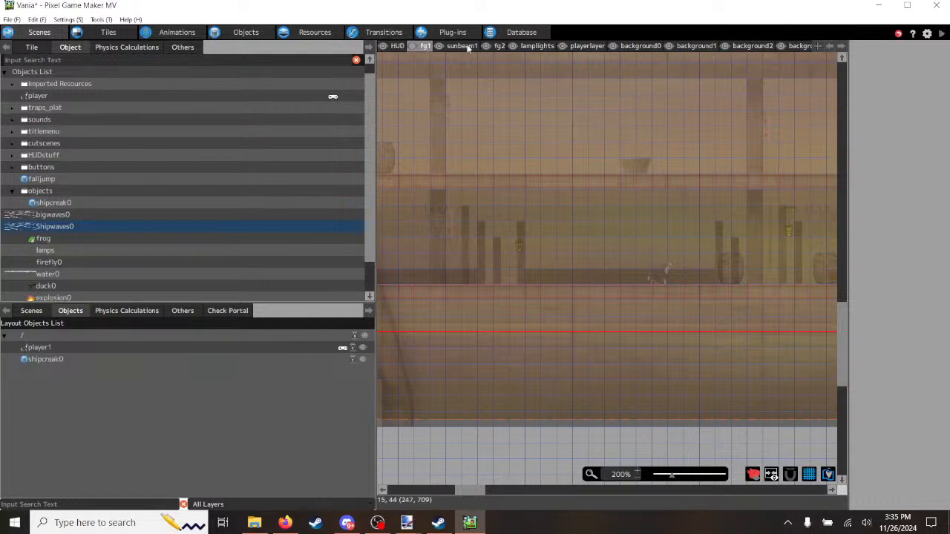
pyautogui.click(461, 47)
pyautogui.click(496, 46)
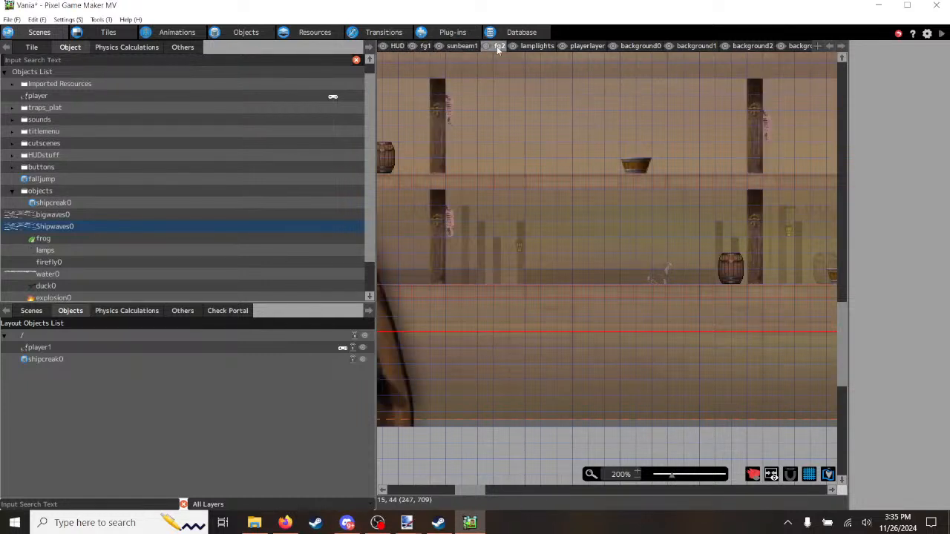
pyautogui.click(539, 46)
pyautogui.click(576, 47)
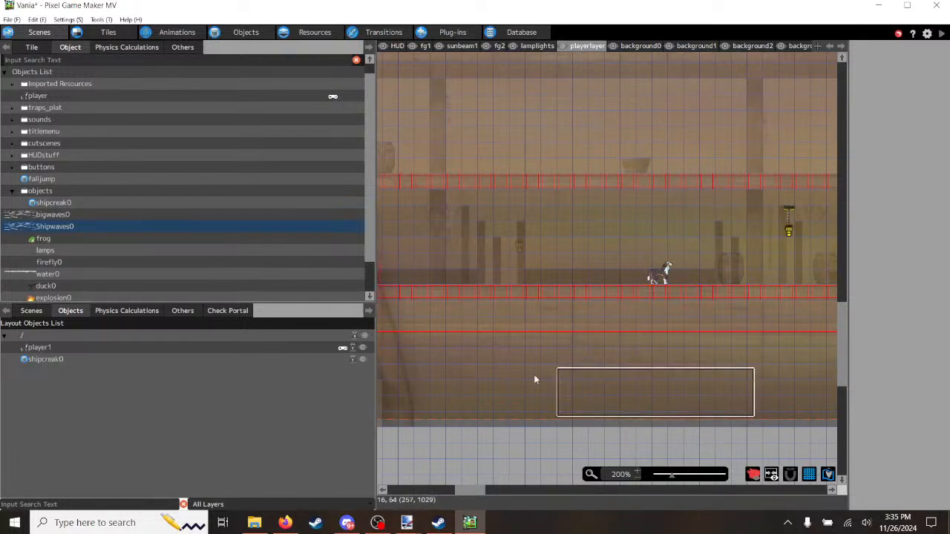
pyautogui.click(639, 47)
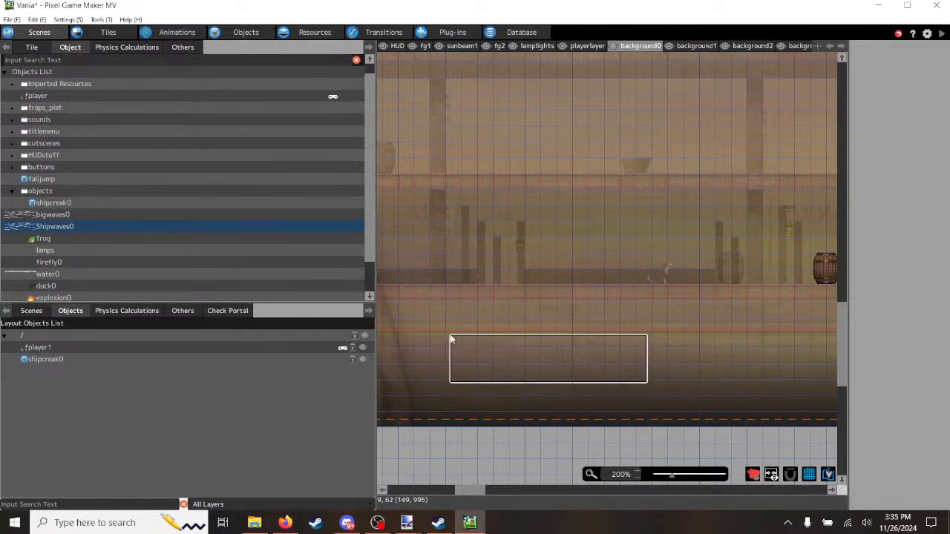
# Step: Try placing Shipwaves0 on the background0 layer below the ship's lower deck, and undo the placement
pyautogui.scroll(1, 413, 363)
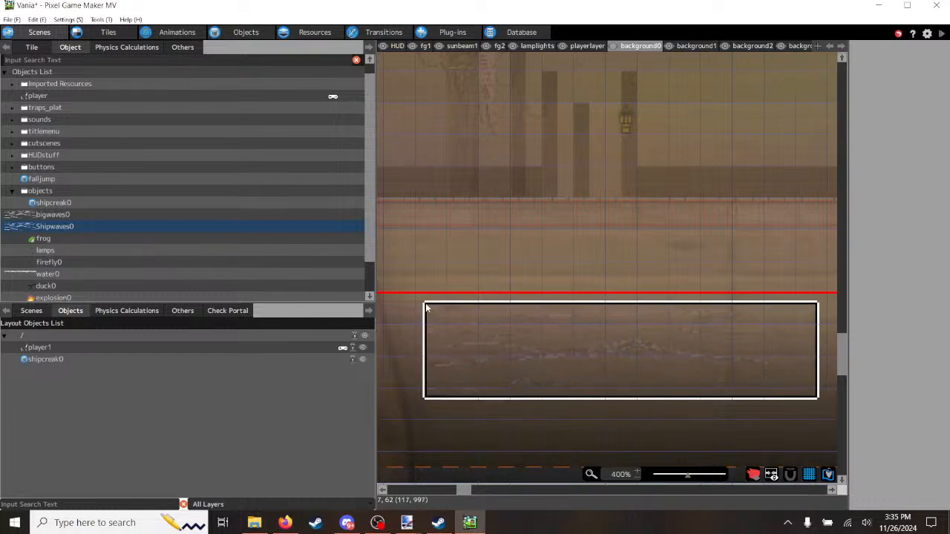
pyautogui.click(425, 303)
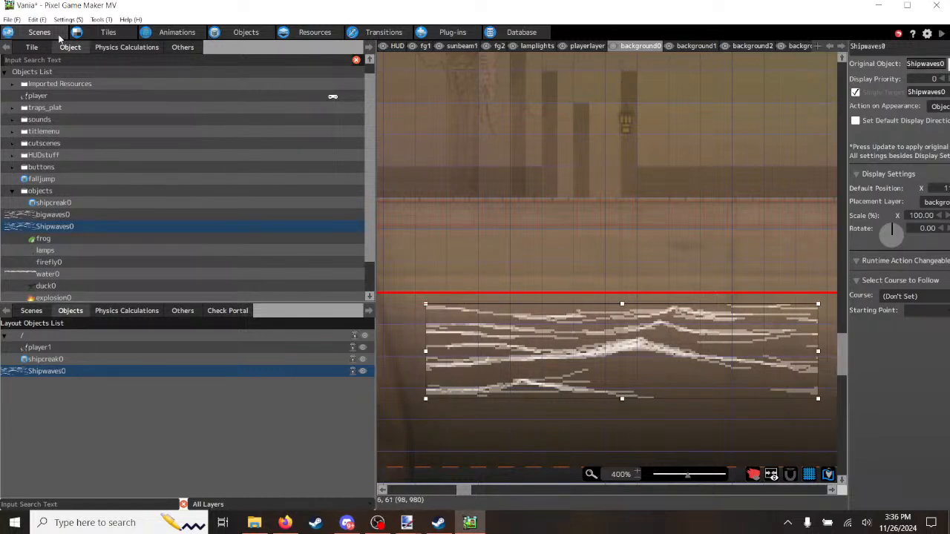
pyautogui.click(36, 19)
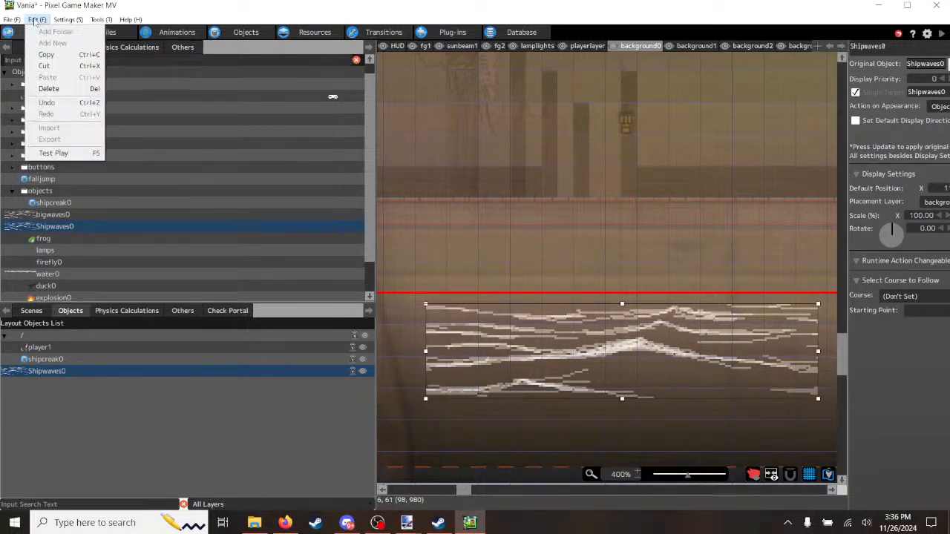
pyautogui.click(51, 104)
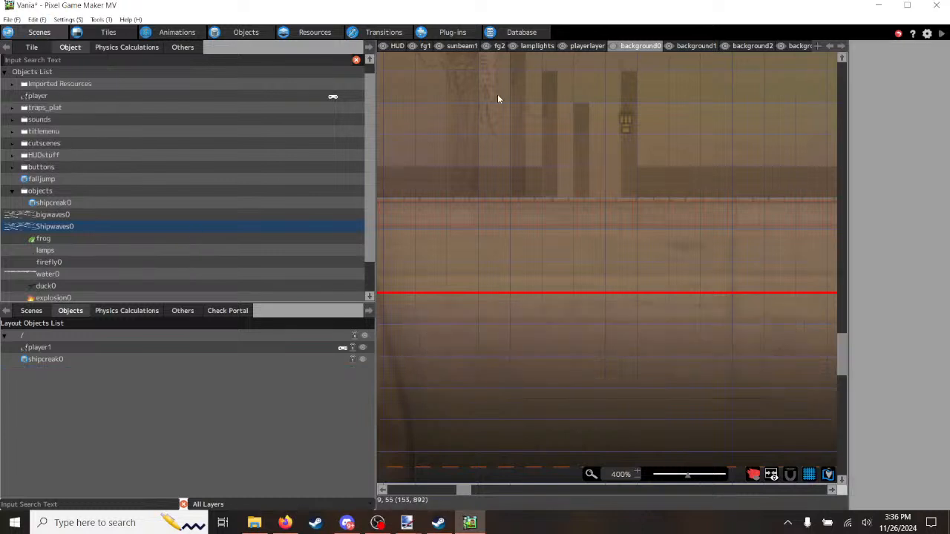
# Step: Place the Shipwaves0 object on the fg2 layer below the lower deck at the ship's left end
pyautogui.click(474, 47)
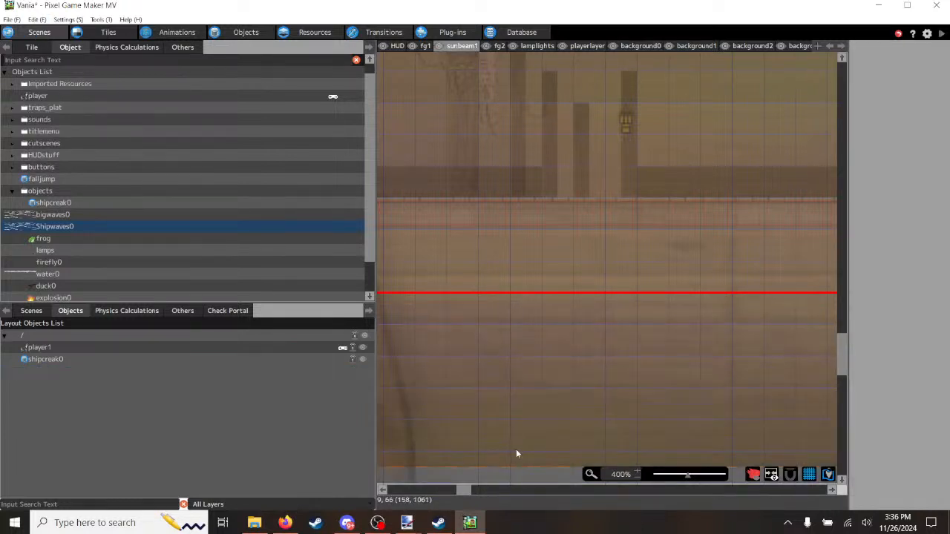
pyautogui.moveTo(463, 489); pyautogui.dragTo(448, 491)
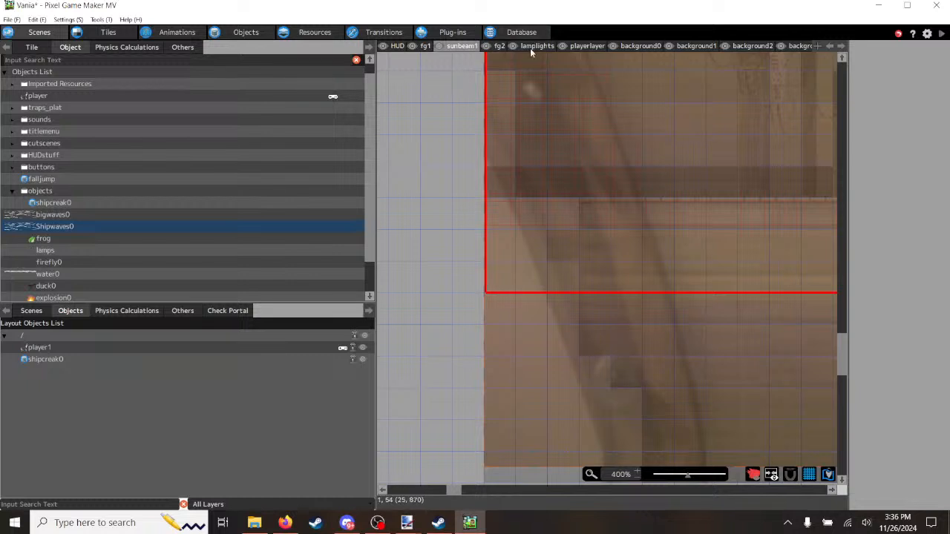
pyautogui.click(503, 48)
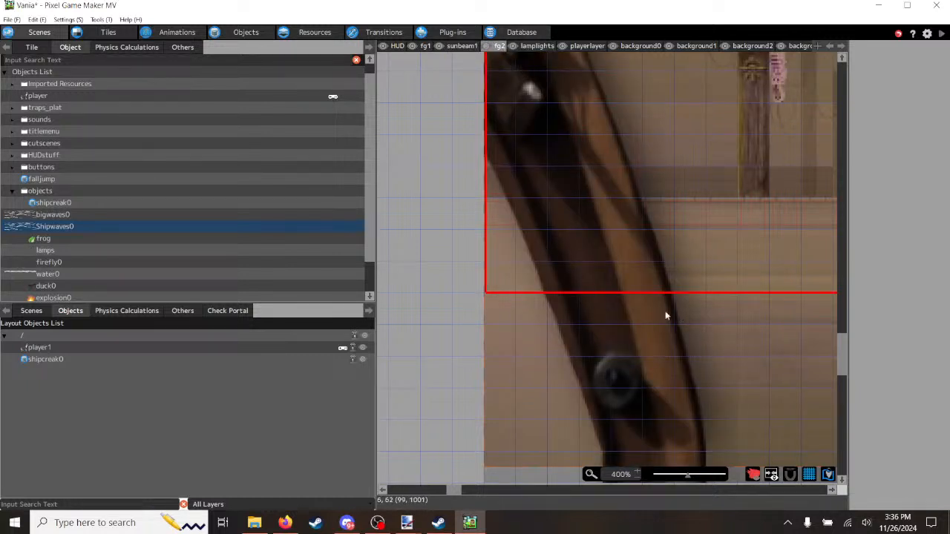
pyautogui.click(55, 226)
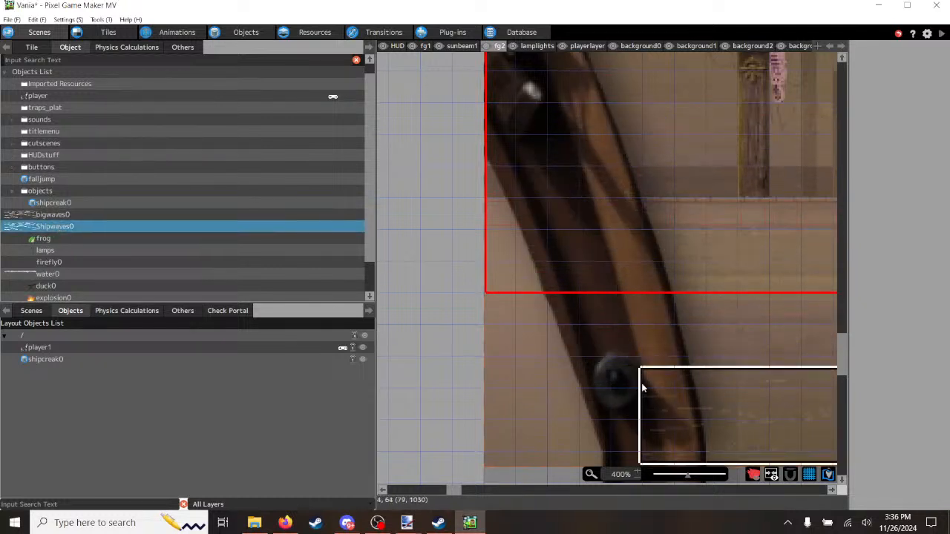
pyautogui.click(510, 301)
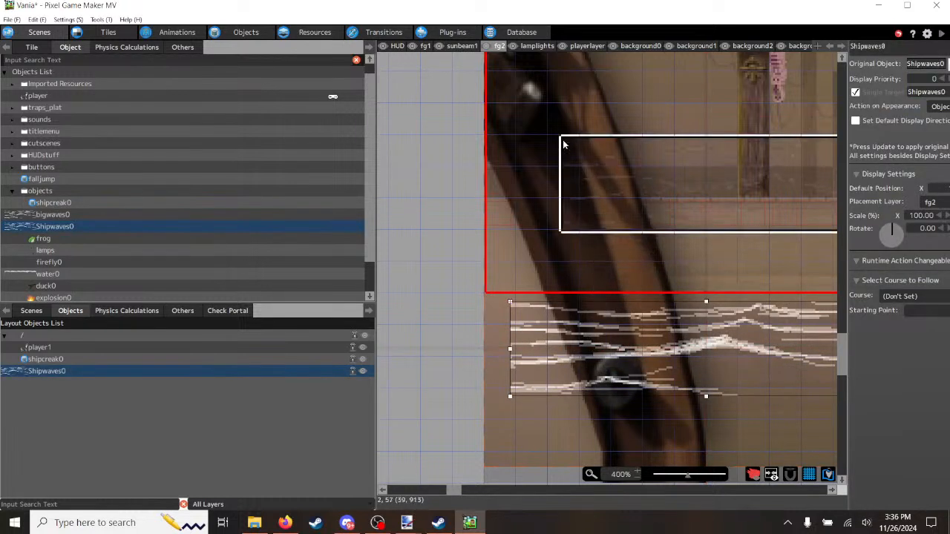
pyautogui.rightClick(625, 265)
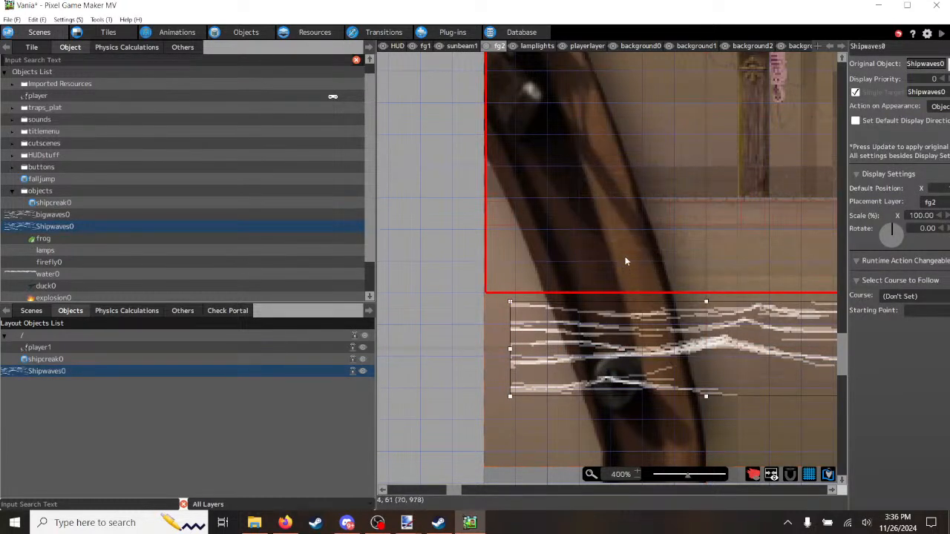
# Step: Stretch Shipwaves0 on the fg2 layer to the scene's left and bottom edges, with a horizontal scale of about 107%
pyautogui.click(535, 46)
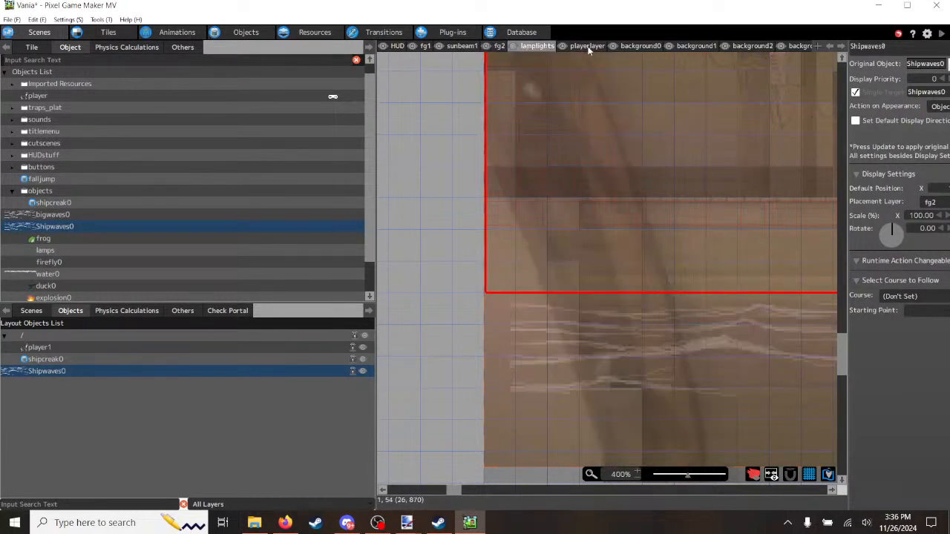
pyautogui.click(498, 46)
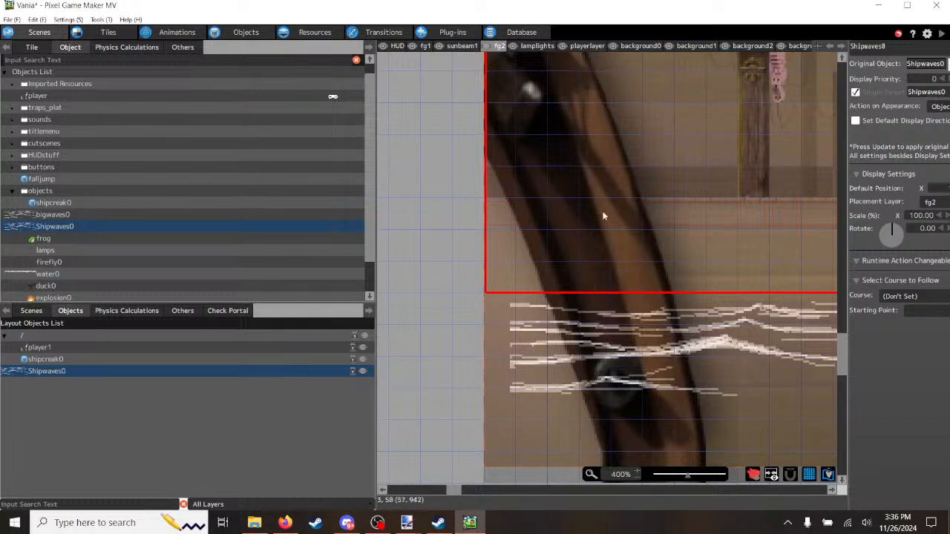
pyautogui.click(514, 356)
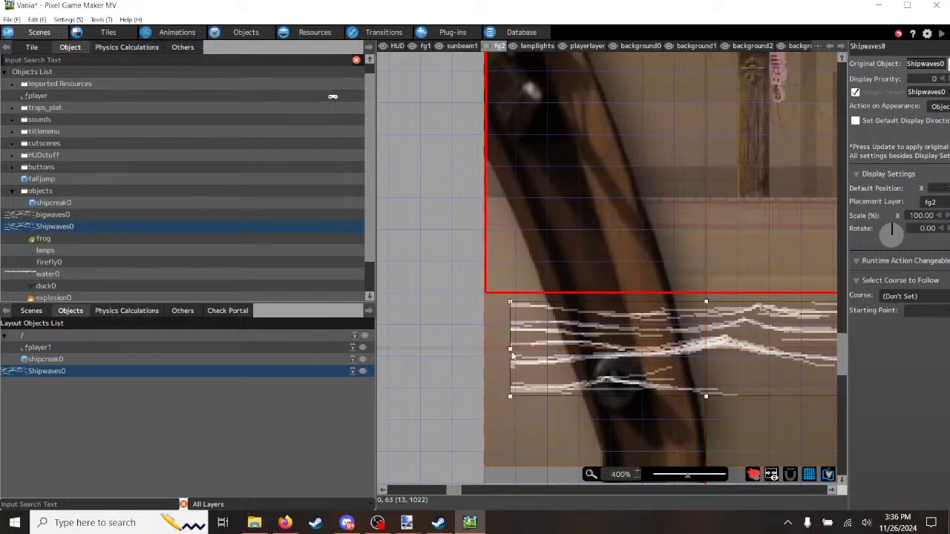
pyautogui.moveTo(511, 352); pyautogui.dragTo(484, 353)
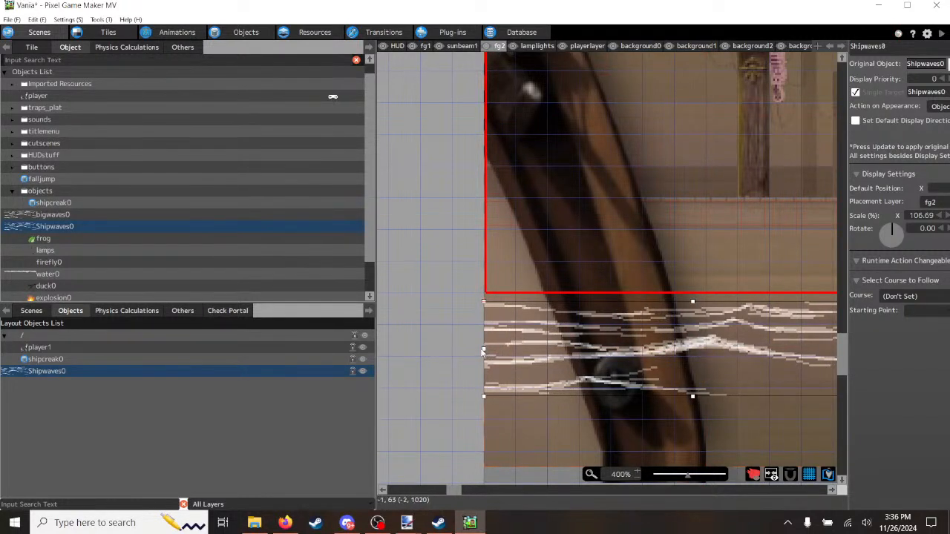
pyautogui.scroll(-2, 692, 360)
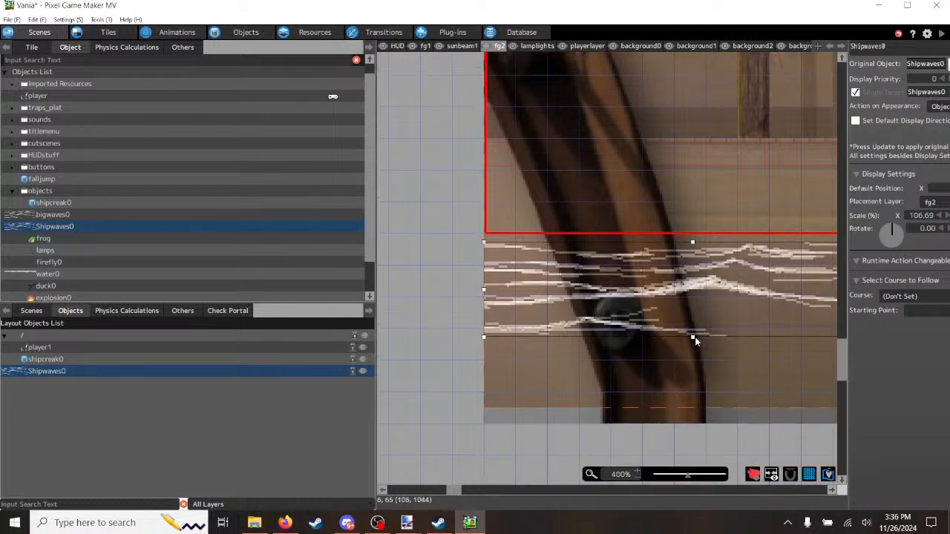
pyautogui.moveTo(693, 340); pyautogui.dragTo(690, 414)
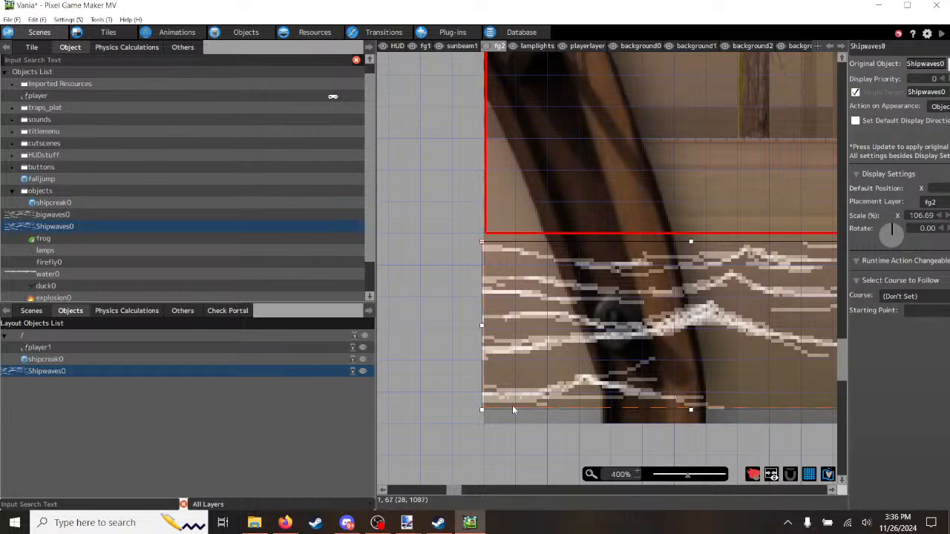
# Step: Widen Shipwaves0 rightward along the scene's bottom edge to a horizontal scale of about 447%
pyautogui.scroll(-5, 526, 405)
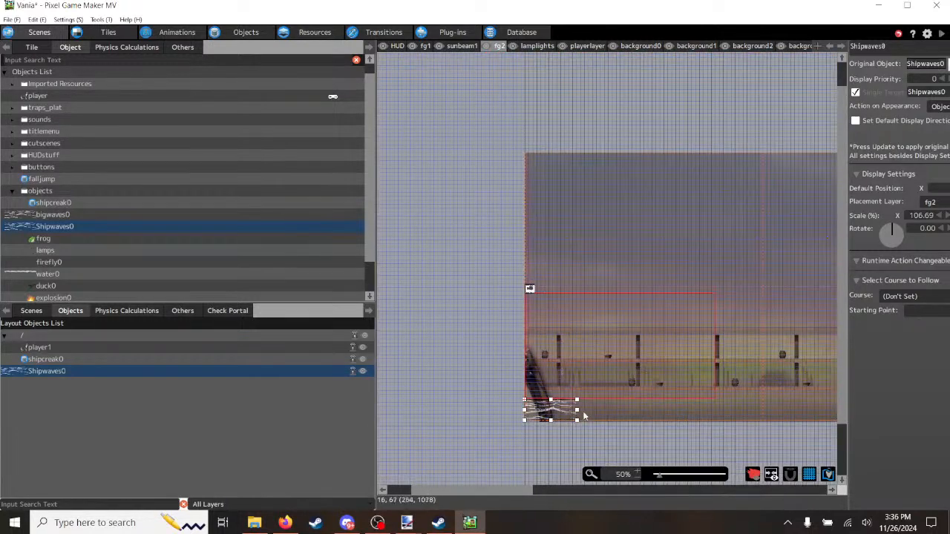
pyautogui.moveTo(578, 409); pyautogui.dragTo(744, 409)
pyautogui.rightClick(745, 408)
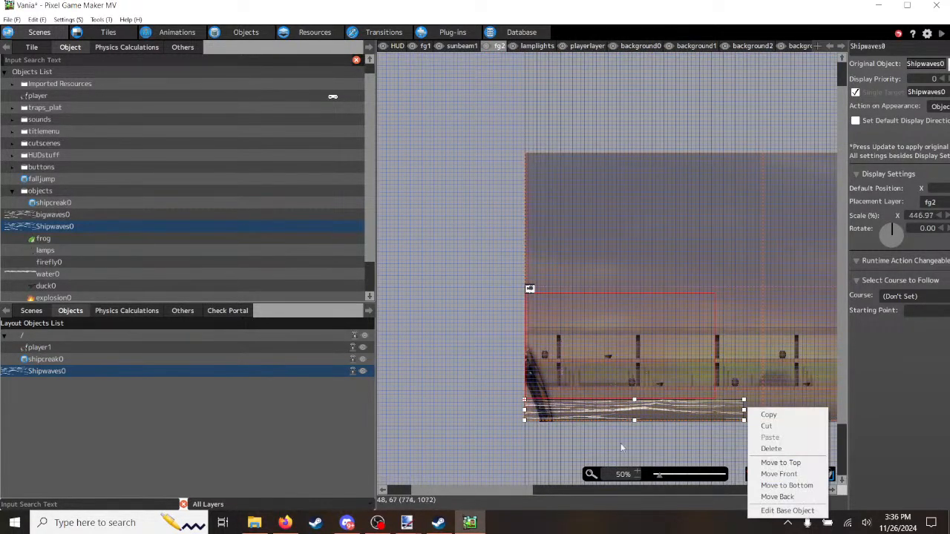
# Step: Stretch the Shipwaves0 object on layer fg2 horizontally so it spans the ship scene up to its far right edge
pyautogui.moveTo(473, 491); pyautogui.dragTo(530, 502)
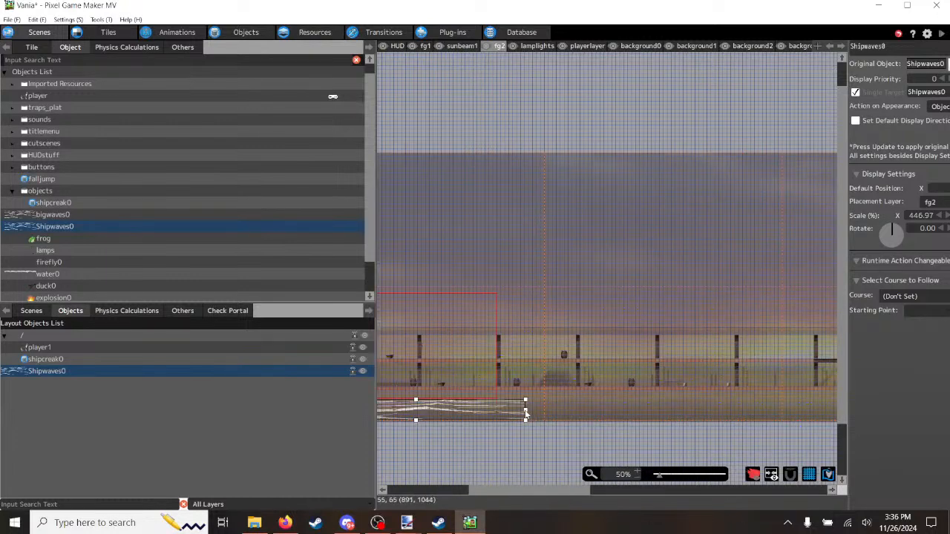
pyautogui.moveTo(525, 410); pyautogui.dragTo(789, 410)
pyautogui.moveTo(570, 493); pyautogui.dragTo(656, 492)
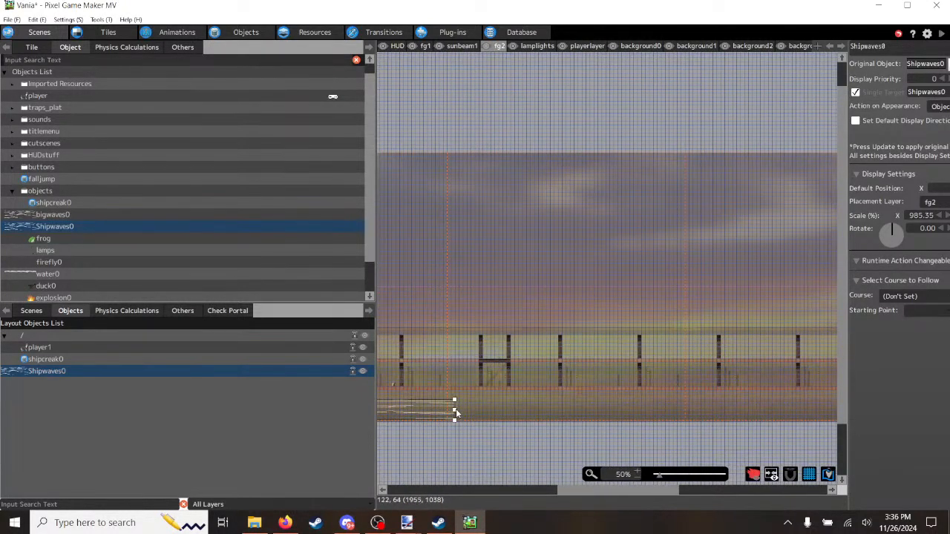
pyautogui.moveTo(457, 412); pyautogui.dragTo(771, 421)
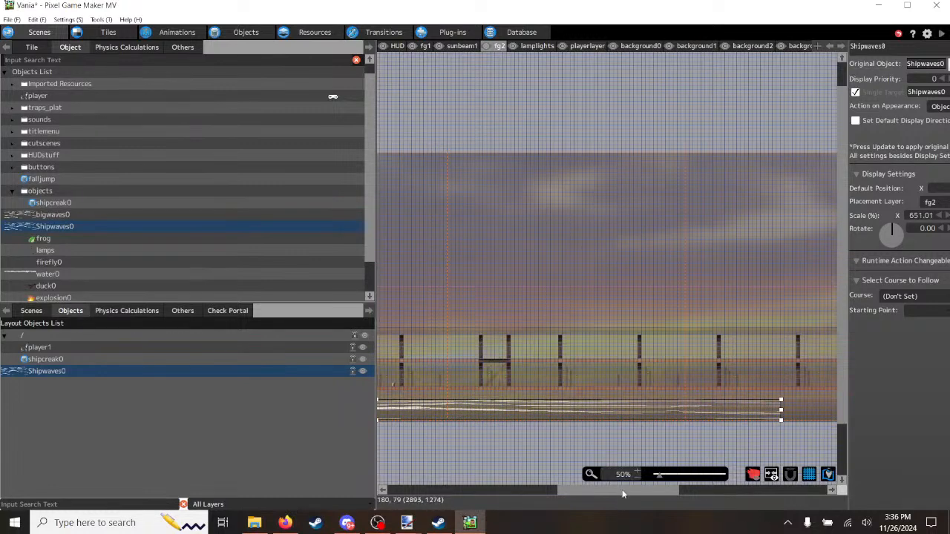
pyautogui.moveTo(640, 490); pyautogui.dragTo(738, 490)
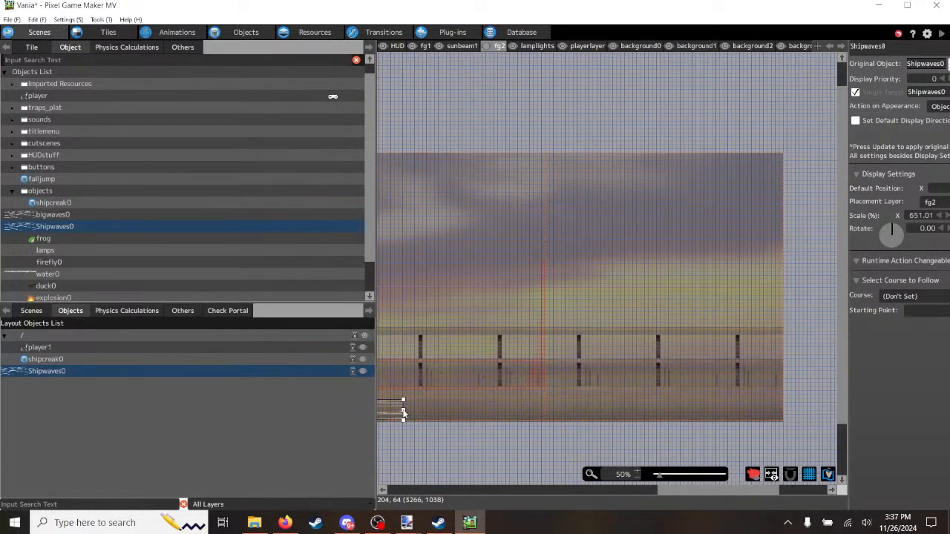
pyautogui.moveTo(403, 414); pyautogui.dragTo(784, 417)
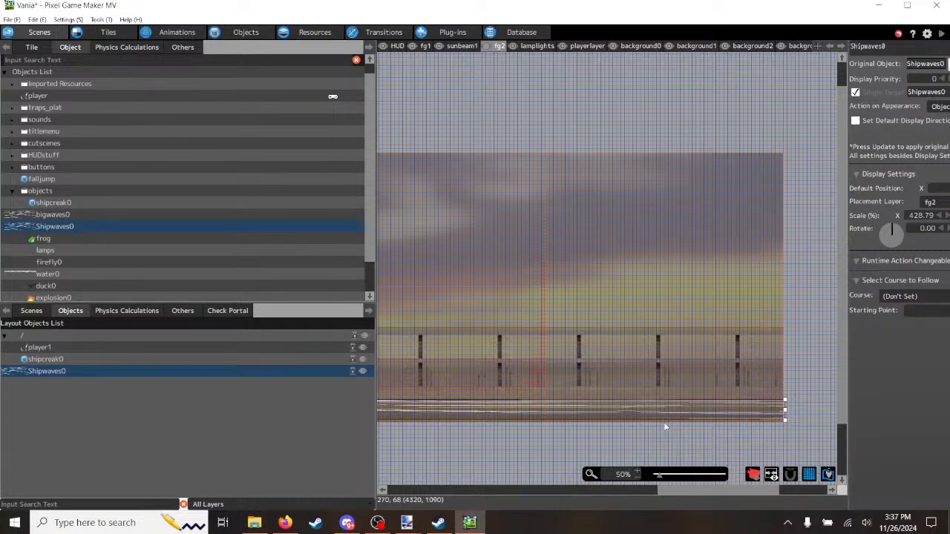
pyautogui.moveTo(686, 492); pyautogui.dragTo(458, 492)
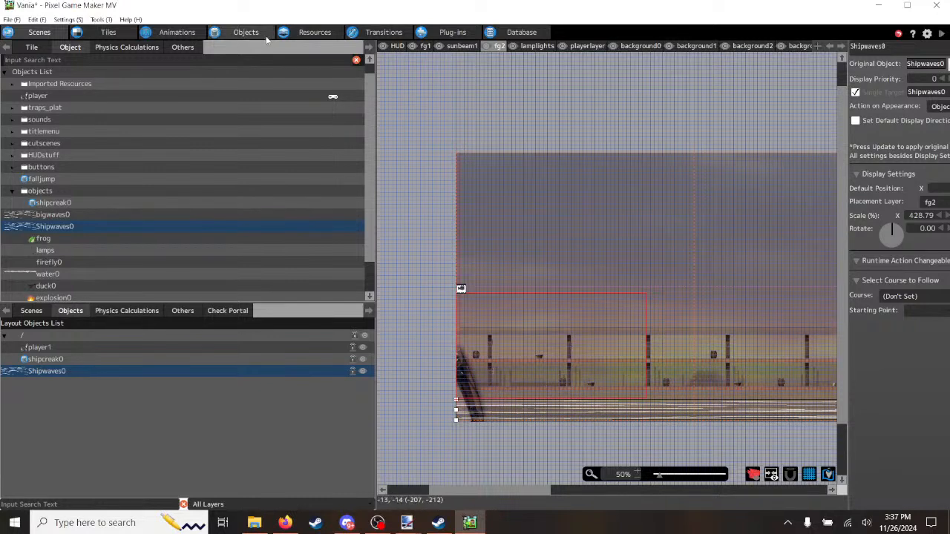
# Step: Preview the shipwaves0 sound effect in the resources and set its volume to 50
pyautogui.click(300, 33)
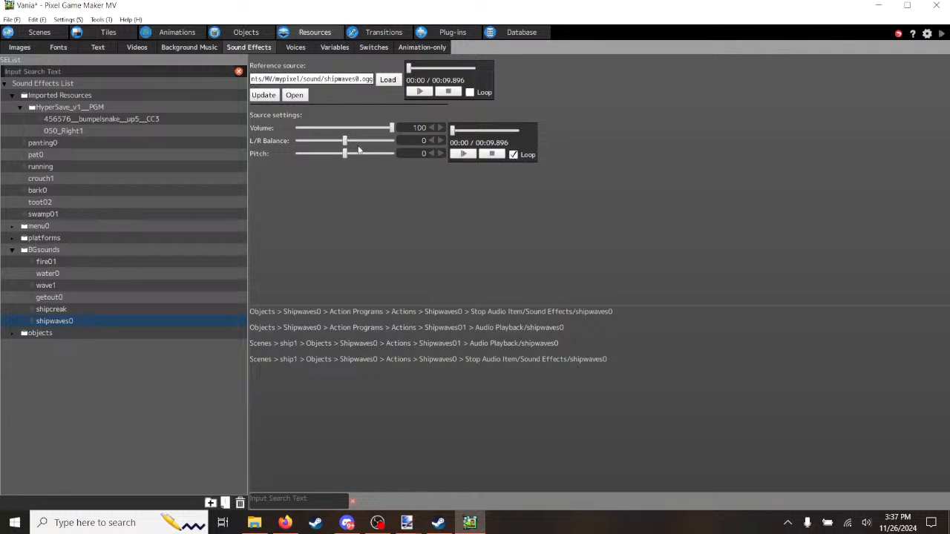
pyautogui.click(463, 154)
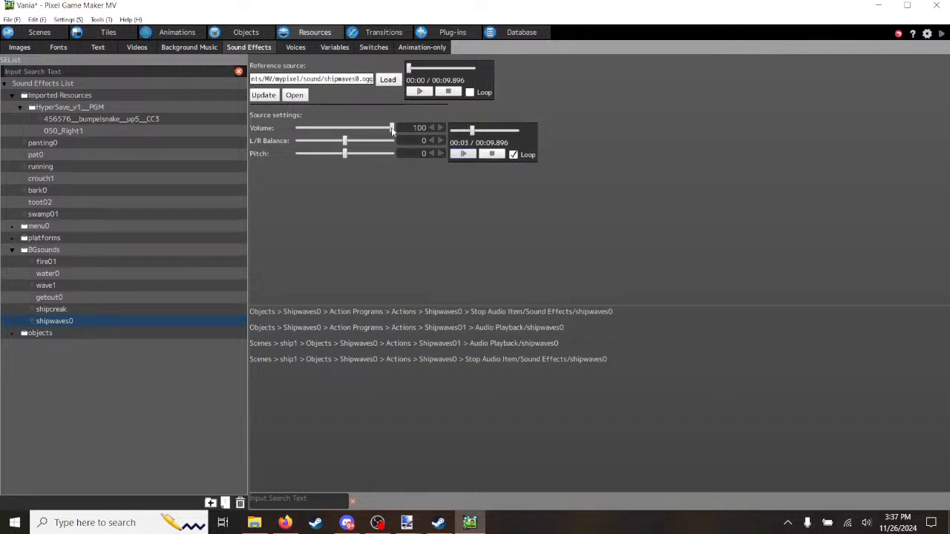
pyautogui.moveTo(392, 128); pyautogui.dragTo(344, 131)
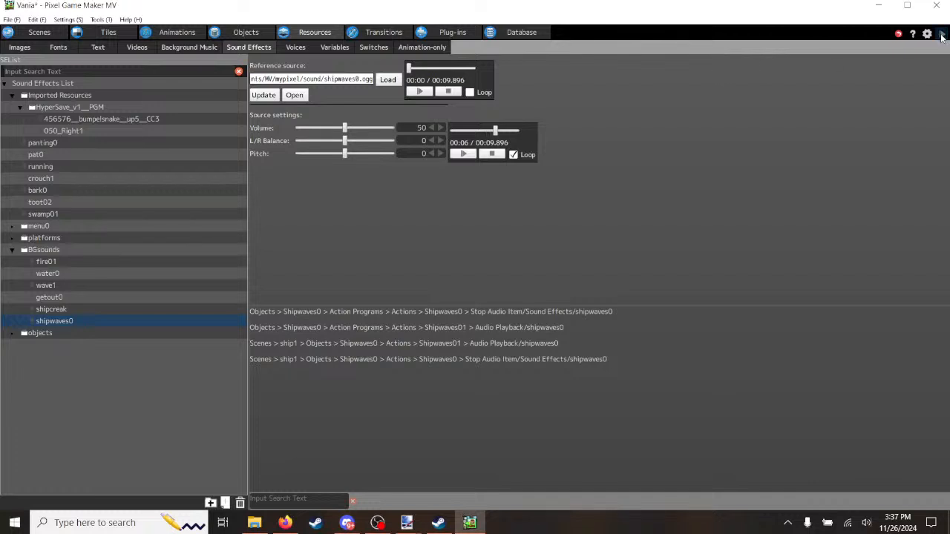
# Step: Test play the game briefly, close it, and stop the looping shipwaves0 sound preview
pyautogui.click(941, 37)
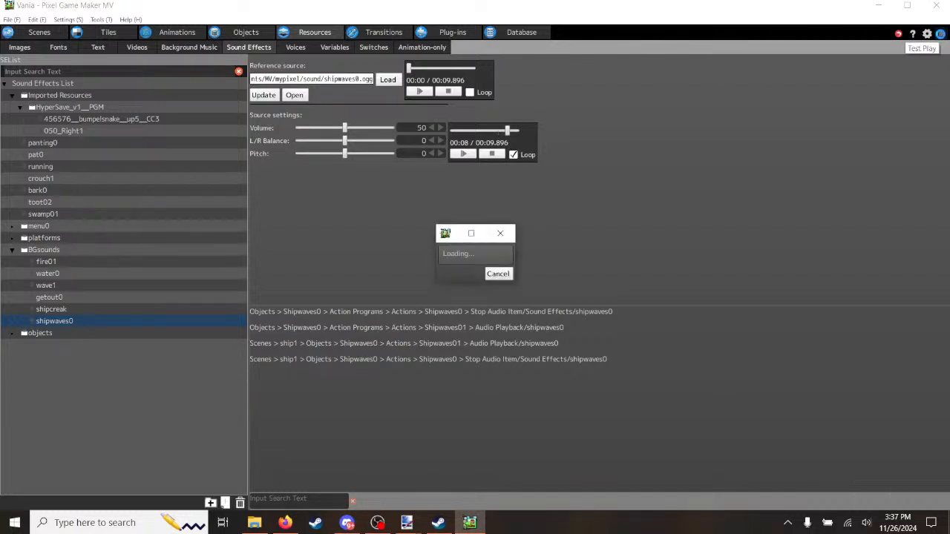
pyautogui.click(491, 155)
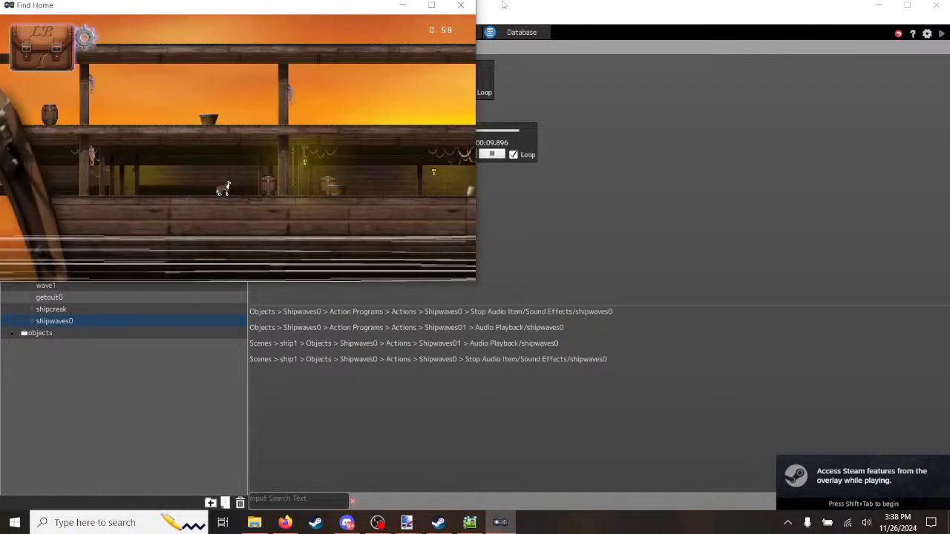
pyautogui.click(460, 5)
pyautogui.click(492, 155)
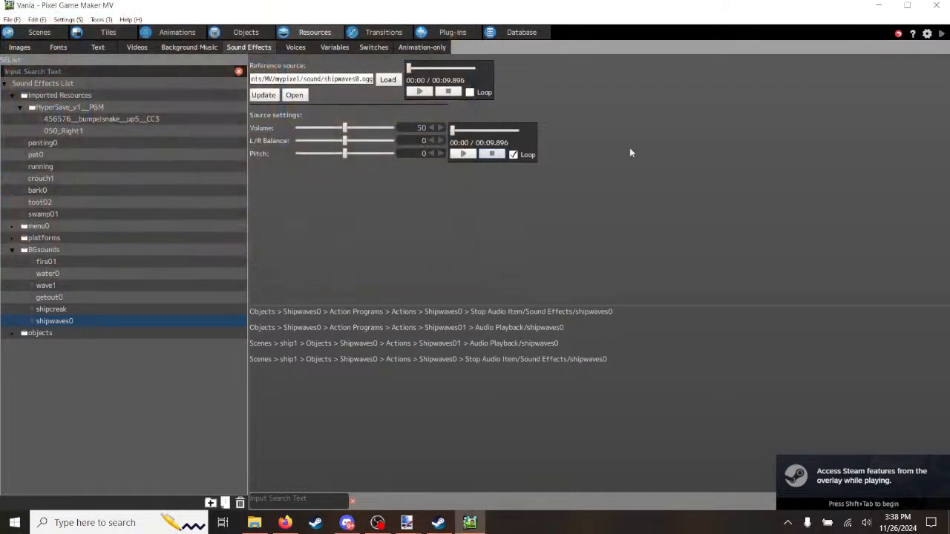
# Step: Start a new test play in a maximized game window and run and jump the dog to the ship's left end
pyautogui.click(942, 35)
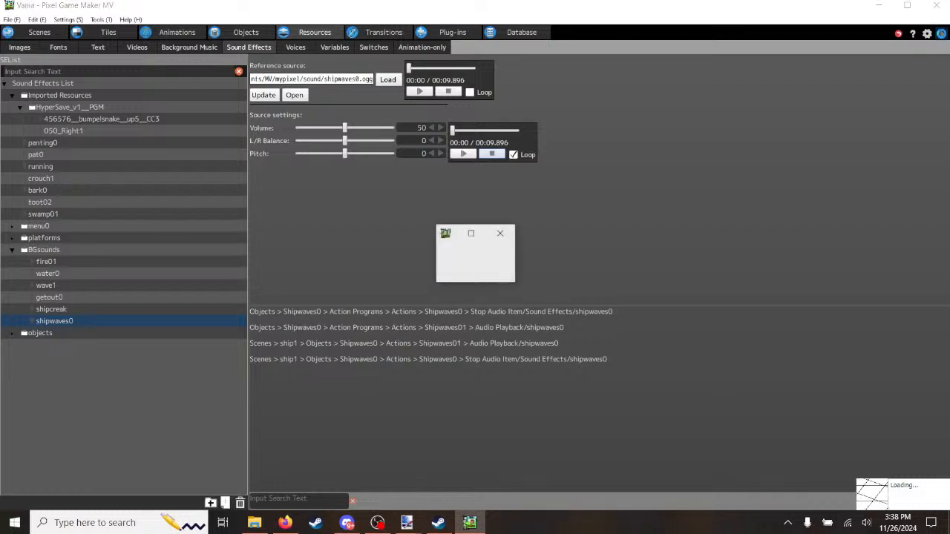
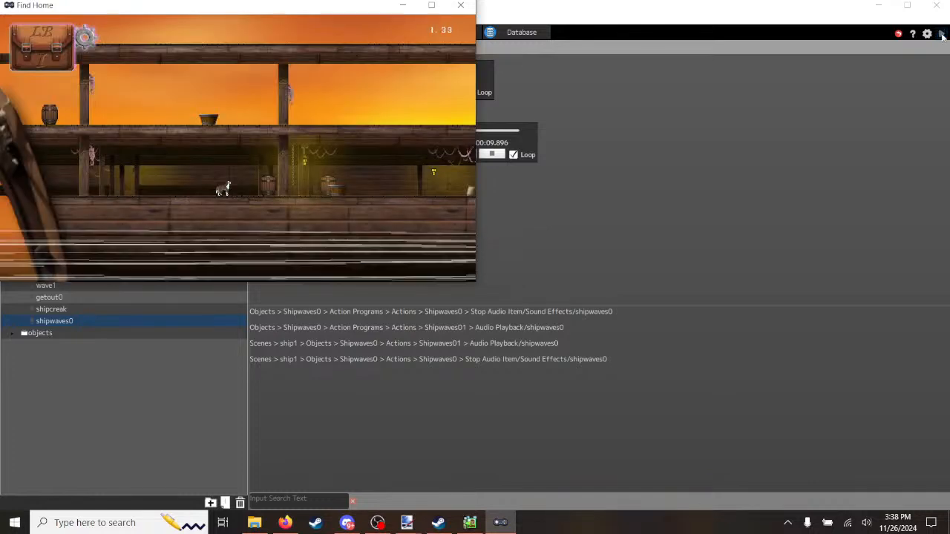
pyautogui.click(431, 6)
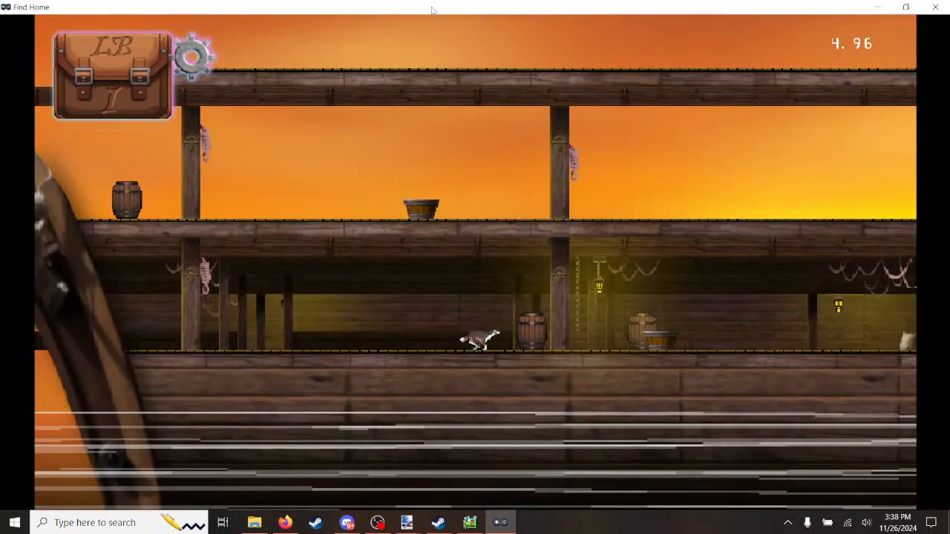
pyautogui.press('a')
pyautogui.press('space')
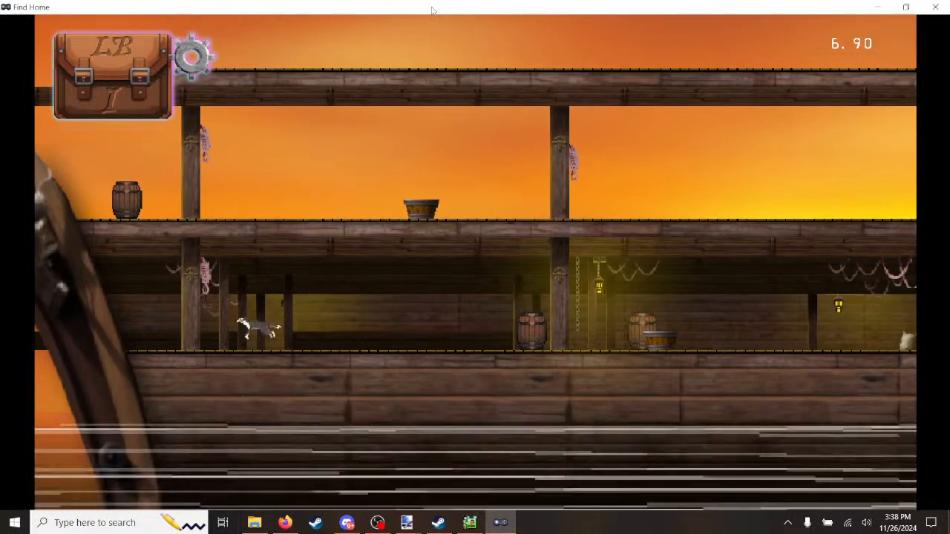
pyautogui.press('space')
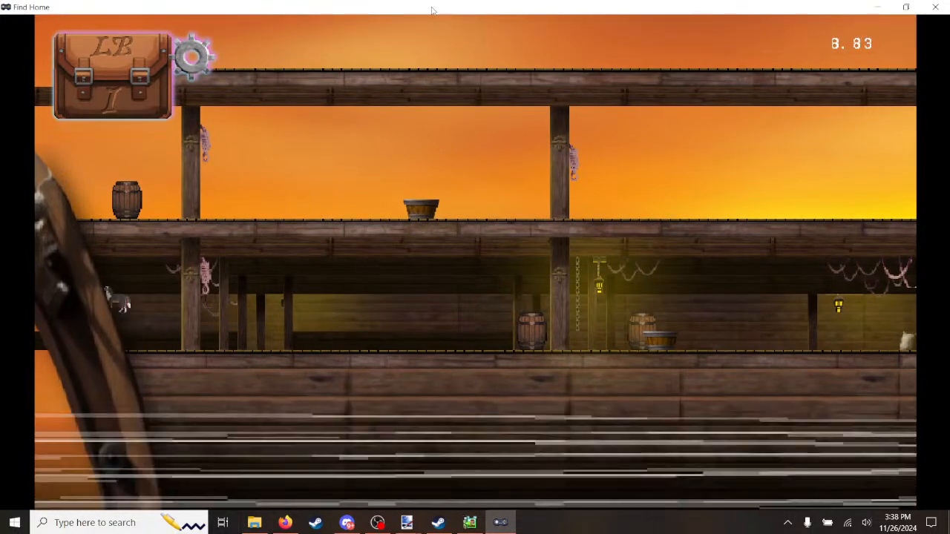
# Step: Run the dog rightward along the lower deck past the stacked barrels and table to check the waves and their sound
pyautogui.press('d')
pyautogui.press('d')
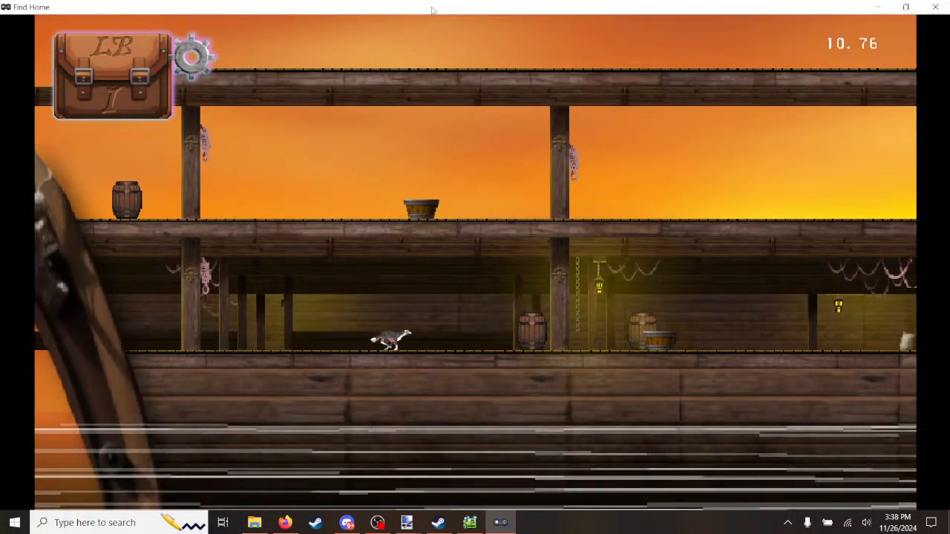
pyautogui.press('d')
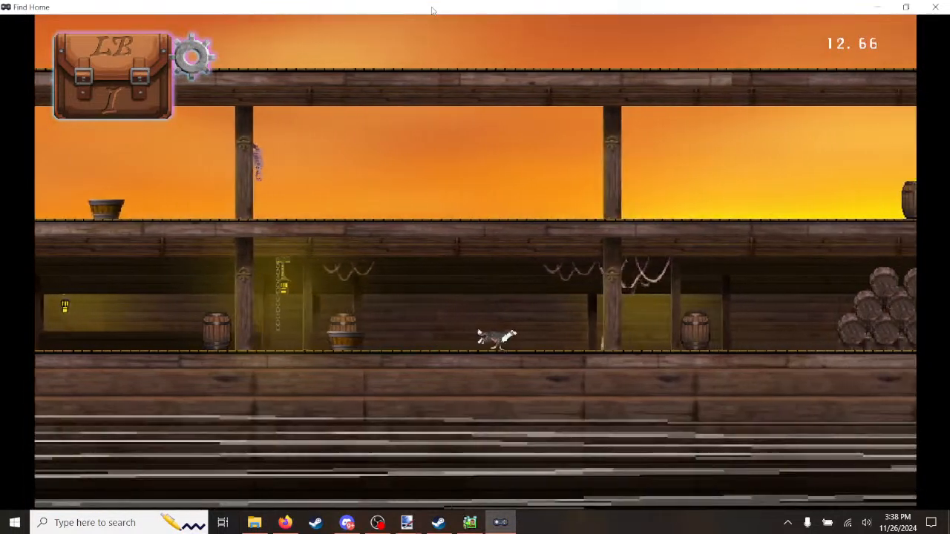
pyautogui.press('d')
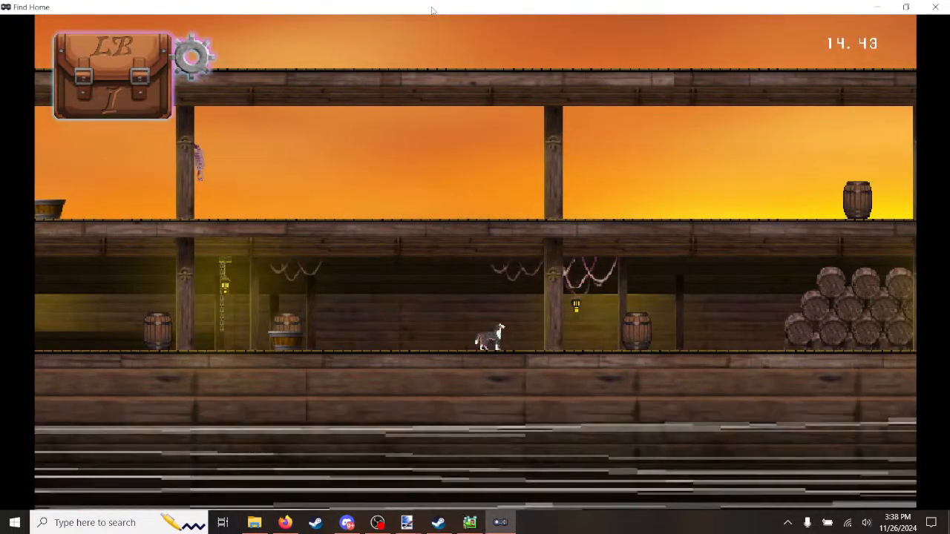
pyautogui.press('d')
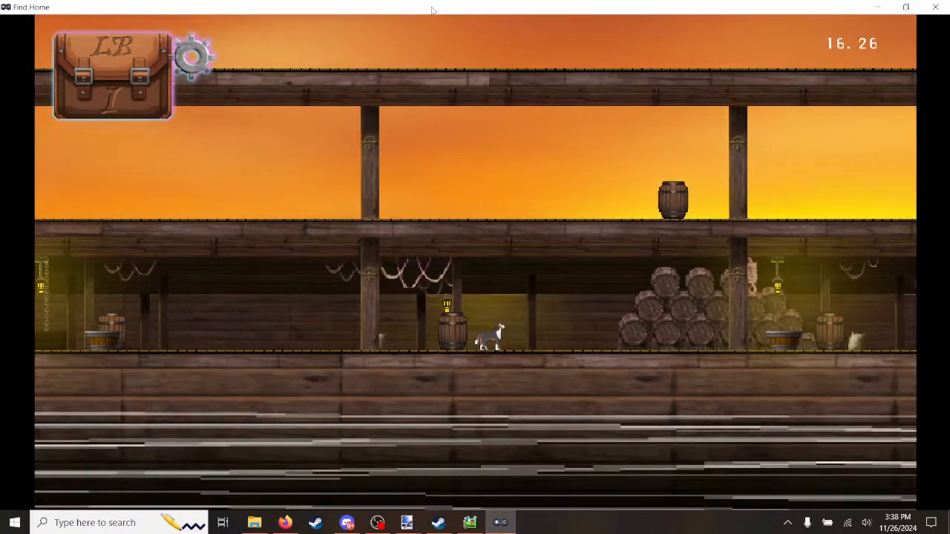
pyautogui.press('d')
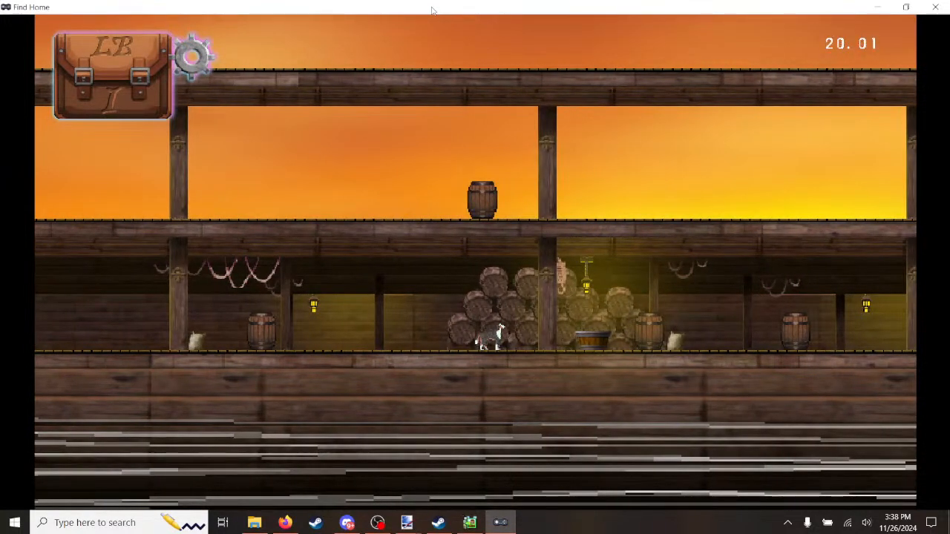
pyautogui.press('d')
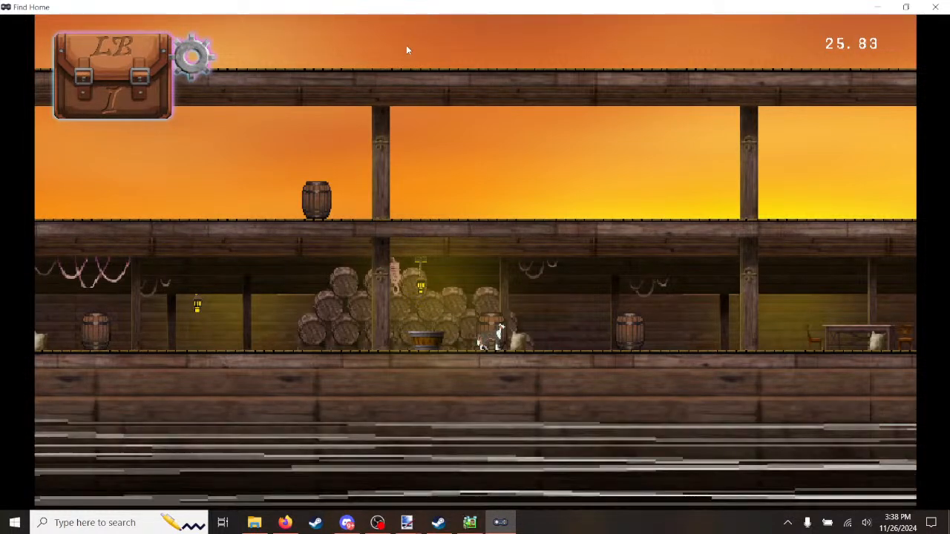
pyautogui.press('d')
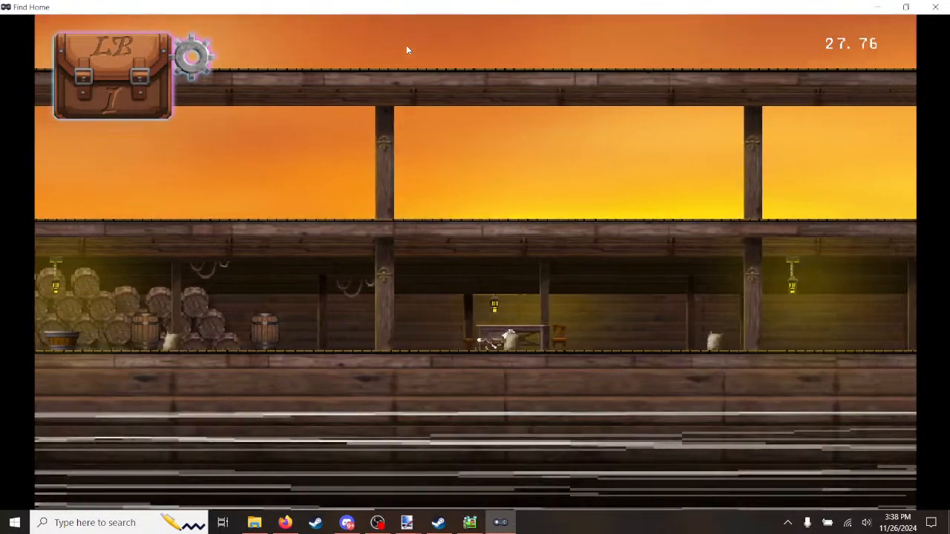
pyautogui.press('d')
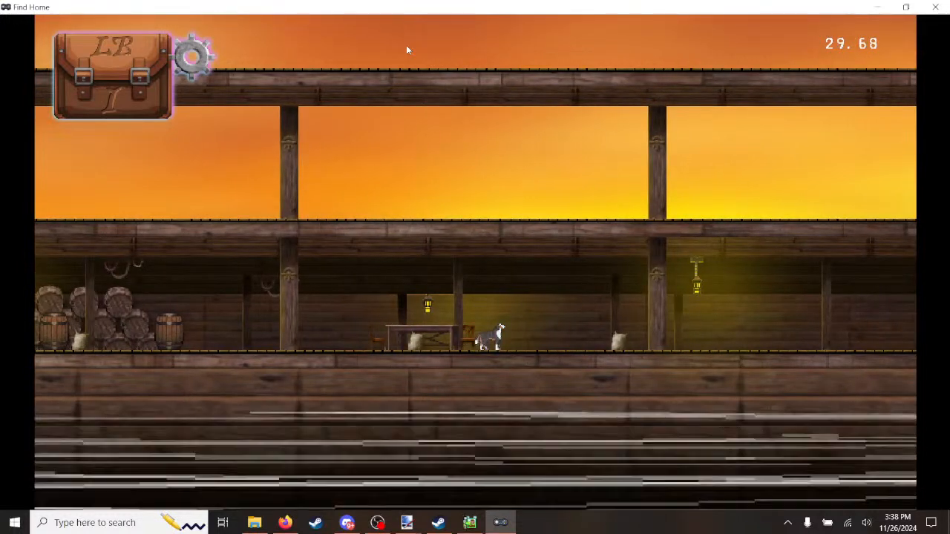
# Step: Lower the Music volume to about 10 percent in the paused game's options
pyautogui.press('Escape')
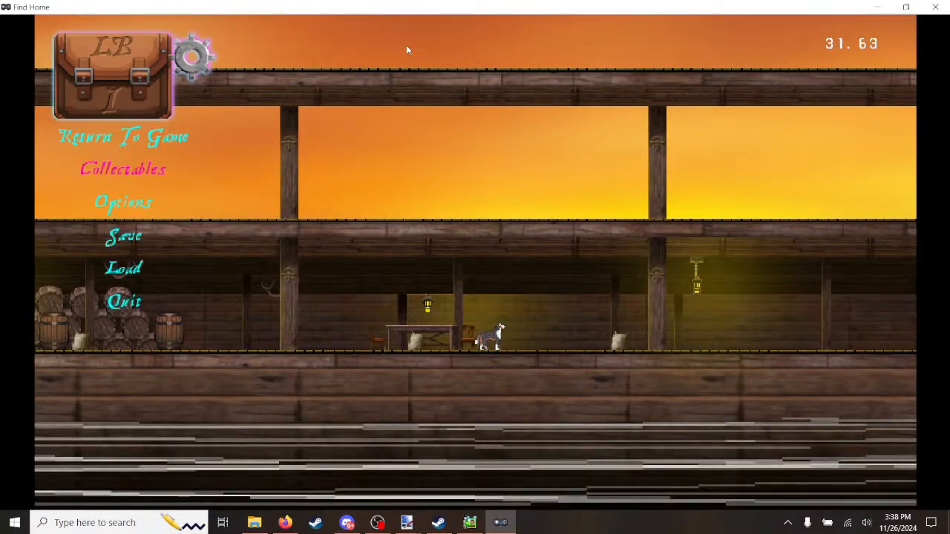
pyautogui.press('Down')
pyautogui.press('Return')
pyautogui.press('Left')
pyautogui.press('Left')
pyautogui.press('Left')
pyautogui.press('Left')
pyautogui.press('Left')
pyautogui.press('Left')
pyautogui.press('Left')
pyautogui.press('Left')
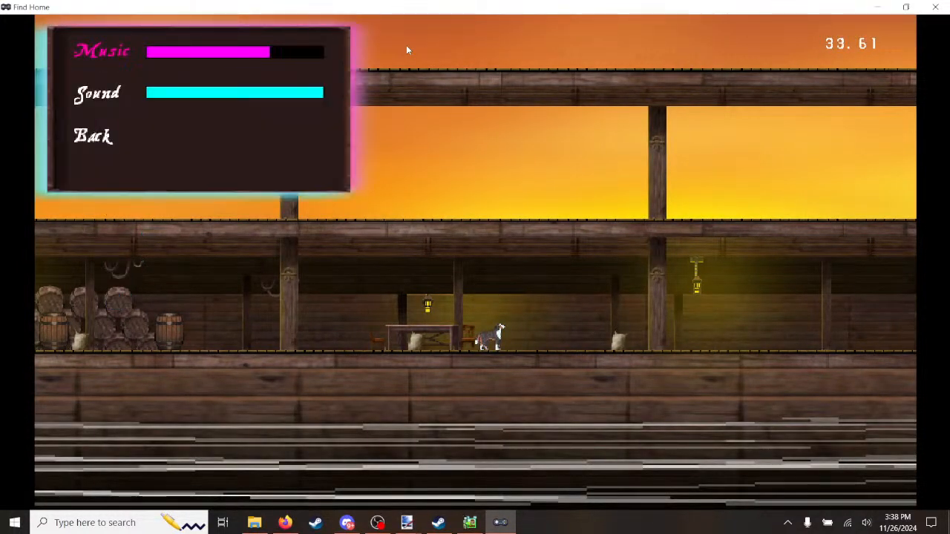
pyautogui.press('Left')
pyautogui.press('Left')
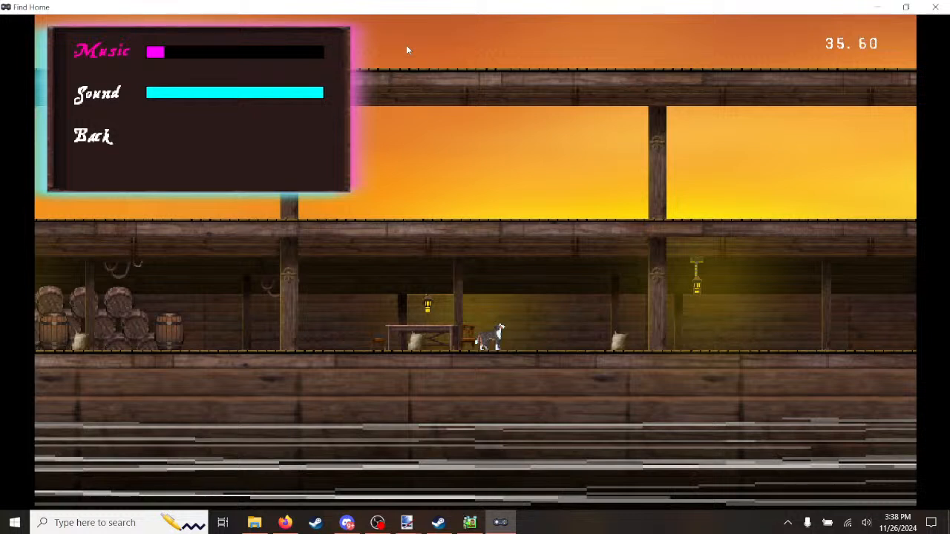
# Step: Go back from the sound options and return from the pause menu to the game
pyautogui.press('Down')
pyautogui.press('Down')
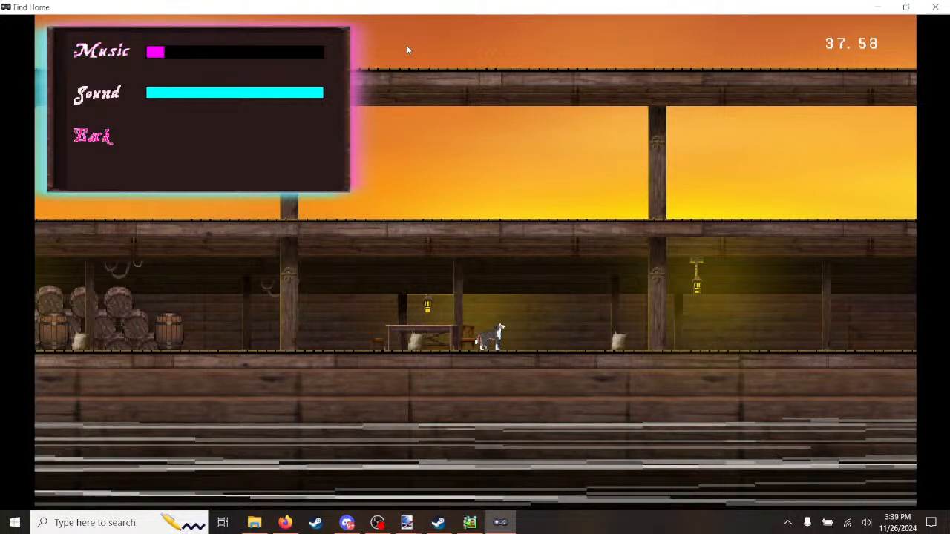
pyautogui.press('Up')
pyautogui.press('Up')
pyautogui.press('Down')
pyautogui.press('Down')
pyautogui.press('Return')
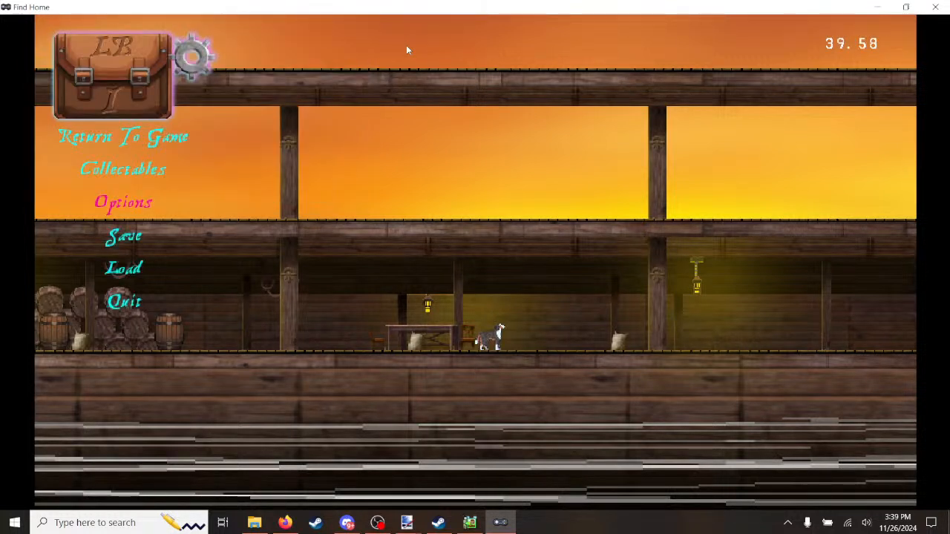
pyautogui.press('Up')
pyautogui.press('Return')
pyautogui.press('Return')
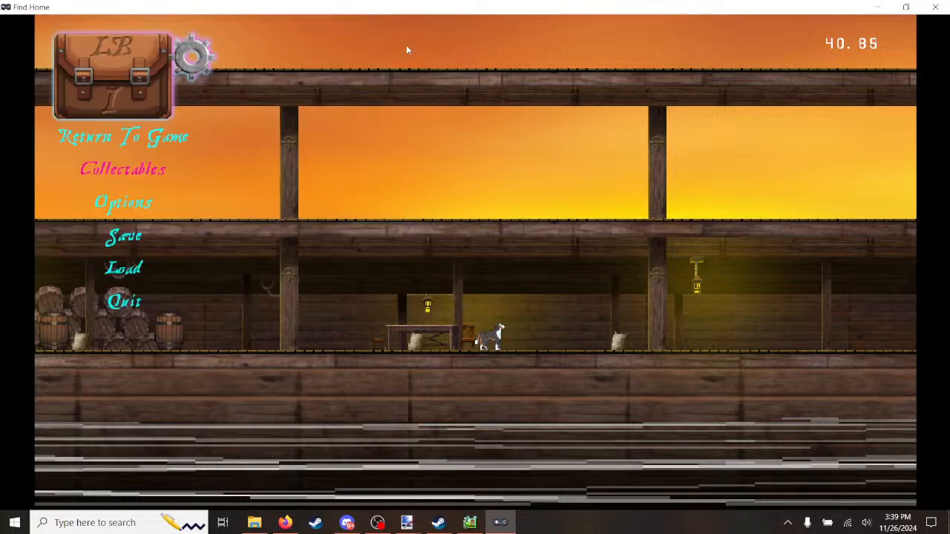
pyautogui.press('Up')
pyautogui.press('Return')
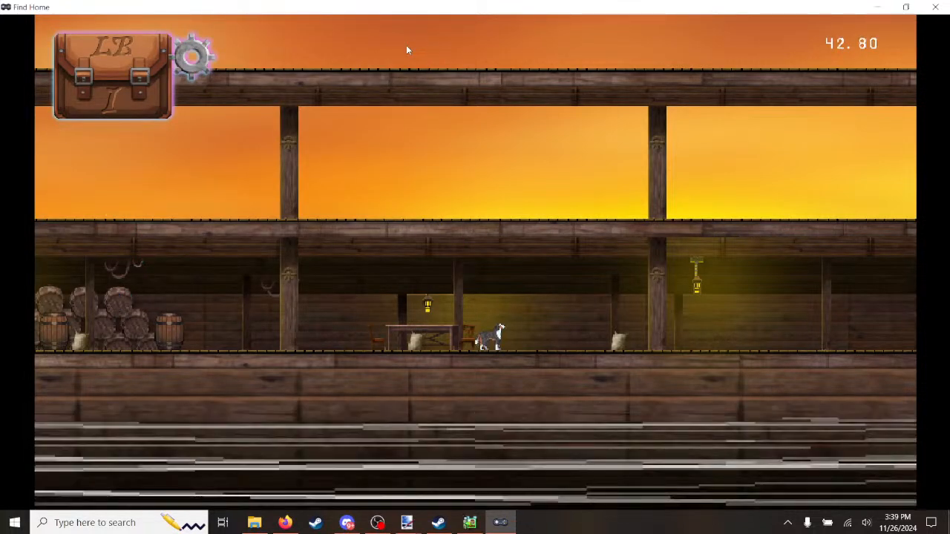
# Step: Run the dog left toward the barrels, then back right with a jump past the table to check the wave sound
pyautogui.press('Left')
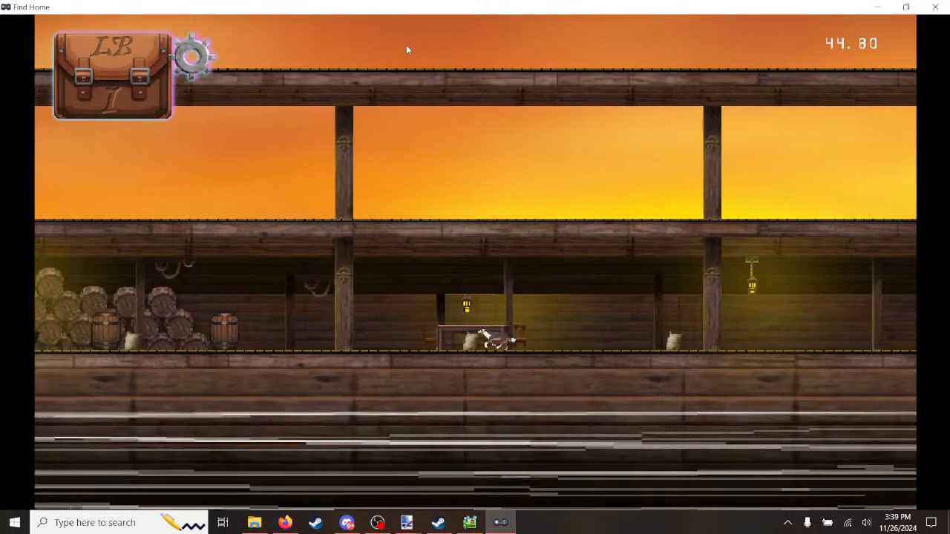
pyautogui.press('Left')
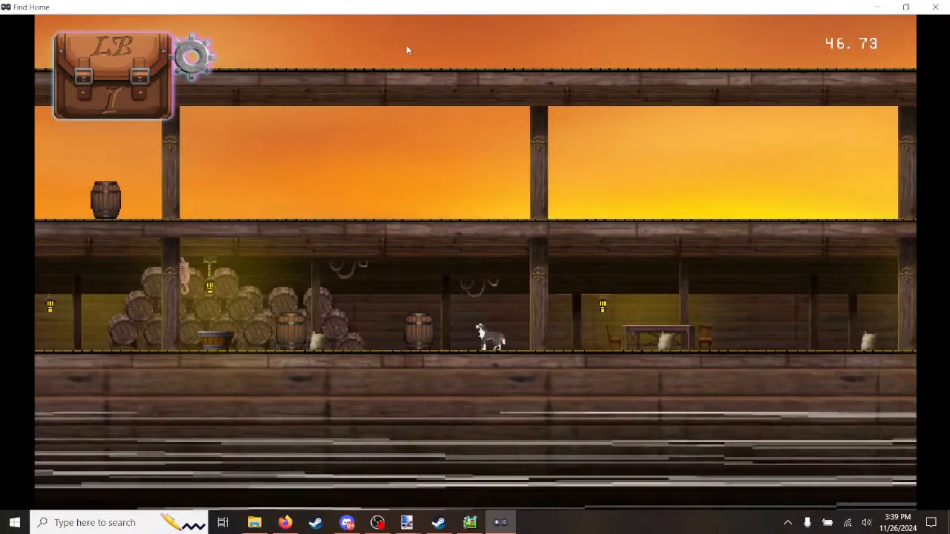
pyautogui.press('Right')
pyautogui.press('space')
pyautogui.press('Right')
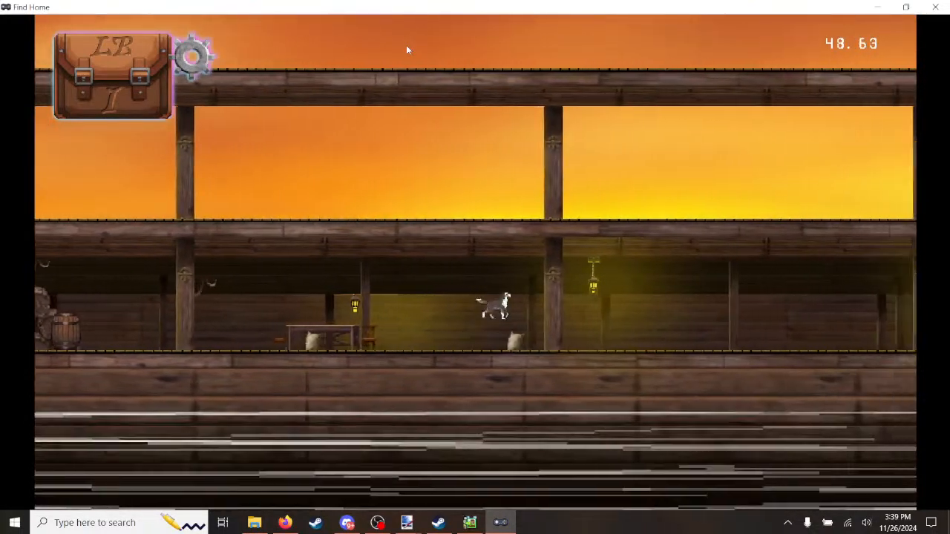
# Step: Run the dog right to the stairs, jump up to the middle deck and move around there to check the wave sound
pyautogui.press('Right')
pyautogui.press('space')
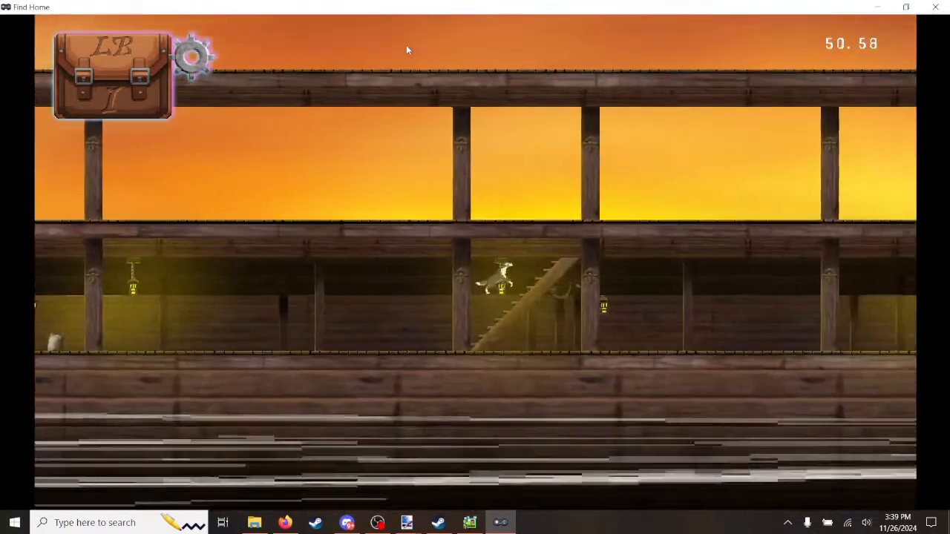
pyautogui.press('space')
pyautogui.press('Left')
pyautogui.press('space')
pyautogui.press('Left')
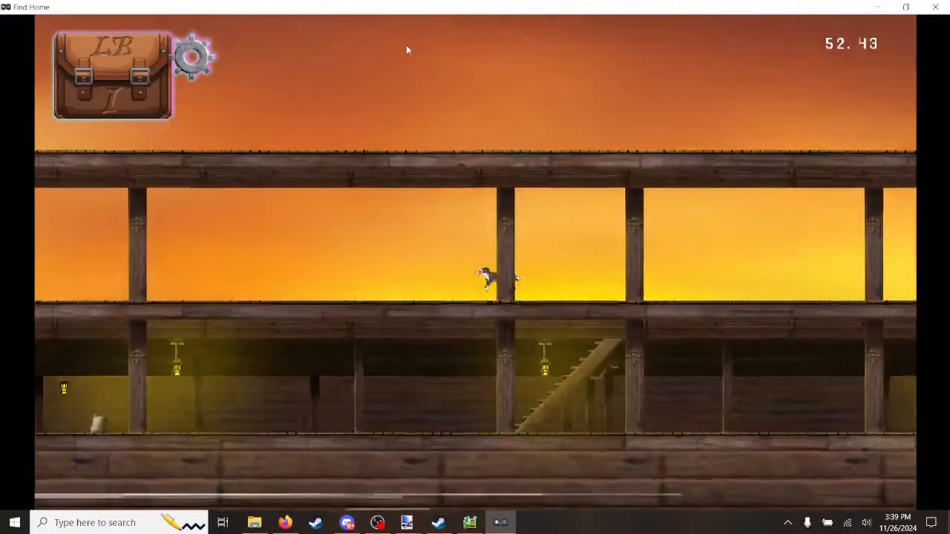
pyautogui.press('Right')
pyautogui.press('Right')
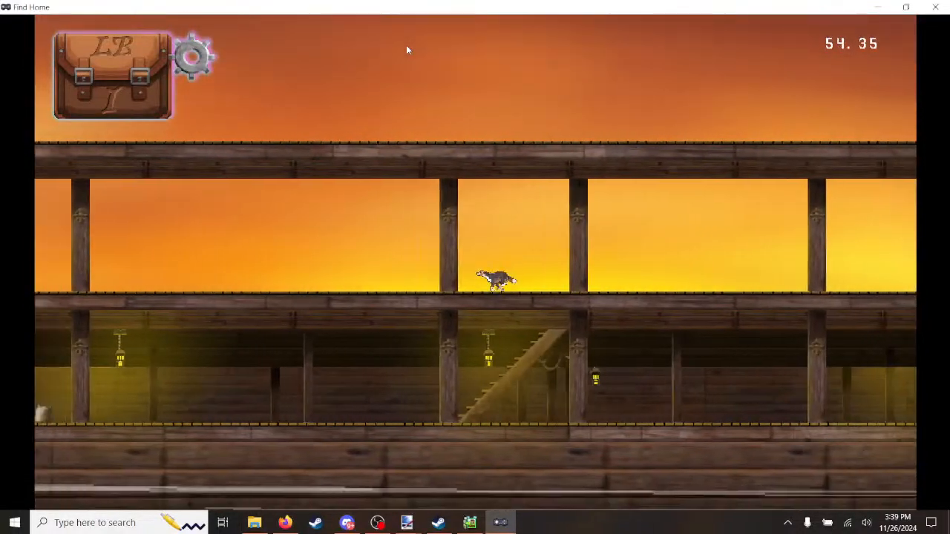
# Step: Drop the dog to the lower deck and run left past the table to the stacked barrels to check the waves
pyautogui.press('Down')
pyautogui.press('Left')
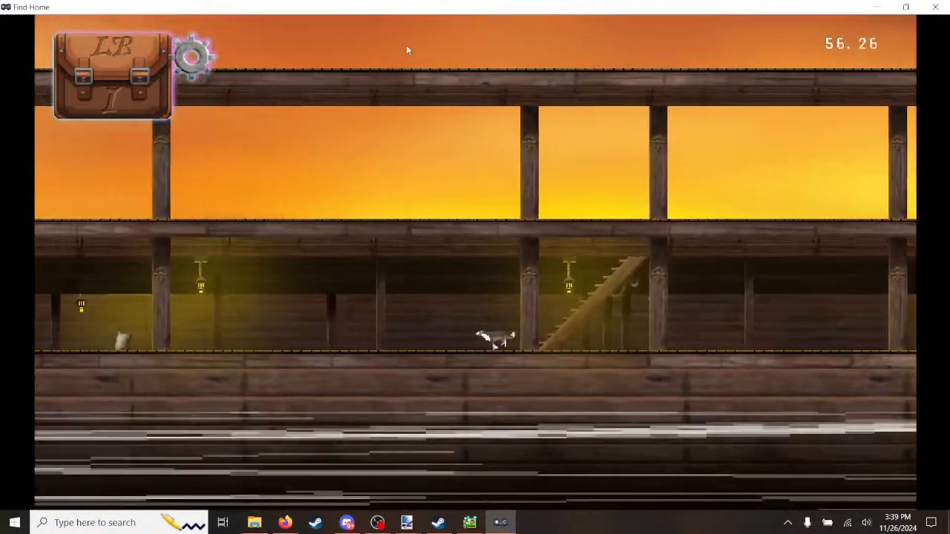
pyautogui.press('Left')
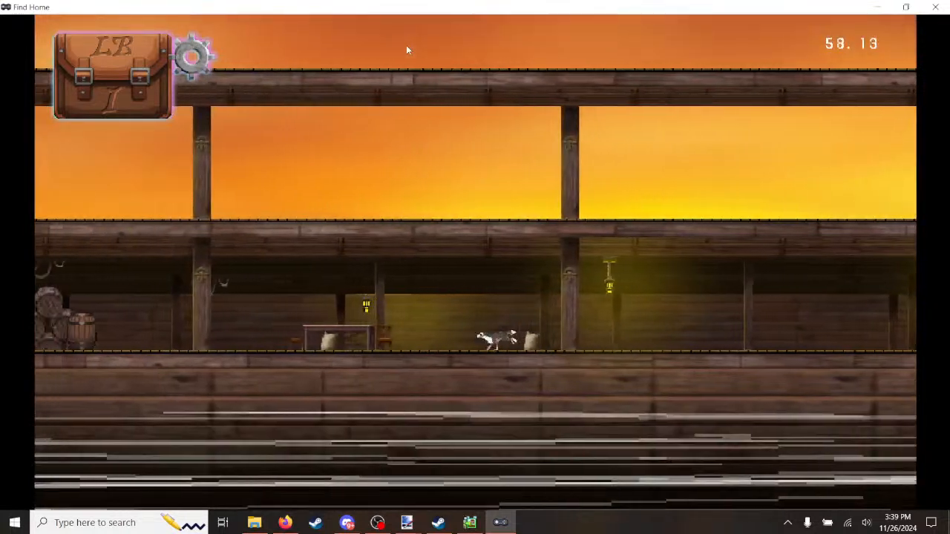
pyautogui.press('Left')
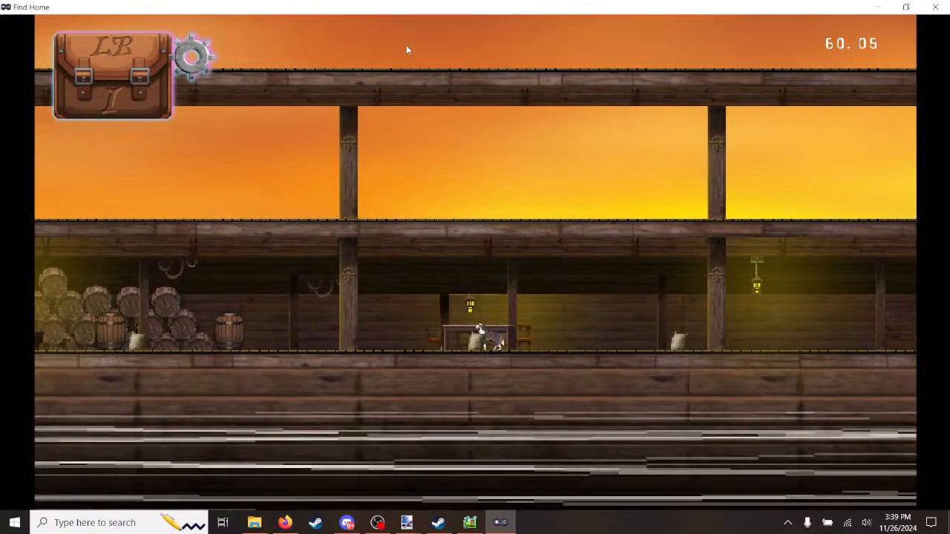
pyautogui.press('Left')
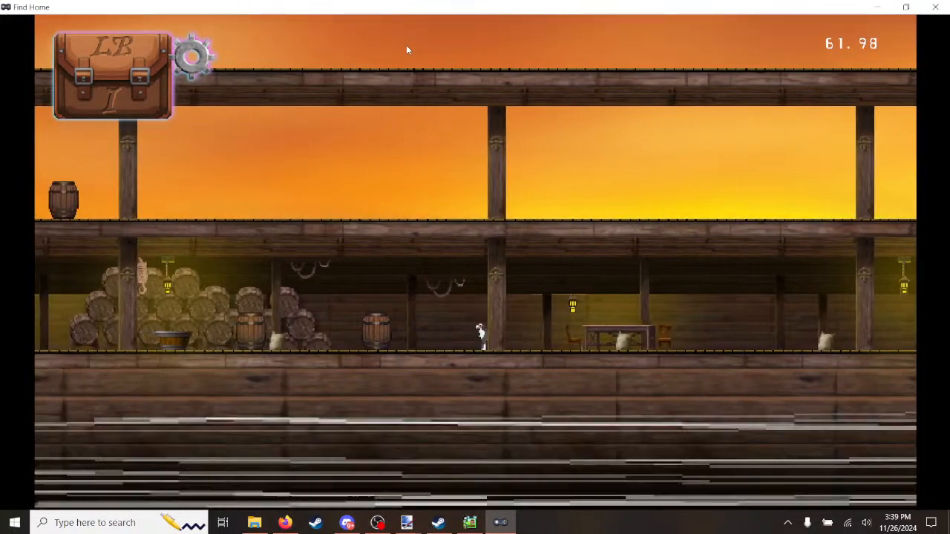
pyautogui.press('Left')
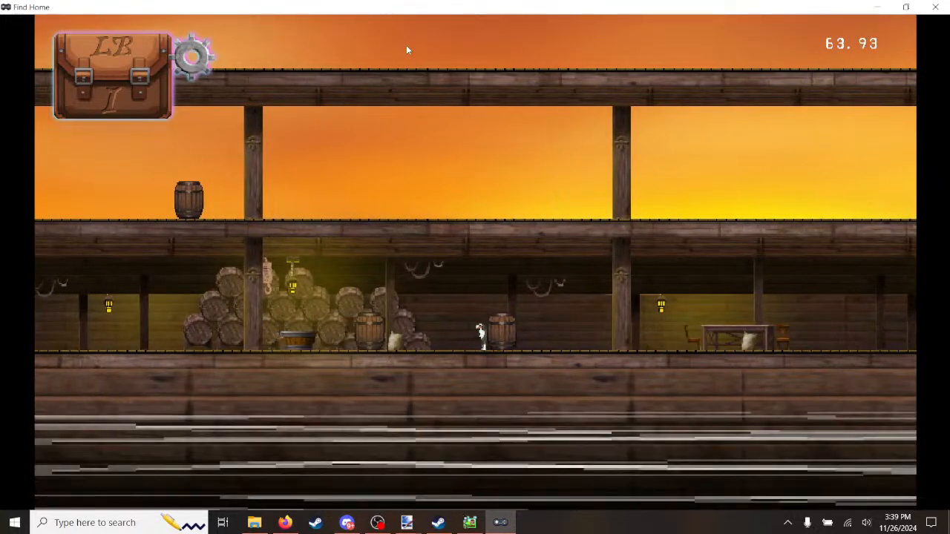
pyautogui.press('Left')
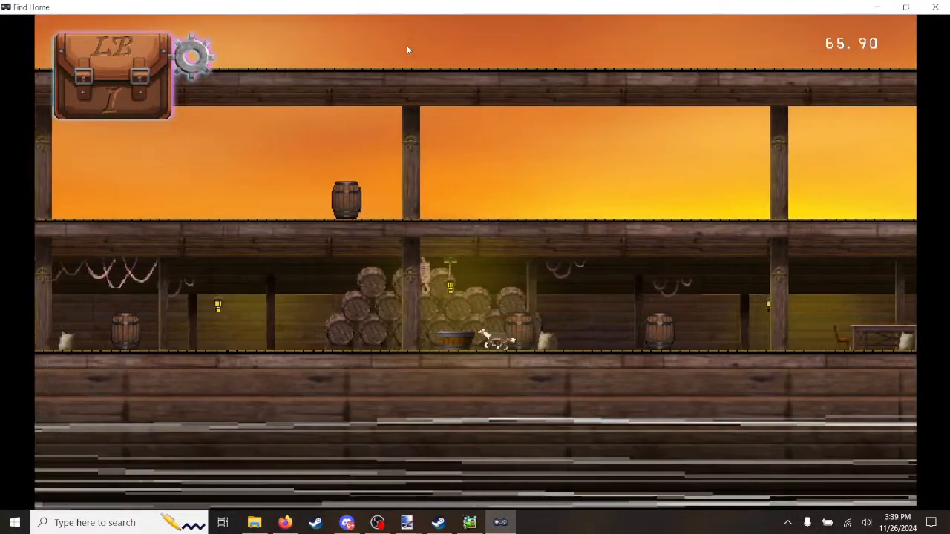
# Step: Run the dog left to the ship's end and back right past the lone barrel, and close the test game
pyautogui.press('Left')
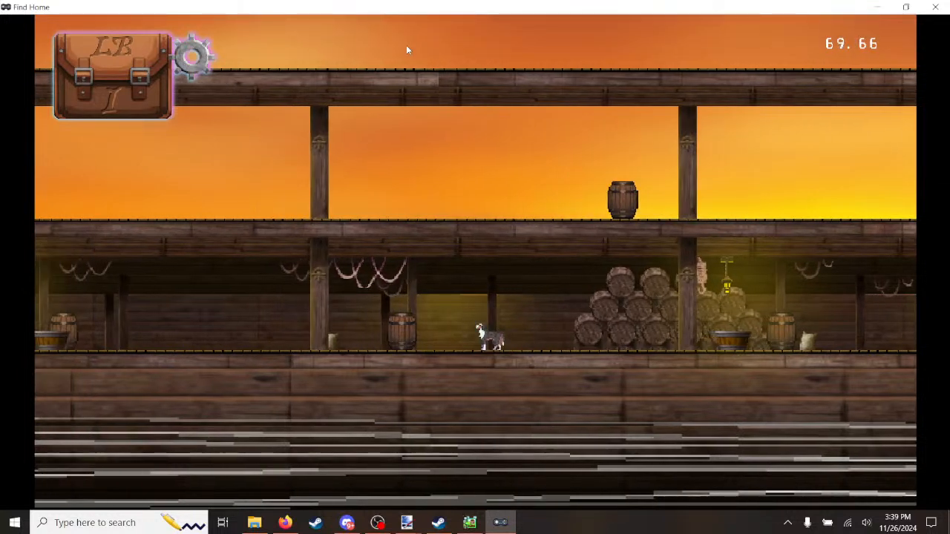
pyautogui.press('Left')
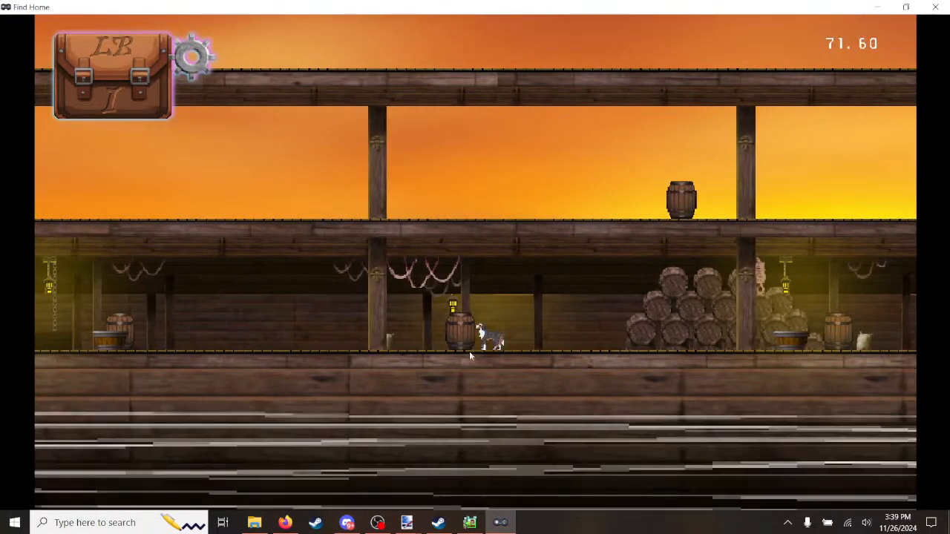
pyautogui.press('Left')
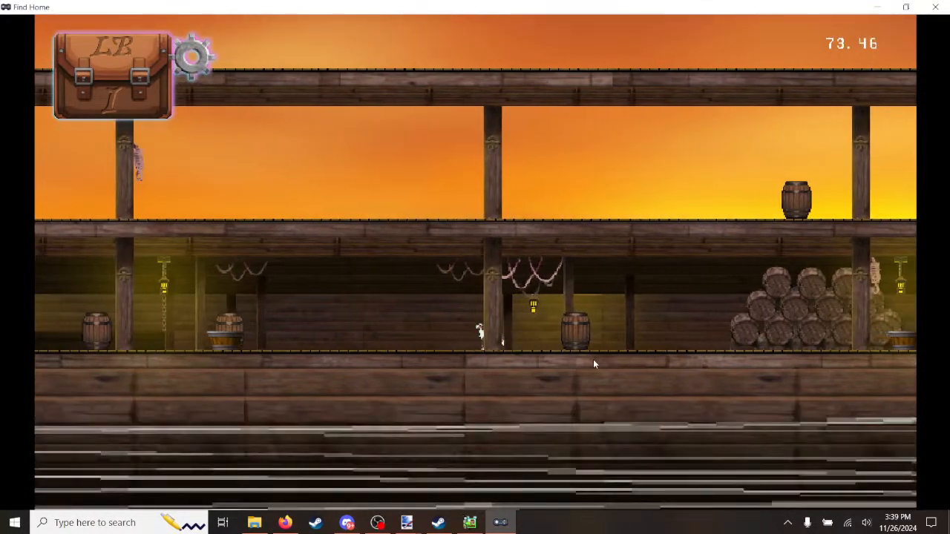
pyautogui.press('Left')
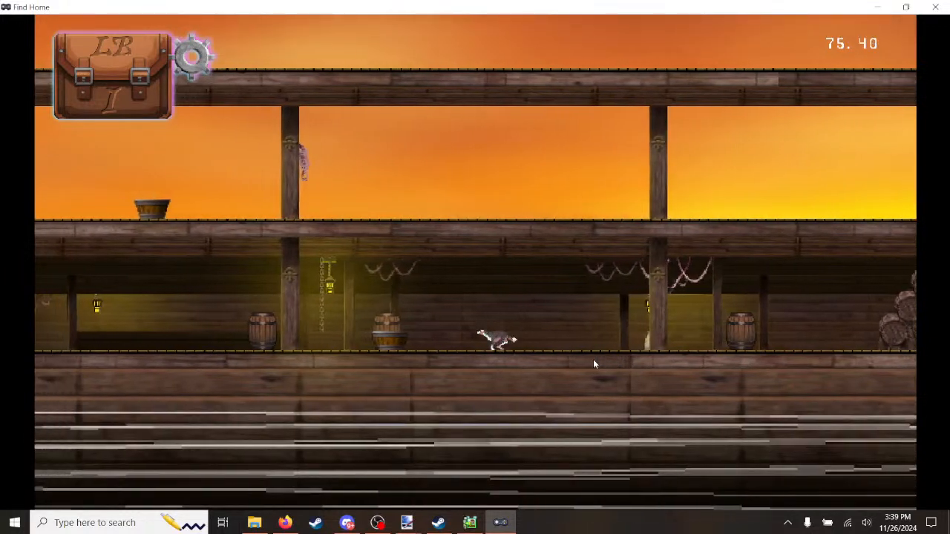
pyautogui.press('Left')
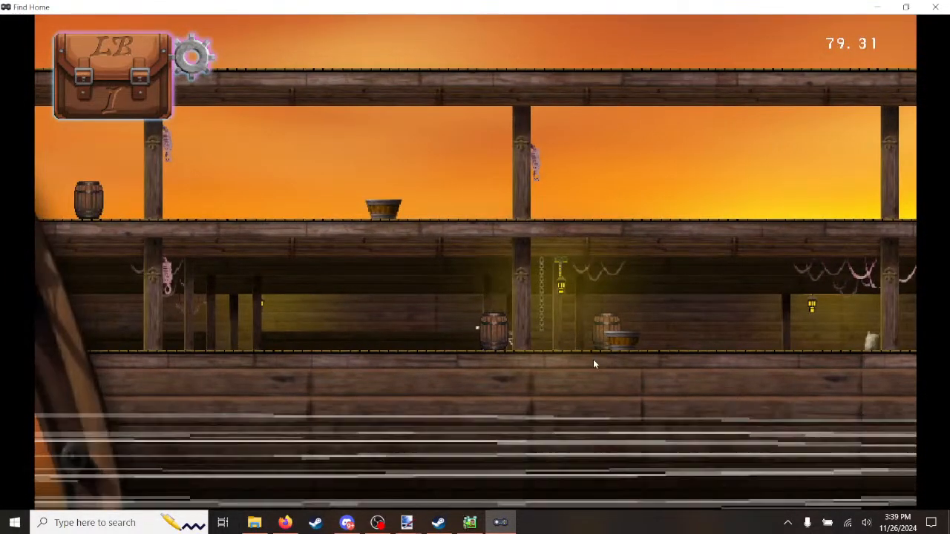
pyautogui.press('Left')
pyautogui.press('Right')
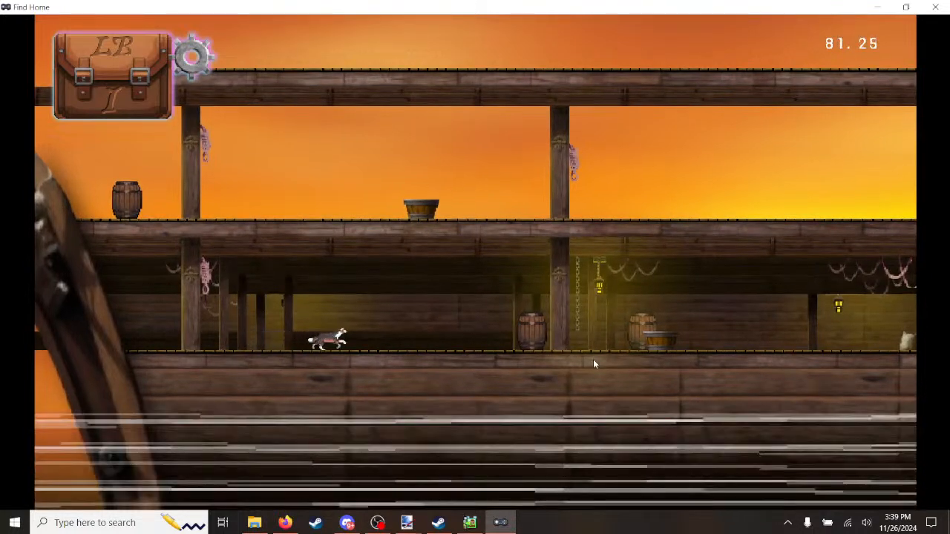
pyautogui.press('space')
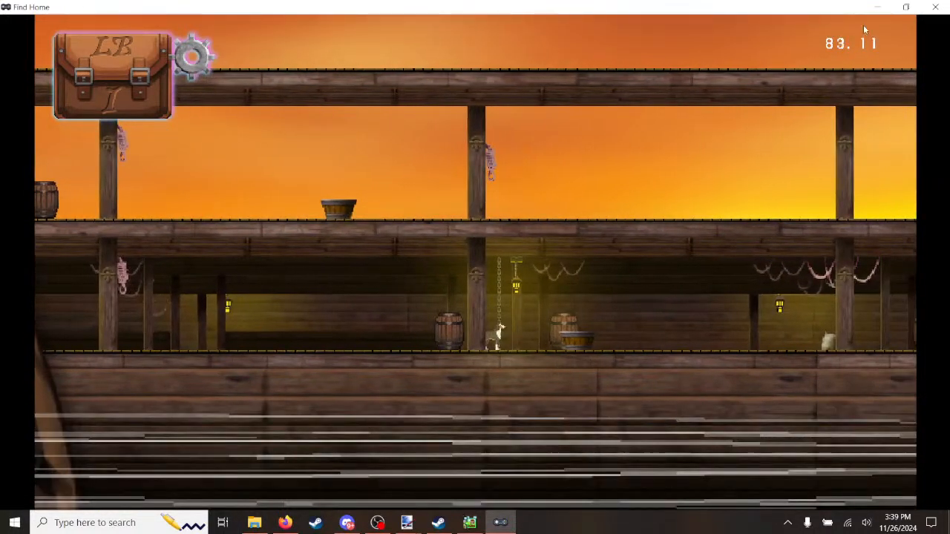
pyautogui.click(935, 7)
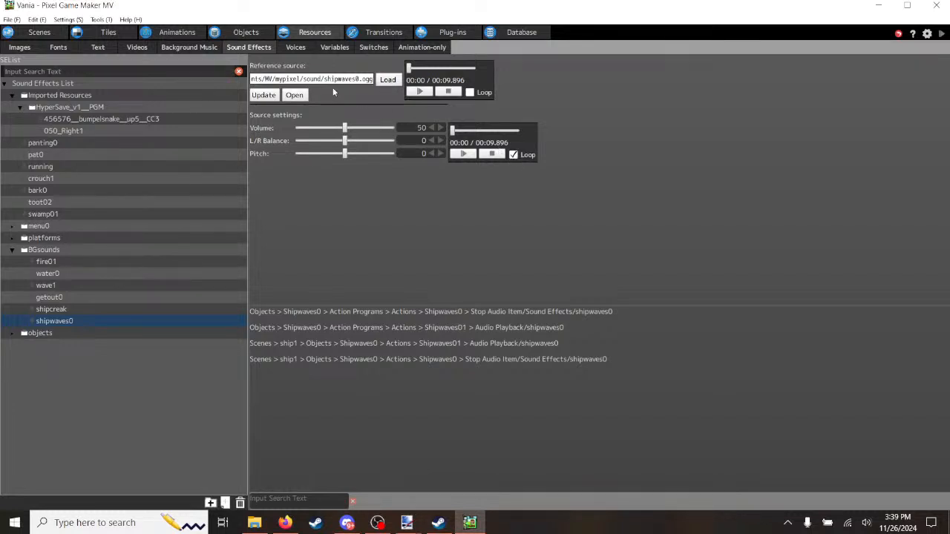
# Step: Preview the shipwaves0 sound effect with its source settings and looping on, and stop the playback
pyautogui.click(513, 155)
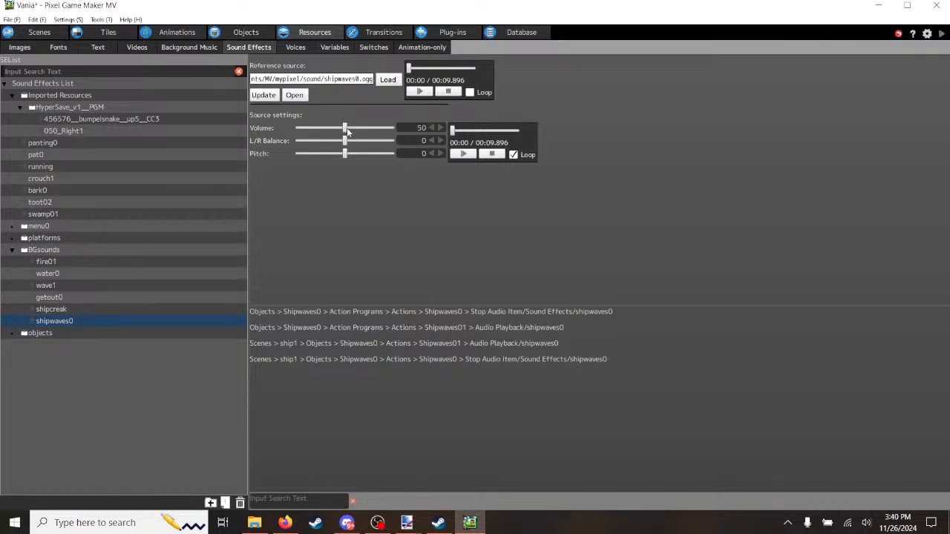
pyautogui.click(461, 154)
pyautogui.click(492, 155)
# Step: Lower the volume of the shipwaves0 audio playback in the Shipwaves01 action of the Shipwaves0 object
pyautogui.click(246, 33)
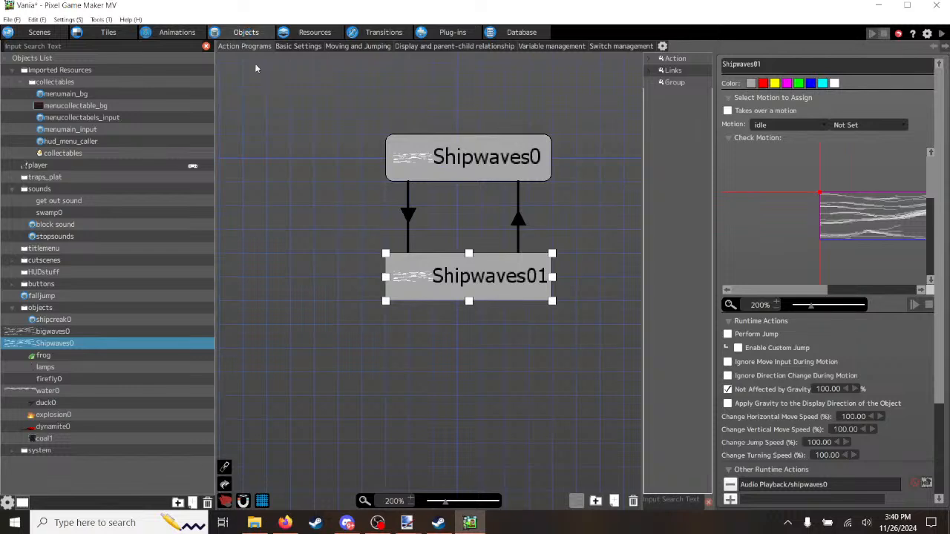
pyautogui.click(499, 169)
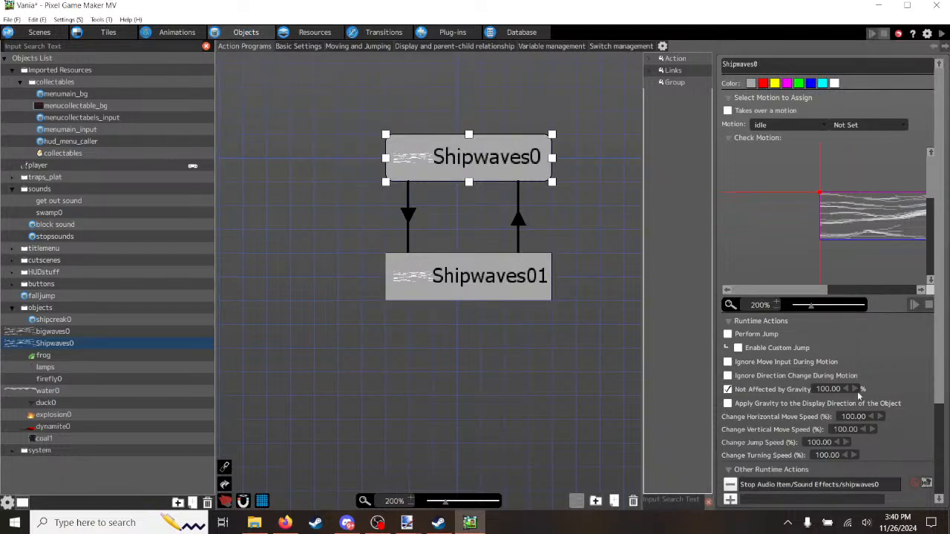
pyautogui.click(517, 286)
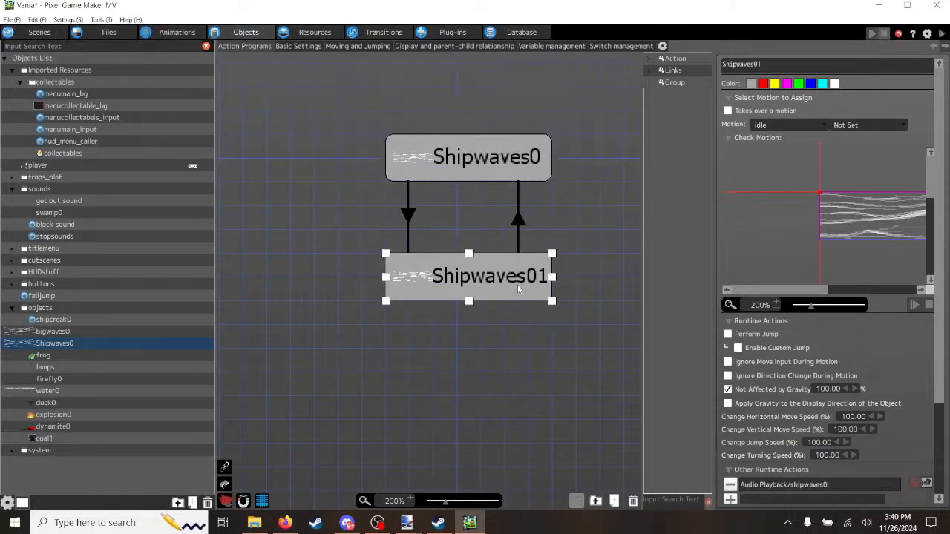
pyautogui.doubleClick(805, 485)
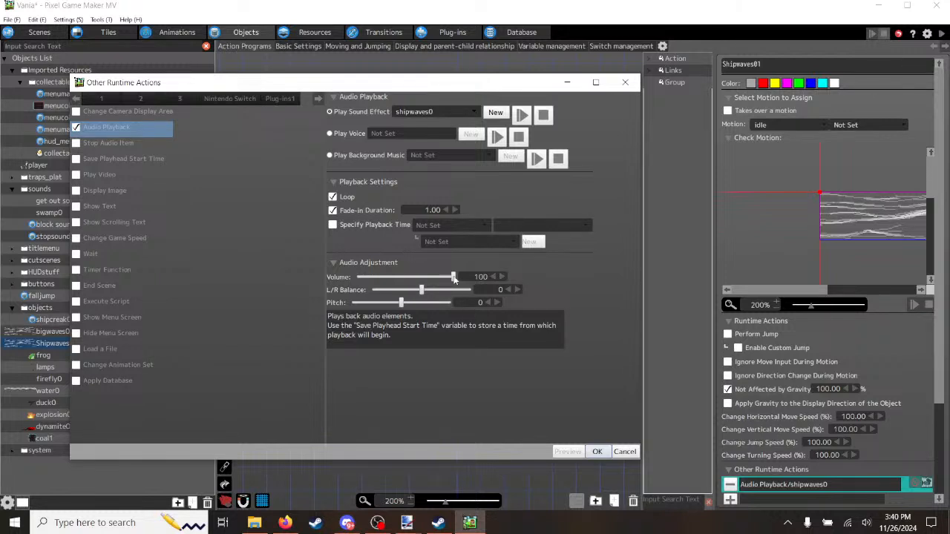
pyautogui.moveTo(454, 277); pyautogui.dragTo(414, 284)
pyautogui.click(597, 453)
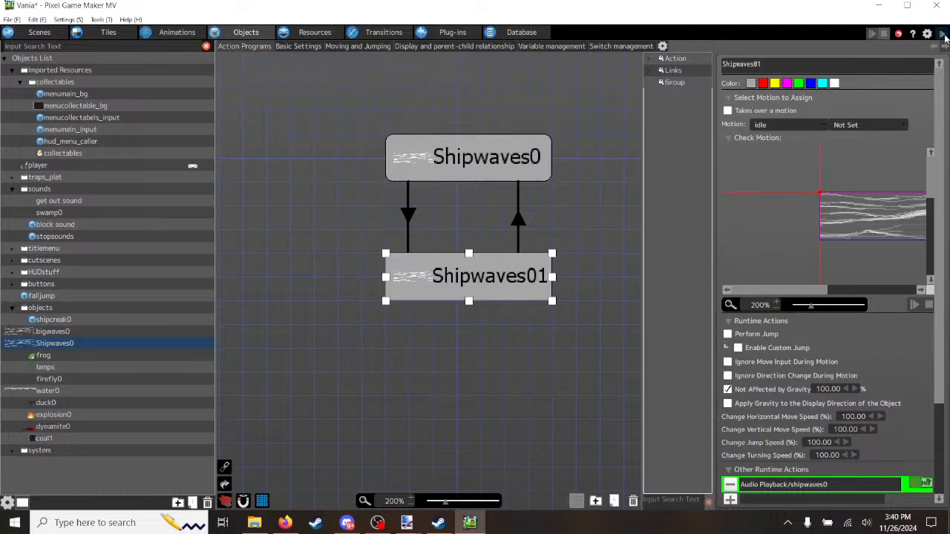
# Step: Test-play the game and run the dog back and forth, then right to the stacked barrels, to check the wave volume
pyautogui.click(943, 34)
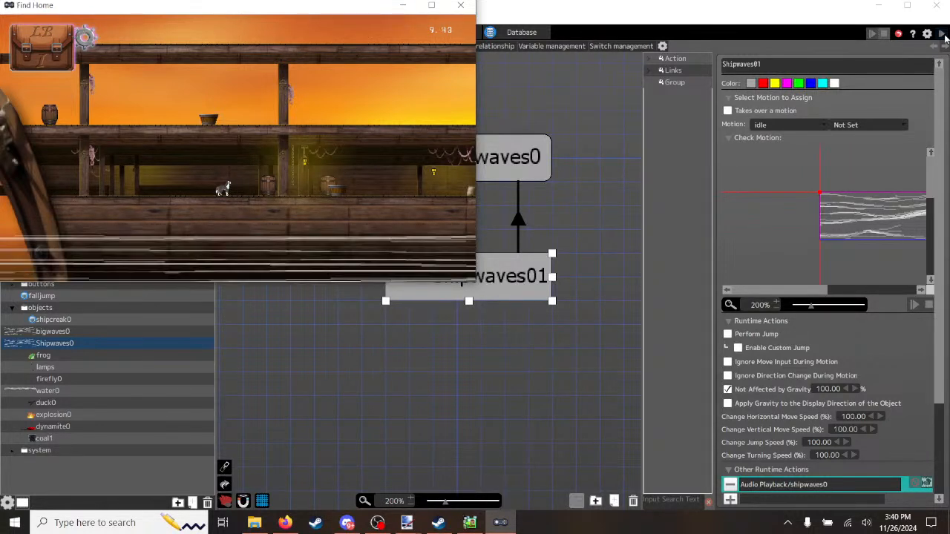
pyautogui.press('Right')
pyautogui.press('Left')
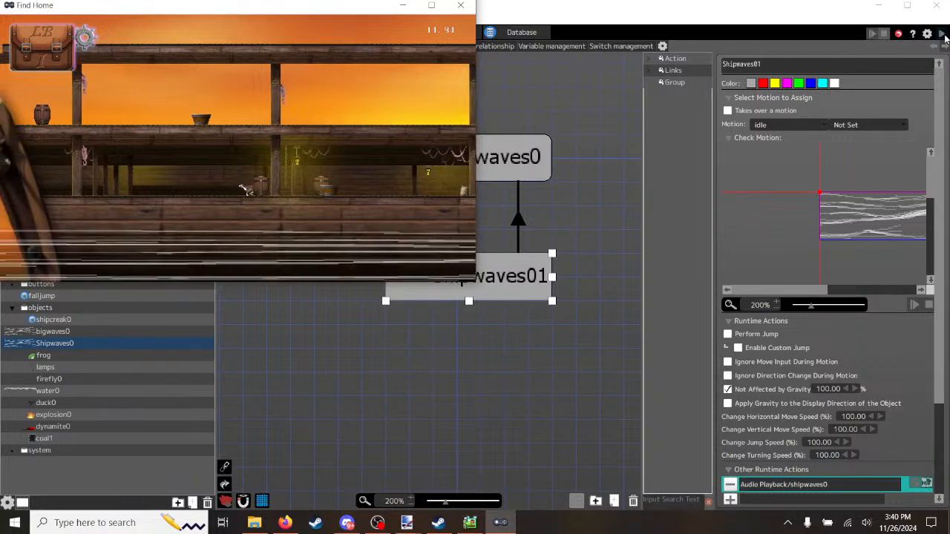
pyautogui.press('space')
pyautogui.press('Right')
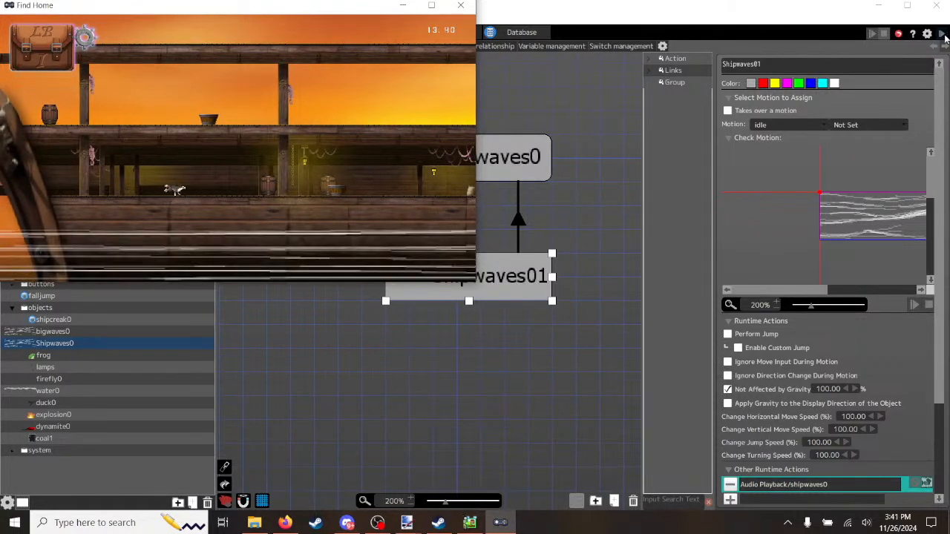
pyautogui.press('space')
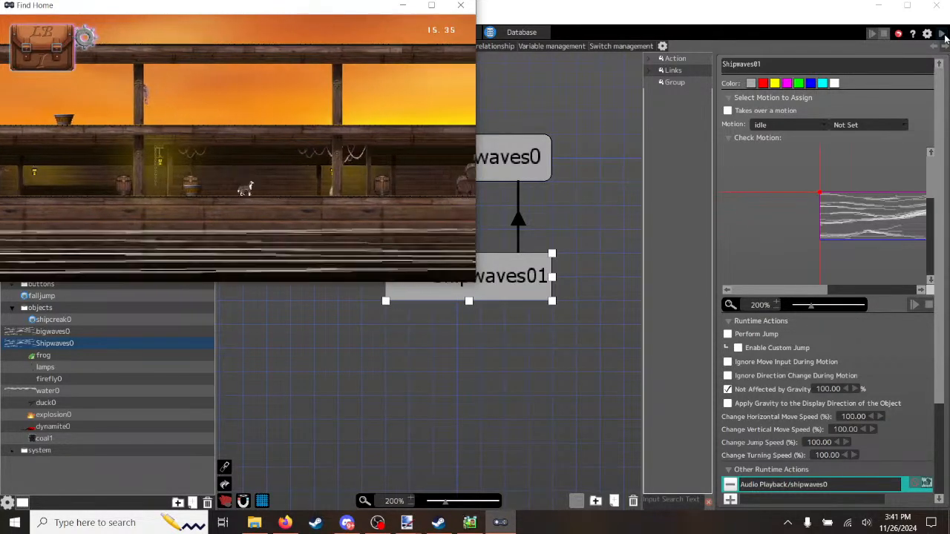
pyautogui.press('Right')
pyautogui.press('Right')
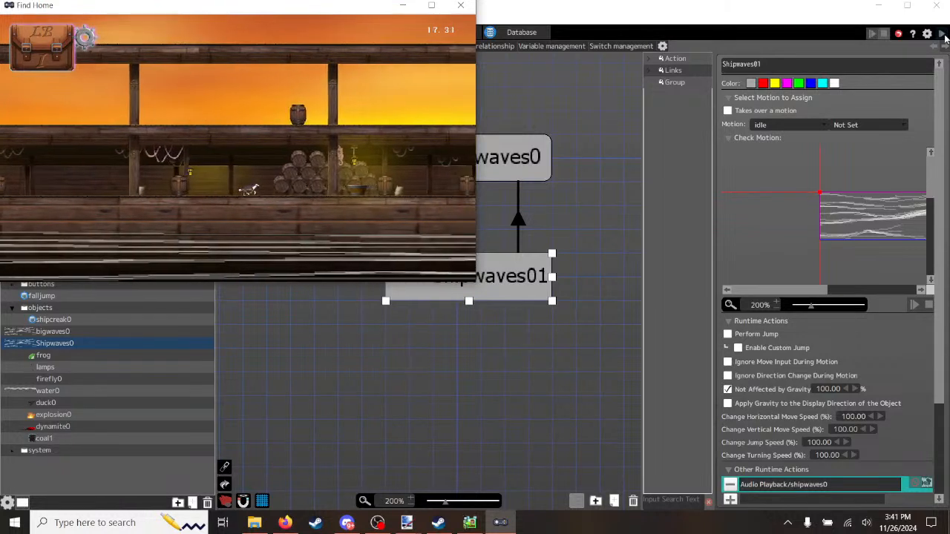
pyautogui.press('Right')
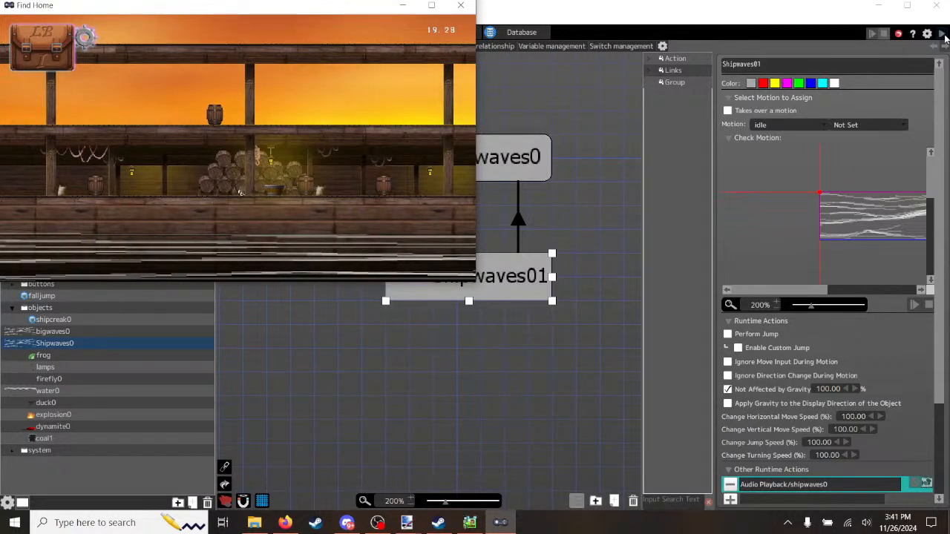
# Step: Pause the game and turn the Music volume all the way down in its options
pyautogui.press('Escape')
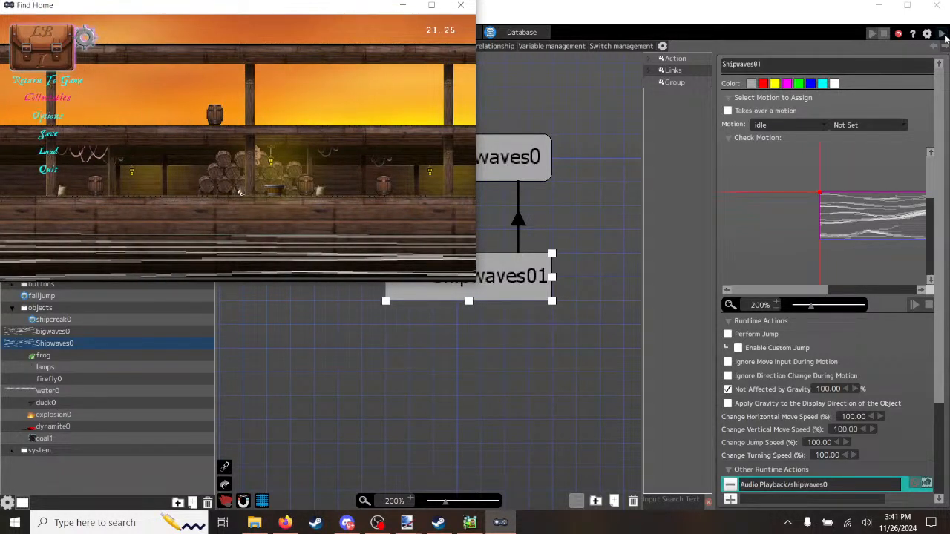
pyautogui.press('Return')
pyautogui.press('Return')
pyautogui.press('Down')
pyautogui.press('Return')
pyautogui.press('Left')
pyautogui.press('Left')
pyautogui.press('Left')
pyautogui.press('Left')
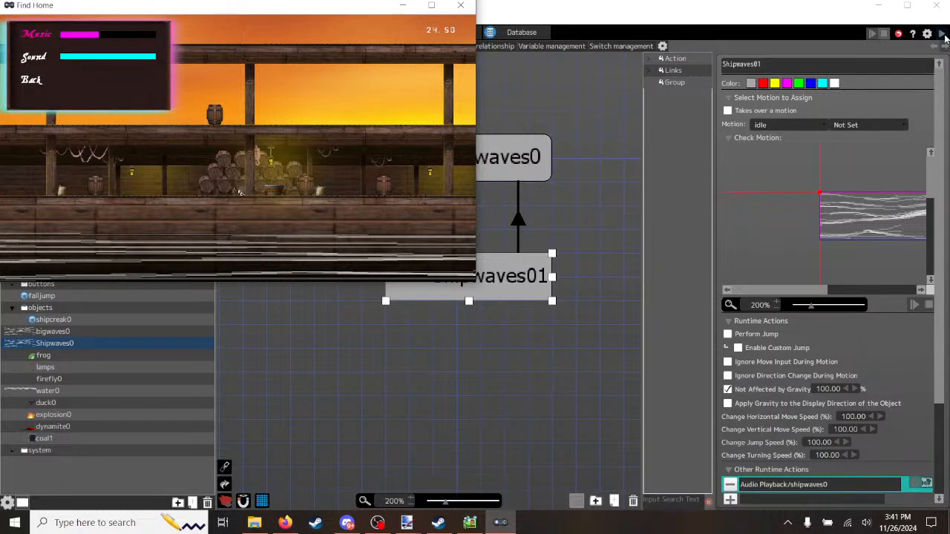
# Step: Leave the sound options and resume the game from the pause menu
pyautogui.press('Down')
pyautogui.press('Down')
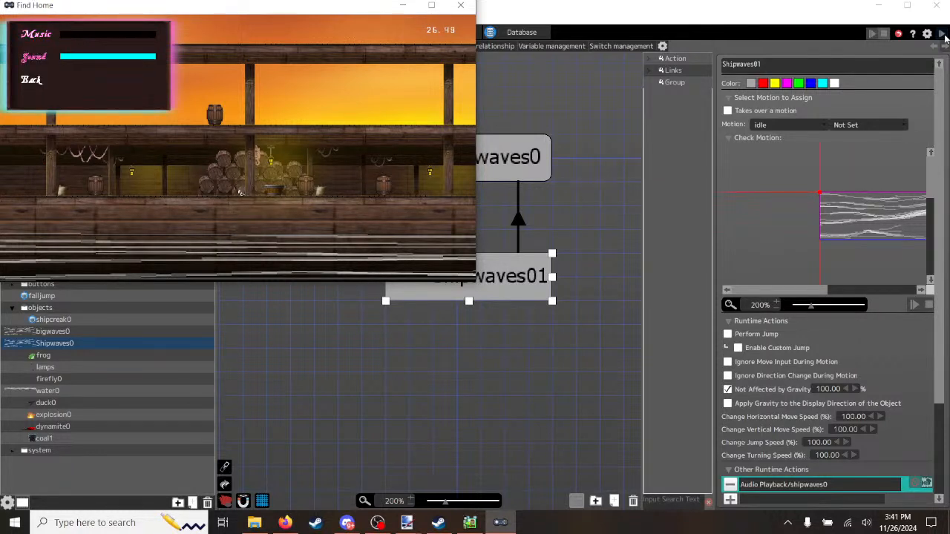
pyautogui.press('Return')
pyautogui.press('Up')
pyautogui.press('Up')
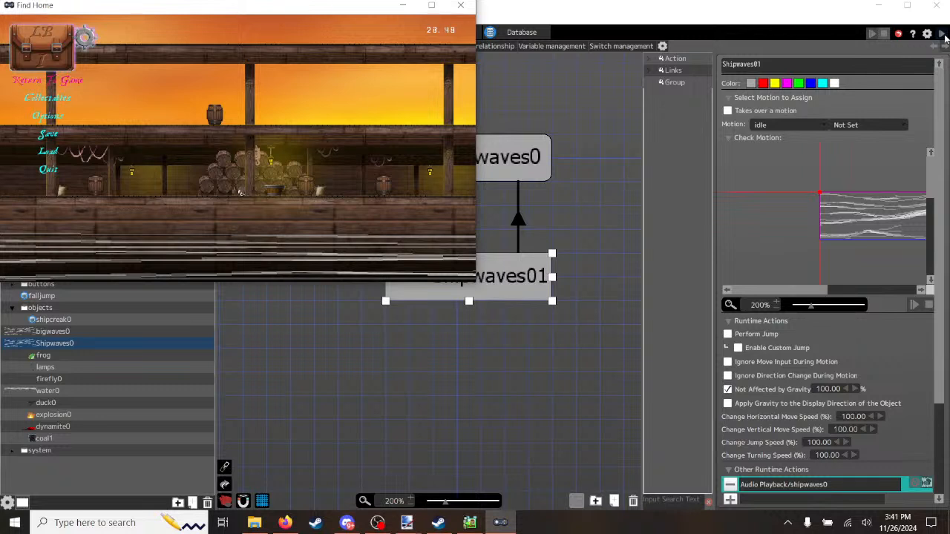
pyautogui.press('Return')
# Step: Run the dog right past the stacked barrels and back left to check the wave sound without music
pyautogui.press('Right')
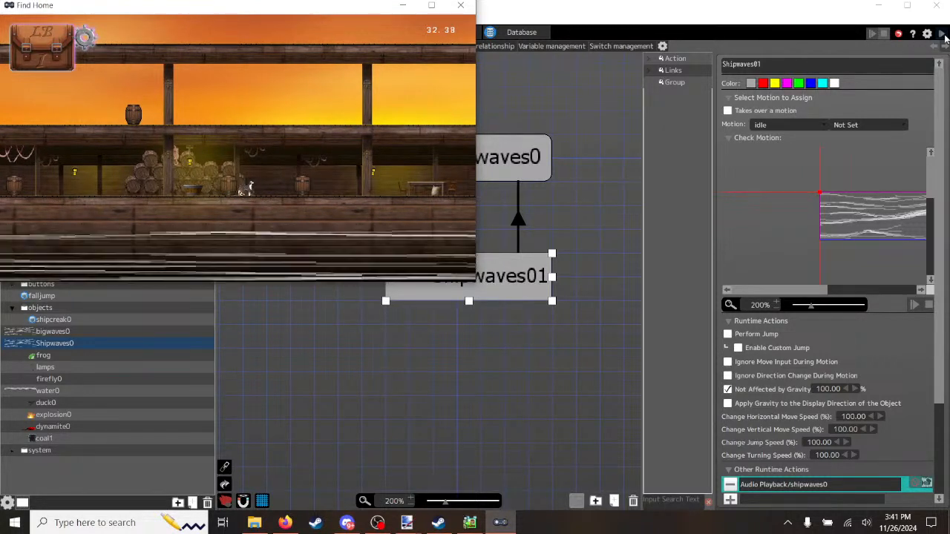
pyautogui.press('Left')
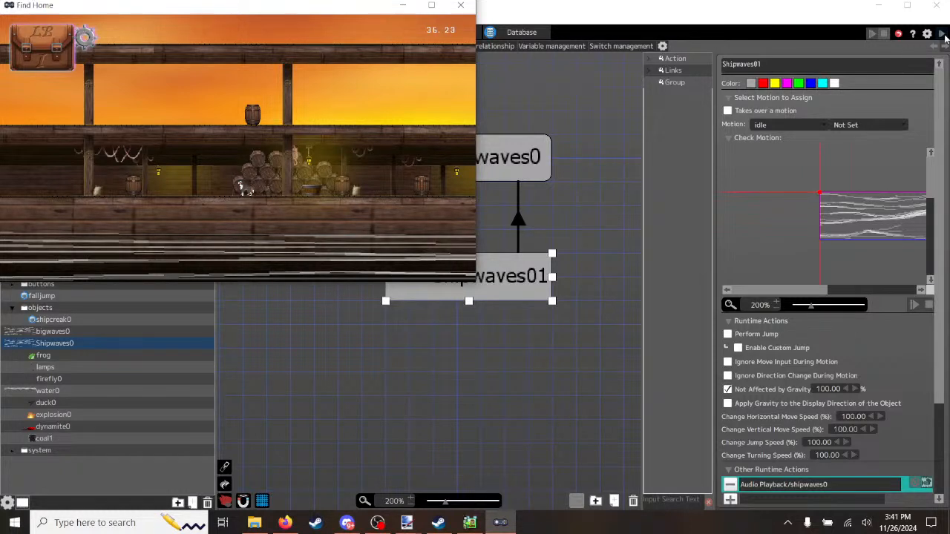
# Step: Run the dog left from the stacked barrels to the ship's starting area to check the wave sound, and close the test game
pyautogui.press('Left')
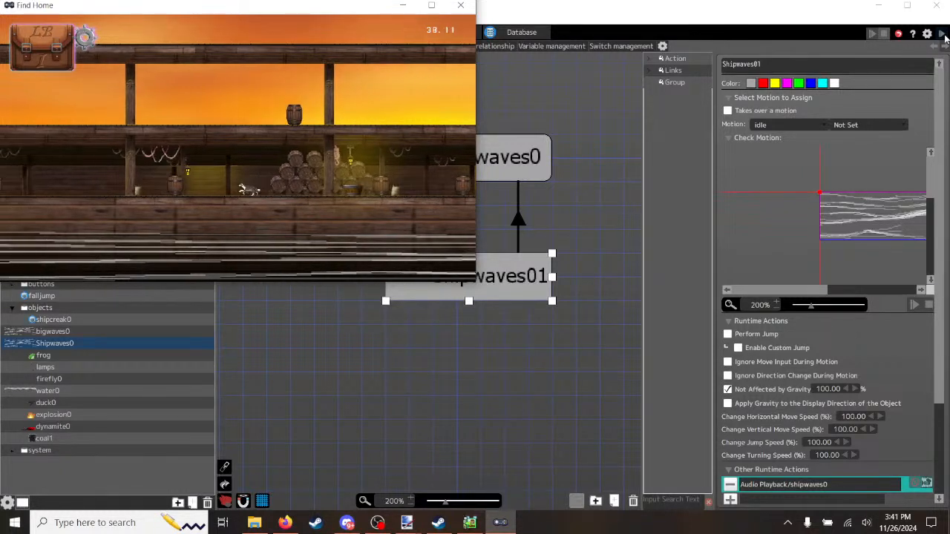
pyautogui.press('Left')
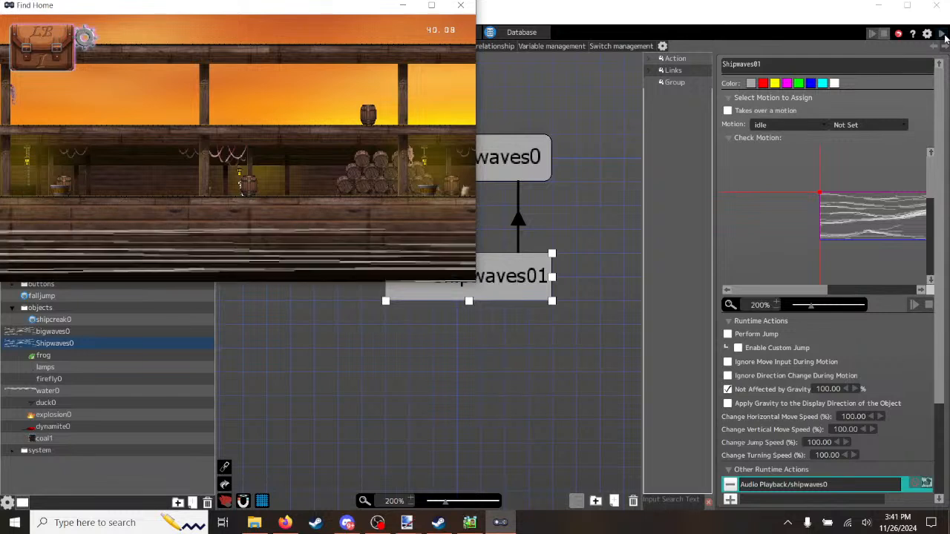
pyautogui.press('Left')
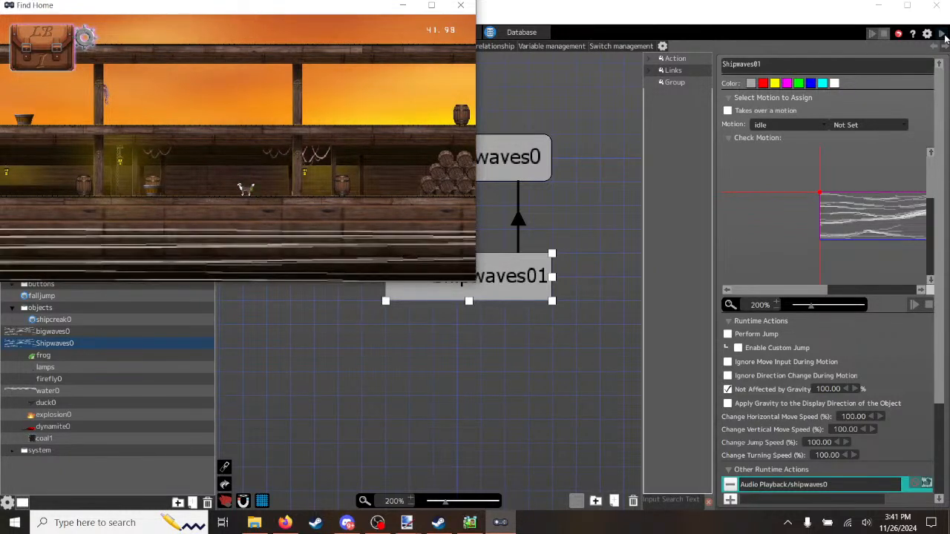
pyautogui.press('Left')
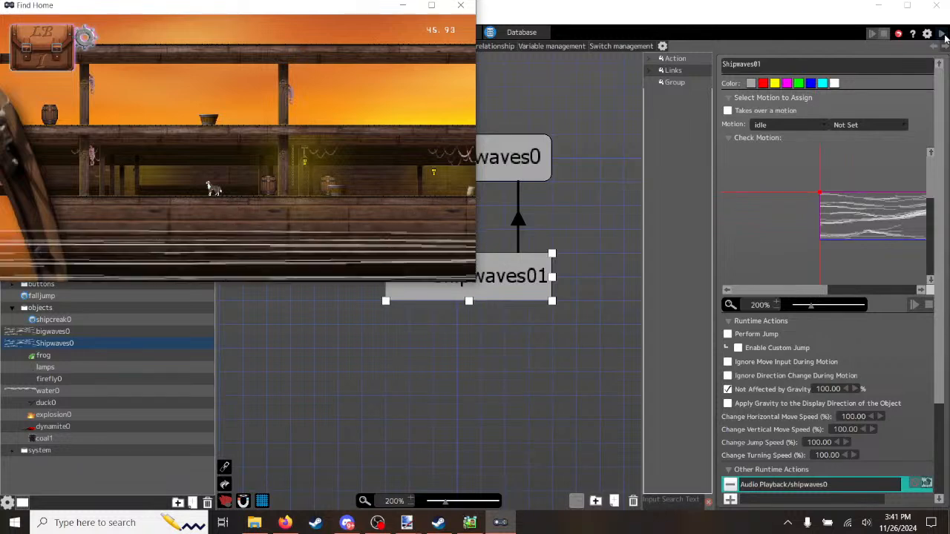
pyautogui.click(461, 5)
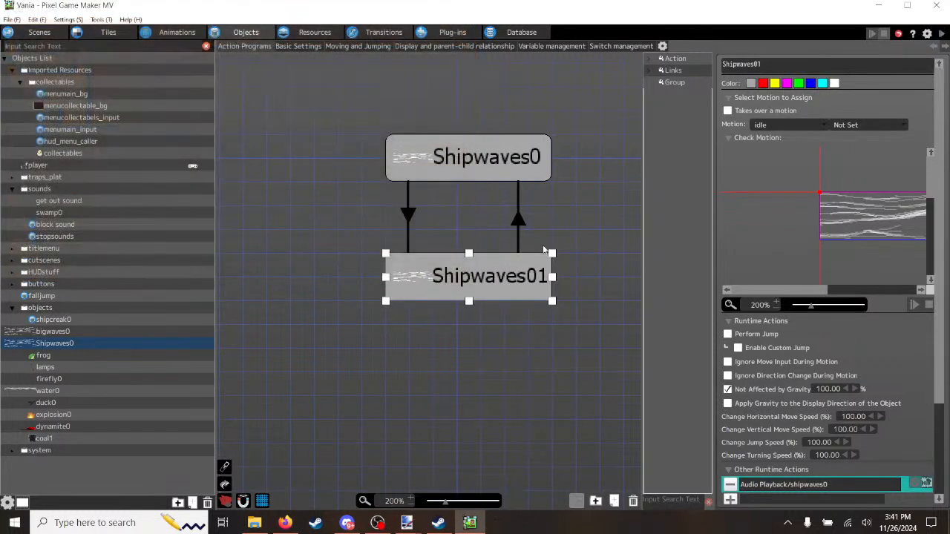
# Step: Raise the volume of the shipwaves0 audio playback in the Shipwaves01 action
pyautogui.doubleClick(806, 486)
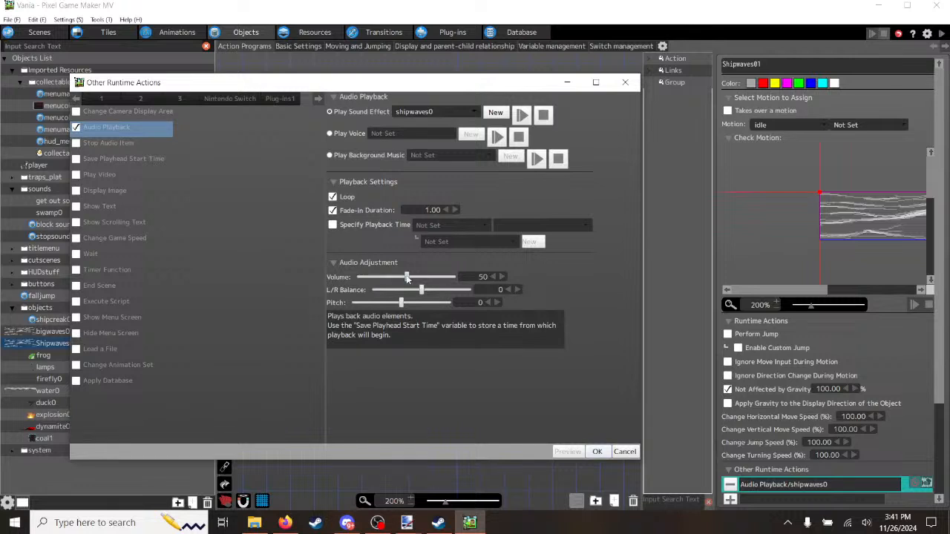
pyautogui.moveTo(407, 278); pyautogui.dragTo(434, 279)
pyautogui.click(597, 452)
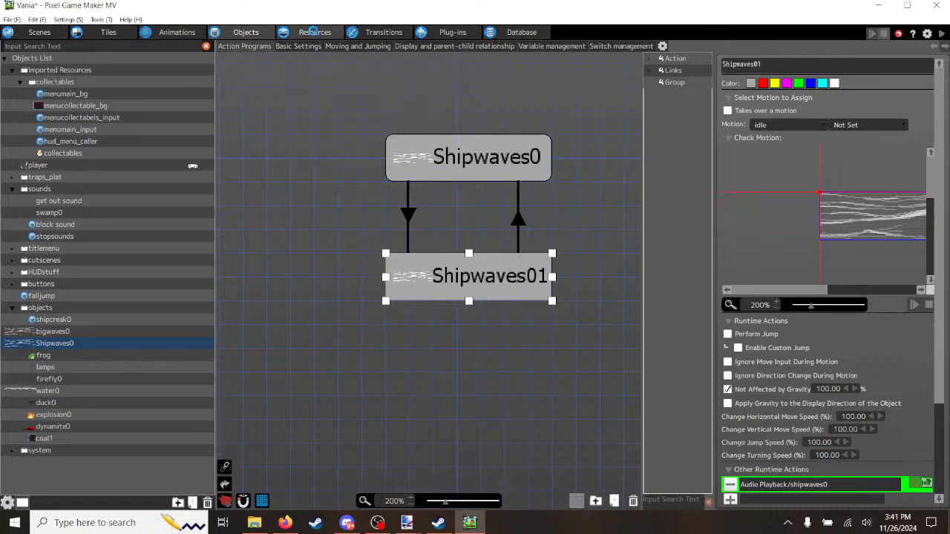
# Step: Raise the source volume of the shipwaves0 sound effect in the resources and preview the sound
pyautogui.click(315, 32)
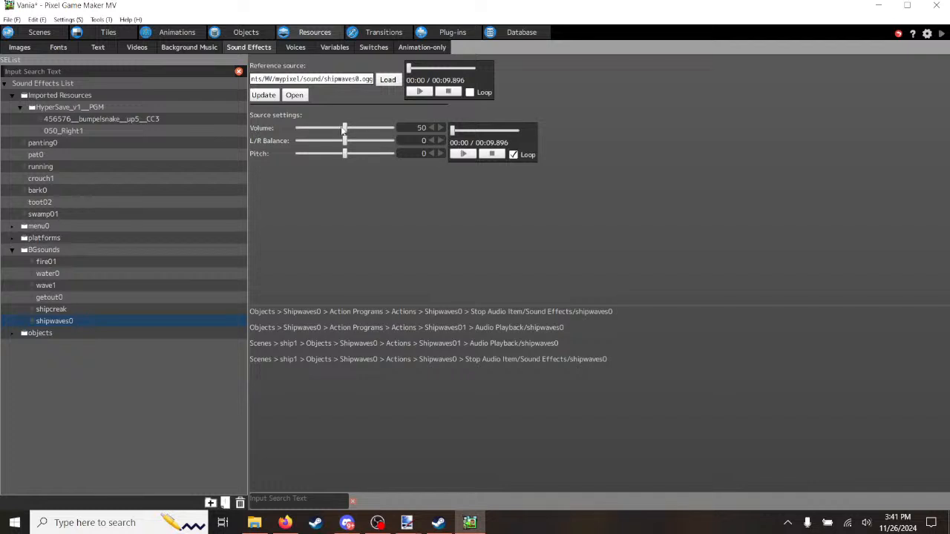
pyautogui.moveTo(353, 128); pyautogui.dragTo(372, 128)
pyautogui.click(462, 155)
pyautogui.click(492, 154)
# Step: Test-play the game and lower the Music volume to about a fifth in the pause menu's options
pyautogui.click(941, 35)
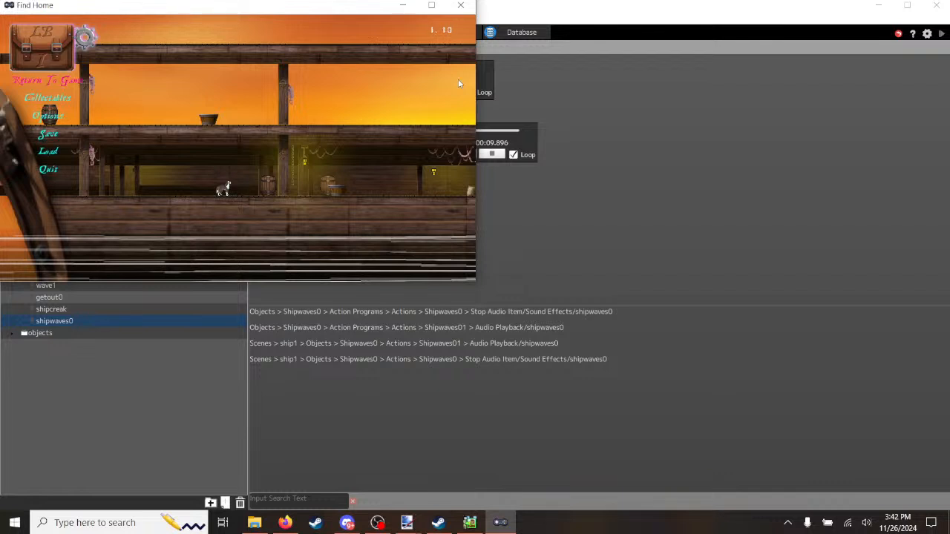
pyautogui.press('Return')
pyautogui.press('Left')
pyautogui.press('Left')
pyautogui.press('Left')
pyautogui.press('Left')
pyautogui.press('Left')
pyautogui.press('Left')
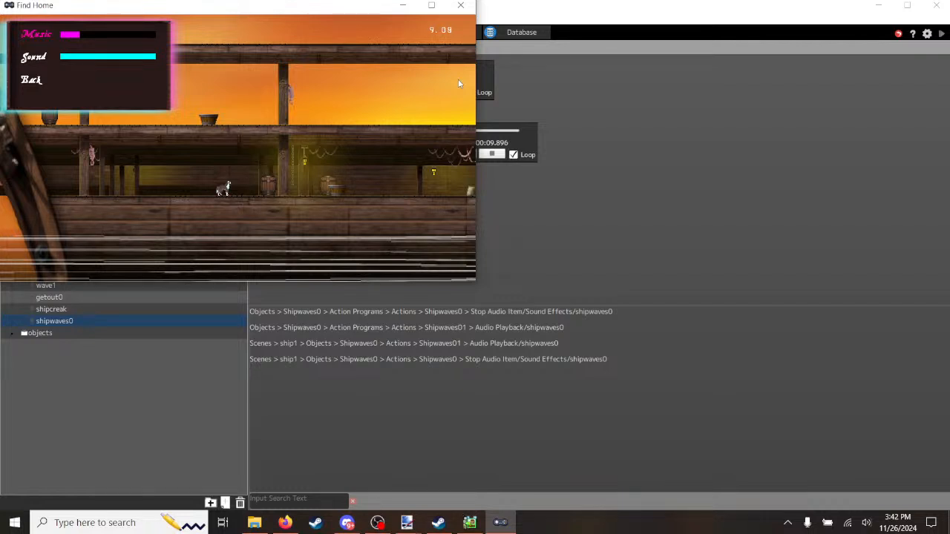
# Step: Leave the sound options, resume the game from the pause menu and maximize the game window
pyautogui.press('Down')
pyautogui.press('Down')
pyautogui.press('Return')
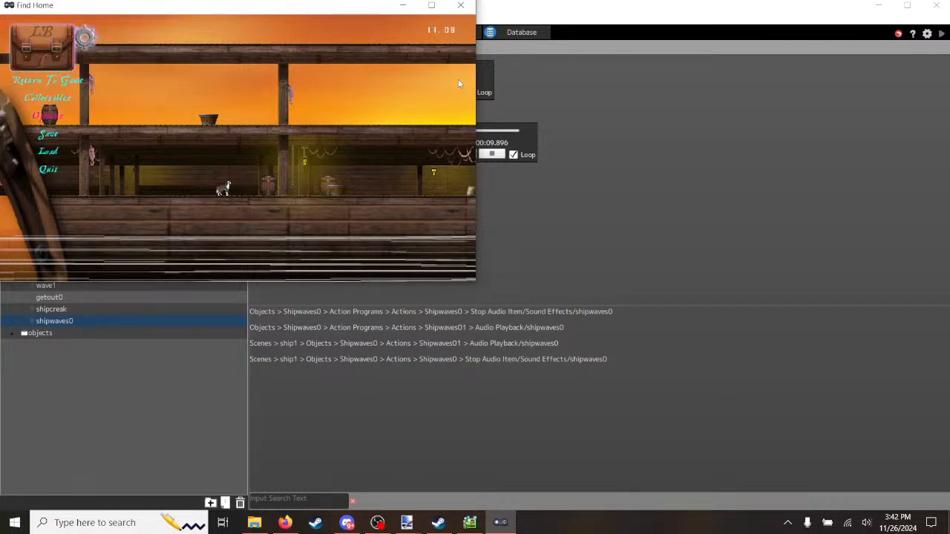
pyautogui.press('Up')
pyautogui.press('Up')
pyautogui.press('Return')
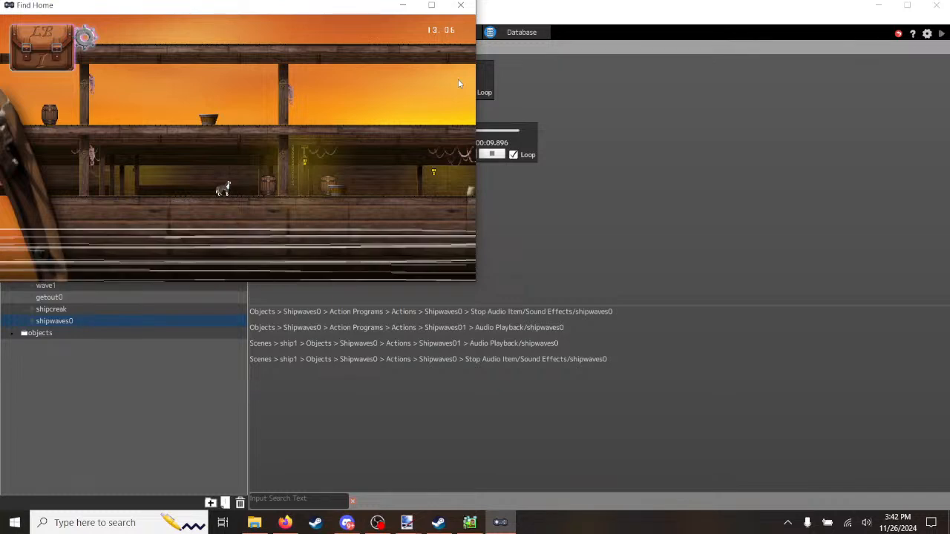
pyautogui.click(431, 5)
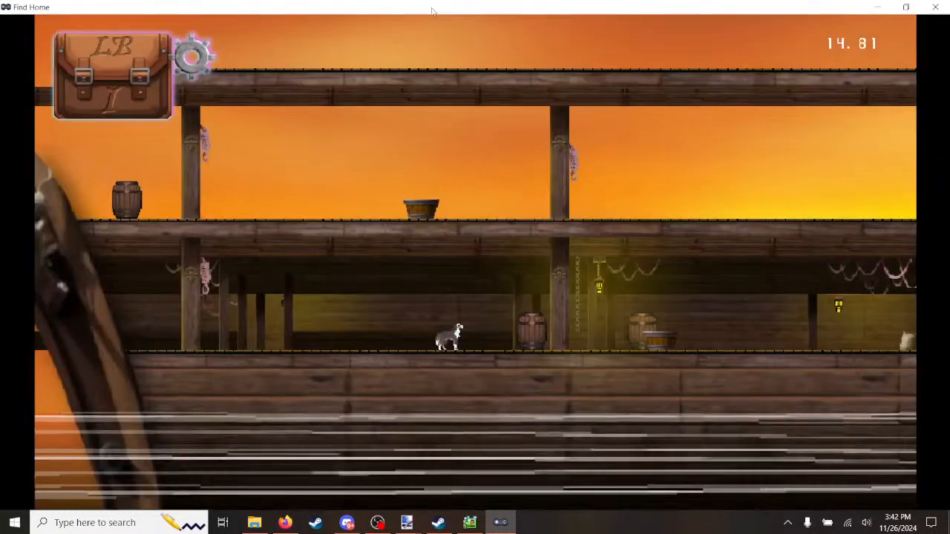
# Step: Run the dog right in stages from the starting area to the stacked barrels to check the louder wave sound
pyautogui.press('Right')
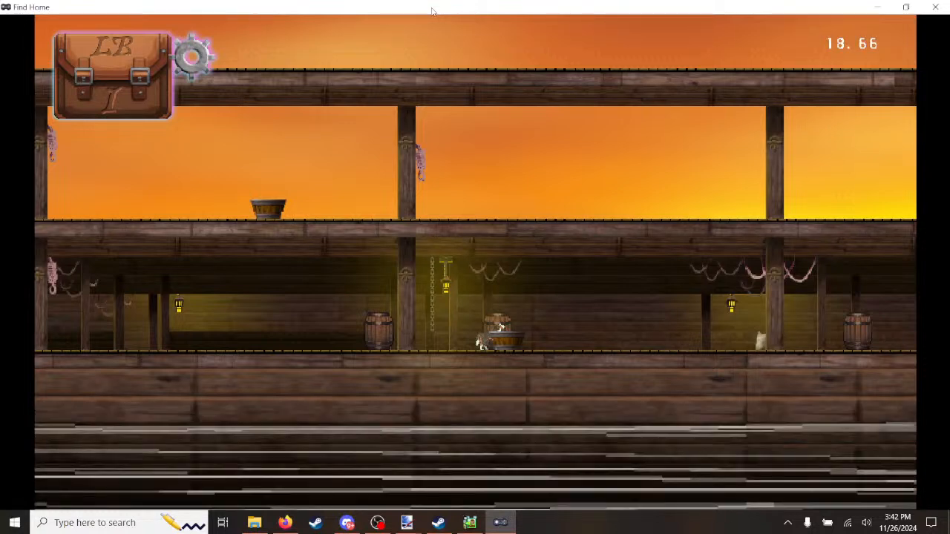
pyautogui.press('Right')
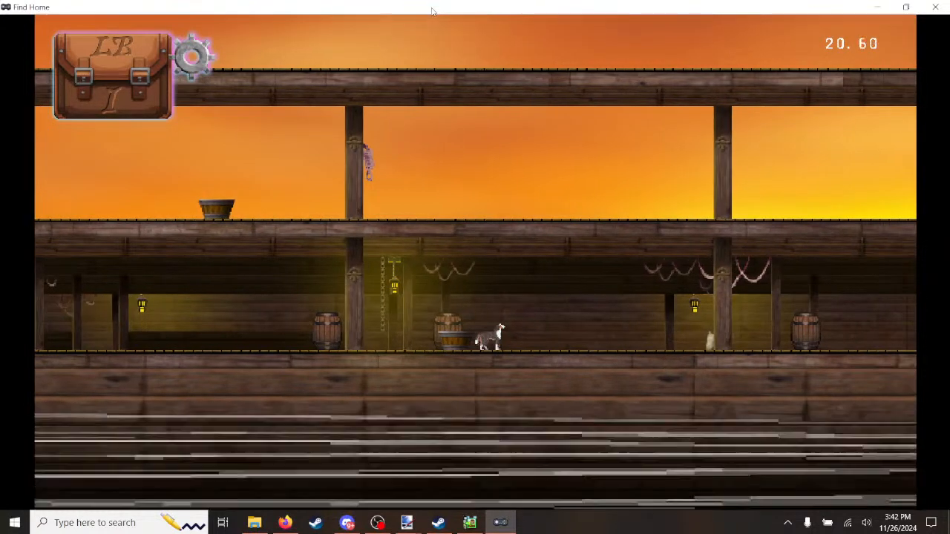
pyautogui.press('Right')
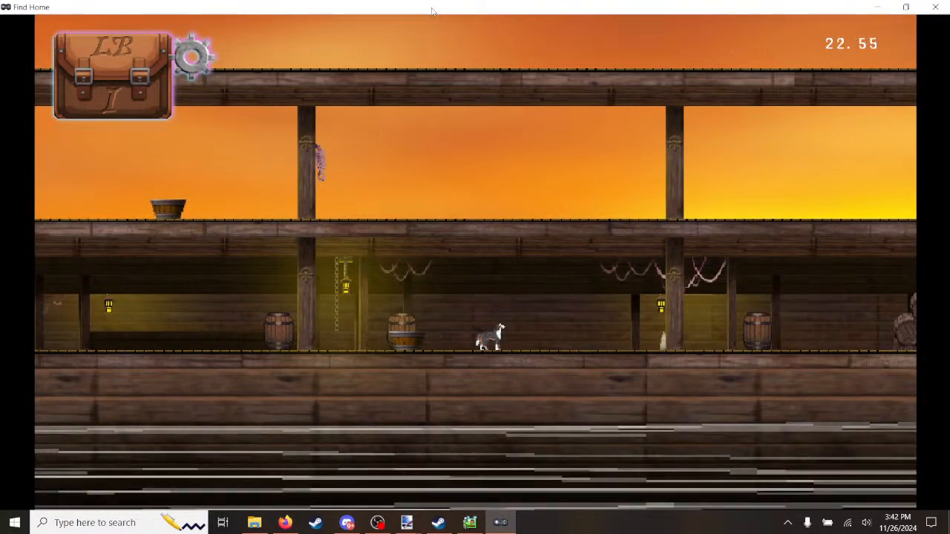
pyautogui.press('Right')
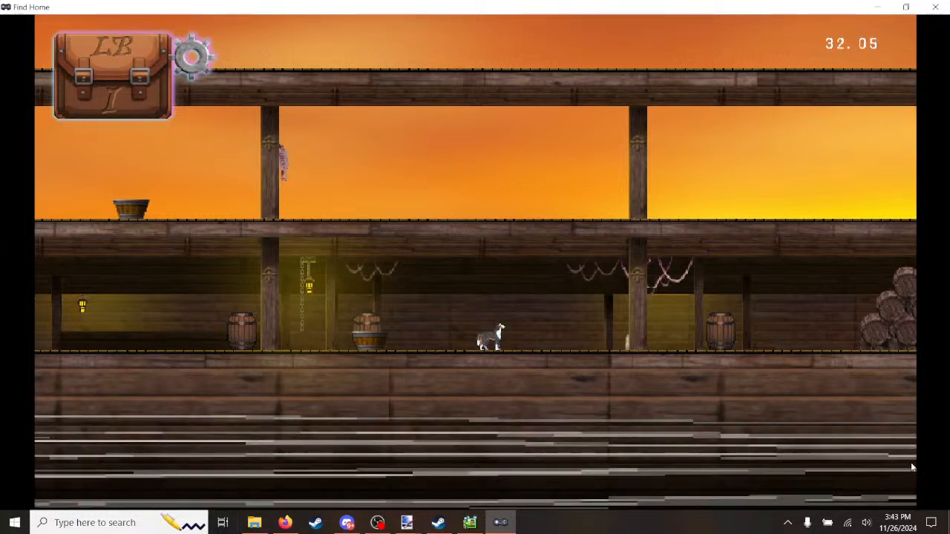
pyautogui.press('Right')
pyautogui.press('Right')
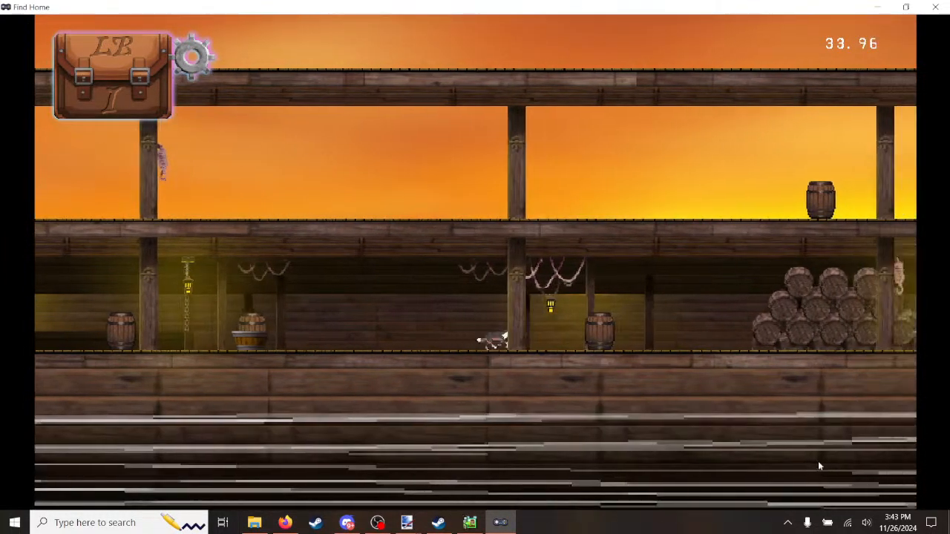
pyautogui.press('Right')
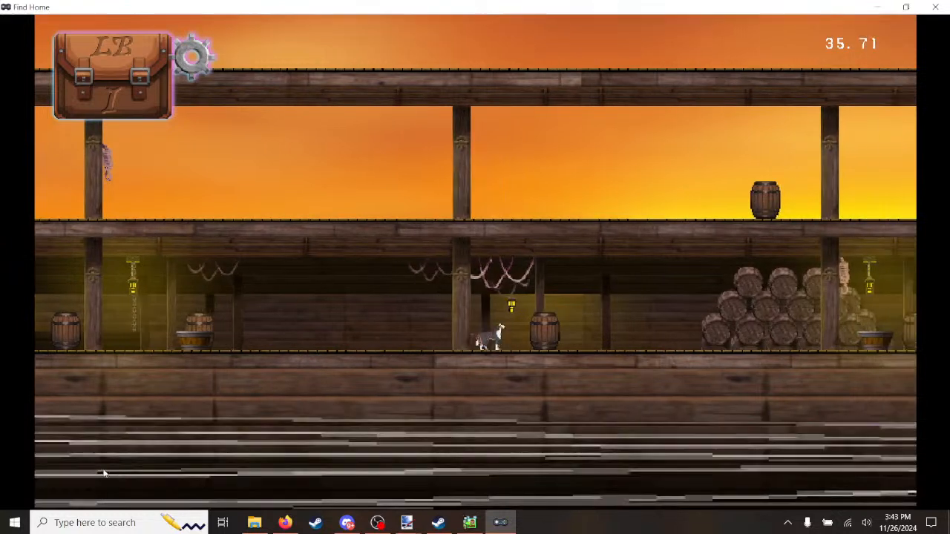
pyautogui.press('Right')
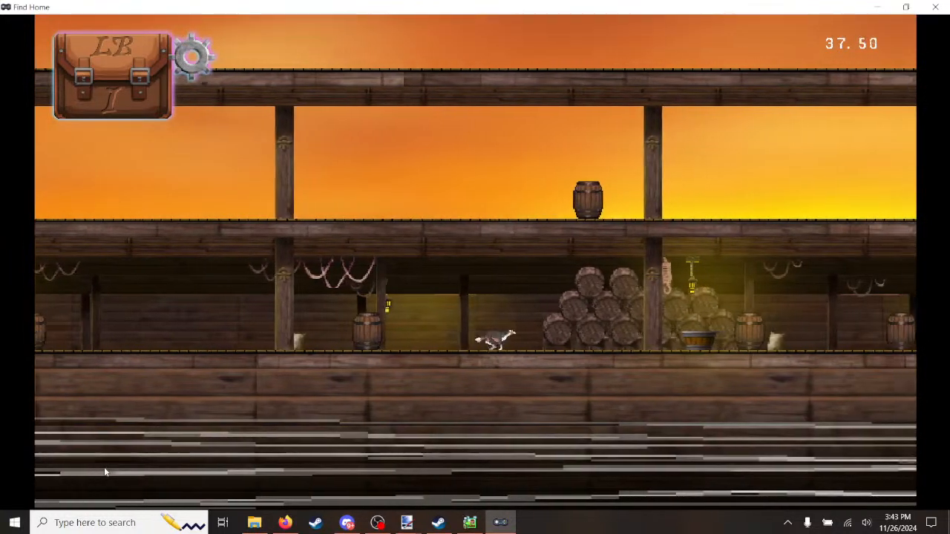
pyautogui.press('Right')
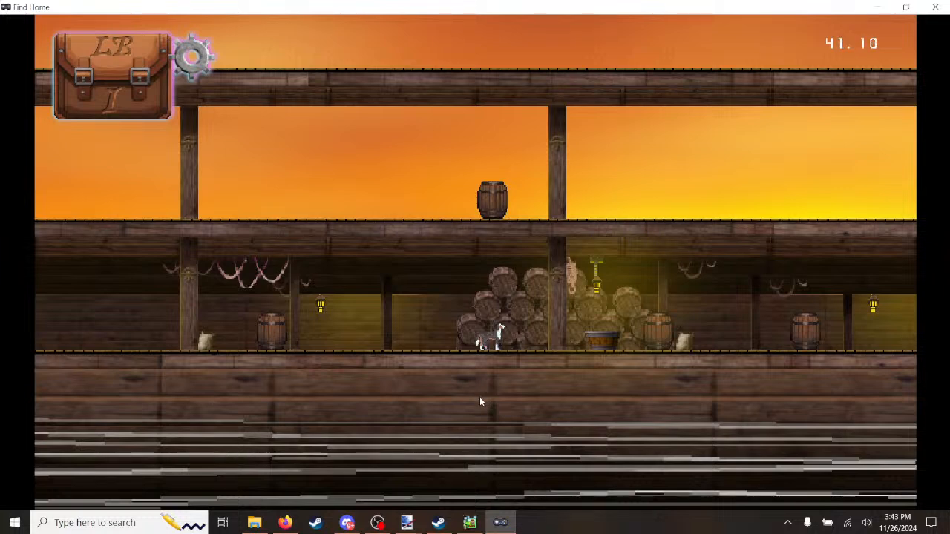
# Step: Move the dog back and forth around the wooden tub by the stacked barrels to compare the wave sound
pyautogui.press('Right')
pyautogui.press('Right')
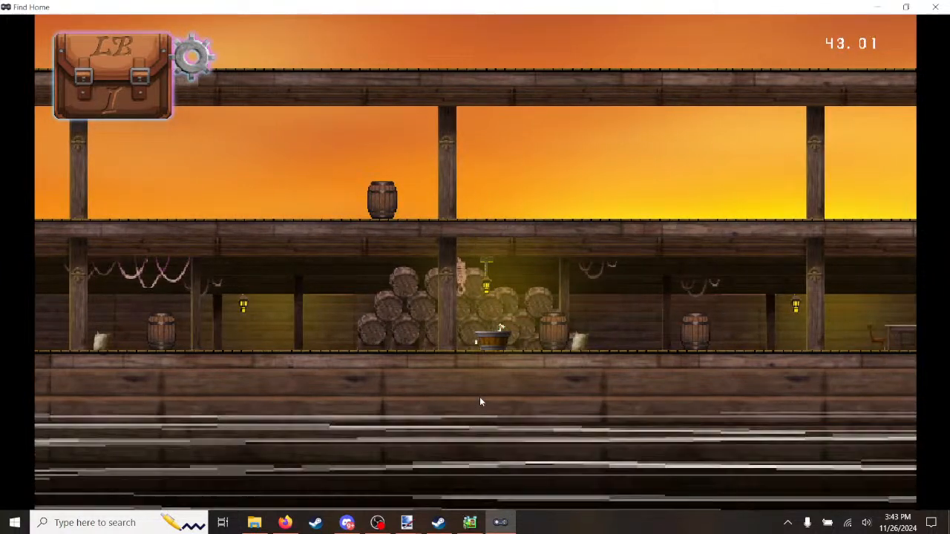
pyautogui.press('Right')
pyautogui.press('Left')
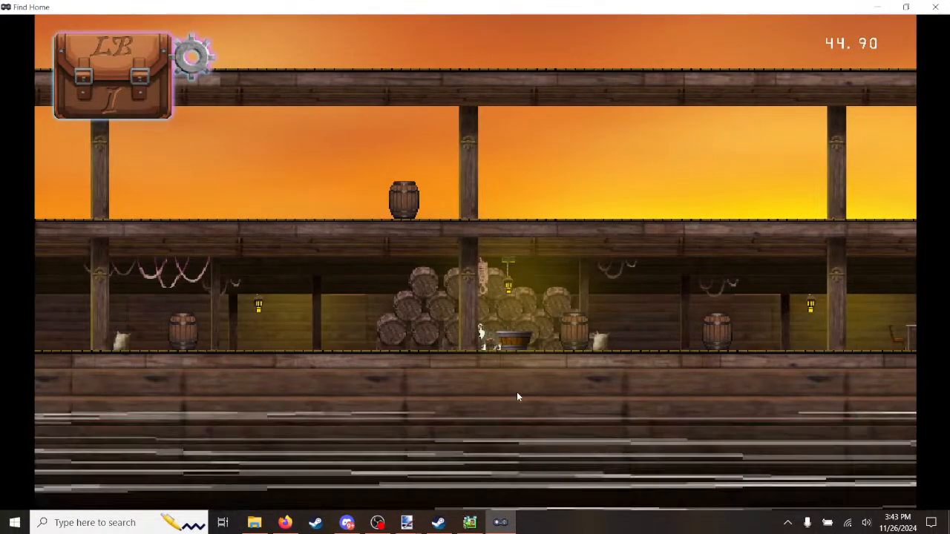
pyautogui.press('Right')
pyautogui.press('Left')
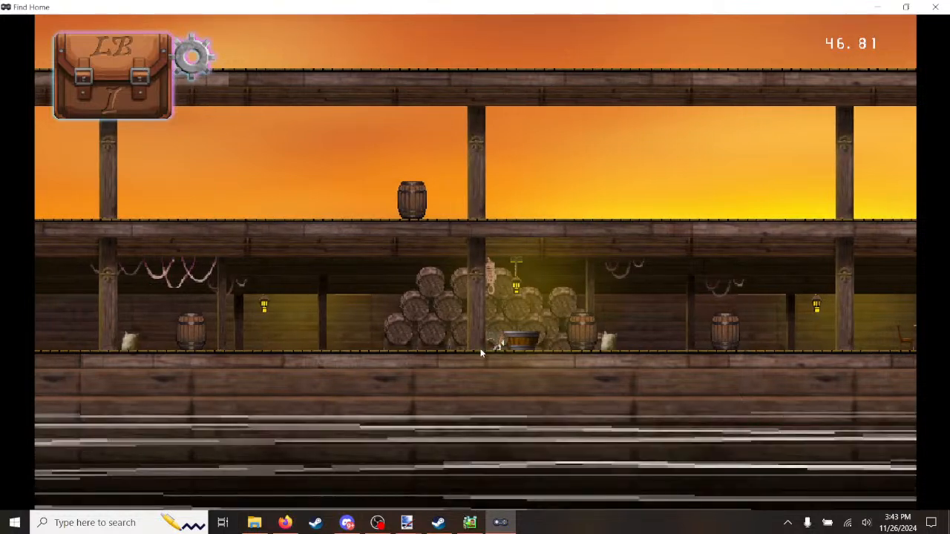
# Step: Run the dog right past the table to the staircase and back left to the stacked barrels to check the wave sound
pyautogui.press('Right')
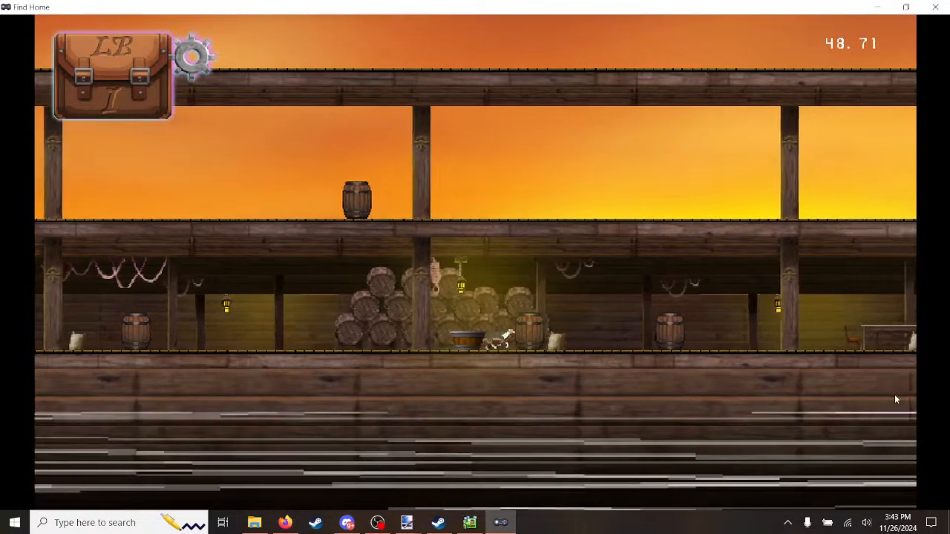
pyautogui.press('Right')
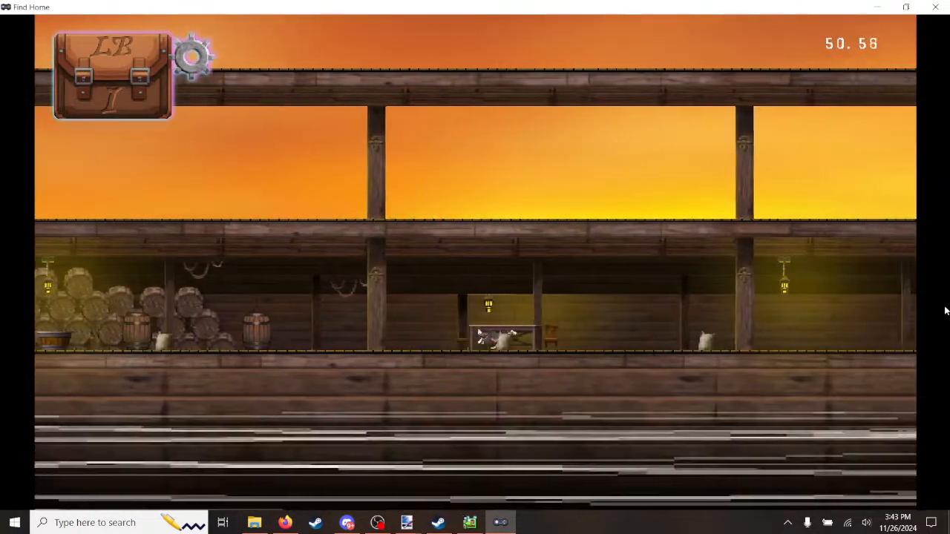
pyautogui.press('Right')
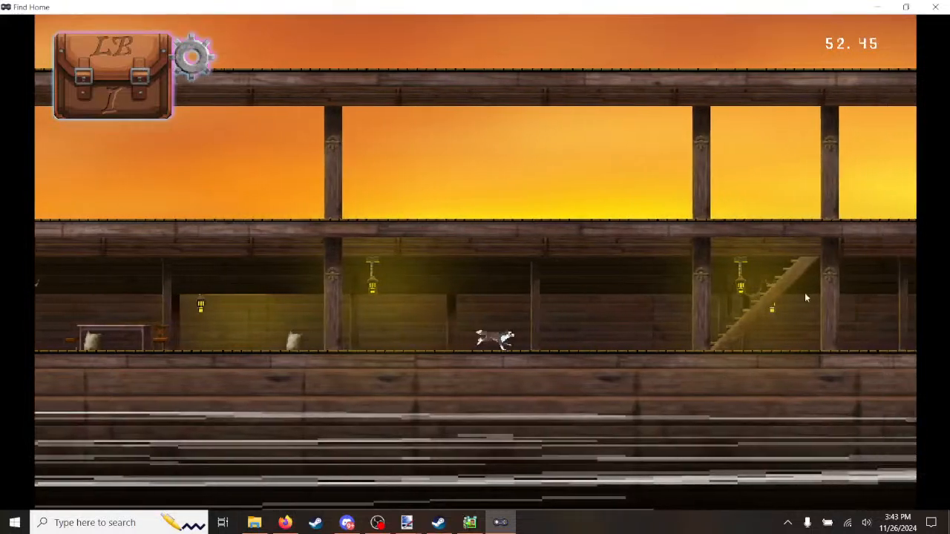
pyautogui.press('Right')
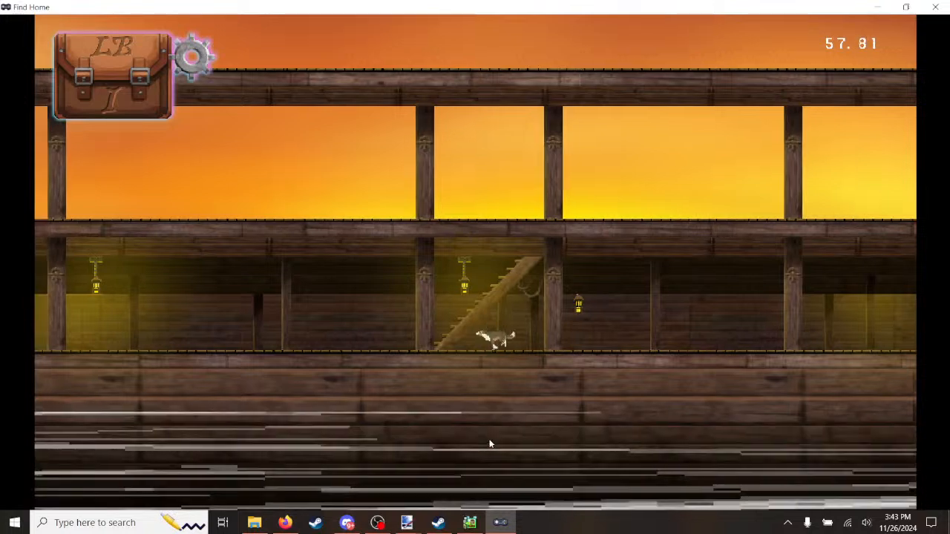
pyautogui.press('Left')
pyautogui.press('Left')
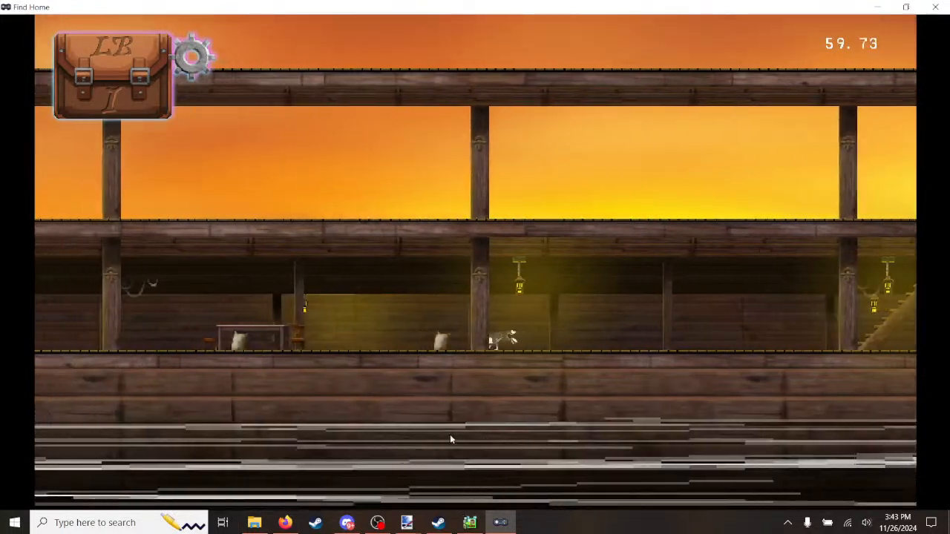
pyautogui.press('Left')
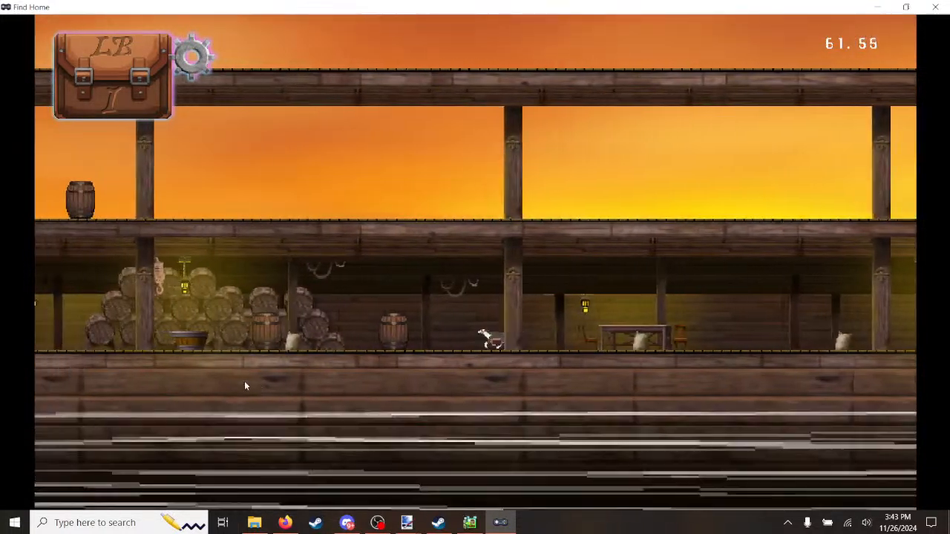
pyautogui.press('Left')
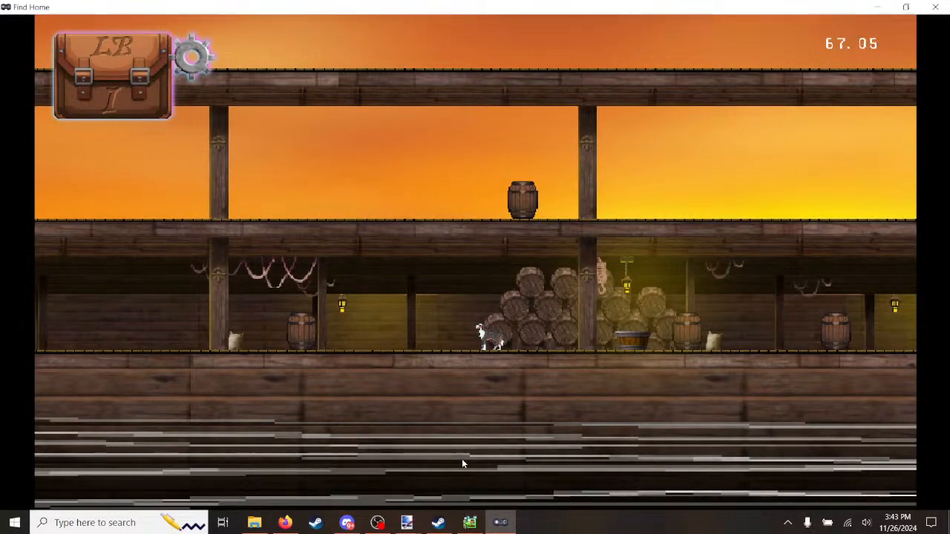
# Step: Run the dog right and left repeatedly in front of the stacked barrels to check the wave sound where it changes
pyautogui.press('Right')
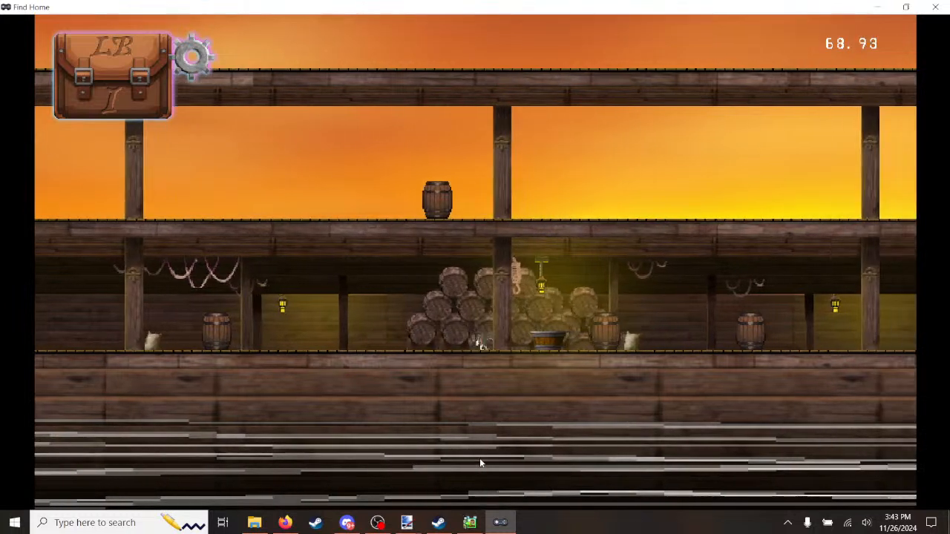
pyautogui.press('Left')
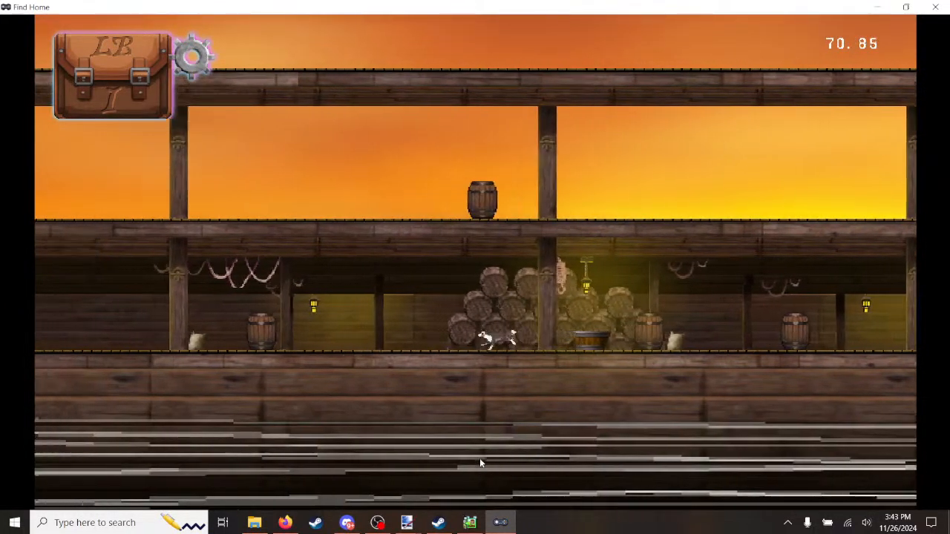
pyautogui.press('Right')
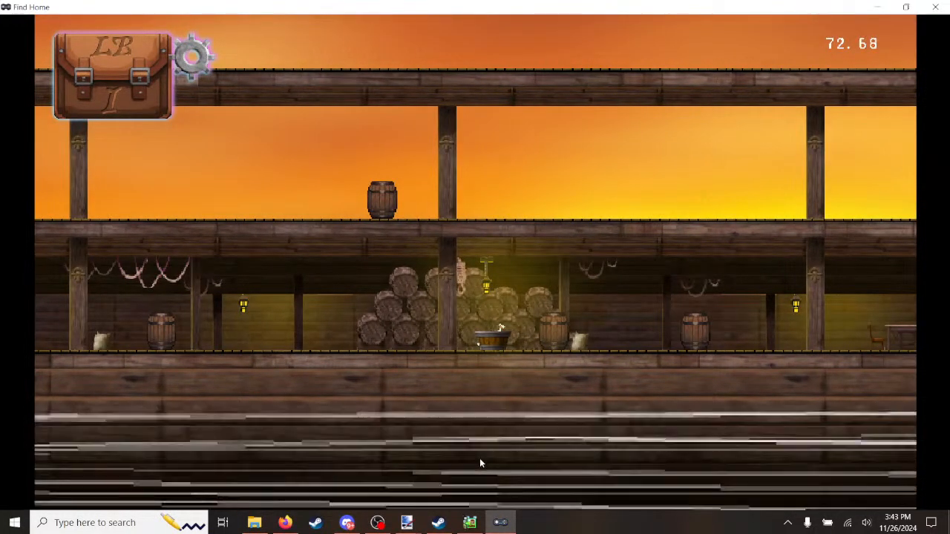
pyautogui.press('Left')
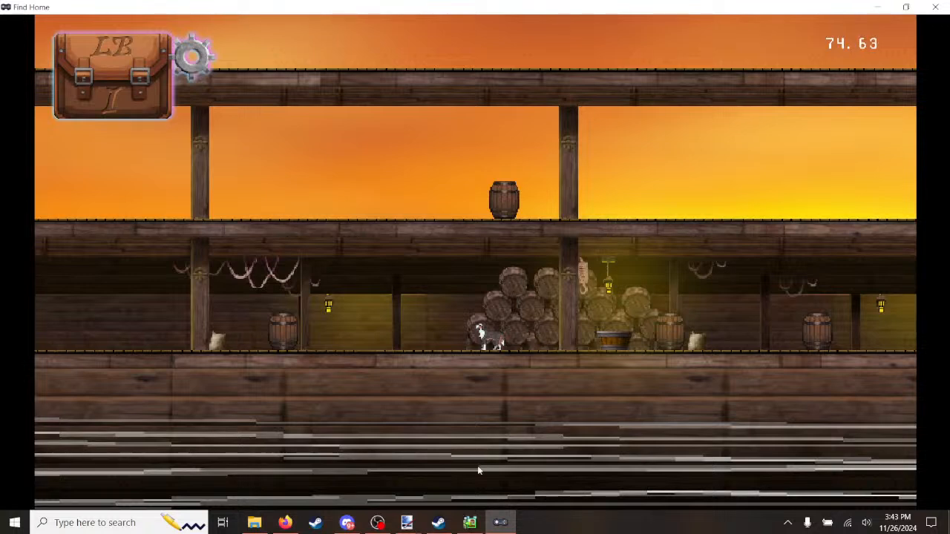
# Step: Run the dog back and forth between the stacked barrels and the wooden tub to listen to how the wave sound changes
pyautogui.press('Right')
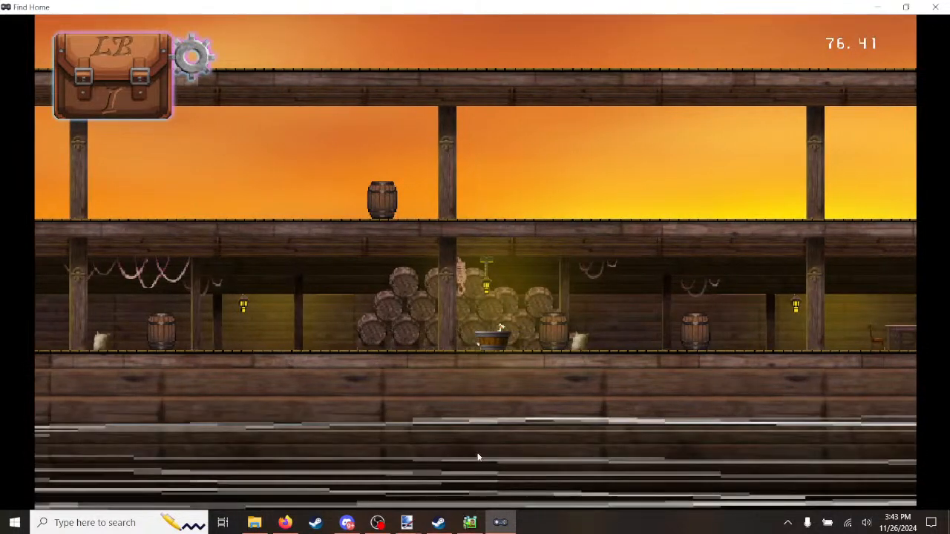
pyautogui.press('Left')
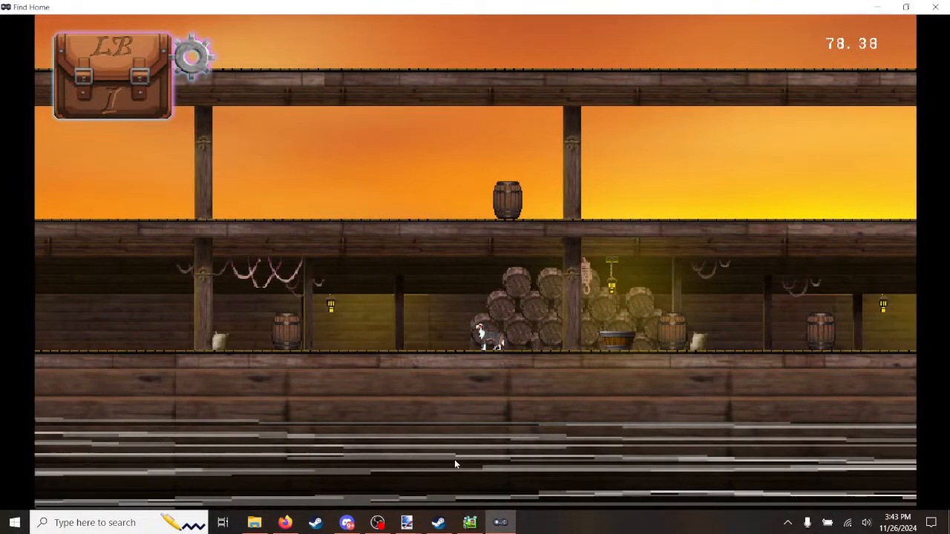
pyautogui.press('Right')
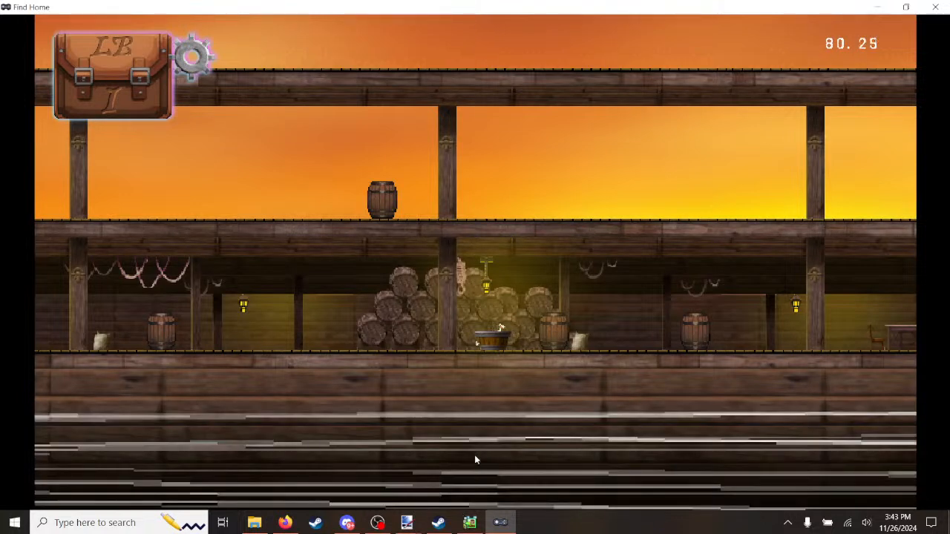
pyautogui.press('Left')
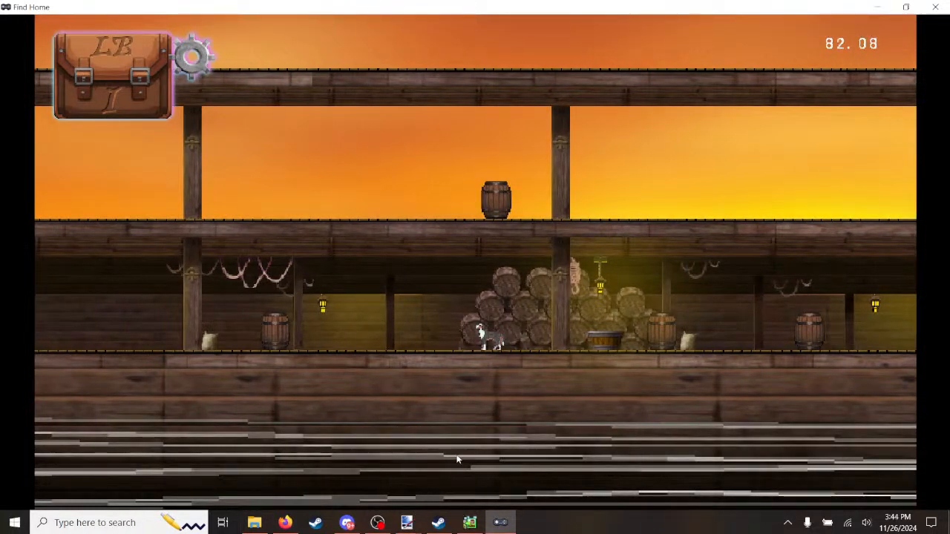
pyautogui.press('Left')
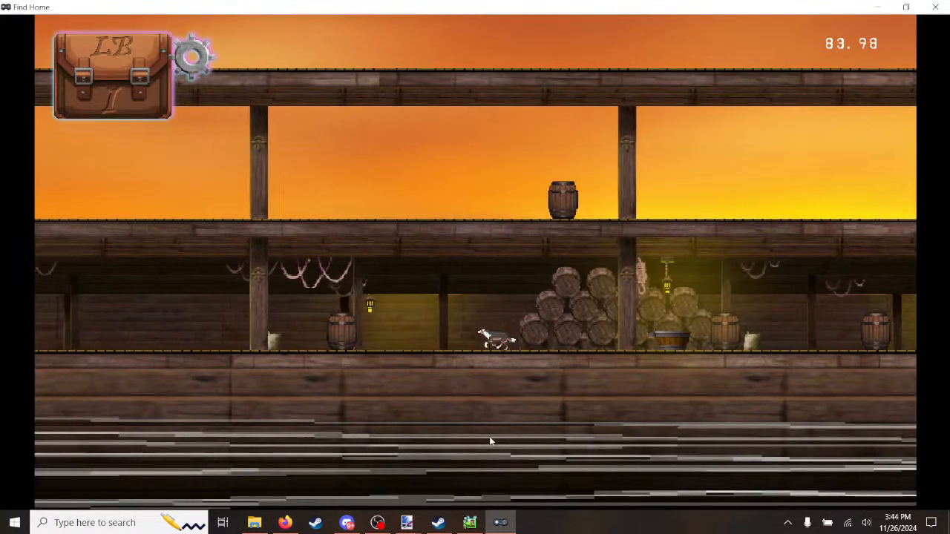
pyautogui.press('Right')
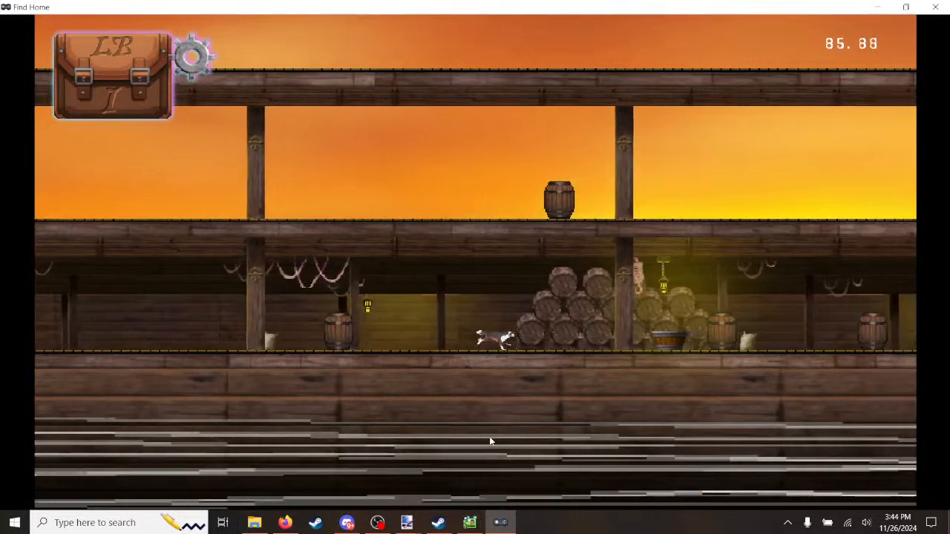
pyautogui.press('Right')
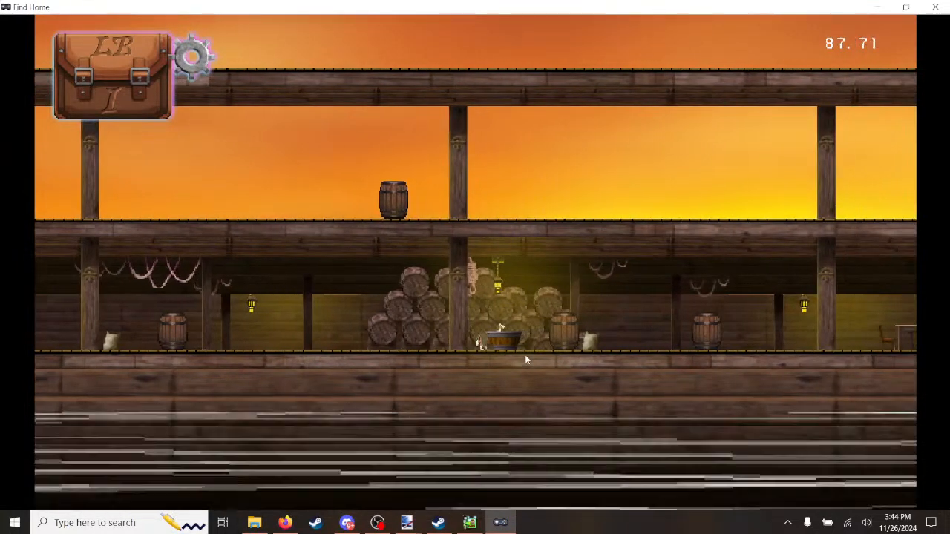
pyautogui.press('Left')
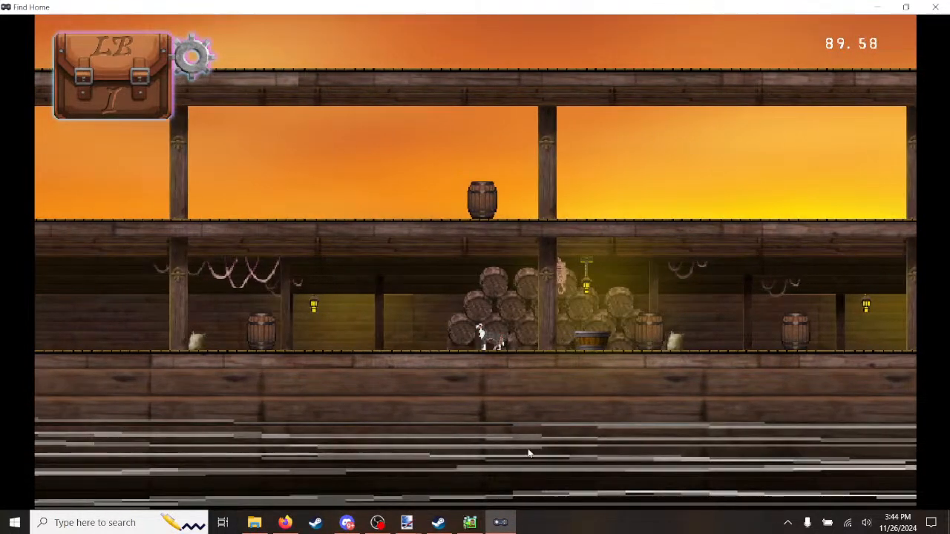
pyautogui.press('Right')
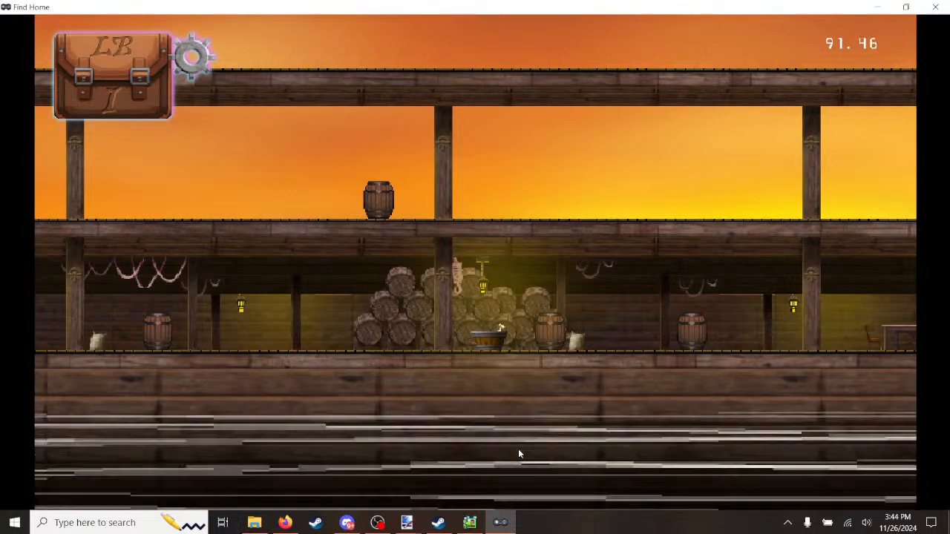
pyautogui.press('Left')
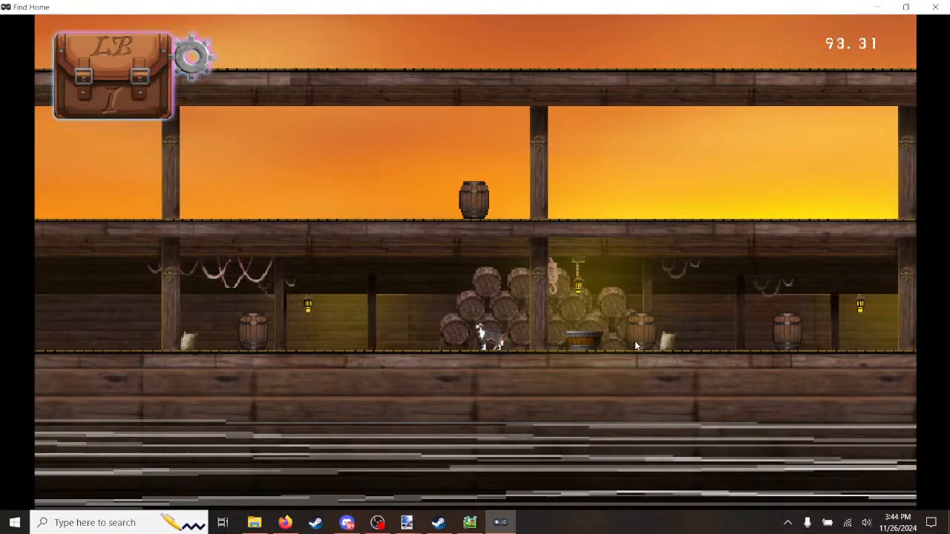
# Step: Run the dog left back to the bow of the ship to check the wave sound there, and end the test play
pyautogui.press('Left')
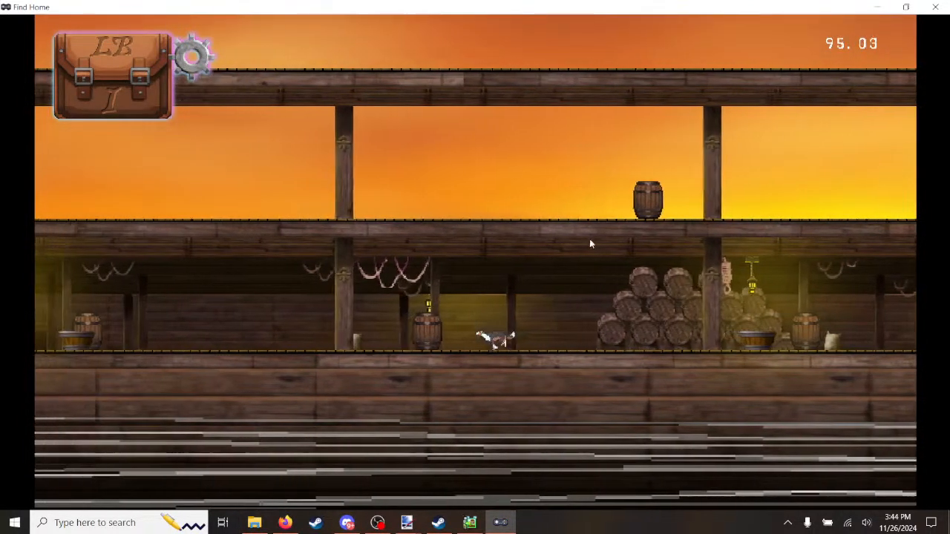
pyautogui.press('Left')
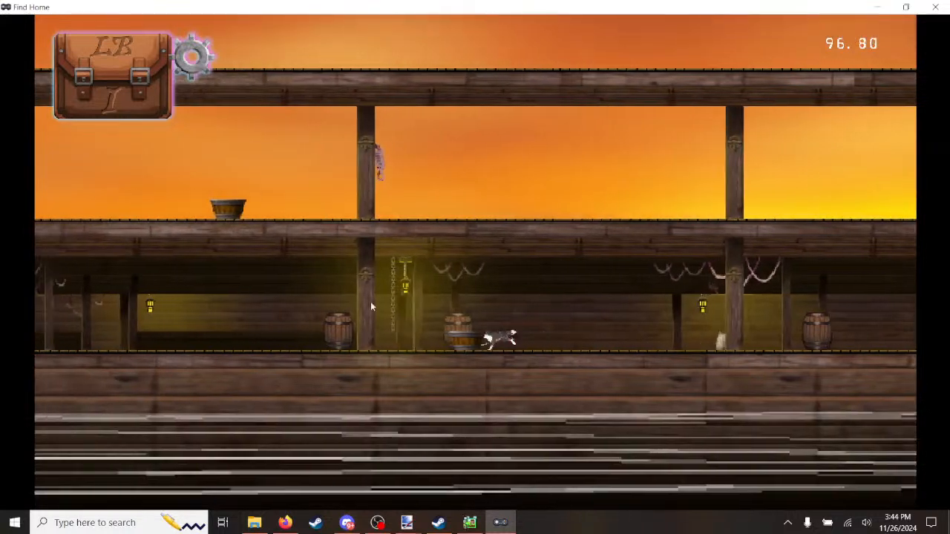
pyautogui.press('Left')
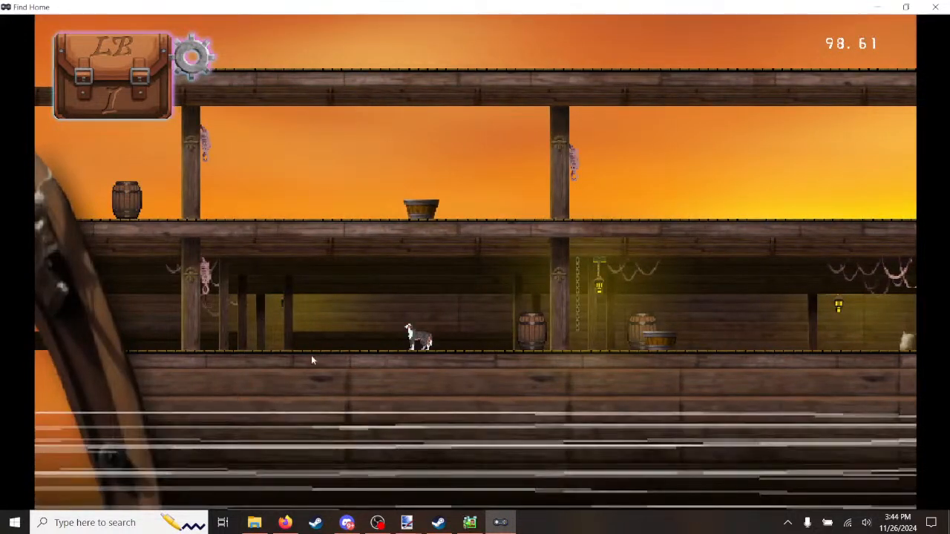
pyautogui.click(937, 8)
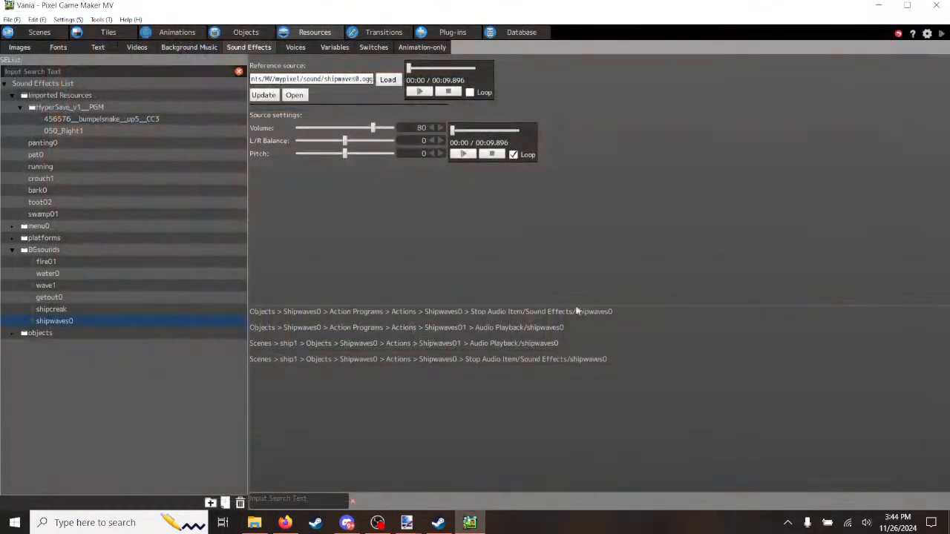
# Step: Review the object settings of Shipwaves0 and compare its Shipwaves0 and Shipwaves01 actions without changing anything
pyautogui.click(246, 32)
pyautogui.click(482, 165)
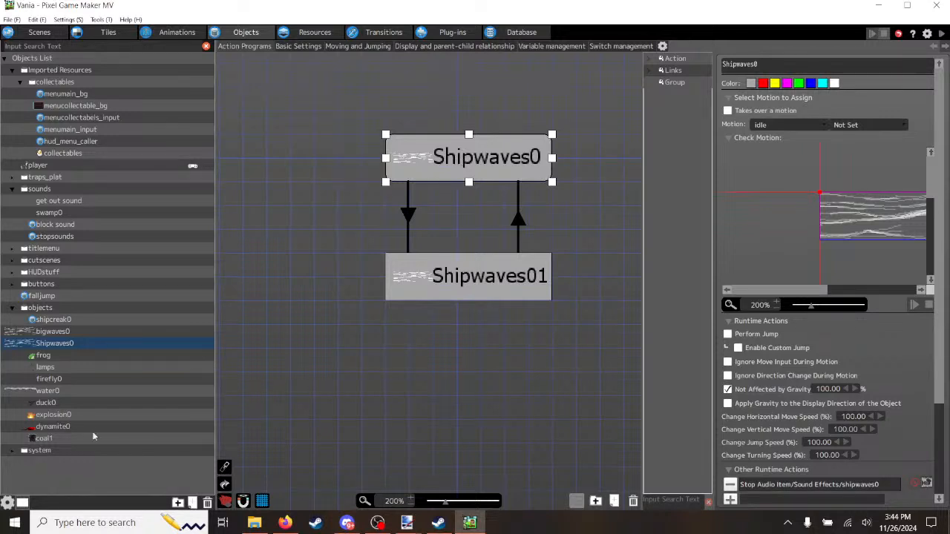
pyautogui.click(7, 502)
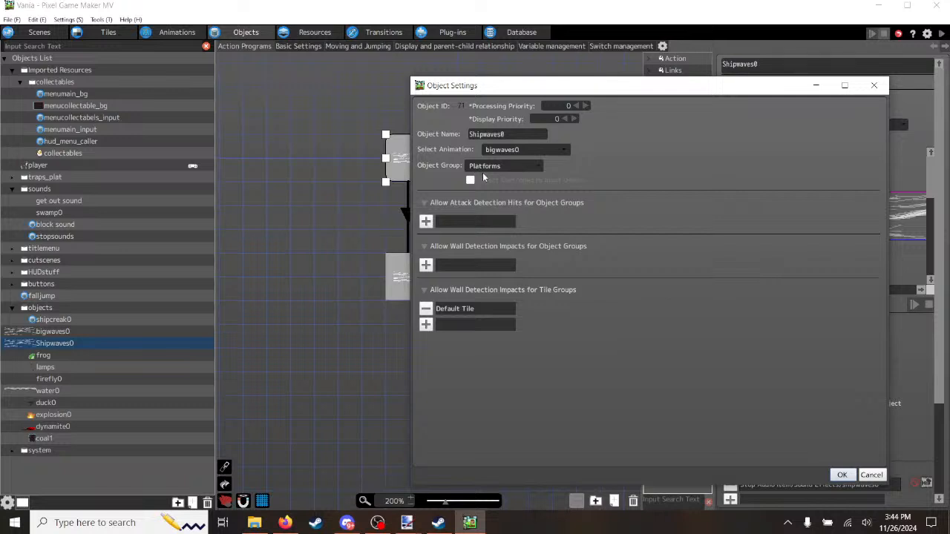
pyautogui.click(871, 475)
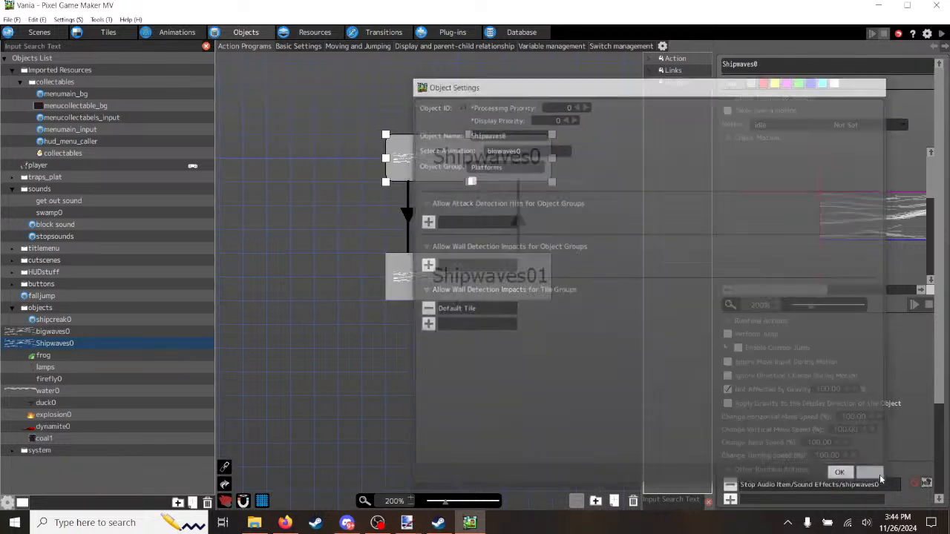
pyautogui.click(499, 280)
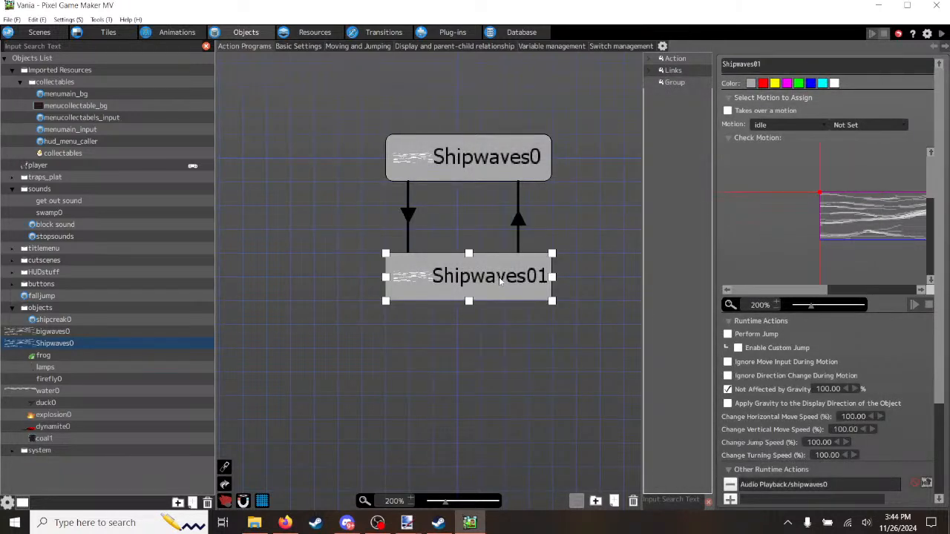
pyautogui.click(479, 170)
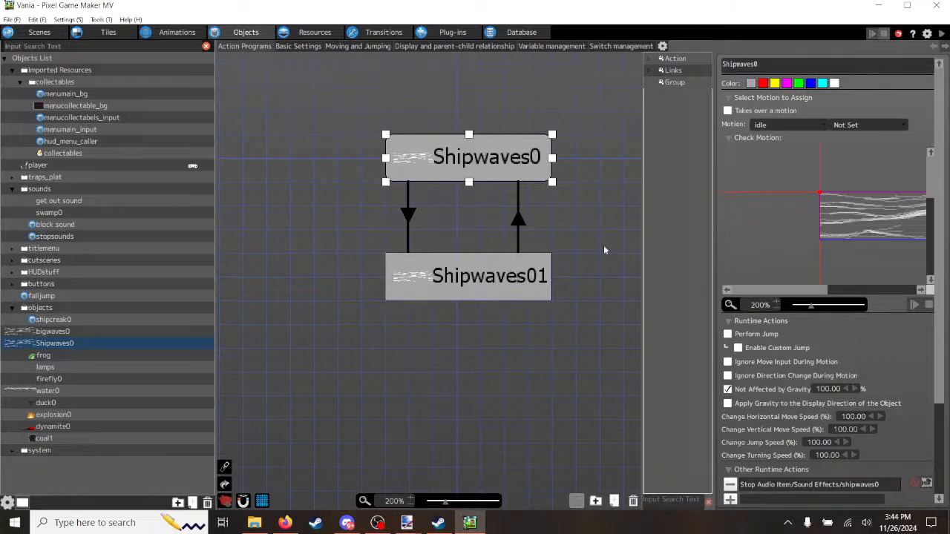
pyautogui.click(521, 279)
# Step: Set the idle motion's direction to static in both the Shipwaves0 and Shipwaves01 actions
pyautogui.click(501, 171)
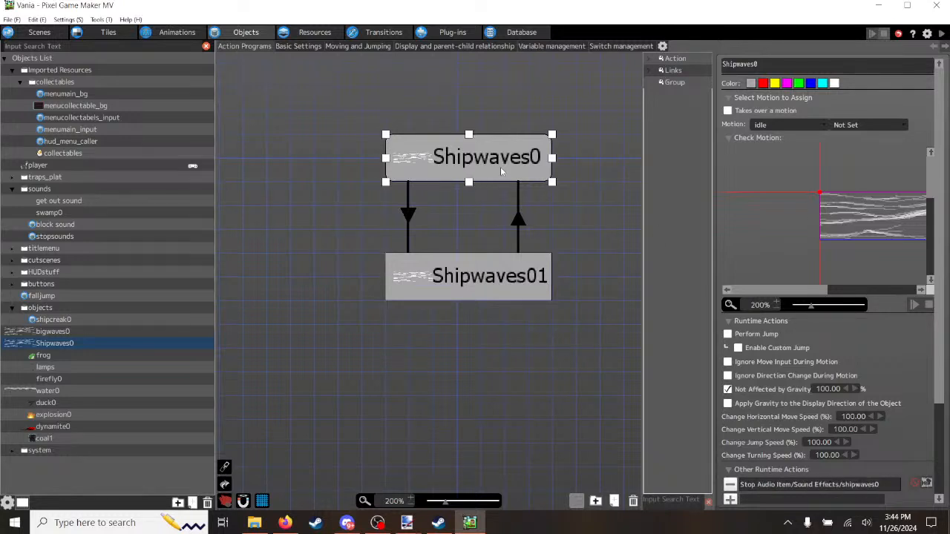
pyautogui.click(903, 125)
pyautogui.click(895, 149)
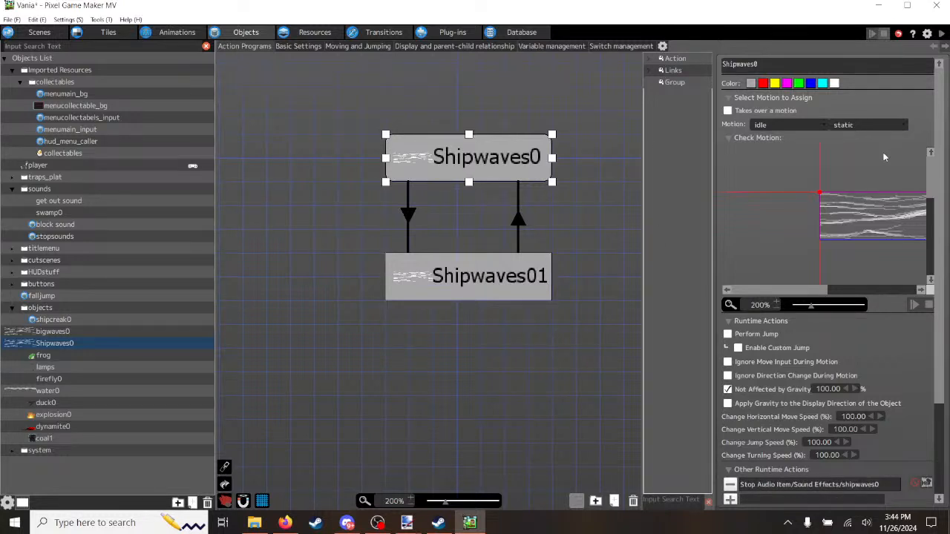
pyautogui.click(517, 281)
pyautogui.click(903, 126)
pyautogui.click(897, 148)
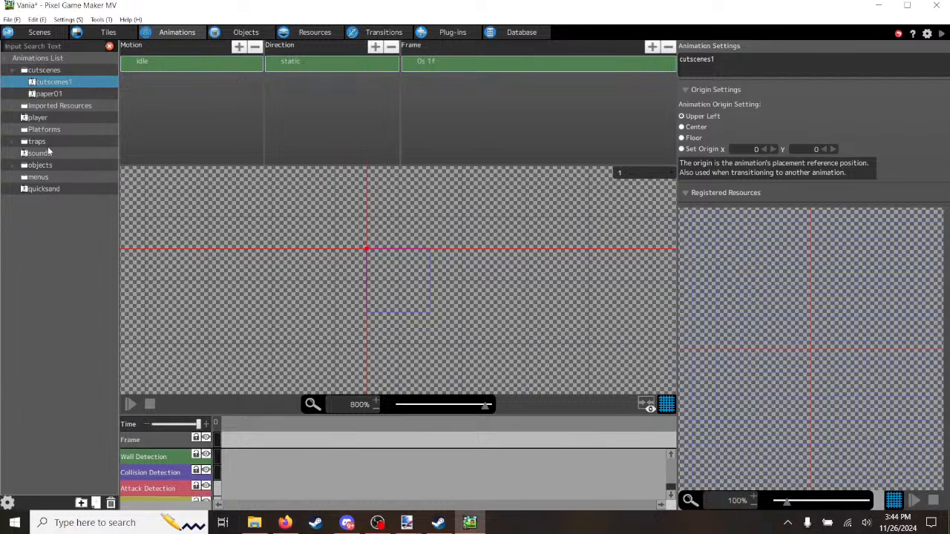
# Step: Examine the loop settings of the bigwaves0 animation's idle motion and preview its playback
pyautogui.click(13, 167)
pyautogui.click(60, 226)
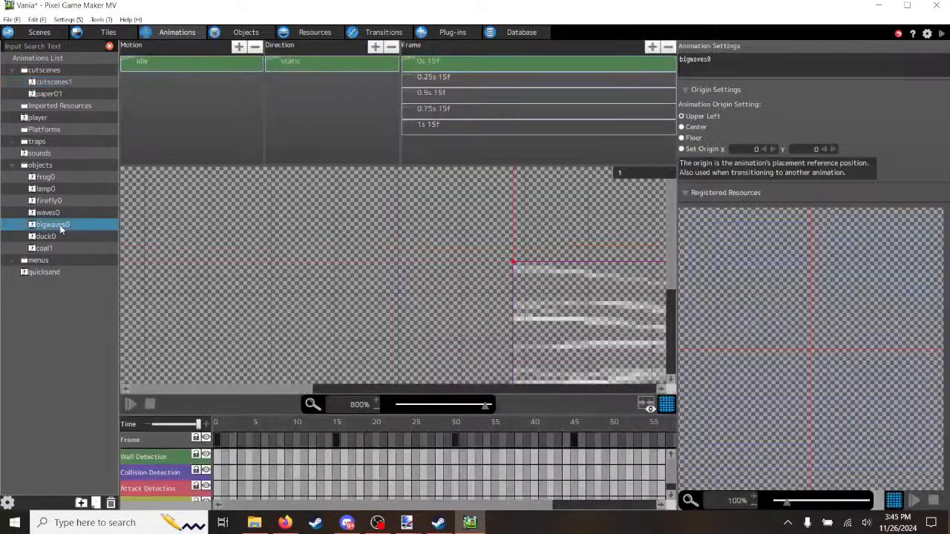
pyautogui.click(201, 70)
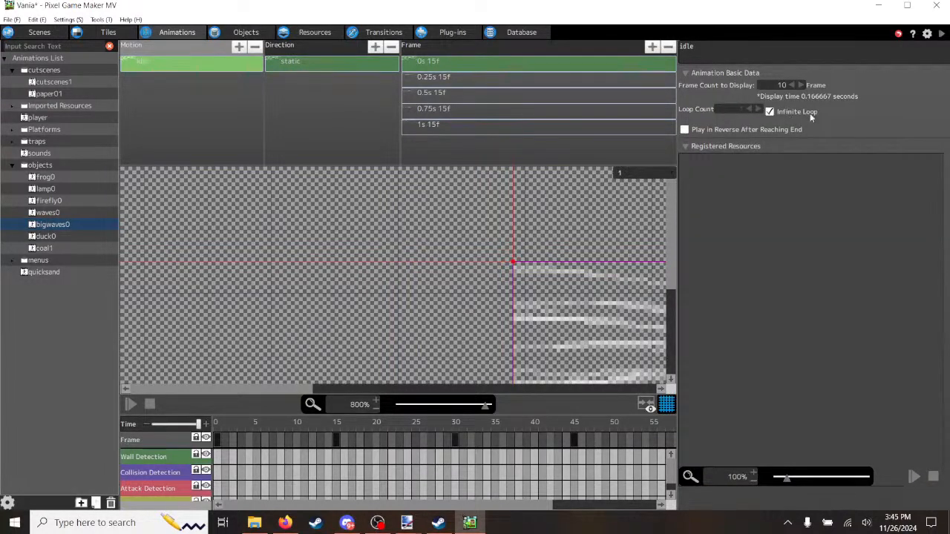
pyautogui.click(273, 390)
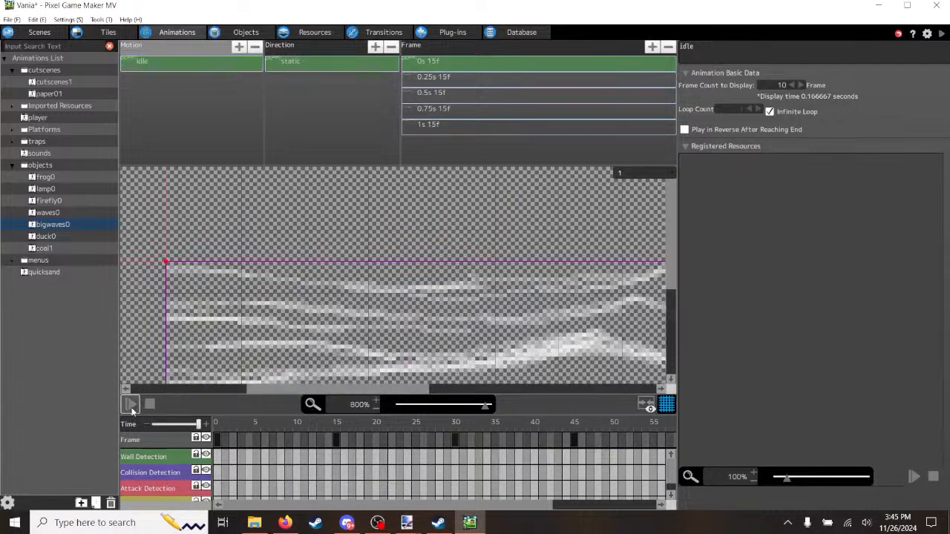
pyautogui.click(130, 404)
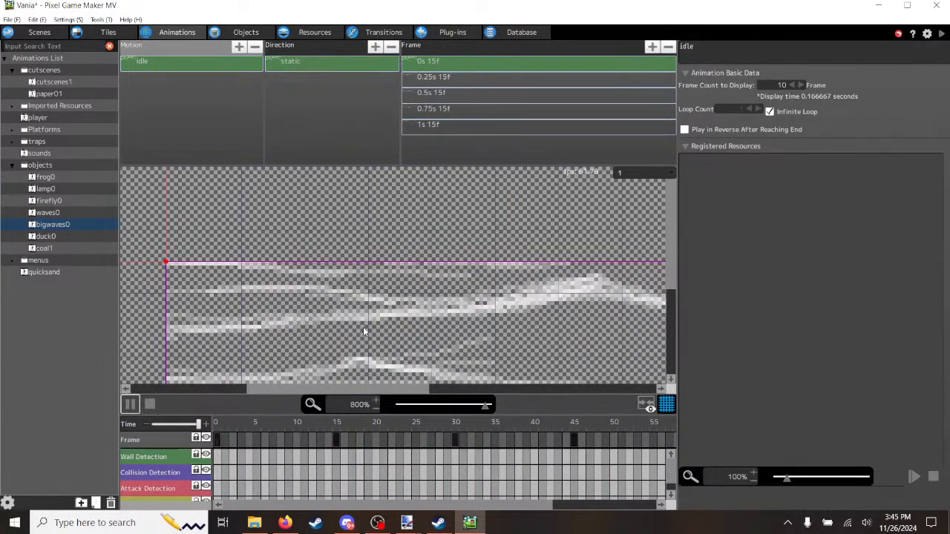
pyautogui.click(131, 404)
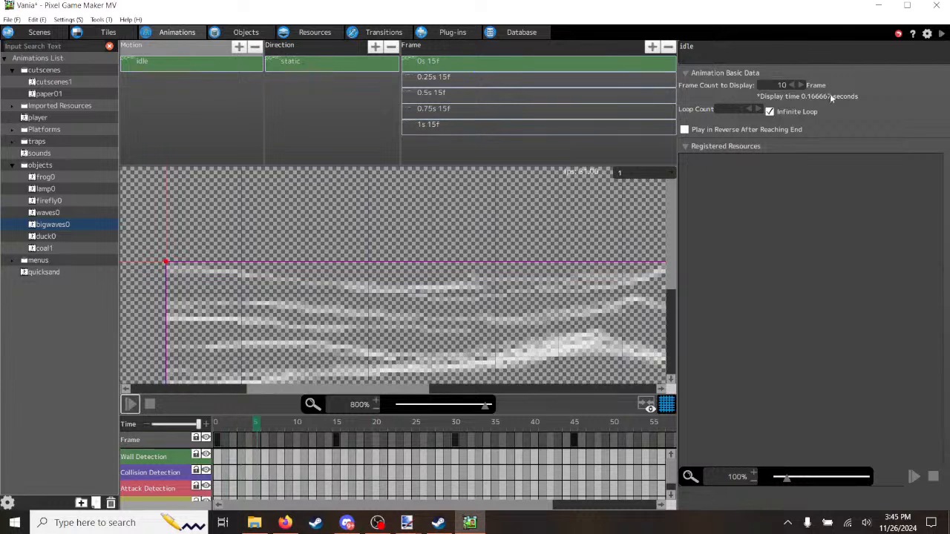
# Step: Start a maximized test play and run the dog right to the wooden tub and back to check the wave sound
pyautogui.click(941, 36)
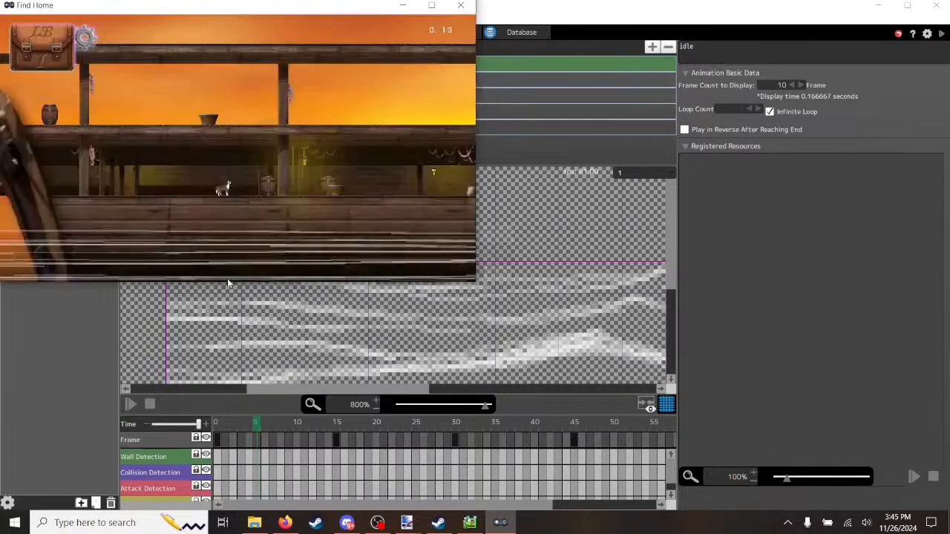
pyautogui.click(431, 6)
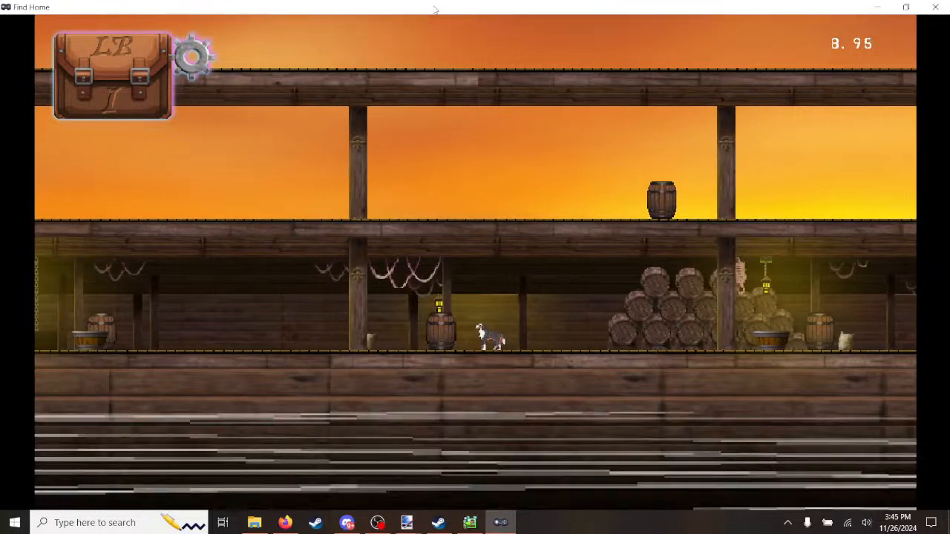
pyautogui.press('Right')
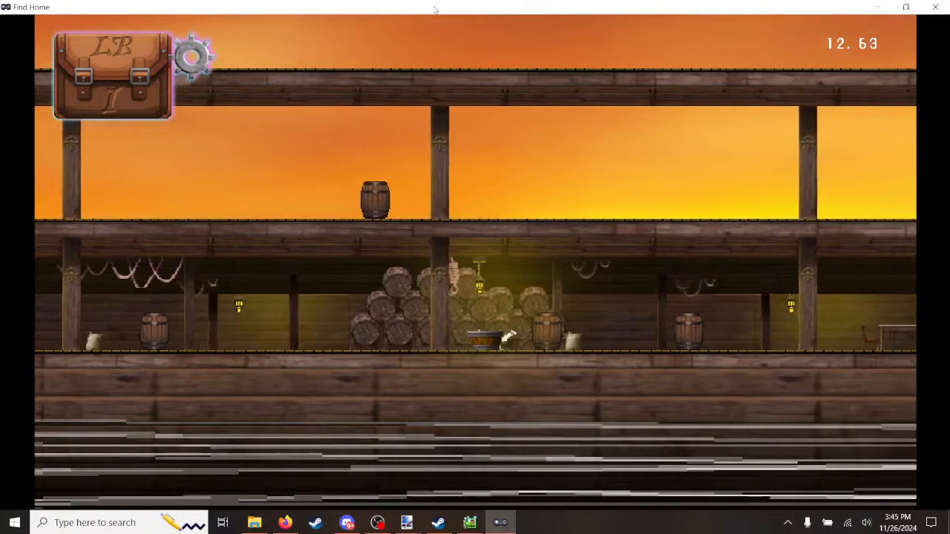
pyautogui.press('Left')
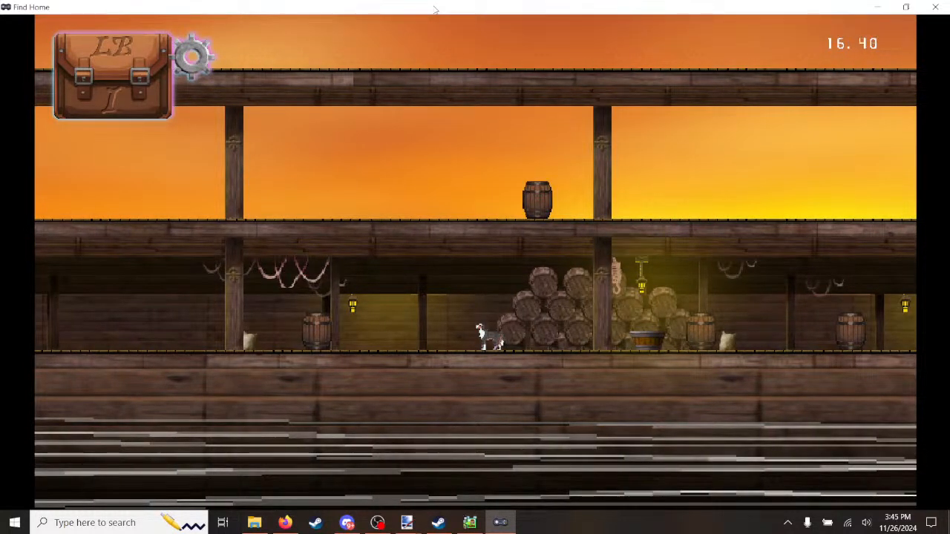
# Step: Run and jump the dog repeatedly between the barrel beyond the tub and the stacked barrels to recheck the wave sound
pyautogui.press('Right')
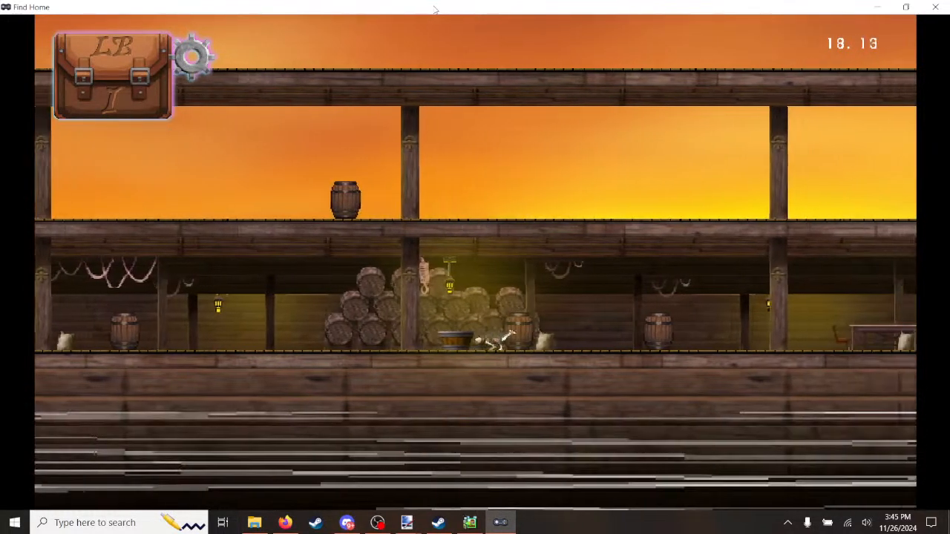
pyautogui.press('Left')
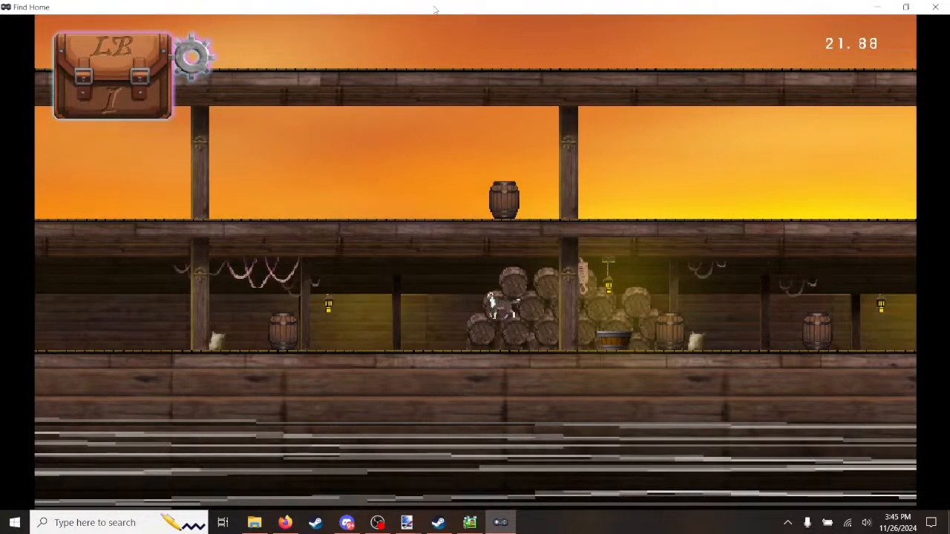
pyautogui.press('Right')
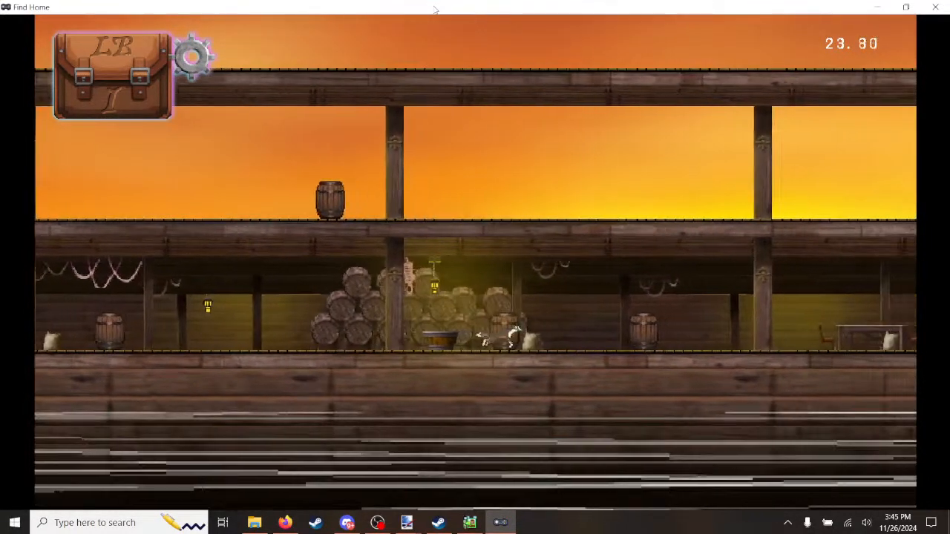
pyautogui.press('Left')
pyautogui.press('space')
pyautogui.press('Left')
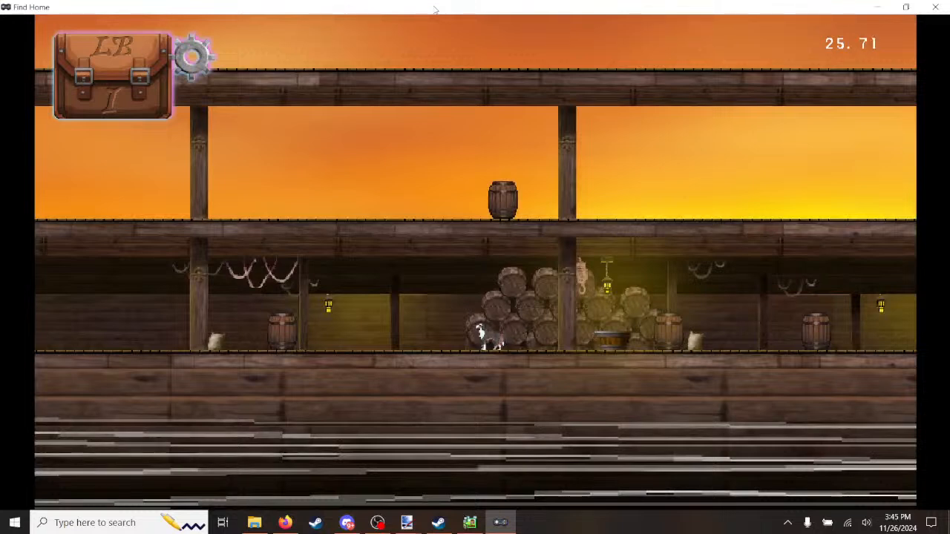
# Step: Run the dog back past the stacked barrels and on to the table to check the wave sound, and end the test play
pyautogui.press('Left')
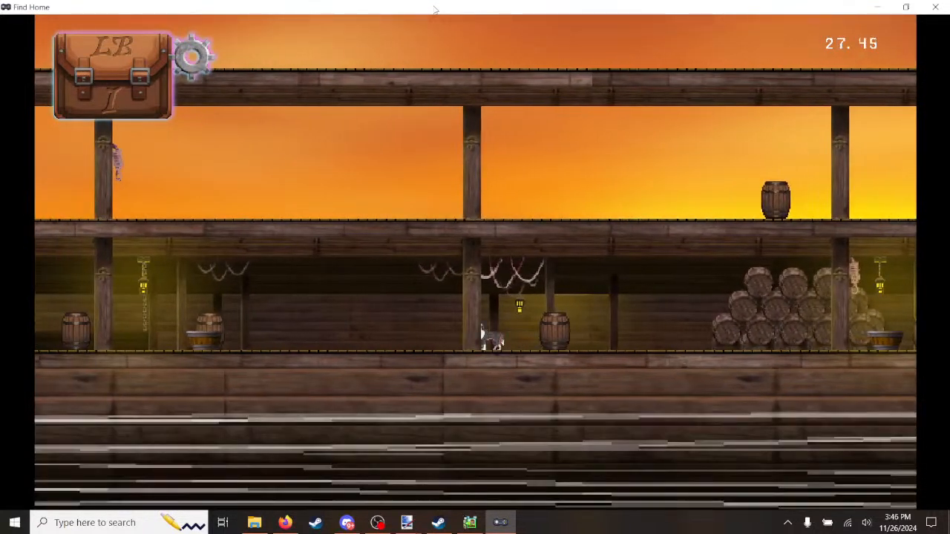
pyautogui.press('Right')
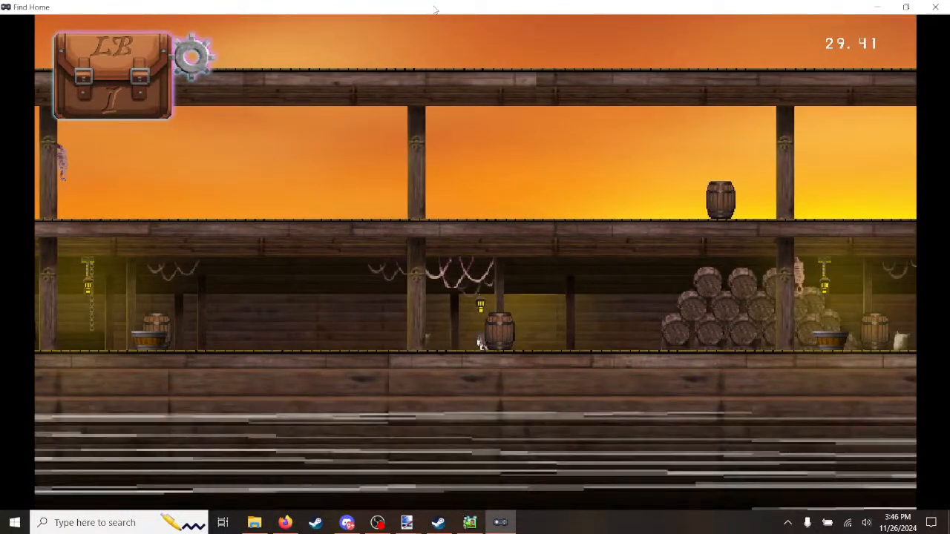
pyautogui.press('Right')
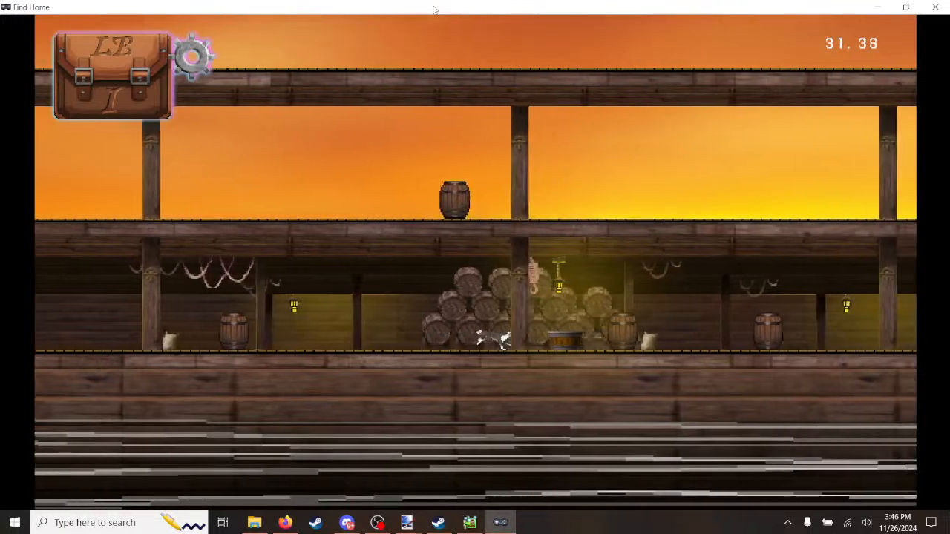
pyautogui.press('Right')
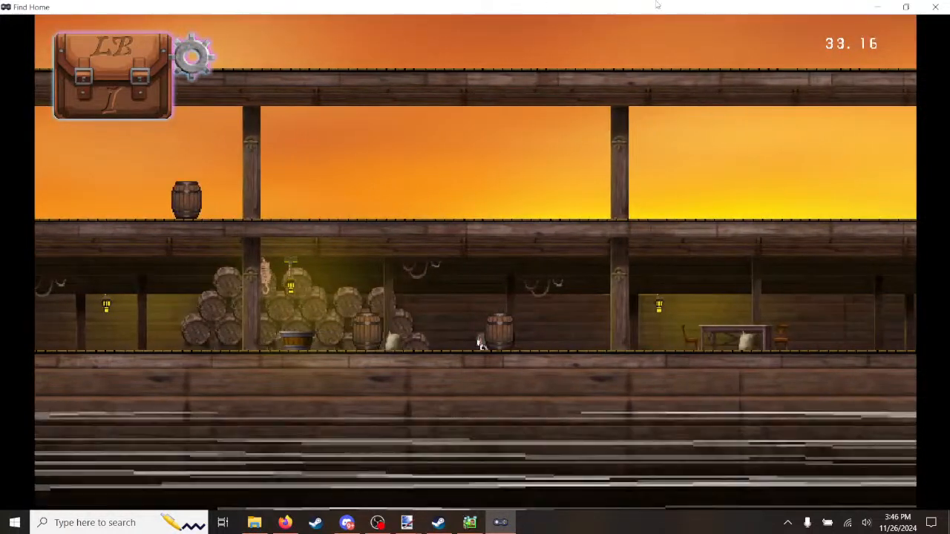
pyautogui.press('Right')
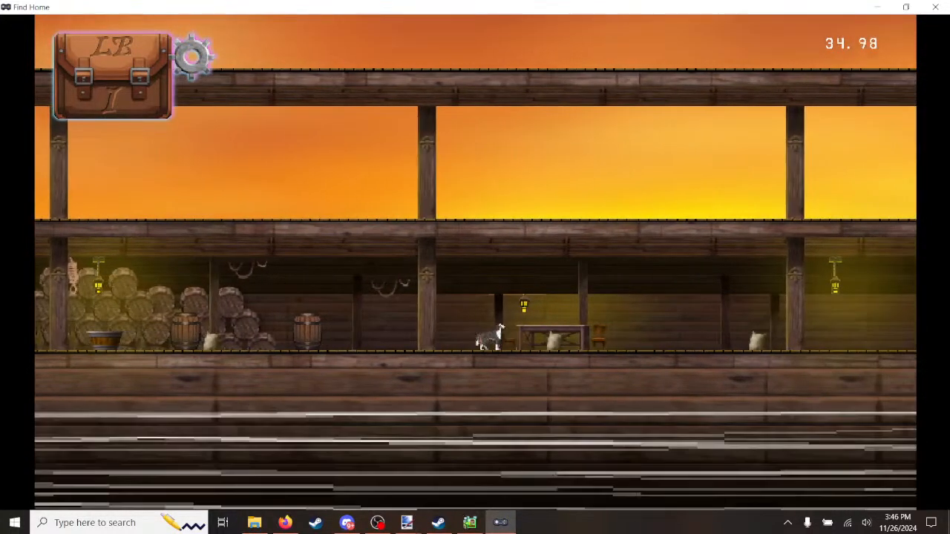
pyautogui.press('Left')
pyautogui.click(936, 8)
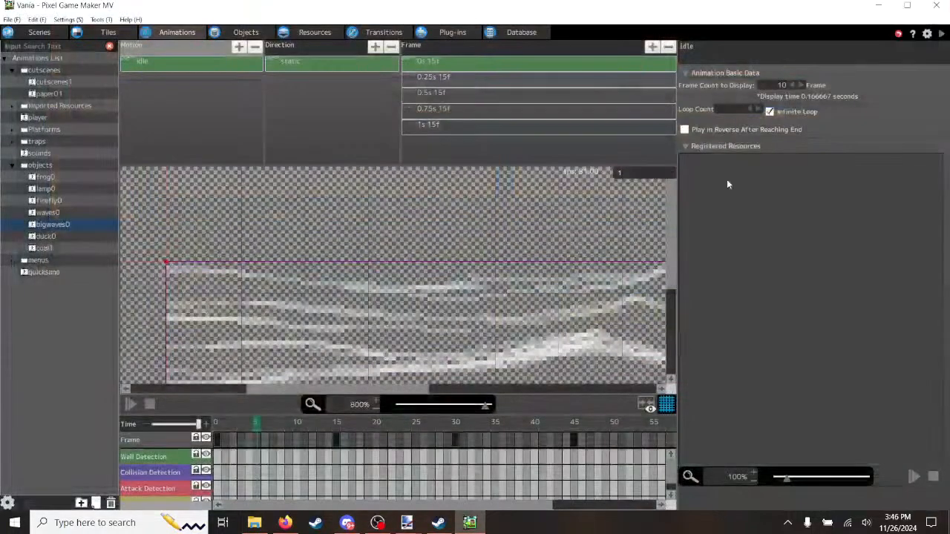
# Step: Examine Shipwaves01's audio playback settings and the player-distance condition on the link from Shipwaves0 to Shipwaves01
pyautogui.click(241, 33)
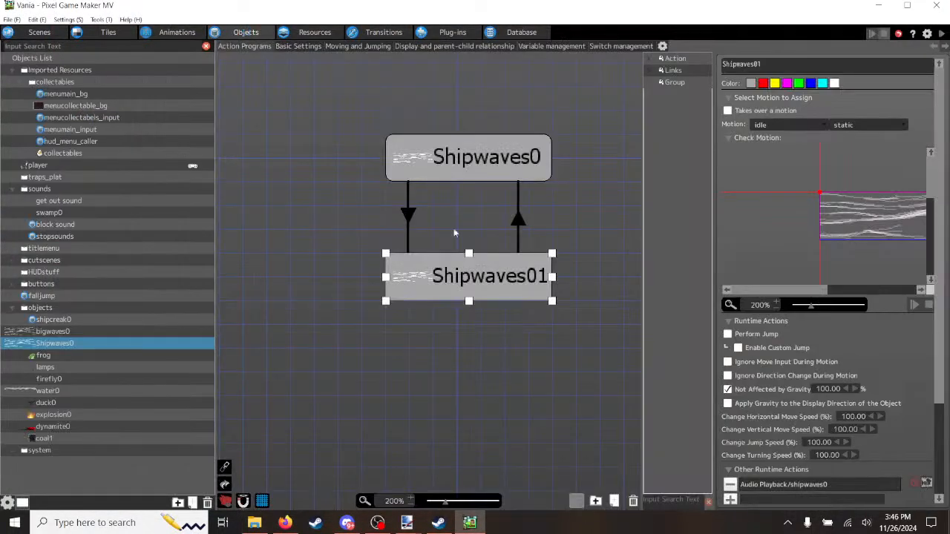
pyautogui.doubleClick(800, 491)
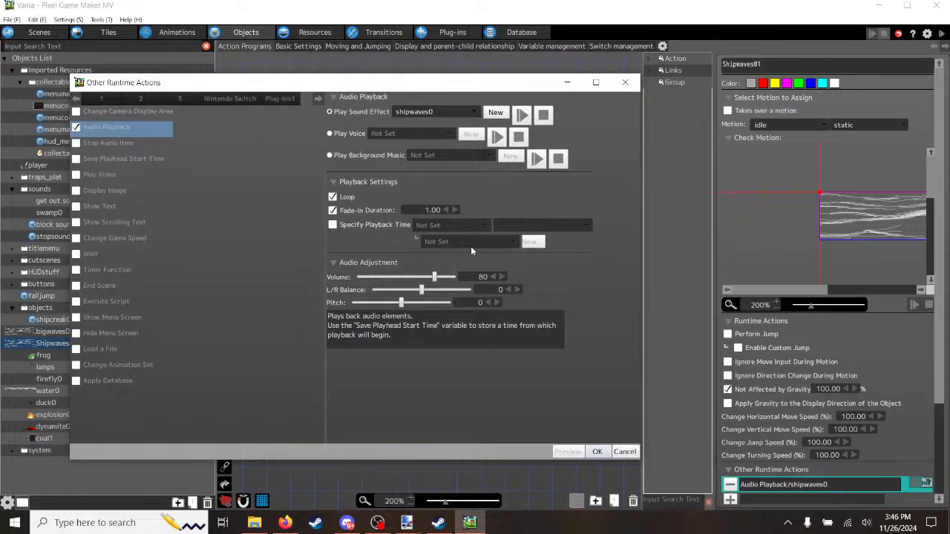
pyautogui.click(598, 451)
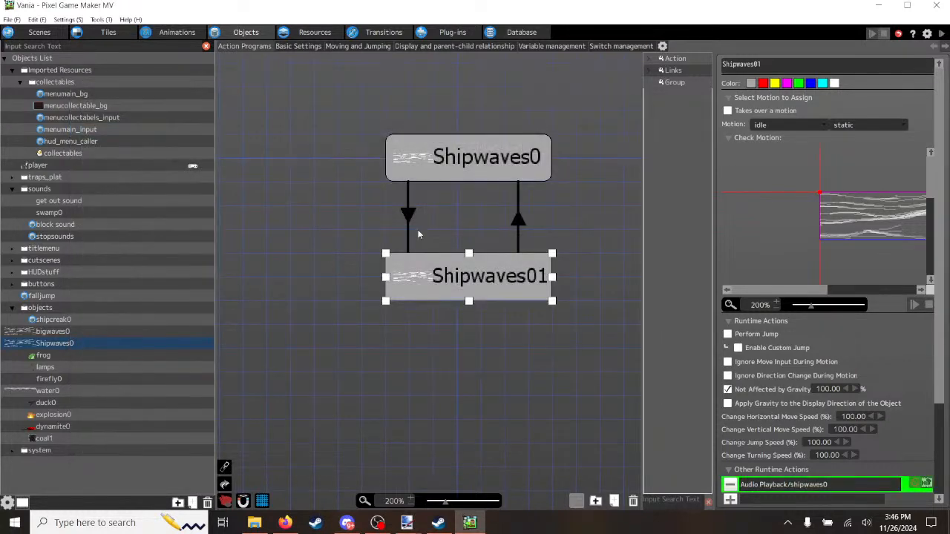
pyautogui.click(410, 216)
pyautogui.doubleClick(773, 246)
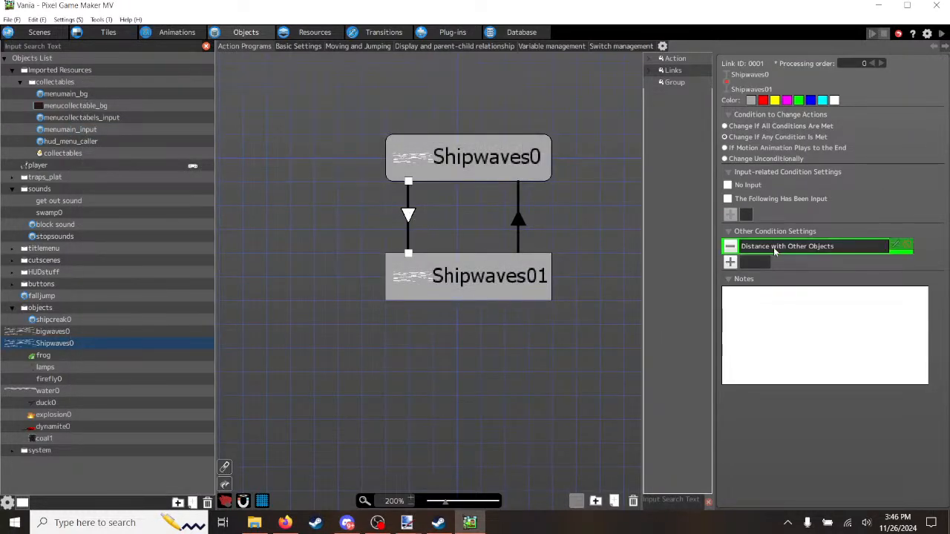
pyautogui.doubleClick(532, 261)
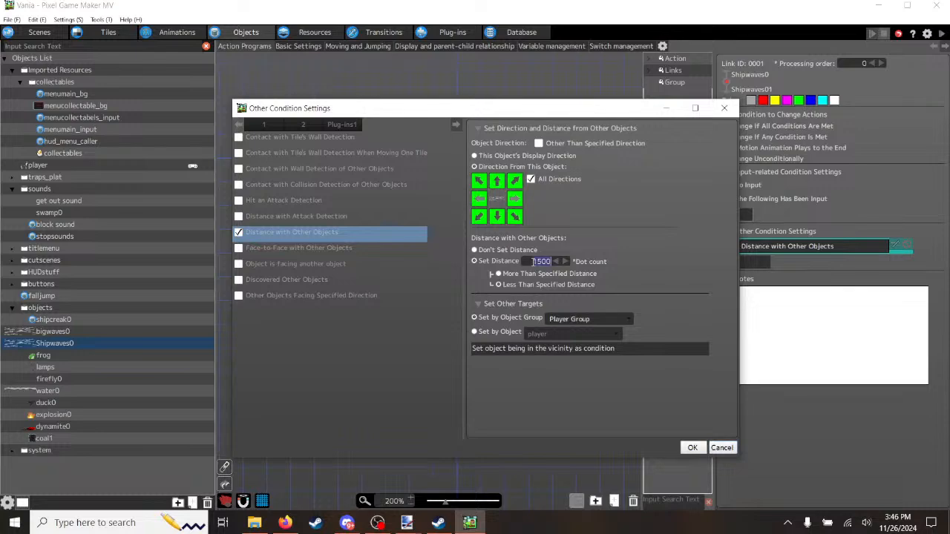
pyautogui.click(538, 261)
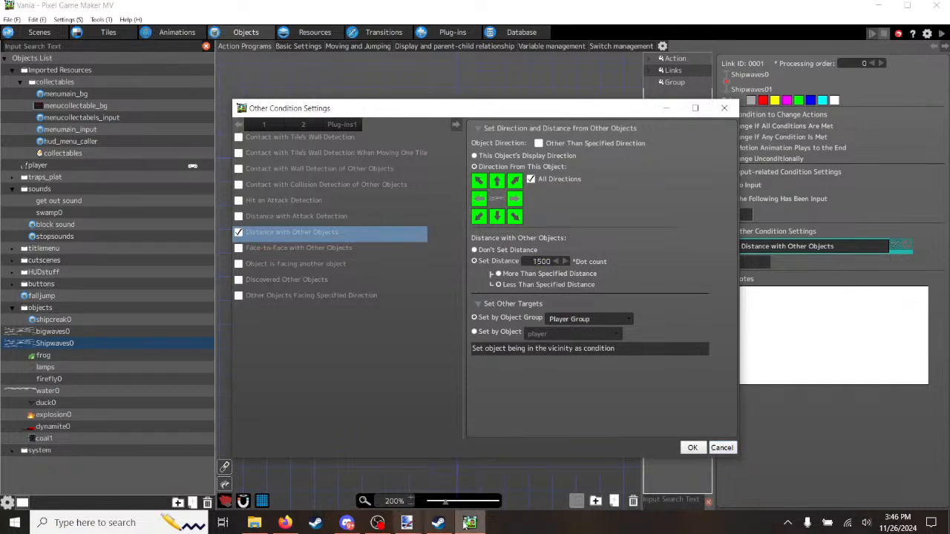
pyautogui.click(722, 447)
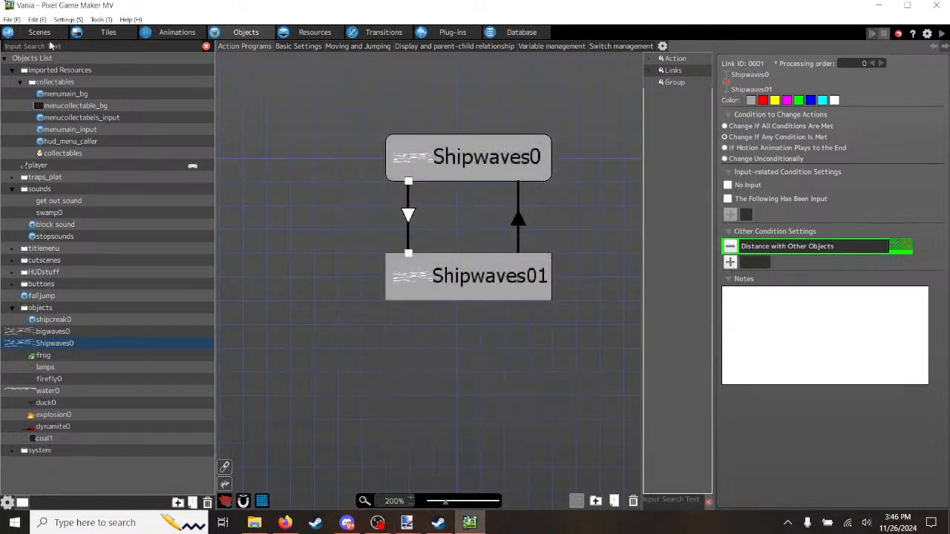
# Step: Check the width of the camera-accessible area in the ship1 scene's settings
pyautogui.click(40, 32)
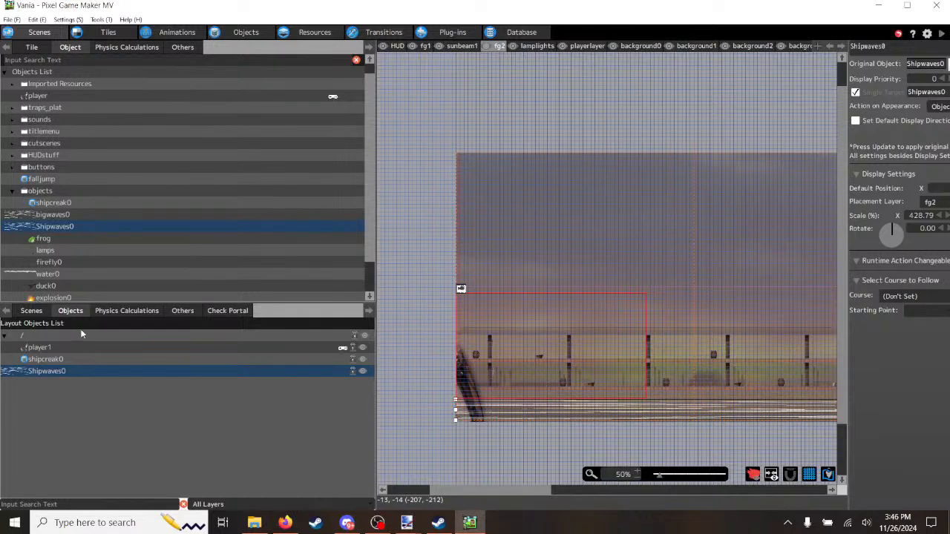
pyautogui.click(31, 311)
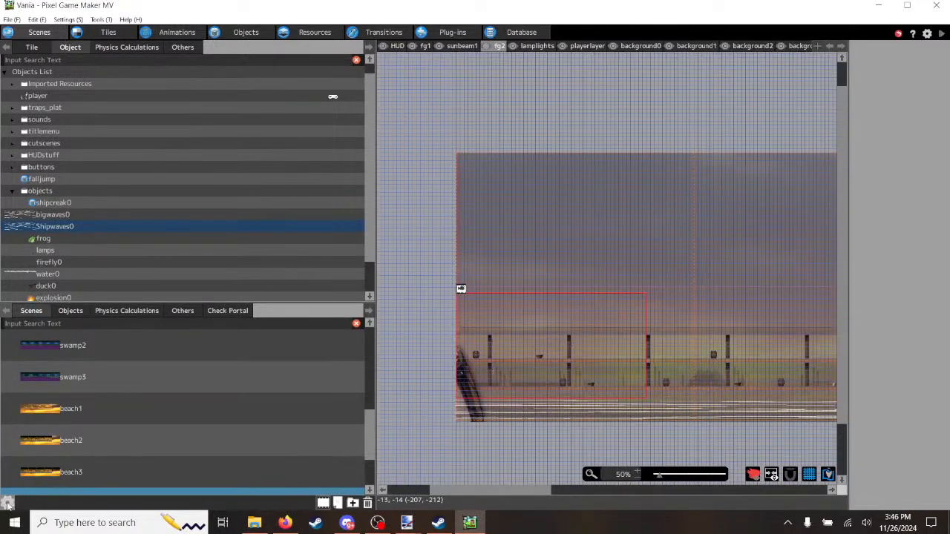
pyautogui.click(6, 503)
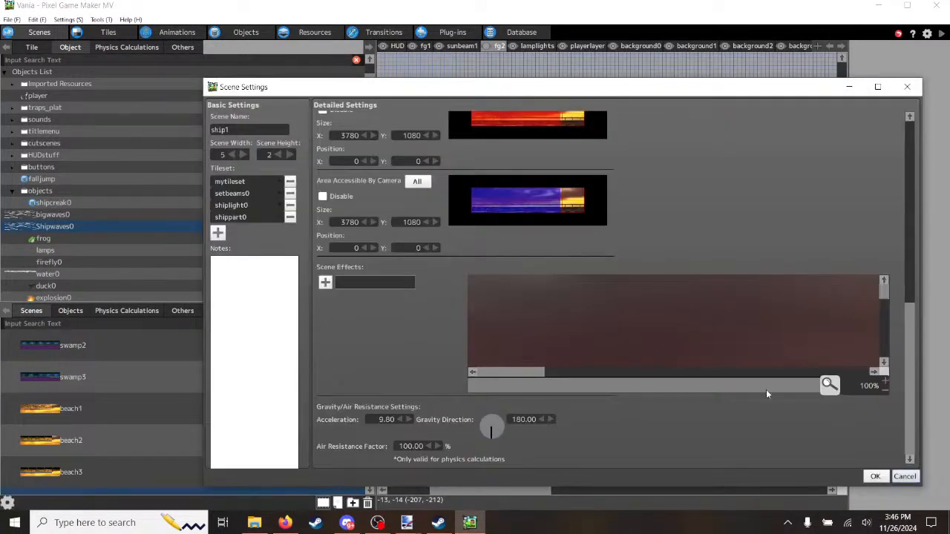
pyautogui.moveTo(911, 319); pyautogui.dragTo(910, 286)
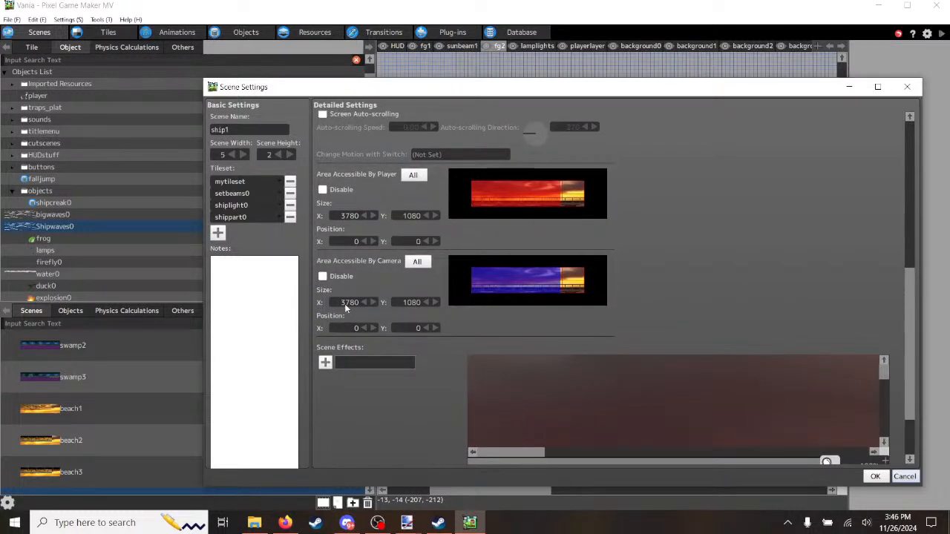
pyautogui.doubleClick(347, 303)
pyautogui.click(902, 476)
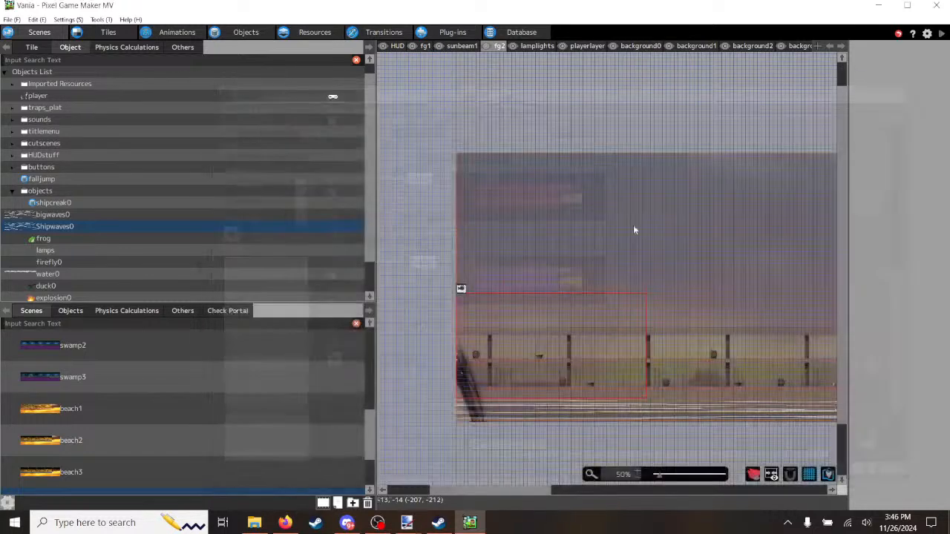
# Step: Change the player distance in the condition of the link from Shipwaves0 to Shipwaves01
pyautogui.click(249, 33)
pyautogui.click(483, 288)
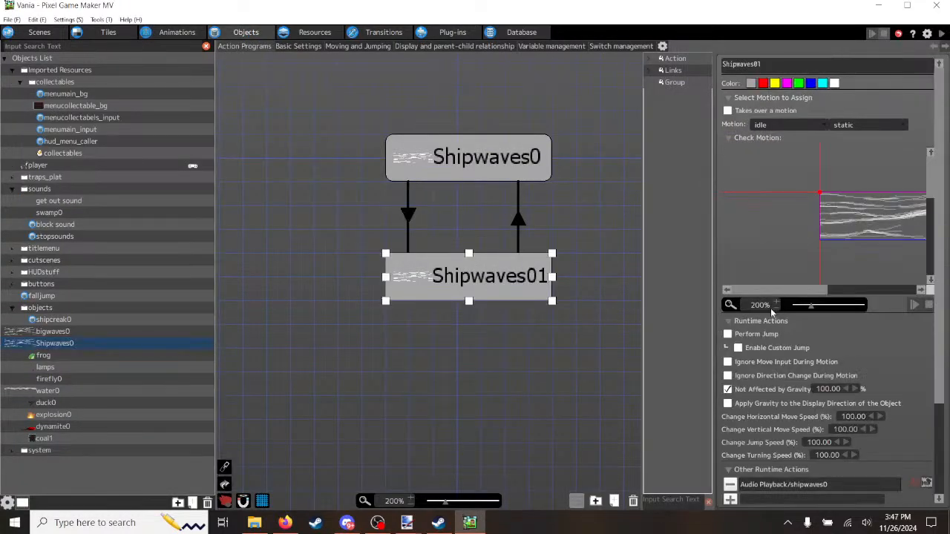
pyautogui.click(408, 216)
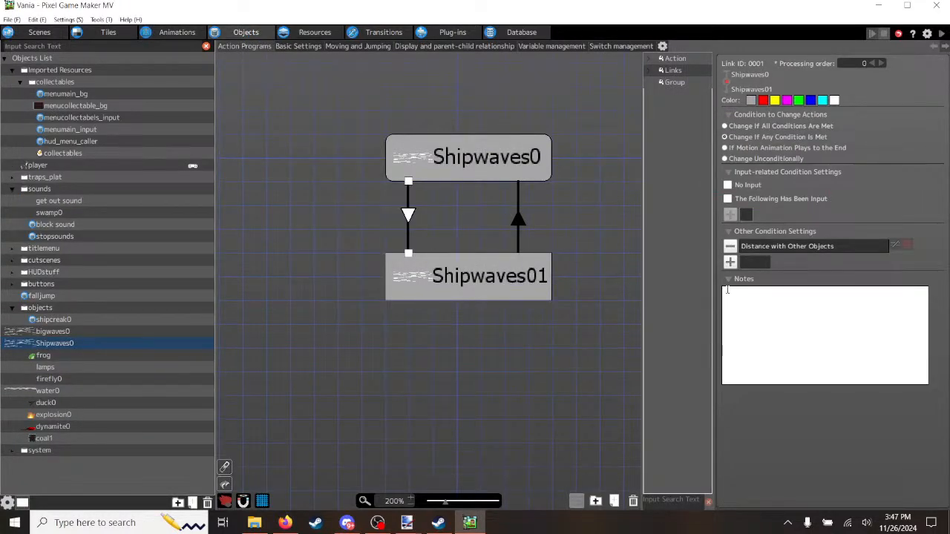
pyautogui.doubleClick(760, 245)
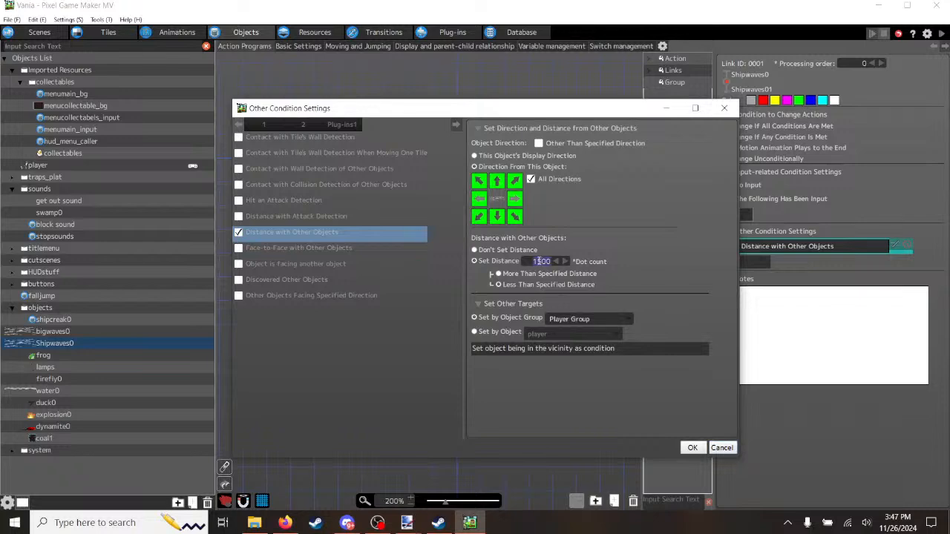
pyautogui.click(692, 448)
# Step: Set the player distance in the condition of the return link from Shipwaves01 to Shipwaves0 to 380 dots
pyautogui.click(519, 217)
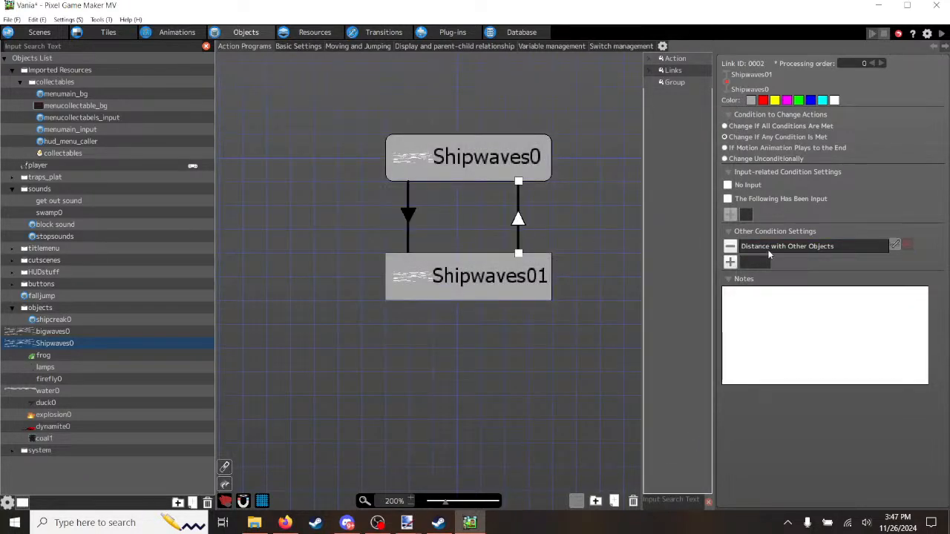
pyautogui.doubleClick(769, 251)
pyautogui.click(542, 262)
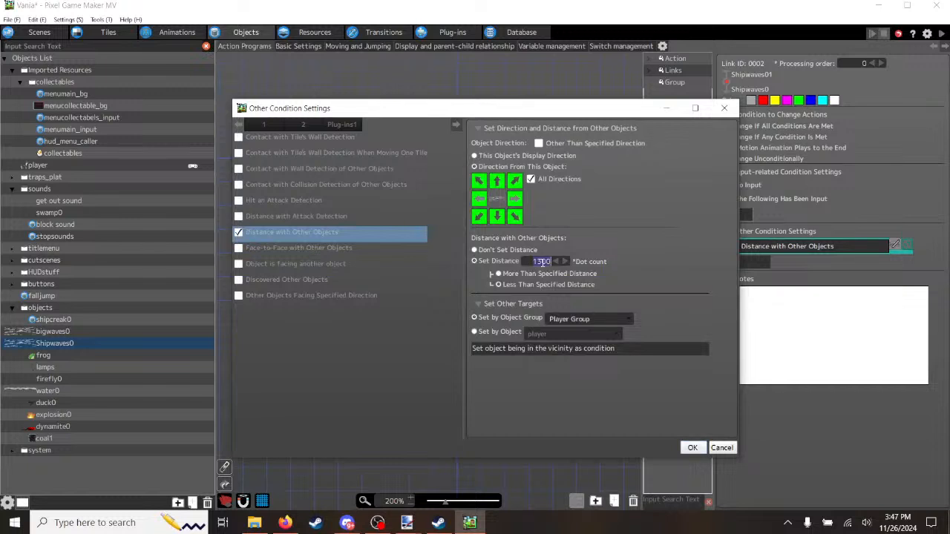
pyautogui.write('380')
pyautogui.click(691, 446)
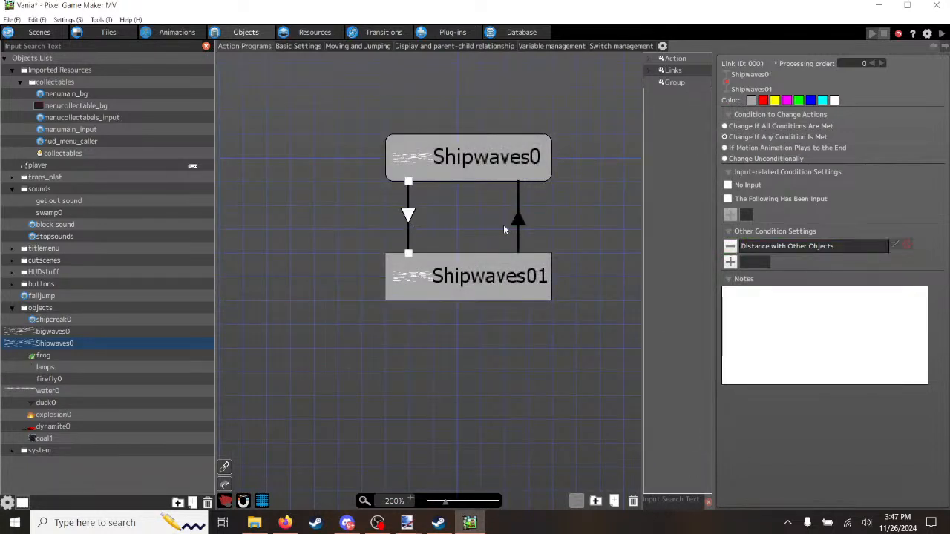
# Step: Test play the ship scene, running the dog left to the ship's end, jumping and heading back right to check the wave sound
pyautogui.click(942, 34)
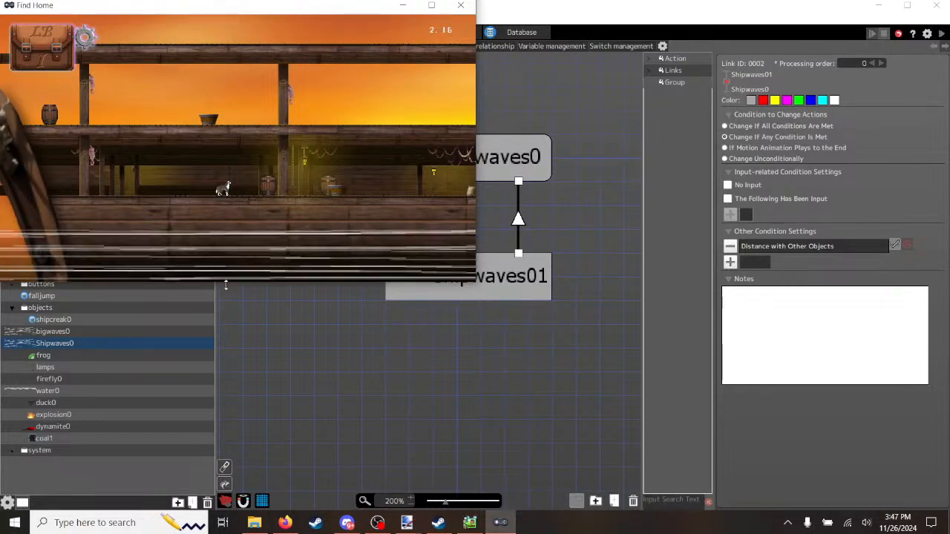
pyautogui.press('a')
pyautogui.press('a')
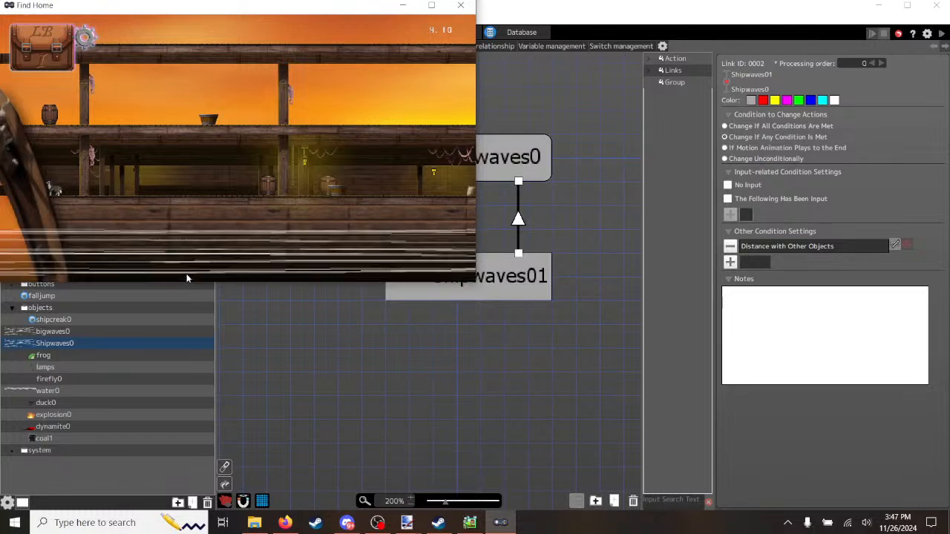
pyautogui.press('space')
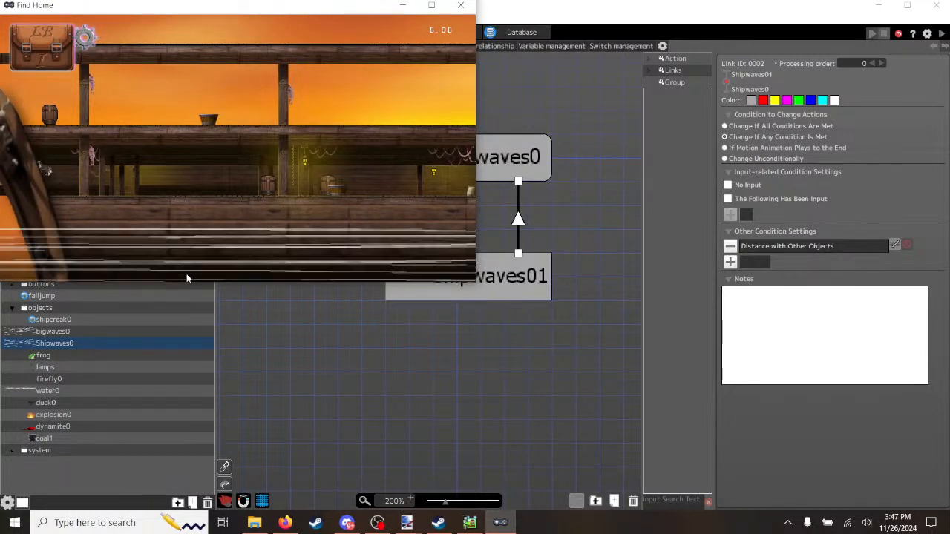
pyautogui.press('d')
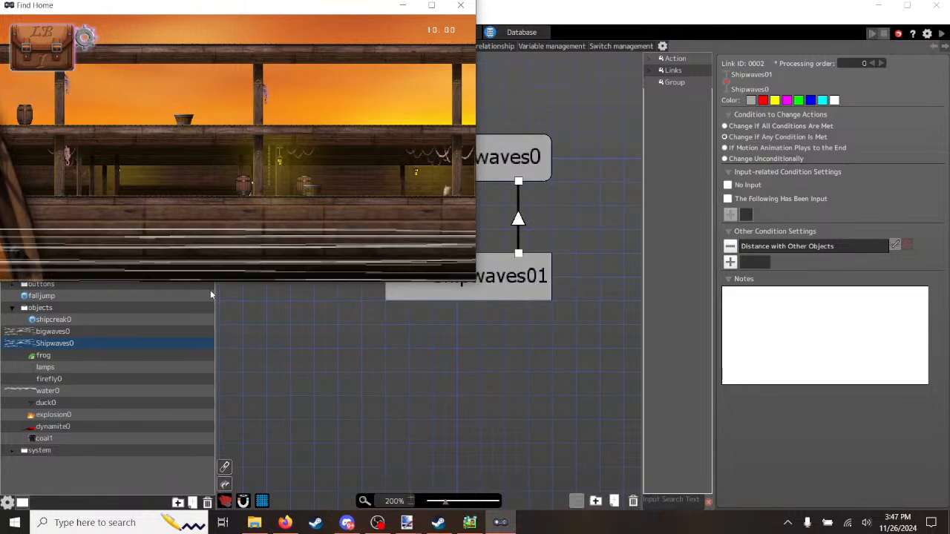
pyautogui.click(464, 6)
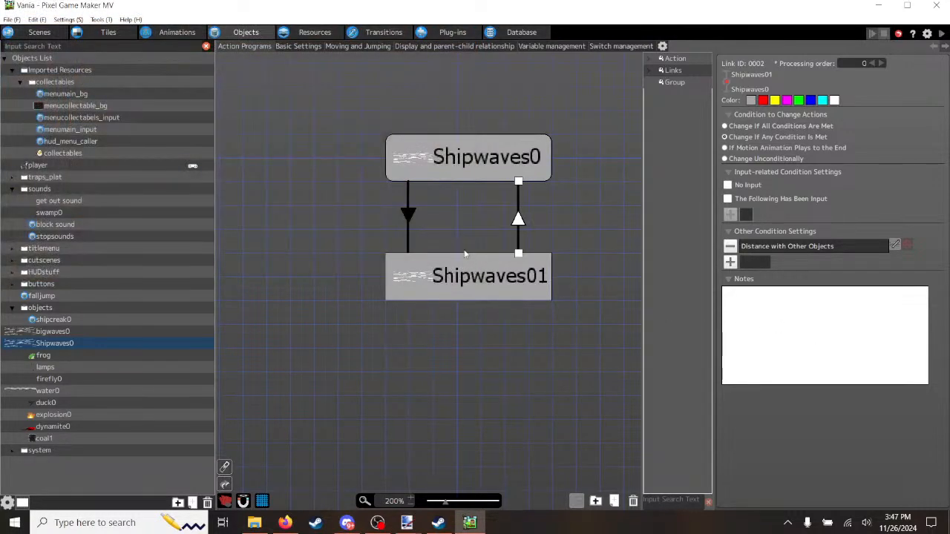
# Step: Lower the volume of the shipwaves0 sound effect in the Shipwaves01 action to 60
pyautogui.click(486, 281)
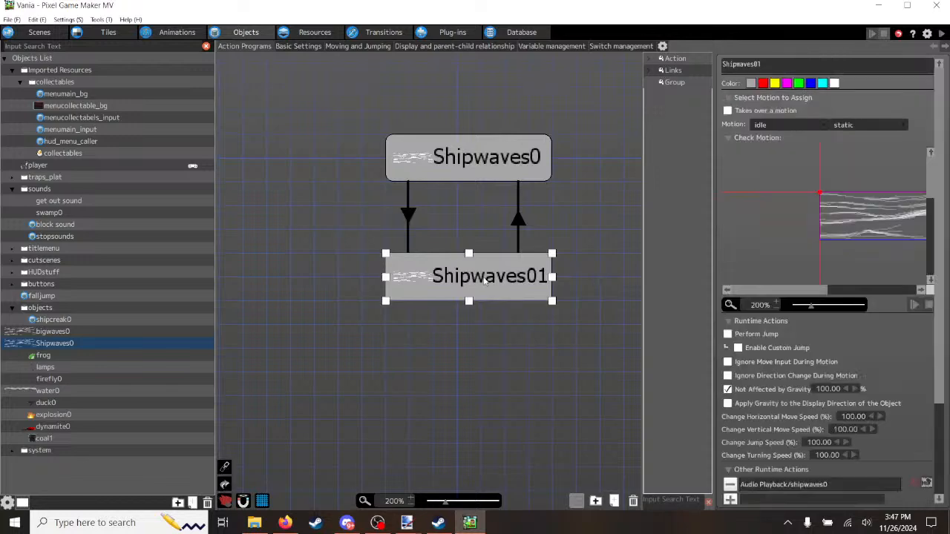
pyautogui.doubleClick(811, 487)
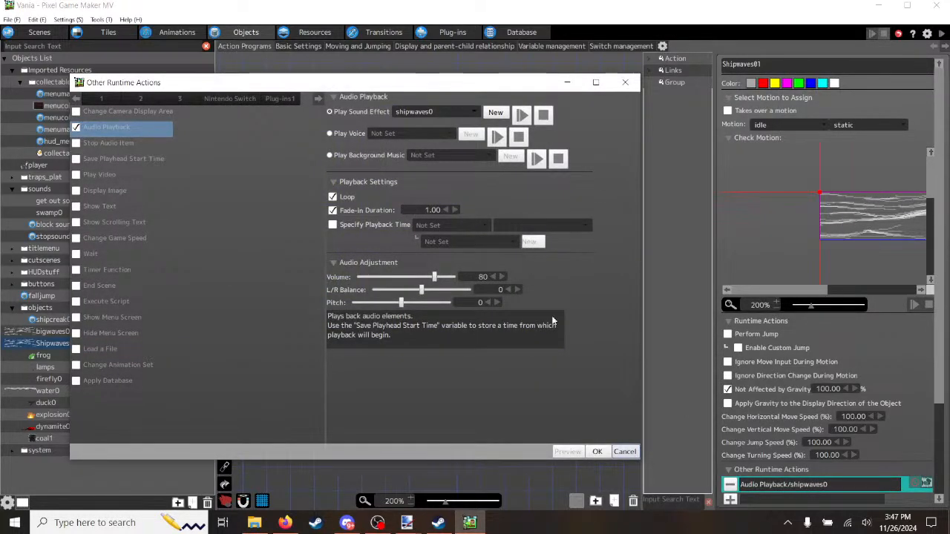
pyautogui.moveTo(433, 277)
pyautogui.mouseDown()
pyautogui.moveTo(409, 278)
pyautogui.moveTo(416, 280)
pyautogui.mouseUp()
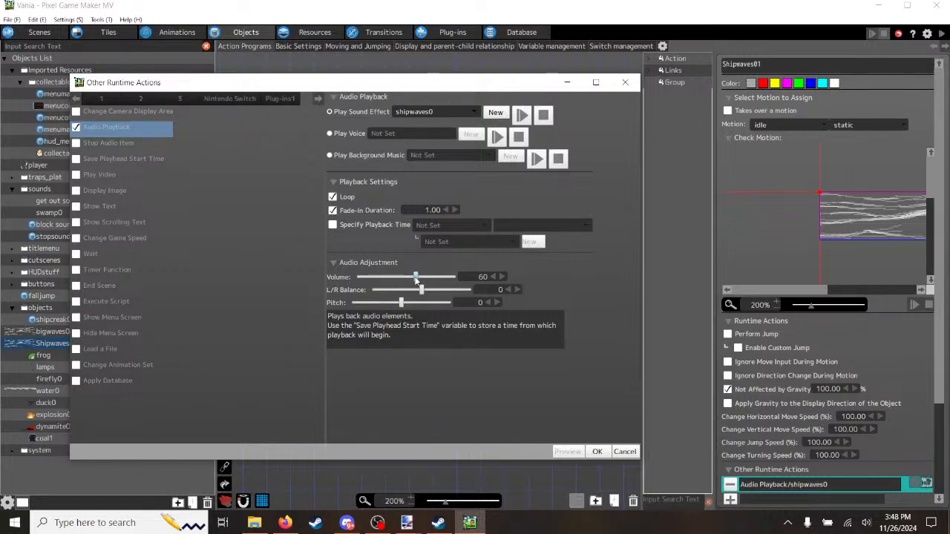
pyautogui.click(597, 452)
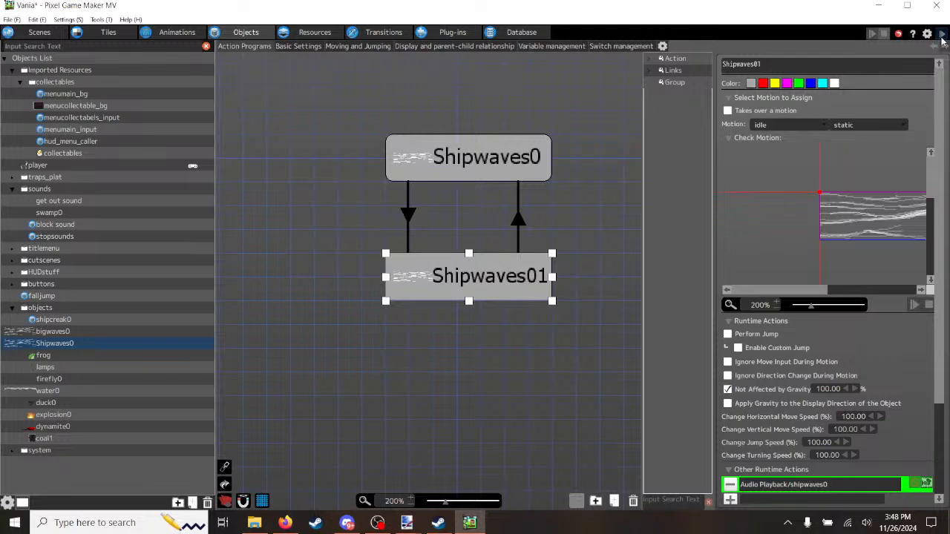
# Step: Test play the ship scene, running the dog left and back right to check the wave sound's volume
pyautogui.click(941, 35)
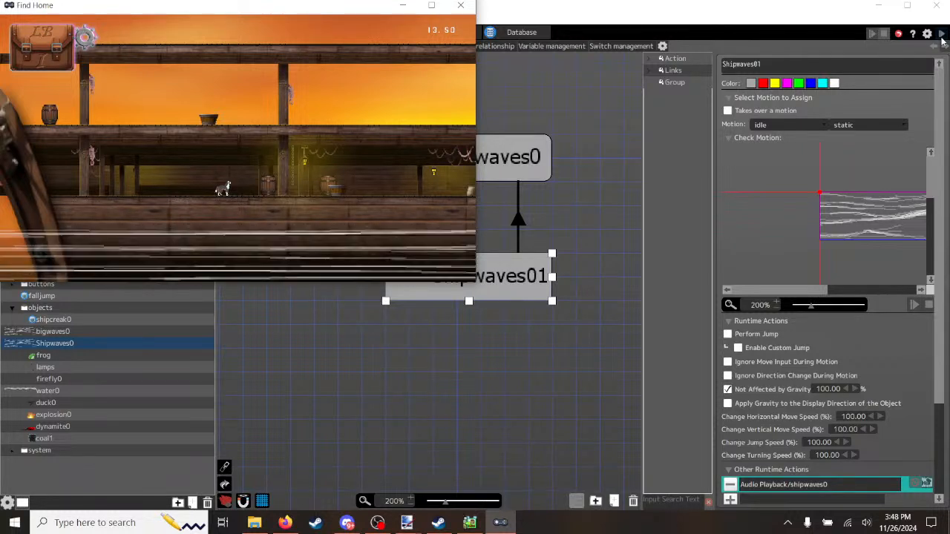
pyautogui.press('Left')
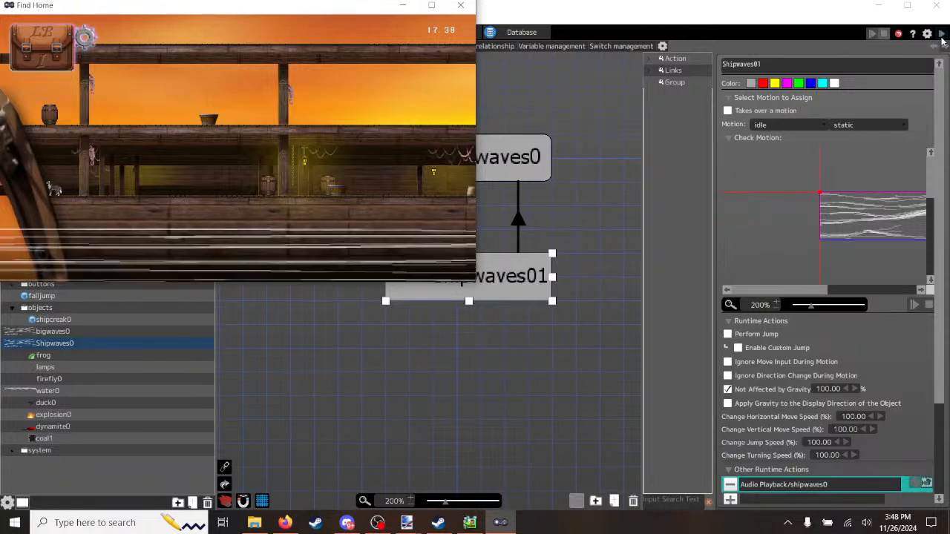
pyautogui.press('Right')
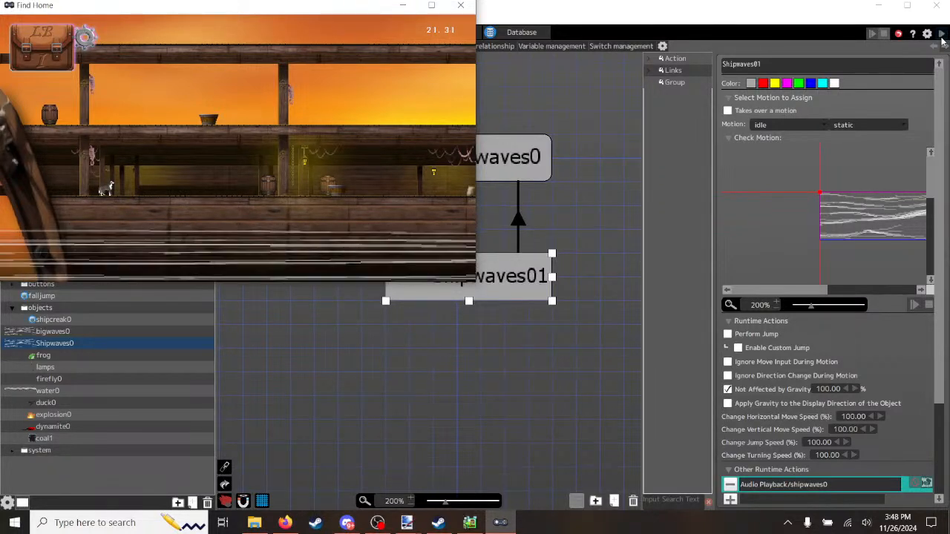
pyautogui.press('Right')
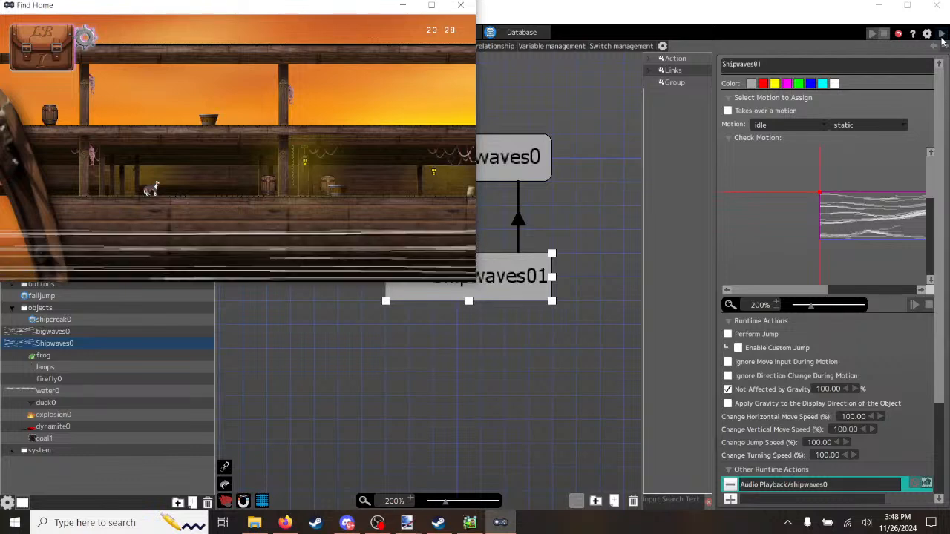
pyautogui.click(461, 6)
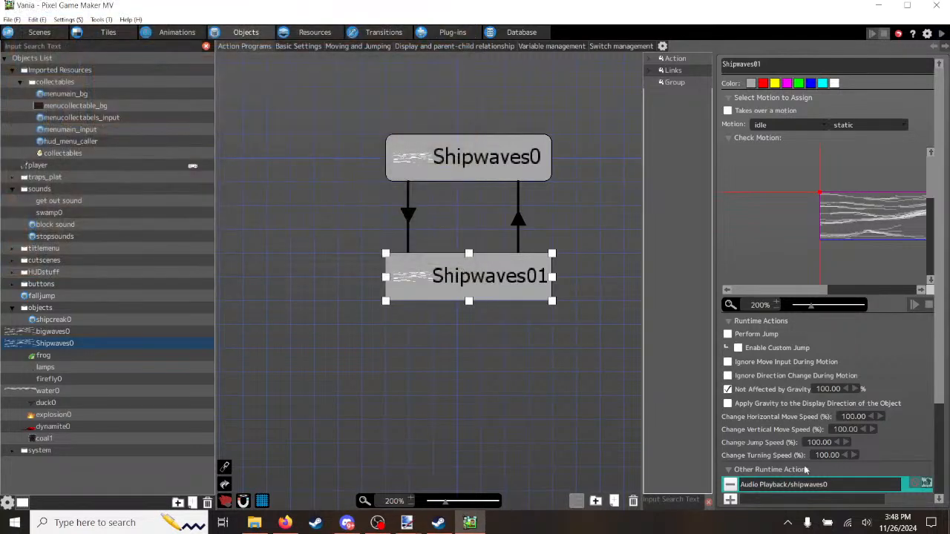
# Step: Set the shipwaves0 playback volume in the Shipwaves01 action to 50 and test play the ship scene
pyautogui.doubleClick(775, 484)
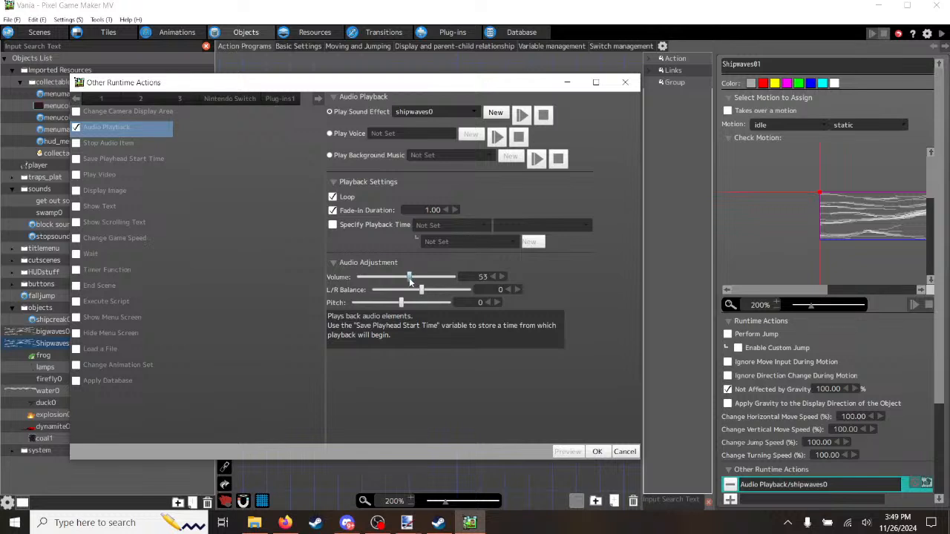
pyautogui.moveTo(409, 277); pyautogui.dragTo(406, 281)
pyautogui.click(596, 452)
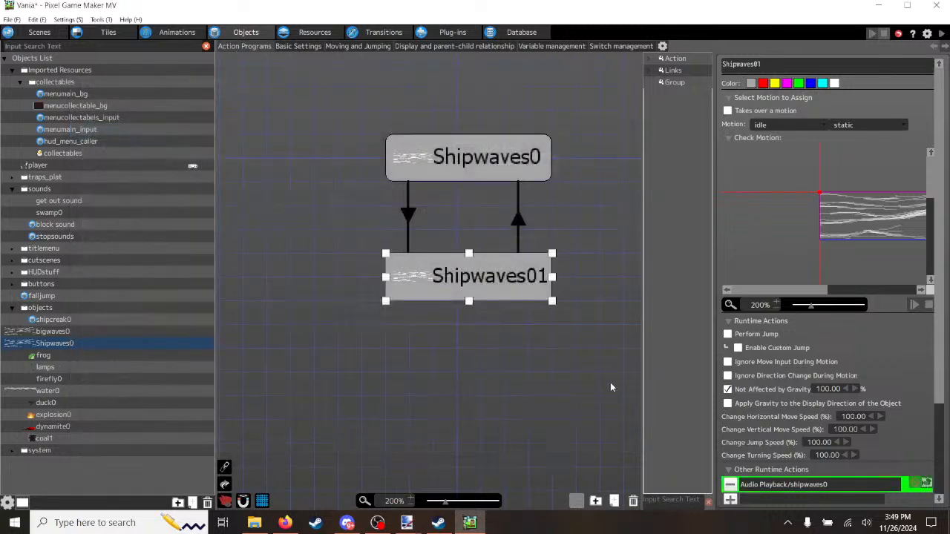
pyautogui.click(943, 35)
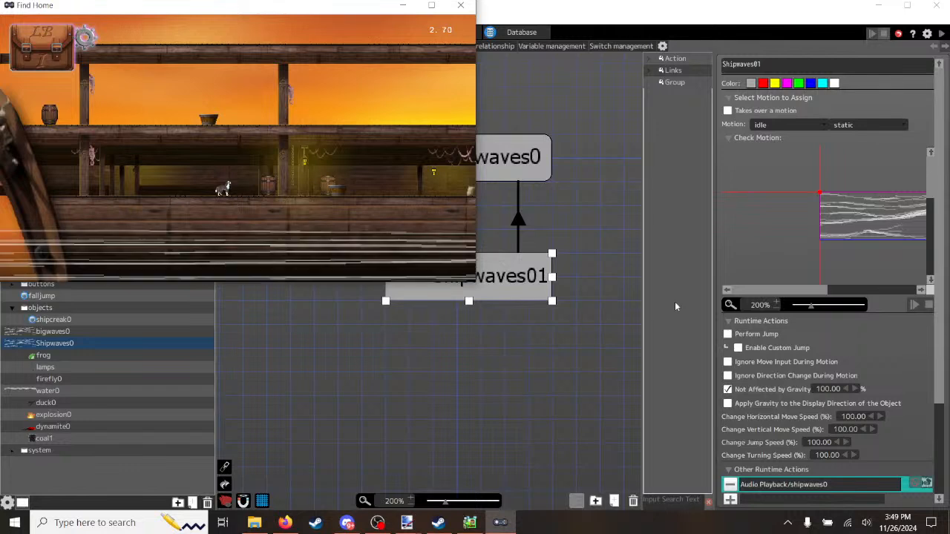
pyautogui.click(461, 6)
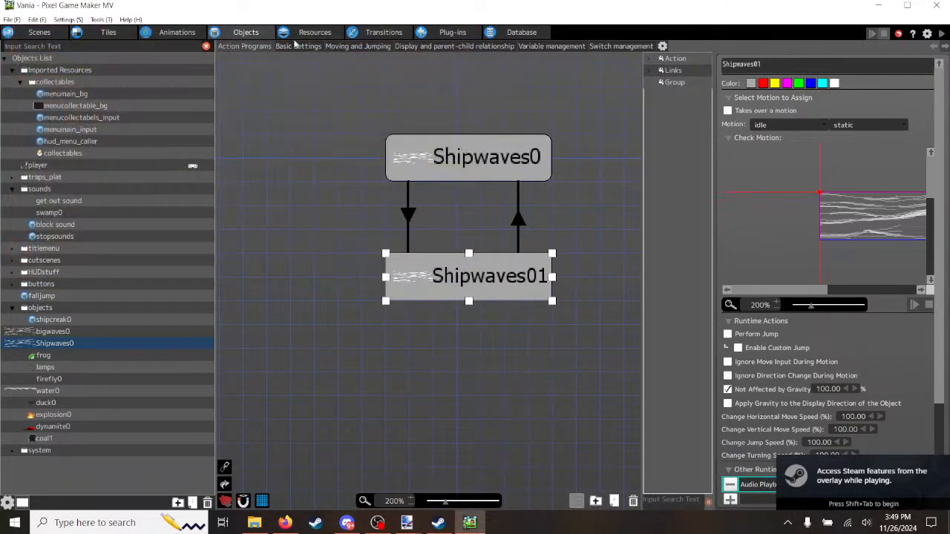
# Step: Set the source volume of the shipwaves0 sound effect resource to 50 and test play the scene in a maximized game window
pyautogui.click(315, 32)
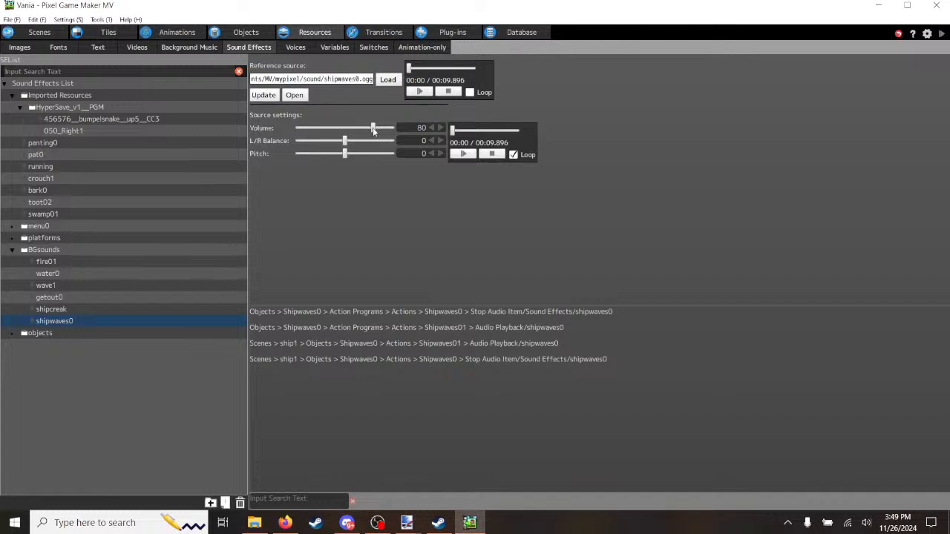
pyautogui.moveTo(373, 128); pyautogui.dragTo(345, 131)
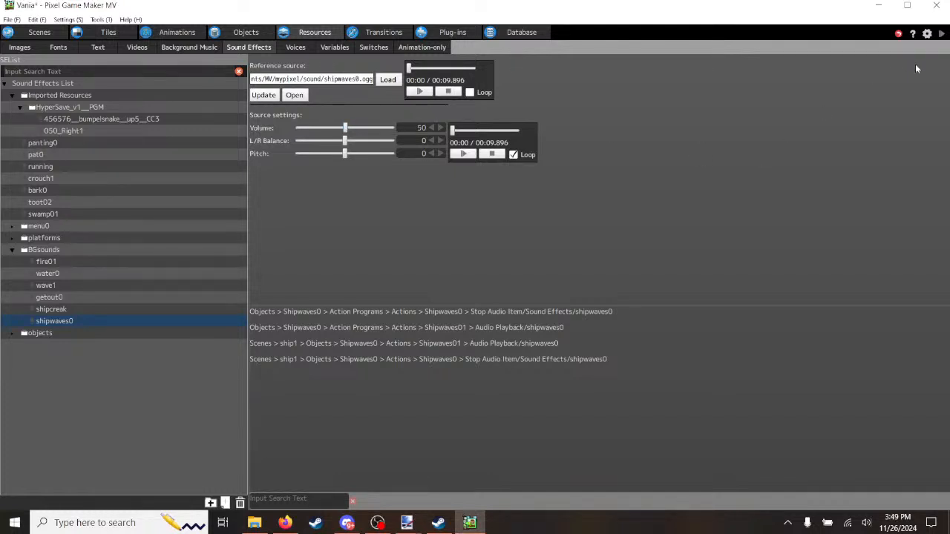
pyautogui.click(941, 34)
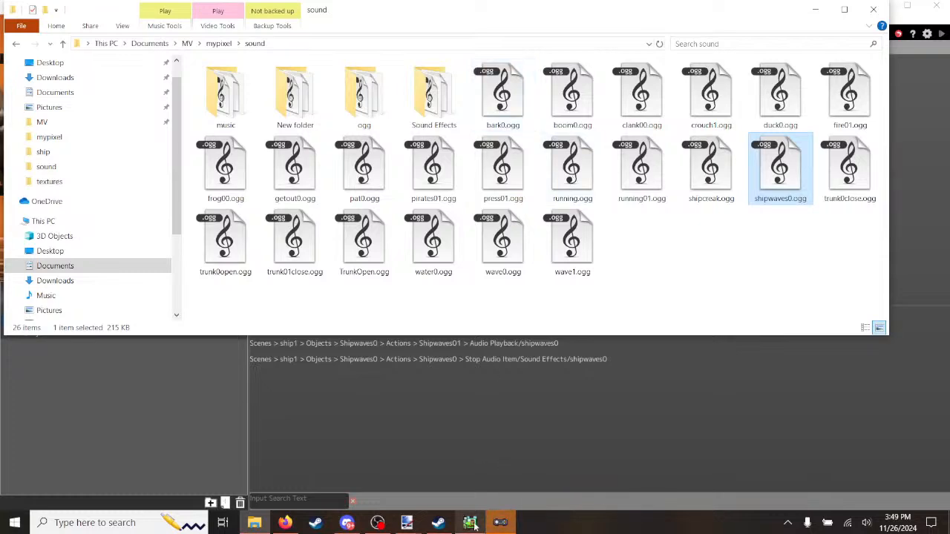
pyautogui.click(500, 522)
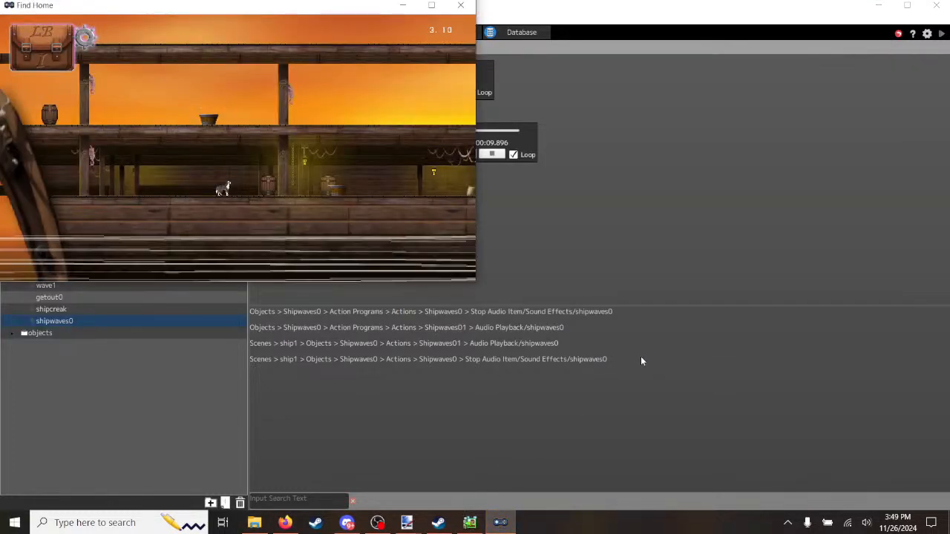
pyautogui.click(434, 6)
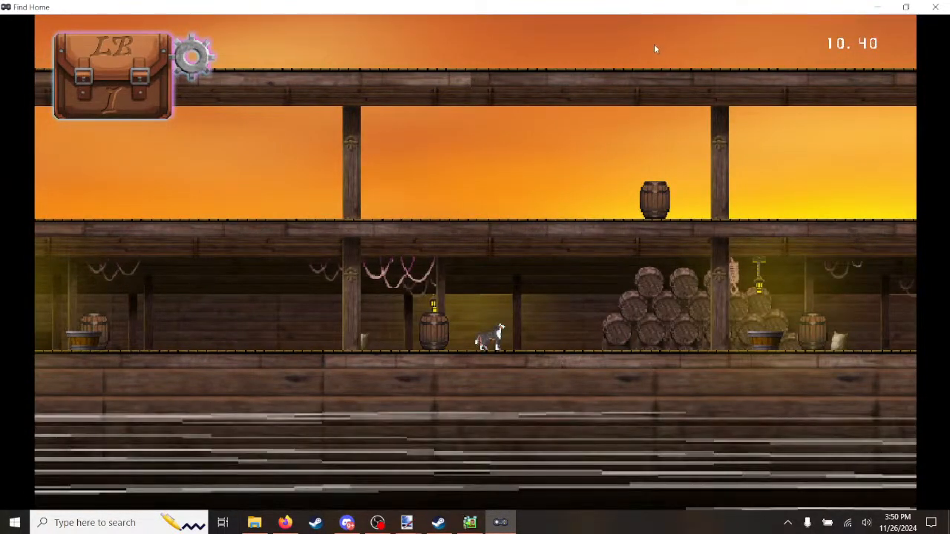
pyautogui.click(935, 7)
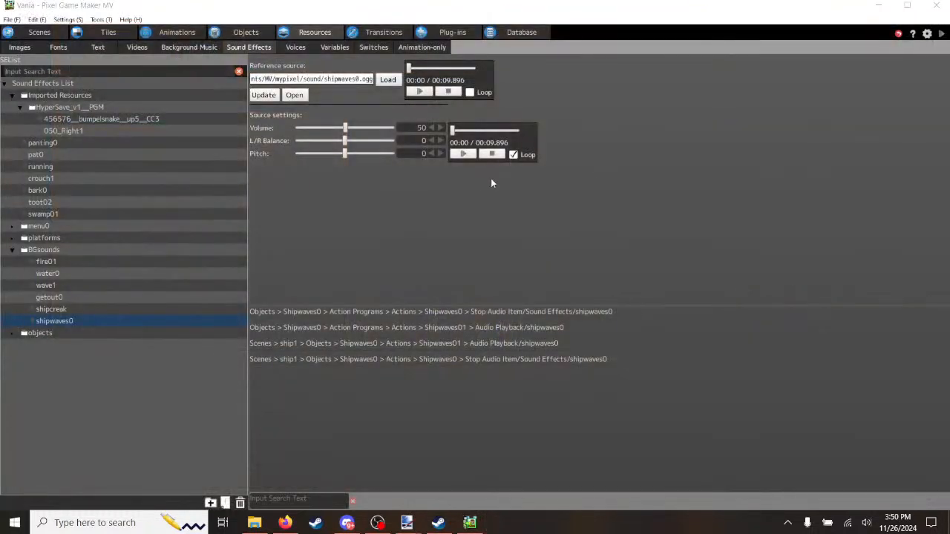
# Step: Lower the source volume of the shipwaves0 sound effect further and set its playback volume in the Shipwaves01 action to 100
pyautogui.moveTo(345, 128); pyautogui.dragTo(324, 128)
pyautogui.click(245, 33)
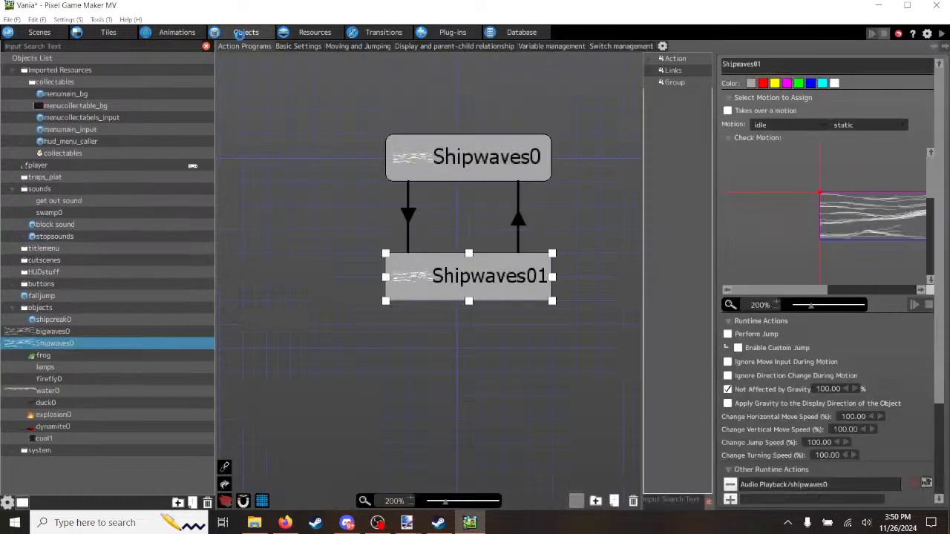
pyautogui.doubleClick(787, 484)
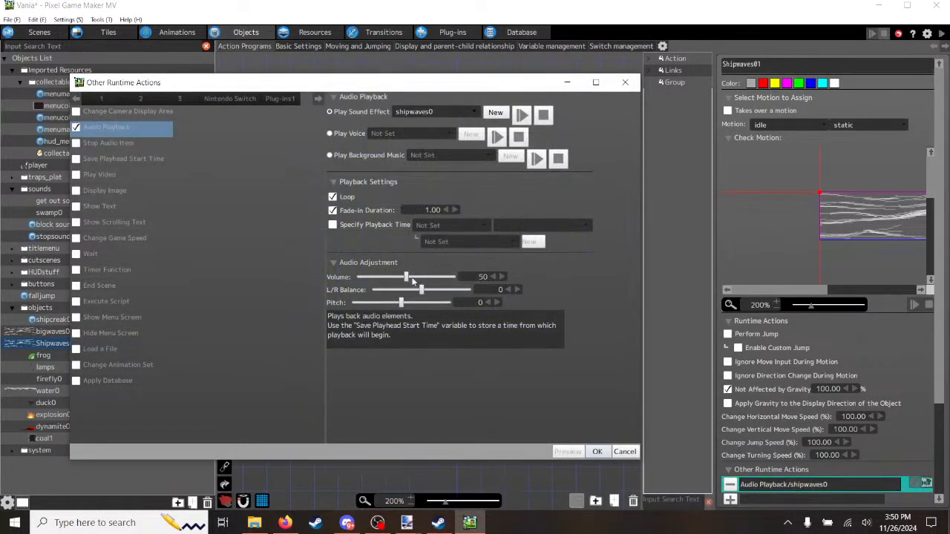
pyautogui.moveTo(413, 279); pyautogui.dragTo(454, 277)
pyautogui.click(596, 451)
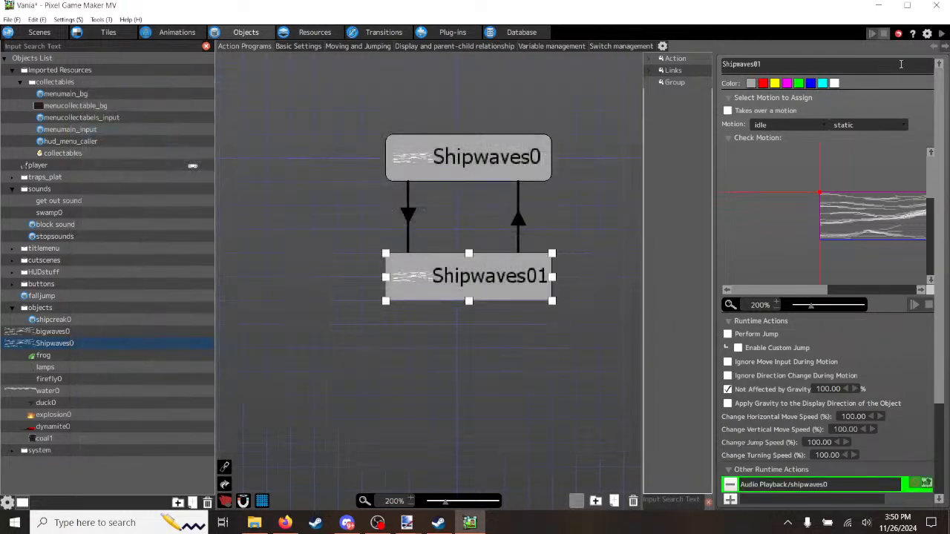
# Step: Test play the ship scene, and set the shipwaves0 playback volume in the Shipwaves01 action to 35
pyautogui.click(944, 34)
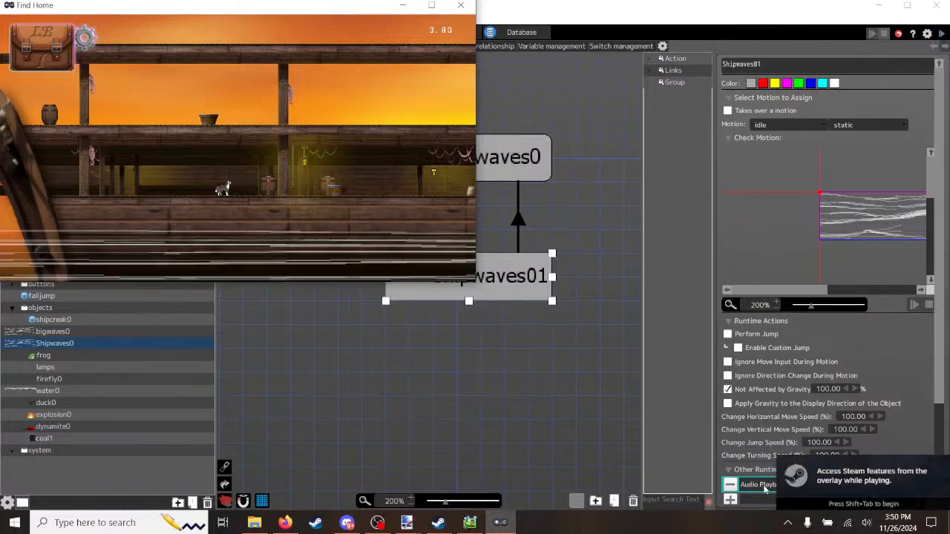
pyautogui.click(461, 6)
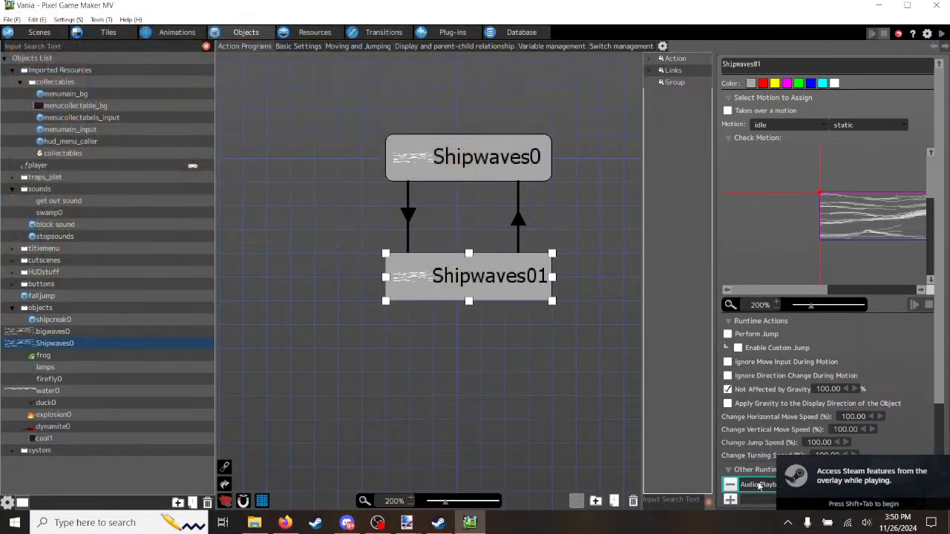
pyautogui.doubleClick(759, 486)
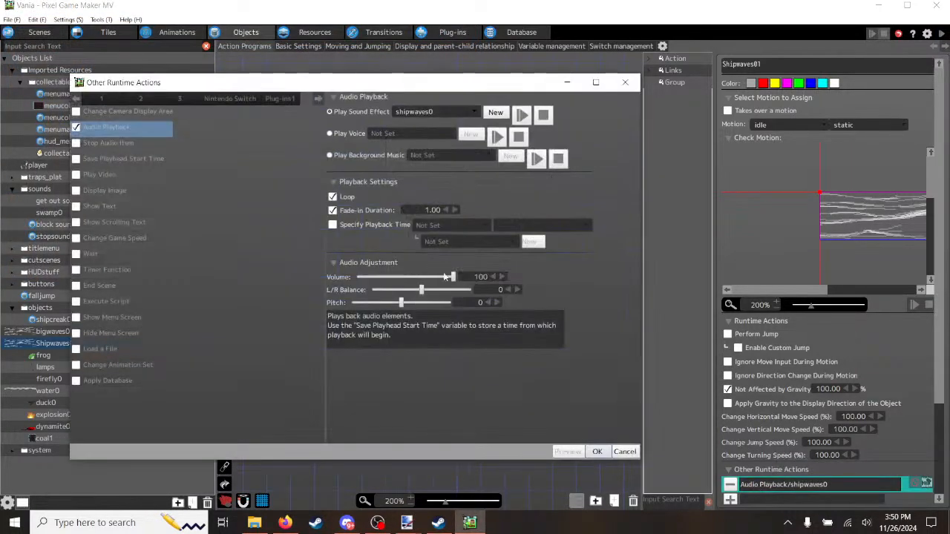
pyautogui.moveTo(453, 277); pyautogui.dragTo(392, 277)
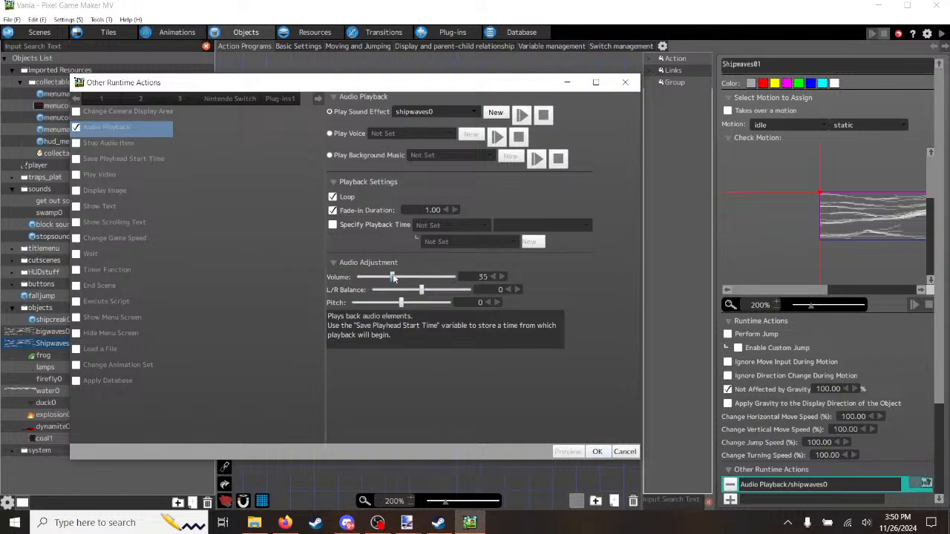
pyautogui.click(597, 452)
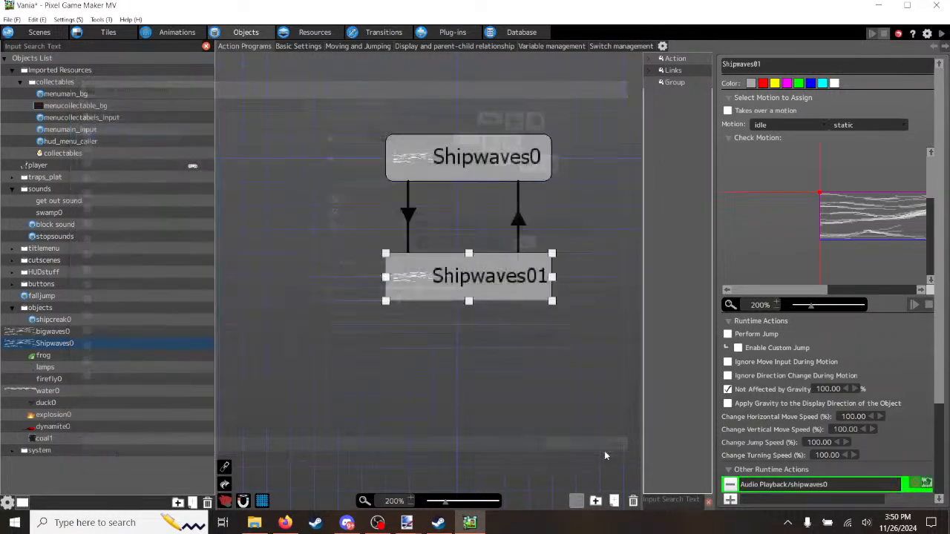
# Step: Test play the scene in a maximized game window, running the dog right along the lower deck to check the wave sound
pyautogui.click(942, 35)
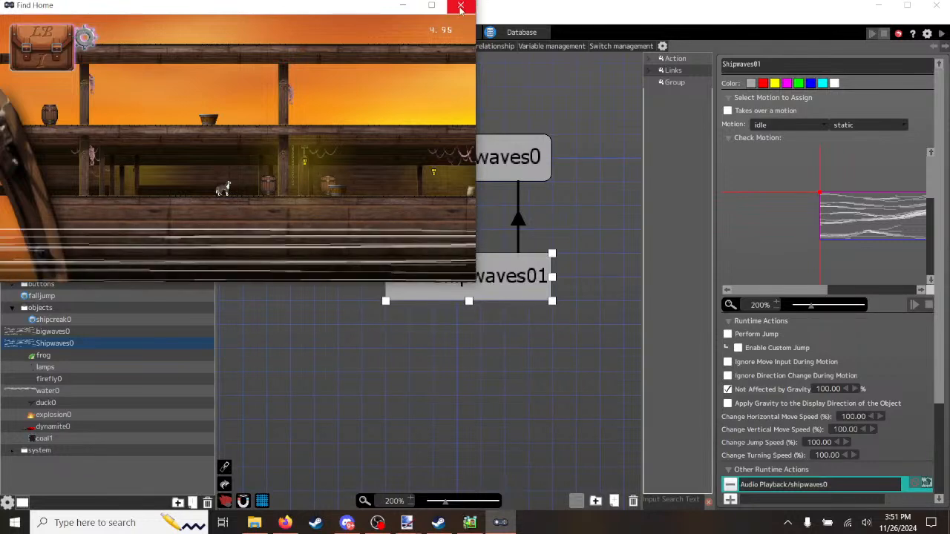
pyautogui.click(431, 6)
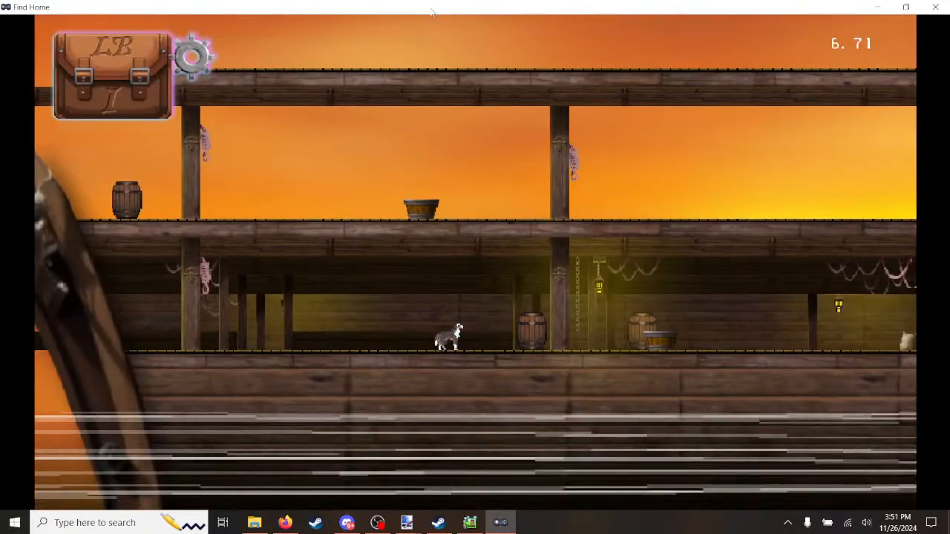
pyautogui.press('Right')
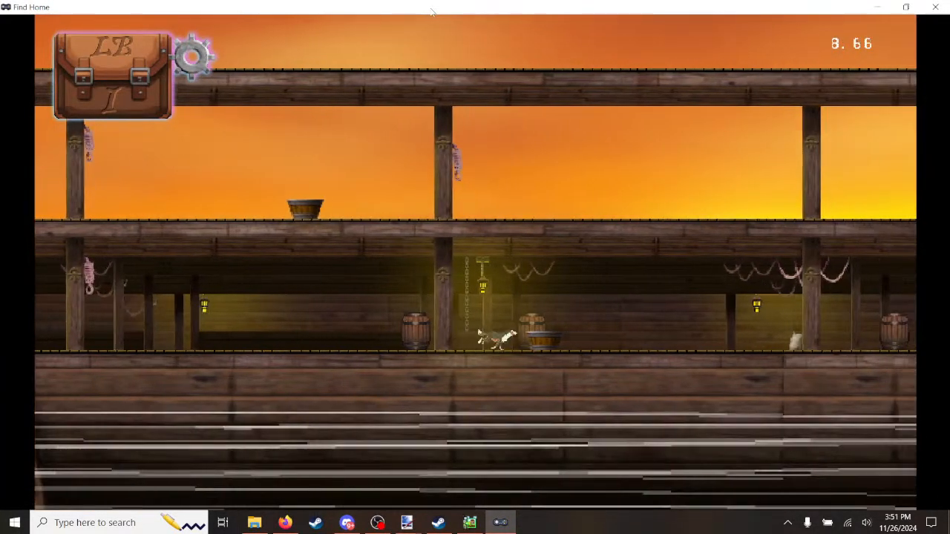
pyautogui.press('Right')
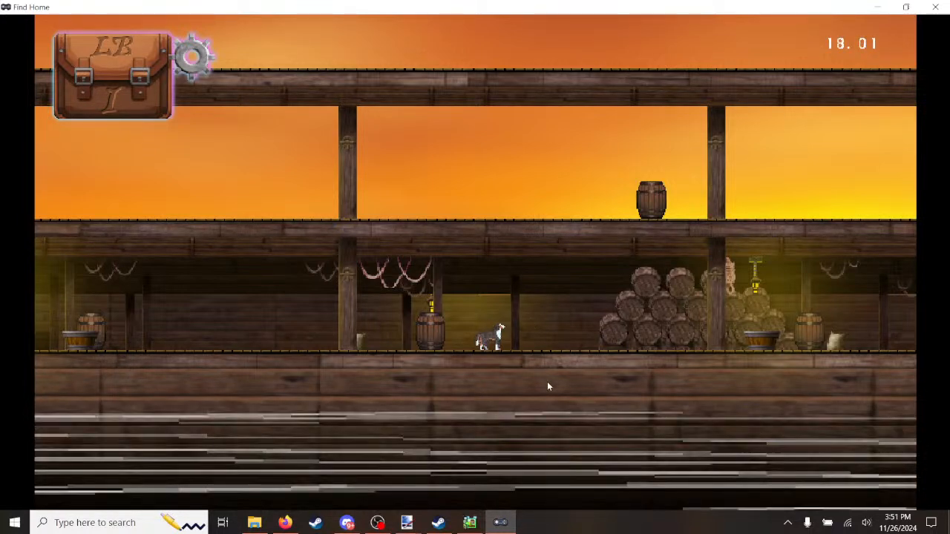
pyautogui.press('Right')
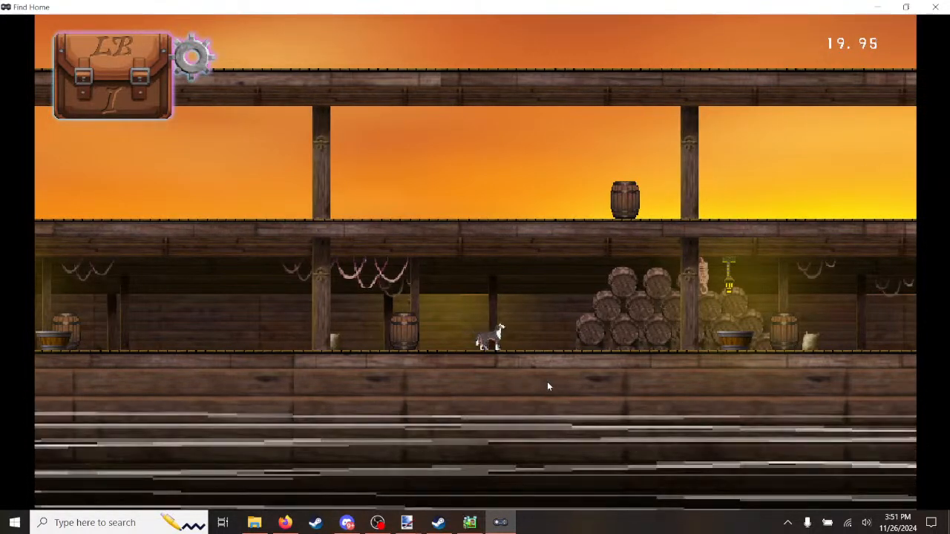
pyautogui.press('Right')
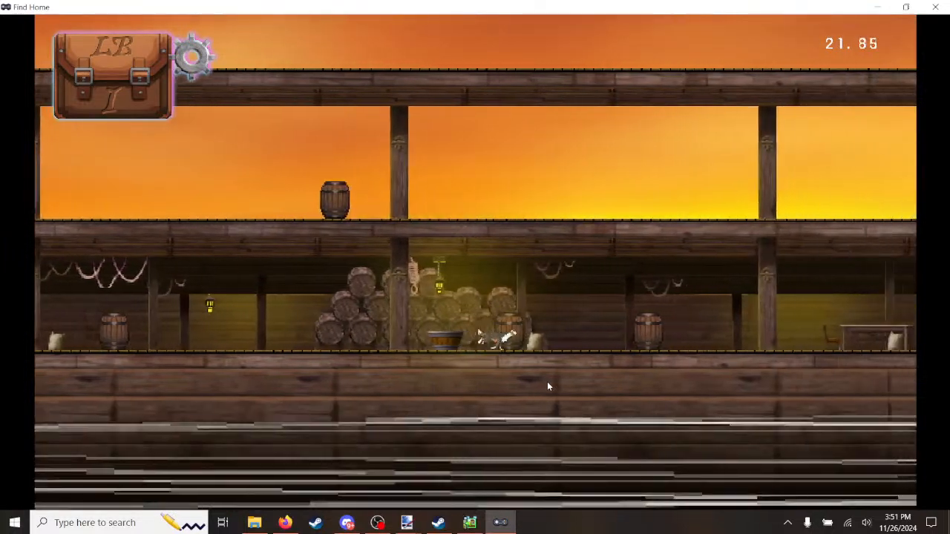
pyautogui.press('Right')
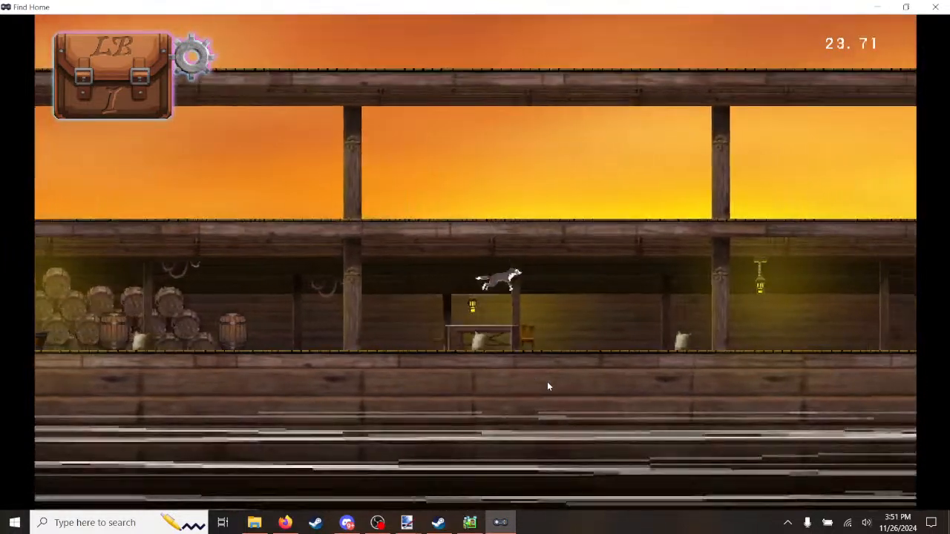
pyautogui.press('Right')
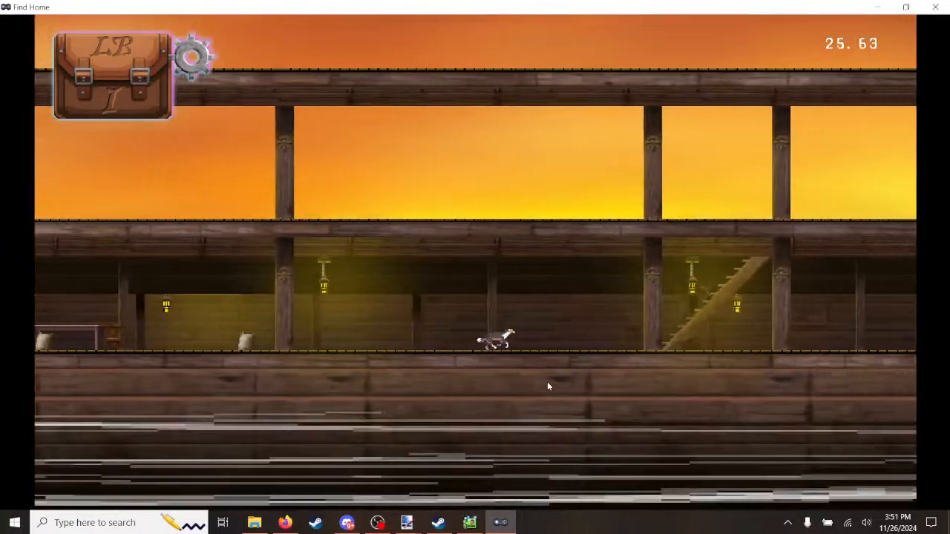
# Step: Run the dog up the stairs to the middle deck and right along it past the scene's end to check the wave sound
pyautogui.press('Right')
pyautogui.press('space')
pyautogui.press('space')
pyautogui.press('Right')
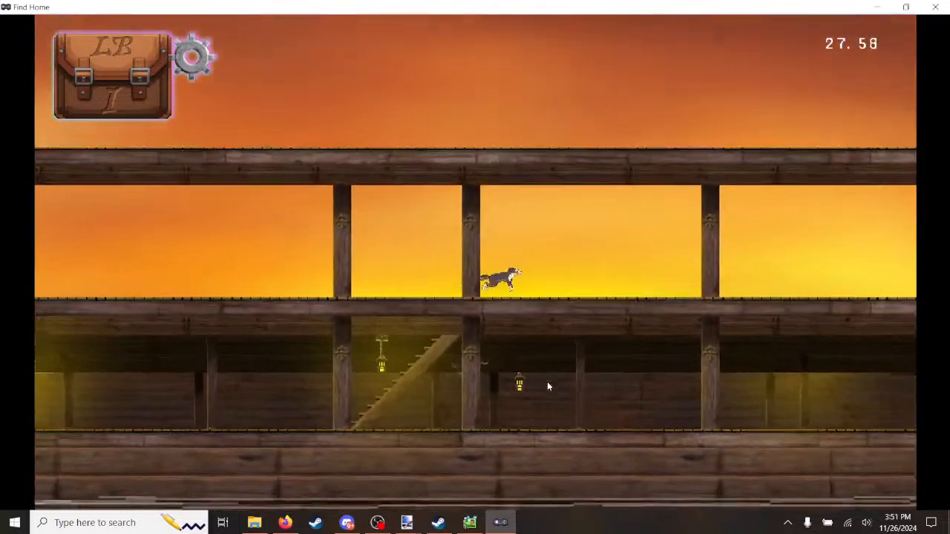
pyautogui.press('Right')
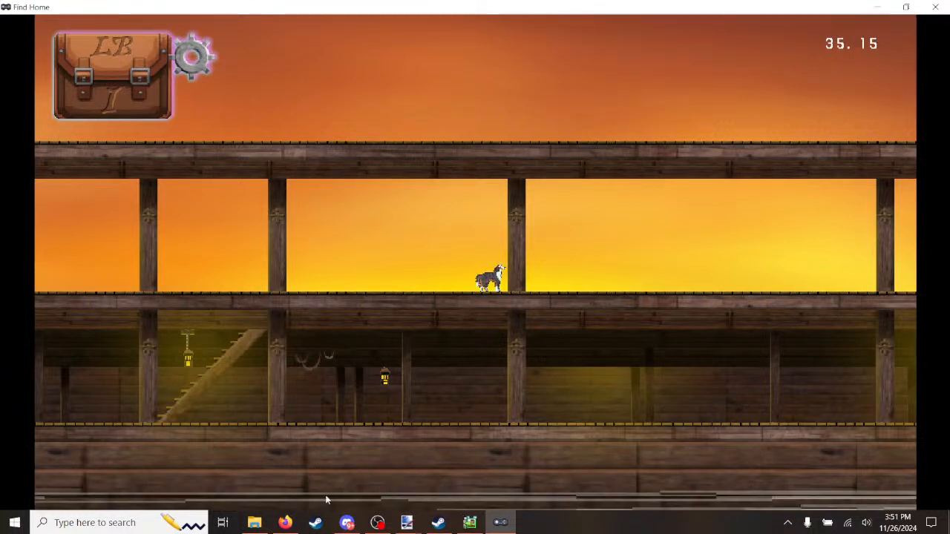
pyautogui.press('Right')
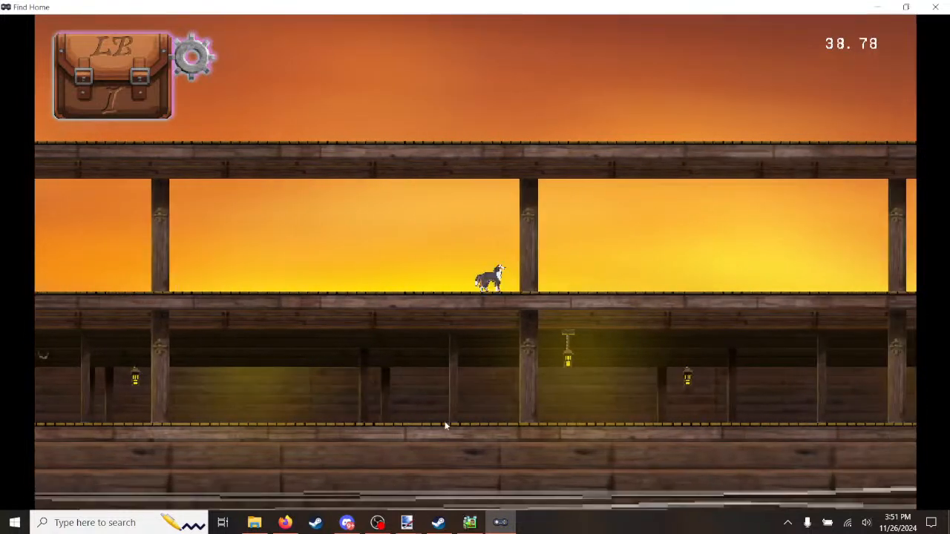
pyautogui.press('Right')
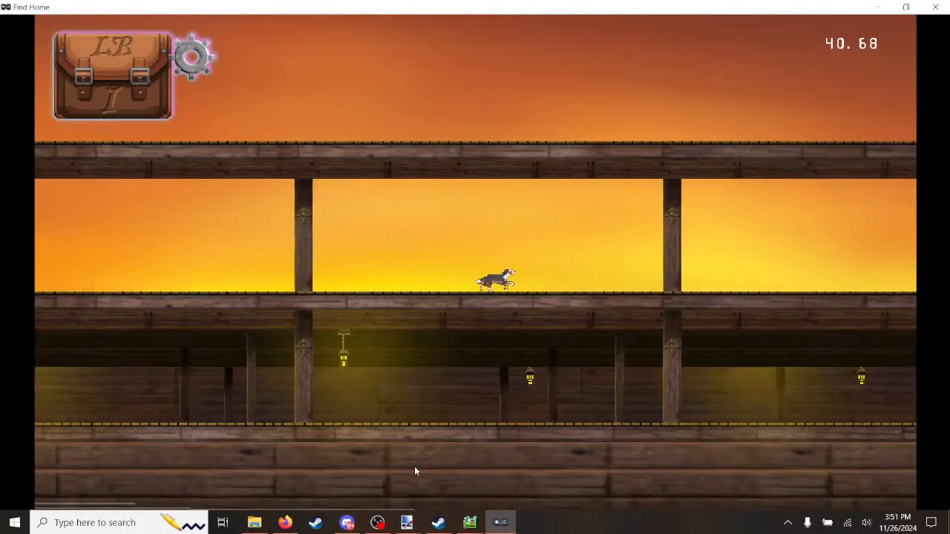
pyautogui.press('Right')
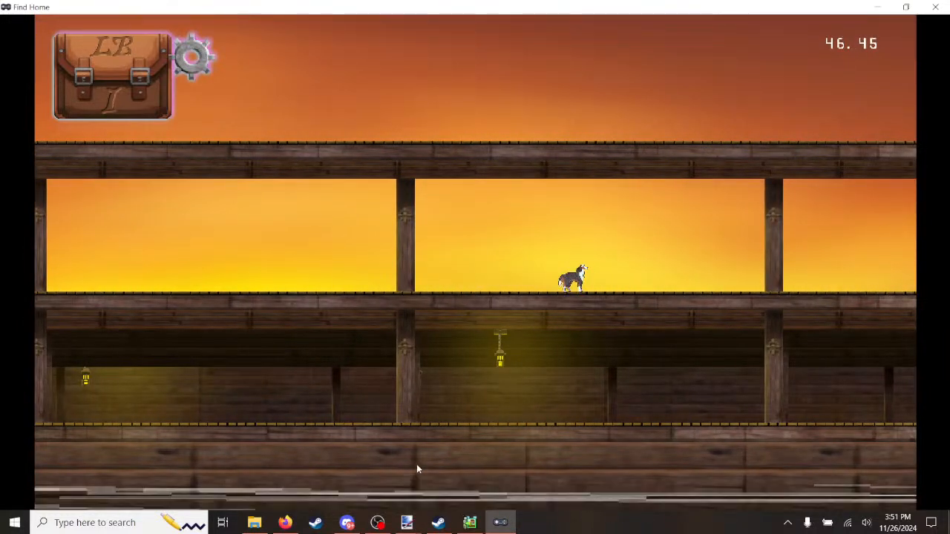
pyautogui.press('Right')
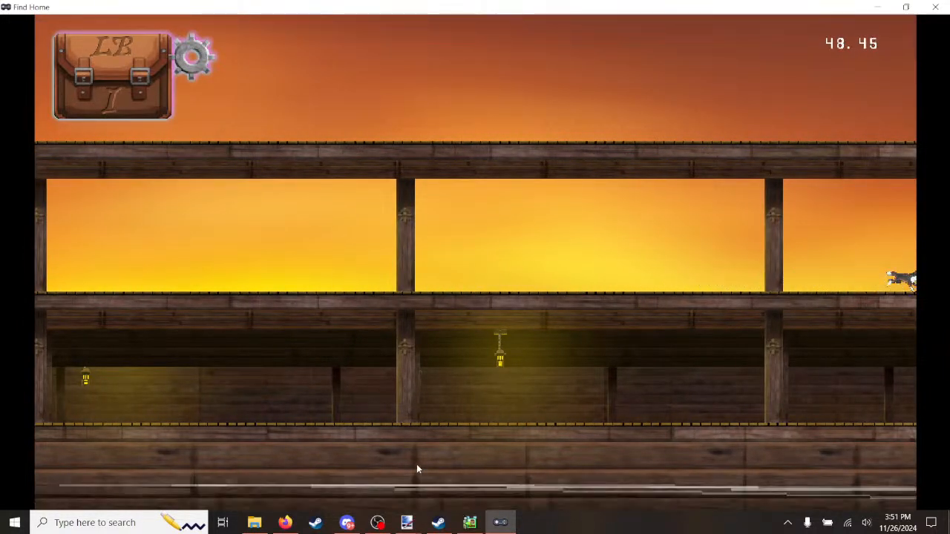
# Step: Run the dog back along the middle deck, take the stairs down toward the lower deck, and end the test play
pyautogui.press('Left')
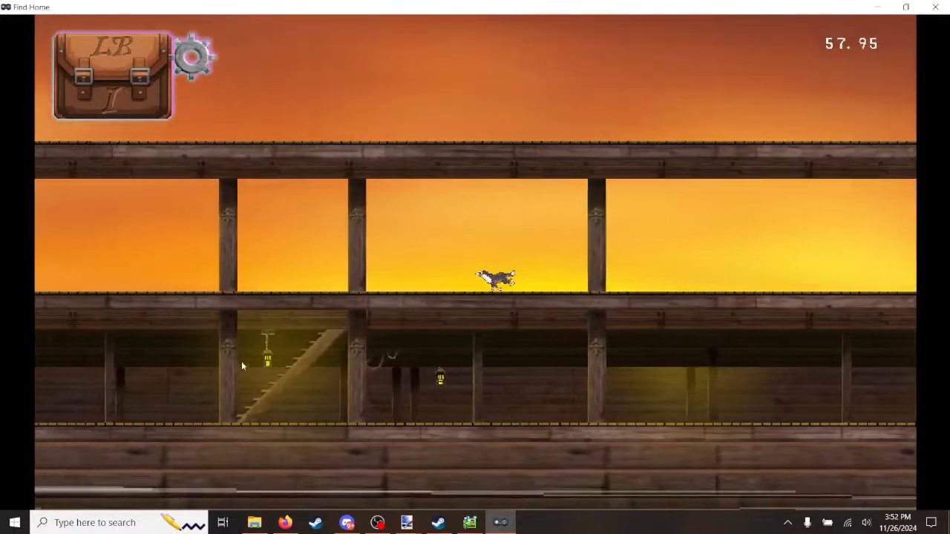
pyautogui.press('s')
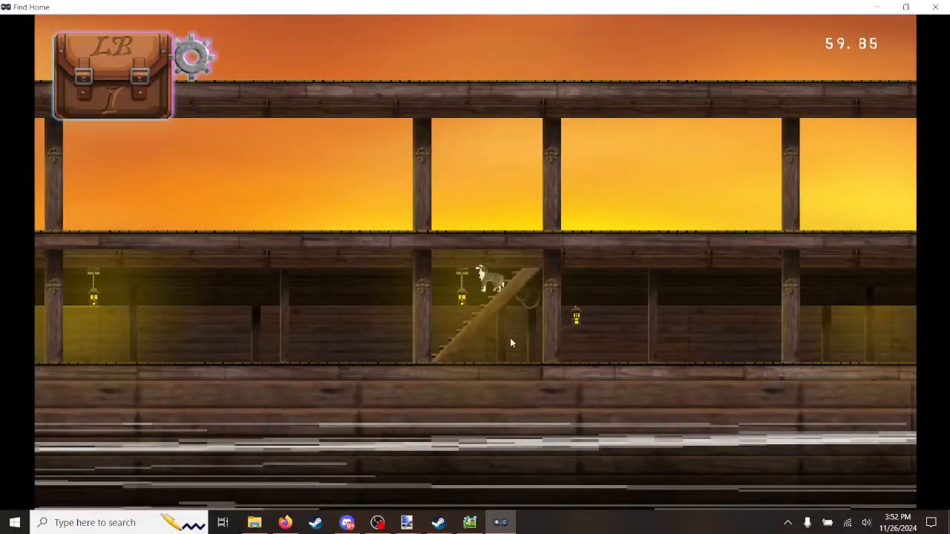
pyautogui.click(935, 6)
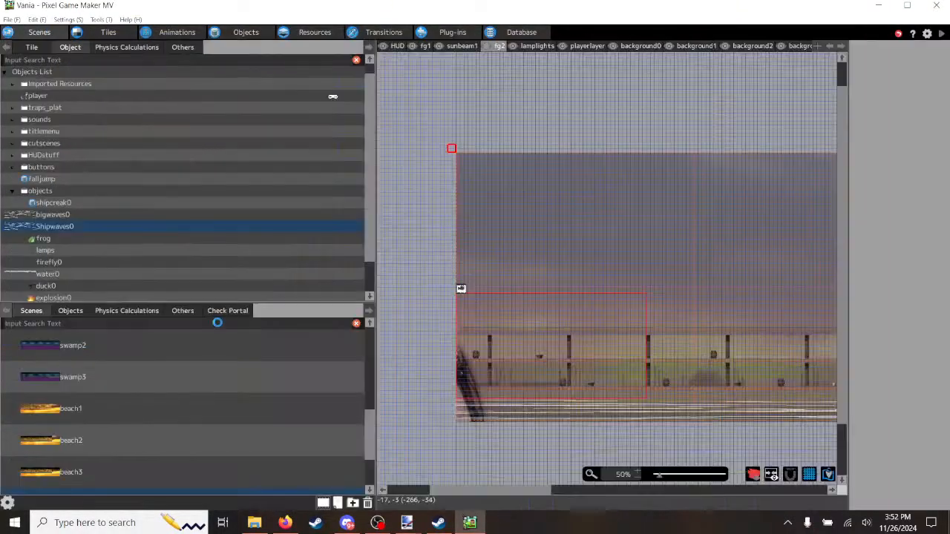
# Step: Examine the fg2 layer of the ship1 scene between the staircase and the far right part of the decks
pyautogui.click(40, 32)
pyautogui.scroll(-10, 164, 445)
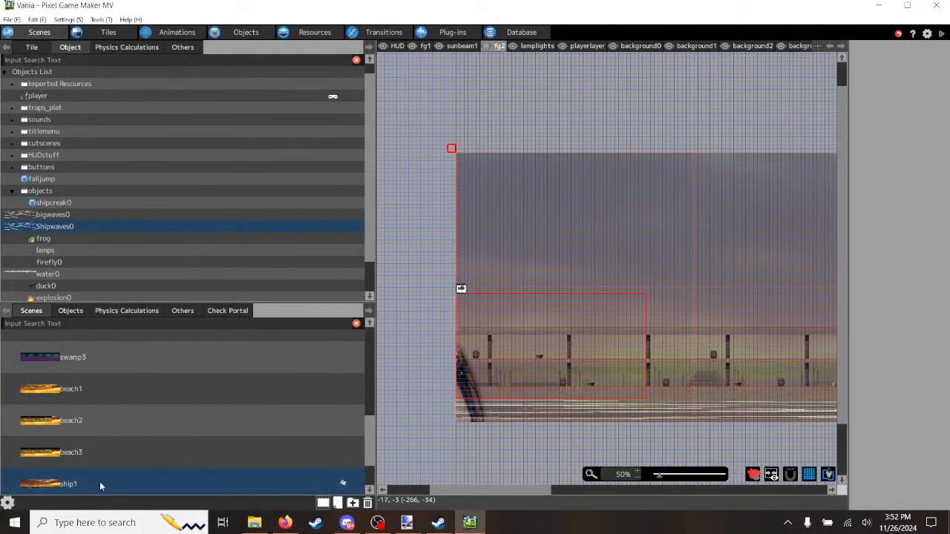
pyautogui.click(98, 483)
pyautogui.hscroll(1, 502, 491)
pyautogui.moveTo(501, 491); pyautogui.dragTo(719, 494)
pyautogui.scroll(3, 552, 416)
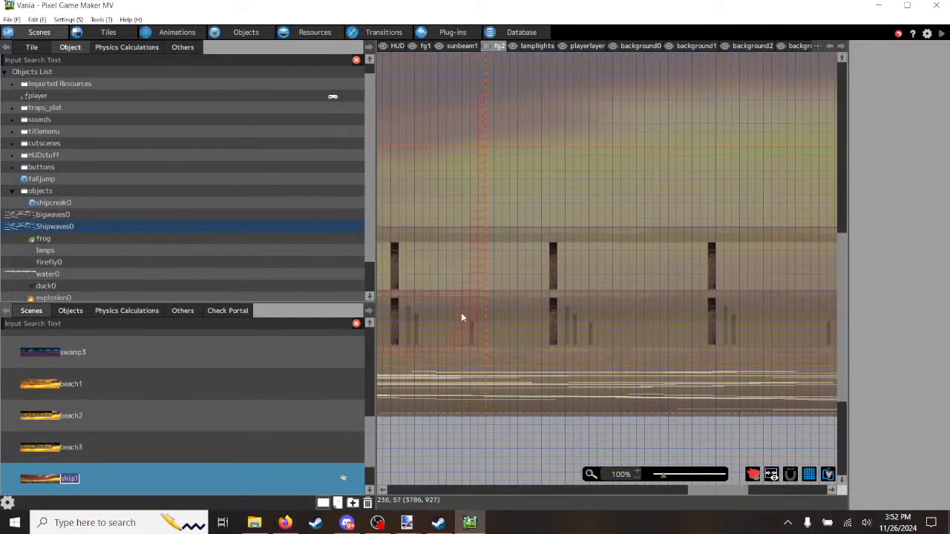
pyautogui.moveTo(714, 493); pyautogui.dragTo(687, 492)
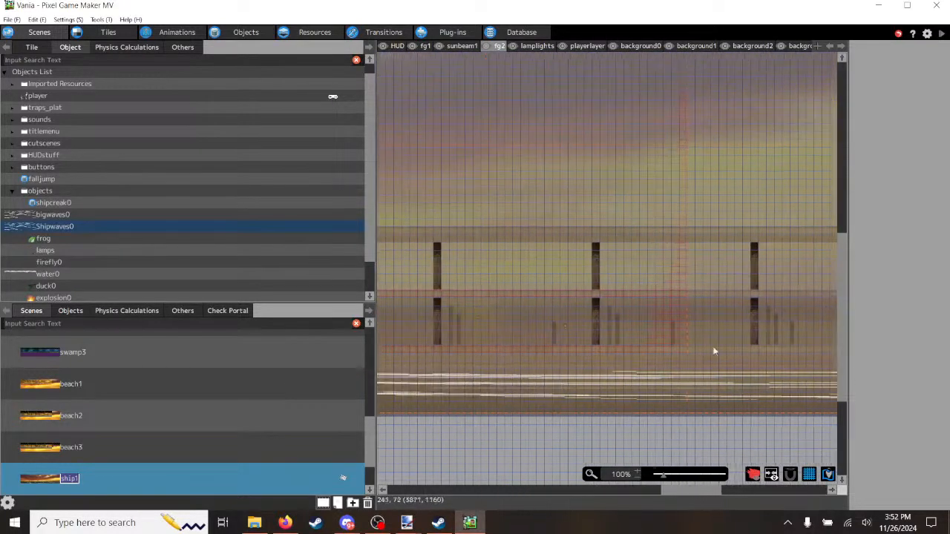
pyautogui.scroll(1, 558, 322)
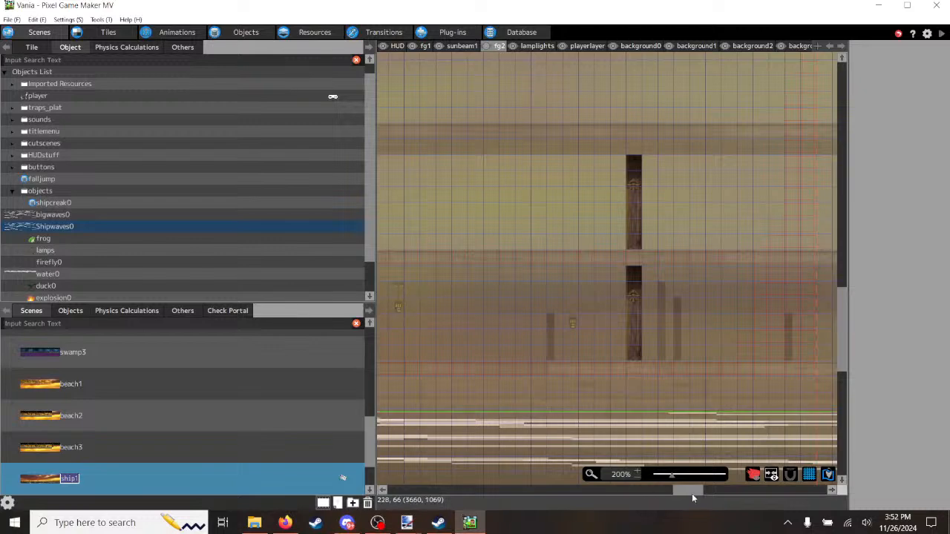
pyautogui.moveTo(693, 494); pyautogui.dragTo(594, 494)
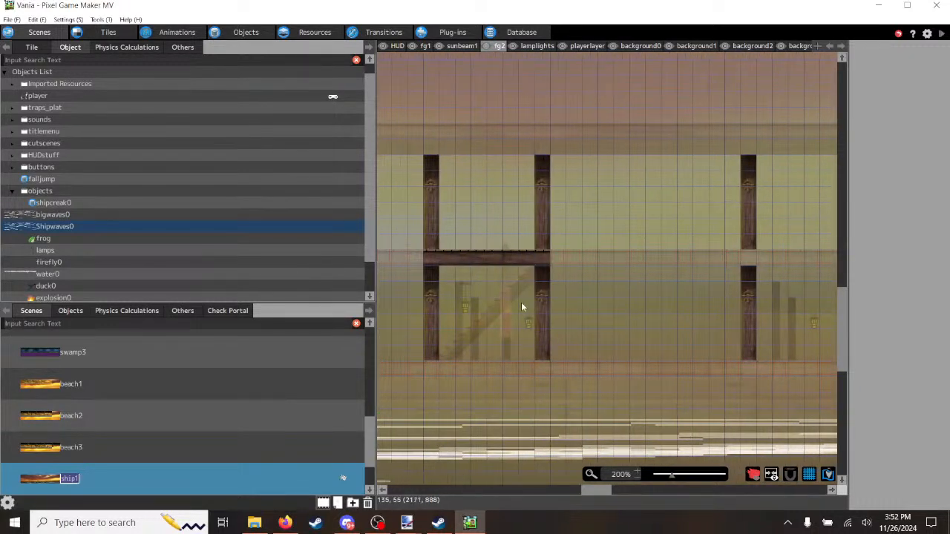
pyautogui.moveTo(599, 495); pyautogui.dragTo(698, 502)
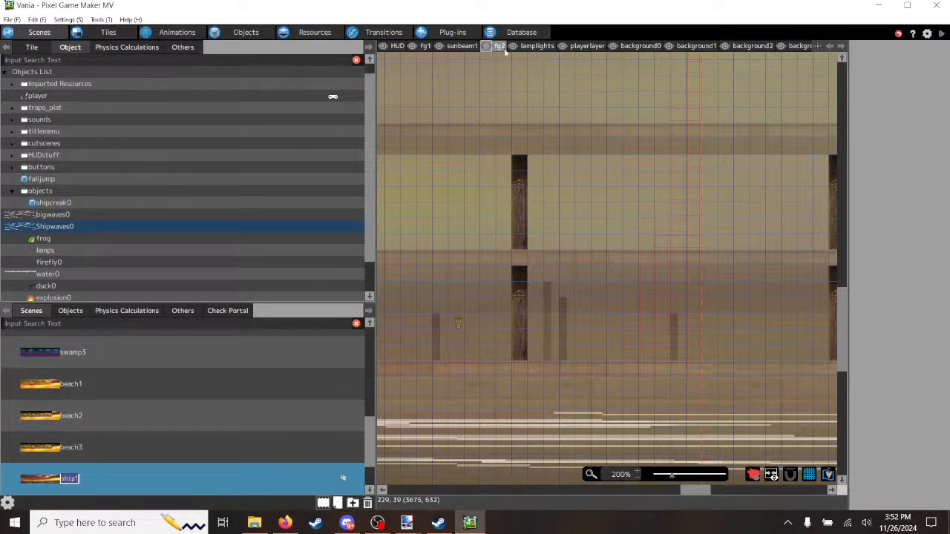
# Step: Examine the right-hand end of the ship decks on the playerlayer, sunbeam1 and lamplights layers
pyautogui.click(583, 47)
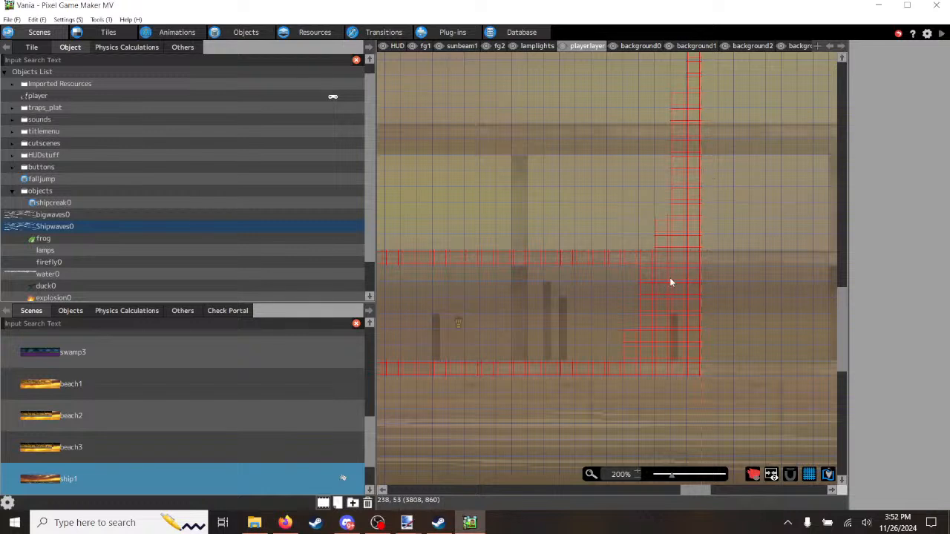
pyautogui.scroll(-3, 588, 328)
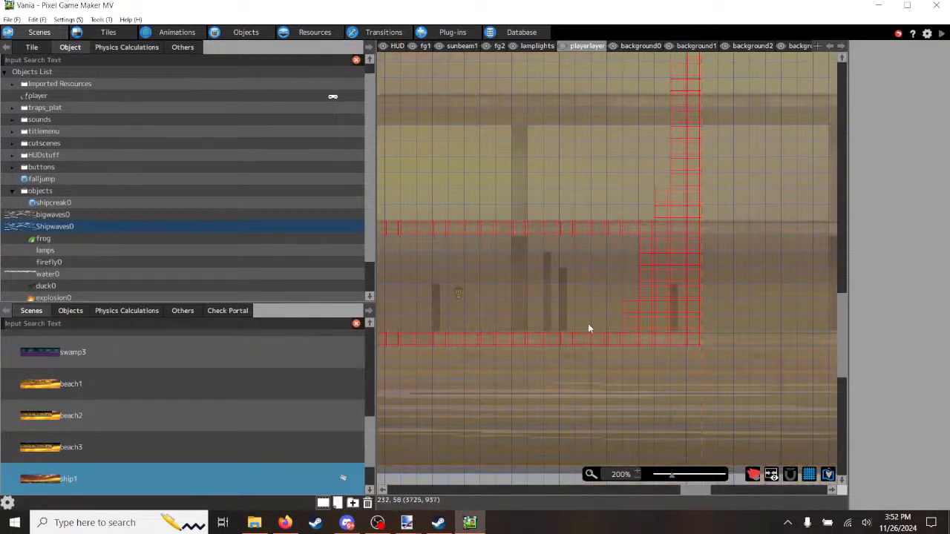
pyautogui.scroll(3, 588, 328)
pyautogui.keyDown('ctrl'); pyautogui.scroll(-1, 594, 330); pyautogui.keyUp('ctrl')
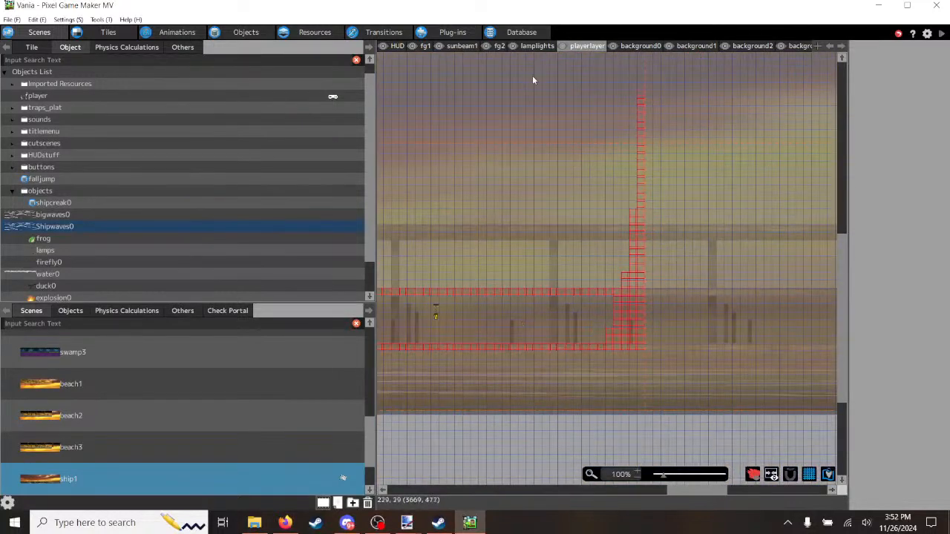
pyautogui.click(466, 47)
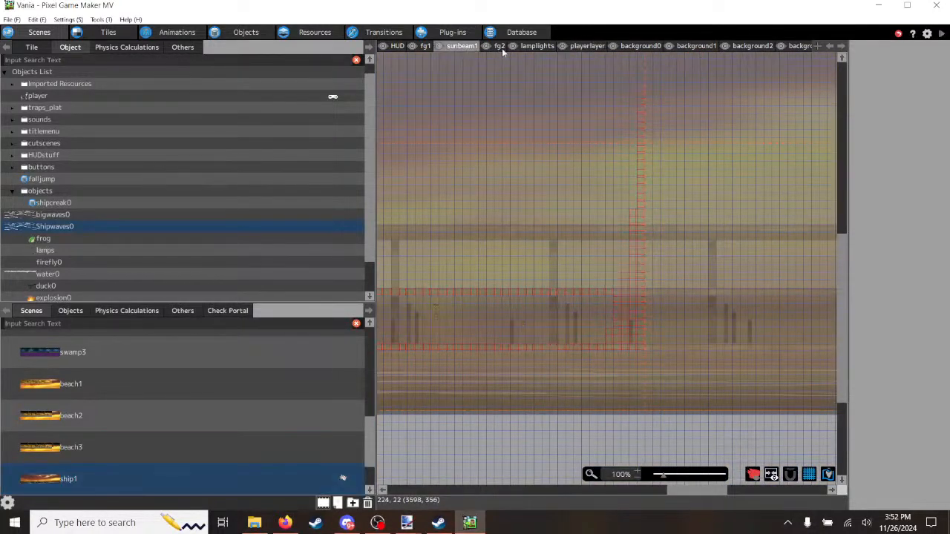
pyautogui.click(533, 44)
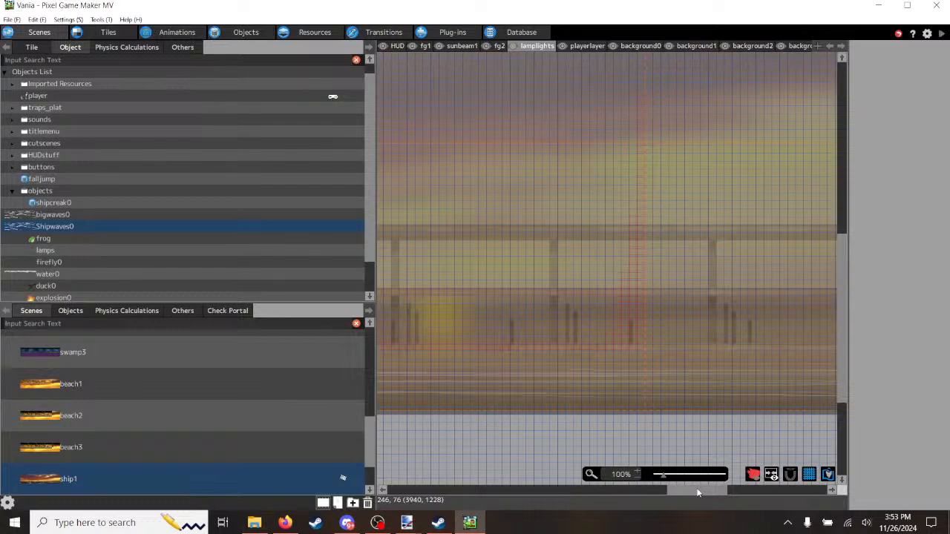
pyautogui.click(377, 523)
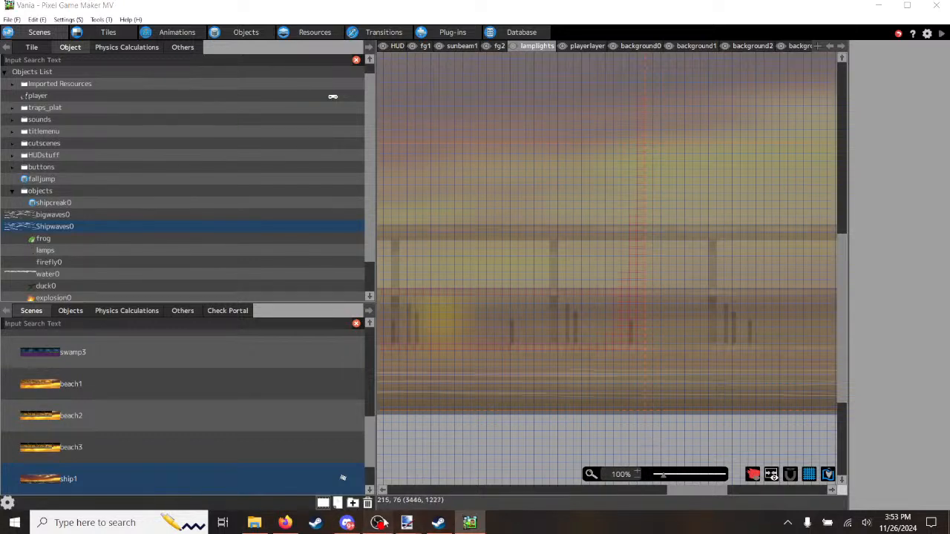
pyautogui.click(11, 450)
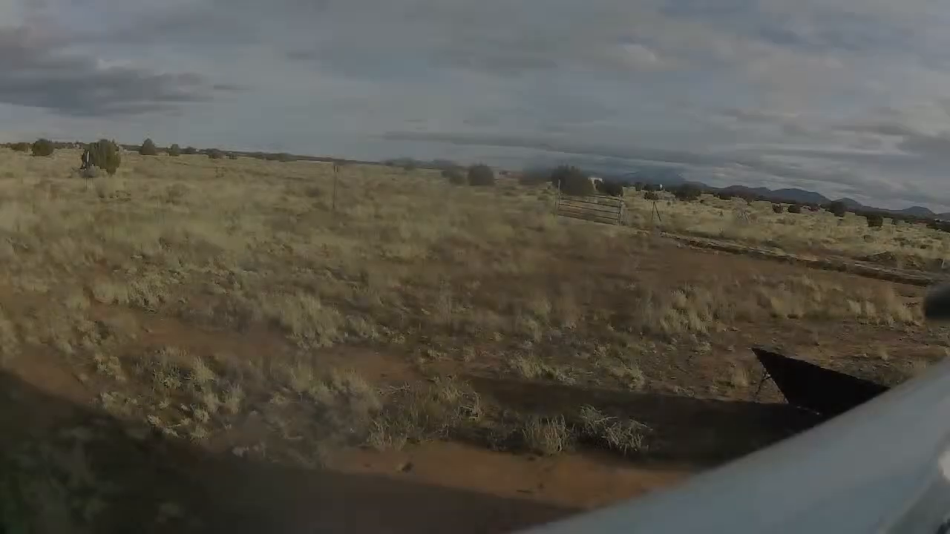
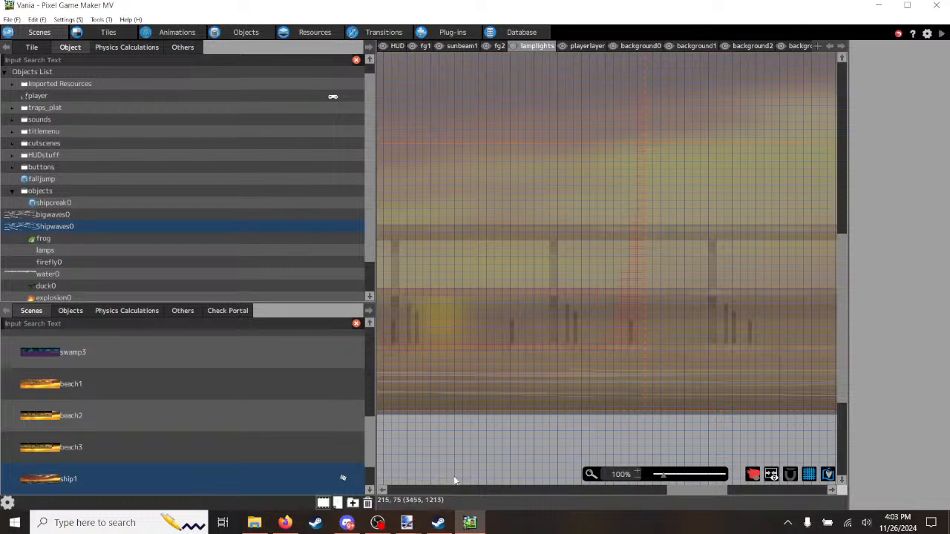
pyautogui.moveTo(697, 492); pyautogui.dragTo(679, 495)
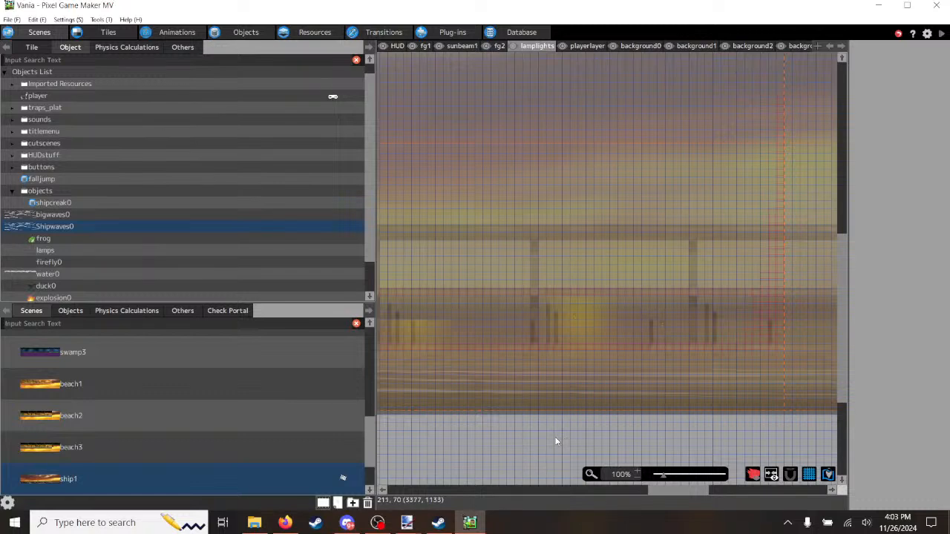
pyautogui.keyDown('ctrl'); pyautogui.scroll(2, 557, 441); pyautogui.keyUp('ctrl')
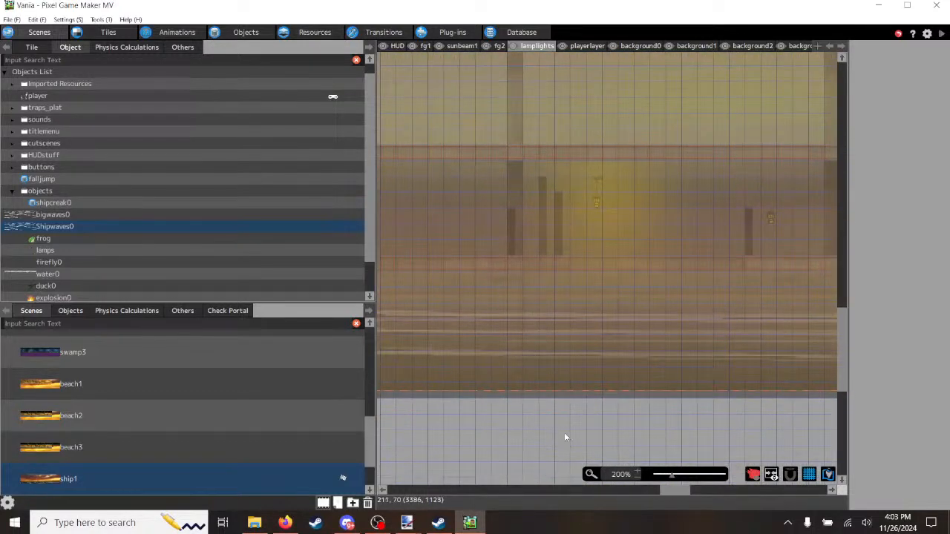
pyautogui.keyDown('ctrl'); pyautogui.scroll(-2, 564, 438); pyautogui.keyUp('ctrl')
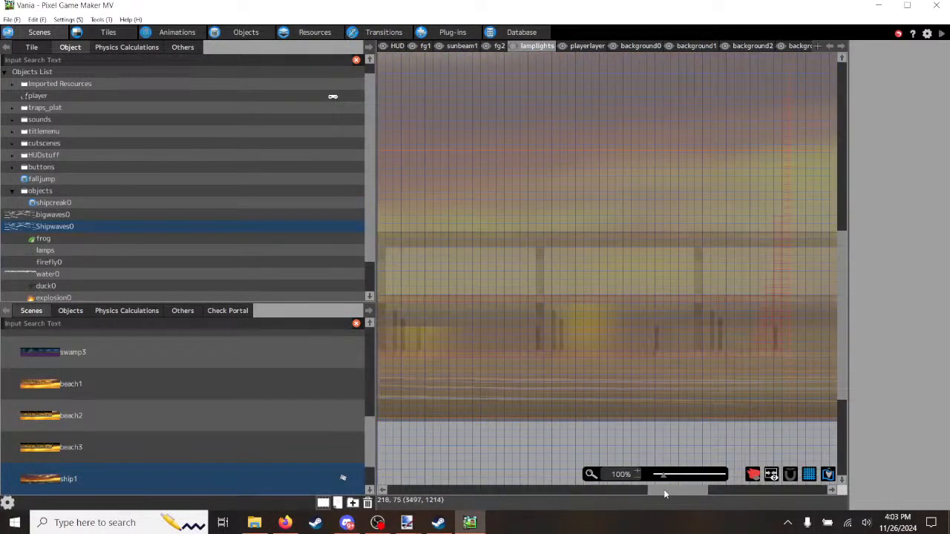
pyautogui.moveTo(665, 493); pyautogui.dragTo(457, 488)
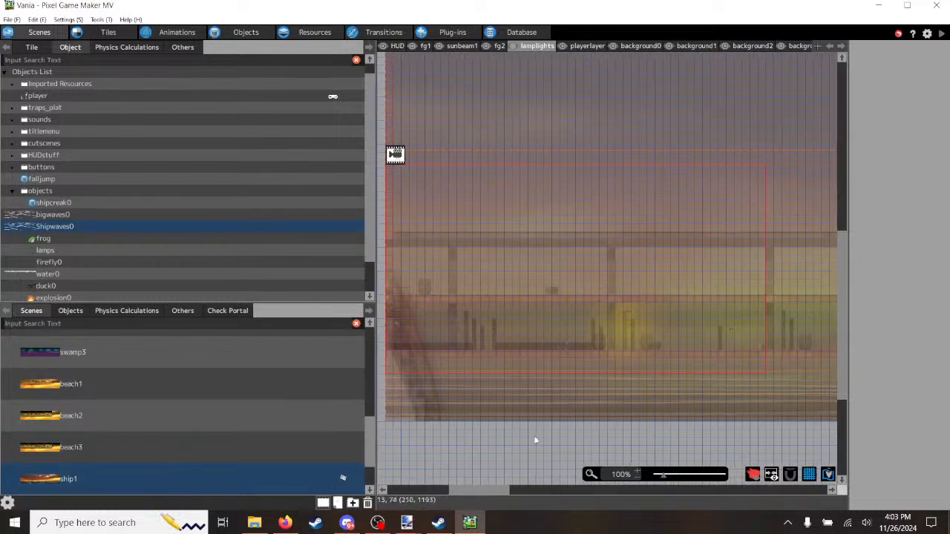
# Step: Start a test play in a maximised window and run the dog right along the lower deck past the staircase to check the lamps
pyautogui.click(941, 37)
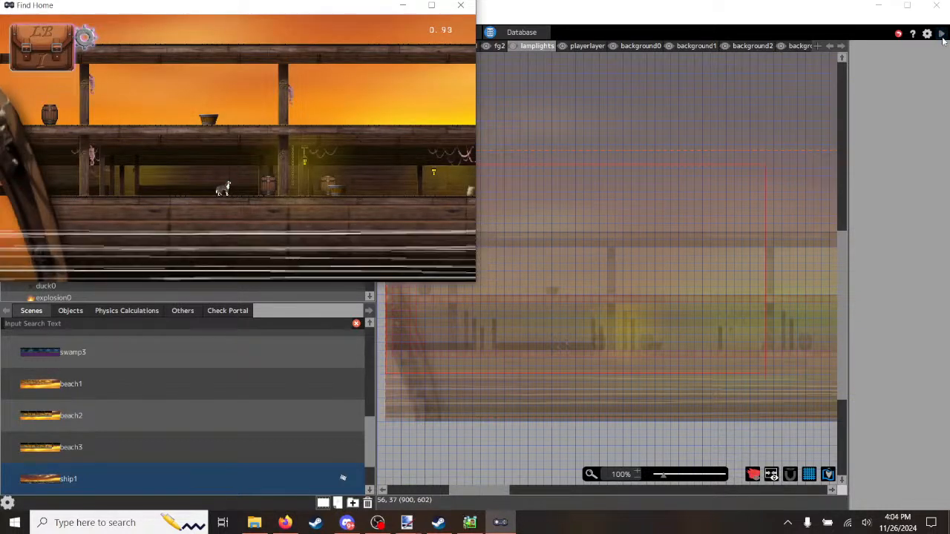
pyautogui.click(433, 6)
pyautogui.press('Right')
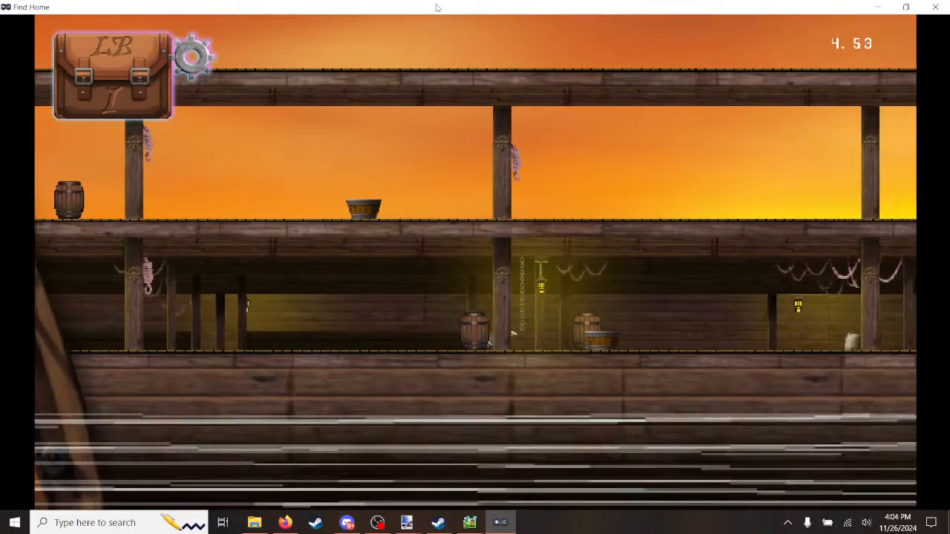
pyautogui.press('Right')
pyautogui.press('Right')
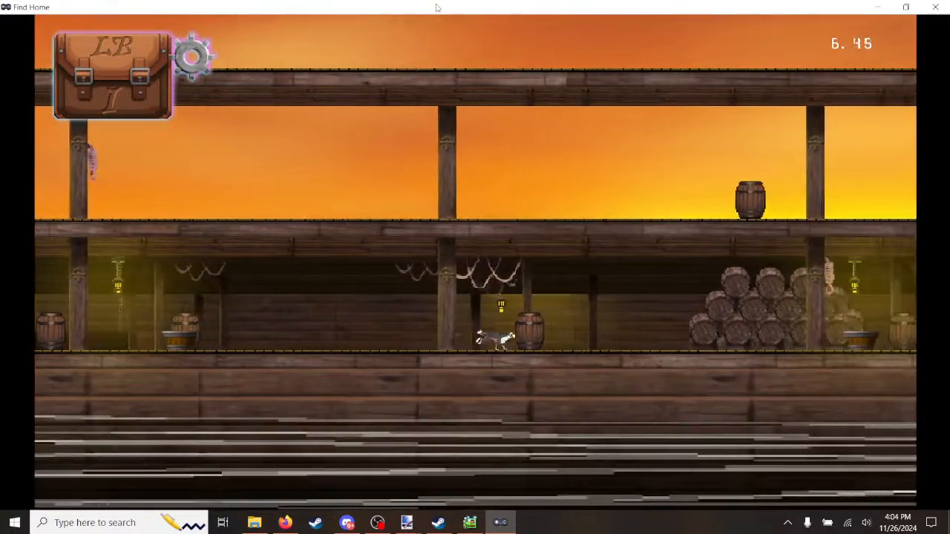
pyautogui.press('Right')
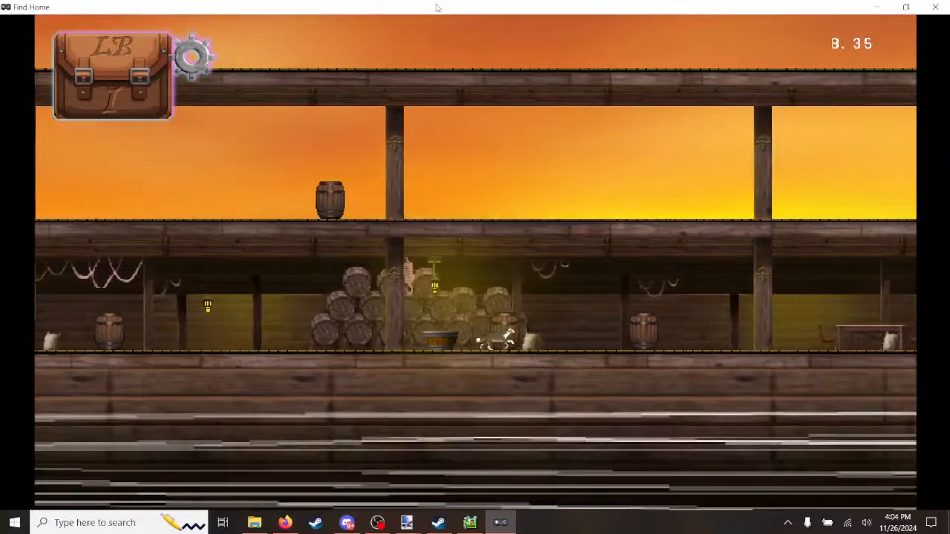
pyautogui.press('Right')
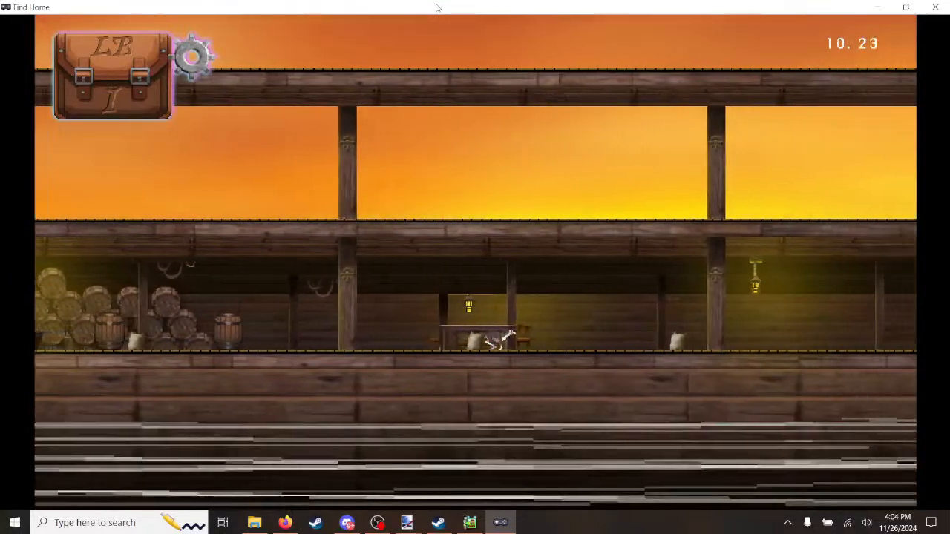
pyautogui.press('Right')
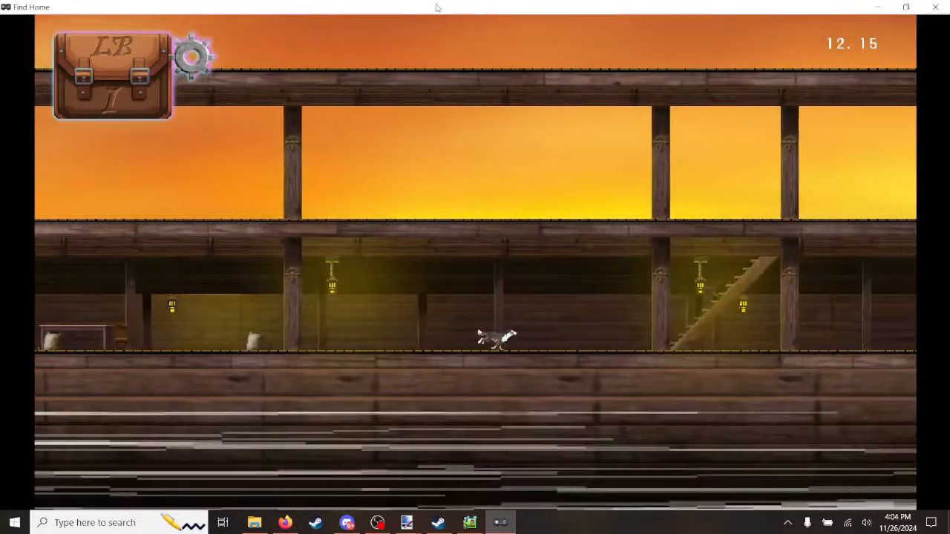
pyautogui.press('Right')
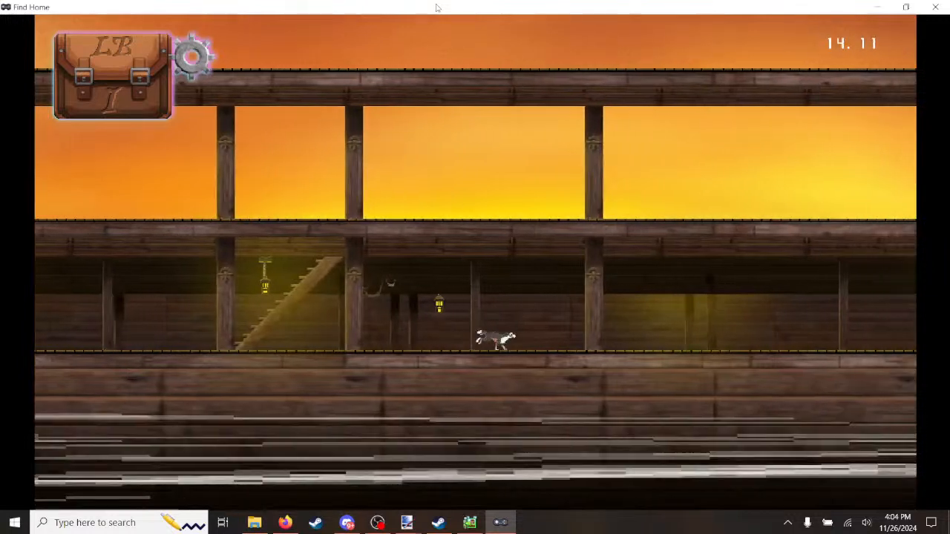
pyautogui.press('Right')
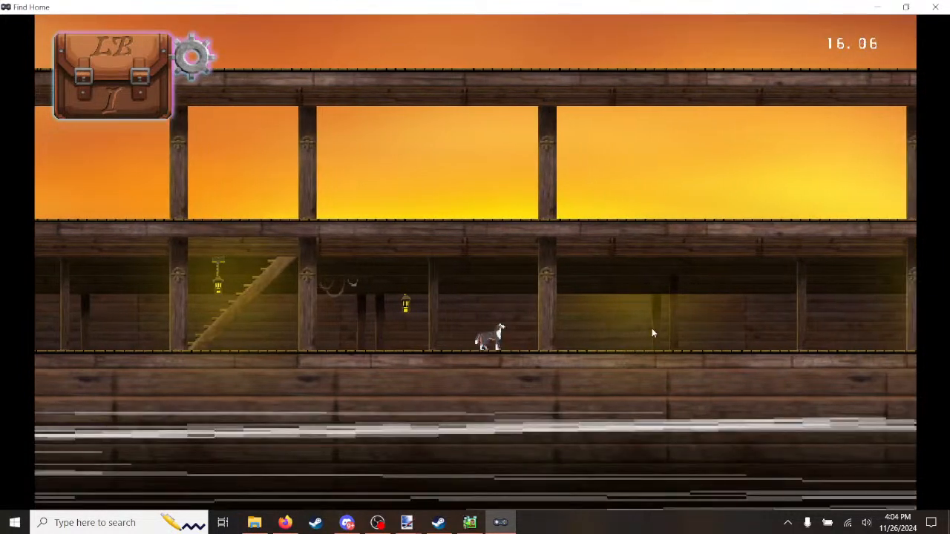
pyautogui.press('Right')
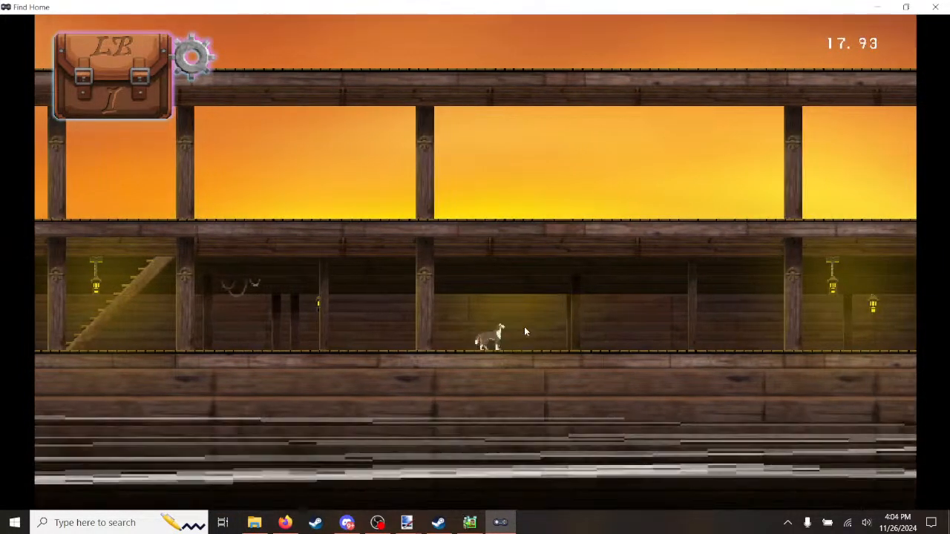
# Step: Run the dog back and forth beside the staircase to compare the lamps, continue left to the table, and end the test play
pyautogui.press('Left')
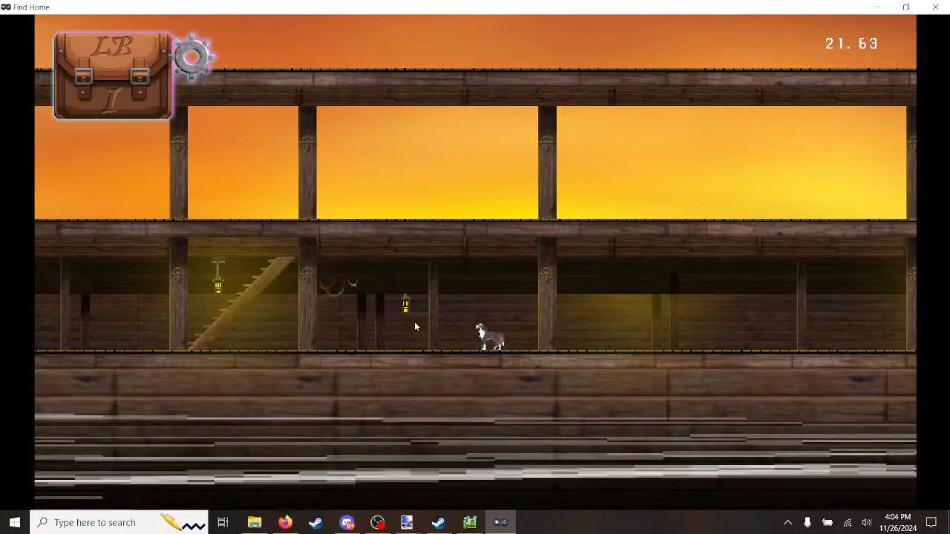
pyautogui.press('Left')
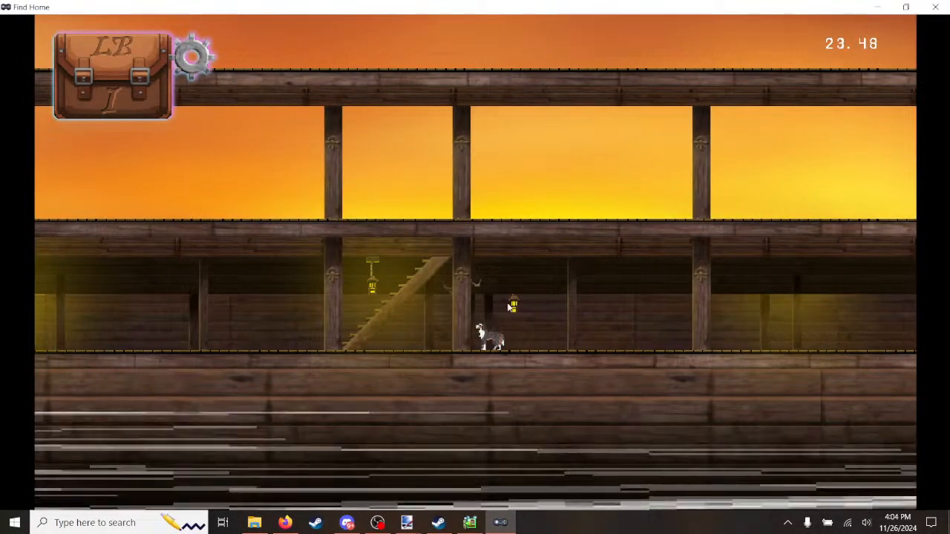
pyautogui.press('Right')
pyautogui.press('Right')
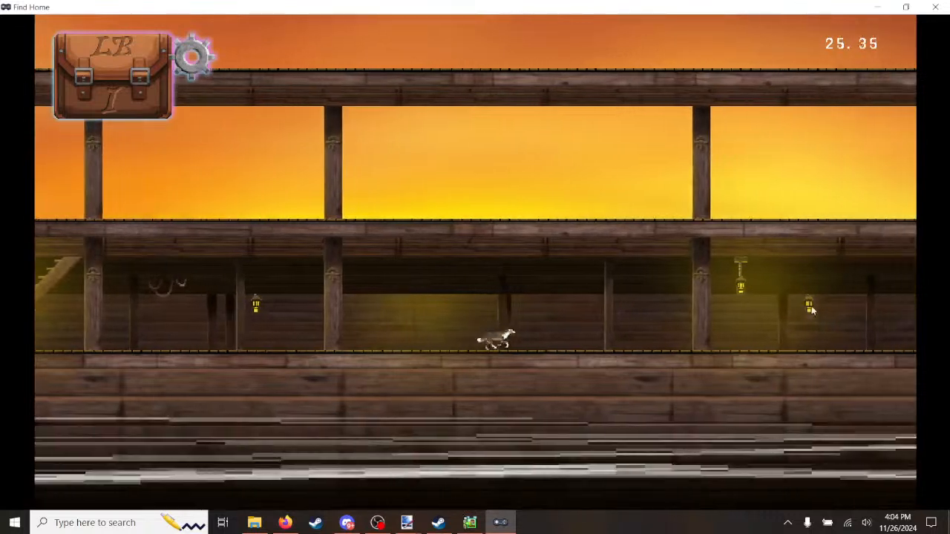
pyautogui.press('Right')
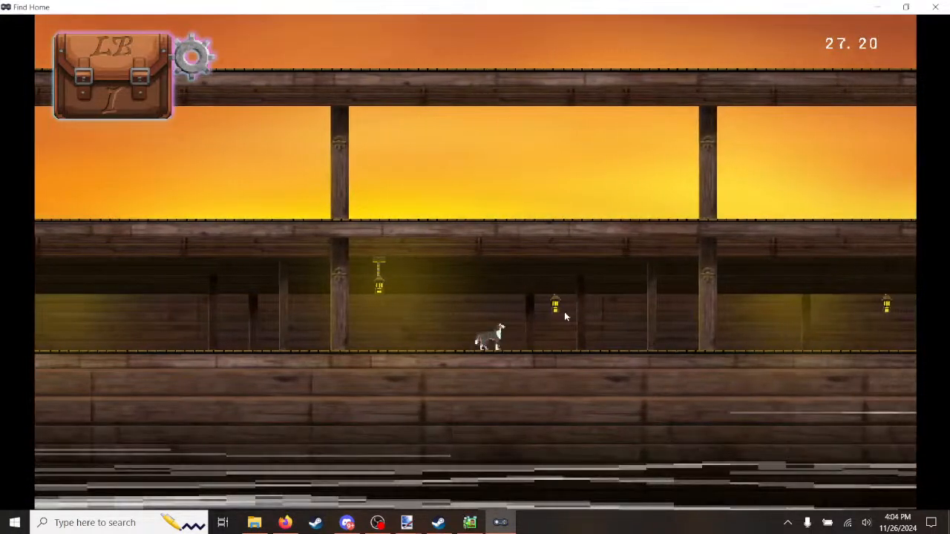
pyautogui.press('Left')
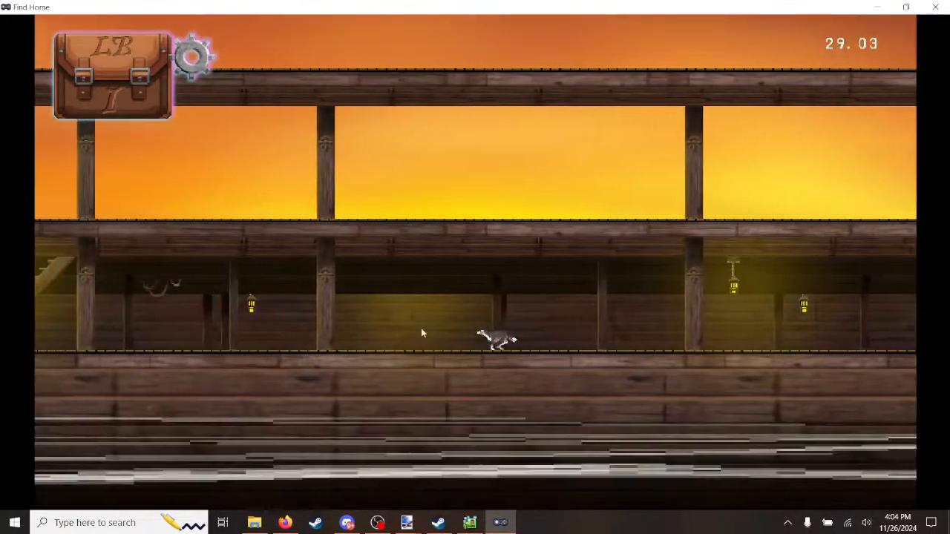
pyautogui.press('Left')
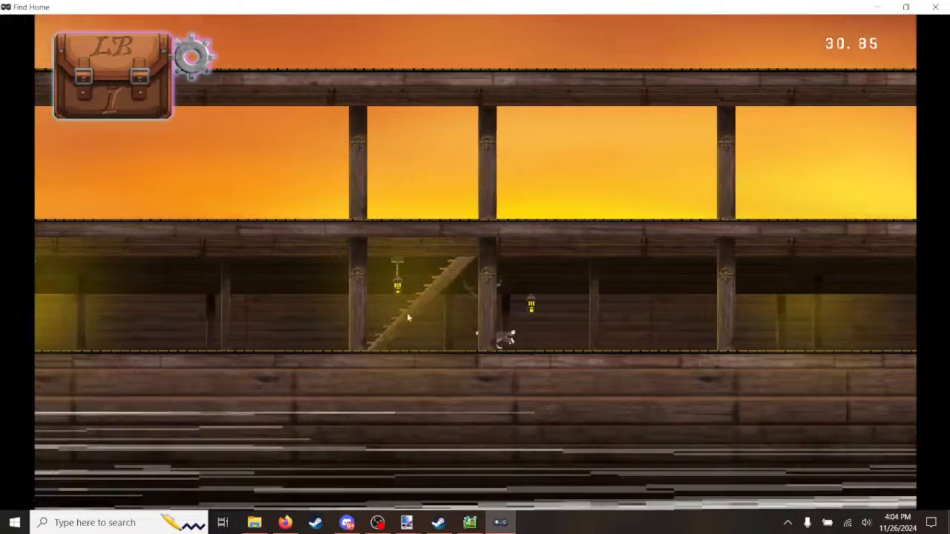
pyautogui.press('Left')
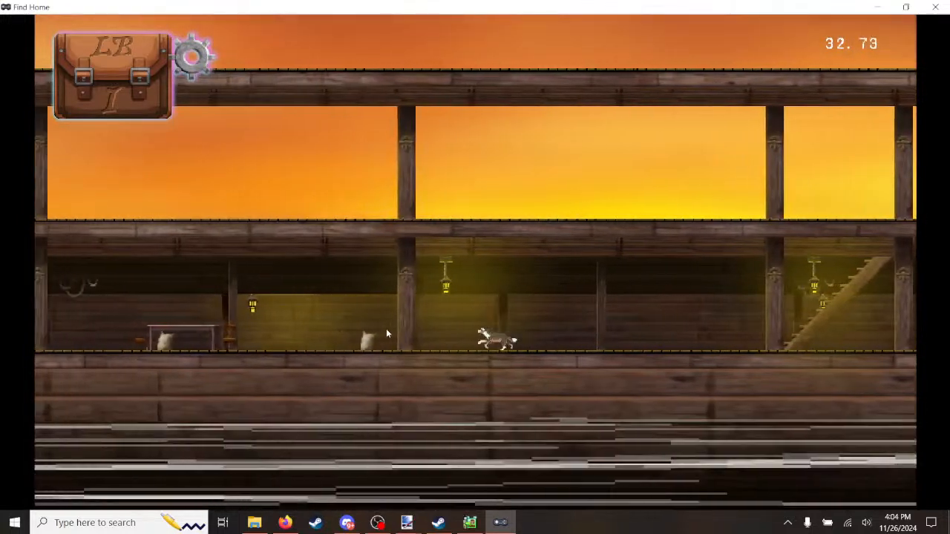
pyautogui.press('Left')
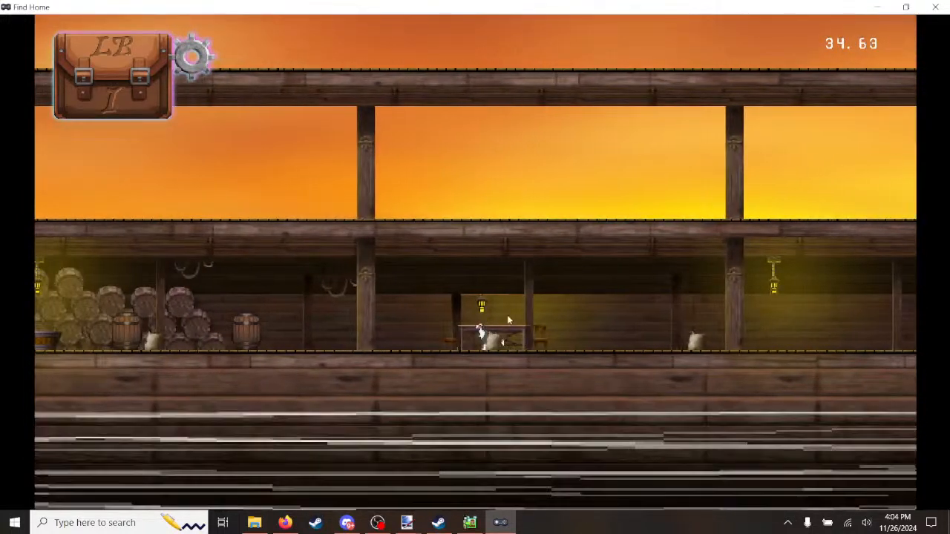
pyautogui.click(942, 7)
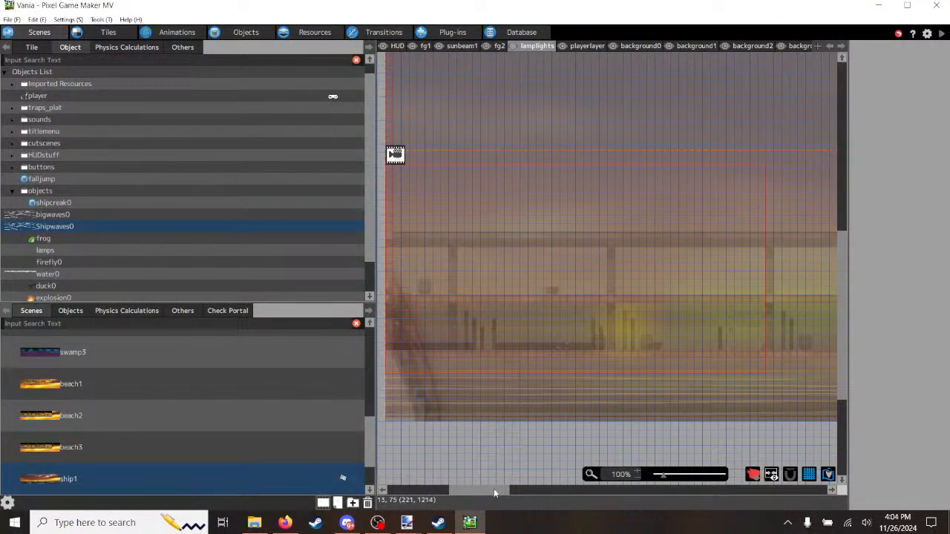
# Step: Switch to tile editing with the Pen tool at the small lantern on the lower deck, just past the staircase
pyautogui.moveTo(472, 492); pyautogui.dragTo(596, 493)
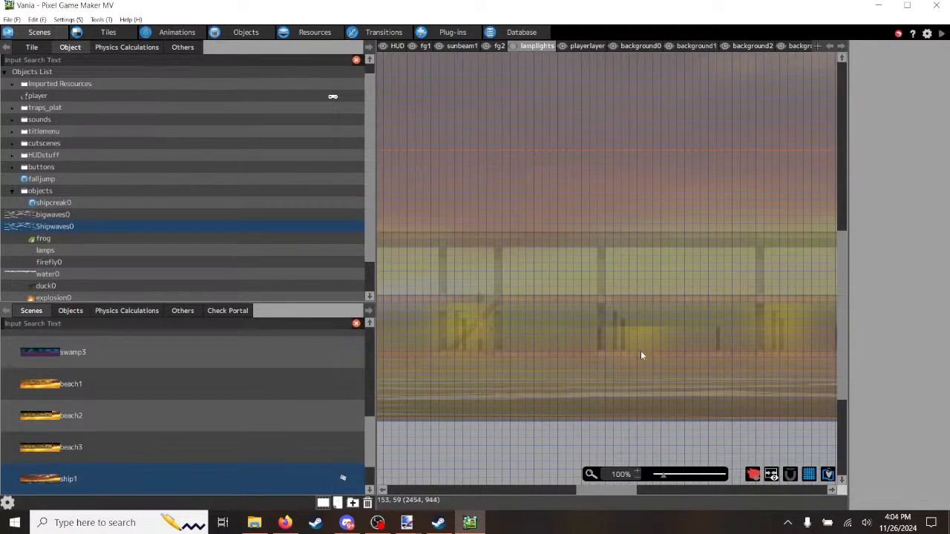
pyautogui.scroll(2, 642, 352)
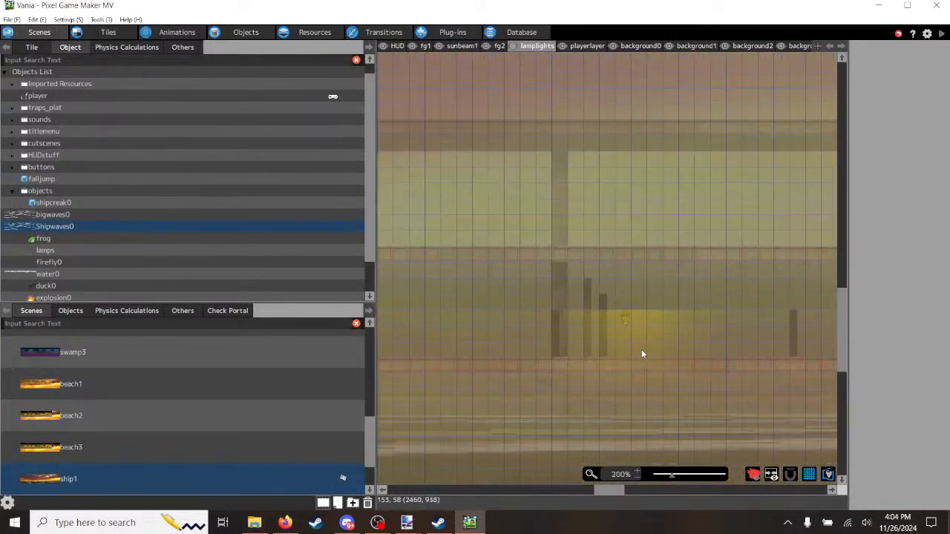
pyautogui.rightClick(627, 317)
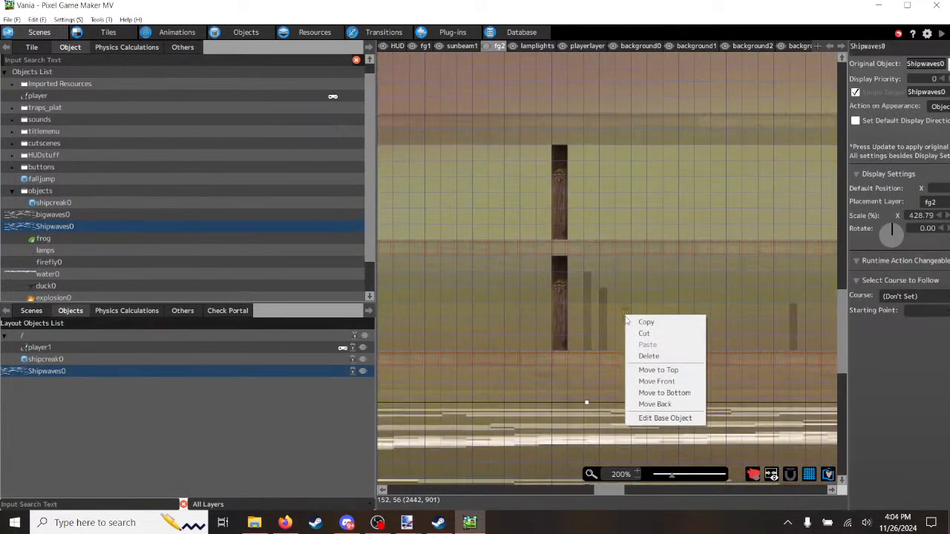
pyautogui.click(30, 312)
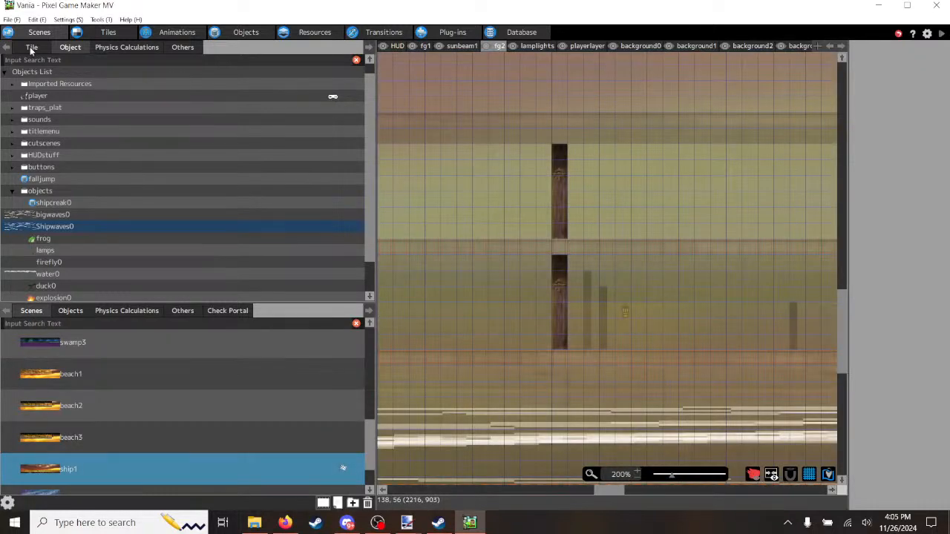
pyautogui.click(31, 48)
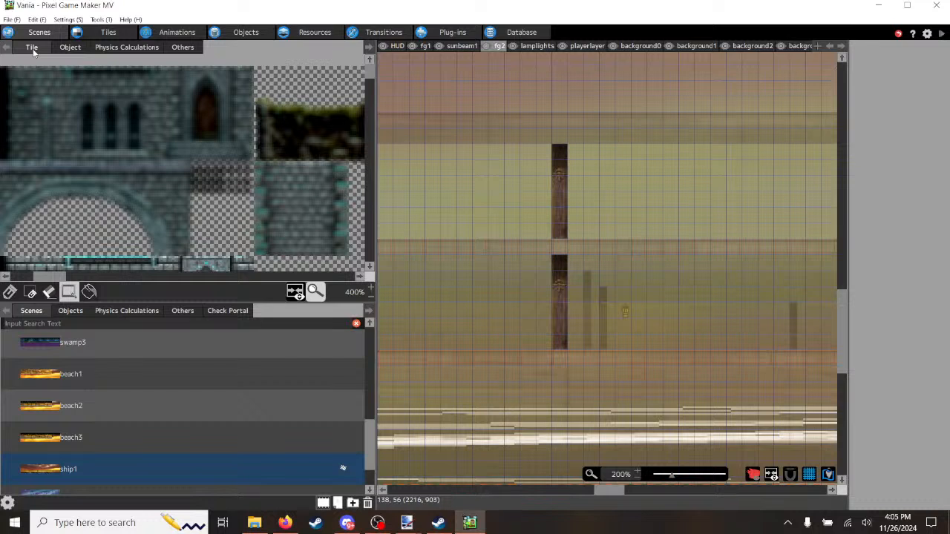
pyautogui.rightClick(625, 312)
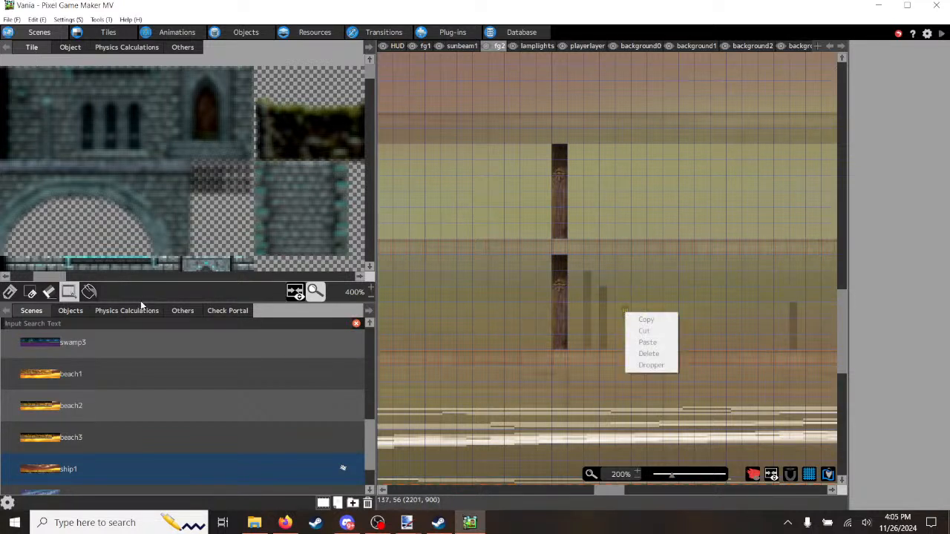
pyautogui.click(7, 291)
pyautogui.click(8, 292)
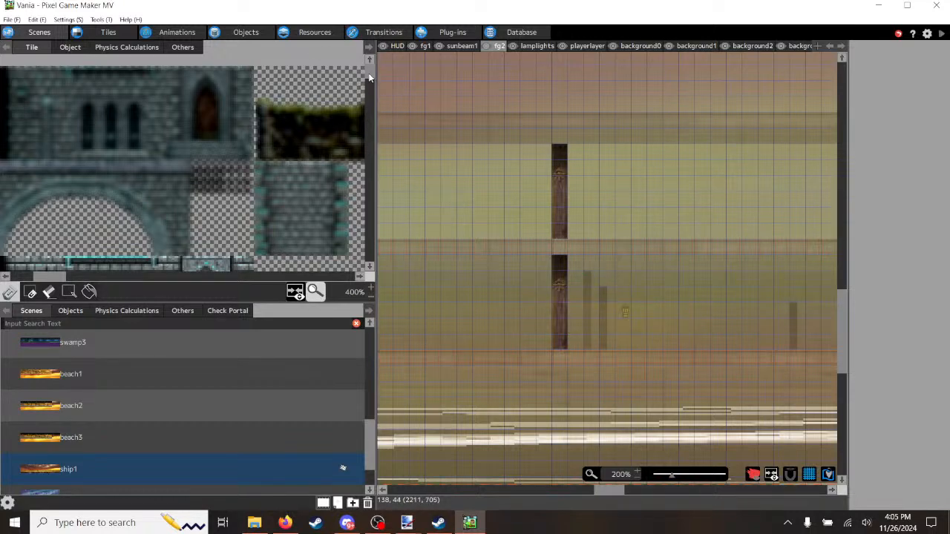
pyautogui.moveTo(368, 75); pyautogui.dragTo(369, 105)
pyautogui.click(564, 246)
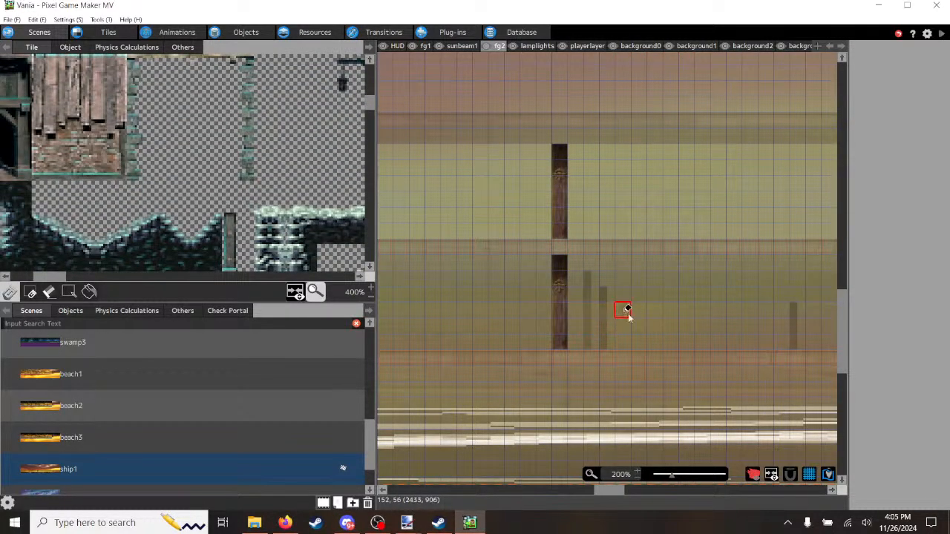
# Step: Examine the layers from background1 through bg5, bg4 and lamplight2 to find which one holds the small lantern past the staircase
pyautogui.click(758, 46)
pyautogui.click(696, 46)
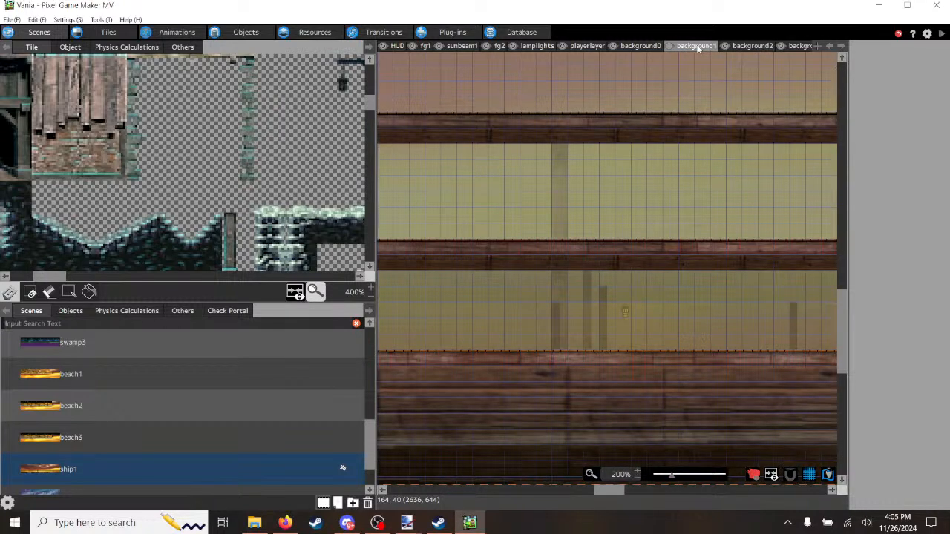
pyautogui.click(747, 45)
pyautogui.click(806, 47)
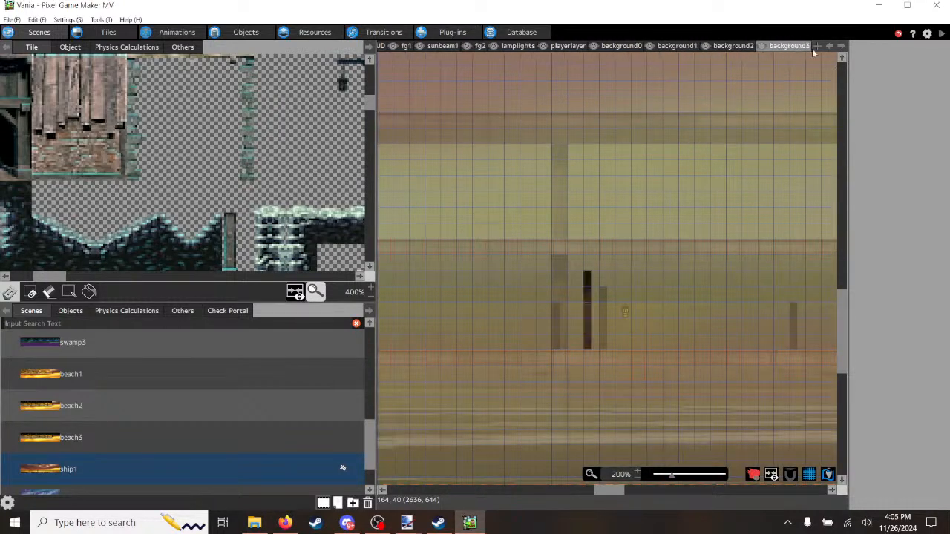
pyautogui.click(842, 48)
pyautogui.click(842, 48)
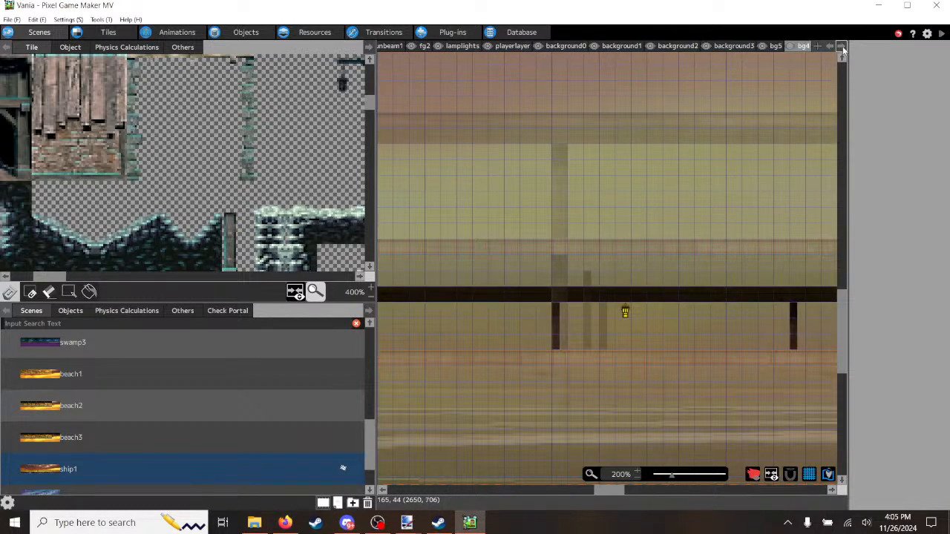
pyautogui.click(842, 46)
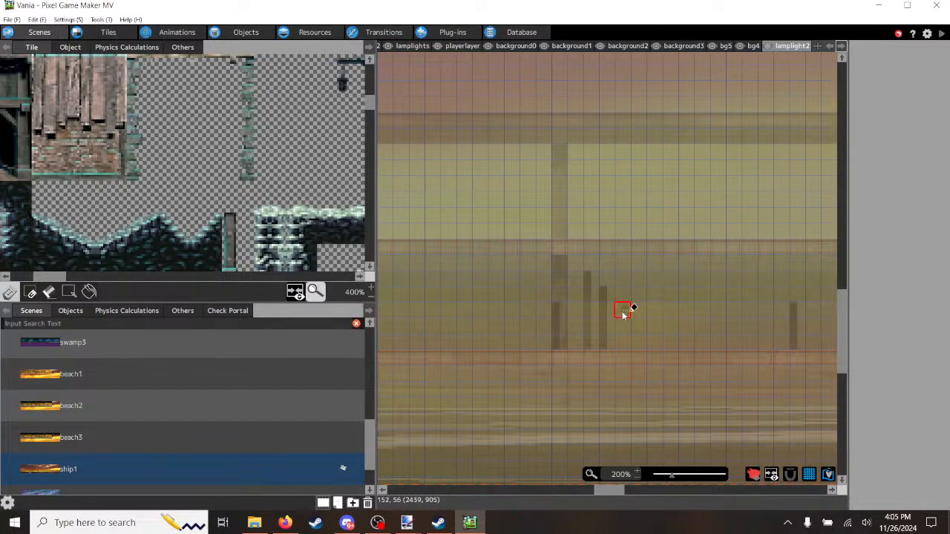
pyautogui.click(623, 313)
# Step: Compare the tiles on bg4, bg5, background3, background2, background1 and lamplight2 around the small lantern past the staircase
pyautogui.click(751, 46)
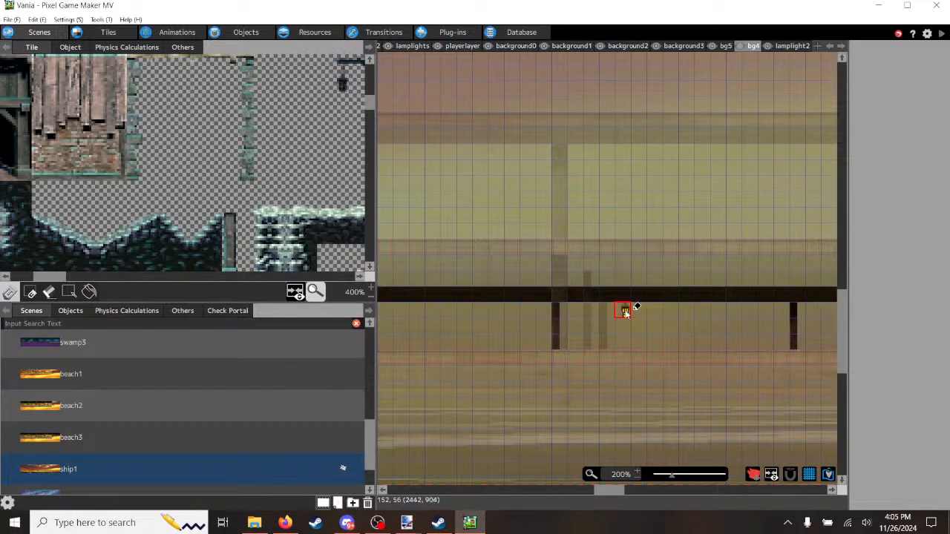
pyautogui.rightClick(625, 313)
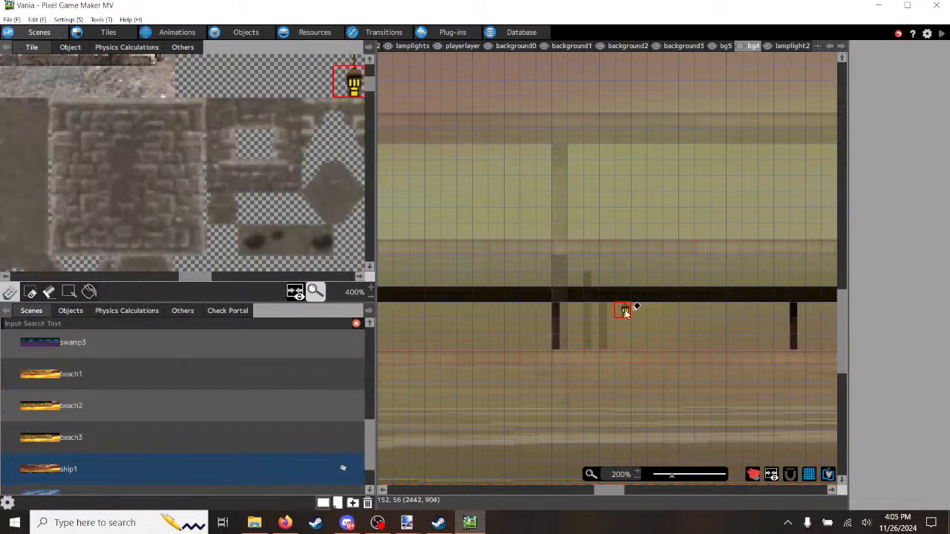
pyautogui.click(726, 46)
pyautogui.rightClick(626, 312)
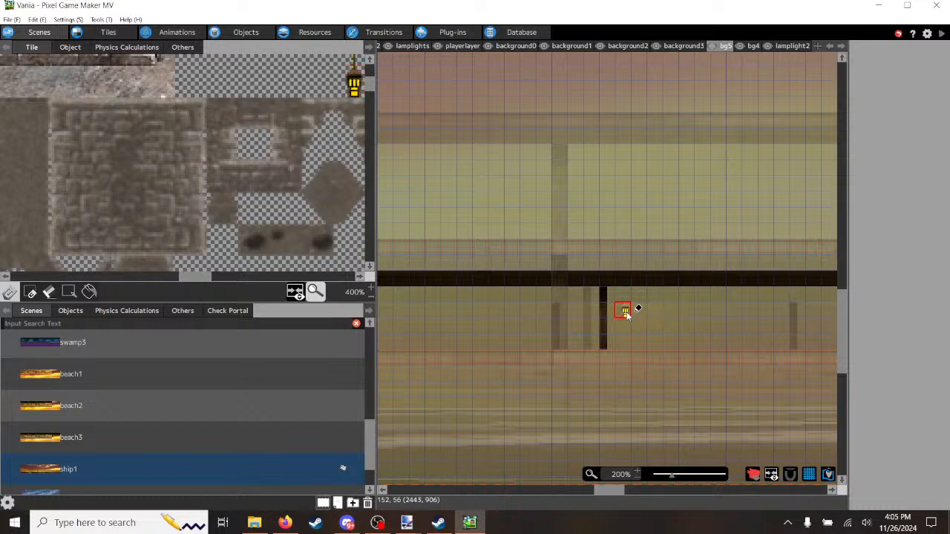
pyautogui.click(683, 46)
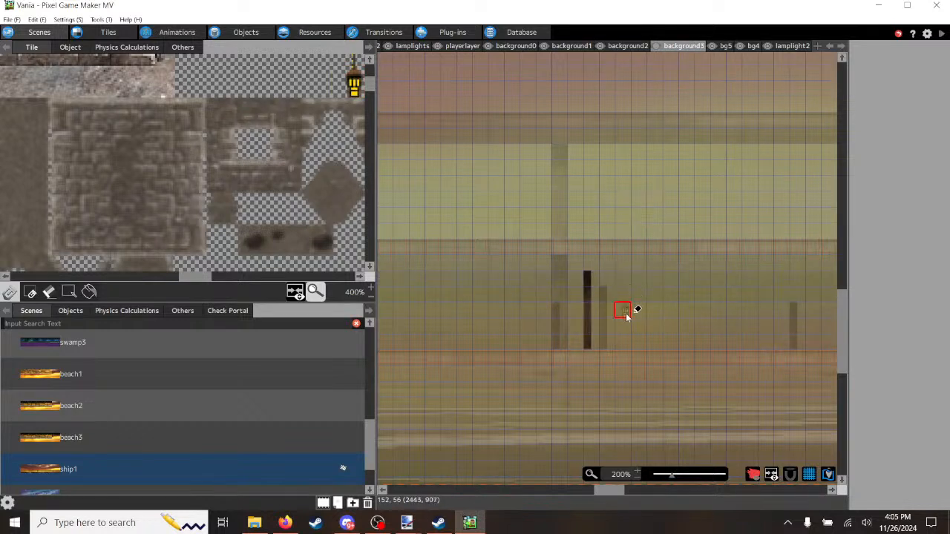
pyautogui.click(629, 46)
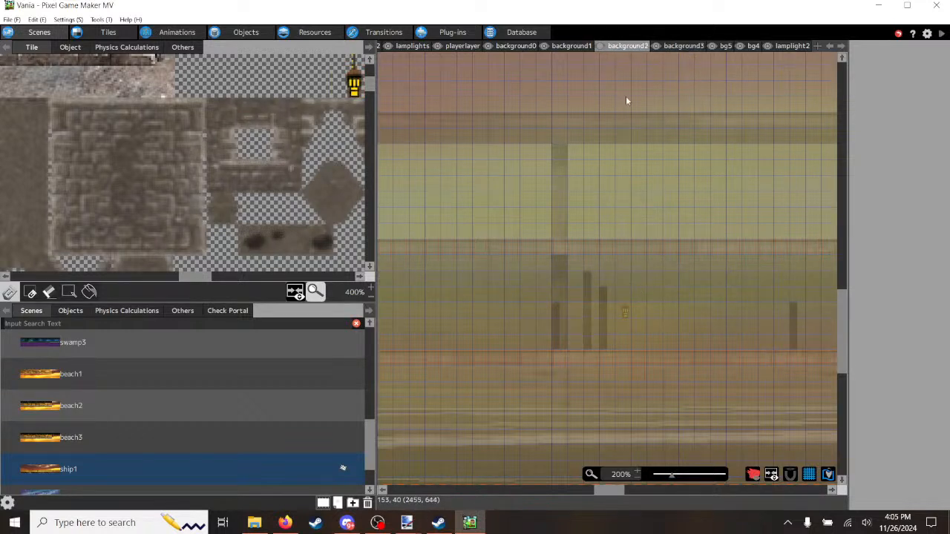
pyautogui.click(581, 47)
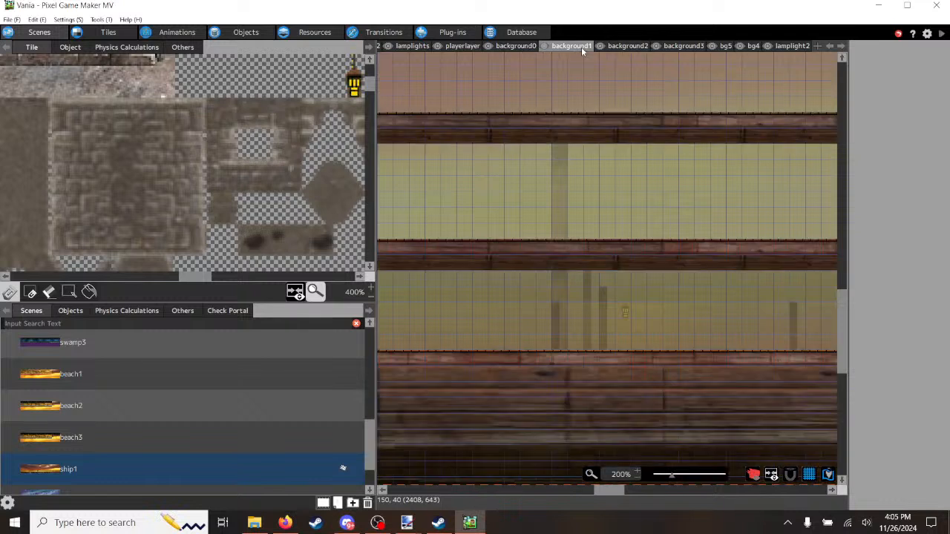
pyautogui.click(841, 48)
pyautogui.click(841, 48)
pyautogui.click(841, 49)
pyautogui.click(842, 49)
pyautogui.click(841, 49)
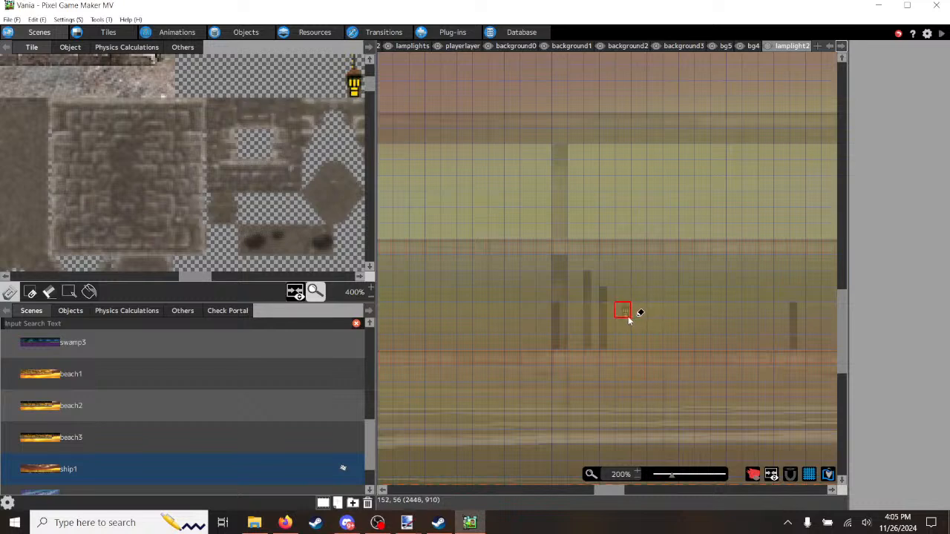
pyautogui.moveTo(609, 491)
pyautogui.mouseDown()
pyautogui.moveTo(686, 498)
pyautogui.moveTo(621, 505)
pyautogui.mouseUp()
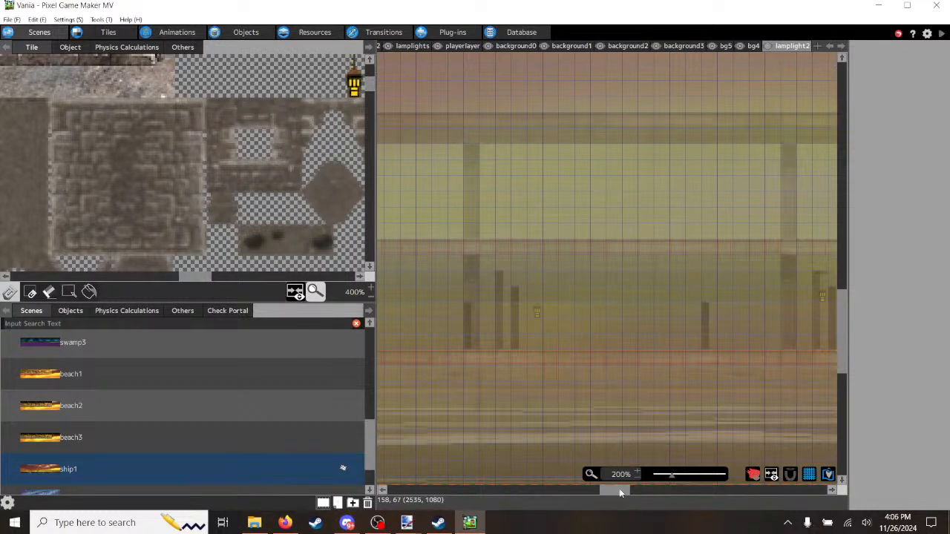
# Step: Sample the light tiles along the small lantern's glow on the lamplights layer to find how far the glow extends
pyautogui.click(417, 46)
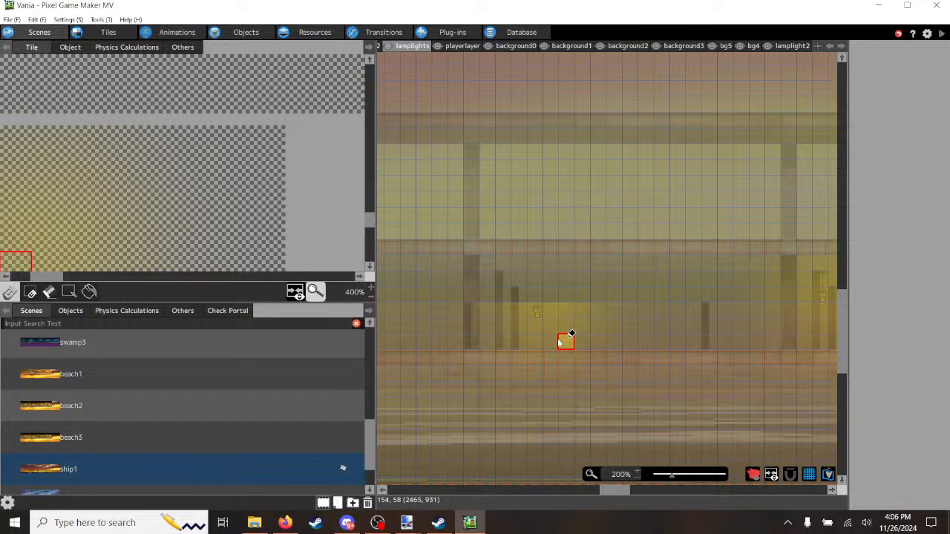
pyautogui.click(68, 292)
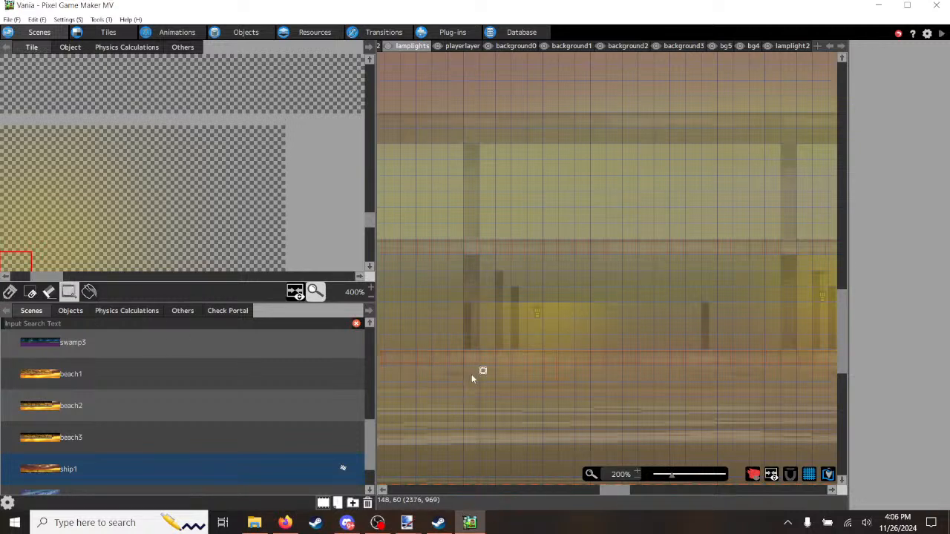
pyautogui.scroll(-1, 473, 376)
pyautogui.rightClick(610, 301)
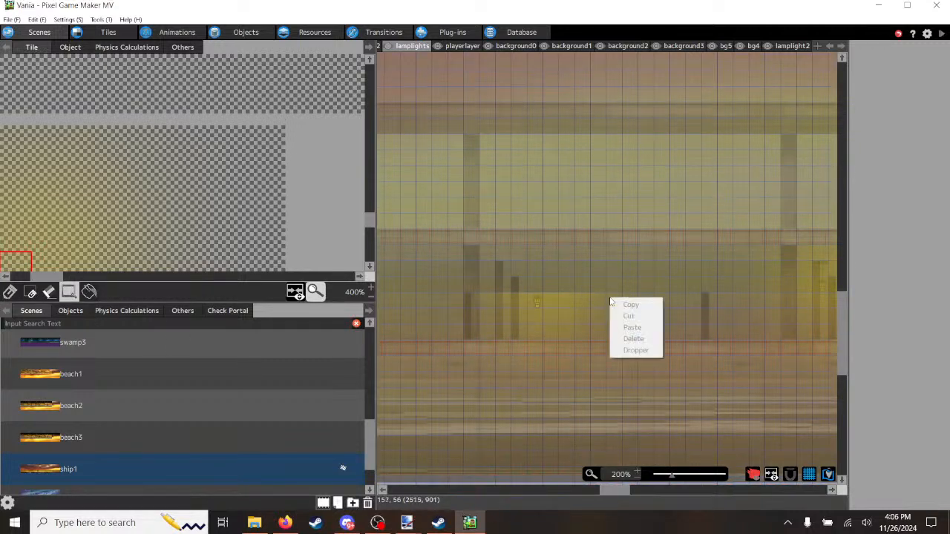
pyautogui.click(9, 293)
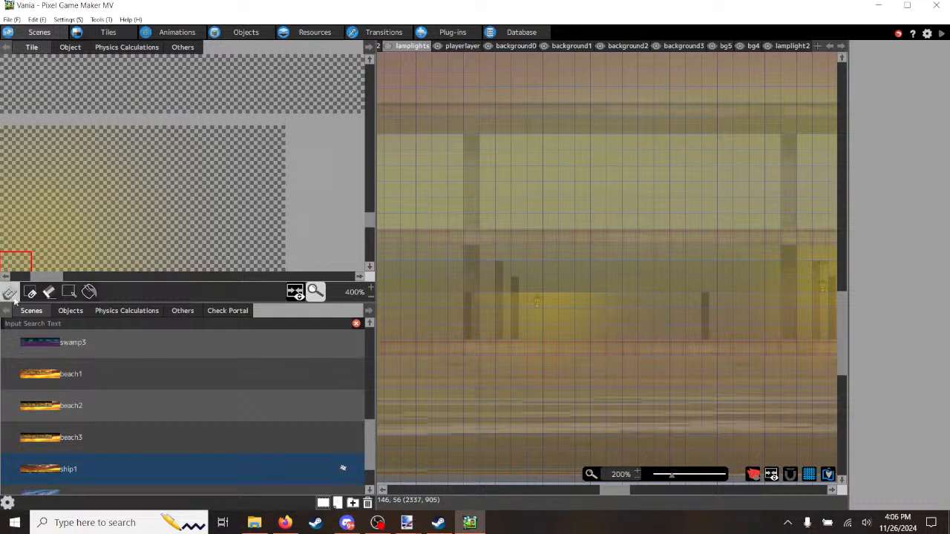
pyautogui.rightClick(616, 302)
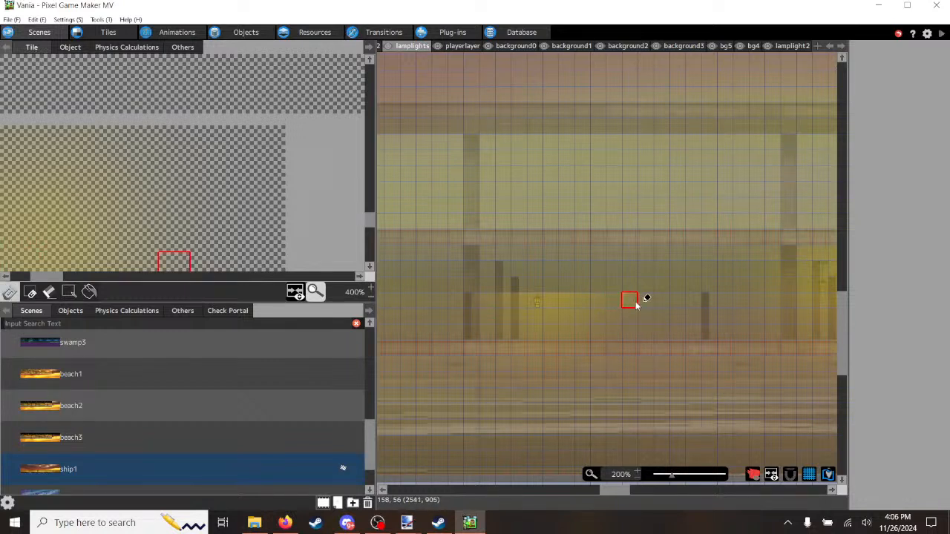
pyautogui.rightClick(635, 302)
pyautogui.rightClick(654, 302)
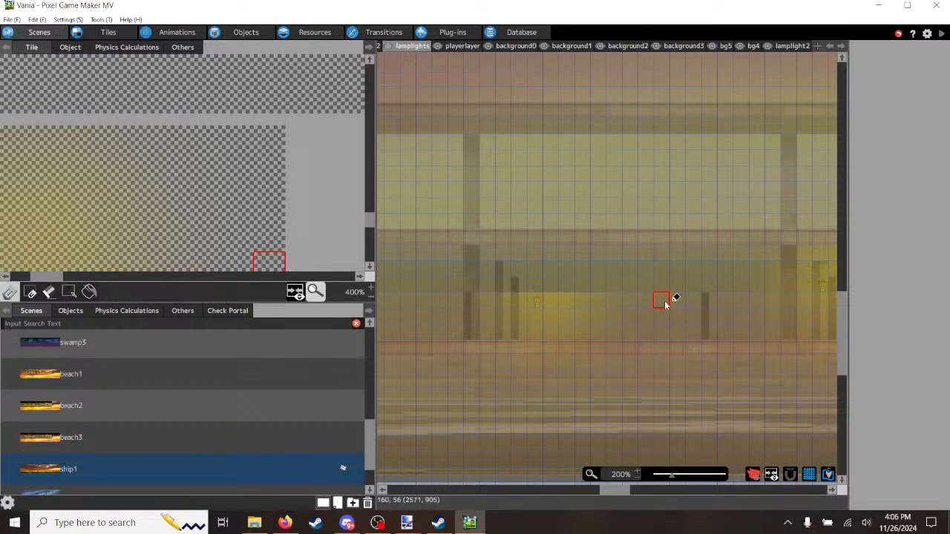
pyautogui.scroll(-1, 665, 301)
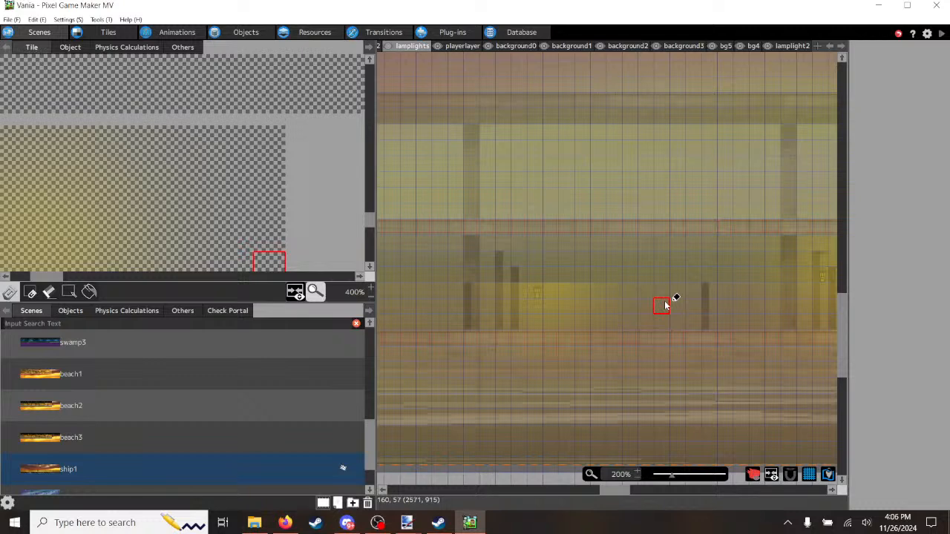
pyautogui.keyDown('ctrl'); pyautogui.scroll(-1, 664, 303); pyautogui.keyUp('ctrl')
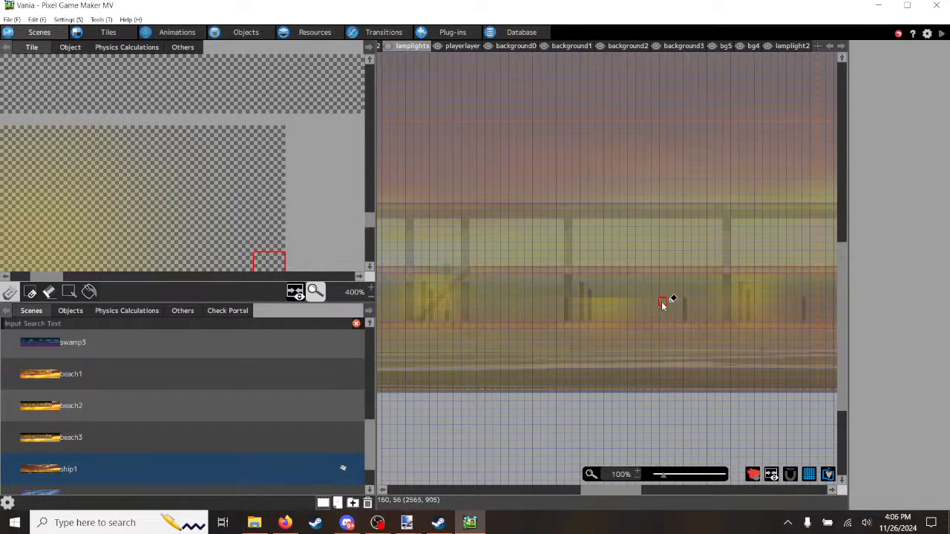
# Step: Cut the small lantern's whole glow from the lamplights layer and paste it onto lamplight2 in the same place around the lantern
pyautogui.click(68, 292)
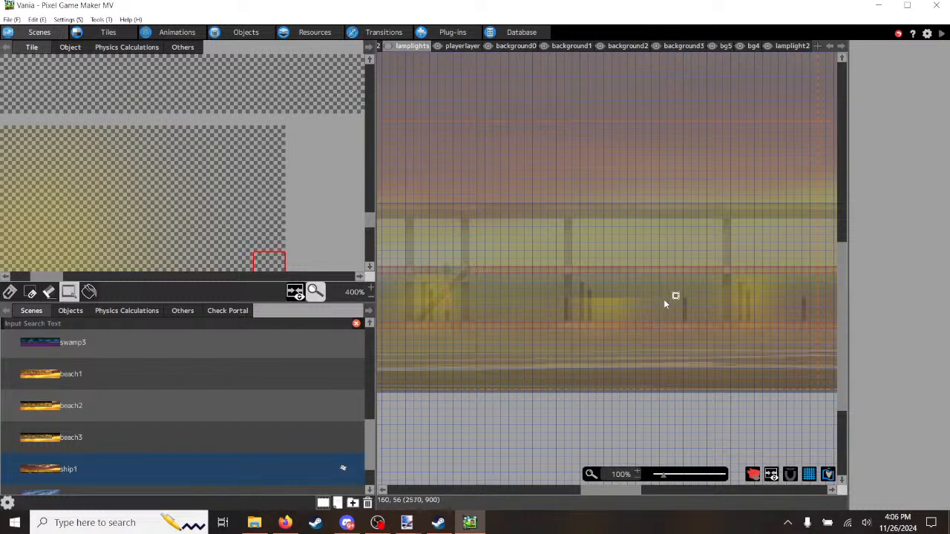
pyautogui.moveTo(664, 299); pyautogui.dragTo(502, 359)
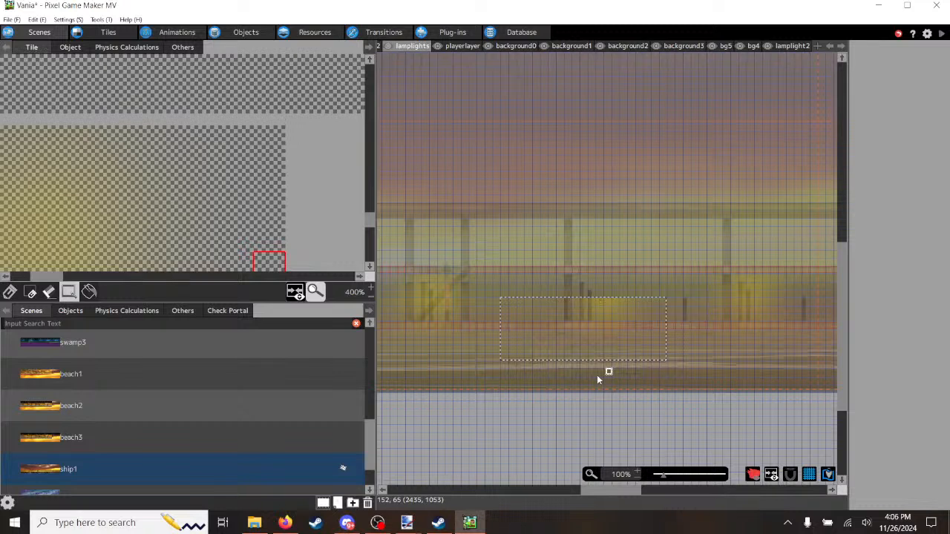
pyautogui.press('Delete')
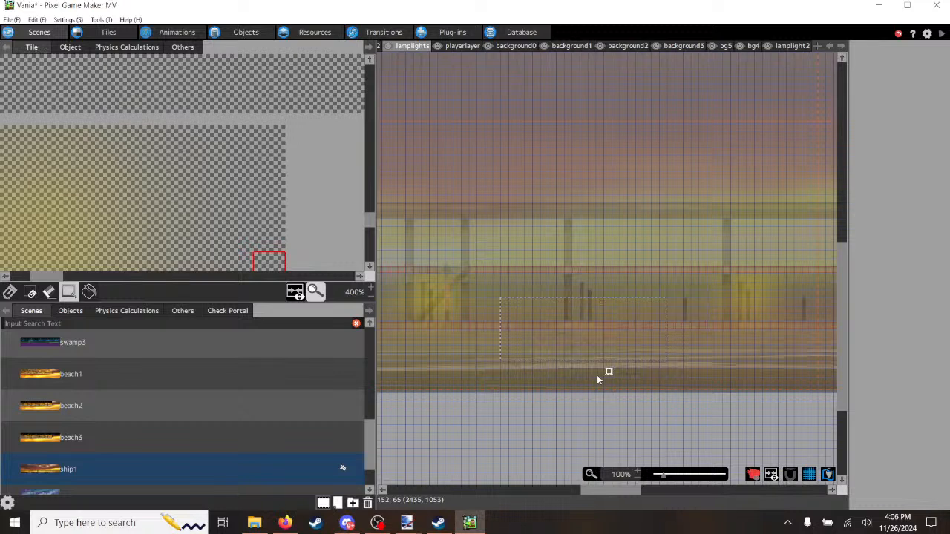
pyautogui.click(797, 45)
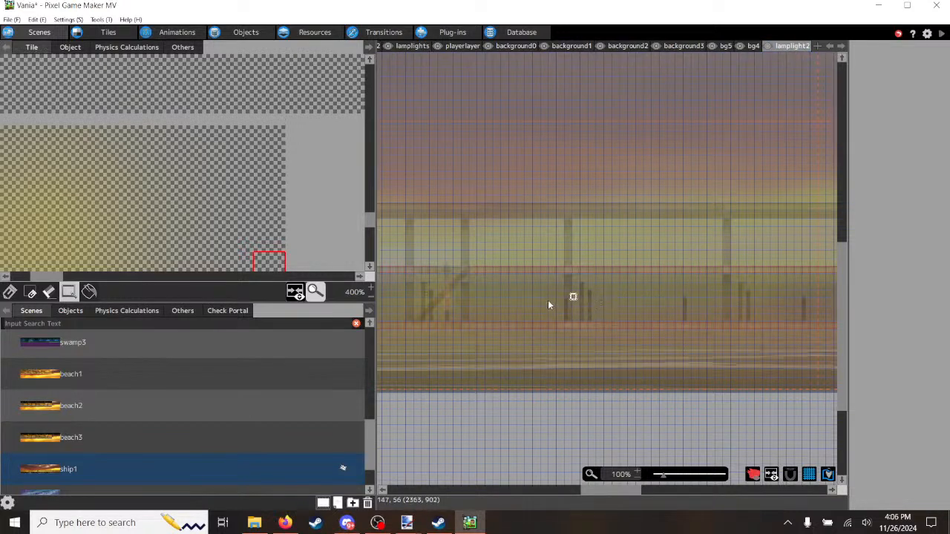
pyautogui.hotkey('ctrl', 'v')
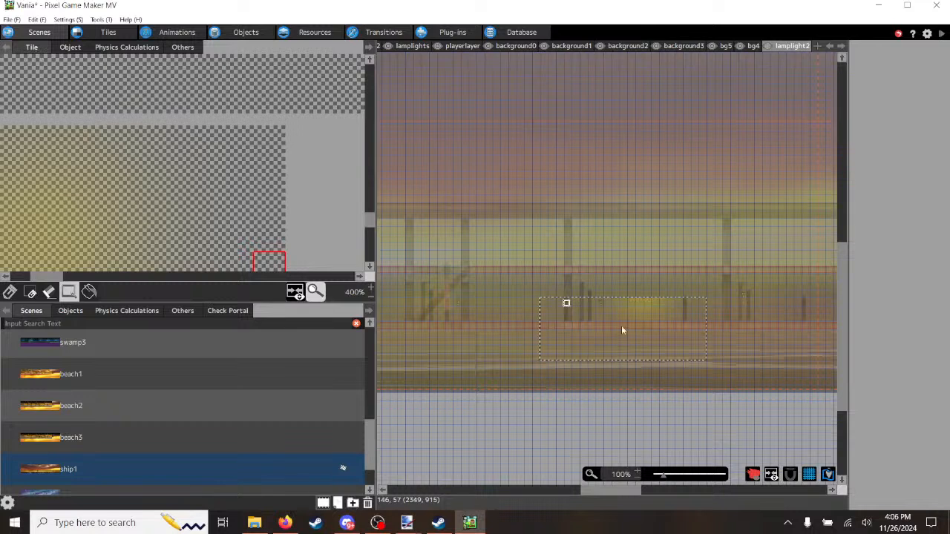
pyautogui.moveTo(651, 315); pyautogui.dragTo(618, 317)
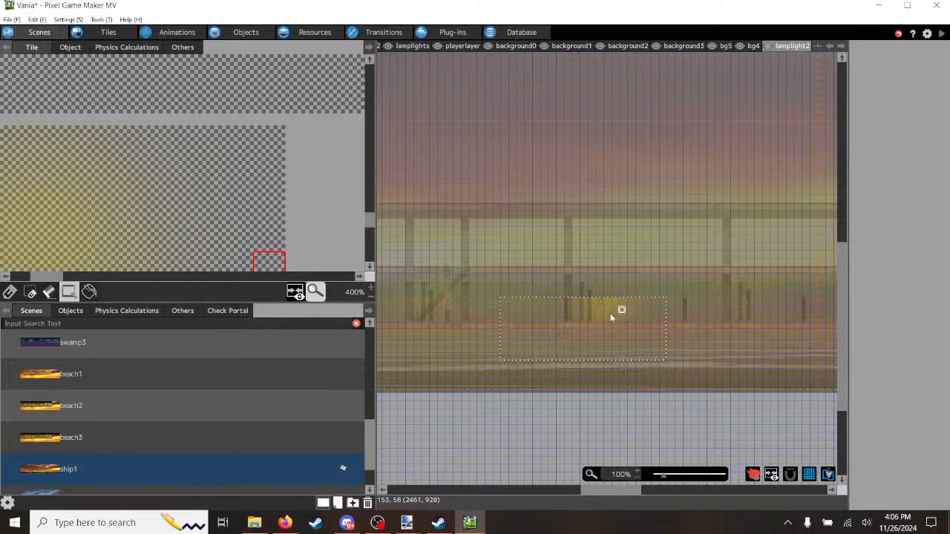
pyautogui.click(414, 45)
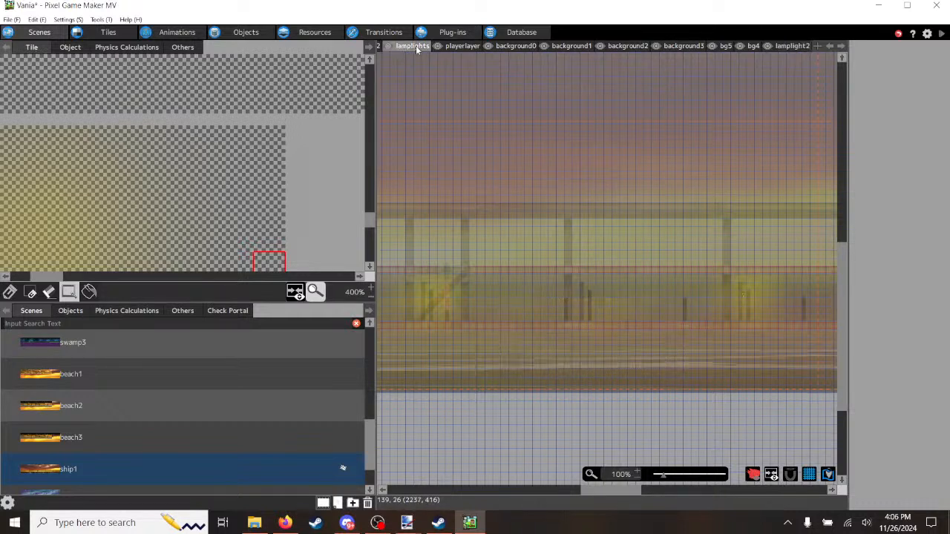
pyautogui.click(792, 46)
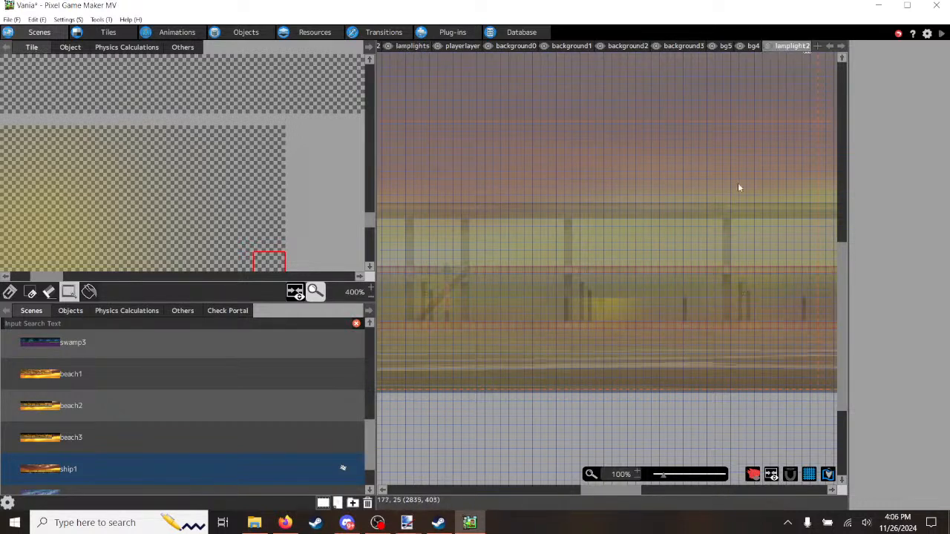
# Step: Paste copies of the glow onto lamplight2 over the small lantern before the staircase and the two lanterns farther right on the lower deck
pyautogui.moveTo(606, 491); pyautogui.dragTo(558, 498)
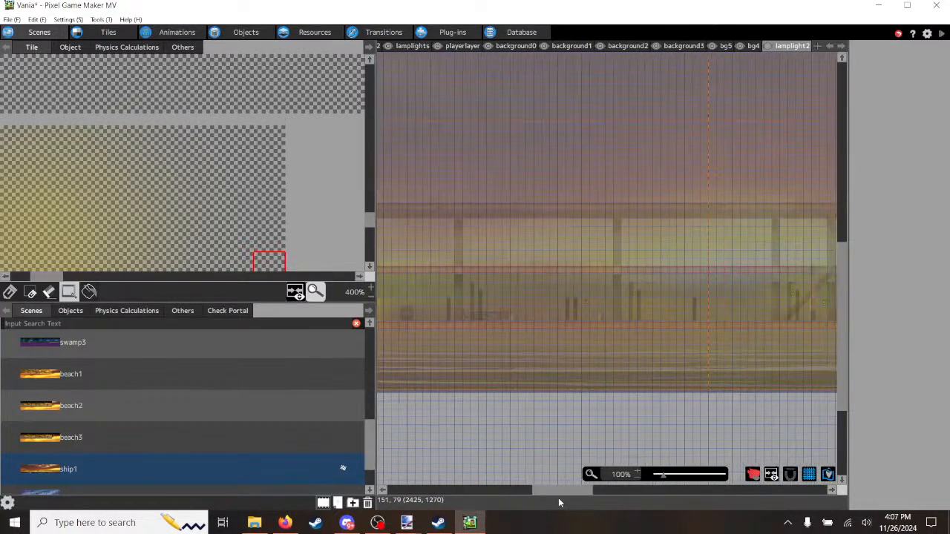
pyautogui.click(536, 299)
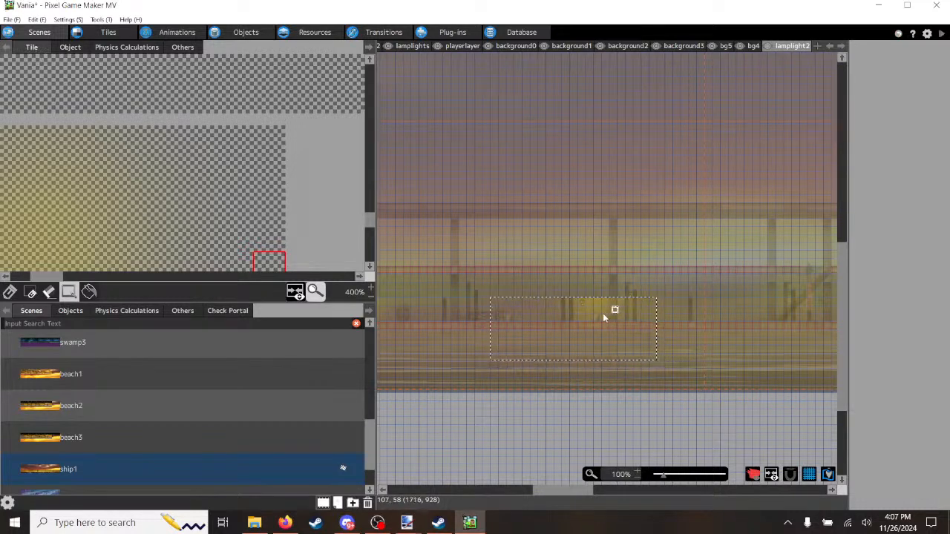
pyautogui.moveTo(568, 495); pyautogui.dragTo(661, 495)
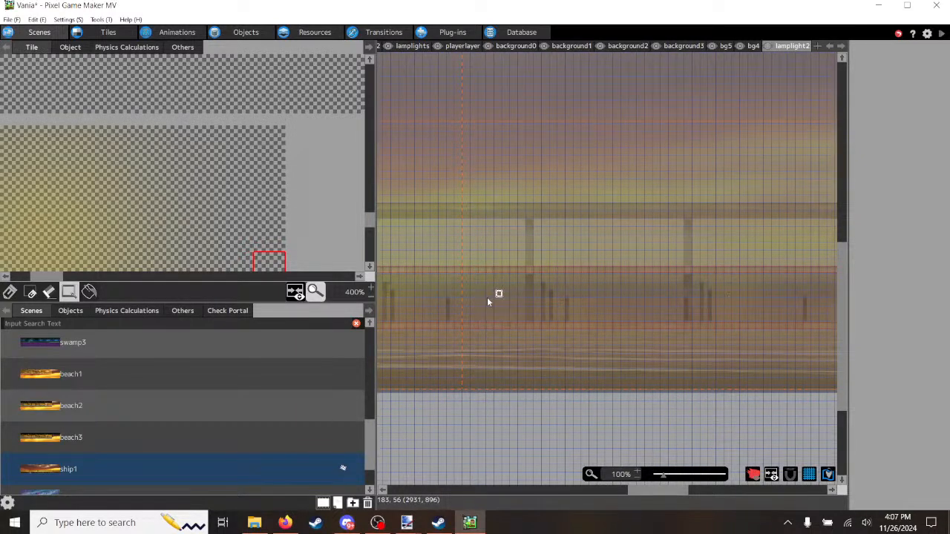
pyautogui.hotkey('ctrl', 'v')
pyautogui.moveTo(604, 307); pyautogui.dragTo(572, 314)
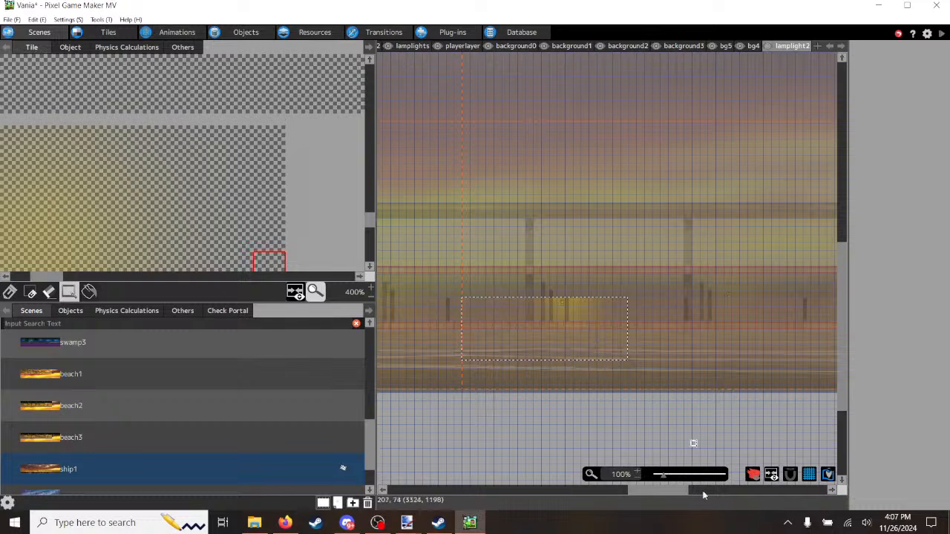
pyautogui.moveTo(666, 489); pyautogui.dragTo(696, 490)
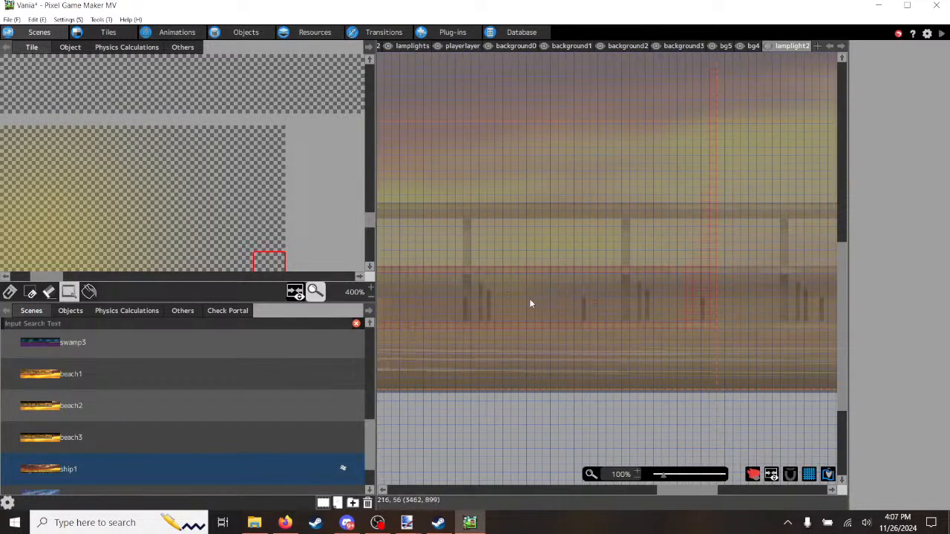
pyautogui.moveTo(531, 302); pyautogui.dragTo(592, 314)
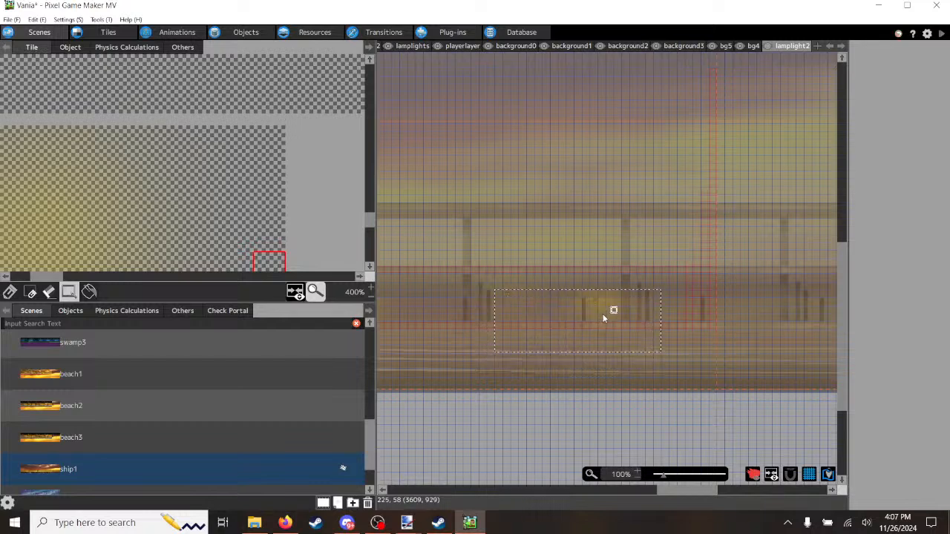
pyautogui.moveTo(679, 487)
pyautogui.mouseDown()
pyautogui.moveTo(737, 493)
pyautogui.moveTo(662, 495)
pyautogui.mouseUp()
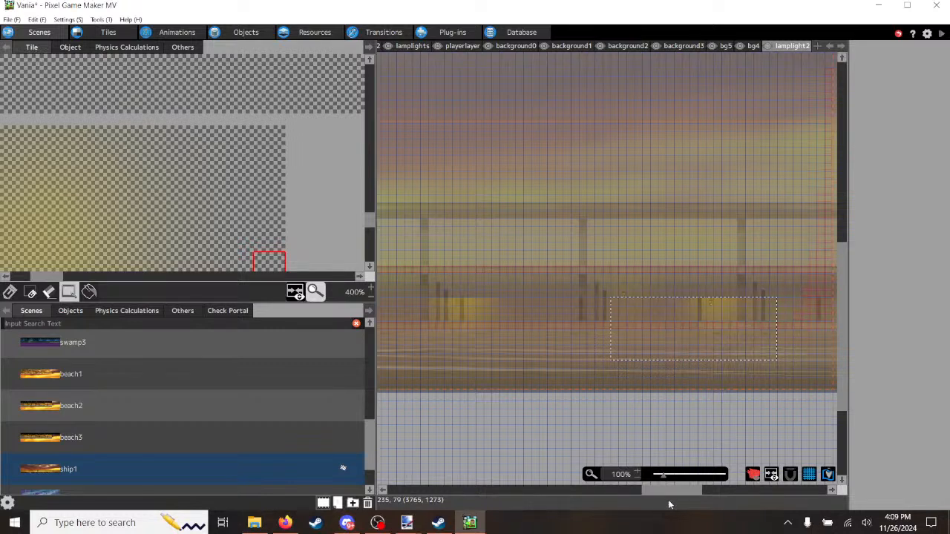
# Step: Start a full-screen test play and run along the lower deck past the staircase to check the small lanterns' glows
pyautogui.click(942, 36)
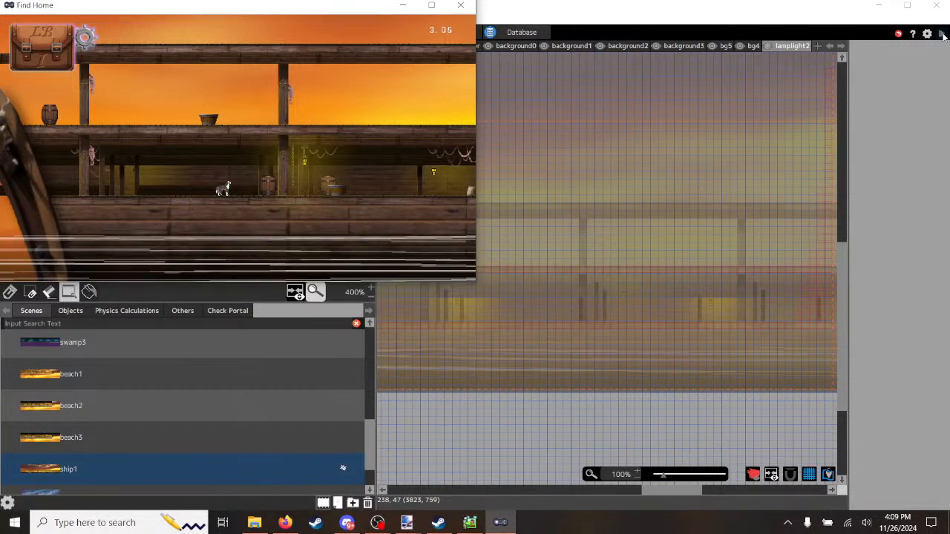
pyautogui.click(431, 6)
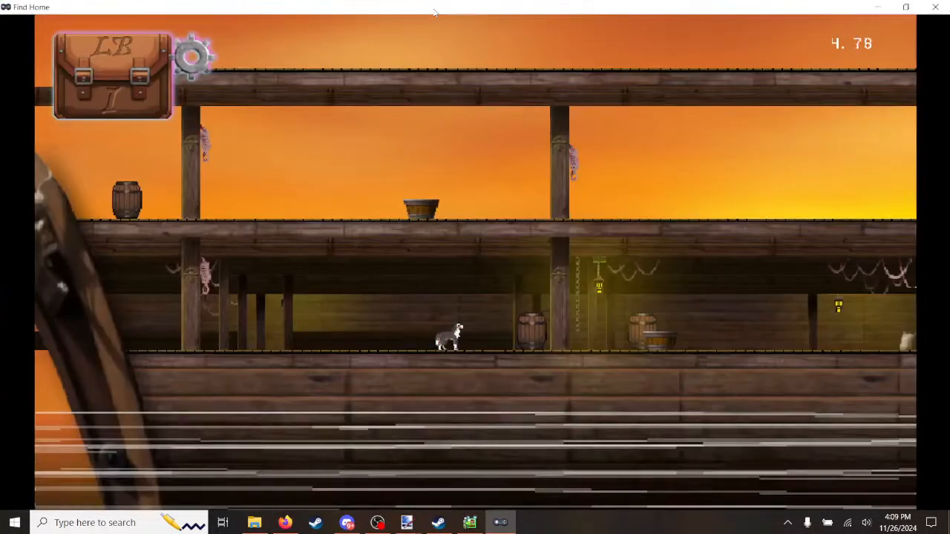
pyautogui.press('d')
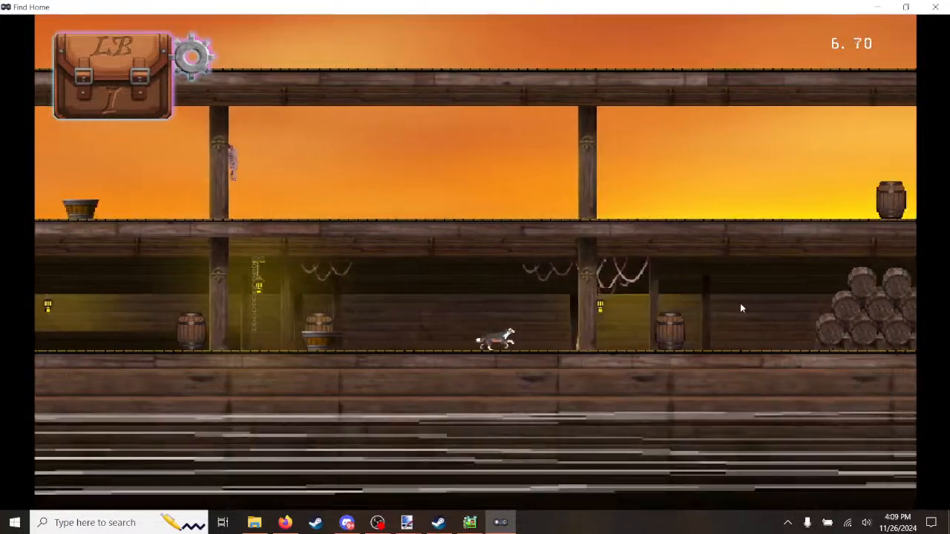
pyautogui.press('d')
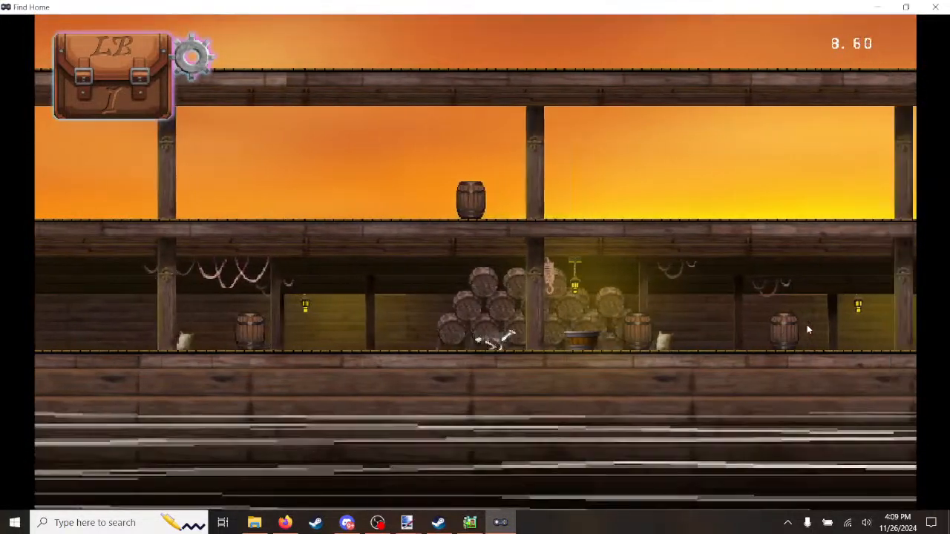
pyautogui.press('d')
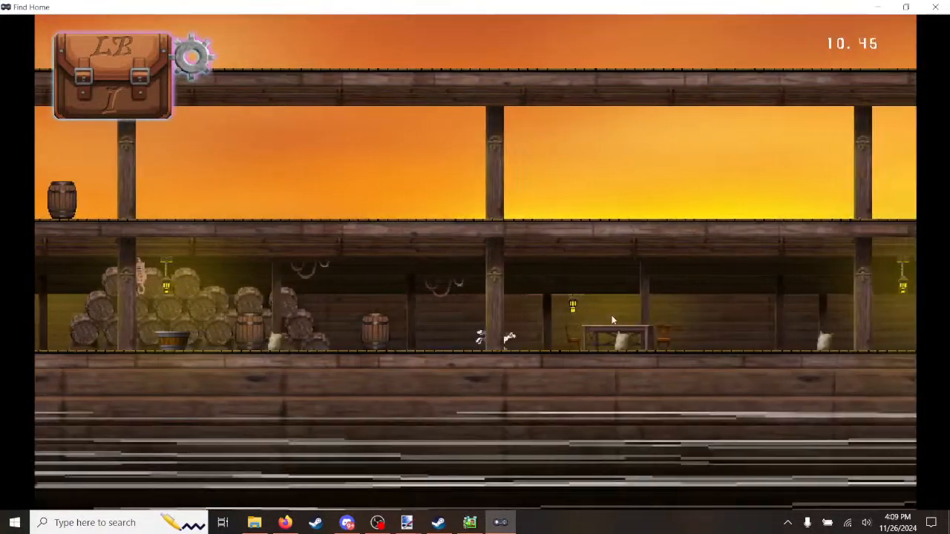
pyautogui.press('d')
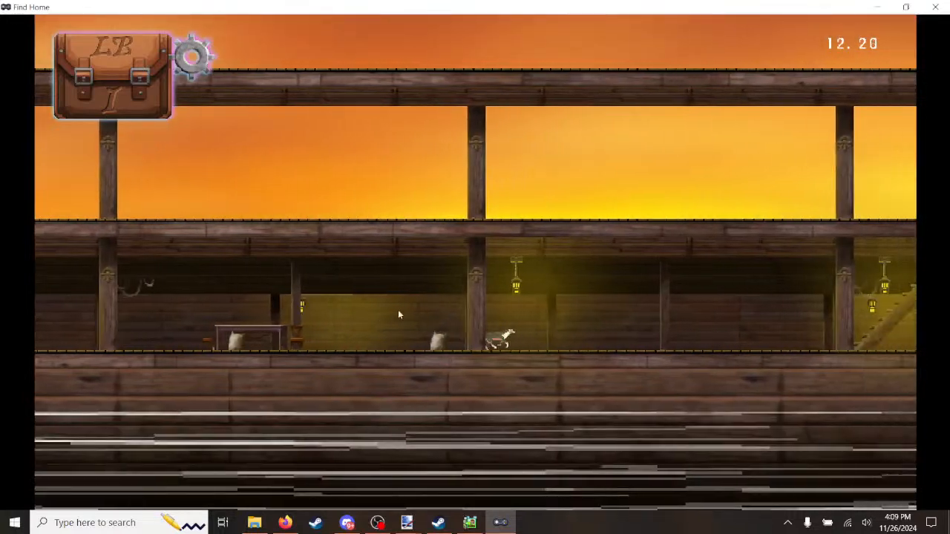
pyautogui.press('d')
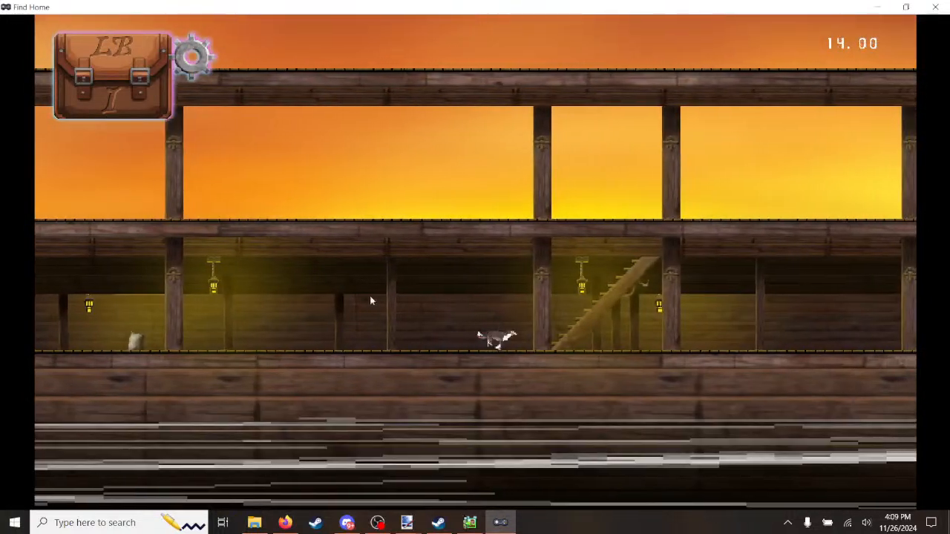
pyautogui.press('d')
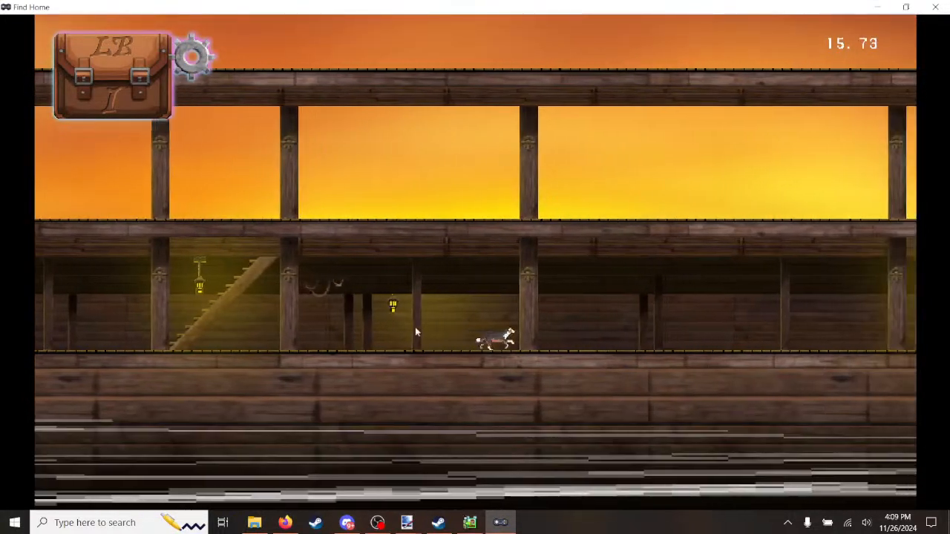
pyautogui.press('d')
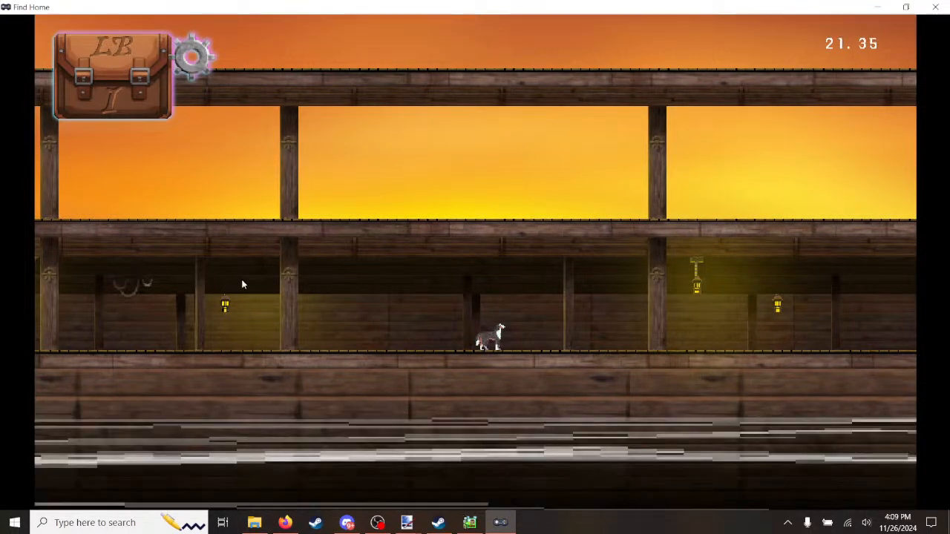
# Step: Move back and forth around the staircase in the test play to compare the small lantern with its glow's parallax
pyautogui.press('a')
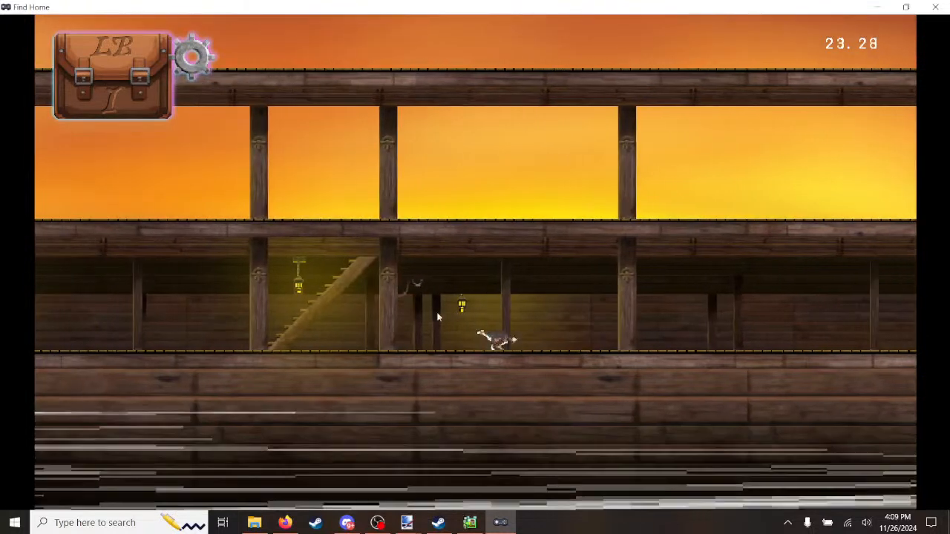
pyautogui.press('d')
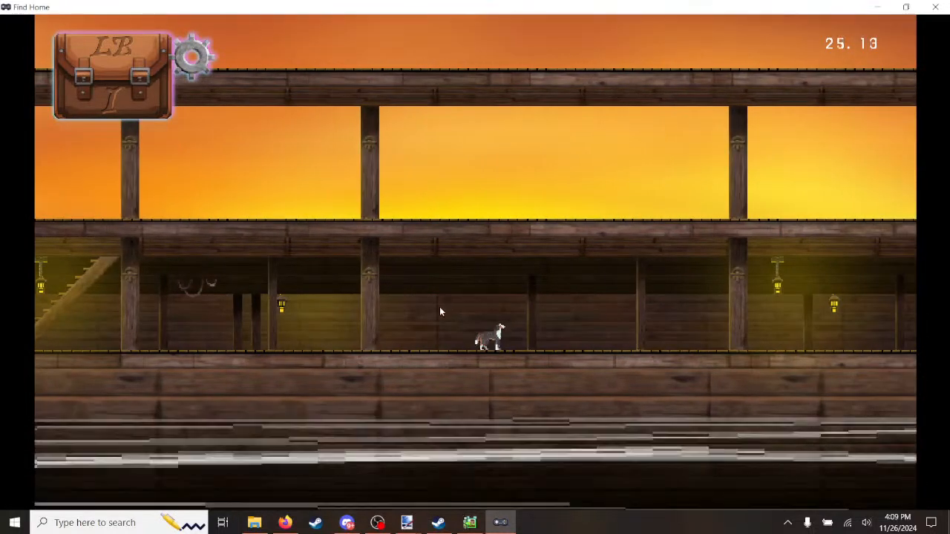
pyautogui.press('a')
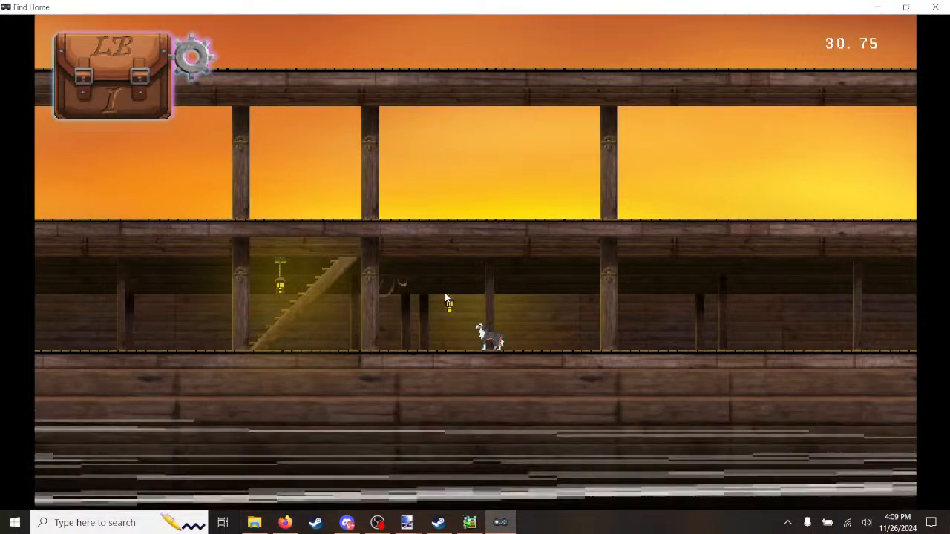
pyautogui.press('a')
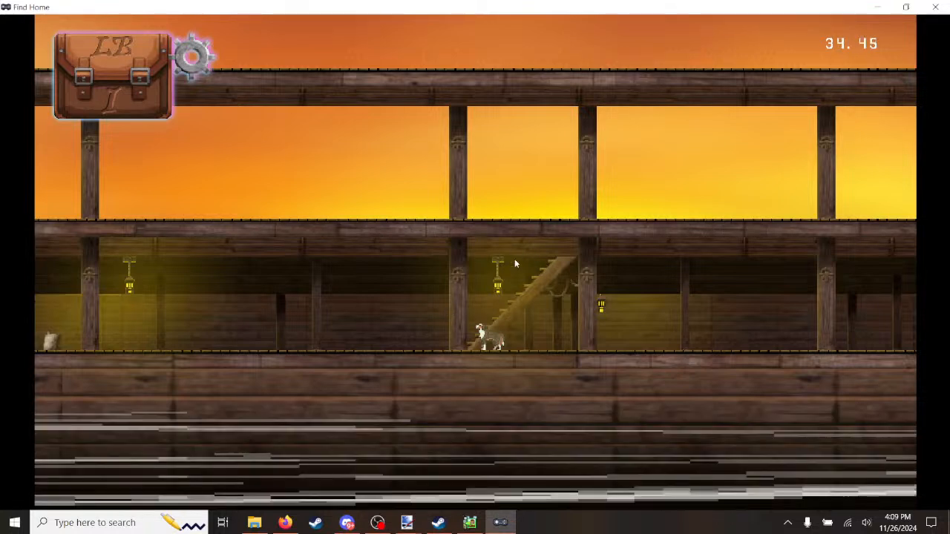
pyautogui.press('d')
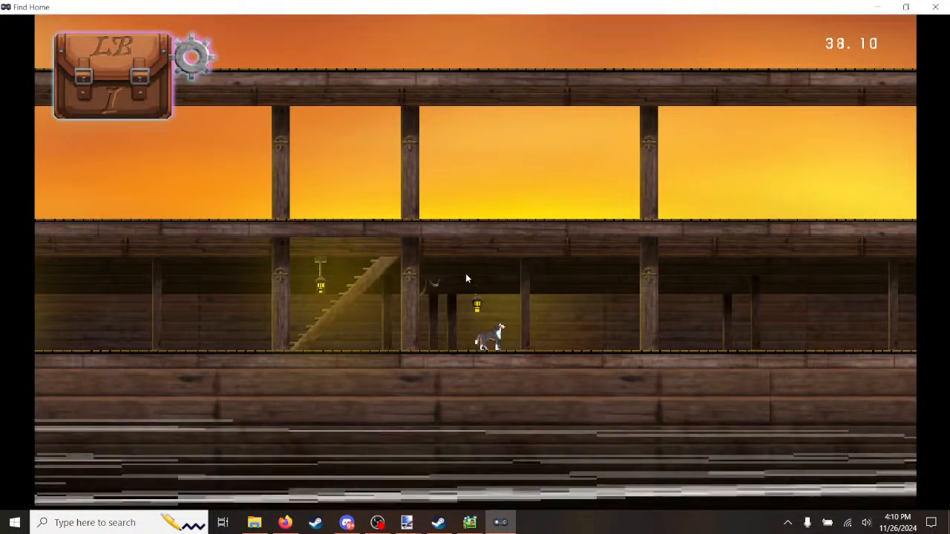
pyautogui.press('d')
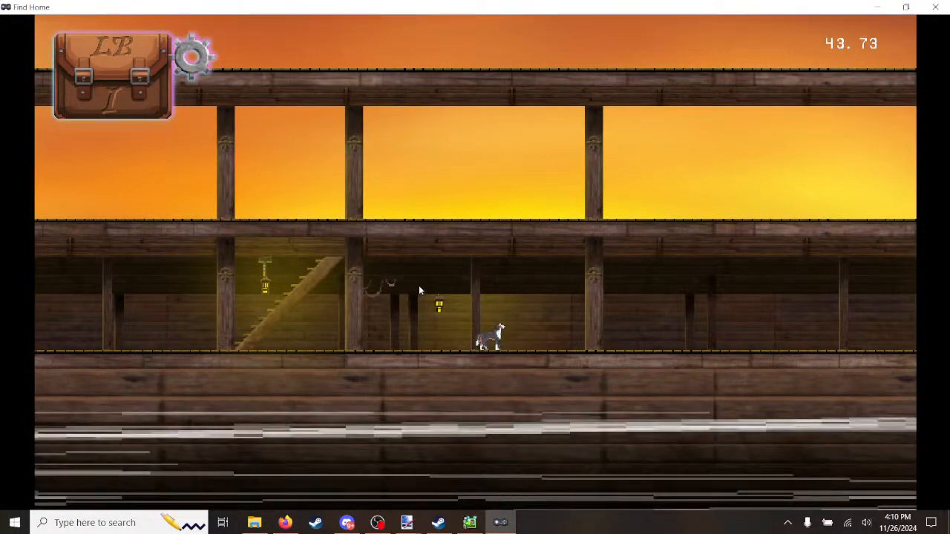
# Step: Check the glows against the small lanterns farther right on the lower deck, and end the test play
pyautogui.press('d')
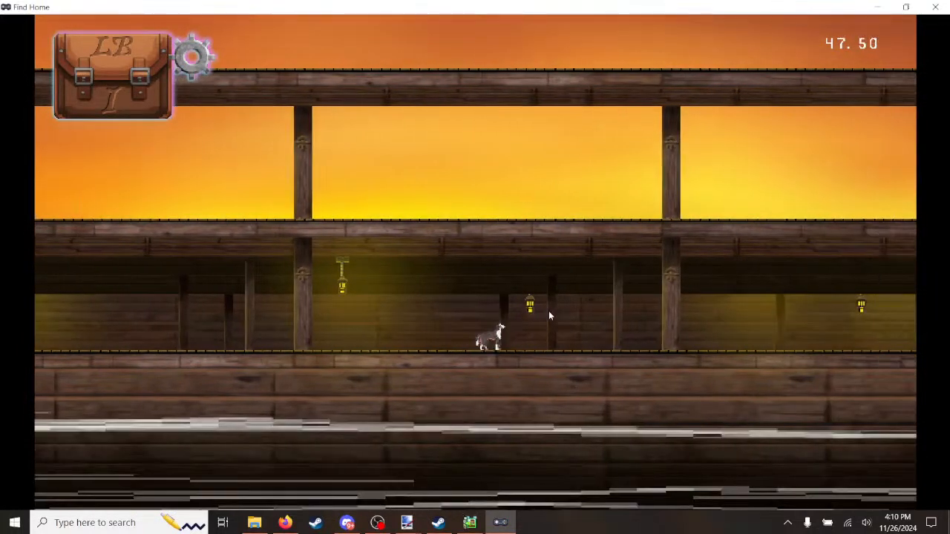
pyautogui.press('d')
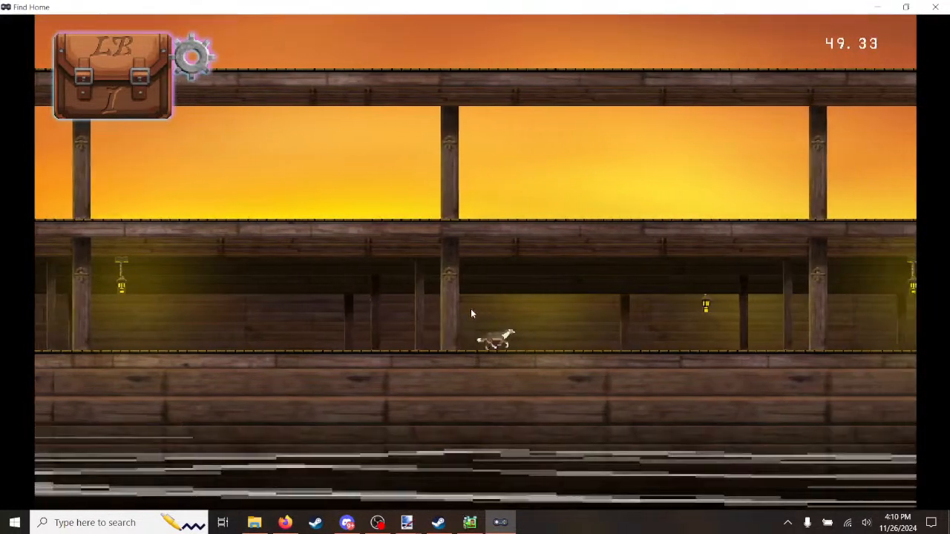
pyautogui.press('d')
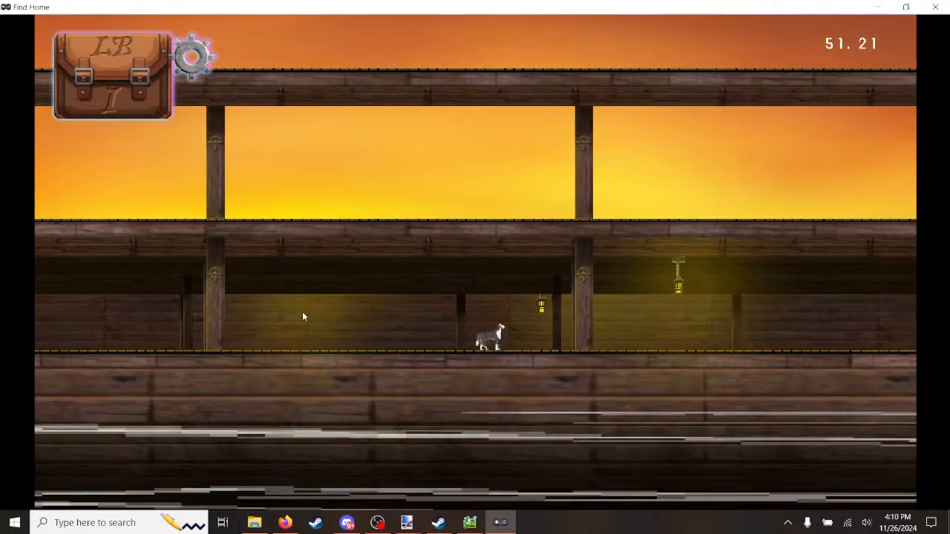
pyautogui.press('a')
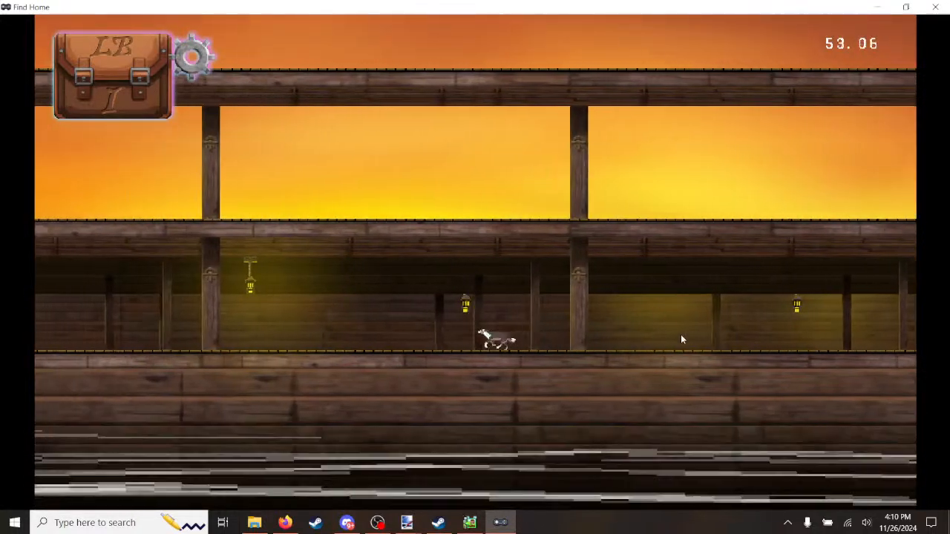
pyautogui.press('d')
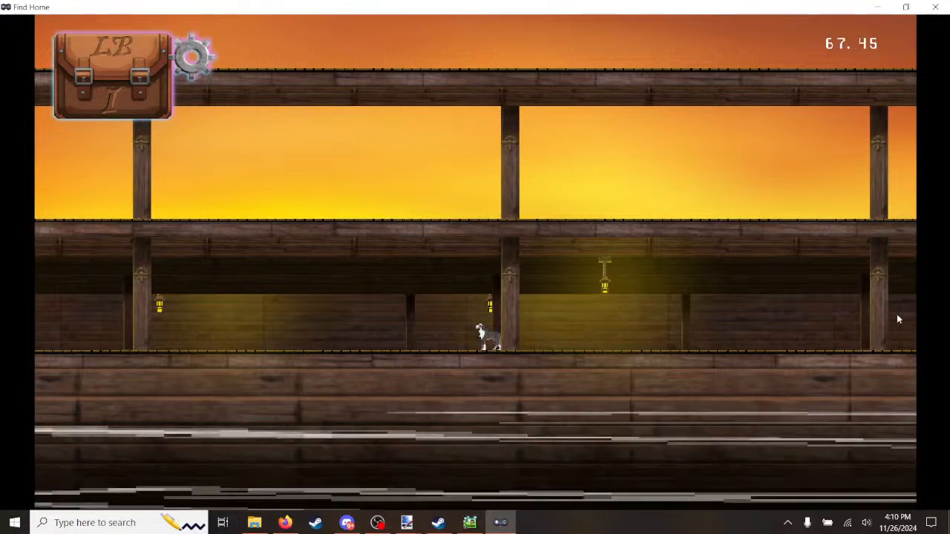
pyautogui.click(935, 7)
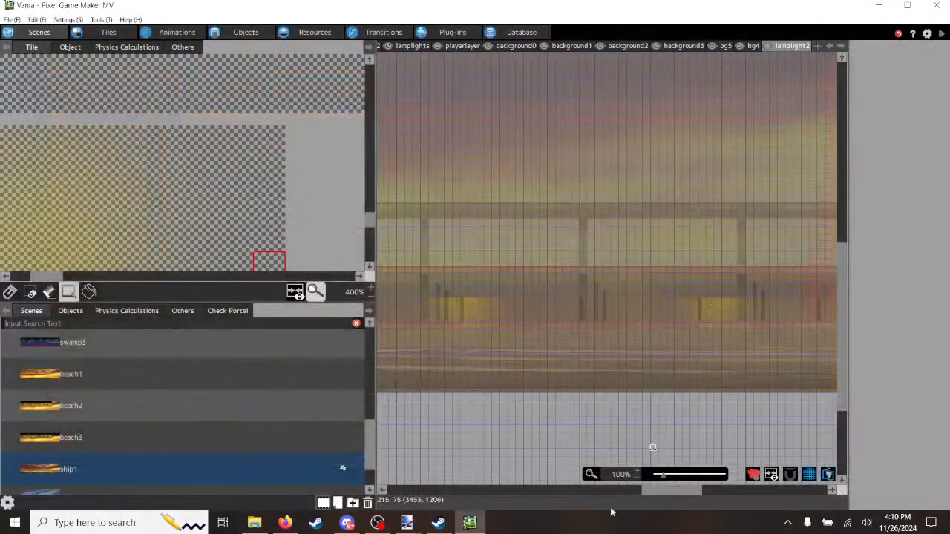
# Step: Compare the lamplight2 and lamplights layers around the small lanterns on the right-hand part of the lower deck
pyautogui.moveTo(662, 493); pyautogui.dragTo(696, 502)
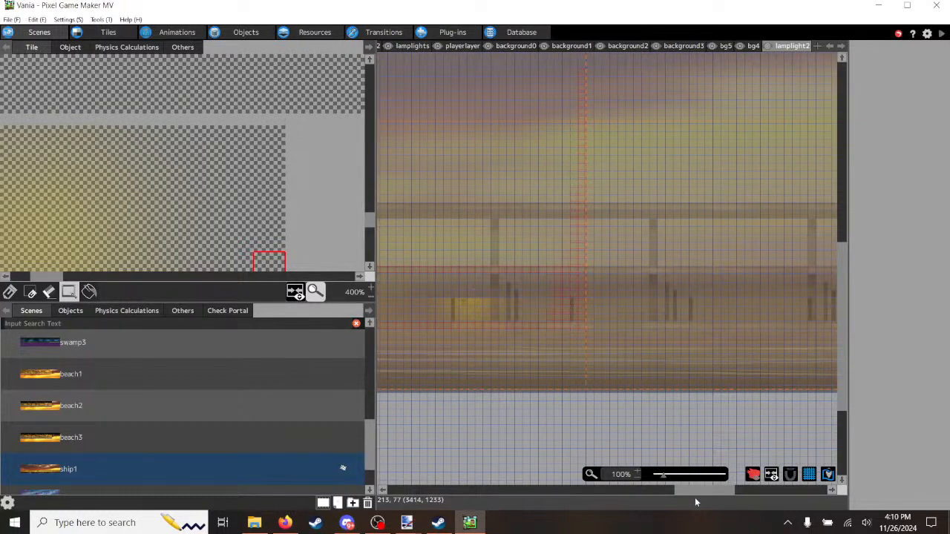
pyautogui.moveTo(696, 501); pyautogui.dragTo(716, 497)
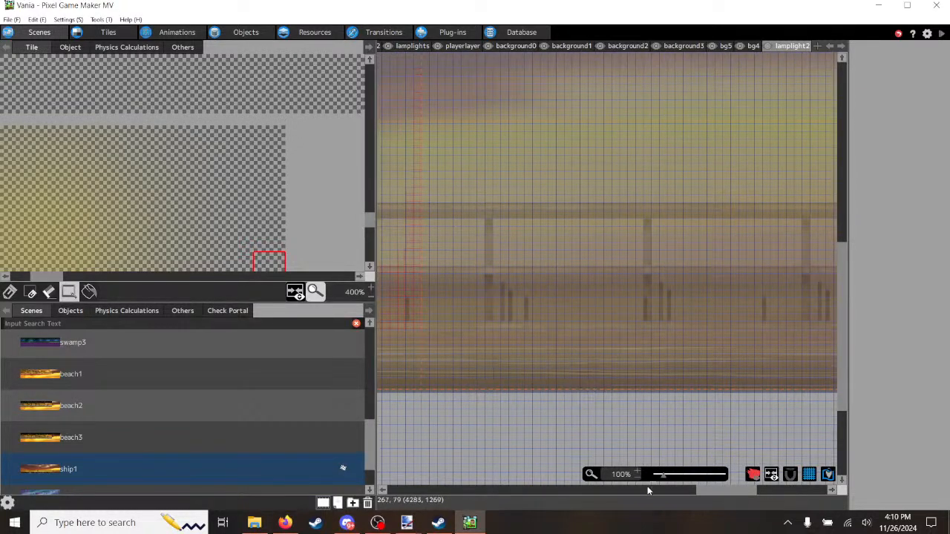
pyautogui.moveTo(705, 497); pyautogui.dragTo(661, 489)
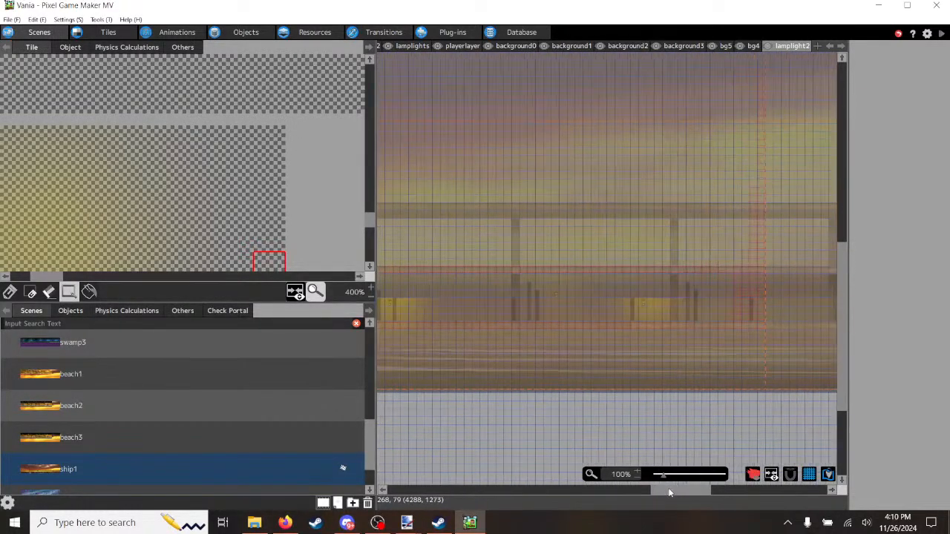
pyautogui.scroll(2, 714, 413)
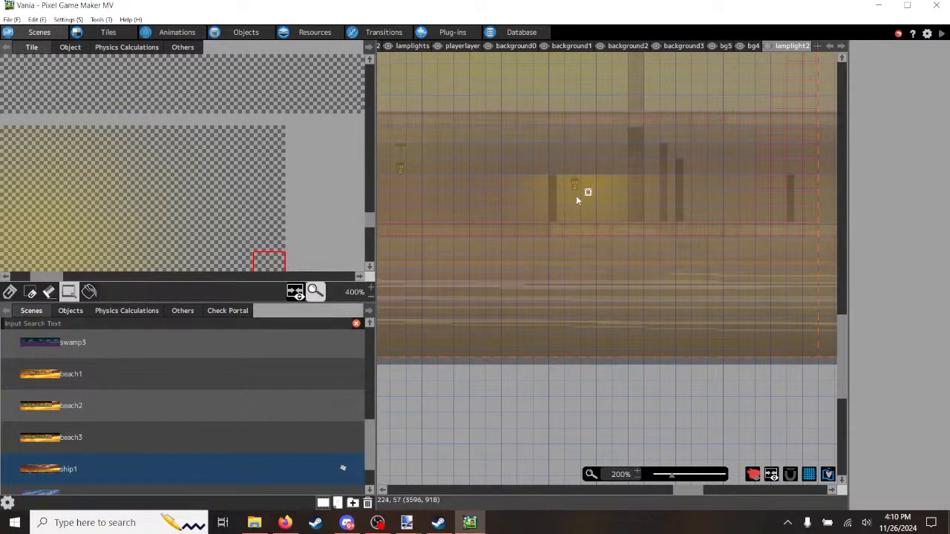
pyautogui.click(580, 192)
pyautogui.click(414, 47)
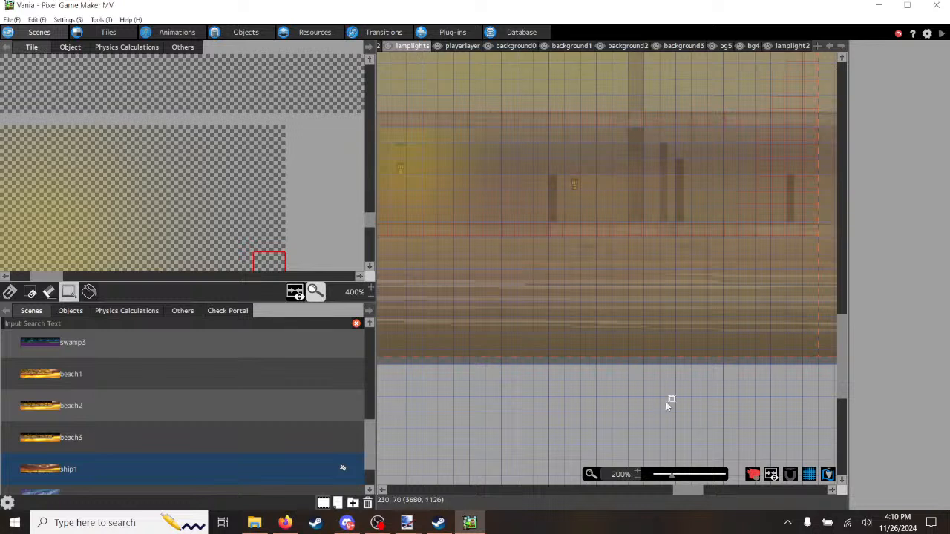
pyautogui.rightClick(583, 187)
pyautogui.click(10, 292)
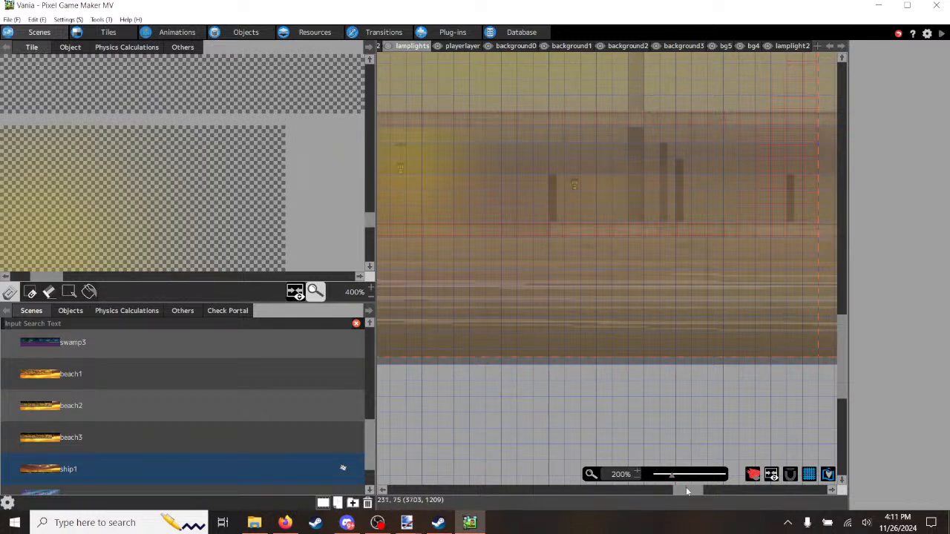
# Step: Sample the light tiles around the small lantern whose glow is still on the lamplights layer to find the glow's extent
pyautogui.moveTo(686, 486); pyautogui.dragTo(652, 490)
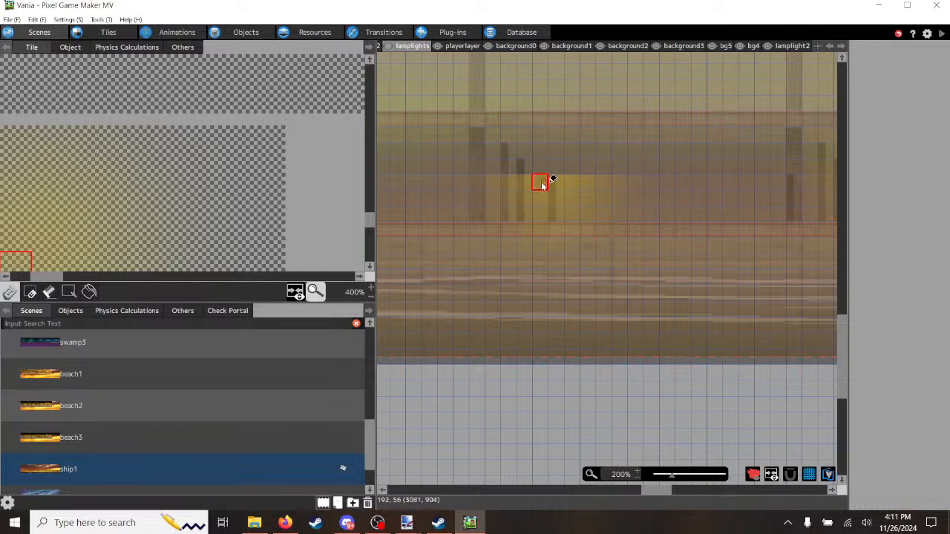
pyautogui.rightClick(675, 183)
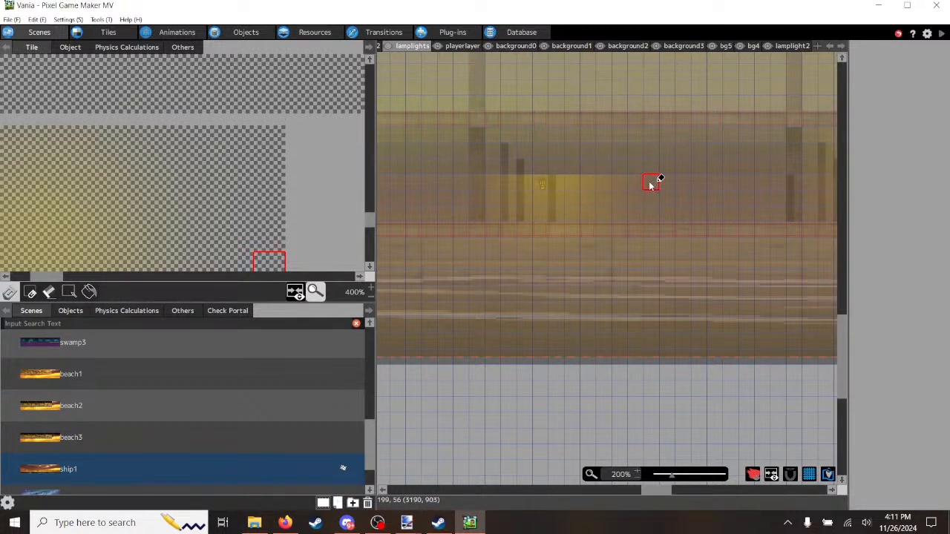
pyautogui.click(572, 187)
pyautogui.press('d')
pyautogui.click(593, 187)
pyautogui.press('d')
pyautogui.click(608, 187)
pyautogui.press('d')
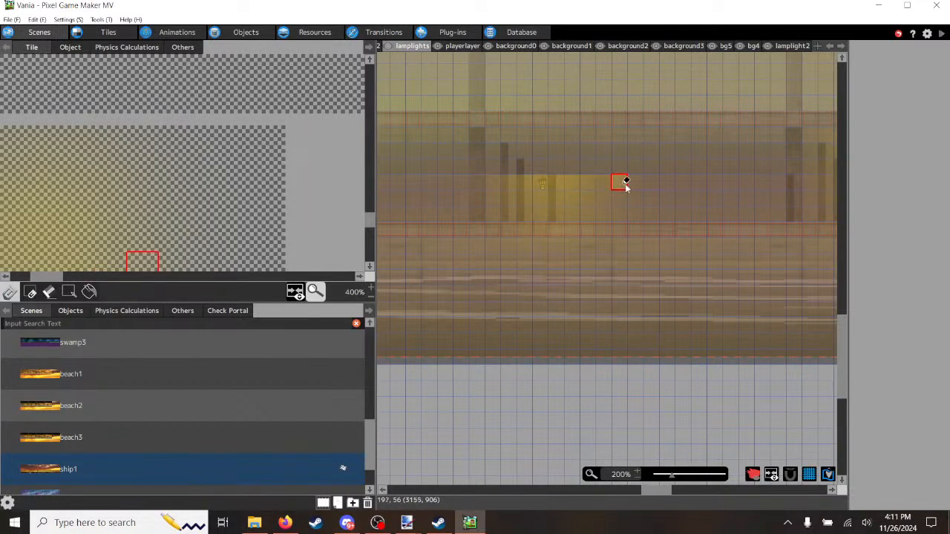
pyautogui.click(625, 188)
pyautogui.press('d')
pyautogui.click(636, 189)
pyautogui.press('d')
pyautogui.press('d')
pyautogui.click(652, 186)
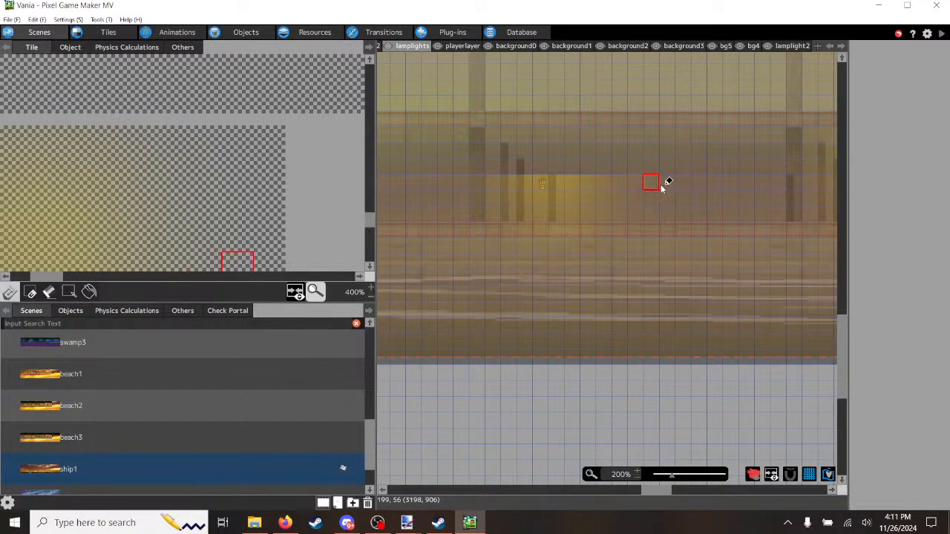
pyautogui.press('d')
pyautogui.click(666, 186)
pyautogui.moveTo(660, 492); pyautogui.dragTo(650, 493)
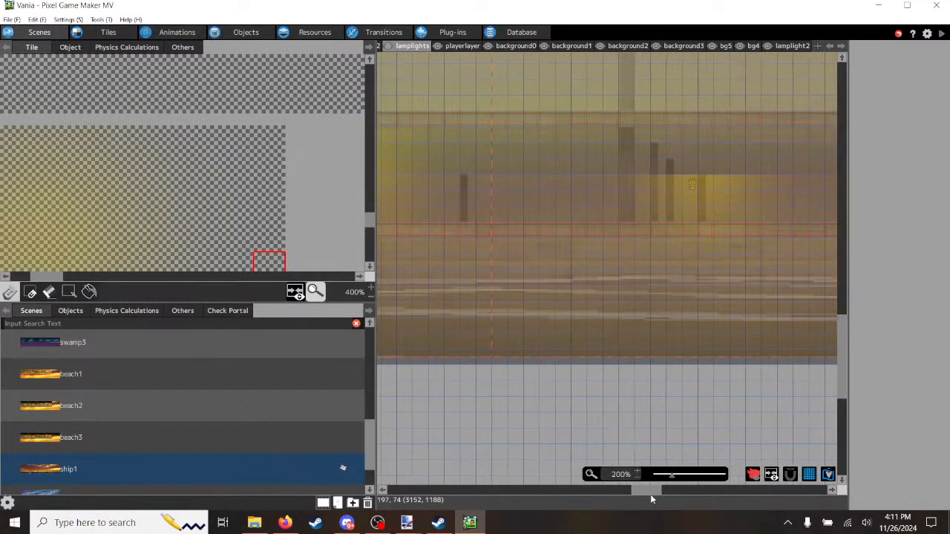
pyautogui.press('d')
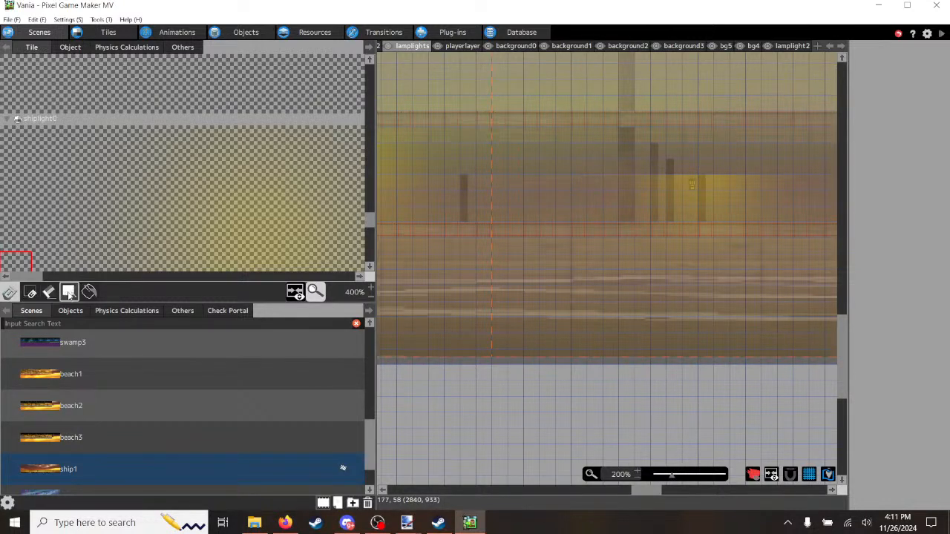
# Step: Move the remaining small lantern's glow tiles from the lamplights layer to the lamplight2 layer by cutting and pasting them
pyautogui.click(581, 191)
pyautogui.click(88, 292)
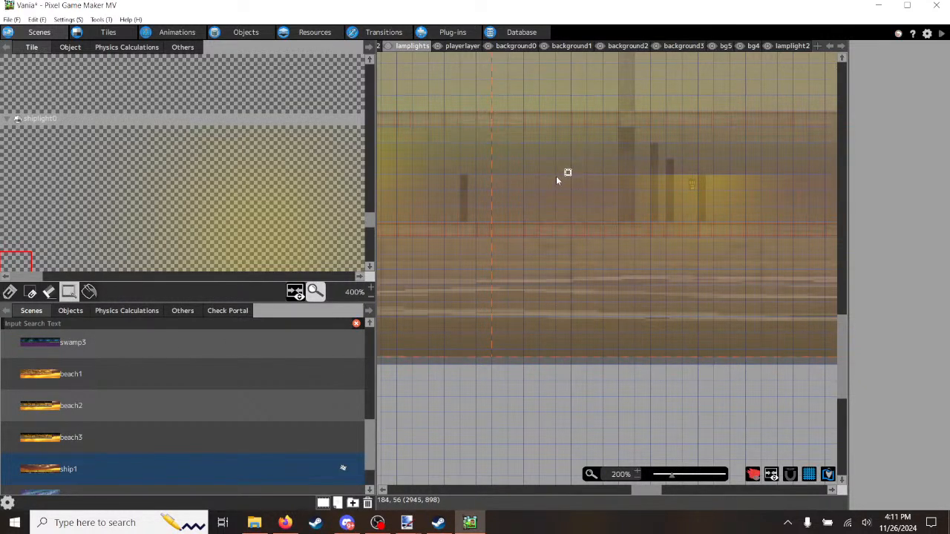
pyautogui.moveTo(556, 176); pyautogui.dragTo(703, 272)
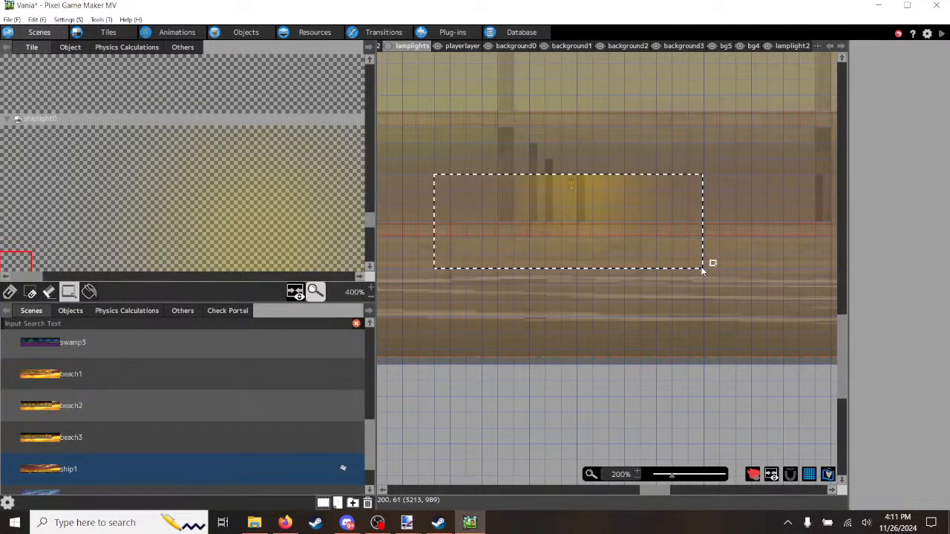
pyautogui.hotkey('ctrl', 'x')
pyautogui.click(791, 50)
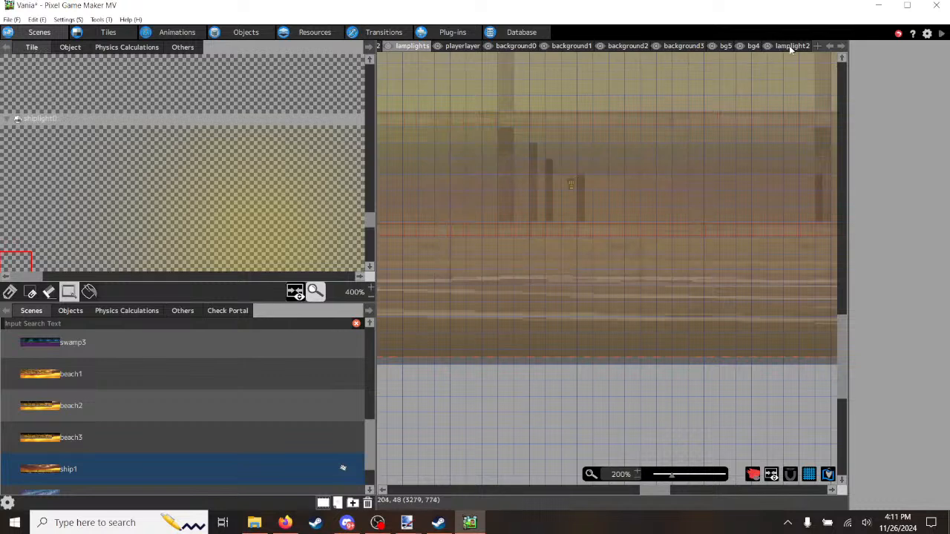
pyautogui.hotkey('ctrl', 'v')
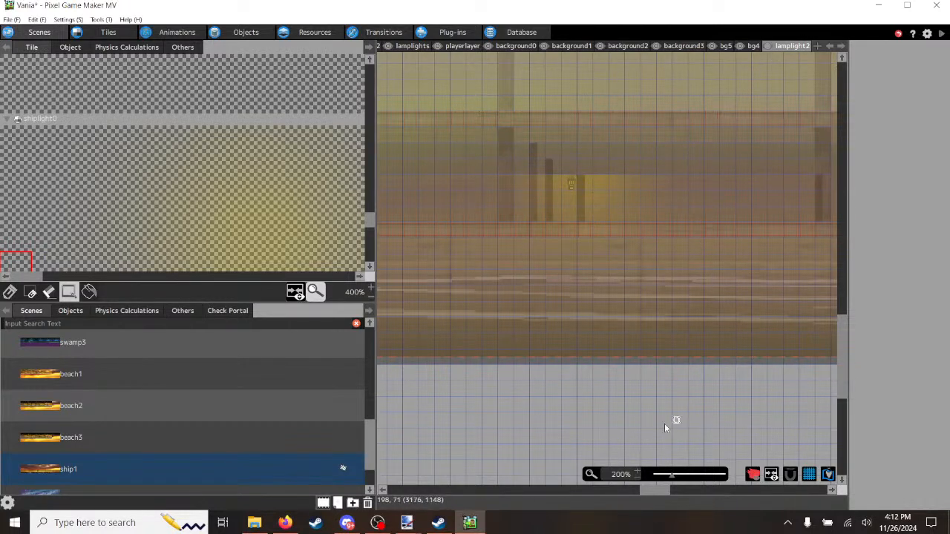
# Step: Paste a copy of the glow at the small lantern beside the staircase on lamplight2 and shift it one tile left
pyautogui.moveTo(647, 493); pyautogui.dragTo(590, 499)
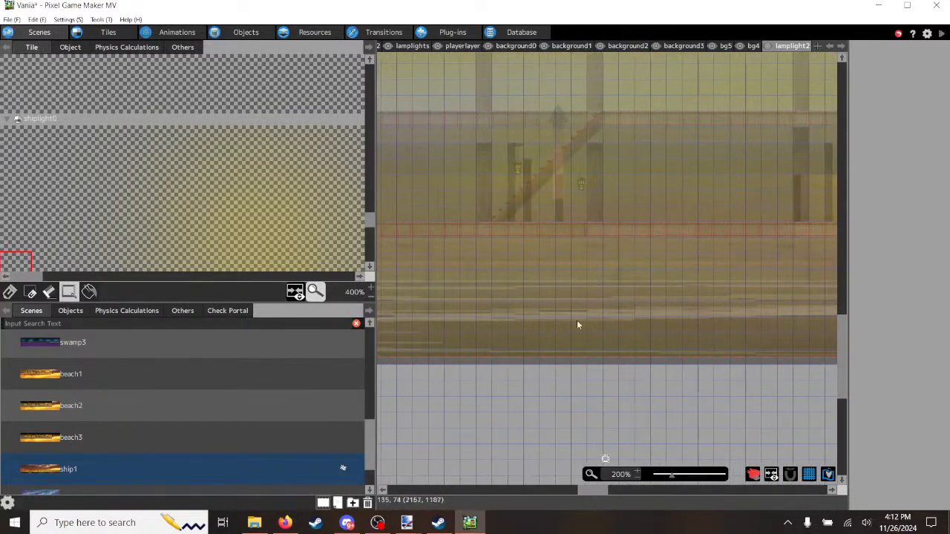
pyautogui.click(575, 180)
pyautogui.moveTo(460, 176); pyautogui.dragTo(729, 268)
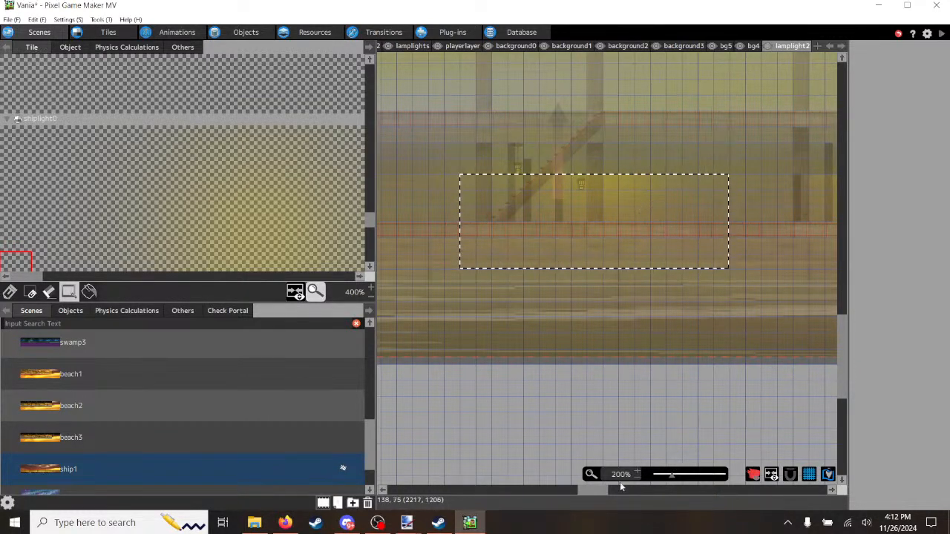
pyautogui.moveTo(640, 213); pyautogui.dragTo(629, 215)
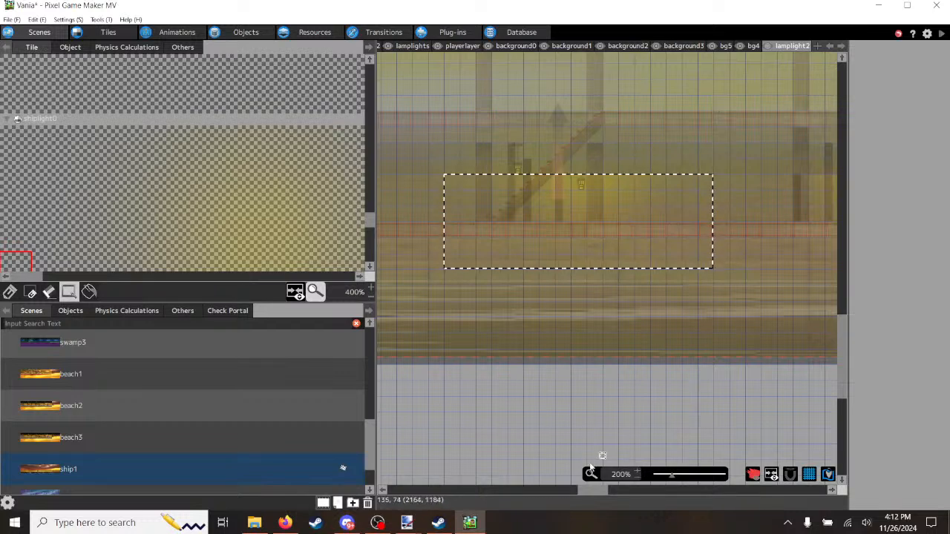
# Step: Start a test play of the ship1 scene and maximize the game window
pyautogui.moveTo(588, 491); pyautogui.dragTo(687, 505)
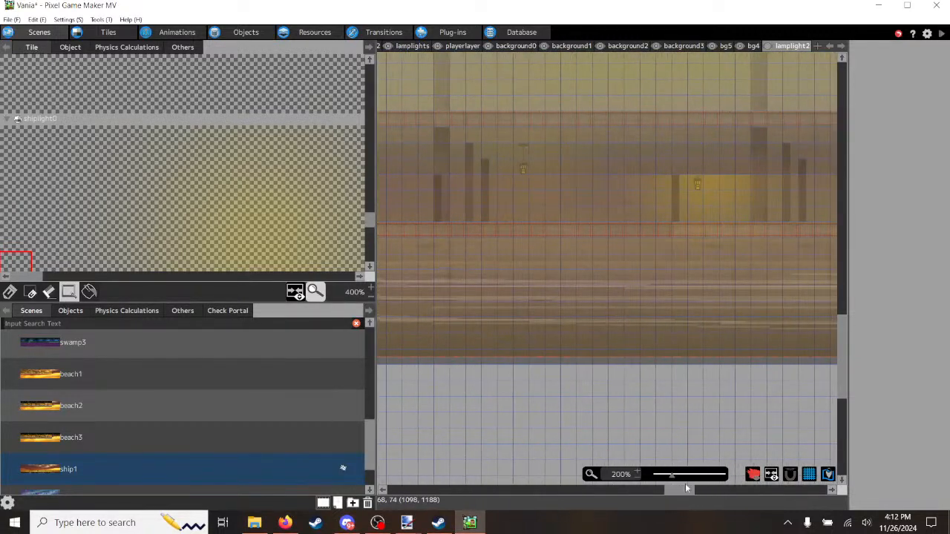
pyautogui.click(942, 34)
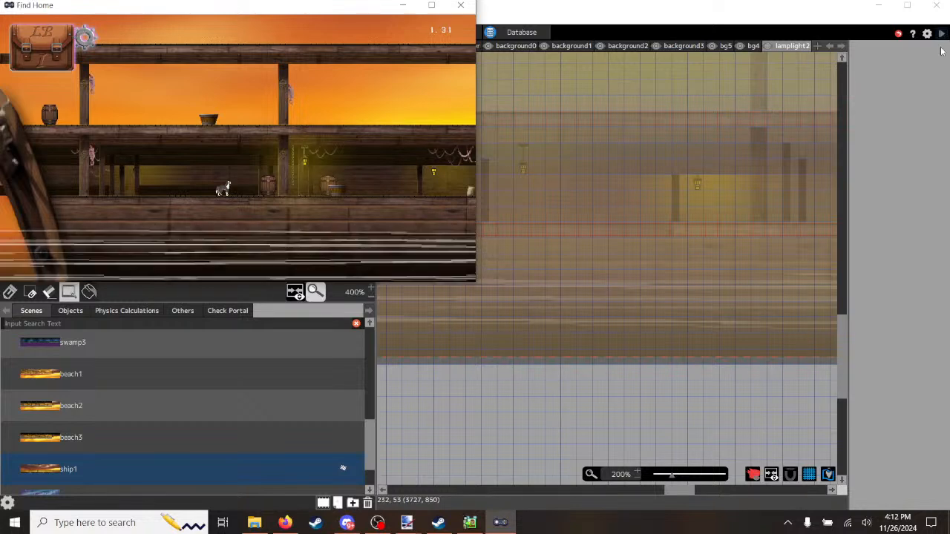
pyautogui.click(432, 5)
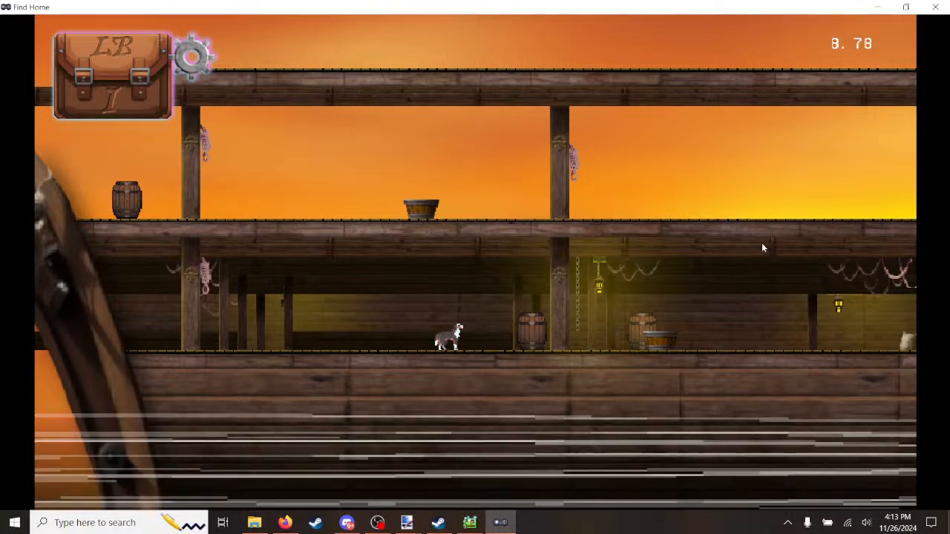
# Step: Run right along the lower deck in the test play to check each small lantern's glow against its lantern
pyautogui.press('Right')
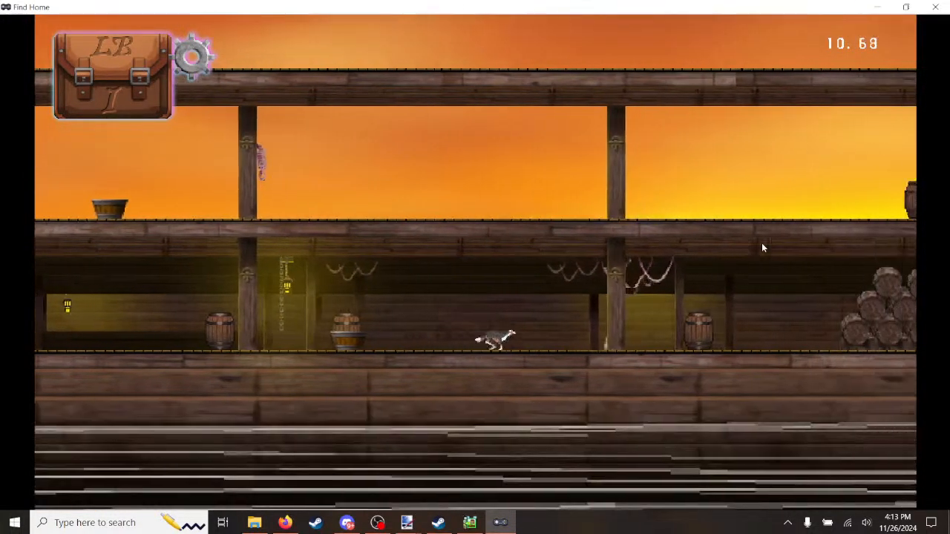
pyautogui.press('space')
pyautogui.press('space')
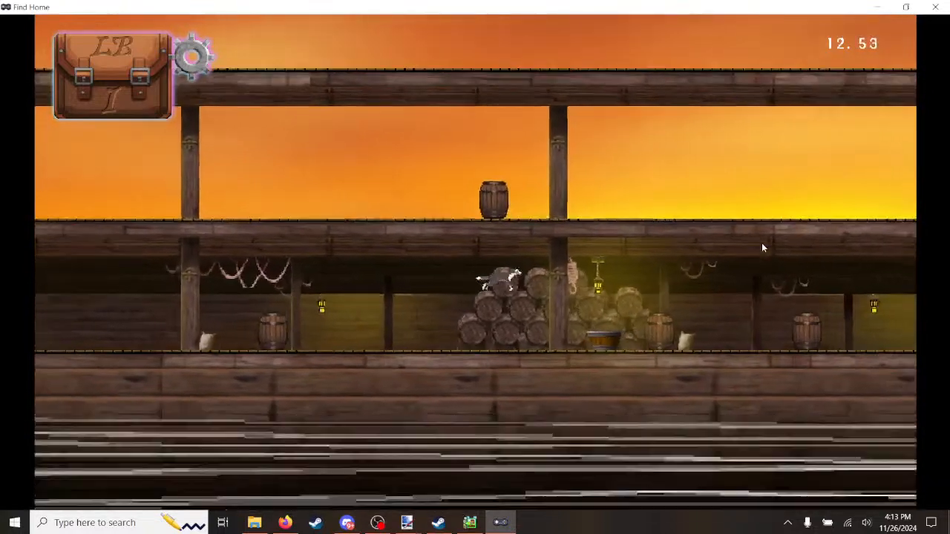
pyautogui.press('space')
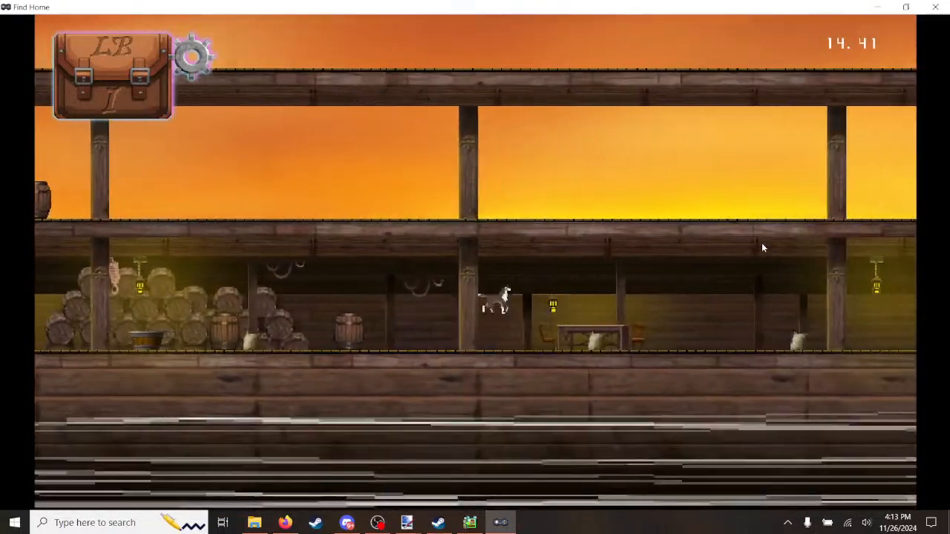
pyautogui.press('Right')
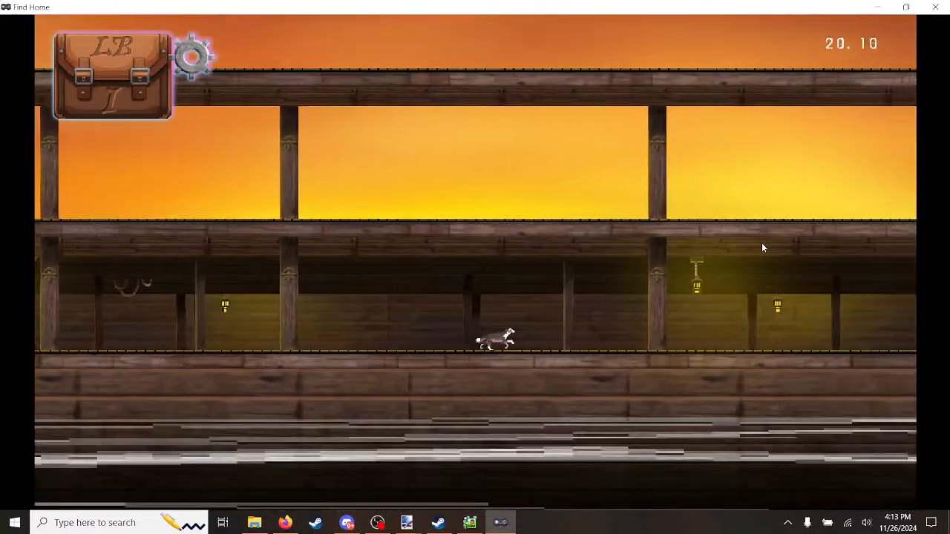
pyautogui.press('space')
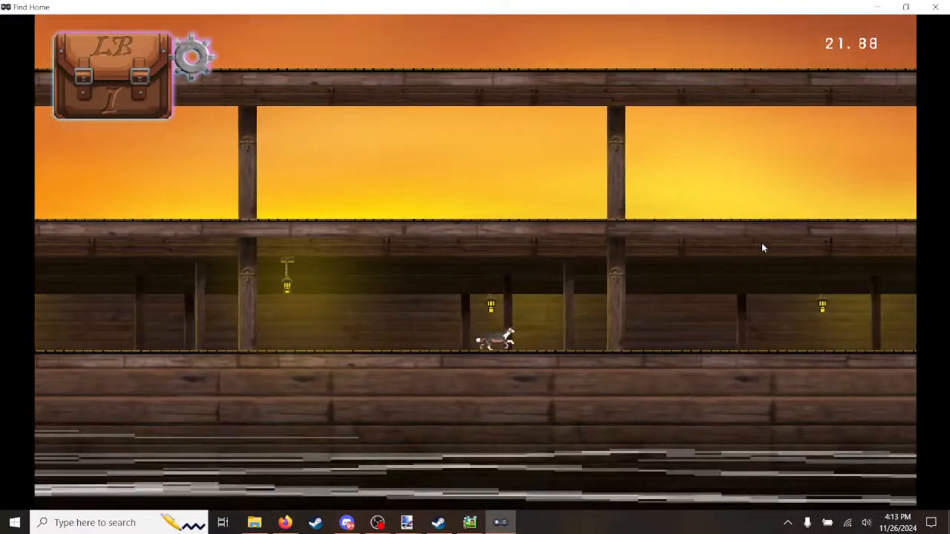
pyautogui.press('space')
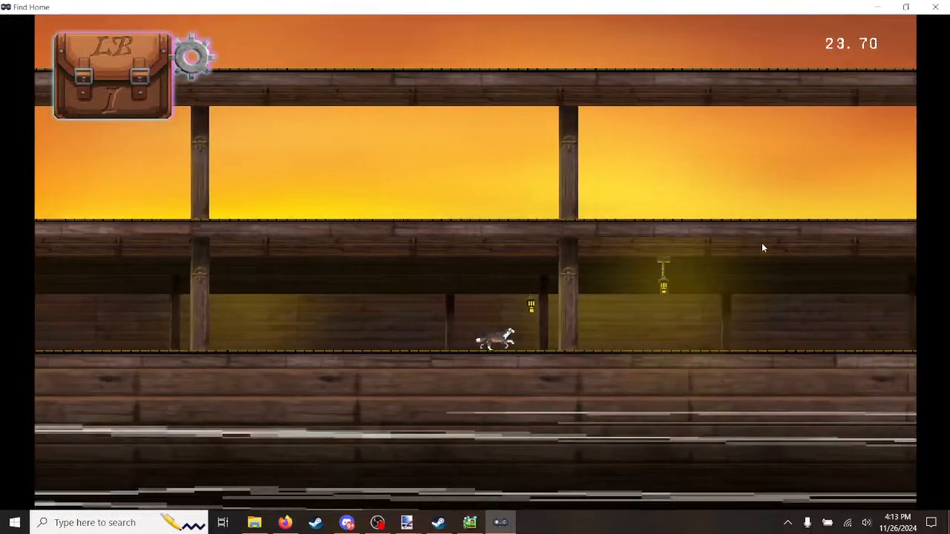
# Step: Run back left past the staircase to recheck the small lanterns' glow alignment, and end the test play
pyautogui.press('a')
pyautogui.press('a')
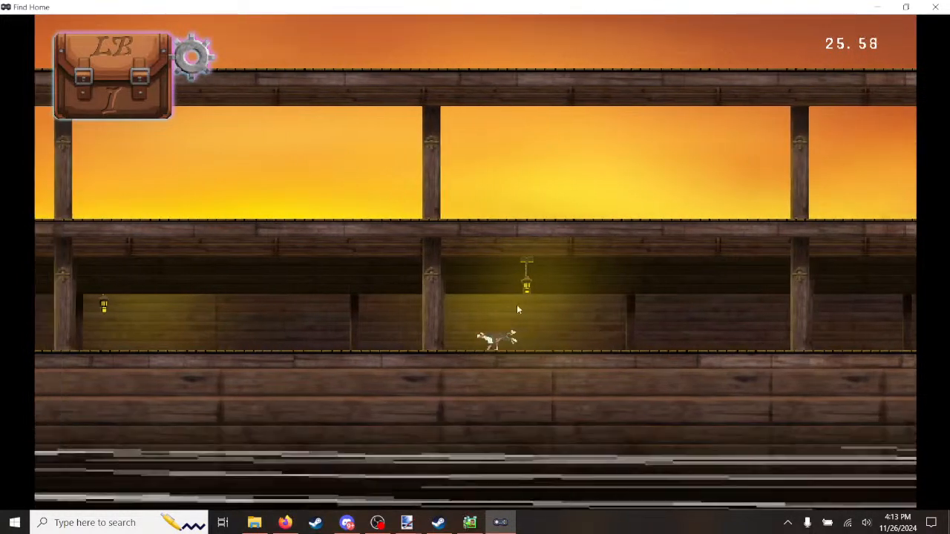
pyautogui.press('a')
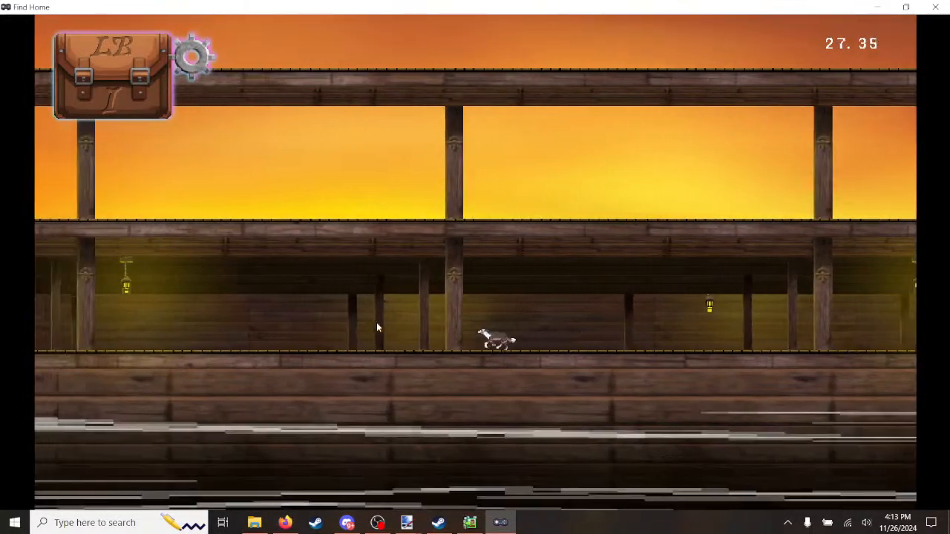
pyautogui.press('a')
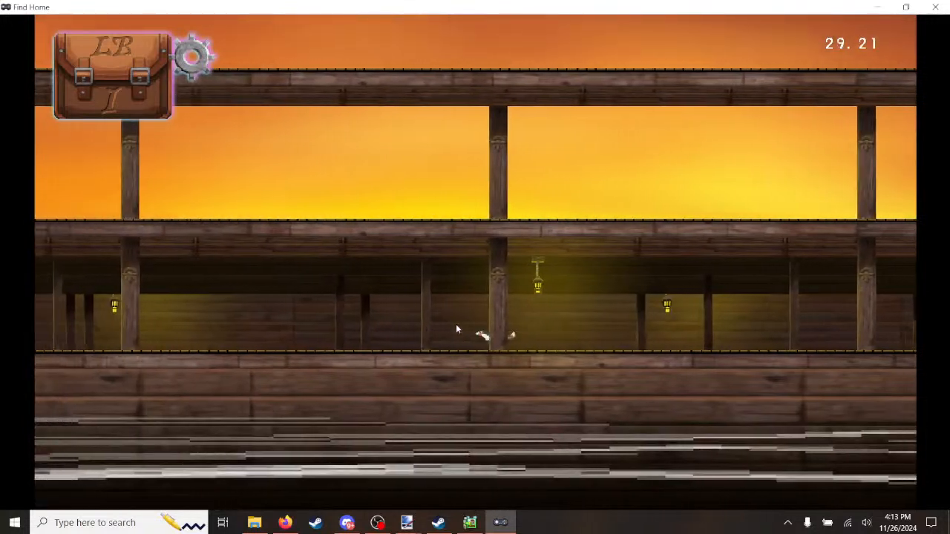
pyautogui.press('a')
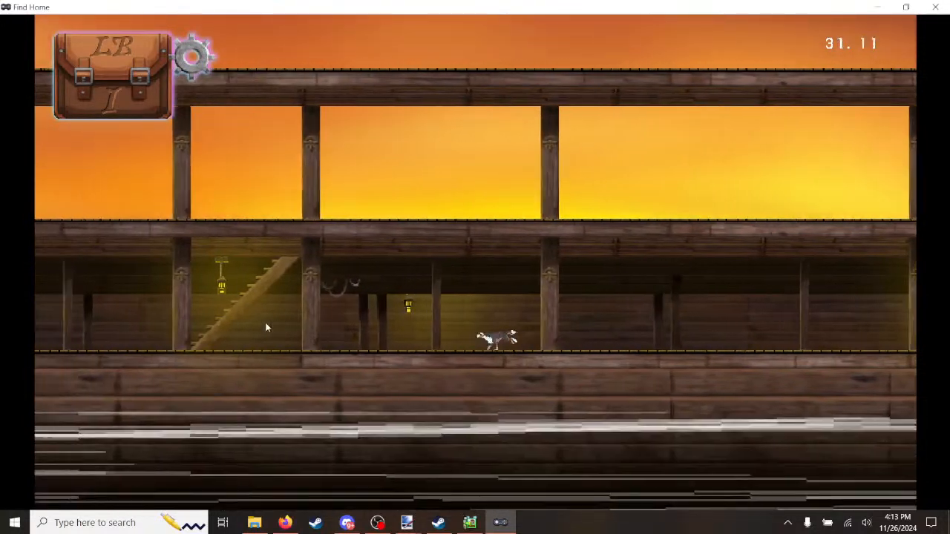
pyautogui.press('a')
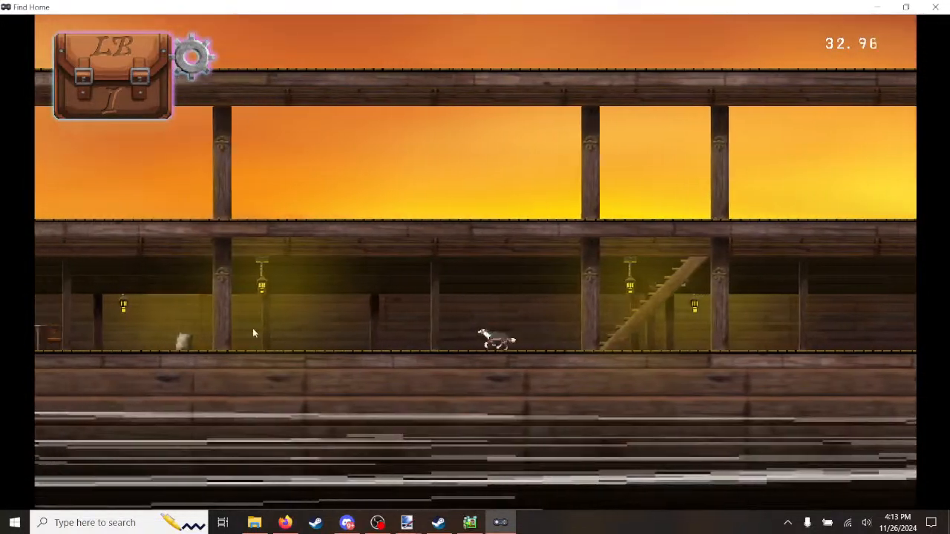
pyautogui.click(937, 8)
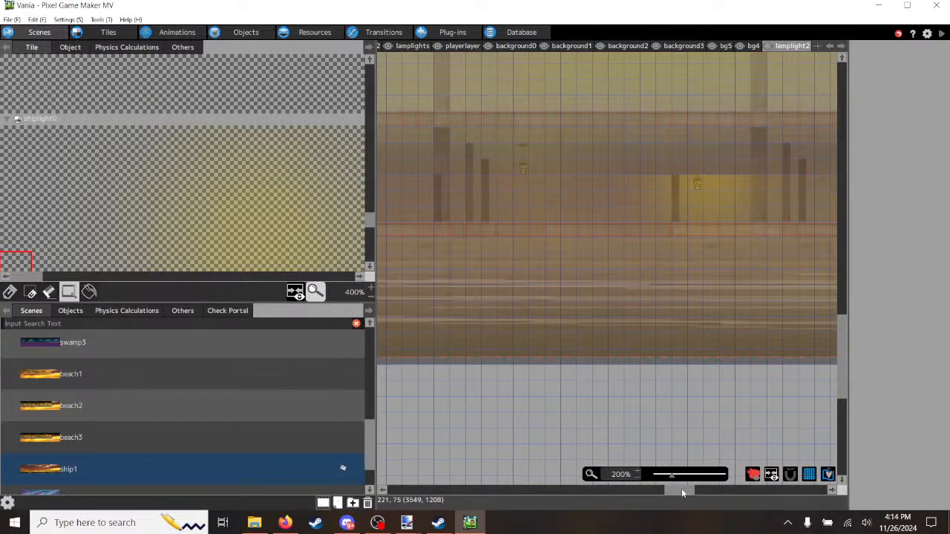
# Step: Inspect the lamplight2 glows along the lower deck back to the small lantern beside the staircase
pyautogui.moveTo(682, 492); pyautogui.dragTo(671, 490)
pyautogui.scroll(2, 615, 375)
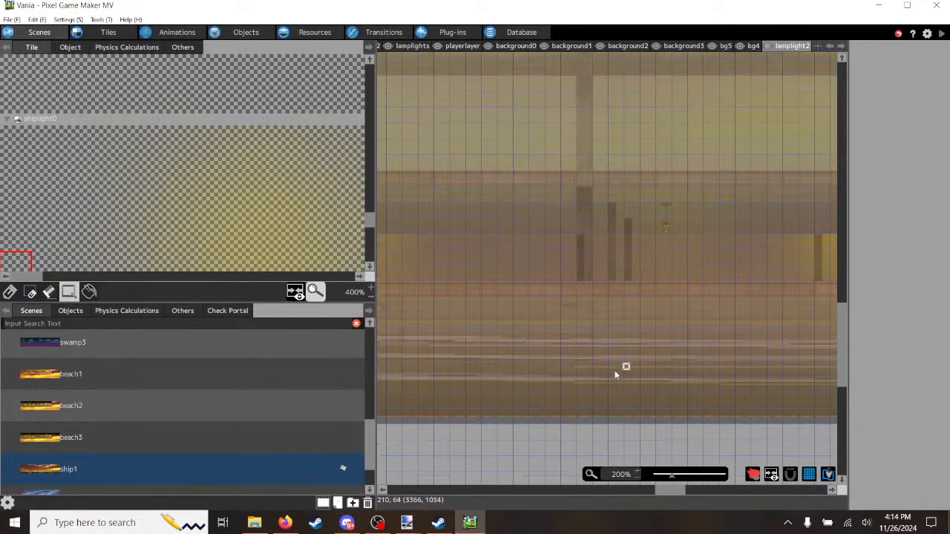
pyautogui.scroll(2, 615, 373)
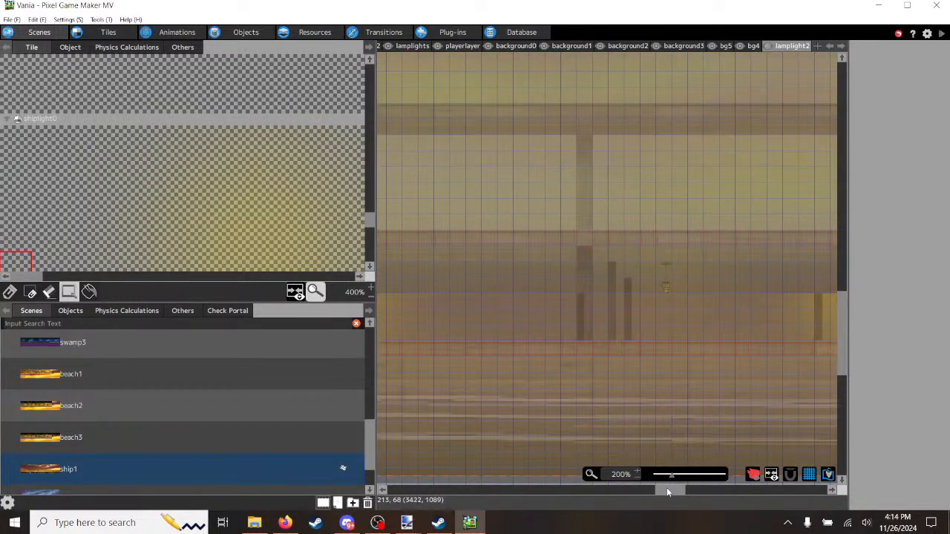
pyautogui.moveTo(667, 490); pyautogui.dragTo(587, 497)
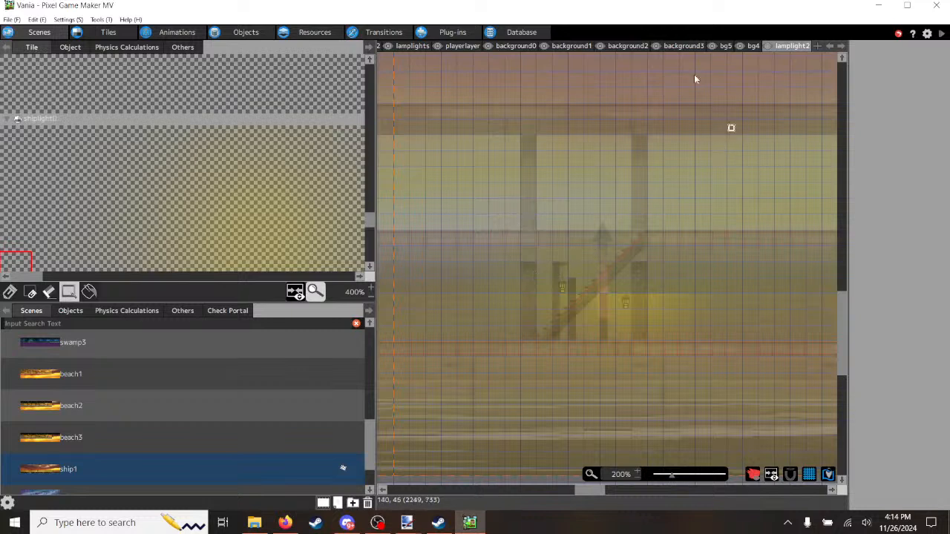
# Step: Examine the background0, background1, background2 and background3 layers of the ship1 scene around the staircase and posts
pyautogui.click(565, 45)
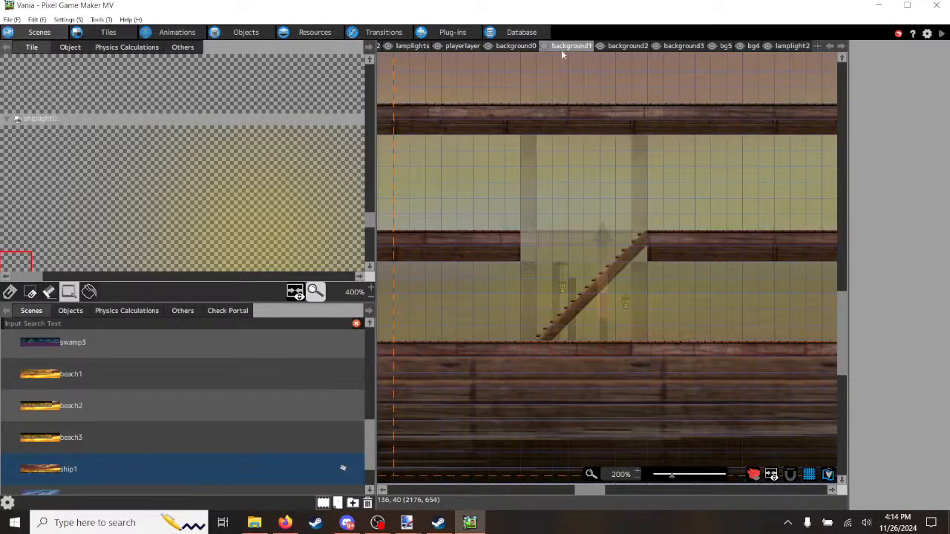
pyautogui.click(623, 46)
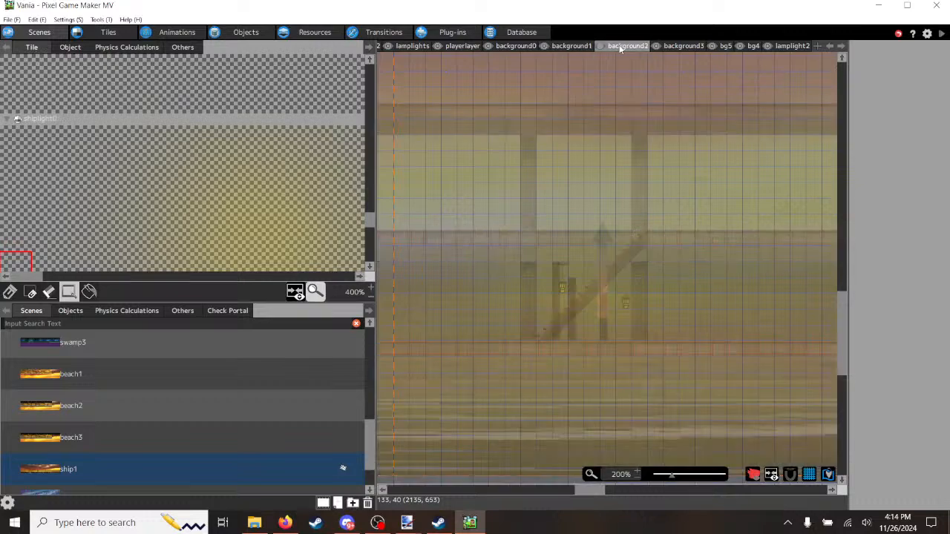
pyautogui.moveTo(577, 490)
pyautogui.mouseDown()
pyautogui.moveTo(435, 494)
pyautogui.moveTo(576, 496)
pyautogui.mouseUp()
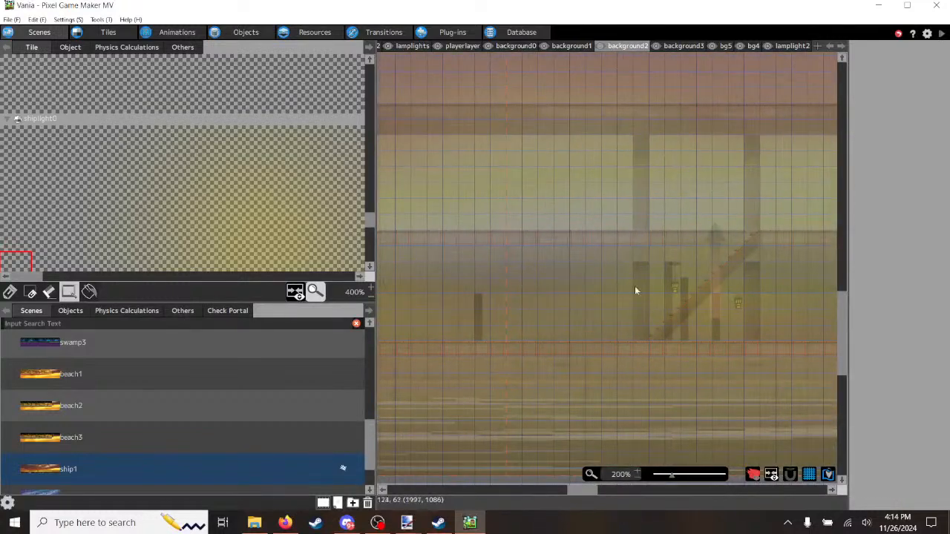
pyautogui.click(623, 46)
pyautogui.click(681, 46)
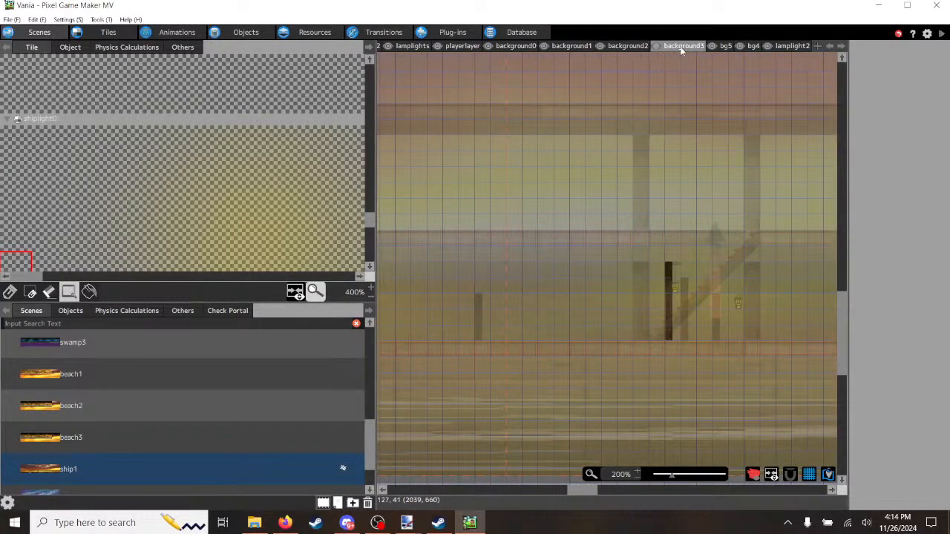
pyautogui.click(620, 46)
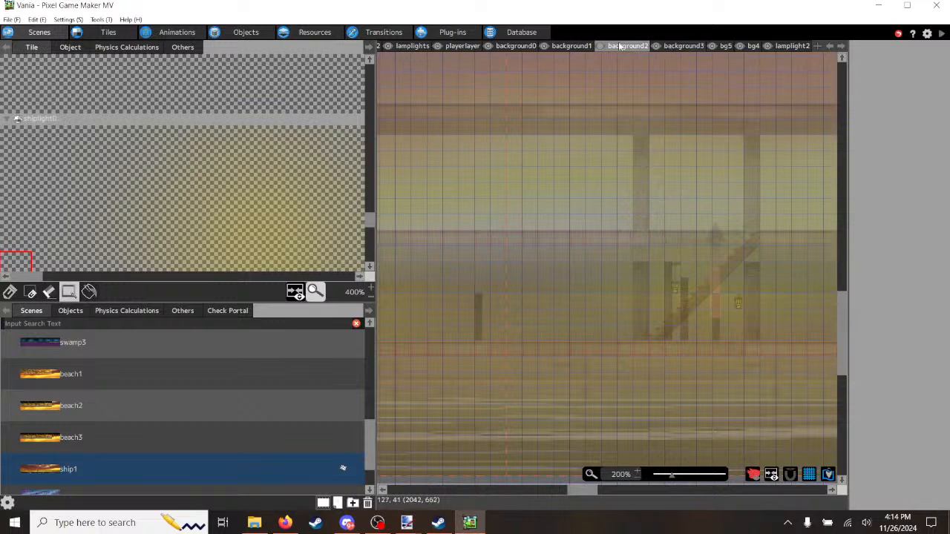
pyautogui.click(576, 47)
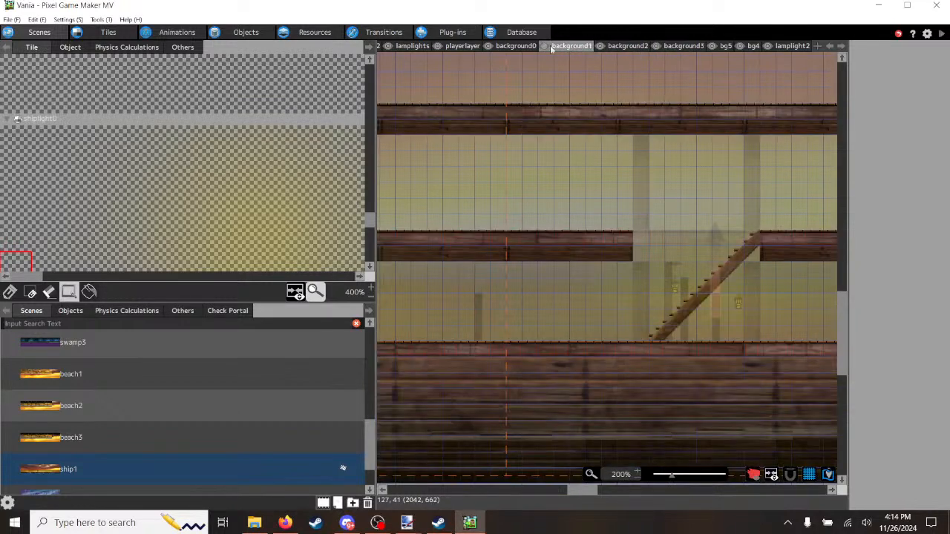
pyautogui.click(518, 46)
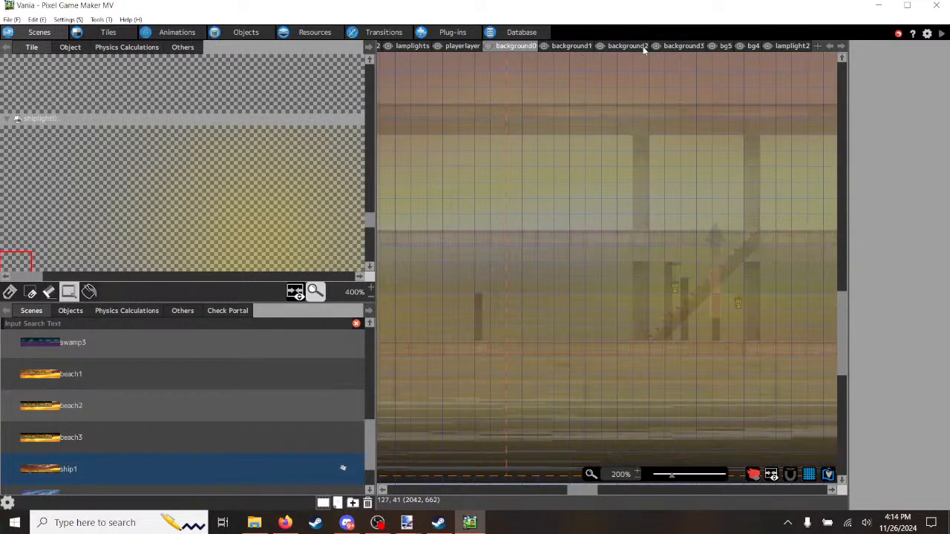
pyautogui.click(679, 46)
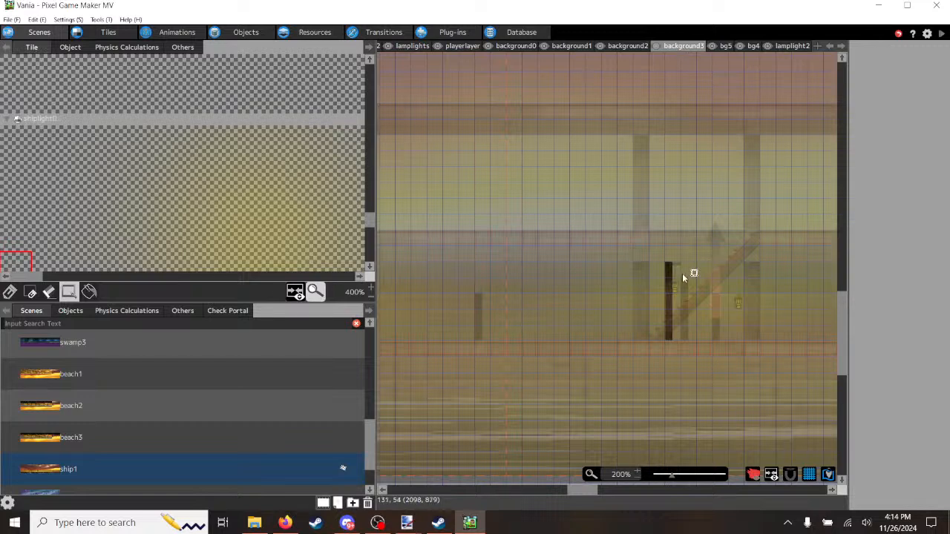
# Step: Select and copy the full row of dark posts on the lower deck in background3, from the ship's right end to its leftmost post
pyautogui.moveTo(583, 490); pyautogui.dragTo(753, 491)
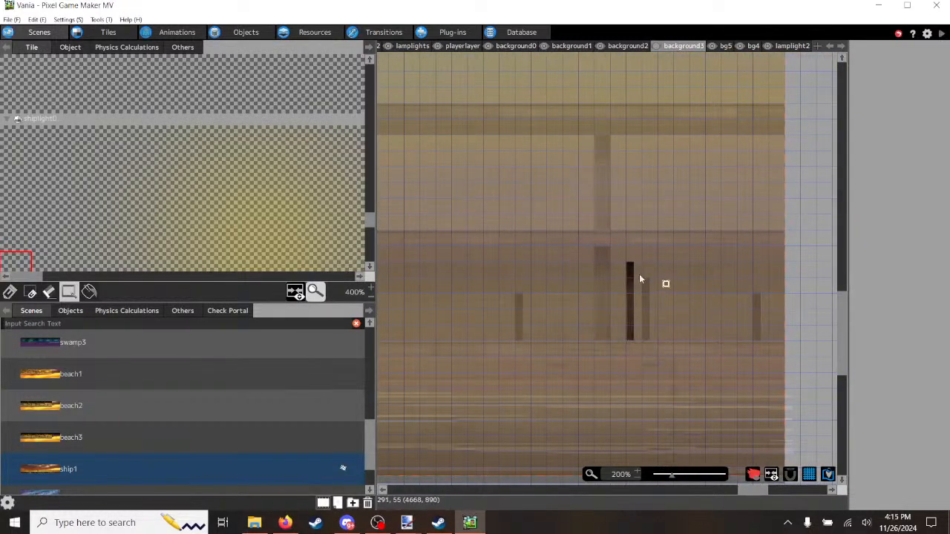
pyautogui.moveTo(634, 265); pyautogui.dragTo(435, 339)
pyautogui.scroll(-3, 435, 338)
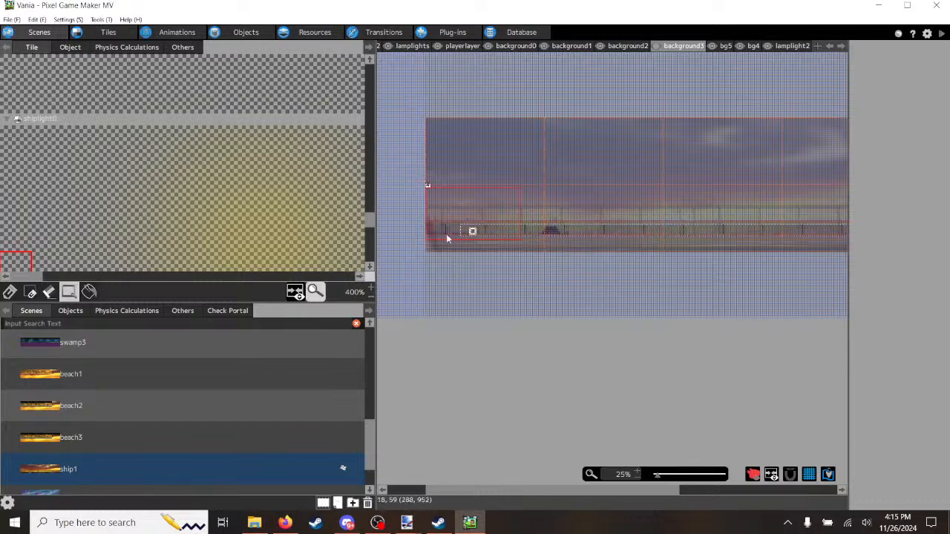
pyautogui.scroll(2, 437, 236)
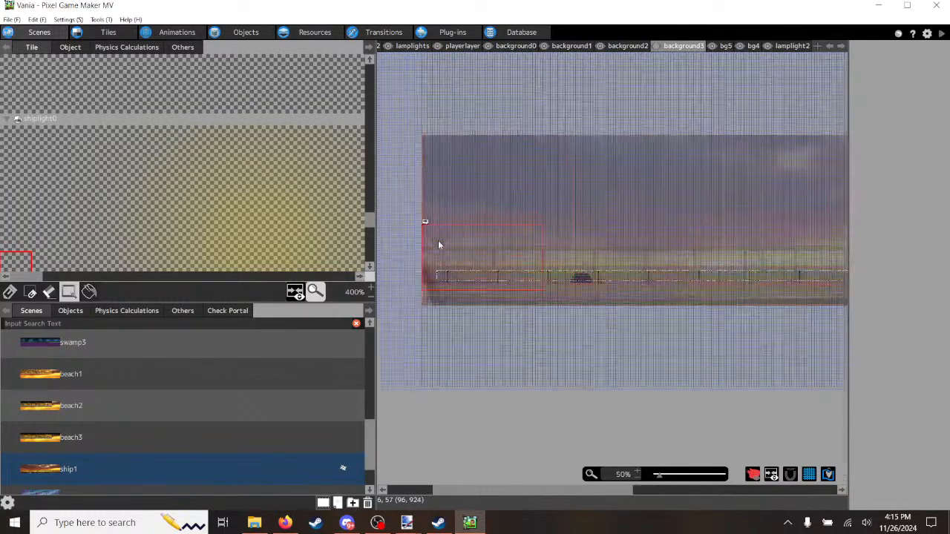
pyautogui.scroll(2, 438, 310)
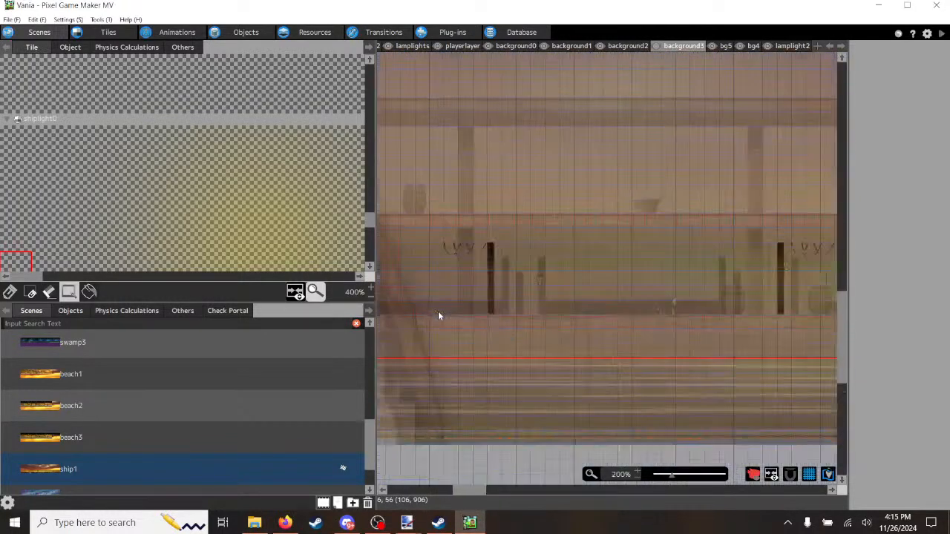
pyautogui.moveTo(478, 305); pyautogui.dragTo(568, 313)
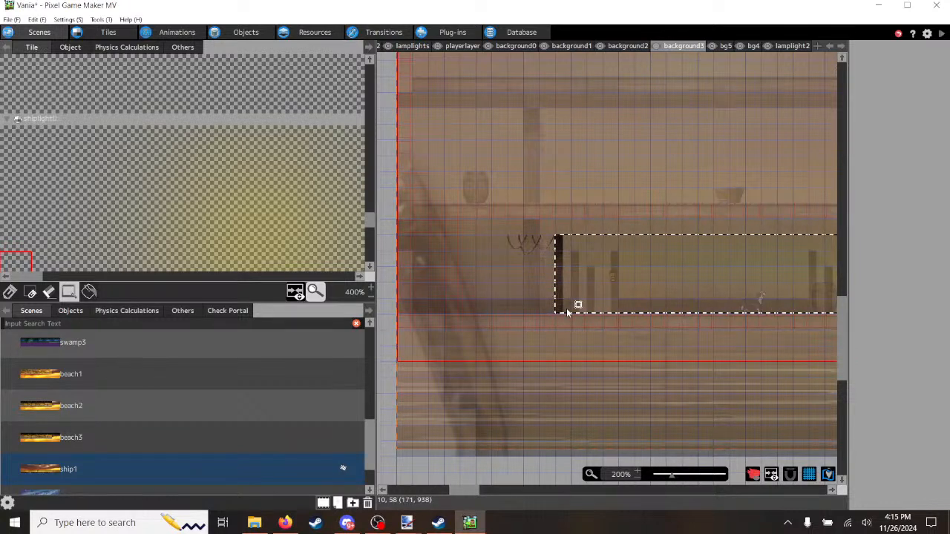
# Step: Paste the row of dark posts above the middle deck in background3, aligned with the posts below, and shift it one tile down
pyautogui.click(556, 111)
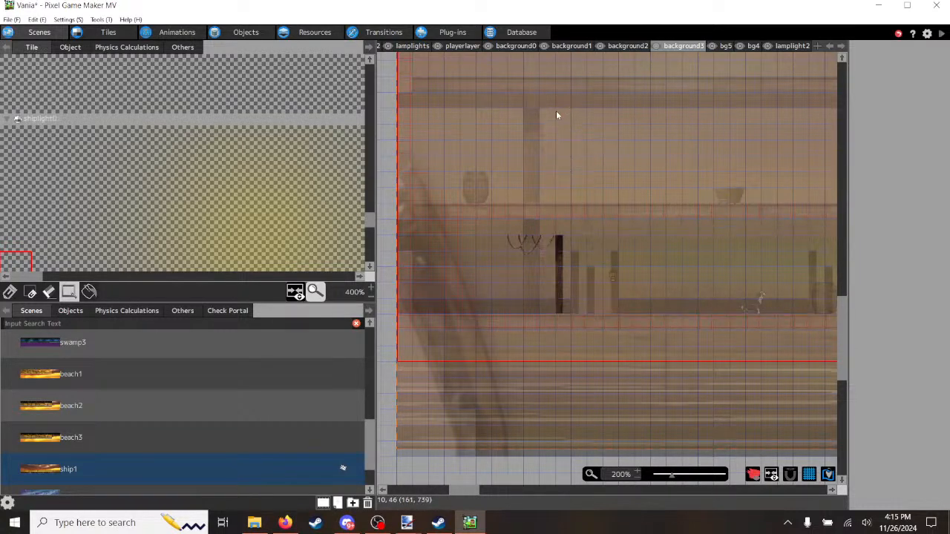
pyautogui.hotkey('ctrl', 'v')
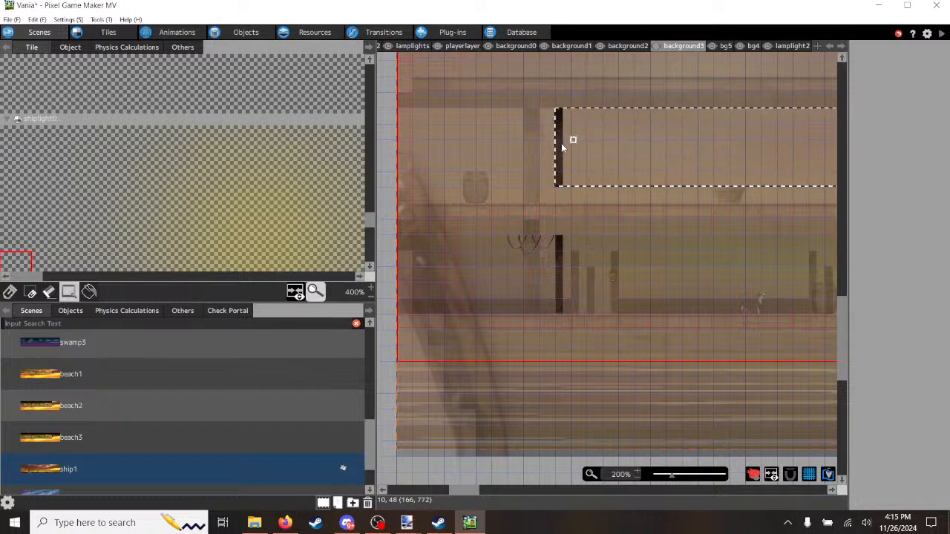
pyautogui.moveTo(562, 159); pyautogui.dragTo(567, 172)
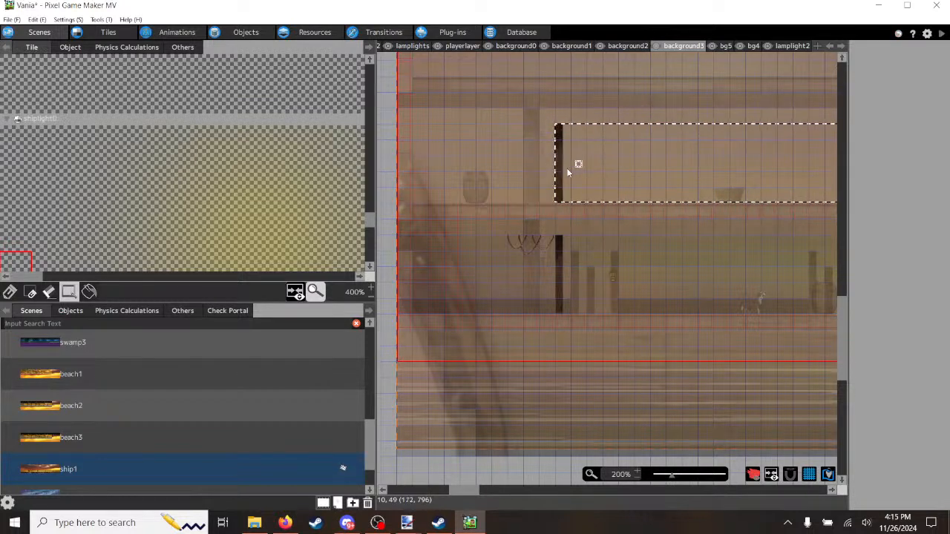
pyautogui.rightClick(566, 228)
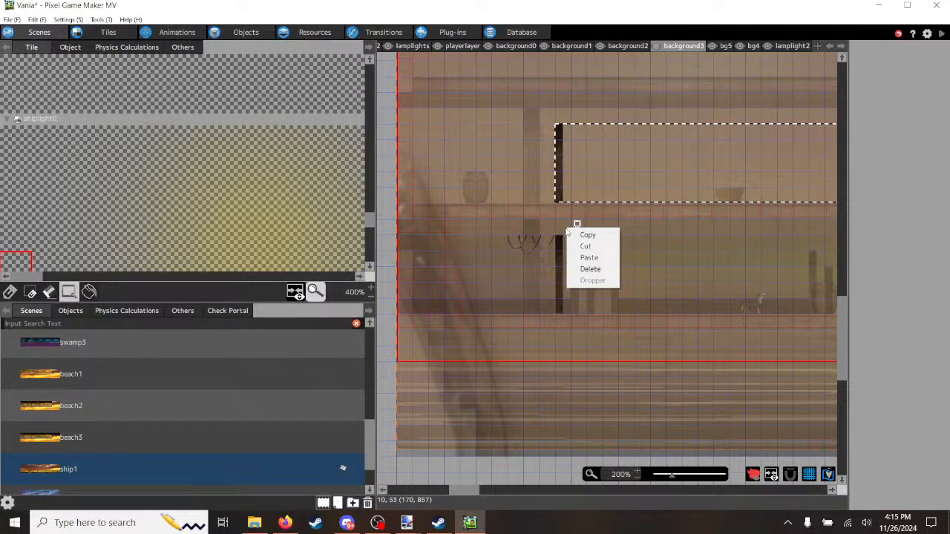
pyautogui.click(557, 238)
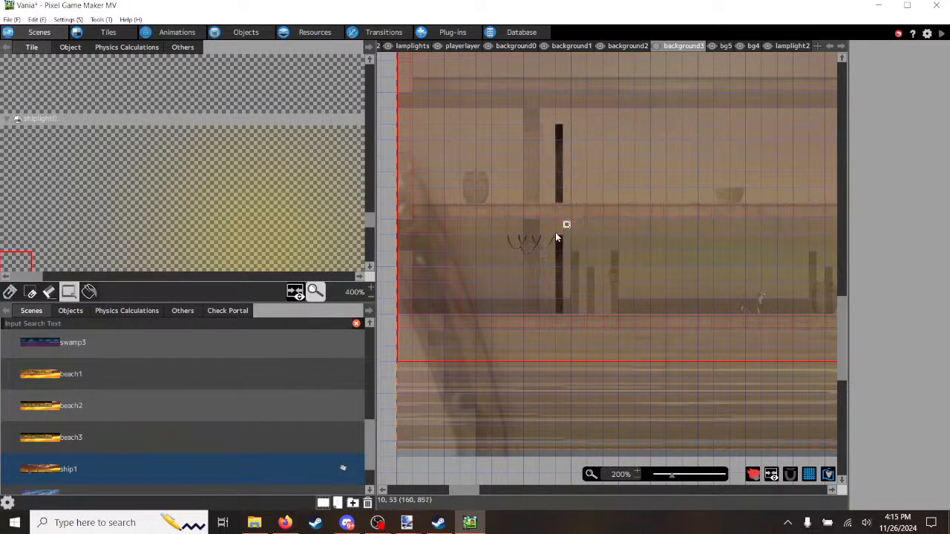
# Step: Check the bg5, background3, background2 and background1 layers around the middle deck beam, with the pencil as the active tool
pyautogui.click(725, 46)
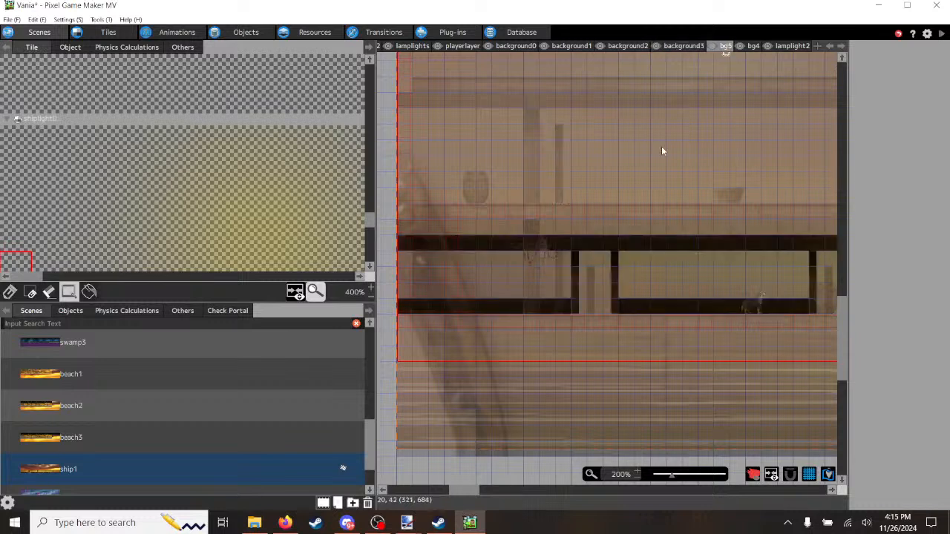
pyautogui.rightClick(570, 228)
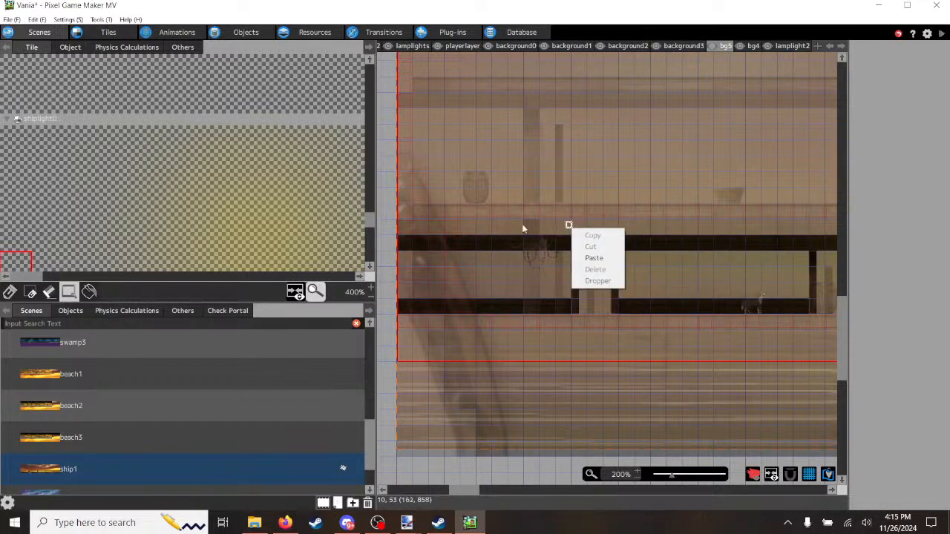
pyautogui.click(10, 292)
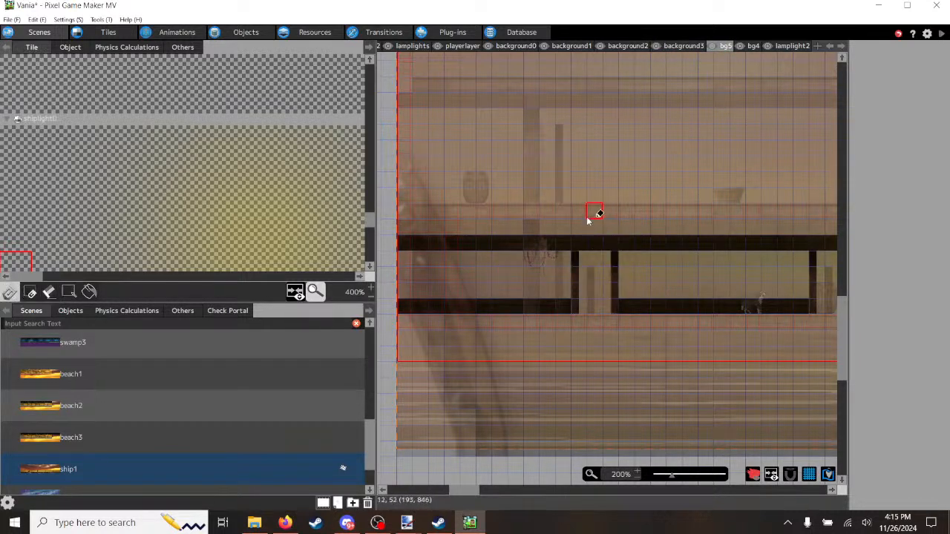
pyautogui.click(695, 47)
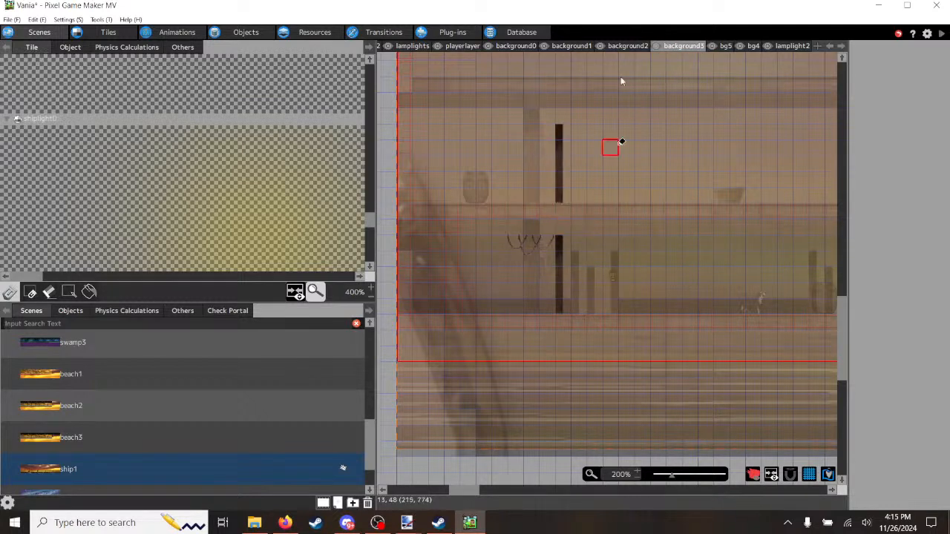
pyautogui.click(618, 47)
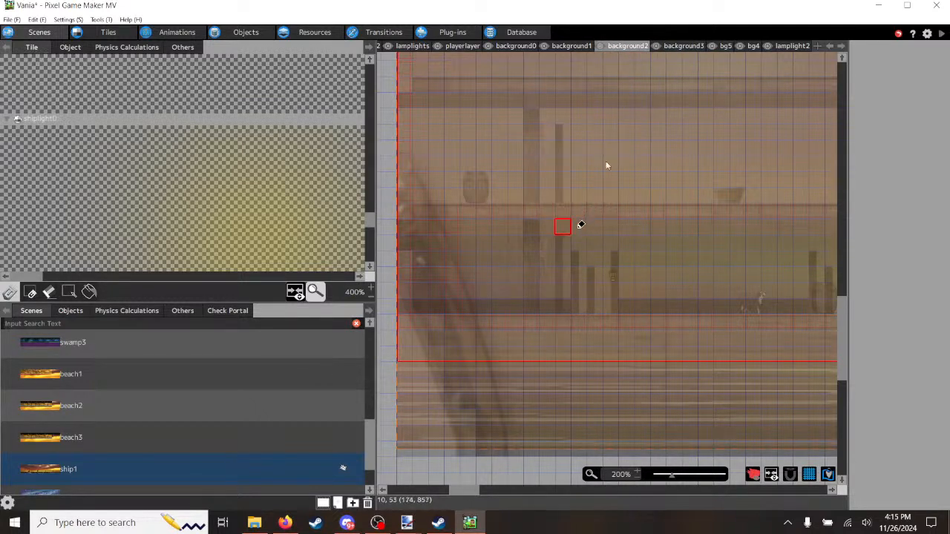
pyautogui.click(572, 46)
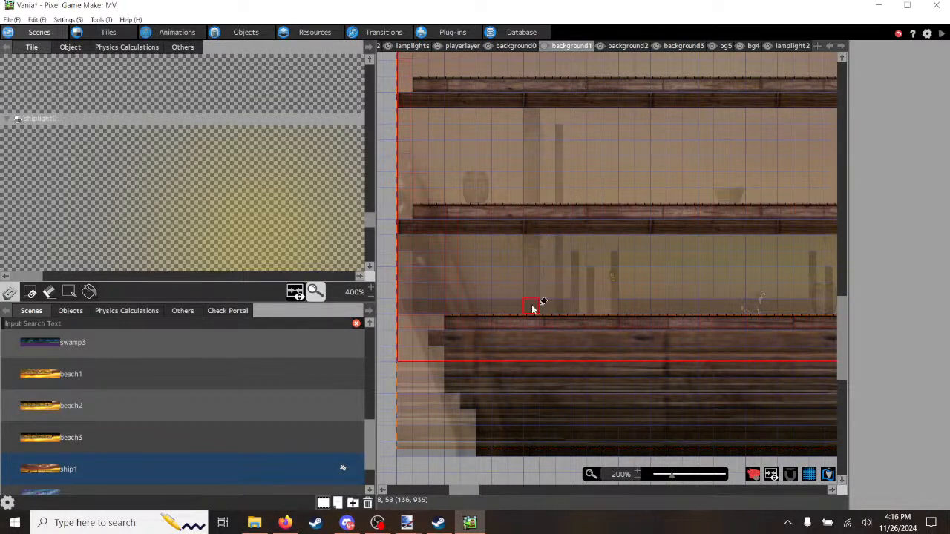
# Step: Sample the middle deck's beam tile in background1 and look through the tileset for the wooden post tiles
pyautogui.rightClick(534, 230)
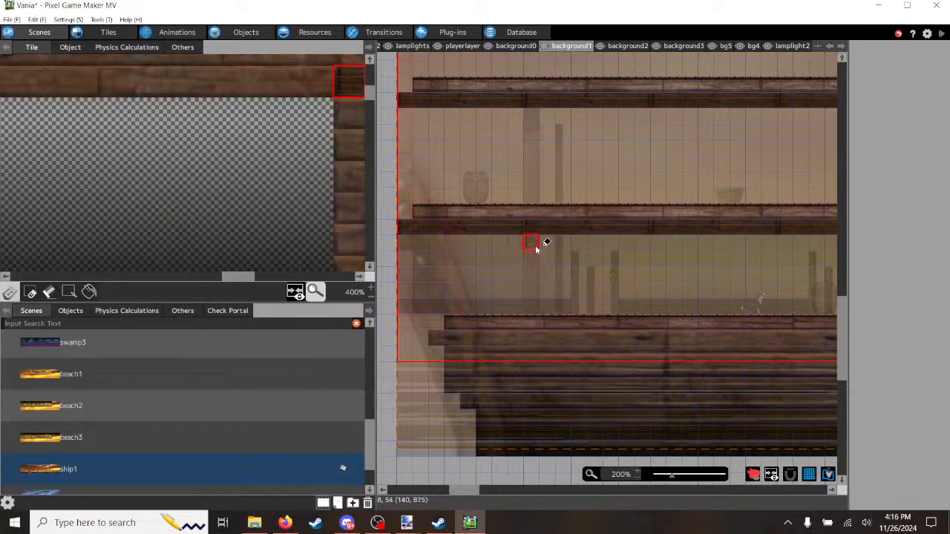
pyautogui.moveTo(246, 276); pyautogui.dragTo(309, 279)
pyautogui.scroll(-2, 311, 215)
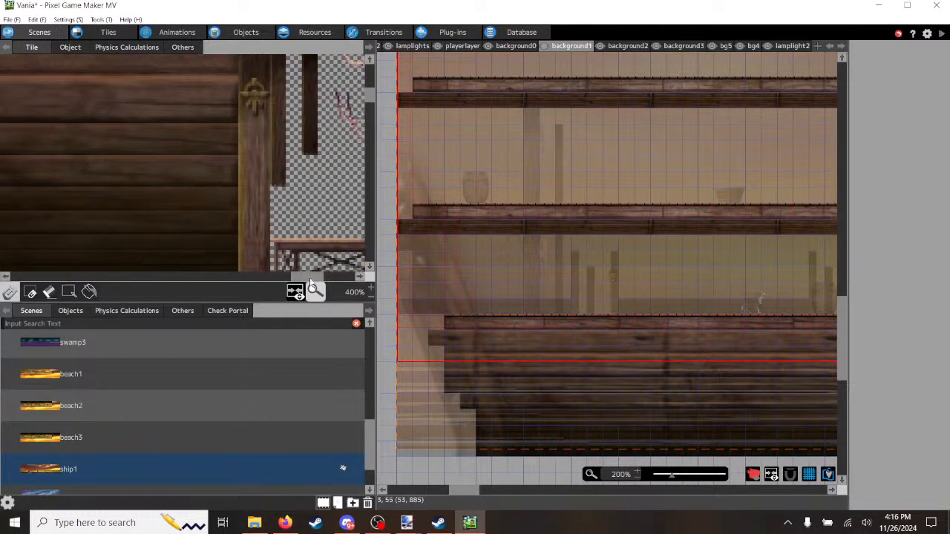
pyautogui.scroll(5, 318, 210)
pyautogui.scroll(-3, 318, 210)
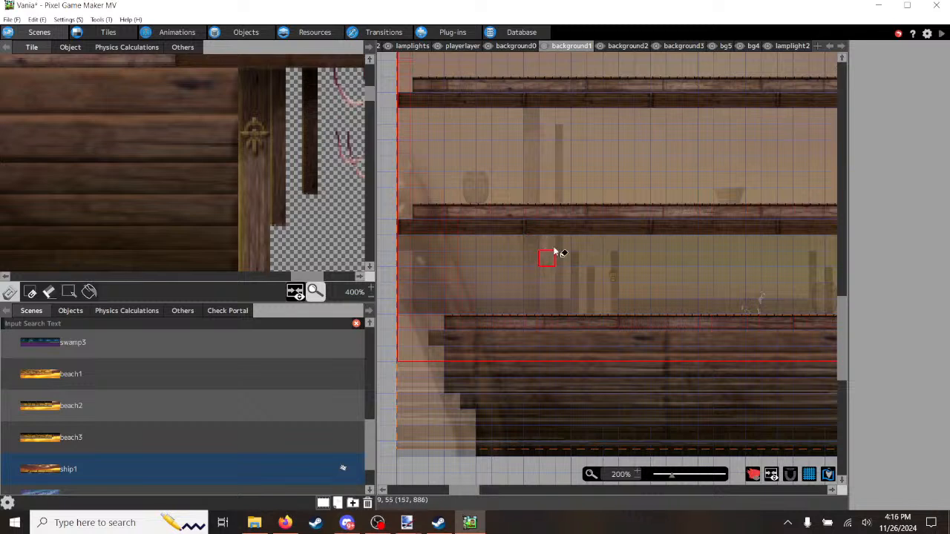
# Step: Sample the top tile of the lower wooden post in fg2 and the middle deck's beam tile in background1
pyautogui.click(469, 46)
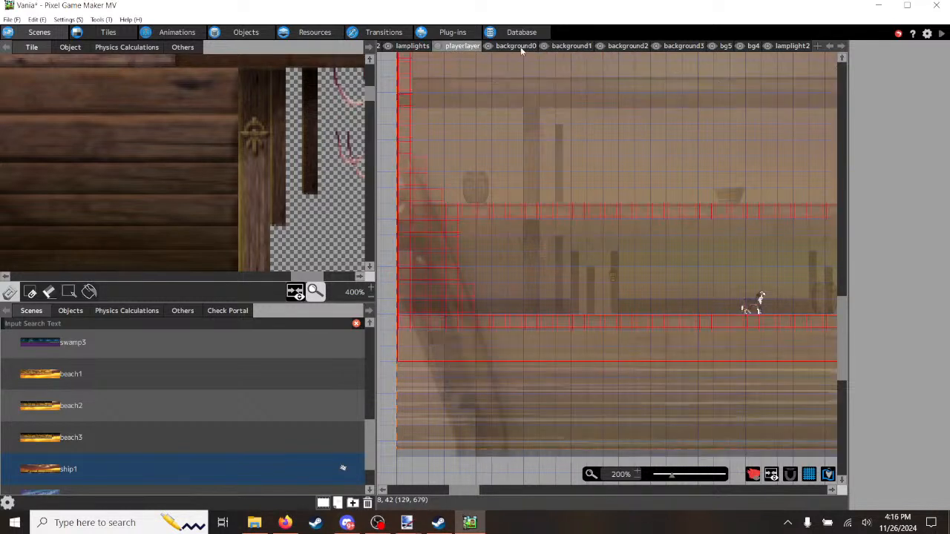
pyautogui.click(410, 46)
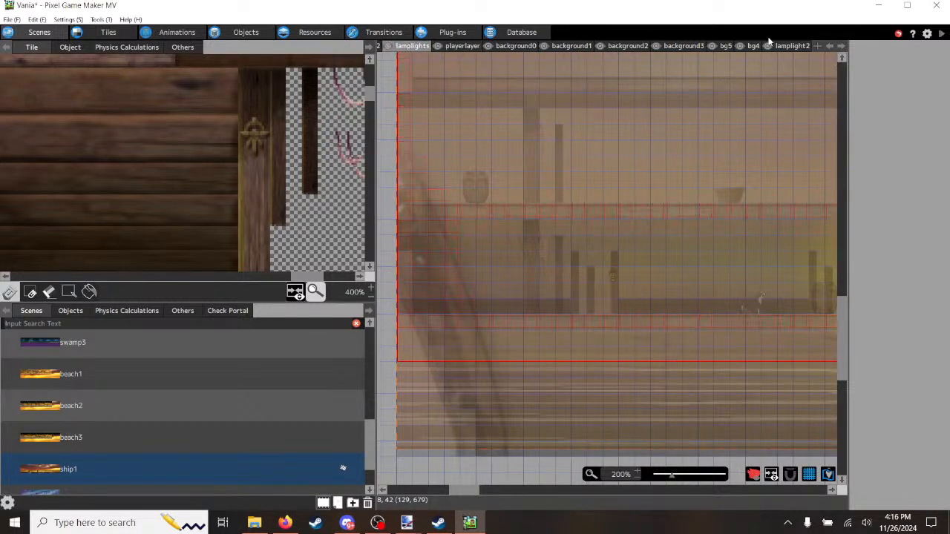
pyautogui.click(830, 46)
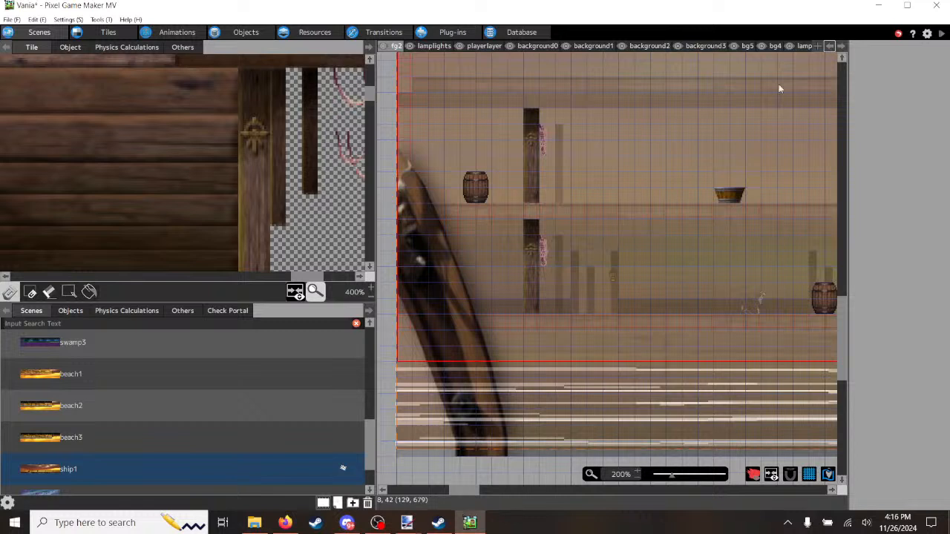
pyautogui.rightClick(527, 232)
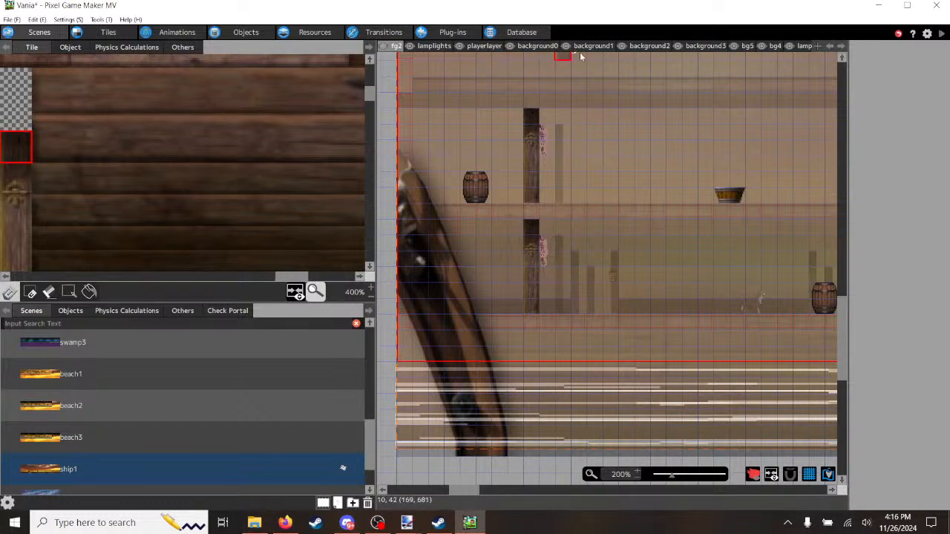
pyautogui.click(597, 46)
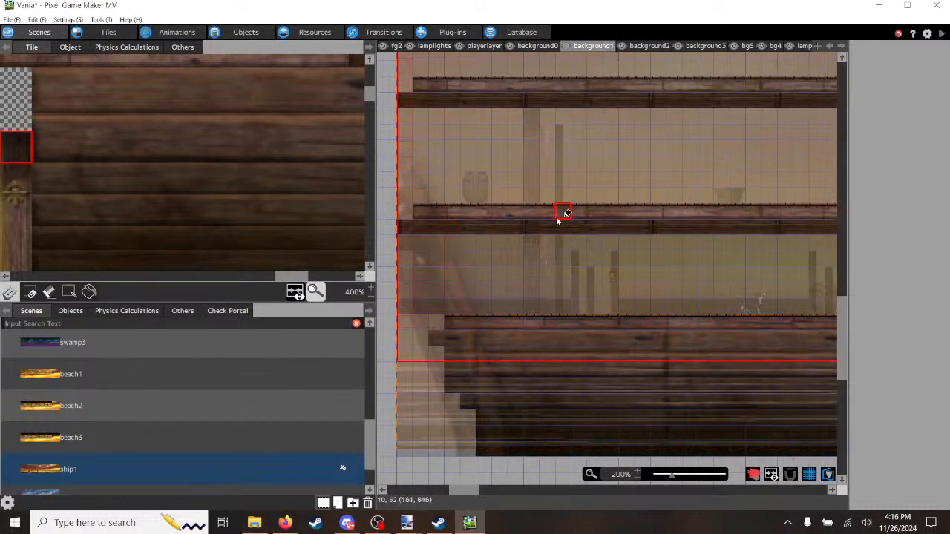
pyautogui.rightClick(554, 231)
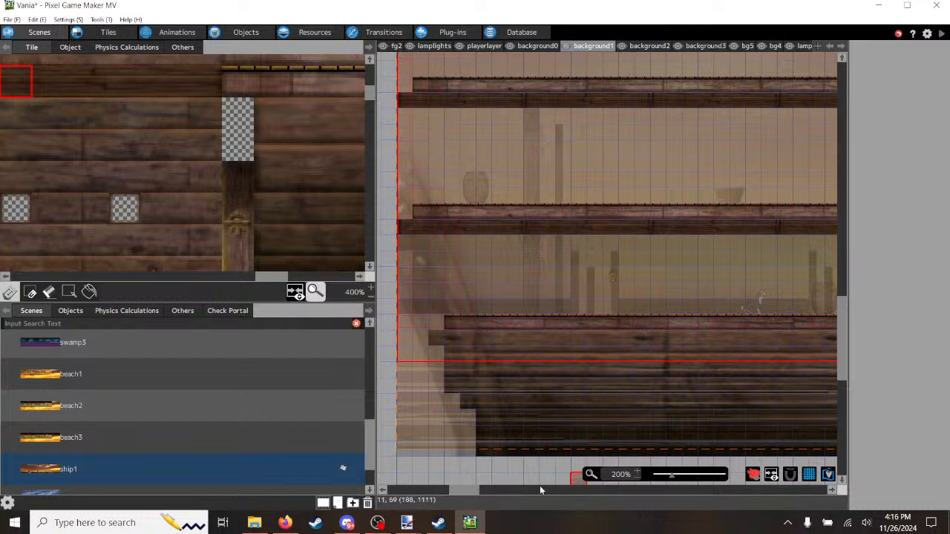
# Step: Move the entire upper deck strip in background1, from one end of the ship to the other, one tile down
pyautogui.moveTo(473, 489); pyautogui.dragTo(440, 489)
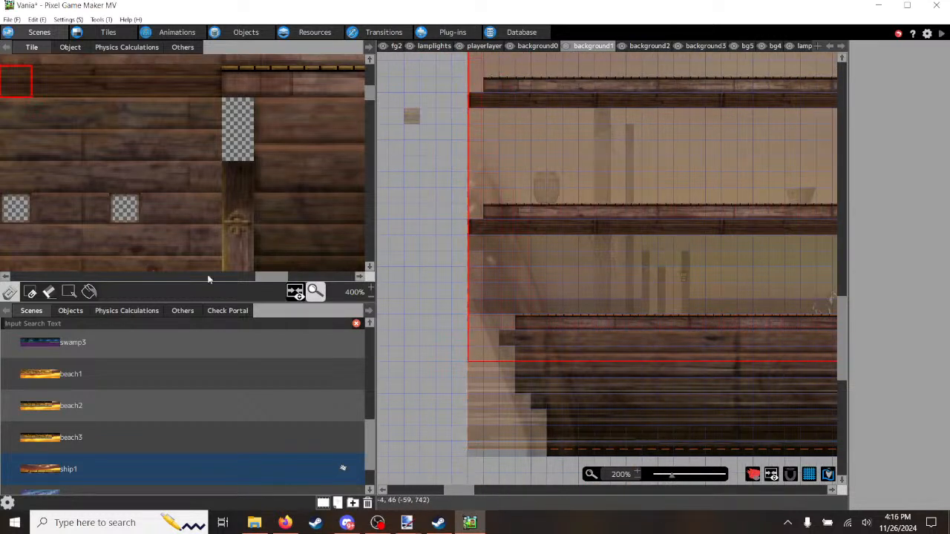
pyautogui.click(69, 292)
pyautogui.moveTo(473, 78); pyautogui.dragTo(703, 106)
pyautogui.moveTo(781, 107)
pyautogui.mouseDown()
pyautogui.moveTo(921, 109)
pyautogui.moveTo(798, 113)
pyautogui.mouseUp()
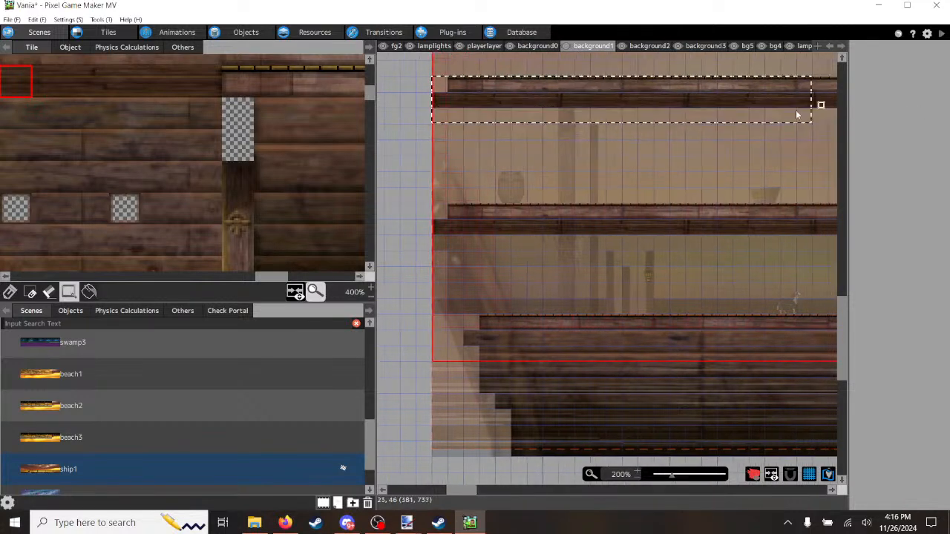
pyautogui.scroll(-4, 799, 114)
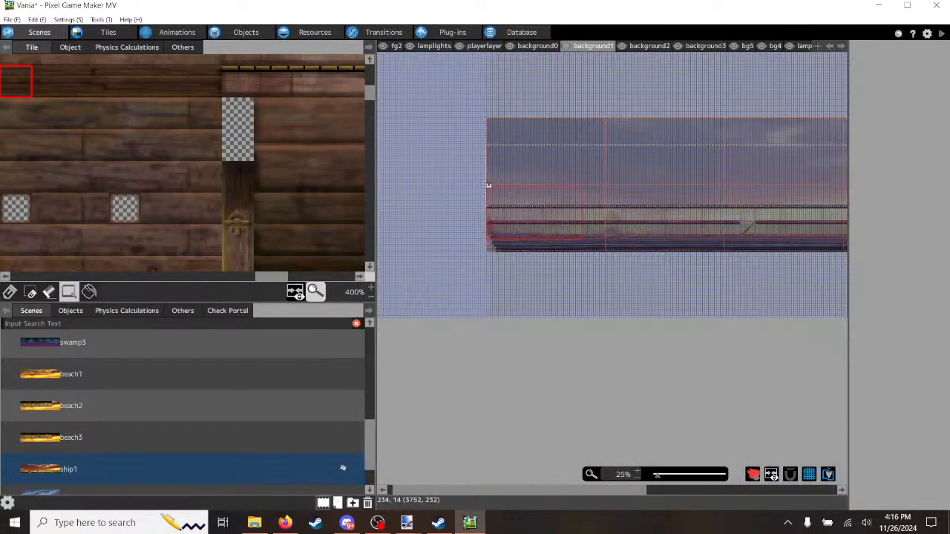
pyautogui.moveTo(947, 150); pyautogui.dragTo(812, 224)
pyautogui.scroll(3, 828, 206)
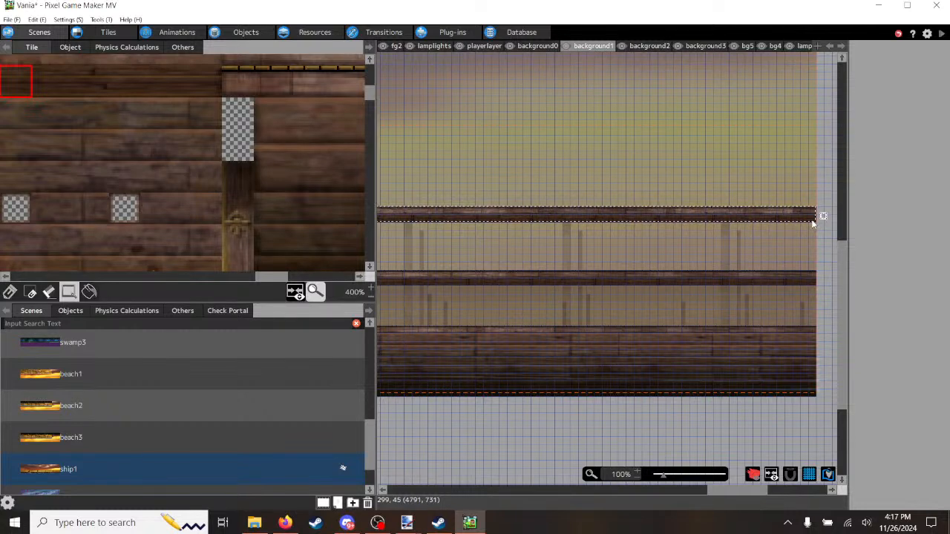
pyautogui.press('Delete')
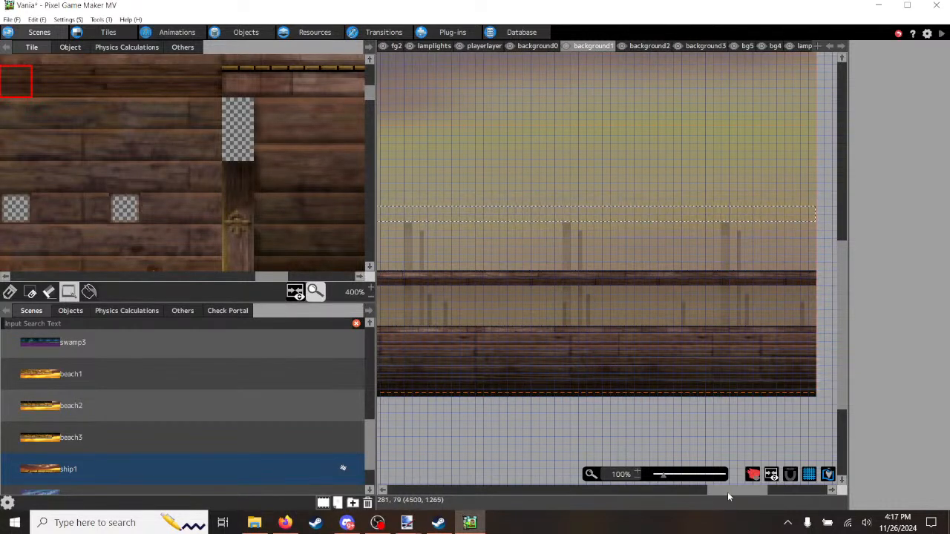
pyautogui.moveTo(728, 492); pyautogui.dragTo(421, 503)
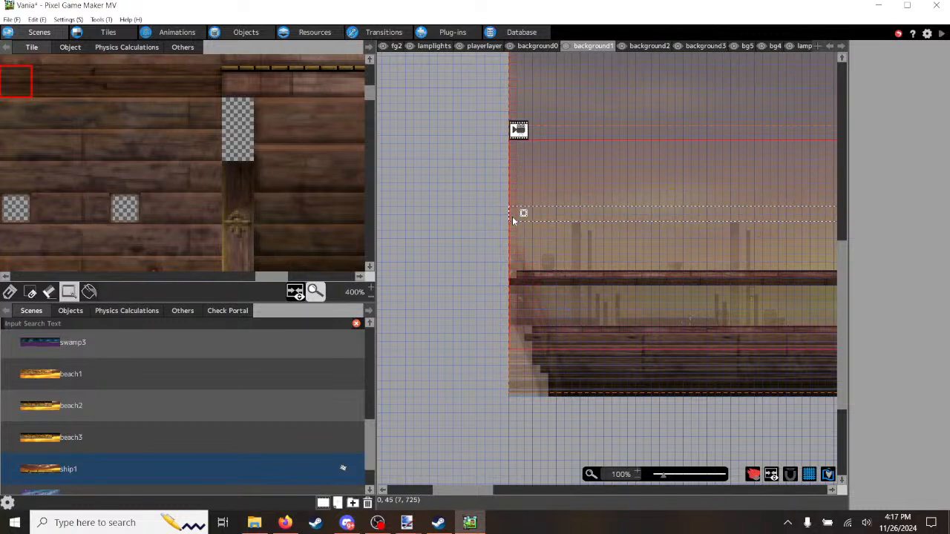
pyautogui.hotkey('ctrl', 'v')
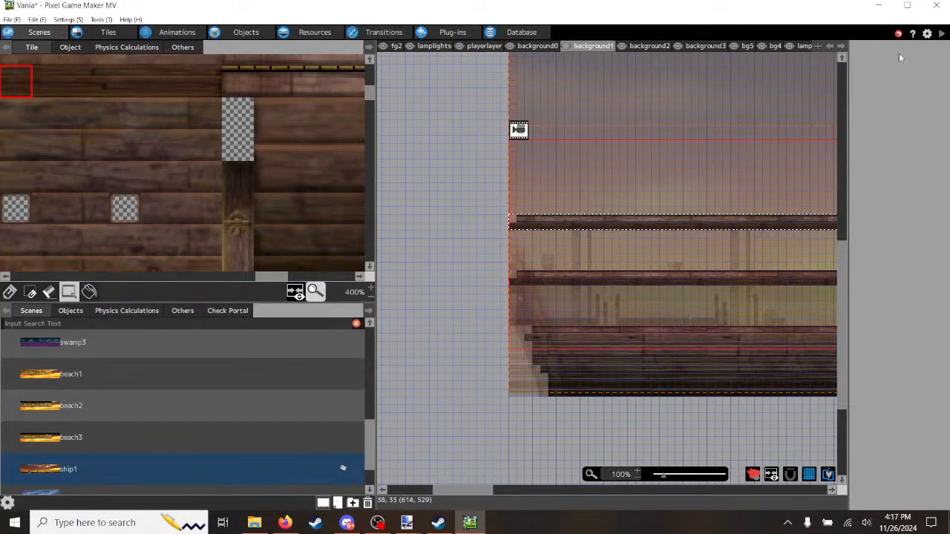
# Step: Test-play the scene maximized, walk the dog back and forth to check the decks and posts, and close the game
pyautogui.click(941, 35)
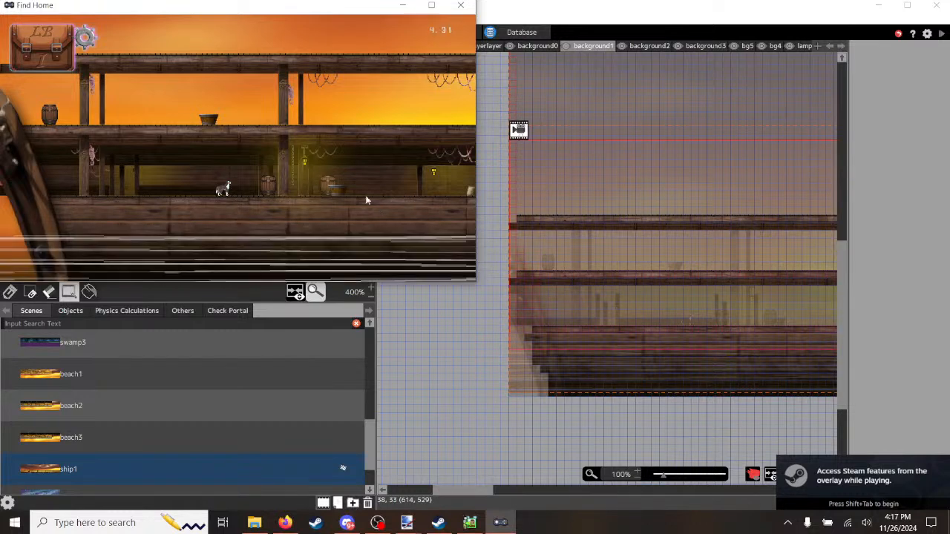
pyautogui.click(432, 5)
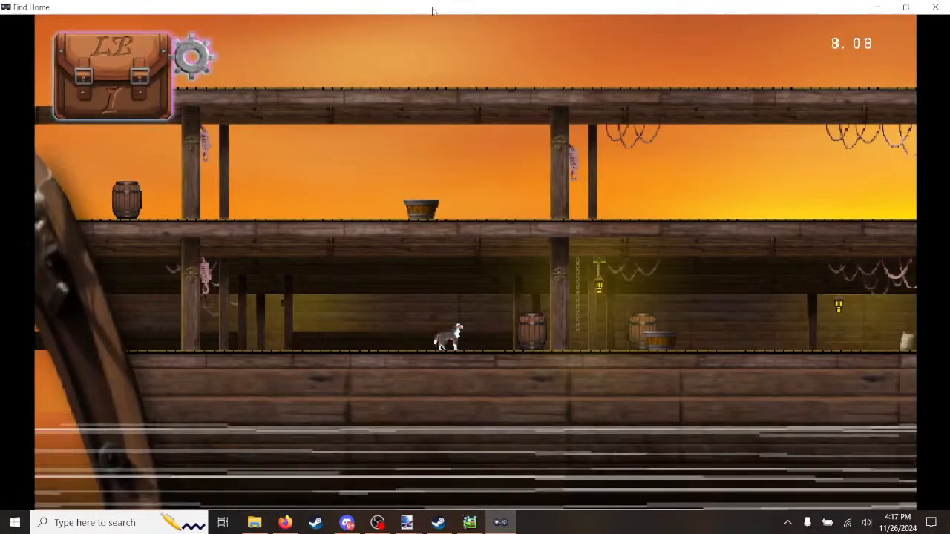
pyautogui.press('Left')
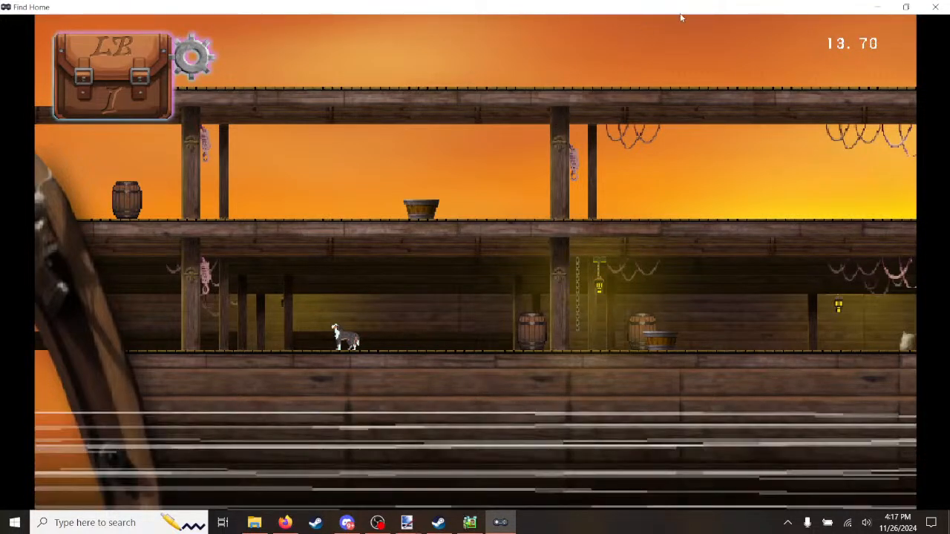
pyautogui.press('Right')
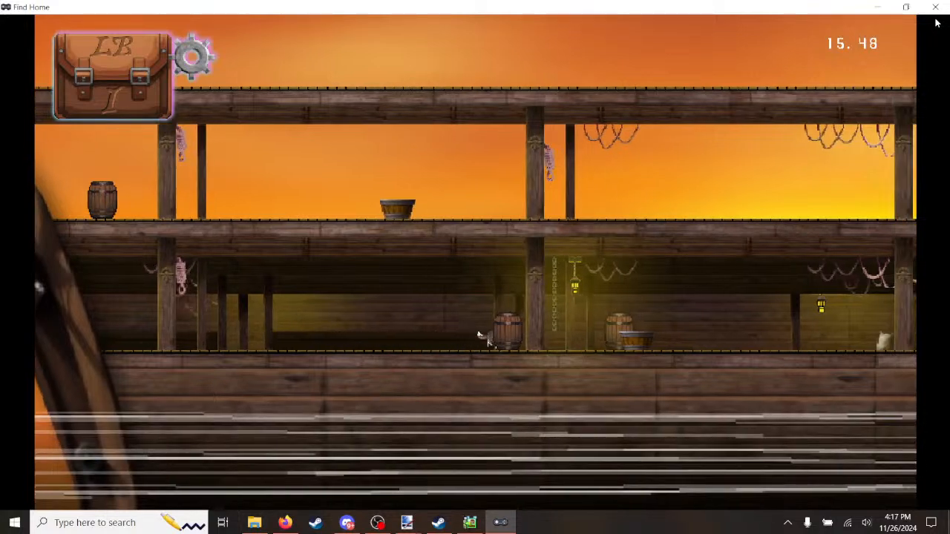
pyautogui.press('d')
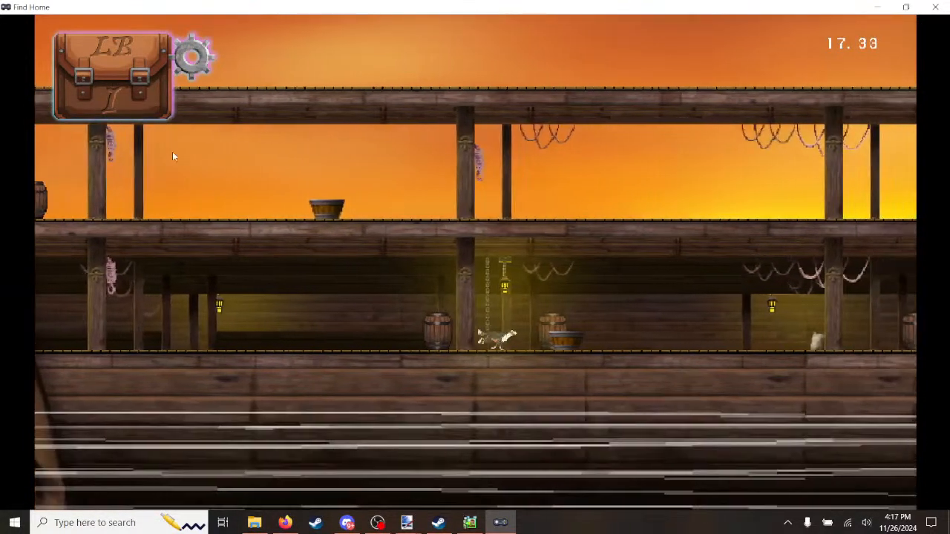
pyautogui.press('a')
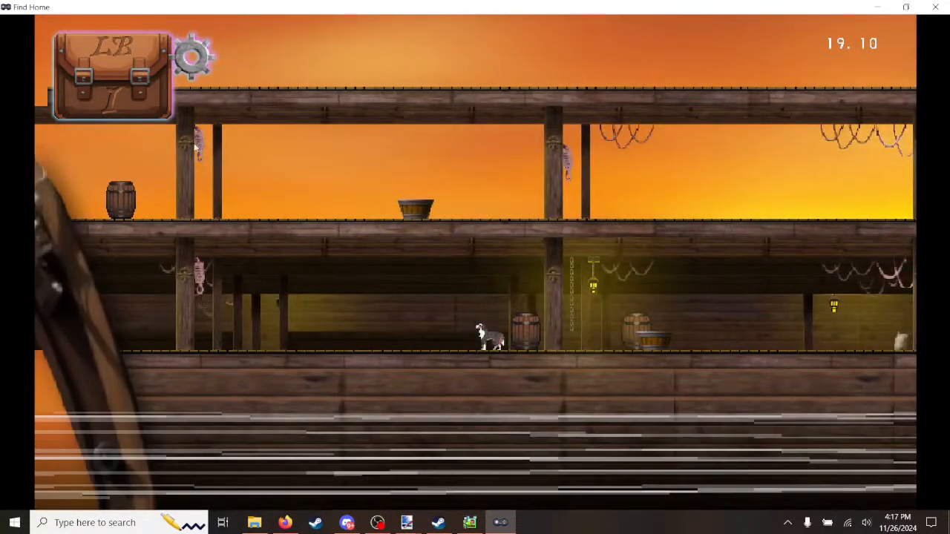
pyautogui.click(935, 7)
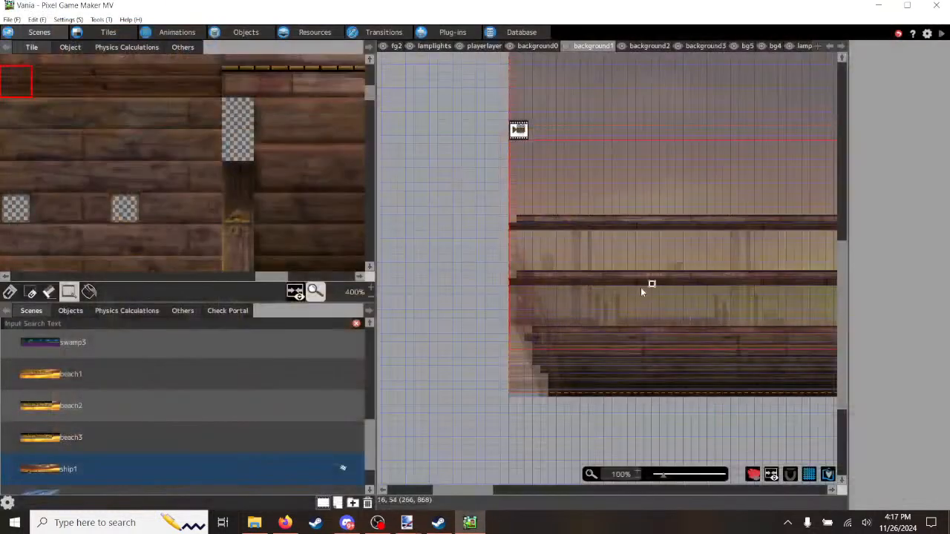
# Step: In fg2, move the pink hanging rope from beside the first upper post to beside the third upper post, about two tiles lower
pyautogui.scroll(3, 553, 296)
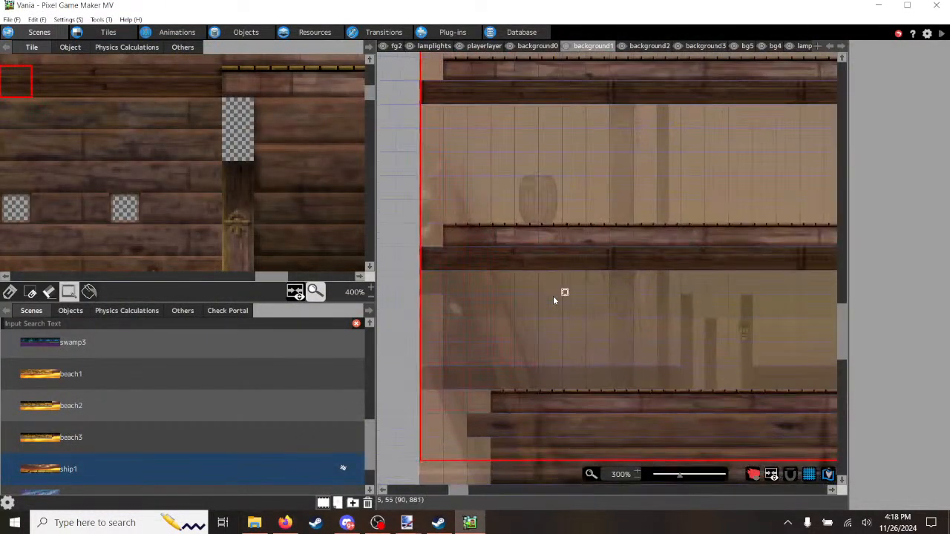
pyautogui.click(396, 46)
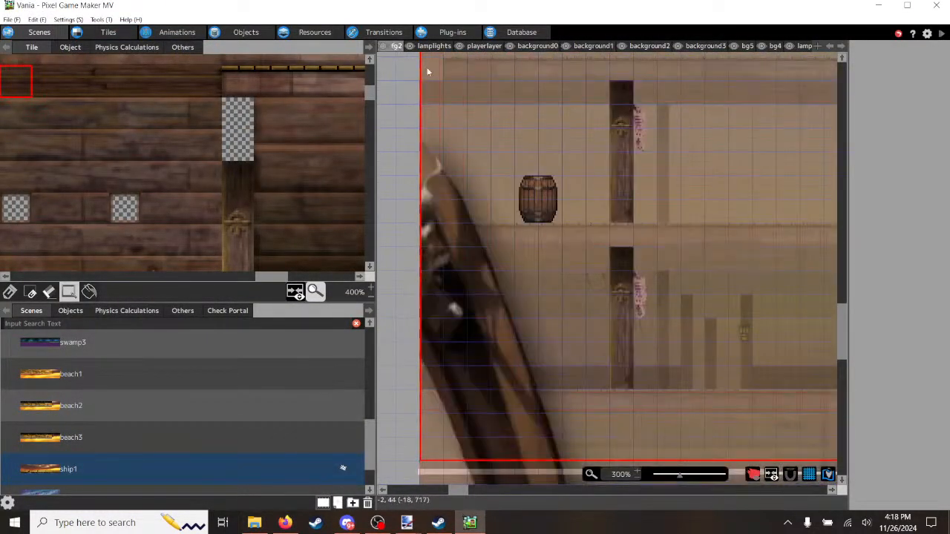
pyautogui.moveTo(637, 107); pyautogui.dragTo(650, 154)
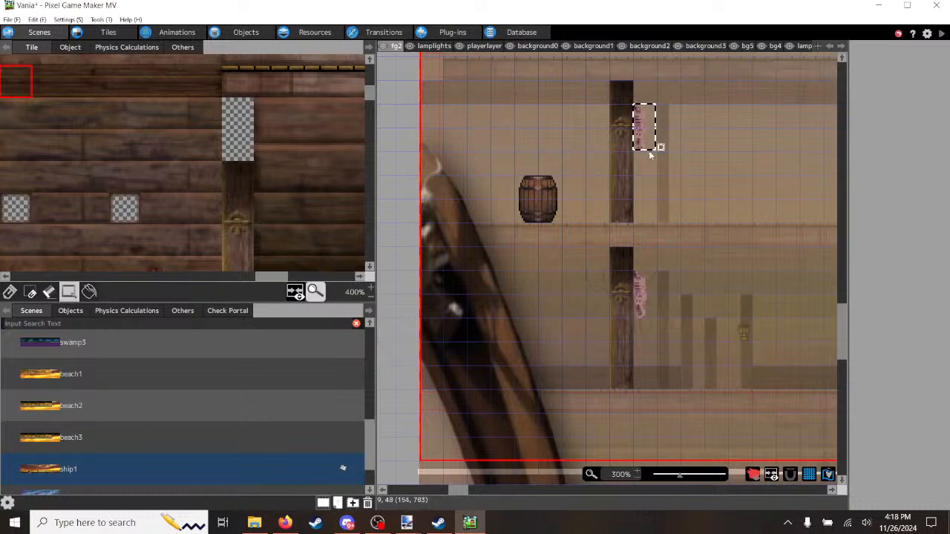
pyautogui.press('Delete')
pyautogui.moveTo(465, 493); pyautogui.dragTo(508, 496)
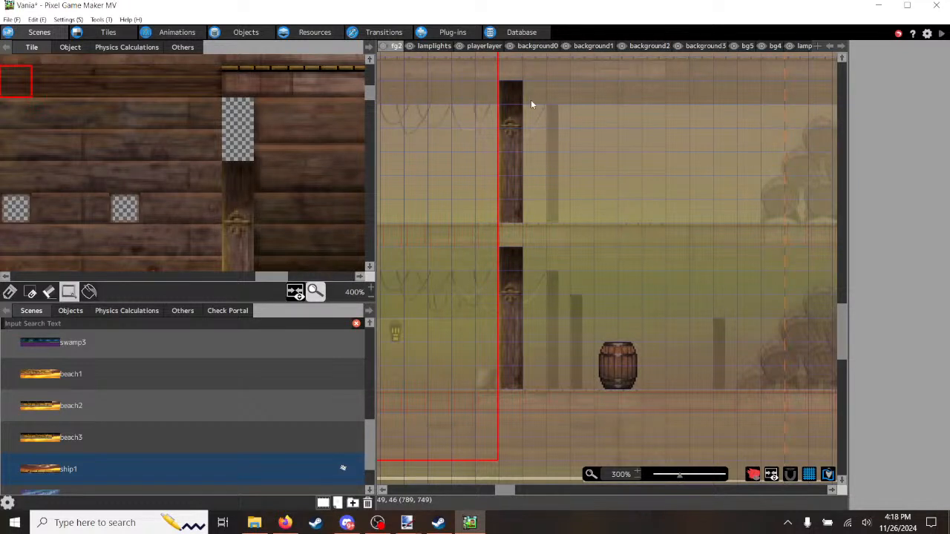
pyautogui.moveTo(531, 104); pyautogui.dragTo(540, 156)
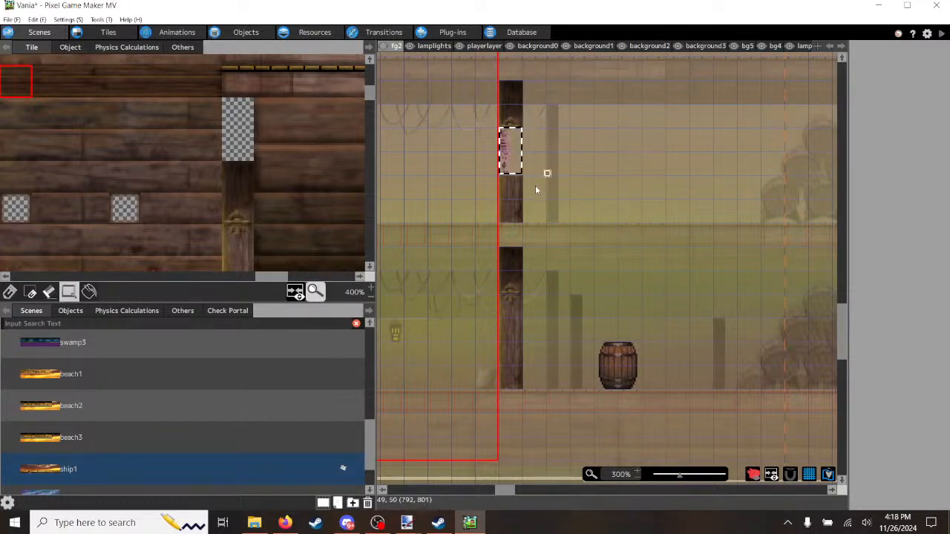
pyautogui.click(581, 421)
pyautogui.rightClick(625, 434)
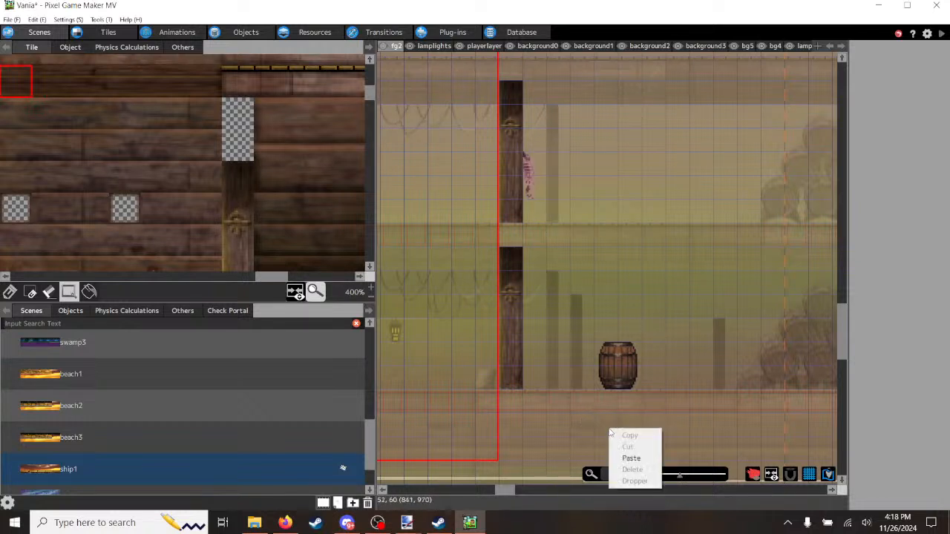
pyautogui.click(672, 424)
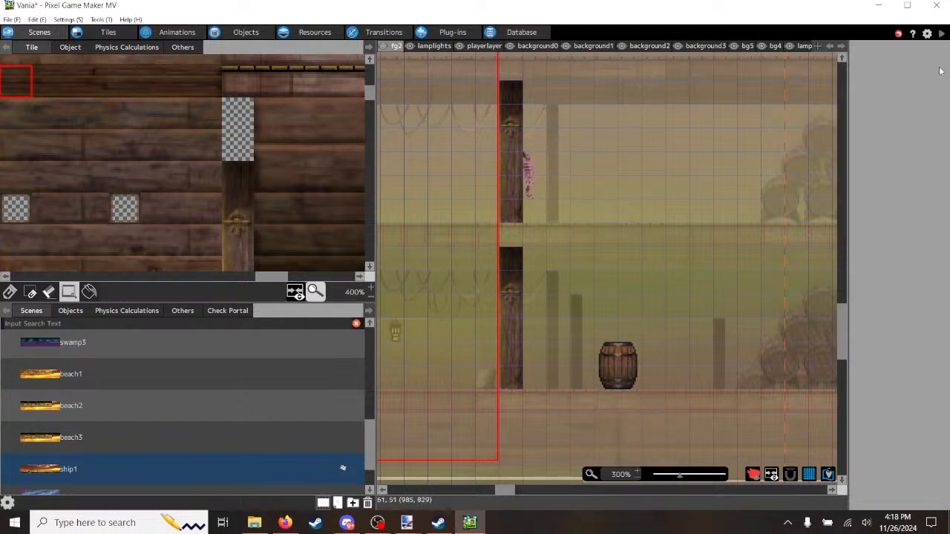
# Step: In background3, move the barrel pyramid from the upper deck to the lower deck, between two posts farther along the ship
pyautogui.scroll(-1, 724, 215)
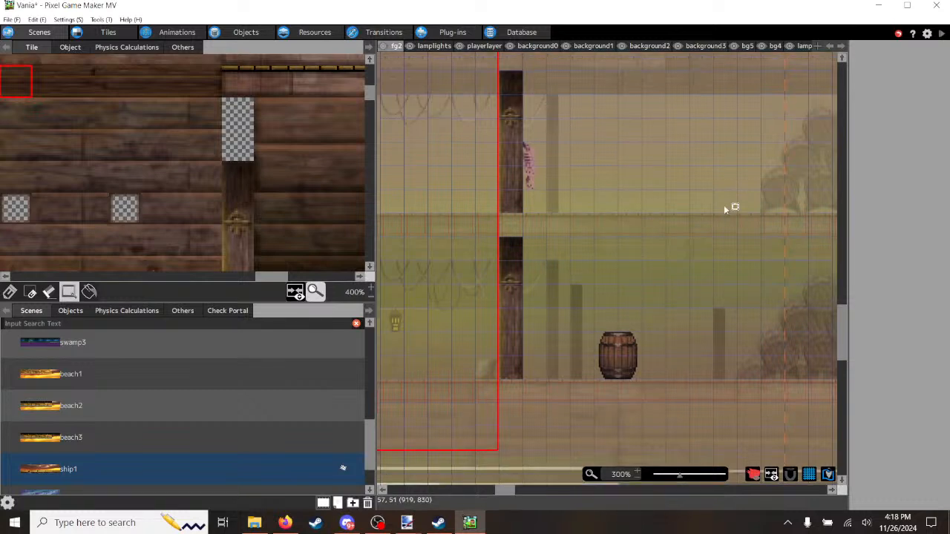
pyautogui.click(650, 46)
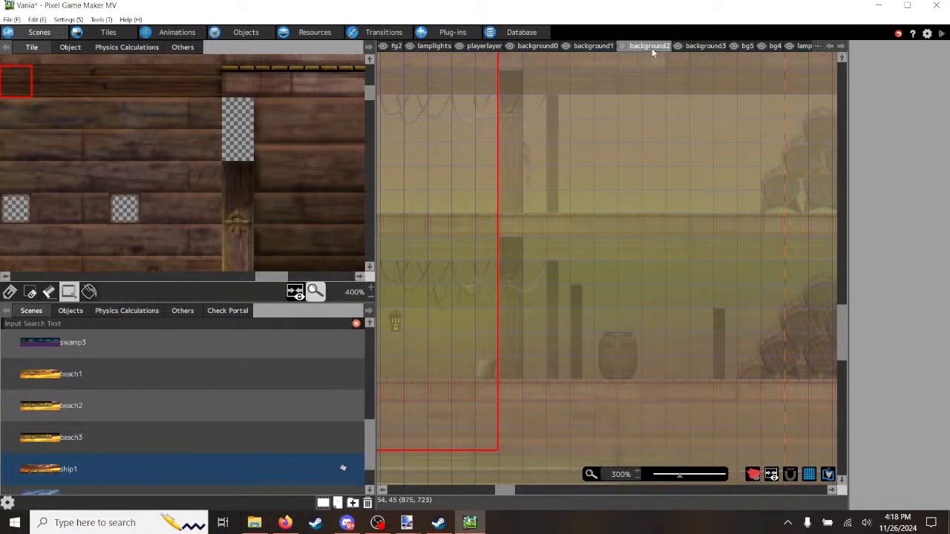
pyautogui.click(702, 46)
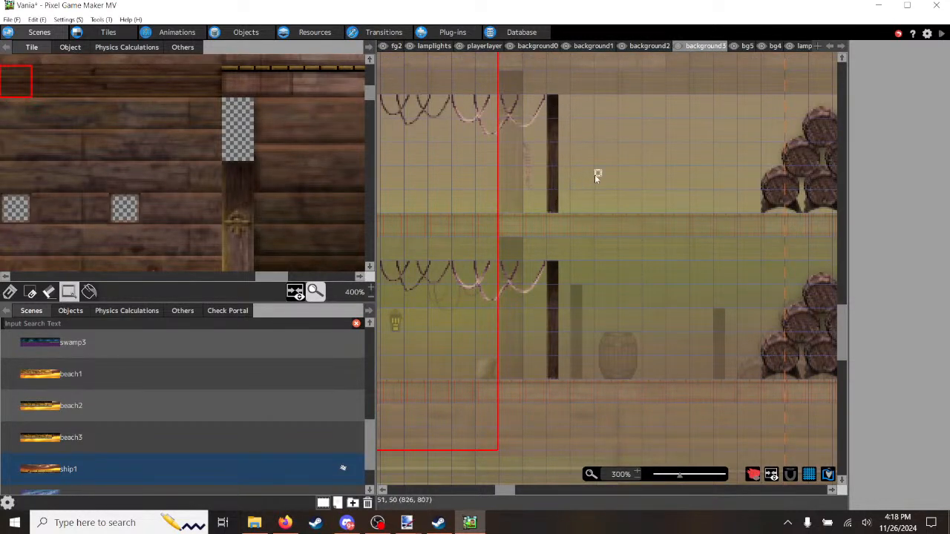
pyautogui.keyDown('ctrl'); pyautogui.scroll(-1, 595, 174); pyautogui.keyUp('ctrl')
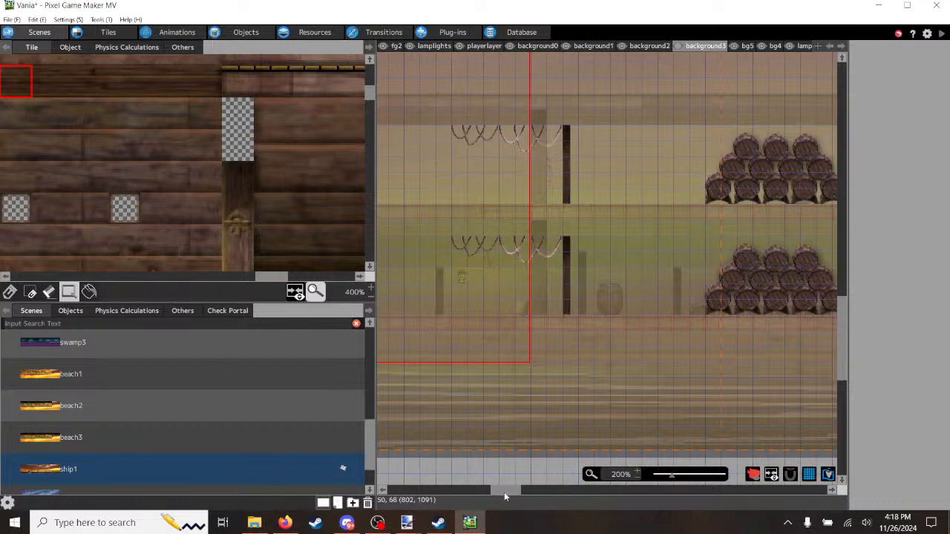
pyautogui.moveTo(504, 490); pyautogui.dragTo(521, 490)
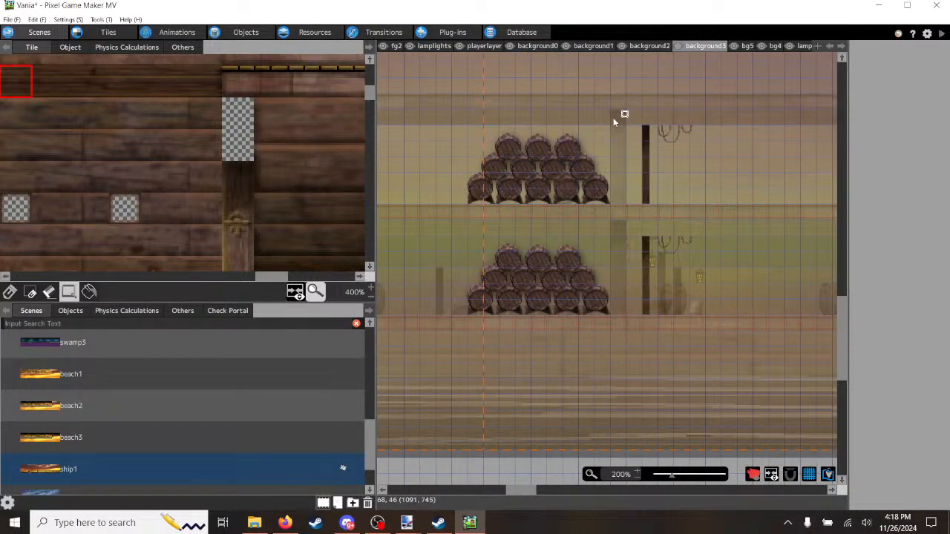
pyautogui.moveTo(613, 118); pyautogui.dragTo(599, 184)
pyautogui.moveTo(607, 115); pyautogui.dragTo(473, 197)
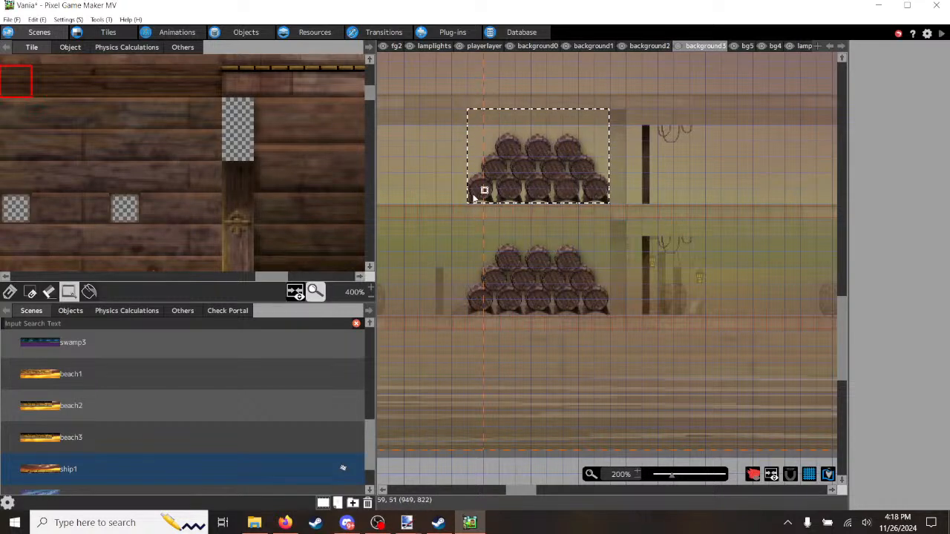
pyautogui.press('Delete')
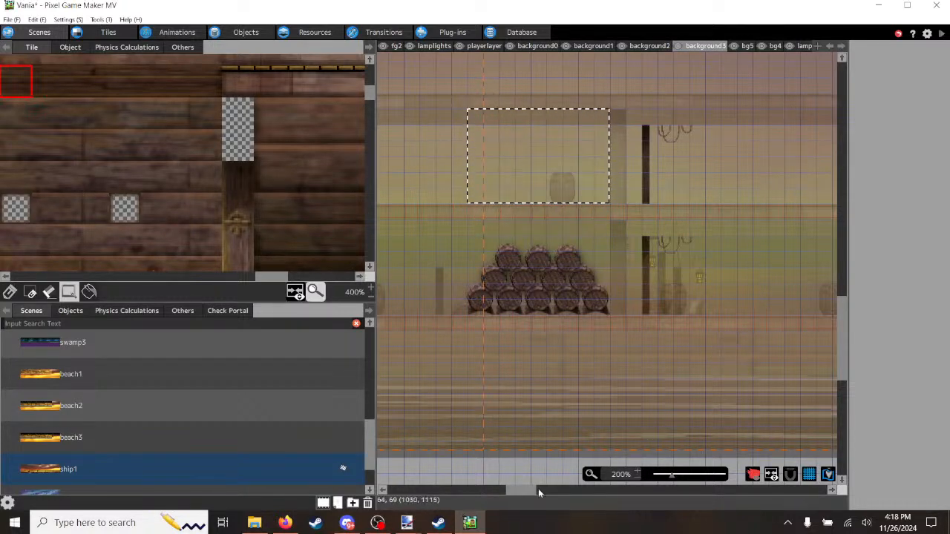
pyautogui.moveTo(538, 489); pyautogui.dragTo(569, 498)
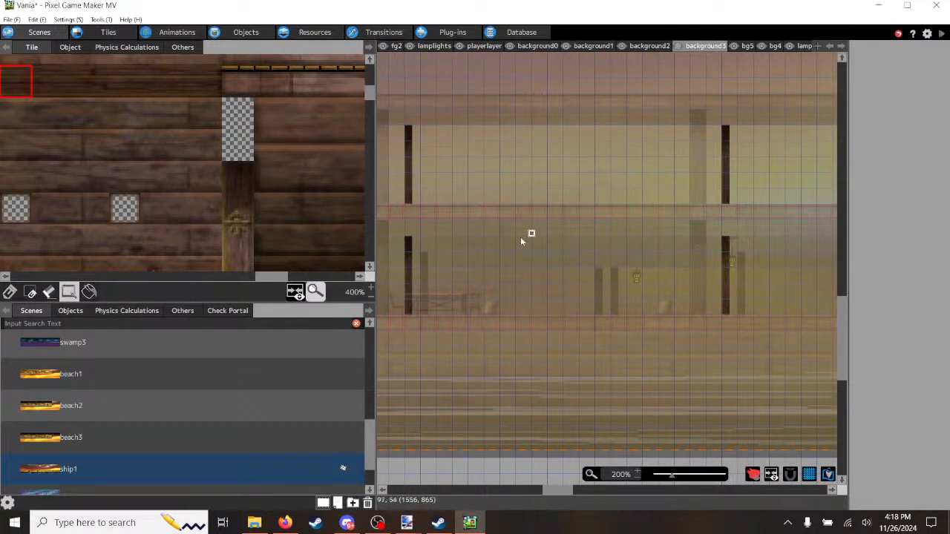
pyautogui.hotkey('ctrl', 'v')
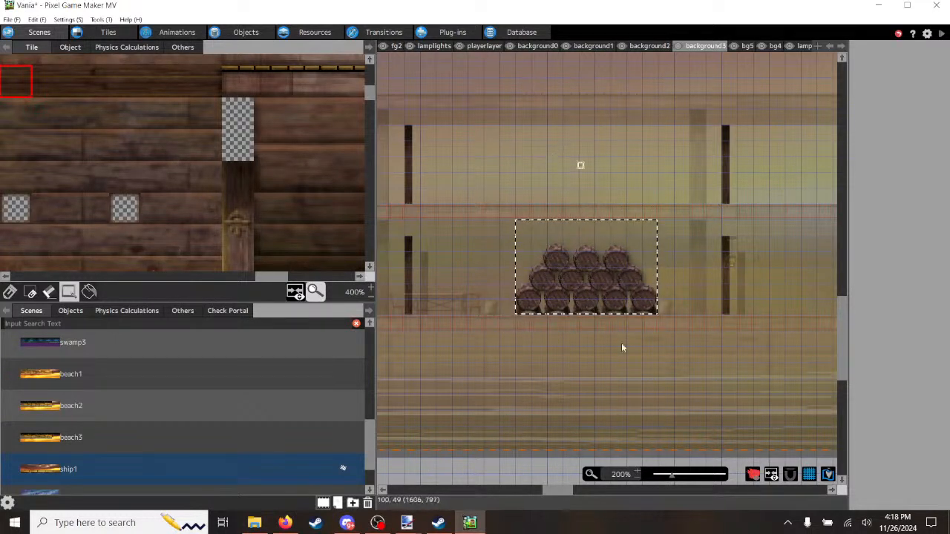
# Step: In bg5, copy the entire deck strip with its posts and low beams and paste it seven tiles higher as an upper deck
pyautogui.moveTo(555, 491); pyautogui.dragTo(711, 508)
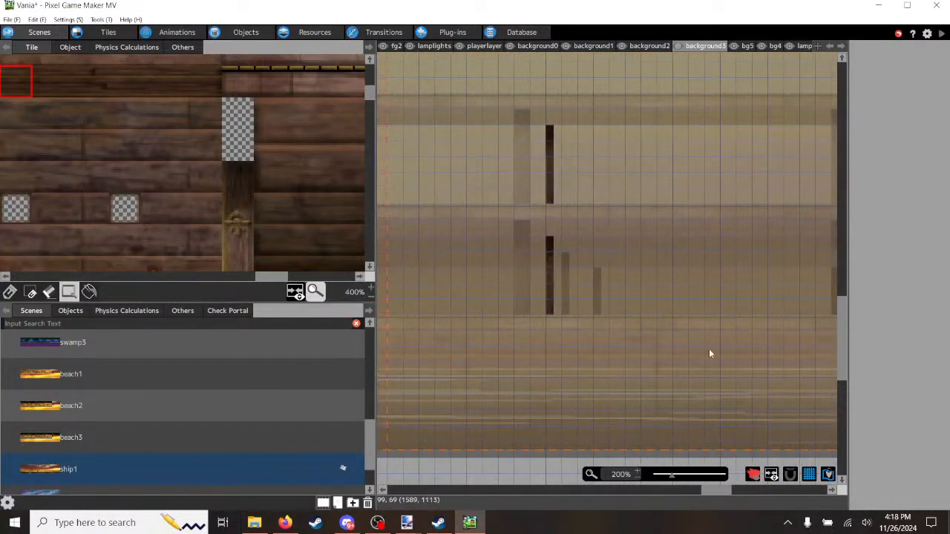
pyautogui.click(748, 46)
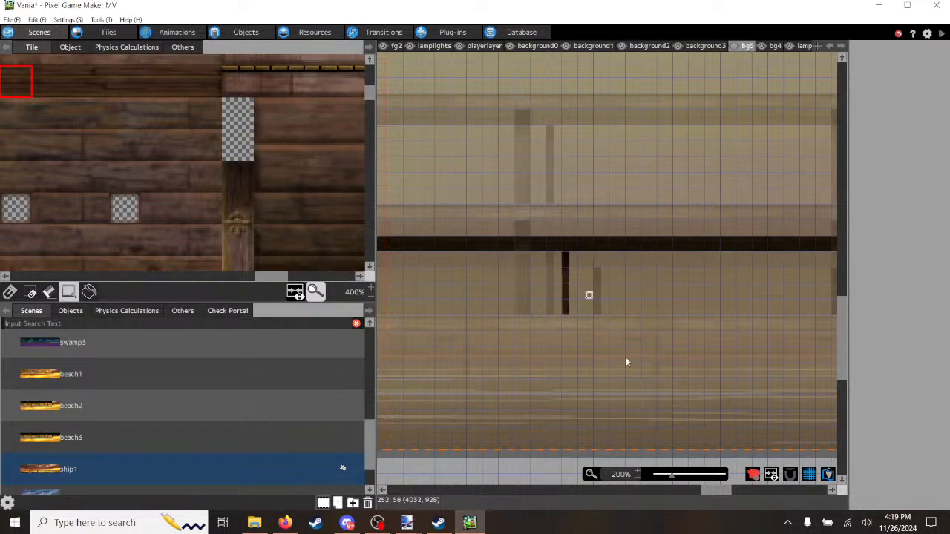
pyautogui.moveTo(715, 495); pyautogui.dragTo(757, 497)
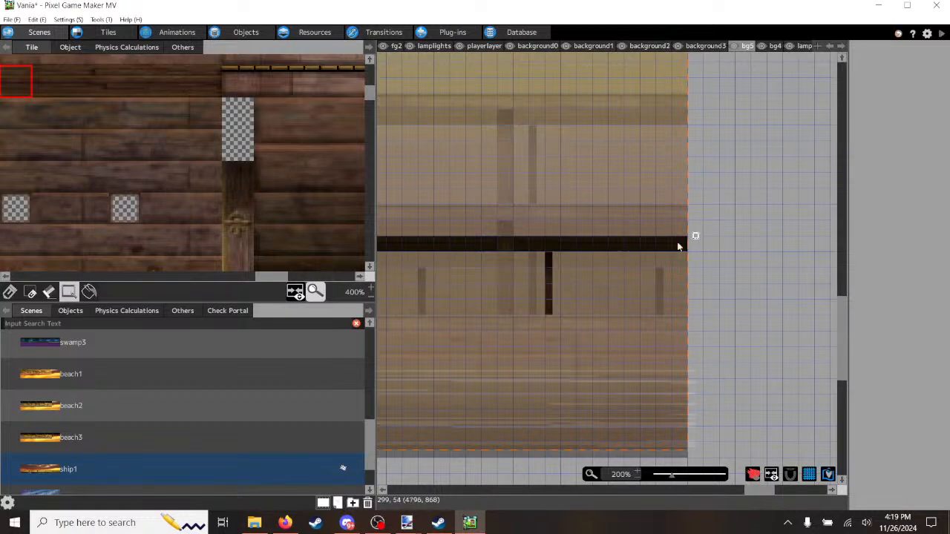
pyautogui.moveTo(678, 246); pyautogui.dragTo(409, 293)
pyautogui.scroll(-2, 389, 300)
pyautogui.scroll(-1, 384, 316)
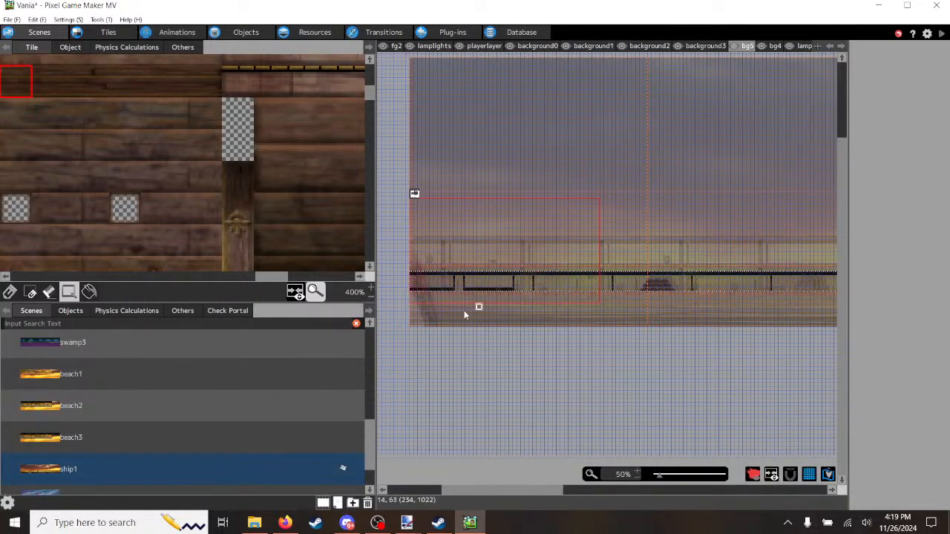
pyautogui.scroll(2, 464, 315)
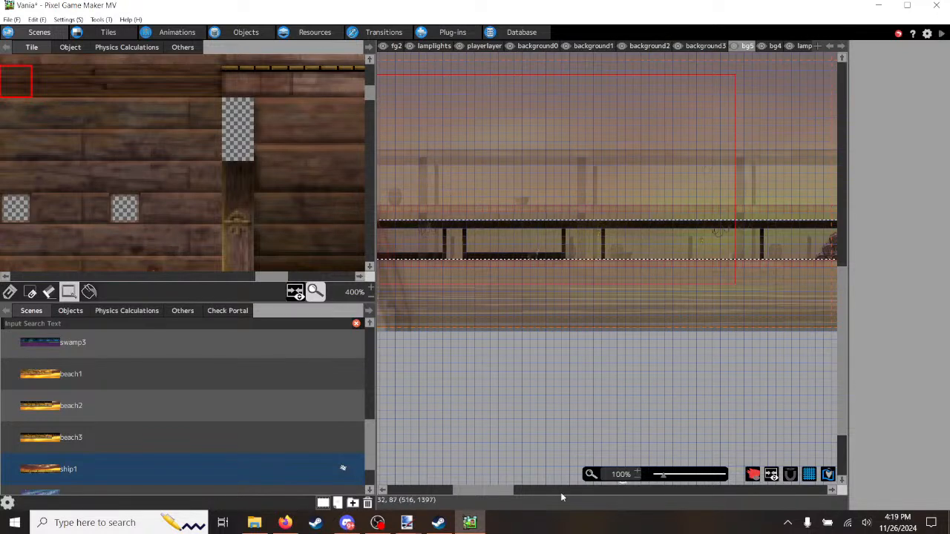
pyautogui.moveTo(501, 489); pyautogui.dragTo(486, 490)
pyautogui.click(462, 171)
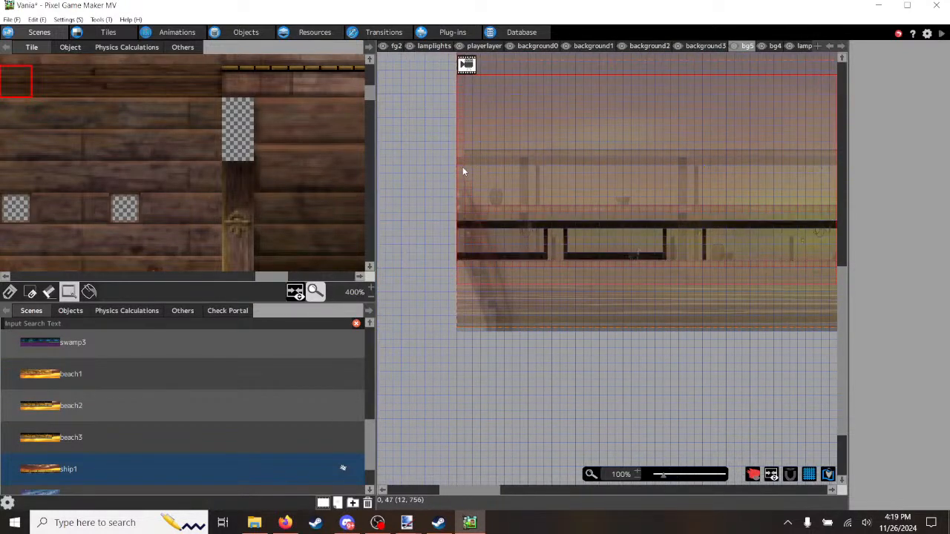
pyautogui.hotkey('ctrl', 'v')
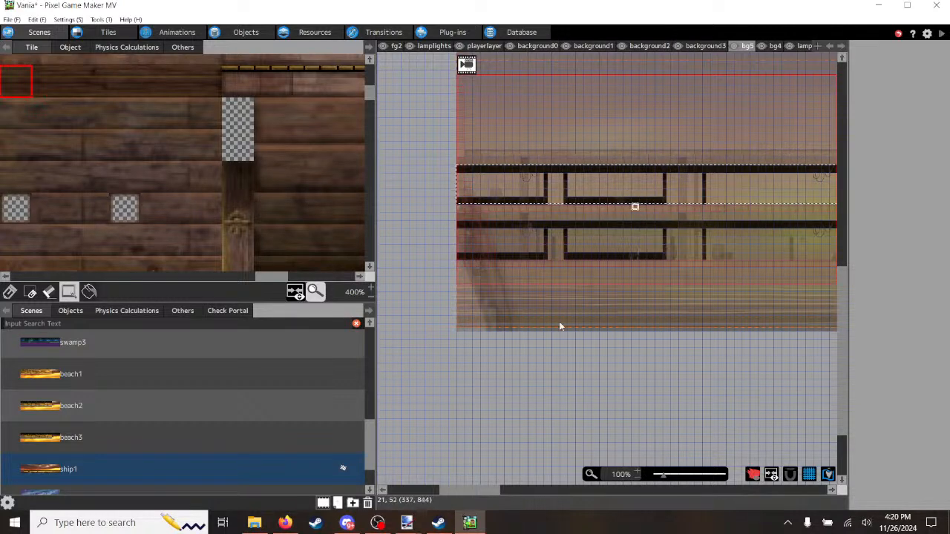
pyautogui.rightClick(559, 347)
# Step: Paint an empty tile over both low beams of the copied upper deck in bg5, near the start of the ship
pyautogui.click(9, 292)
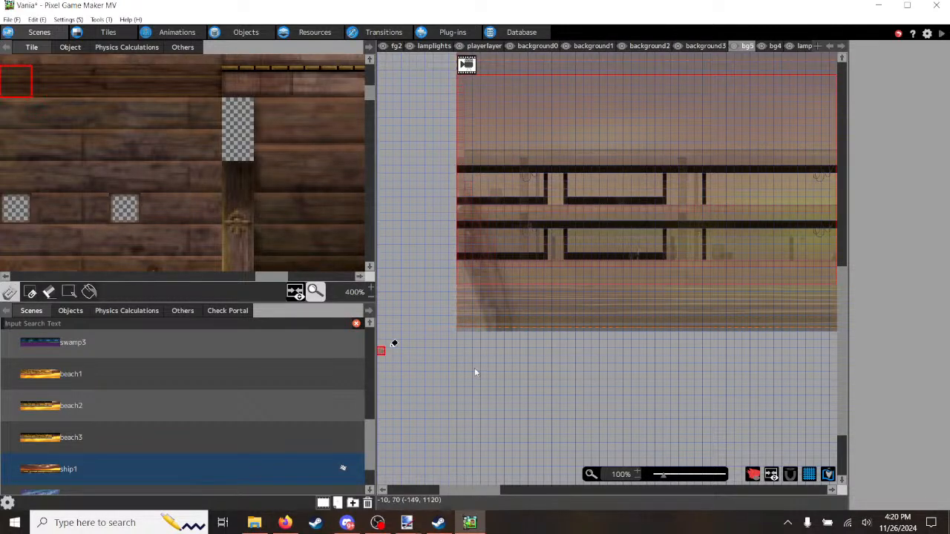
pyautogui.scroll(2, 605, 251)
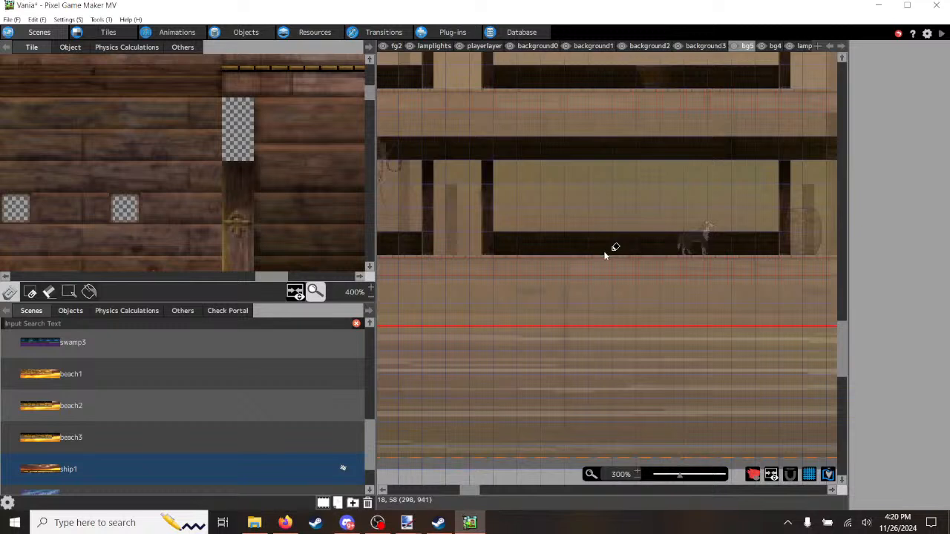
pyautogui.scroll(-1, 506, 248)
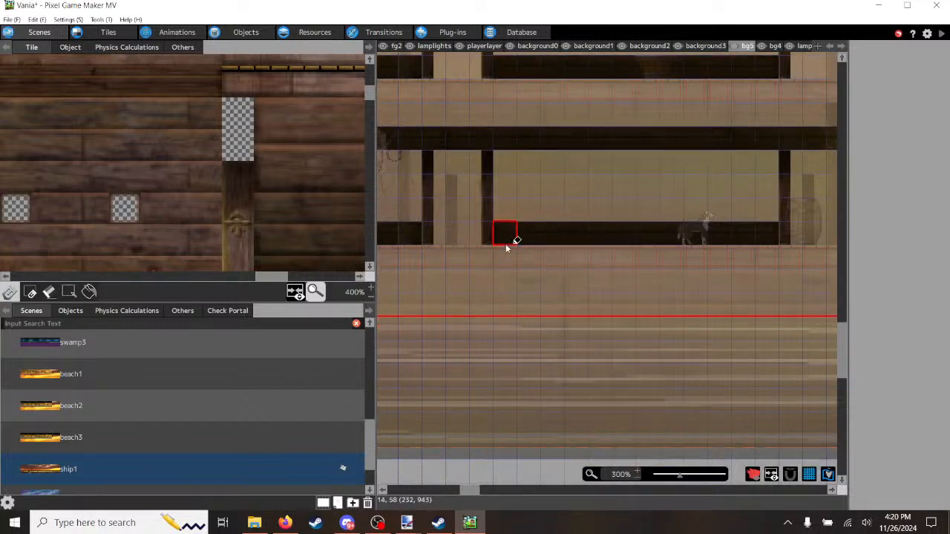
pyautogui.rightClick(507, 241)
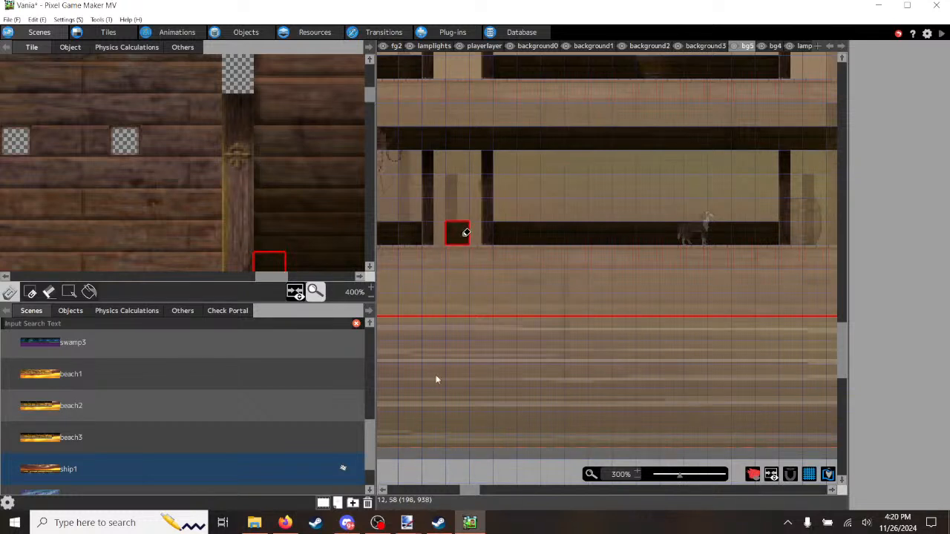
pyautogui.rightClick(460, 472)
pyautogui.click(457, 237)
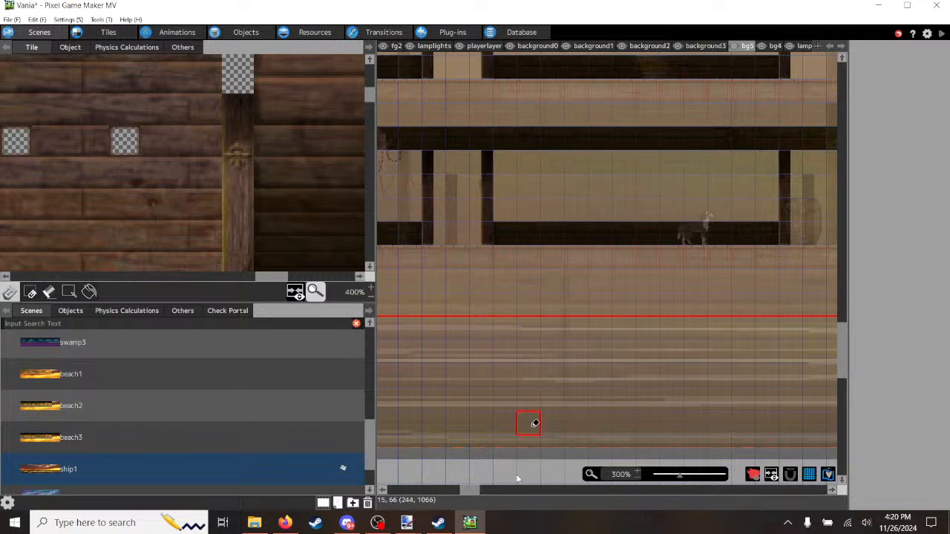
pyautogui.scroll(1, 609, 317)
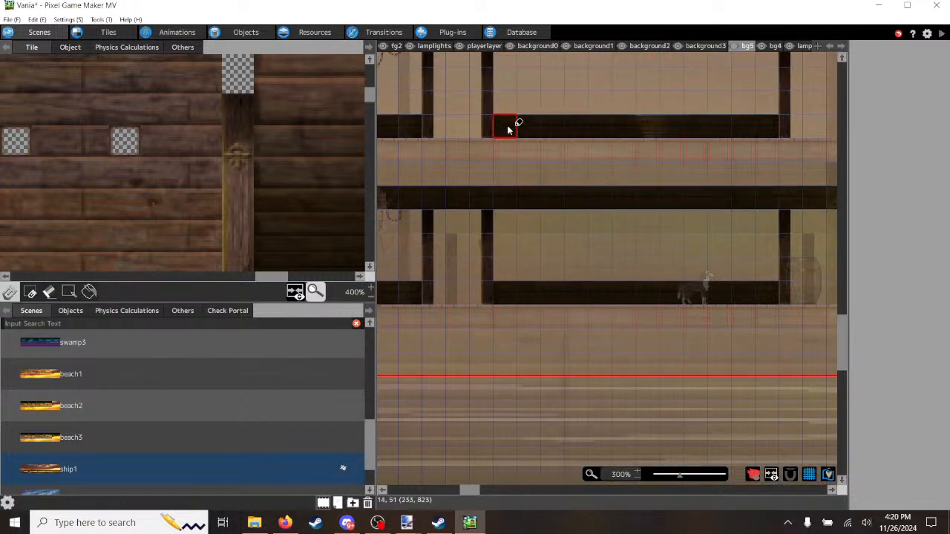
pyautogui.moveTo(518, 127); pyautogui.dragTo(761, 124)
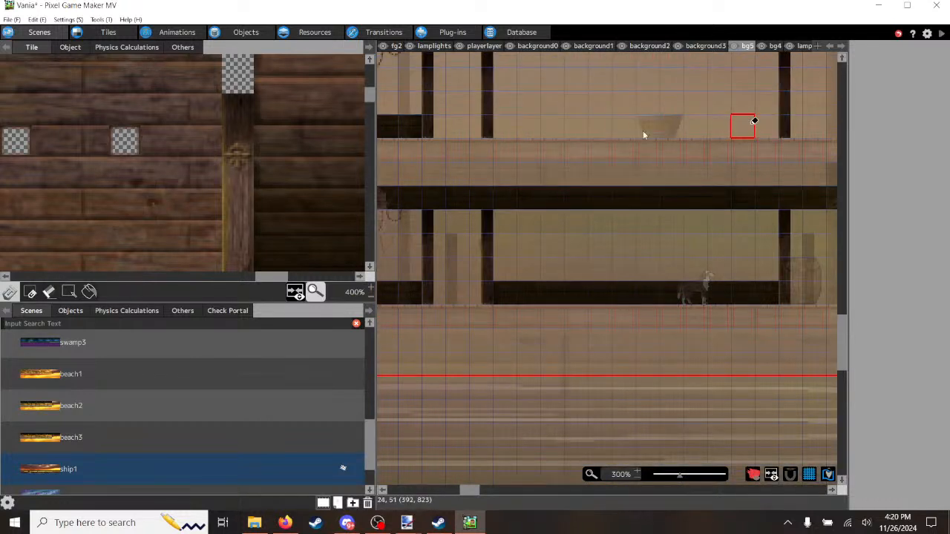
pyautogui.moveTo(472, 491); pyautogui.dragTo(457, 492)
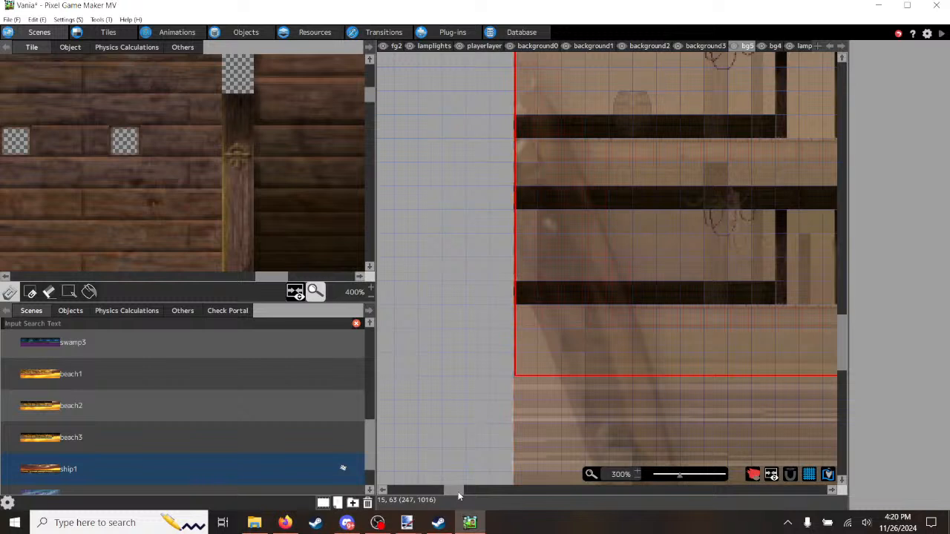
pyautogui.moveTo(728, 128); pyautogui.dragTo(530, 121)
# Step: Erase the two upper-deck posts in bg5 that framed the longer low beam
pyautogui.moveTo(462, 492); pyautogui.dragTo(483, 491)
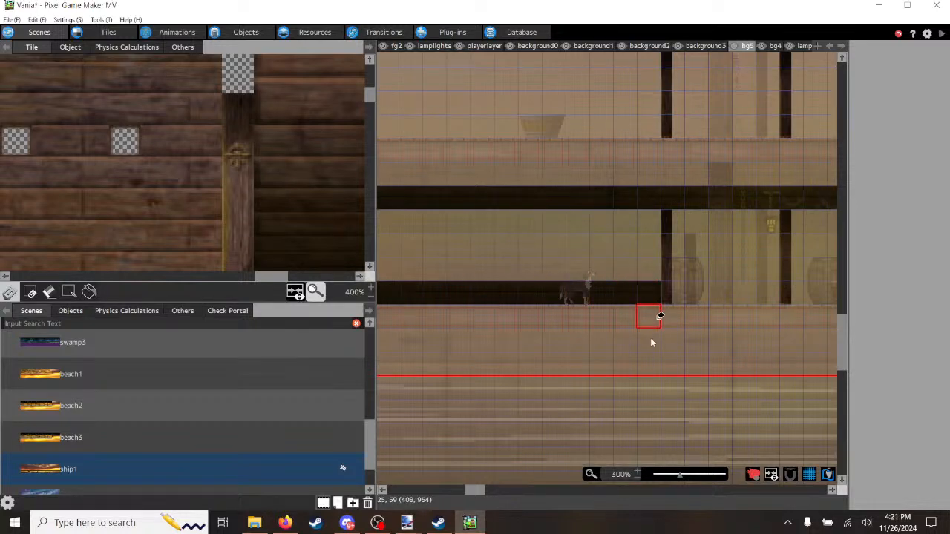
pyautogui.scroll(-3, 650, 338)
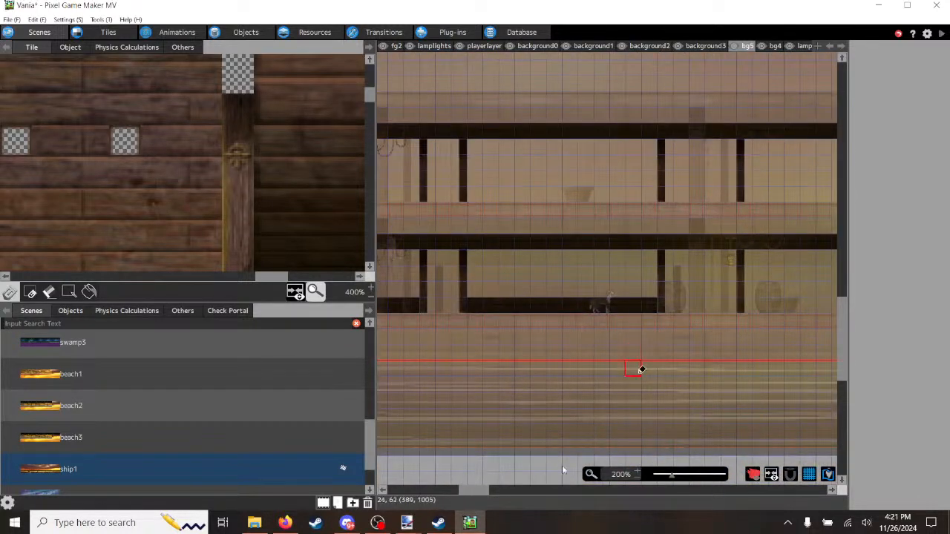
pyautogui.moveTo(477, 491)
pyautogui.mouseDown()
pyautogui.moveTo(496, 491)
pyautogui.moveTo(477, 498)
pyautogui.mouseUp()
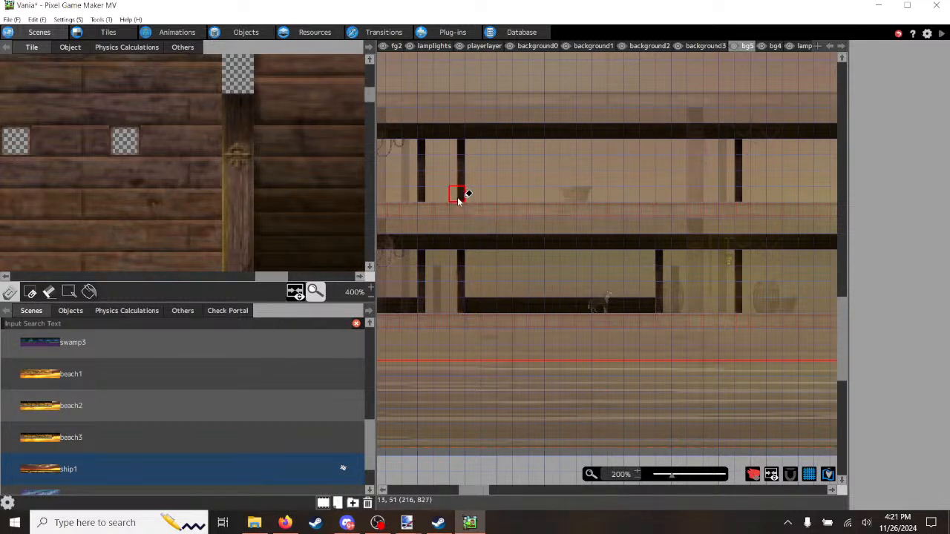
pyautogui.moveTo(459, 173); pyautogui.dragTo(456, 146)
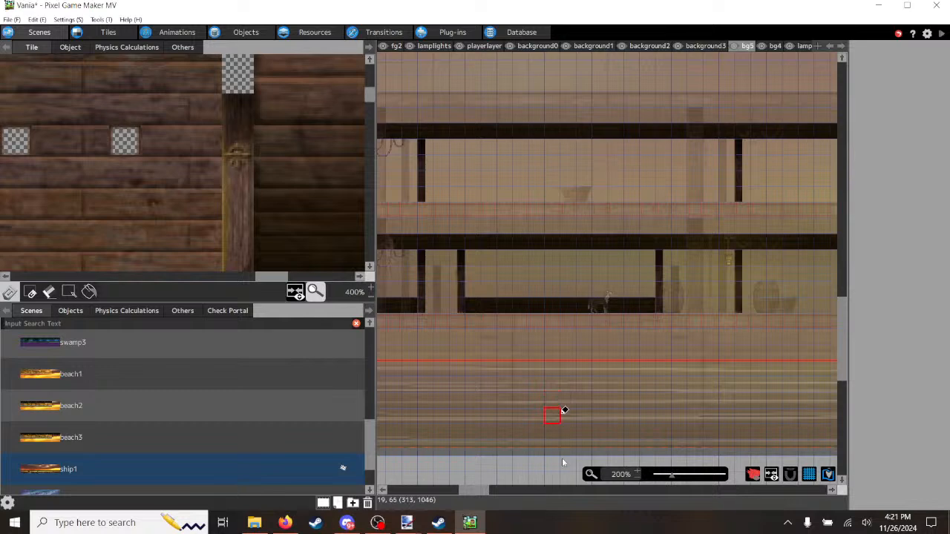
# Step: In bg4, erase the post nearest the lantern from the pair of closely spaced posts in the middle of the ship
pyautogui.moveTo(484, 491); pyautogui.dragTo(583, 487)
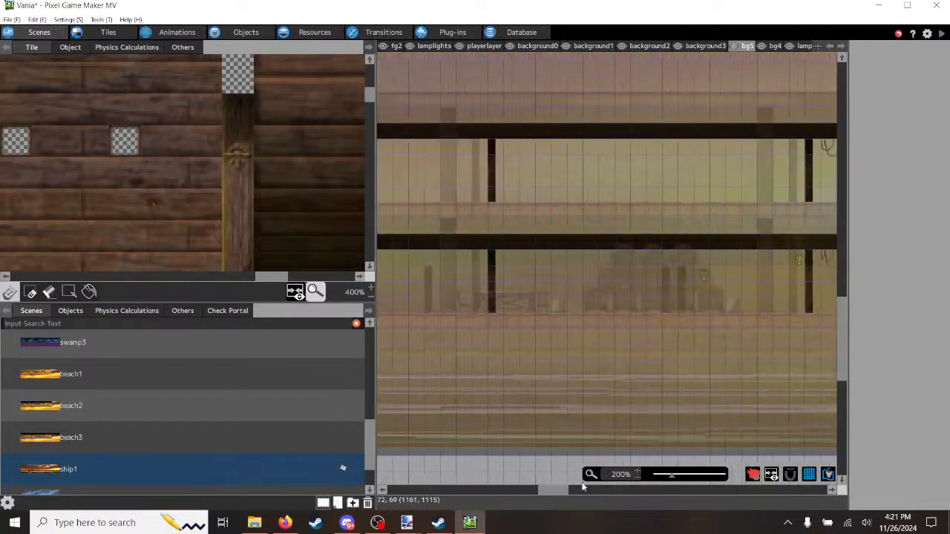
pyautogui.click(775, 46)
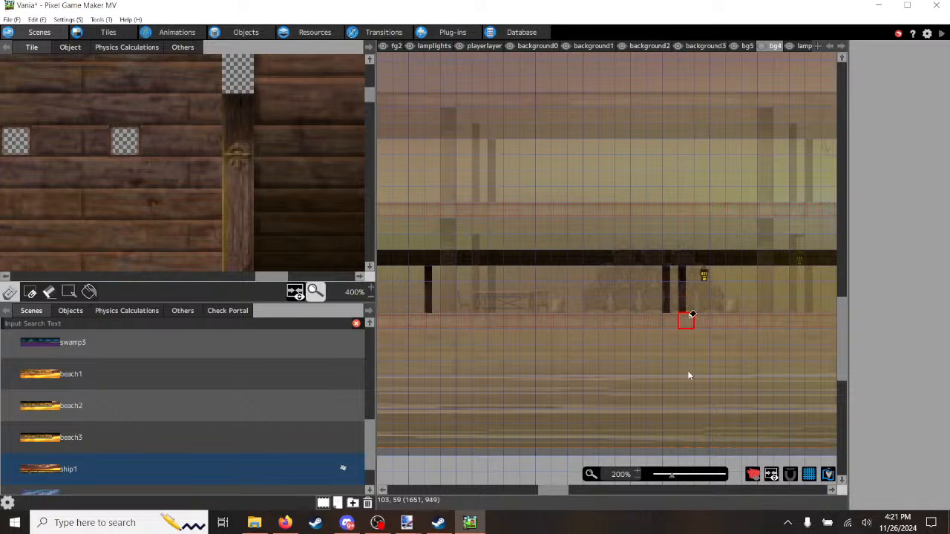
pyautogui.moveTo(556, 490)
pyautogui.mouseDown()
pyautogui.moveTo(570, 490)
pyautogui.moveTo(547, 491)
pyautogui.moveTo(581, 499)
pyautogui.moveTo(561, 494)
pyautogui.mouseUp()
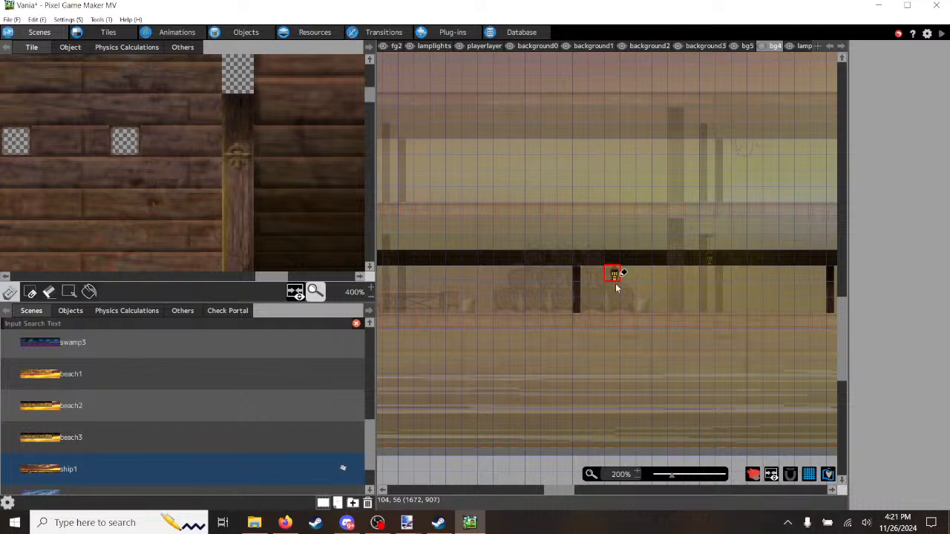
# Step: Select the entire bg4 deck strip with its posts and lanterns, from the far end of the ship back to its start
pyautogui.moveTo(560, 494); pyautogui.dragTo(758, 503)
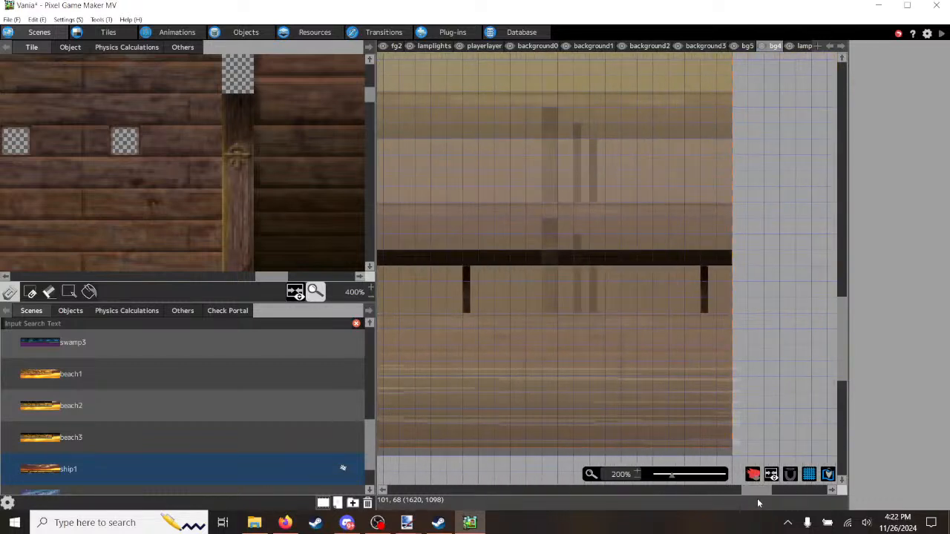
pyautogui.click(73, 294)
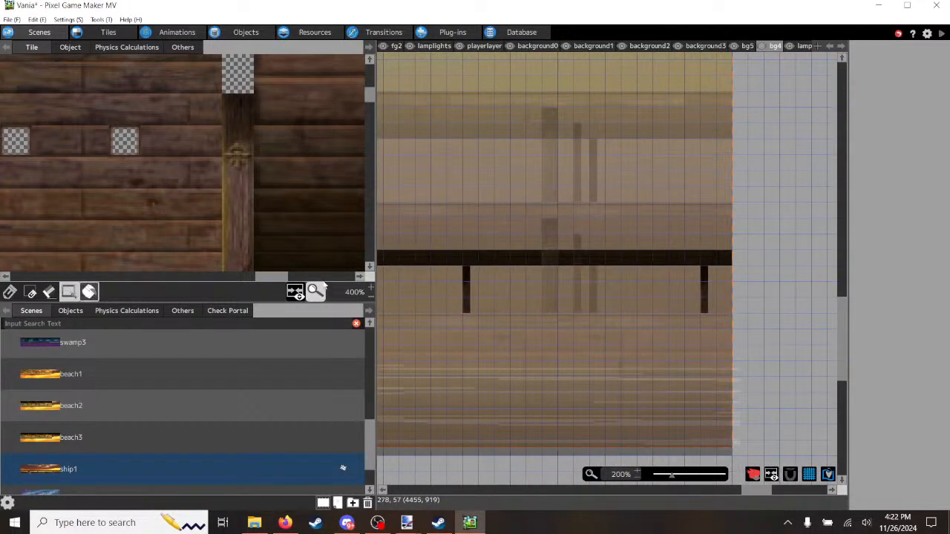
pyautogui.moveTo(730, 253); pyautogui.dragTo(406, 310)
pyautogui.scroll(-1, 406, 310)
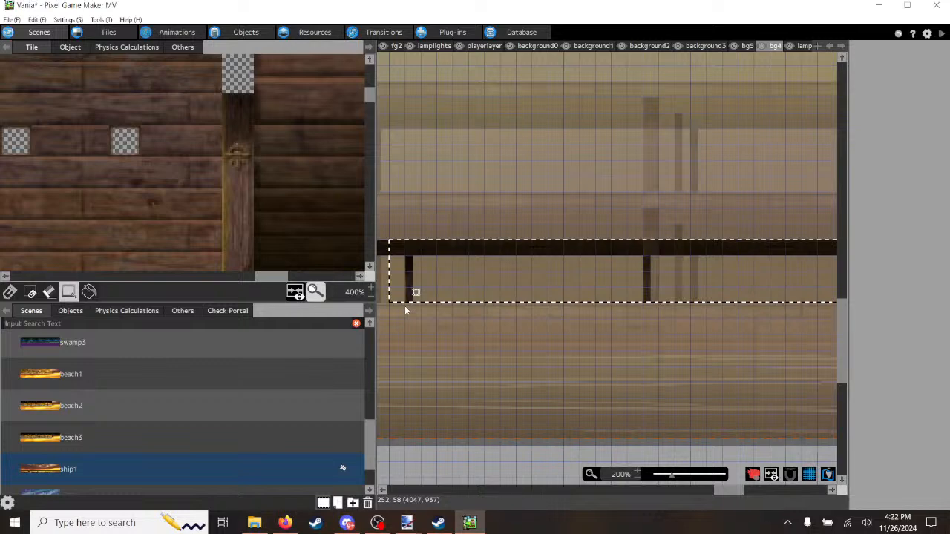
pyautogui.keyDown('ctrl'); pyautogui.scroll(-2, 405, 306); pyautogui.keyUp('ctrl')
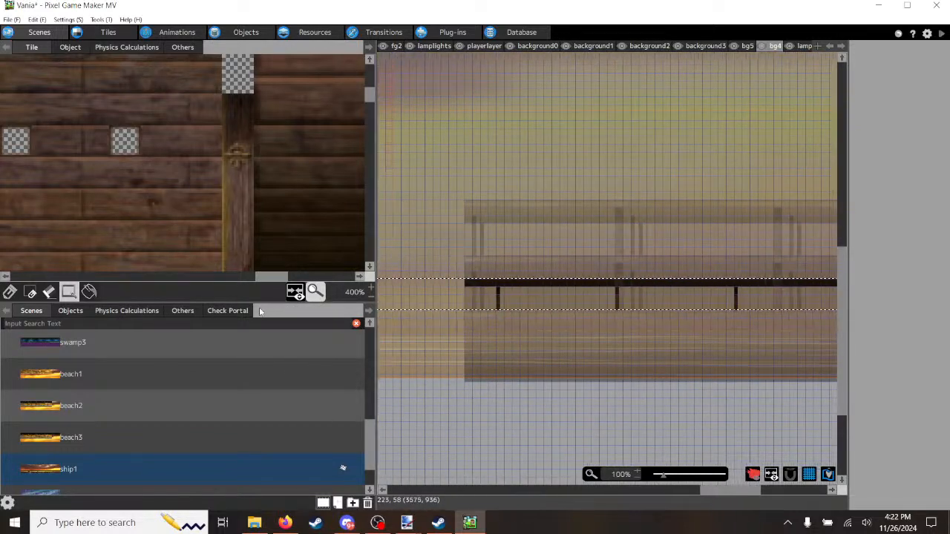
pyautogui.moveTo(259, 308); pyautogui.dragTo(406, 244)
pyautogui.keyDown('ctrl'); pyautogui.scroll(-1, 456, 310); pyautogui.keyUp('ctrl')
pyautogui.keyDown('ctrl'); pyautogui.scroll(-1, 389, 328); pyautogui.keyUp('ctrl')
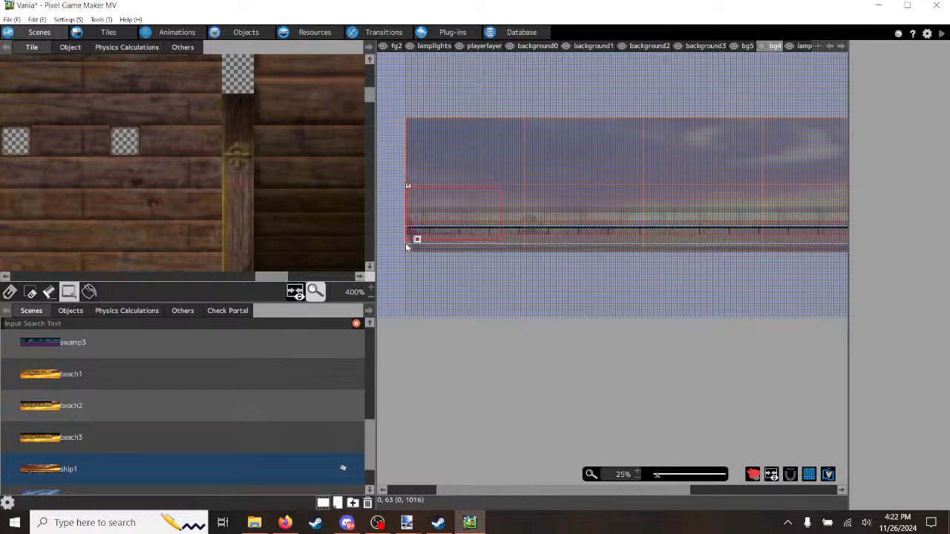
pyautogui.scroll(1, 405, 243)
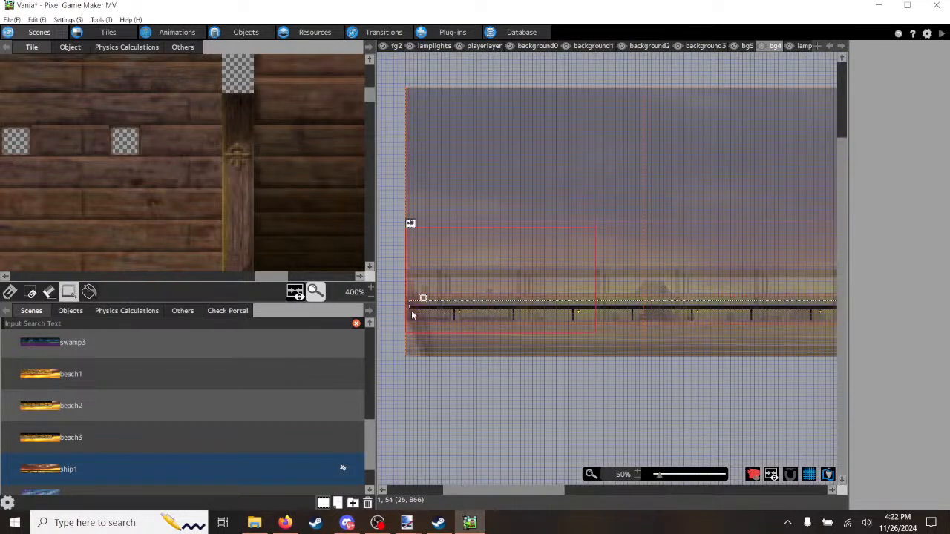
pyautogui.scroll(1, 414, 324)
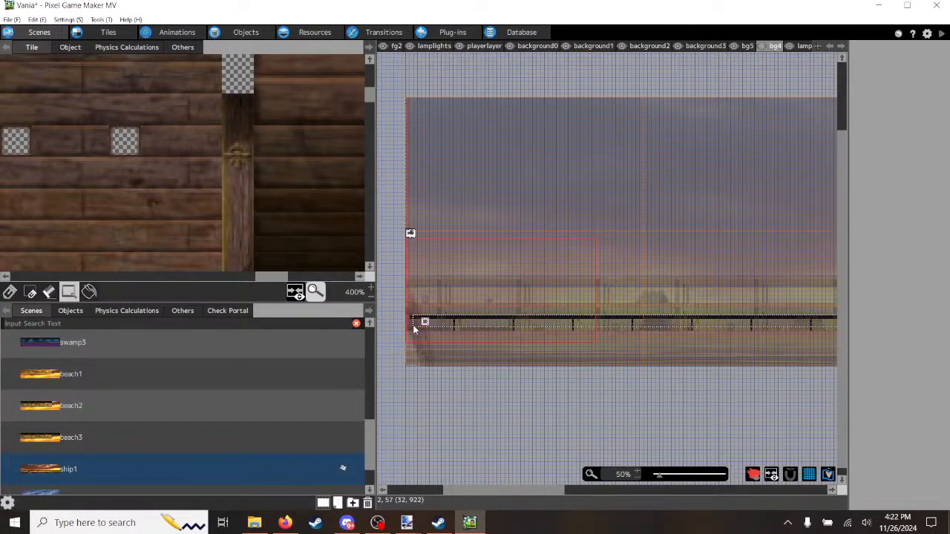
pyautogui.scroll(1, 413, 327)
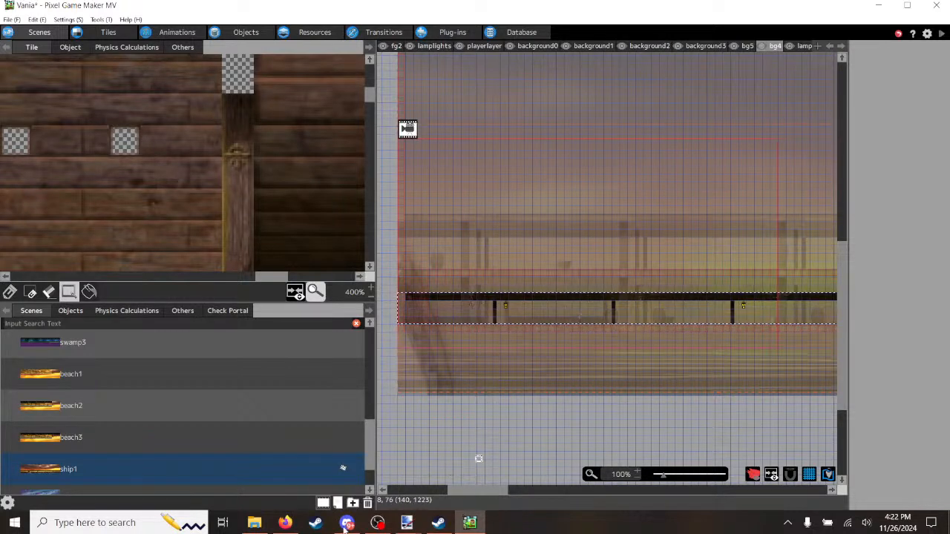
pyautogui.moveTo(289, 525)
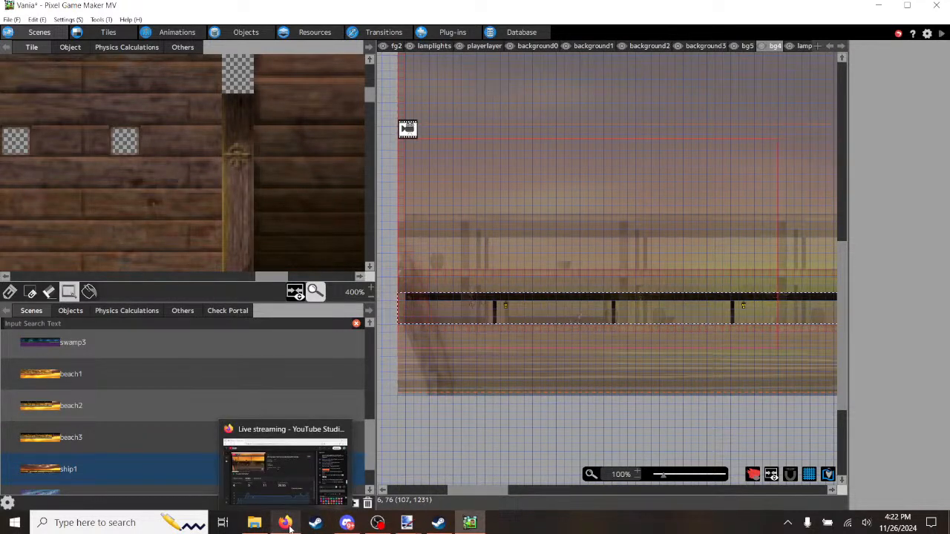
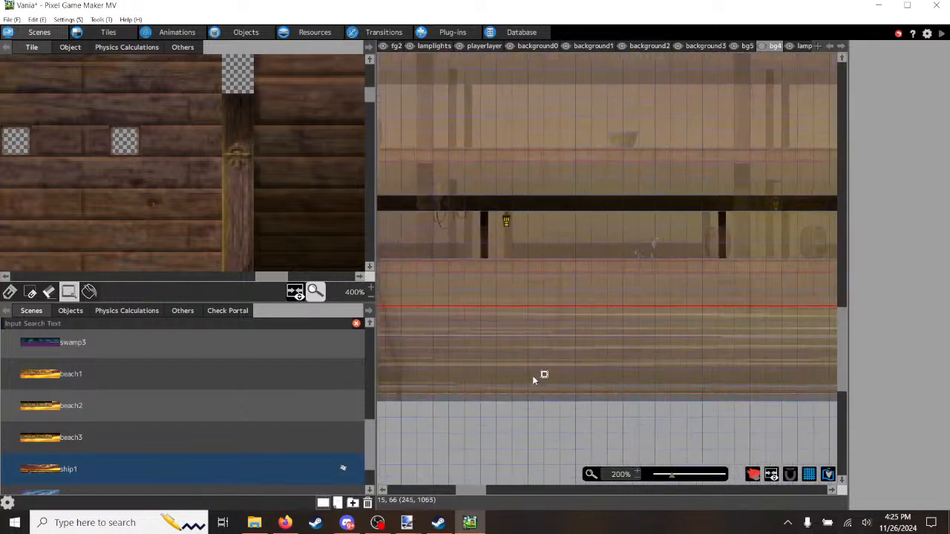
# Step: Undo the last deselection so the whole bg4 deck strip is selected again
pyautogui.moveTo(470, 490)
pyautogui.mouseDown()
pyautogui.moveTo(560, 487)
pyautogui.moveTo(470, 486)
pyautogui.mouseUp()
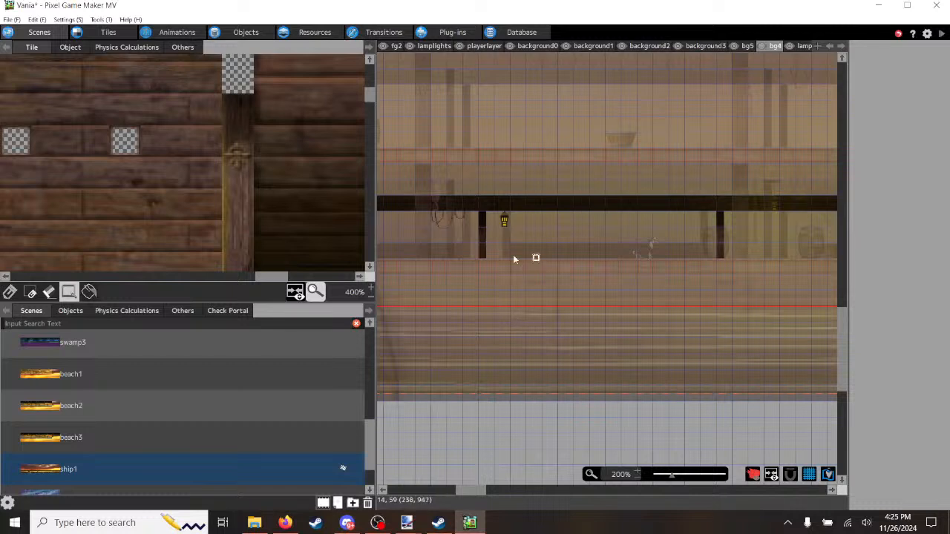
pyautogui.click(38, 19)
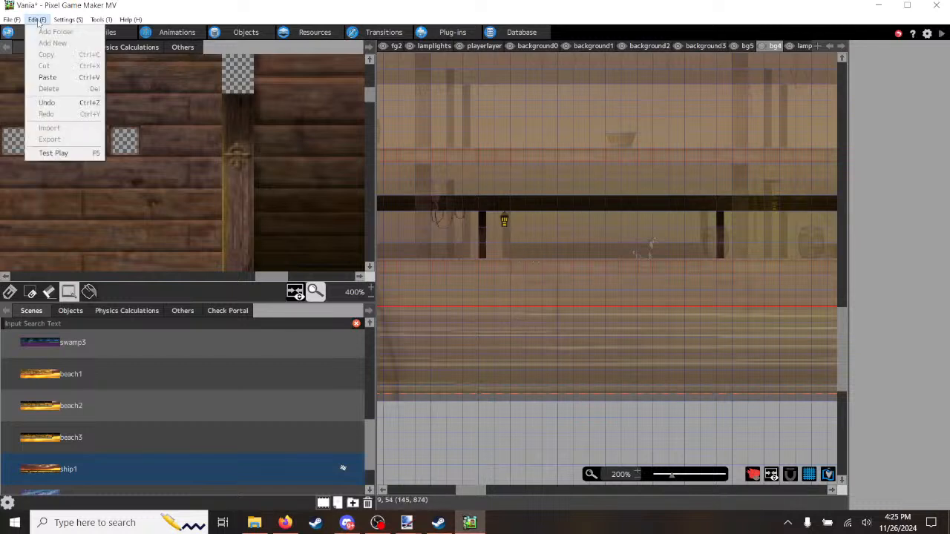
pyautogui.click(51, 105)
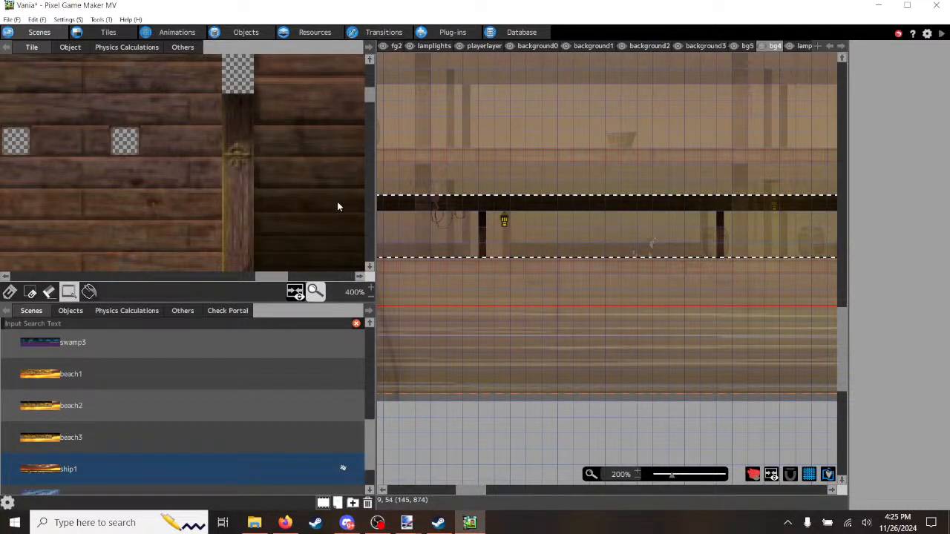
# Step: Try to paste the copied deck section one level above the bg4 strip at the ship's start, and undo back to the strip selection
pyautogui.moveTo(470, 489)
pyautogui.mouseDown()
pyautogui.moveTo(445, 491)
pyautogui.moveTo(457, 493)
pyautogui.mouseUp()
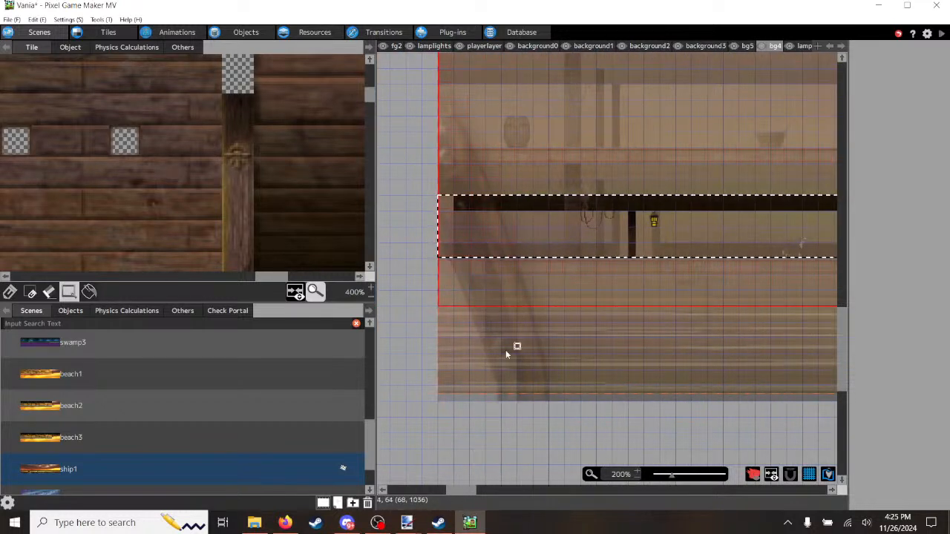
pyautogui.click(442, 89)
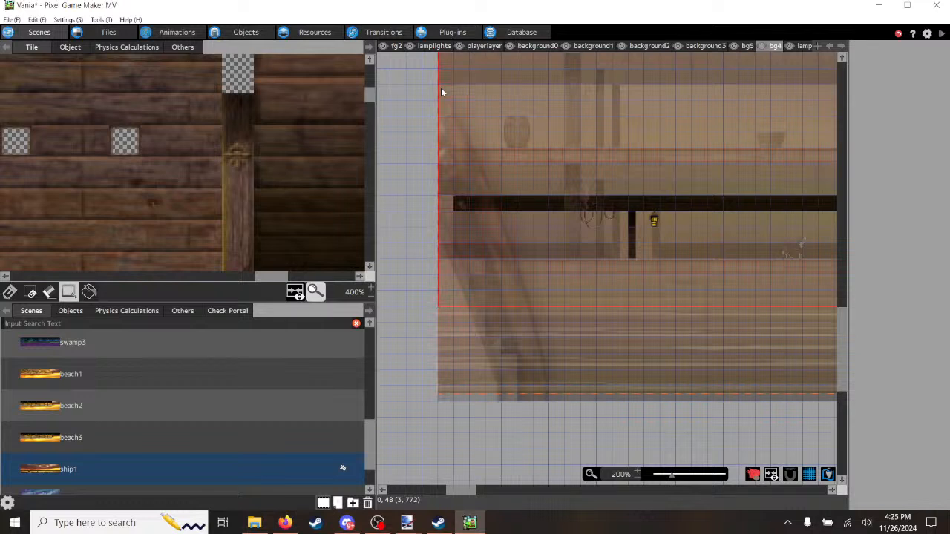
pyautogui.hotkey('ctrl', 'v')
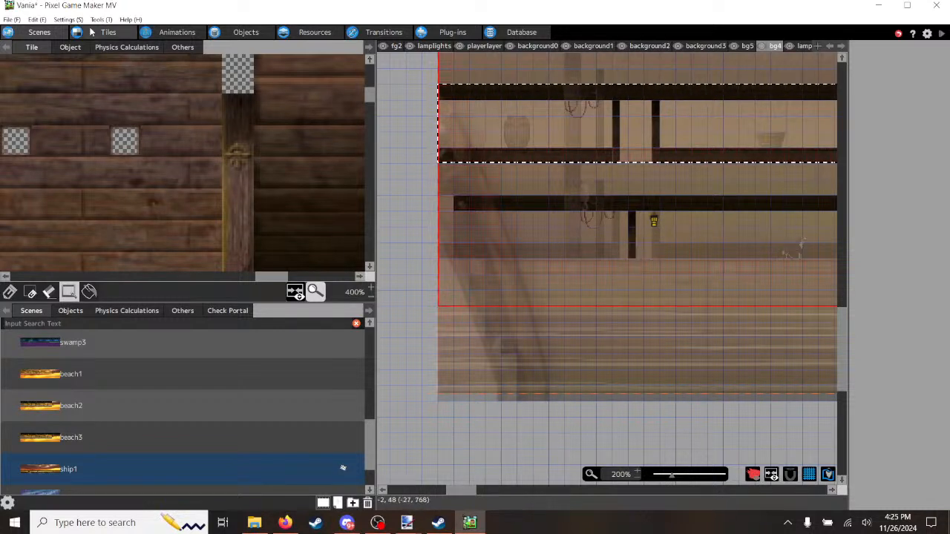
pyautogui.click(36, 19)
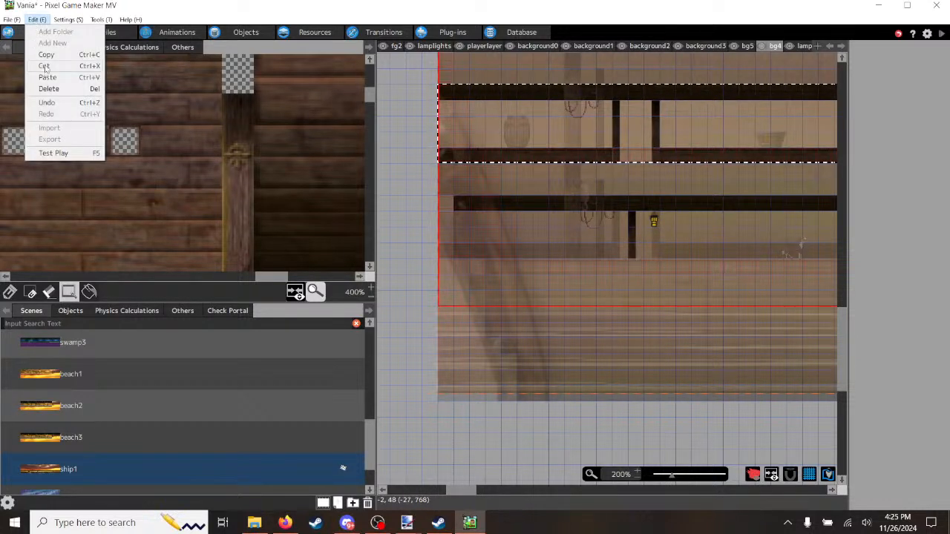
pyautogui.click(52, 102)
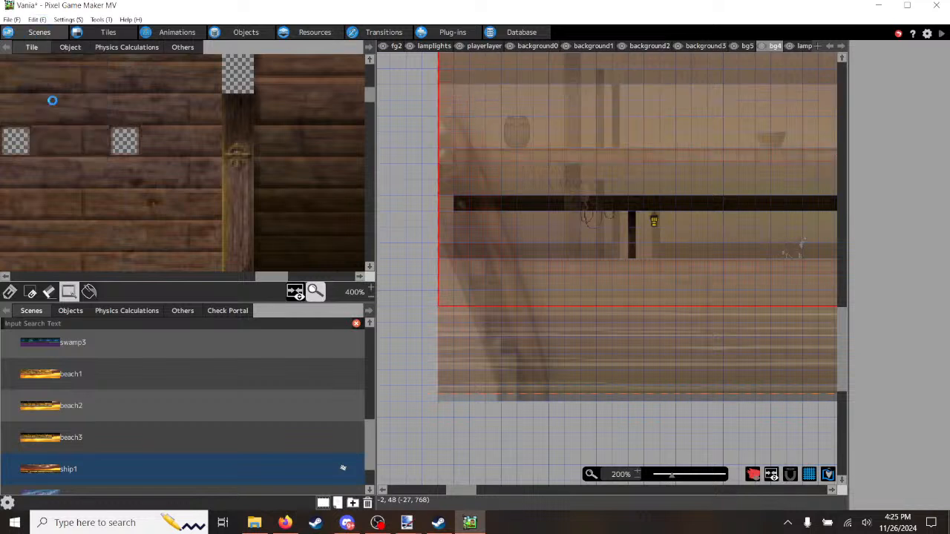
pyautogui.click(37, 19)
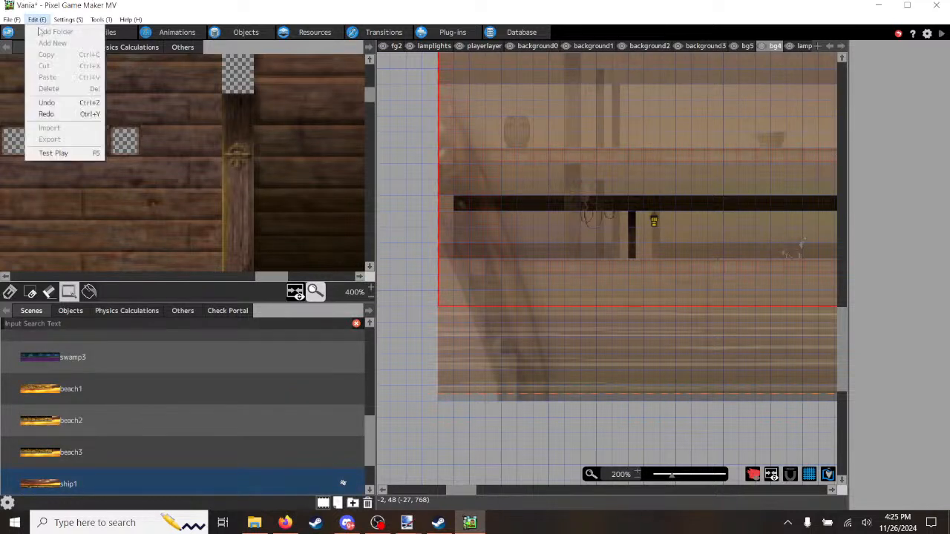
pyautogui.click(46, 102)
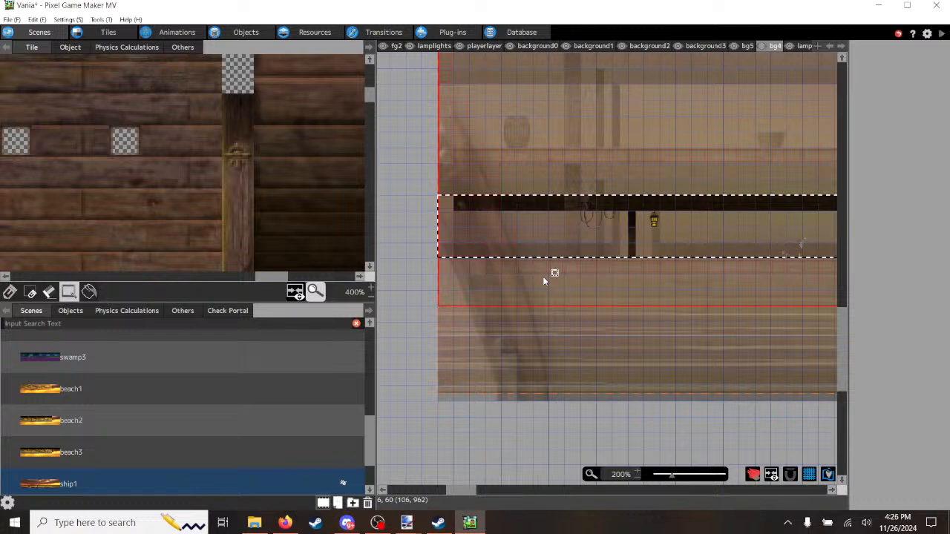
pyautogui.click(447, 93)
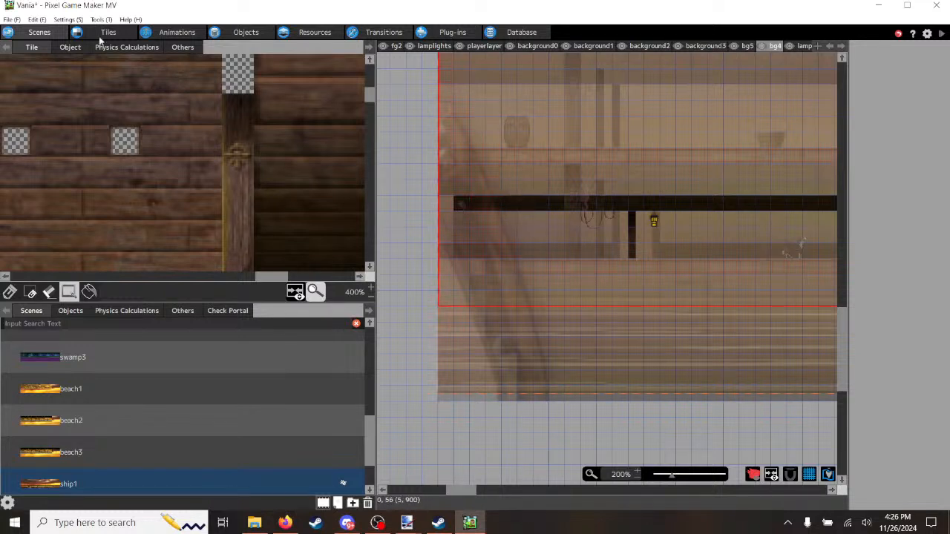
pyautogui.click(36, 19)
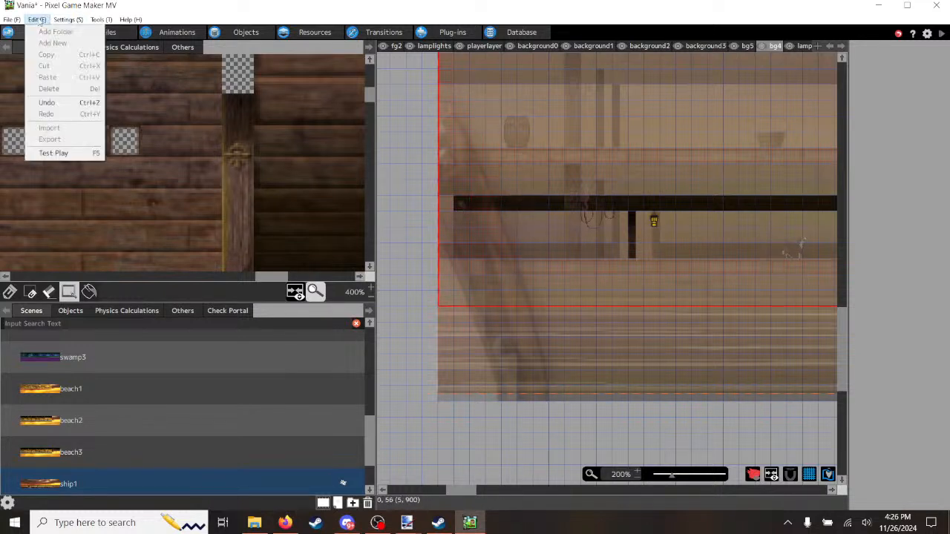
pyautogui.click(48, 103)
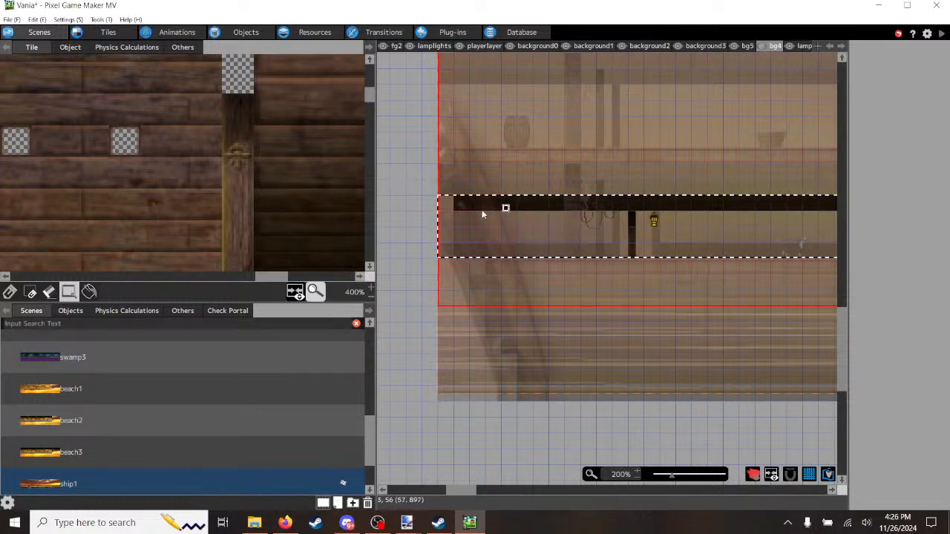
pyautogui.click(448, 92)
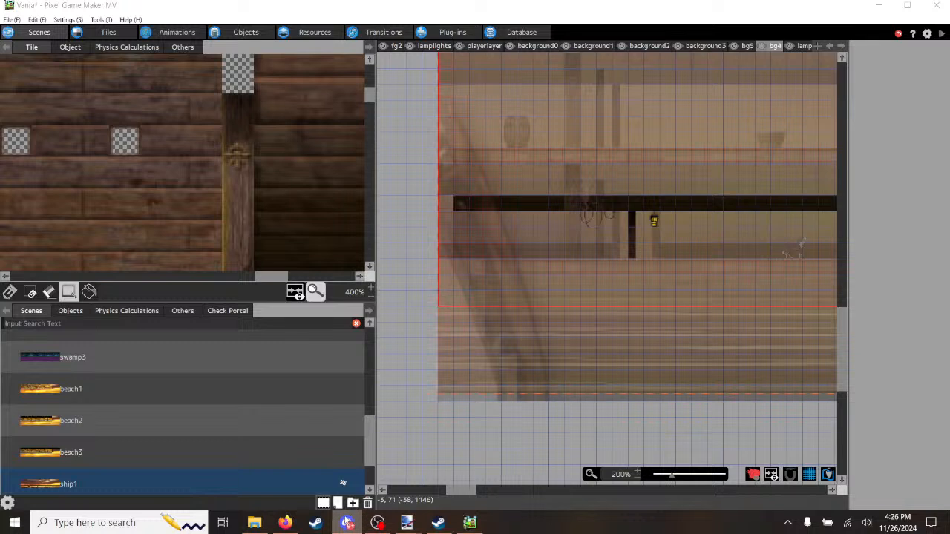
# Step: Quit the Discord application running in the background
pyautogui.rightClick(347, 522)
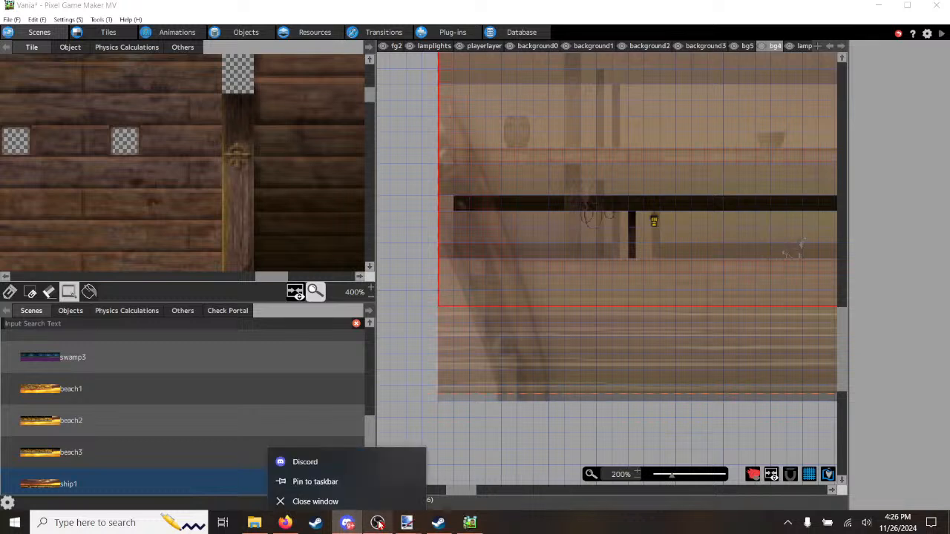
pyautogui.click(788, 525)
pyautogui.rightClick(776, 498)
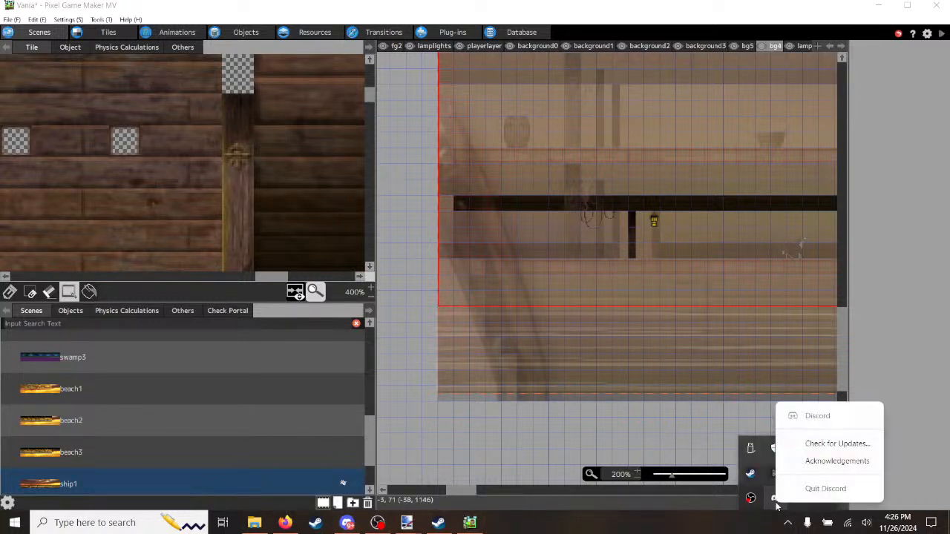
pyautogui.click(816, 488)
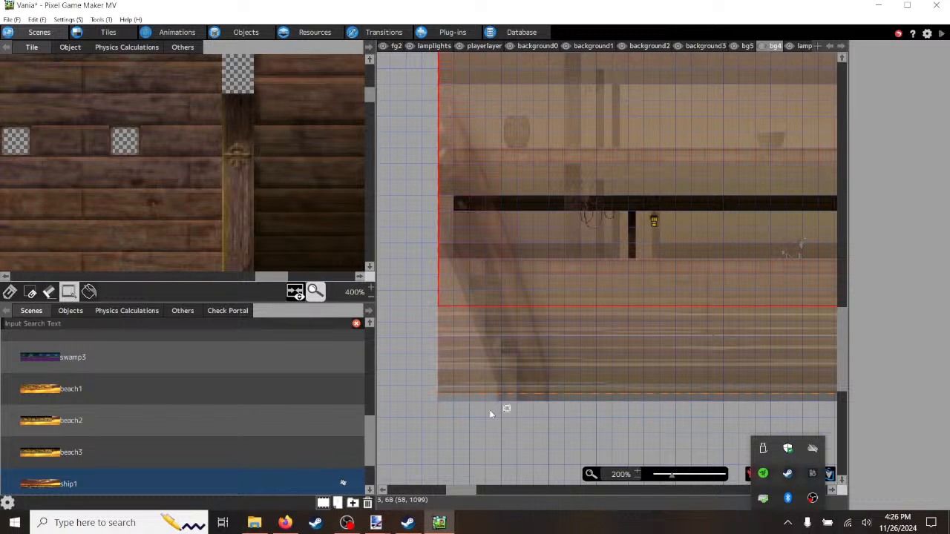
# Step: Restore the selection of the whole bg4 deck strip by undoing the last deselection, and copy the strip
pyautogui.click(455, 213)
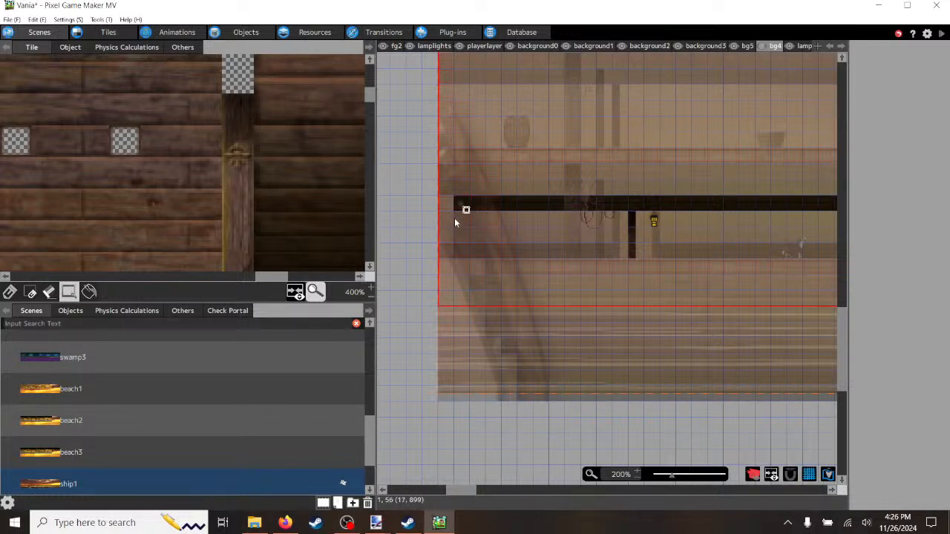
pyautogui.click(36, 19)
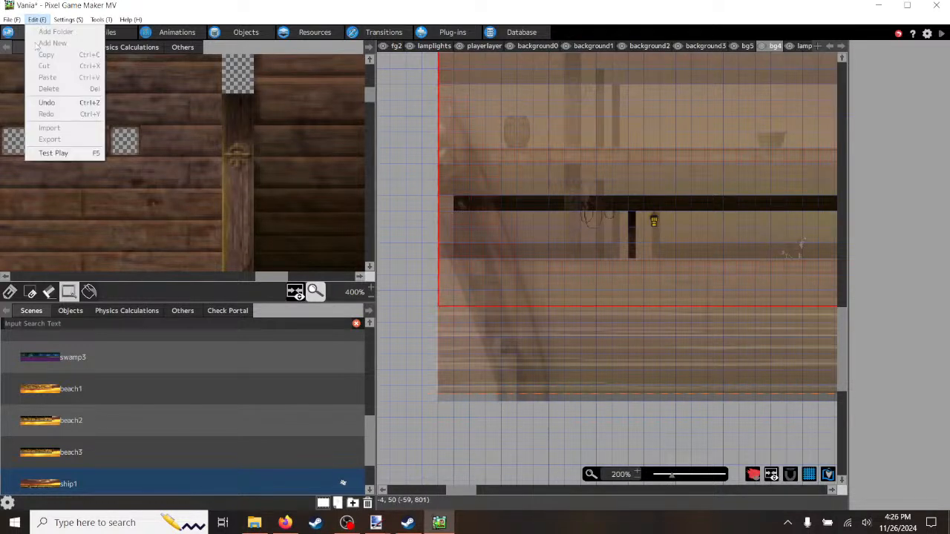
pyautogui.click(46, 103)
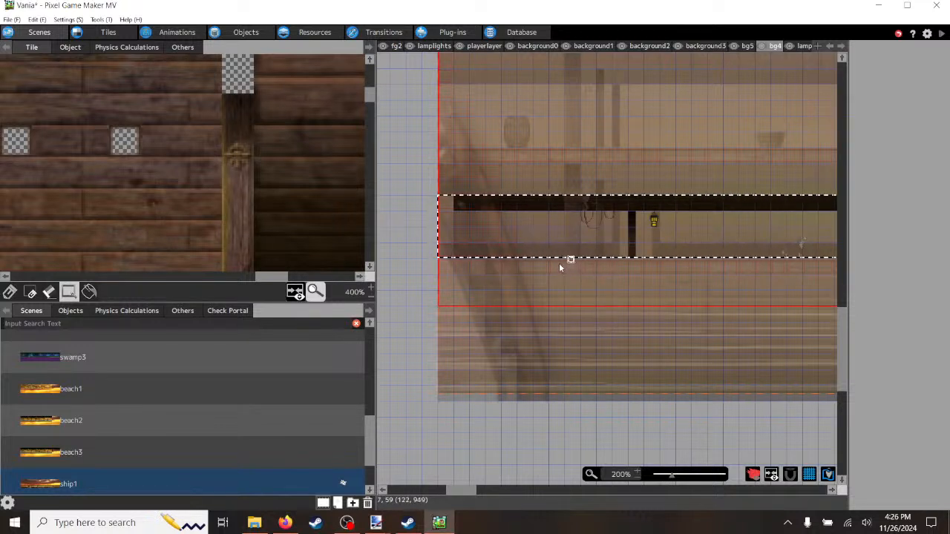
pyautogui.rightClick(541, 205)
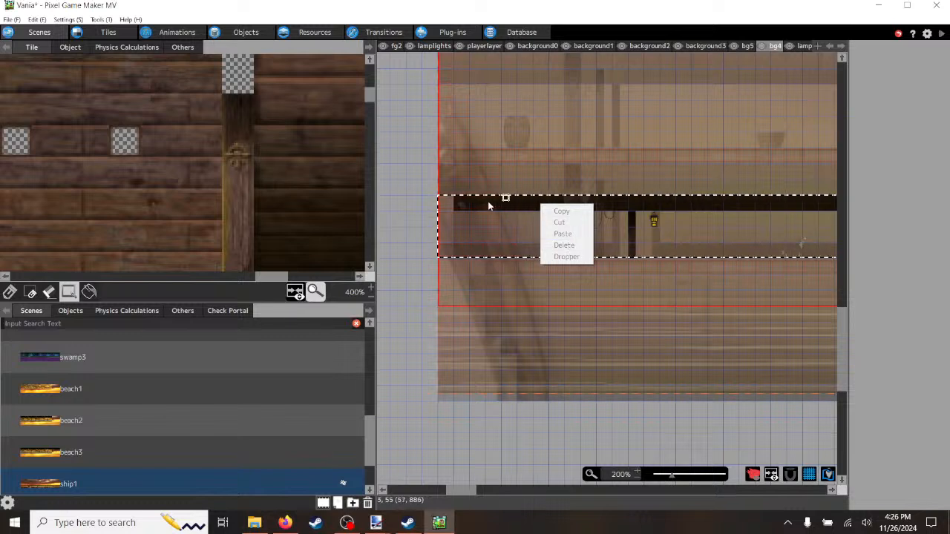
pyautogui.moveTo(495, 205)
pyautogui.mouseDown()
pyautogui.moveTo(502, 143)
pyautogui.moveTo(498, 215)
pyautogui.mouseUp()
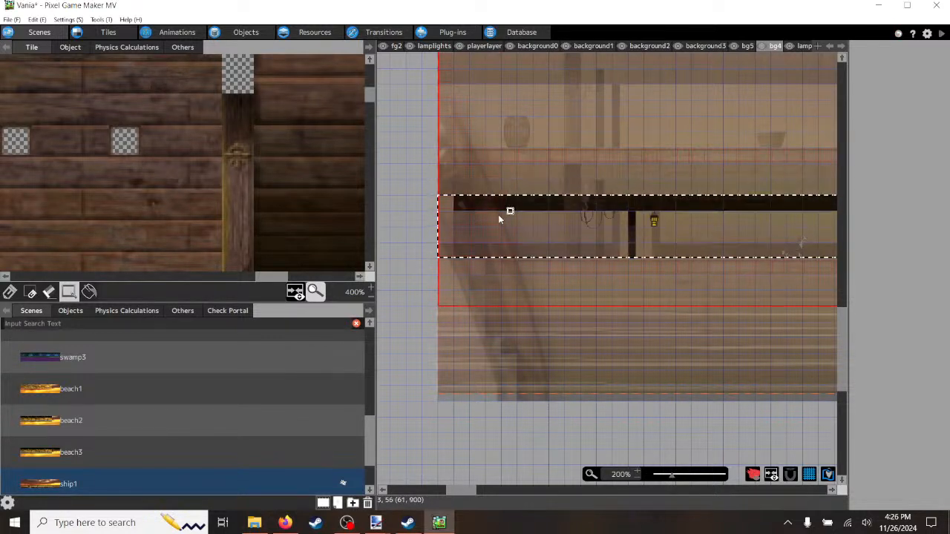
pyautogui.rightClick(557, 235)
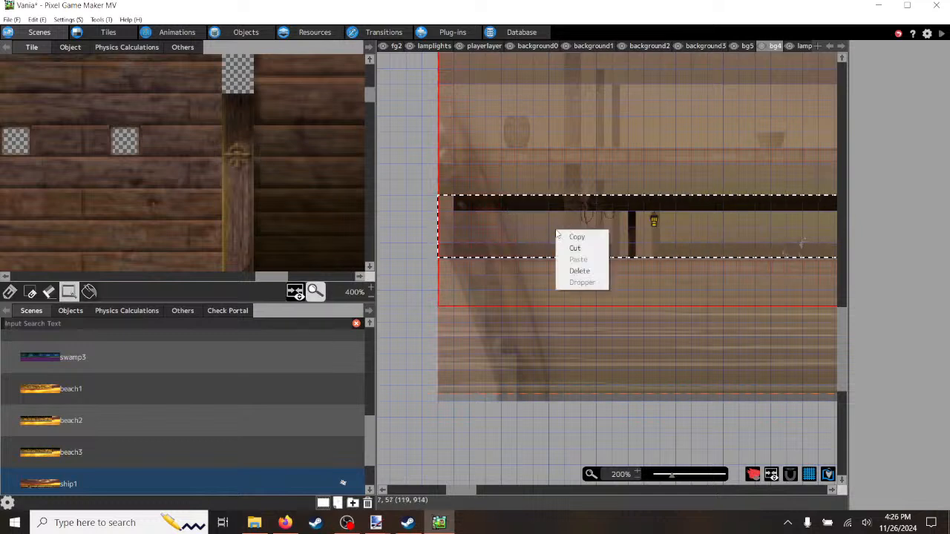
pyautogui.click(575, 238)
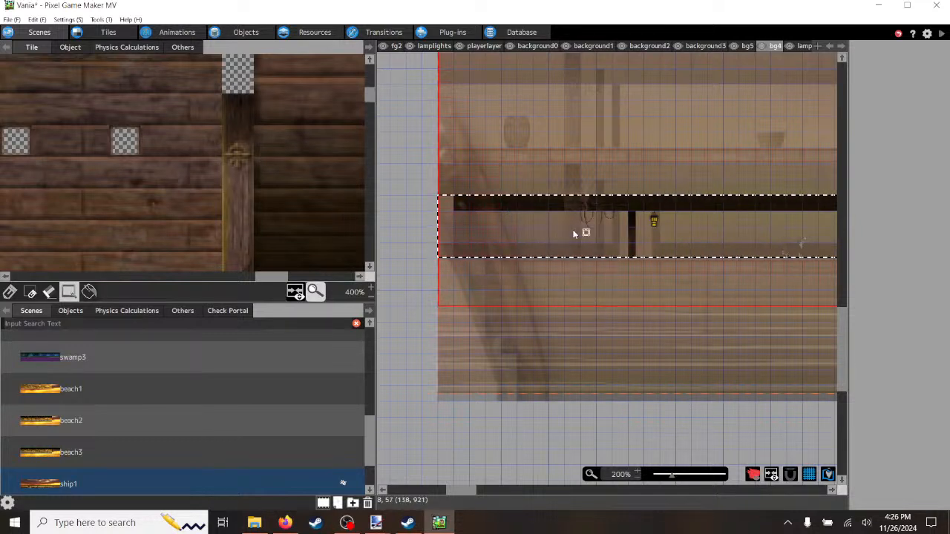
# Step: Paste the deck strip one level higher in bg4 and shift it one tile to align with the start of the lower strip
pyautogui.rightClick(455, 88)
pyautogui.click(467, 117)
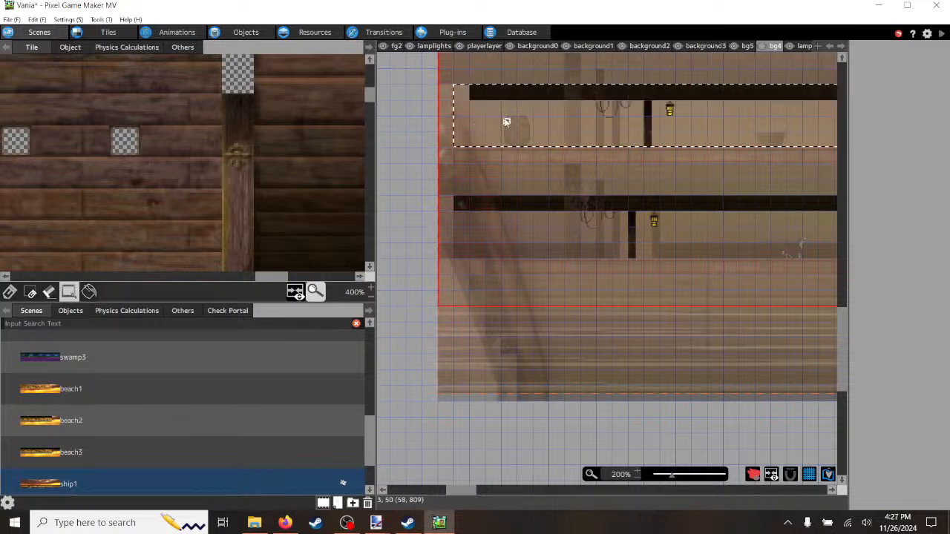
pyautogui.moveTo(515, 87); pyautogui.dragTo(507, 92)
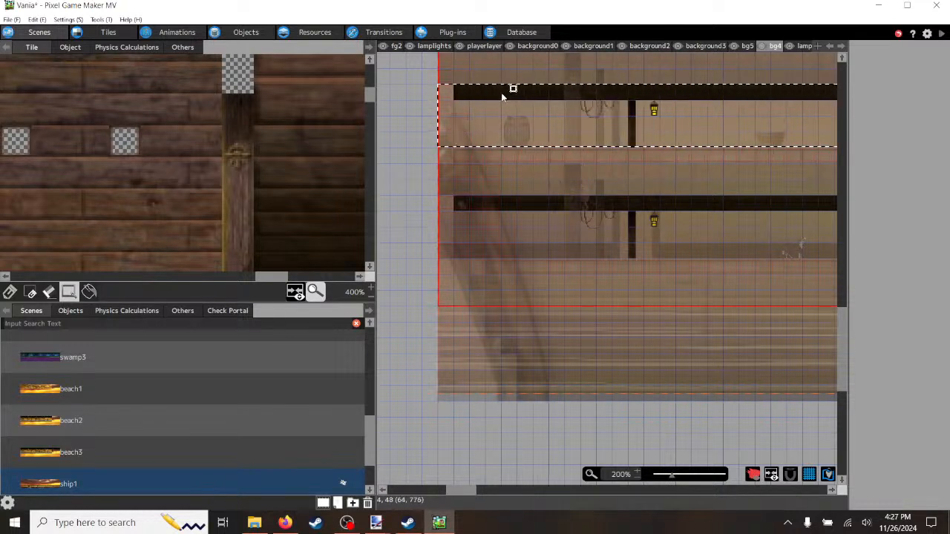
# Step: Move the hanging ropes on bg4's new upper deck from beside the first post to above the barrel near the ship's start
pyautogui.moveTo(467, 492); pyautogui.dragTo(478, 490)
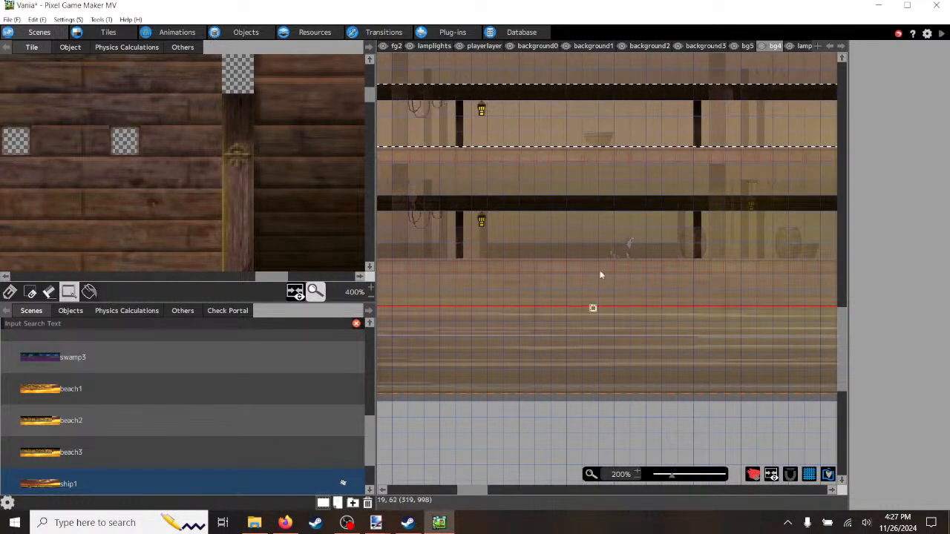
pyautogui.scroll(2, 469, 400)
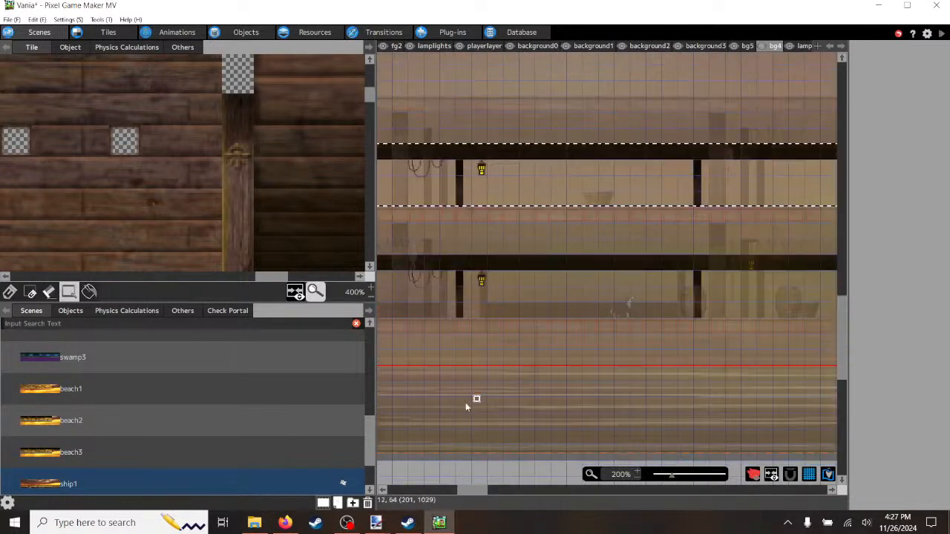
pyautogui.moveTo(474, 493); pyautogui.dragTo(467, 492)
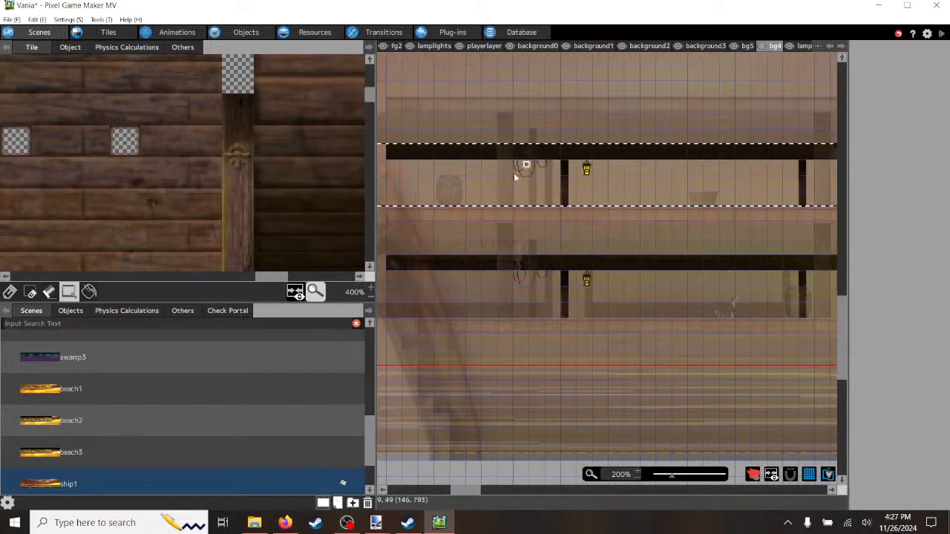
pyautogui.moveTo(517, 180); pyautogui.dragTo(546, 164)
pyautogui.click(502, 118)
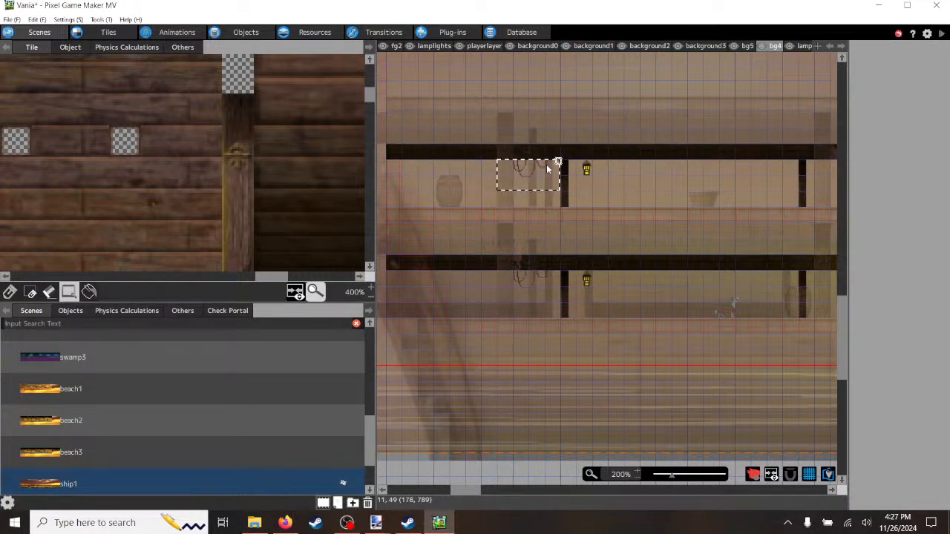
pyautogui.moveTo(546, 169); pyautogui.dragTo(434, 176)
# Step: Move the upper deck's first lantern from just after the first post to just before the second post
pyautogui.click(586, 170)
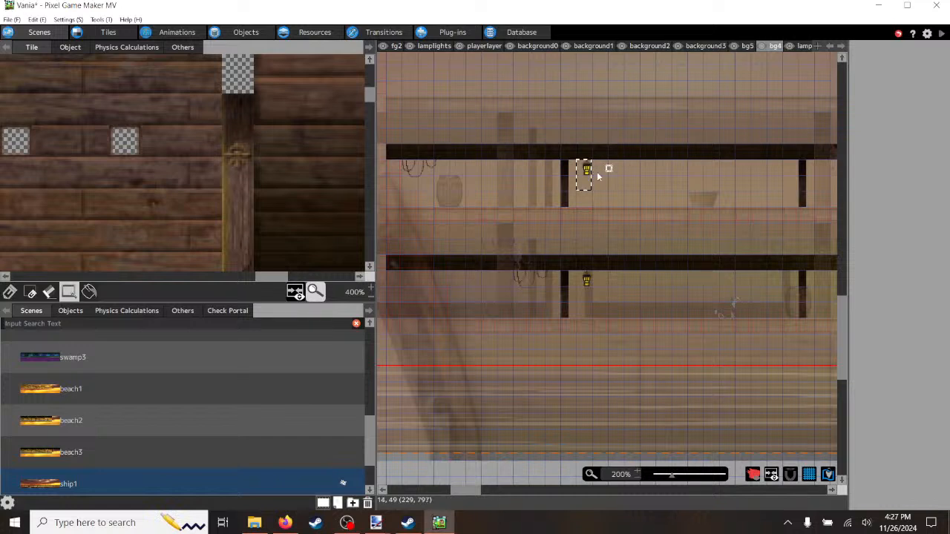
pyautogui.moveTo(596, 172); pyautogui.dragTo(603, 186)
pyautogui.moveTo(475, 490); pyautogui.dragTo(480, 492)
pyautogui.moveTo(489, 190); pyautogui.dragTo(676, 189)
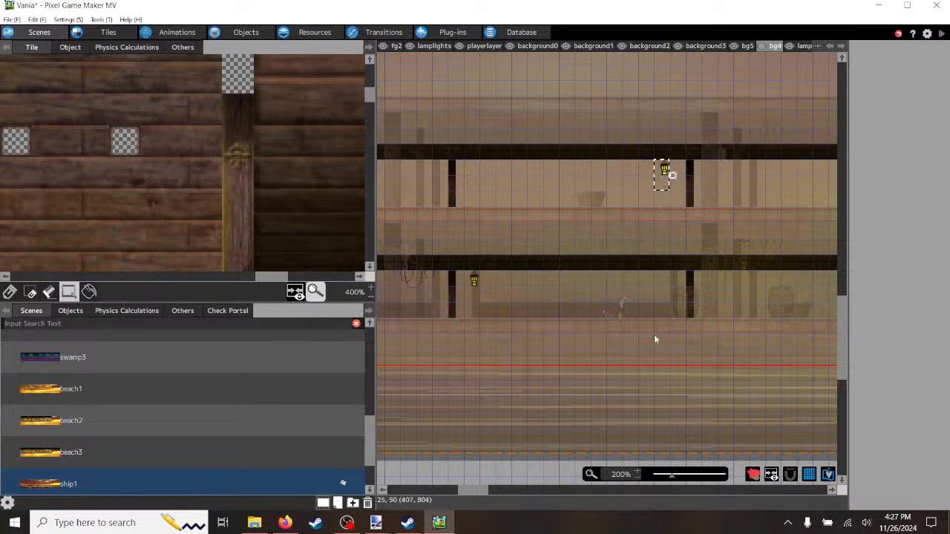
# Step: Move the upper deck's second lantern from just after its post to just before the following post
pyautogui.moveTo(474, 489); pyautogui.dragTo(500, 493)
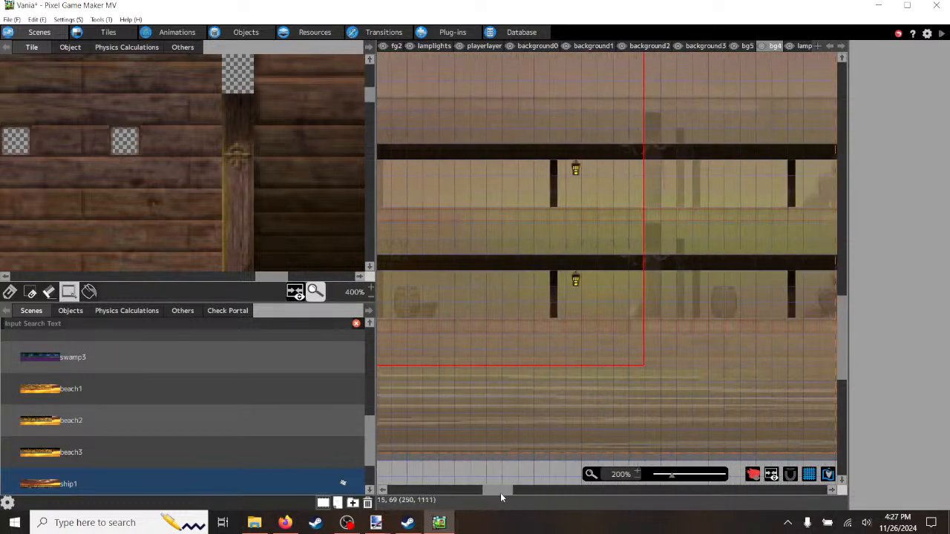
pyautogui.click(576, 176)
pyautogui.press('Delete')
pyautogui.hotkey('ctrl', 'v')
pyautogui.moveTo(588, 196); pyautogui.dragTo(782, 181)
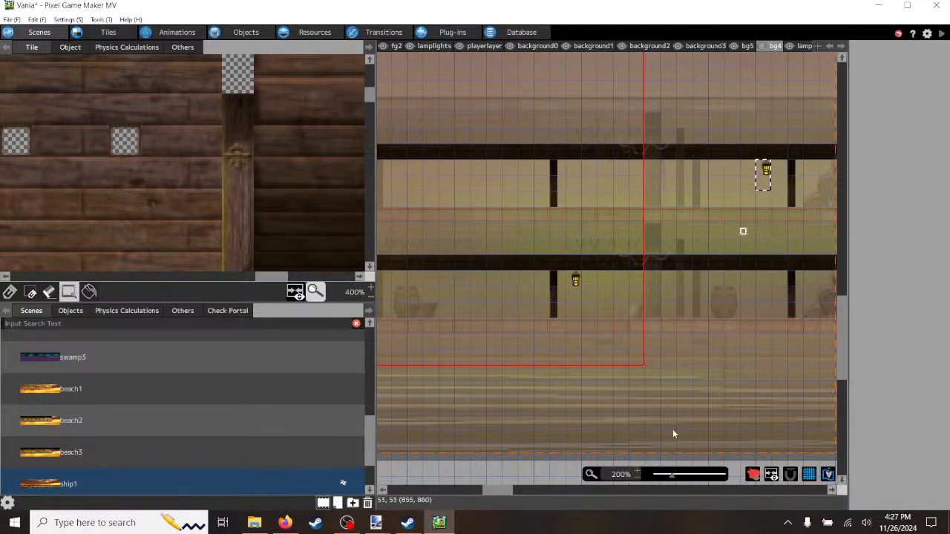
# Step: Move the upper deck's third lantern along the beam to just before the following post
pyautogui.moveTo(511, 489); pyautogui.dragTo(541, 493)
pyautogui.click(529, 177)
pyautogui.moveTo(529, 178); pyautogui.dragTo(711, 170)
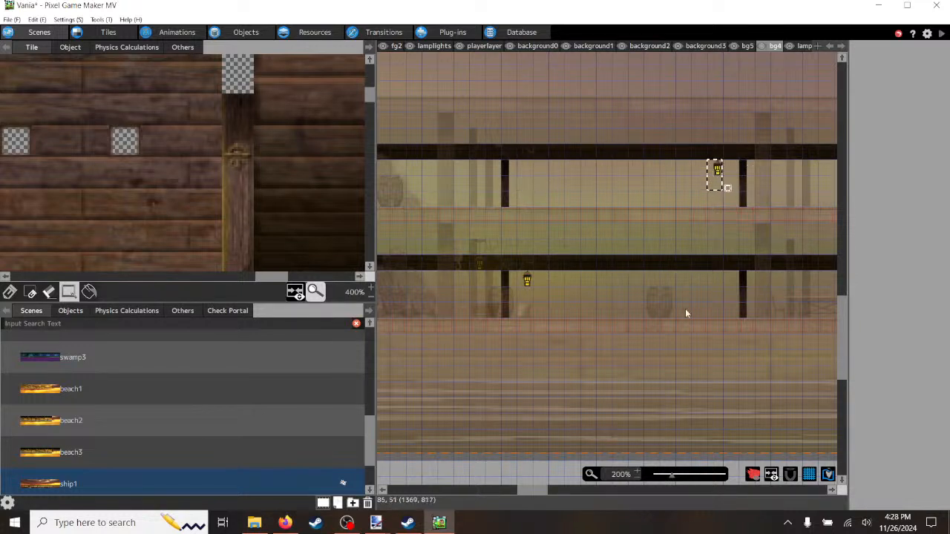
# Step: Move the upper deck's fourth lantern along the beam and place it just past the following post
pyautogui.moveTo(526, 491); pyautogui.dragTo(558, 490)
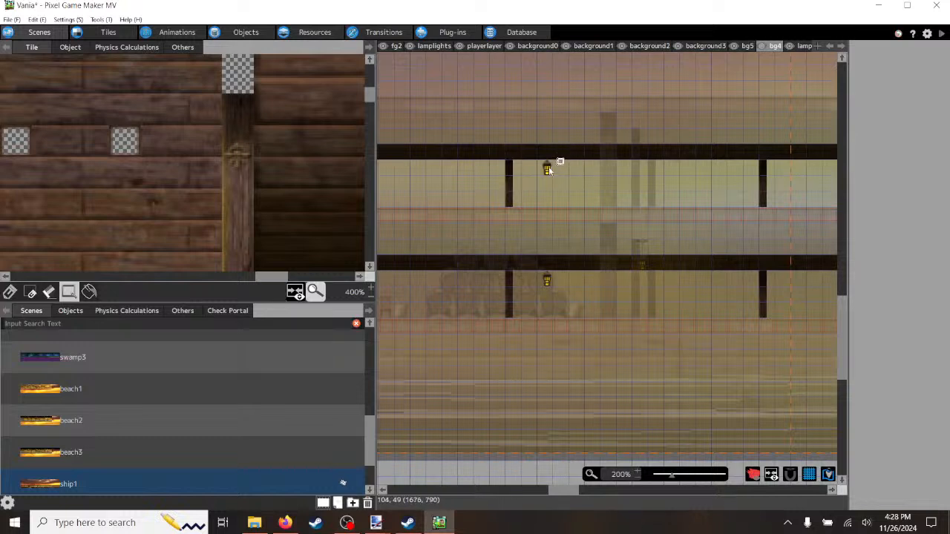
pyautogui.press('Delete')
pyautogui.click(733, 171)
pyautogui.click(732, 170)
pyautogui.moveTo(564, 490)
pyautogui.mouseDown()
pyautogui.moveTo(598, 495)
pyautogui.moveTo(547, 492)
pyautogui.moveTo(576, 497)
pyautogui.mouseUp()
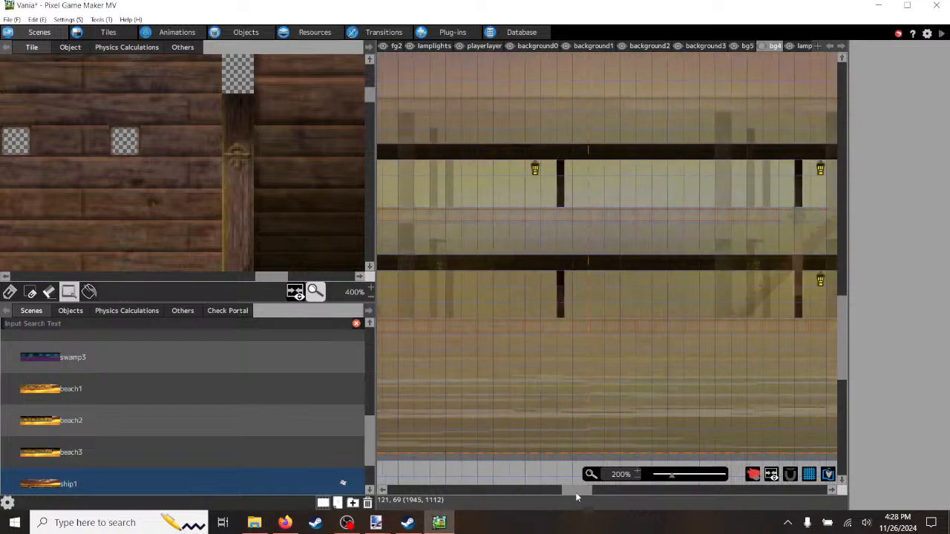
pyautogui.click(535, 168)
pyautogui.press('Delete')
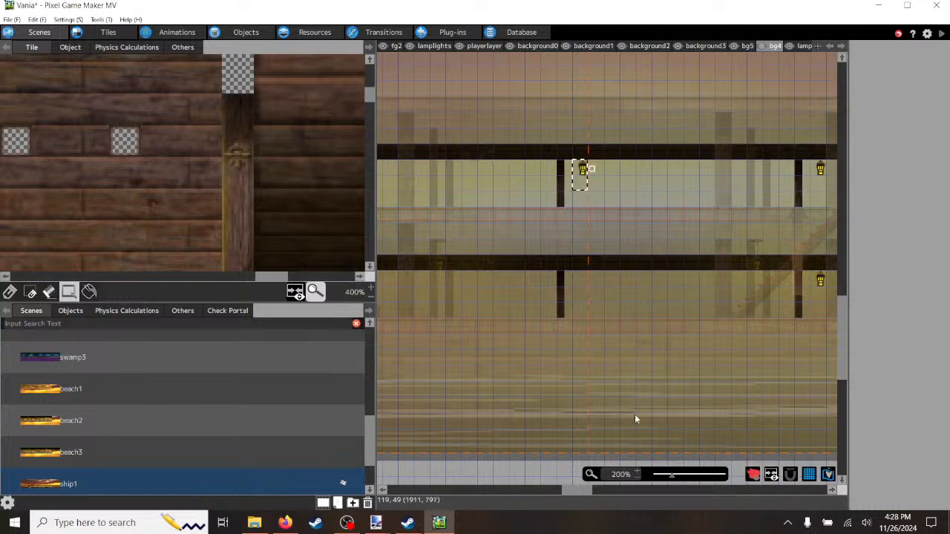
# Step: Delete the upper deck's lantern beside the staircase and move the next upper lantern along the beam to just past the following post
pyautogui.moveTo(578, 492); pyautogui.dragTo(598, 491)
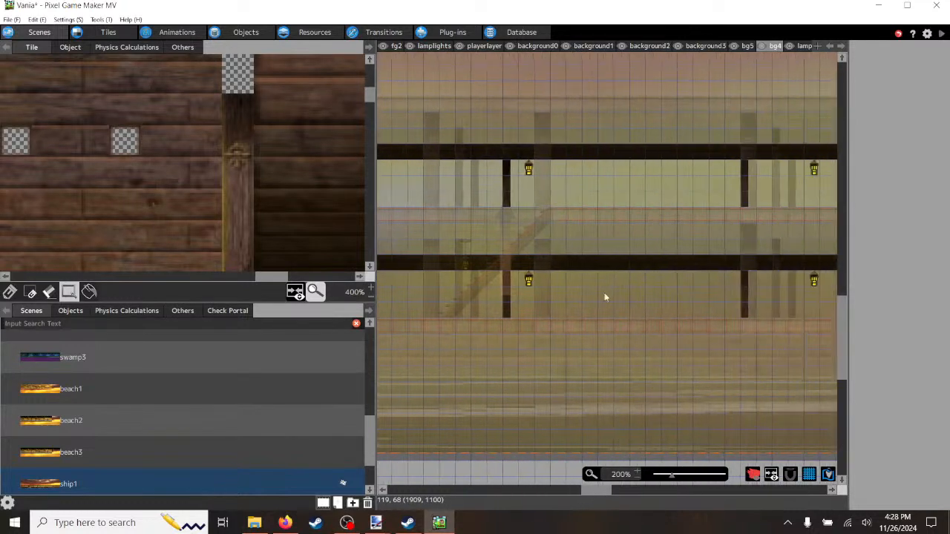
pyautogui.click(530, 173)
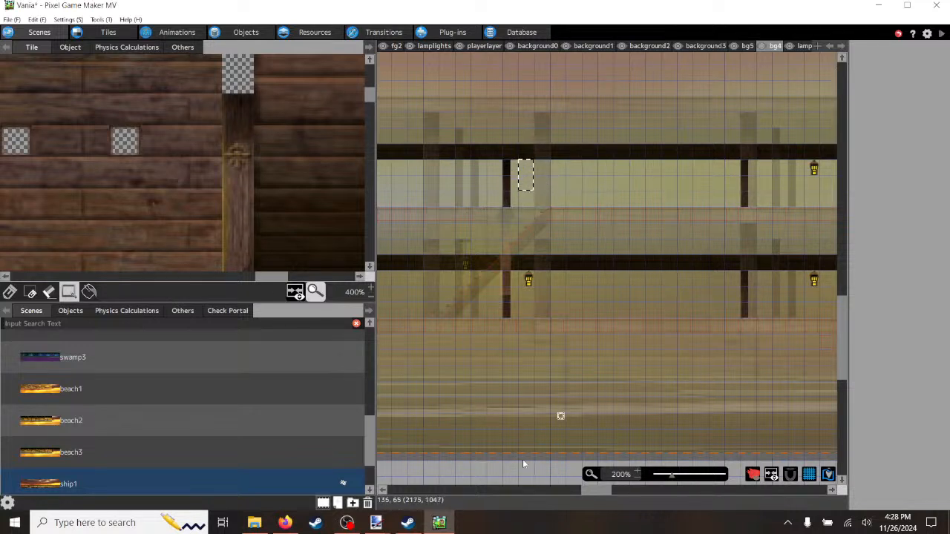
pyautogui.moveTo(593, 490); pyautogui.dragTo(608, 492)
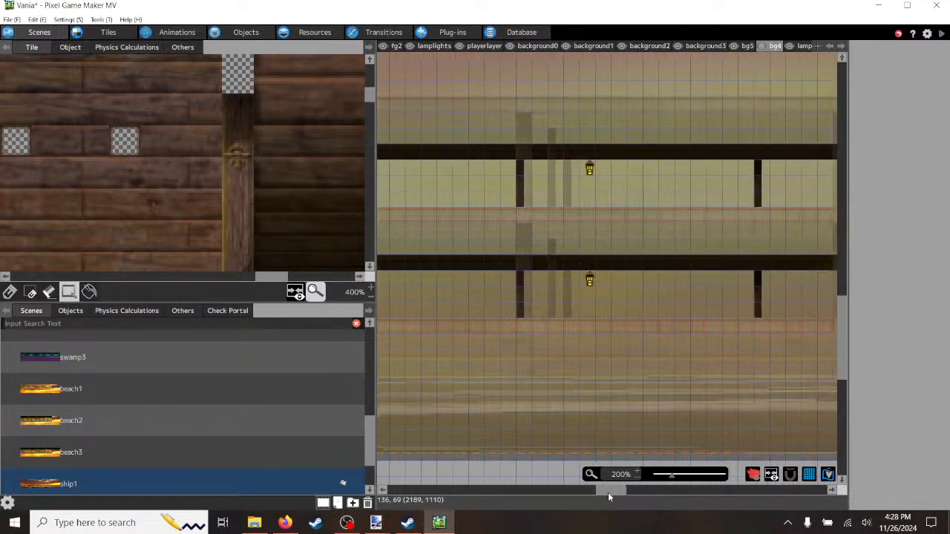
pyautogui.click(593, 170)
pyautogui.press('Delete')
pyautogui.click(793, 169)
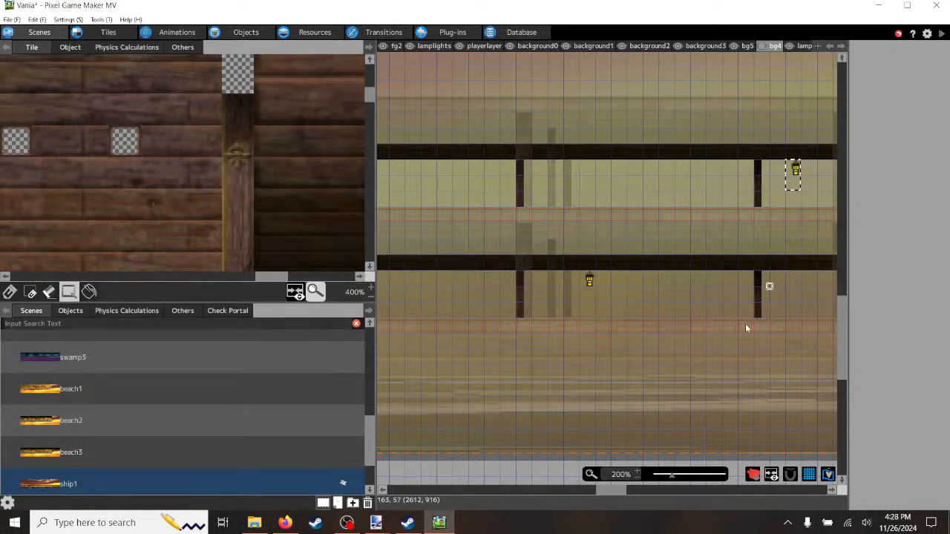
# Step: Move the next upper-deck lantern on bg4 along the beam to just before the following post
pyautogui.moveTo(611, 490); pyautogui.dragTo(652, 497)
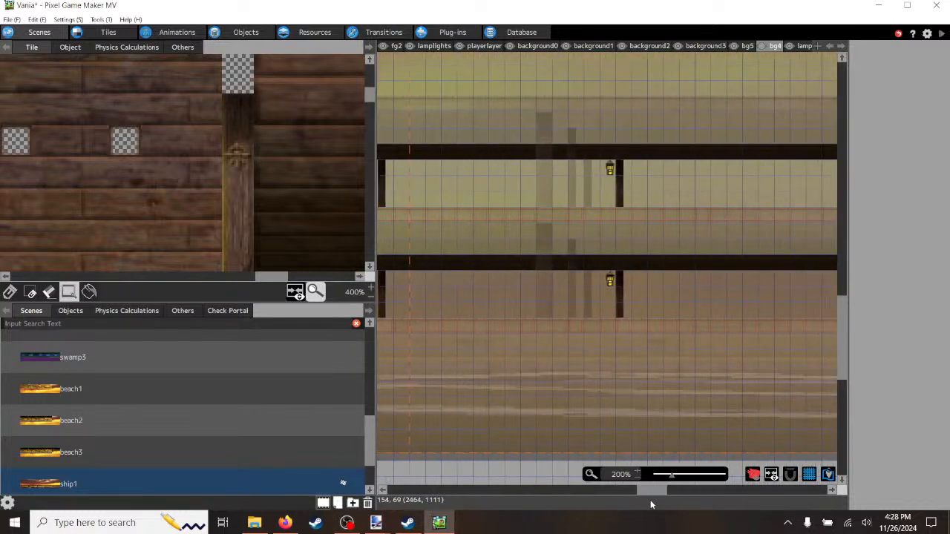
pyautogui.click(610, 177)
pyautogui.moveTo(648, 490); pyautogui.dragTo(663, 495)
pyautogui.click(592, 170)
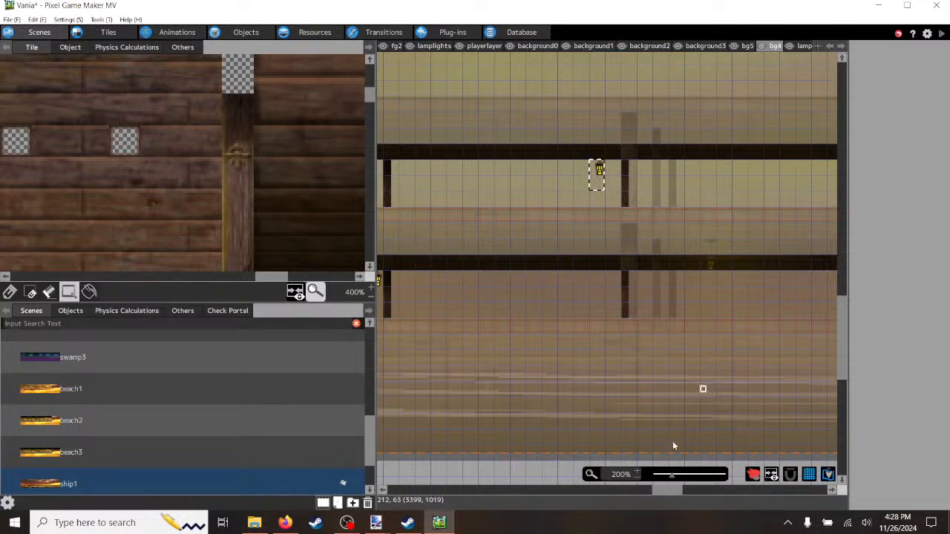
# Step: Take the last upper-deck lantern from just after its post and place it just before the following post
pyautogui.moveTo(662, 497); pyautogui.dragTo(679, 498)
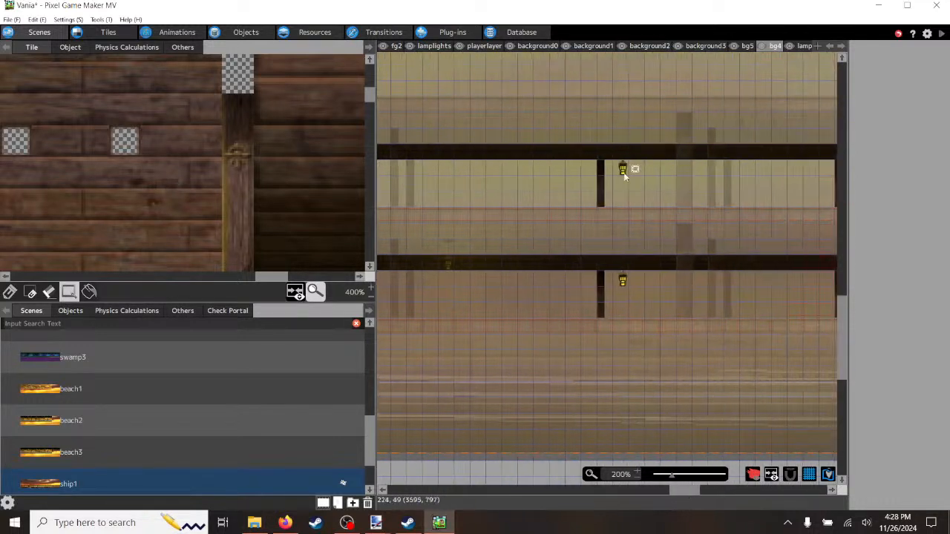
pyautogui.click(623, 177)
pyautogui.moveTo(685, 491); pyautogui.dragTo(702, 491)
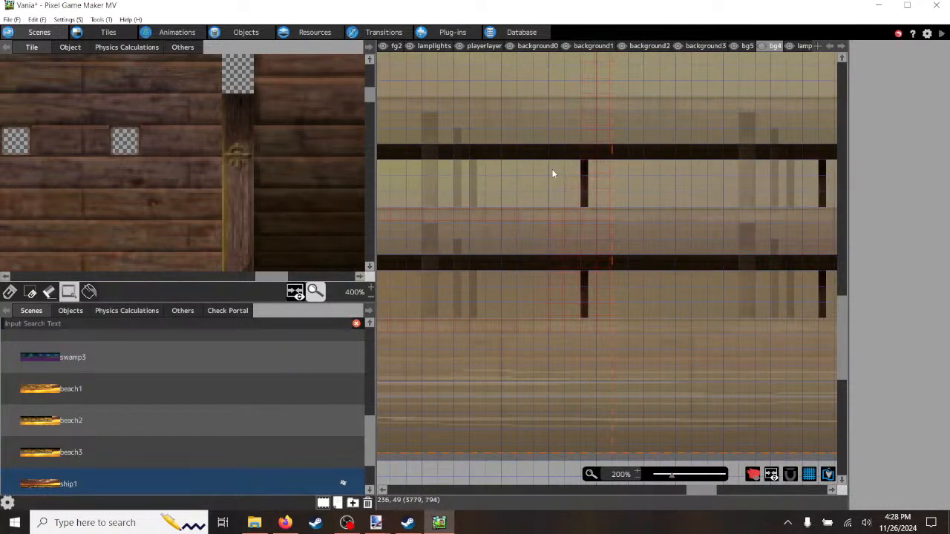
pyautogui.click(560, 189)
pyautogui.moveTo(556, 176); pyautogui.dragTo(535, 170)
pyautogui.click(535, 472)
pyautogui.moveTo(699, 492); pyautogui.dragTo(584, 489)
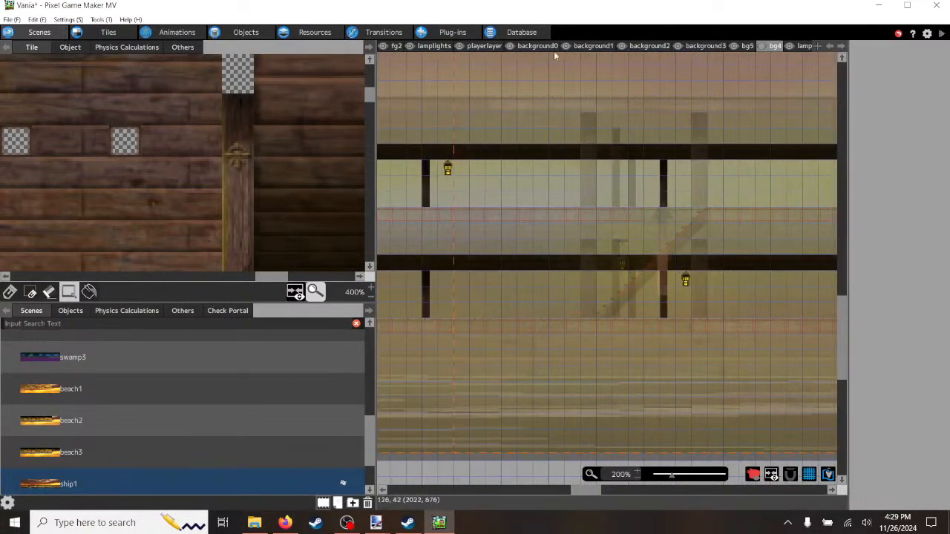
# Step: Copy the barrel pyramid on the background3 layer and place the copy on the lower deck beyond the staircase, just before the next post
pyautogui.click(593, 46)
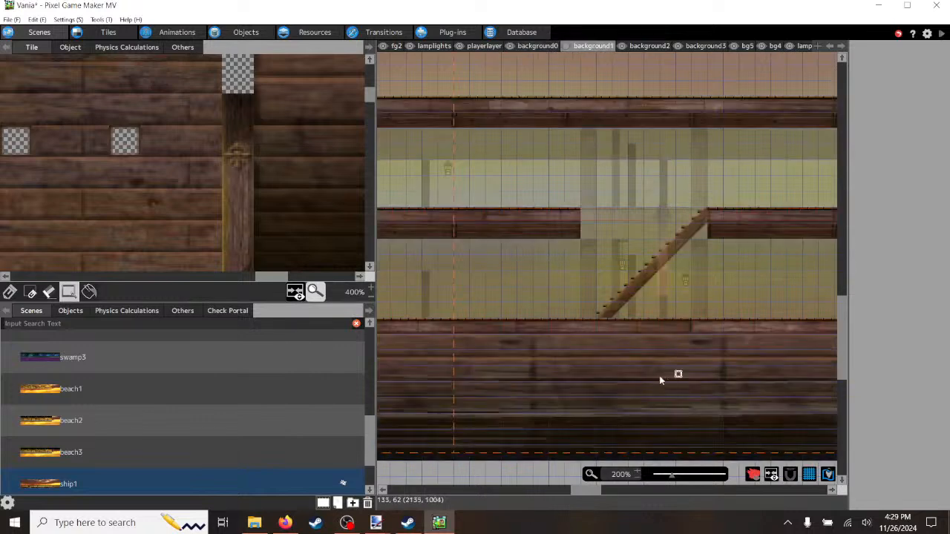
pyautogui.moveTo(581, 499); pyautogui.dragTo(561, 490)
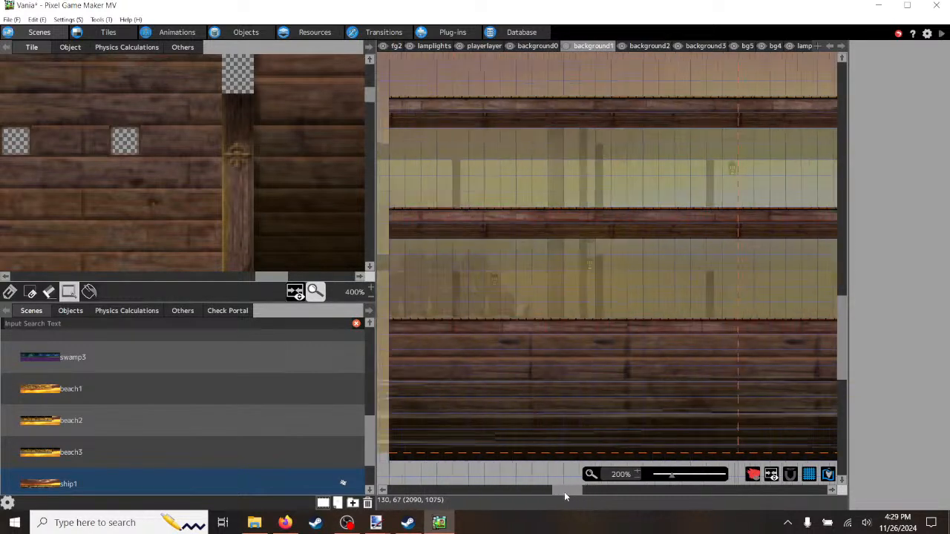
pyautogui.click(648, 46)
pyautogui.click(701, 46)
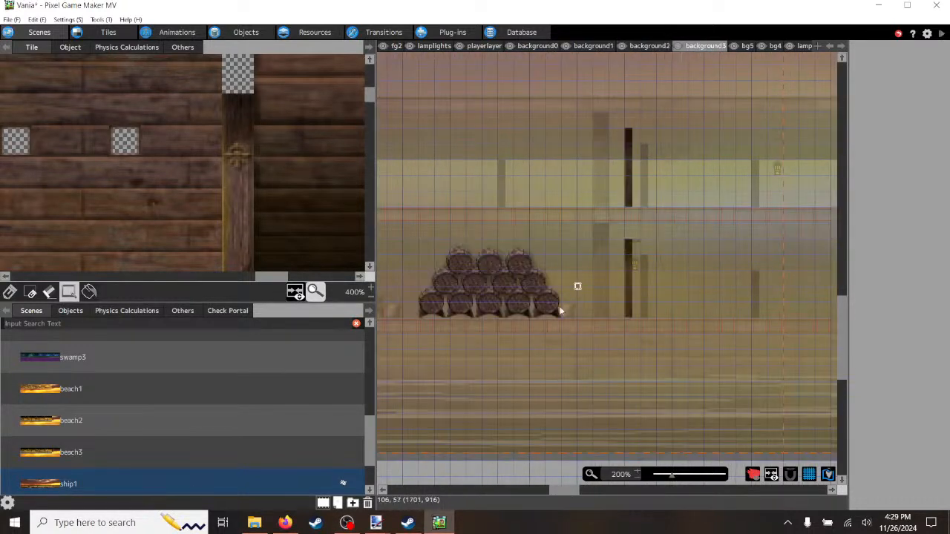
pyautogui.moveTo(557, 317); pyautogui.dragTo(429, 256)
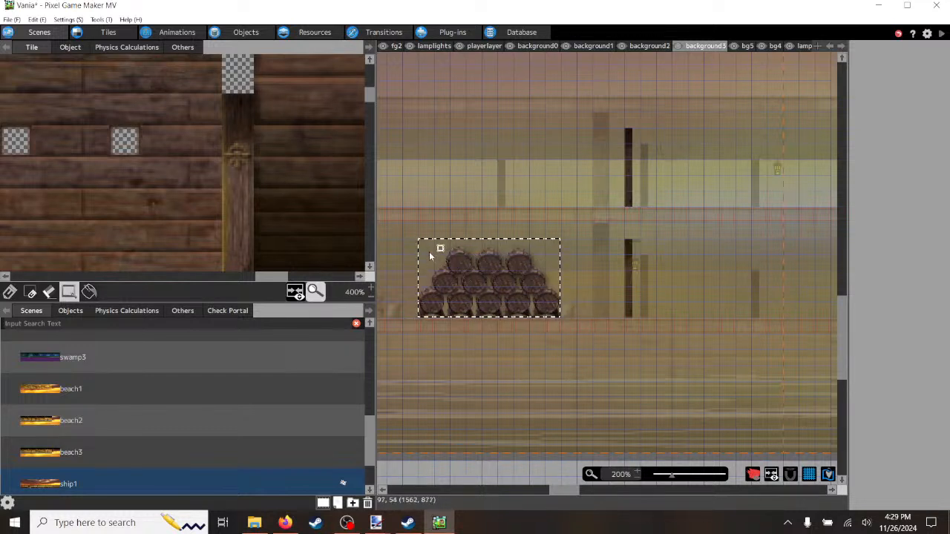
pyautogui.moveTo(564, 490); pyautogui.dragTo(602, 493)
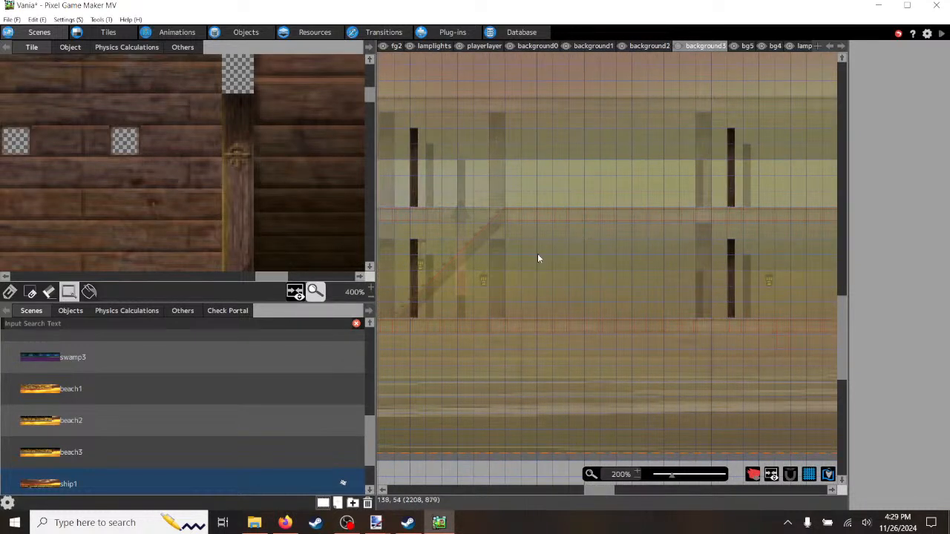
pyautogui.hotkey('ctrl', 'v')
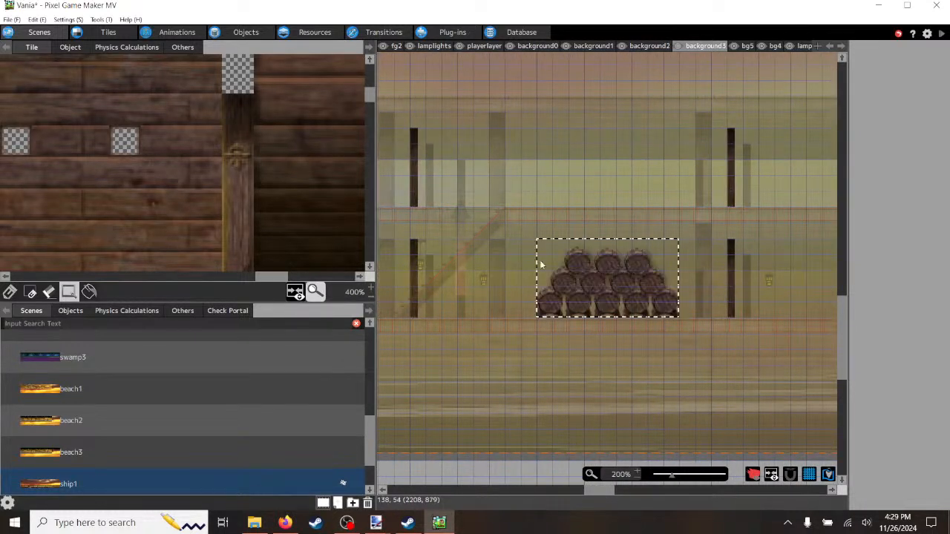
pyautogui.moveTo(601, 296); pyautogui.dragTo(645, 295)
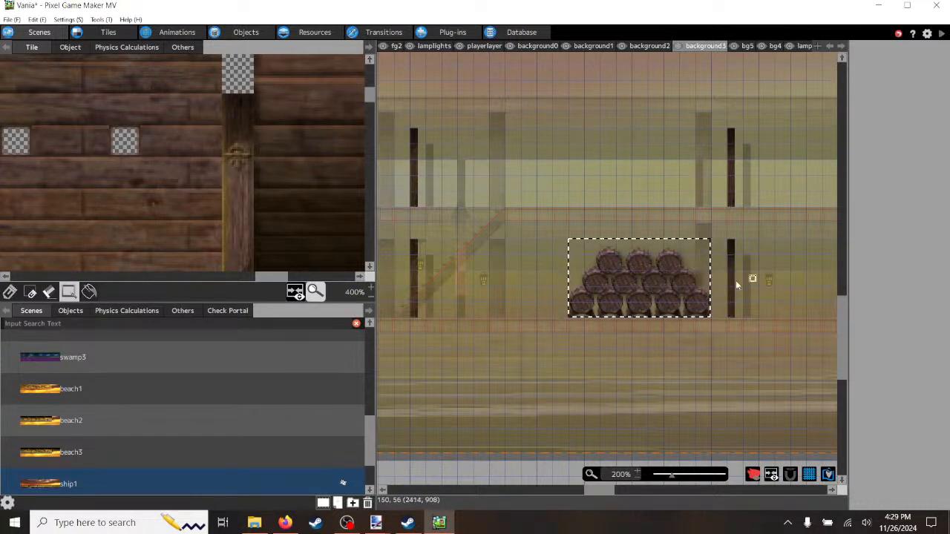
# Step: Paste another barrel pyramid on background3's lower deck, between the two posts farther along the ship
pyautogui.moveTo(598, 490); pyautogui.dragTo(679, 491)
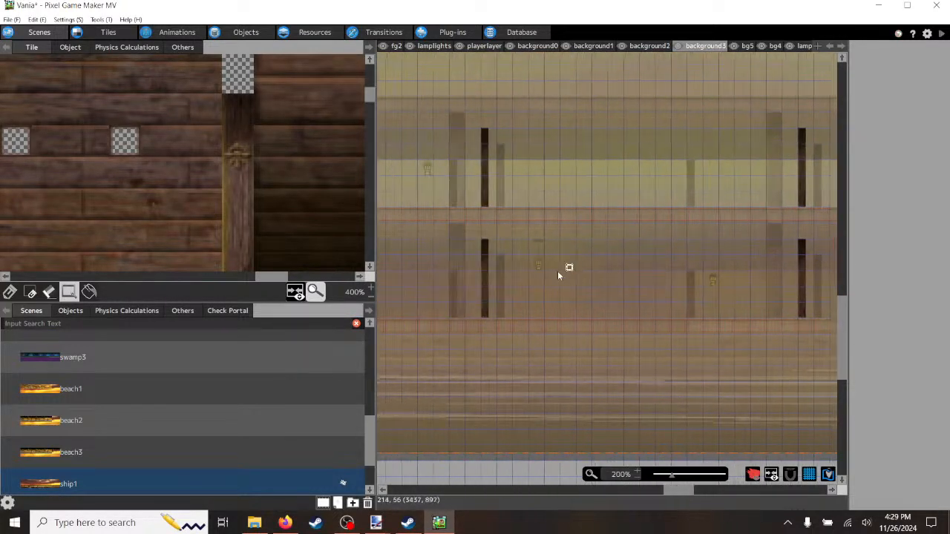
pyautogui.hotkey('ctrl', 'v')
pyautogui.moveTo(602, 318); pyautogui.dragTo(625, 296)
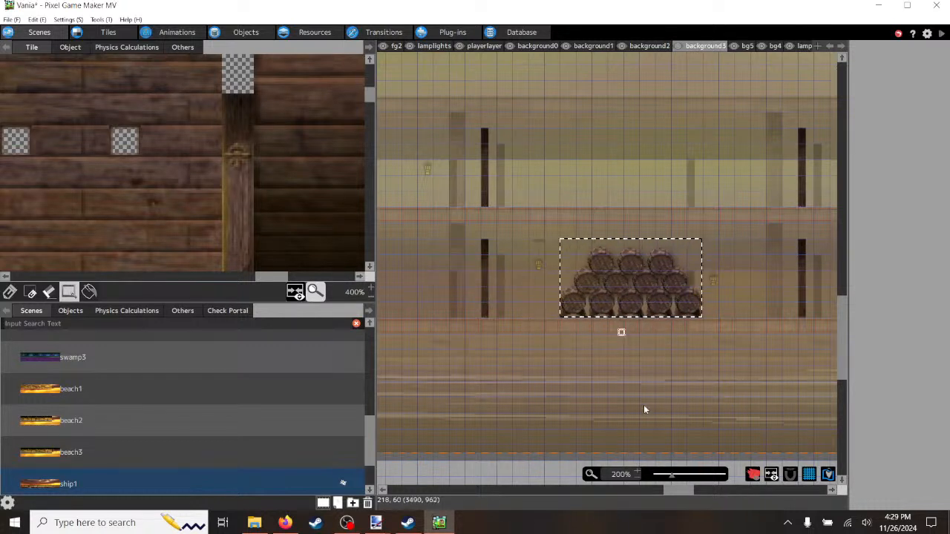
pyautogui.click(514, 473)
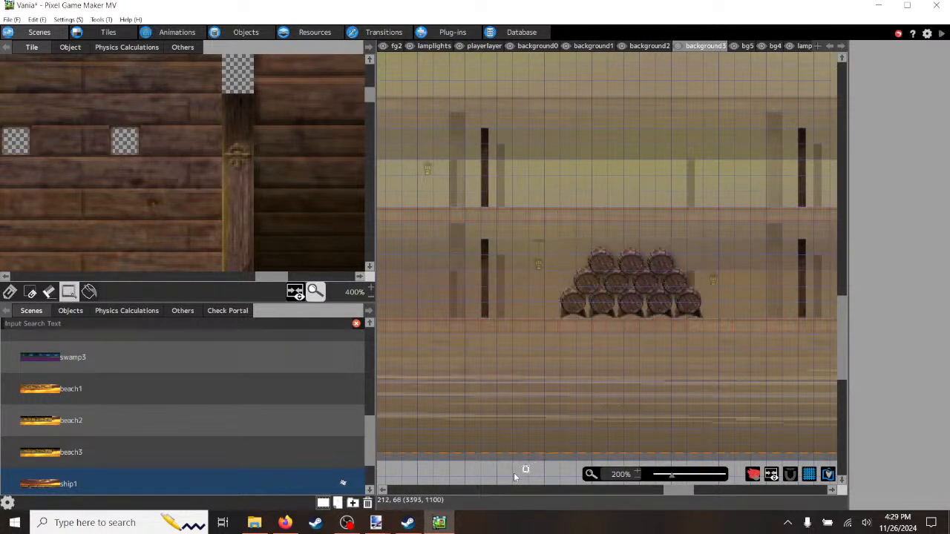
pyautogui.scroll(1, 610, 354)
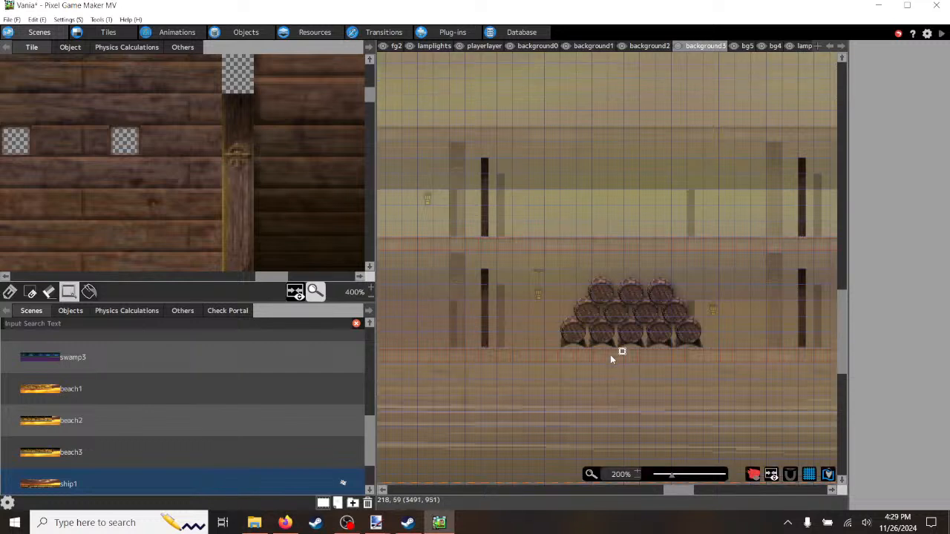
# Step: Switch to the lamplight2 layer and pick the full-width shiplight0 glow tiles, leaving out the rows above the glow's centre
pyautogui.click(748, 45)
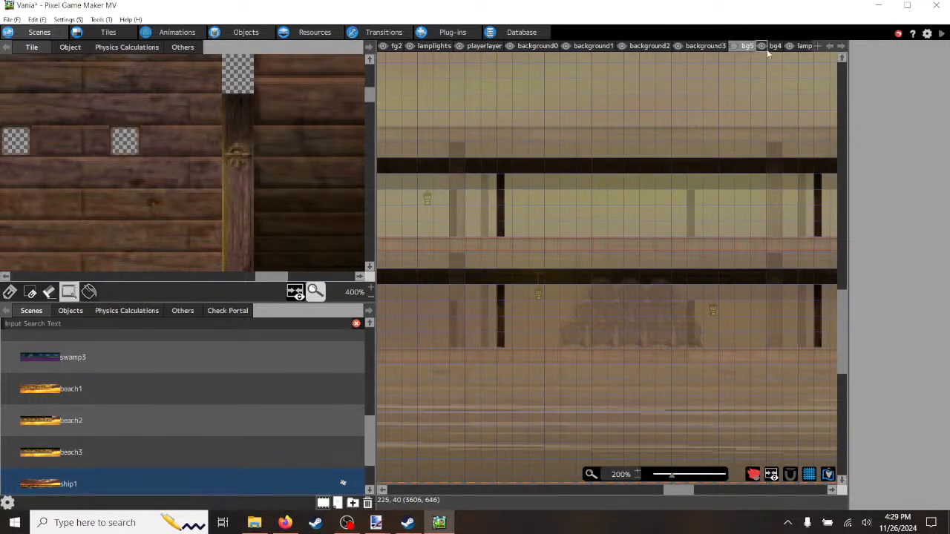
pyautogui.click(773, 46)
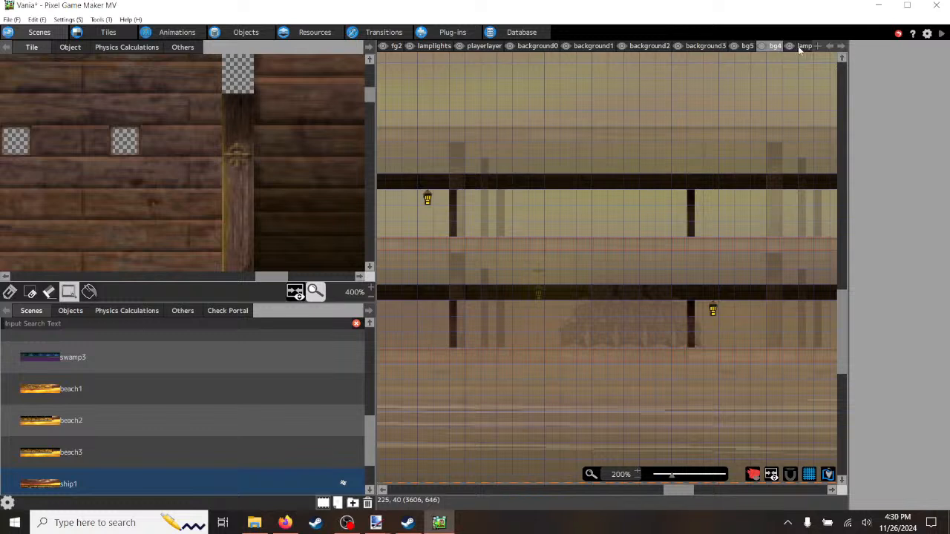
pyautogui.click(803, 46)
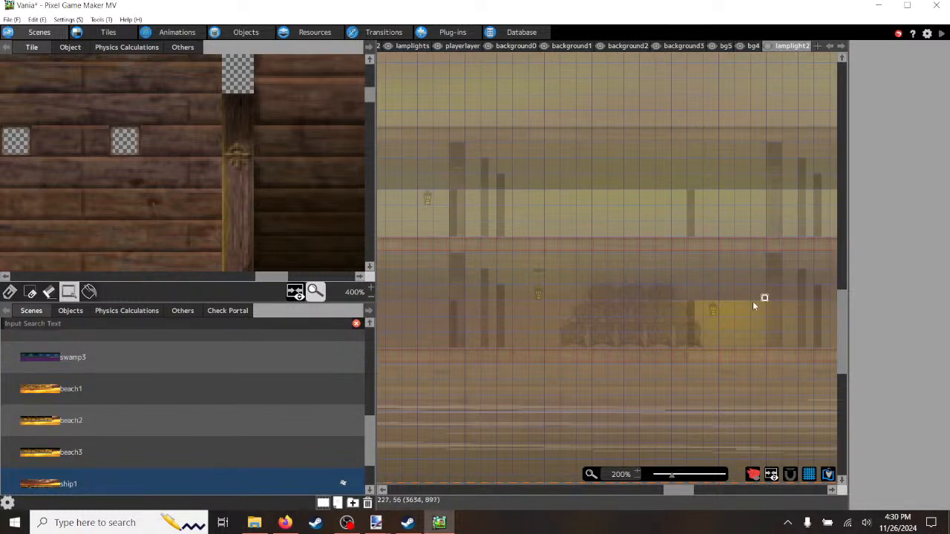
pyautogui.click(10, 292)
pyautogui.rightClick(716, 311)
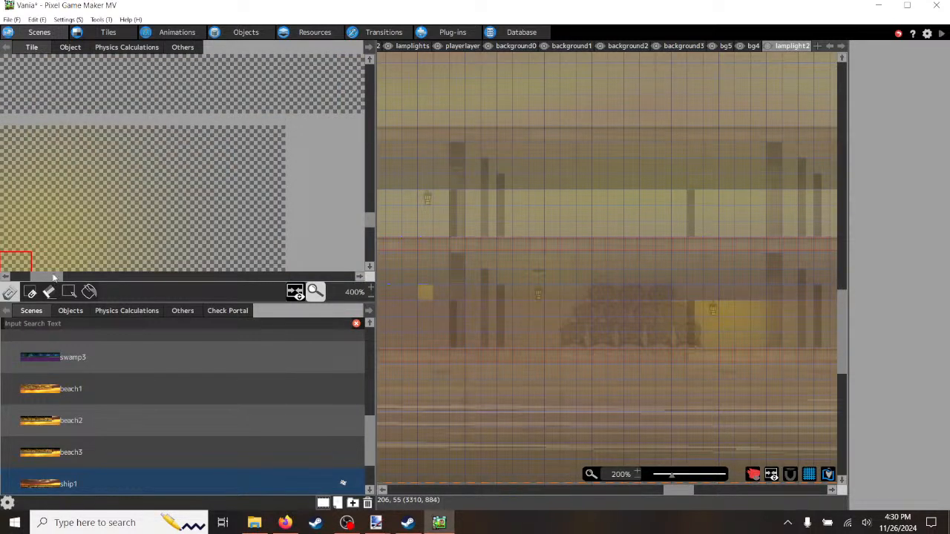
pyautogui.scroll(-3, 53, 232)
pyautogui.moveTo(42, 278); pyautogui.dragTo(24, 275)
pyautogui.click(371, 299)
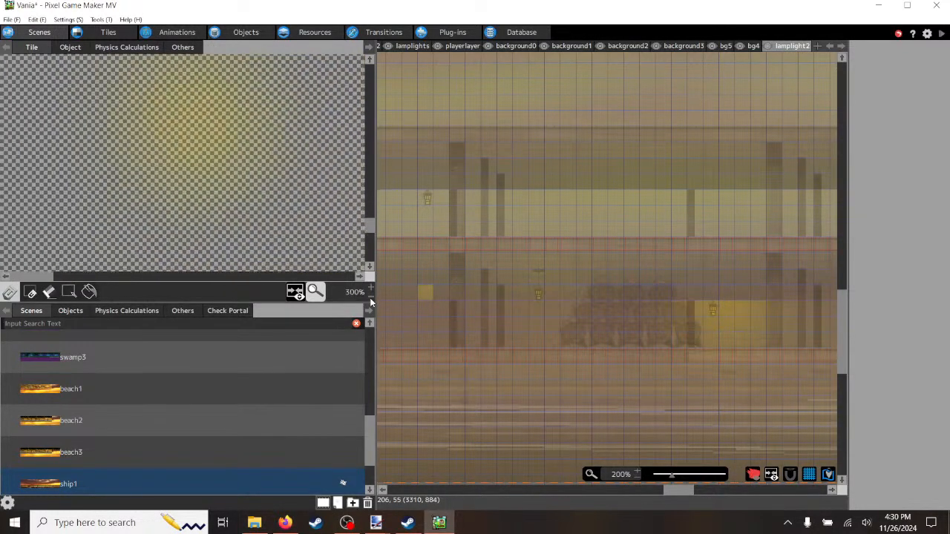
pyautogui.click(371, 301)
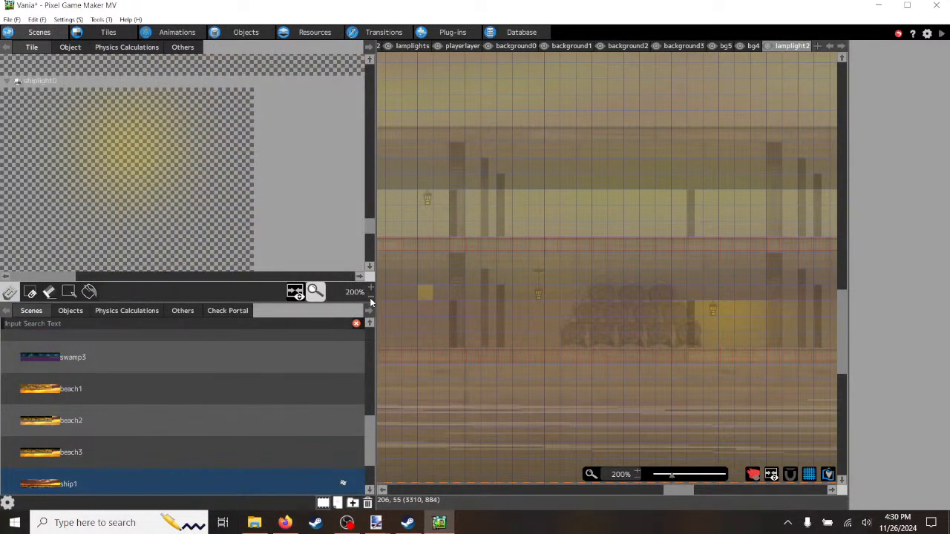
pyautogui.click(371, 301)
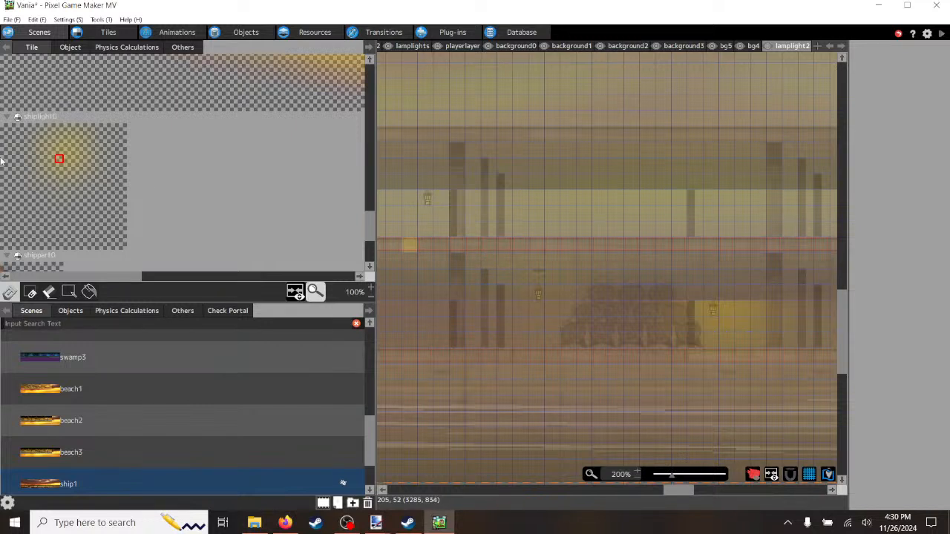
pyautogui.moveTo(2, 162); pyautogui.dragTo(143, 255)
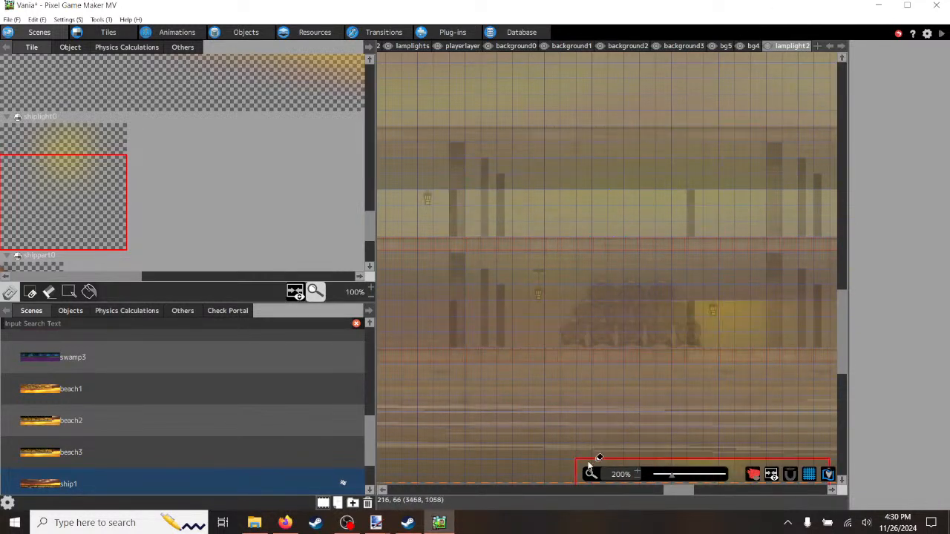
# Step: Stamp the shiplight0 glow around the upper deck's lanterns on lamplight2, with its top edge against the beam
pyautogui.moveTo(680, 490); pyautogui.dragTo(663, 489)
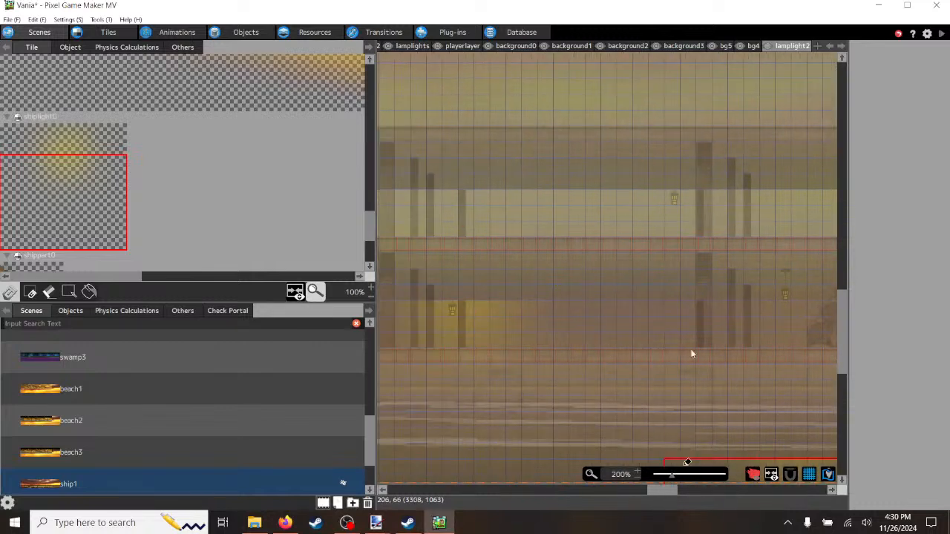
pyautogui.click(566, 194)
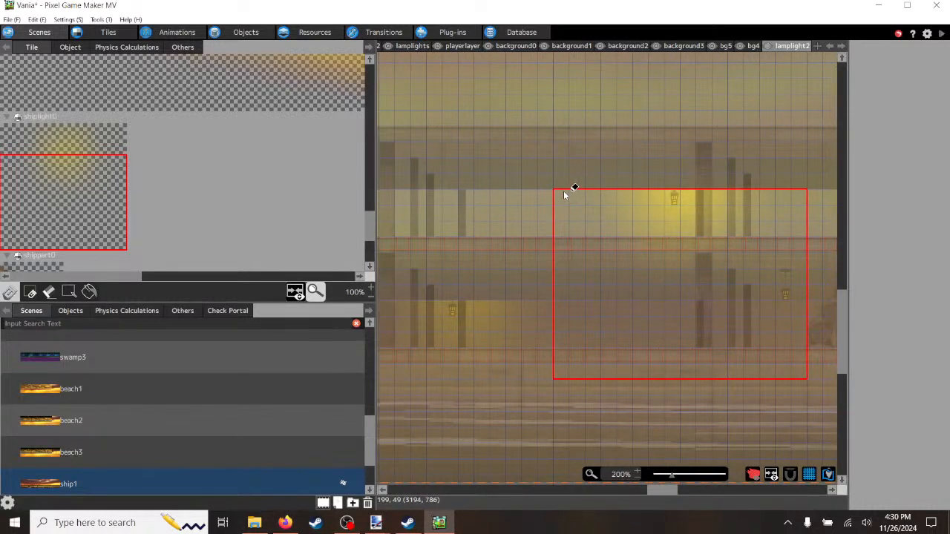
pyautogui.moveTo(665, 490); pyautogui.dragTo(623, 491)
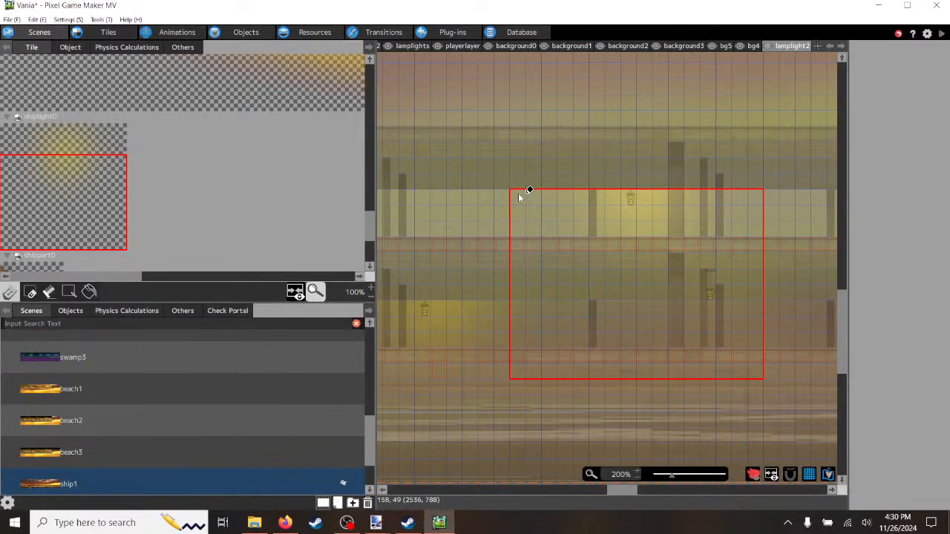
pyautogui.moveTo(621, 492); pyautogui.dragTo(574, 490)
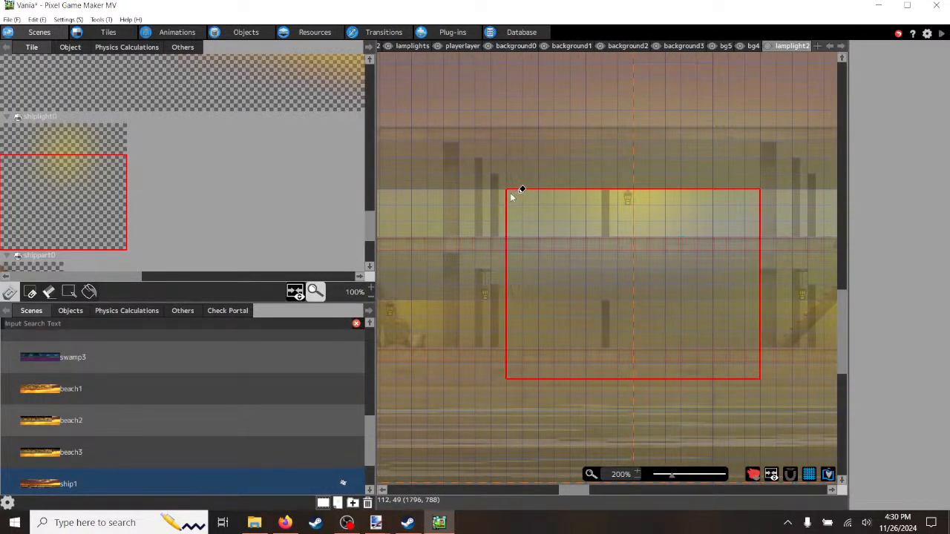
# Step: Stamp the shiplight0 glow around the next upper-deck lantern on lamplight2, and pick a narrower tile block from the middle of the glow
pyautogui.moveTo(575, 490); pyautogui.dragTo(625, 495)
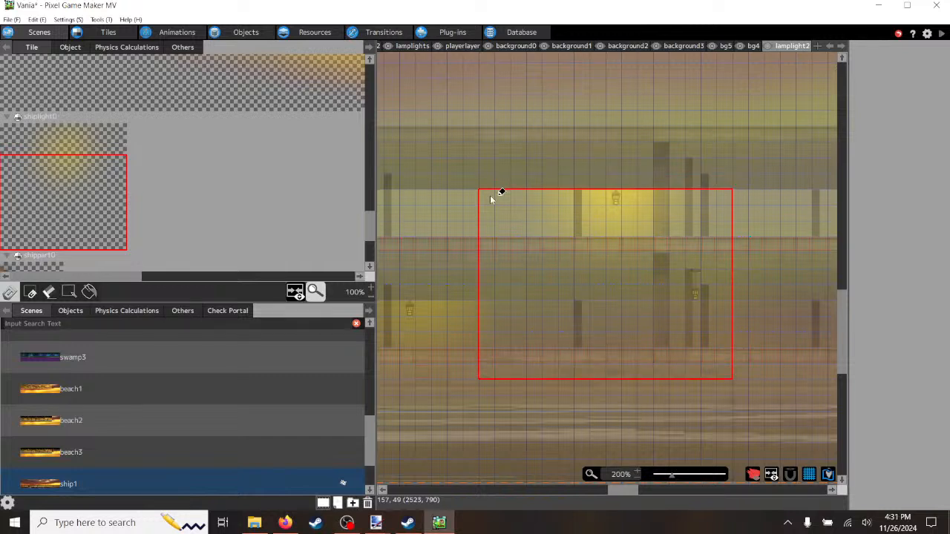
pyautogui.moveTo(14, 160); pyautogui.dragTo(114, 178)
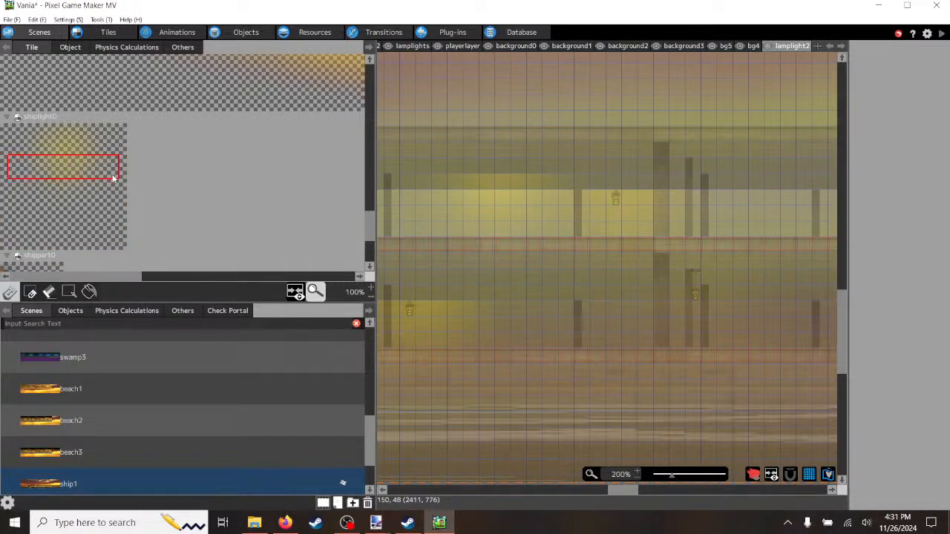
pyautogui.click(29, 160)
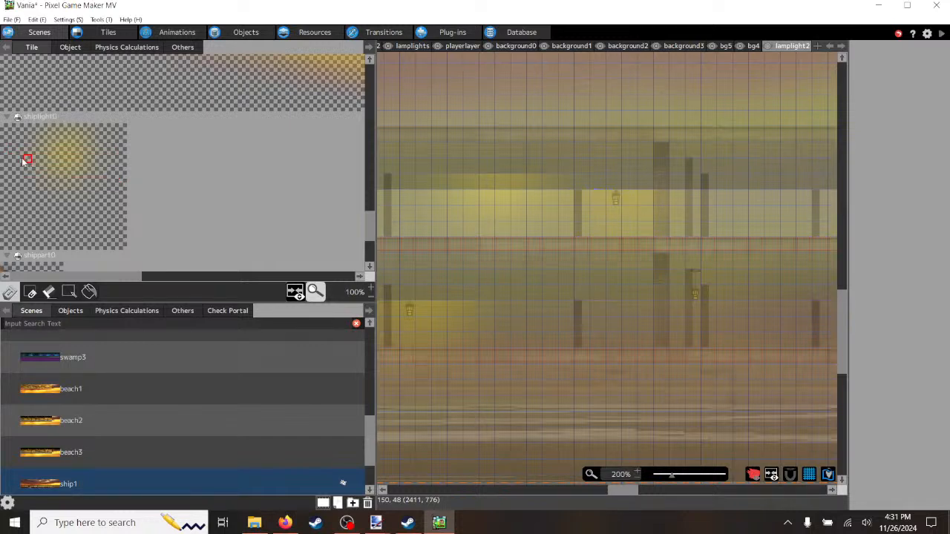
pyautogui.moveTo(26, 159); pyautogui.dragTo(102, 208)
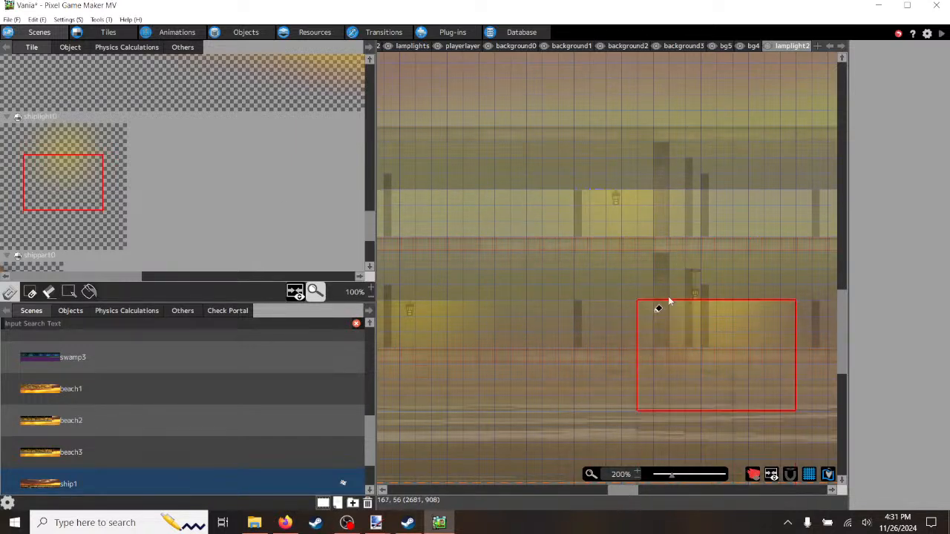
pyautogui.click(410, 311)
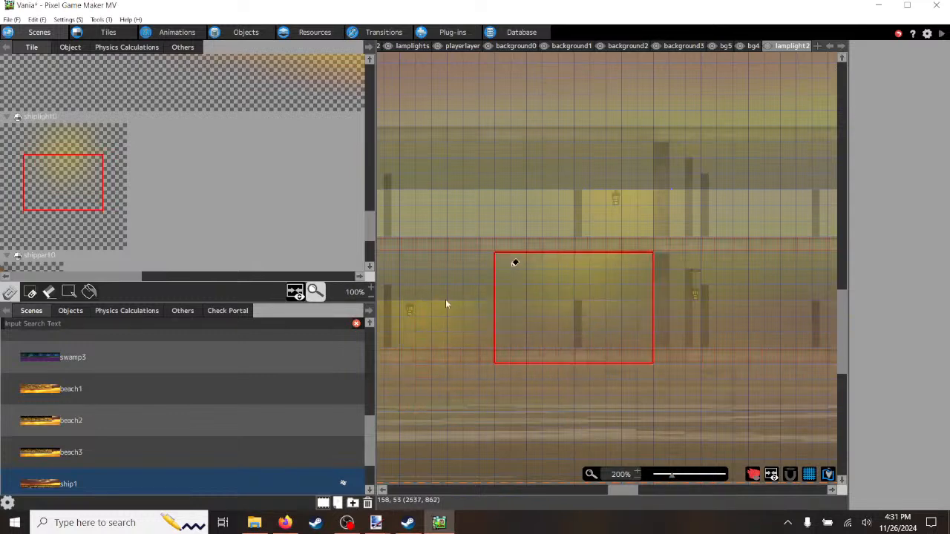
# Step: Pick a shiplight0 block 11 tiles wide and 6 high, and stamp it around the farthest upper-deck lantern on lamplight2
pyautogui.moveTo(631, 490); pyautogui.dragTo(703, 500)
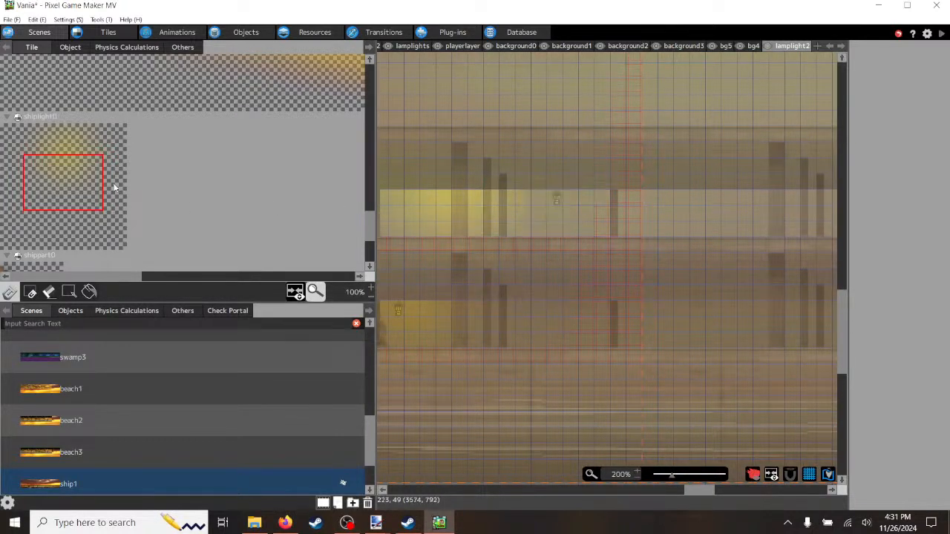
pyautogui.click(26, 157)
pyautogui.moveTo(26, 160); pyautogui.dragTo(106, 200)
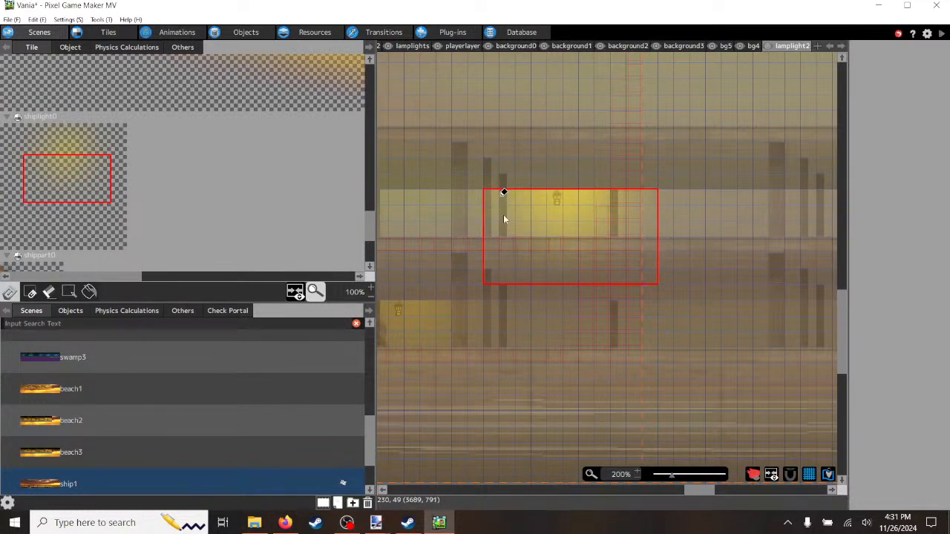
# Step: Stamp the 11-by-6-tile glow around the unlit upper-deck lanterns on the way back towards the scene's start
pyautogui.moveTo(696, 493); pyautogui.dragTo(665, 495)
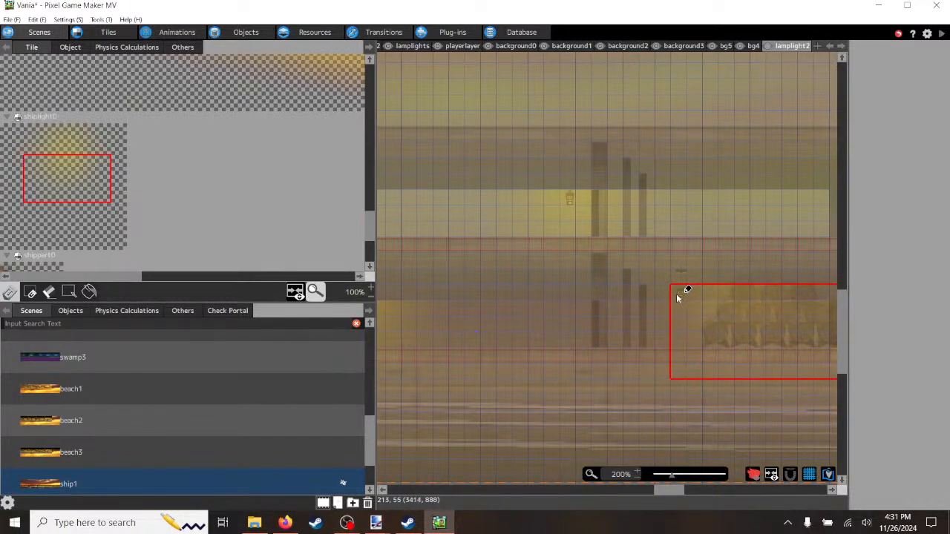
pyautogui.moveTo(665, 493); pyautogui.dragTo(568, 488)
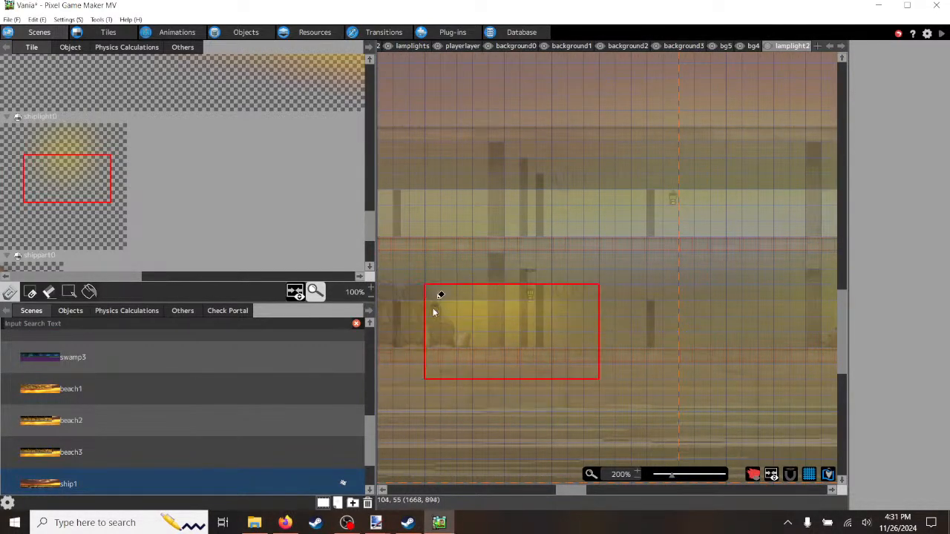
pyautogui.click(602, 196)
pyautogui.moveTo(627, 213); pyautogui.dragTo(405, 312)
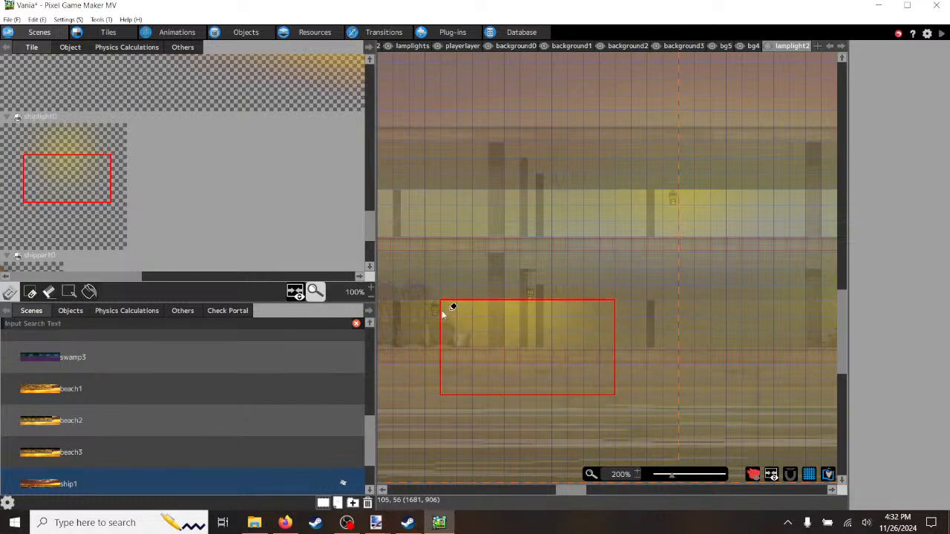
pyautogui.moveTo(570, 492); pyautogui.dragTo(541, 493)
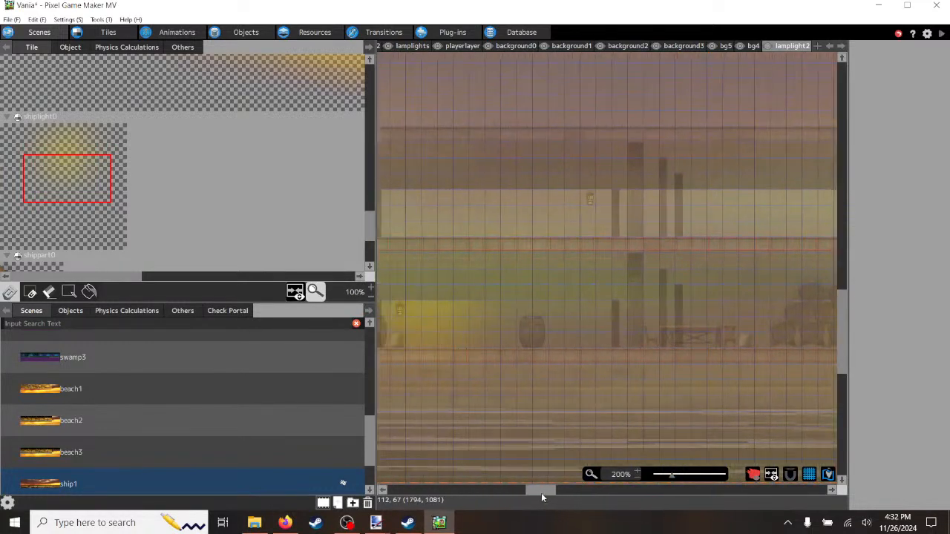
pyautogui.click(509, 197)
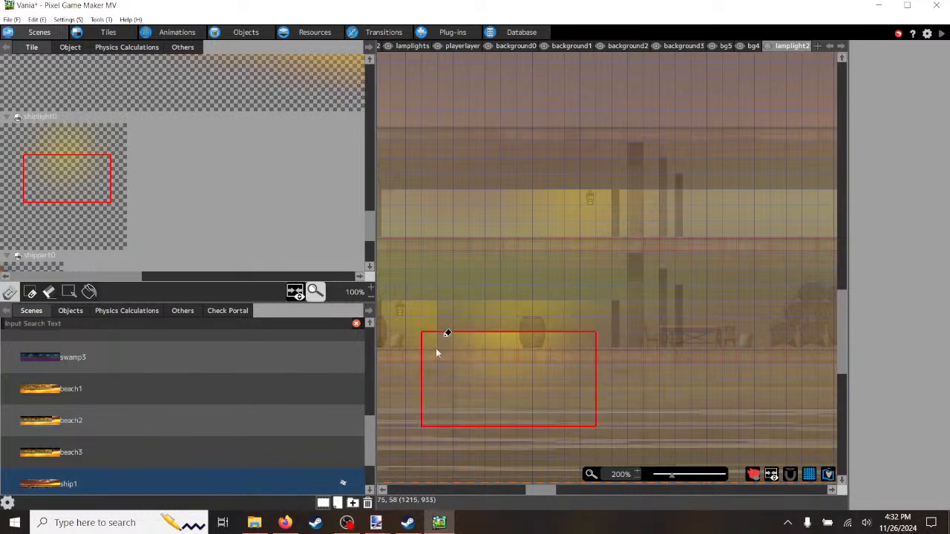
pyautogui.click(37, 19)
pyautogui.click(47, 103)
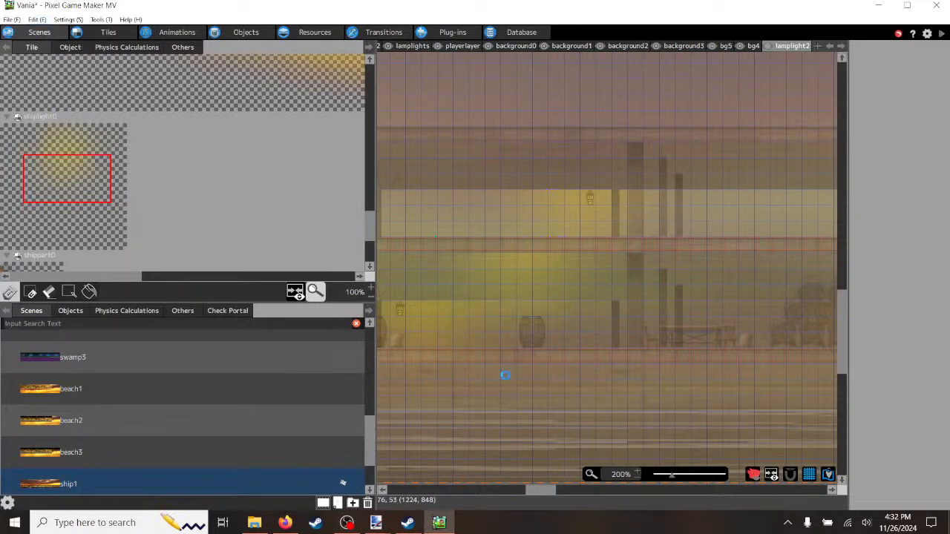
# Step: Stamp the glow around the two upper-deck lanterns nearest the scene's start, with its upper edge against the beam
pyautogui.moveTo(546, 489); pyautogui.dragTo(506, 489)
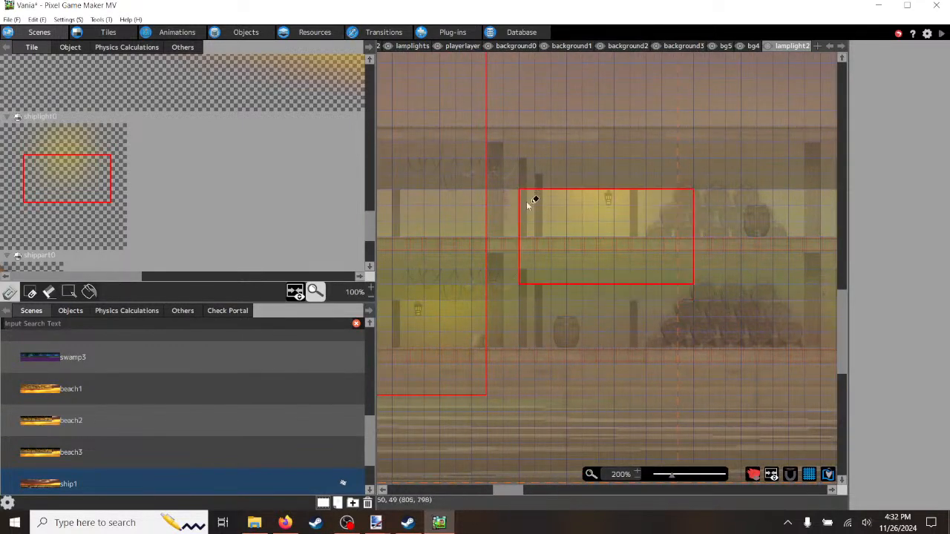
pyautogui.click(527, 201)
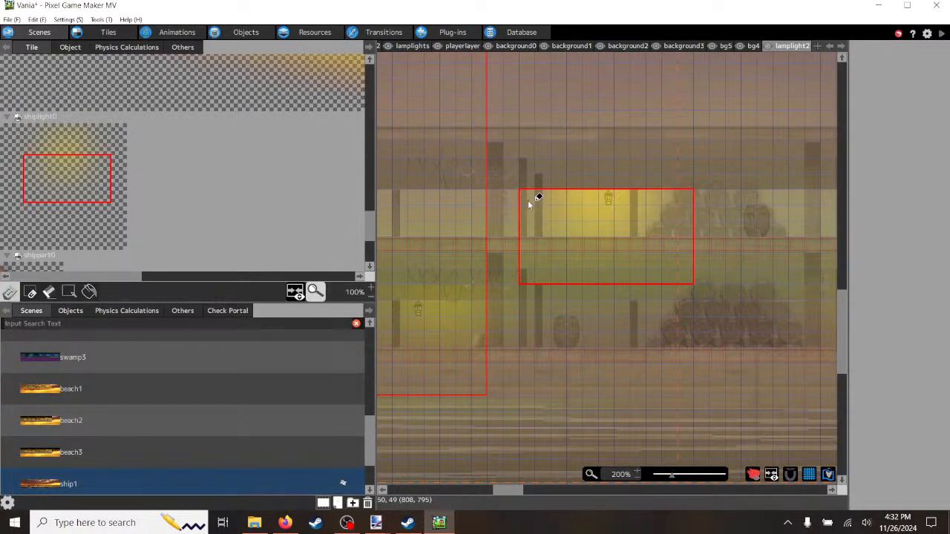
pyautogui.moveTo(517, 490); pyautogui.dragTo(489, 487)
pyautogui.click(527, 208)
pyautogui.moveTo(482, 489)
pyautogui.mouseDown()
pyautogui.moveTo(459, 492)
pyautogui.moveTo(496, 499)
pyautogui.mouseUp()
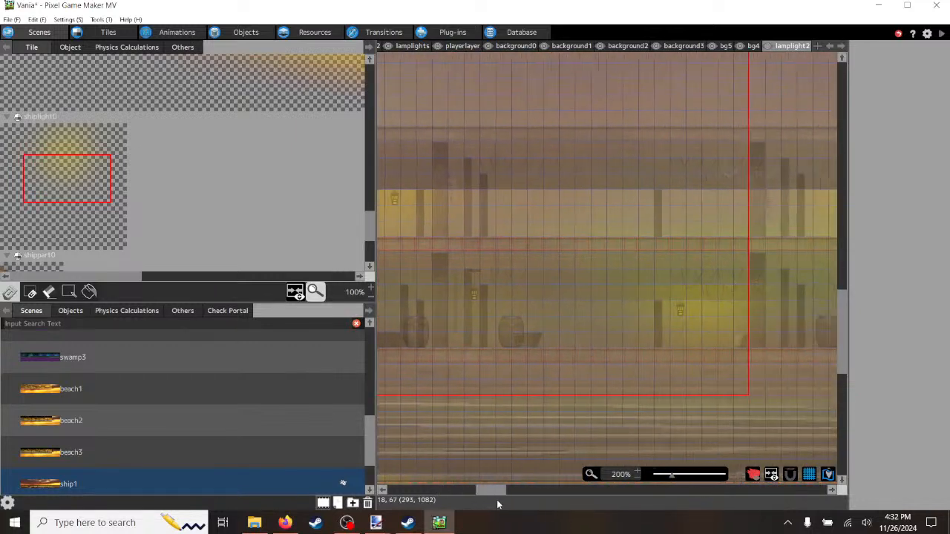
# Step: Switch to the bg3 layer and sample the dark plank tile from the lower deck's wall
pyautogui.click(841, 45)
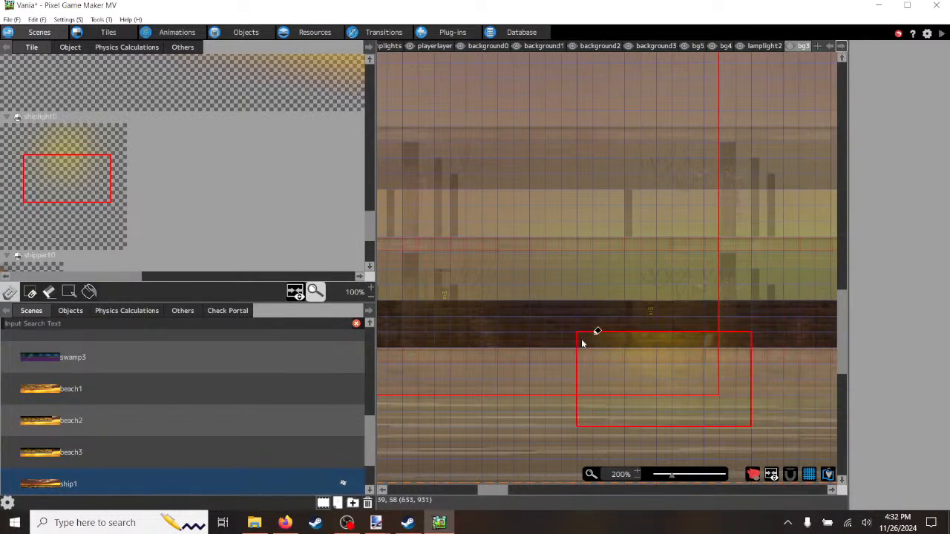
pyautogui.rightClick(534, 333)
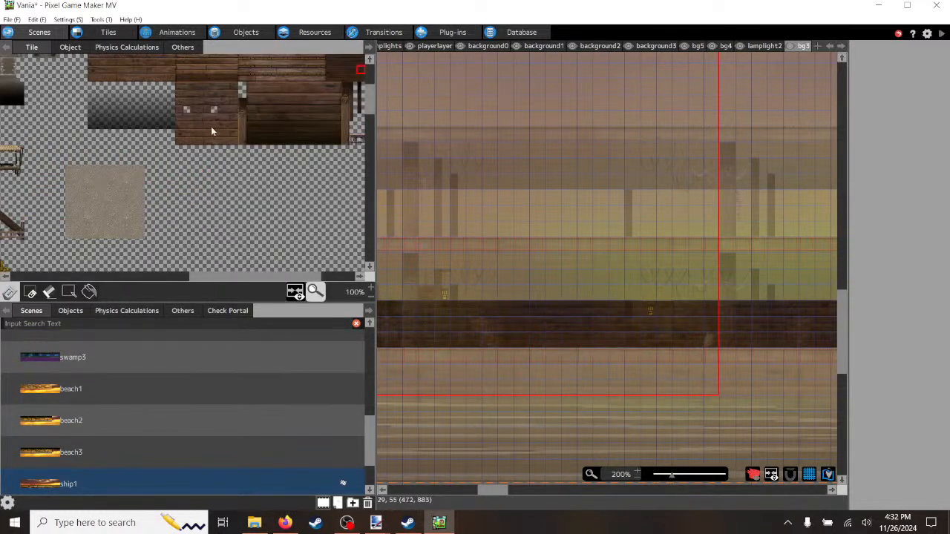
pyautogui.scroll(2, 232, 161)
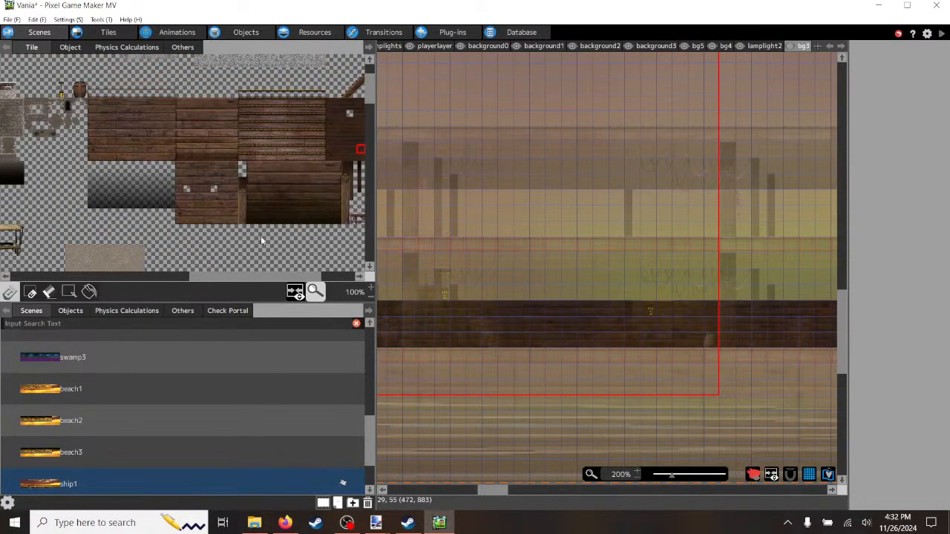
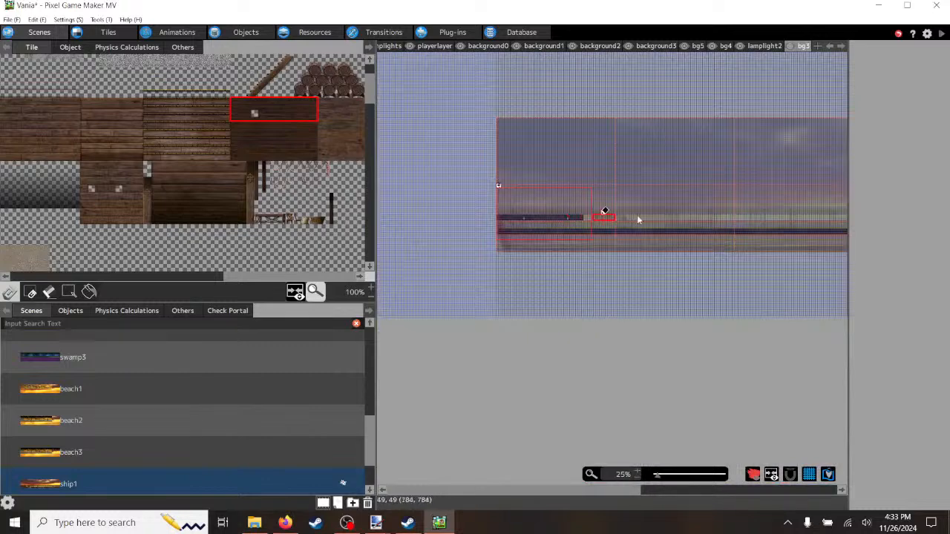
# Step: Extend bg3's upper-deck plank wall with a plain dark plank block followed by the block with the small square hole
pyautogui.moveTo(568, 492)
pyautogui.mouseDown()
pyautogui.moveTo(744, 499)
pyautogui.moveTo(619, 504)
pyautogui.moveTo(584, 497)
pyautogui.moveTo(586, 487)
pyautogui.mouseUp()
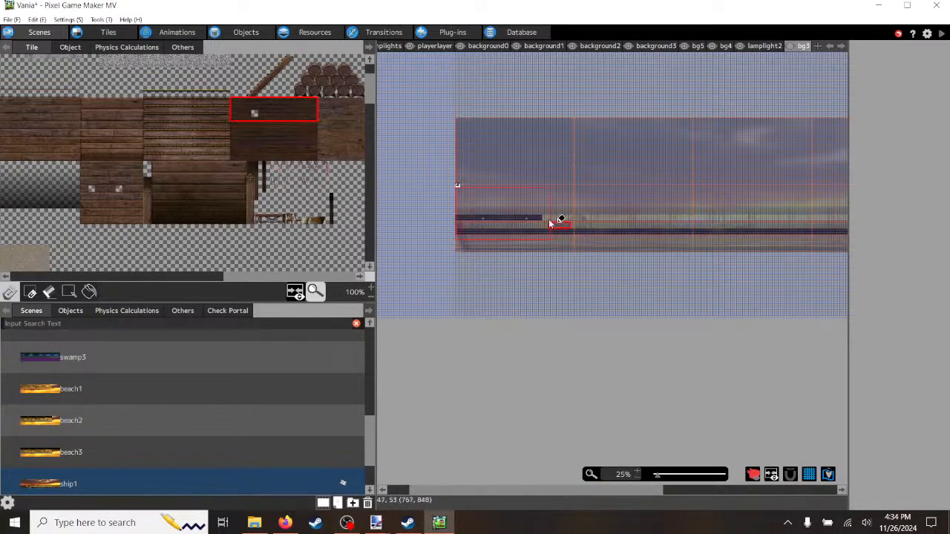
pyautogui.scroll(3, 550, 222)
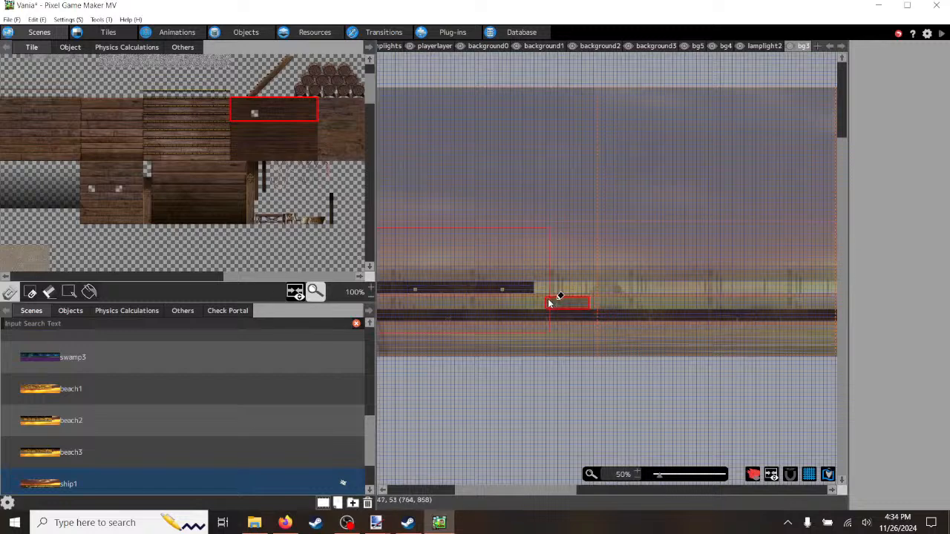
pyautogui.scroll(2, 549, 303)
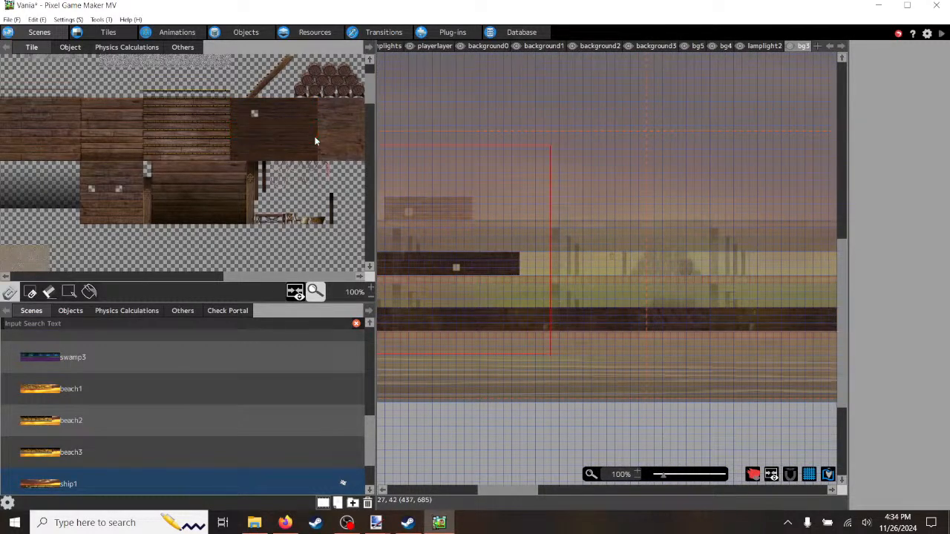
pyautogui.moveTo(314, 141)
pyautogui.mouseDown()
pyautogui.moveTo(258, 129)
pyautogui.moveTo(313, 134)
pyautogui.moveTo(313, 142)
pyautogui.mouseUp()
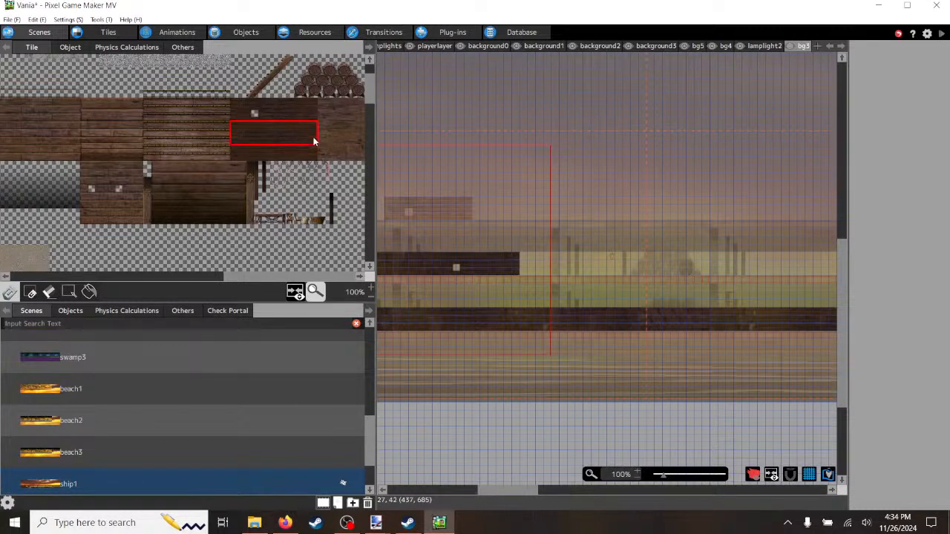
pyautogui.click(532, 257)
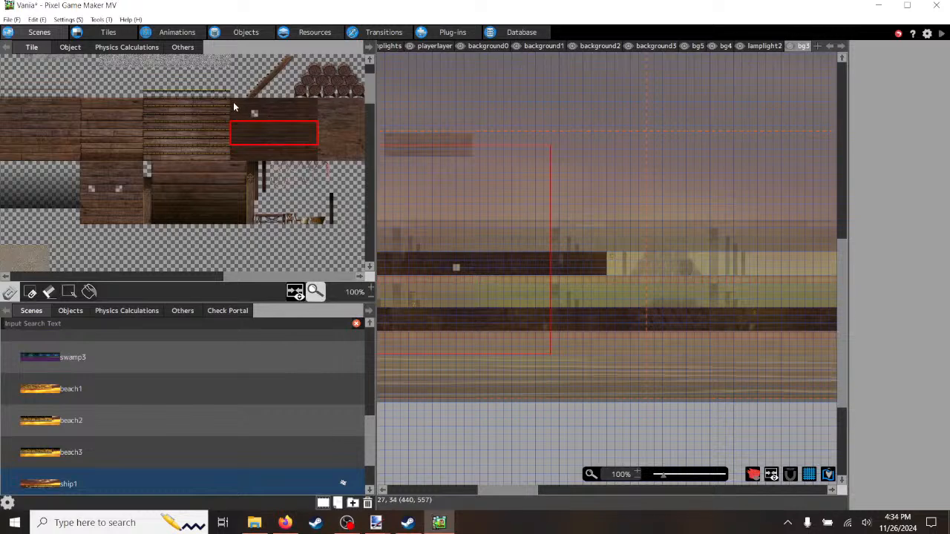
pyautogui.moveTo(233, 103); pyautogui.dragTo(311, 119)
pyautogui.click(619, 256)
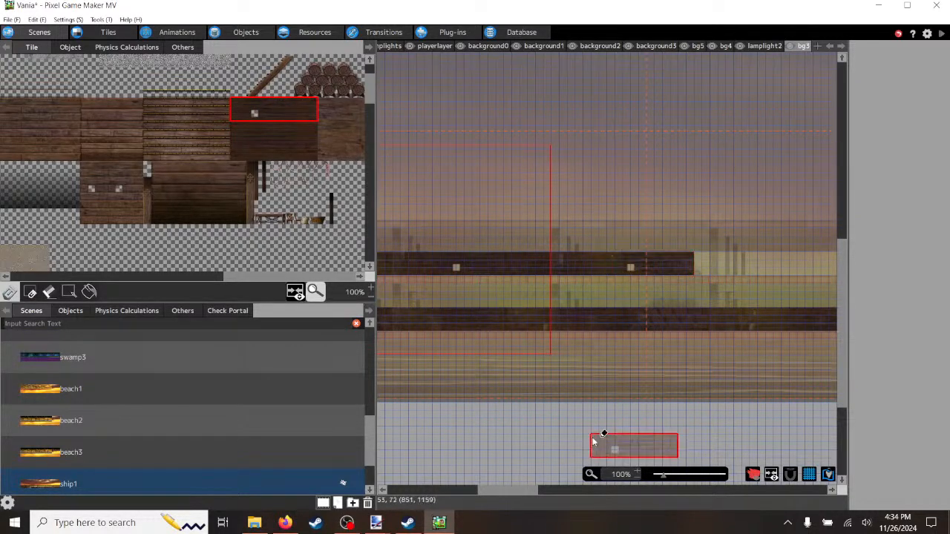
# Step: Add another plain dark plank block directly after the holed one on bg3's upper deck
pyautogui.moveTo(509, 489); pyautogui.dragTo(526, 518)
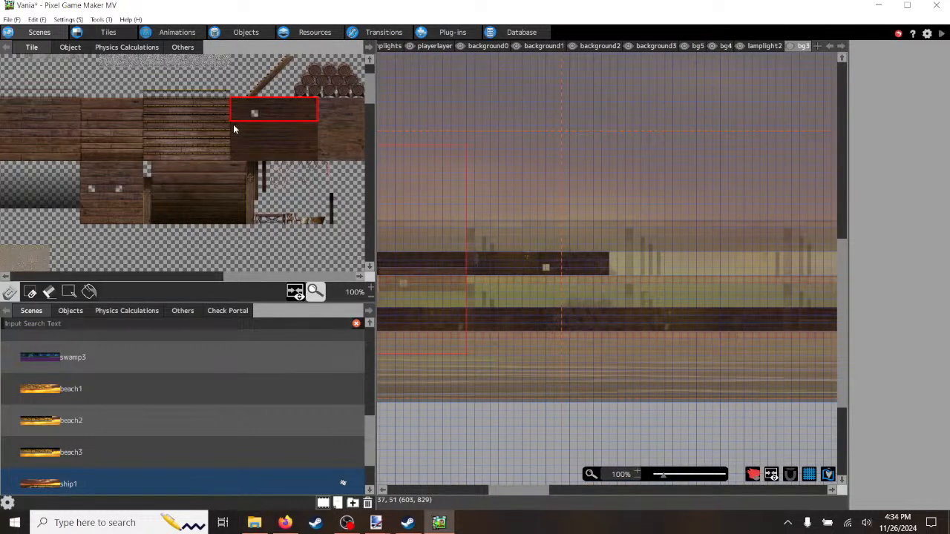
pyautogui.moveTo(233, 129); pyautogui.dragTo(315, 142)
pyautogui.click(617, 259)
# Step: Copy the upper-deck plank wall section on bg3 and paste the copy directly after the wall's end
pyautogui.click(67, 295)
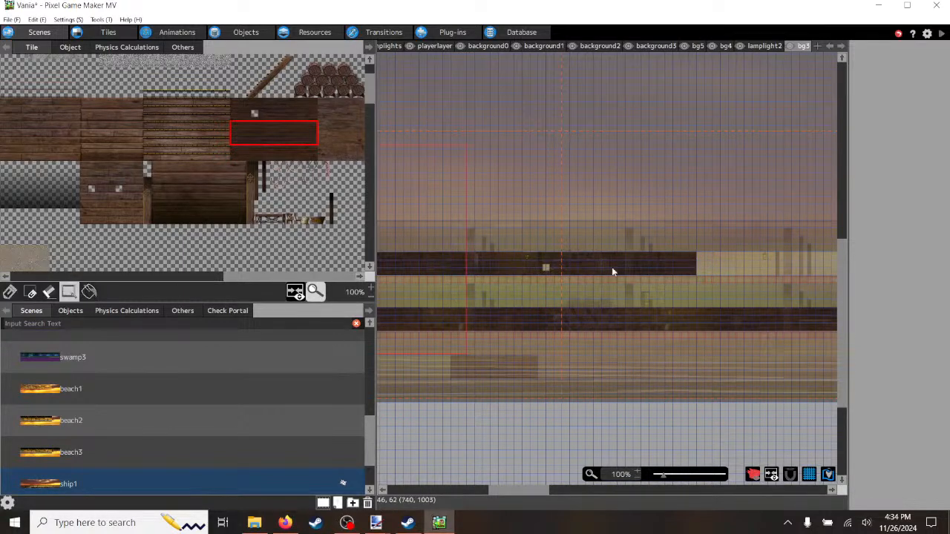
pyautogui.moveTo(693, 252); pyautogui.dragTo(410, 440)
pyautogui.scroll(-3, 437, 271)
pyautogui.scroll(3, 412, 222)
pyautogui.moveTo(475, 491); pyautogui.dragTo(530, 501)
pyautogui.click(601, 424)
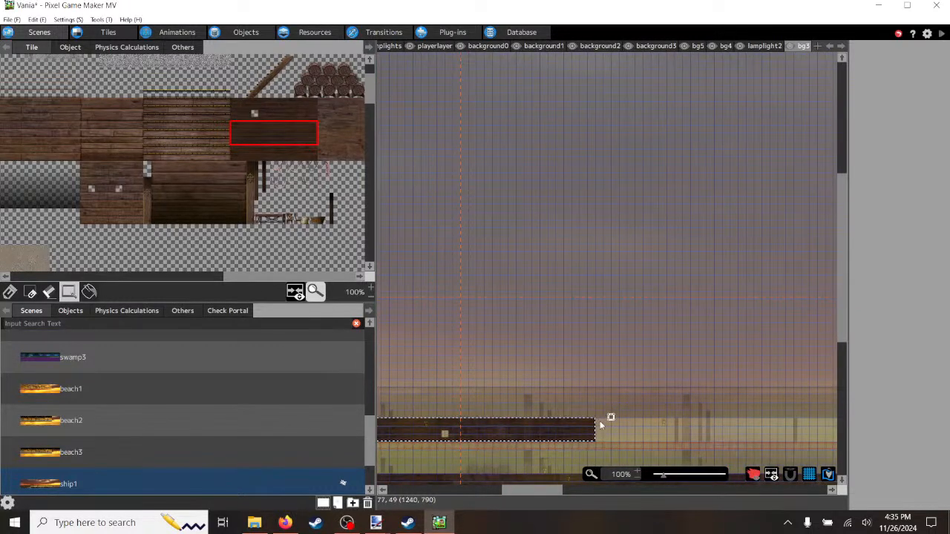
pyautogui.hotkey('ctrl', 'v')
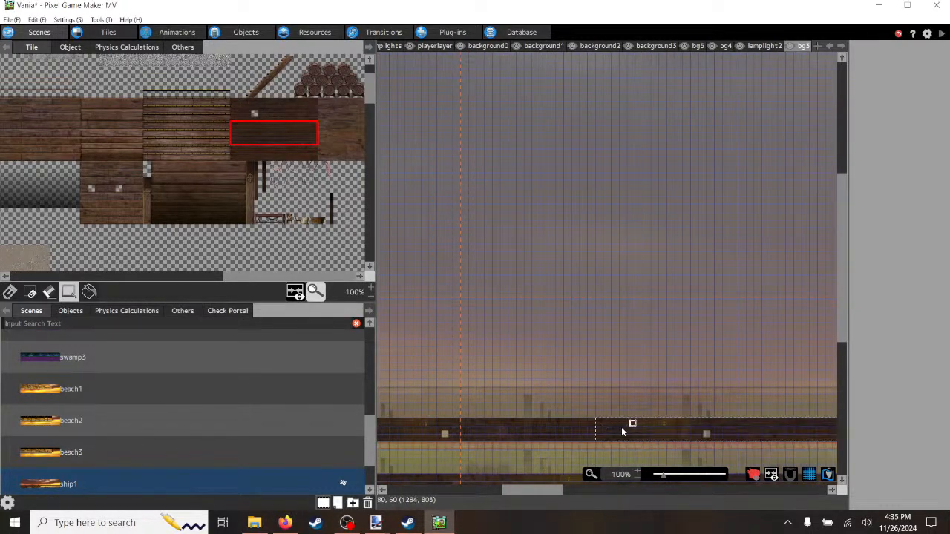
# Step: Shift the pasted plank section about seven tiles back over the existing wall, and paste another copy directly after its end
pyautogui.moveTo(531, 493); pyautogui.dragTo(516, 494)
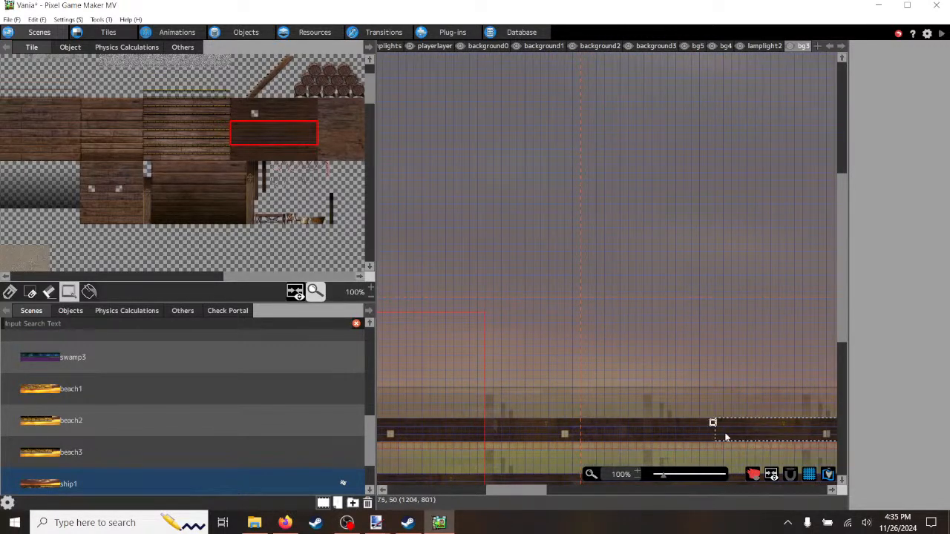
pyautogui.moveTo(744, 430); pyautogui.dragTo(684, 440)
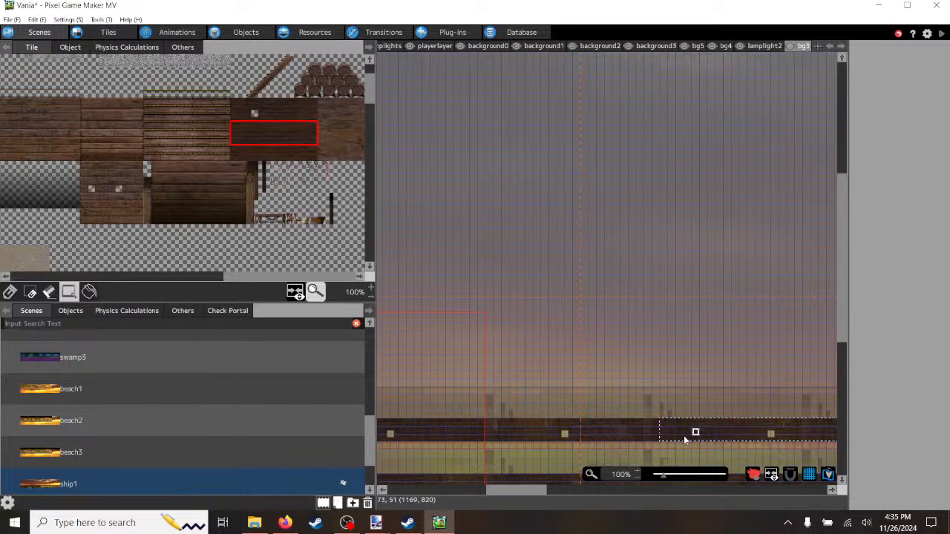
pyautogui.moveTo(523, 499); pyautogui.dragTo(616, 497)
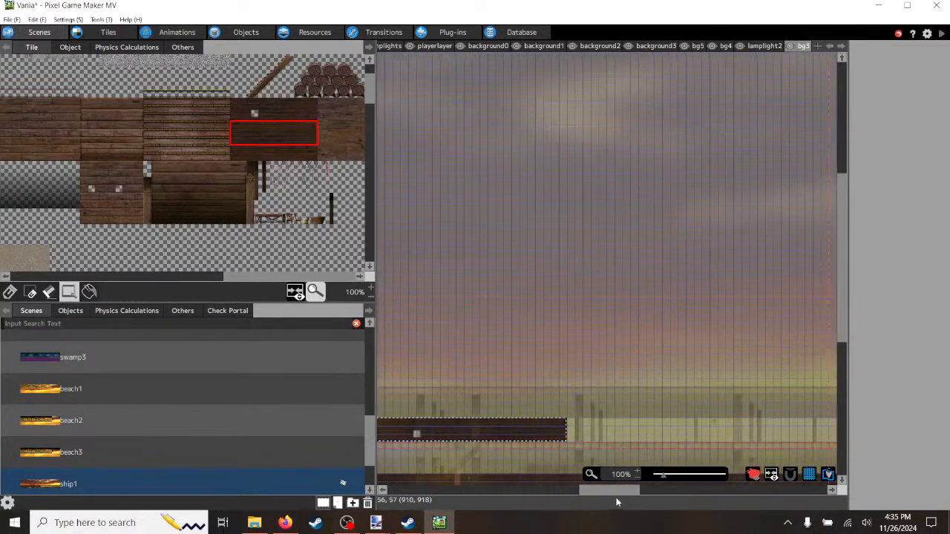
pyautogui.click(572, 424)
pyautogui.hotkey('ctrl', 'v')
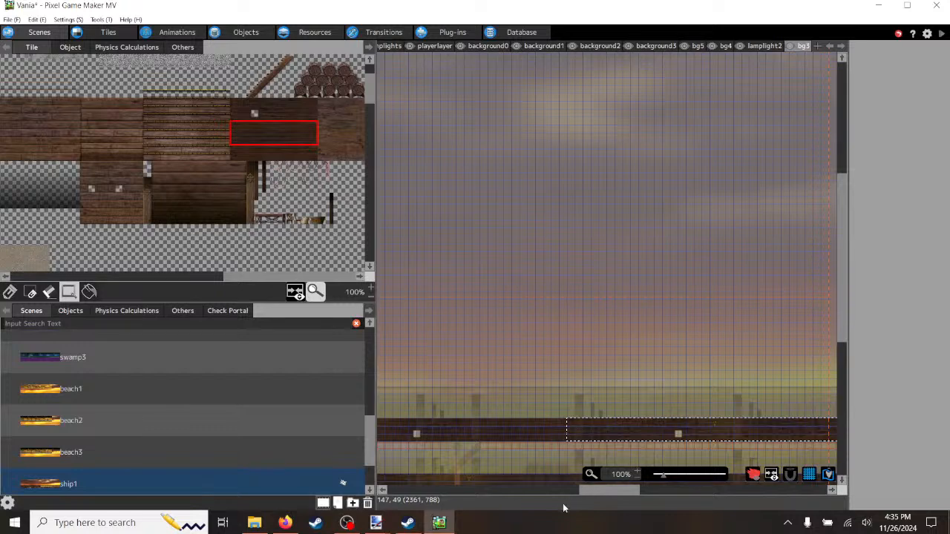
pyautogui.scroll(-1, 562, 442)
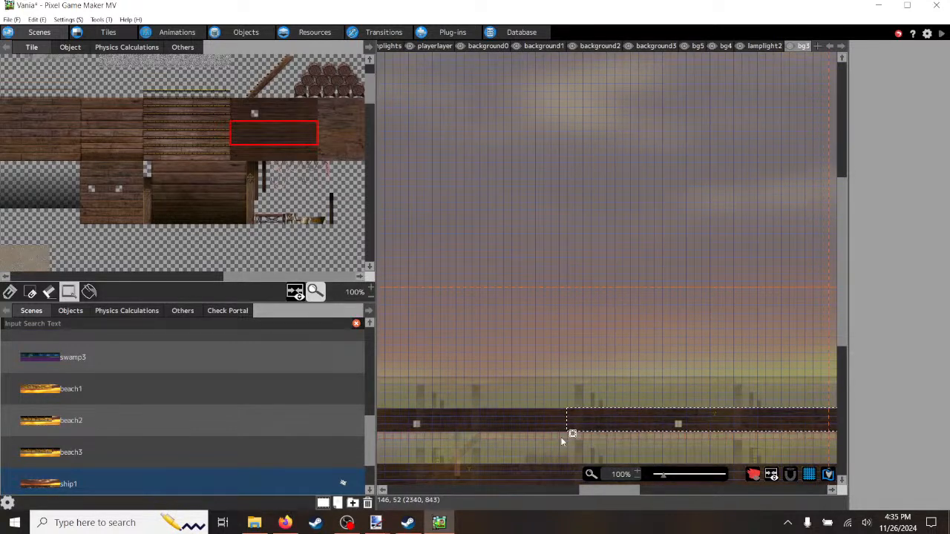
# Step: Paste further overlapping copies of the plank section along bg3's upper deck until the wall reaches the scene's far edge
pyautogui.keyDown('ctrl'); pyautogui.scroll(-2, 561, 441); pyautogui.keyUp('ctrl')
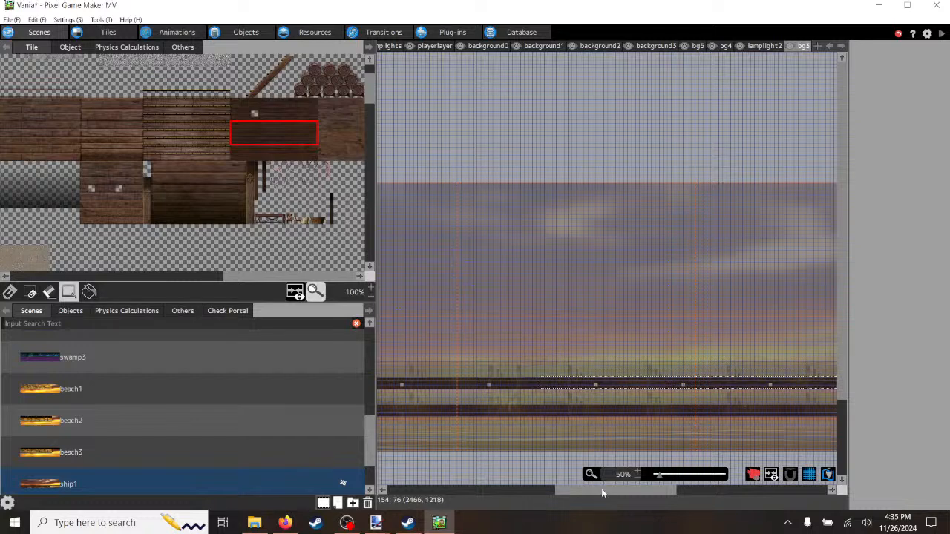
pyautogui.moveTo(601, 491); pyautogui.dragTo(651, 489)
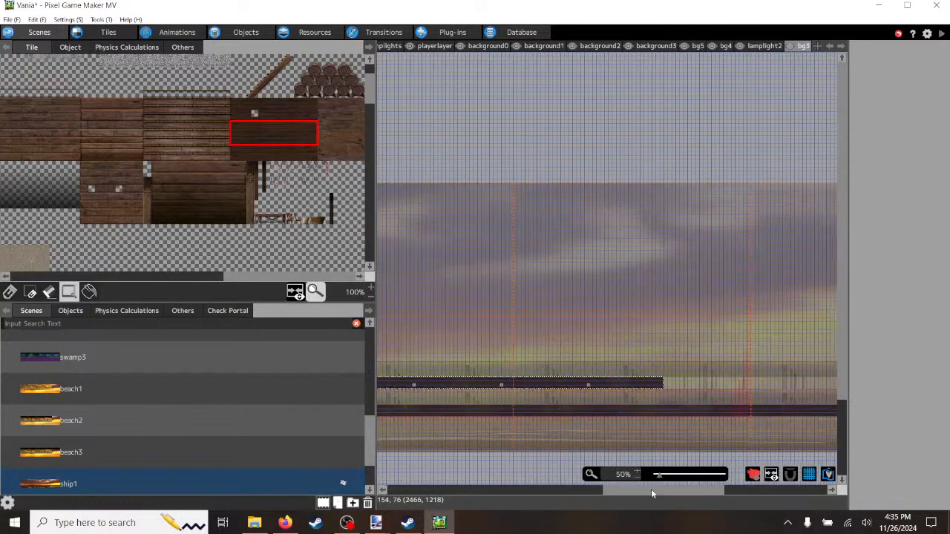
pyautogui.click(665, 382)
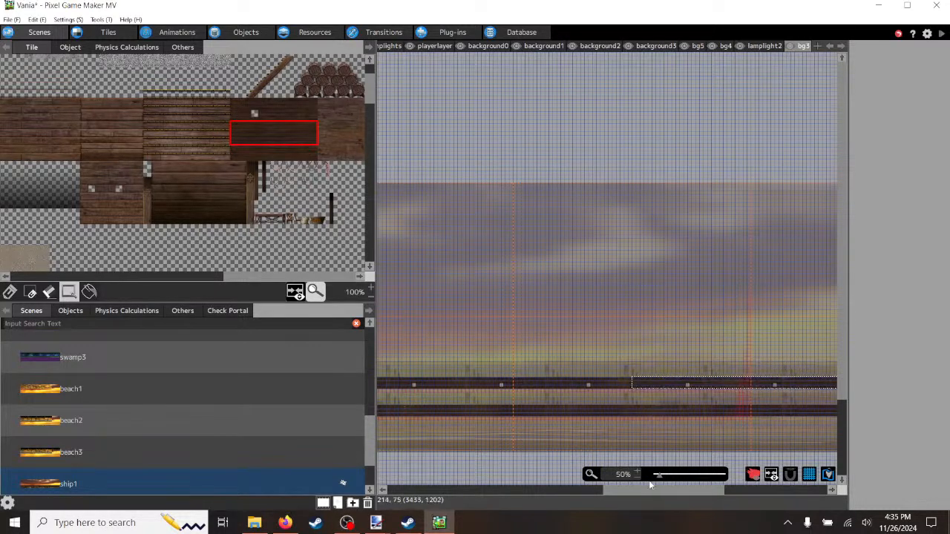
pyautogui.moveTo(644, 490); pyautogui.dragTo(733, 494)
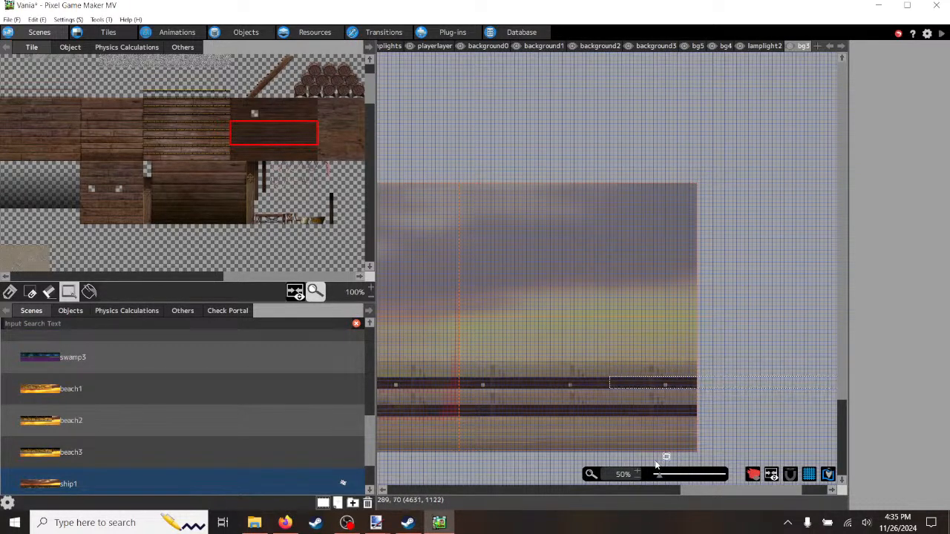
pyautogui.moveTo(694, 491); pyautogui.dragTo(675, 496)
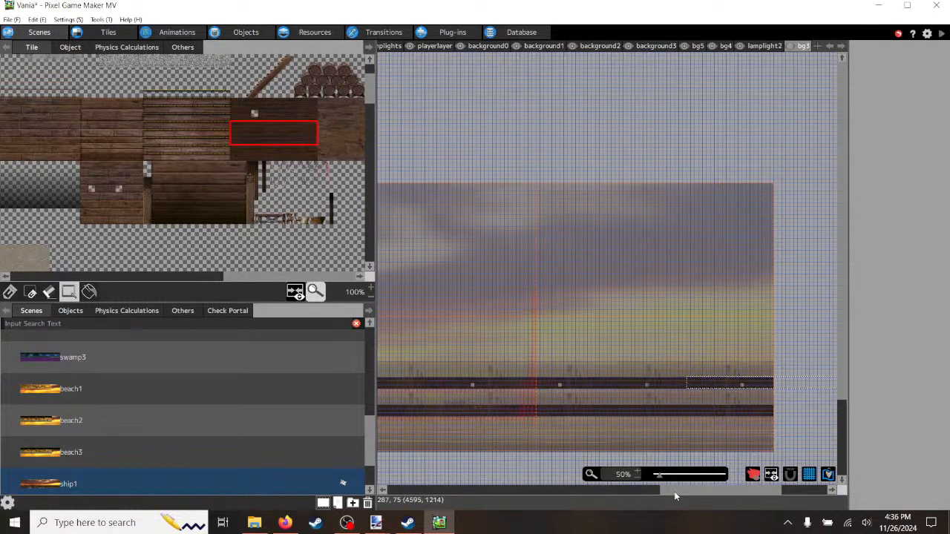
pyautogui.moveTo(674, 491); pyautogui.dragTo(417, 487)
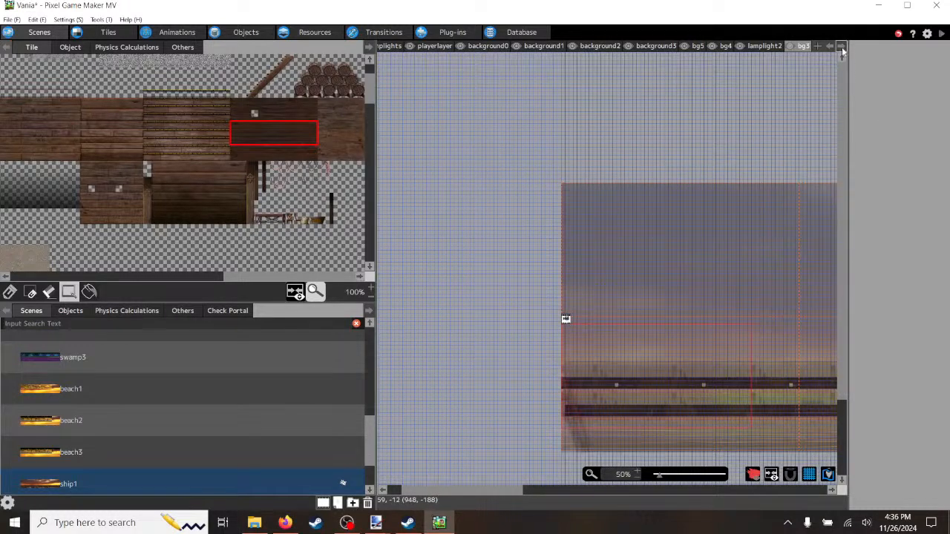
pyautogui.click(842, 47)
pyautogui.click(841, 47)
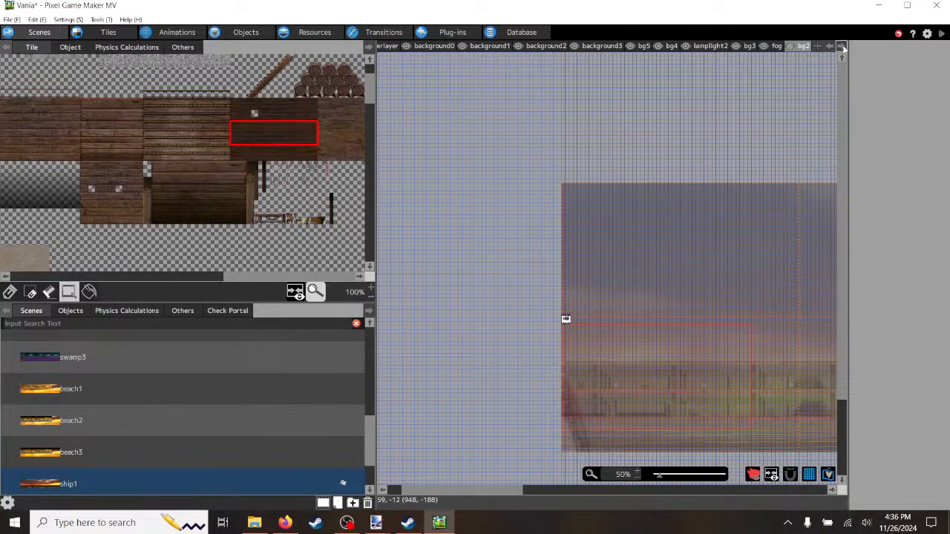
pyautogui.click(841, 46)
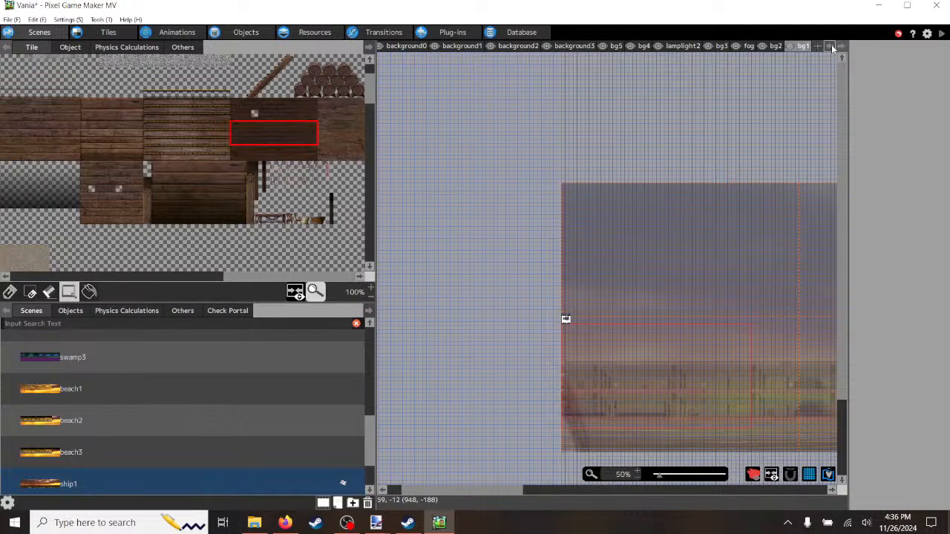
pyautogui.click(831, 45)
pyautogui.click(831, 46)
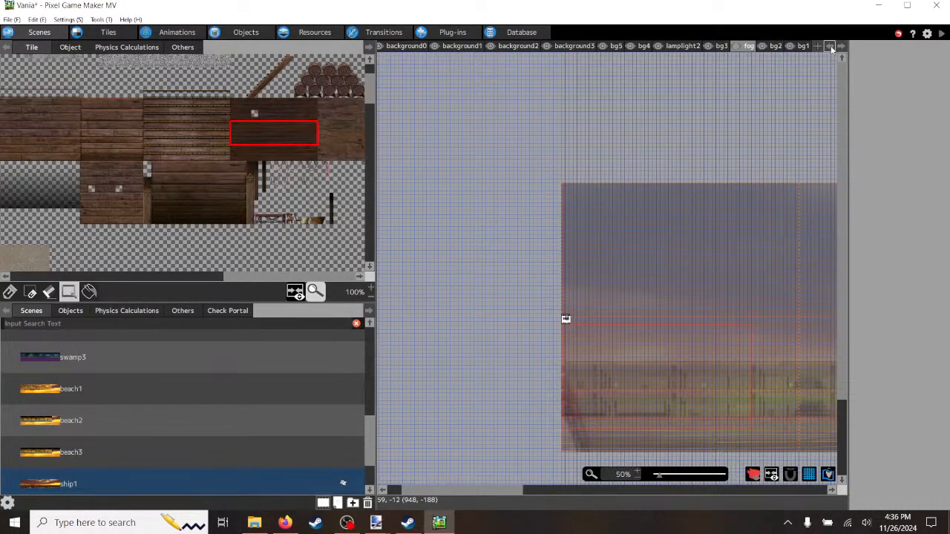
# Step: Test-play ship1 in a maximized window, running and jumping the dog along the lower deck to inspect both decks, and close the game
pyautogui.click(944, 35)
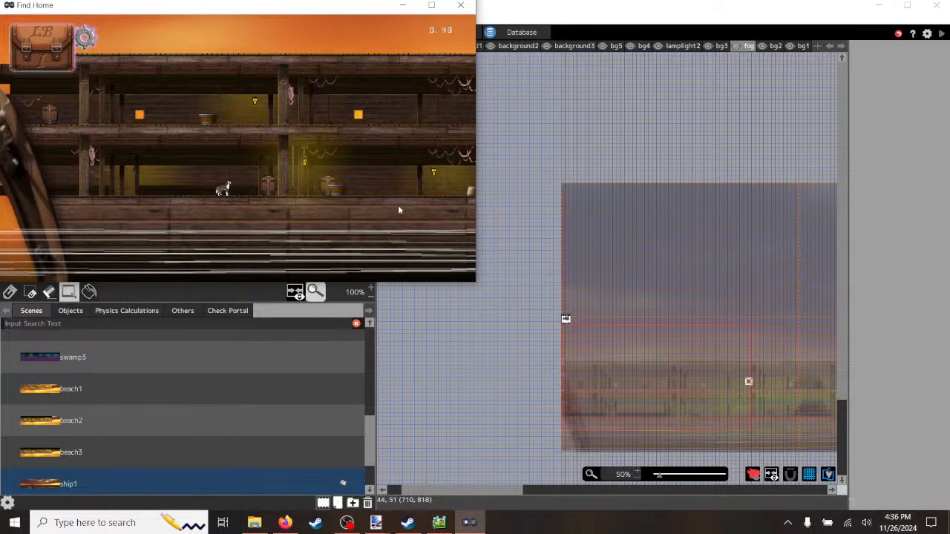
pyautogui.click(431, 5)
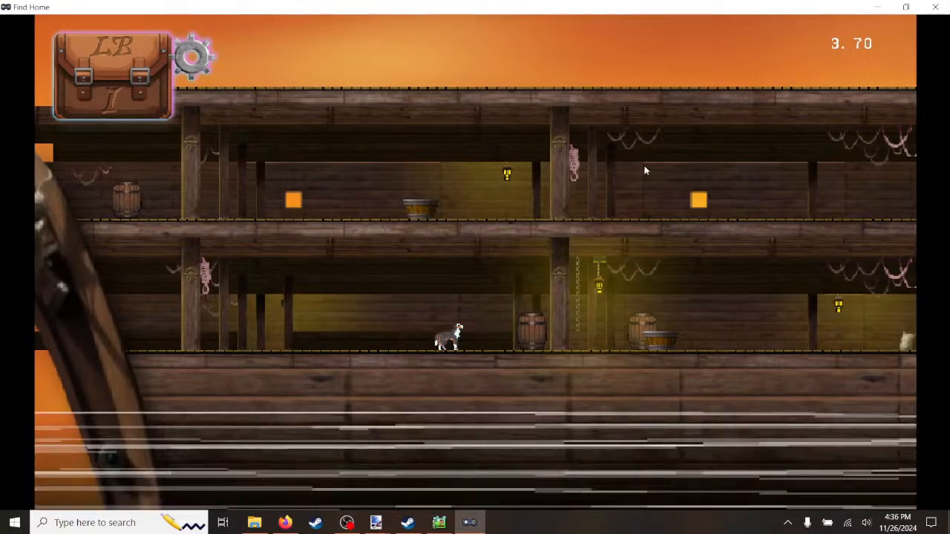
pyautogui.press('d')
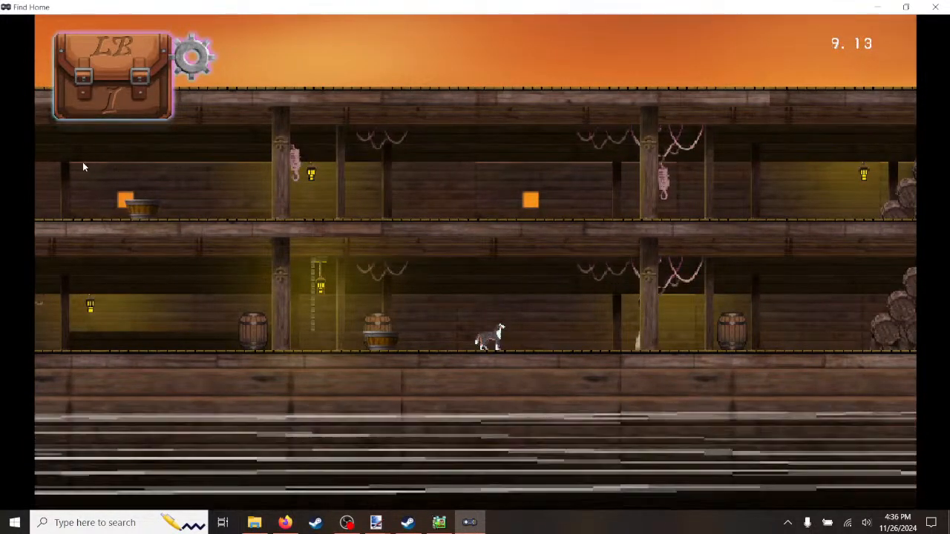
pyautogui.press('d')
pyautogui.press('d')
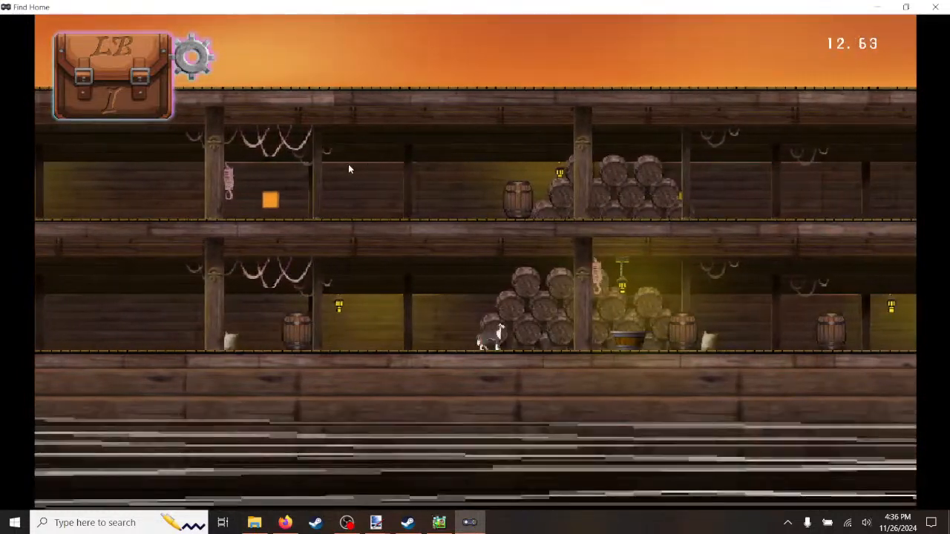
pyautogui.press('d')
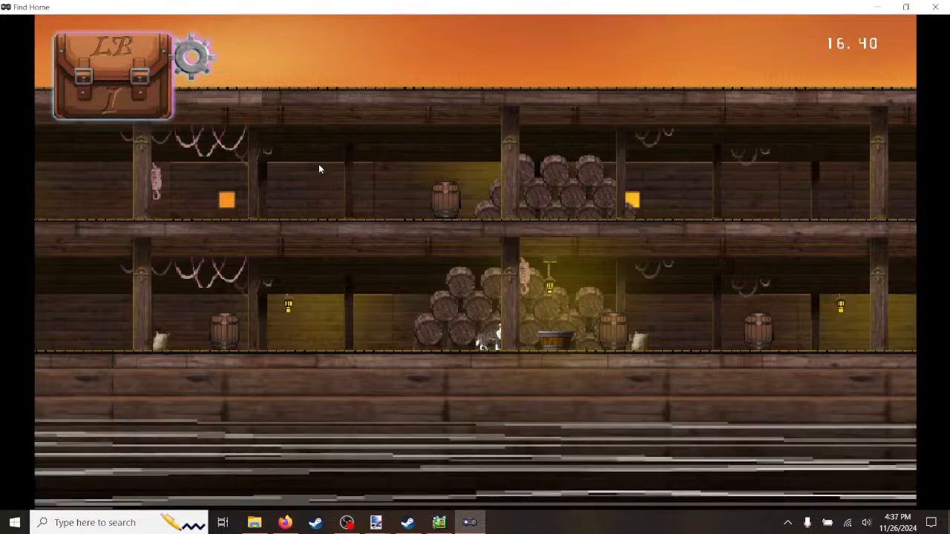
pyautogui.press('d')
pyautogui.press('d')
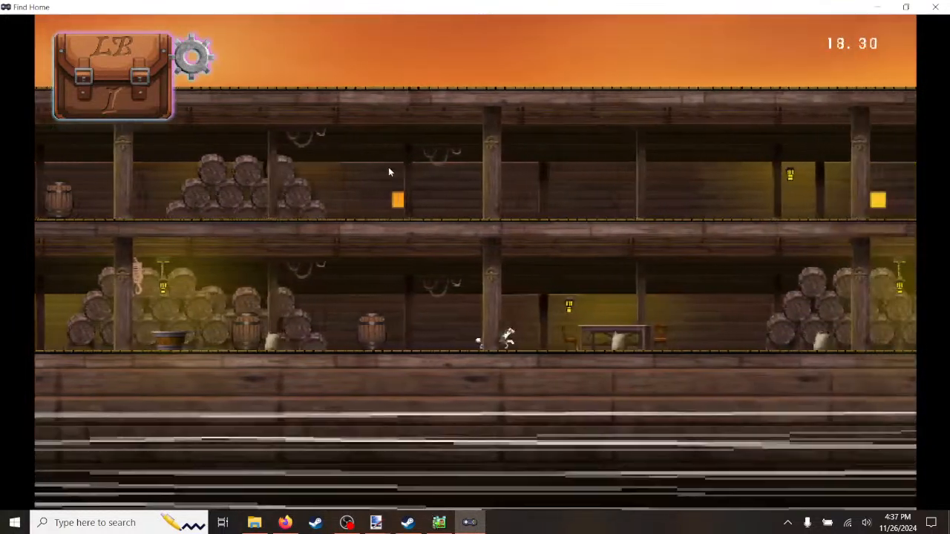
pyautogui.press('d')
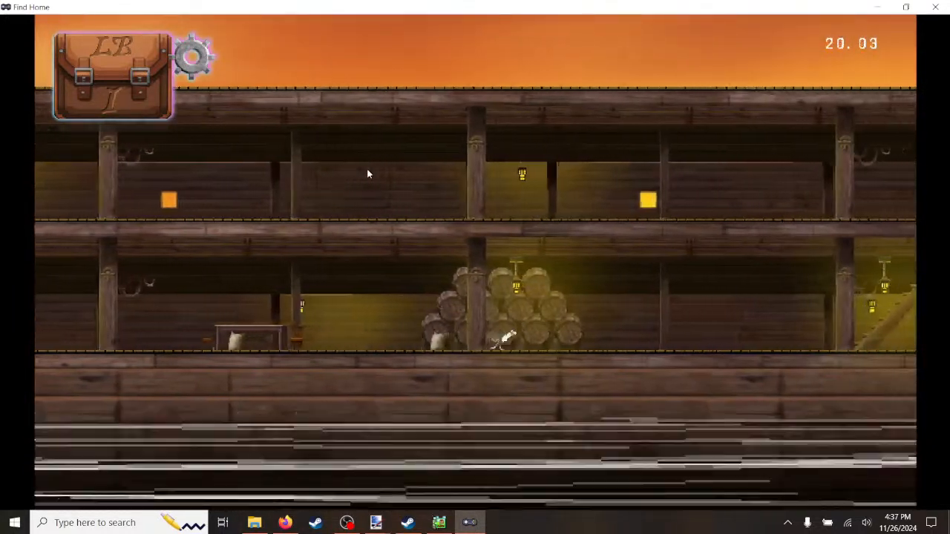
pyautogui.press('d')
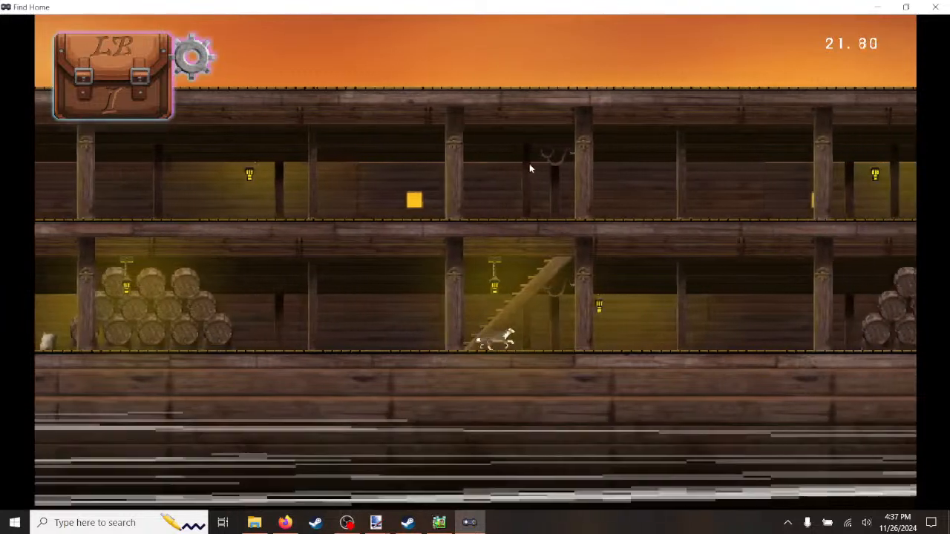
pyautogui.press('d')
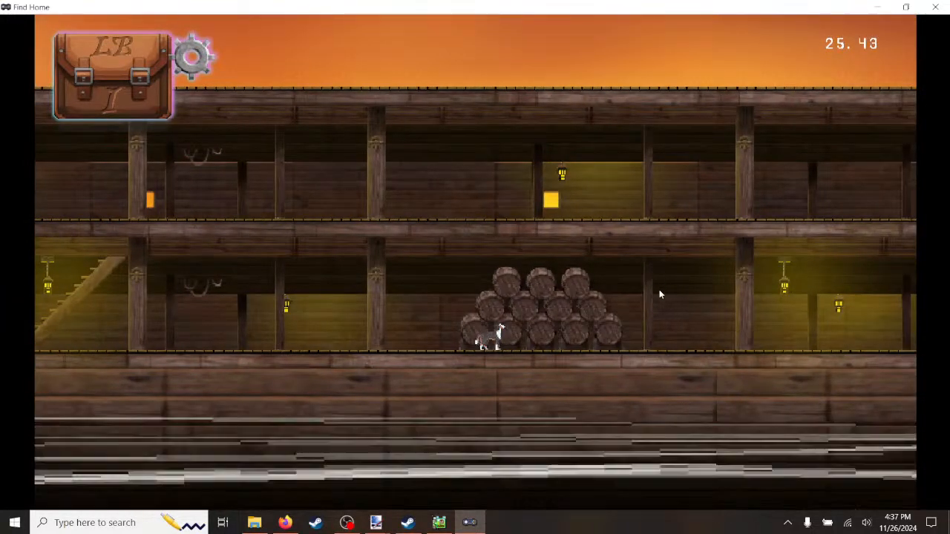
pyautogui.press('d')
pyautogui.press('d')
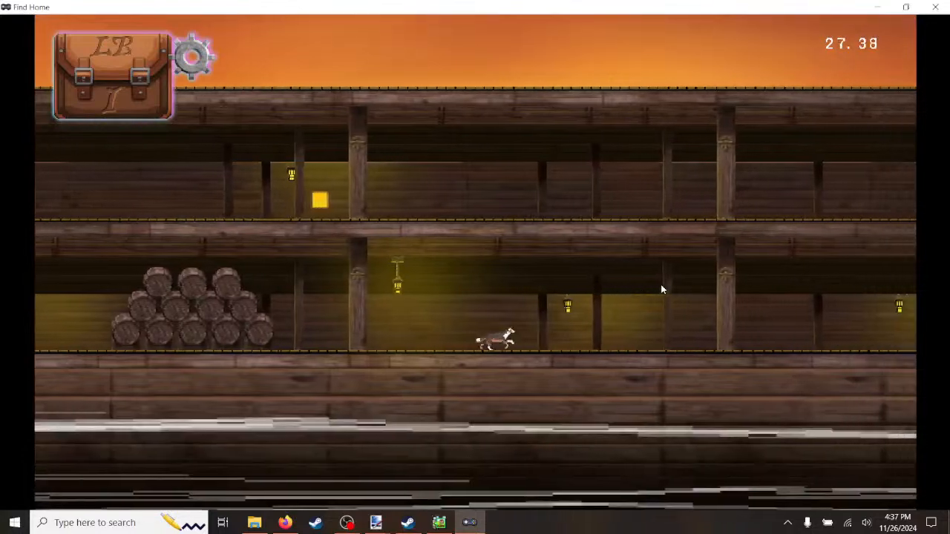
pyautogui.press('d')
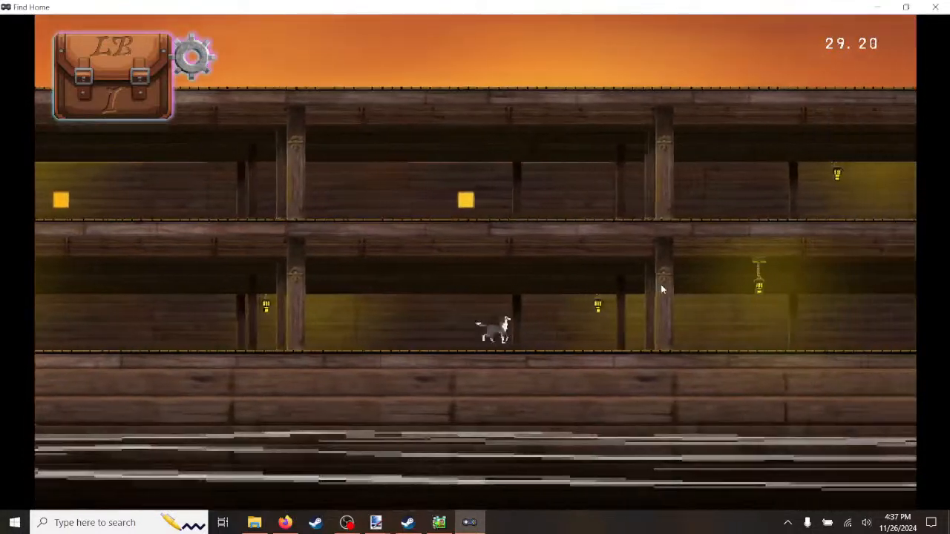
pyautogui.press('space')
pyautogui.press('space')
pyautogui.press('d')
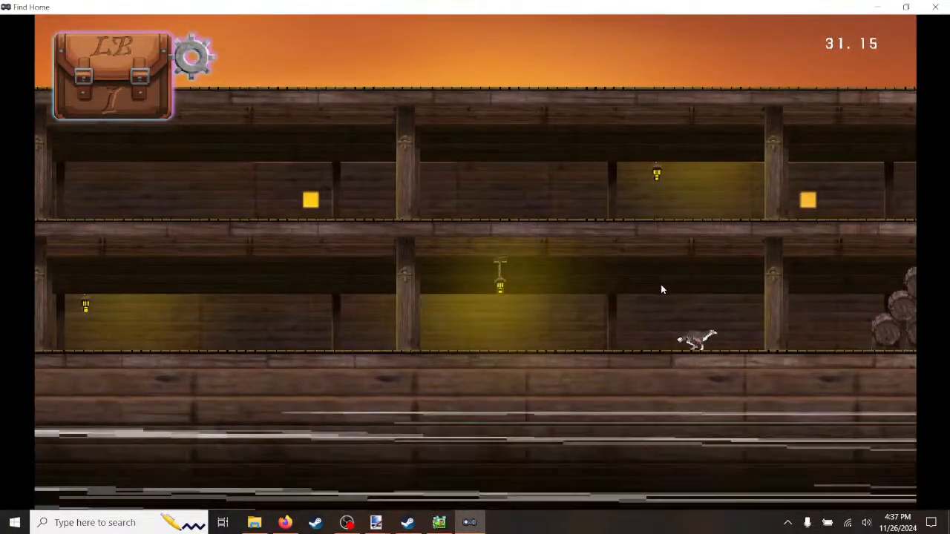
pyautogui.press('space')
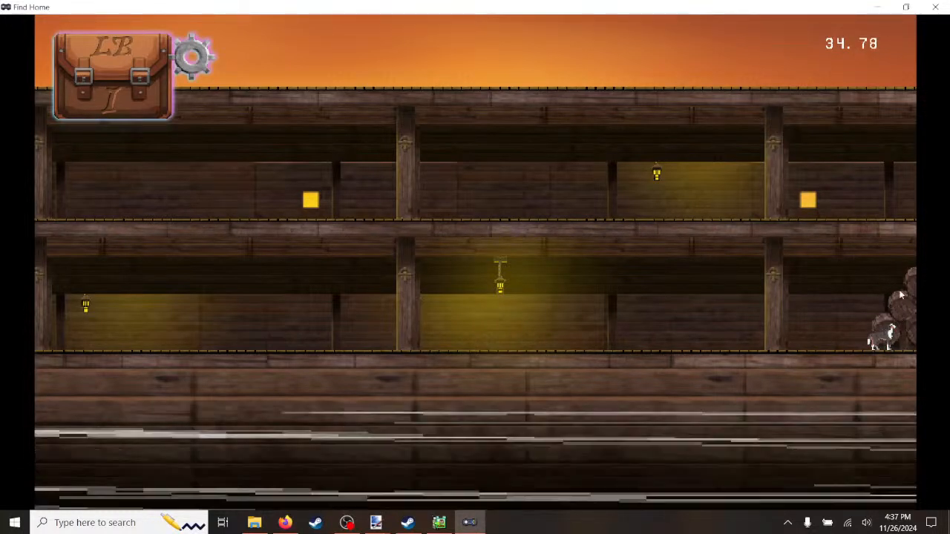
pyautogui.click(933, 8)
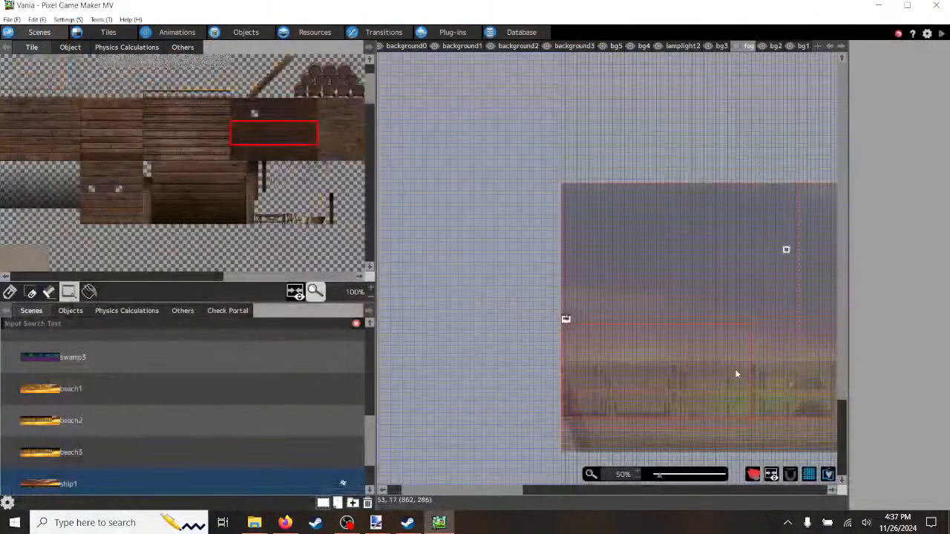
# Step: Cut the three-row barrel stack from the lower deck near the far end of ship1 on background3
pyautogui.moveTo(555, 500); pyautogui.dragTo(737, 514)
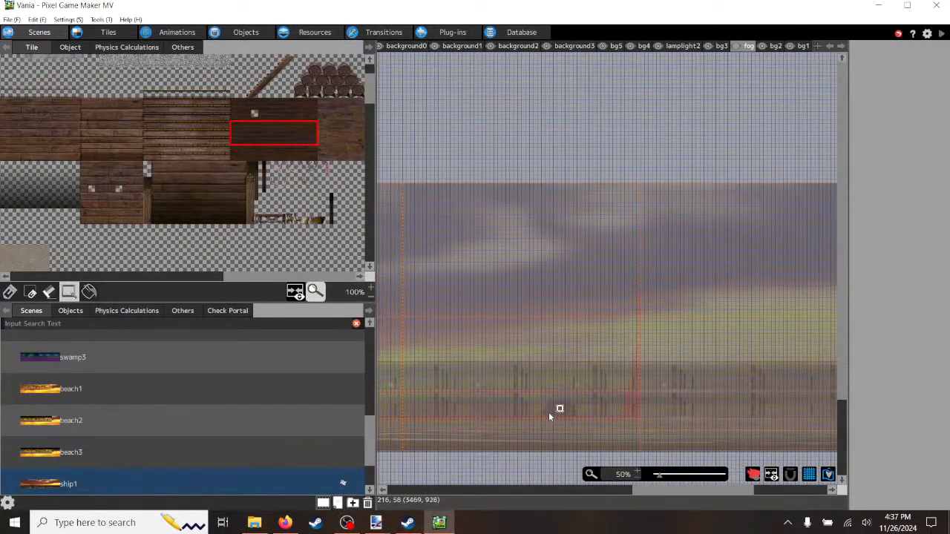
pyautogui.scroll(4, 554, 429)
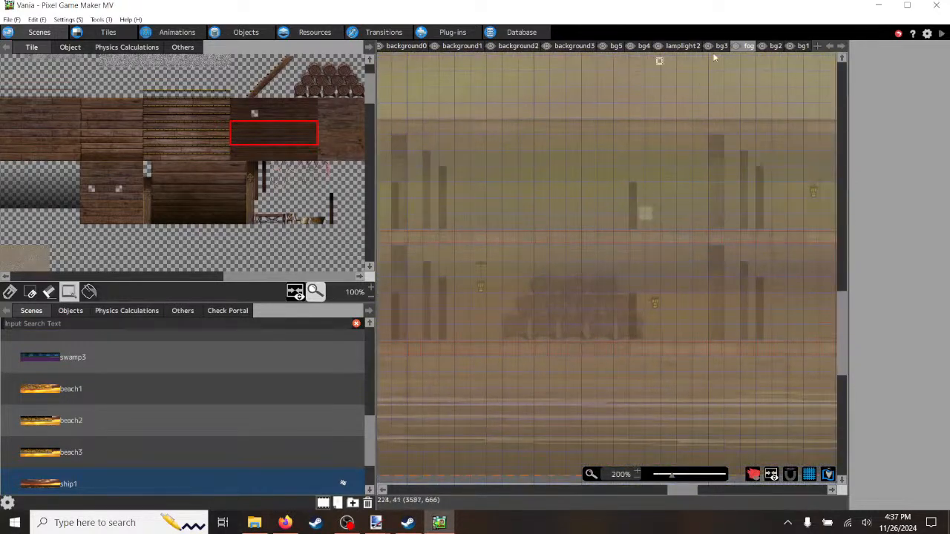
pyautogui.click(759, 47)
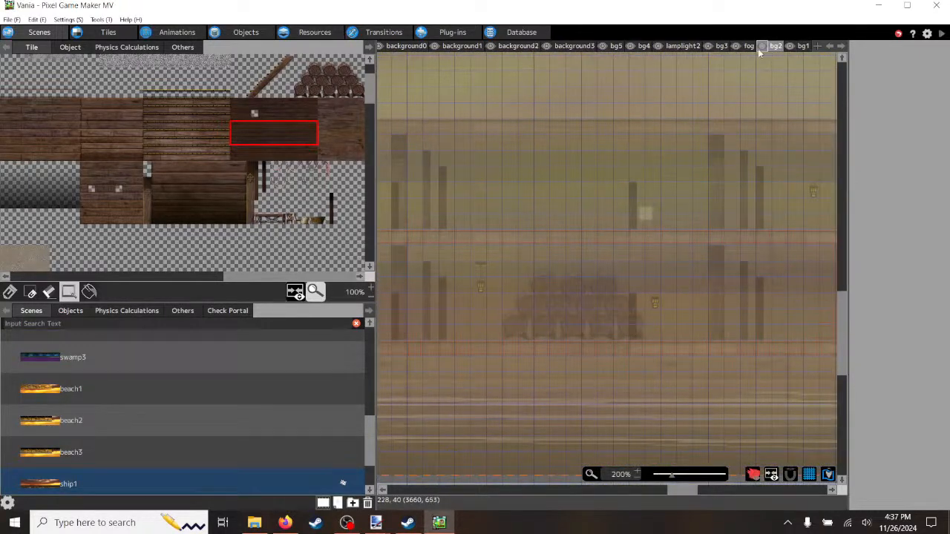
pyautogui.click(672, 46)
pyautogui.click(642, 46)
pyautogui.click(615, 46)
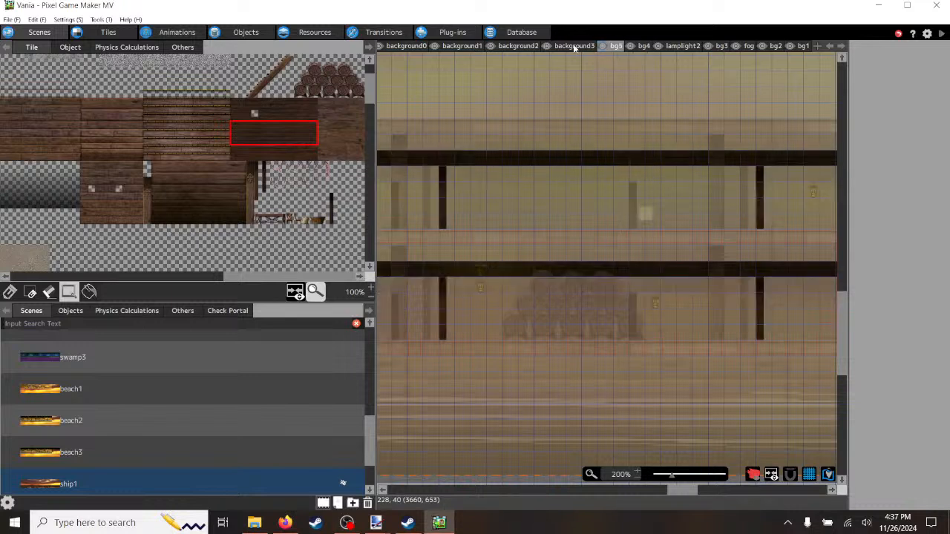
pyautogui.click(573, 46)
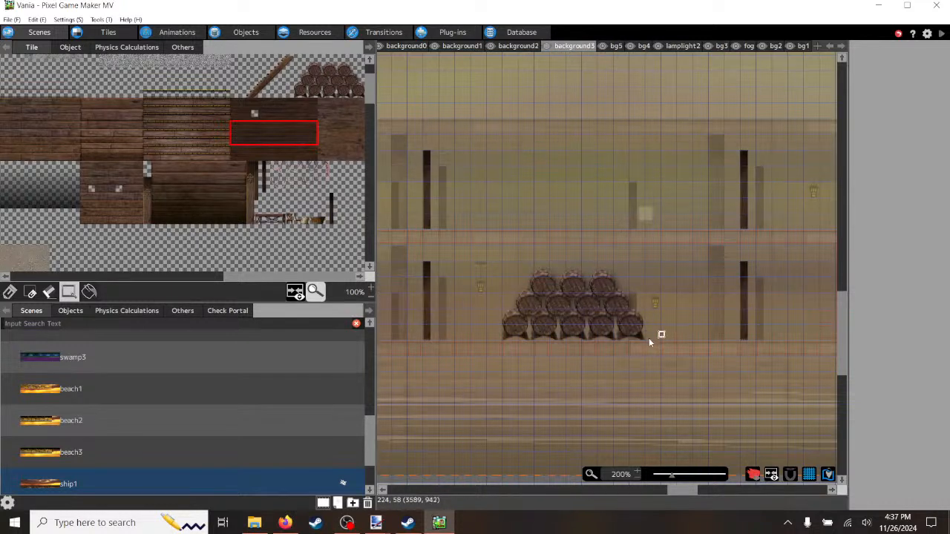
pyautogui.moveTo(643, 339); pyautogui.dragTo(512, 268)
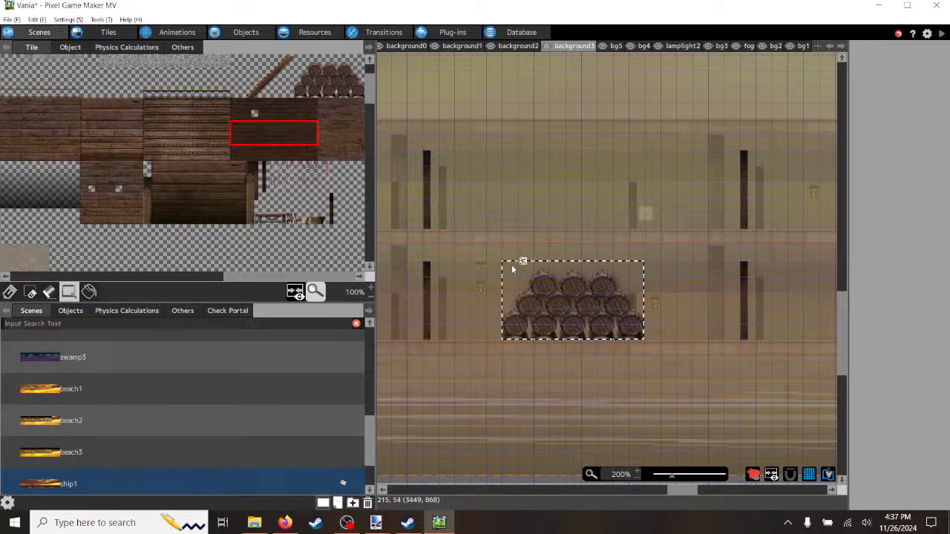
pyautogui.press('Delete')
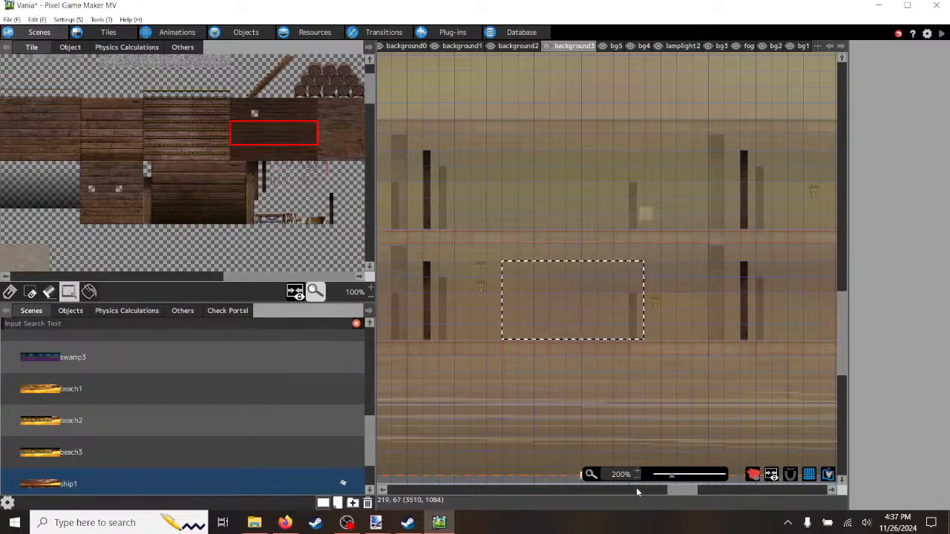
# Step: Paste the barrel stack on background3's lower deck about 14 tiles nearer the scene's start, against the dark support post
pyautogui.moveTo(677, 494); pyautogui.dragTo(666, 495)
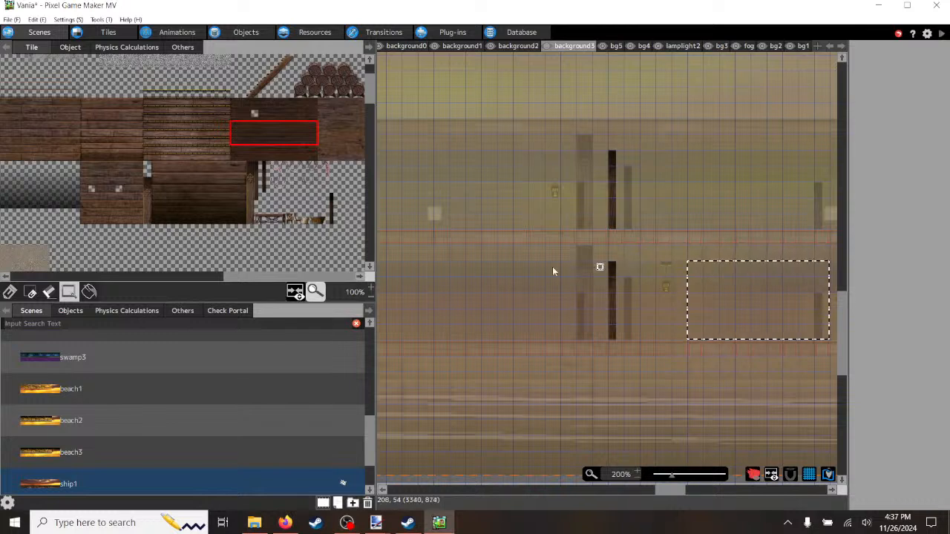
pyautogui.click(398, 262)
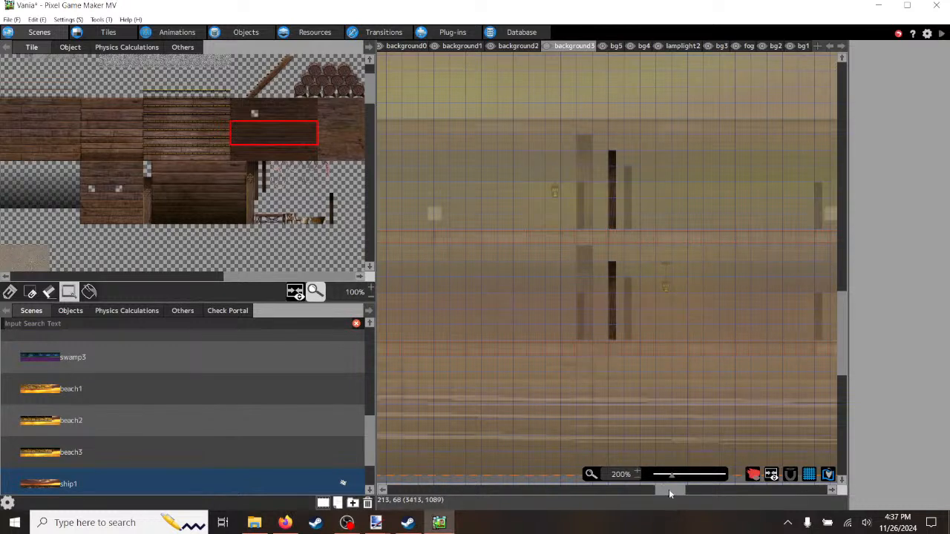
pyautogui.moveTo(669, 489); pyautogui.dragTo(657, 489)
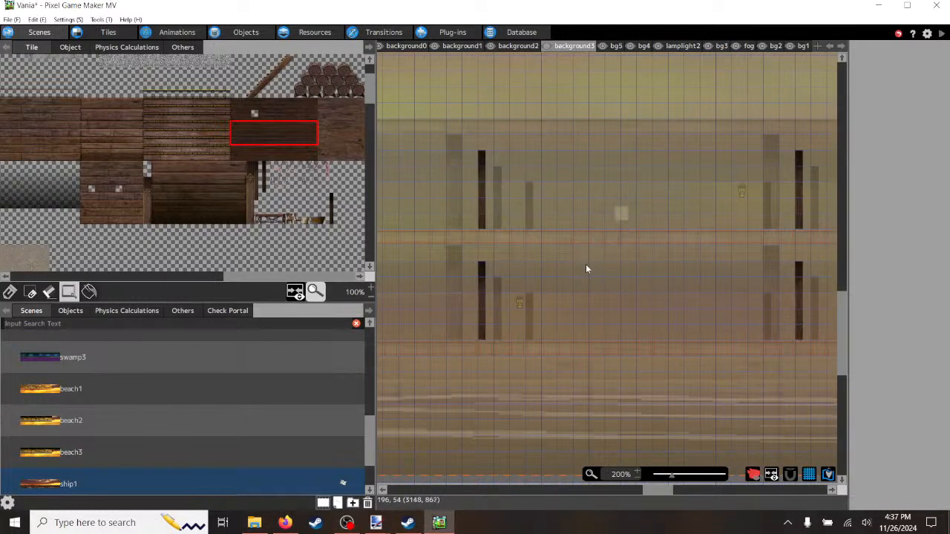
pyautogui.hotkey('ctrl', 'v')
pyautogui.moveTo(670, 303); pyautogui.dragTo(721, 305)
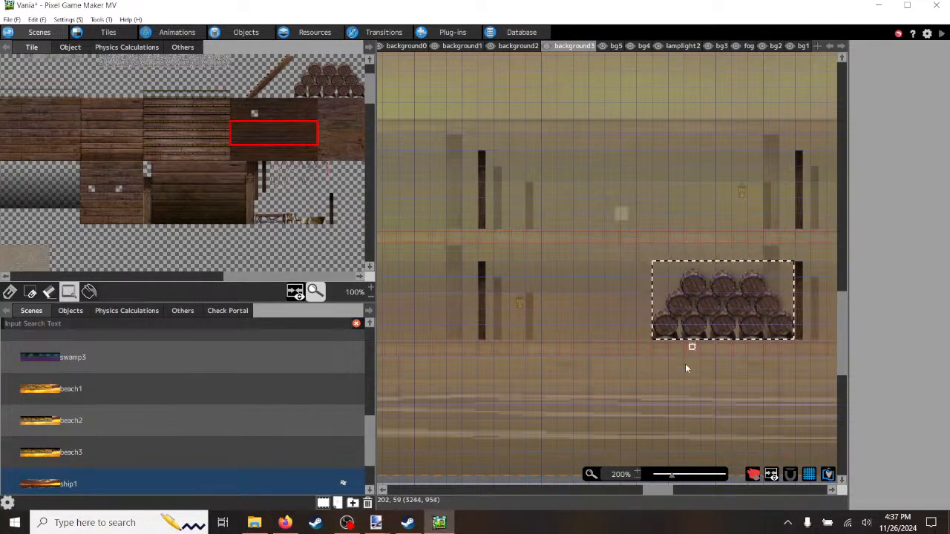
pyautogui.click(710, 185)
pyautogui.moveTo(659, 492); pyautogui.dragTo(688, 498)
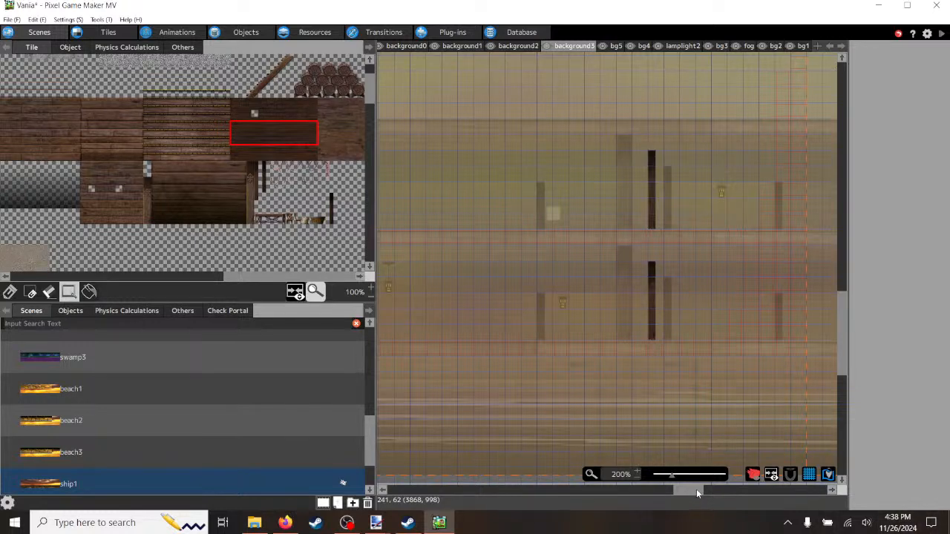
# Step: Examine ship1's decks from the far edge back to the start, comparing layers bg1, bg2, bg3, lamplight2 and bg4 for decoration
pyautogui.moveTo(696, 489); pyautogui.dragTo(764, 490)
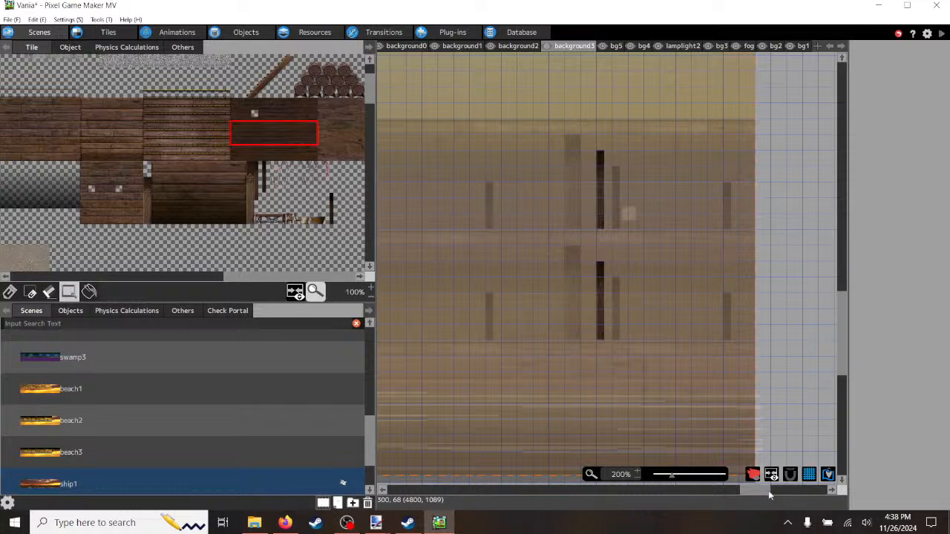
pyautogui.moveTo(759, 489); pyautogui.dragTo(473, 492)
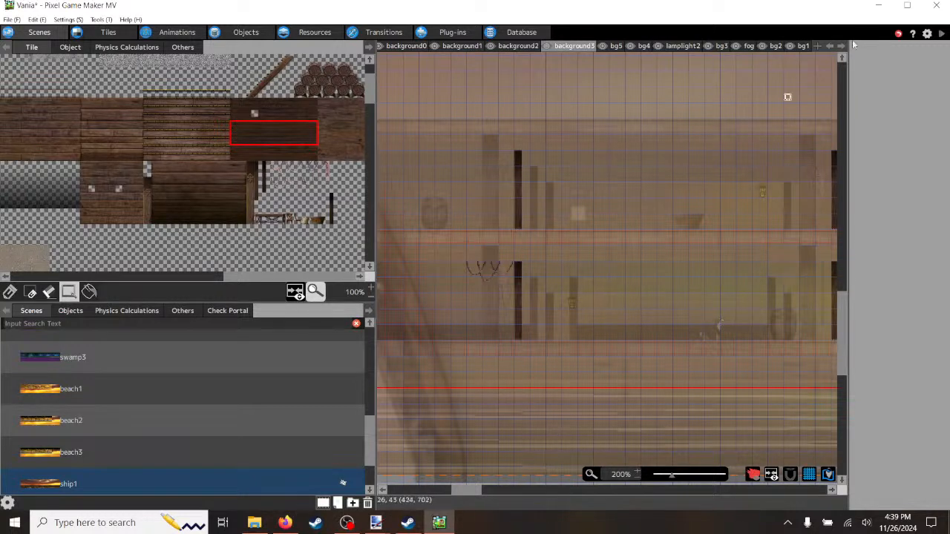
pyautogui.click(802, 46)
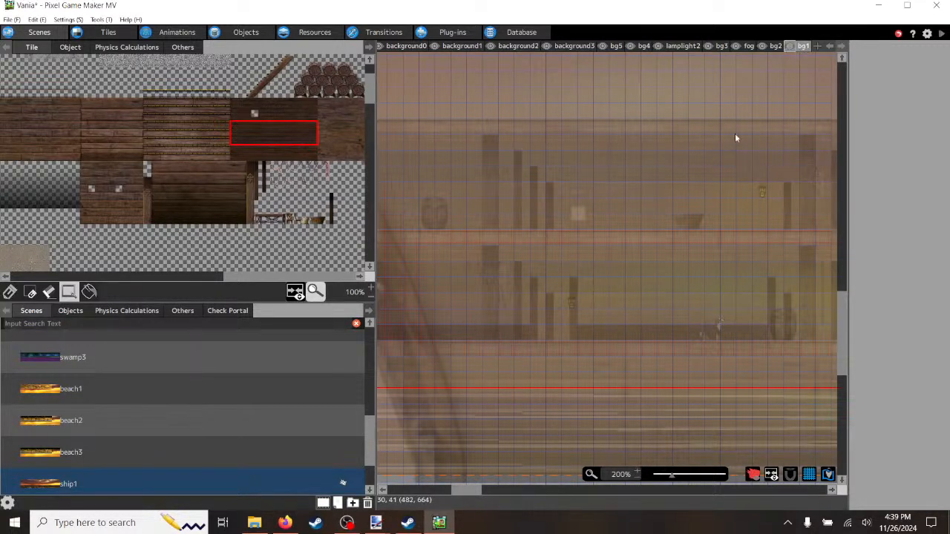
pyautogui.click(774, 46)
pyautogui.click(717, 46)
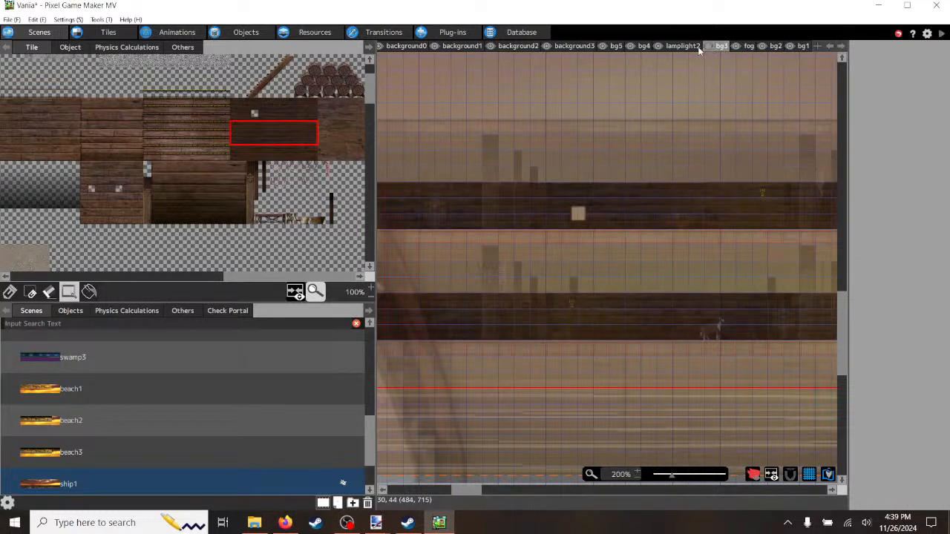
pyautogui.click(683, 46)
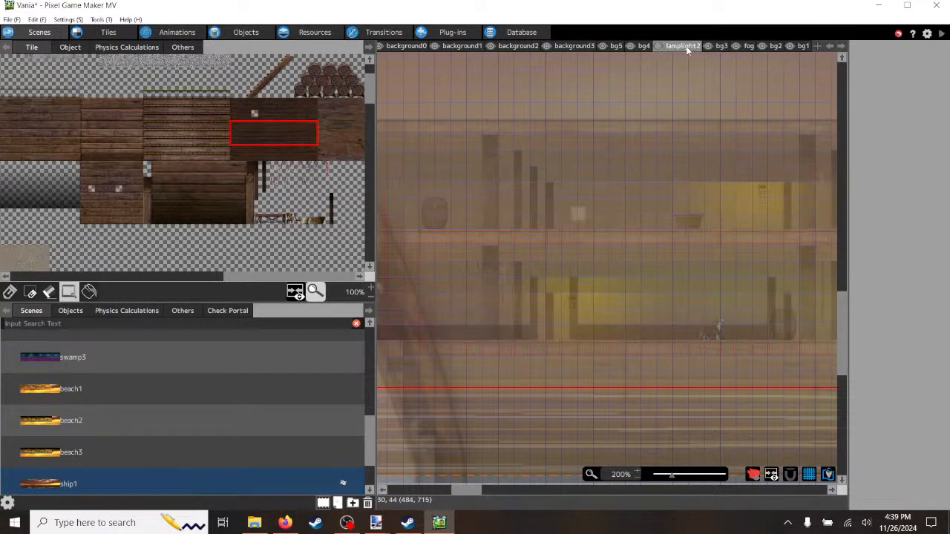
pyautogui.click(643, 46)
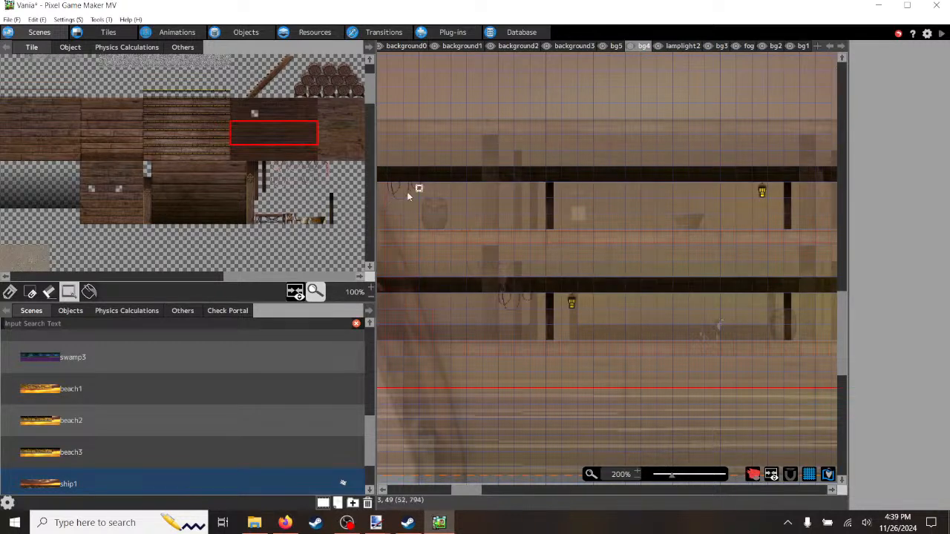
# Step: Paint the small dark hanging-rope tile section, 3 by 2 tiles, under bg4's upper-deck beam above the lower-deck barrel stack
pyautogui.moveTo(466, 492); pyautogui.dragTo(612, 489)
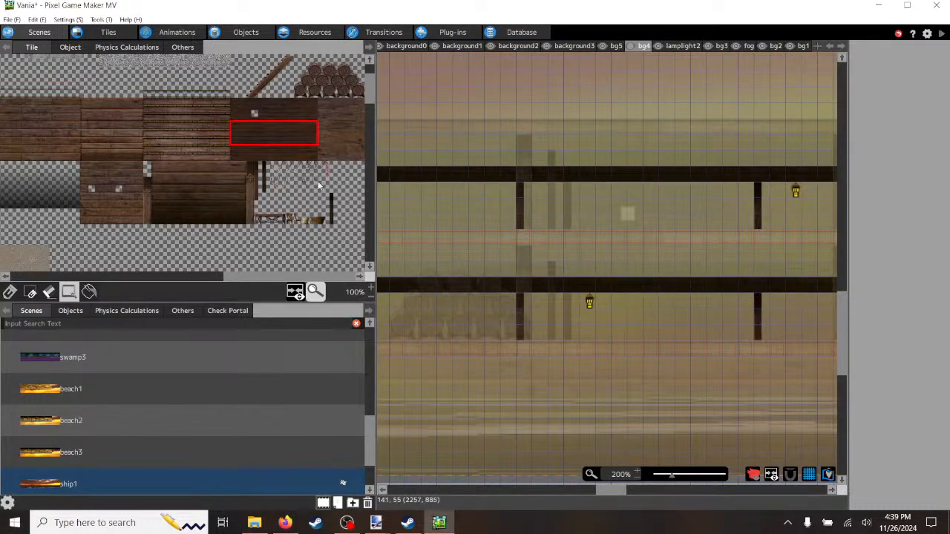
pyautogui.scroll(3, 318, 186)
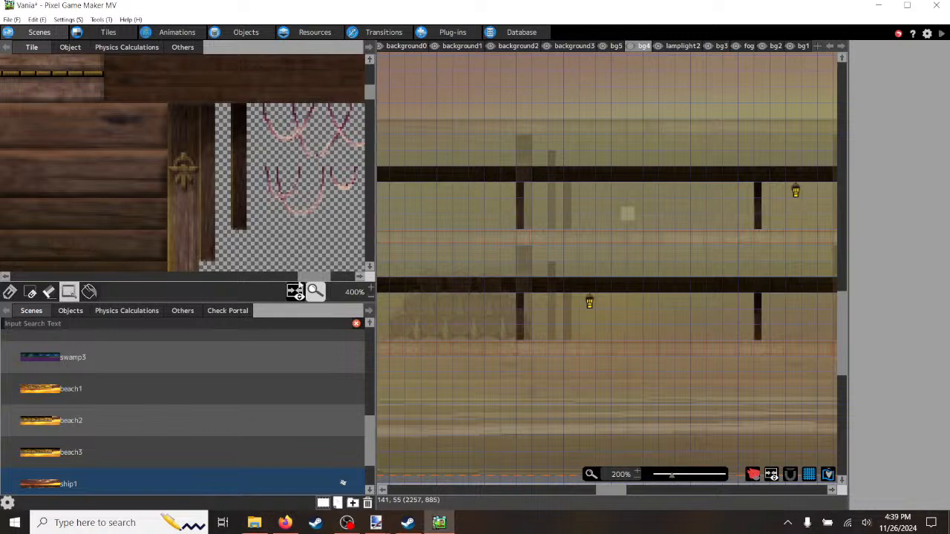
pyautogui.moveTo(307, 276); pyautogui.dragTo(329, 278)
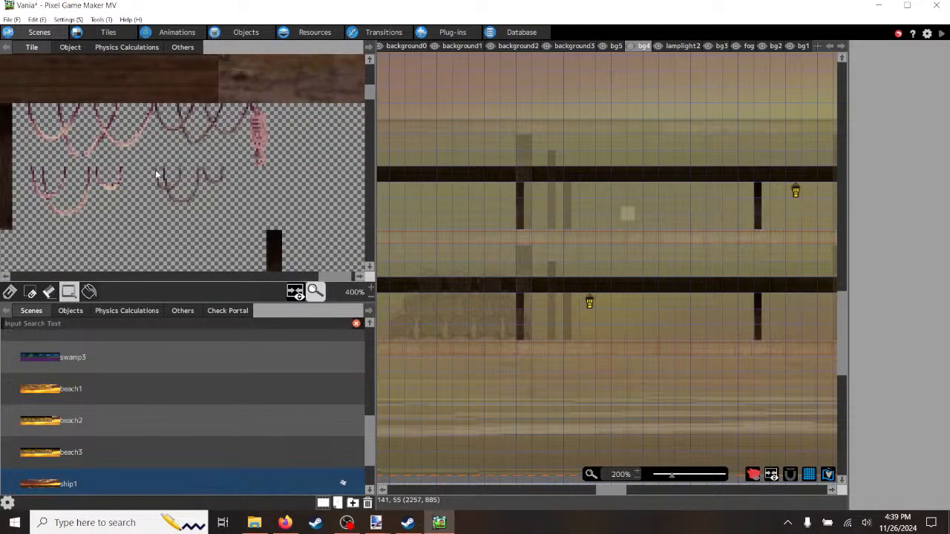
pyautogui.moveTo(155, 170); pyautogui.dragTo(225, 198)
pyautogui.moveTo(164, 177); pyautogui.dragTo(221, 203)
pyautogui.click(9, 293)
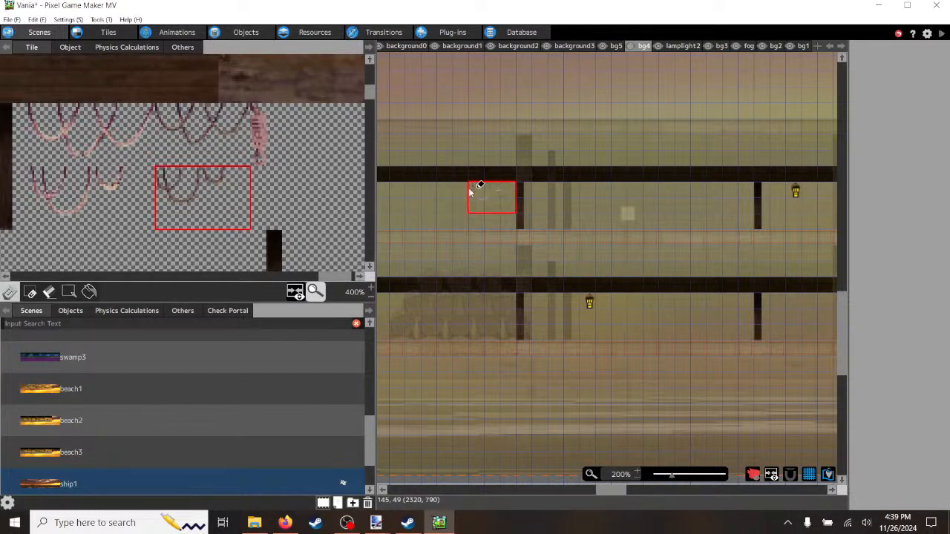
pyautogui.click(454, 190)
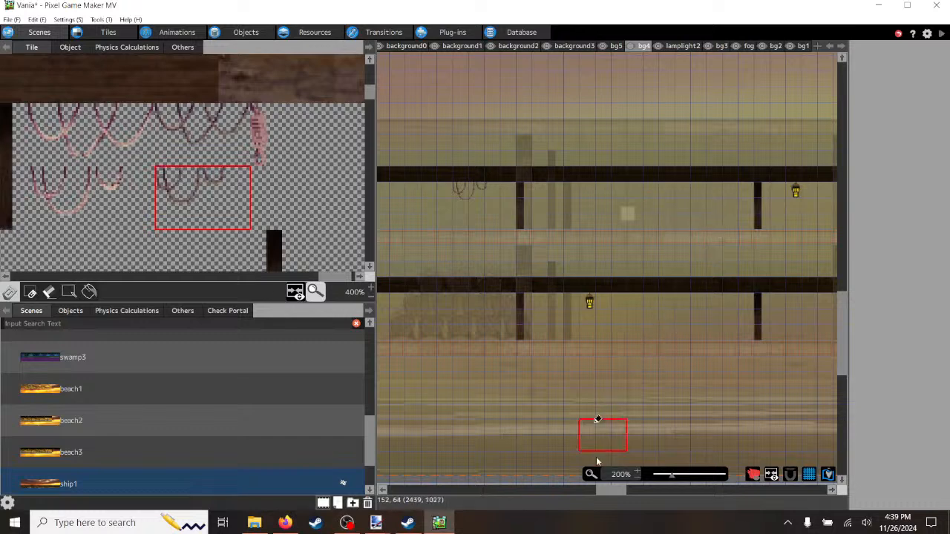
# Step: Add two more copies of the small hanging ropes under bg4's upper-deck beam, one before a support post and one before the lantern
pyautogui.moveTo(613, 489); pyautogui.dragTo(686, 498)
pyautogui.click(461, 190)
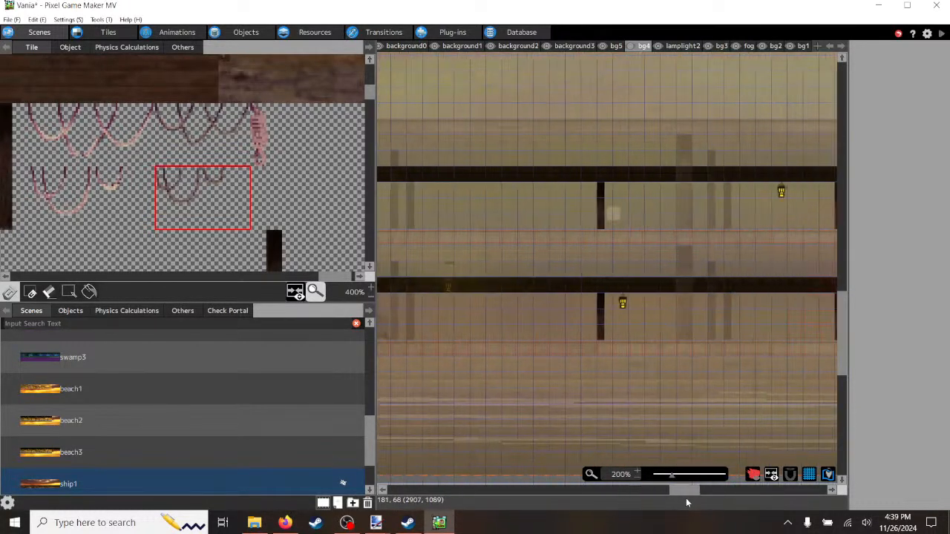
pyautogui.click(496, 197)
pyautogui.click(692, 194)
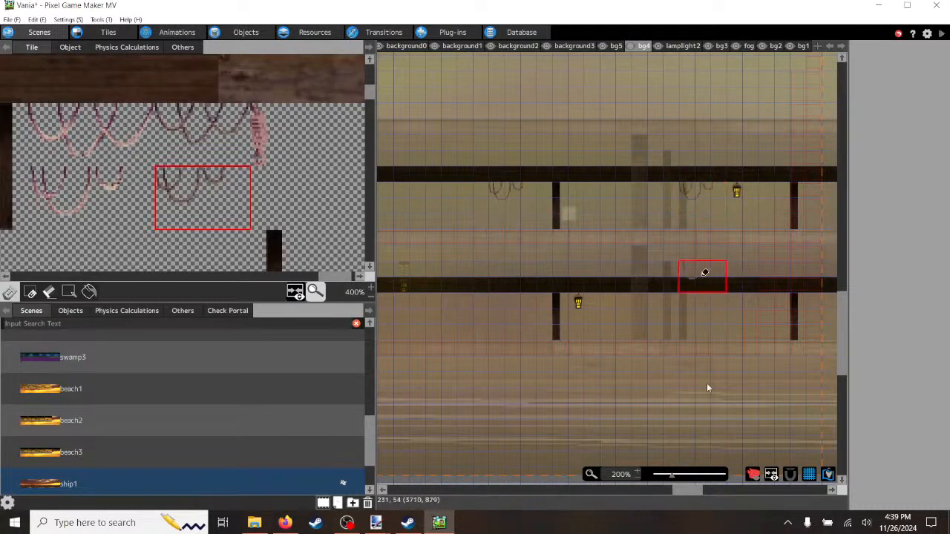
pyautogui.moveTo(683, 490); pyautogui.dragTo(719, 495)
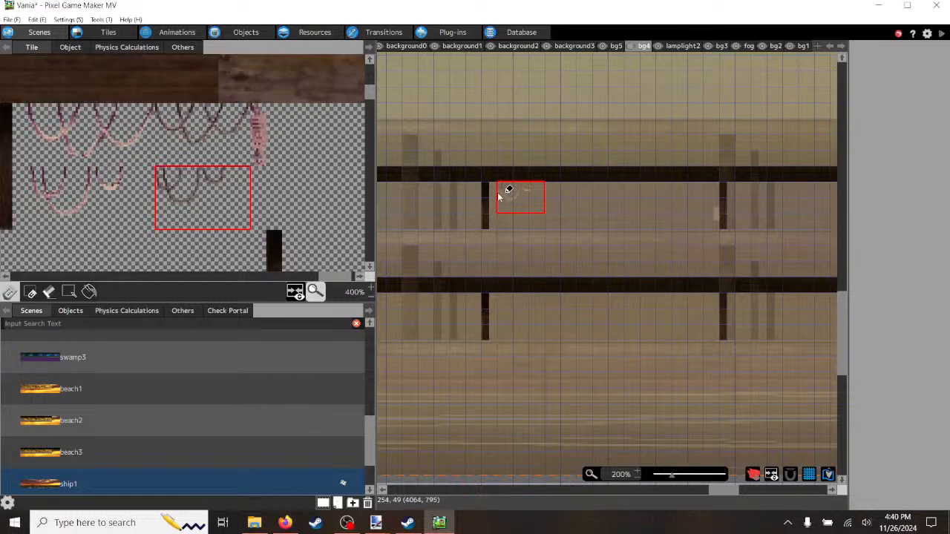
# Step: Paint further copies of the small hanging ropes beneath bg4's upper-deck beam in the sections toward the scene's start
pyautogui.moveTo(708, 492); pyautogui.dragTo(555, 489)
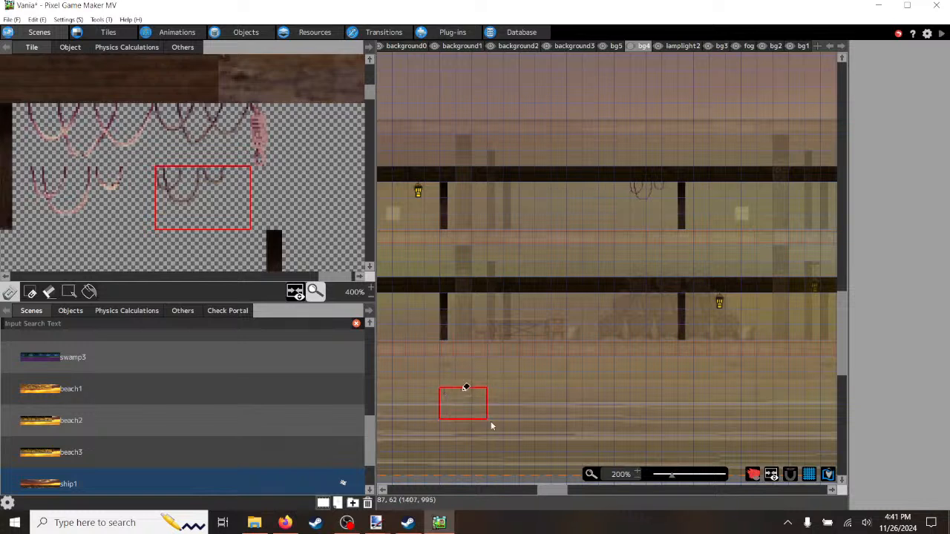
pyautogui.moveTo(551, 494); pyautogui.dragTo(530, 492)
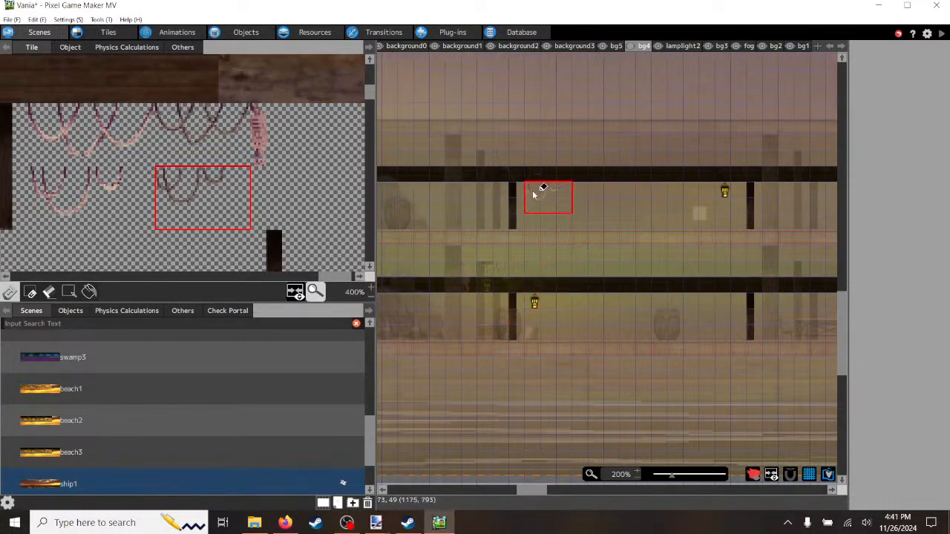
pyautogui.click(458, 196)
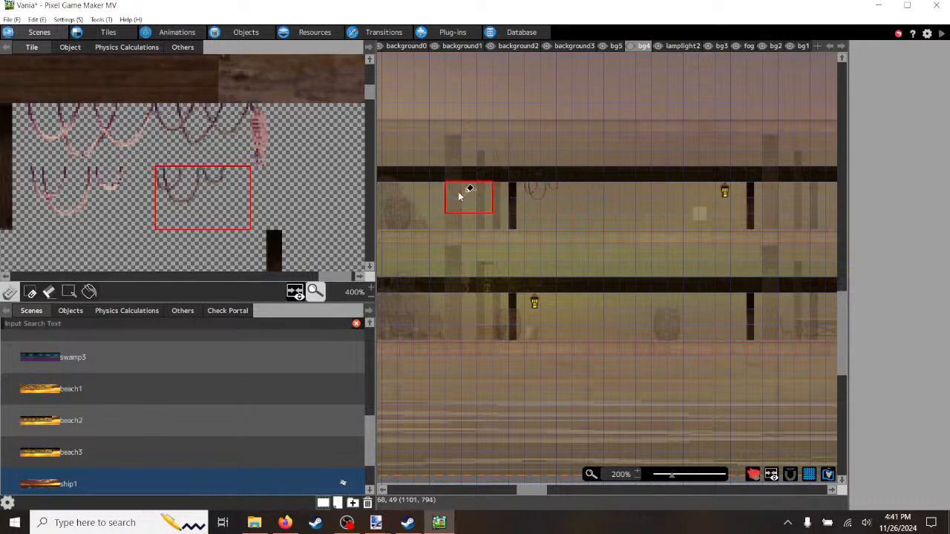
pyautogui.moveTo(540, 493); pyautogui.dragTo(515, 492)
pyautogui.click(565, 191)
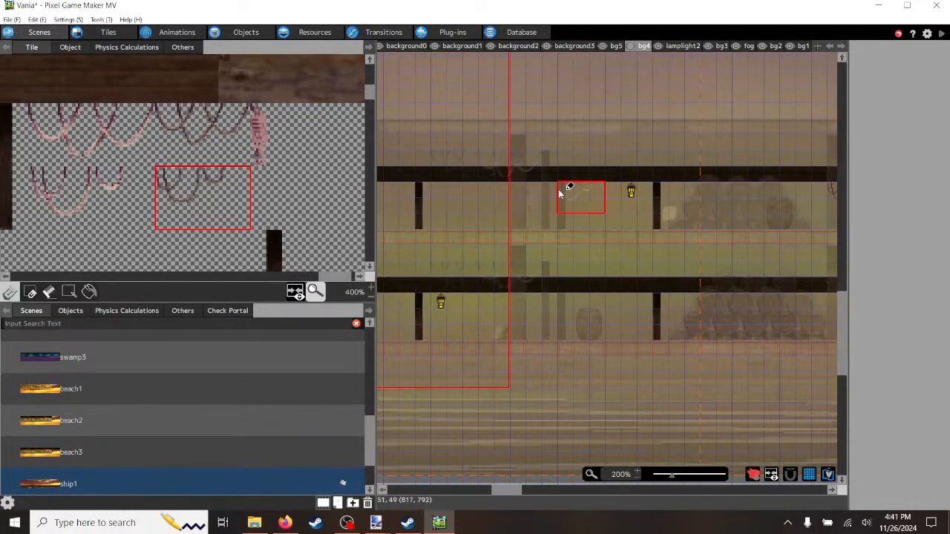
pyautogui.moveTo(503, 490); pyautogui.dragTo(472, 489)
pyautogui.click(466, 190)
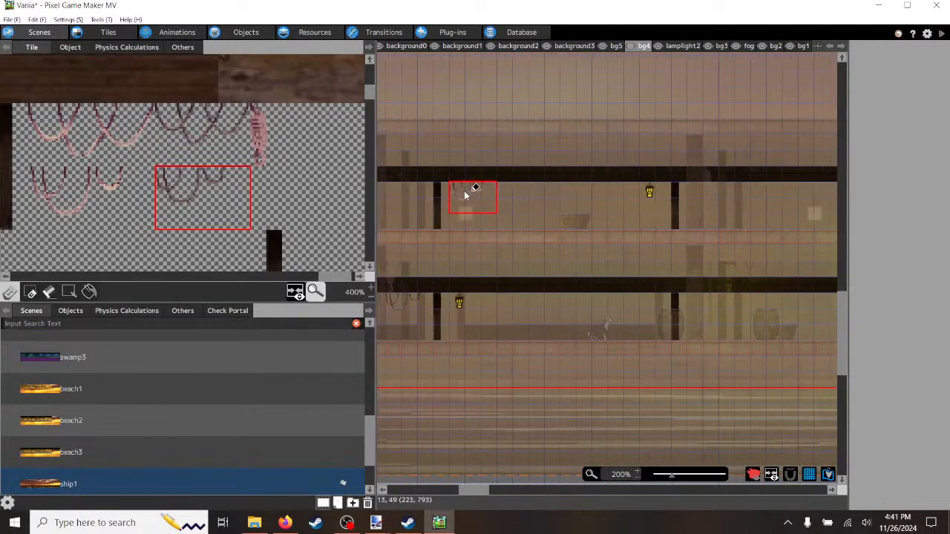
# Step: Paint the wider dark hanging-rope section, 3 by 2 tiles, under bg4's upper-deck beam near the scene's start, above the faded barrel
pyautogui.moveTo(477, 494)
pyautogui.mouseDown()
pyautogui.moveTo(460, 493)
pyautogui.moveTo(477, 491)
pyautogui.mouseUp()
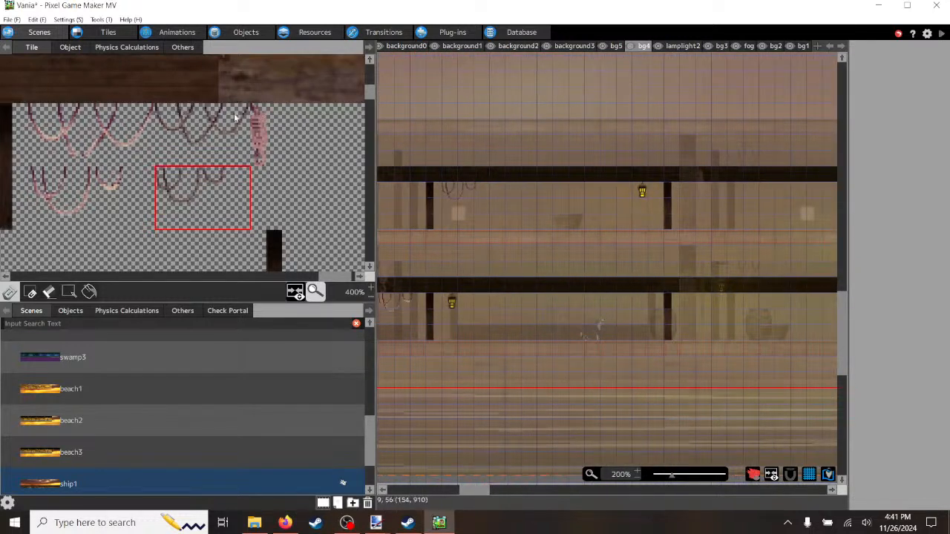
pyautogui.click(163, 110)
pyautogui.moveTo(163, 110); pyautogui.dragTo(234, 141)
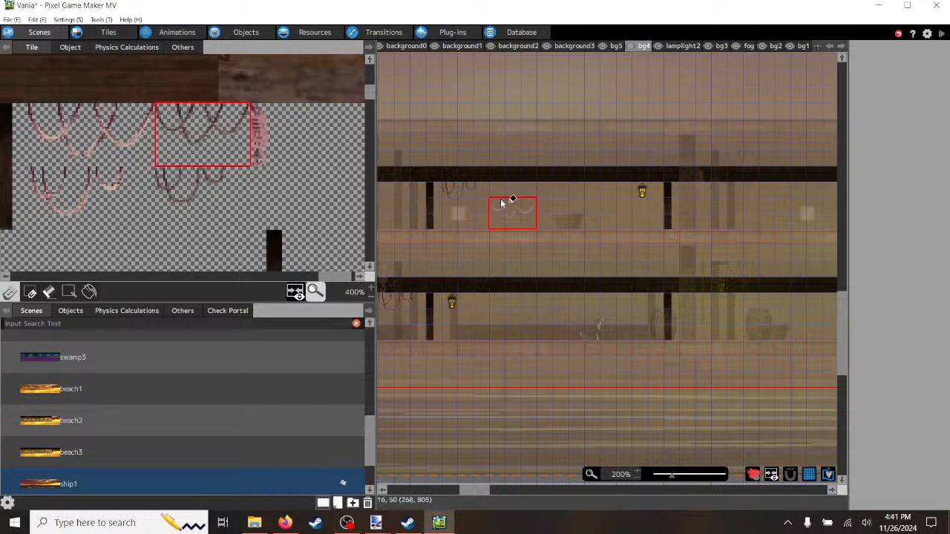
pyautogui.moveTo(478, 490); pyautogui.dragTo(469, 491)
pyautogui.click(438, 199)
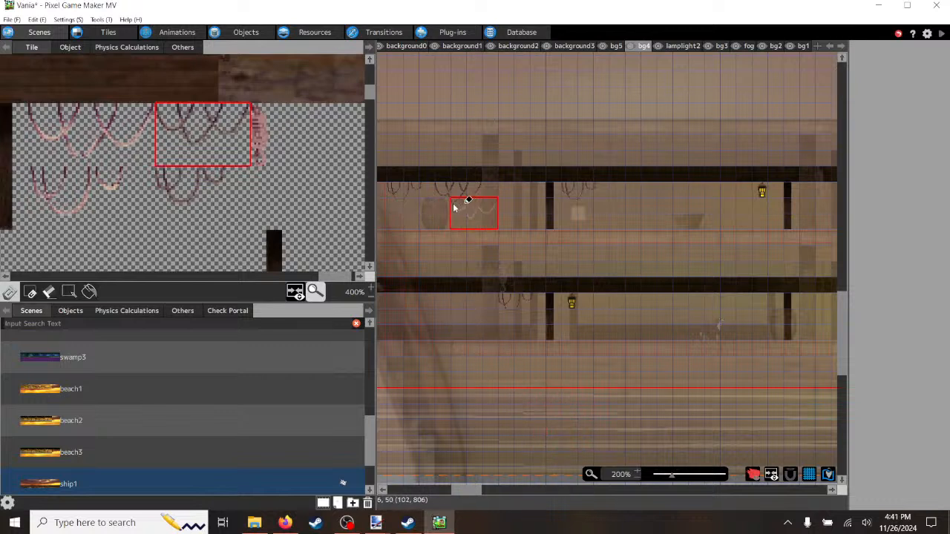
# Step: On background2, paint a two-tile-long vertical chain on the upper deck near the scene's start, between the thick and thin support posts
pyautogui.moveTo(460, 493); pyautogui.dragTo(474, 489)
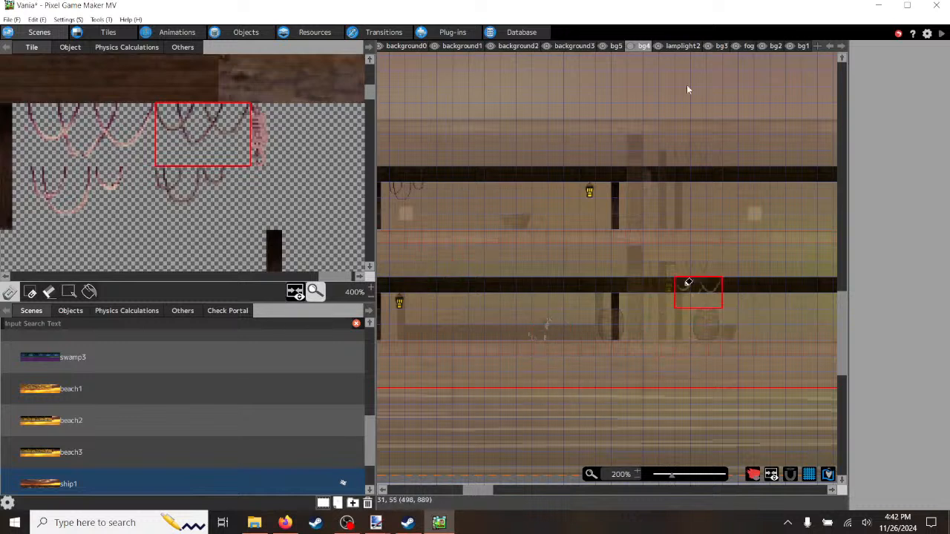
pyautogui.click(616, 48)
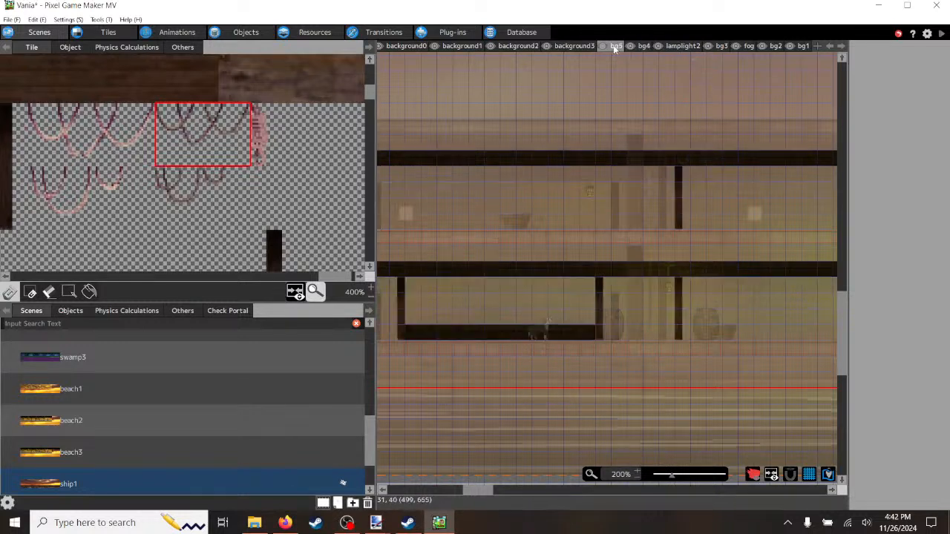
pyautogui.click(571, 48)
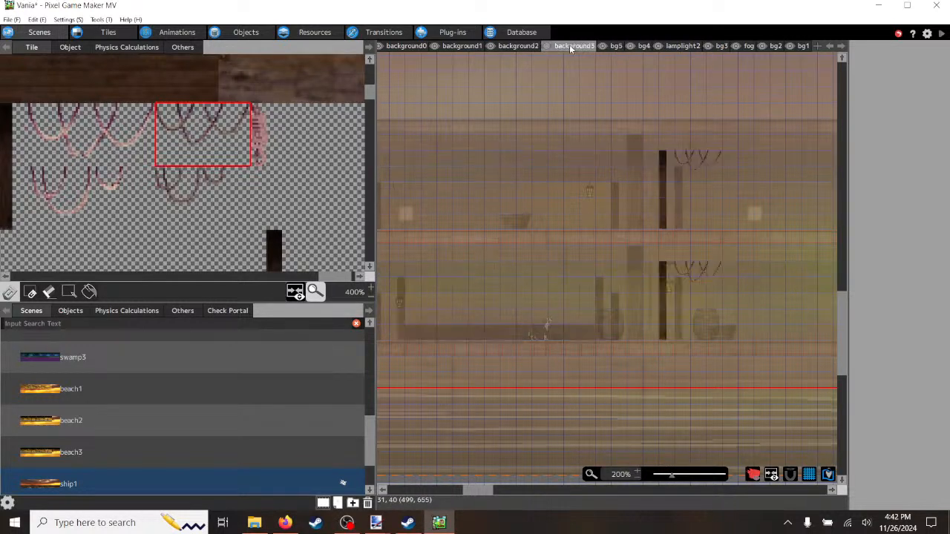
pyautogui.click(526, 47)
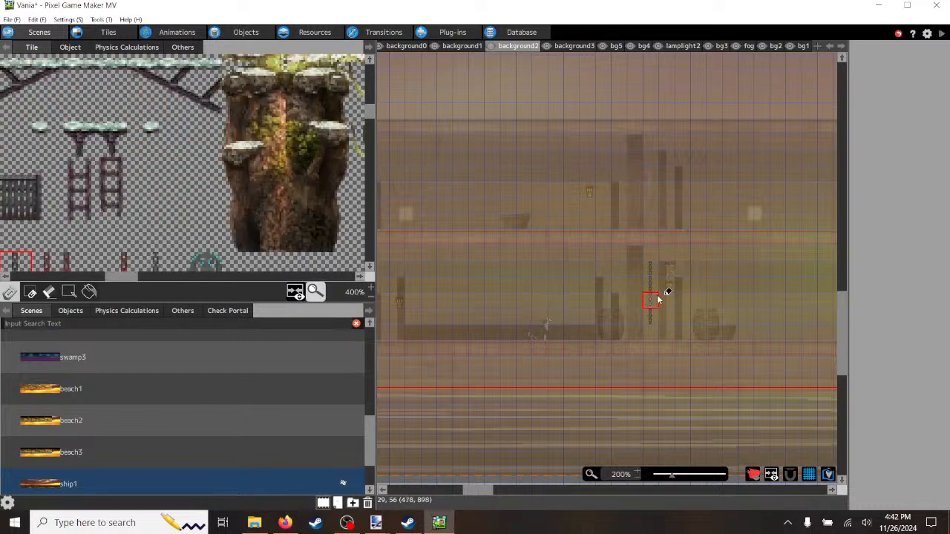
pyautogui.scroll(-1, 80, 227)
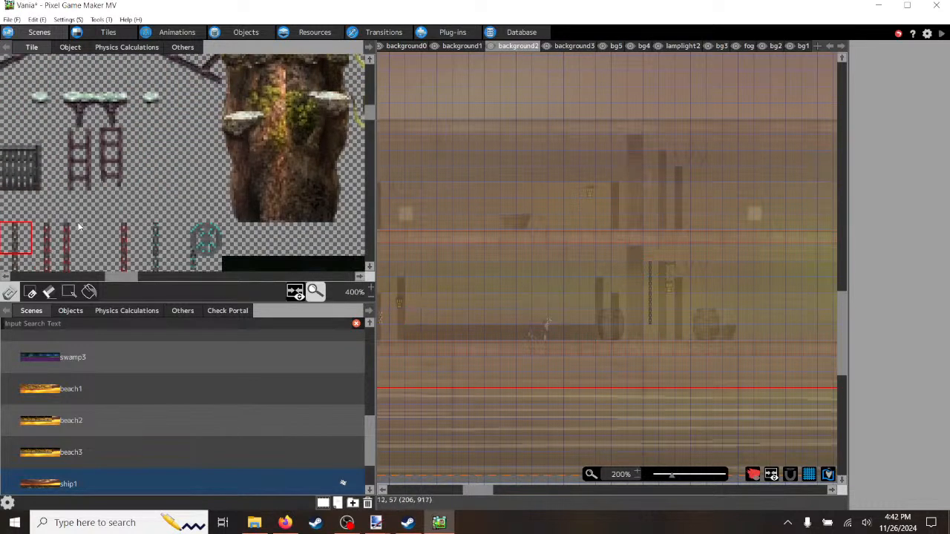
pyautogui.scroll(-5, 79, 227)
pyautogui.moveTo(127, 278); pyautogui.dragTo(124, 277)
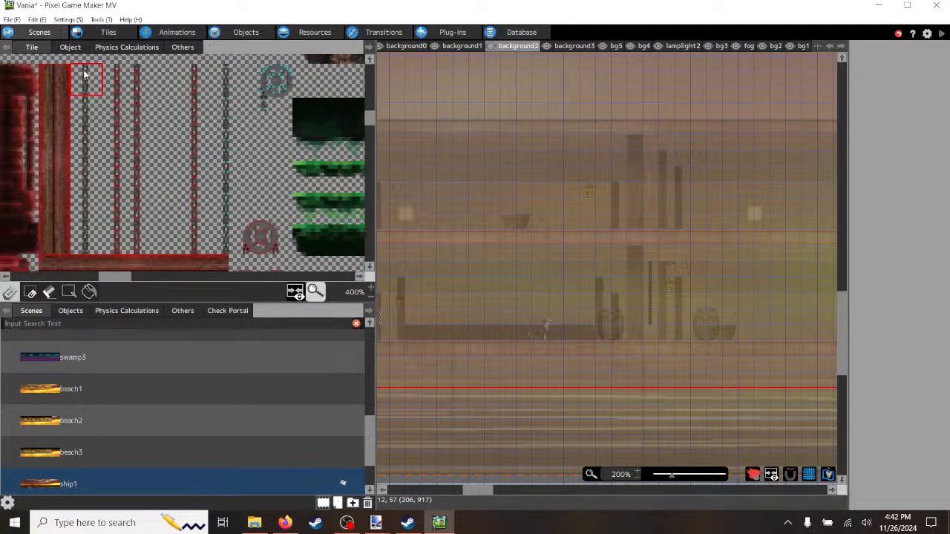
pyautogui.moveTo(85, 74); pyautogui.dragTo(88, 113)
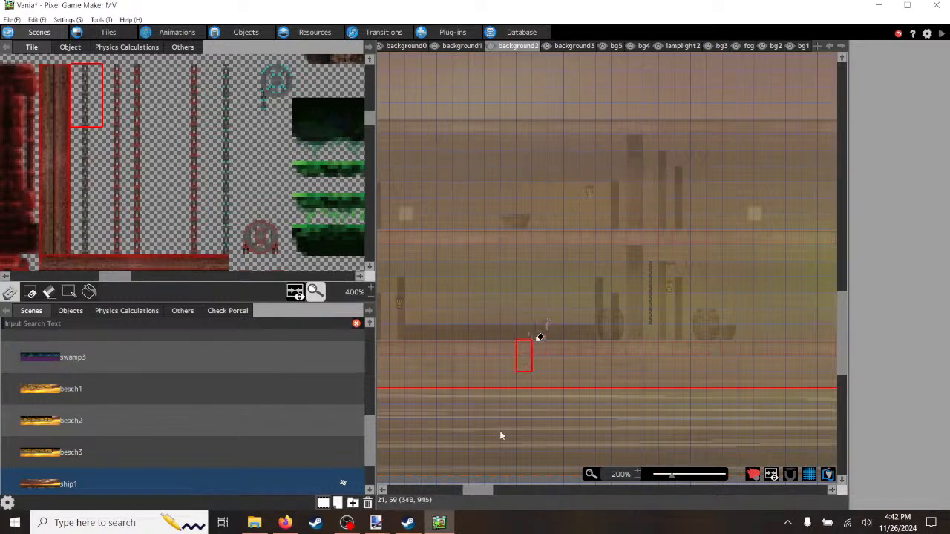
pyautogui.moveTo(476, 491); pyautogui.dragTo(469, 493)
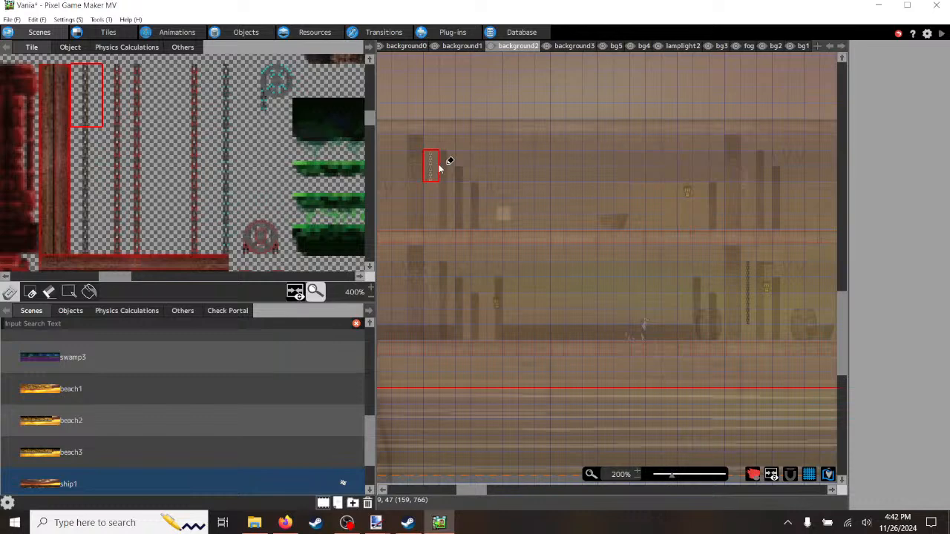
pyautogui.click(438, 168)
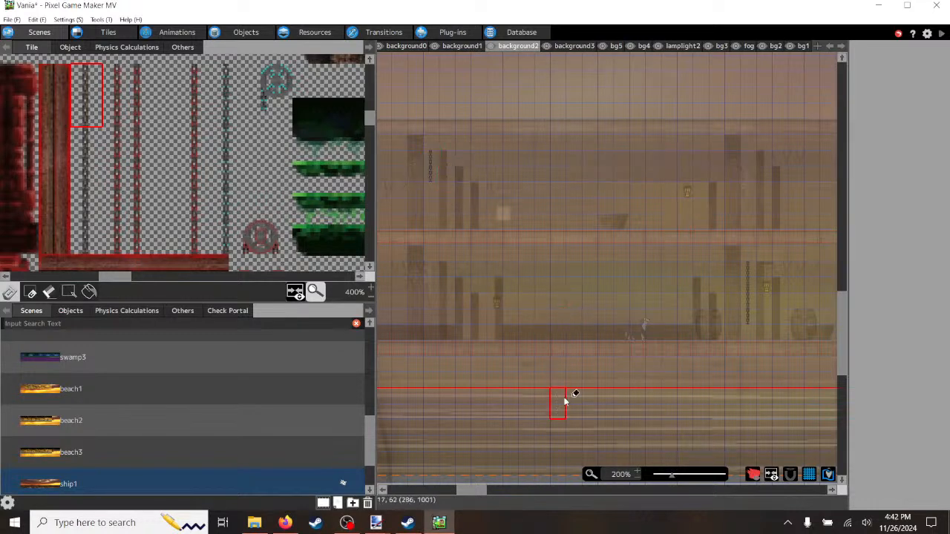
# Step: Paint three-tile-long vertical chains on background2's upper deck, one just before the thick post past the barrel stack and one by mid-scene thin posts
pyautogui.moveTo(474, 490); pyautogui.dragTo(522, 493)
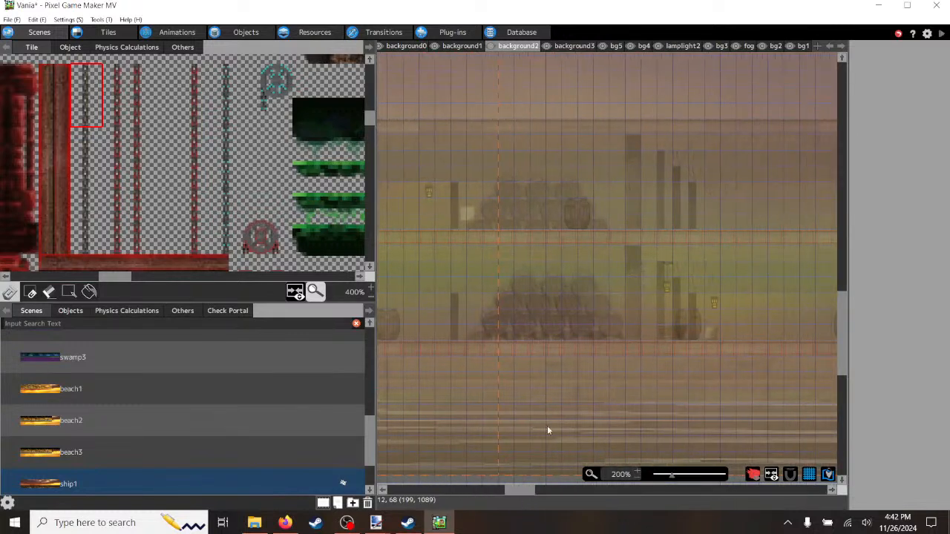
pyautogui.moveTo(86, 77)
pyautogui.mouseDown()
pyautogui.moveTo(91, 169)
pyautogui.moveTo(94, 157)
pyautogui.mouseUp()
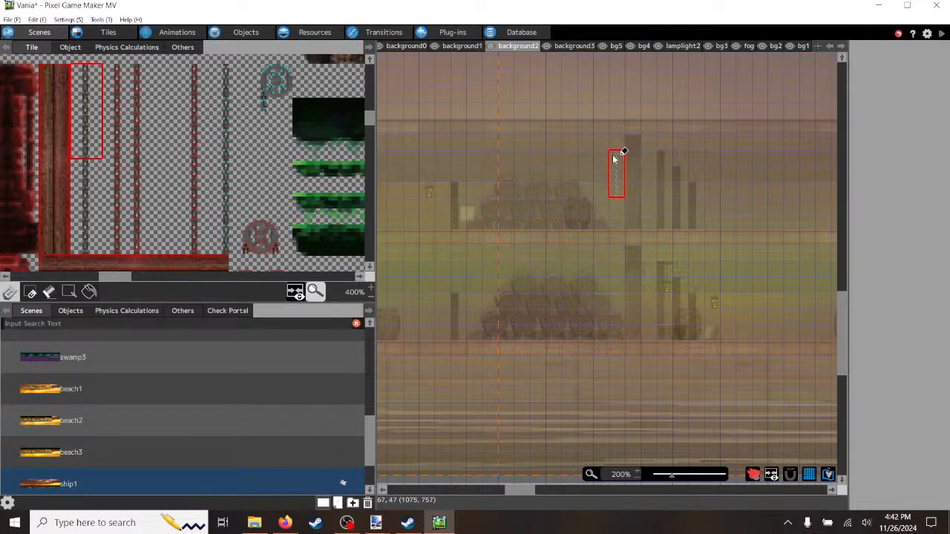
pyautogui.click(614, 159)
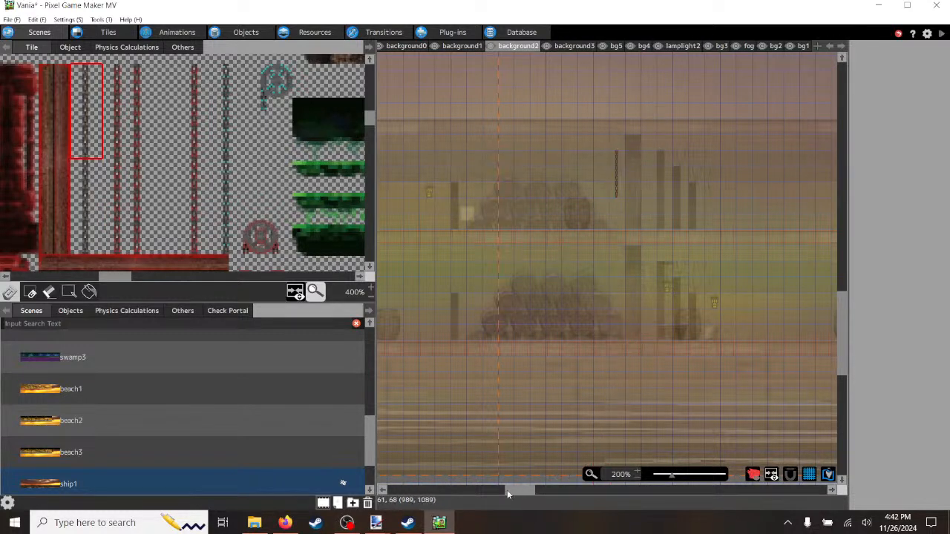
pyautogui.moveTo(507, 489); pyautogui.dragTo(606, 508)
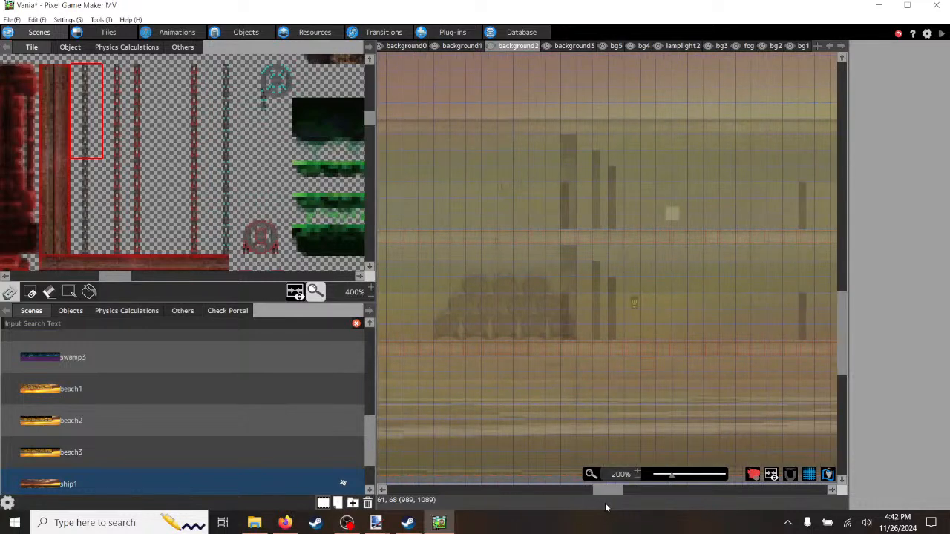
pyautogui.click(621, 165)
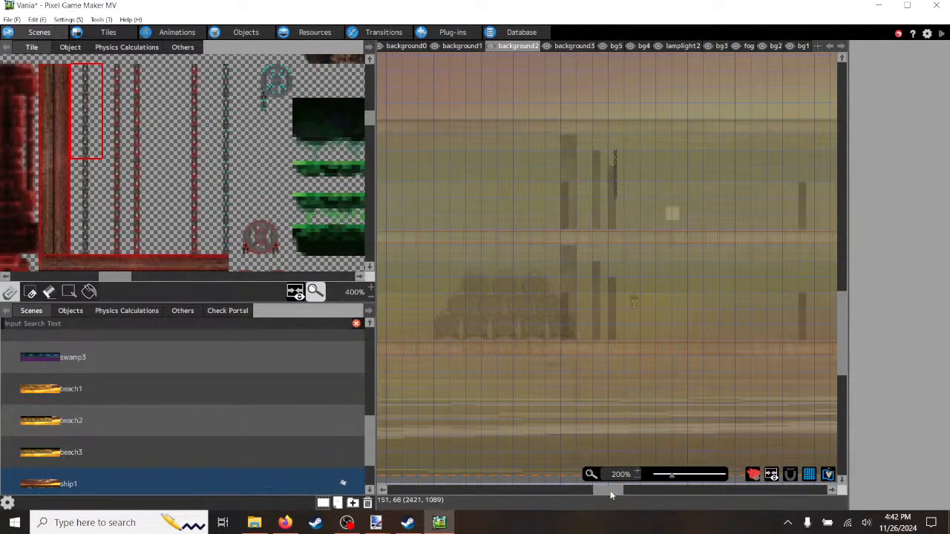
# Step: Paint a four-tile-long vertical chain on background2's upper deck, against the tallest thin post in a further section
pyautogui.moveTo(611, 491); pyautogui.dragTo(653, 490)
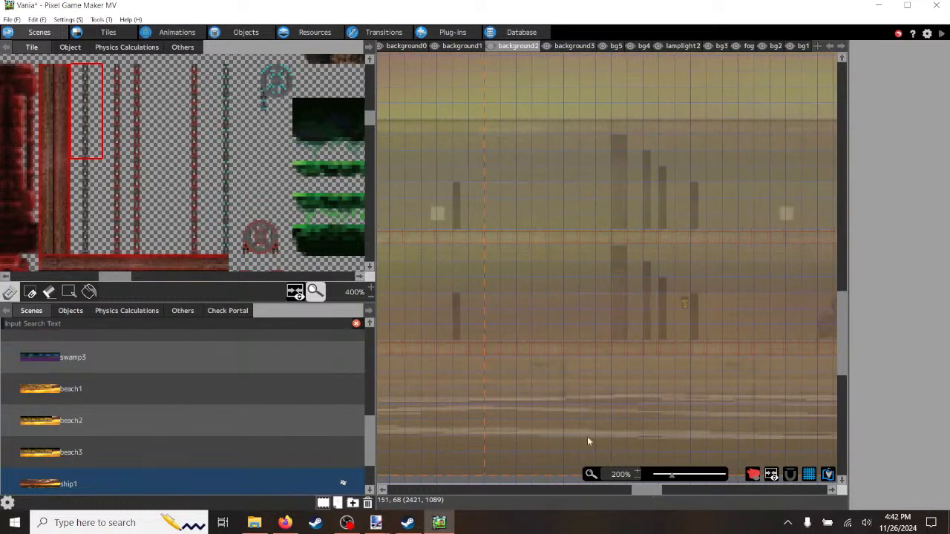
pyautogui.moveTo(86, 72); pyautogui.dragTo(94, 178)
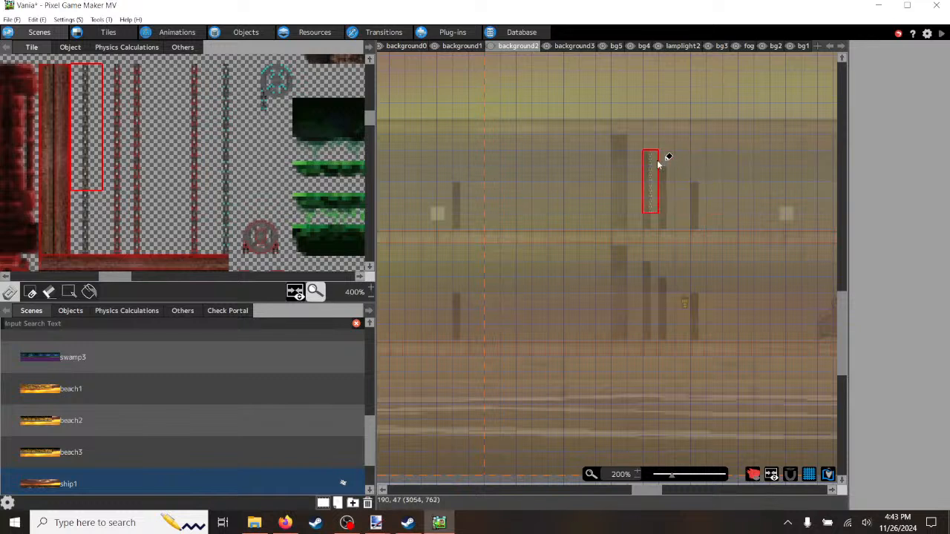
pyautogui.click(657, 160)
# Step: Paint a two-tile-long chain on background2's upper deck between the thick and thin posts, above the faded lower-deck barrel pile
pyautogui.moveTo(649, 492); pyautogui.dragTo(657, 493)
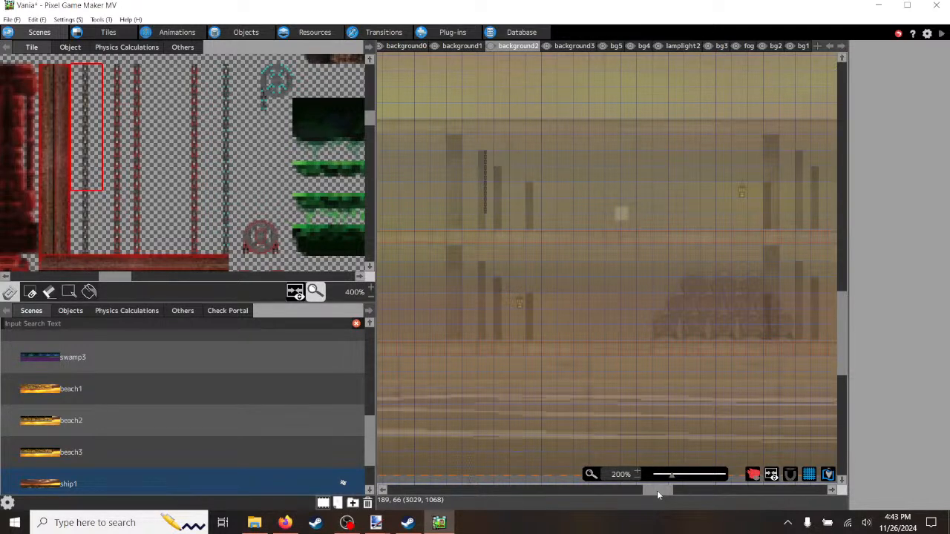
pyautogui.moveTo(657, 491); pyautogui.dragTo(669, 492)
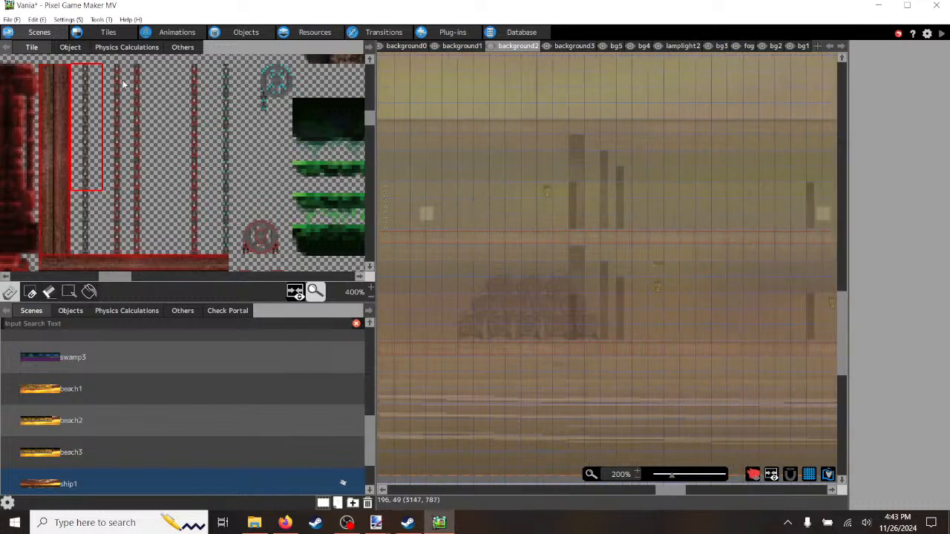
pyautogui.moveTo(93, 74); pyautogui.dragTo(91, 121)
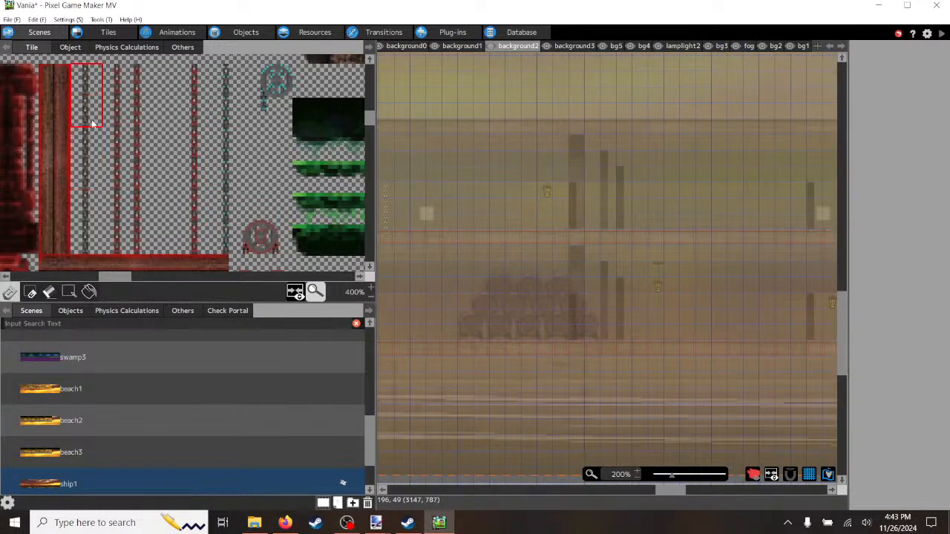
pyautogui.click(598, 154)
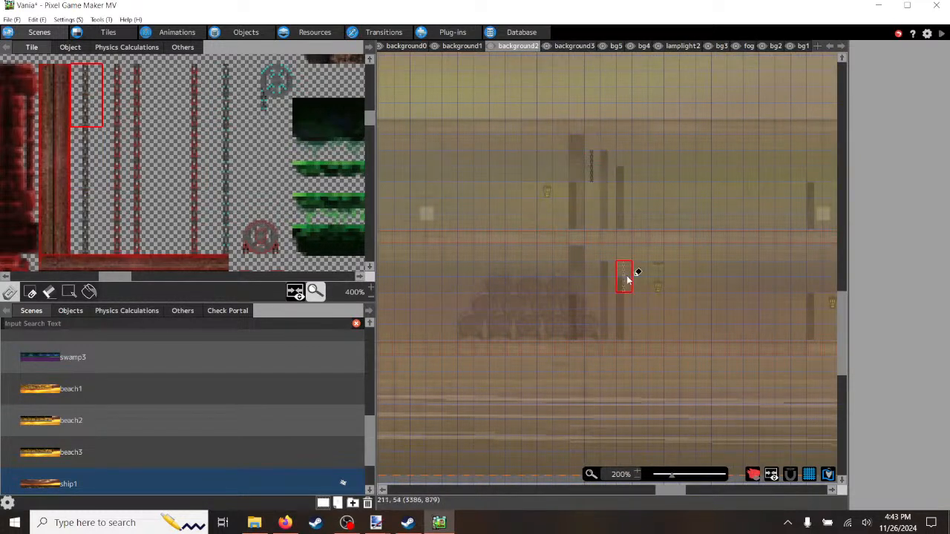
# Step: Add more two-tile-long chains along background2's upper deck in the remaining sections toward the scene's end
pyautogui.moveTo(668, 489); pyautogui.dragTo(709, 501)
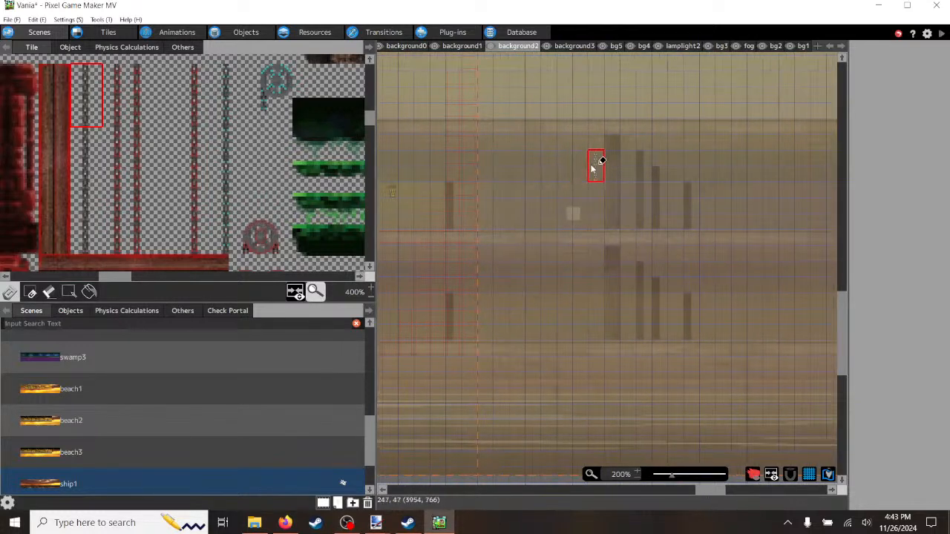
pyautogui.click(586, 163)
pyautogui.moveTo(708, 490); pyautogui.dragTo(732, 491)
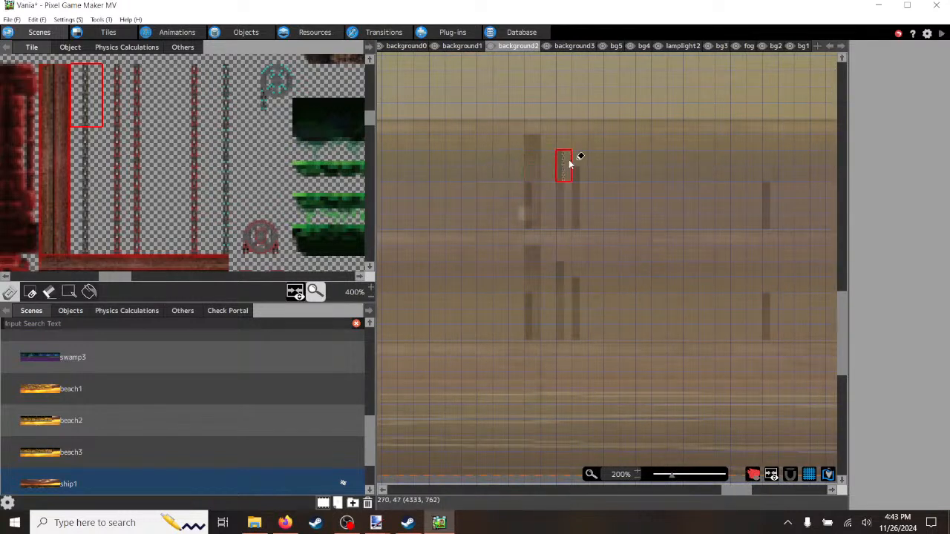
pyautogui.click(569, 159)
pyautogui.moveTo(733, 491); pyautogui.dragTo(753, 491)
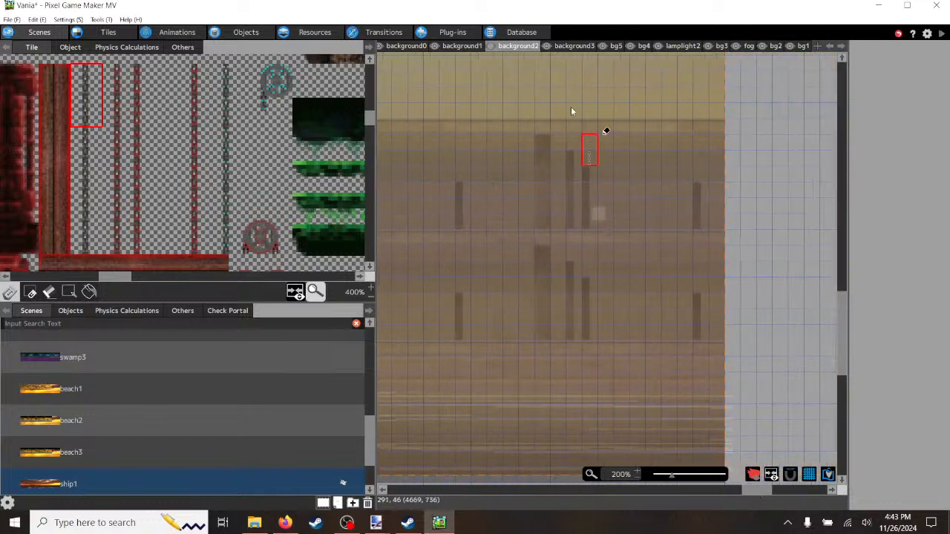
pyautogui.click(480, 162)
pyautogui.moveTo(756, 492); pyautogui.dragTo(742, 492)
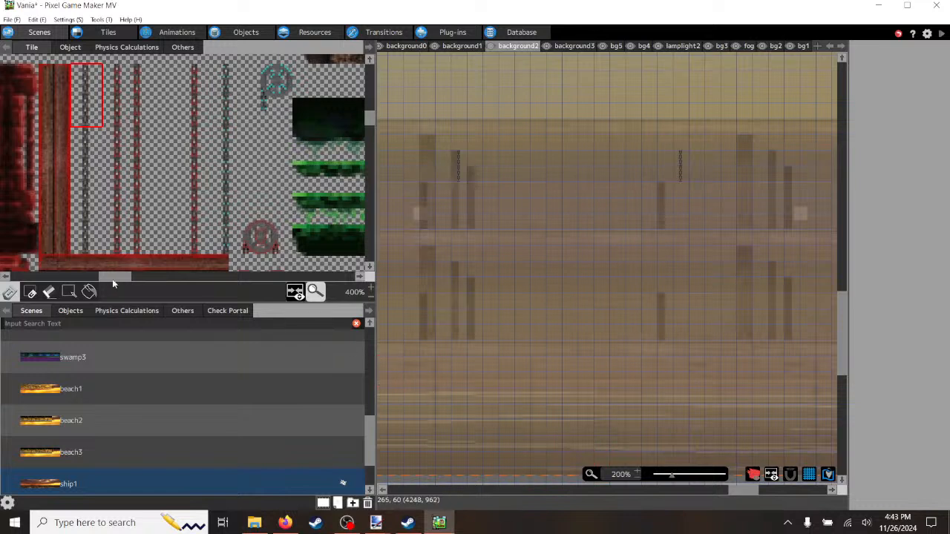
pyautogui.moveTo(113, 283); pyautogui.dragTo(85, 279)
pyautogui.moveTo(65, 276); pyautogui.dragTo(139, 276)
pyautogui.scroll(5, 206, 224)
pyautogui.scroll(8, 208, 226)
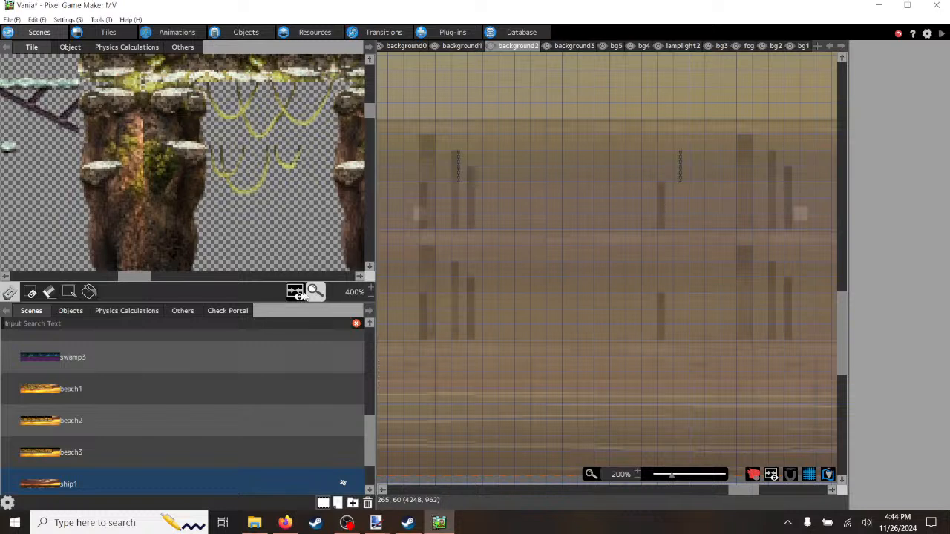
pyautogui.click(371, 297)
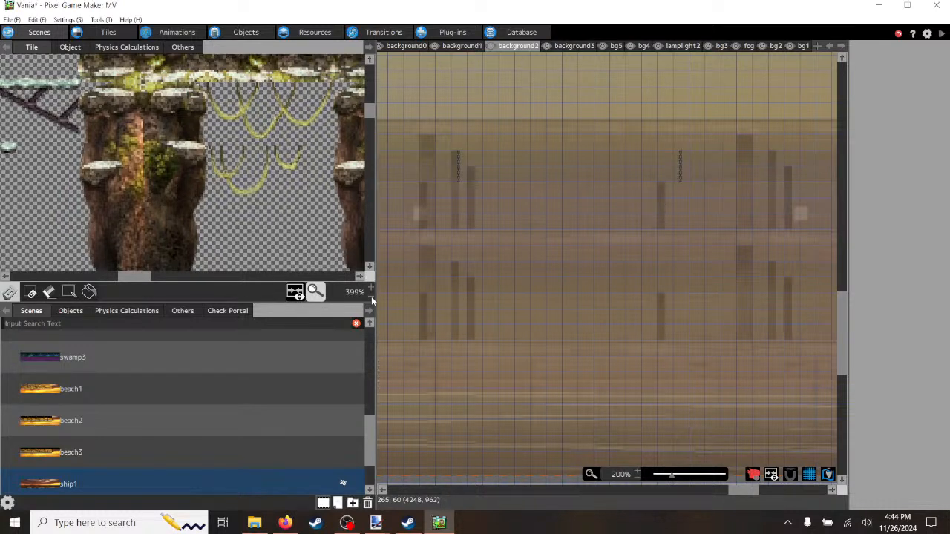
# Step: On background3, paint two-tile-long chains on the upper deck near the scene's end, one after a dark post and one before the next
pyautogui.click(575, 46)
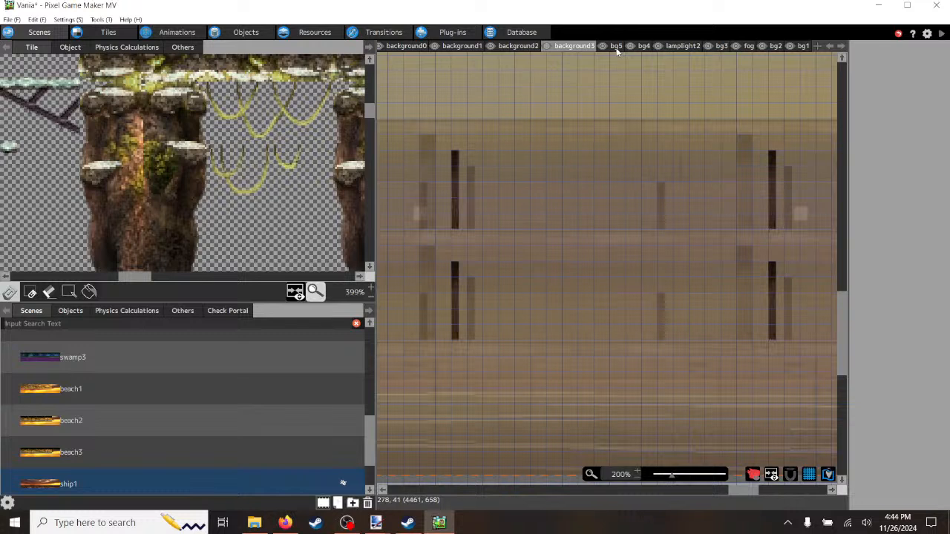
pyautogui.click(617, 46)
pyautogui.click(585, 46)
pyautogui.scroll(-3, 285, 212)
pyautogui.moveTo(153, 280); pyautogui.dragTo(111, 282)
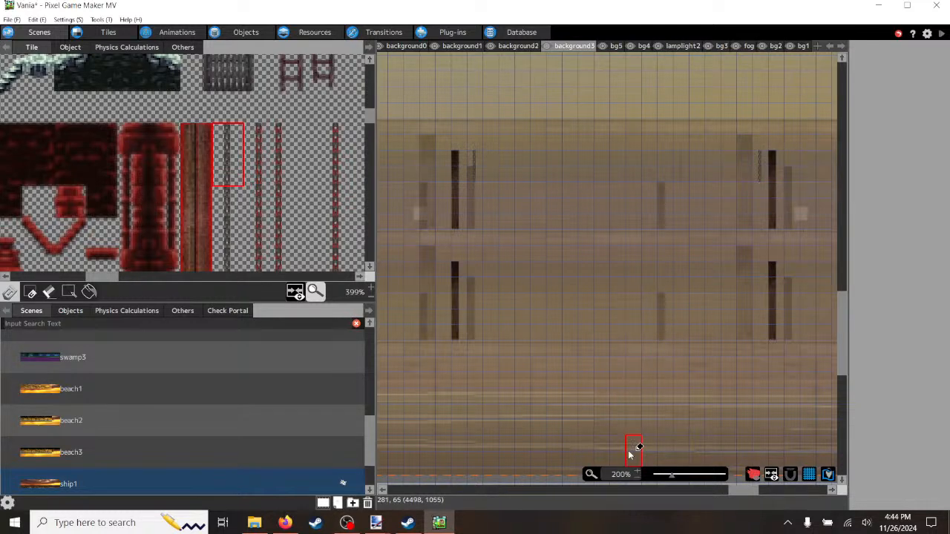
# Step: Paint further two-tile-long chains on background3 through the middle sections, under the upper- and lower-deck beams around the barrel stacks
pyautogui.moveTo(737, 489); pyautogui.dragTo(665, 498)
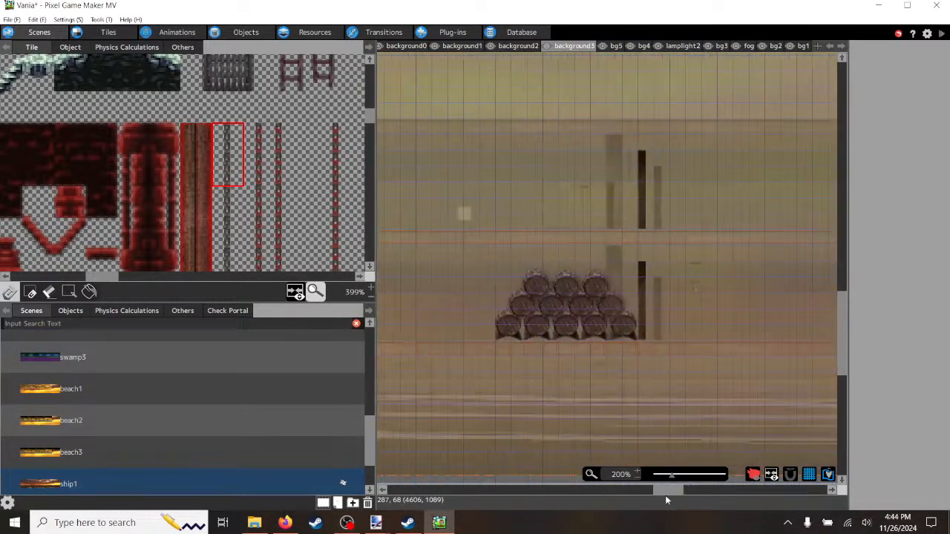
pyautogui.click(593, 158)
pyautogui.moveTo(658, 488); pyautogui.dragTo(616, 489)
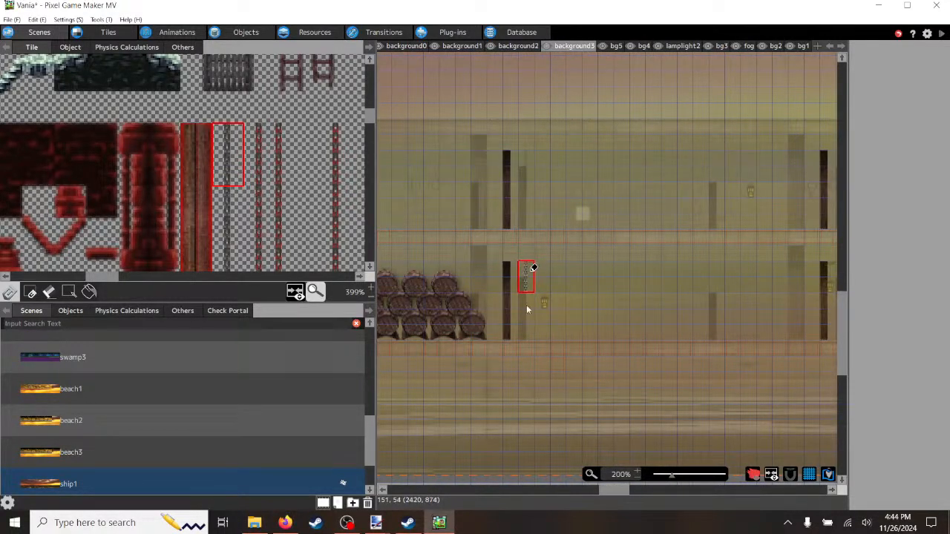
pyautogui.moveTo(618, 491); pyautogui.dragTo(564, 492)
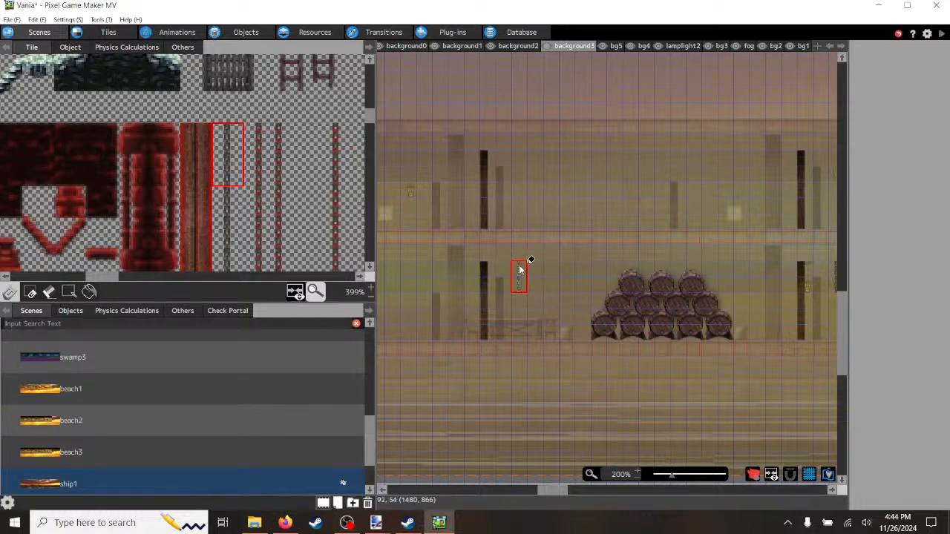
pyautogui.moveTo(568, 502); pyautogui.dragTo(521, 492)
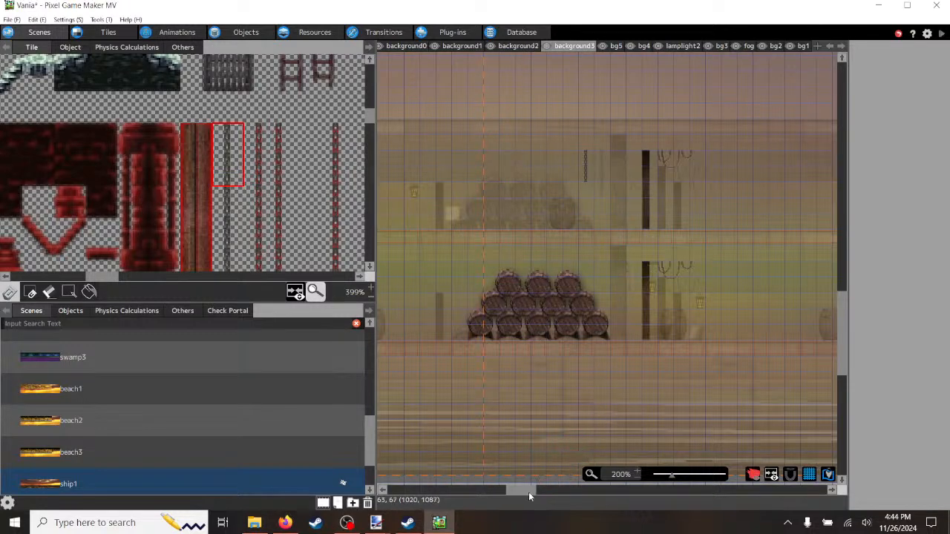
# Step: Paint two-tile-long chains on background3 near the scene's start, on both decks before the thick support posts
pyautogui.moveTo(524, 493); pyautogui.dragTo(482, 504)
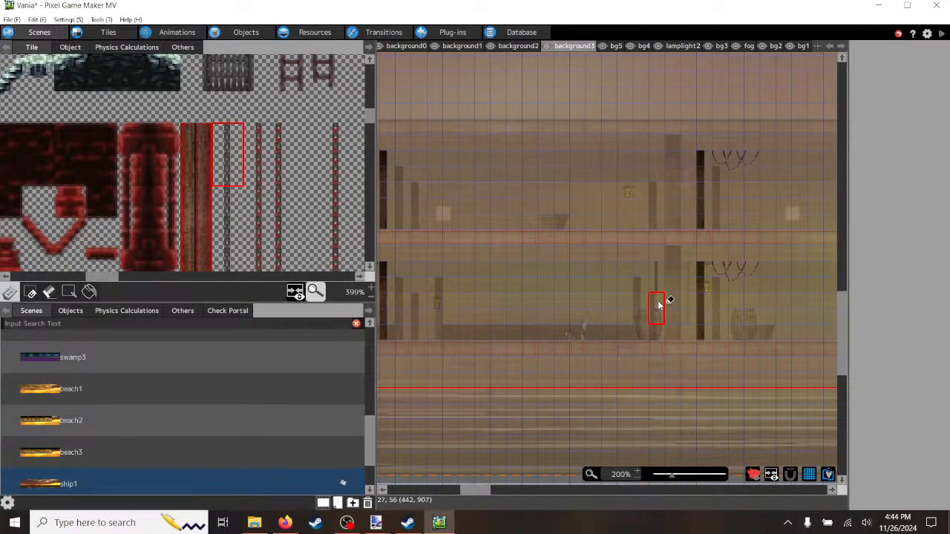
pyautogui.moveTo(493, 499); pyautogui.dragTo(462, 492)
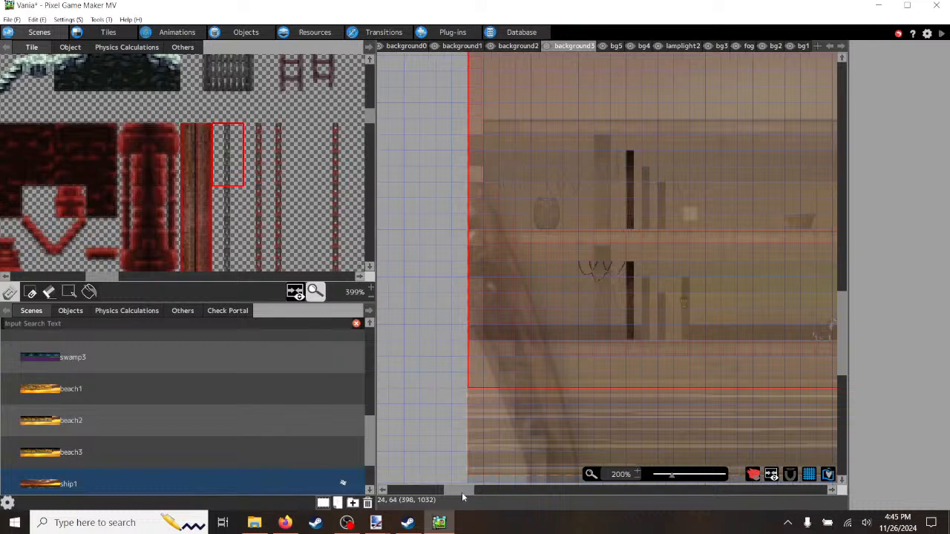
pyautogui.click(565, 266)
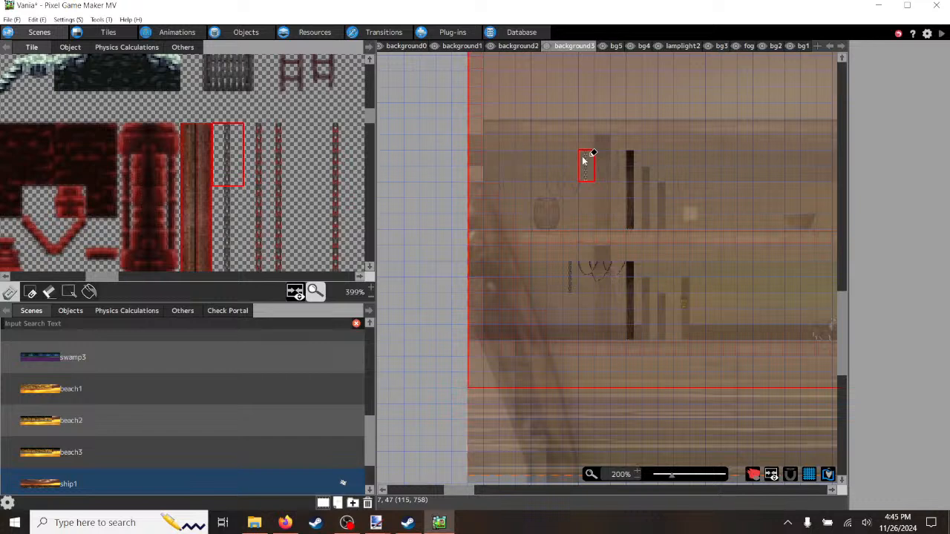
# Step: Playtest the game maximized and run the dog along the ship to examine the chains, ropes and lanterns on both decks
pyautogui.click(942, 36)
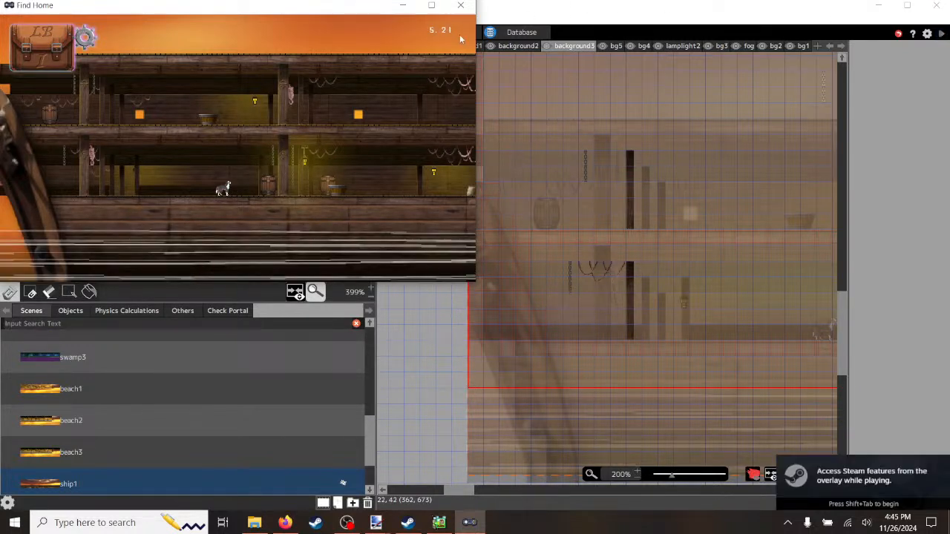
pyautogui.click(431, 5)
pyautogui.press('a')
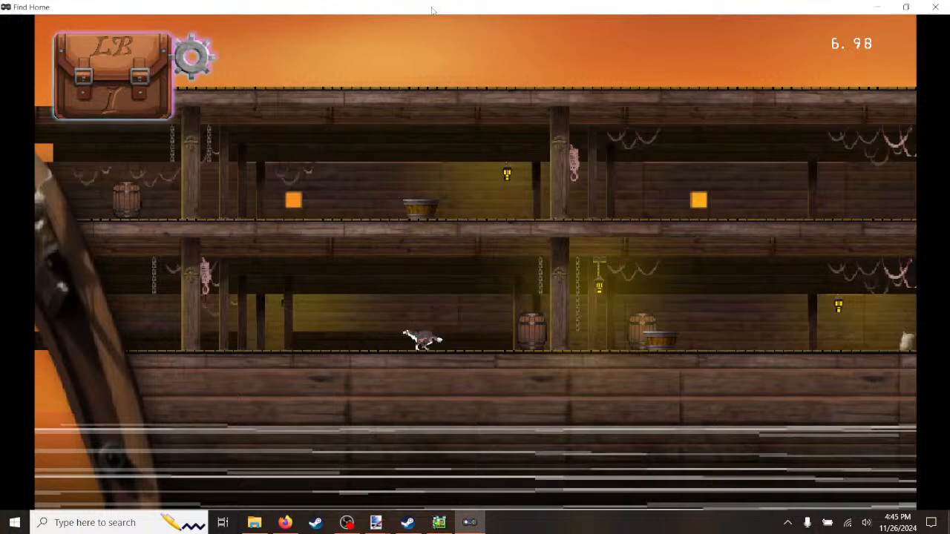
pyautogui.press('space')
pyautogui.press('d')
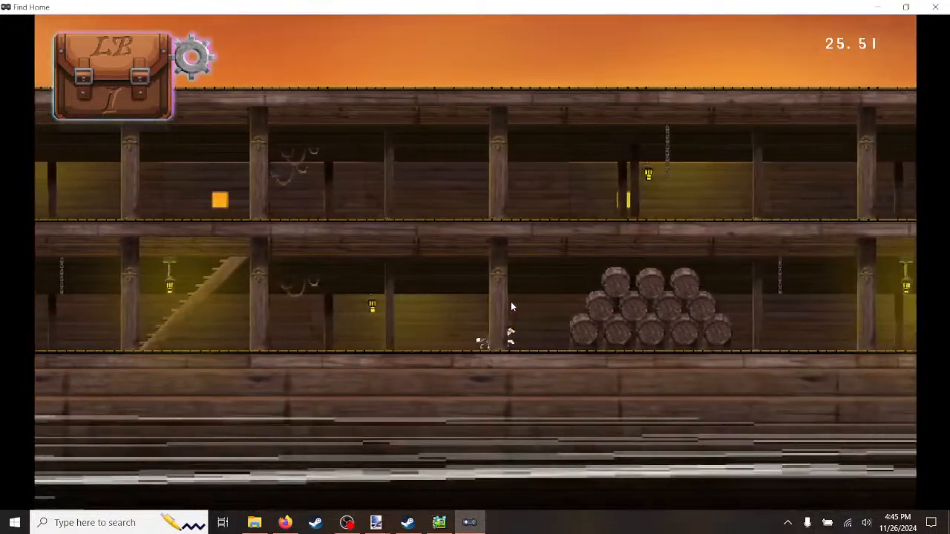
pyautogui.press('space')
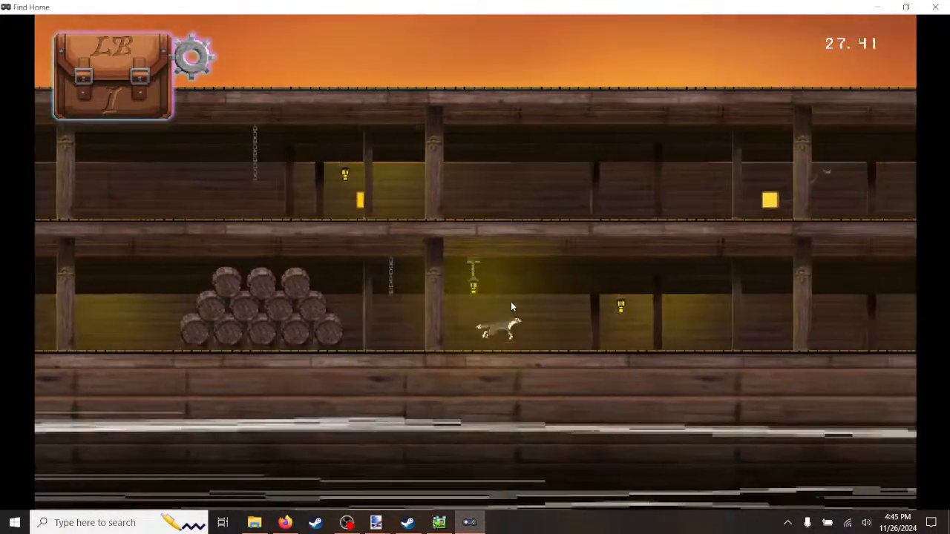
pyautogui.press('space')
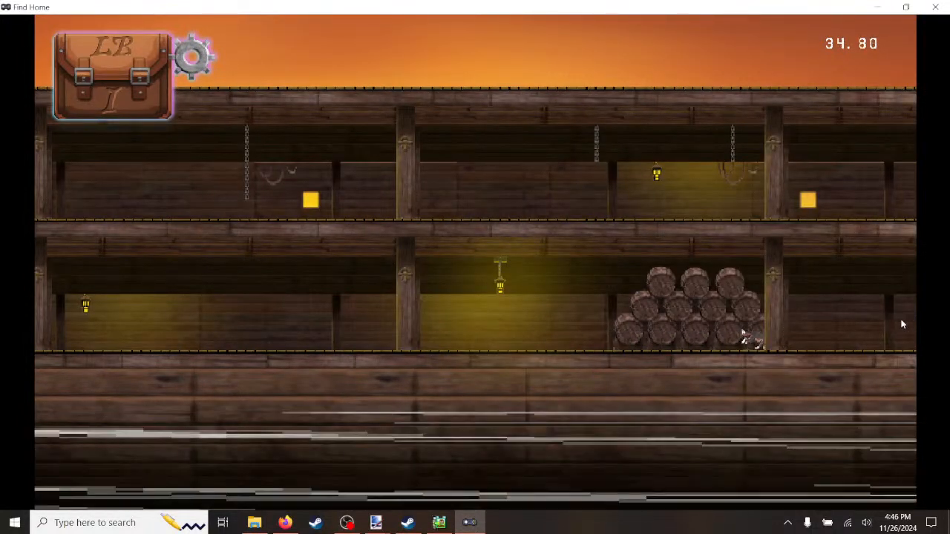
pyautogui.press('space')
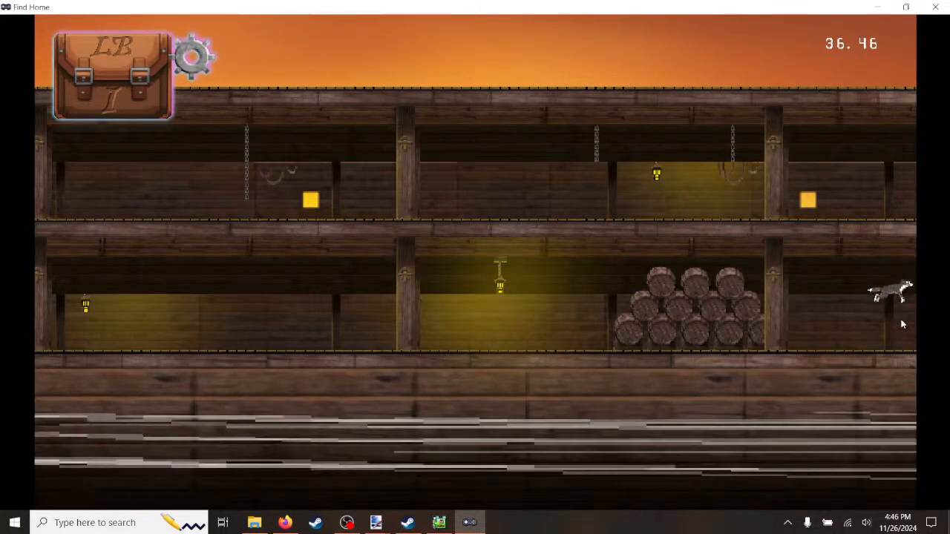
pyautogui.press('space')
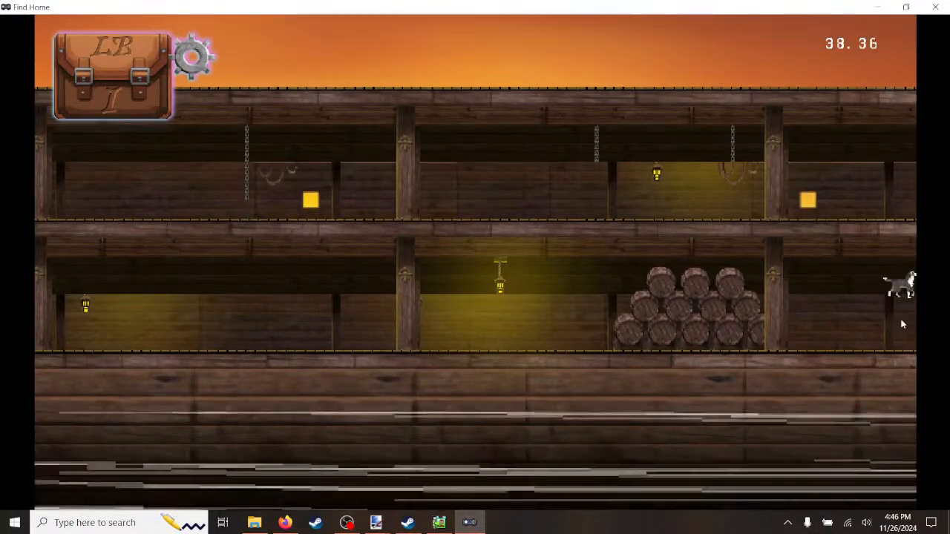
pyautogui.press('space')
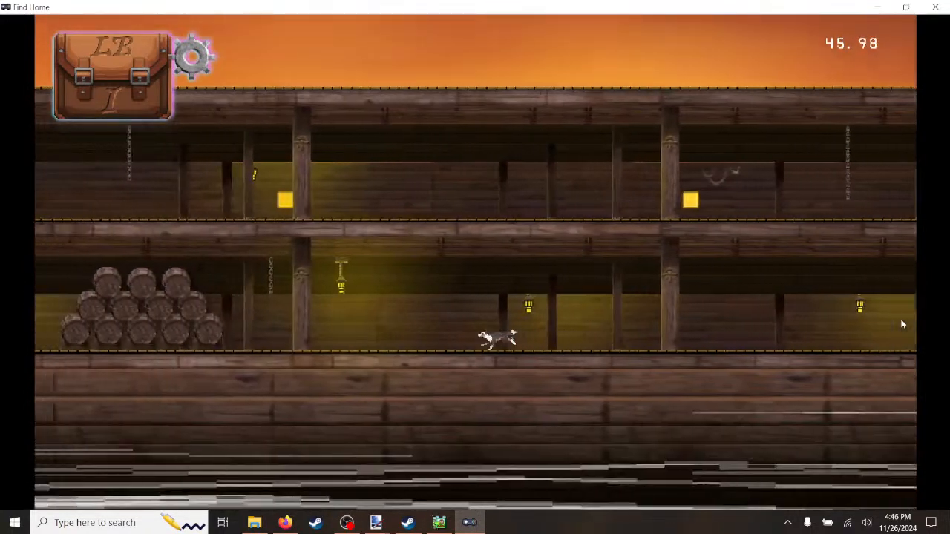
# Step: Pause the game to check the music and sound options, and return to play with the levels as they are
pyautogui.press('Escape')
pyautogui.press('Down')
pyautogui.press('Down')
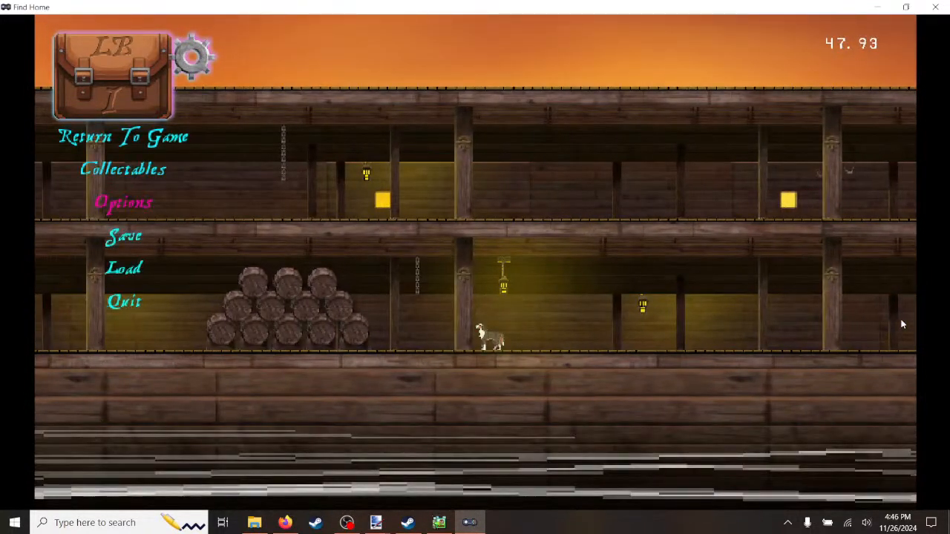
pyautogui.press('Return')
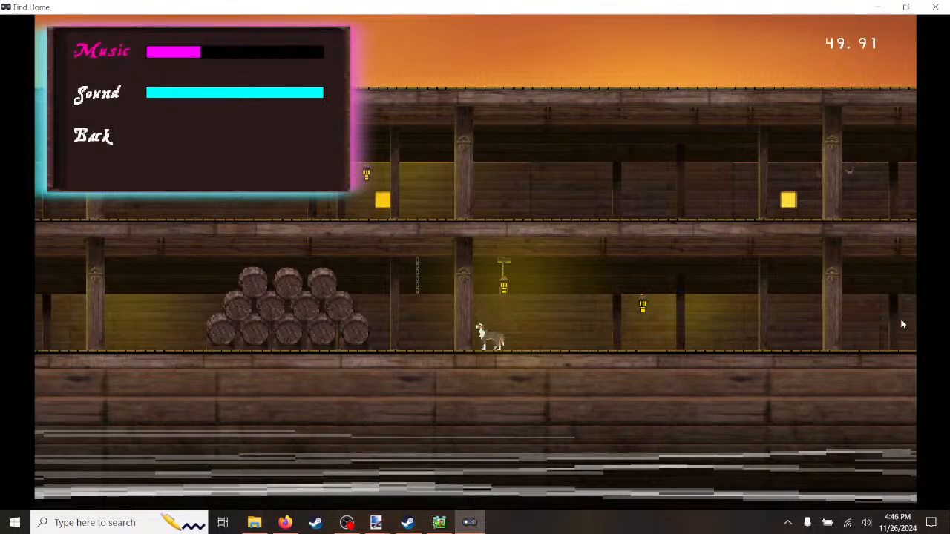
pyautogui.press('Down')
pyautogui.press('Down')
pyautogui.press('Return')
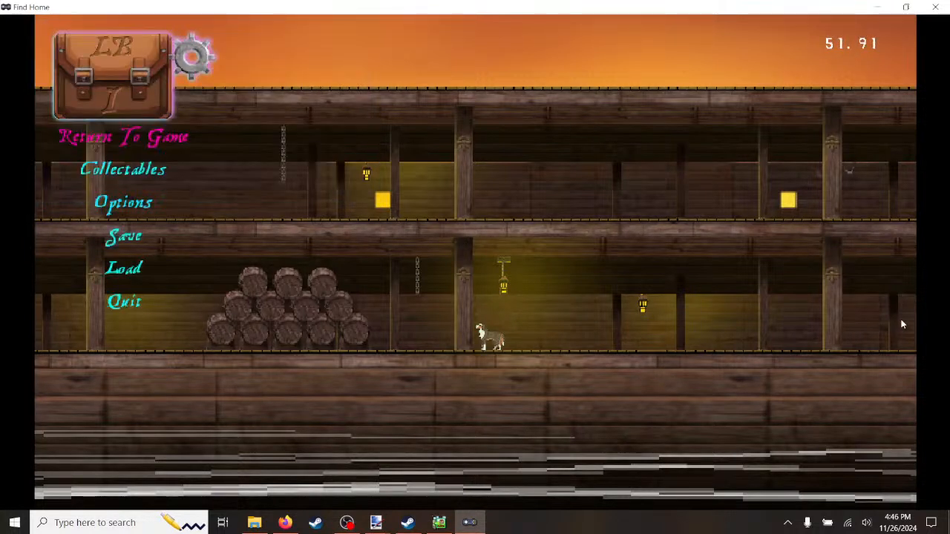
pyautogui.press('Return')
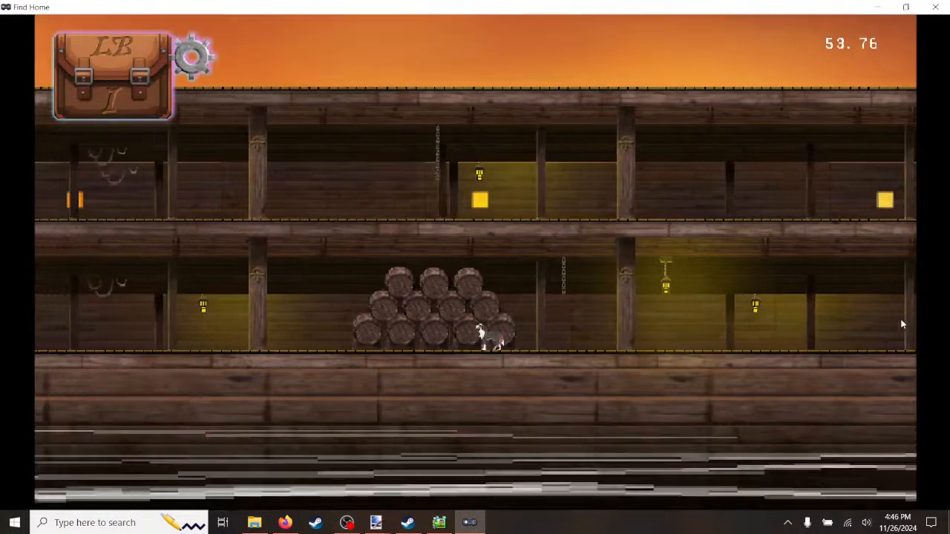
# Step: Run the dog back past the barrel stacks and stairs to the ship's start, examining the decorations on both decks
pyautogui.press('Left')
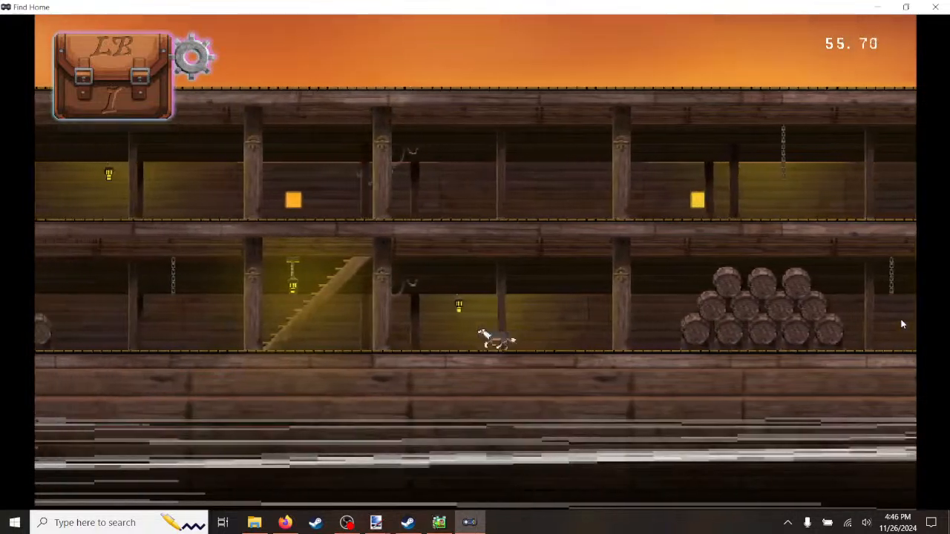
pyautogui.press('Left')
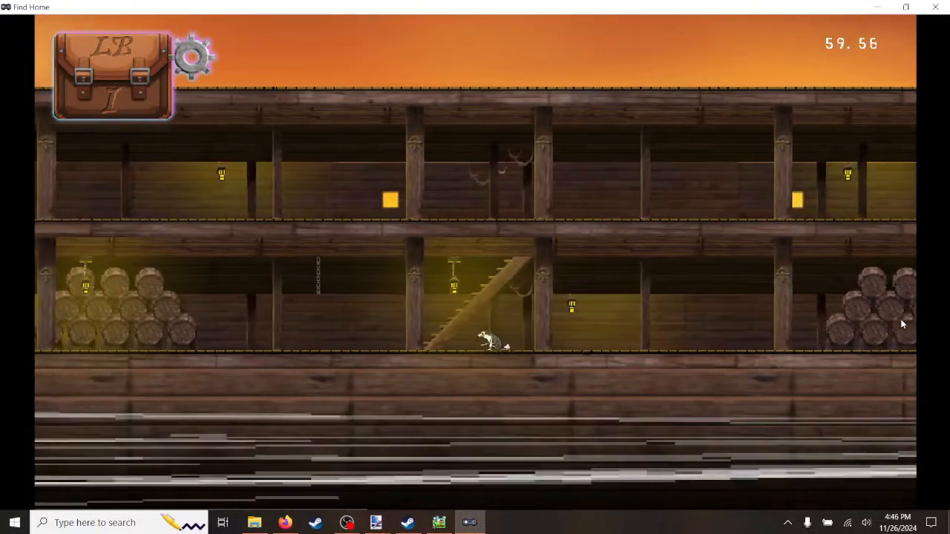
pyautogui.press('Left')
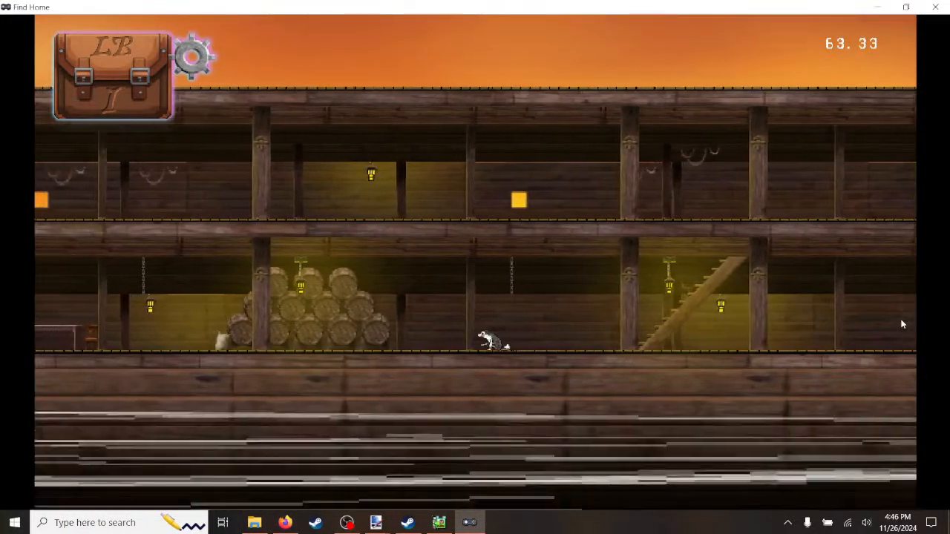
pyautogui.press('Left')
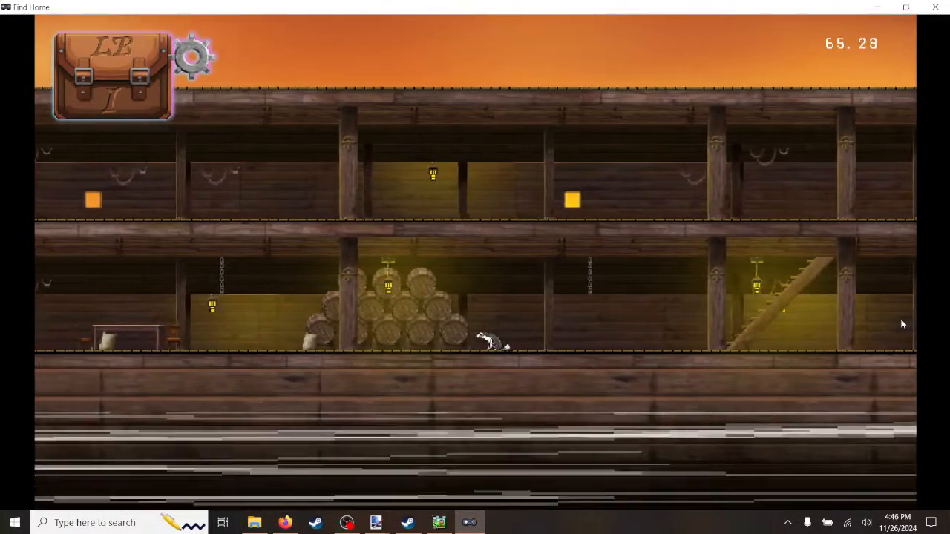
pyautogui.press('Left')
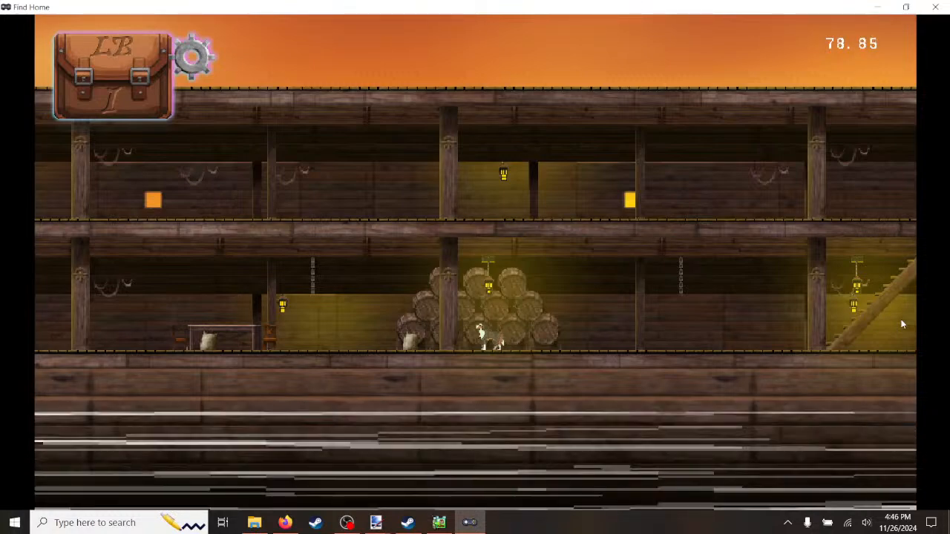
pyautogui.press('a')
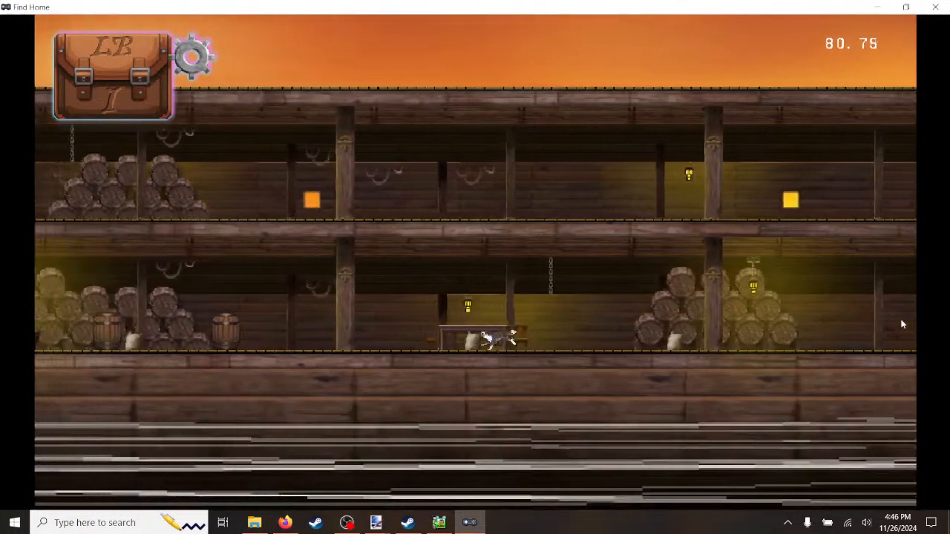
pyautogui.press('a')
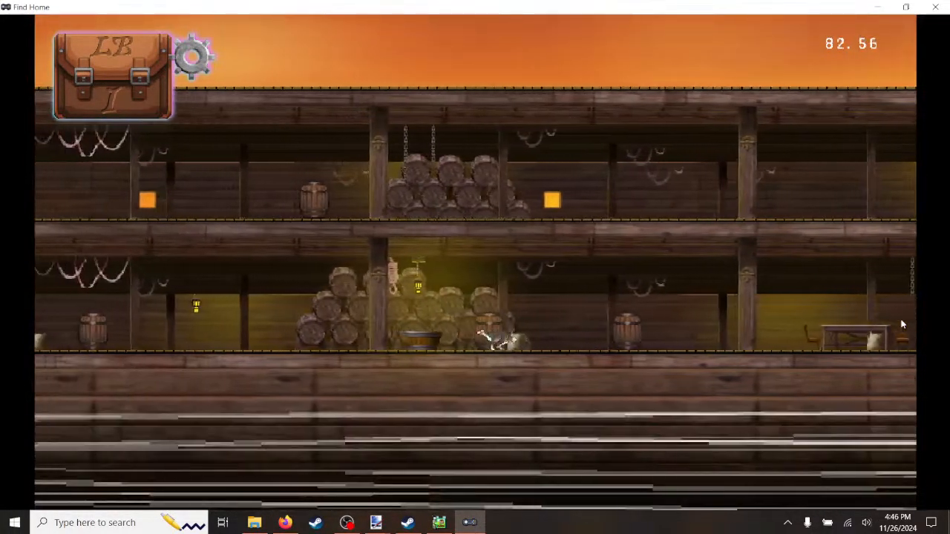
pyautogui.press('a')
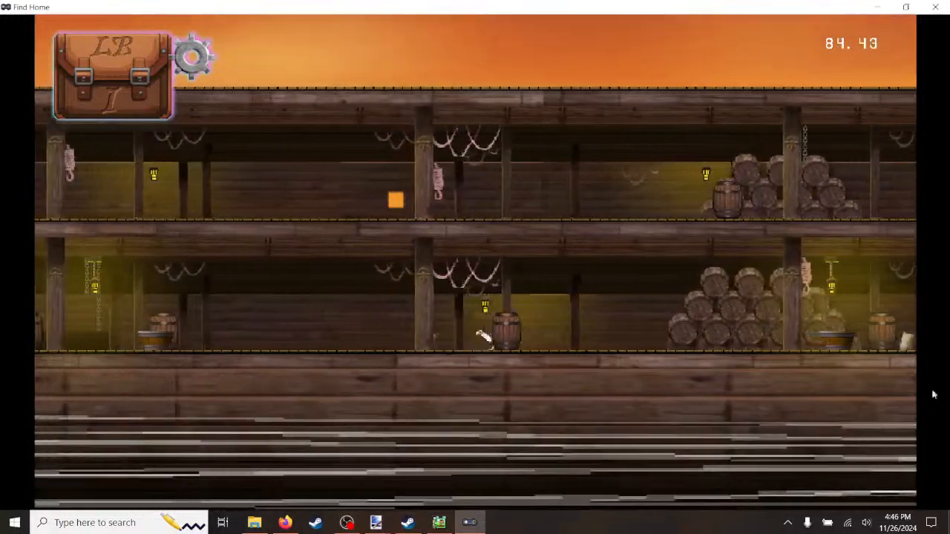
pyautogui.press('a')
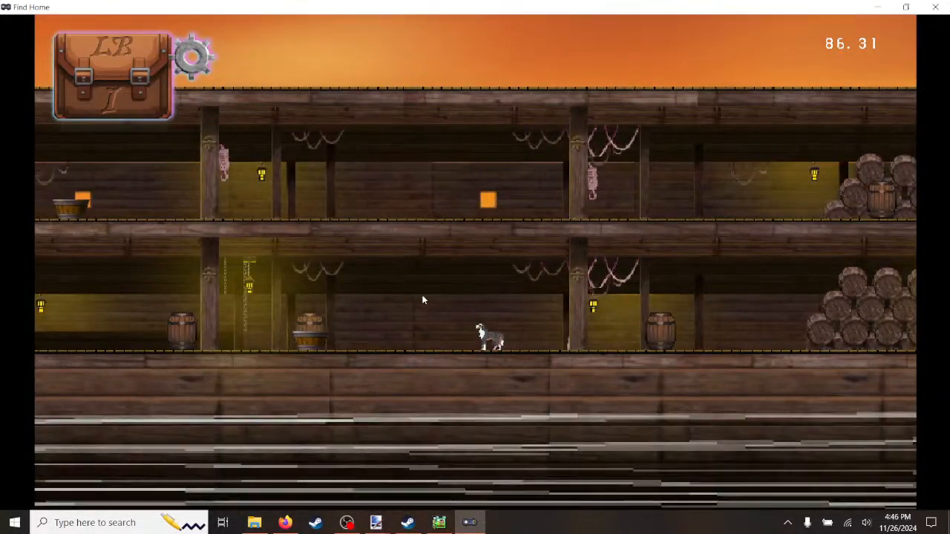
pyautogui.press('a')
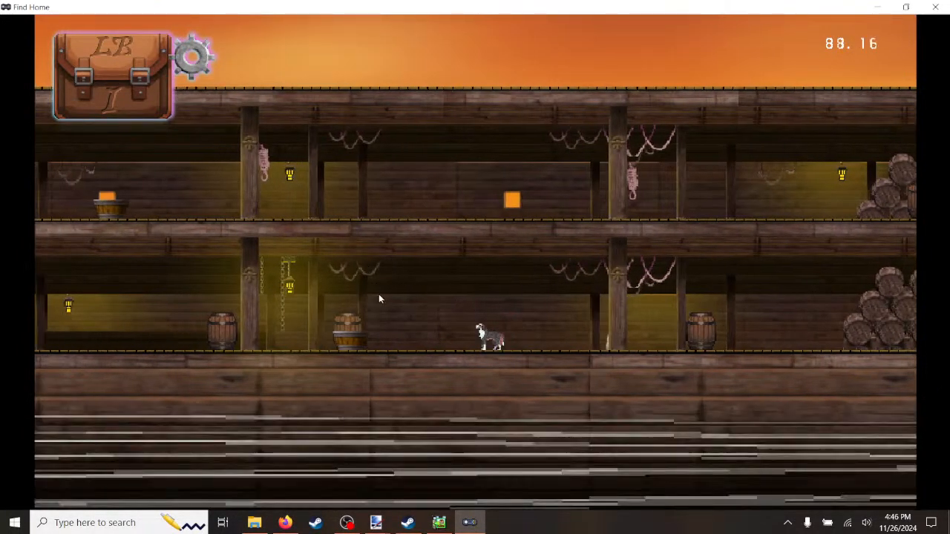
pyautogui.press('a')
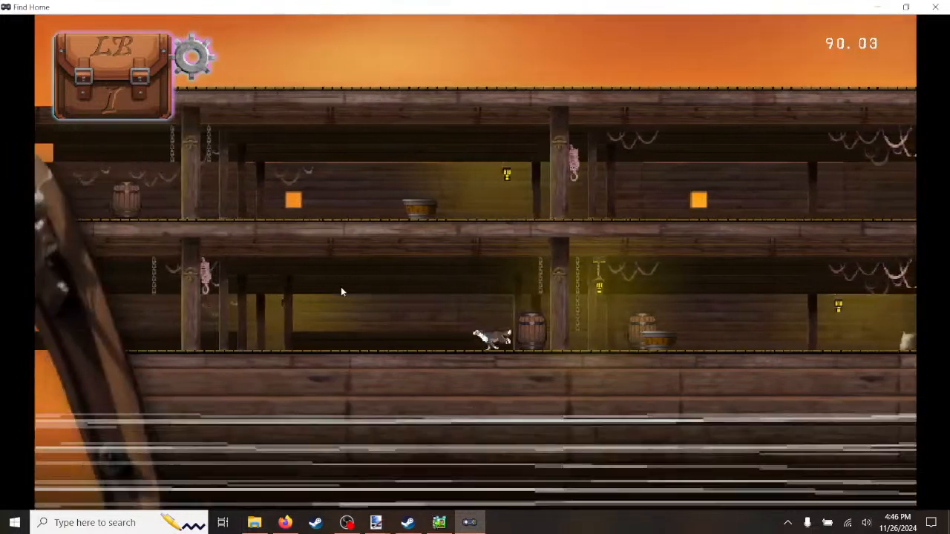
# Step: Pace the dog back and forth near the ship's start to examine the chains, dark posts and lantern glows there
pyautogui.press('d')
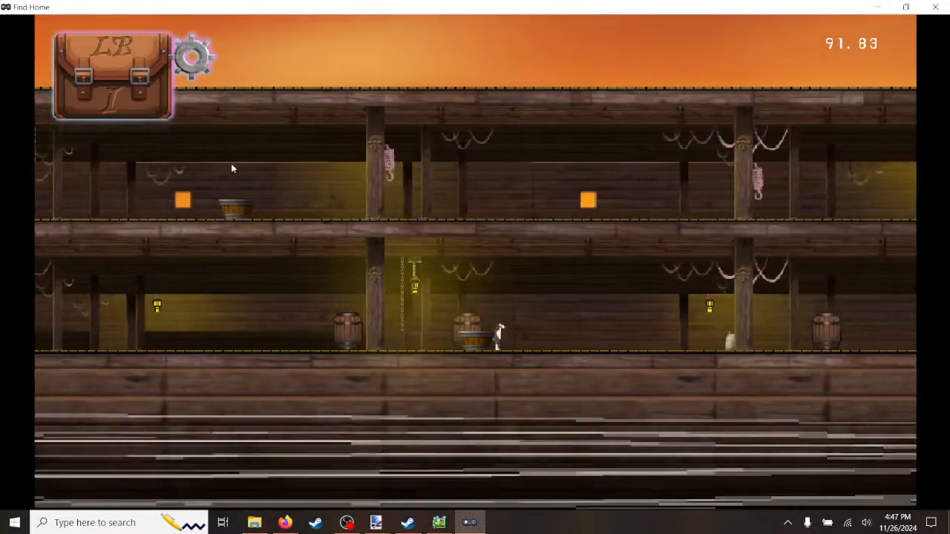
pyautogui.press('a')
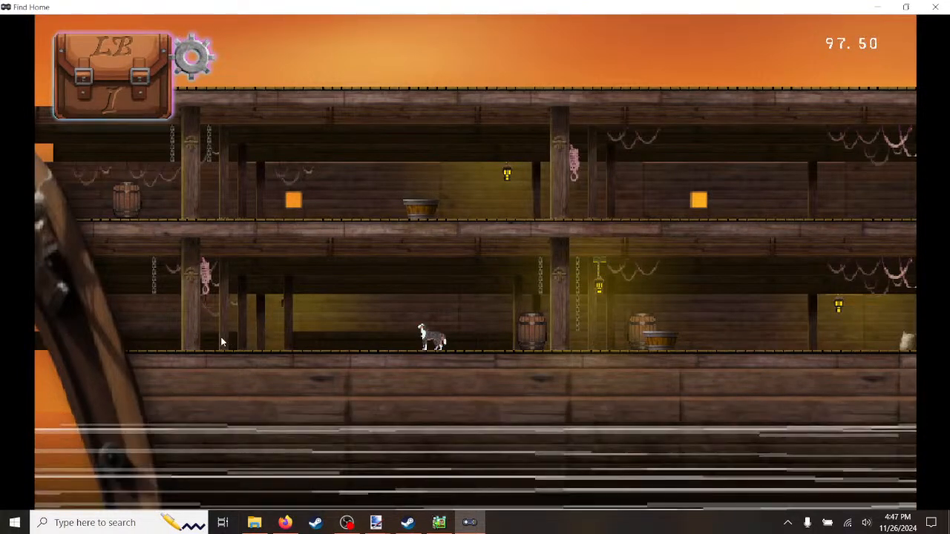
pyautogui.press('d')
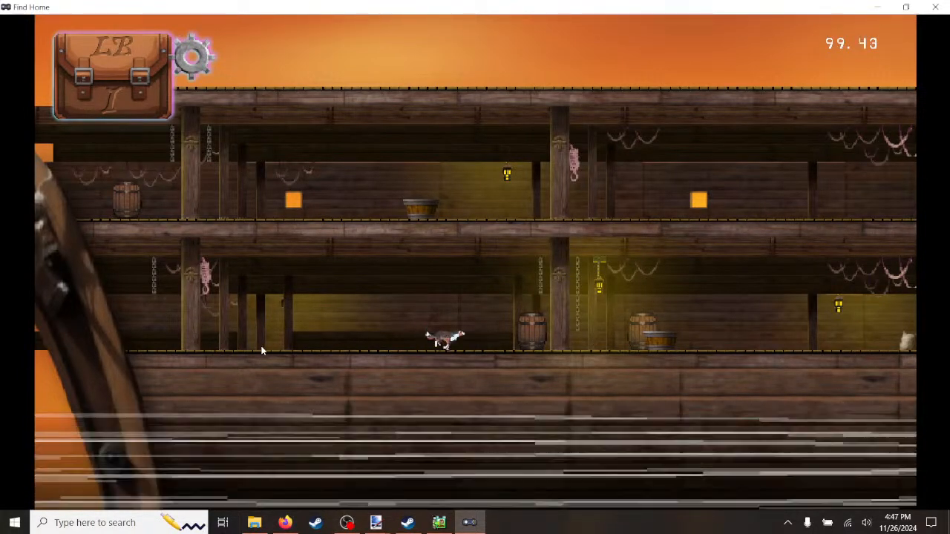
pyautogui.press('a')
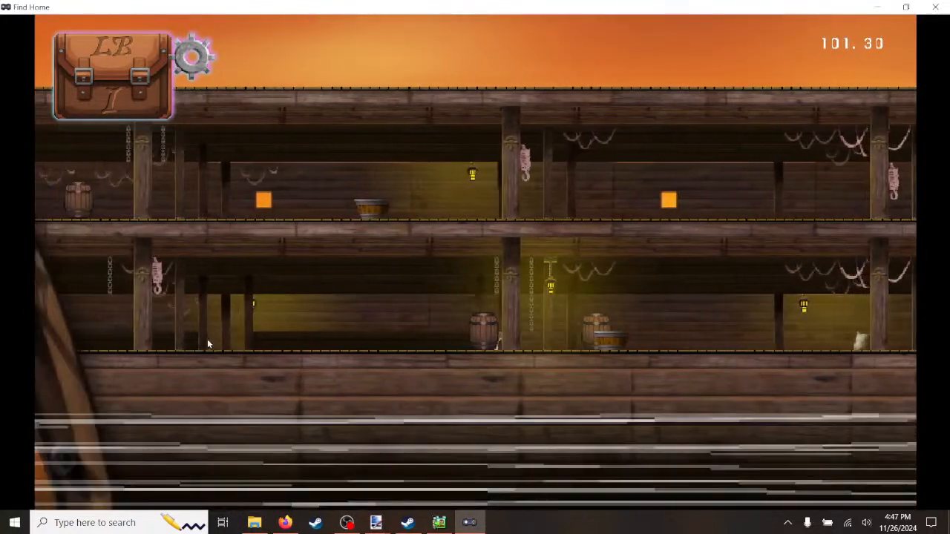
pyautogui.press('d')
pyautogui.press('a')
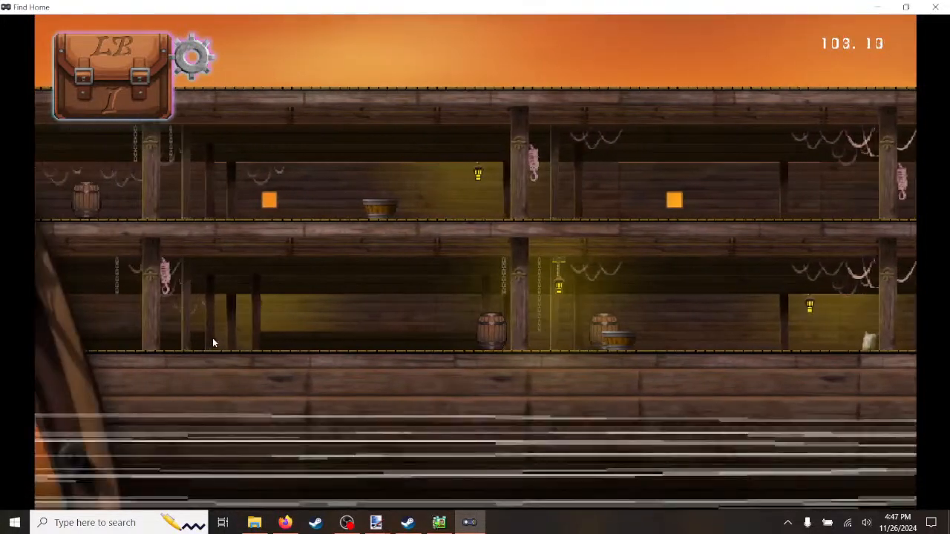
pyautogui.press('d')
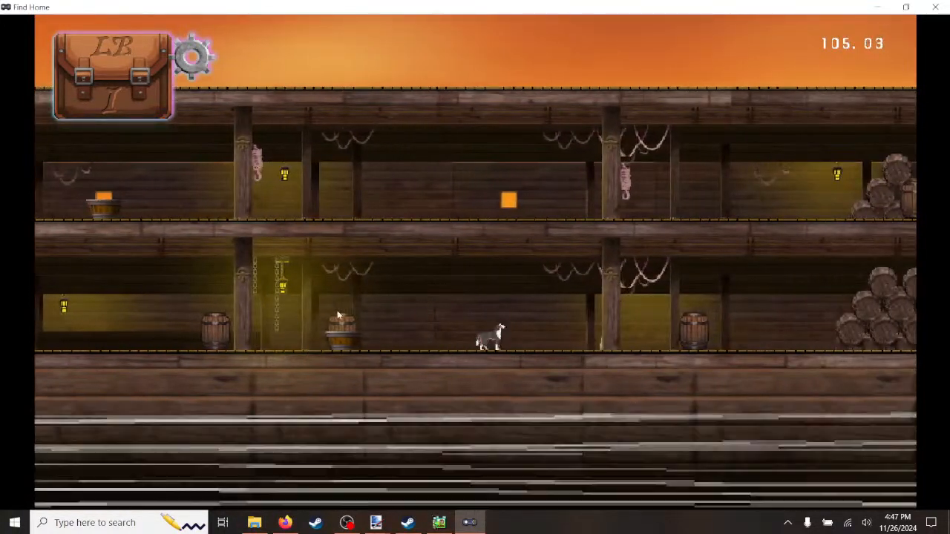
# Step: Run the dog from the ship's start past the table and stairs towards the far end, examining the middle sections
pyautogui.press('d')
pyautogui.press('d')
pyautogui.press('d')
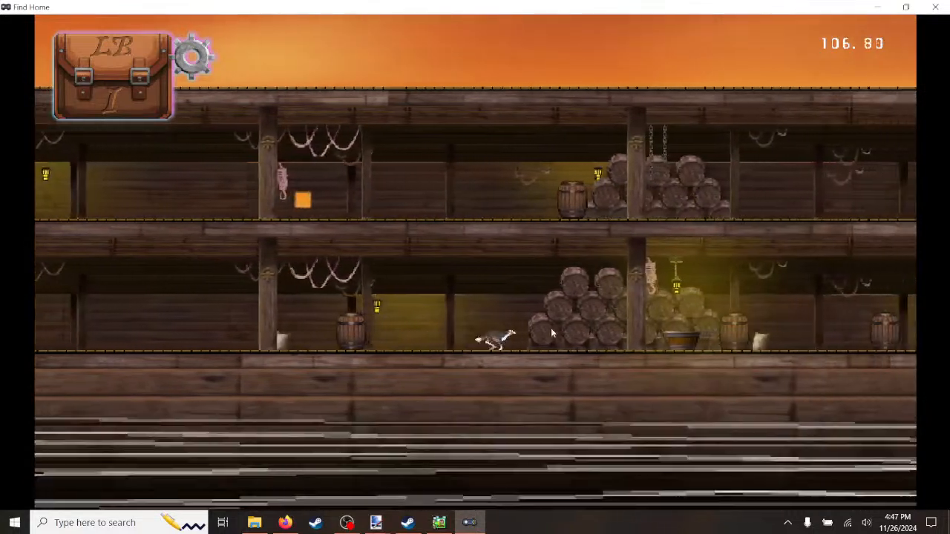
pyautogui.press('d')
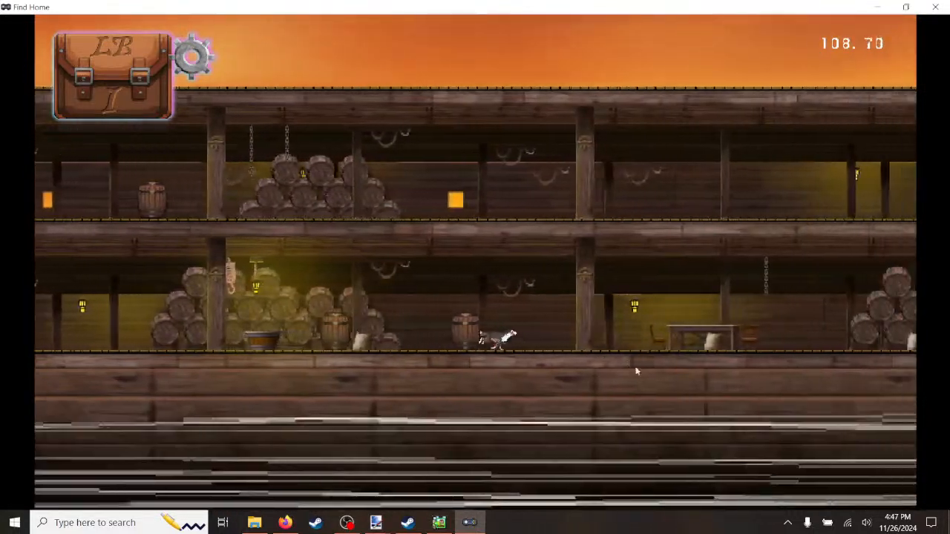
pyautogui.press('d')
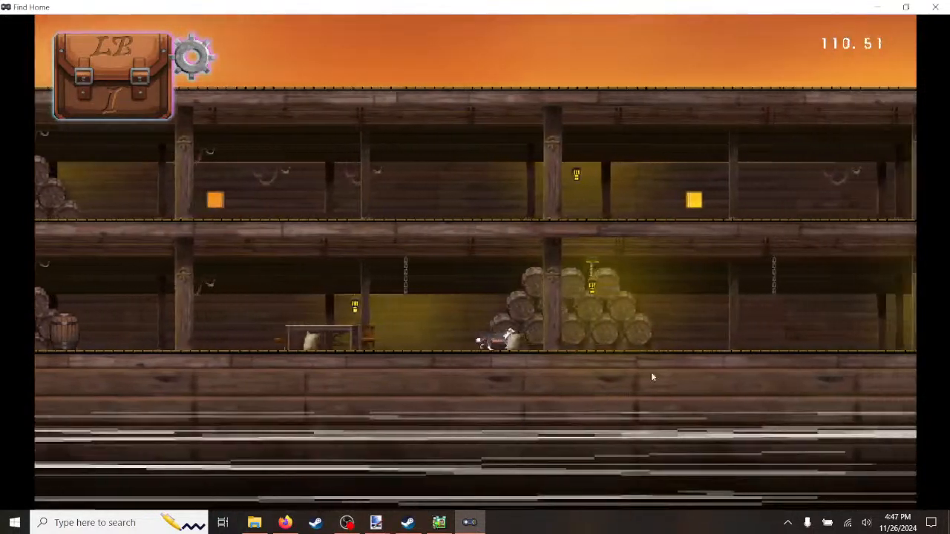
pyautogui.press('d')
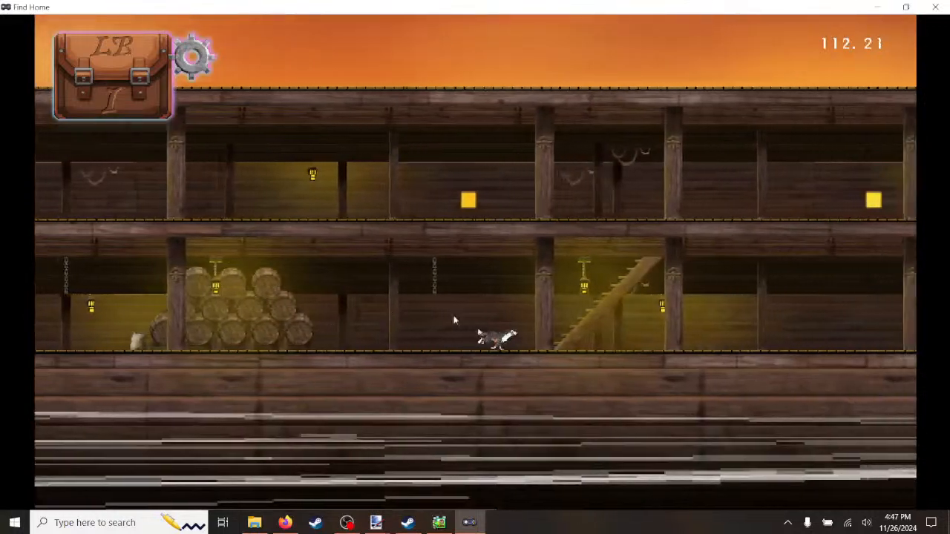
pyautogui.press('d')
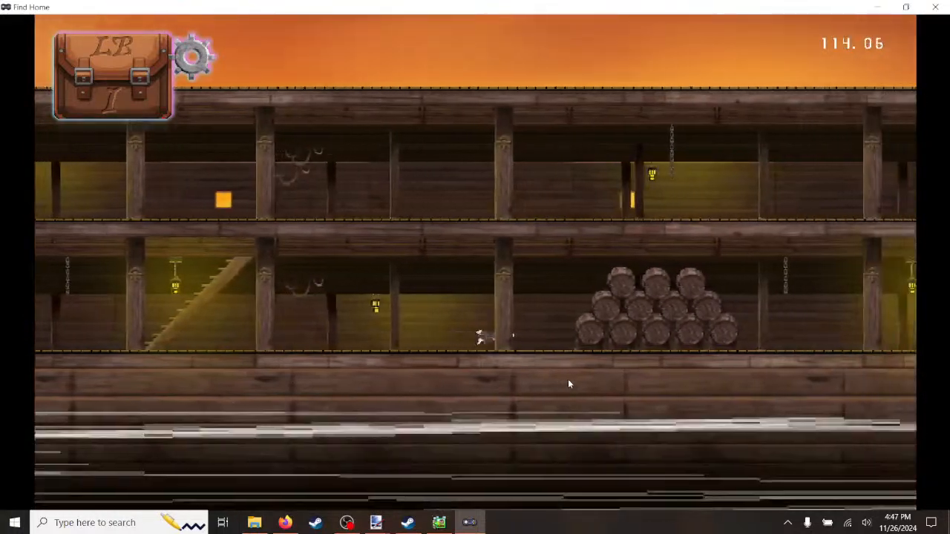
pyautogui.press('d')
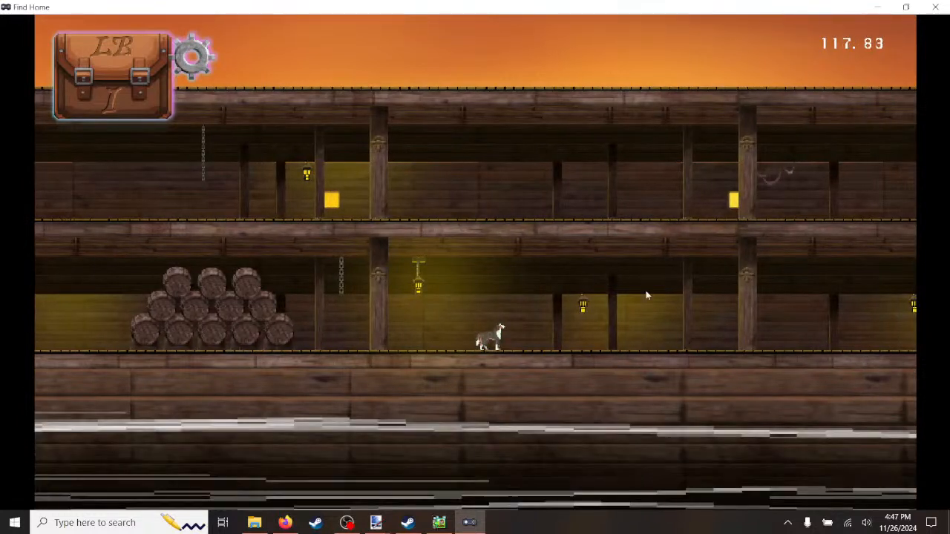
# Step: Run the dog back and forth through the ship's end sections to examine the upper-deck chains, lanterns and last barrel stack
pyautogui.press('a')
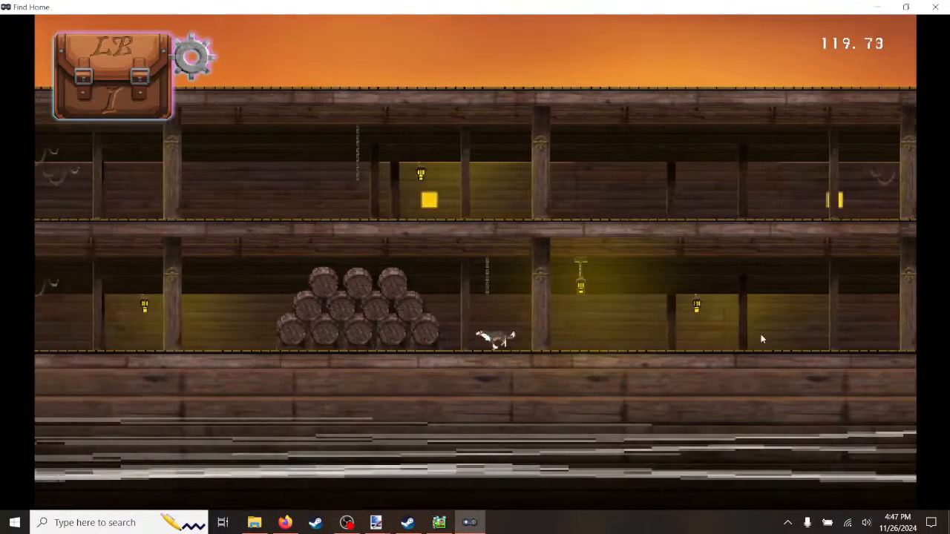
pyautogui.press('d')
pyautogui.press('d')
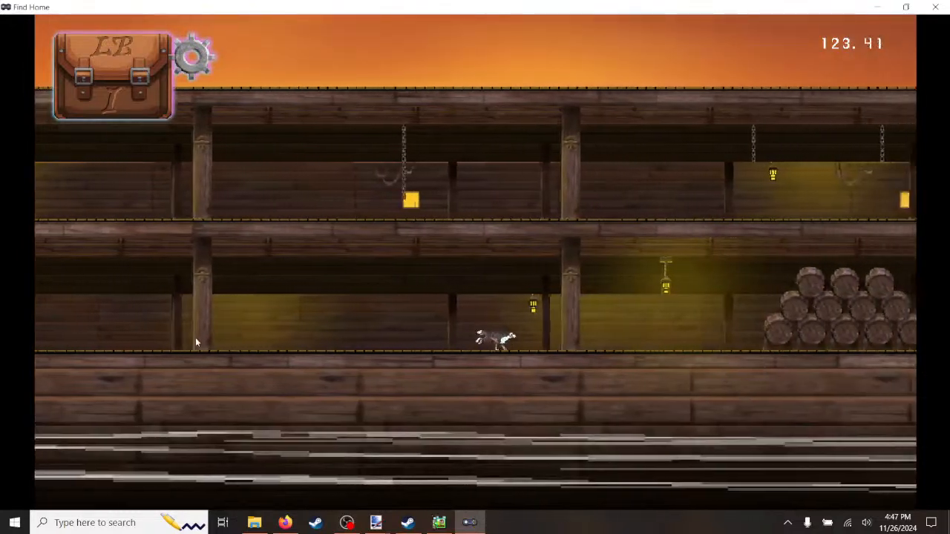
pyautogui.press('a')
pyautogui.press('a')
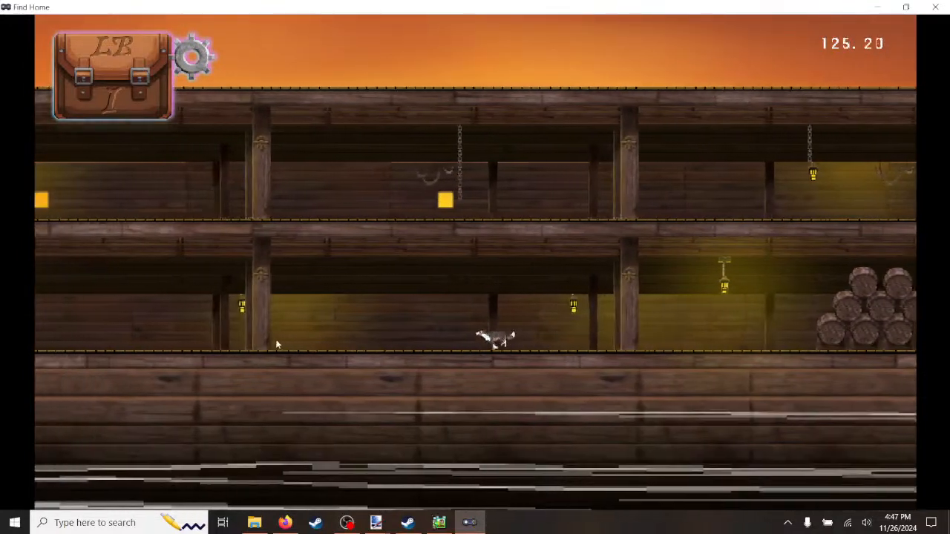
pyautogui.press('a')
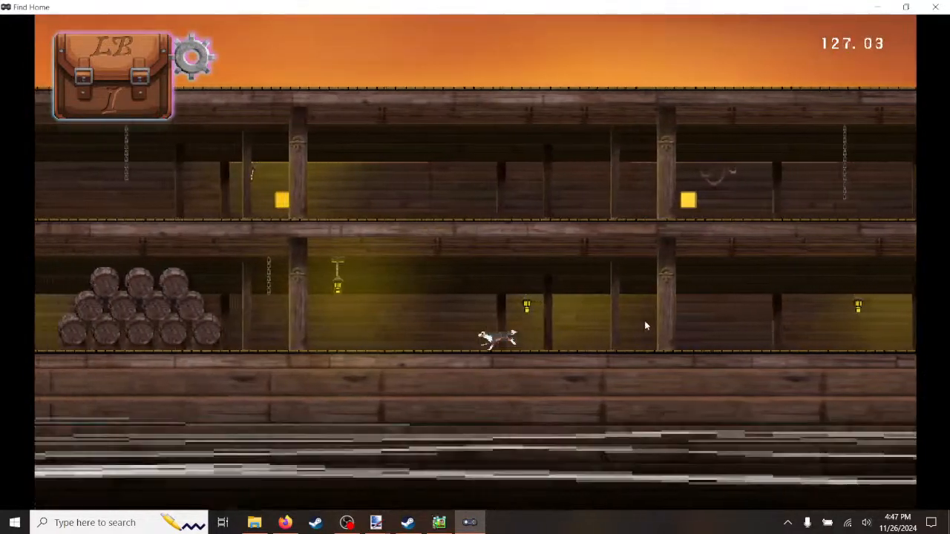
pyautogui.press('d')
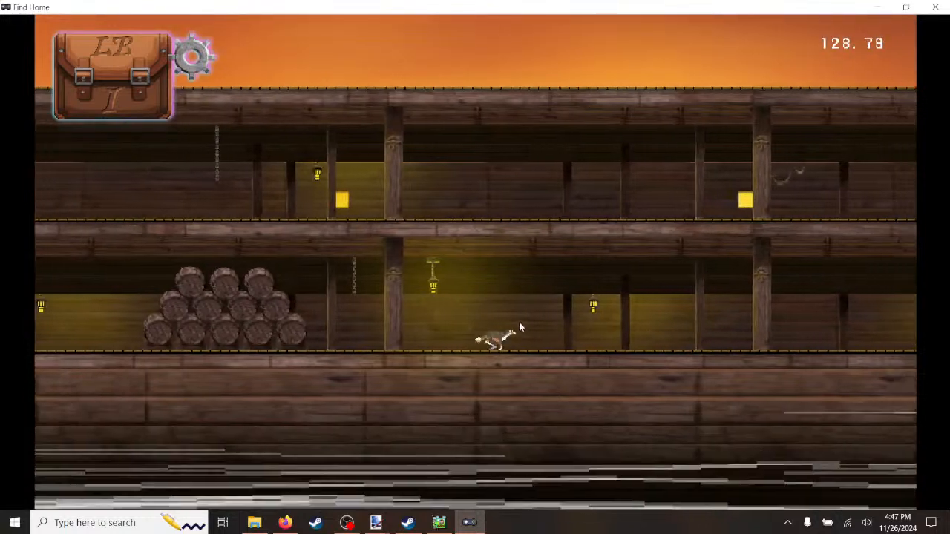
pyautogui.press('d')
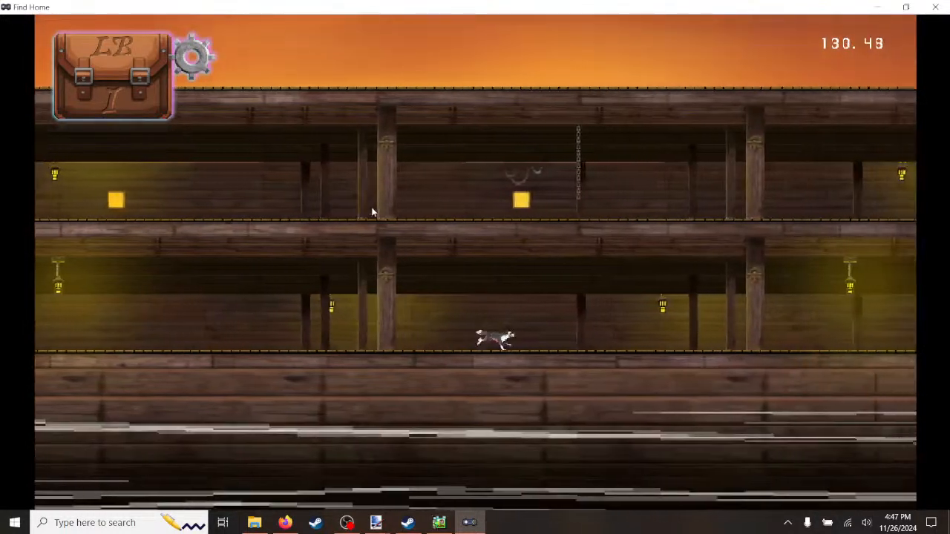
pyautogui.press('d')
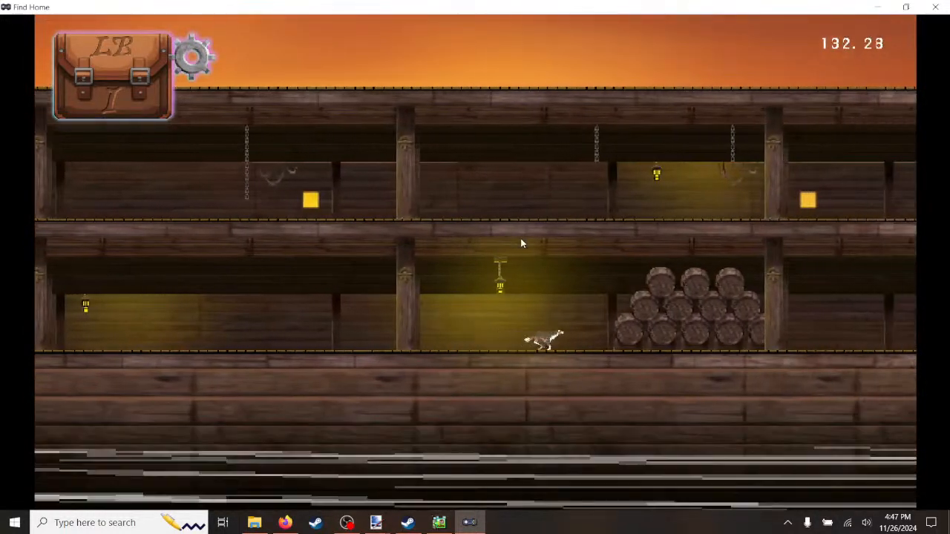
pyautogui.press('a')
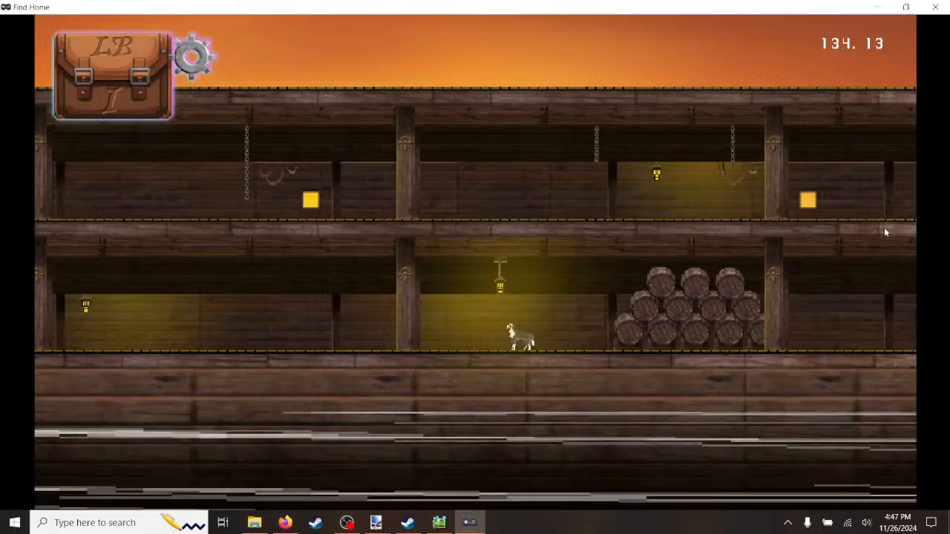
# Step: End the playtest and look over the chains, dark posts and barrel stacks on ship1's background3 layer
pyautogui.click(936, 7)
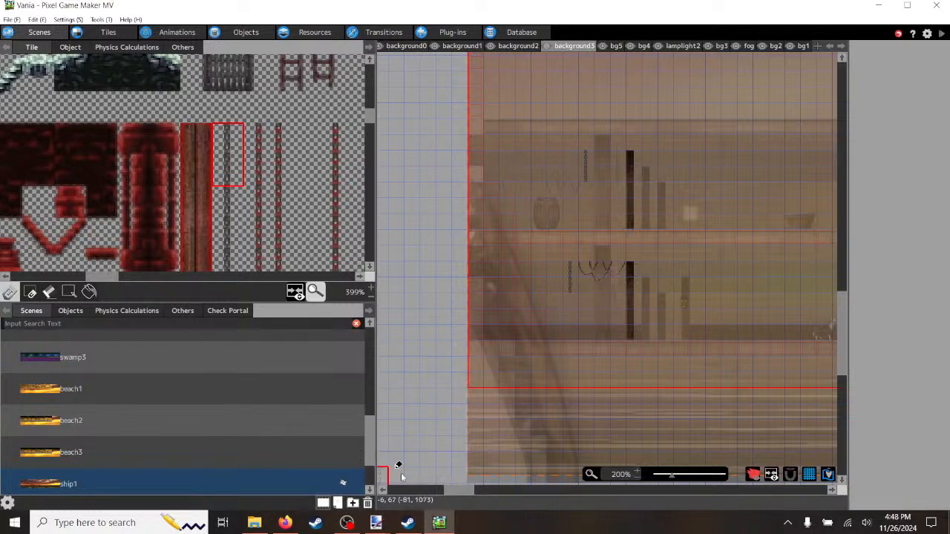
pyautogui.moveTo(458, 491); pyautogui.dragTo(528, 496)
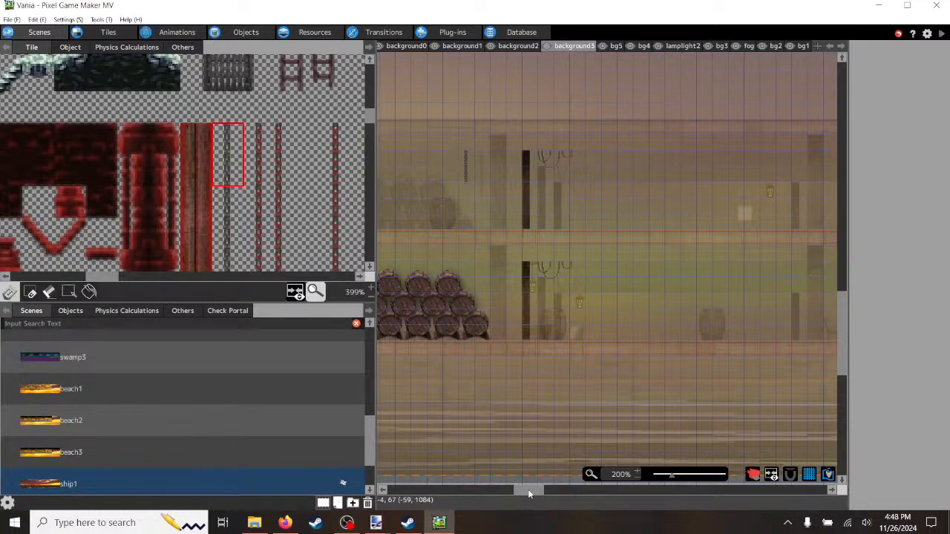
pyautogui.moveTo(529, 494); pyautogui.dragTo(570, 493)
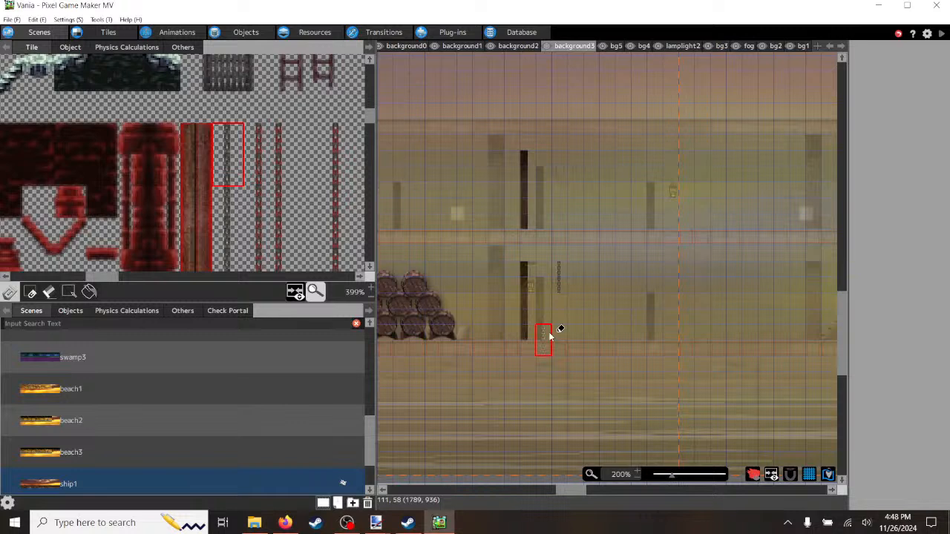
# Step: Playtest the game again in a maximized window, running the dog out past the first barrel stacks and back to the ship's start
pyautogui.click(940, 37)
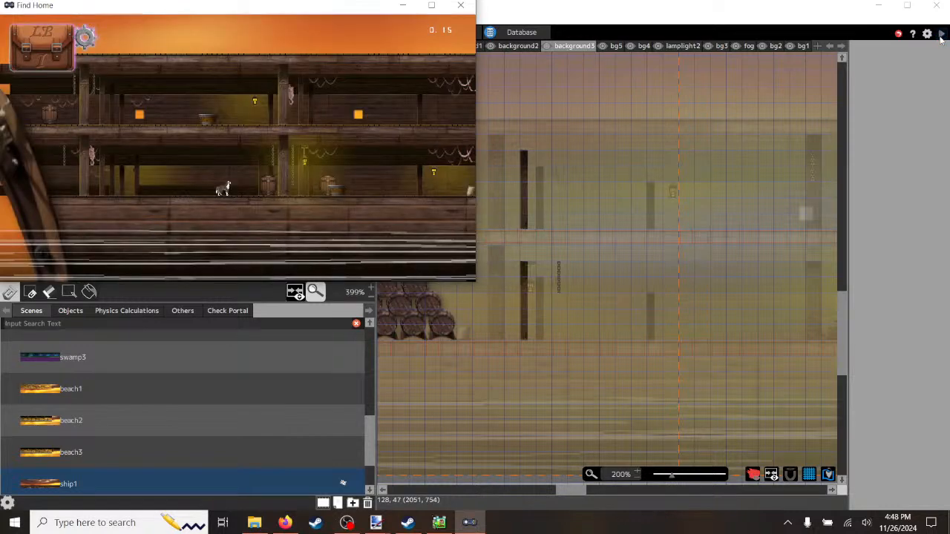
pyautogui.click(431, 5)
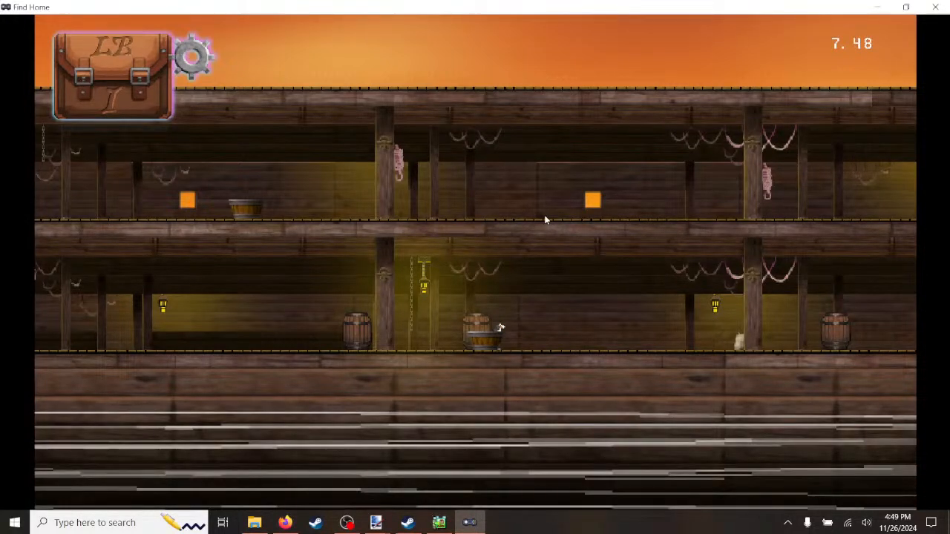
pyautogui.press('d')
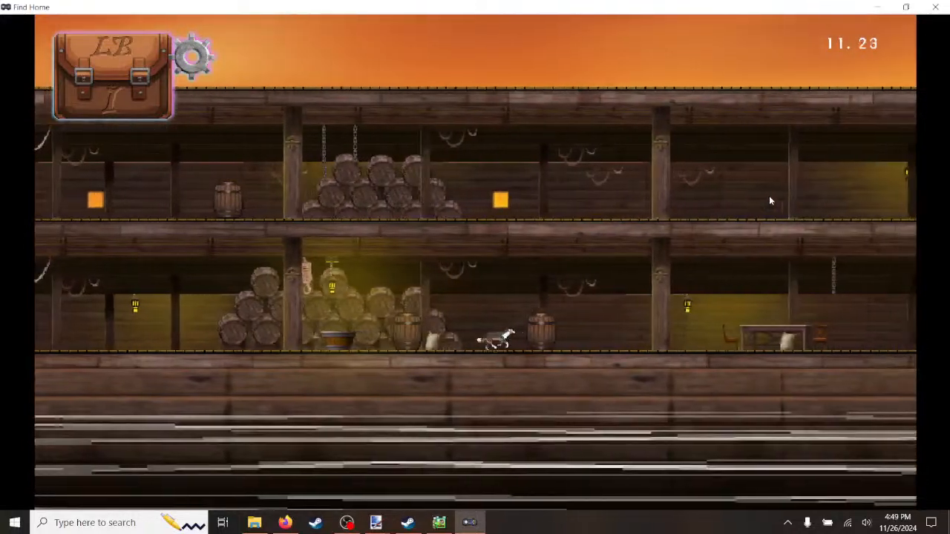
pyautogui.press('a')
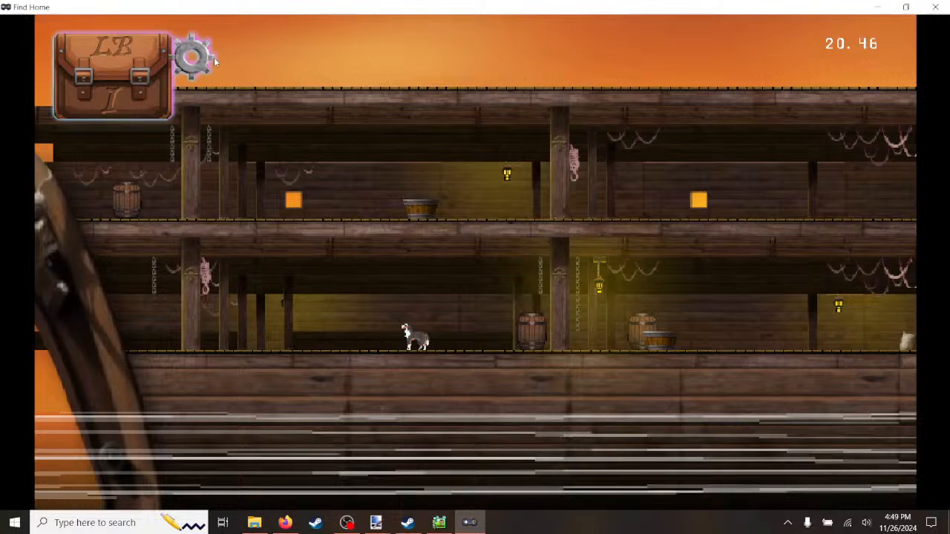
# Step: Run the dog along the lower deck from the ship's start past the barrels and table, and up to the upper deck at the stairs
pyautogui.press('d')
pyautogui.press('d')
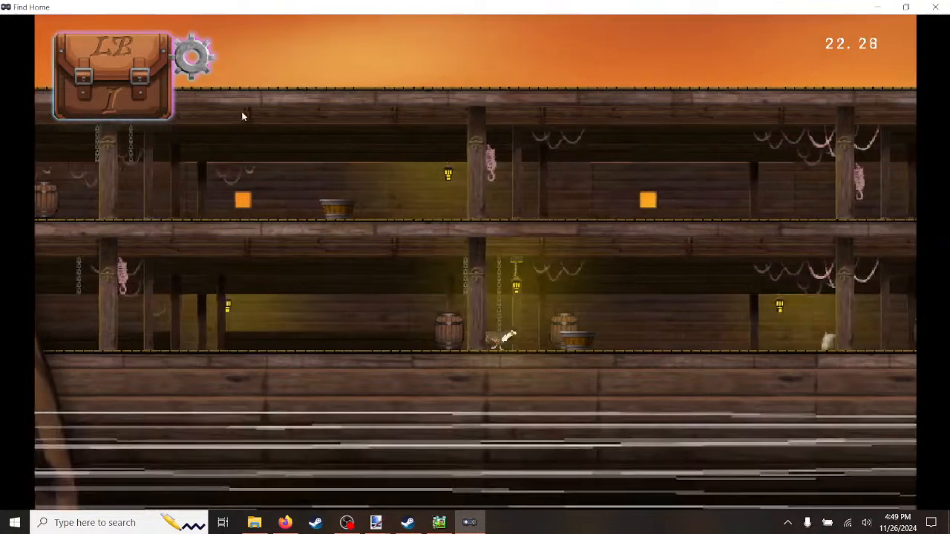
pyautogui.press('d')
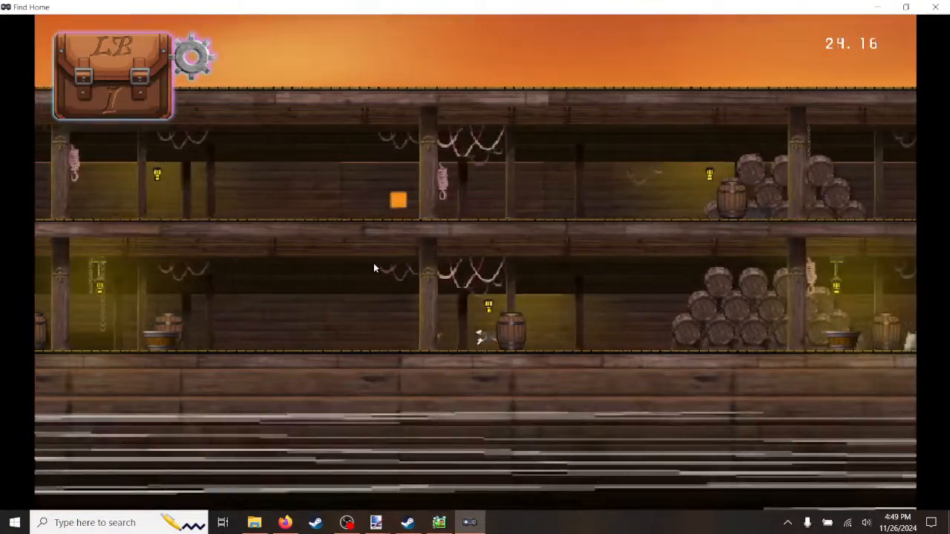
pyautogui.press('d')
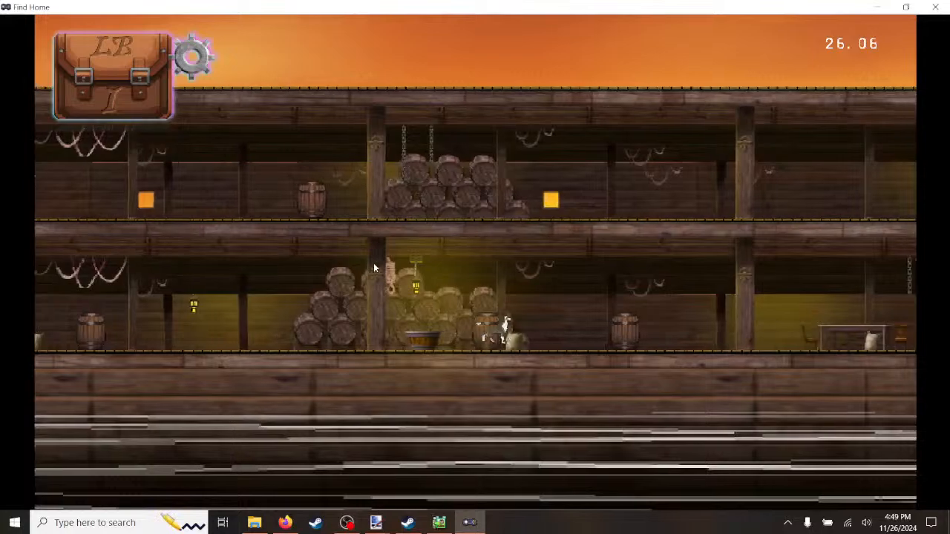
pyautogui.press('d')
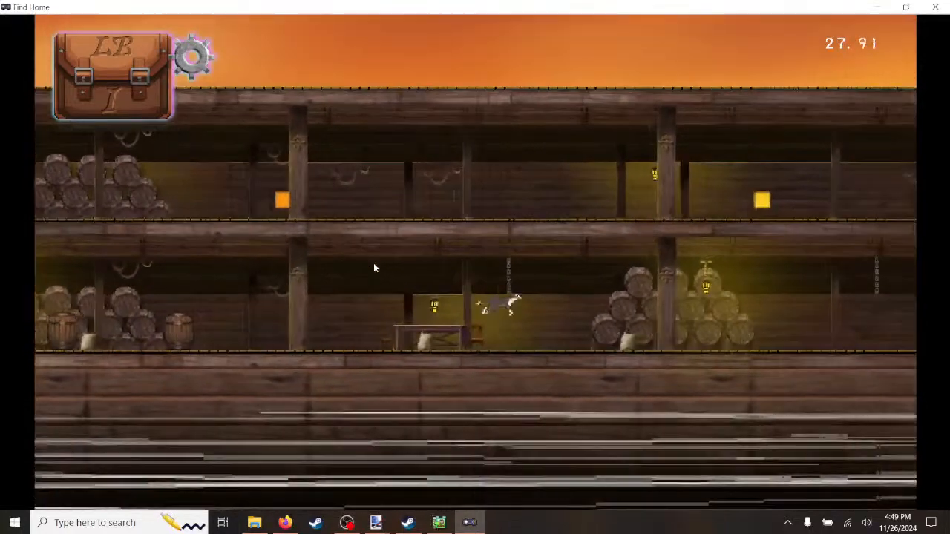
pyautogui.press('d')
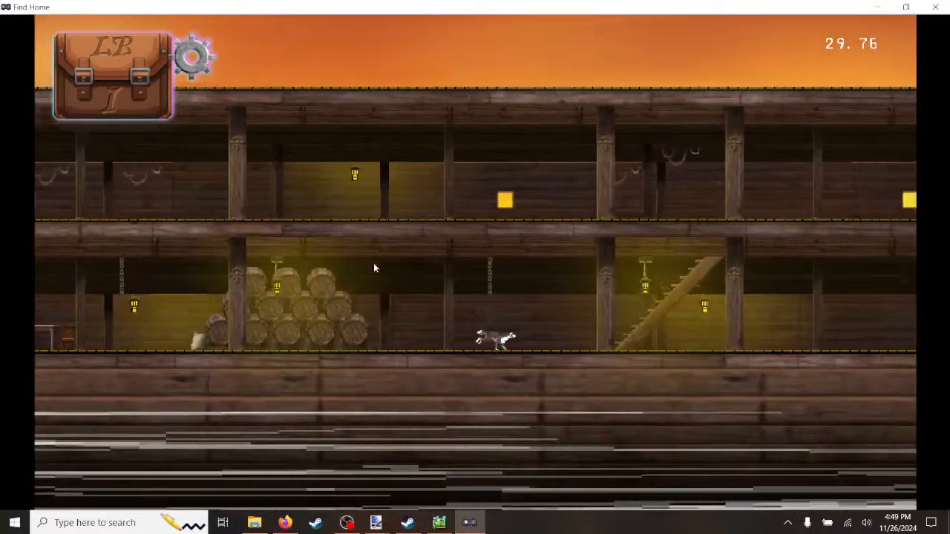
pyautogui.press('d')
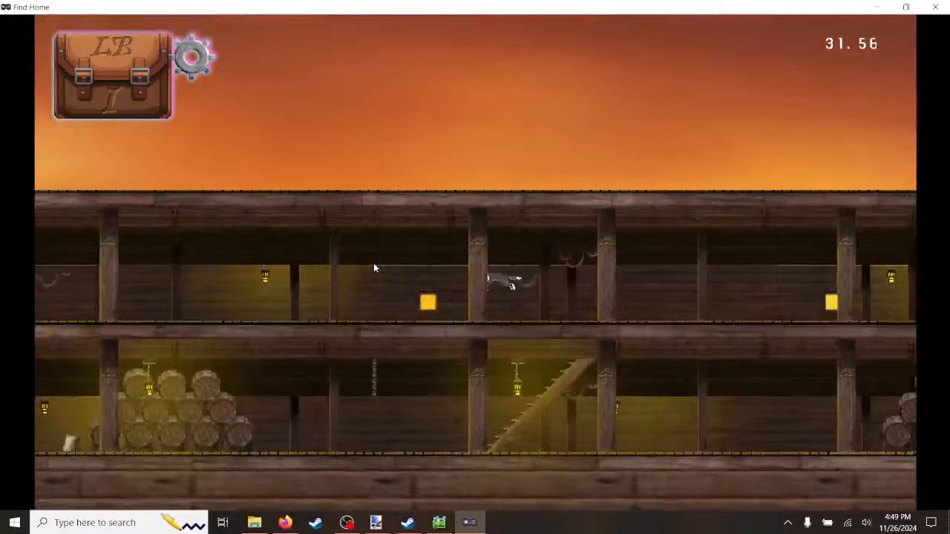
# Step: Run the dog back along the upper deck from the stairs to the barrel stack, examining the hanging ropes and chains
pyautogui.press('d')
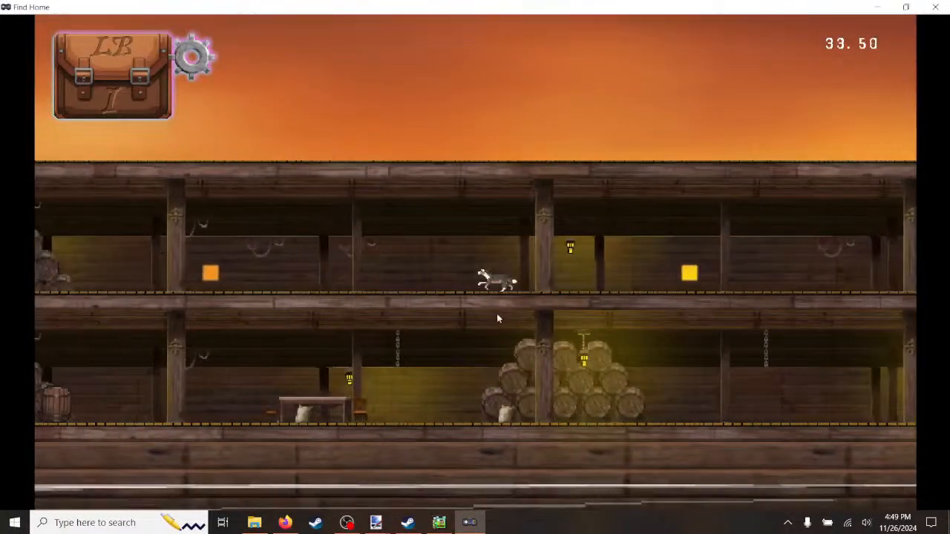
pyautogui.press('a')
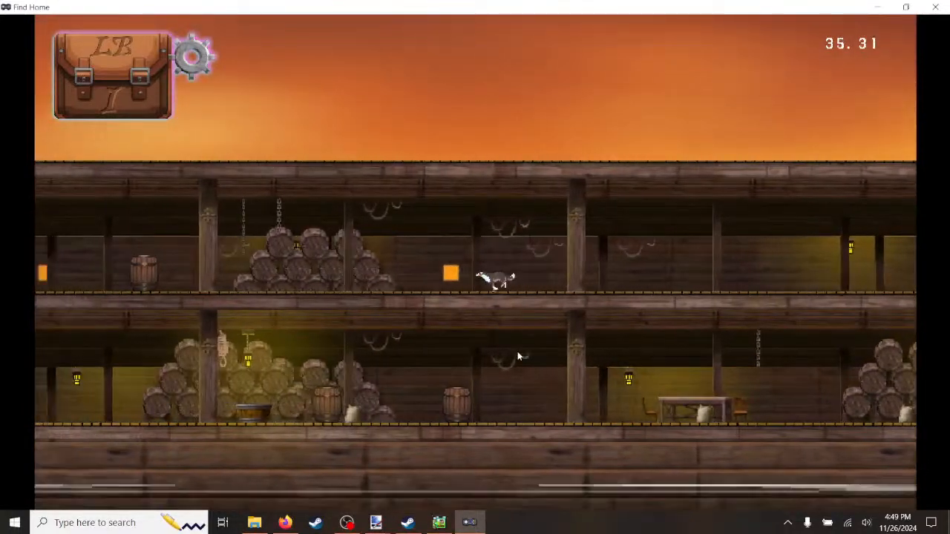
pyautogui.press('a')
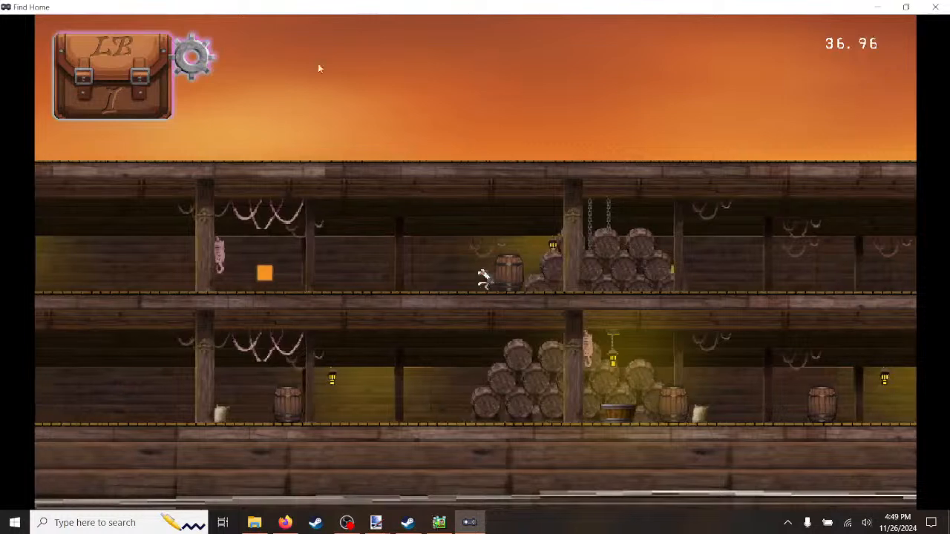
# Step: Run the animal character along the ship's upper deck in both directions to check the scene, and close the test play
pyautogui.press('a')
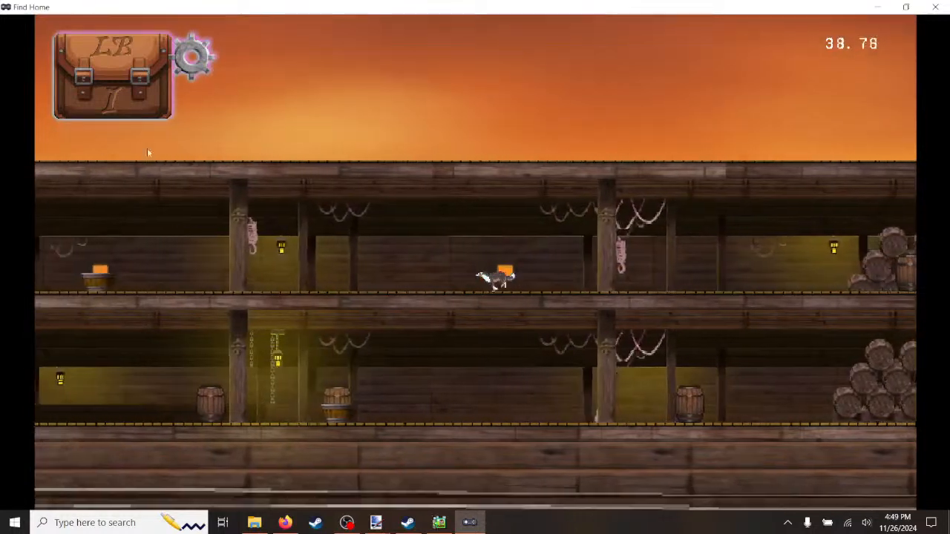
pyautogui.press('a')
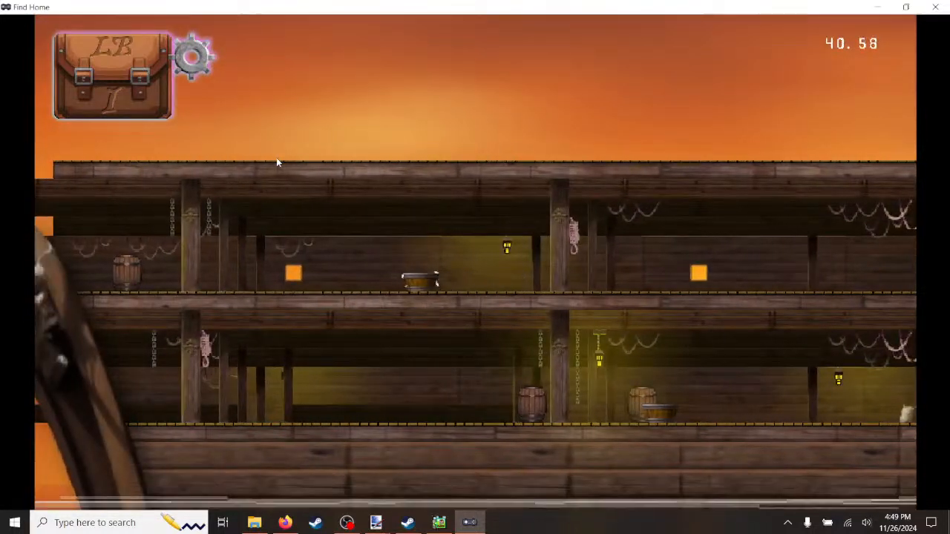
pyautogui.press('d')
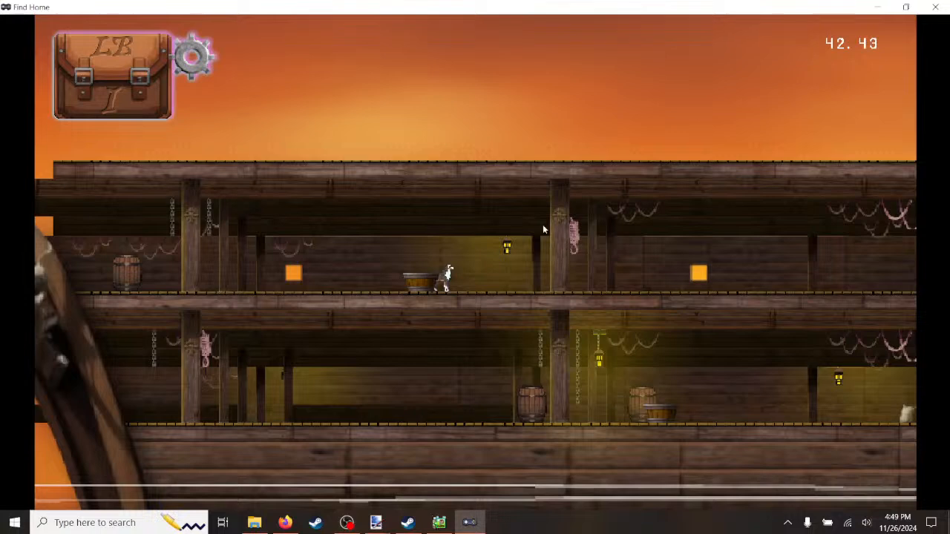
pyautogui.press('d')
pyautogui.press('d')
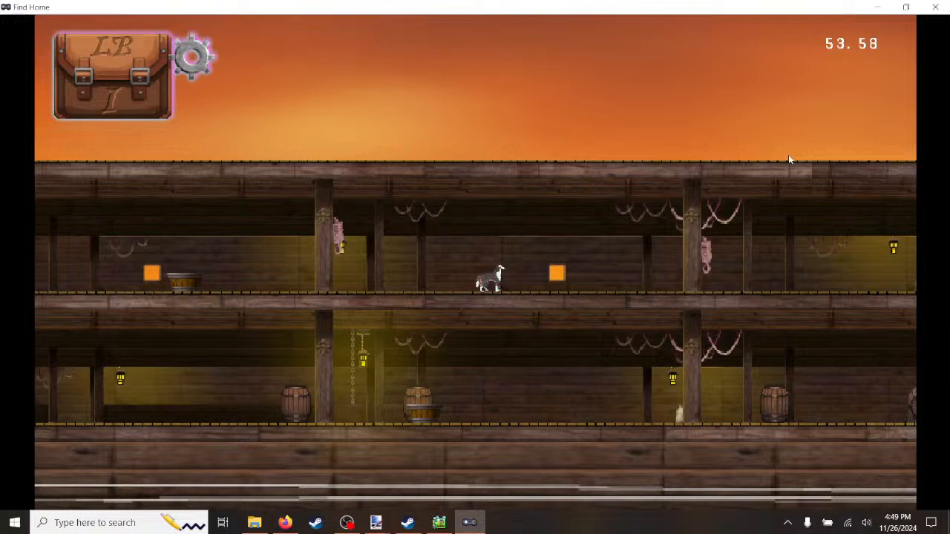
pyautogui.click(940, 9)
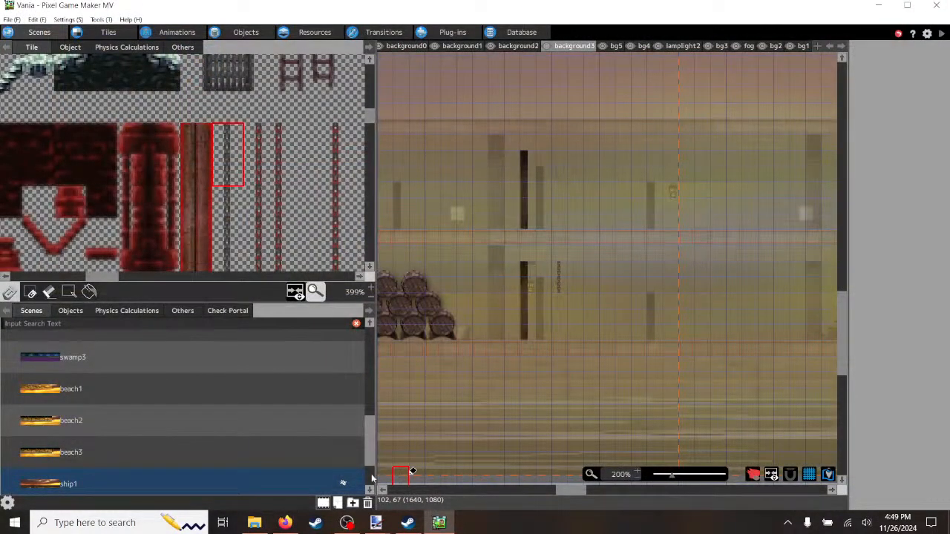
# Step: Switch to paint.net and close 149.png, discarding its unsaved changes
pyautogui.moveTo(377, 523)
pyautogui.moveTo(438, 468)
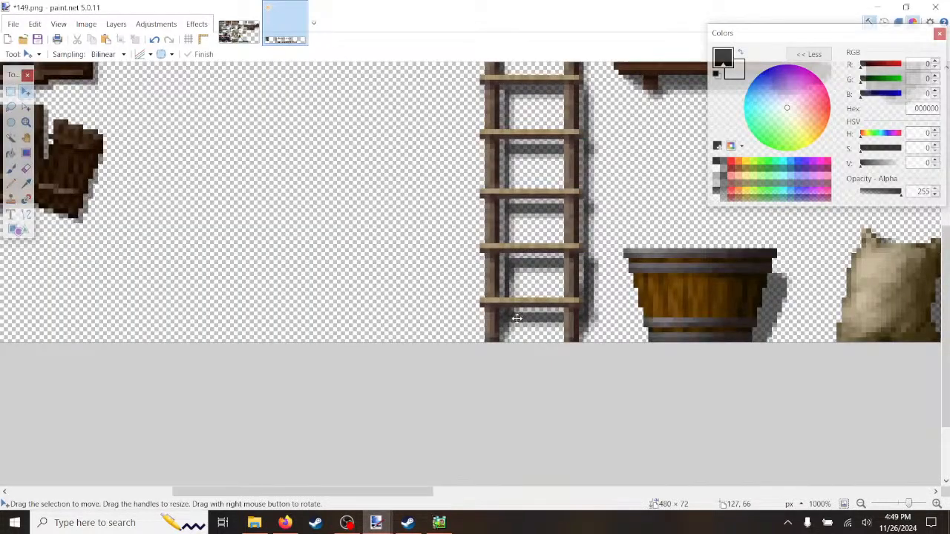
pyautogui.keyDown('ctrl'); pyautogui.scroll(-2, 502, 334); pyautogui.keyUp('ctrl')
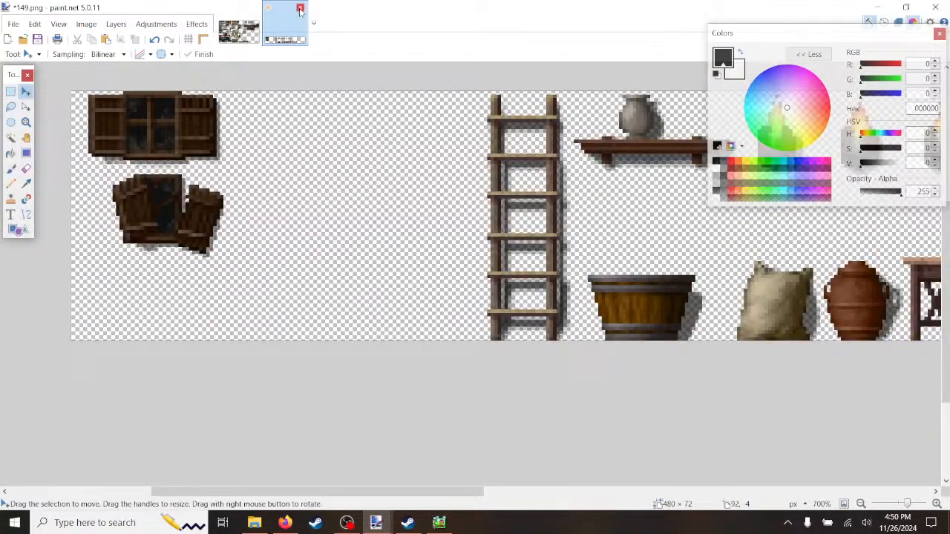
pyautogui.click(300, 9)
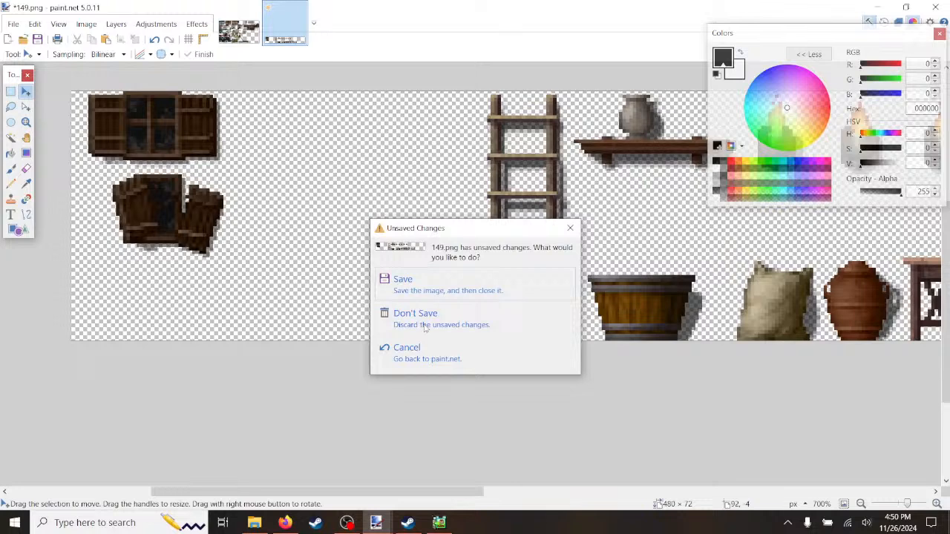
pyautogui.click(424, 327)
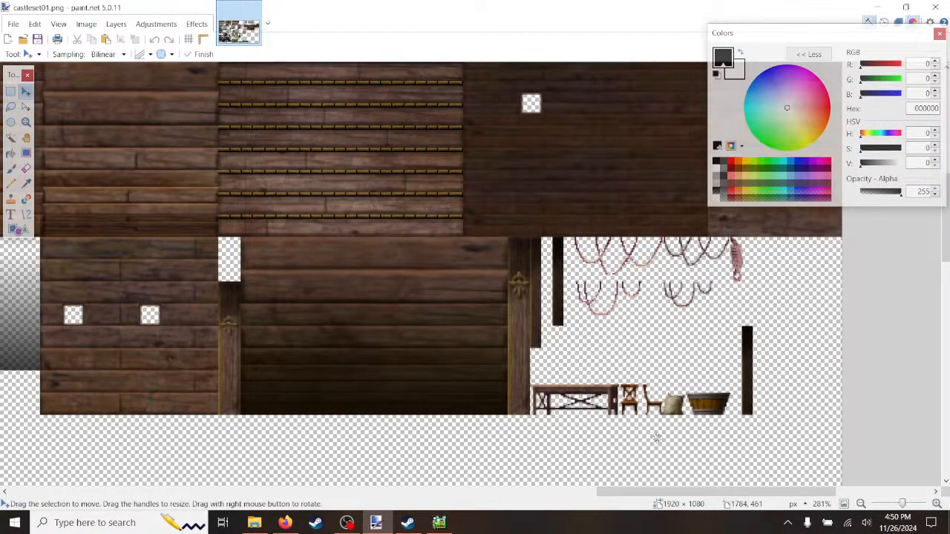
# Step: Copy the 64 × 22 pixel wooden table into the empty area below the tileset, with its top-left corner at 1742, 489
pyautogui.scroll(-2, 656, 437)
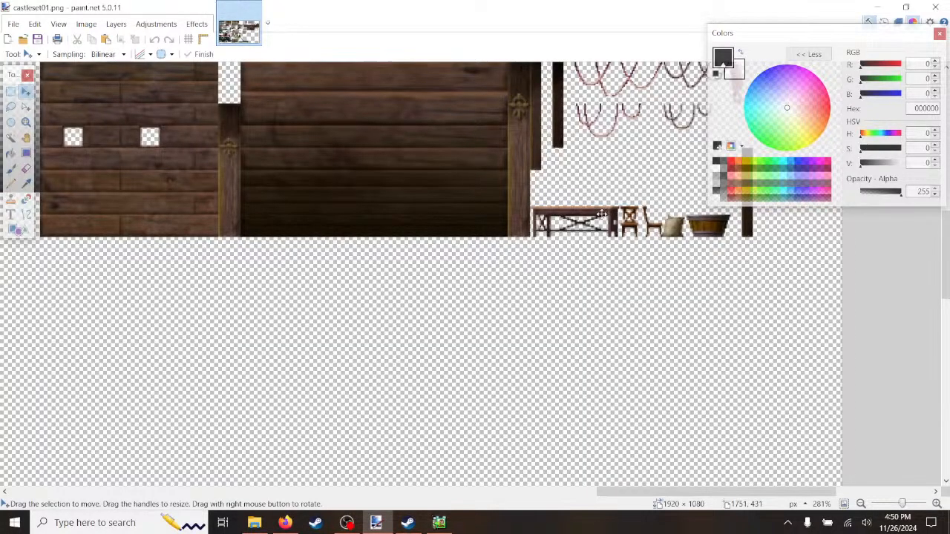
pyautogui.keyDown('ctrl'); pyautogui.scroll(5, 601, 241); pyautogui.keyUp('ctrl')
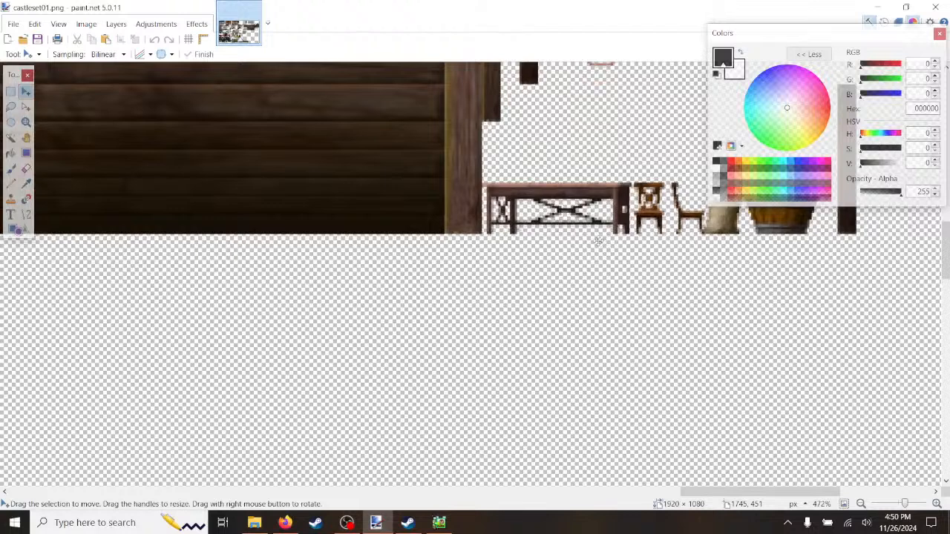
pyautogui.click(11, 91)
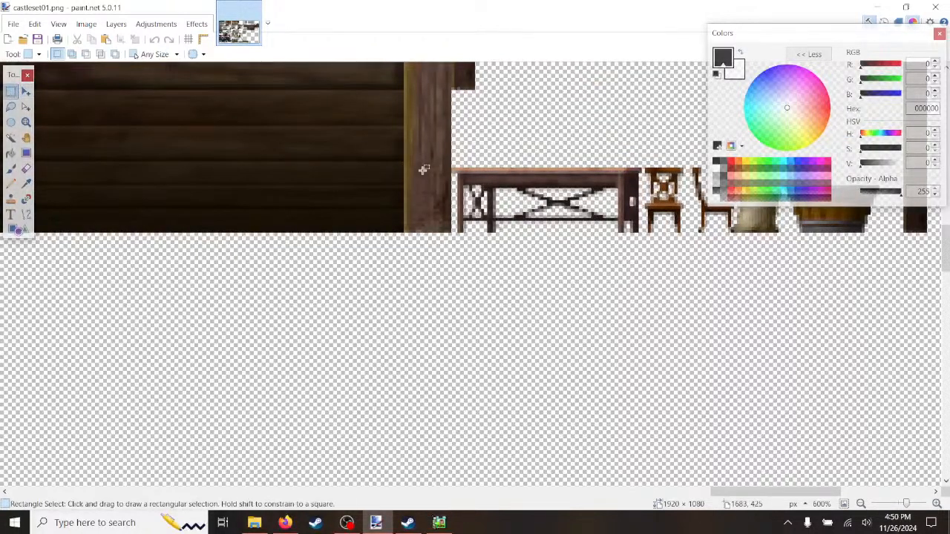
pyautogui.moveTo(452, 169); pyautogui.dragTo(639, 230)
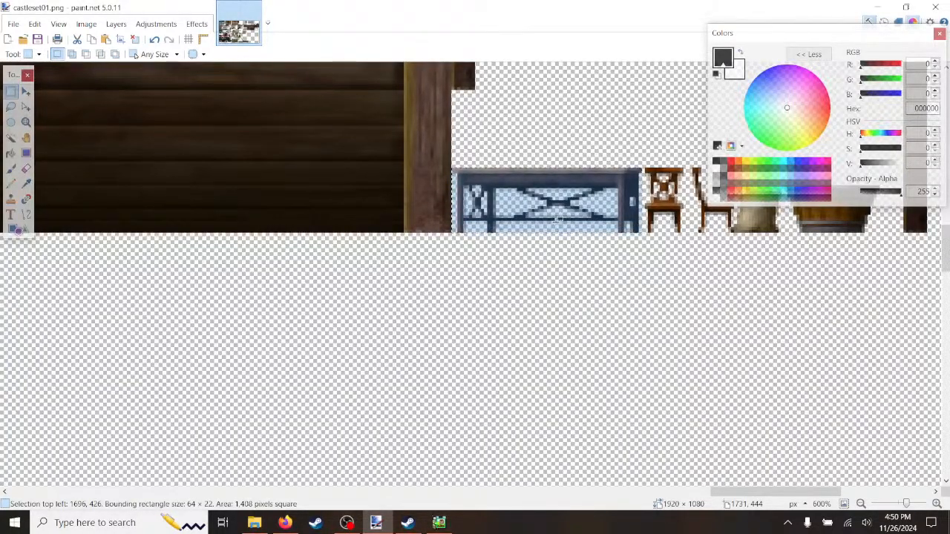
pyautogui.press('m')
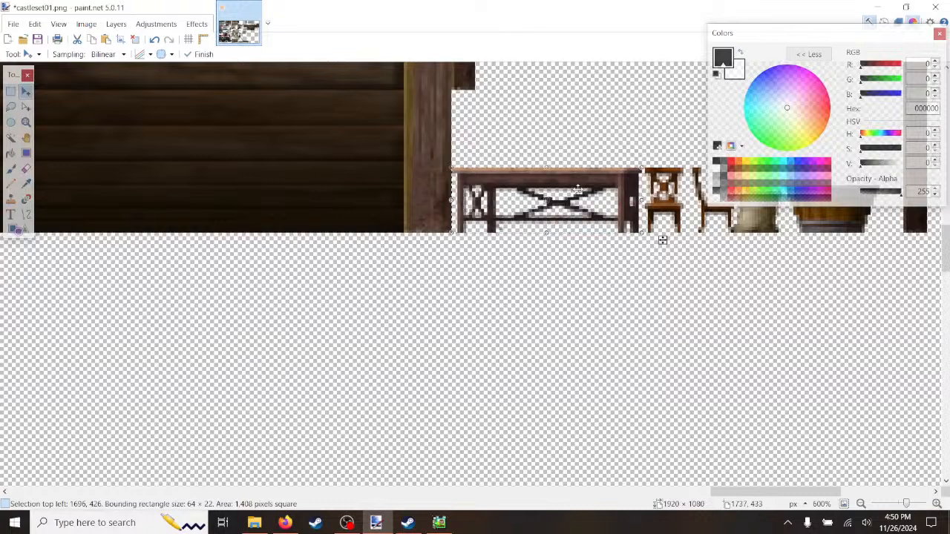
pyautogui.keyDown('ctrl'); pyautogui.moveTo(661, 239); pyautogui.dragTo(811, 400); pyautogui.keyUp('ctrl')
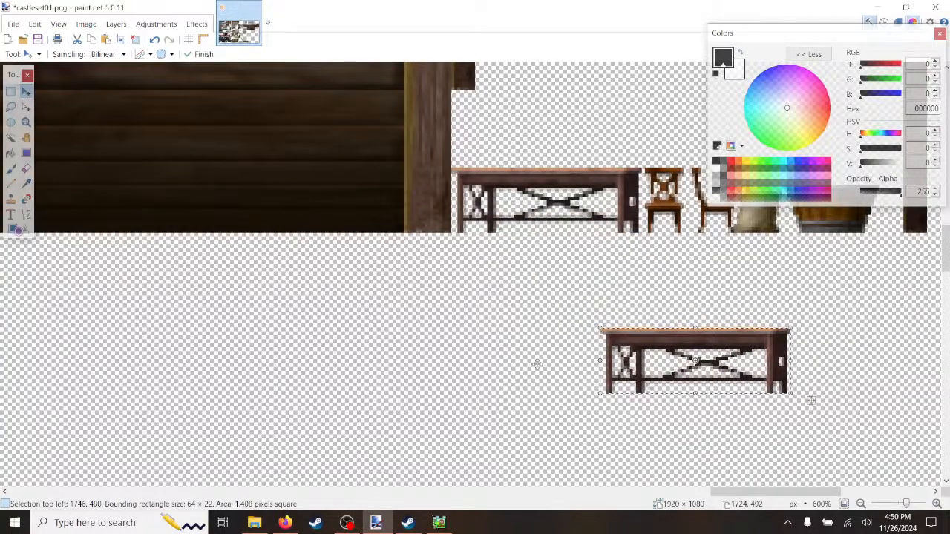
pyautogui.scroll(3, 704, 339)
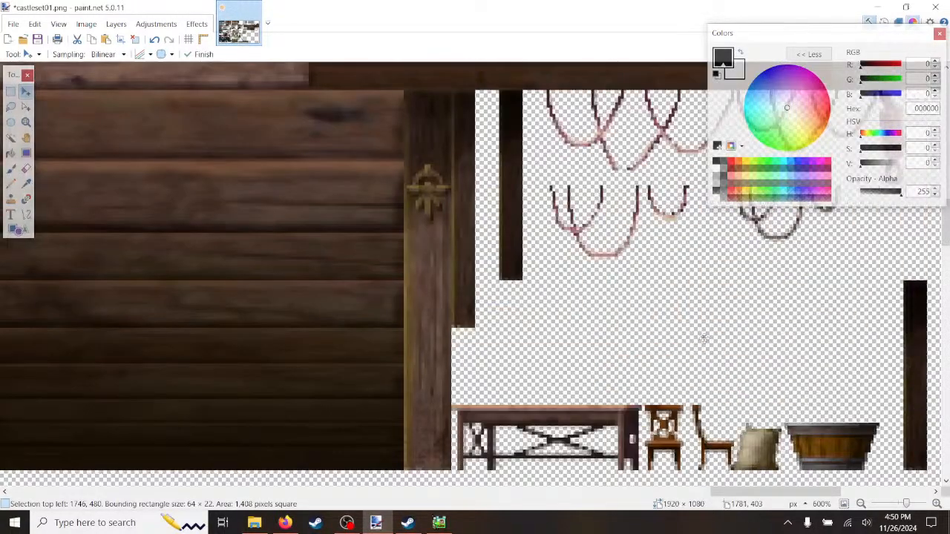
pyautogui.moveTo(737, 495); pyautogui.dragTo(739, 495)
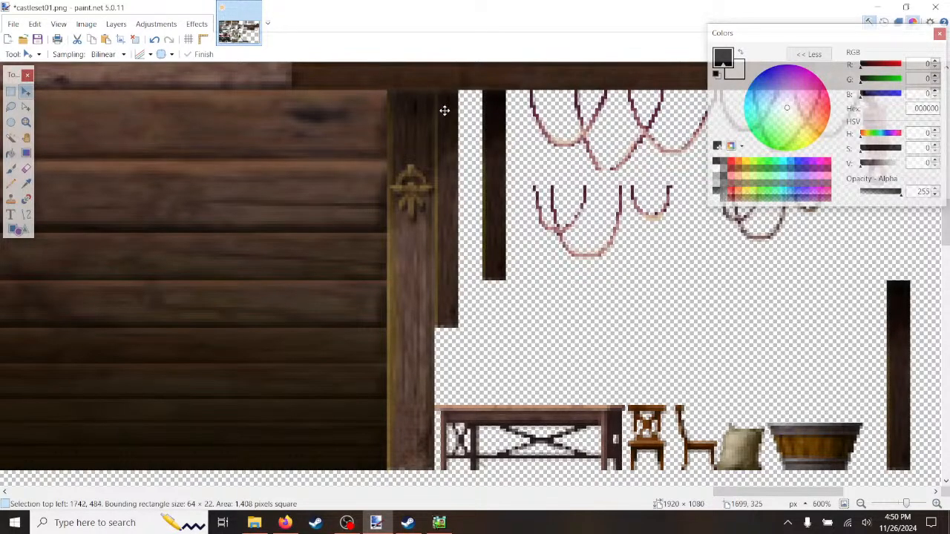
pyautogui.moveTo(443, 110); pyautogui.dragTo(444, 122)
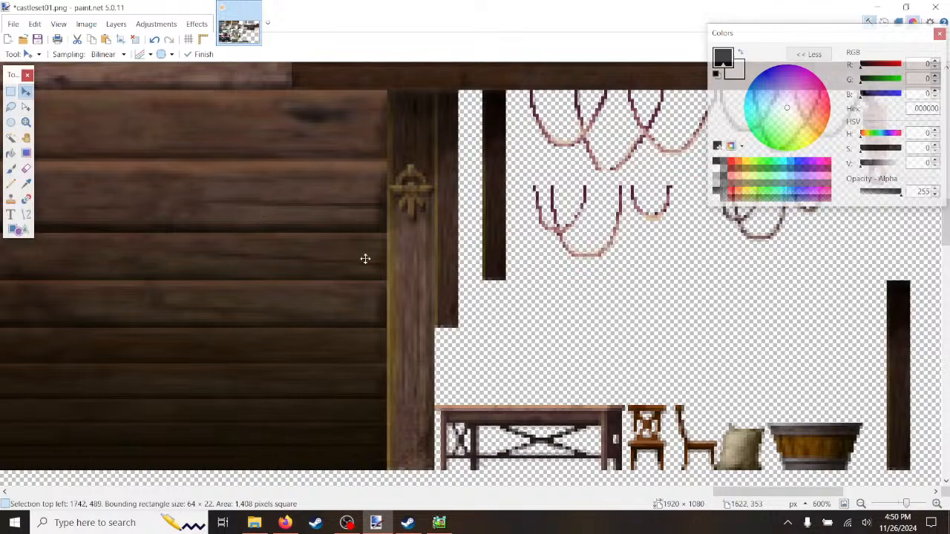
# Step: Finish placing the table copy and flatten the castleset01.png image
pyautogui.scroll(-5, 780, 424)
pyautogui.scroll(1, 451, 286)
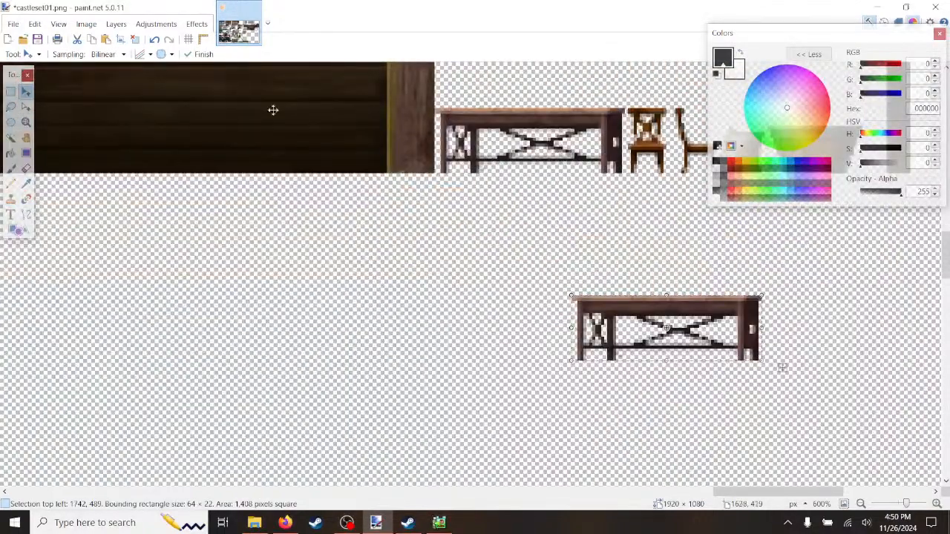
pyautogui.click(10, 91)
pyautogui.click(87, 24)
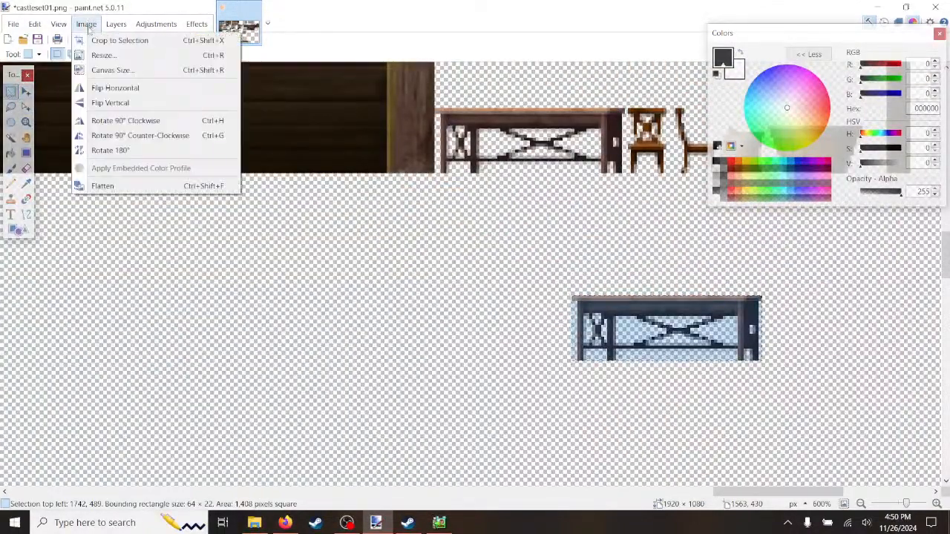
pyautogui.click(102, 185)
# Step: Copy the 8 × 80 pixel post beside the main pillar into the empty area below, with its top-left corner at 1688, 448
pyautogui.scroll(5, 336, 249)
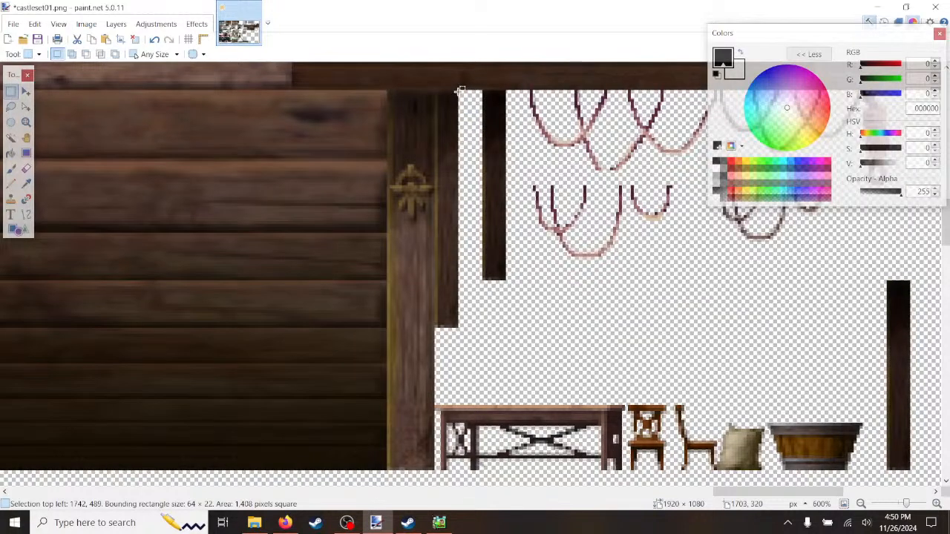
pyautogui.moveTo(459, 89); pyautogui.dragTo(436, 326)
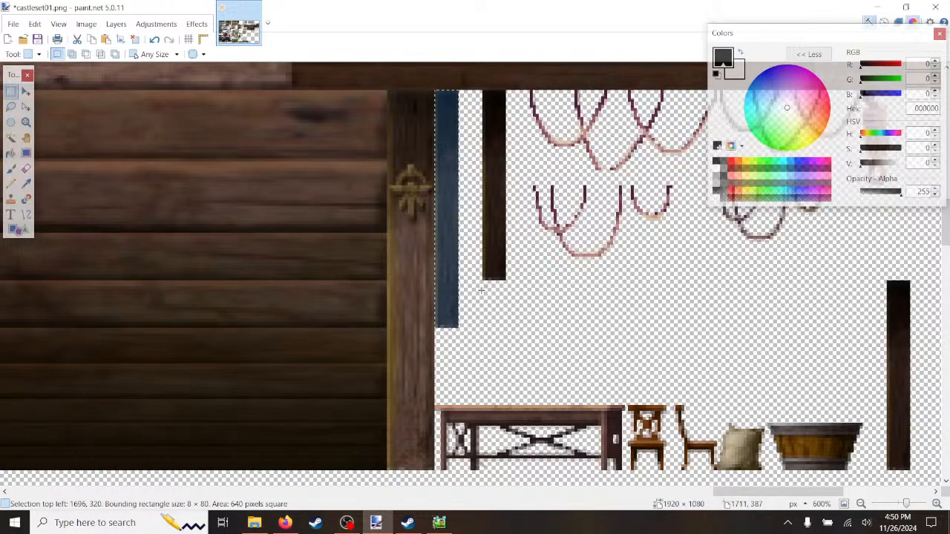
pyautogui.scroll(-5, 552, 341)
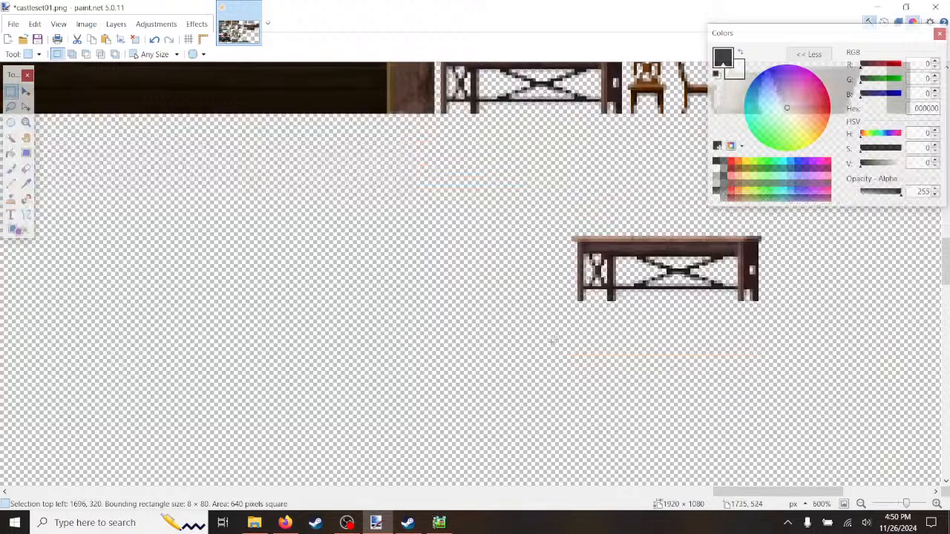
pyautogui.hotkey('ctrl', 'v')
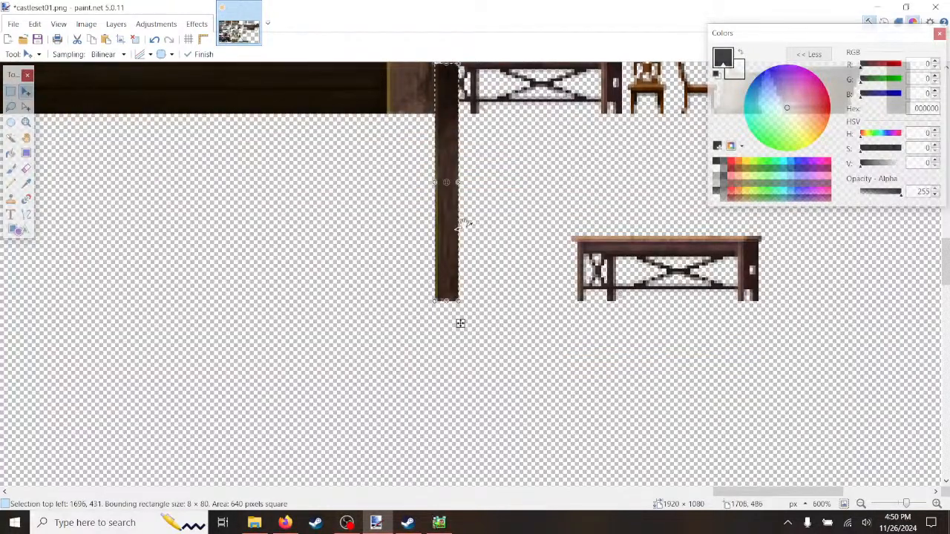
pyautogui.moveTo(444, 226); pyautogui.dragTo(421, 267)
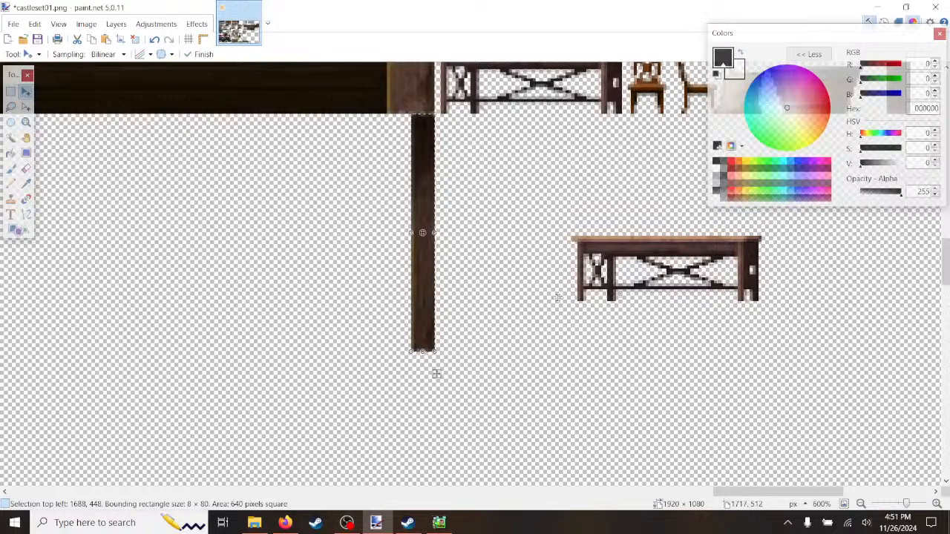
# Step: Flatten the image and relocate the 64 × 22 pixel table copy against the copied post, with its top-left corner at 1696, 498
pyautogui.press('s')
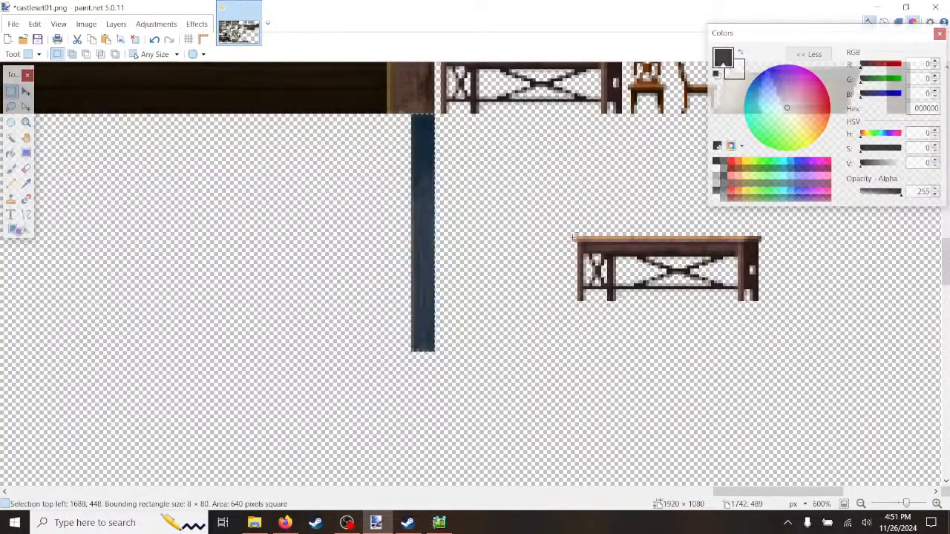
pyautogui.moveTo(573, 237); pyautogui.dragTo(759, 299)
pyautogui.click(758, 299)
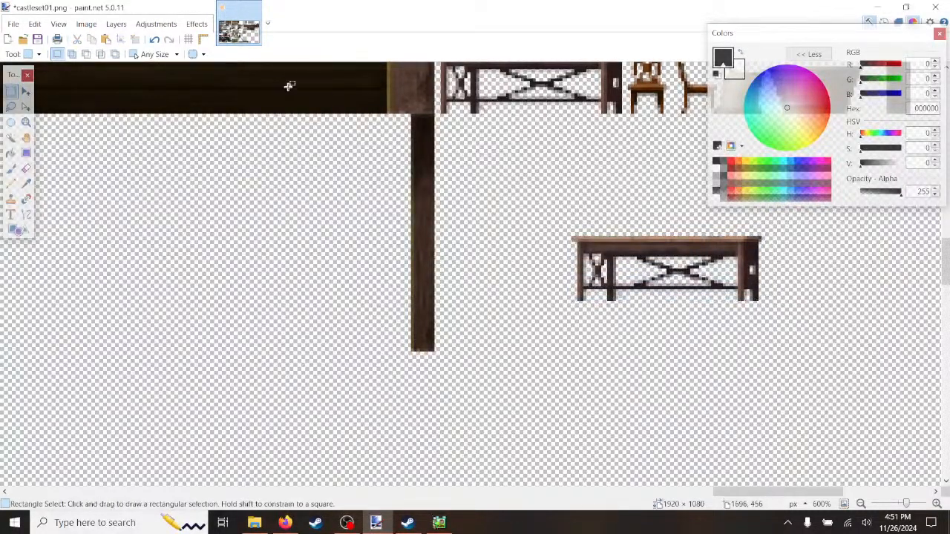
pyautogui.click(154, 40)
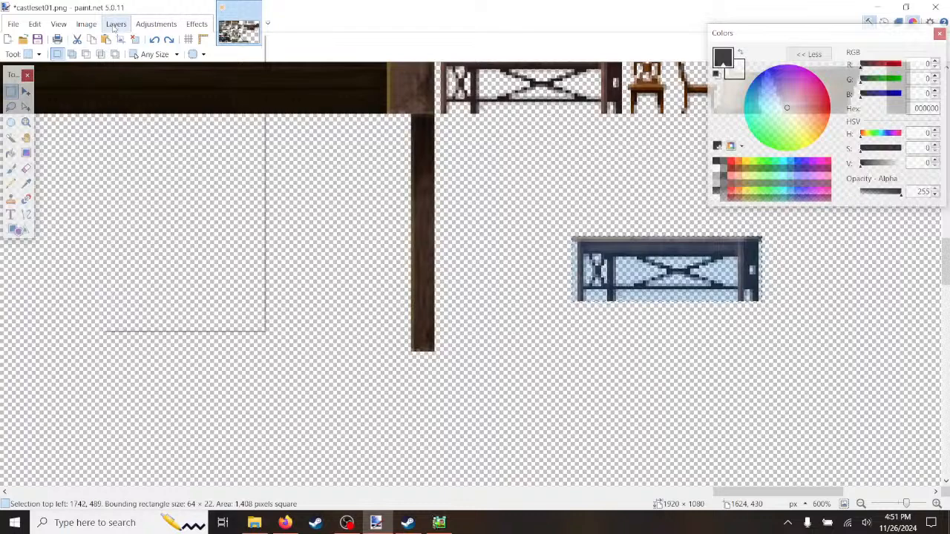
pyautogui.click(87, 24)
pyautogui.click(95, 187)
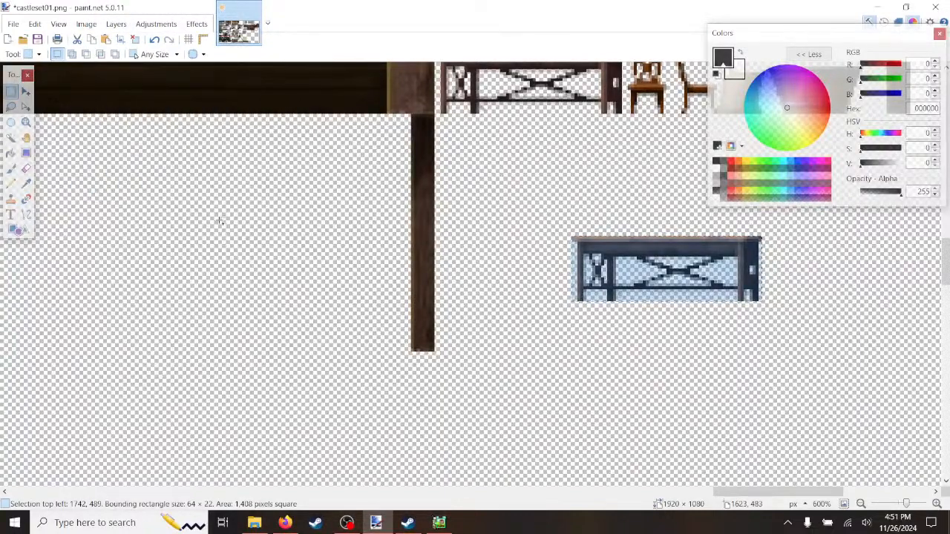
pyautogui.press('Delete')
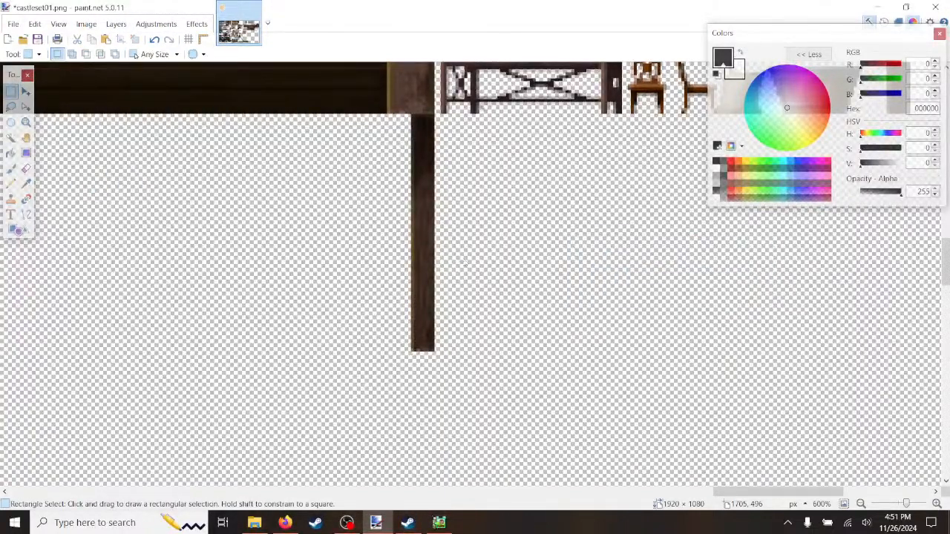
pyautogui.hotkey('ctrl', 'v')
pyautogui.moveTo(782, 308); pyautogui.dragTo(646, 335)
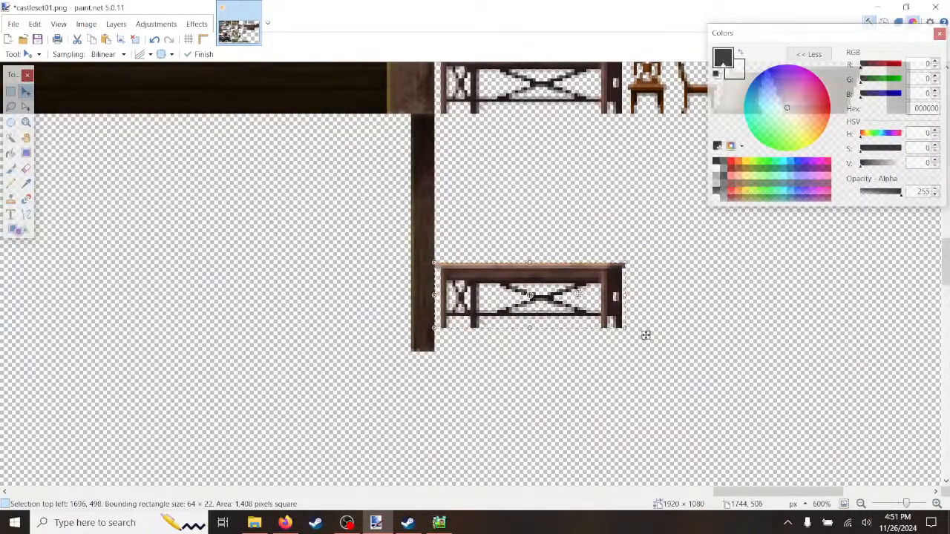
# Step: Copy the 8 × 80 pixel post to the opposite end of the table, with its top-left corner at 1760, 448
pyautogui.press('s')
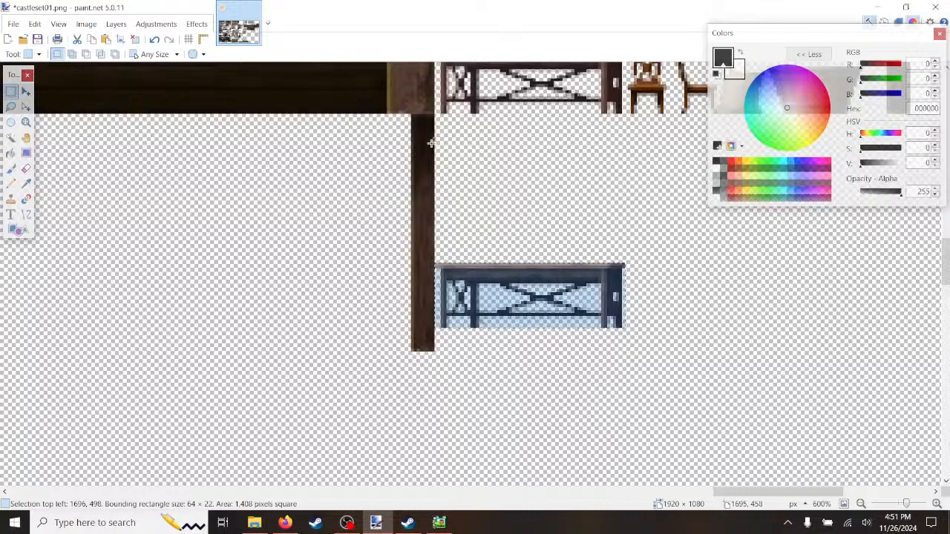
pyautogui.moveTo(414, 113); pyautogui.dragTo(430, 328)
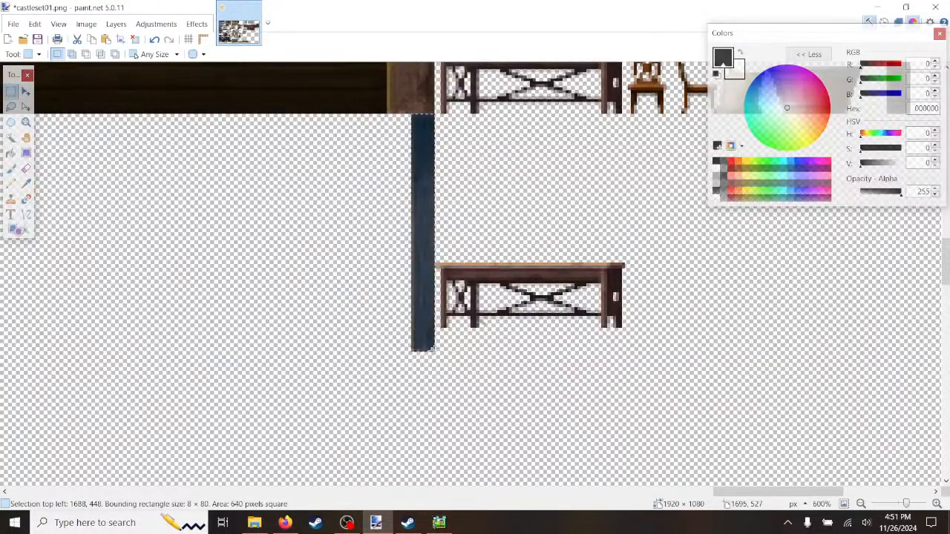
pyautogui.press('m')
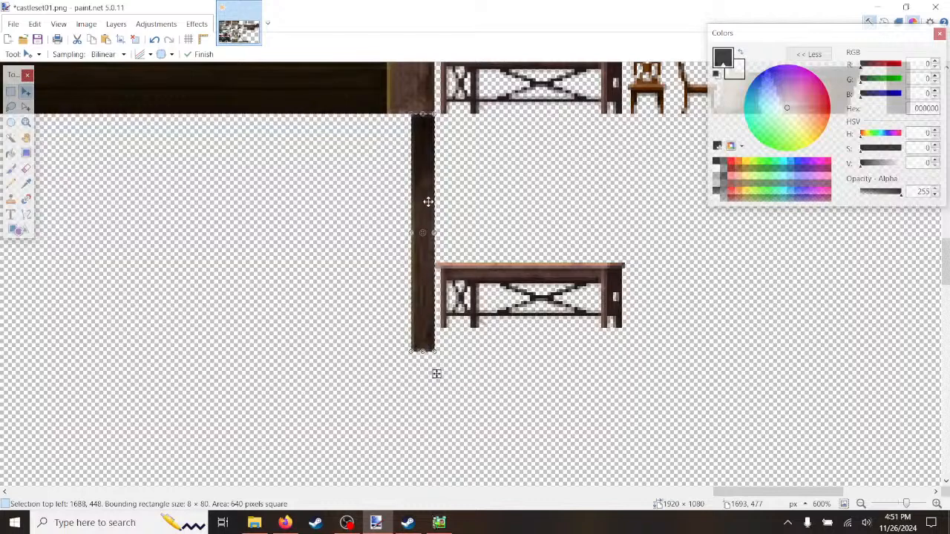
pyautogui.moveTo(436, 374); pyautogui.dragTo(633, 388)
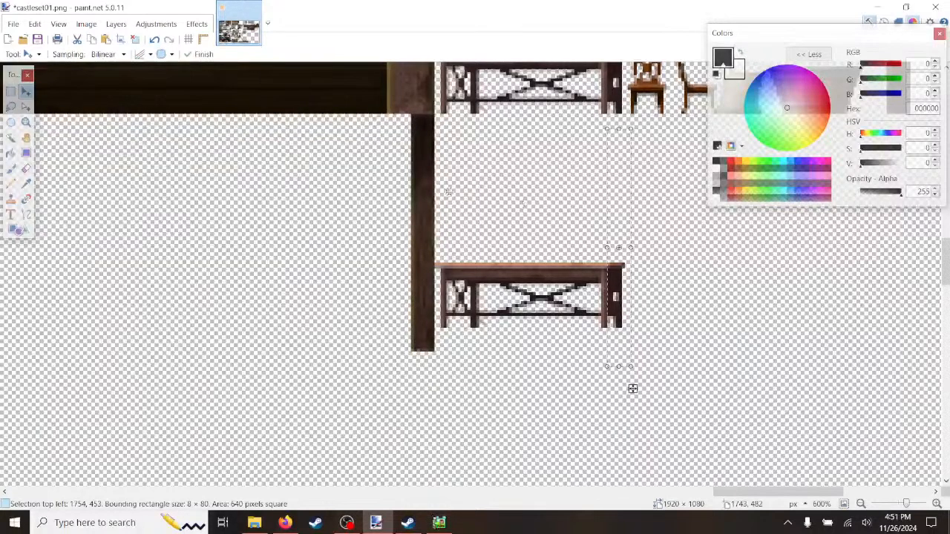
pyautogui.click(154, 41)
pyautogui.click(58, 24)
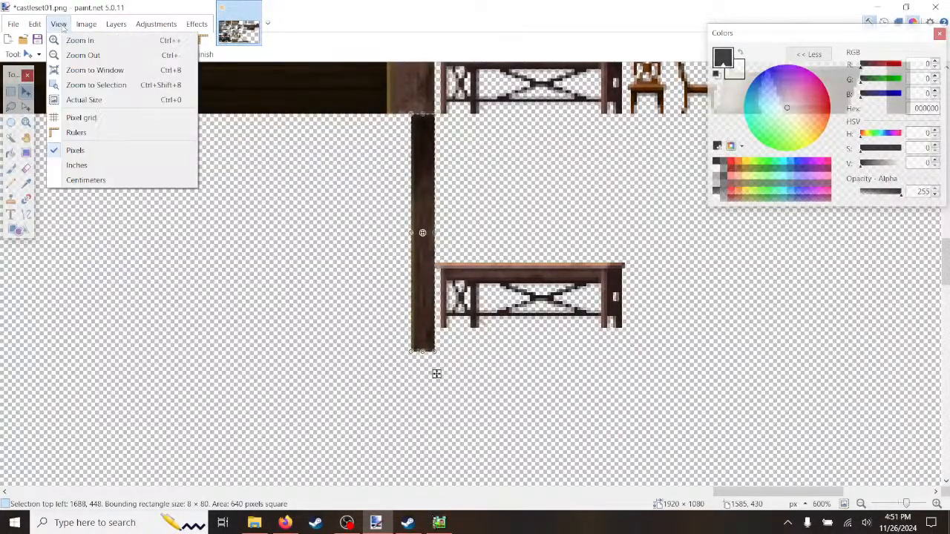
pyautogui.moveTo(86, 24)
pyautogui.click(106, 187)
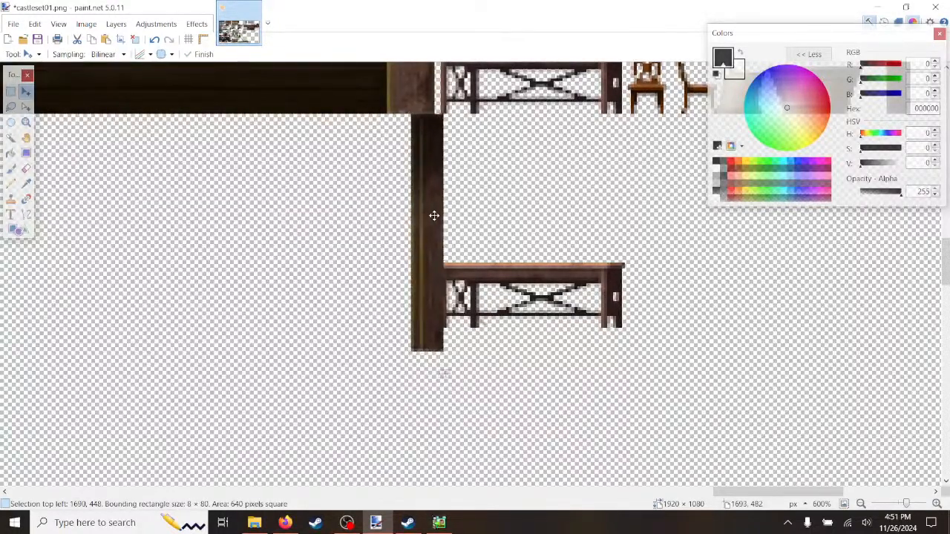
pyautogui.moveTo(435, 215); pyautogui.dragTo(634, 216)
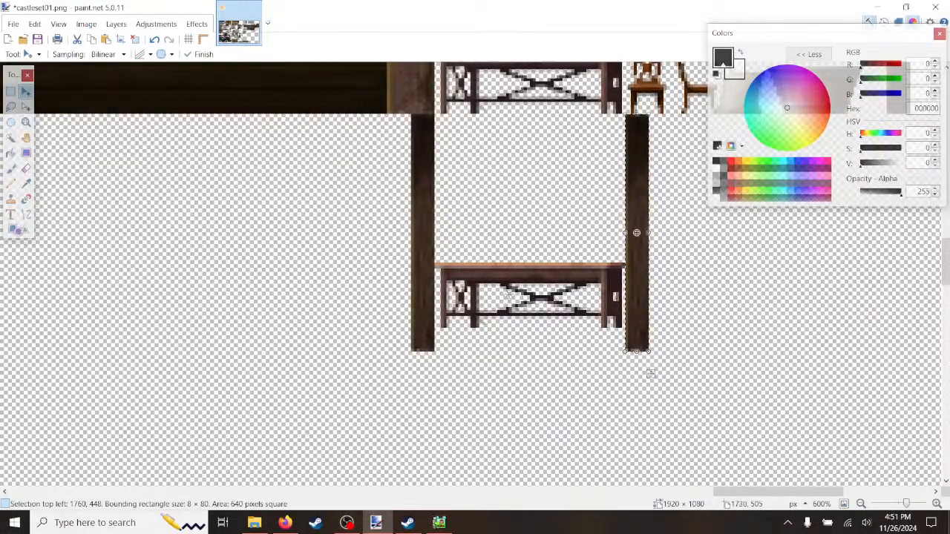
# Step: Deselect the second post and flatten the castleset01.png image
pyautogui.click(34, 24)
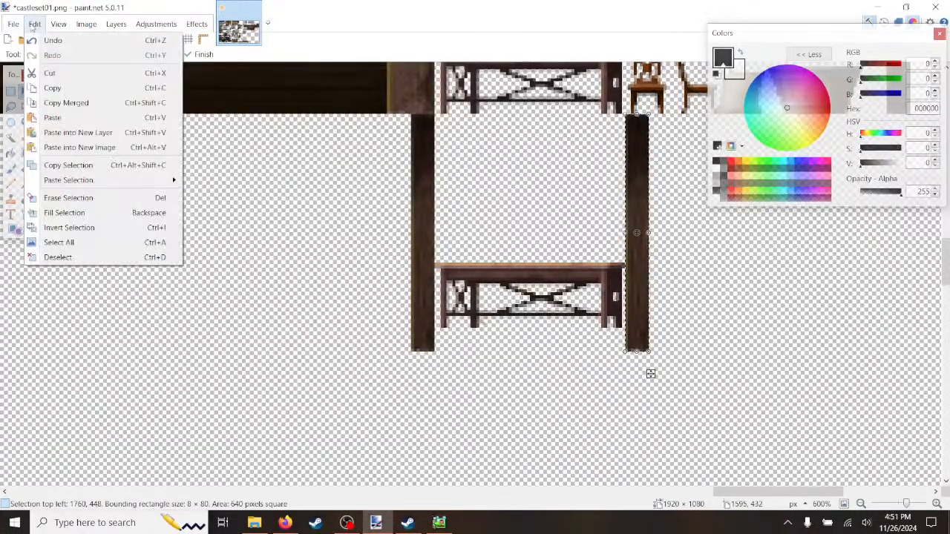
pyautogui.click(79, 256)
pyautogui.click(87, 24)
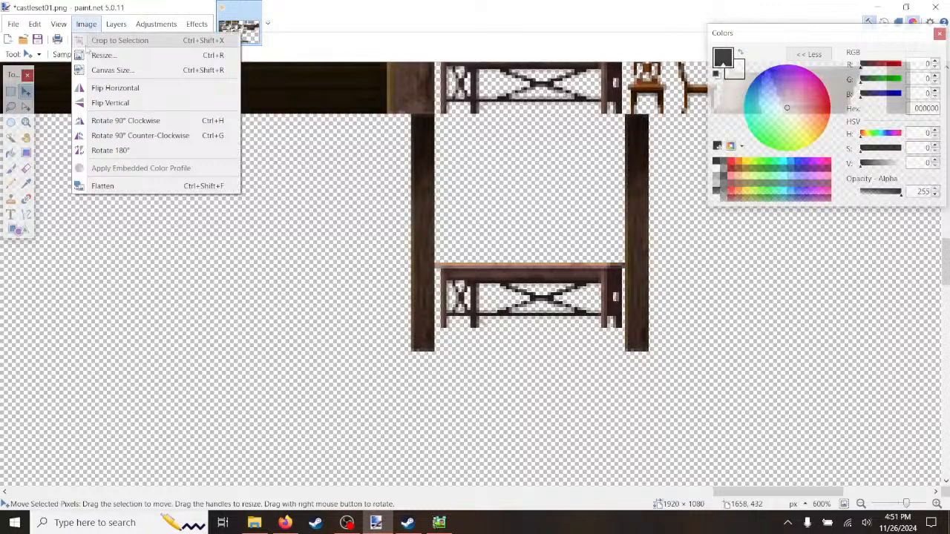
pyautogui.click(103, 186)
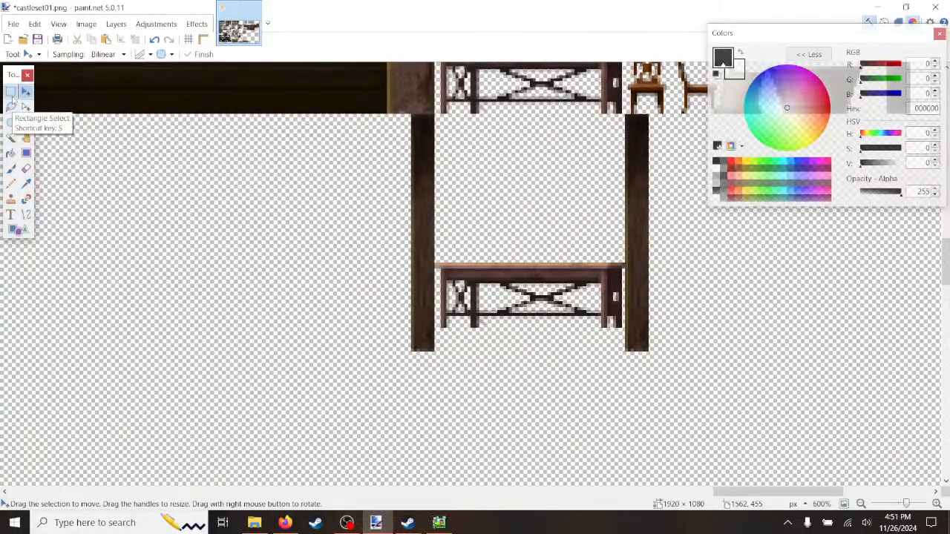
# Step: Erase the table between the two posts, keeping only the tabletop's end pixels against each post
pyautogui.click(10, 91)
pyautogui.keyDown('ctrl'); pyautogui.scroll(3, 519, 319); pyautogui.keyUp('ctrl')
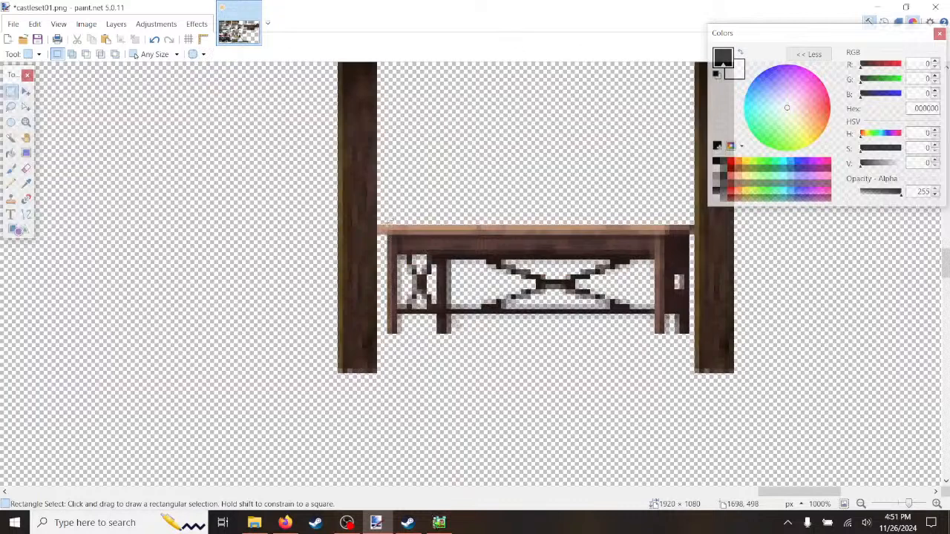
pyautogui.moveTo(385, 221); pyautogui.dragTo(692, 347)
pyautogui.press('Delete')
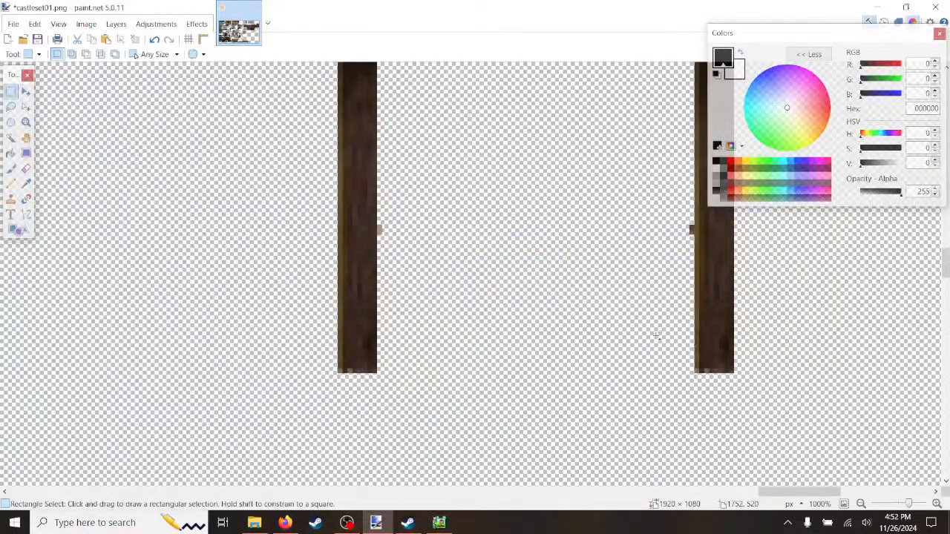
pyautogui.click(11, 106)
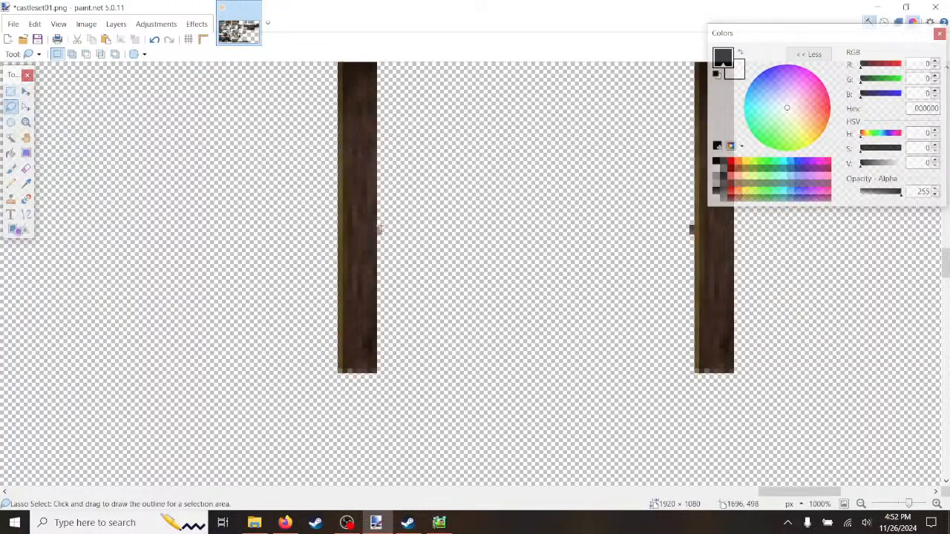
pyautogui.moveTo(380, 228); pyautogui.dragTo(391, 233)
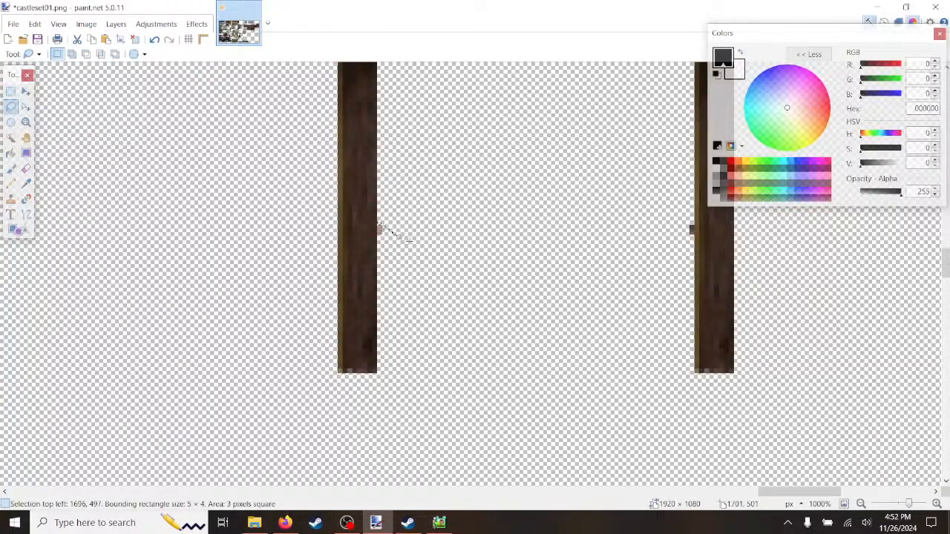
pyautogui.press('s')
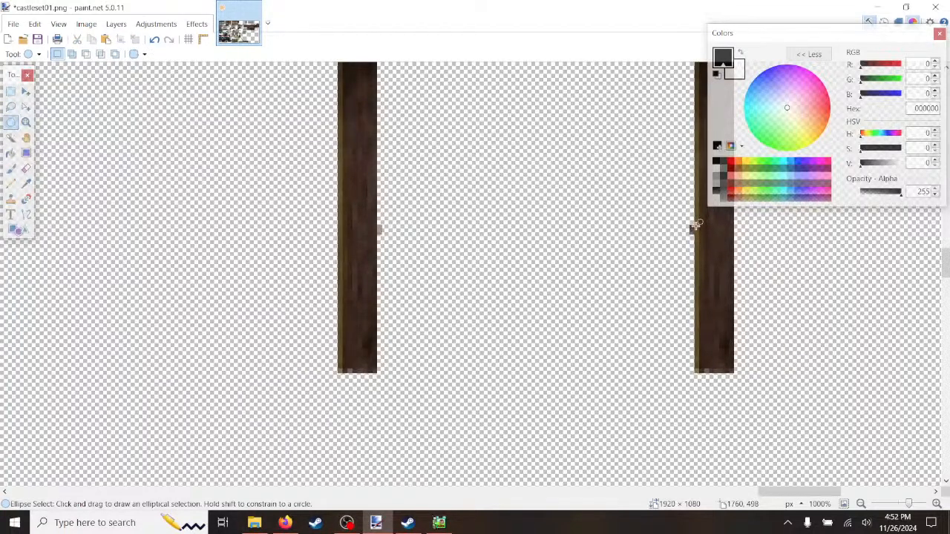
# Step: Make a 64 × 13 pixel crescent selection between the posts at 1696, 498 by subtracting a higher ellipse from a 64 × 20 pixel ellipse
pyautogui.moveTo(695, 224); pyautogui.dragTo(397, 319)
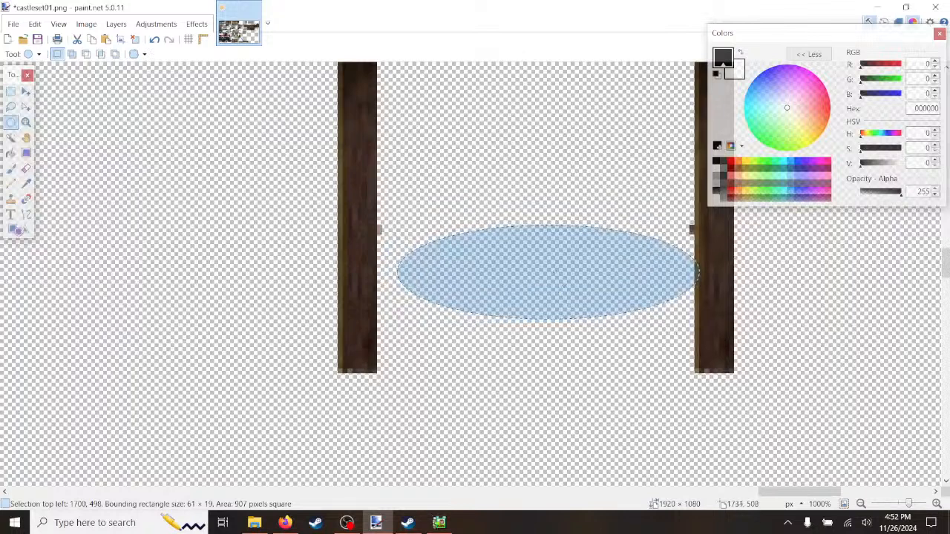
pyautogui.click(25, 106)
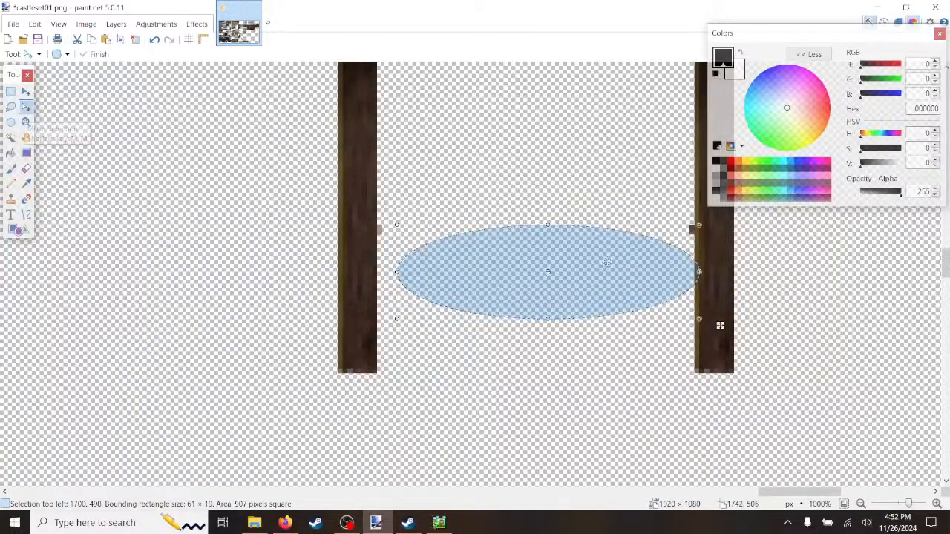
pyautogui.moveTo(720, 325); pyautogui.dragTo(700, 291)
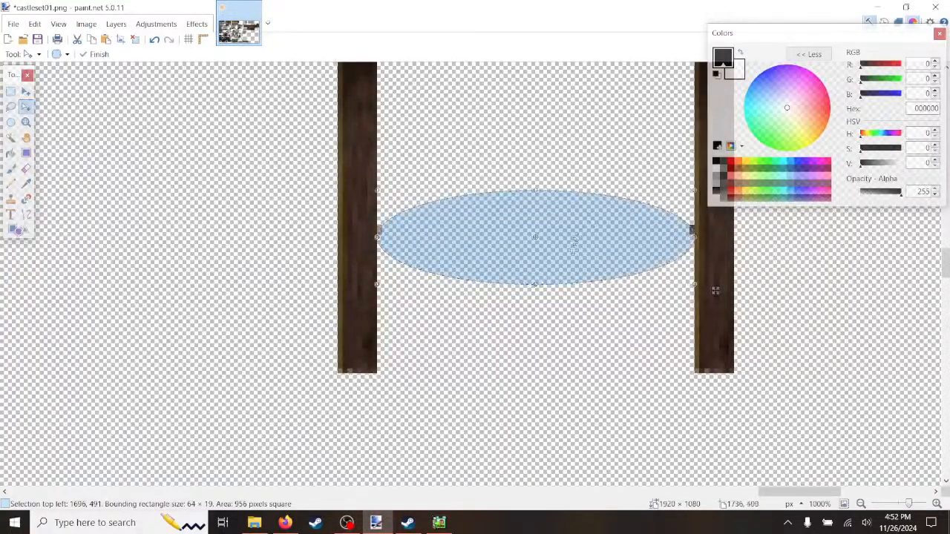
pyautogui.moveTo(535, 285); pyautogui.dragTo(535, 290)
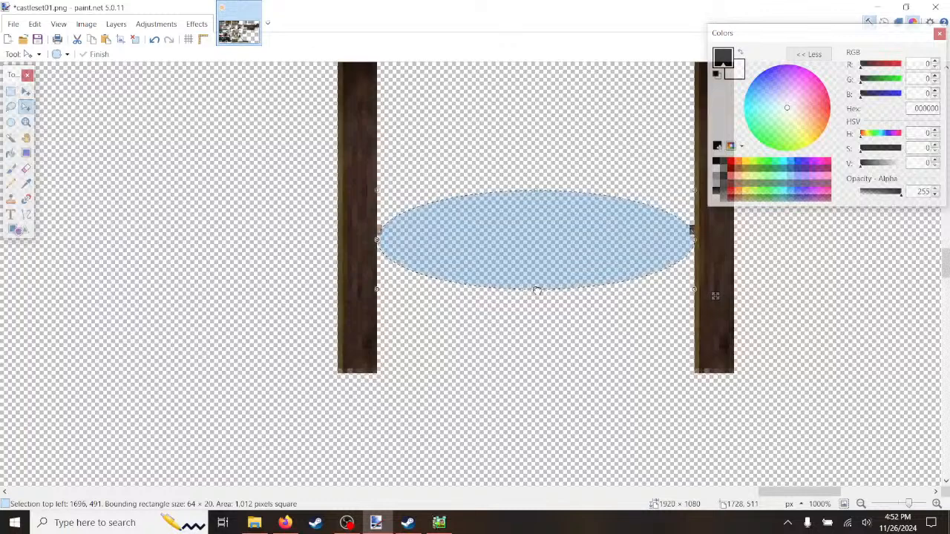
pyautogui.click(10, 123)
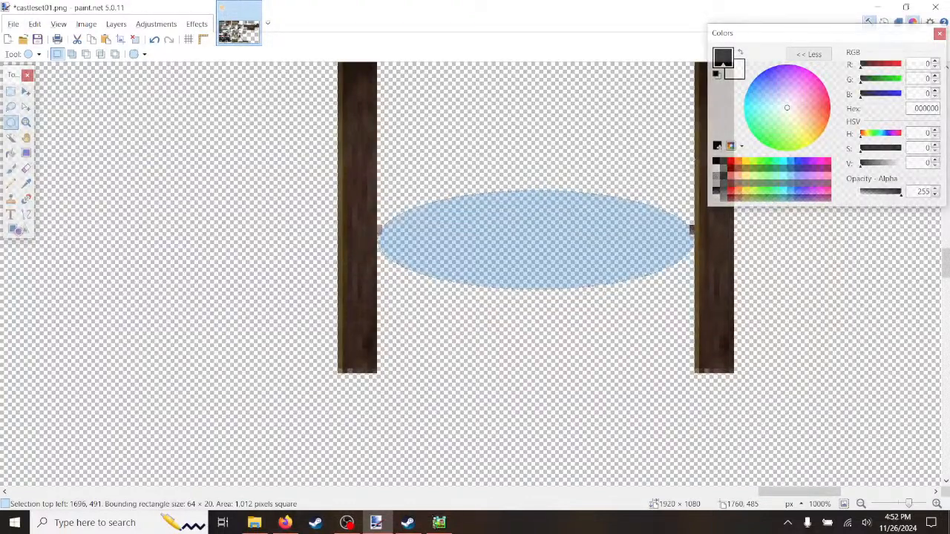
pyautogui.moveTo(561, 161); pyautogui.dragTo(373, 238)
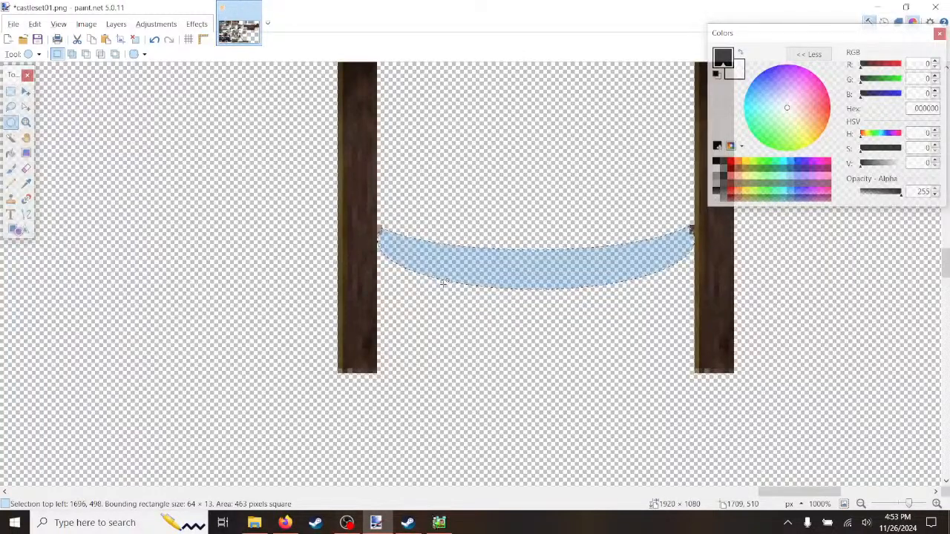
# Step: Paint the crescent selection purple (7900B2) with the Paintbrush at size 10
pyautogui.click(11, 170)
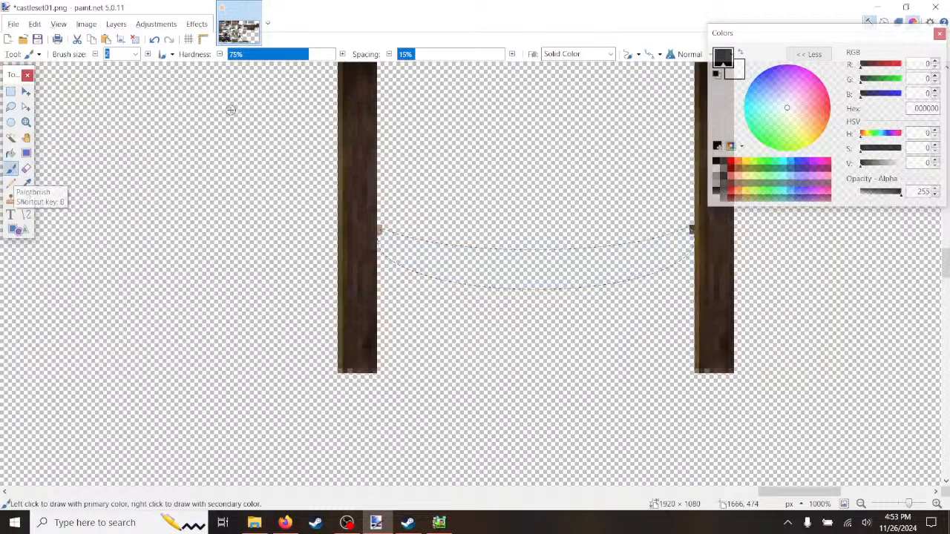
pyautogui.click(135, 54)
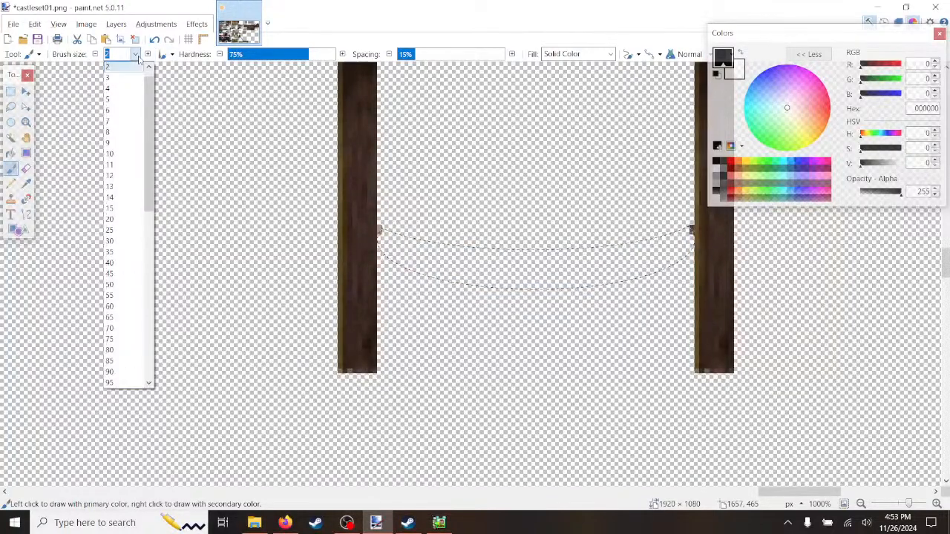
pyautogui.click(139, 154)
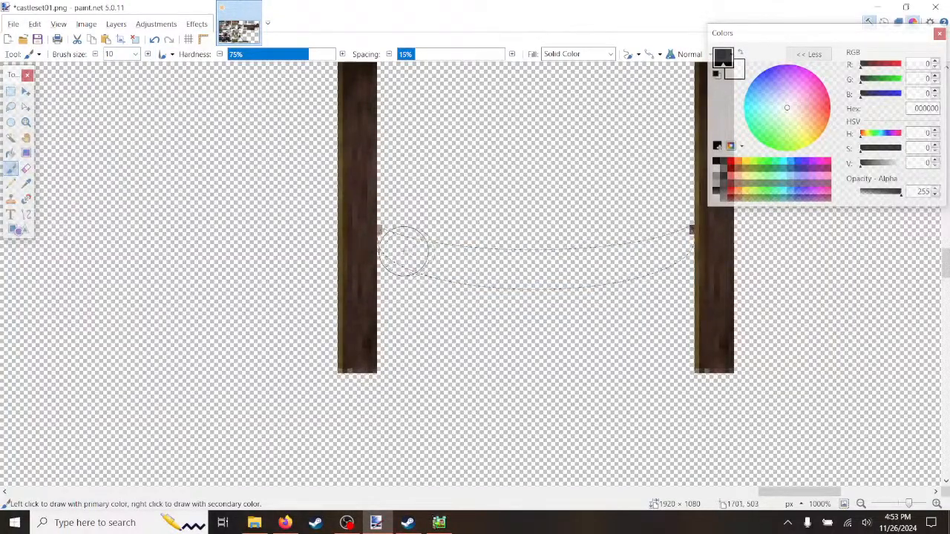
pyautogui.click(812, 162)
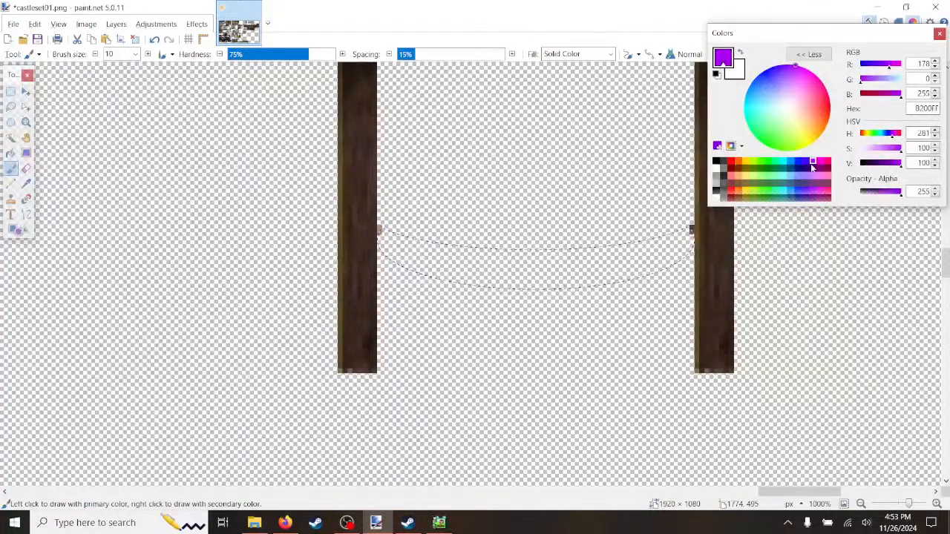
pyautogui.click(891, 164)
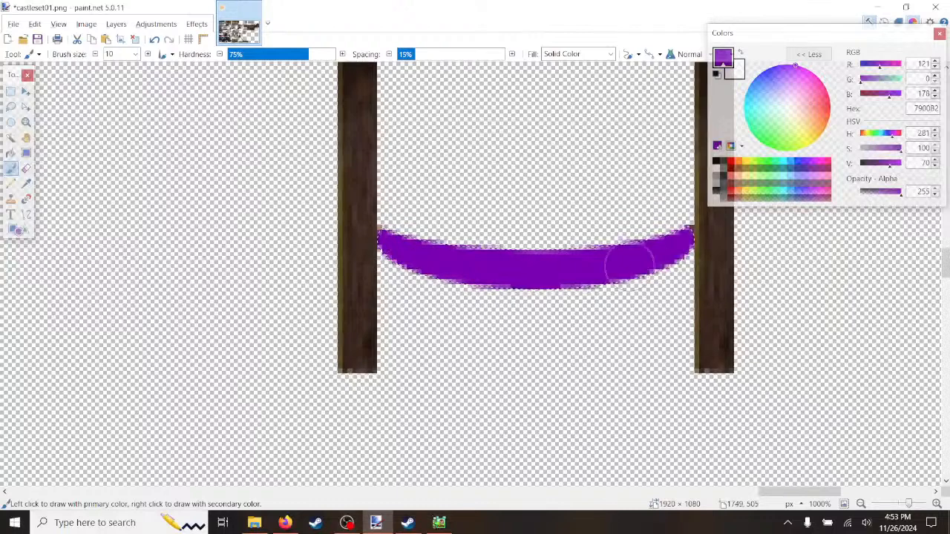
pyautogui.moveTo(629, 264); pyautogui.dragTo(699, 230)
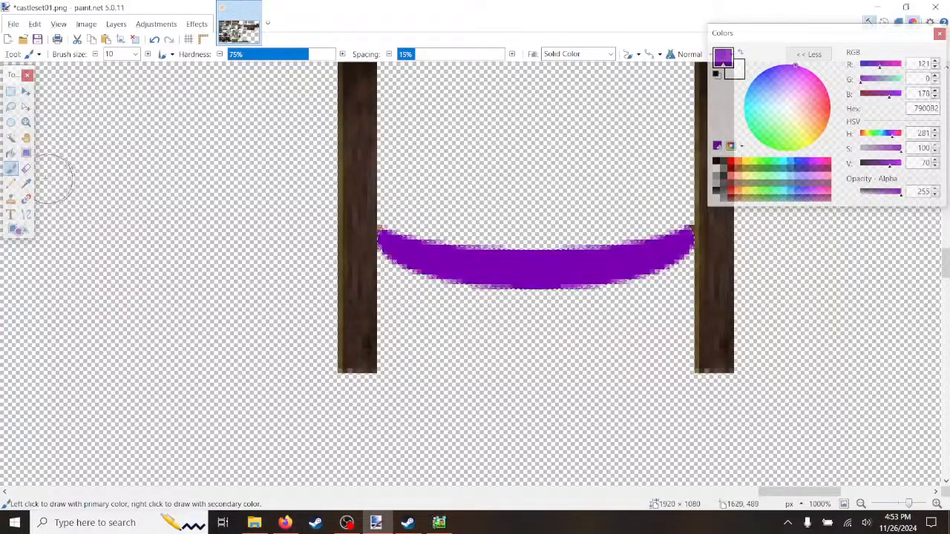
# Step: Select a 64 × 14 pixel ellipse overlapping the purple crescent's upper edge, with its top-left corner at 1696, 492
pyautogui.click(11, 124)
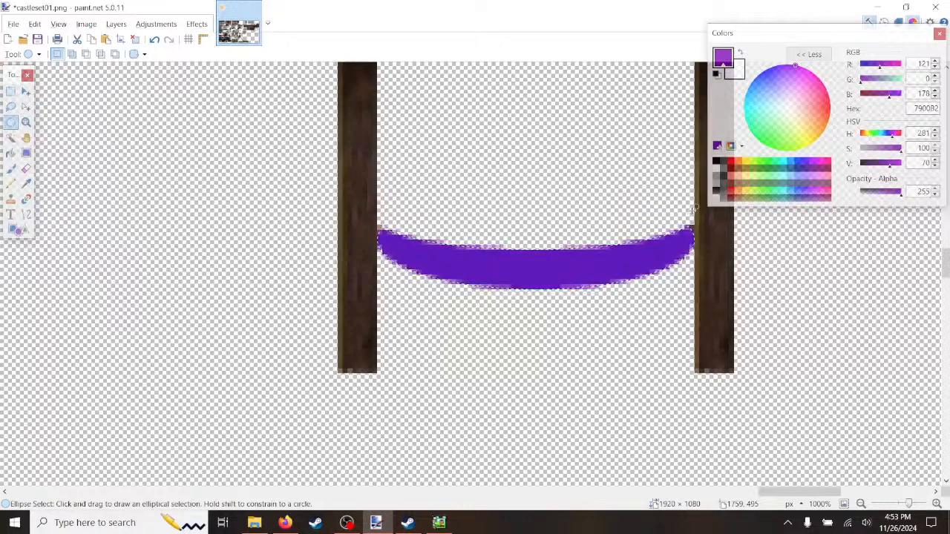
pyautogui.moveTo(695, 207)
pyautogui.mouseDown()
pyautogui.moveTo(376, 216)
pyautogui.moveTo(383, 225)
pyautogui.mouseUp()
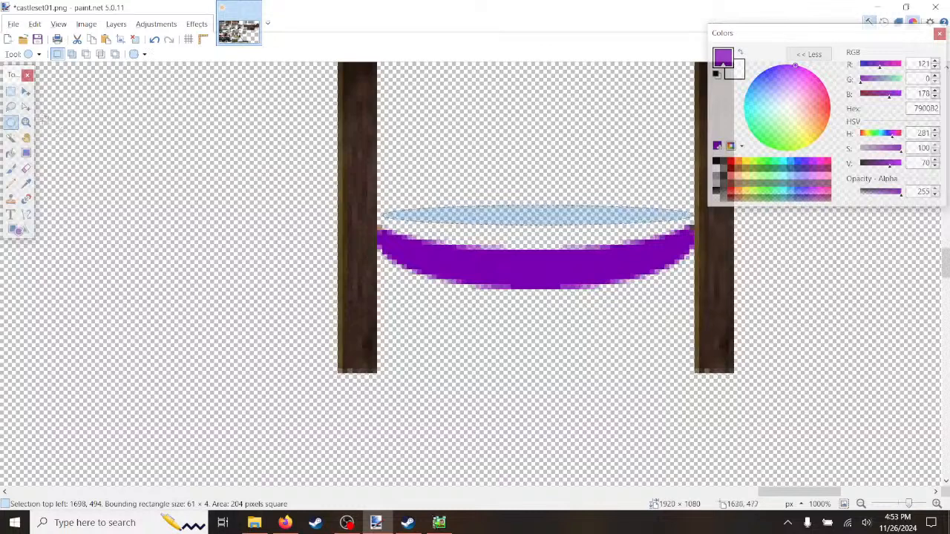
pyautogui.click(26, 106)
pyautogui.moveTo(570, 216); pyautogui.dragTo(570, 224)
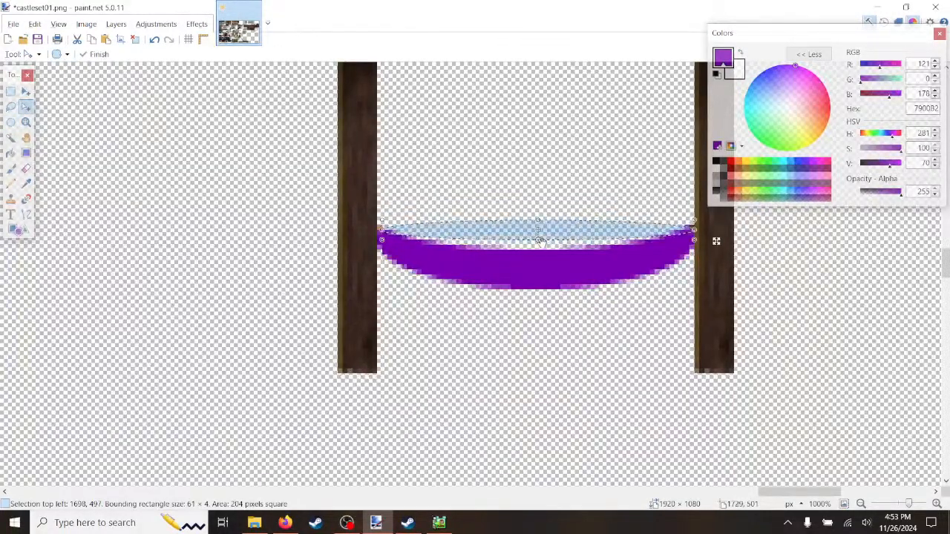
pyautogui.moveTo(537, 266); pyautogui.dragTo(536, 272)
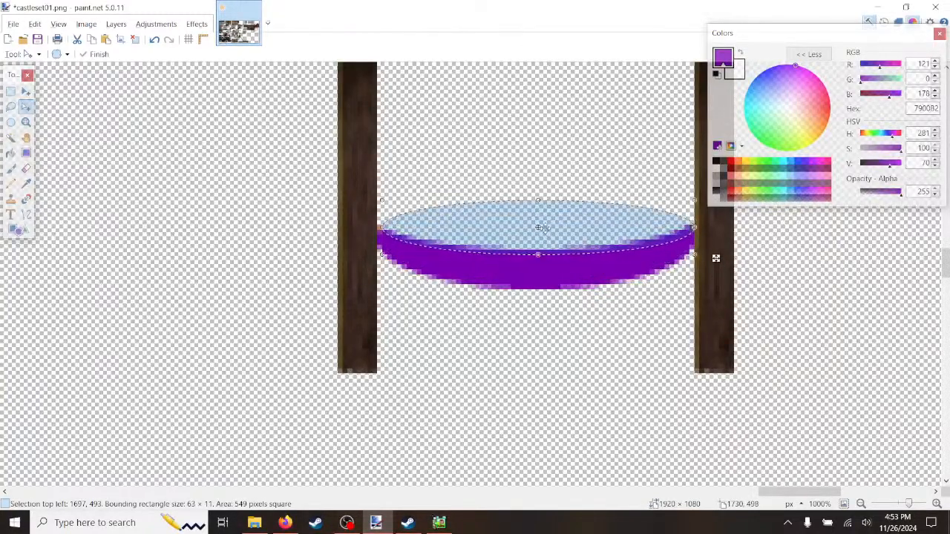
pyautogui.moveTo(539, 259); pyautogui.dragTo(539, 265)
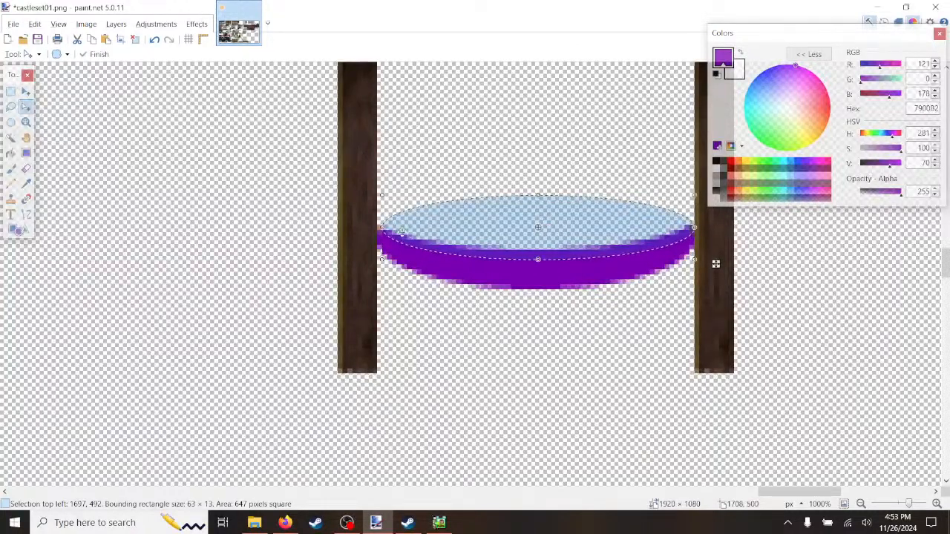
pyautogui.moveTo(381, 228); pyautogui.dragTo(375, 229)
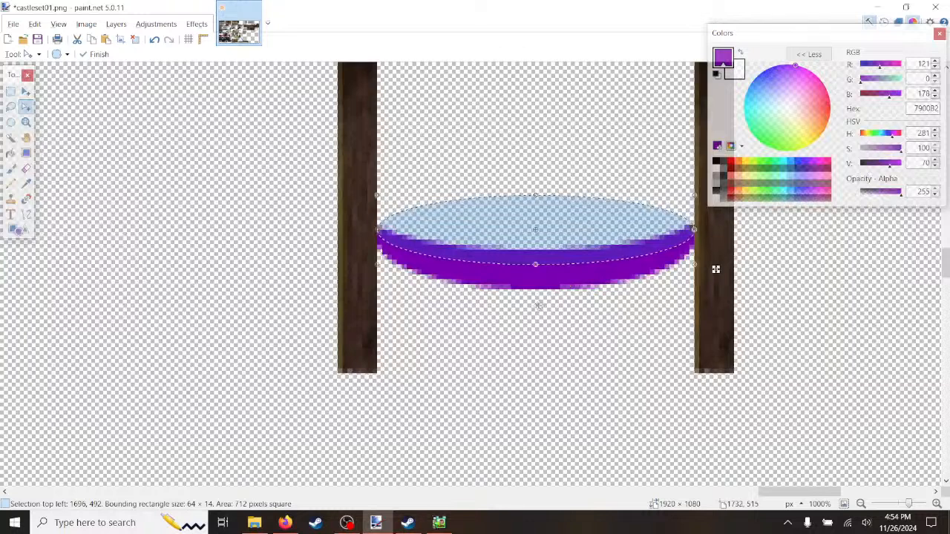
# Step: Shade the selected upper band of the purple hammock with dark purple 4A006D, using the Paintbrush at 12% hardness and opacity 47
pyautogui.click(879, 164)
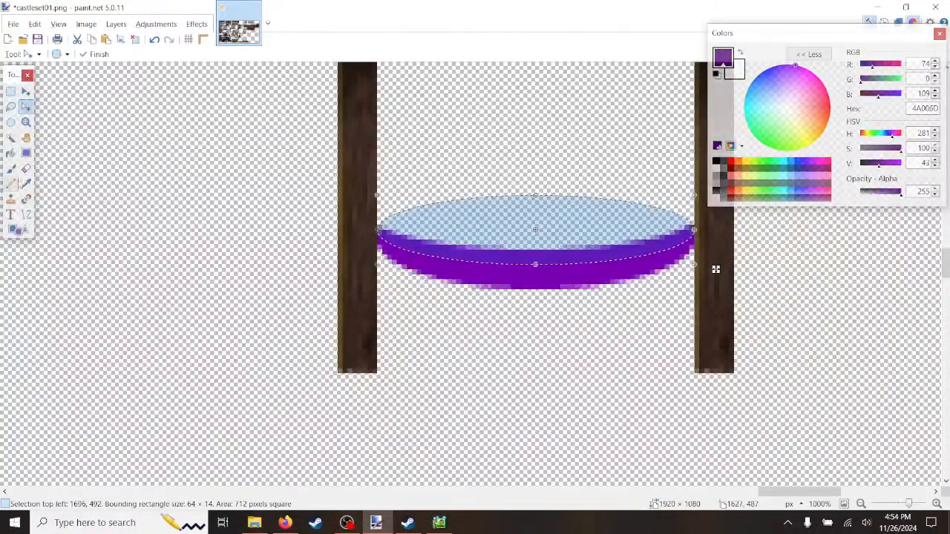
pyautogui.click(10, 168)
pyautogui.click(240, 54)
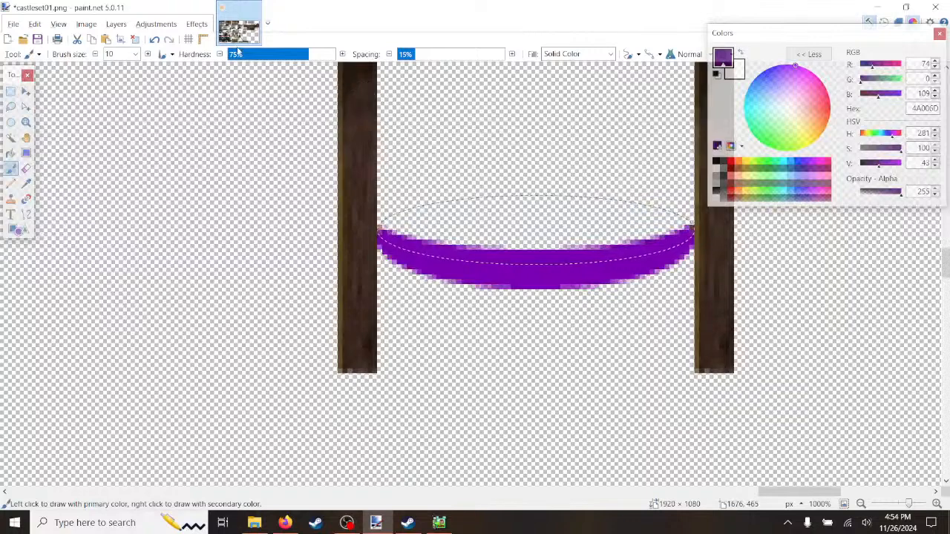
pyautogui.moveTo(887, 193); pyautogui.dragTo(869, 195)
pyautogui.keyDown('ctrl'); pyautogui.scroll(1, 598, 308); pyautogui.keyUp('ctrl')
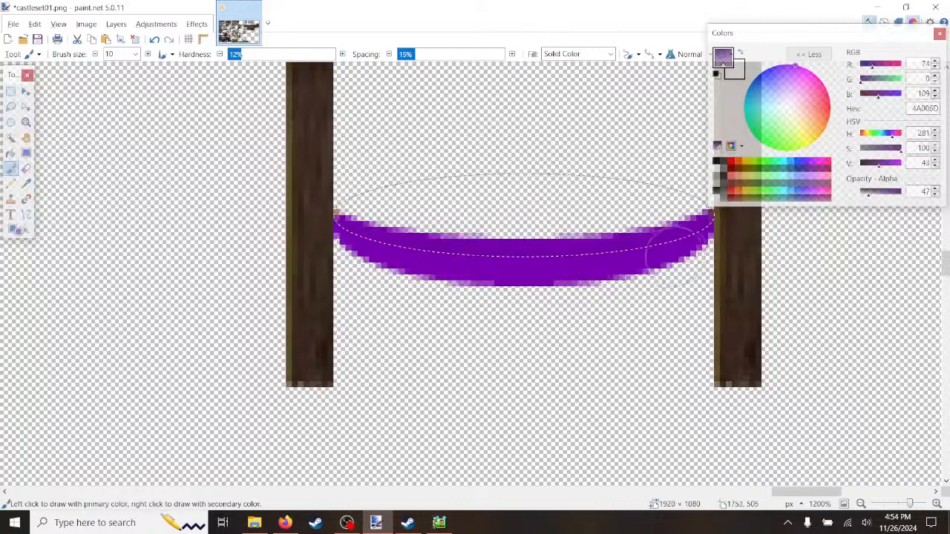
pyautogui.moveTo(878, 197); pyautogui.dragTo(872, 196)
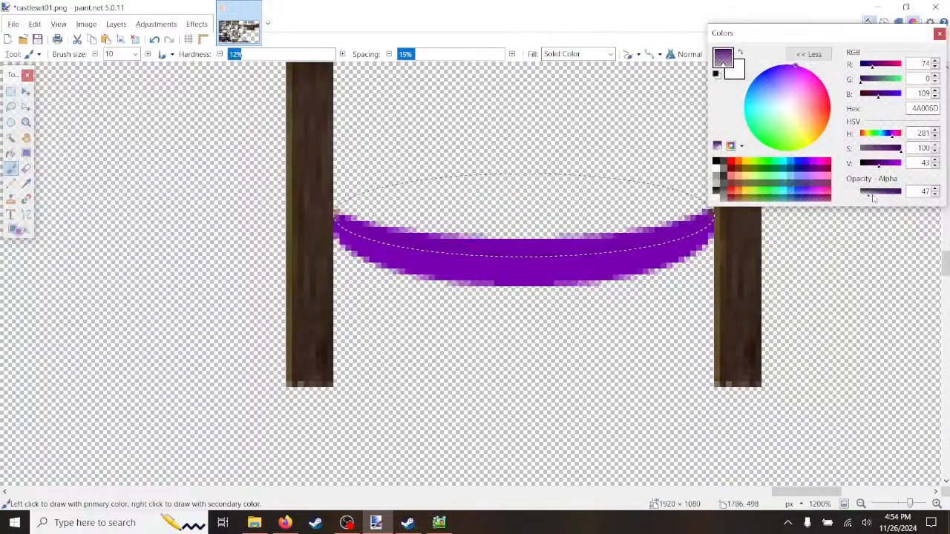
# Step: Deepen the hammock band's dark purple shading with brush opacity 94 and 172, and deselect
pyautogui.click(86, 24)
pyautogui.moveTo(874, 195); pyautogui.dragTo(877, 195)
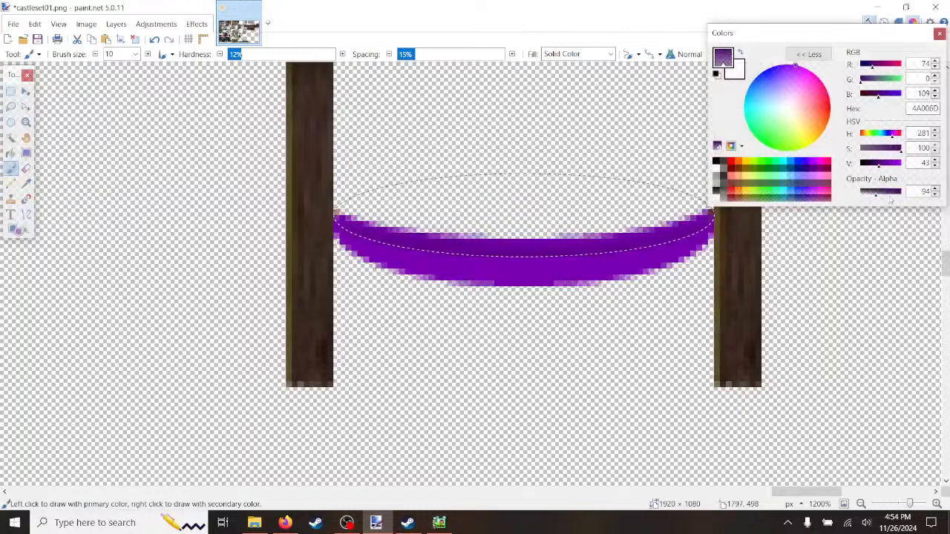
pyautogui.moveTo(876, 191); pyautogui.dragTo(887, 191)
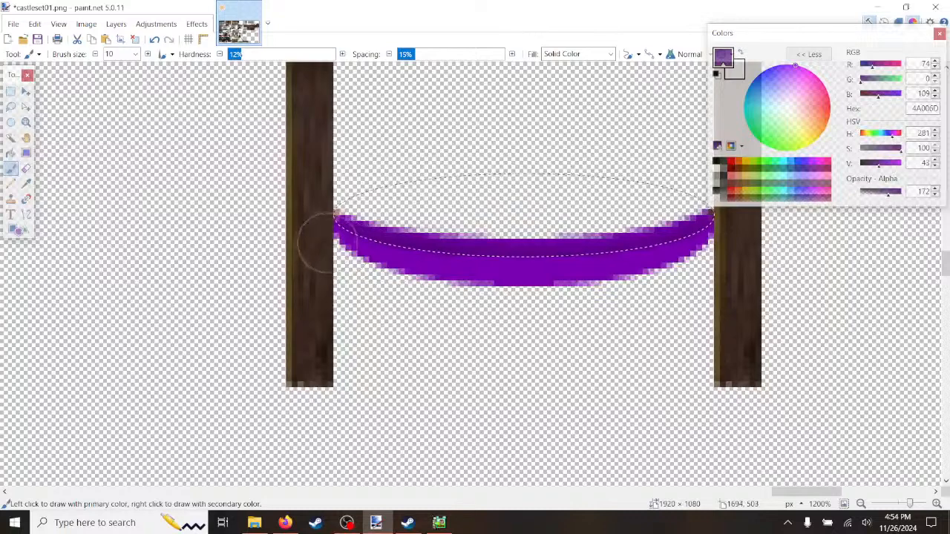
pyautogui.click(35, 24)
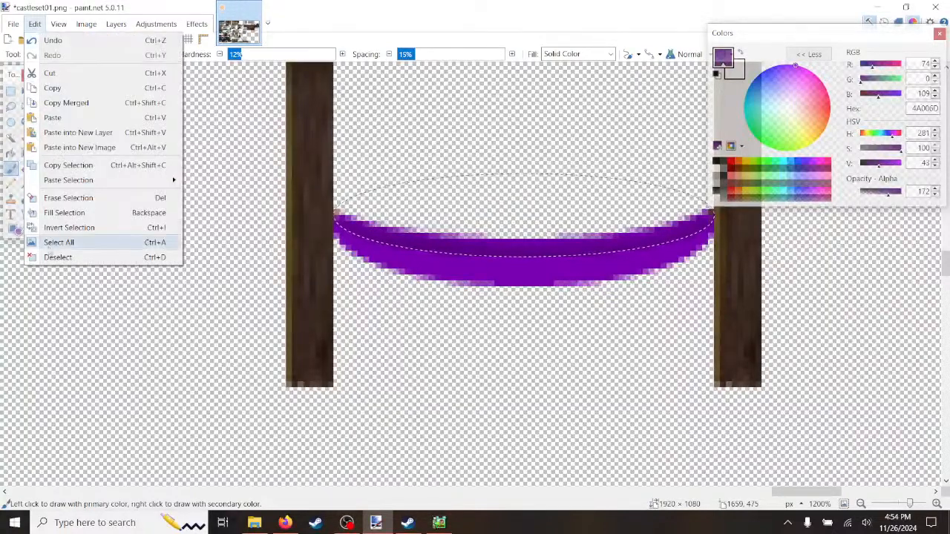
pyautogui.click(52, 256)
pyautogui.keyDown('ctrl'); pyautogui.scroll(-4, 613, 329); pyautogui.keyUp('ctrl')
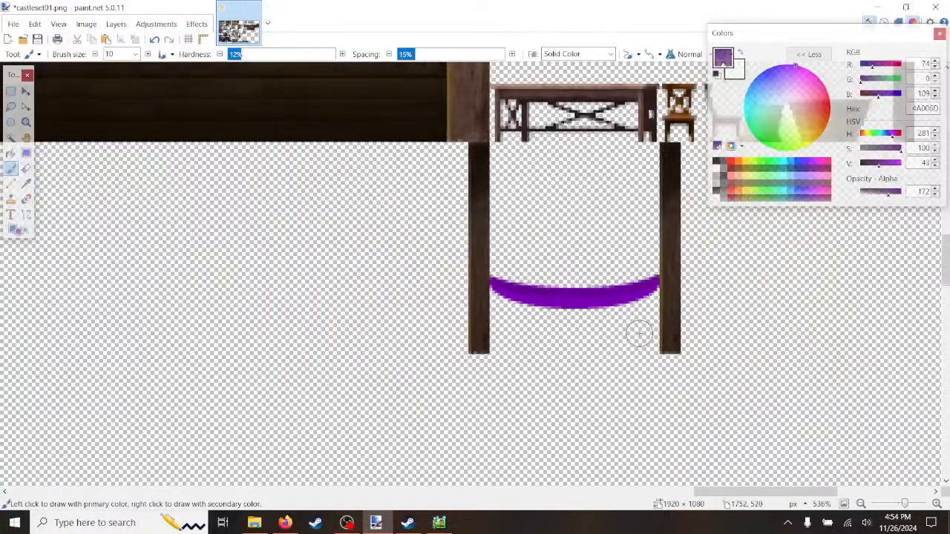
pyautogui.keyDown('ctrl'); pyautogui.scroll(4, 630, 329); pyautogui.keyUp('ctrl')
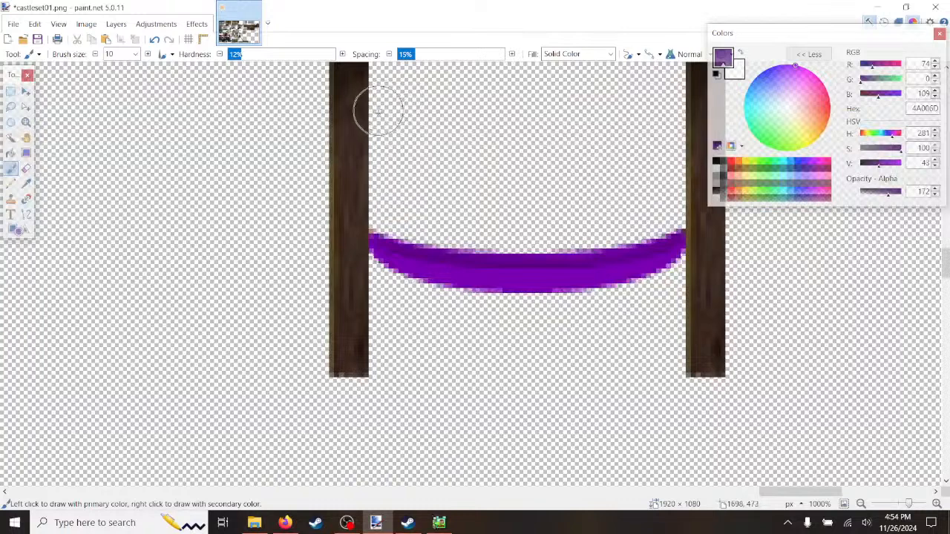
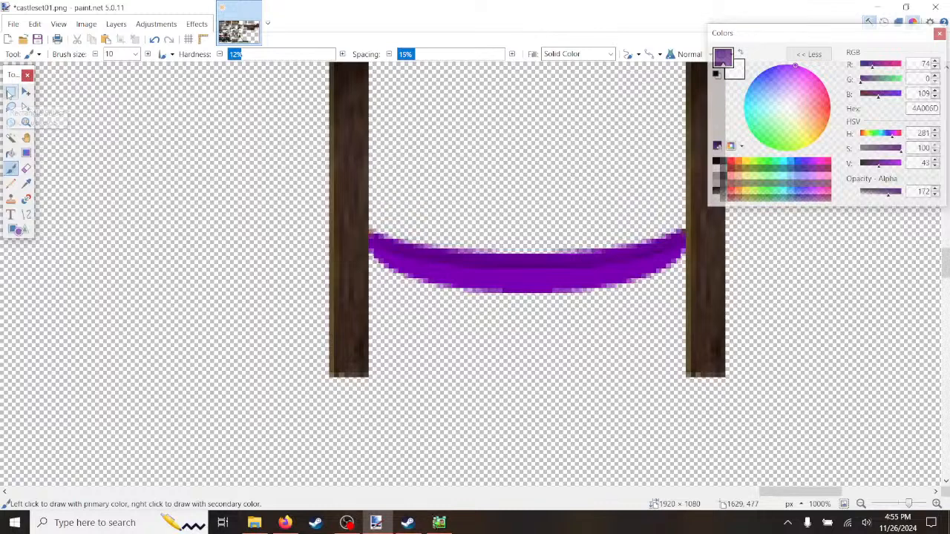
# Step: Lasso two inward-slanting stripe patches on the hammock's lower half, one near each post, and trim their upper corners
pyautogui.click(11, 91)
pyautogui.keyDown('ctrl'); pyautogui.scroll(3, 434, 292); pyautogui.keyUp('ctrl')
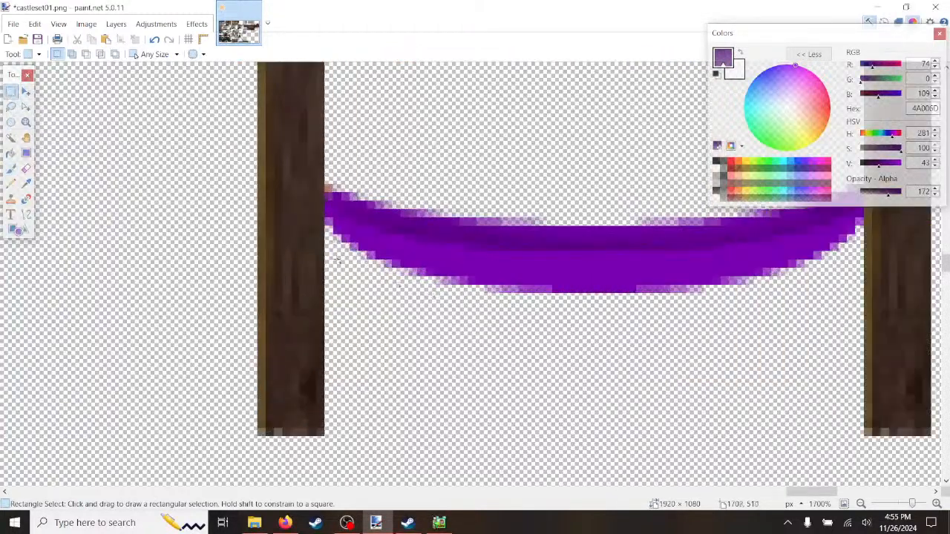
pyautogui.click(10, 106)
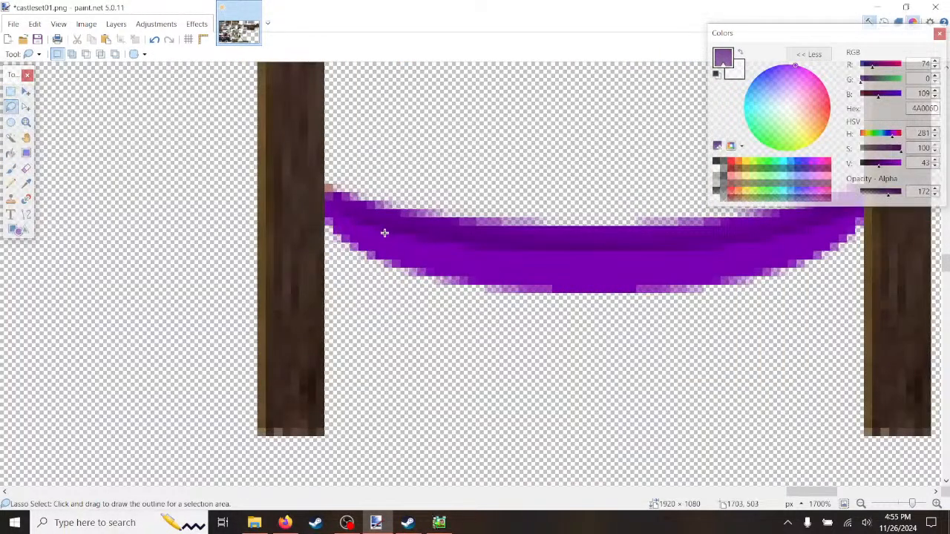
pyautogui.click(386, 235)
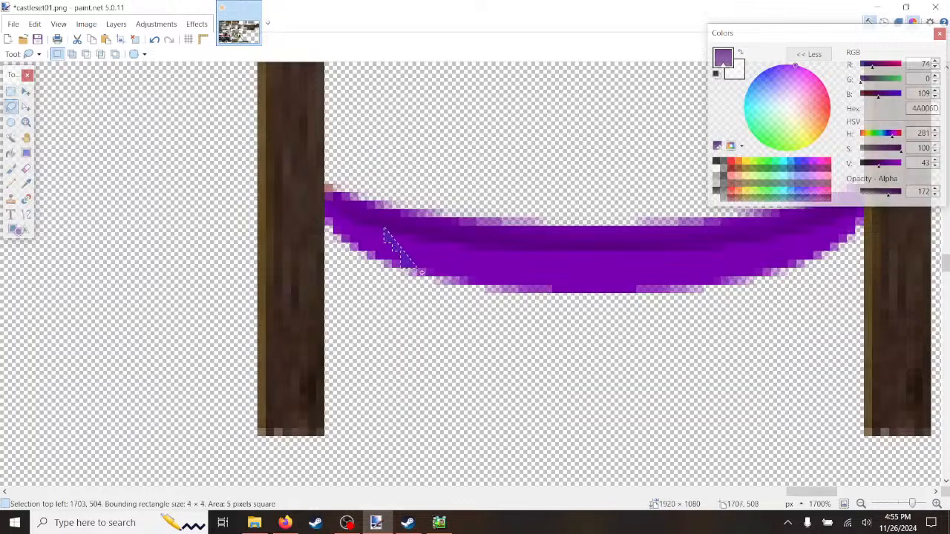
pyautogui.moveTo(421, 272)
pyautogui.mouseDown()
pyautogui.moveTo(436, 276)
pyautogui.moveTo(423, 246)
pyautogui.mouseUp()
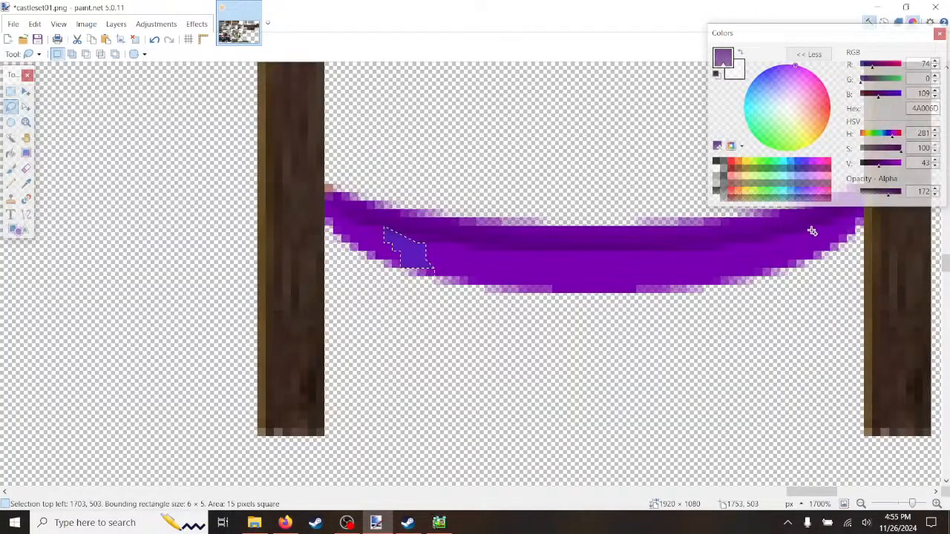
pyautogui.moveTo(802, 235)
pyautogui.mouseDown()
pyautogui.moveTo(788, 256)
pyautogui.moveTo(742, 278)
pyautogui.mouseUp()
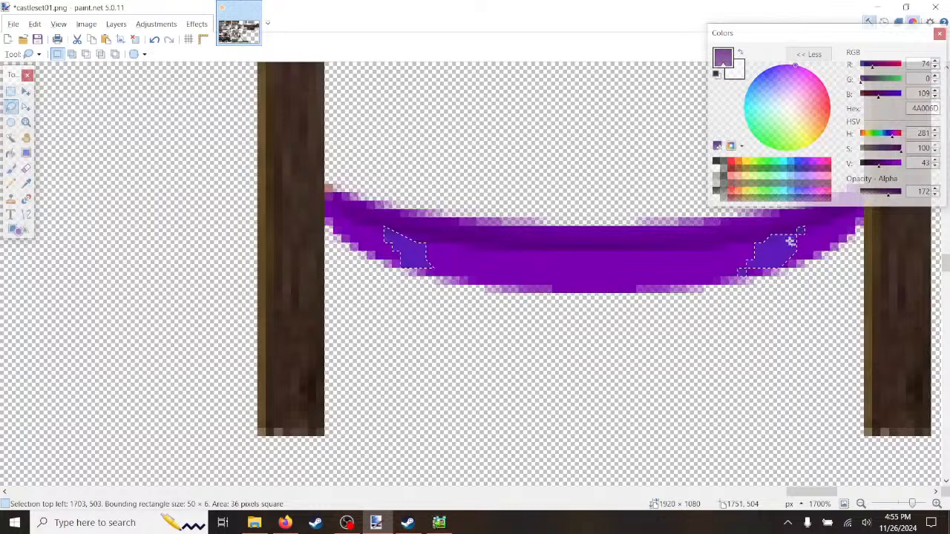
pyautogui.click(10, 90)
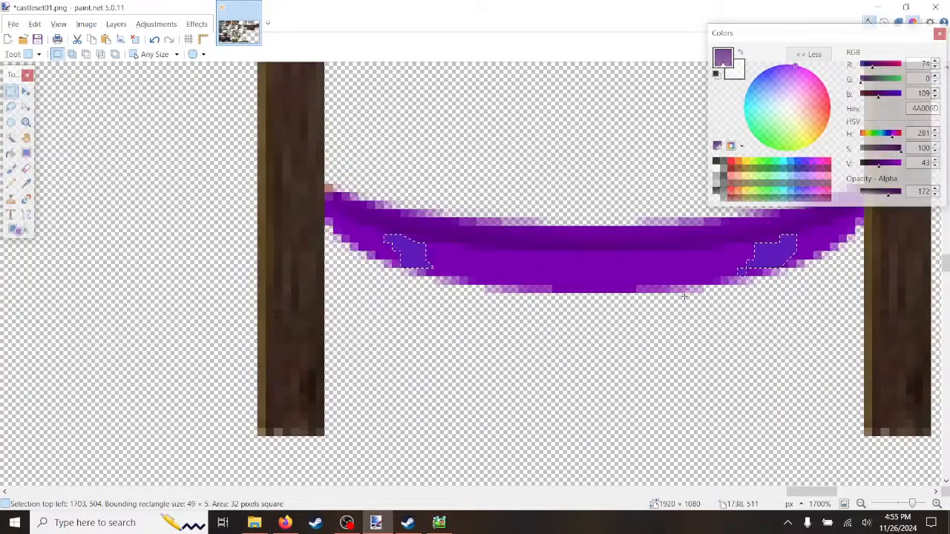
# Step: Add two slanted stripe patches nearer the hammock's middle and a central rectangle of about 3 × 5 pixels to the selection
pyautogui.click(11, 107)
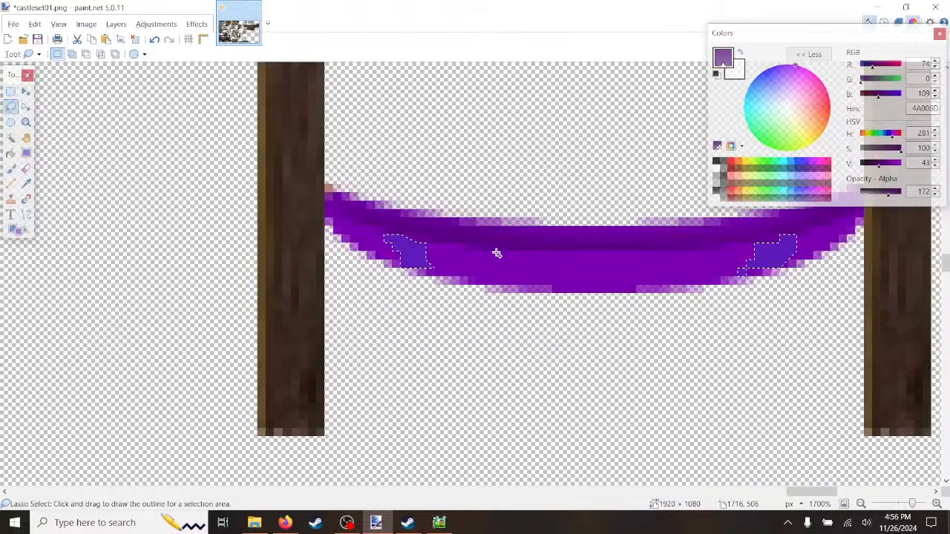
pyautogui.click(499, 260)
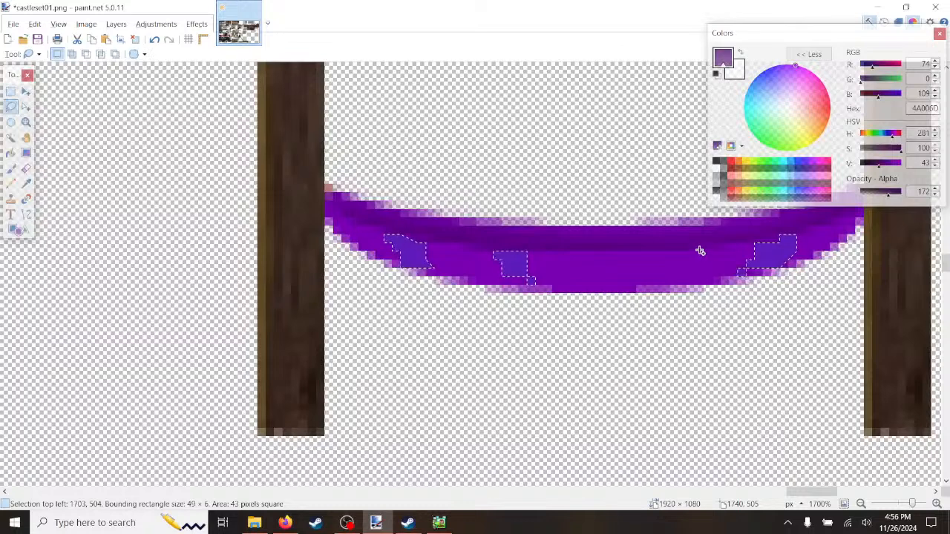
pyautogui.moveTo(693, 248); pyautogui.dragTo(675, 287)
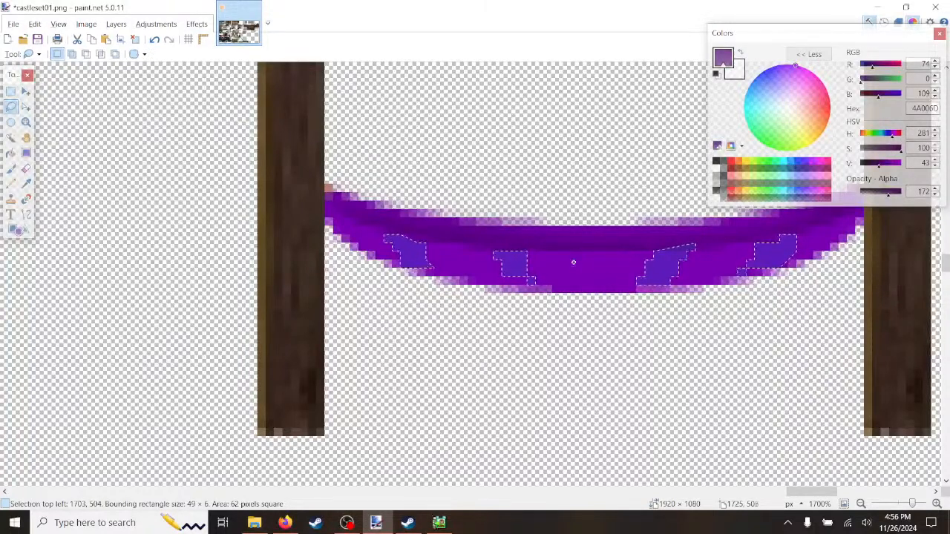
pyautogui.click(11, 91)
pyautogui.moveTo(578, 253); pyautogui.dragTo(605, 281)
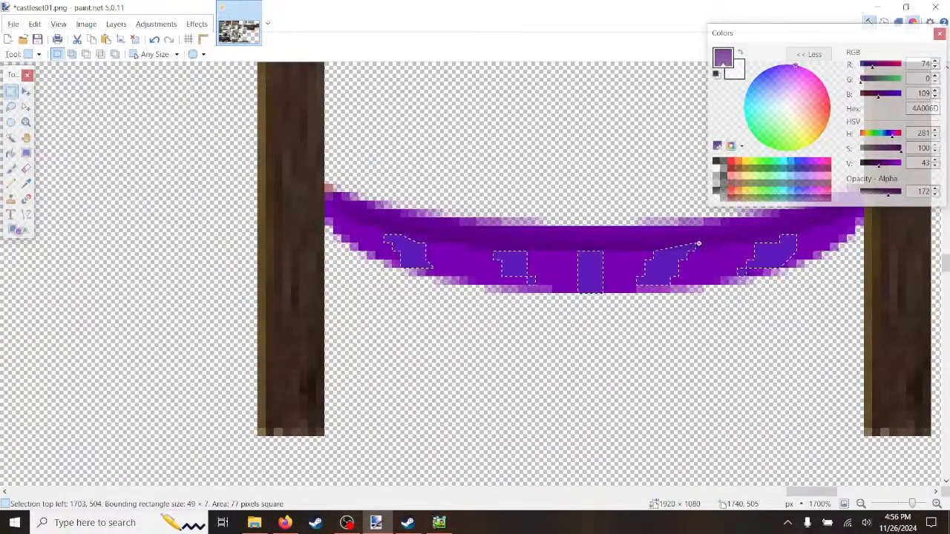
# Step: Refine the slanted patches' edges with Rectangle Select so the stripes on both sides of the hammock match
pyautogui.moveTo(698, 242); pyautogui.dragTo(658, 245)
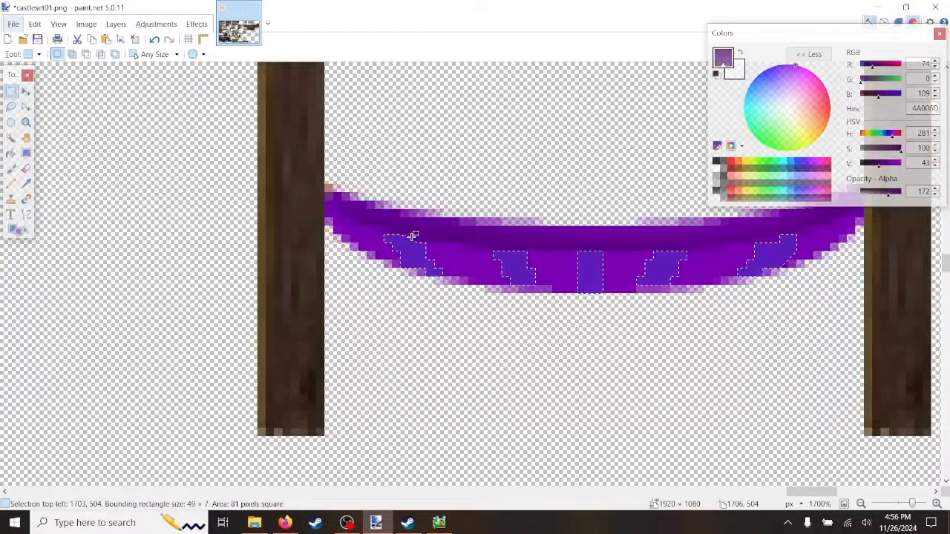
pyautogui.keyDown('ctrl'); pyautogui.moveTo(412, 238); pyautogui.dragTo(397, 238); pyautogui.keyUp('ctrl')
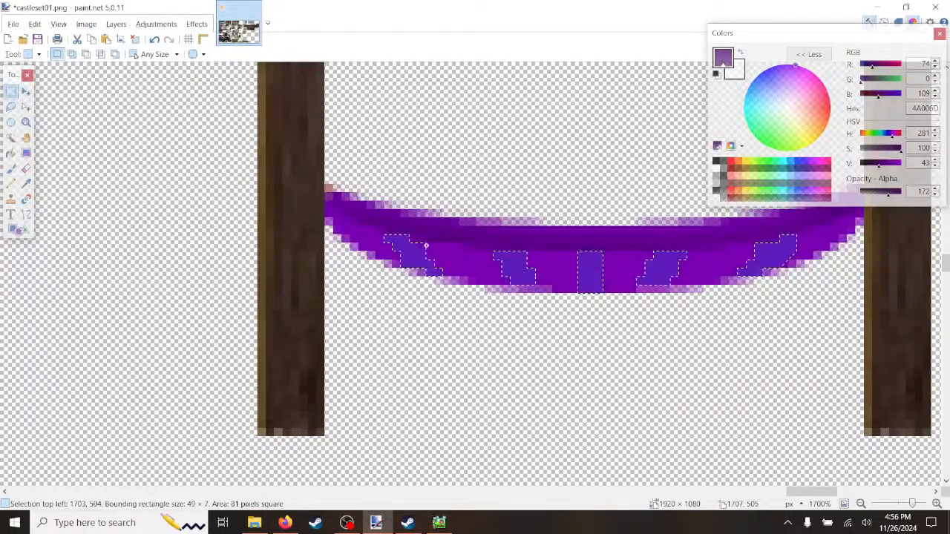
pyautogui.keyDown('alt'); pyautogui.moveTo(426, 245); pyautogui.dragTo(421, 249); pyautogui.keyUp('alt')
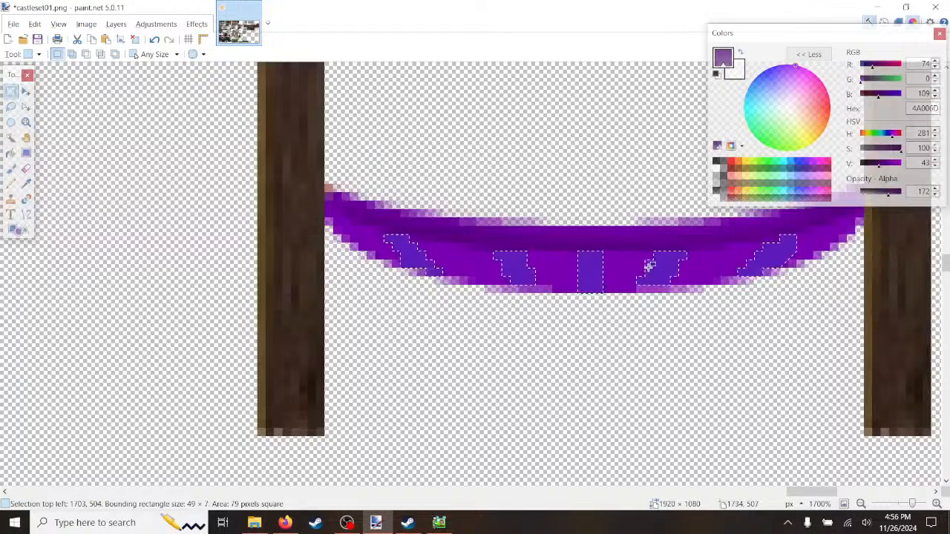
pyautogui.keyDown('ctrl'); pyautogui.scroll(-1, 682, 297); pyautogui.keyUp('ctrl')
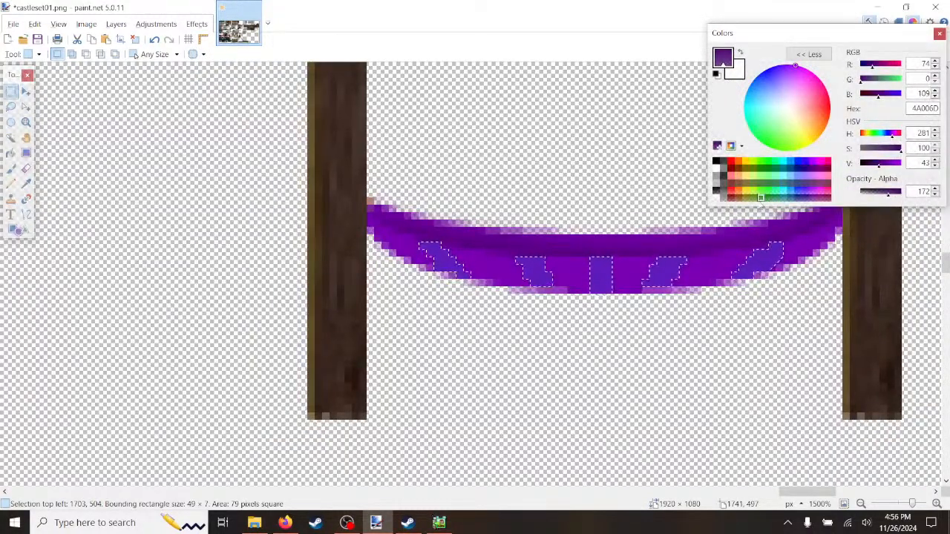
# Step: Paint the five selected hammock stripes green (2F9E00) with the Paintbrush at size 10
pyautogui.click(762, 162)
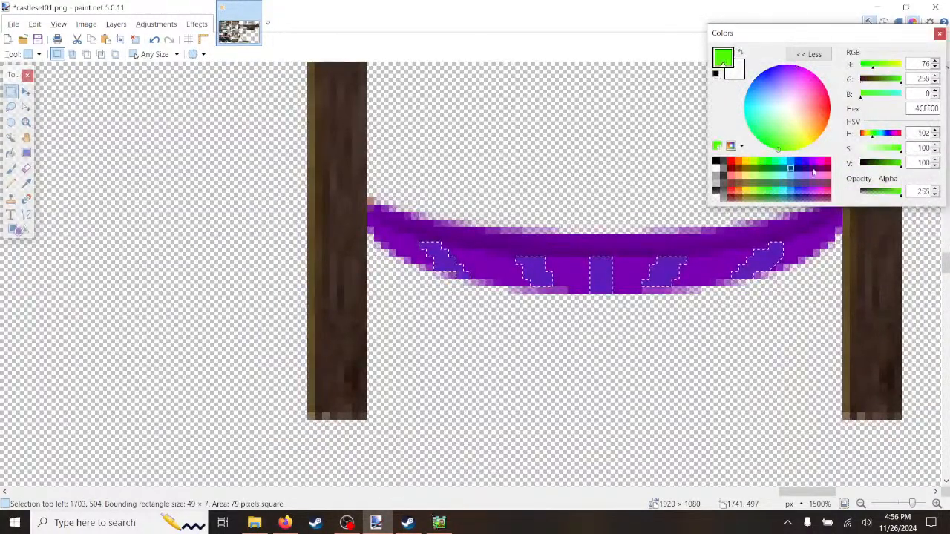
pyautogui.click(882, 164)
pyautogui.click(886, 164)
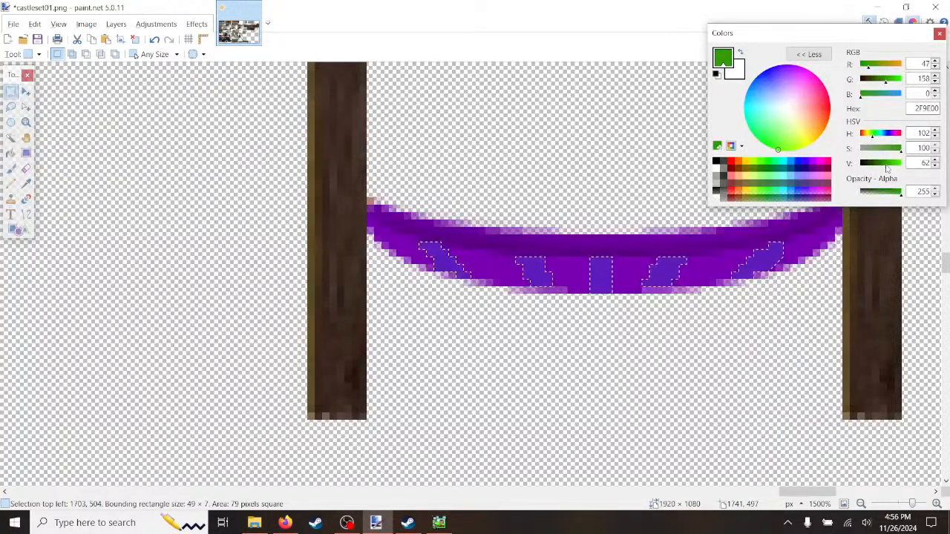
pyautogui.click(10, 168)
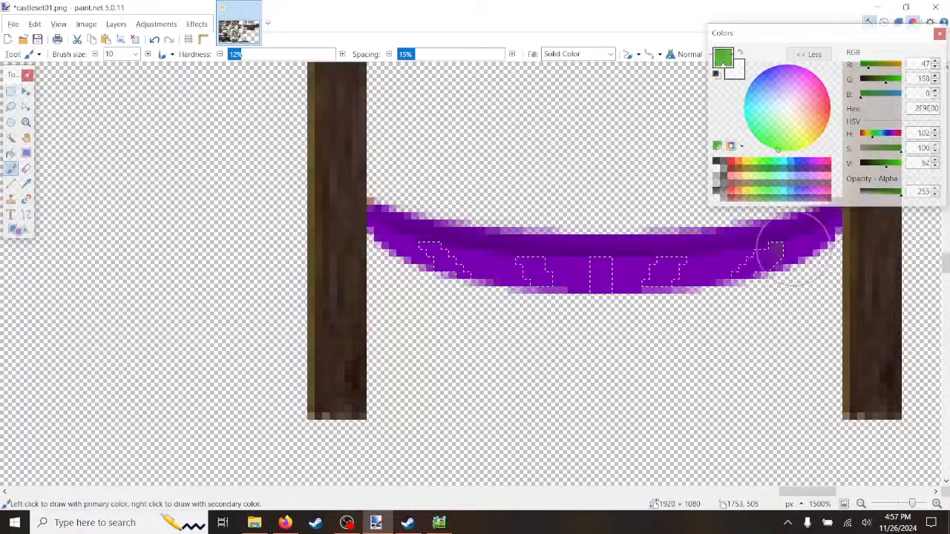
pyautogui.moveTo(806, 213)
pyautogui.mouseDown()
pyautogui.moveTo(604, 265)
pyautogui.moveTo(350, 212)
pyautogui.mouseUp()
pyautogui.moveTo(581, 256)
pyautogui.mouseDown()
pyautogui.moveTo(814, 260)
pyautogui.moveTo(636, 285)
pyautogui.moveTo(368, 253)
pyautogui.mouseUp()
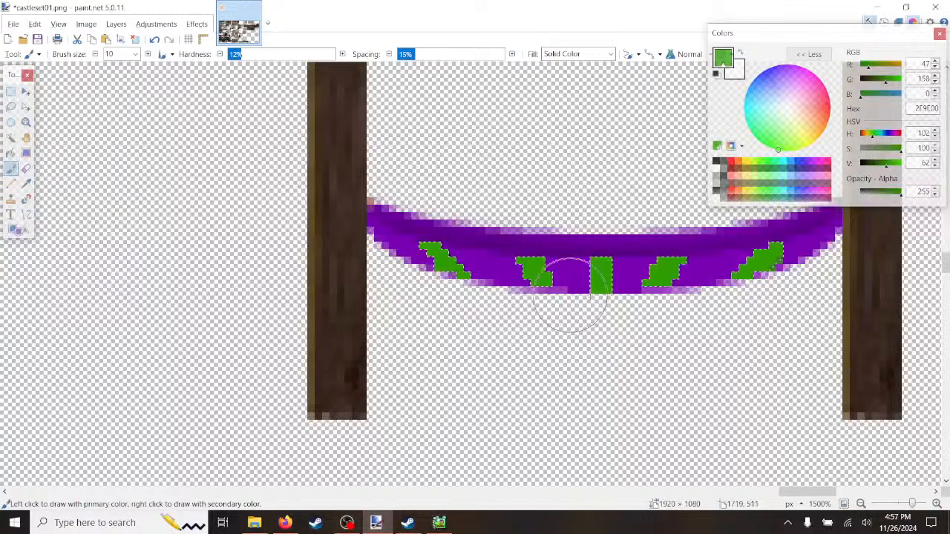
# Step: Shade the lower parts of the green stripes with dark green 1E6600 at opacity 44 and 84, and deselect
pyautogui.click(877, 164)
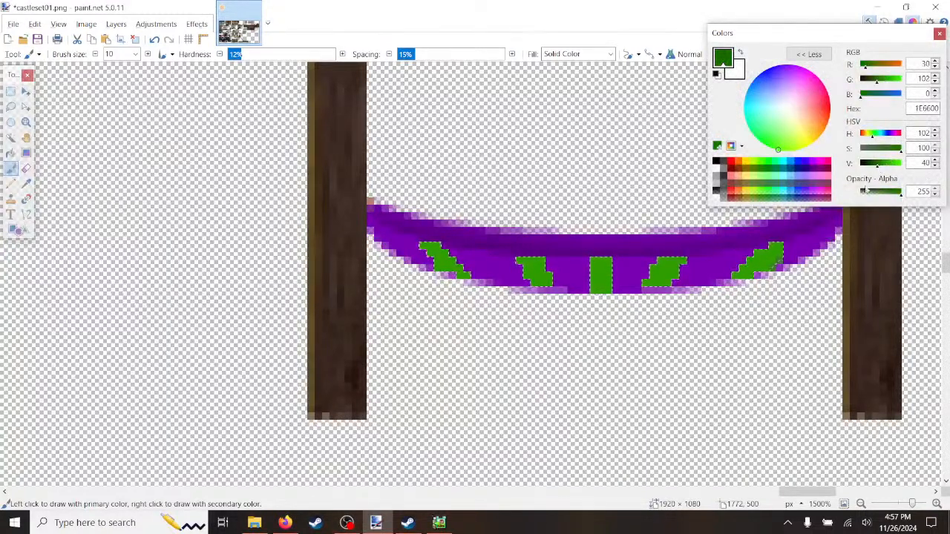
pyautogui.moveTo(875, 194); pyautogui.dragTo(867, 192)
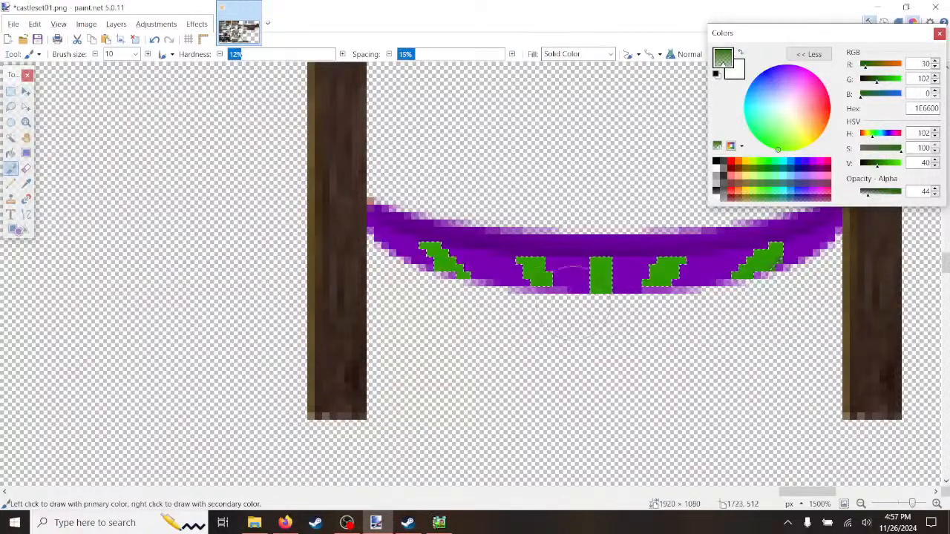
pyautogui.click(875, 193)
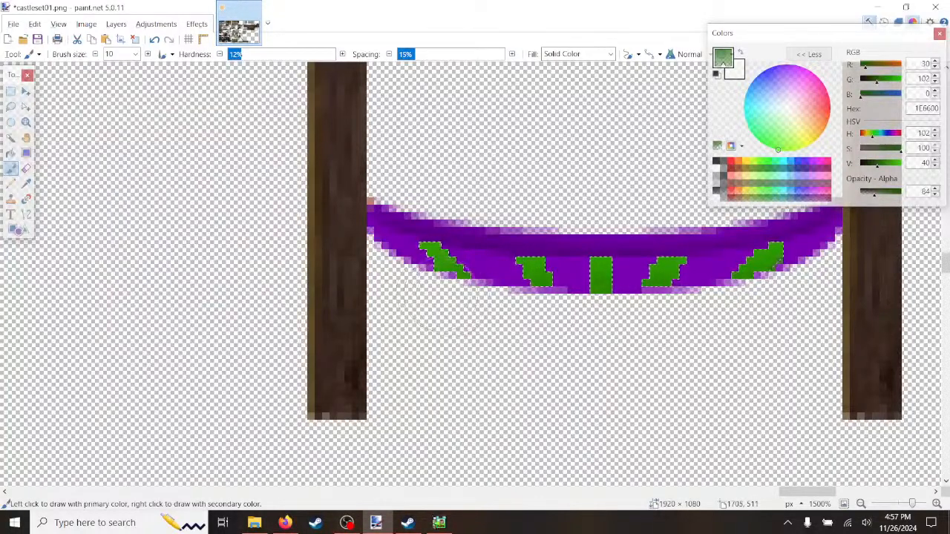
pyautogui.keyDown('ctrl'); pyautogui.scroll(-1, 725, 323); pyautogui.keyUp('ctrl')
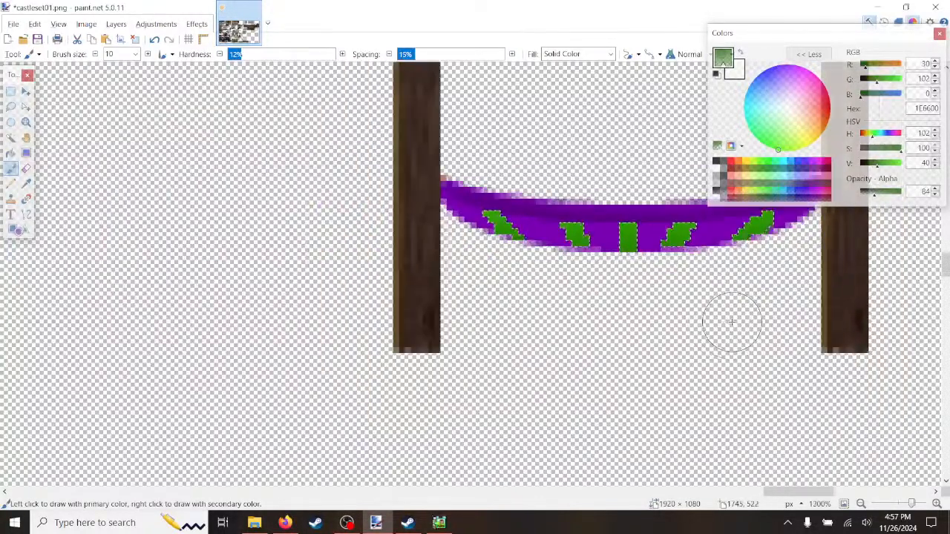
pyautogui.click(34, 23)
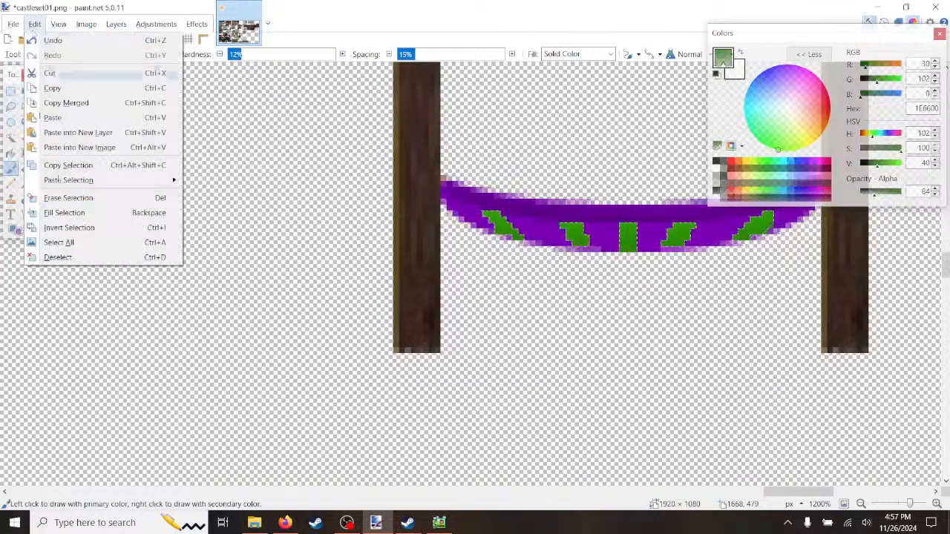
pyautogui.click(46, 256)
pyautogui.keyDown('ctrl'); pyautogui.scroll(-3, 445, 244); pyautogui.keyUp('ctrl')
pyautogui.keyDown('ctrl'); pyautogui.scroll(-1, 452, 245); pyautogui.keyUp('ctrl')
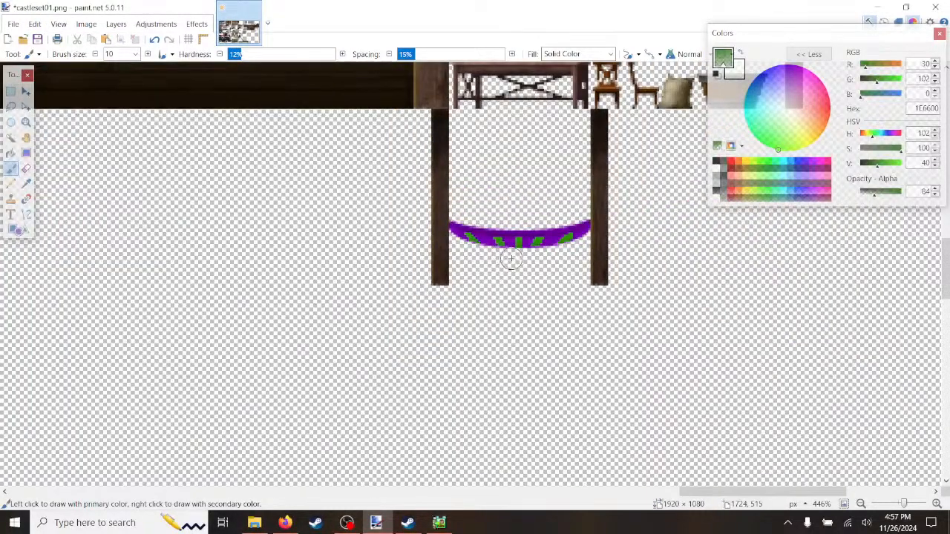
pyautogui.keyDown('ctrl'); pyautogui.scroll(2, 516, 256); pyautogui.keyUp('ctrl')
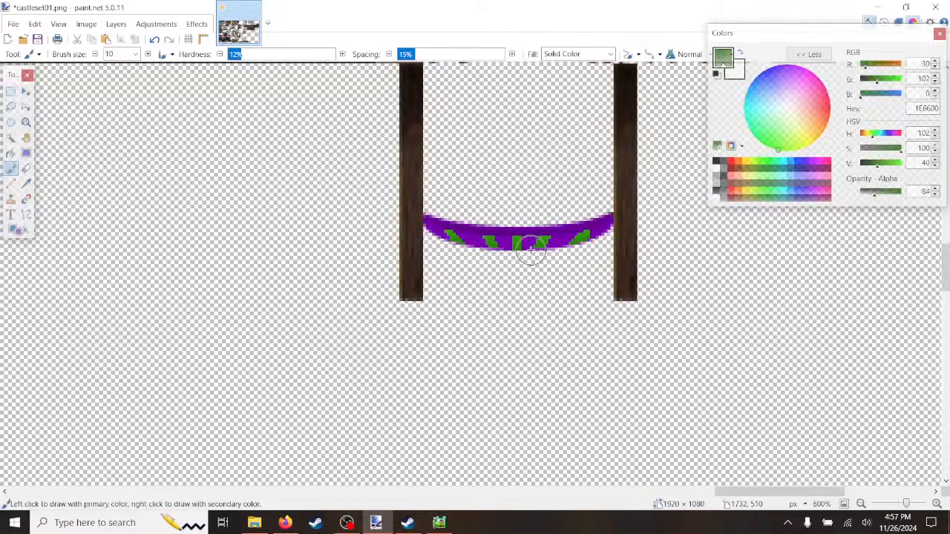
# Step: Select the striped purple hammock between the posts (64 × 14 pixels) and duplicate it 21 pixels higher, at 1696, 477
pyautogui.scroll(2, 531, 256)
pyautogui.keyDown('ctrl'); pyautogui.scroll(1, 547, 327); pyautogui.keyUp('ctrl')
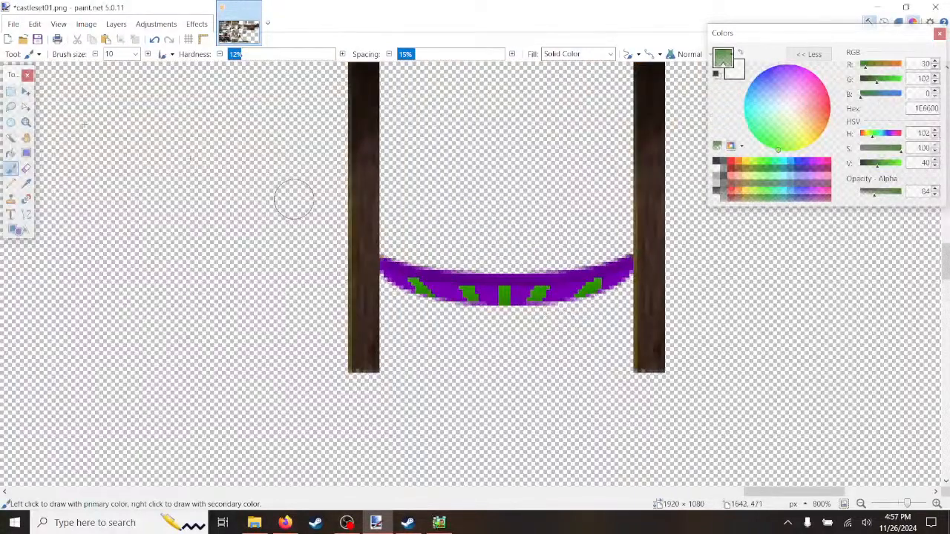
pyautogui.click(11, 91)
pyautogui.keyDown('ctrl'); pyautogui.scroll(1, 435, 306); pyautogui.keyUp('ctrl')
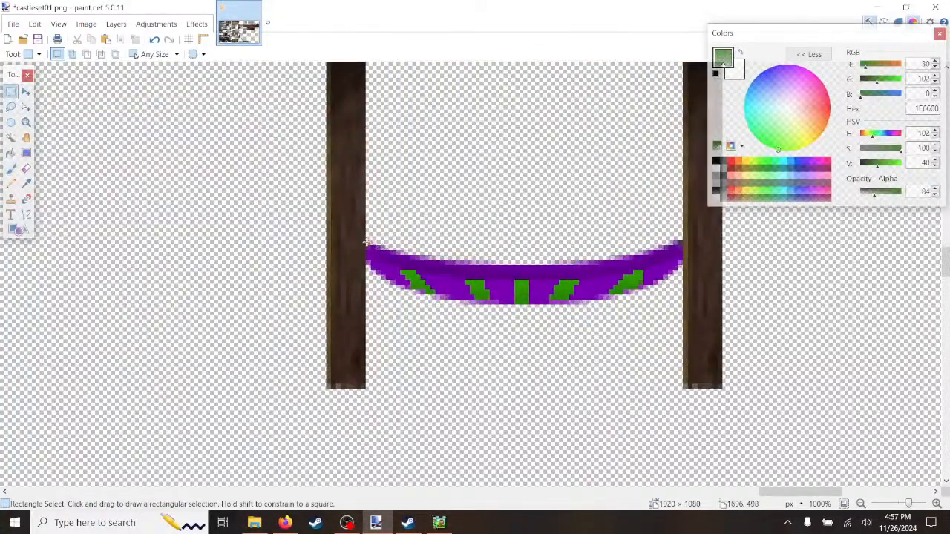
pyautogui.moveTo(366, 242); pyautogui.dragTo(681, 308)
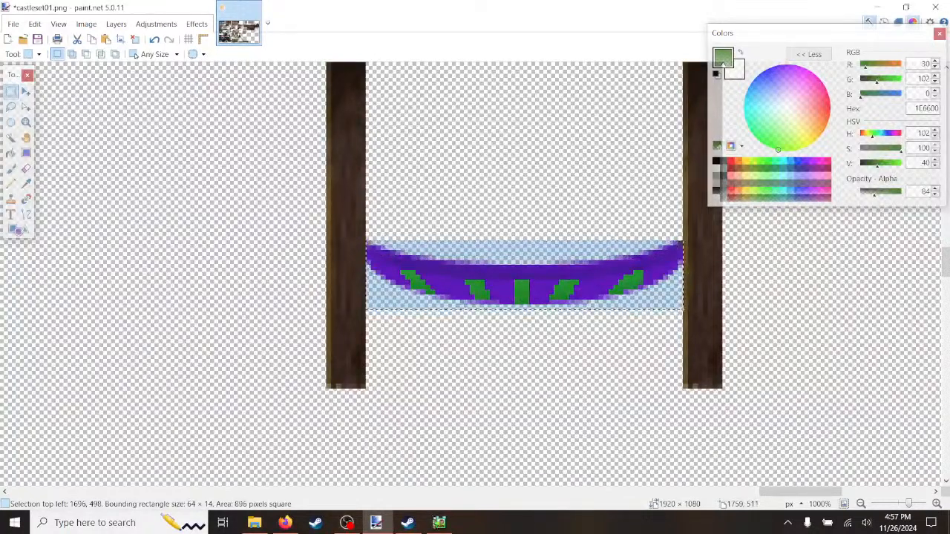
pyautogui.keyDown('ctrl'); pyautogui.scroll(-1, 605, 329); pyautogui.keyUp('ctrl')
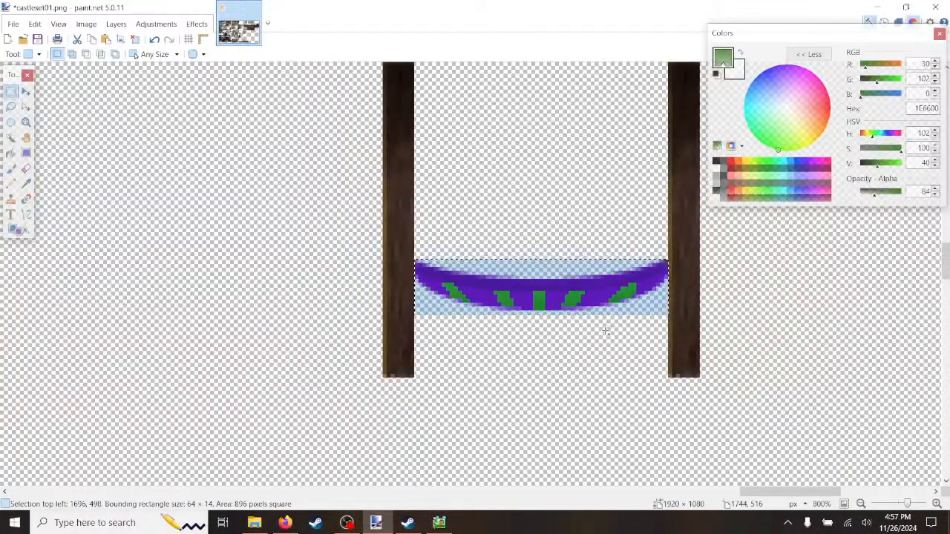
pyautogui.press('m')
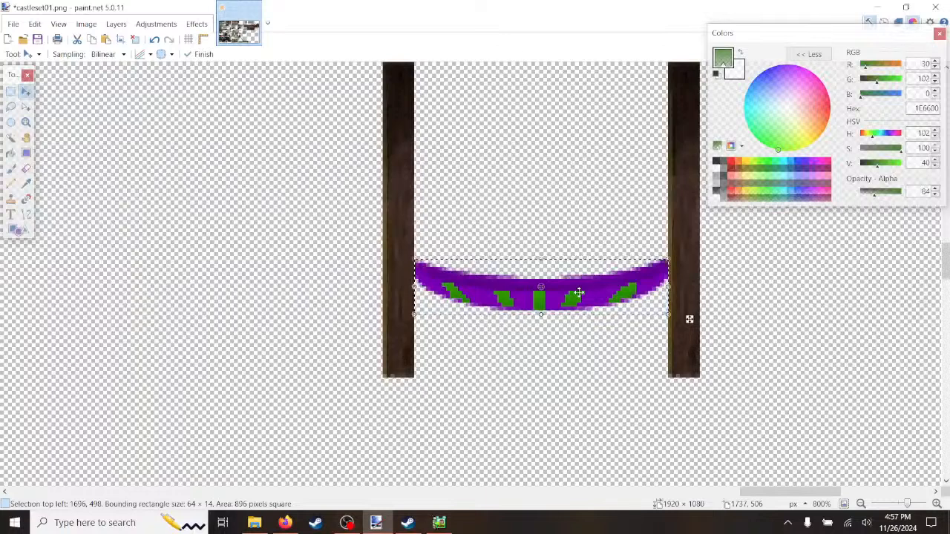
pyautogui.press('Up')
pyautogui.keyDown('ctrl'); pyautogui.moveTo(579, 288); pyautogui.dragTo(579, 205); pyautogui.keyUp('ctrl')
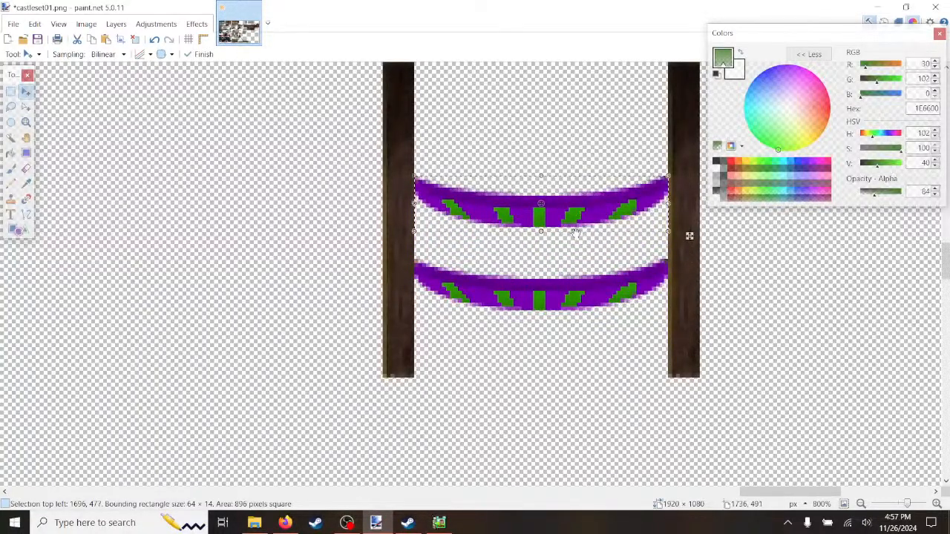
# Step: Recolour the upper hammock copy to teal with red stripes by shifting its hue to -97 with Hue / Saturation
pyautogui.click(156, 24)
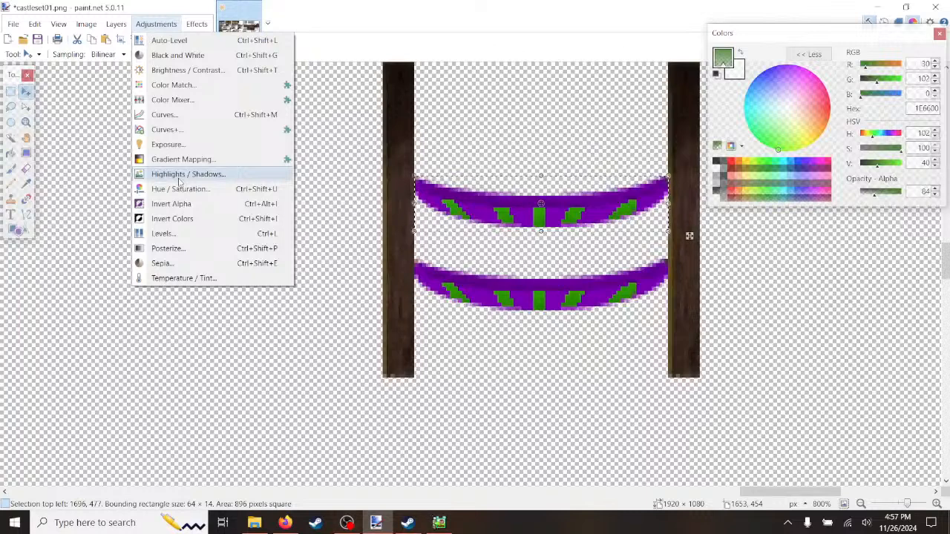
pyautogui.click(179, 189)
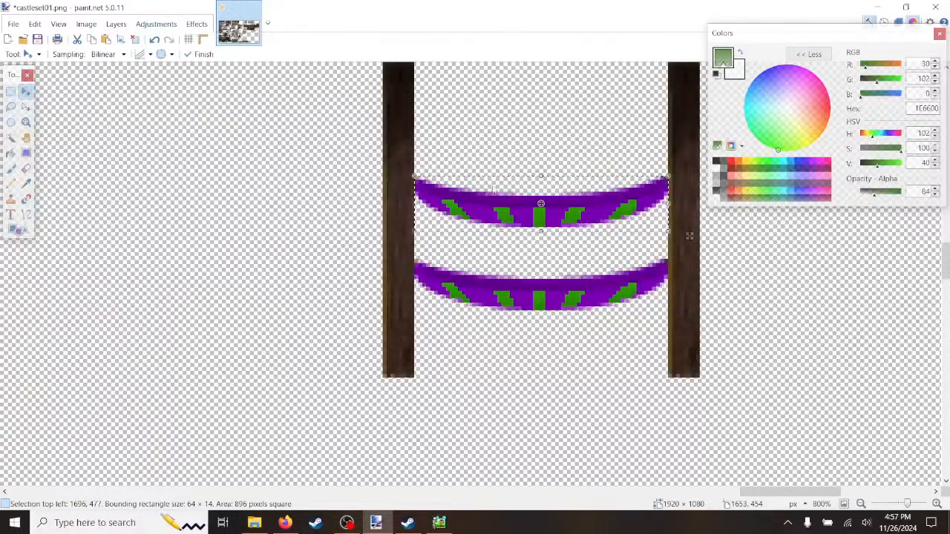
pyautogui.moveTo(476, 194); pyautogui.dragTo(208, 147)
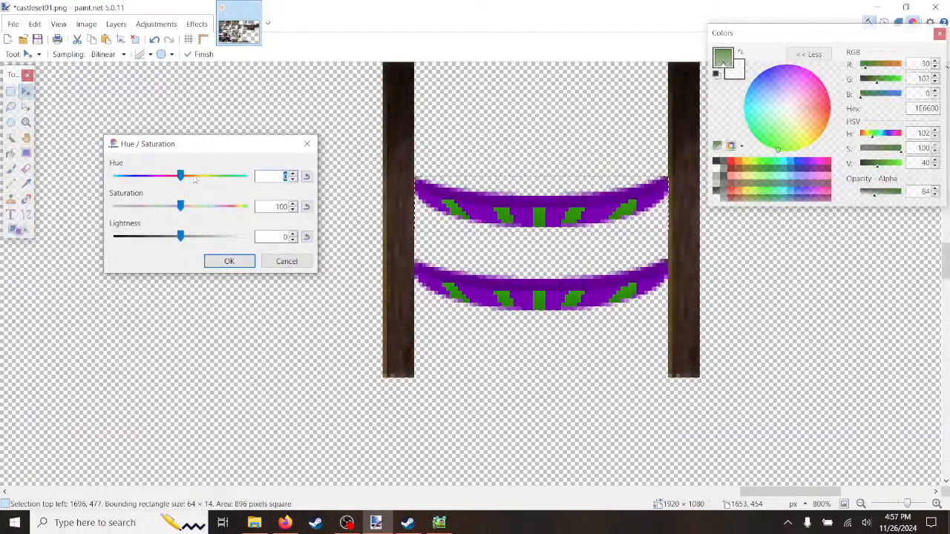
pyautogui.moveTo(181, 176); pyautogui.dragTo(146, 176)
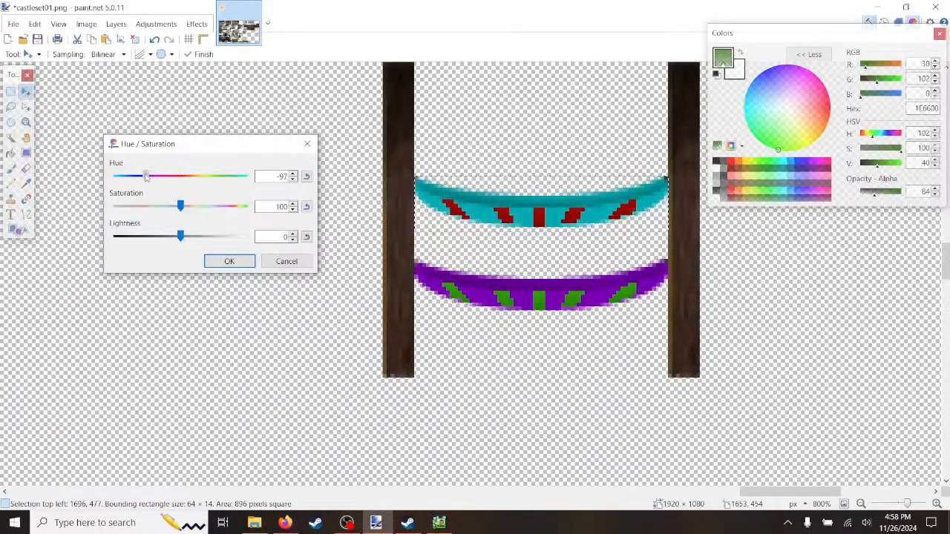
pyautogui.moveTo(147, 177); pyautogui.dragTo(147, 177)
pyautogui.click(230, 261)
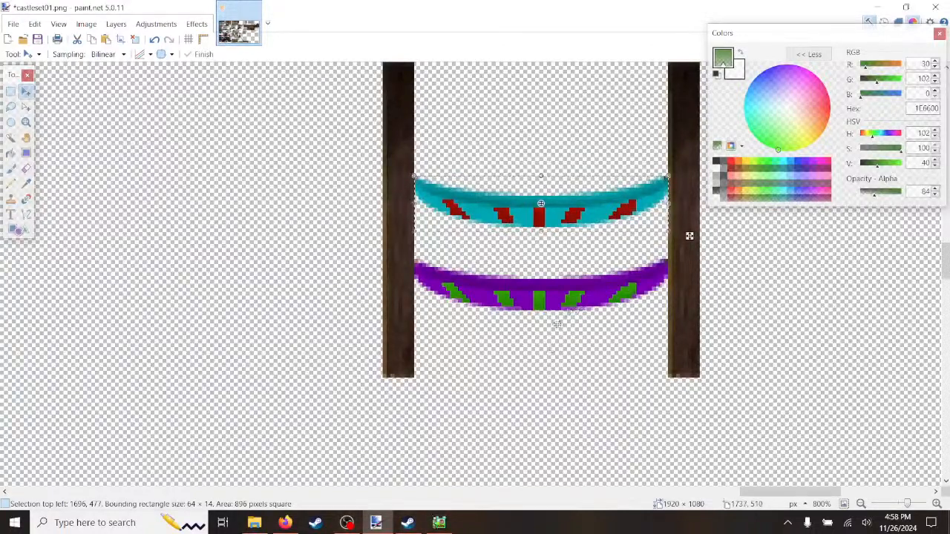
# Step: Replace the hammock selection with an 80 × 80 pixel rectangle around both posts and both hammocks
pyautogui.moveTo(754, 493); pyautogui.dragTo(771, 492)
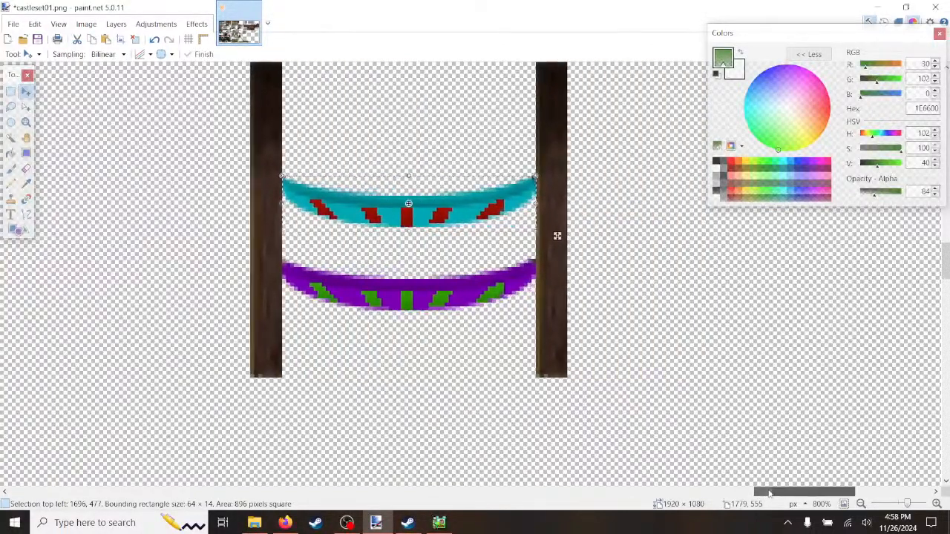
pyautogui.click(11, 92)
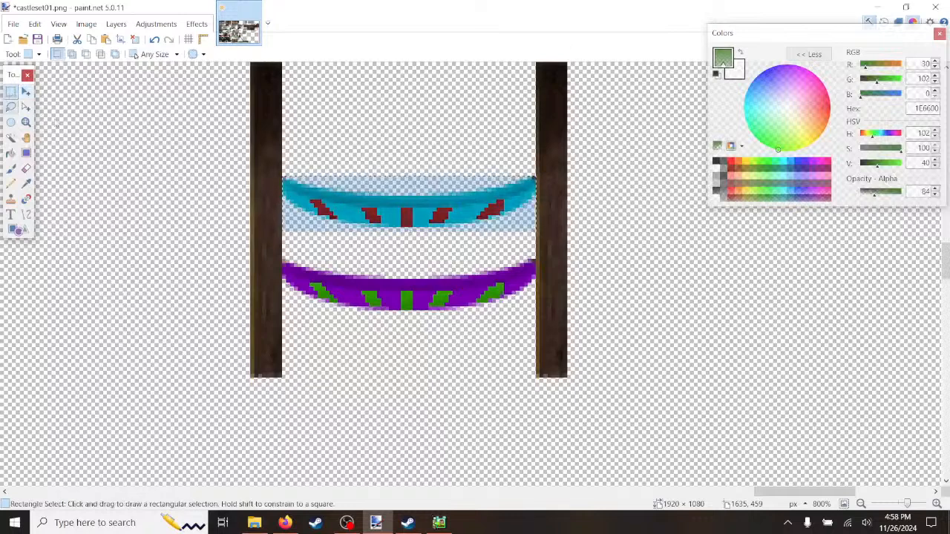
pyautogui.click(434, 267)
pyautogui.keyDown('ctrl'); pyautogui.scroll(-2, 326, 262); pyautogui.keyUp('ctrl')
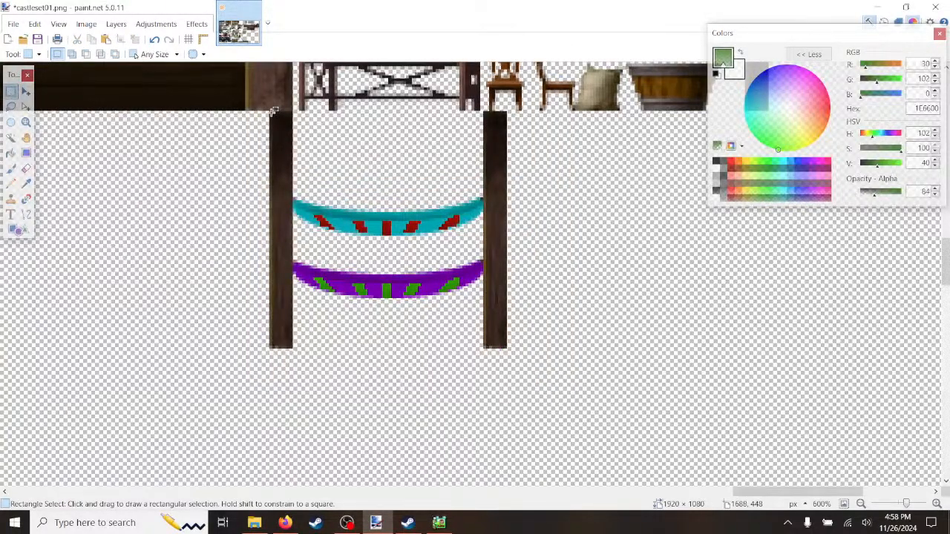
pyautogui.moveTo(270, 111); pyautogui.dragTo(508, 351)
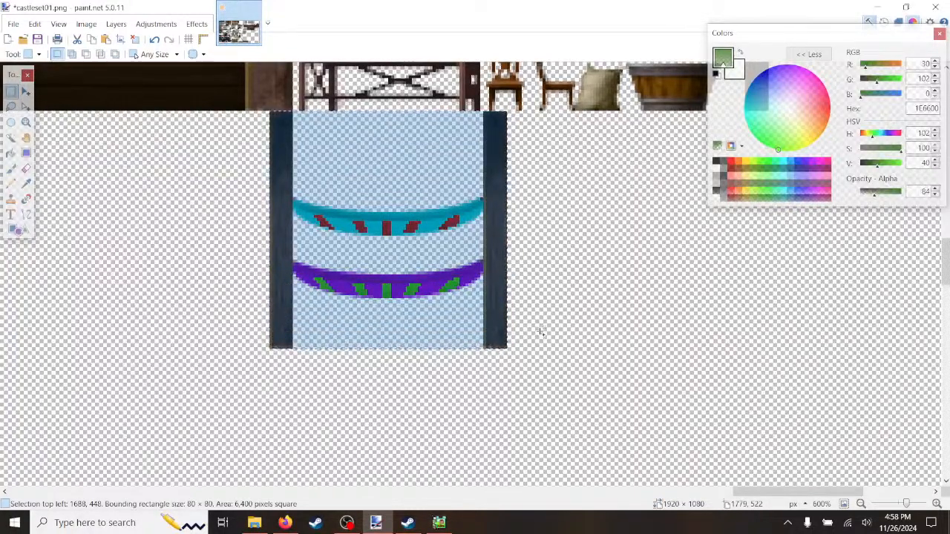
pyautogui.hotkey('ctrl', 'c')
pyautogui.hotkey('ctrl', 'v')
pyautogui.moveTo(282, 256); pyautogui.dragTo(390, 259)
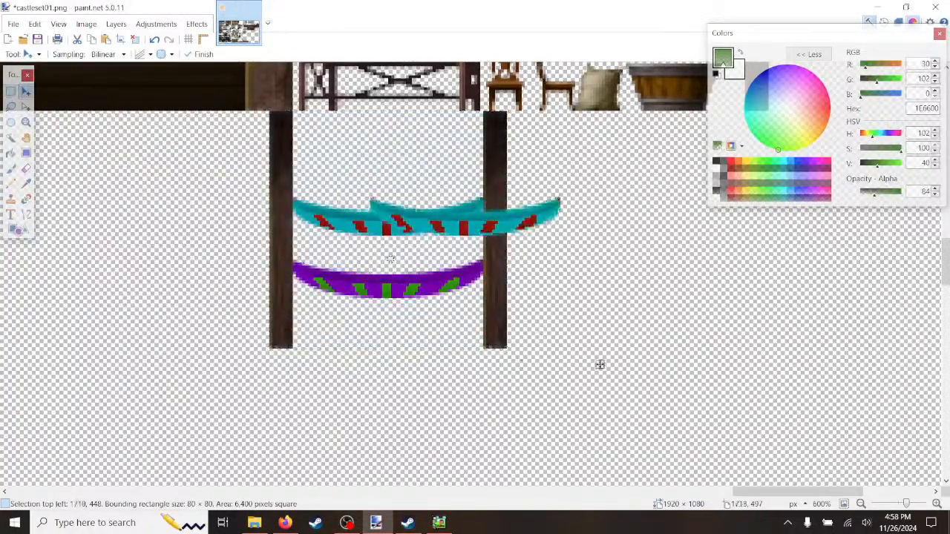
pyautogui.moveTo(600, 364); pyautogui.dragTo(739, 357)
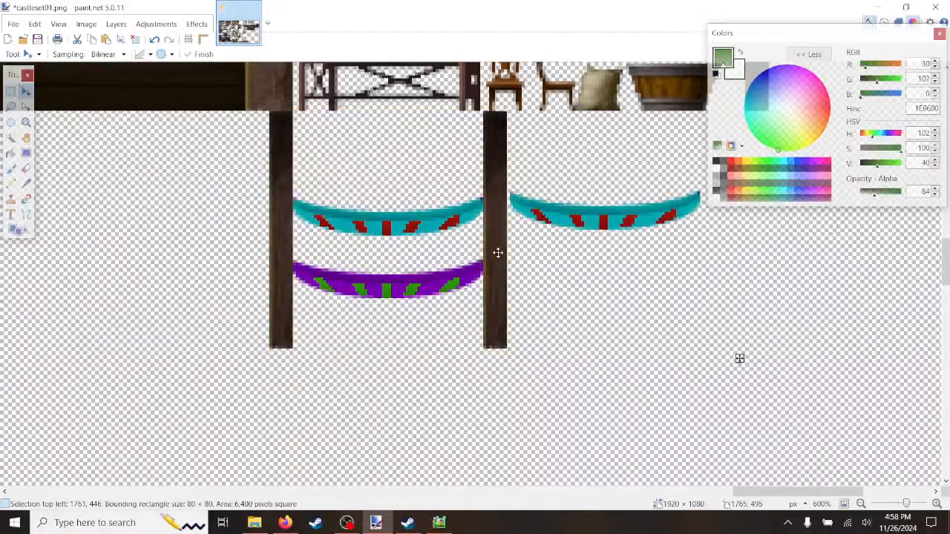
pyautogui.click(156, 40)
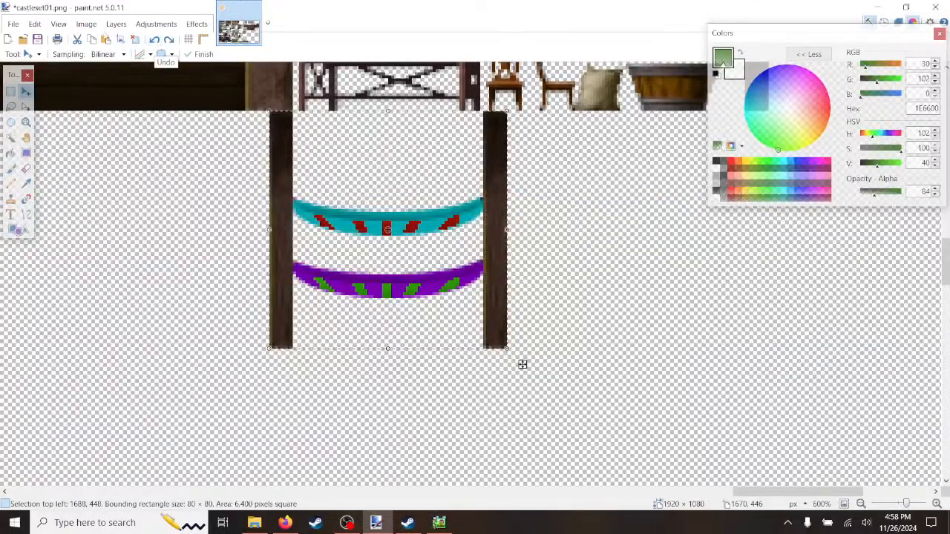
# Step: Flatten the image and paste a copy of the complete two-hammock frame beside the original, aligned at 1776, 448
pyautogui.click(77, 26)
pyautogui.click(133, 189)
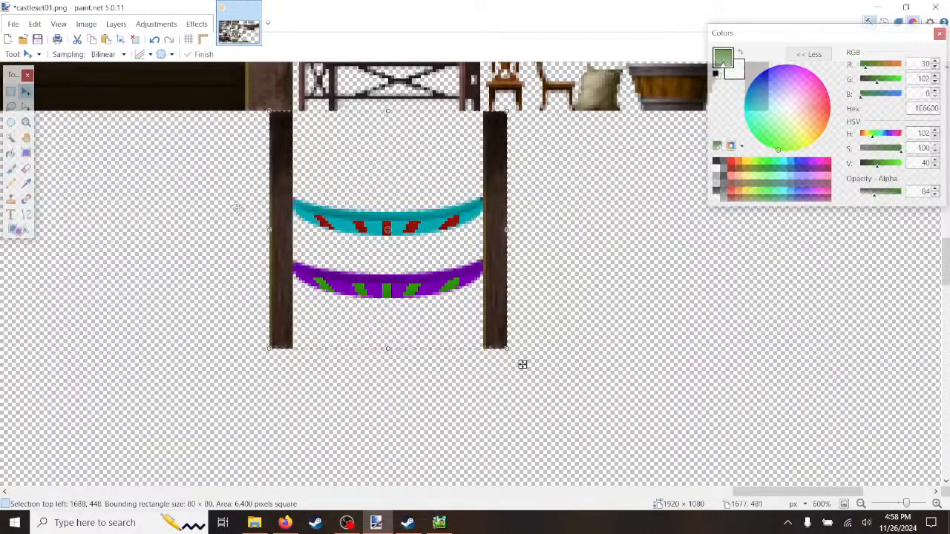
pyautogui.hotkey('ctrl', 'v')
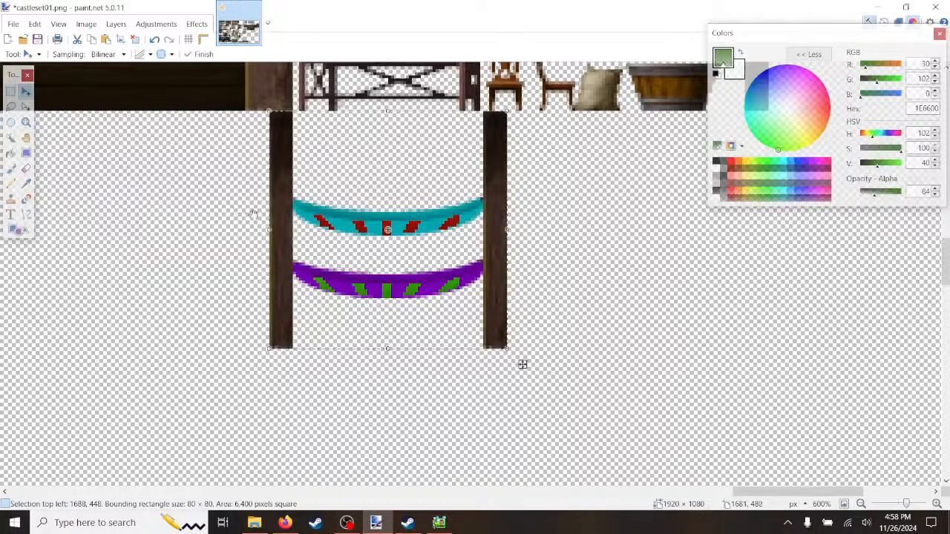
pyautogui.moveTo(283, 237); pyautogui.dragTo(520, 239)
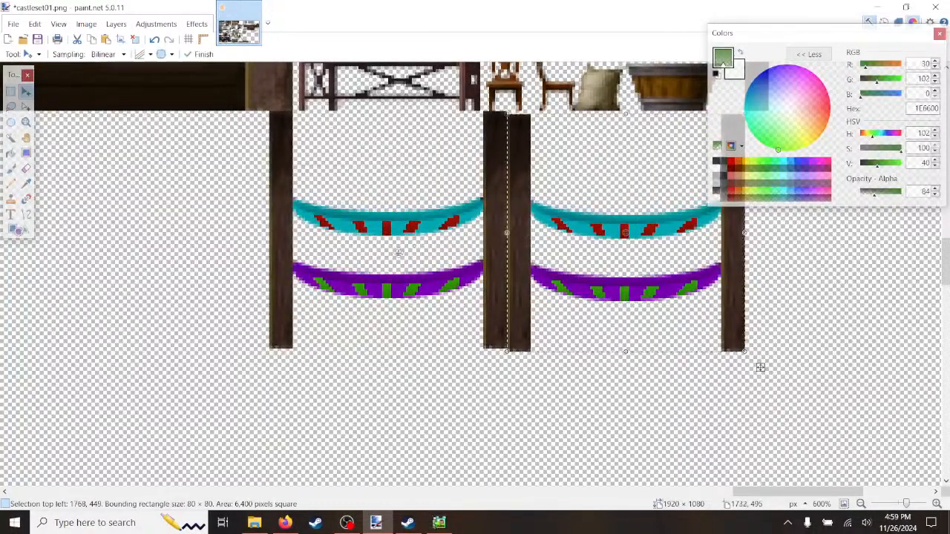
pyautogui.scroll(5, 396, 252)
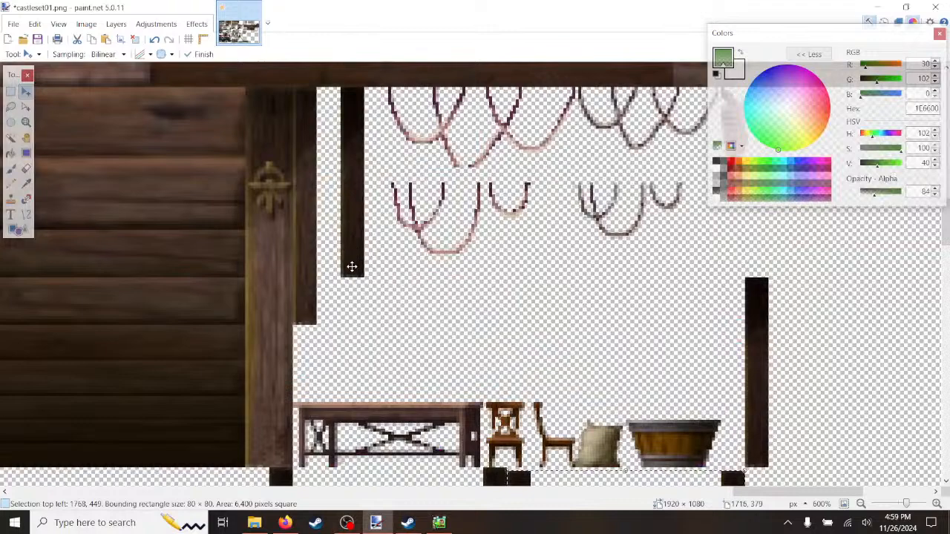
pyautogui.scroll(-5, 304, 279)
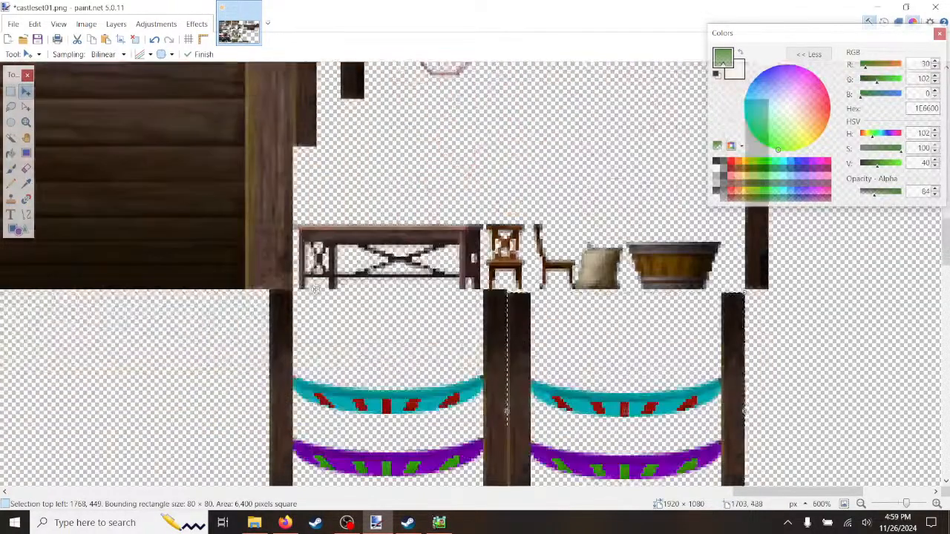
pyautogui.scroll(3, 312, 286)
pyautogui.scroll(-3, 316, 290)
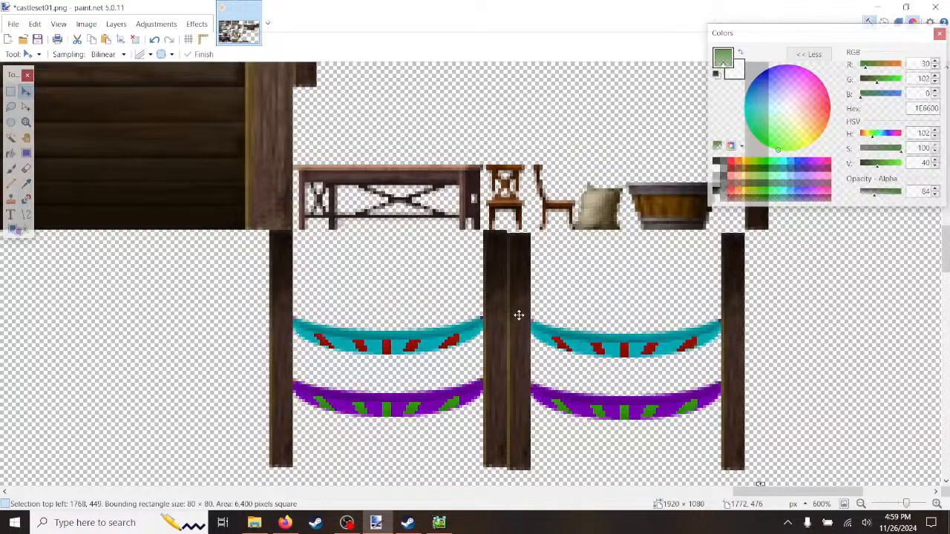
pyautogui.moveTo(519, 316); pyautogui.dragTo(543, 314)
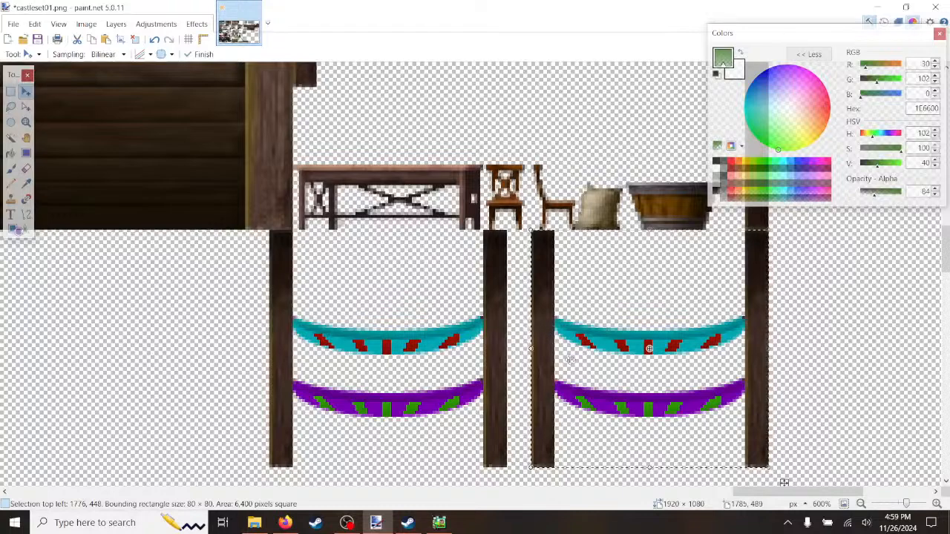
# Step: Deselect the copied frame and select only its upper teal hammock with a 64 × 16 pixel rectangle
pyautogui.click(11, 92)
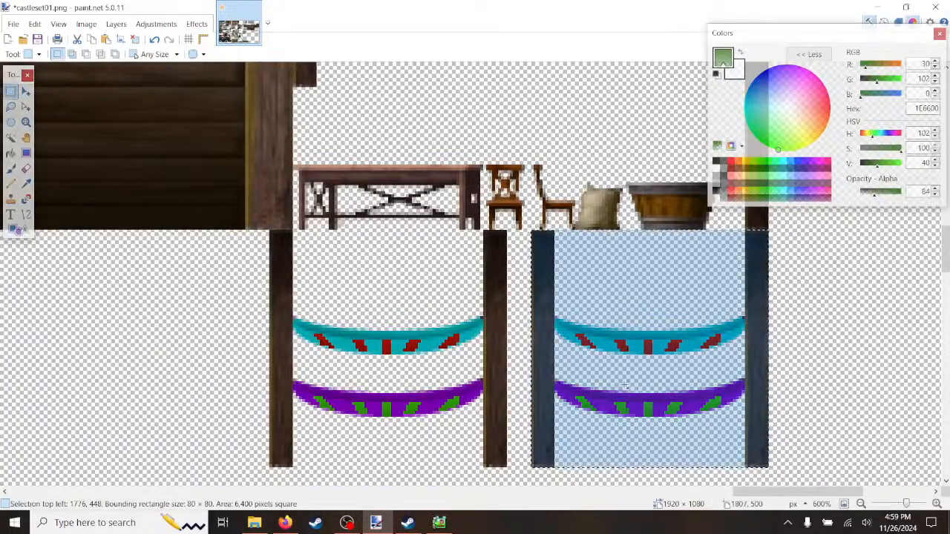
pyautogui.click(774, 387)
pyautogui.keyDown('ctrl'); pyautogui.scroll(2, 793, 436); pyautogui.keyUp('ctrl')
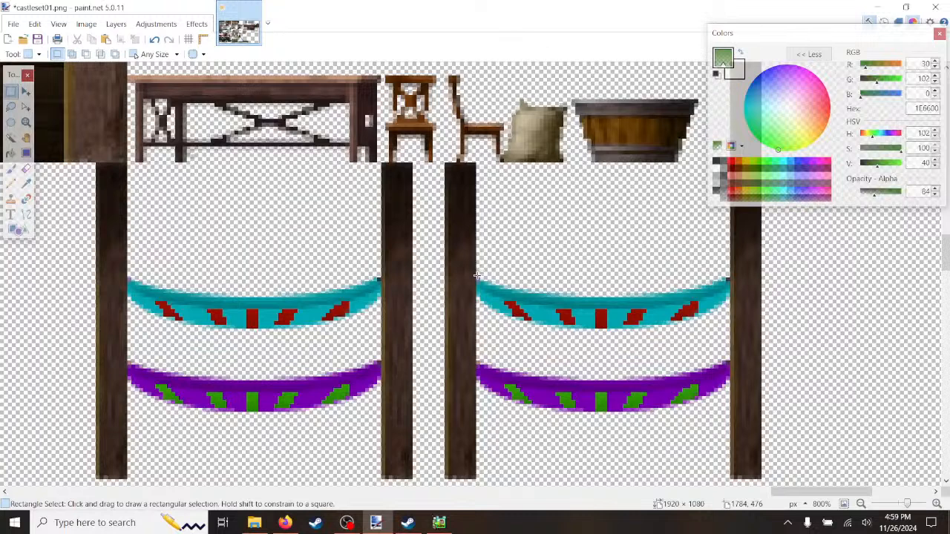
pyautogui.moveTo(477, 276); pyautogui.dragTo(726, 332)
pyautogui.moveTo(477, 276); pyautogui.dragTo(725, 324)
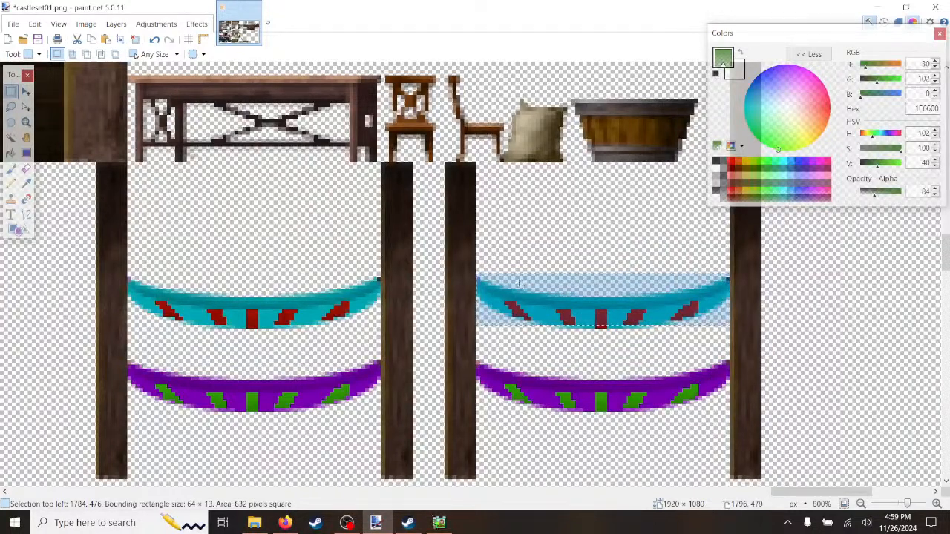
pyautogui.moveTo(475, 275); pyautogui.dragTo(731, 336)
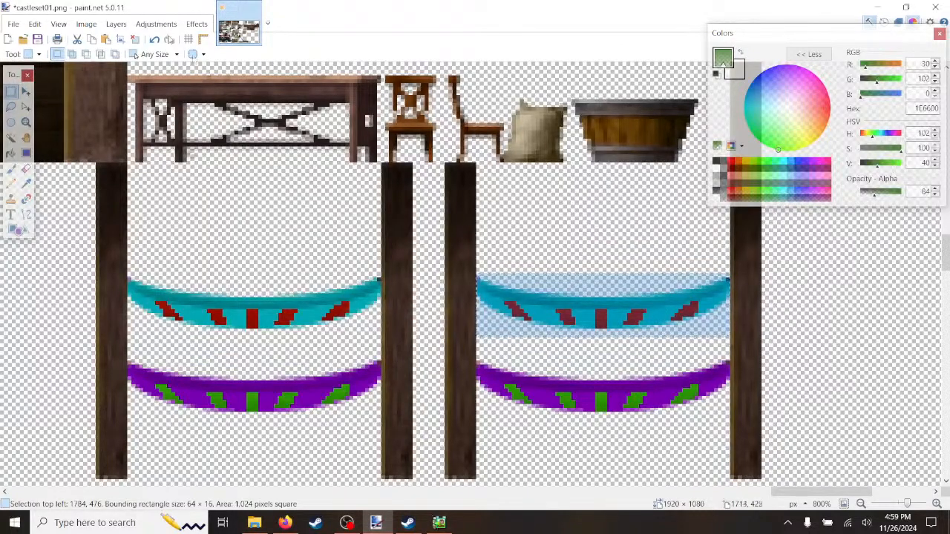
pyautogui.click(163, 25)
pyautogui.click(188, 175)
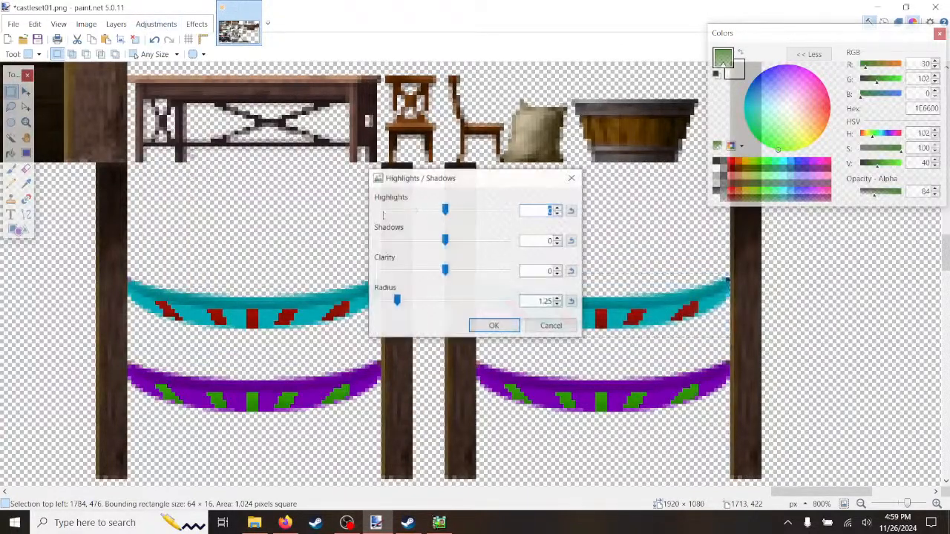
pyautogui.click(551, 327)
# Step: Recolour the selected upper hammock to magenta with green stripes by setting the hue to 127 in Hue / Saturation
pyautogui.click(156, 23)
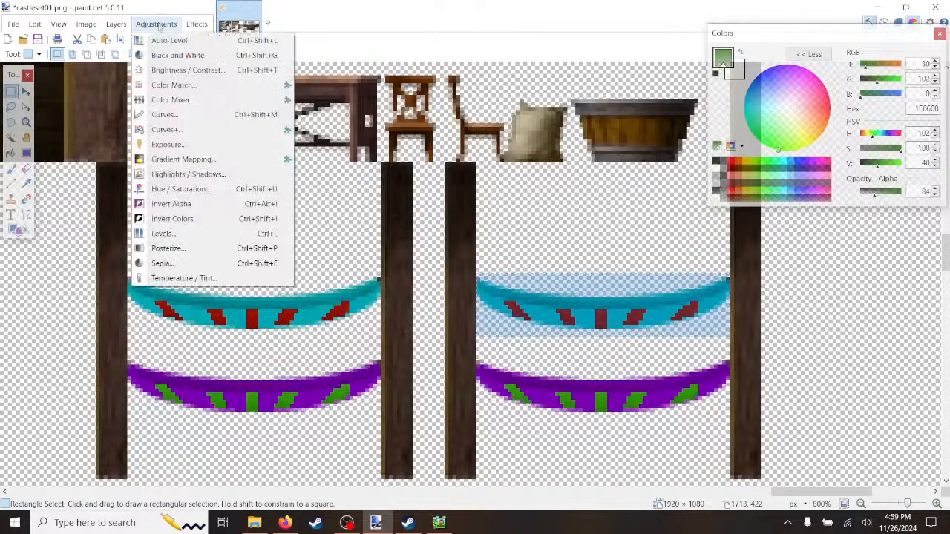
pyautogui.click(180, 188)
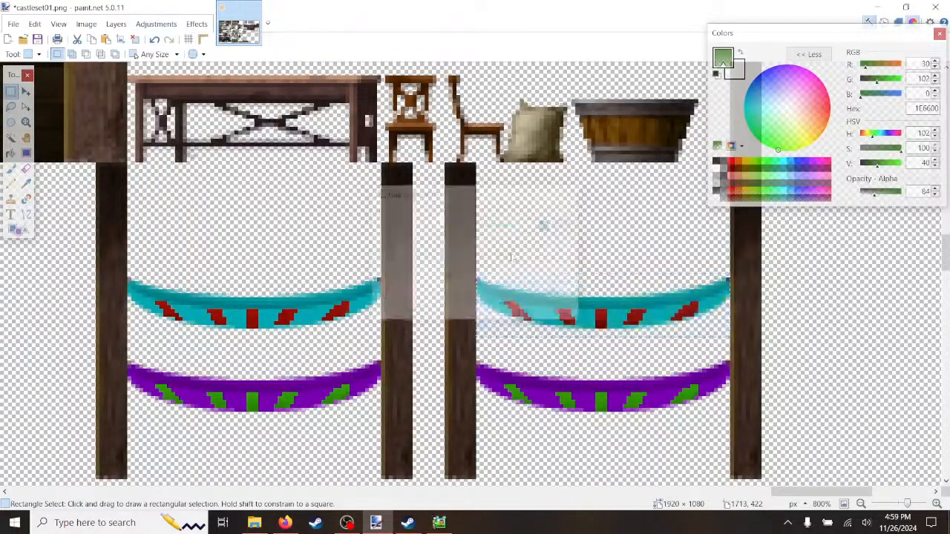
pyautogui.moveTo(491, 202); pyautogui.dragTo(304, 137)
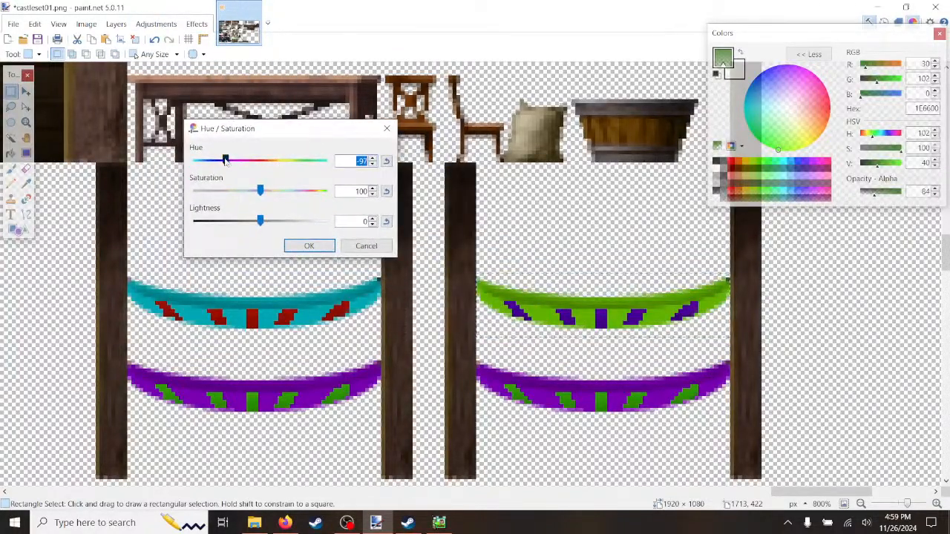
pyautogui.moveTo(227, 162); pyautogui.dragTo(303, 167)
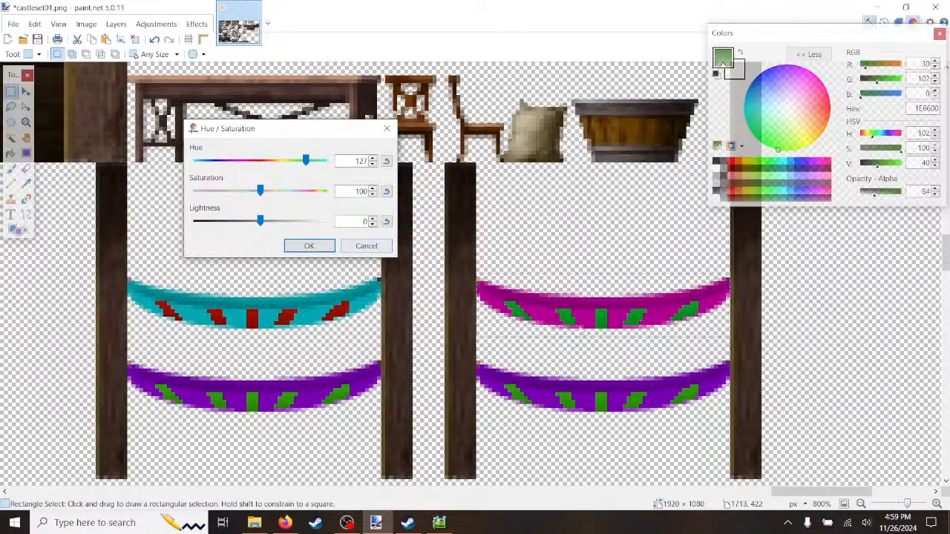
pyautogui.click(309, 246)
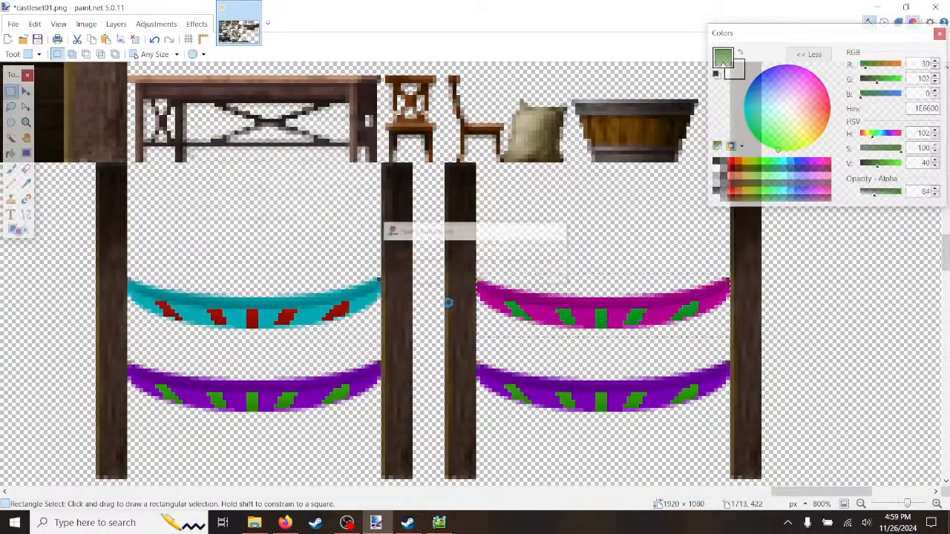
# Step: Select the lower purple hammock of the copied frame with a 64 × 17 pixel rectangle starting at 1784, 496
pyautogui.scroll(-1, 569, 375)
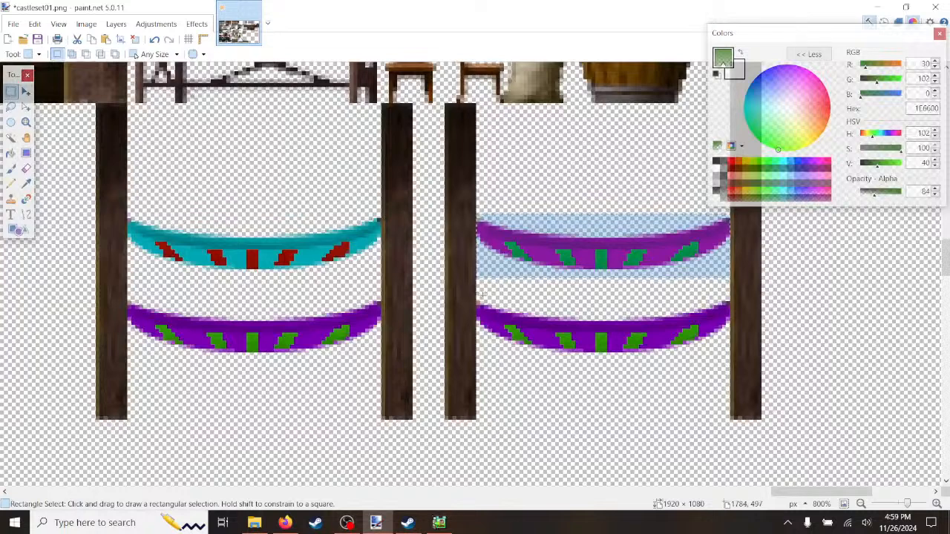
pyautogui.moveTo(476, 293); pyautogui.dragTo(727, 357)
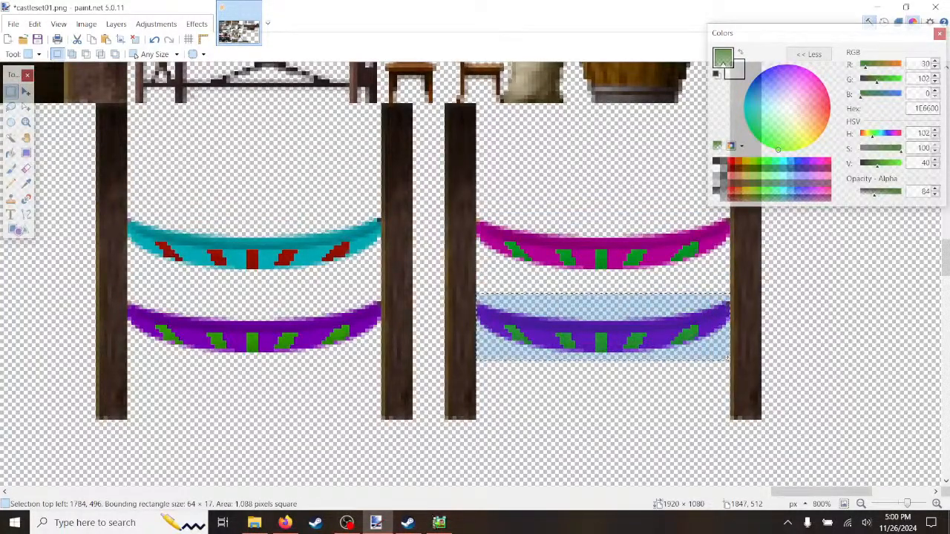
pyautogui.click(88, 24)
pyautogui.click(88, 29)
pyautogui.click(86, 23)
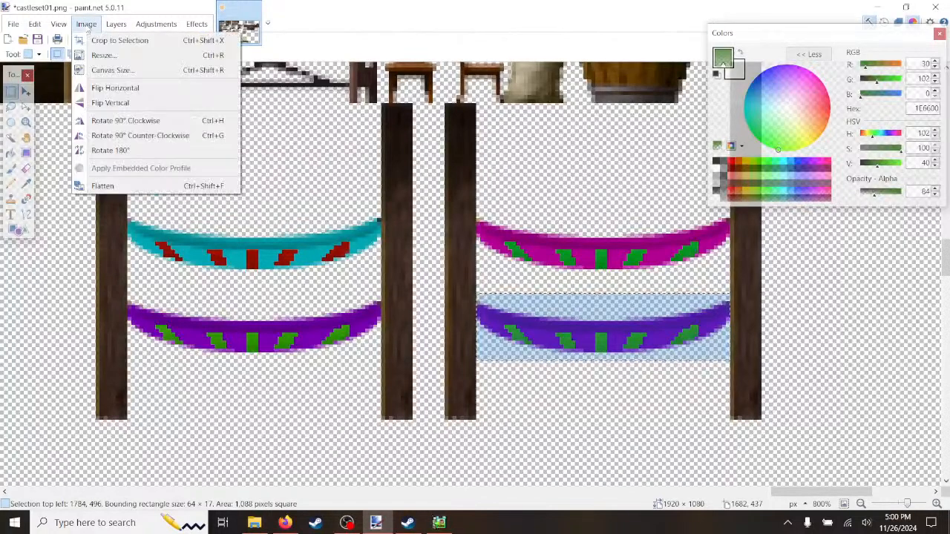
pyautogui.click(106, 184)
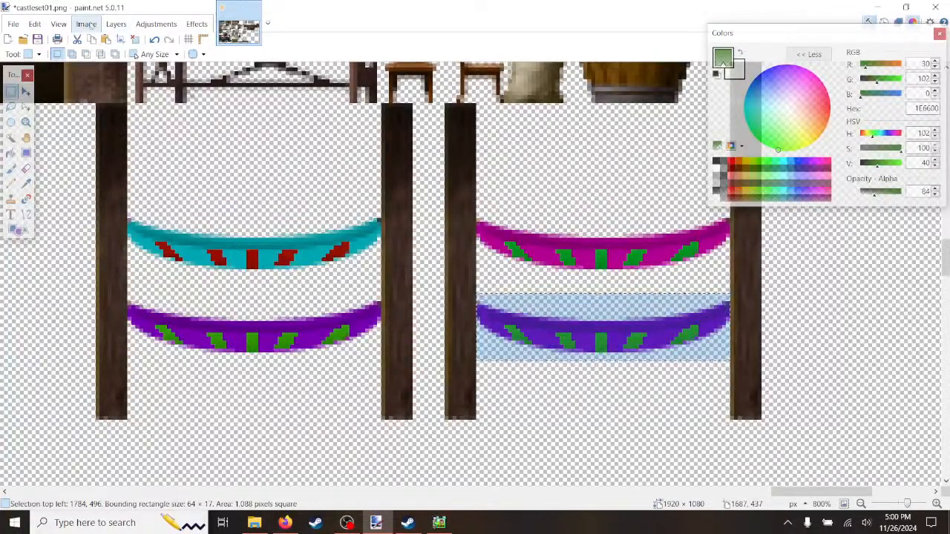
# Step: Recolour the selected lower hammock to red with blue stripes by lowering the hue in Hue / Saturation
pyautogui.click(155, 24)
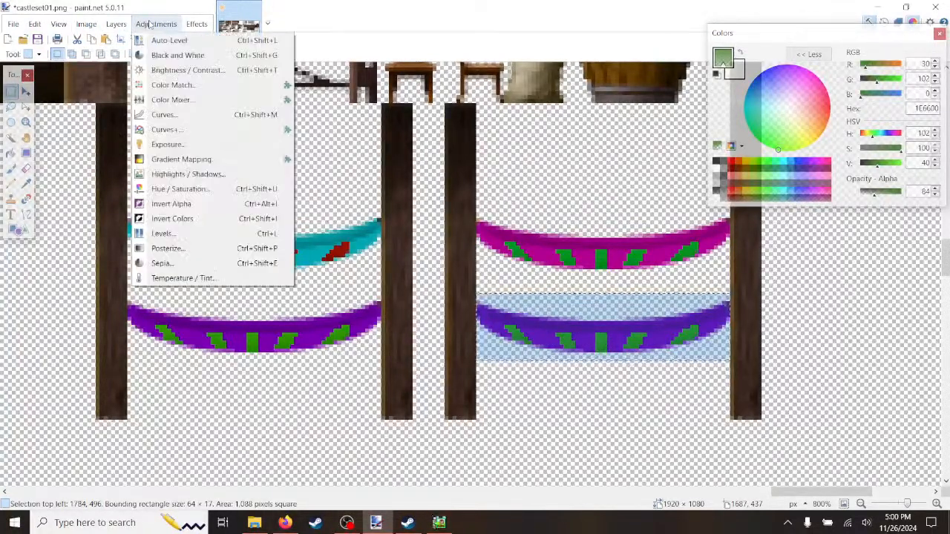
pyautogui.click(180, 188)
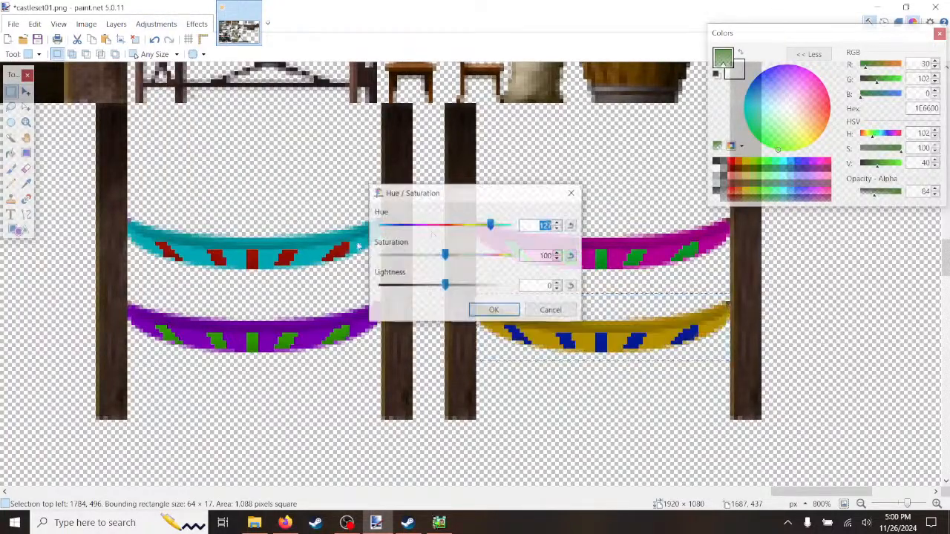
pyautogui.moveTo(503, 198); pyautogui.dragTo(263, 186)
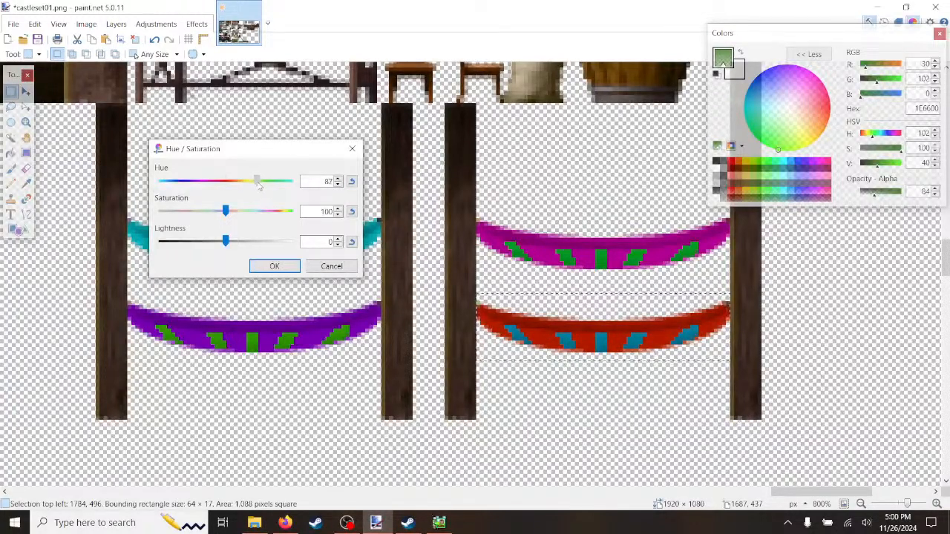
pyautogui.click(274, 265)
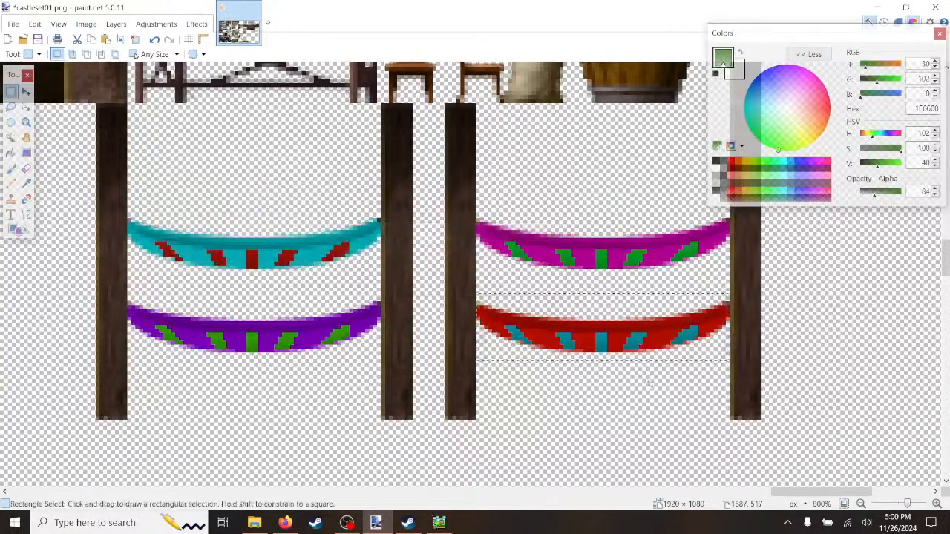
# Step: Select all five green stripes of the magenta hammock with the Magic Wand
pyautogui.keyDown('ctrl'); pyautogui.scroll(2, 644, 380); pyautogui.keyUp('ctrl')
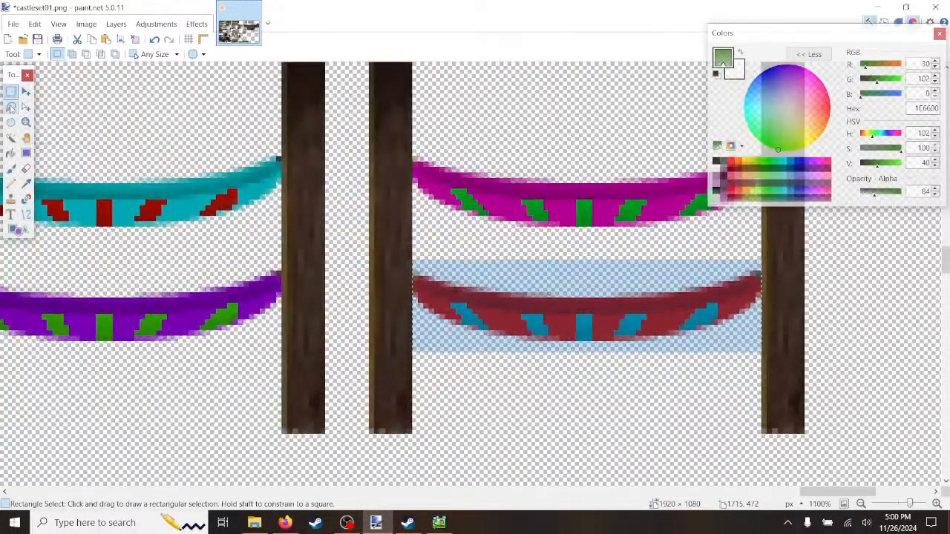
pyautogui.click(10, 137)
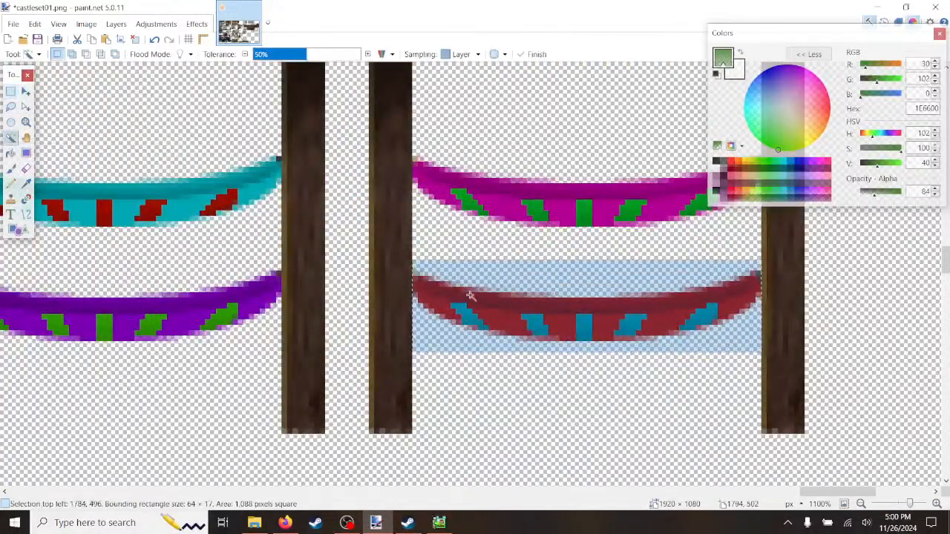
pyautogui.click(462, 196)
pyautogui.keyDown('ctrl'); pyautogui.click(537, 212); pyautogui.keyUp('ctrl')
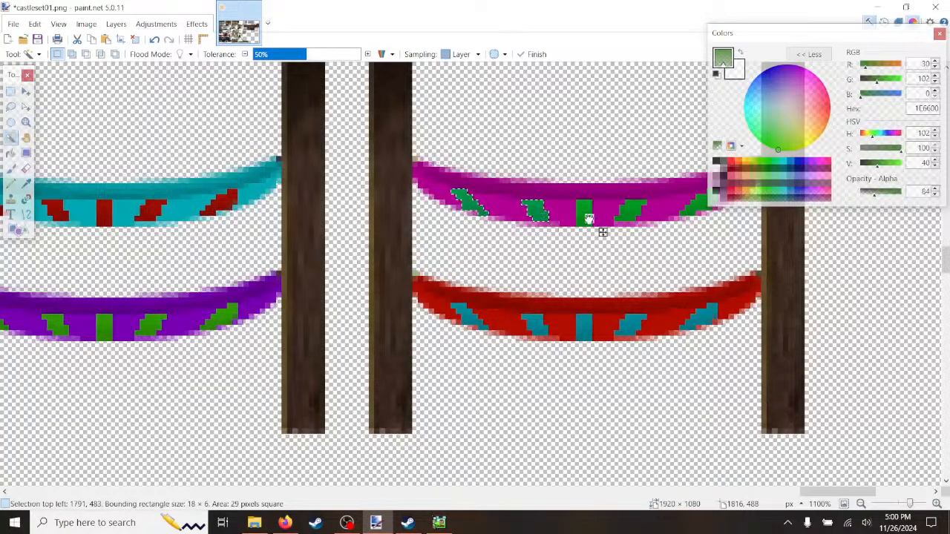
pyautogui.keyDown('ctrl'); pyautogui.click(587, 215); pyautogui.keyUp('ctrl')
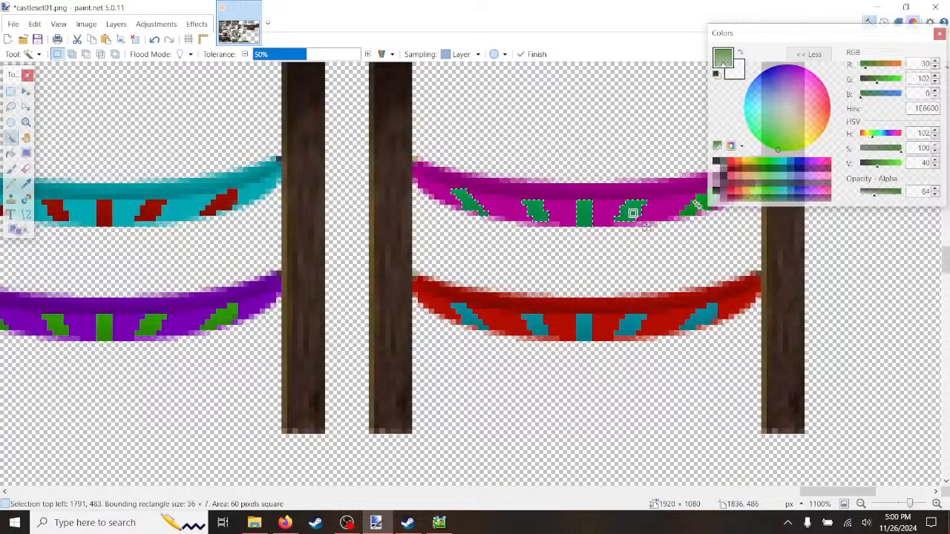
# Step: Turn the selected stripes teal in Hue / Saturation with hue 48, saturation 108 and lightness about -7
pyautogui.click(156, 23)
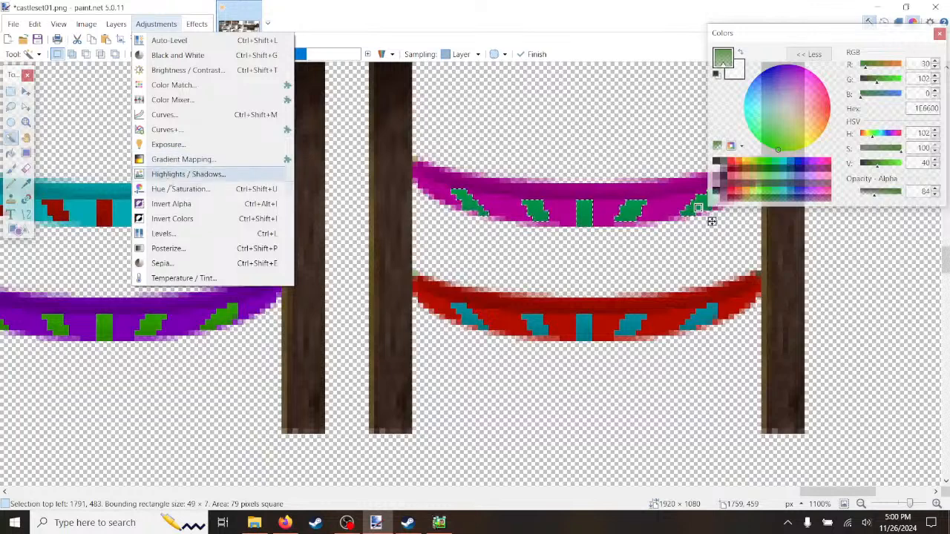
pyautogui.click(180, 188)
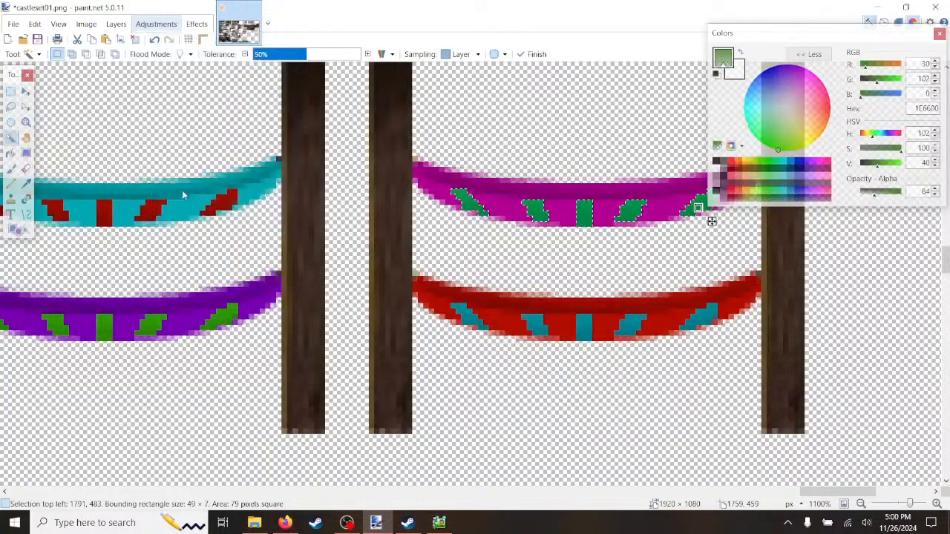
pyautogui.moveTo(507, 189); pyautogui.dragTo(263, 182)
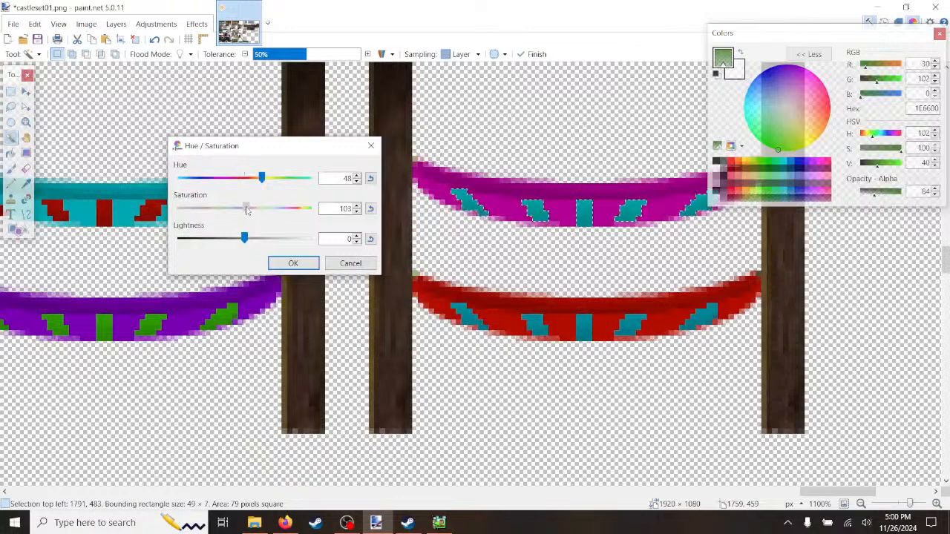
pyautogui.moveTo(247, 211); pyautogui.dragTo(251, 211)
pyautogui.moveTo(239, 243); pyautogui.dragTo(240, 244)
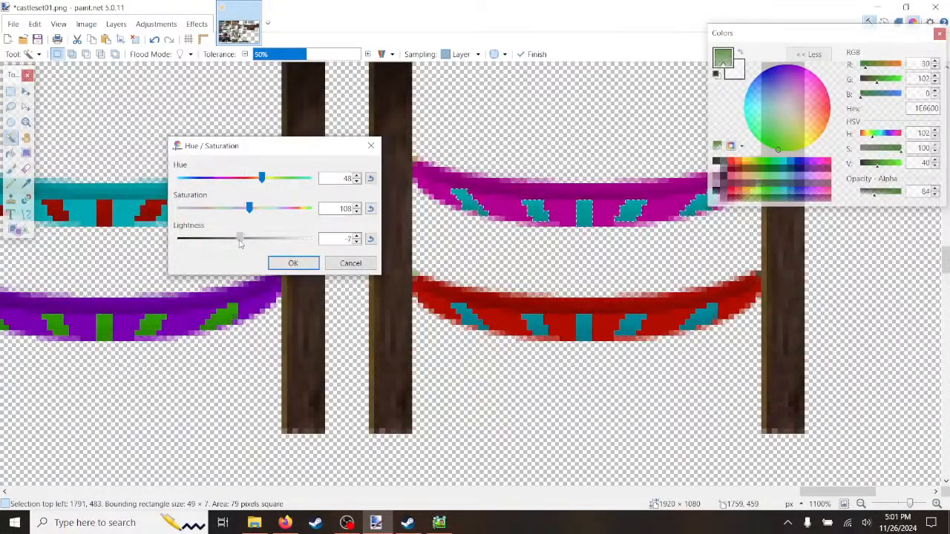
pyautogui.click(293, 264)
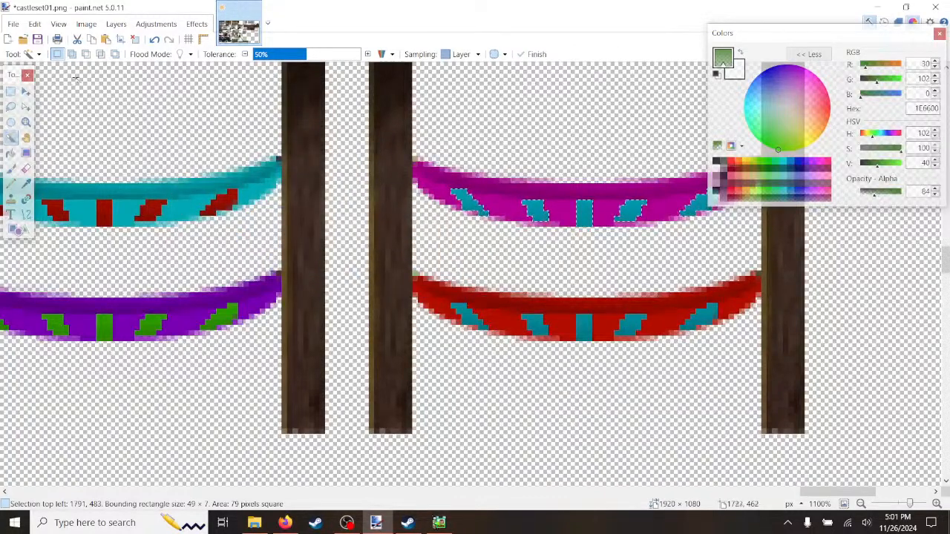
# Step: Select all five blue stripes of the red hammock and convert them to black and white
pyautogui.click(463, 315)
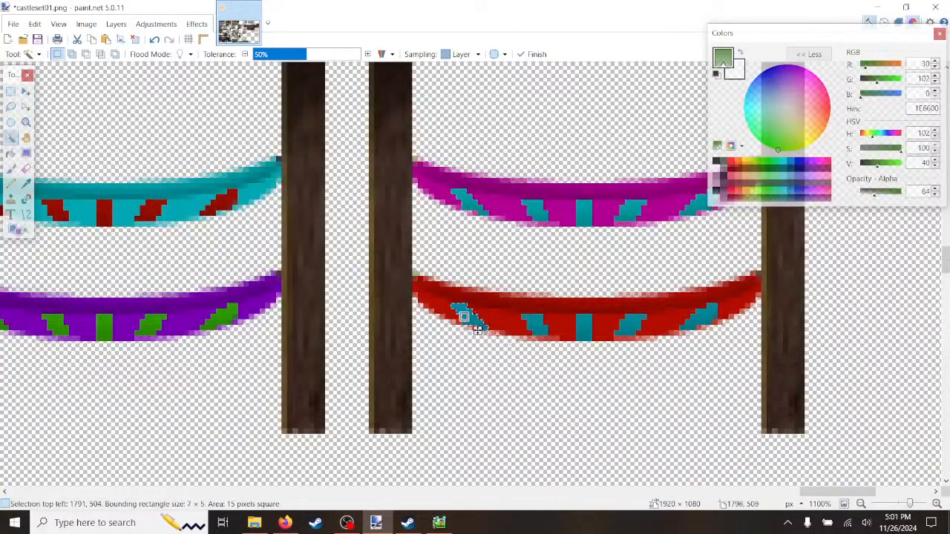
pyautogui.keyDown('ctrl'); pyautogui.click(535, 326); pyautogui.keyUp('ctrl')
pyautogui.keyDown('ctrl'); pyautogui.click(585, 330); pyautogui.keyUp('ctrl')
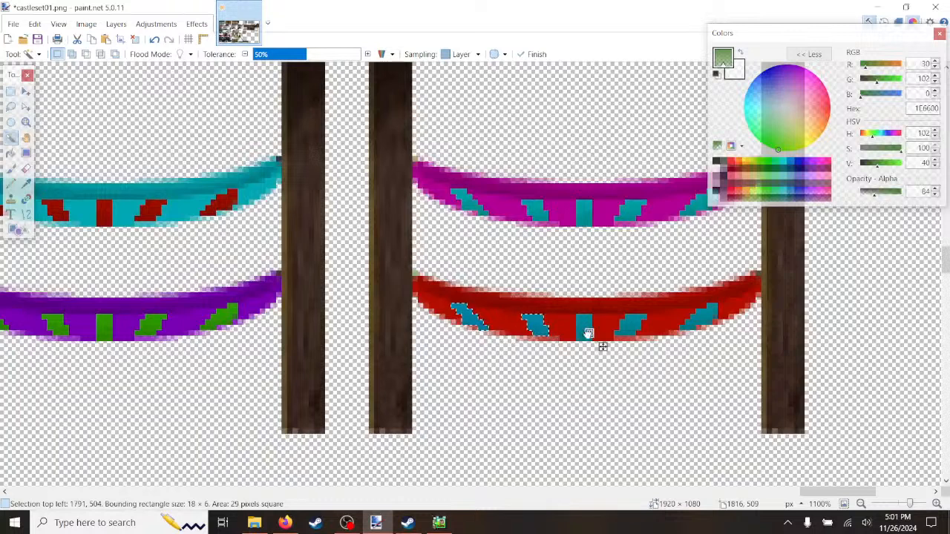
pyautogui.keyDown('ctrl'); pyautogui.click(627, 326); pyautogui.keyUp('ctrl')
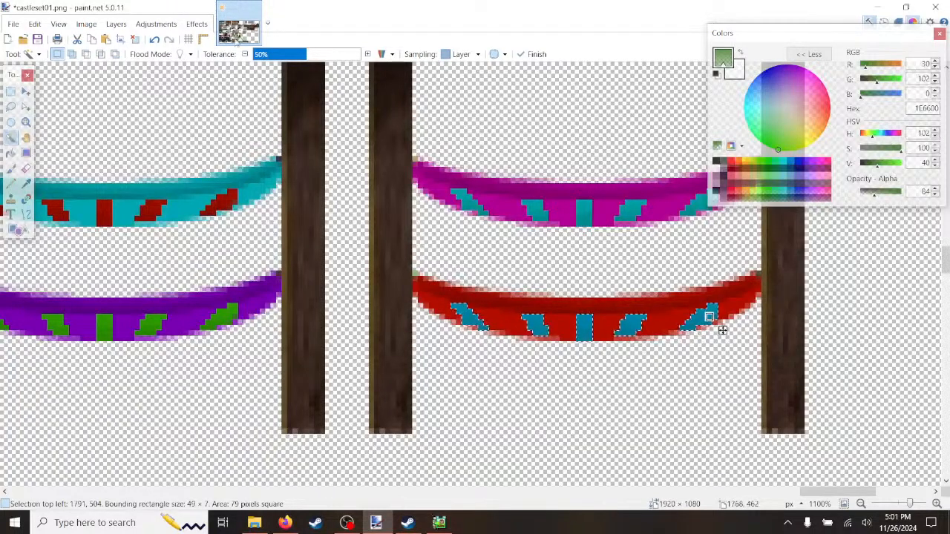
pyautogui.click(156, 24)
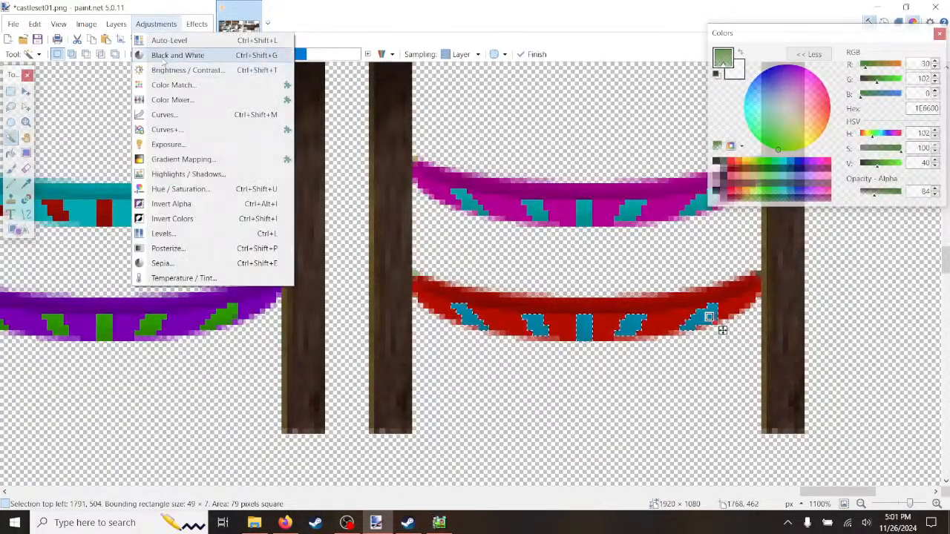
pyautogui.click(161, 55)
# Step: Lighten the selected grey stripes by setting both highlights and shadows to 100 in Highlights / Shadows
pyautogui.click(150, 27)
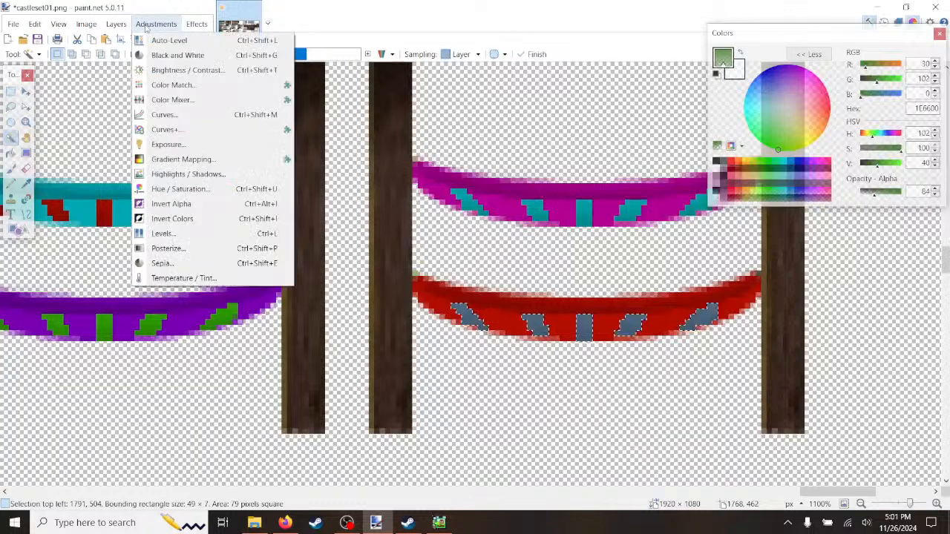
pyautogui.click(188, 173)
pyautogui.moveTo(520, 188); pyautogui.dragTo(269, 118)
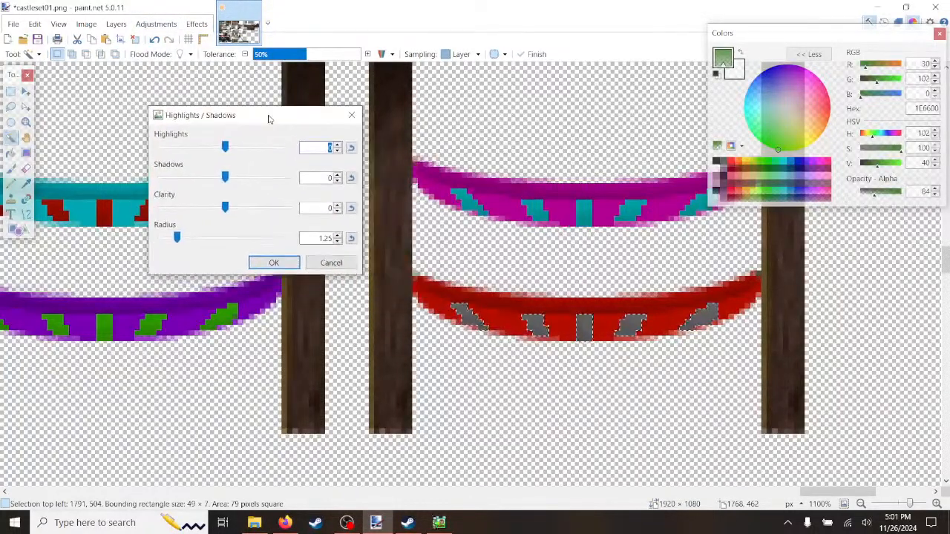
pyautogui.moveTo(225, 146); pyautogui.dragTo(305, 148)
pyautogui.moveTo(226, 178); pyautogui.dragTo(343, 191)
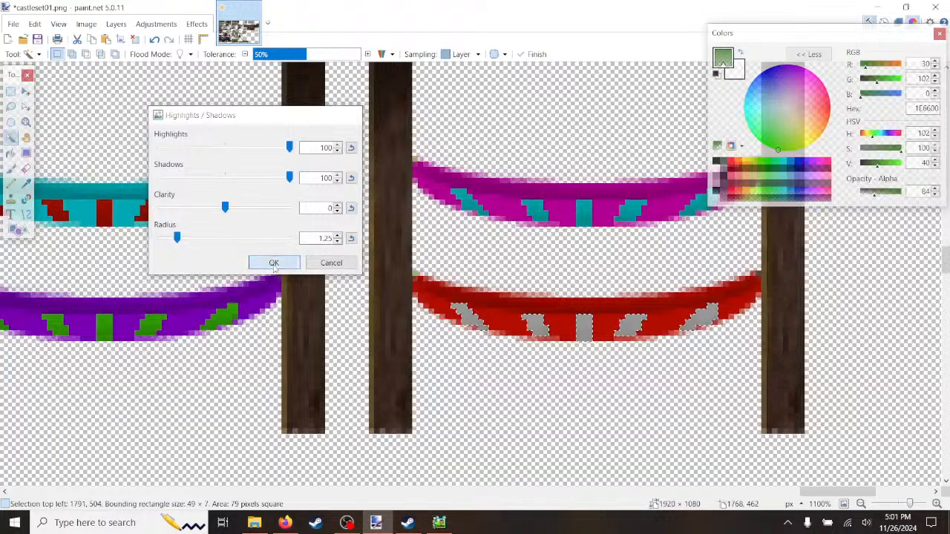
pyautogui.click(276, 262)
# Step: Make the selected stripes nearly white by raising the brightness and lowering the contrast in Brightness / Contrast
pyautogui.click(169, 26)
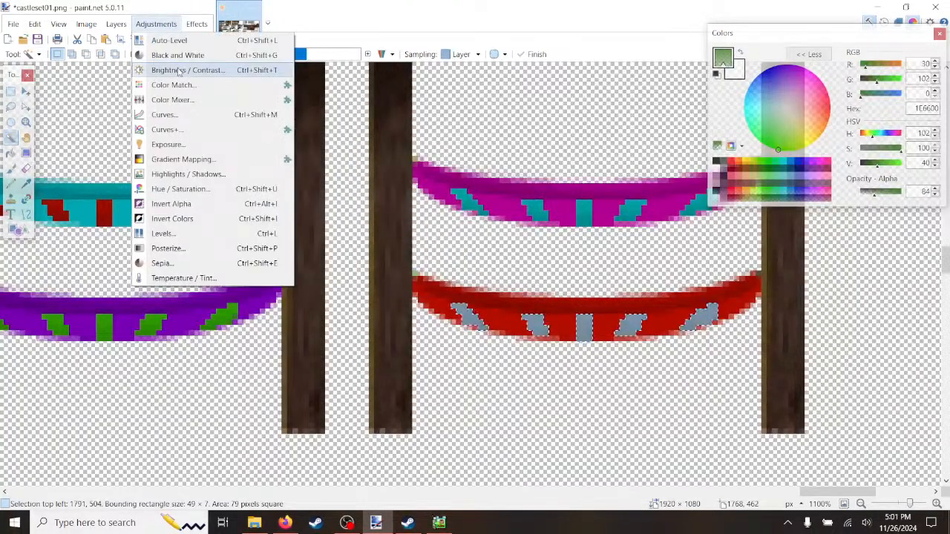
pyautogui.click(180, 70)
pyautogui.moveTo(491, 212); pyautogui.dragTo(280, 140)
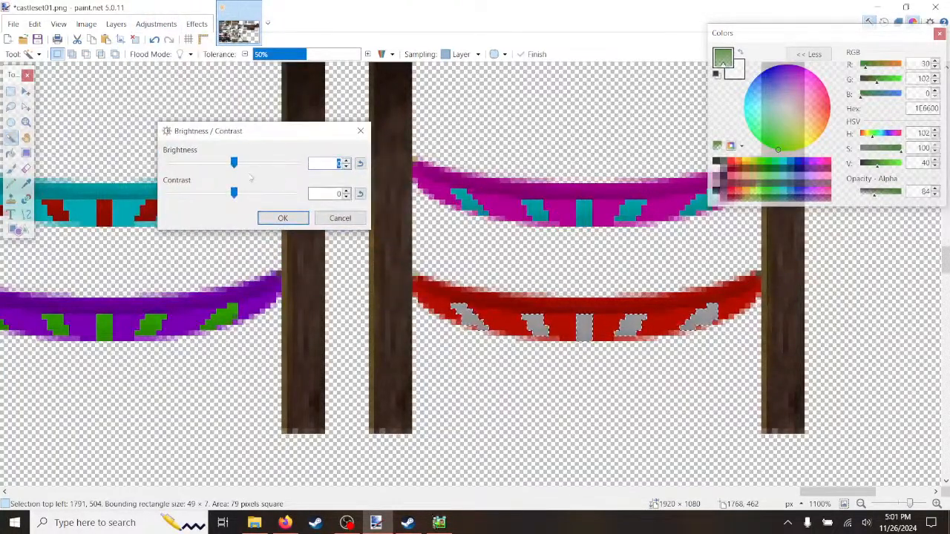
pyautogui.moveTo(234, 163); pyautogui.dragTo(305, 173)
pyautogui.moveTo(234, 194); pyautogui.dragTo(197, 194)
pyautogui.moveTo(300, 166); pyautogui.dragTo(278, 165)
pyautogui.click(283, 219)
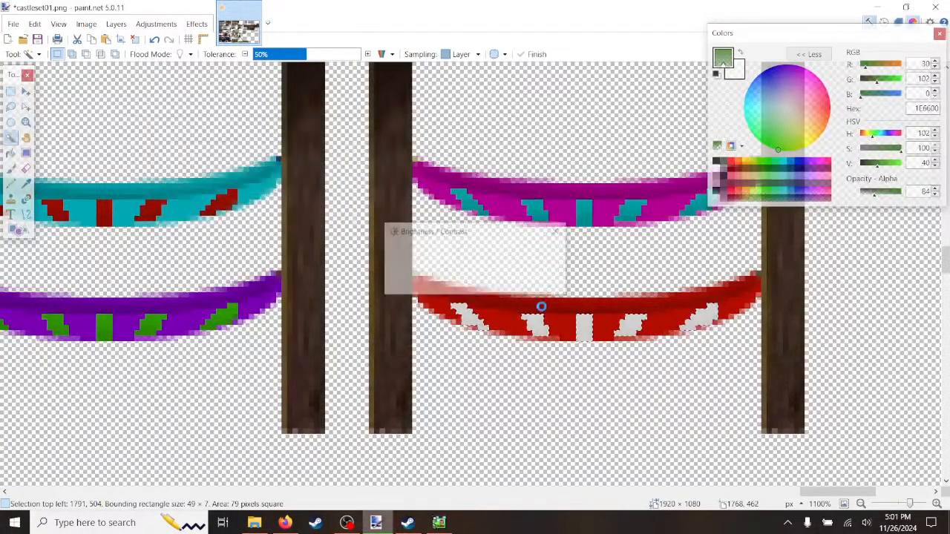
# Step: Deselect the stripes and save castleset01.png, keeping the bit depth on Auto-detect
pyautogui.keyDown('ctrl'); pyautogui.scroll(-2, 564, 310); pyautogui.keyUp('ctrl')
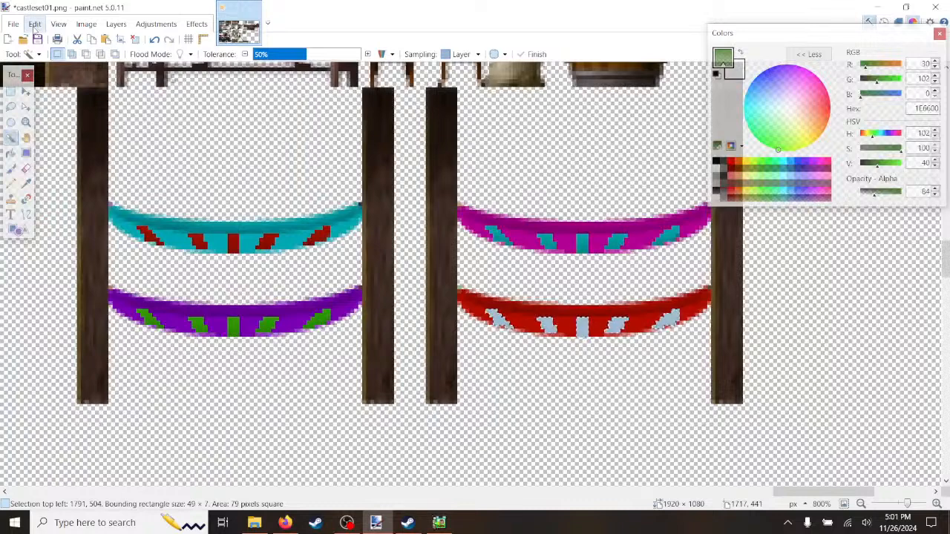
pyautogui.click(35, 24)
pyautogui.click(63, 260)
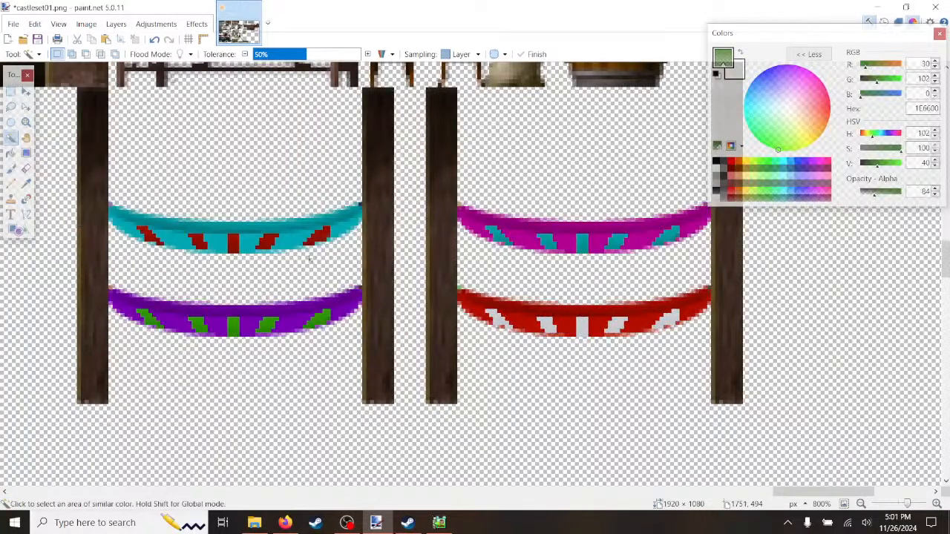
pyautogui.keyDown('ctrl'); pyautogui.scroll(-4, 483, 299); pyautogui.keyUp('ctrl')
pyautogui.keyDown('ctrl'); pyautogui.scroll(3, 484, 299); pyautogui.keyUp('ctrl')
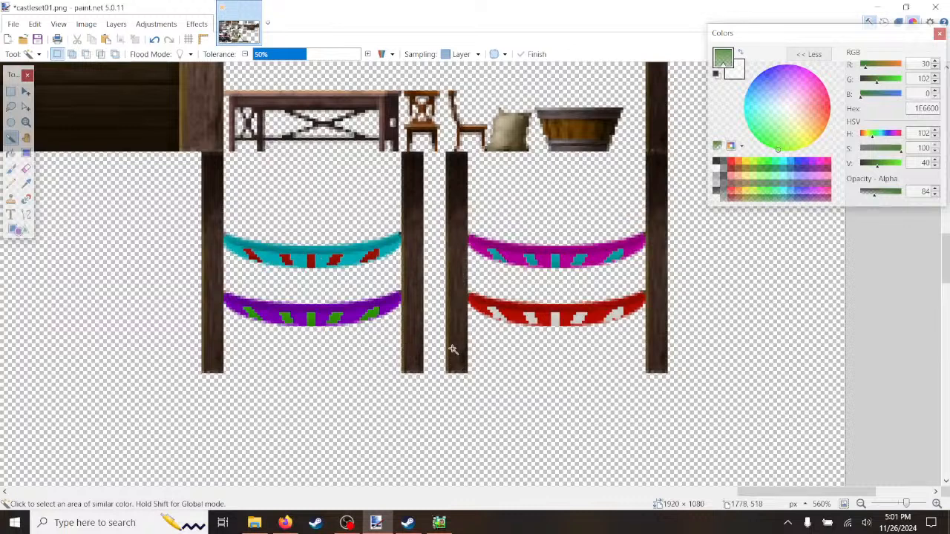
pyautogui.click(13, 24)
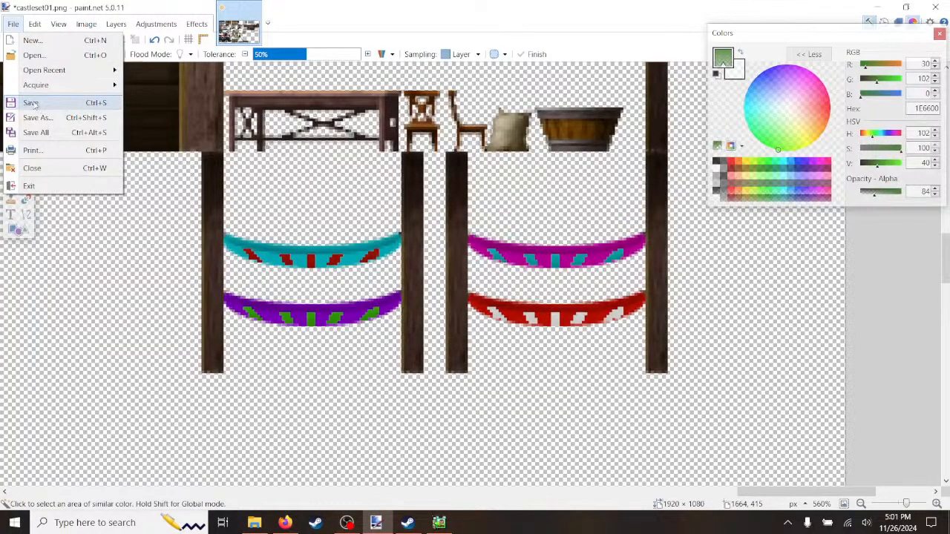
pyautogui.click(31, 103)
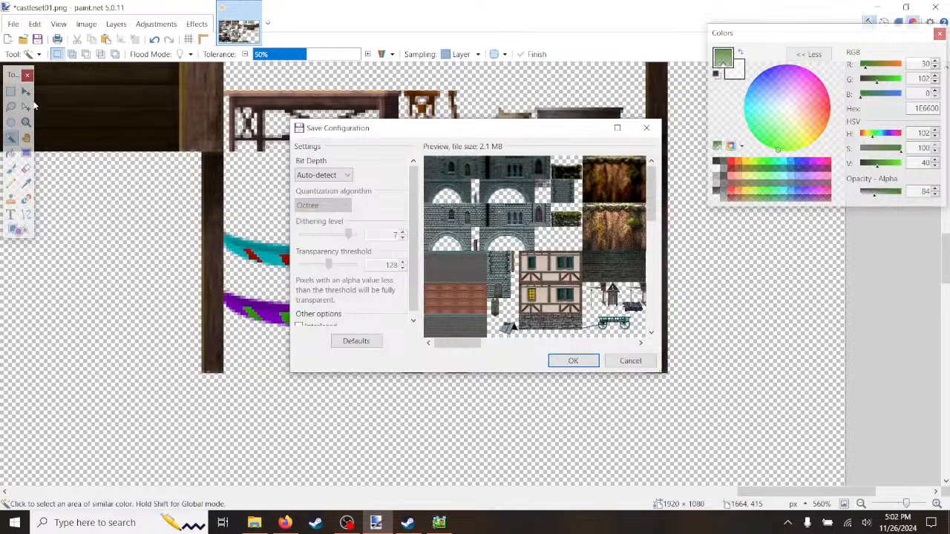
pyautogui.click(573, 360)
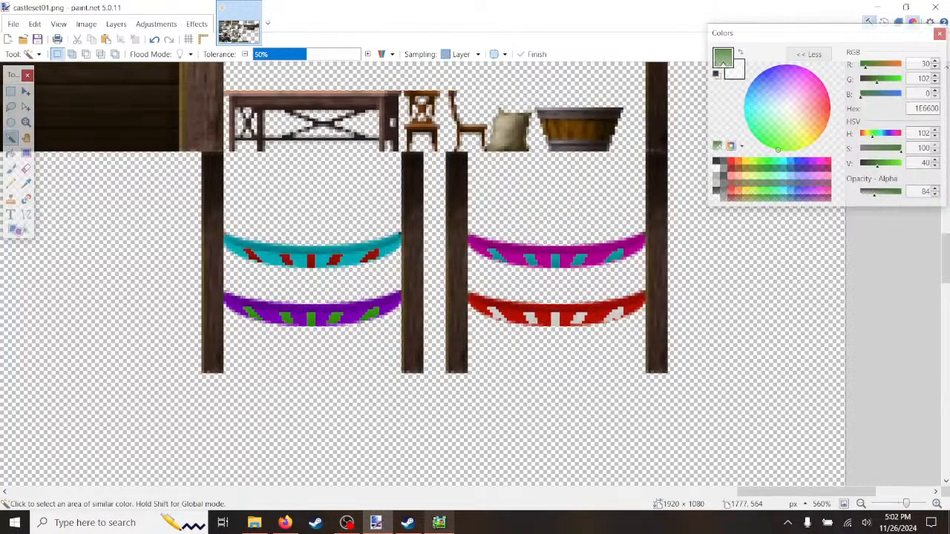
# Step: Switch to the Vania project in Pixel Game Maker MV
pyautogui.moveTo(447, 526)
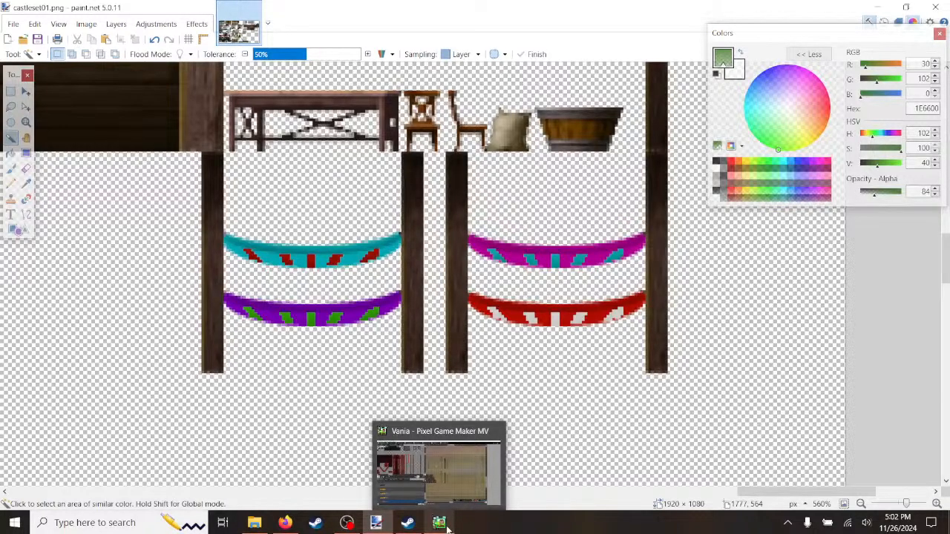
pyautogui.click(445, 525)
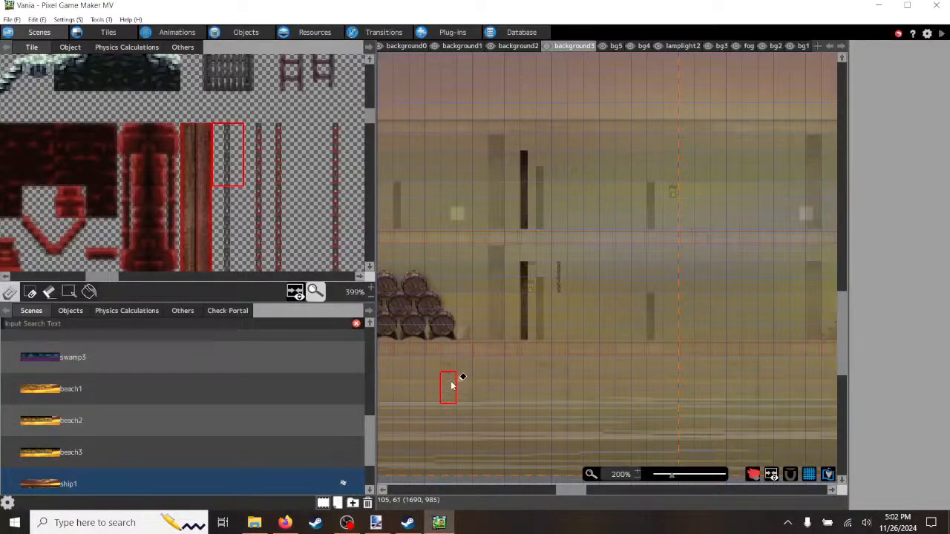
# Step: Update the eggderpset0 tile image resource from its reference source castleset01.png
pyautogui.moveTo(571, 491); pyautogui.dragTo(509, 490)
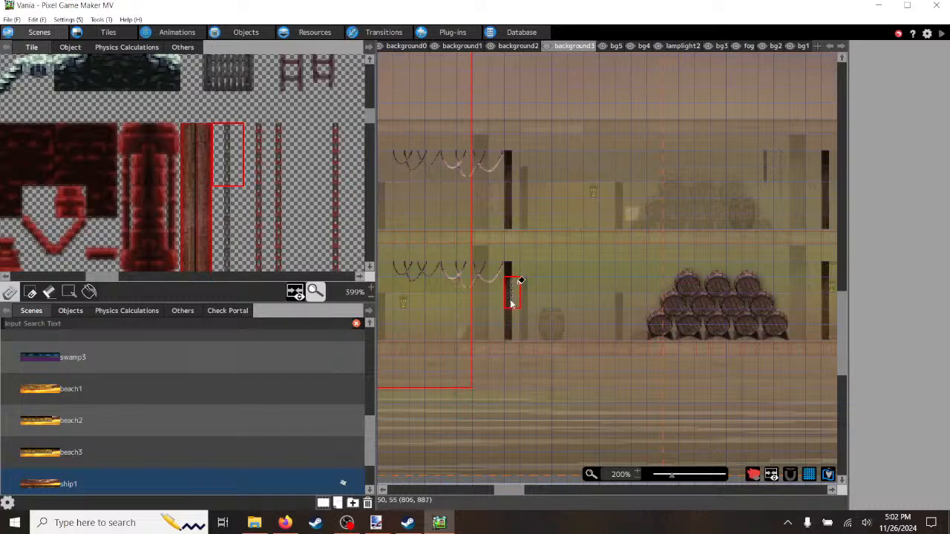
pyautogui.click(310, 33)
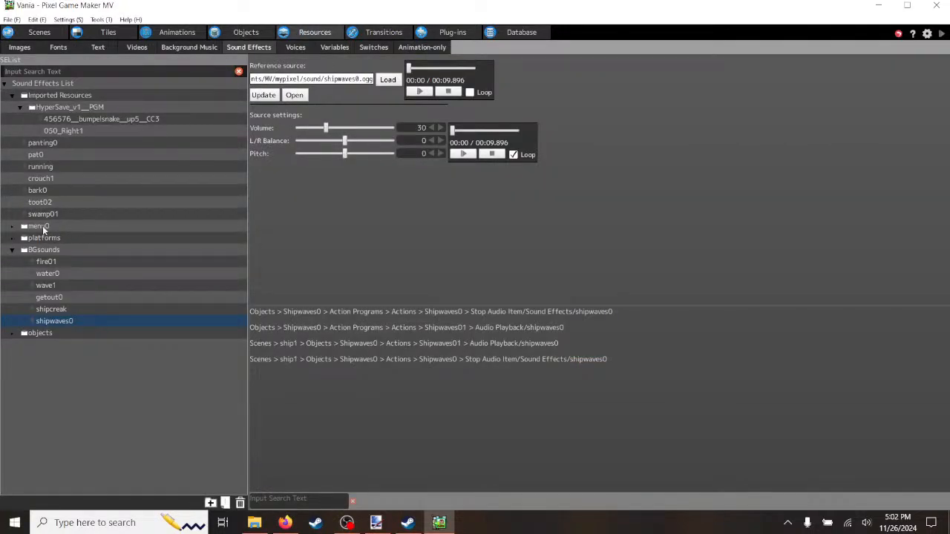
pyautogui.click(14, 250)
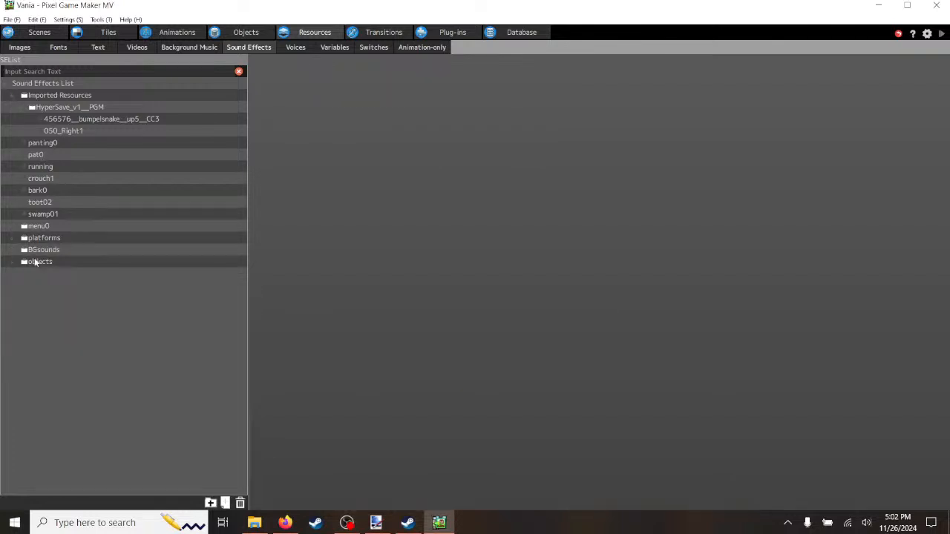
pyautogui.click(20, 48)
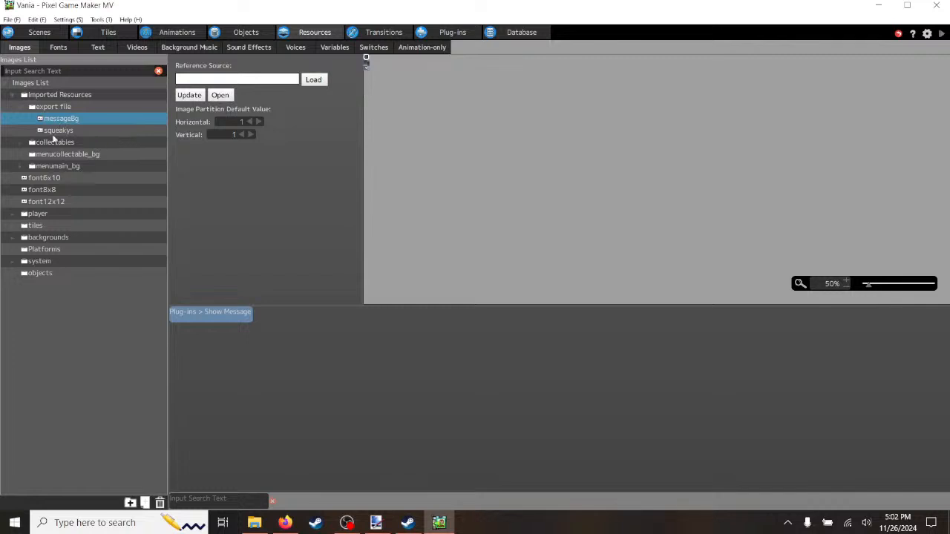
pyautogui.click(16, 235)
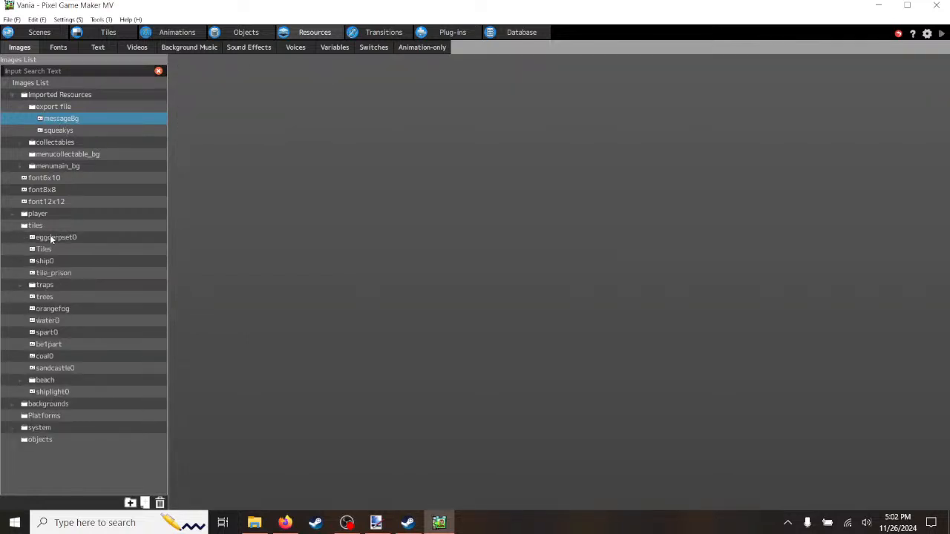
pyautogui.click(50, 237)
pyautogui.click(190, 96)
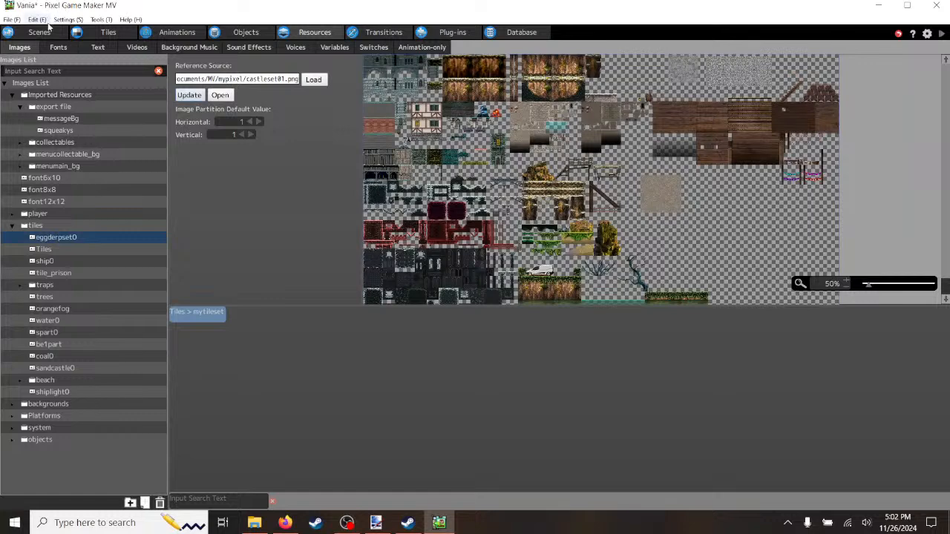
# Step: Place the turquoise and purple hammock tiles with both posts just above the ship's upper deck on the background3 layer
pyautogui.click(40, 32)
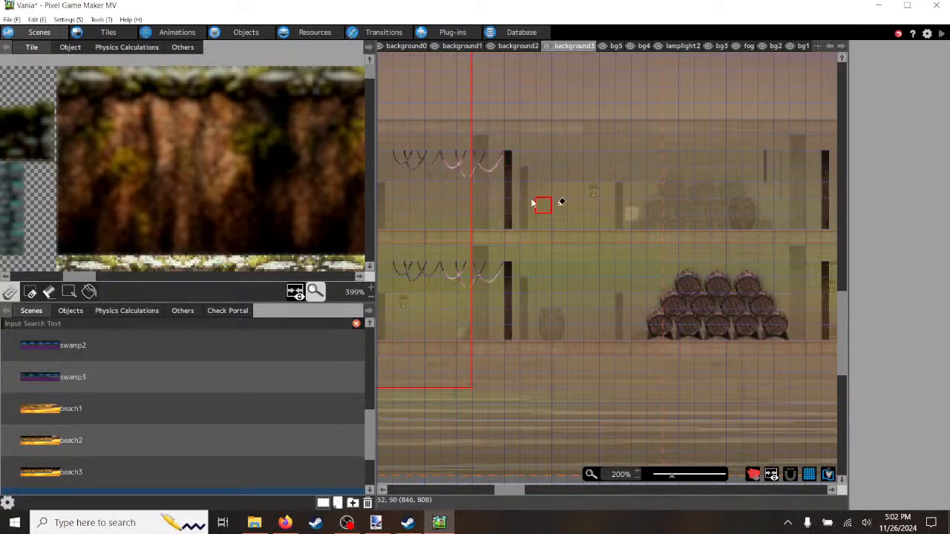
pyautogui.rightClick(512, 196)
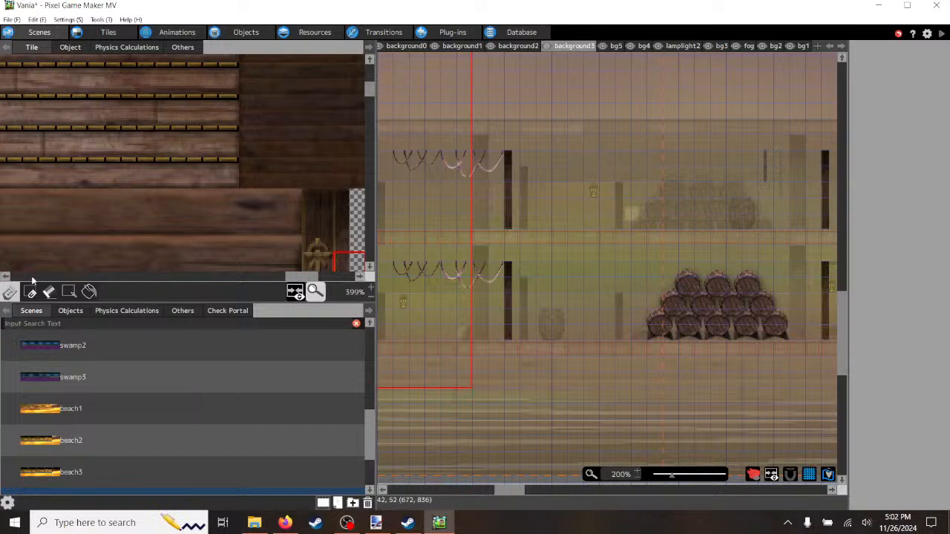
pyautogui.moveTo(294, 278); pyautogui.dragTo(314, 280)
pyautogui.scroll(-3, 268, 206)
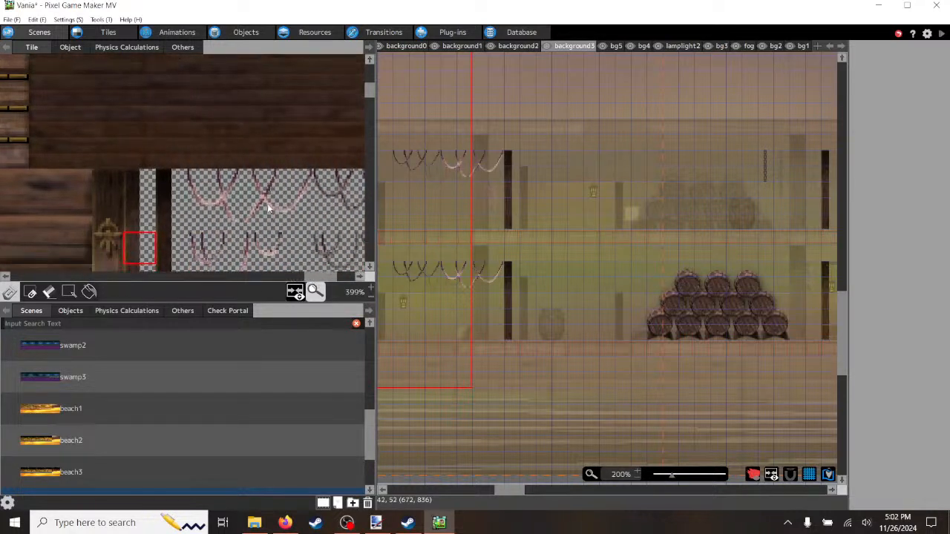
pyautogui.scroll(-8, 268, 210)
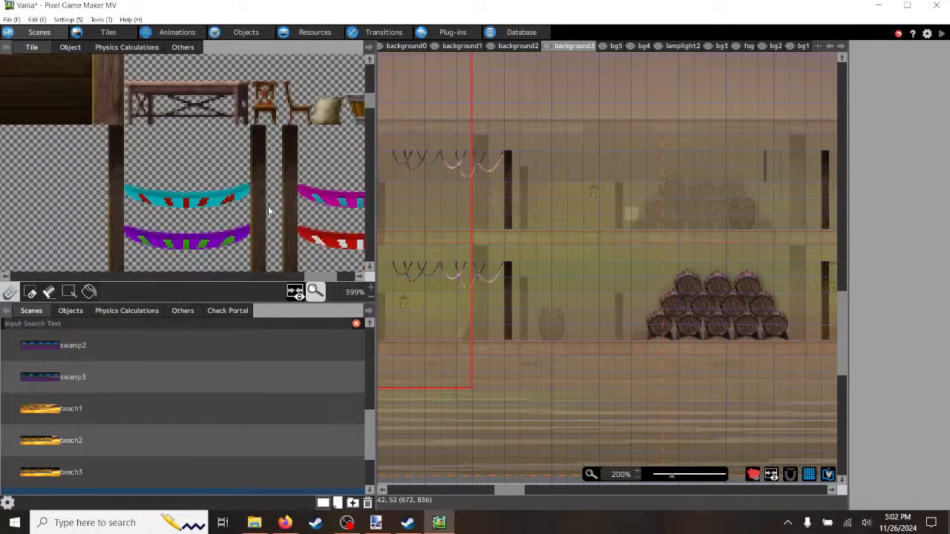
pyautogui.moveTo(111, 89); pyautogui.dragTo(269, 227)
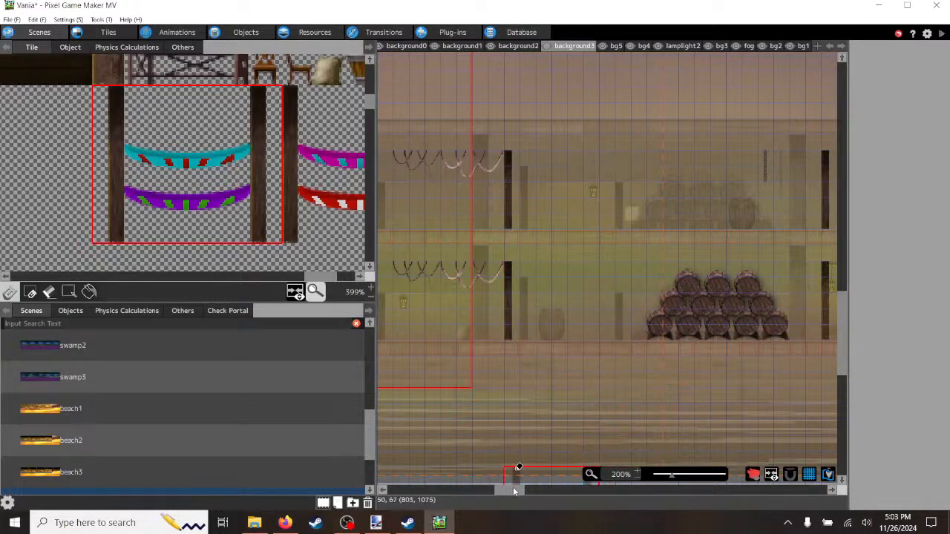
pyautogui.moveTo(513, 487); pyautogui.dragTo(476, 497)
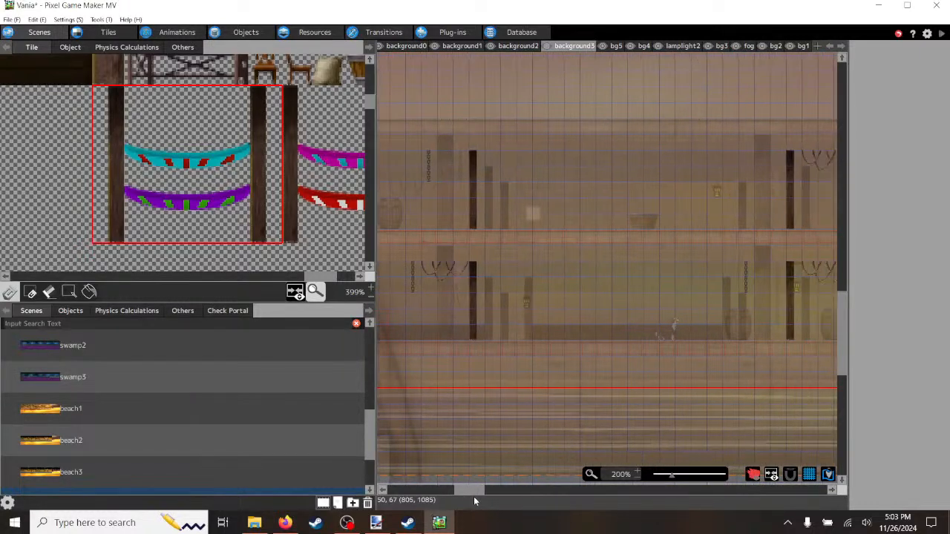
pyautogui.scroll(4, 571, 369)
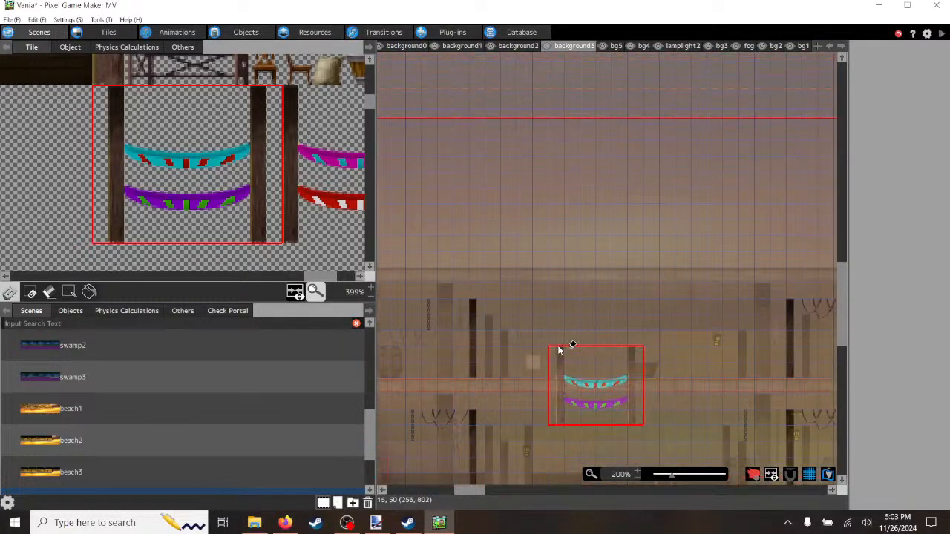
pyautogui.click(480, 201)
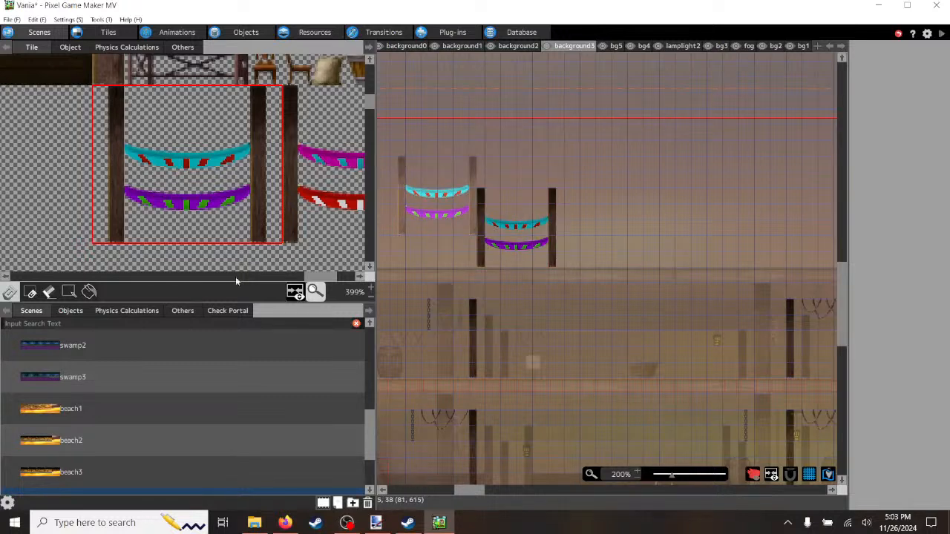
# Step: Place the magenta and red hammock tiles directly beside the first hammock pair, sharing its end post
pyautogui.moveTo(317, 278); pyautogui.dragTo(328, 278)
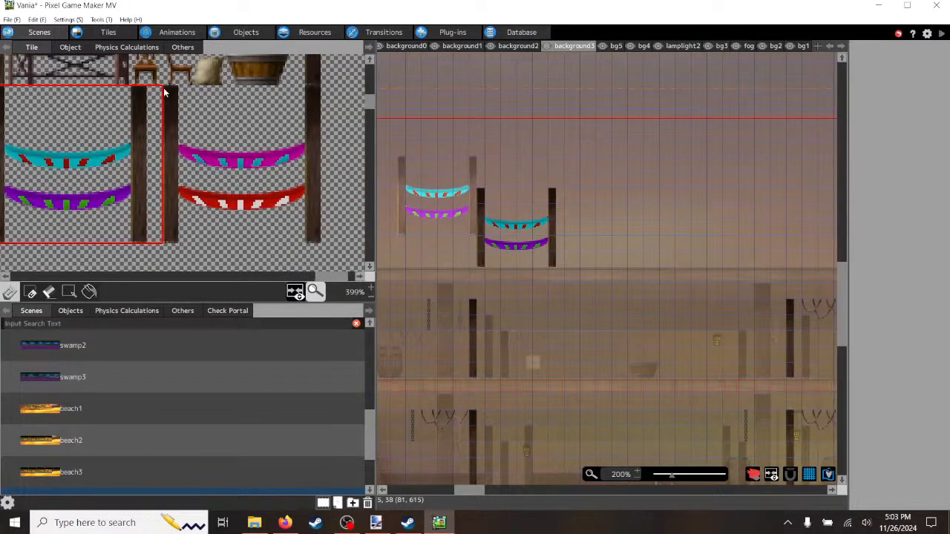
pyautogui.moveTo(165, 92); pyautogui.dragTo(309, 223)
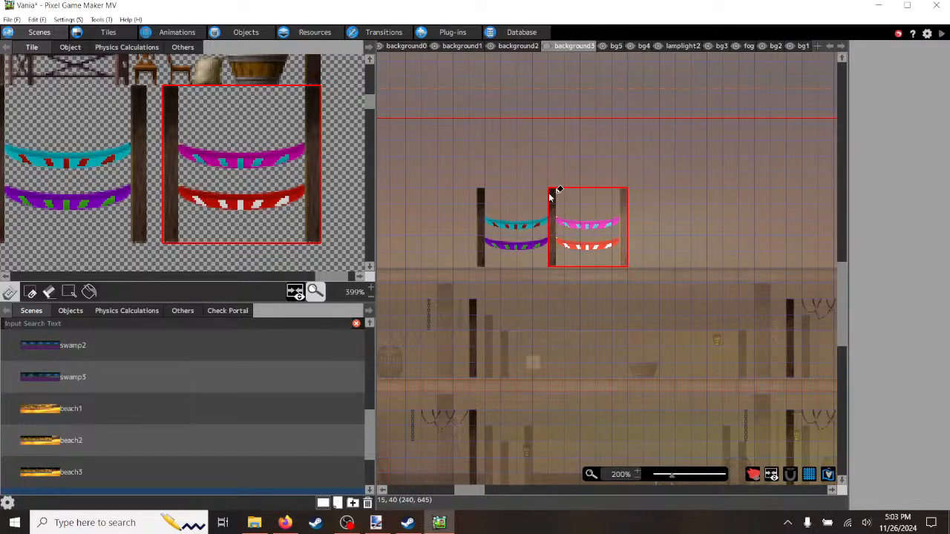
pyautogui.click(551, 198)
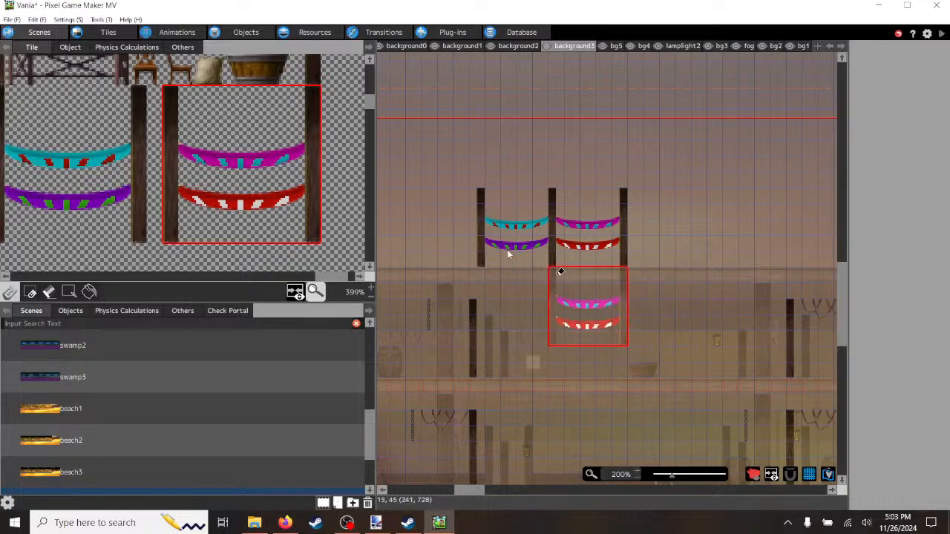
# Step: Switch to castleset01.png in paint.net and copy the 8 × 64 px dark post into the empty area beneath the dark plank wall
pyautogui.click(375, 524)
pyautogui.scroll(5, 535, 293)
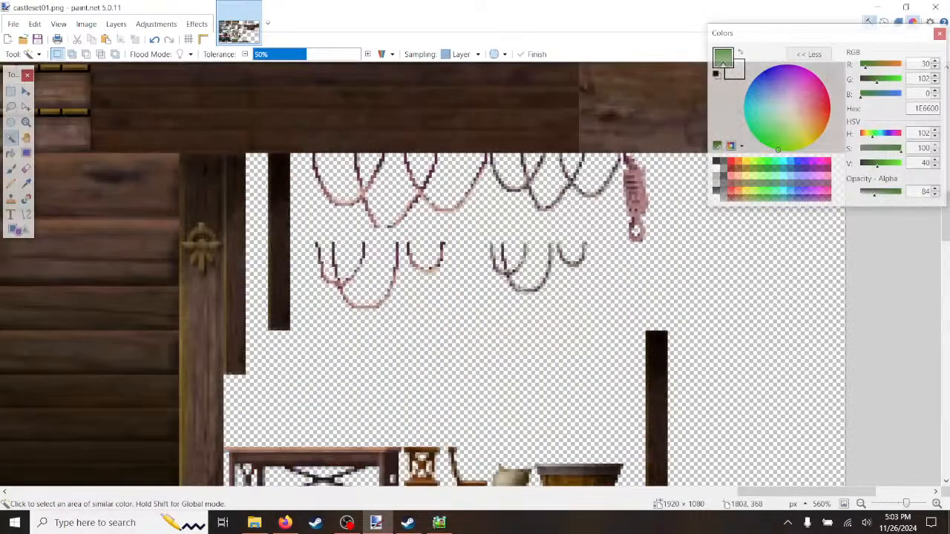
pyautogui.click(11, 91)
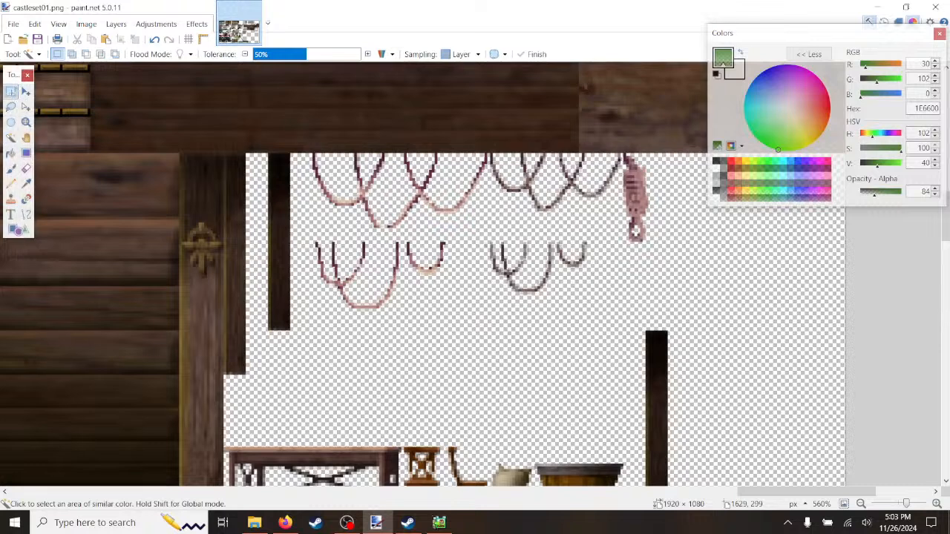
pyautogui.moveTo(273, 160); pyautogui.dragTo(289, 327)
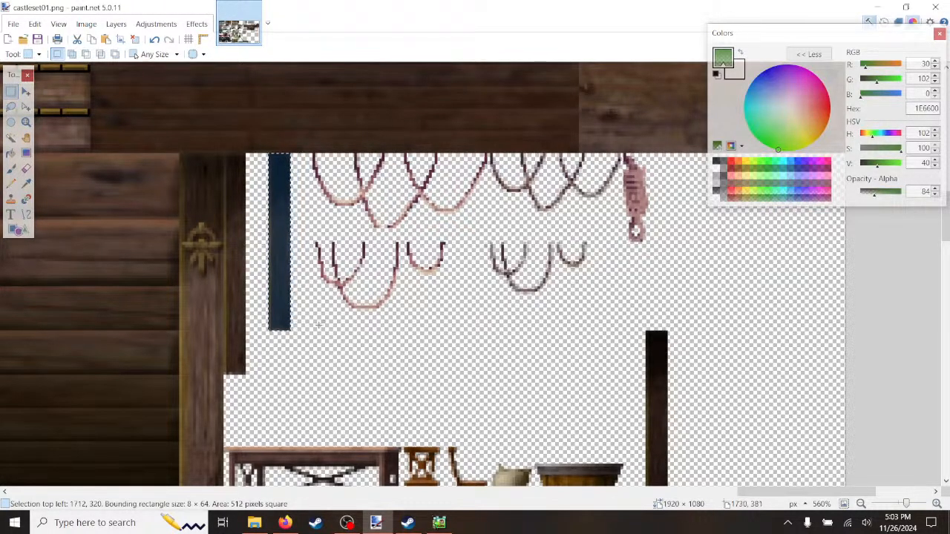
pyautogui.scroll(-3, 313, 313)
pyautogui.scroll(-2, 316, 314)
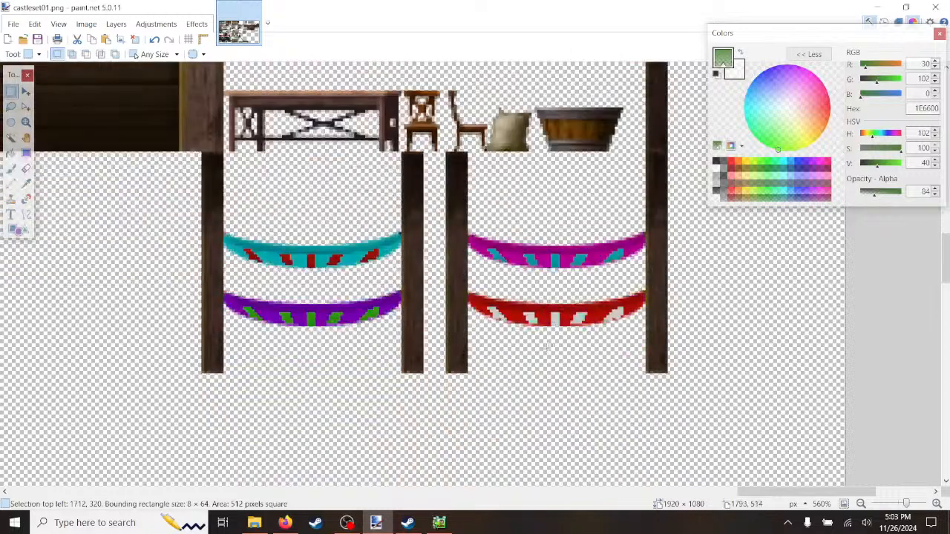
pyautogui.scroll(-2, 438, 413)
pyautogui.scroll(2, 397, 386)
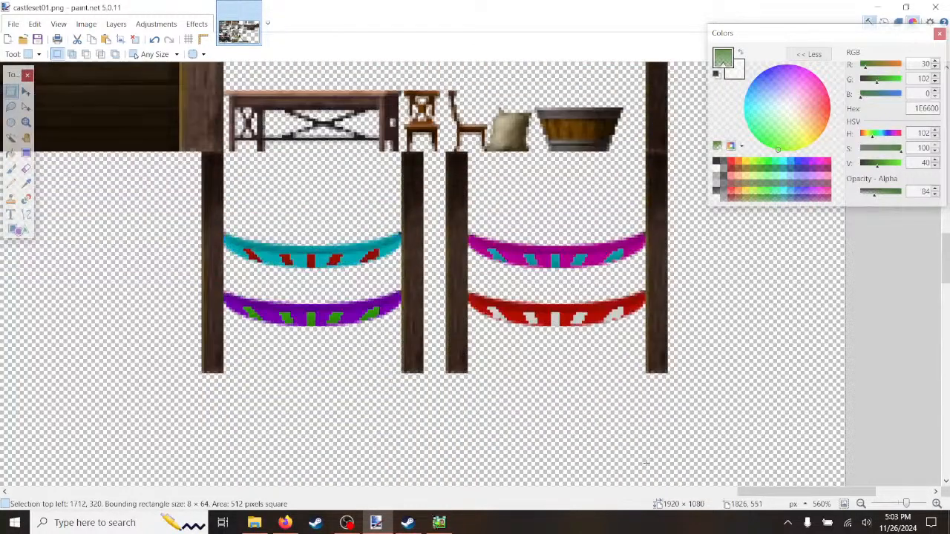
pyautogui.moveTo(820, 493); pyautogui.dragTo(768, 493)
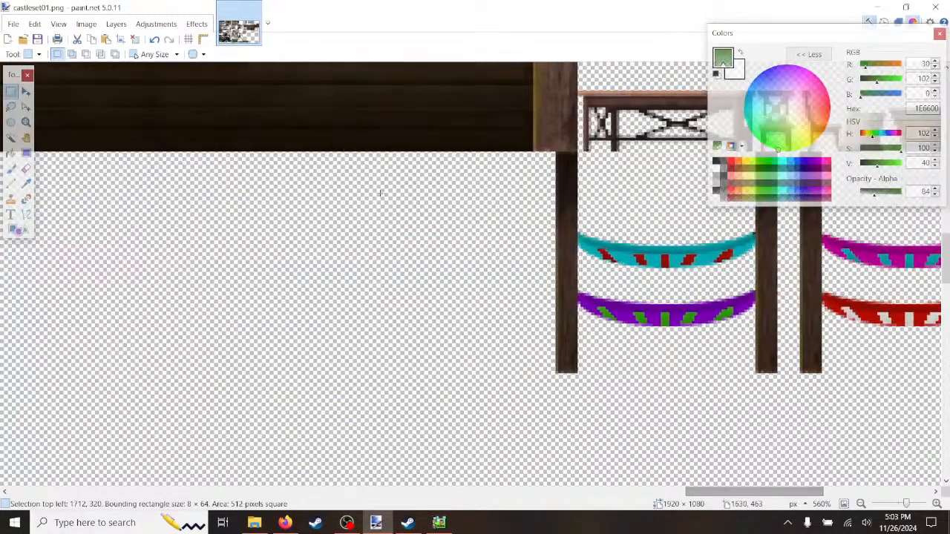
pyautogui.hotkey('ctrl', 'v')
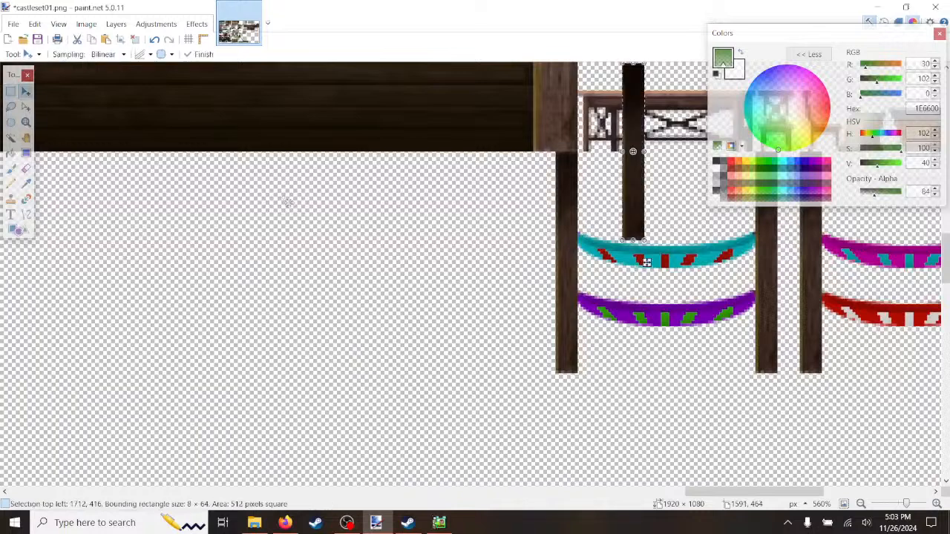
pyautogui.moveTo(636, 184); pyautogui.dragTo(266, 275)
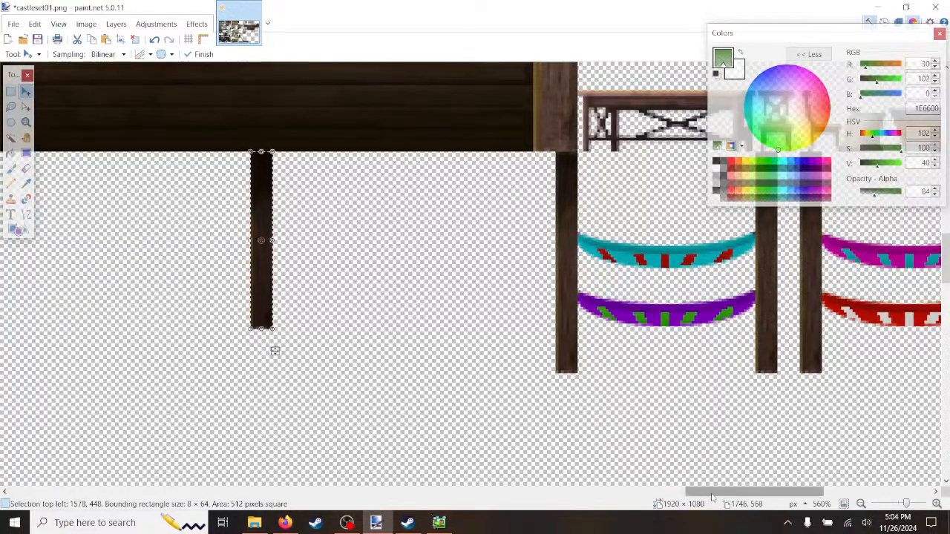
pyautogui.moveTo(271, 350); pyautogui.dragTo(99, 351, button='middle')
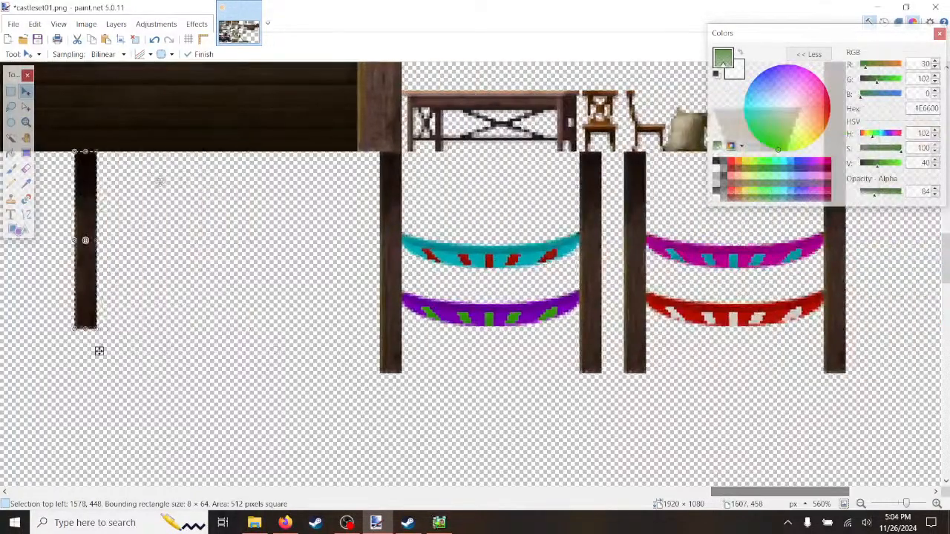
# Step: Copy the turquoise and purple hammocks next to the short post, scaling the copy down to 47 × 37 px
pyautogui.click(10, 92)
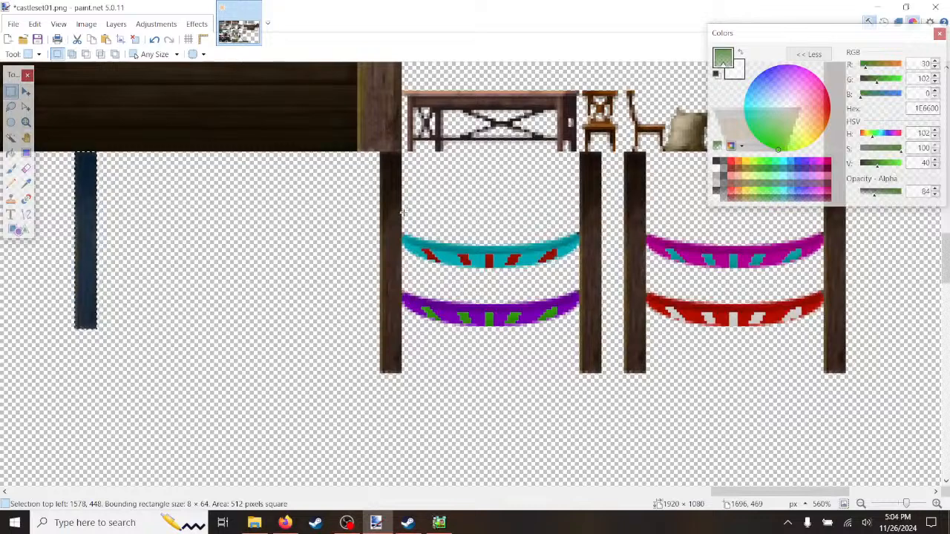
pyautogui.moveTo(401, 213); pyautogui.dragTo(485, 338)
pyautogui.press('m')
pyautogui.click(154, 40)
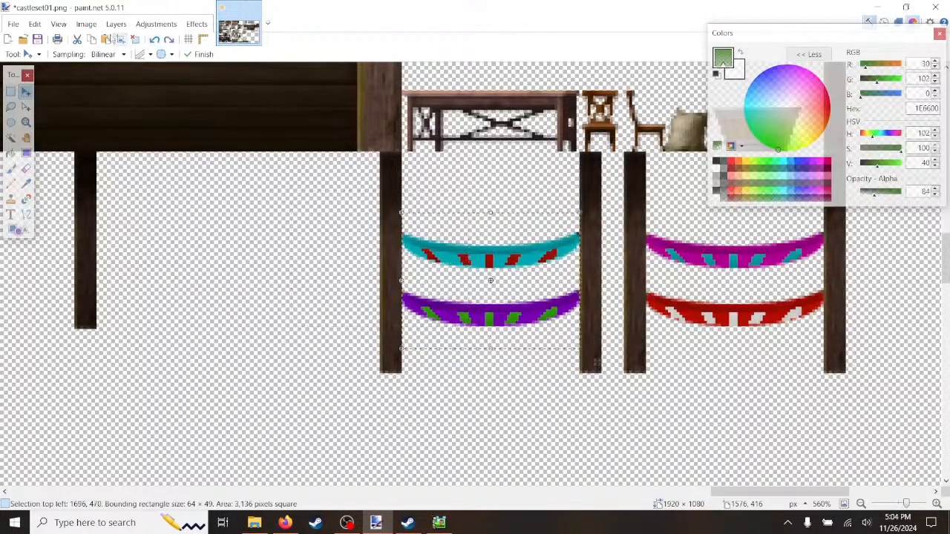
pyautogui.click(58, 24)
pyautogui.click(94, 184)
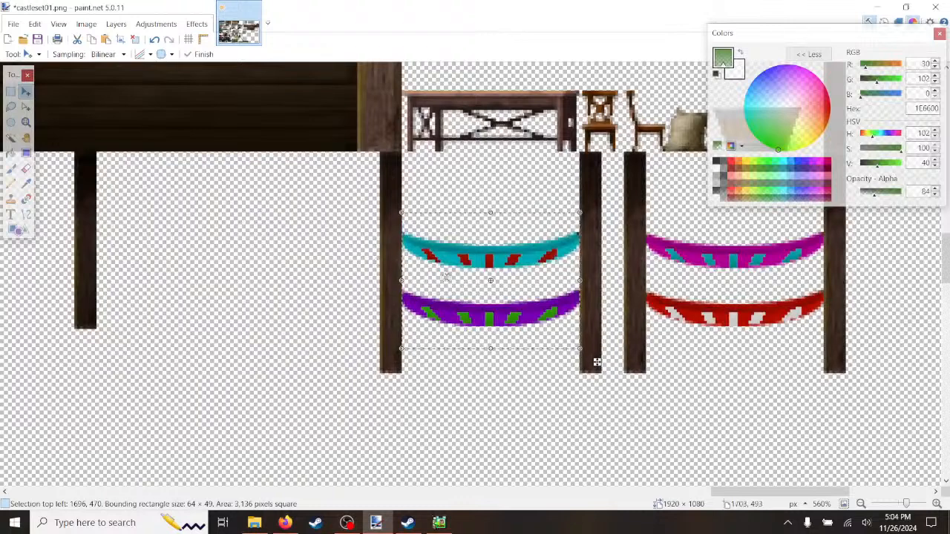
pyautogui.keyDown('ctrl'); pyautogui.moveTo(594, 360); pyautogui.dragTo(245, 319); pyautogui.keyUp('ctrl')
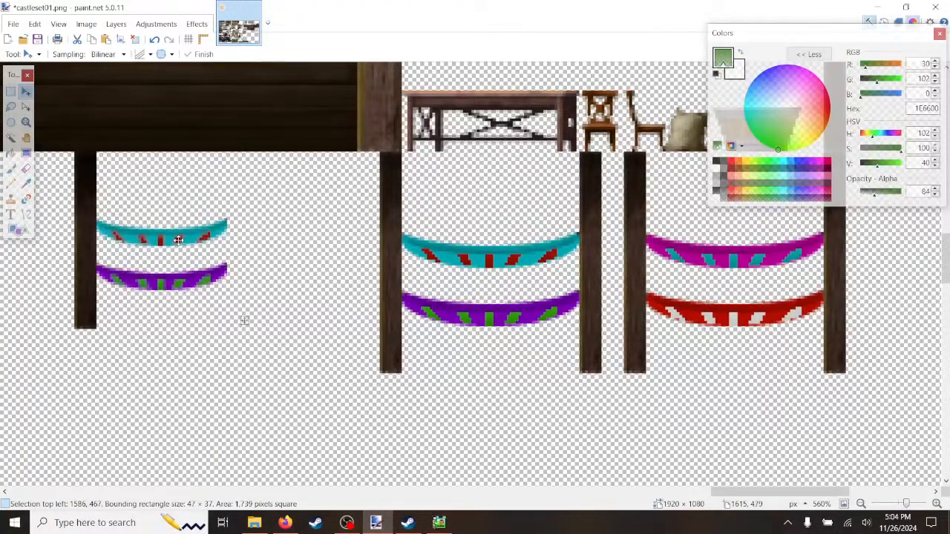
# Step: Flatten the image and duplicate the short 8 × 64 px post at the other end of the small hammocks
pyautogui.click(10, 92)
pyautogui.click(75, 152)
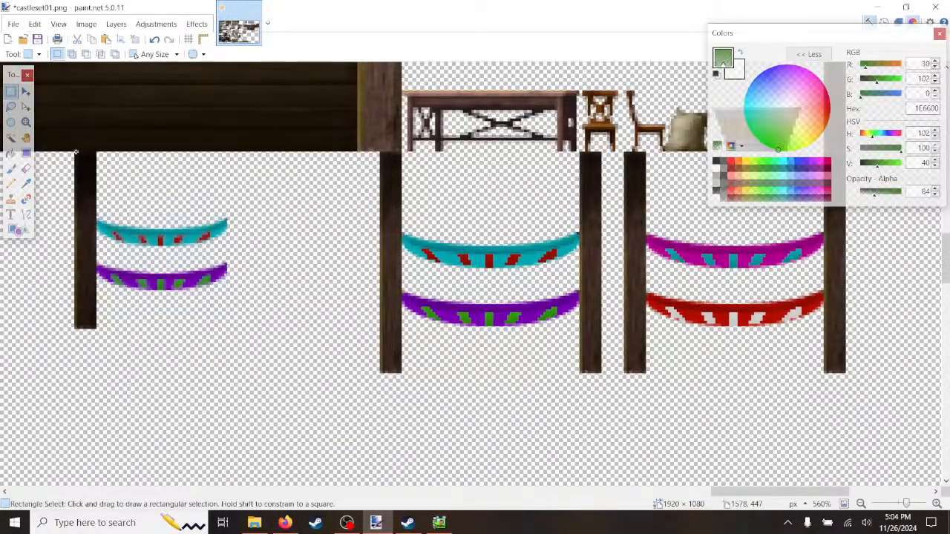
pyautogui.click(59, 24)
pyautogui.click(86, 24)
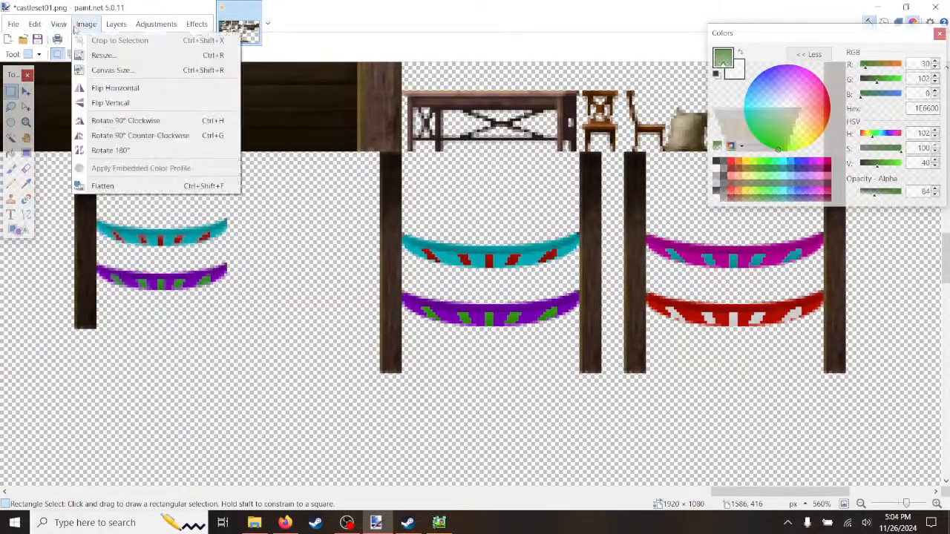
pyautogui.click(97, 184)
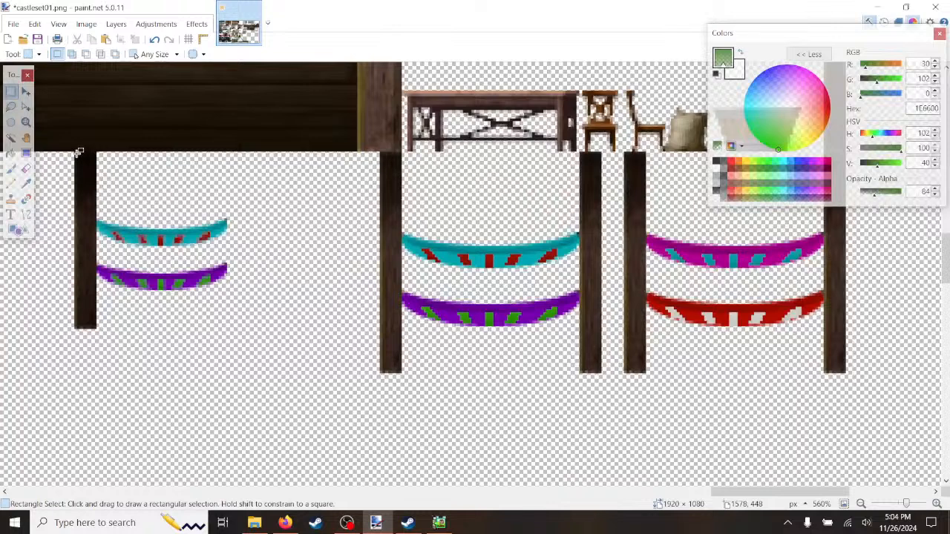
pyautogui.moveTo(75, 152); pyautogui.dragTo(97, 327)
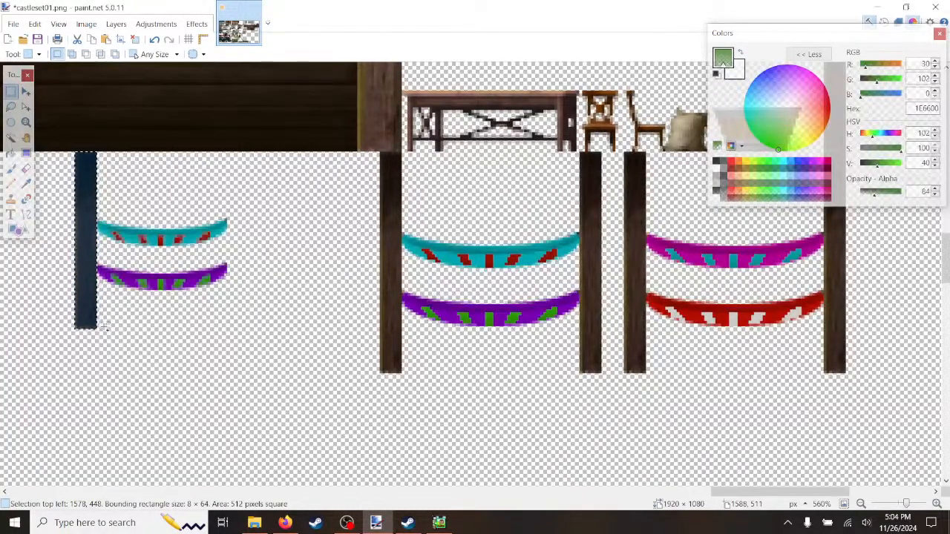
pyautogui.hotkey('ctrl', 'c')
pyautogui.hotkey('ctrl', 'v')
pyautogui.moveTo(85, 206); pyautogui.dragTo(235, 206)
pyautogui.click(35, 25)
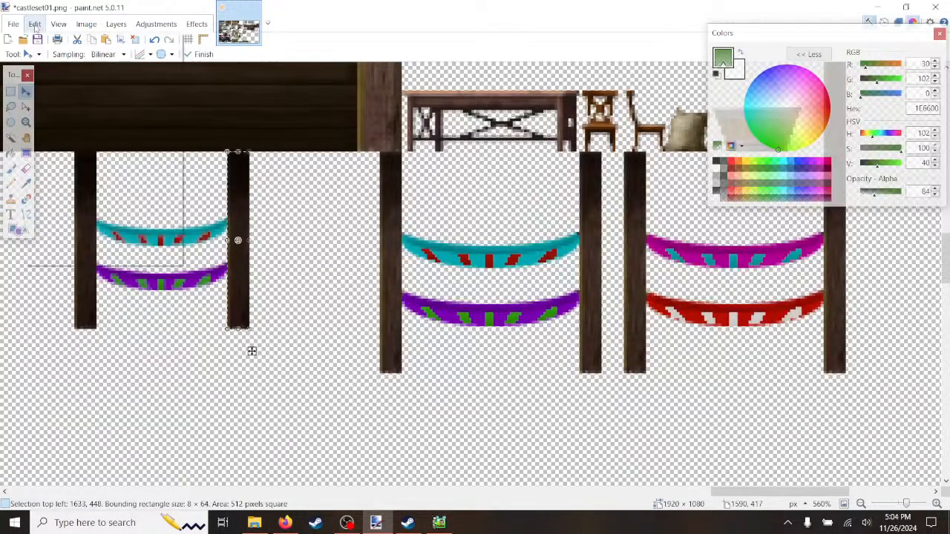
# Step: Flatten the image and clear the selection around the second short post of the small hammocks
pyautogui.click(37, 26)
pyautogui.click(86, 24)
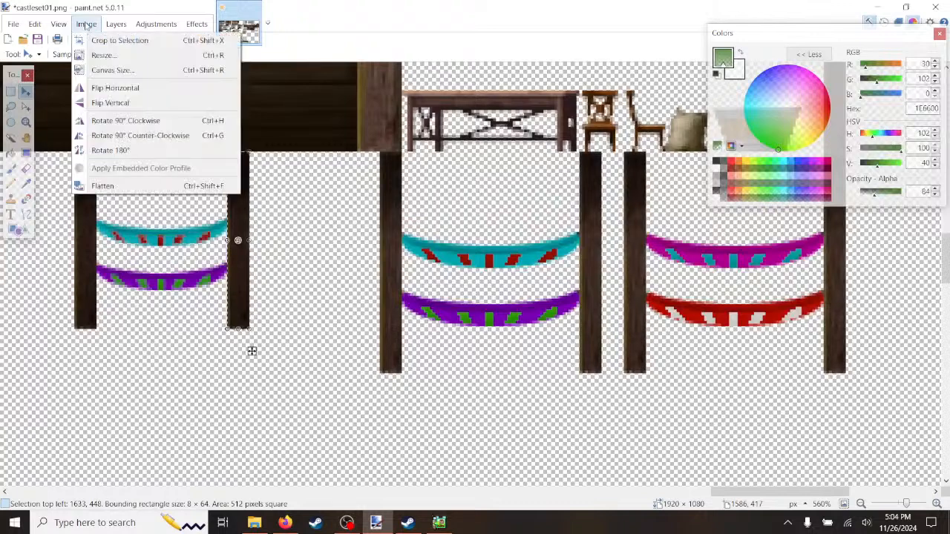
pyautogui.click(103, 187)
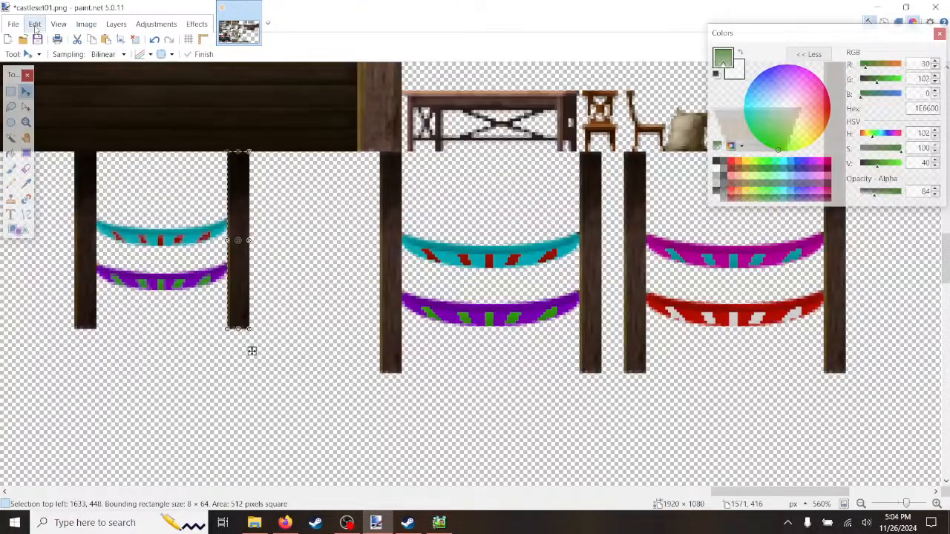
pyautogui.moveTo(251, 351); pyautogui.dragTo(452, 349, button='middle')
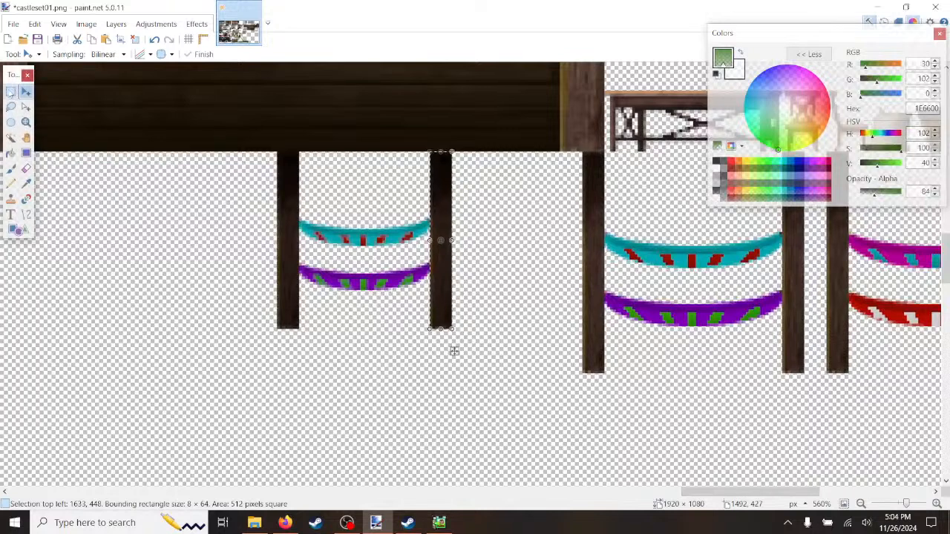
pyautogui.press('s')
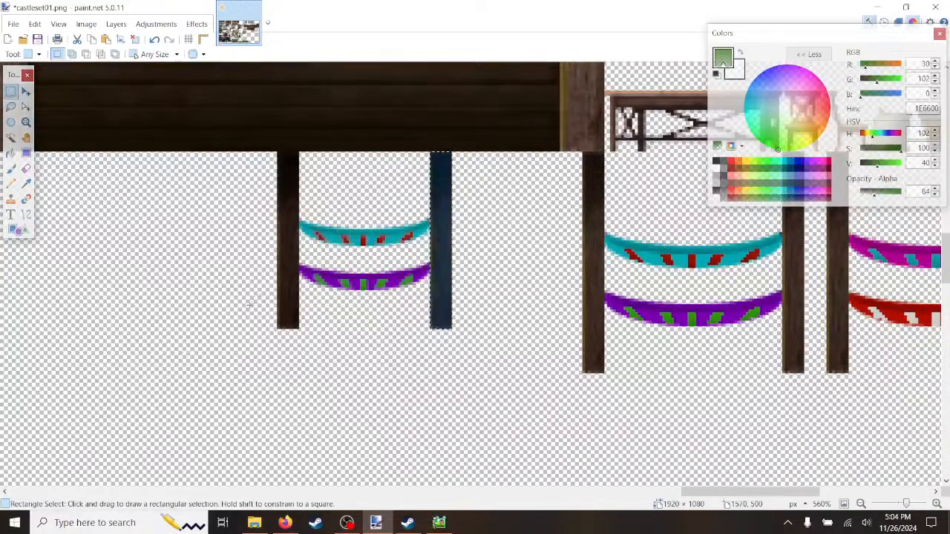
pyautogui.click(35, 26)
pyautogui.click(71, 257)
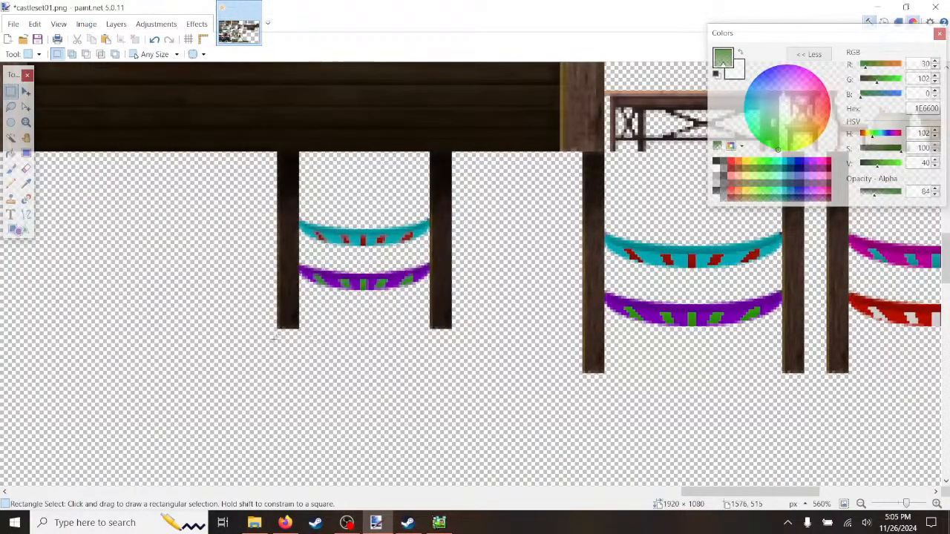
# Step: Move the 64 × 64 px block of small turquoise and purple hammocks with both posts directly against the tall post
pyautogui.moveTo(273, 338); pyautogui.dragTo(452, 152)
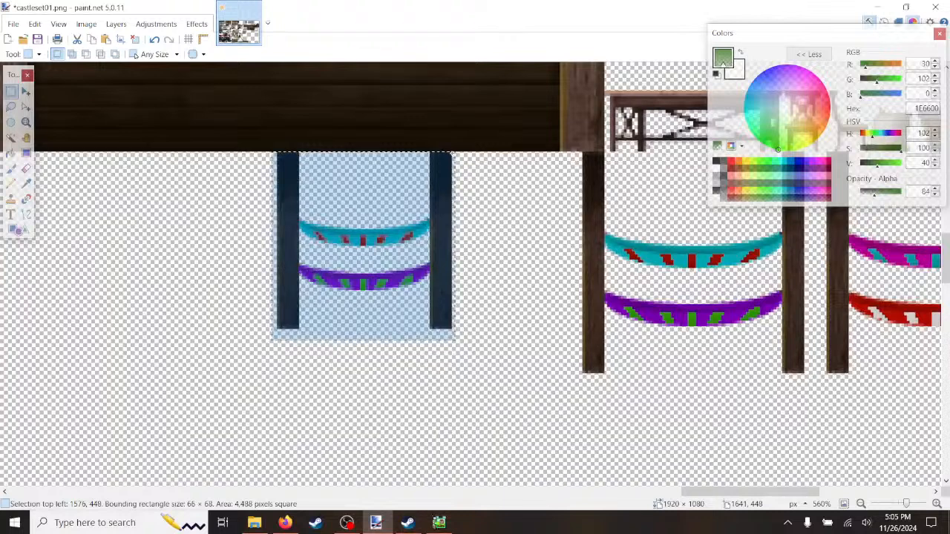
pyautogui.click(522, 220)
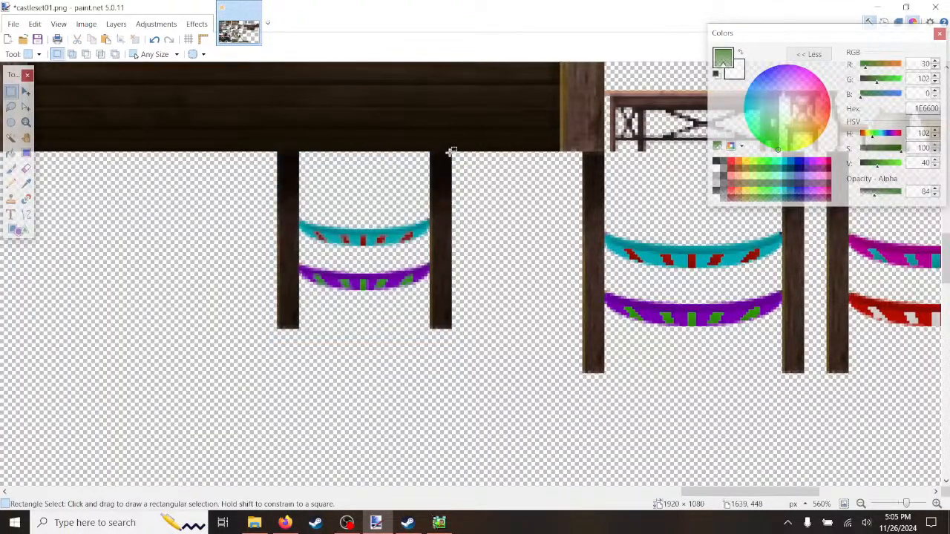
pyautogui.moveTo(452, 152); pyautogui.dragTo(279, 328)
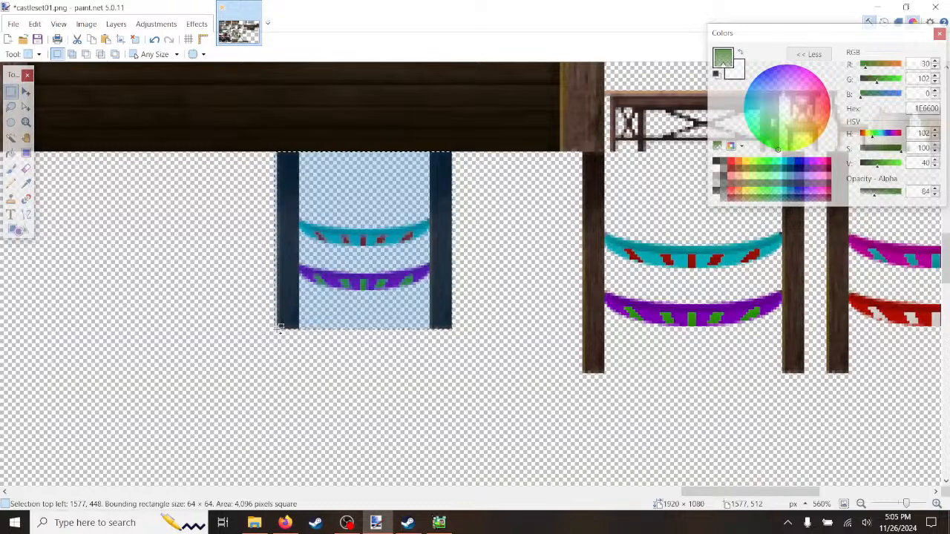
pyautogui.press('Delete')
pyautogui.hotkey('ctrl', 'v')
pyautogui.scroll(5, 555, 319)
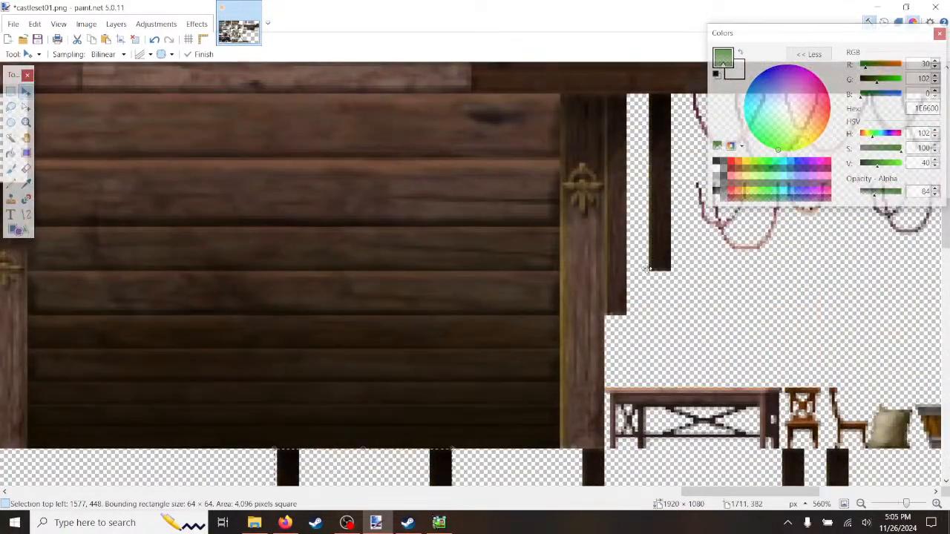
pyautogui.scroll(-5, 647, 268)
pyautogui.moveTo(434, 210); pyautogui.dragTo(566, 208)
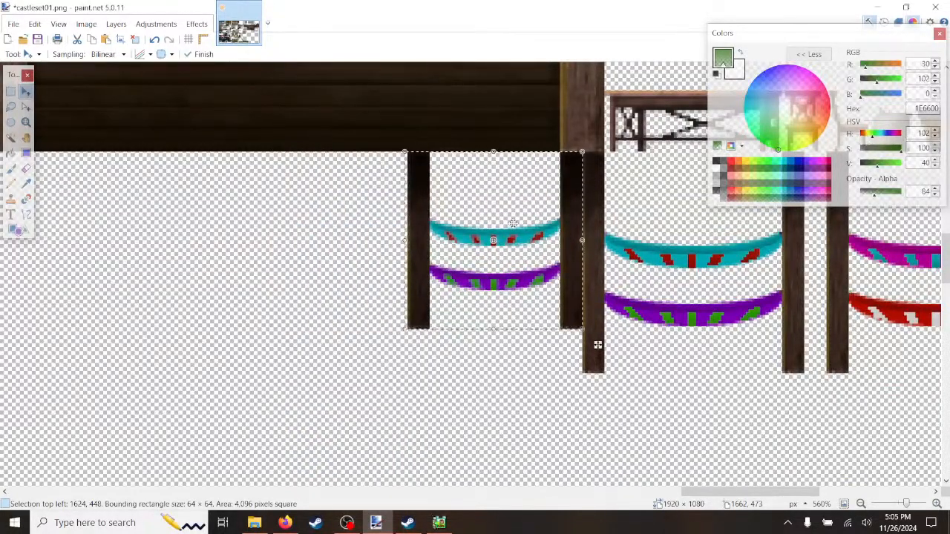
# Step: Place a second copy of the small hammock block beside the first, leaving a narrow gap, and deselect it
pyautogui.moveTo(597, 344); pyautogui.dragTo(467, 345)
pyautogui.moveTo(441, 201); pyautogui.dragTo(503, 256)
pyautogui.press('Delete')
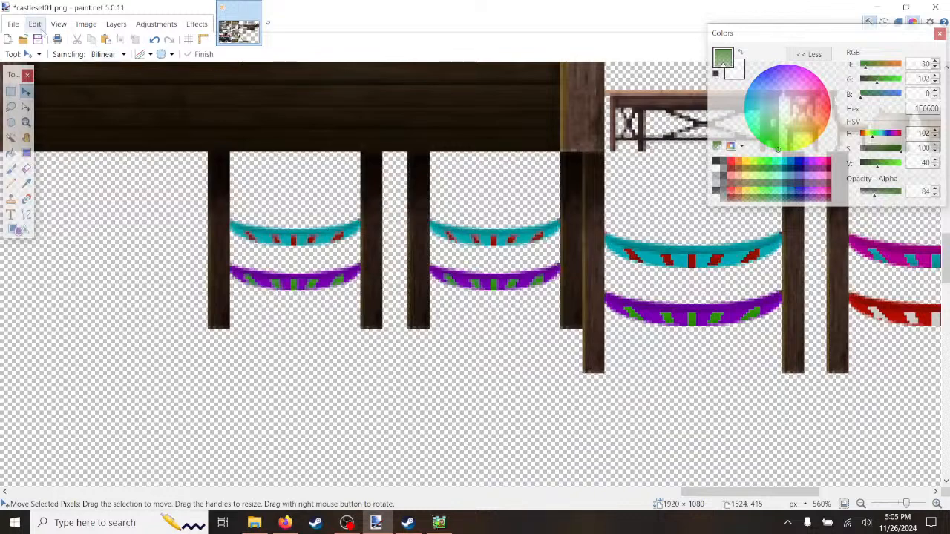
pyautogui.click(14, 24)
pyautogui.click(26, 106)
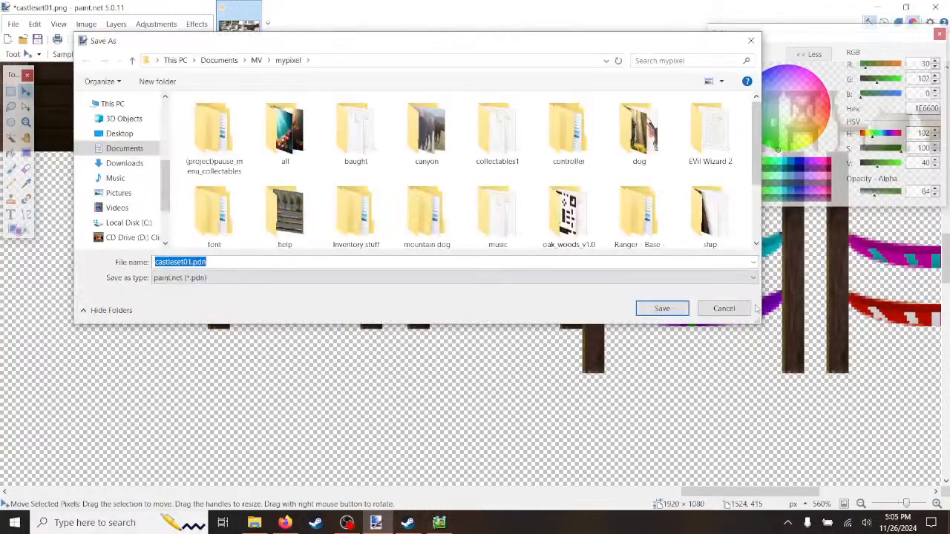
pyautogui.click(731, 308)
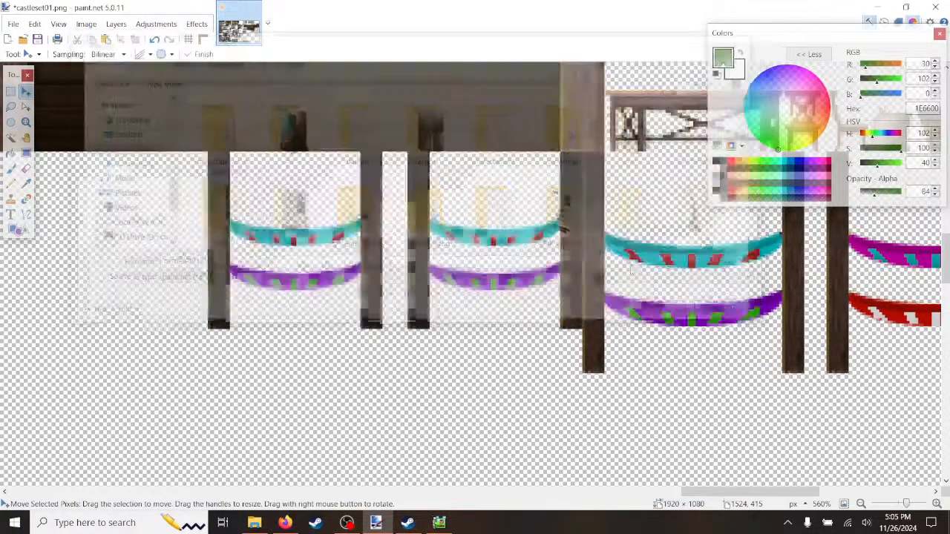
# Step: Flatten the image and save castleset01.png
pyautogui.click(86, 24)
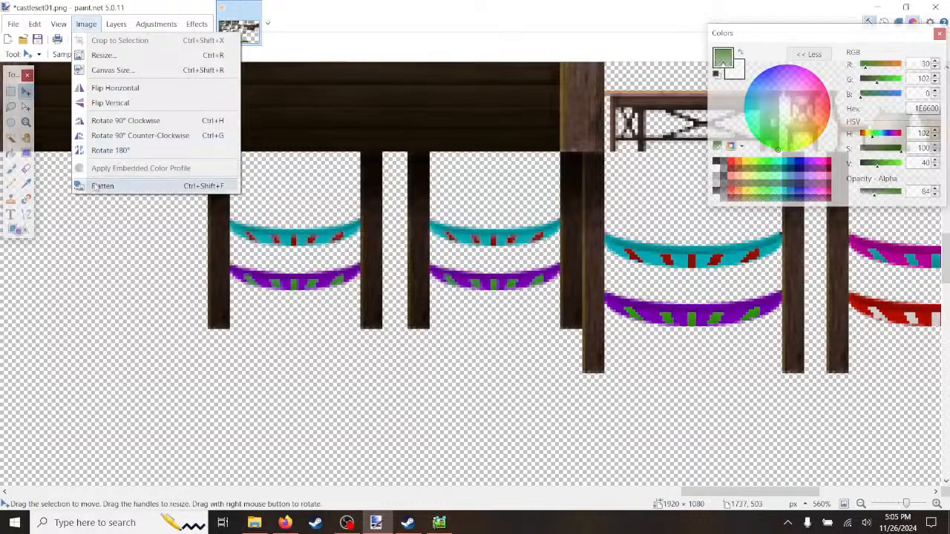
pyautogui.click(102, 185)
pyautogui.click(13, 24)
pyautogui.click(31, 104)
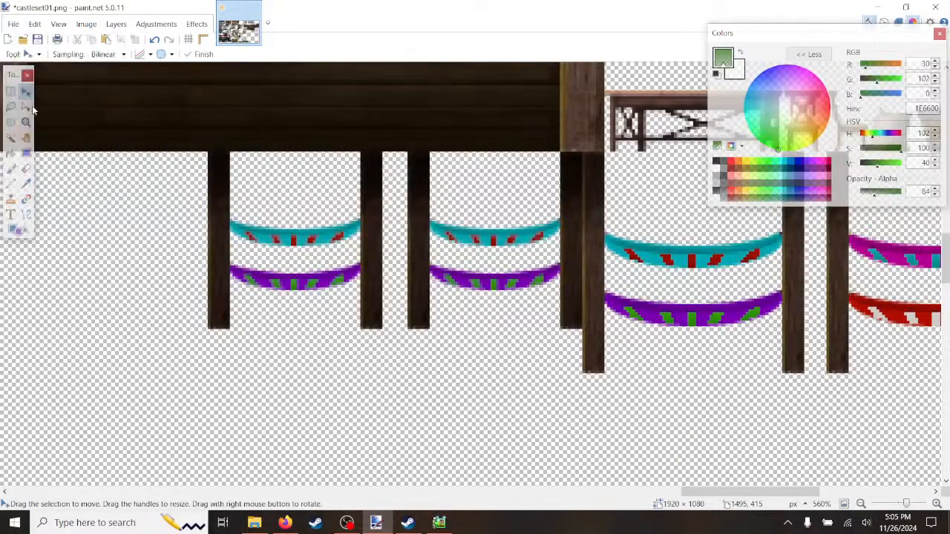
# Step: Switch to Pixel Game Maker MV and update the castleset01.png image resource from its source file
pyautogui.click(438, 522)
pyautogui.click(436, 380)
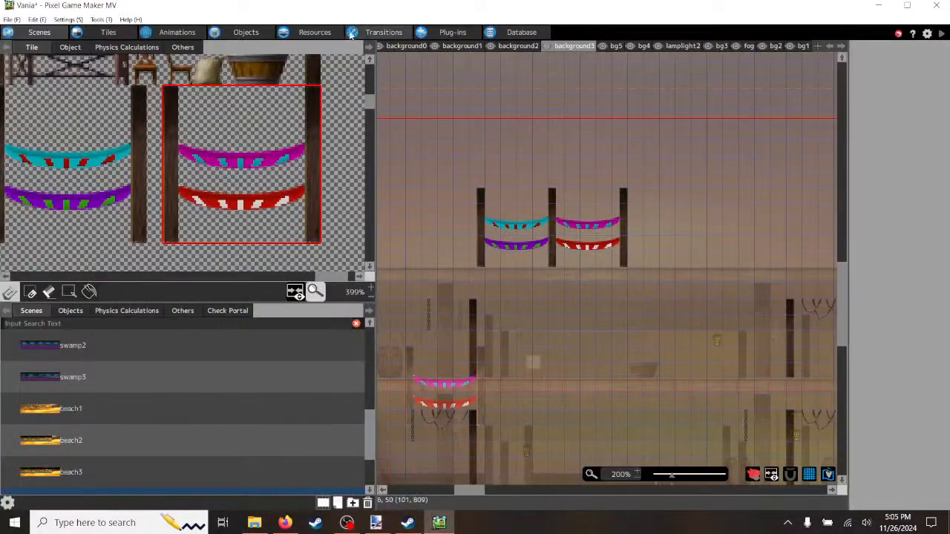
pyautogui.click(324, 31)
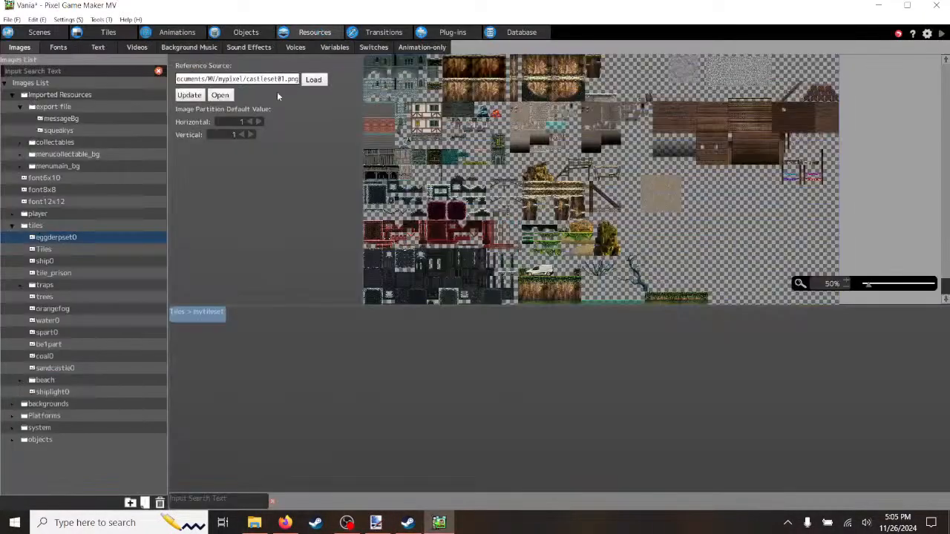
pyautogui.click(190, 96)
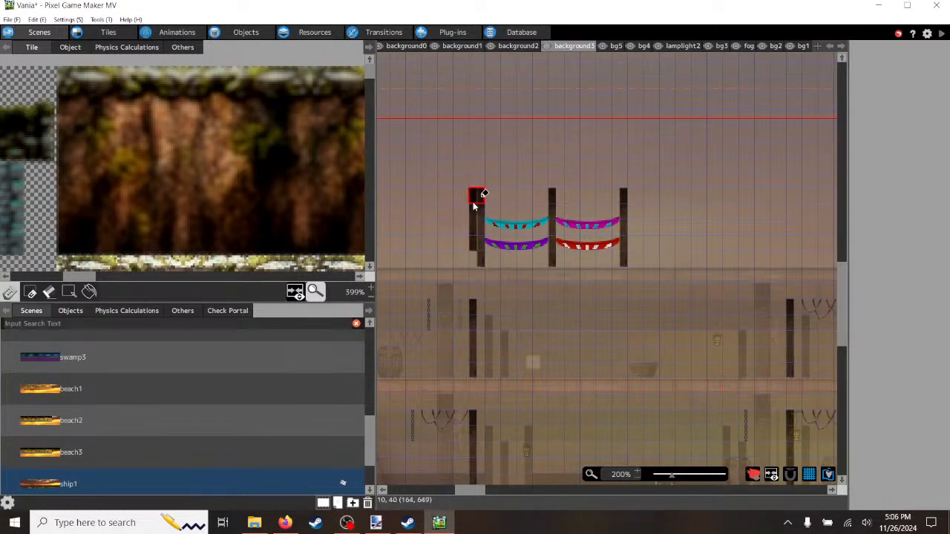
# Step: Examine the tileset and ship scene where the short hammock post adjoins the tall one, checking their tile alignment
pyautogui.rightClick(472, 249)
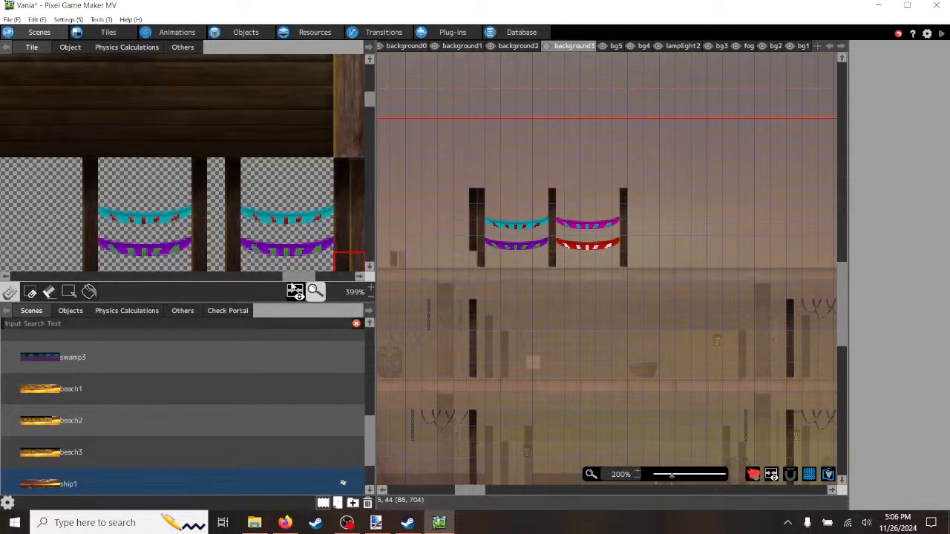
pyautogui.moveTo(294, 279); pyautogui.dragTo(303, 279)
pyautogui.scroll(-3, 284, 215)
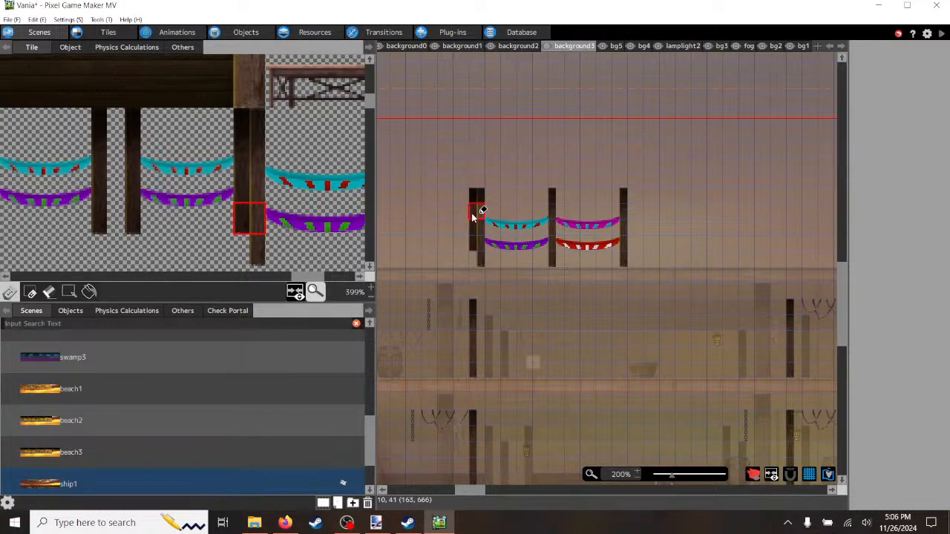
pyautogui.moveTo(260, 124); pyautogui.dragTo(303, 246)
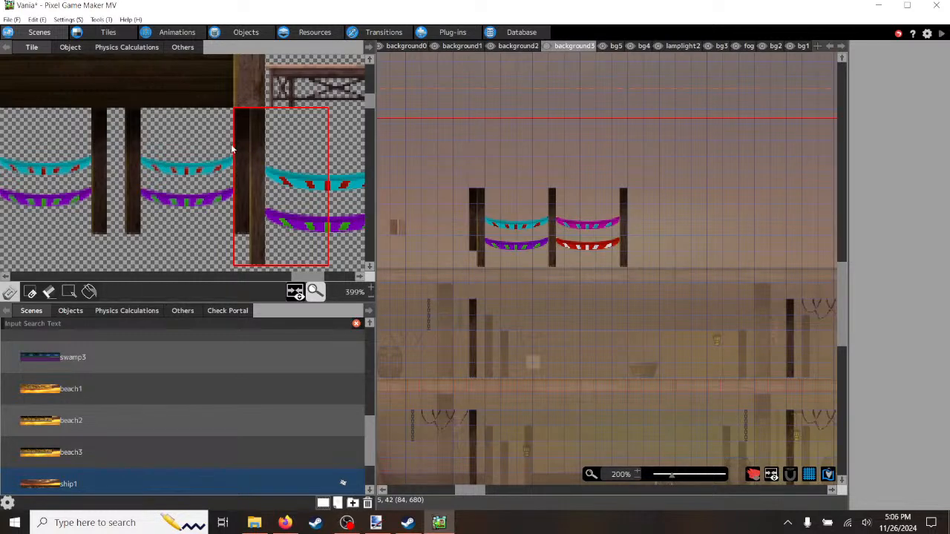
# Step: Switch to paint.net and move both small hammock blocks 8 px away from the tall post
pyautogui.click(356, 522)
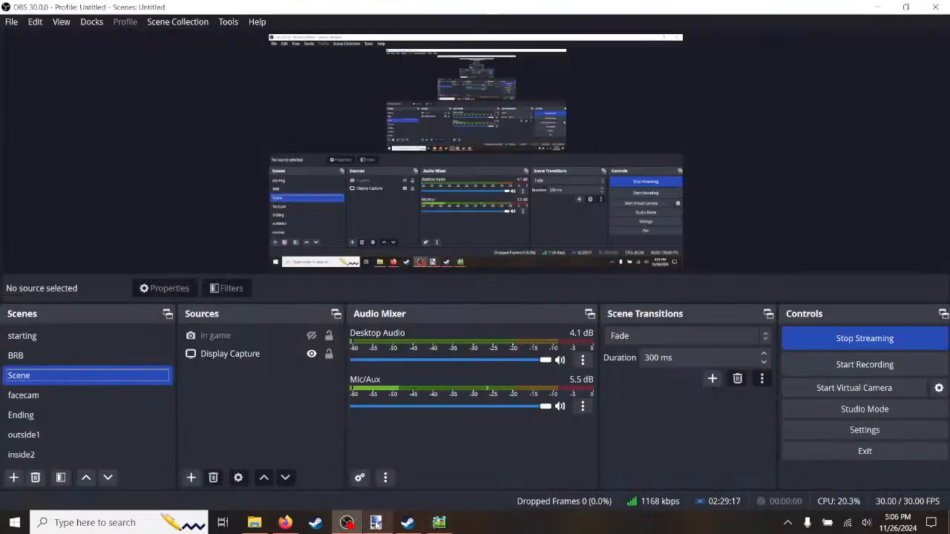
pyautogui.click(376, 522)
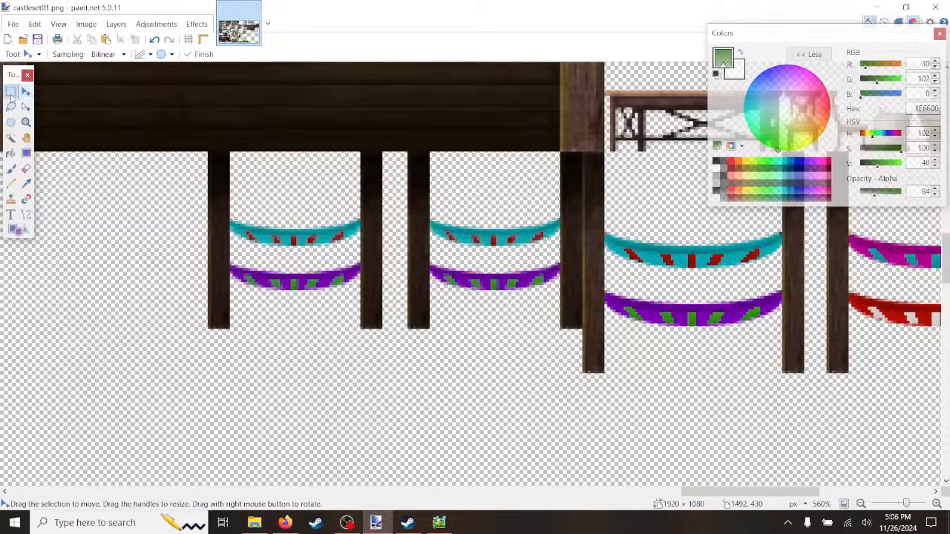
pyautogui.click(12, 91)
pyautogui.moveTo(582, 153); pyautogui.dragTo(204, 347)
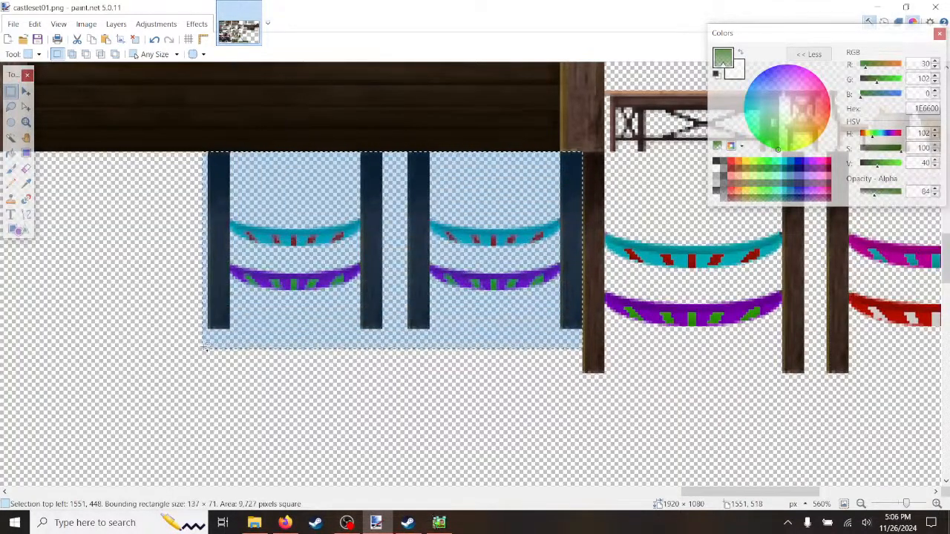
pyautogui.press('Delete')
pyautogui.hotkey('ctrl', 'v')
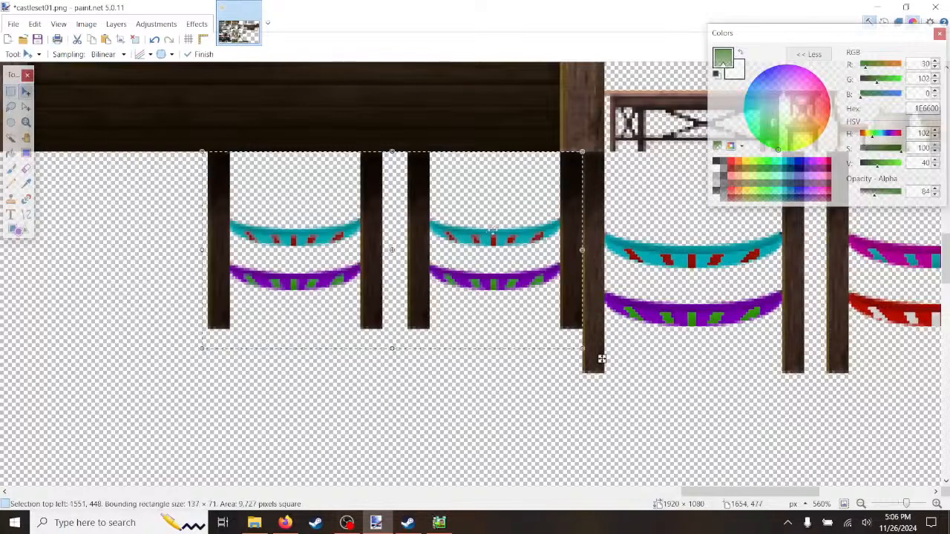
pyautogui.moveTo(601, 359); pyautogui.dragTo(579, 359)
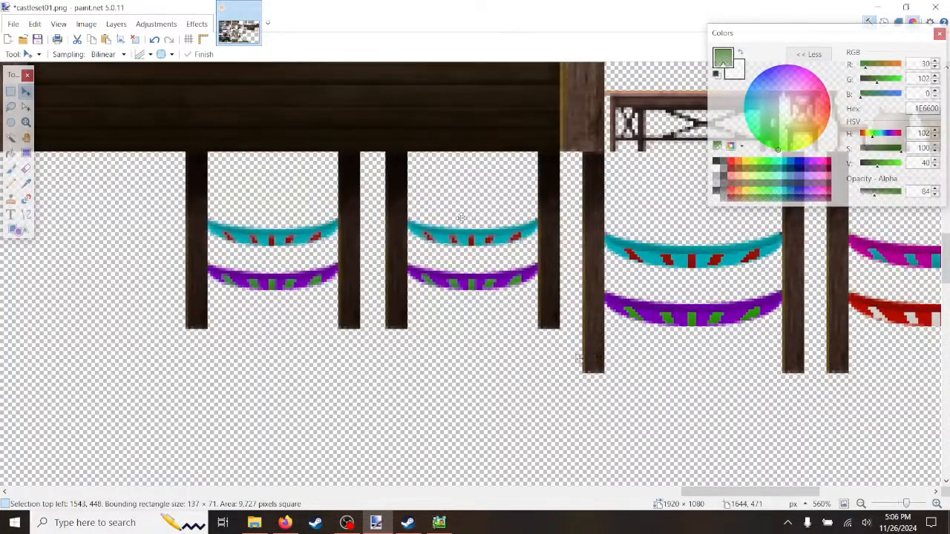
# Step: Clear the selection around the moved hammocks and save castleset01.png
pyautogui.click(34, 23)
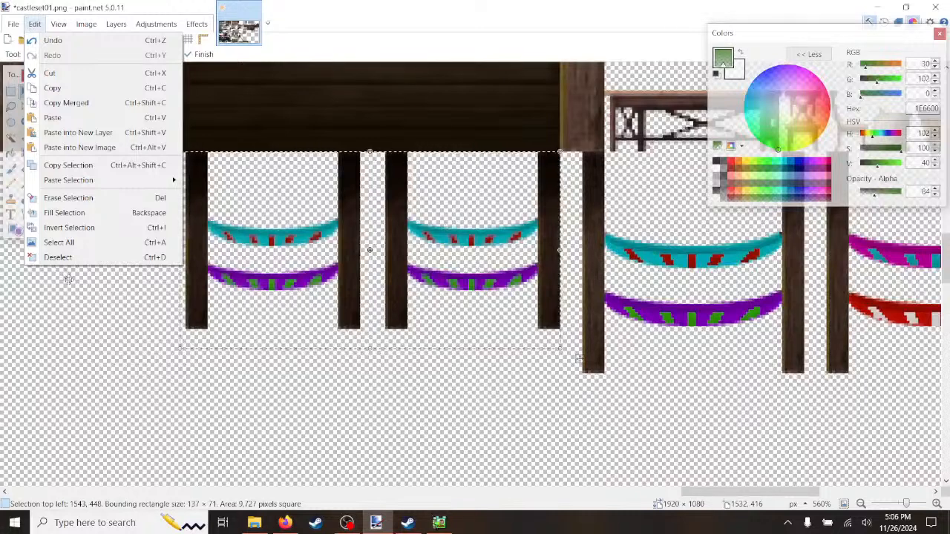
pyautogui.click(46, 257)
pyautogui.click(84, 24)
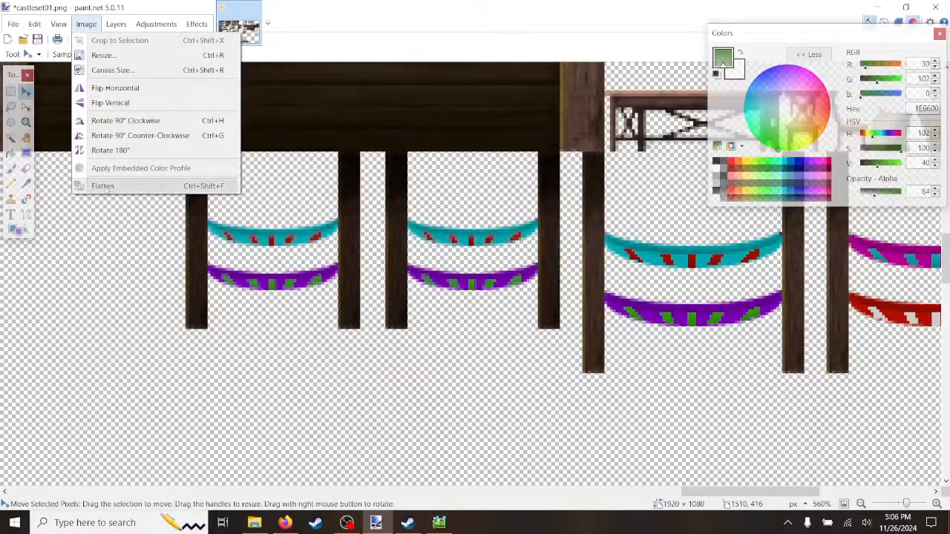
pyautogui.moveTo(16, 26)
pyautogui.click(31, 104)
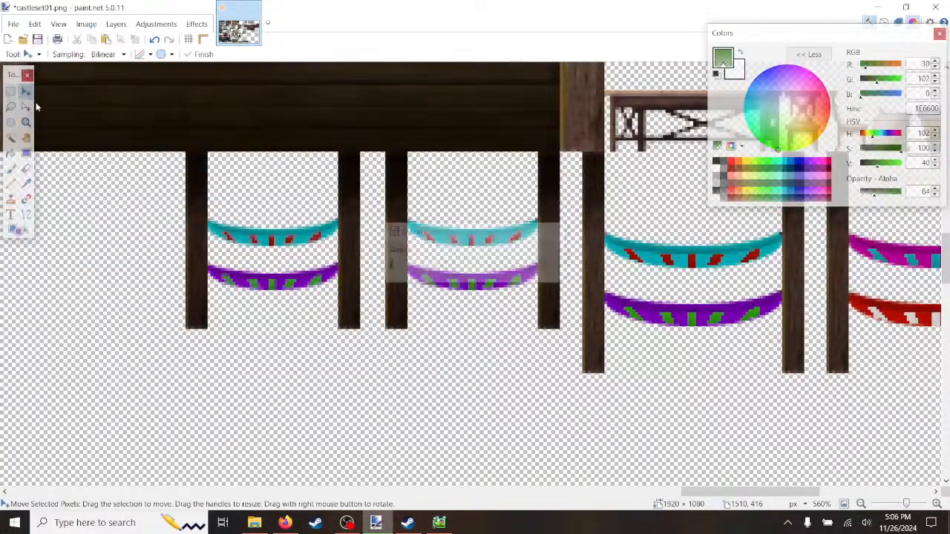
# Step: Switch to Pixel Game Maker MV, update the castleset01.png resource again and return to the ship scene
pyautogui.click(438, 522)
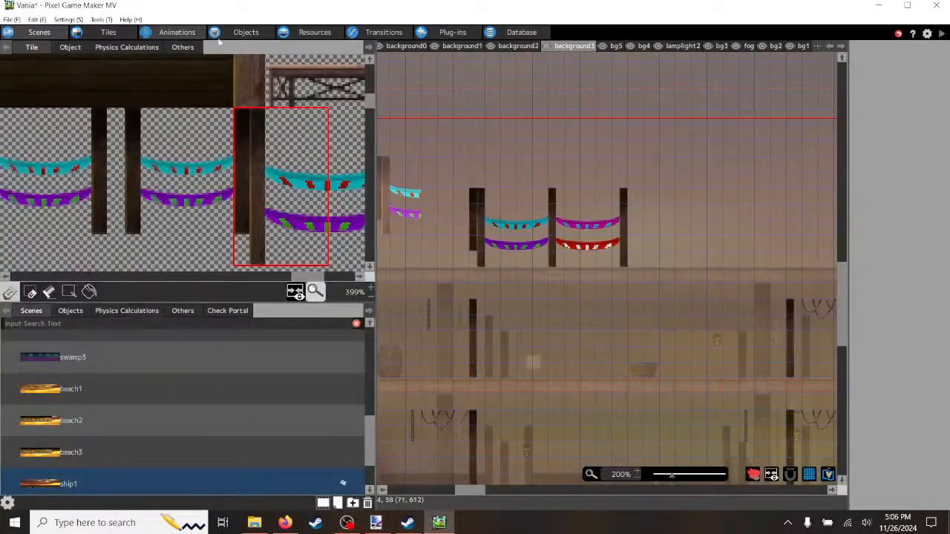
pyautogui.click(316, 33)
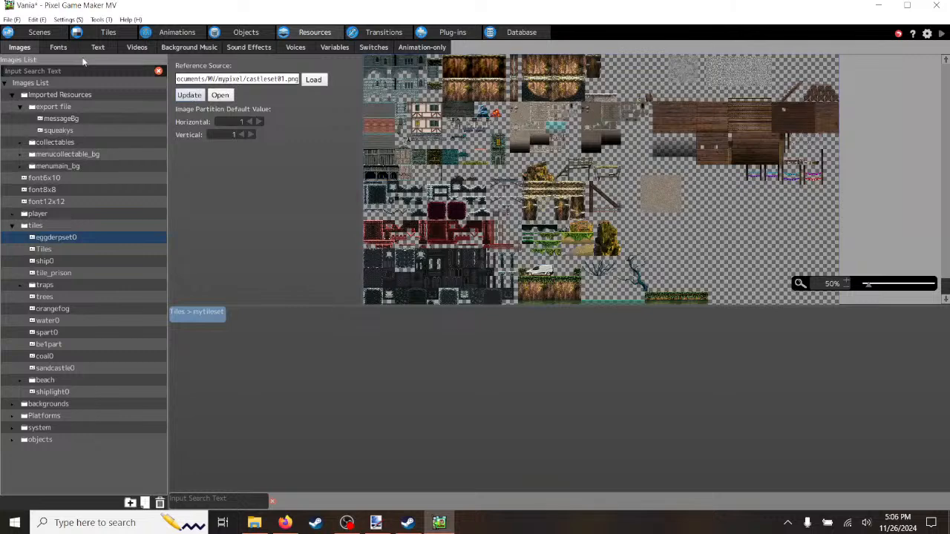
pyautogui.click(43, 33)
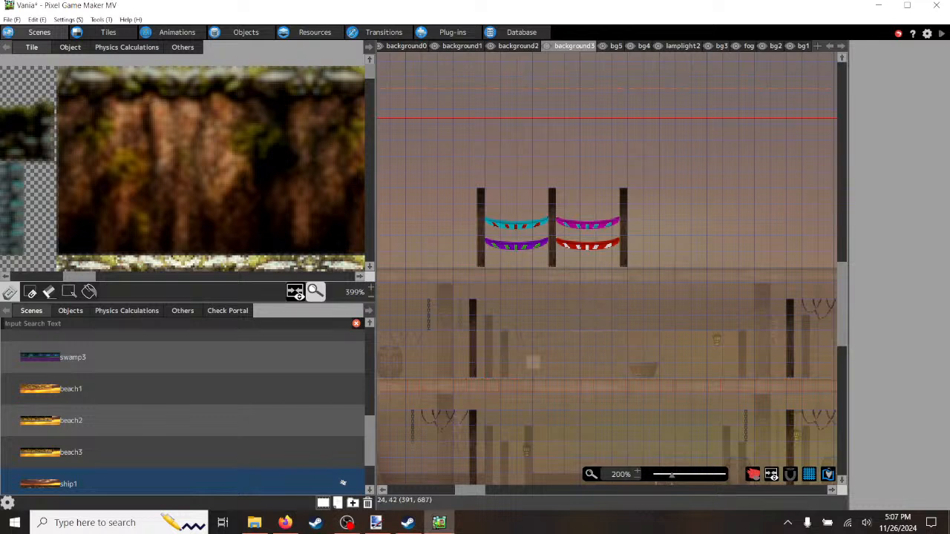
# Step: Start a test play of the game and make bg5 the active layer of the ship scene
pyautogui.click(943, 37)
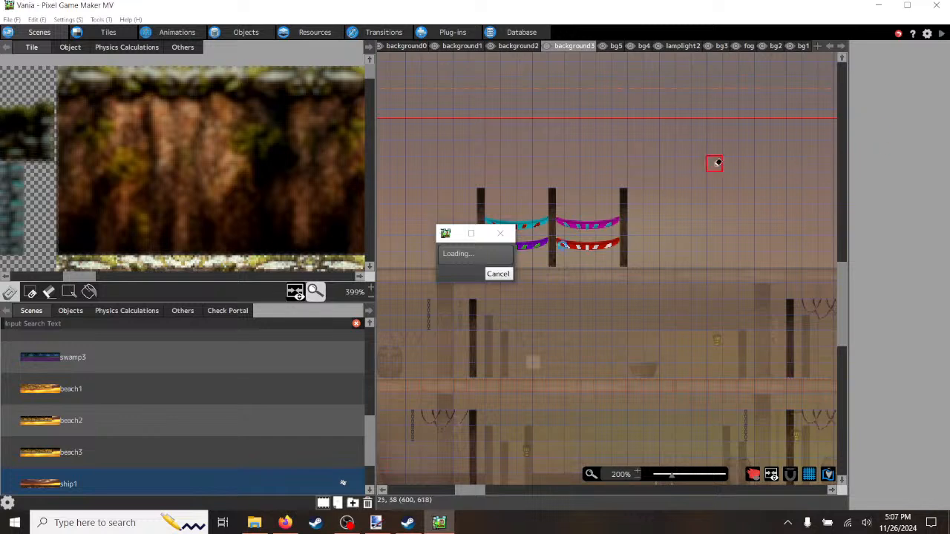
pyautogui.click(500, 233)
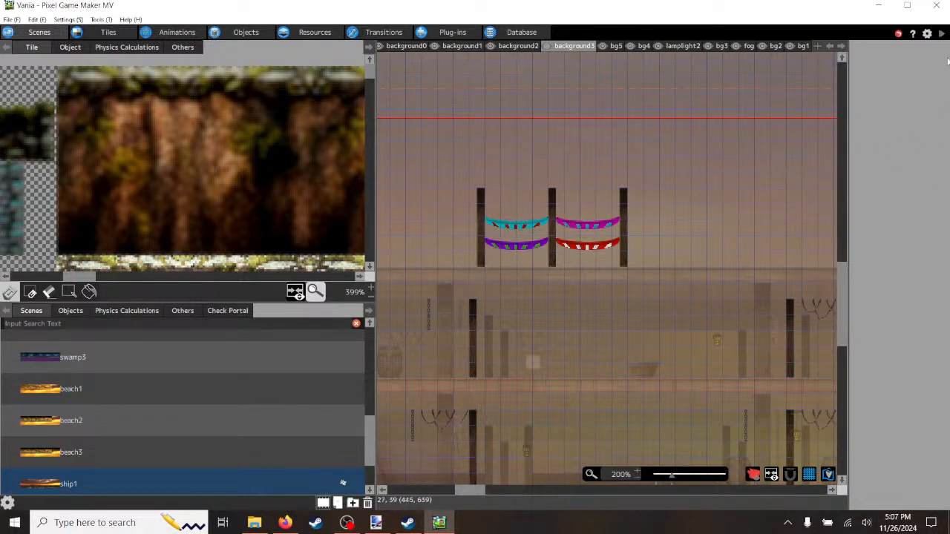
pyautogui.click(842, 47)
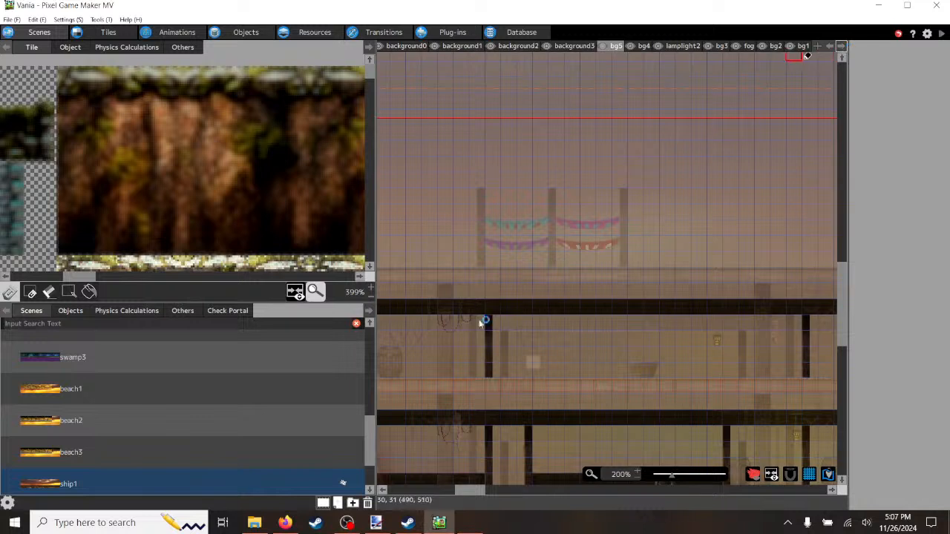
# Step: Bring the running test game forward, maximize it and run the dog along the lower deck to the staircase
pyautogui.scroll(-10, 308, 200)
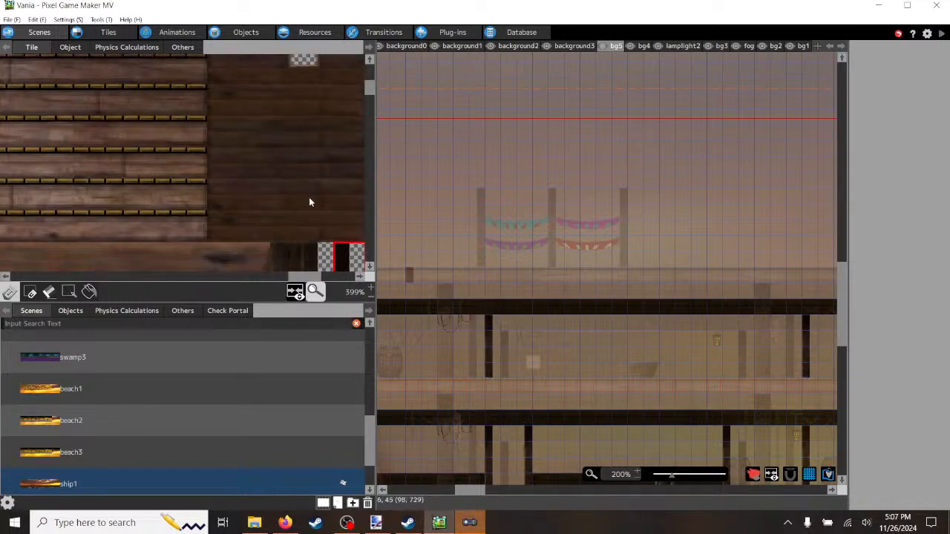
pyautogui.click(470, 523)
pyautogui.click(431, 6)
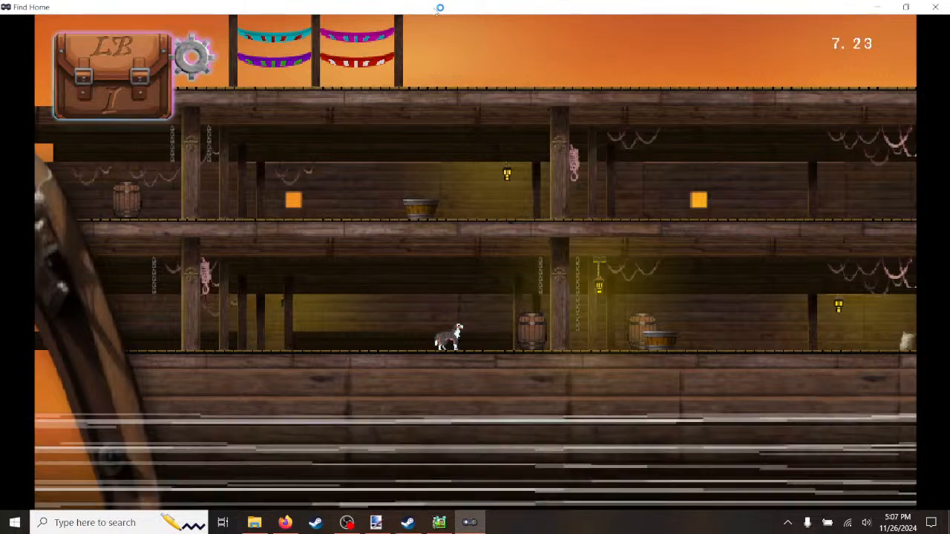
pyautogui.press('Left')
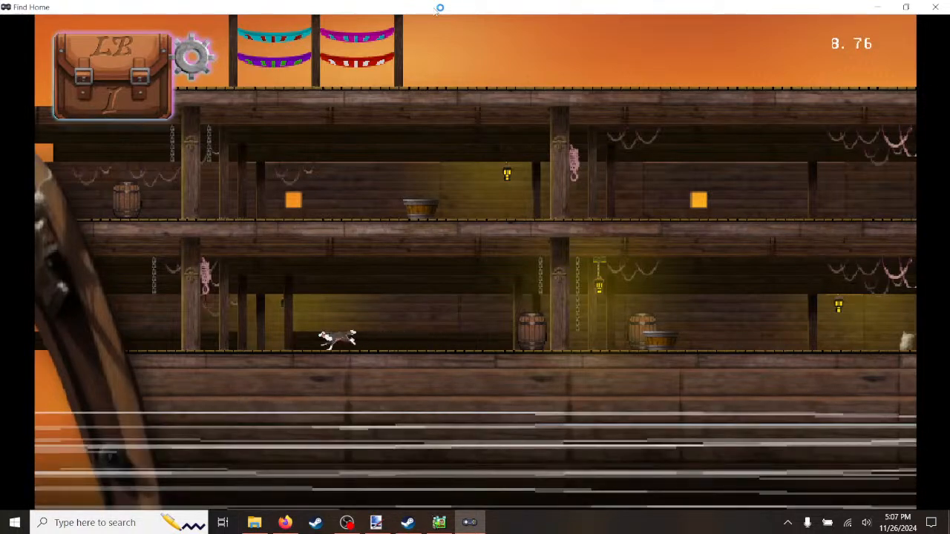
pyautogui.press('Right')
pyautogui.press('space')
pyautogui.press('Right')
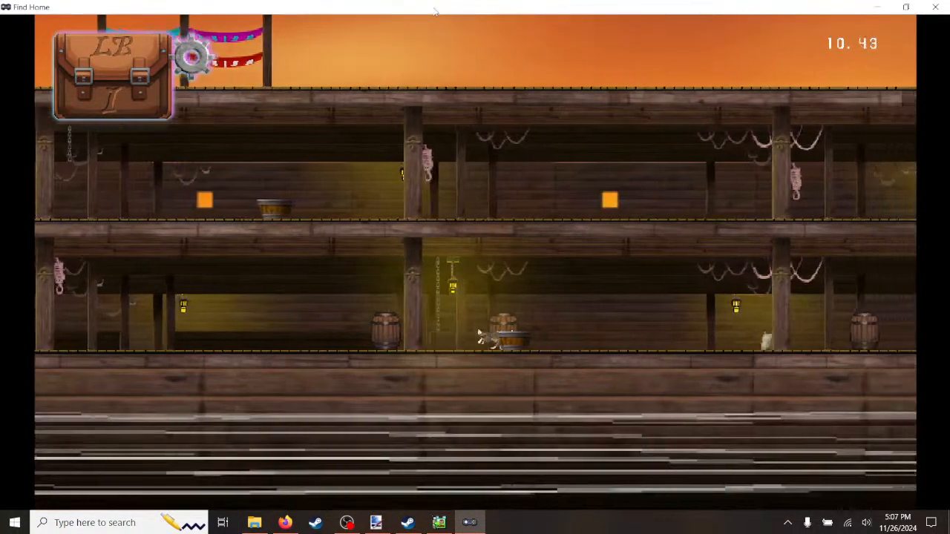
pyautogui.press('Right')
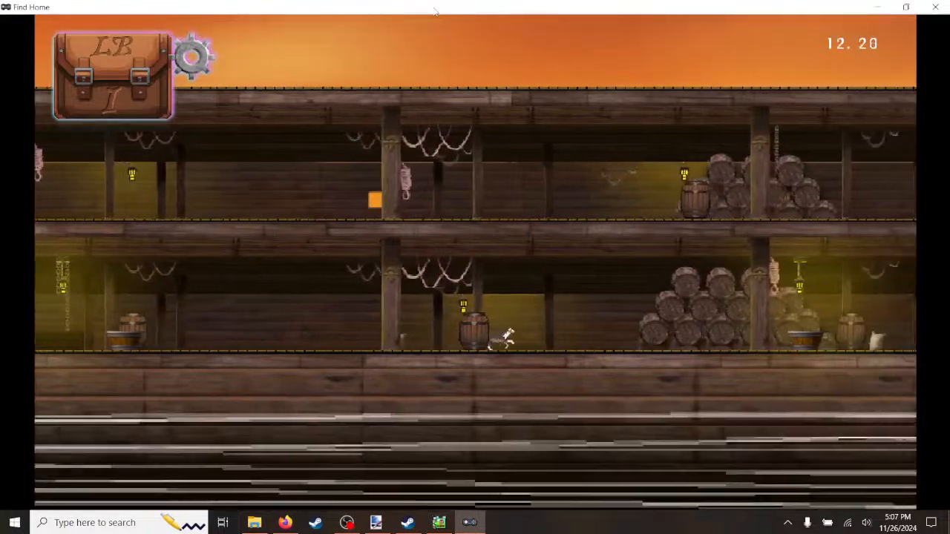
pyautogui.press('space')
pyautogui.press('Right')
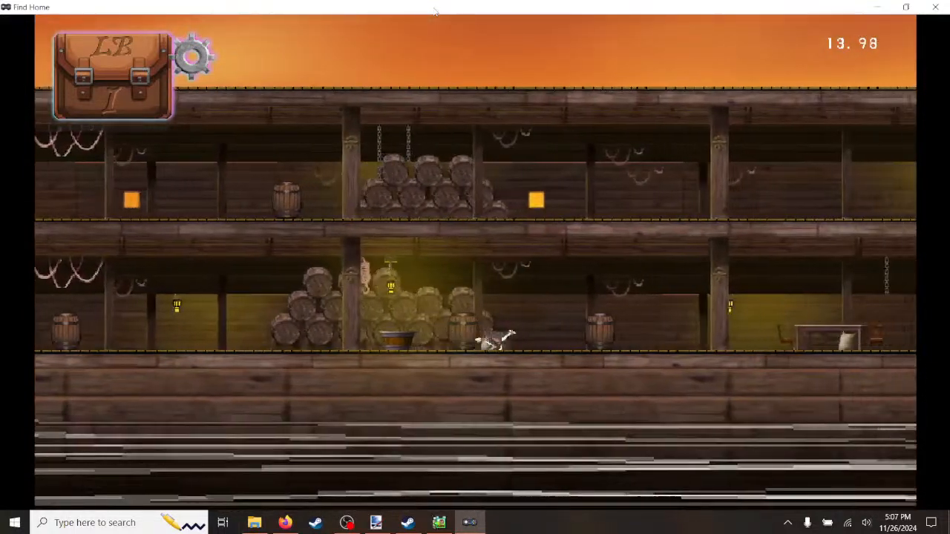
pyautogui.press('Right')
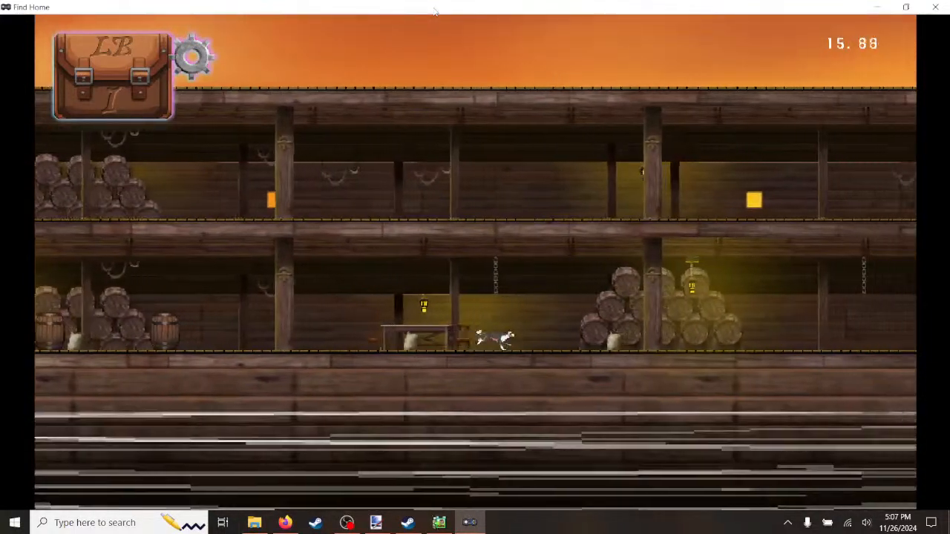
pyautogui.press('Right')
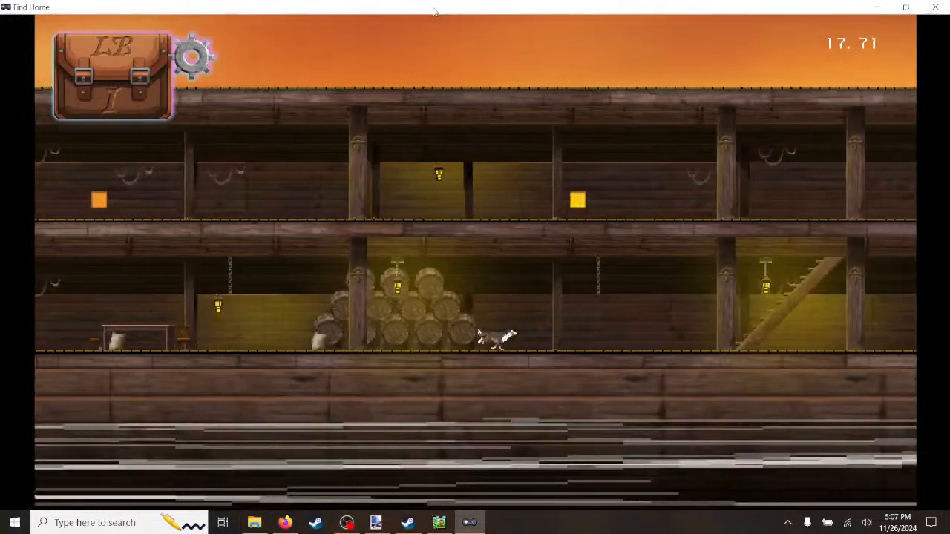
# Step: Get the dog up the staircase and through the opening onto the middle deck
pyautogui.press('Left')
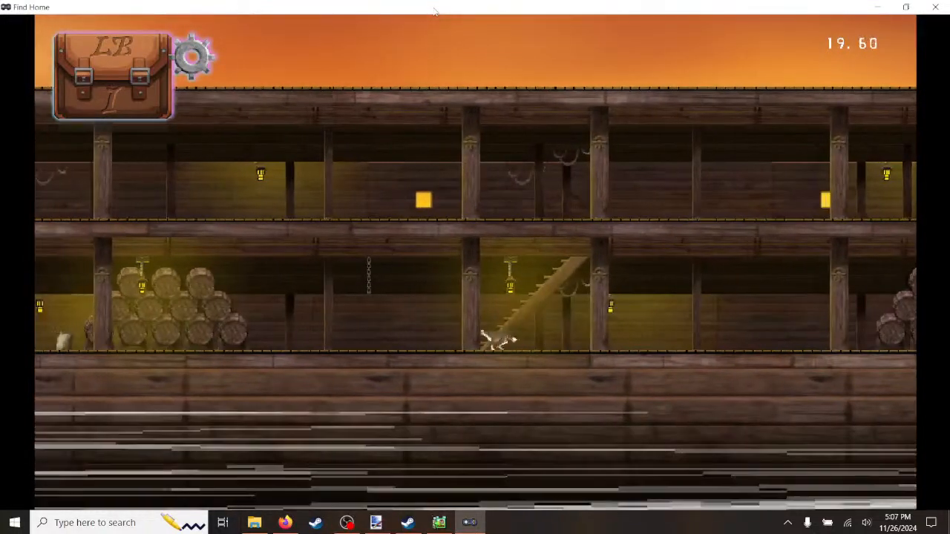
pyautogui.press('Right')
pyautogui.press('space')
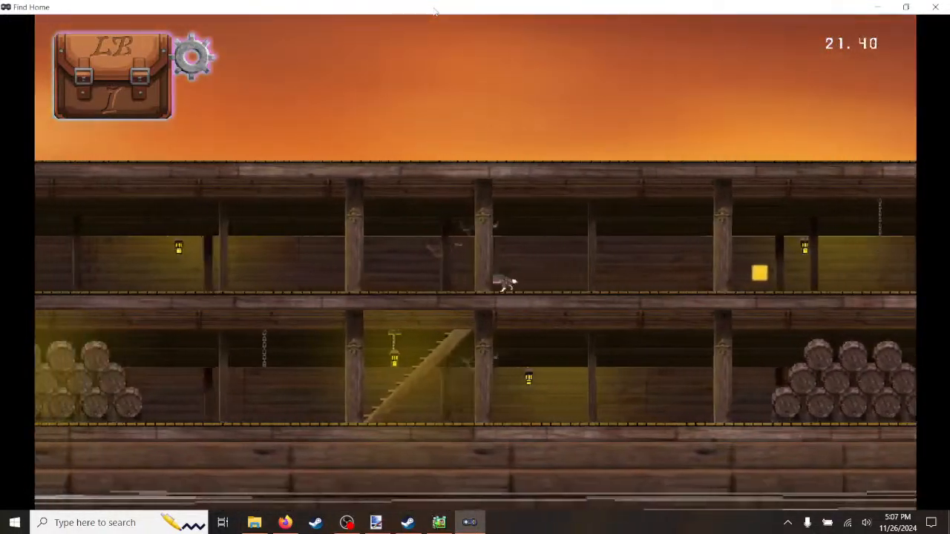
pyautogui.press('Left')
pyautogui.press('space')
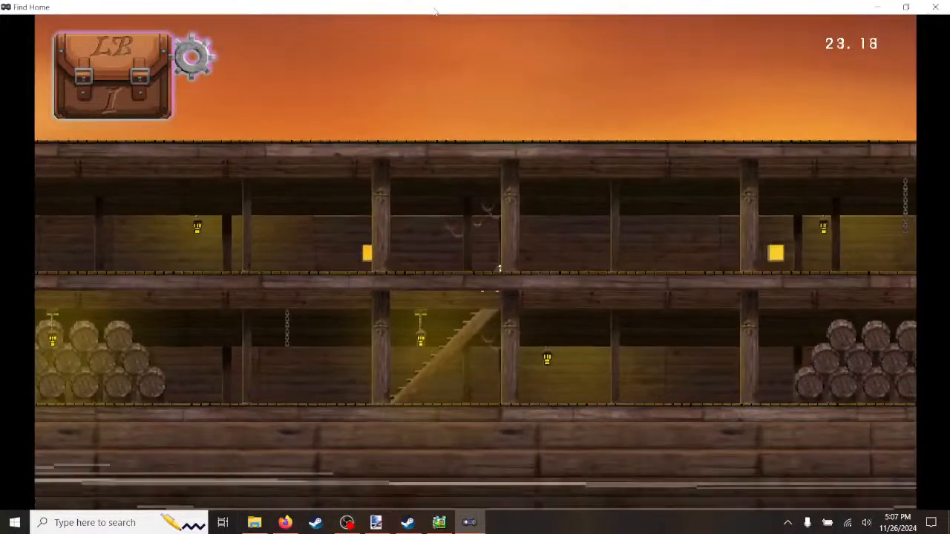
pyautogui.press('space')
pyautogui.press('Left')
pyautogui.press('Down')
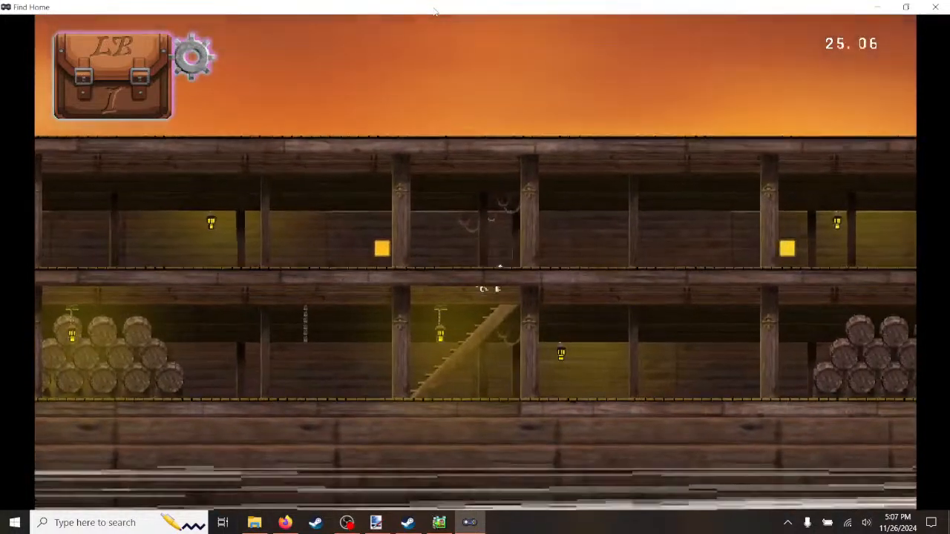
pyautogui.press('Left')
pyautogui.press('space')
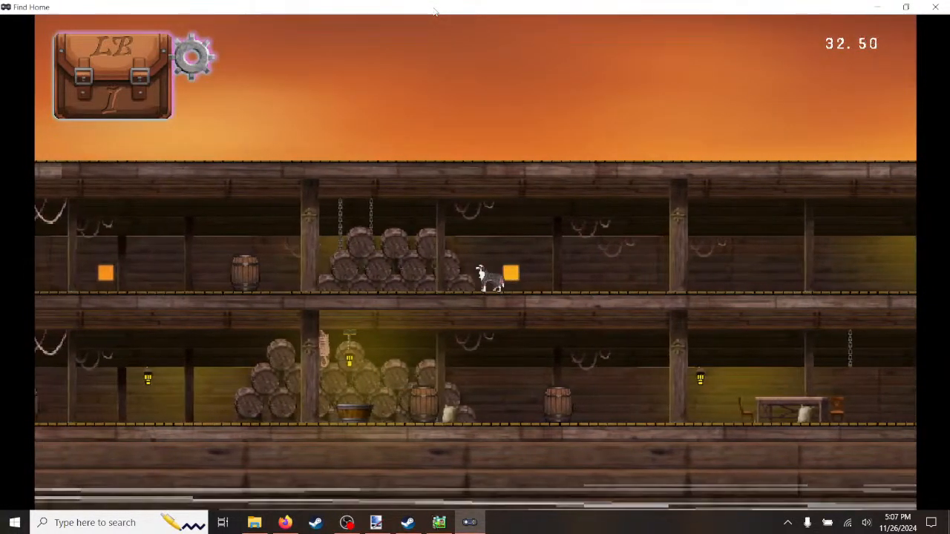
# Step: Run the dog back along the middle deck to inspect the large hammocks on the top deck, and end the test play
pyautogui.press('Left')
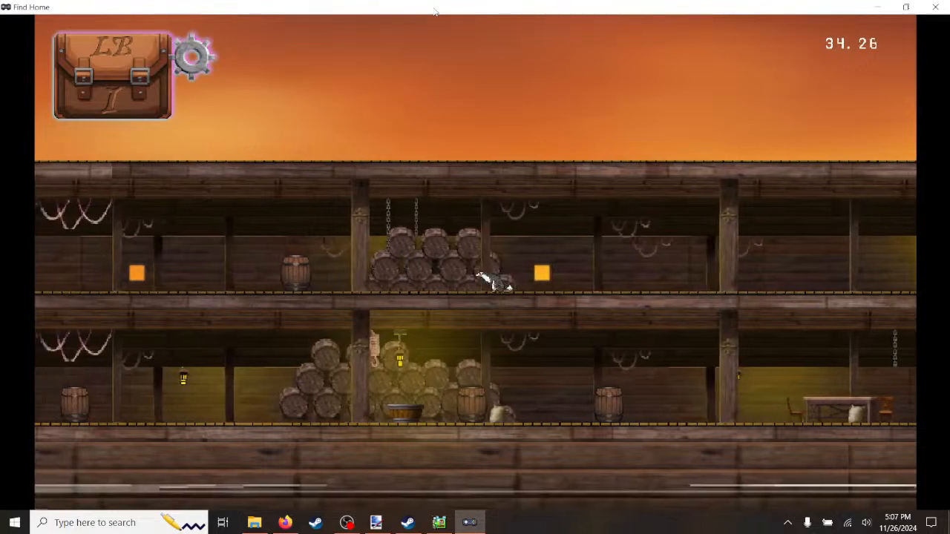
pyautogui.press('Left')
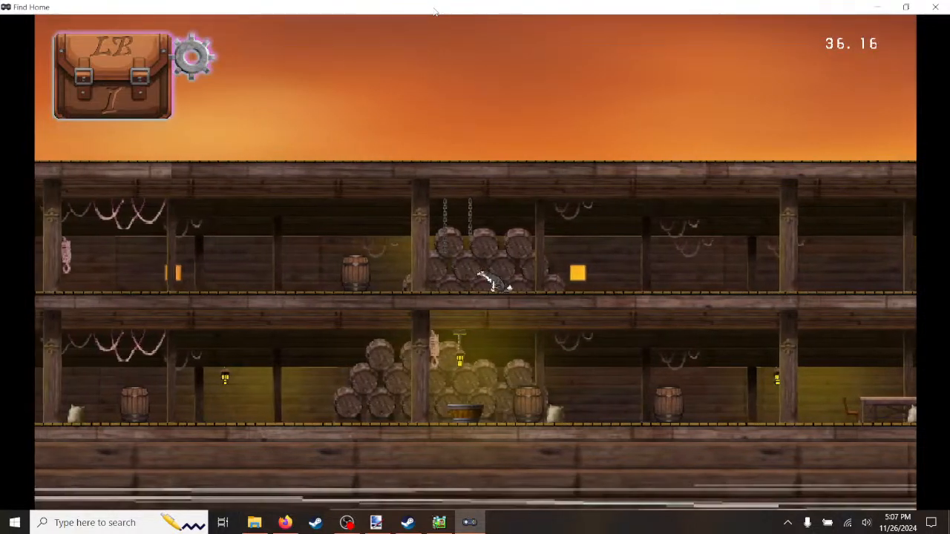
pyautogui.press('Left')
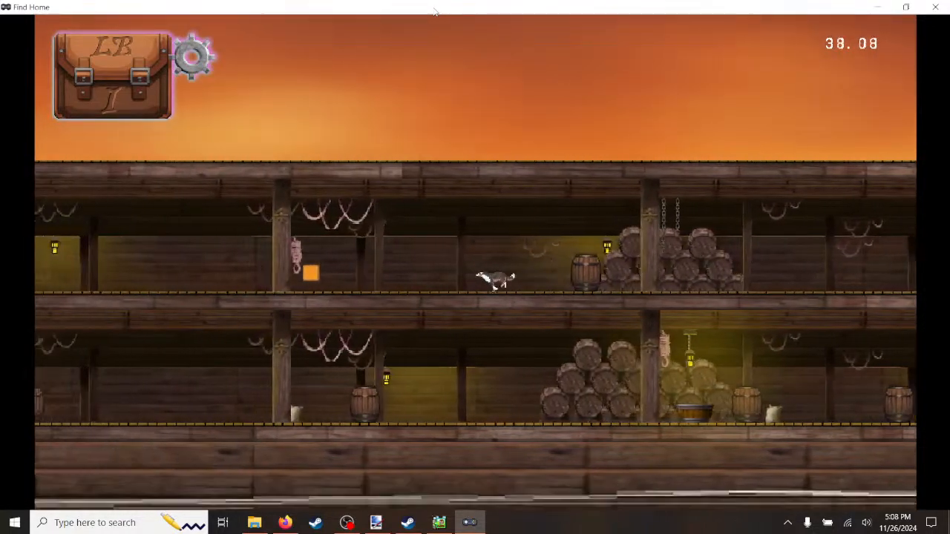
pyautogui.press('Left')
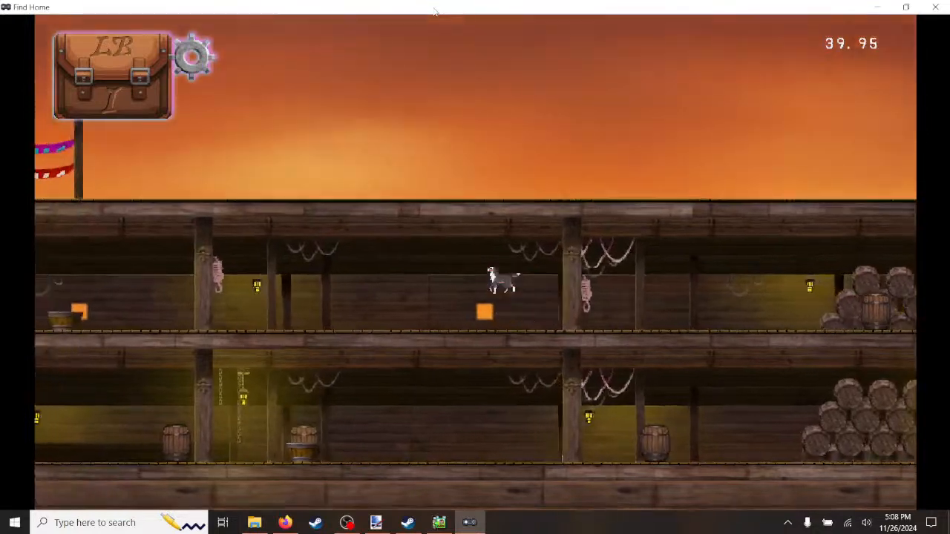
pyautogui.press('Left')
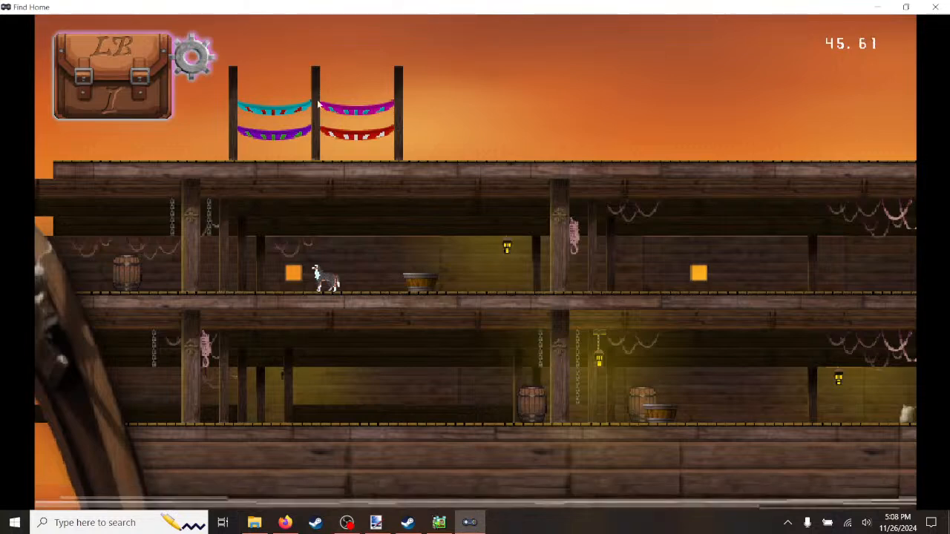
pyautogui.press('Right')
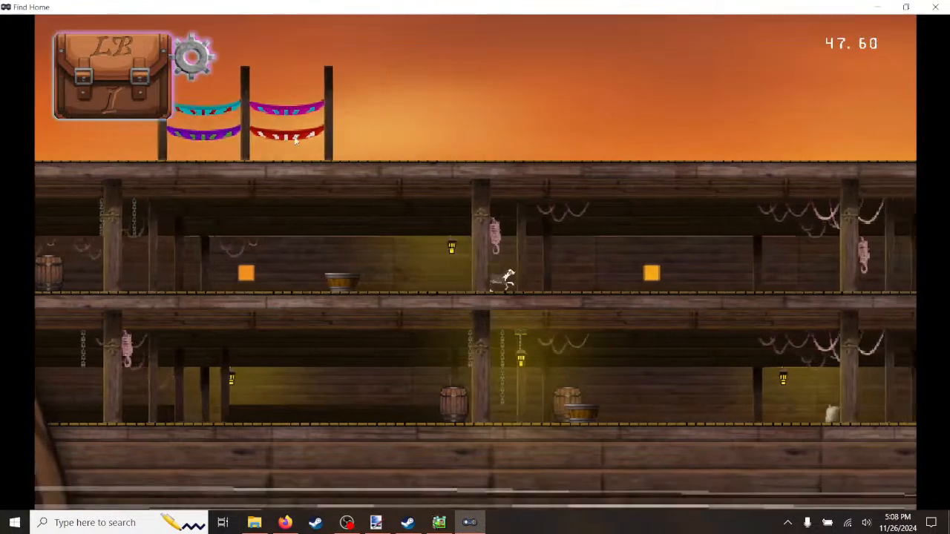
pyautogui.press('Left')
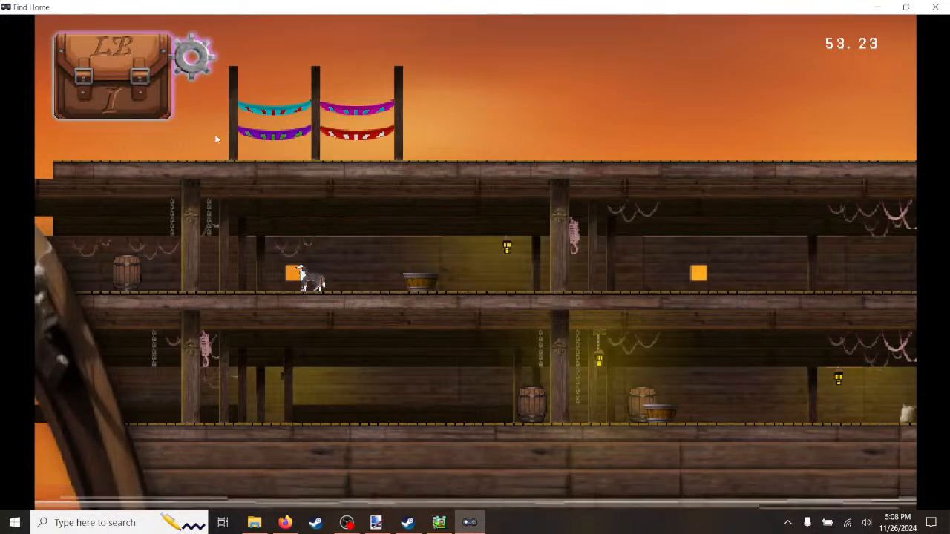
pyautogui.click(934, 7)
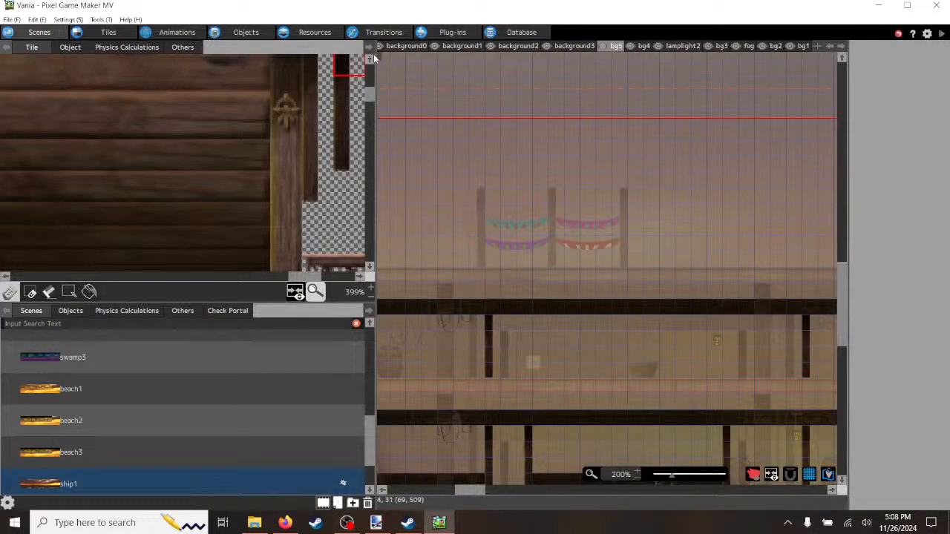
# Step: Place the pair of small hammock blocks on bg5 twice: over the large hammocks on the top deck and in the empty area further right
pyautogui.scroll(-4, 256, 189)
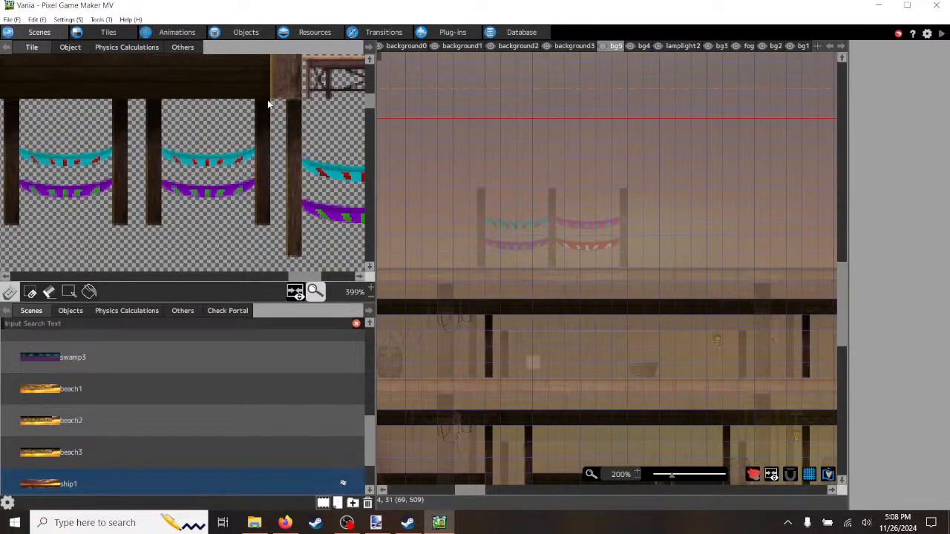
pyautogui.moveTo(239, 117); pyautogui.dragTo(11, 213)
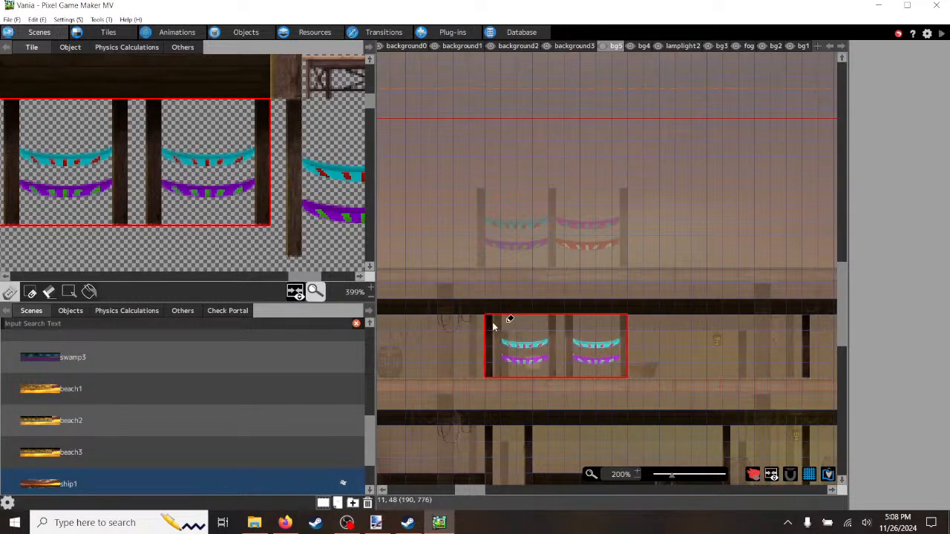
pyautogui.click(489, 217)
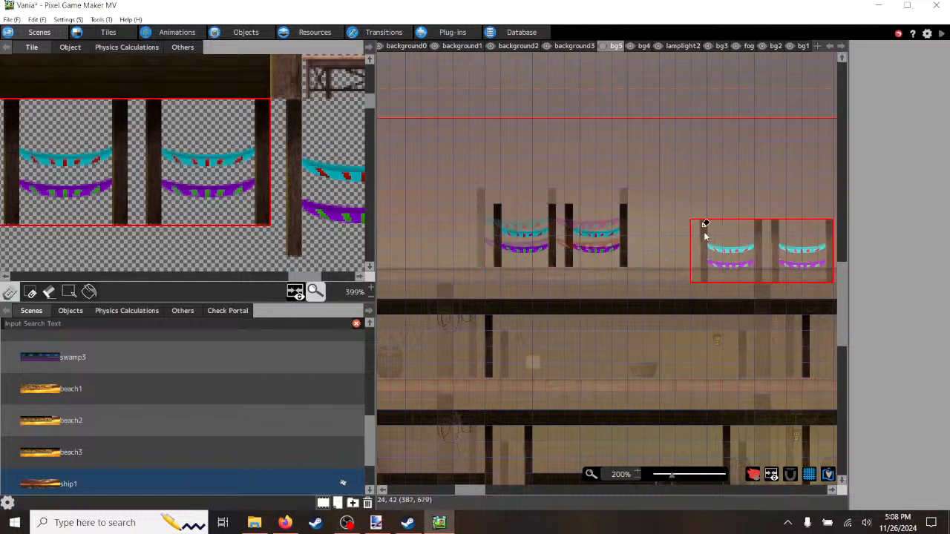
pyautogui.click(715, 228)
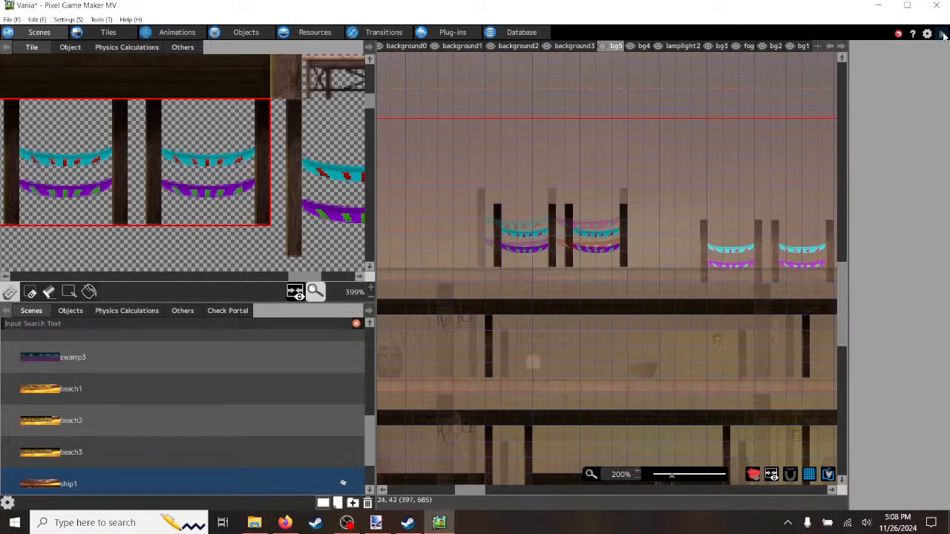
# Step: Start a new maximized test play and run the dog along the lower deck toward the staircase
pyautogui.click(942, 35)
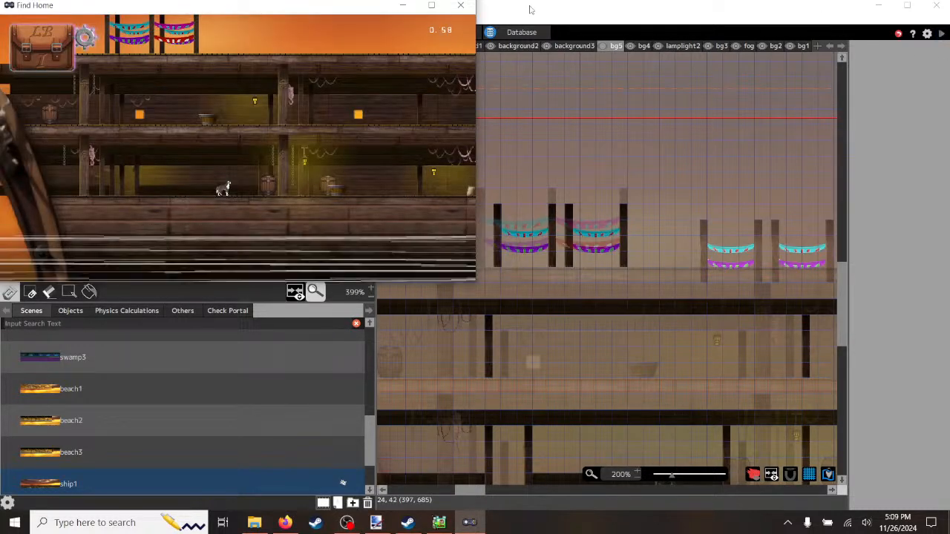
pyautogui.click(431, 5)
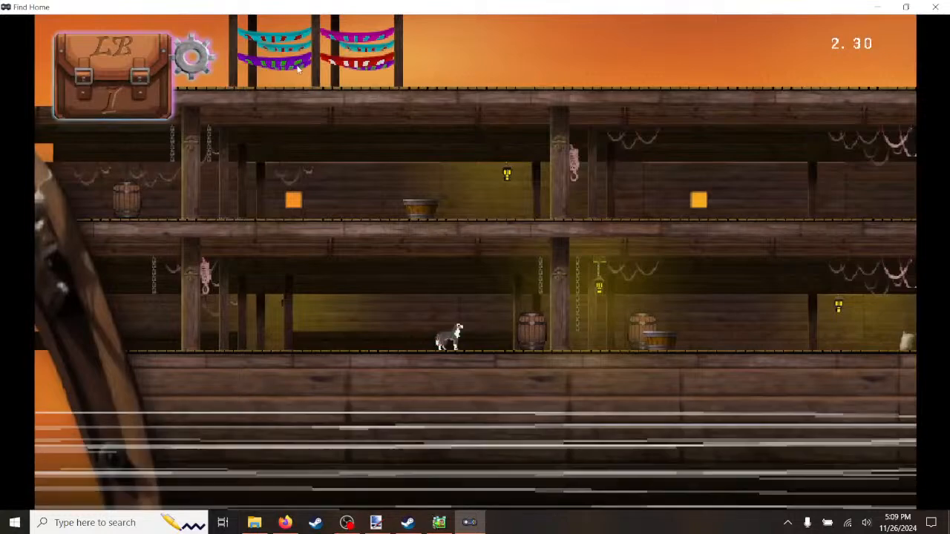
pyautogui.press('Right')
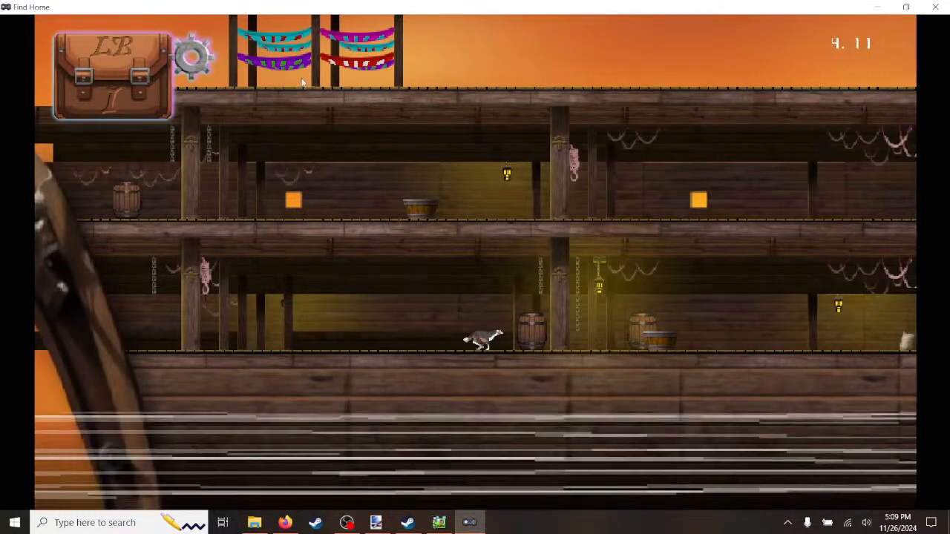
pyautogui.press('Right')
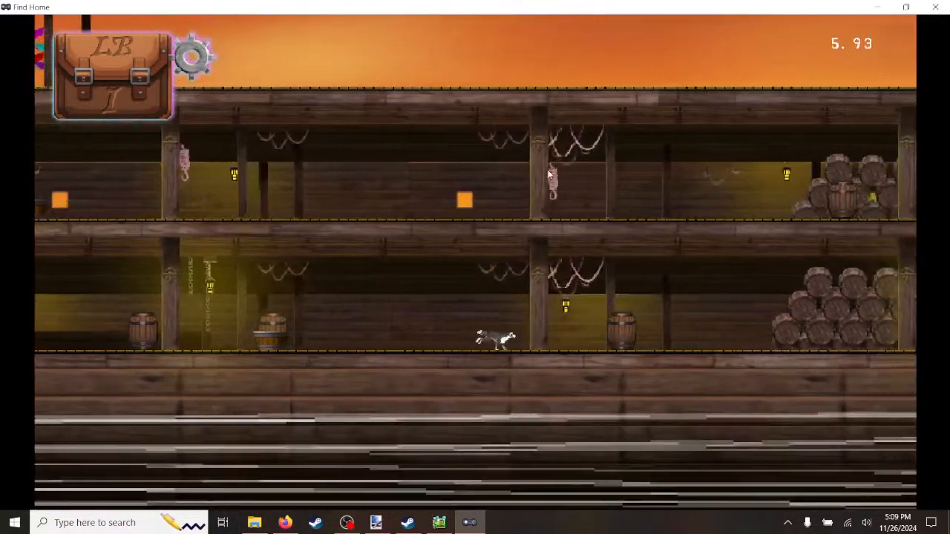
pyautogui.press('Right')
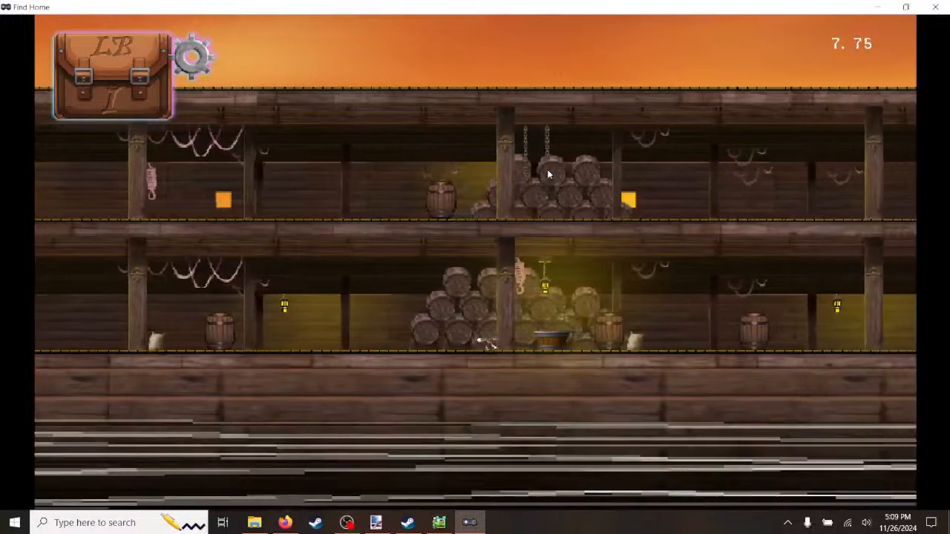
pyautogui.press('space')
pyautogui.press('Right')
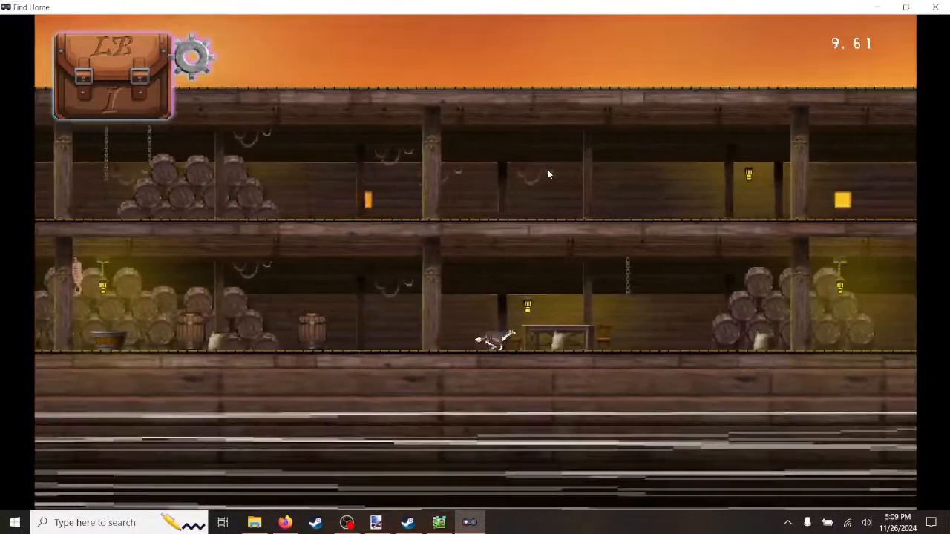
pyautogui.press('Right')
pyautogui.press('Right')
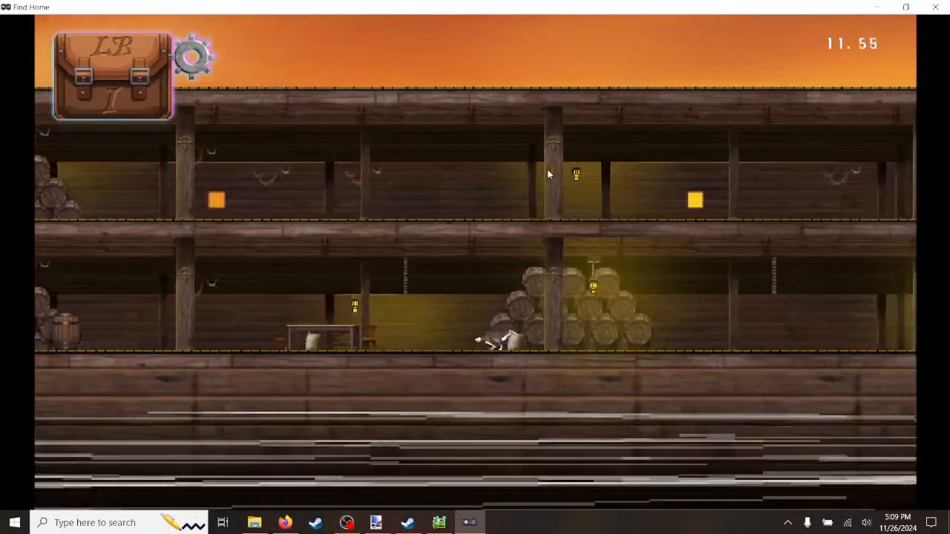
pyautogui.press('Right')
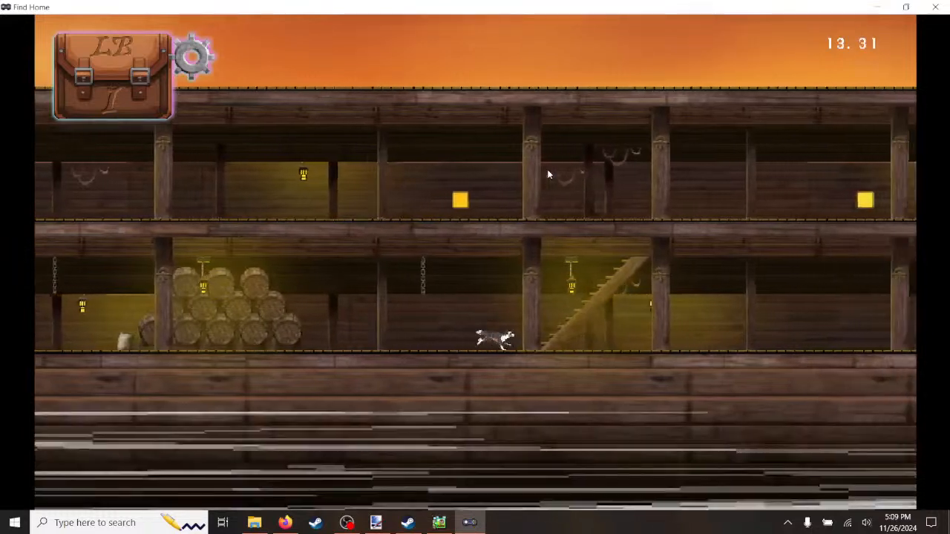
# Step: Get the dog up the staircase onto the middle deck and run it back along the deck to below the hammocks
pyautogui.press('space')
pyautogui.press('space')
pyautogui.press('Left')
pyautogui.press('Left')
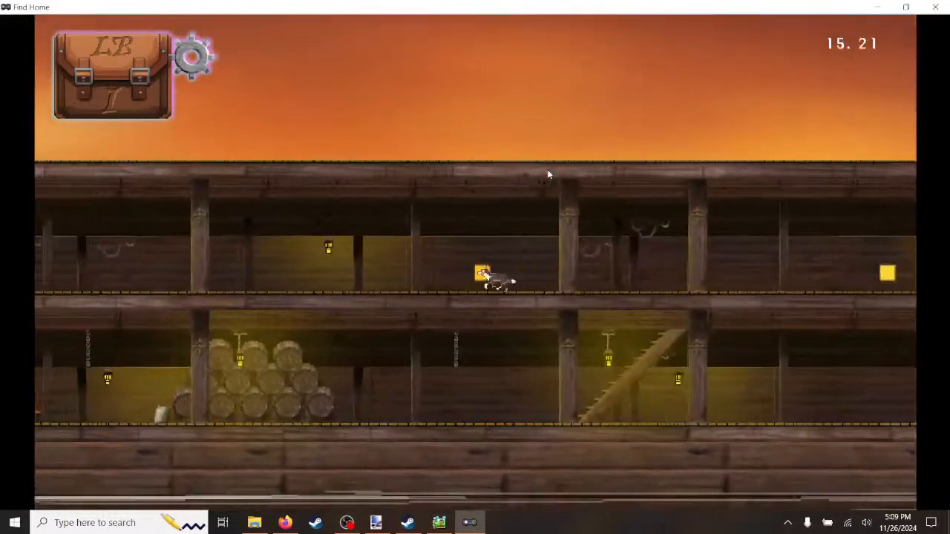
pyautogui.press('Left')
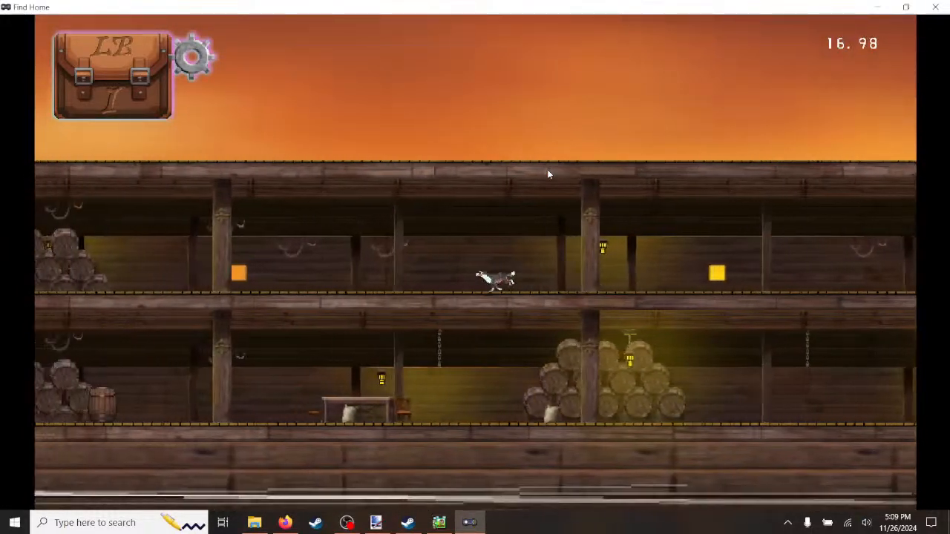
pyautogui.press('Left')
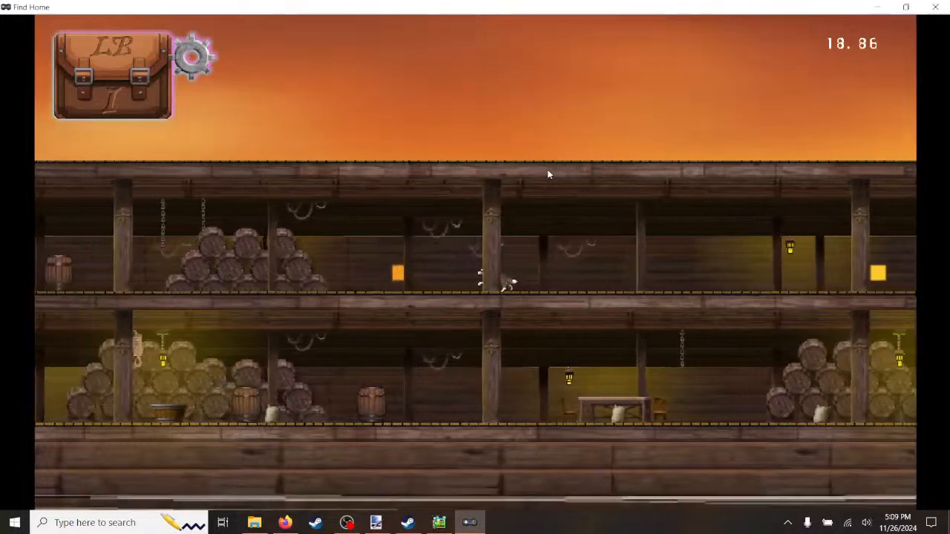
pyautogui.press('Left')
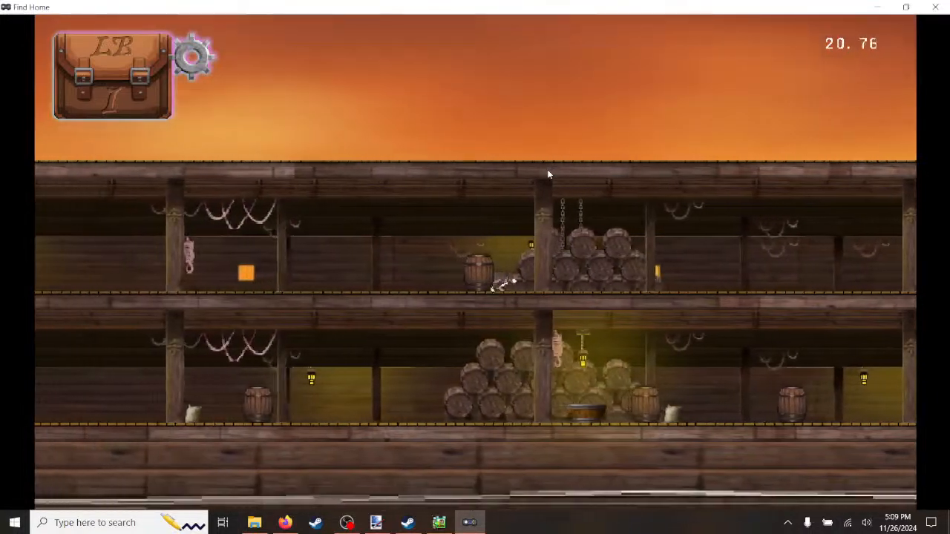
pyautogui.press('Left')
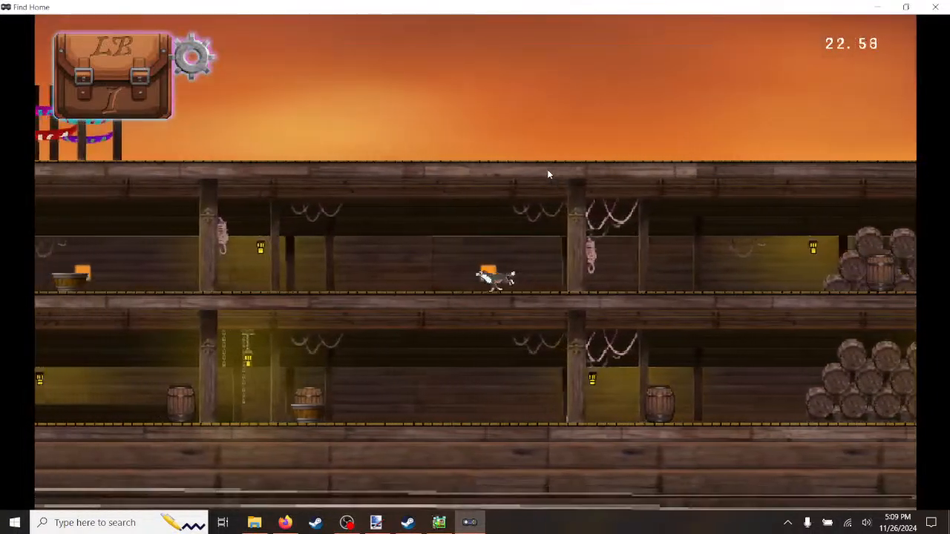
pyautogui.press('Left')
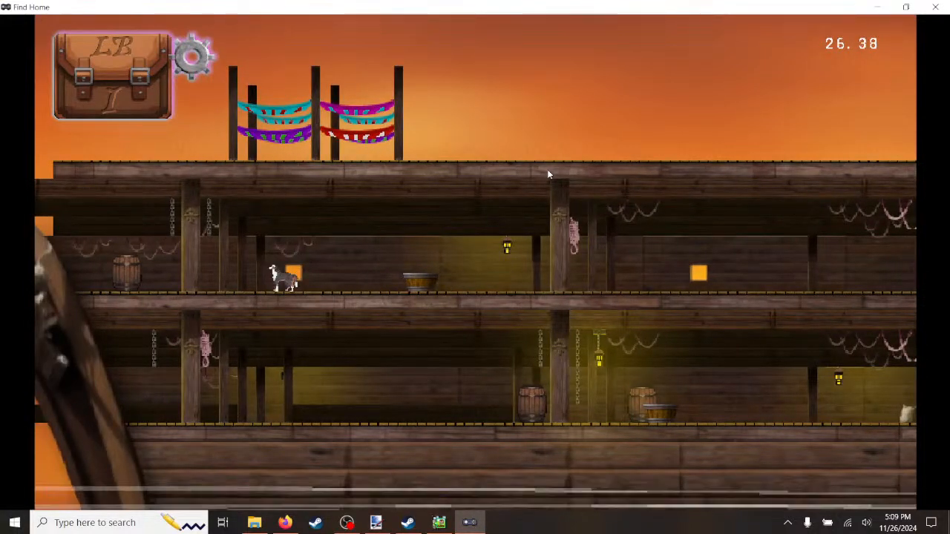
# Step: Run the dog back and forth on the middle deck to inspect how the large and small hammocks overlap above it
pyautogui.press('Right')
pyautogui.press('Right')
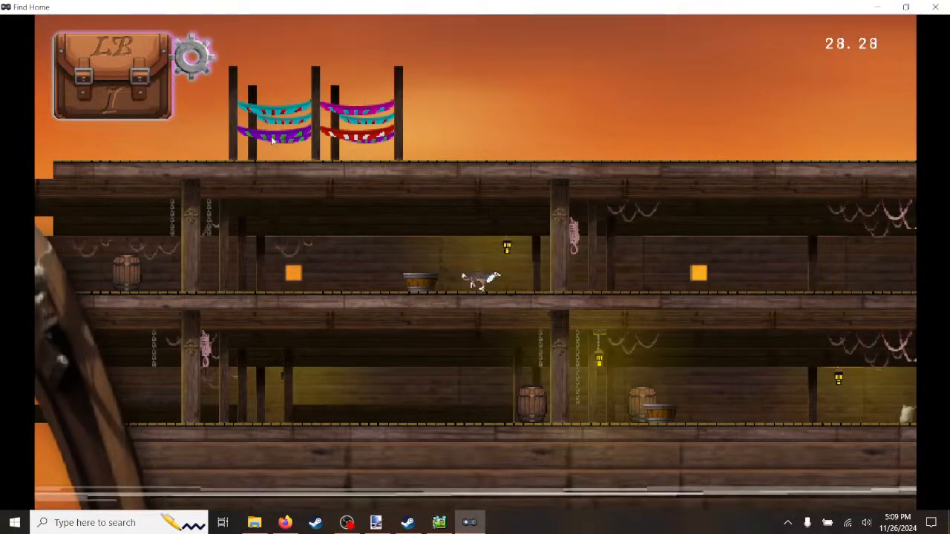
pyautogui.press('Right')
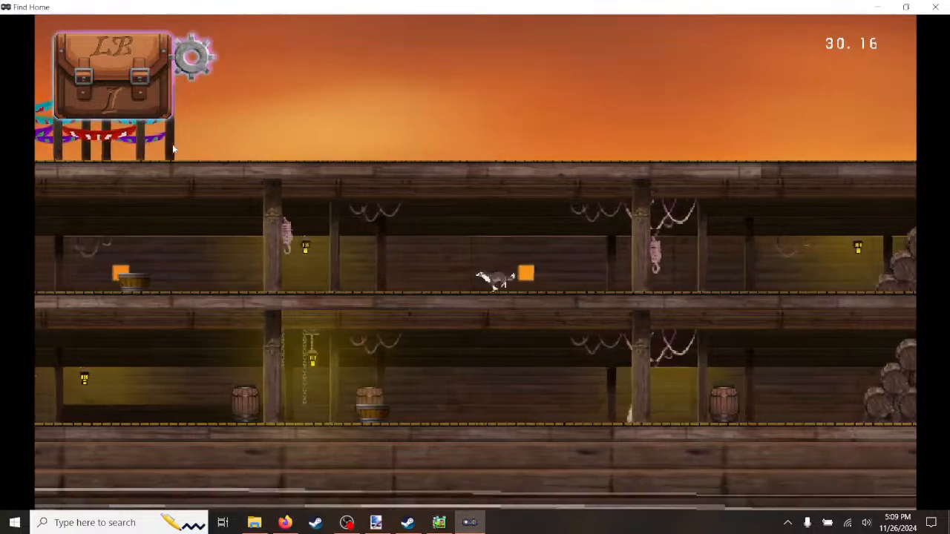
pyautogui.press('Left')
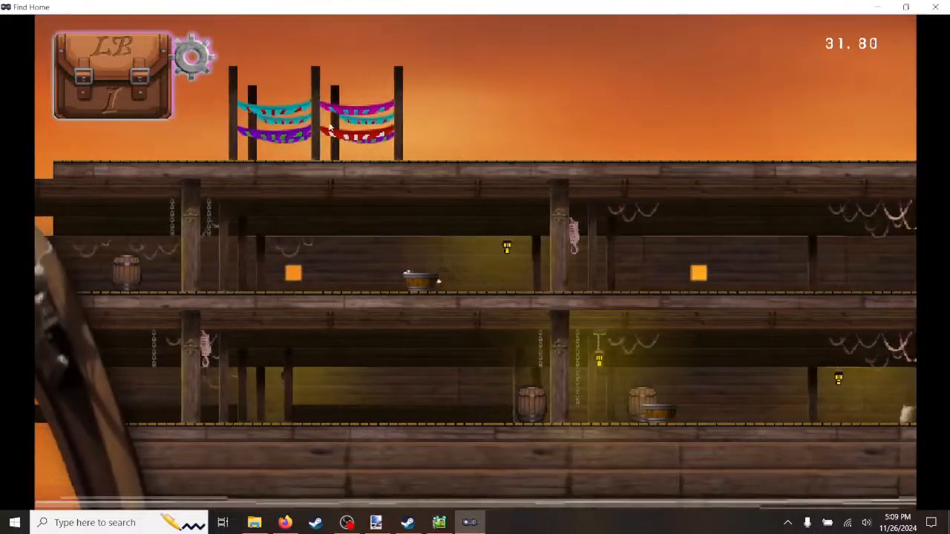
pyautogui.press('Right')
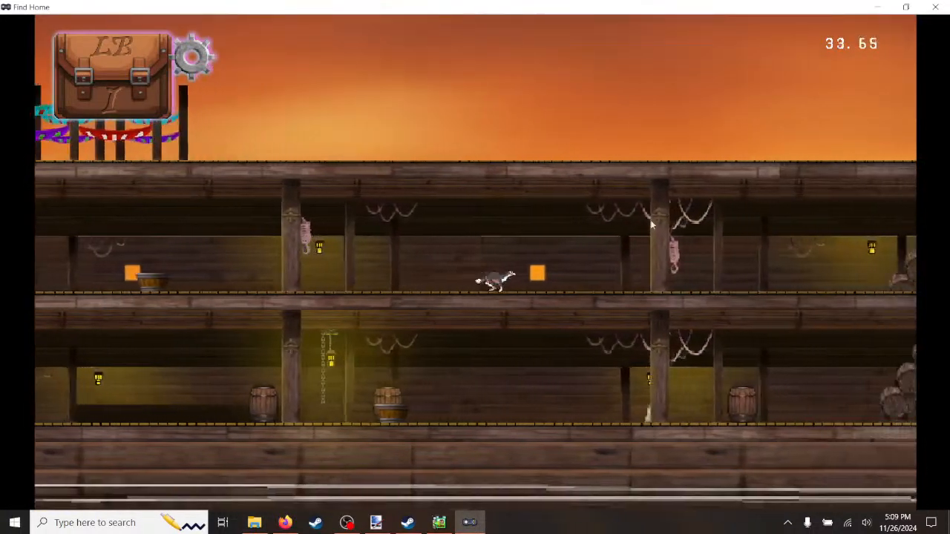
# Step: Run the dog along the middle deck past the stacked barrels and end the test play
pyautogui.press('Right')
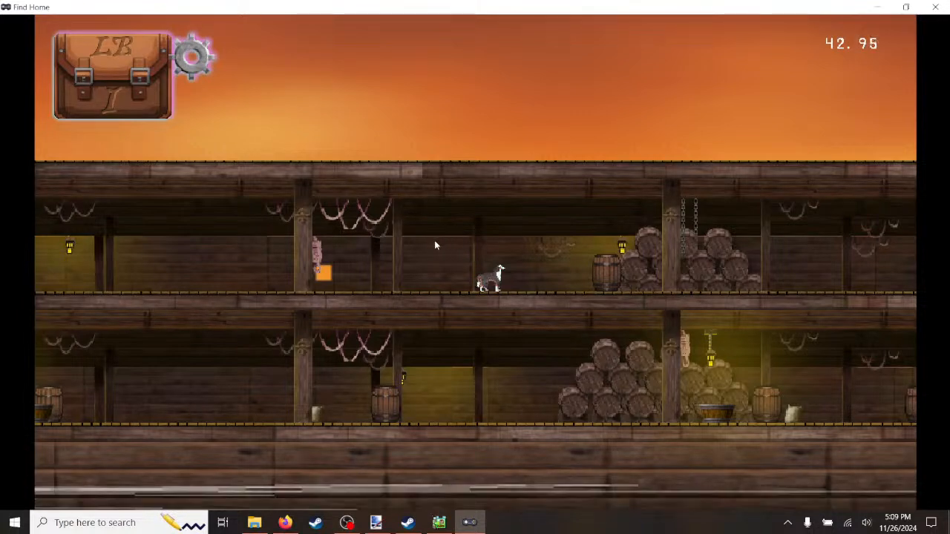
pyautogui.press('Right')
pyautogui.press('Right')
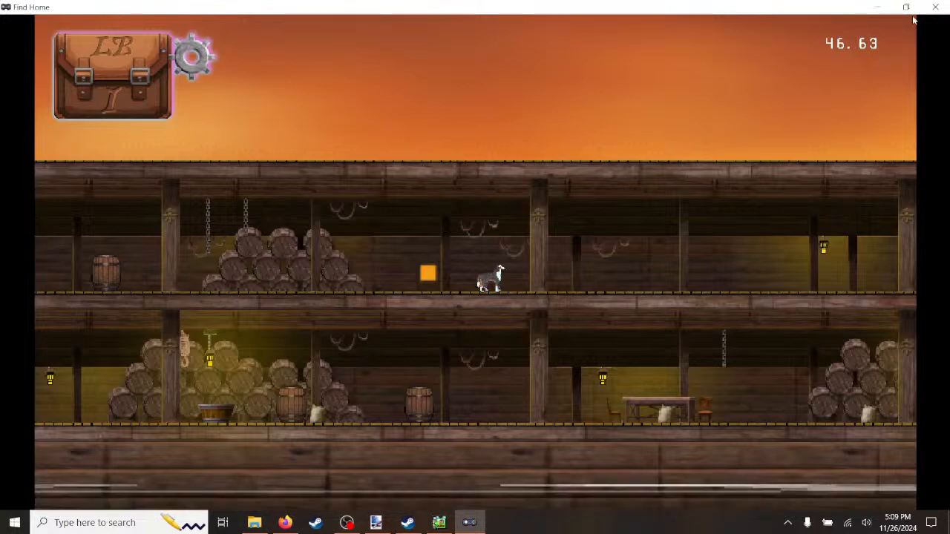
pyautogui.click(935, 7)
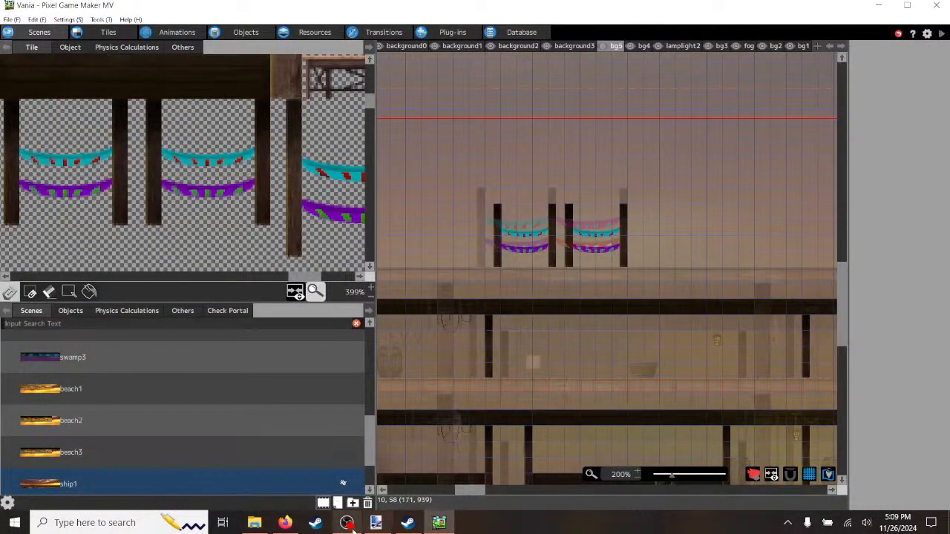
# Step: In castleset01.png in paint.net, duplicate the 176 × 5 px strip below the dark plank wall's light top edge and move it up over that edge
pyautogui.click(377, 523)
pyautogui.scroll(8, 395, 348)
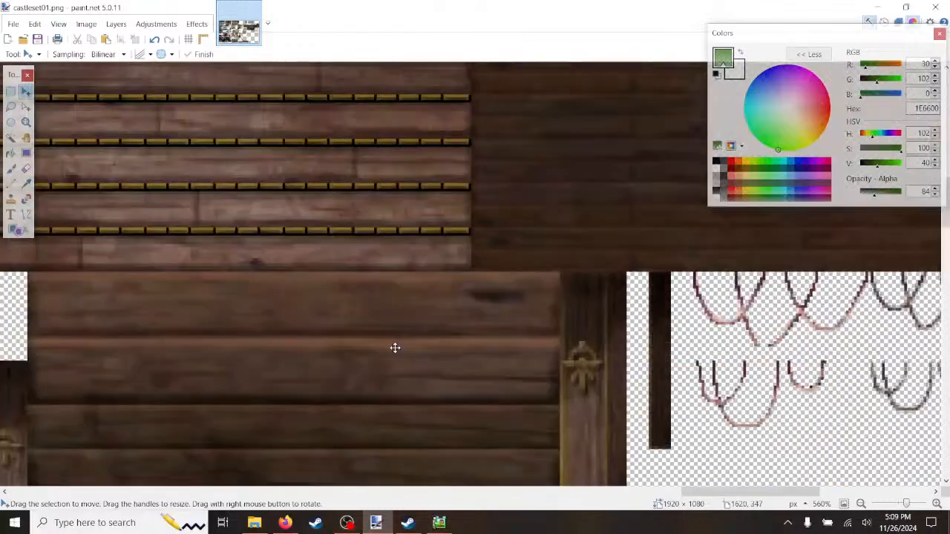
pyautogui.keyDown('ctrl'); pyautogui.scroll(-2, 395, 348); pyautogui.keyUp('ctrl')
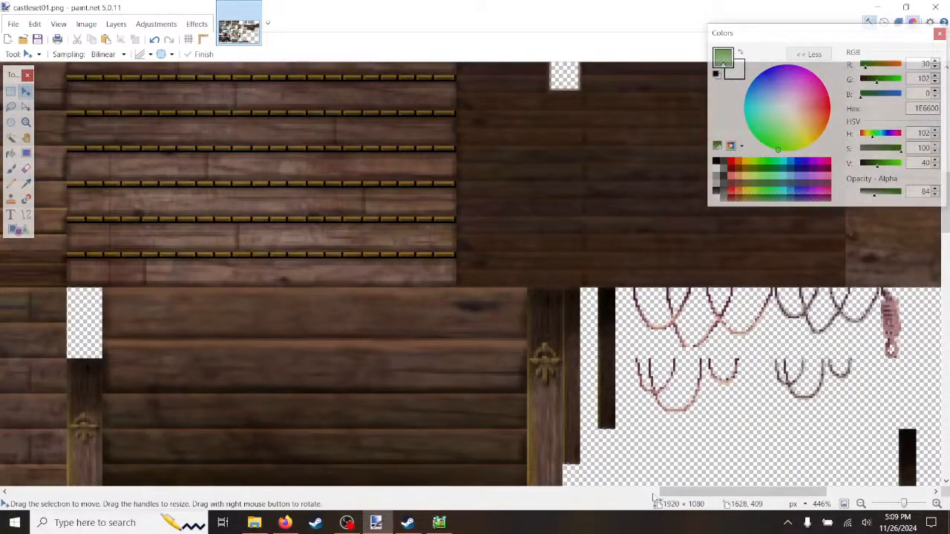
pyautogui.moveTo(655, 493); pyautogui.dragTo(701, 487)
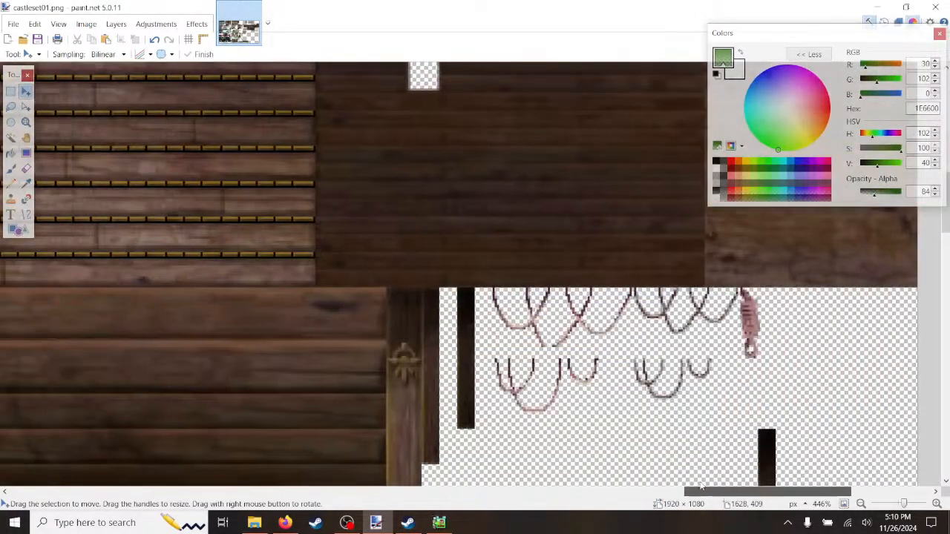
pyautogui.scroll(5, 532, 393)
pyautogui.keyDown('ctrl'); pyautogui.scroll(4, 443, 297); pyautogui.keyUp('ctrl')
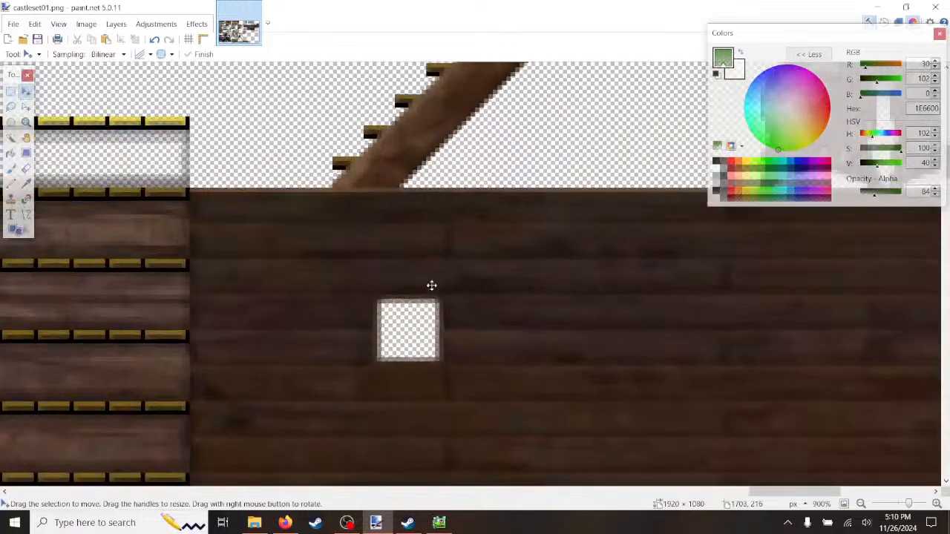
pyautogui.keyDown('ctrl'); pyautogui.scroll(1, 431, 285); pyautogui.keyUp('ctrl')
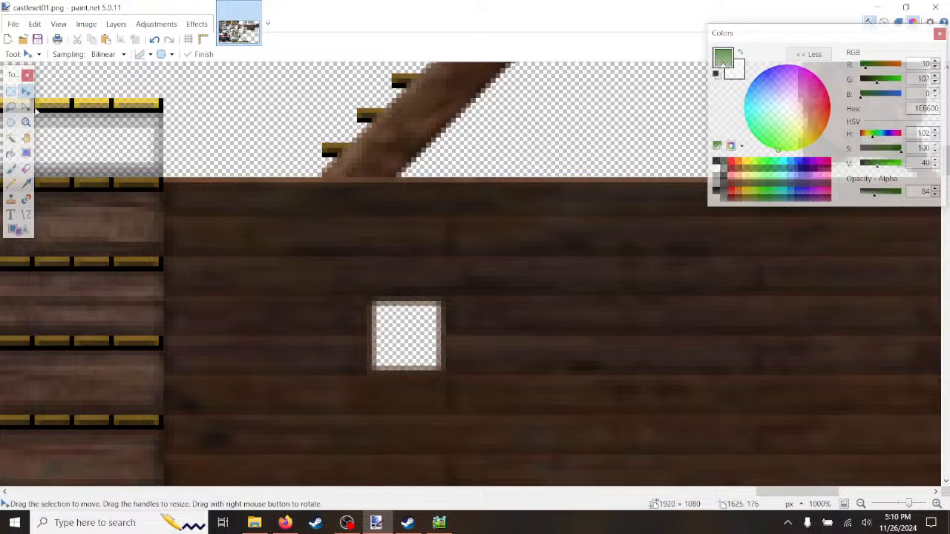
pyautogui.click(11, 90)
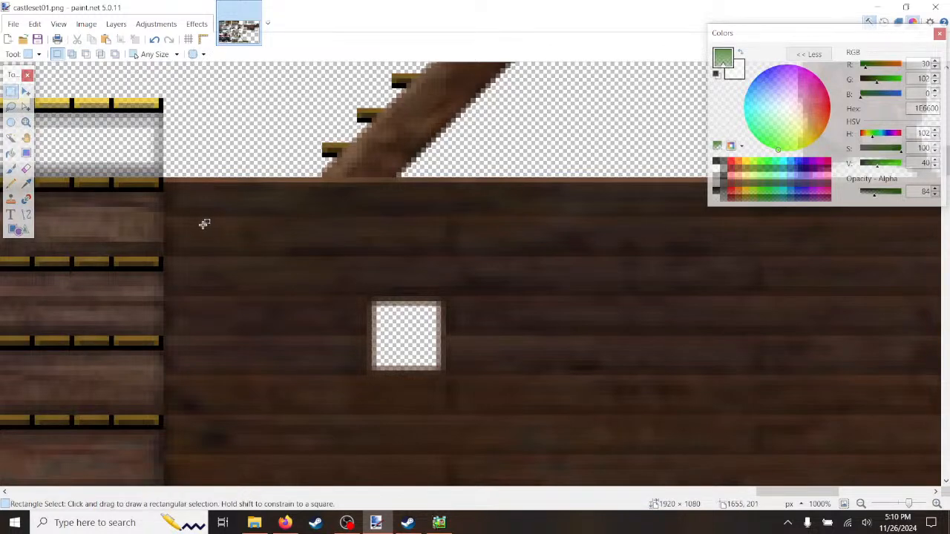
pyautogui.moveTo(168, 183); pyautogui.dragTo(541, 203)
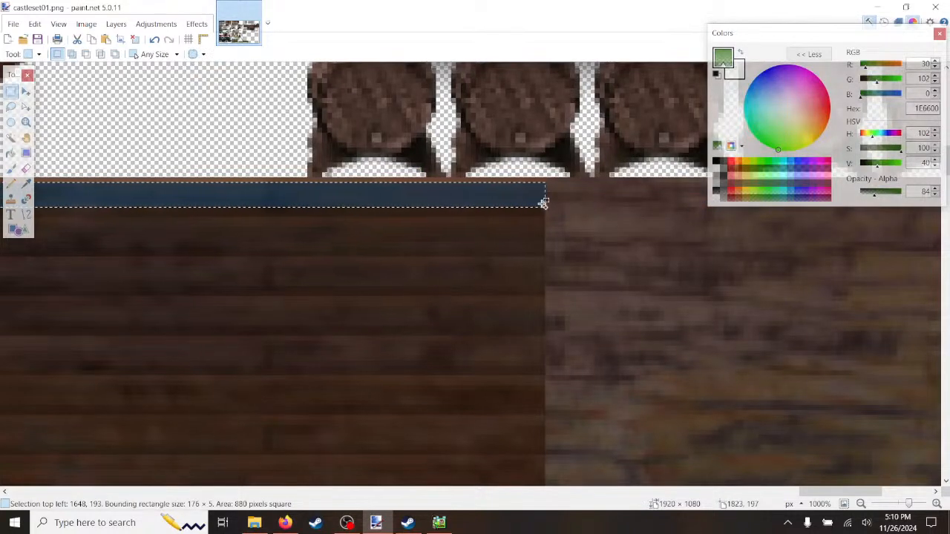
pyautogui.hotkey('ctrl', 'c')
pyautogui.hotkey('ctrl', 'v')
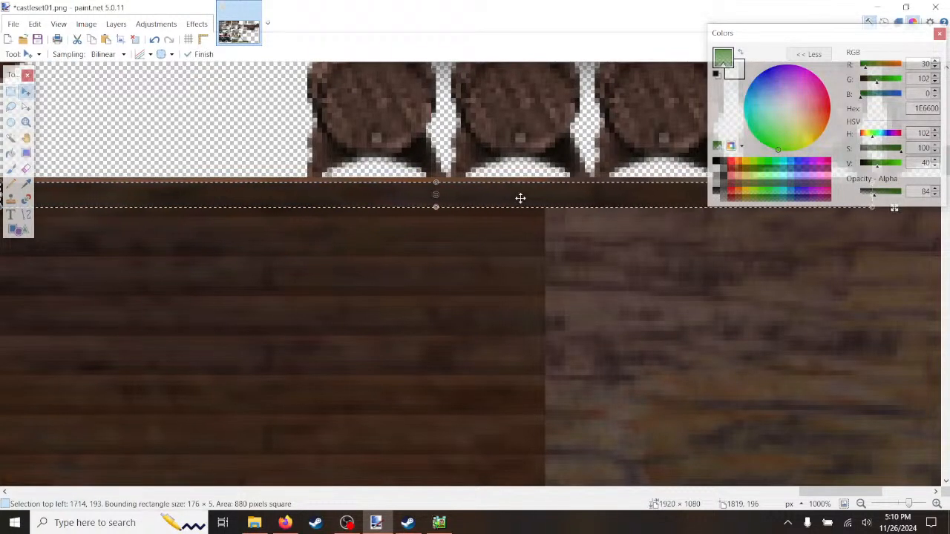
pyautogui.moveTo(817, 492); pyautogui.dragTo(766, 504)
pyautogui.moveTo(608, 195); pyautogui.dragTo(283, 191)
pyautogui.keyDown('ctrl'); pyautogui.scroll(-2, 389, 262); pyautogui.keyUp('ctrl')
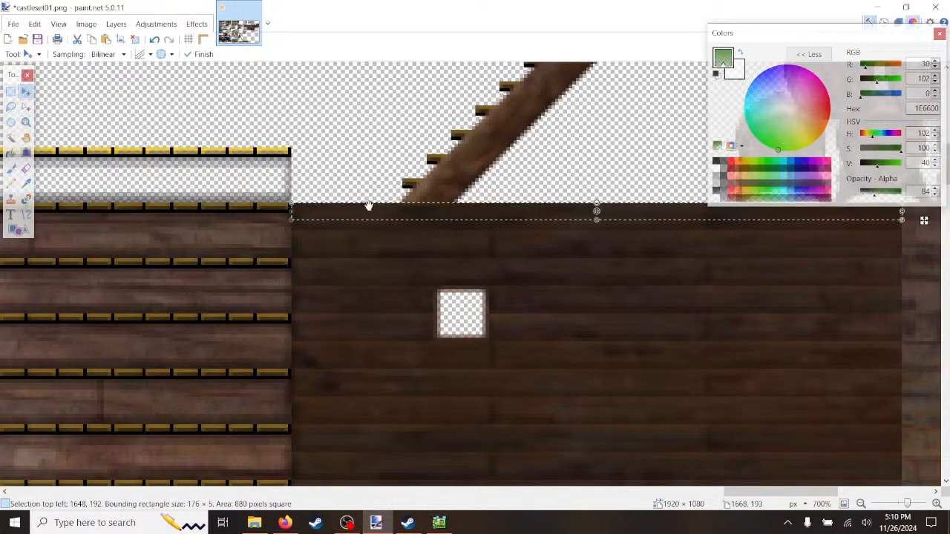
# Step: Deselect the pasted strip, flatten the image and save castleset01.png
pyautogui.click(35, 24)
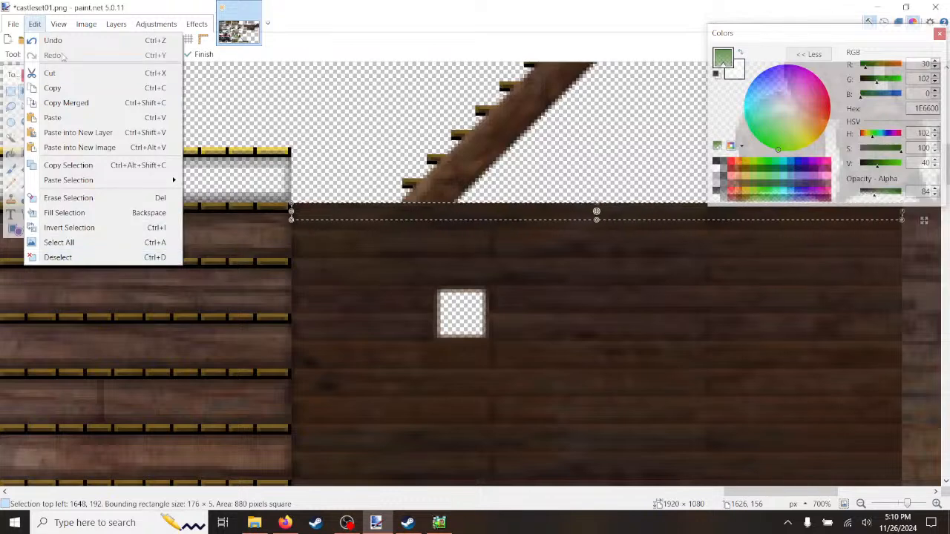
pyautogui.click(52, 257)
pyautogui.click(86, 24)
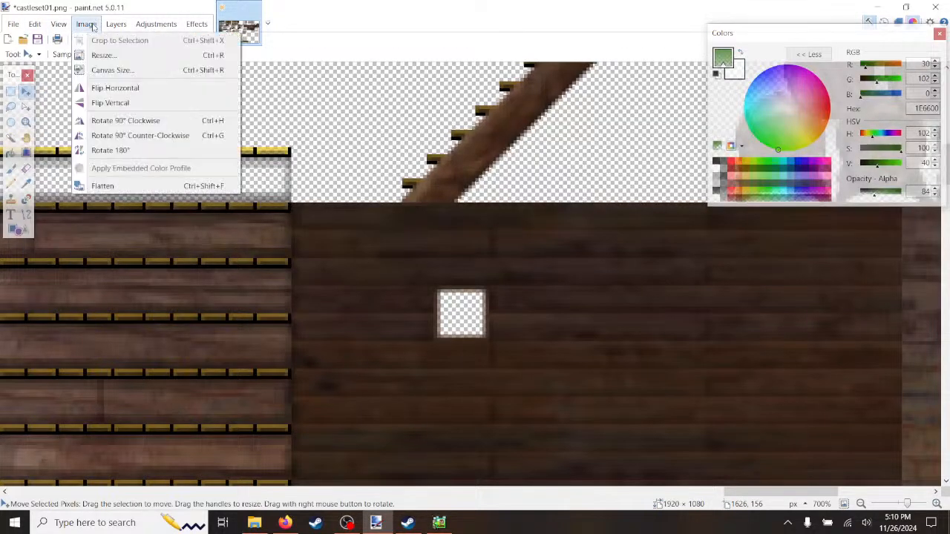
pyautogui.click(97, 186)
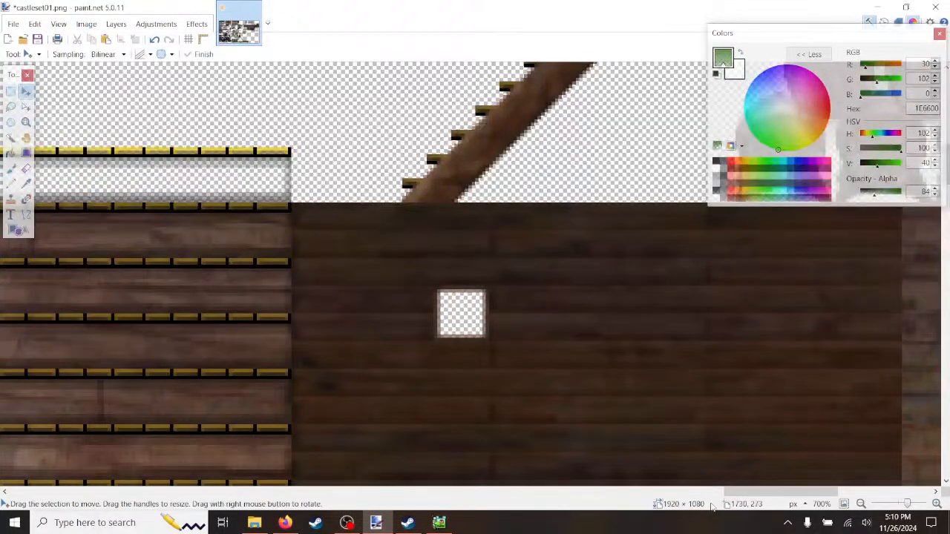
pyautogui.moveTo(740, 492); pyautogui.dragTo(556, 500)
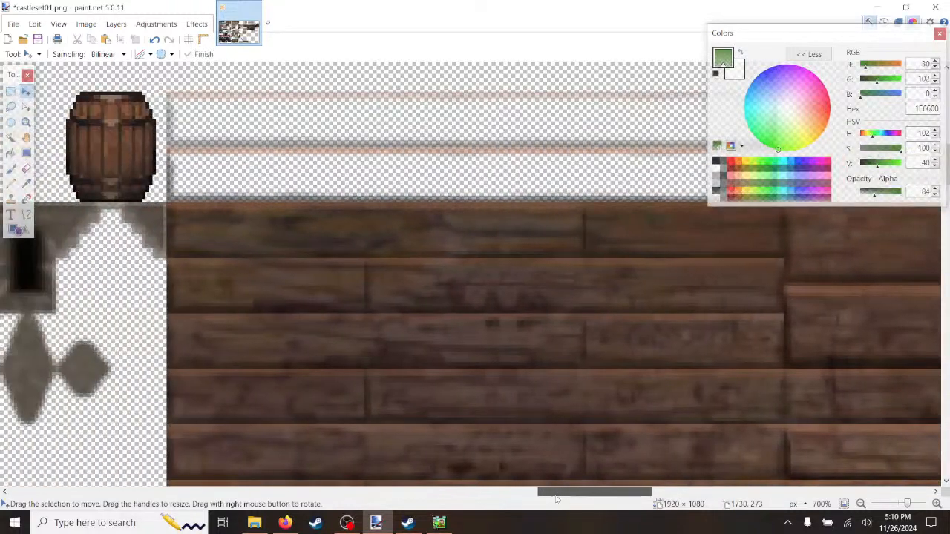
pyautogui.scroll(-5, 569, 420)
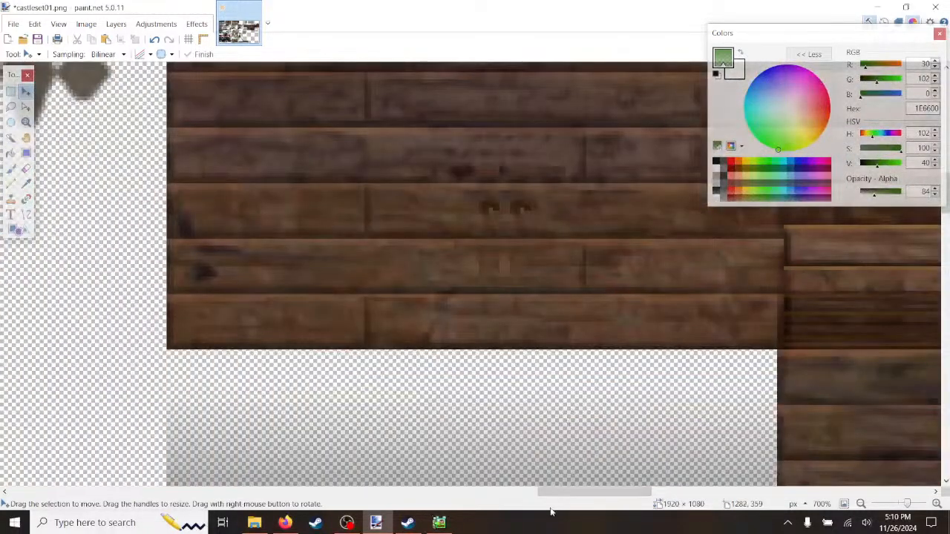
pyautogui.moveTo(557, 493); pyautogui.dragTo(641, 492)
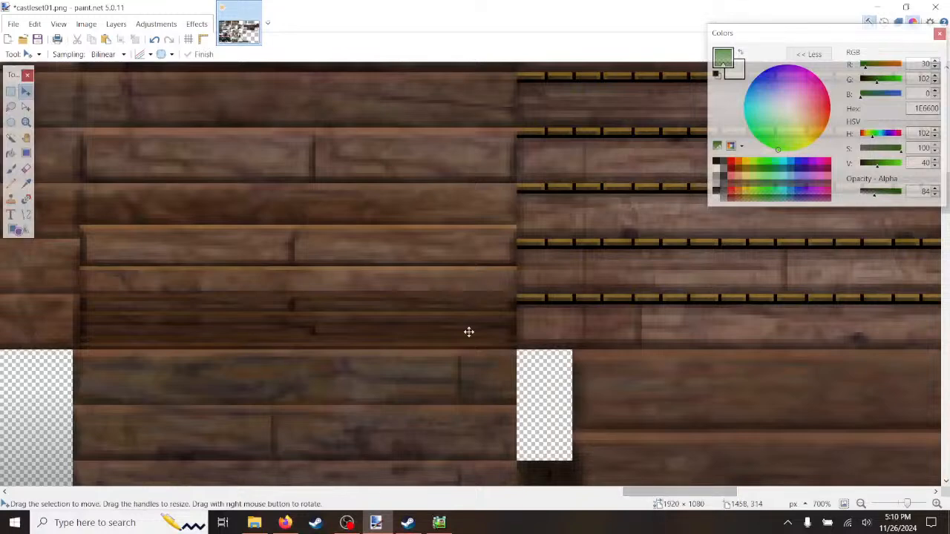
pyautogui.click(13, 24)
pyautogui.click(28, 102)
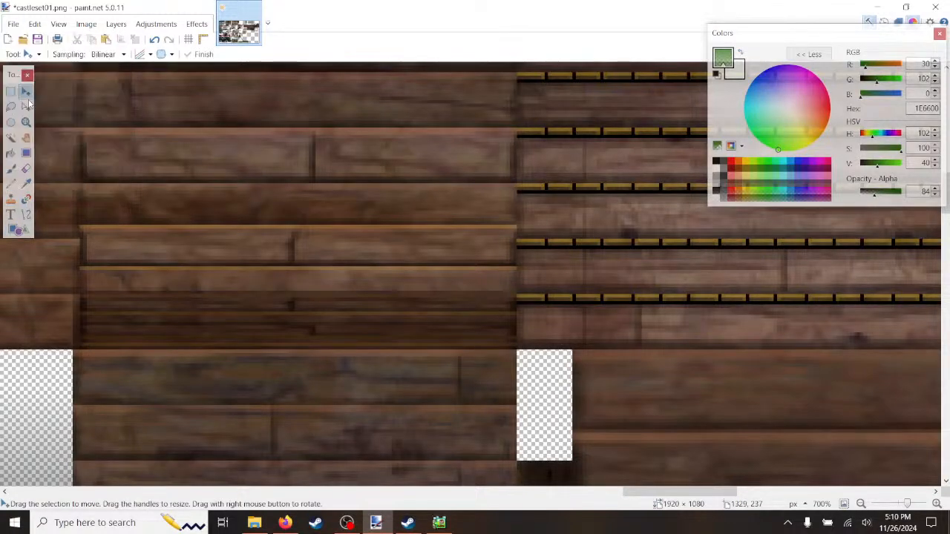
# Step: Switch to Pixel Game Maker MV, open the project's resources, and start a new test play of the ship scene
pyautogui.click(439, 523)
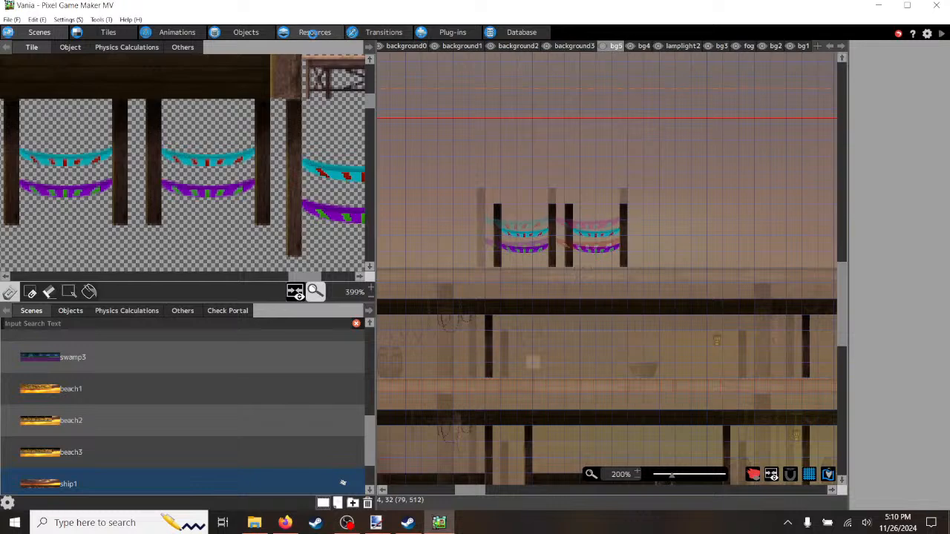
pyautogui.click(314, 33)
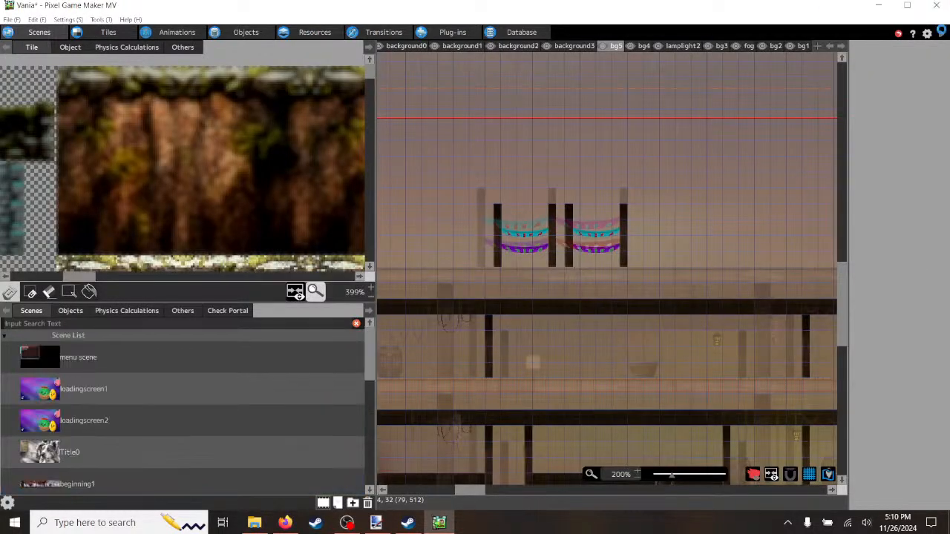
pyautogui.click(943, 35)
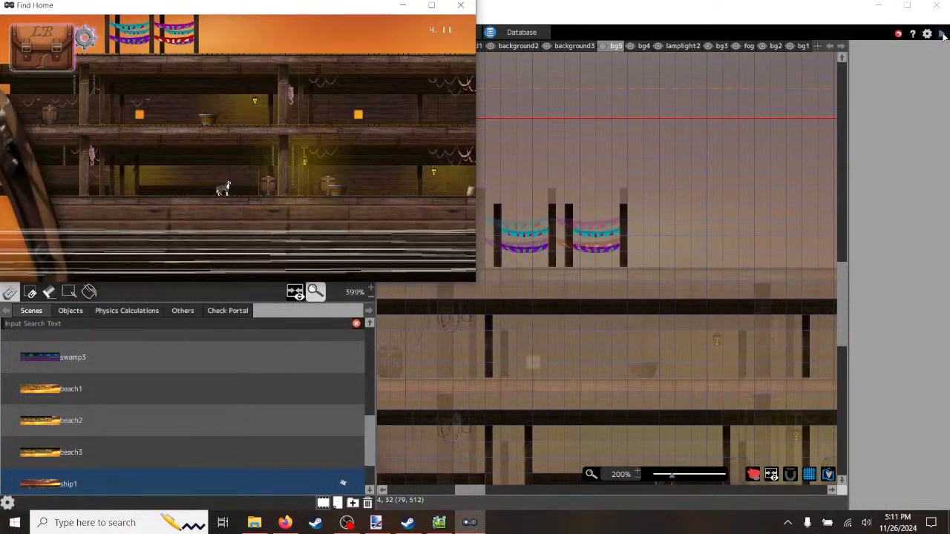
# Step: Maximize the test play and run the dog along the lower deck, up the staircase and onto the middle deck
pyautogui.press('Right')
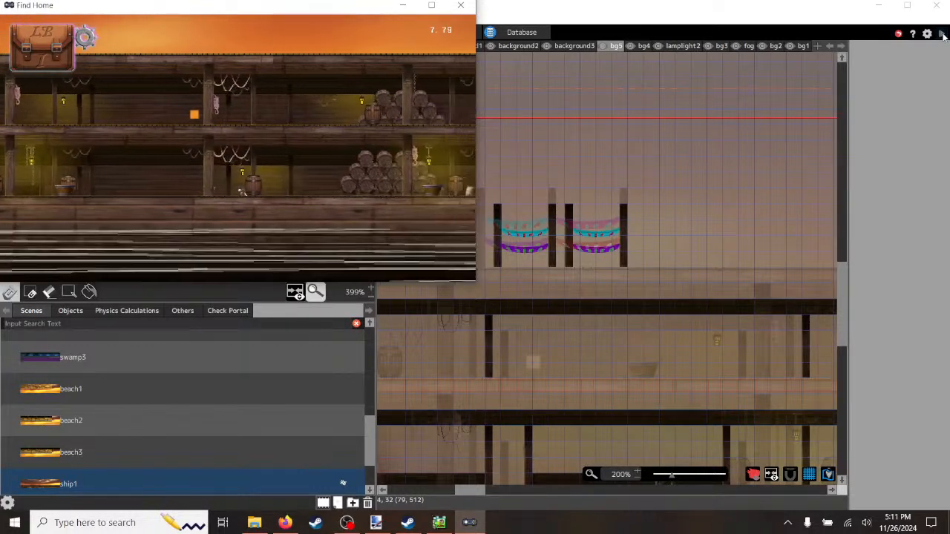
pyautogui.click(431, 5)
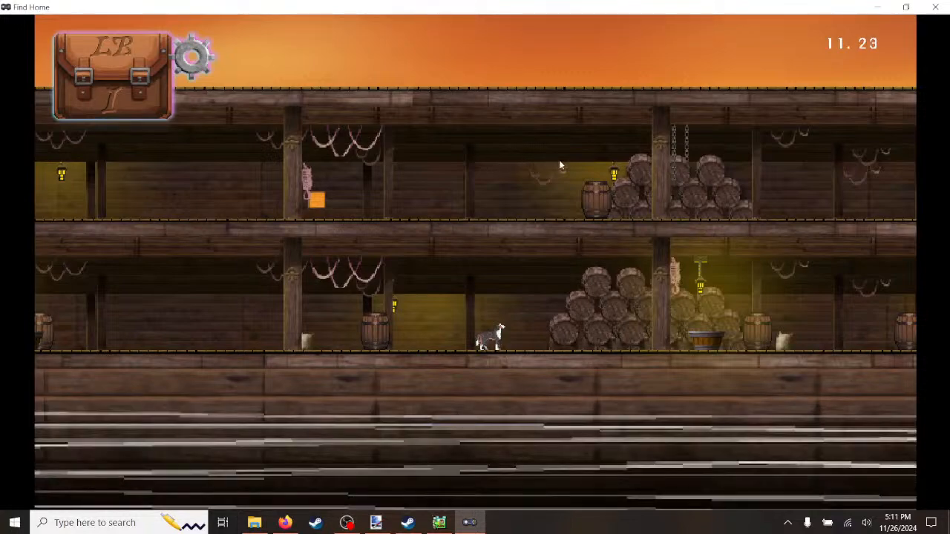
pyautogui.press('Right')
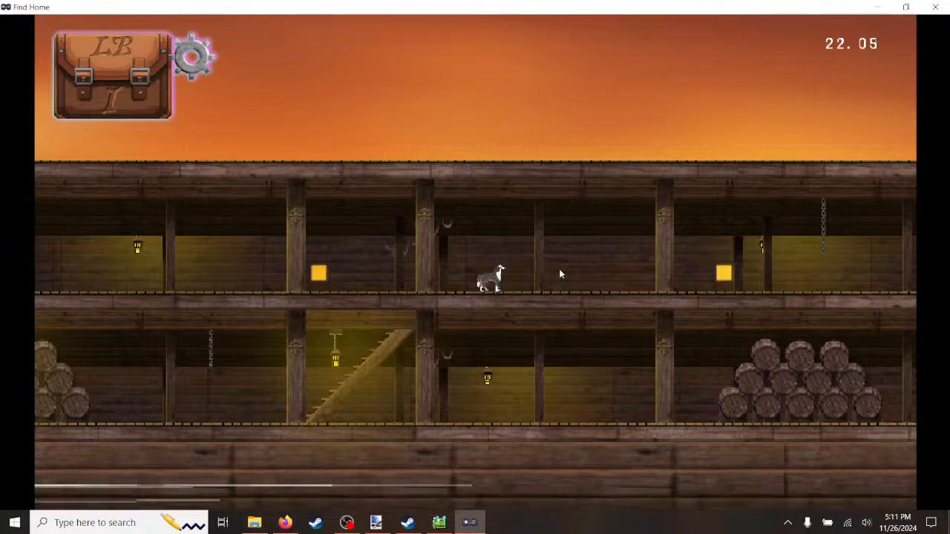
# Step: Run the dog back and forth along the middle deck above the staircase and drop it through the floor opening to test movement
pyautogui.press('Right')
pyautogui.press('Left')
pyautogui.press('Down')
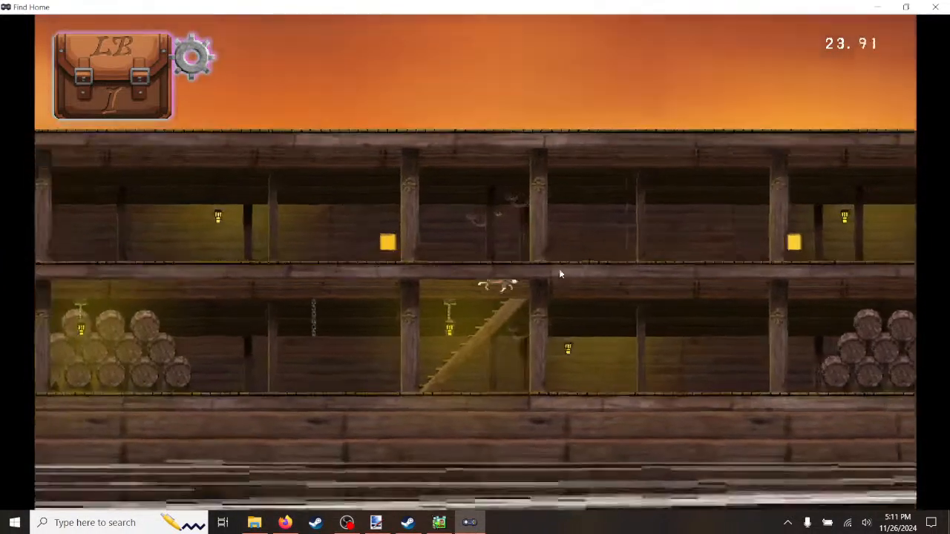
pyautogui.press('Right')
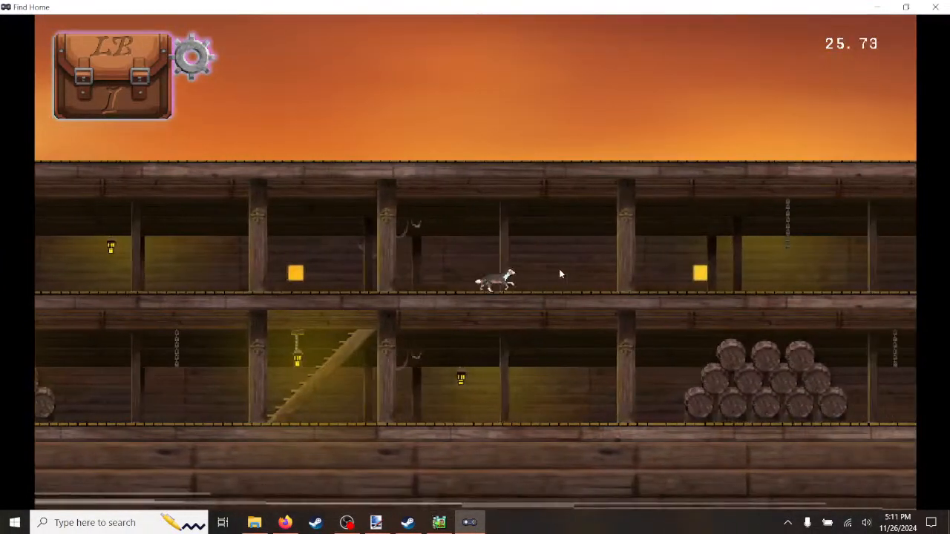
pyautogui.press('Left')
pyautogui.press('space')
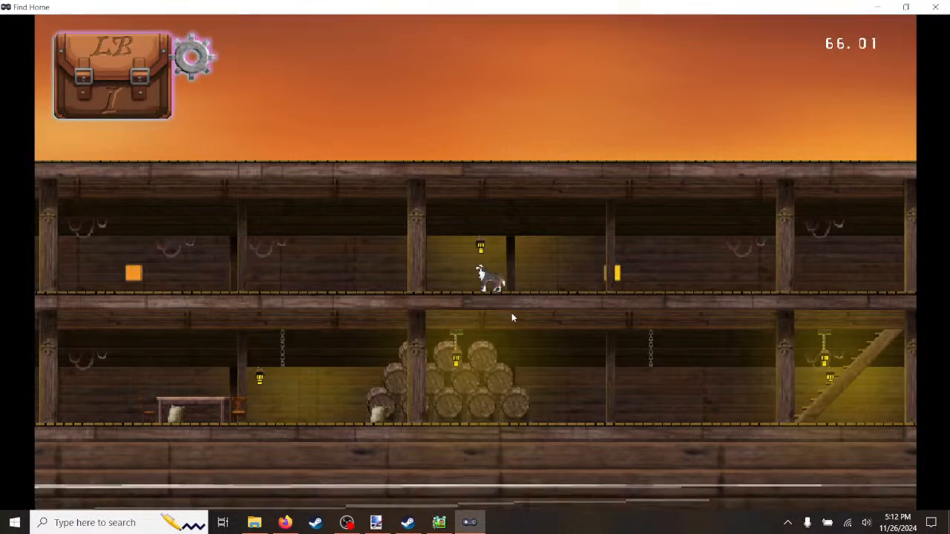
# Step: Run the dog along the middle deck above the stacked barrels and the table to inspect the ship scene, and close the test play
pyautogui.press('Right')
pyautogui.press('space')
pyautogui.press('Left')
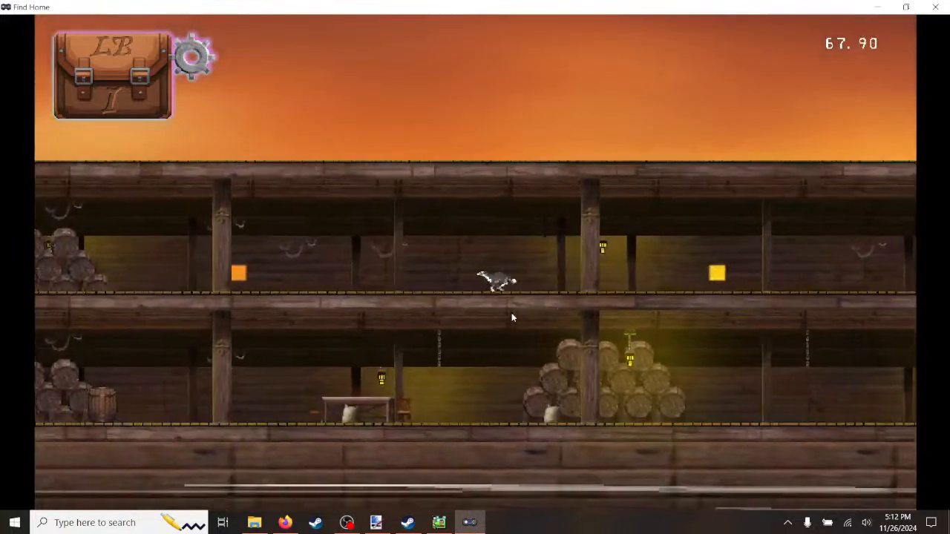
pyautogui.press('Left')
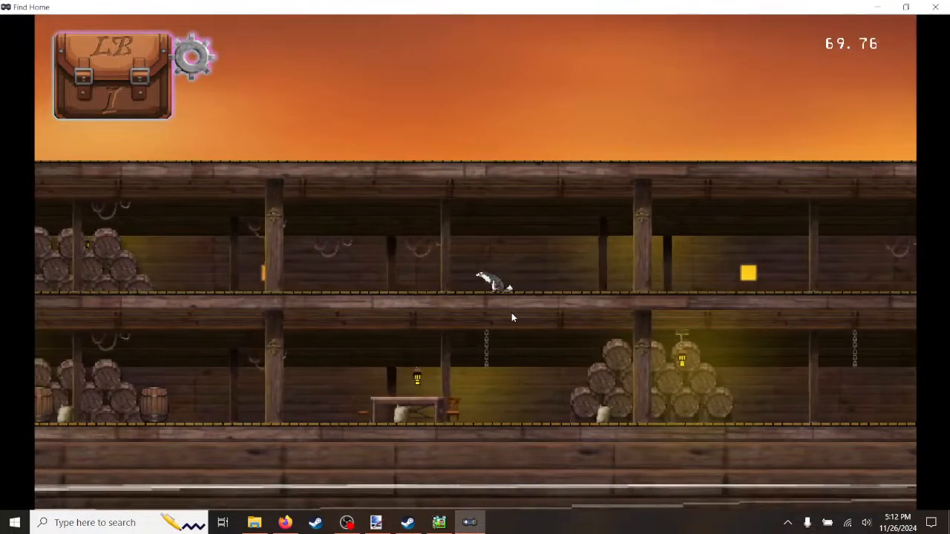
pyautogui.press('Right')
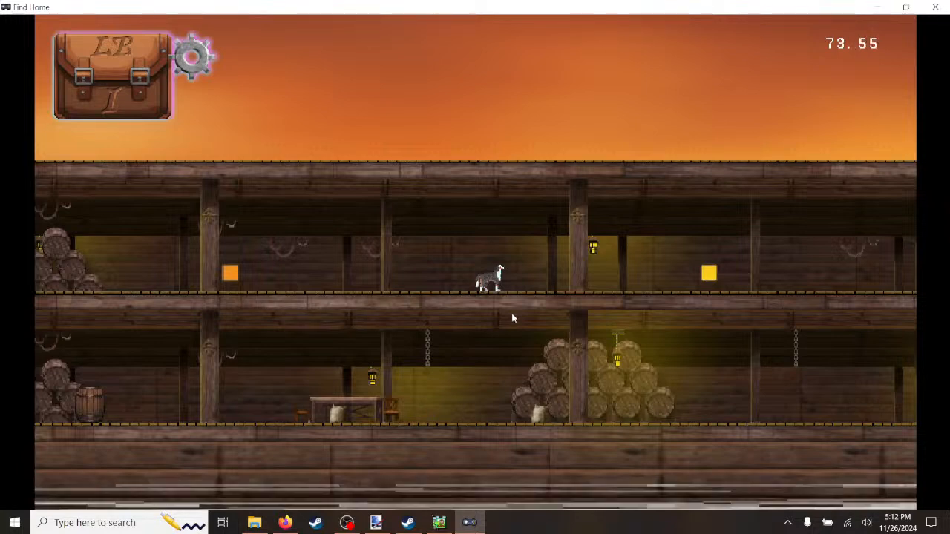
pyautogui.click(935, 7)
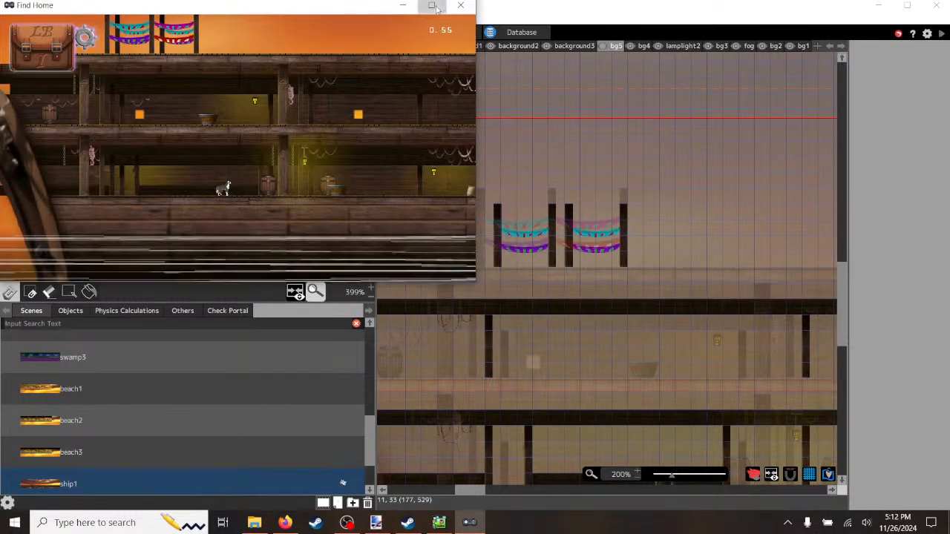
# Step: Move the dog back and forth along the lower deck in the maximized new test play, and close the Edge browser window
pyautogui.click(432, 6)
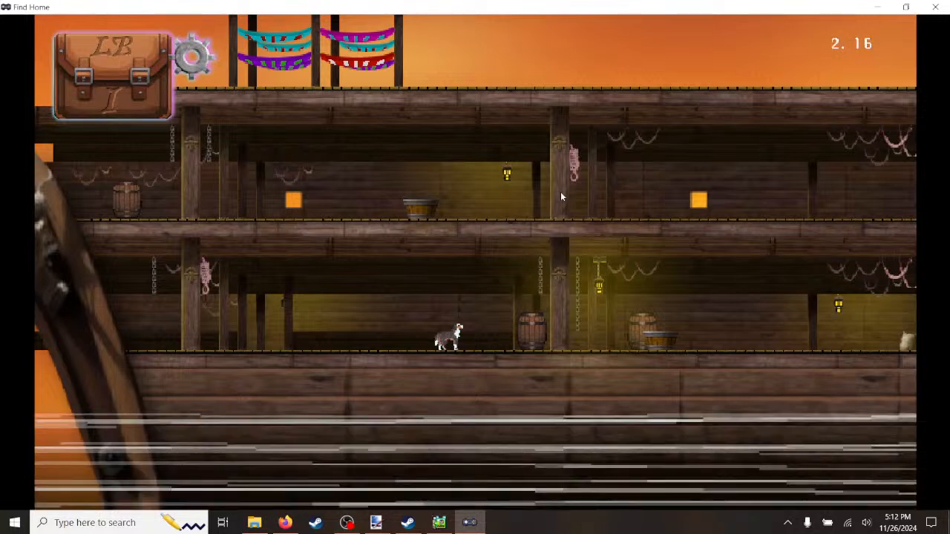
pyautogui.press('a')
pyautogui.press('d')
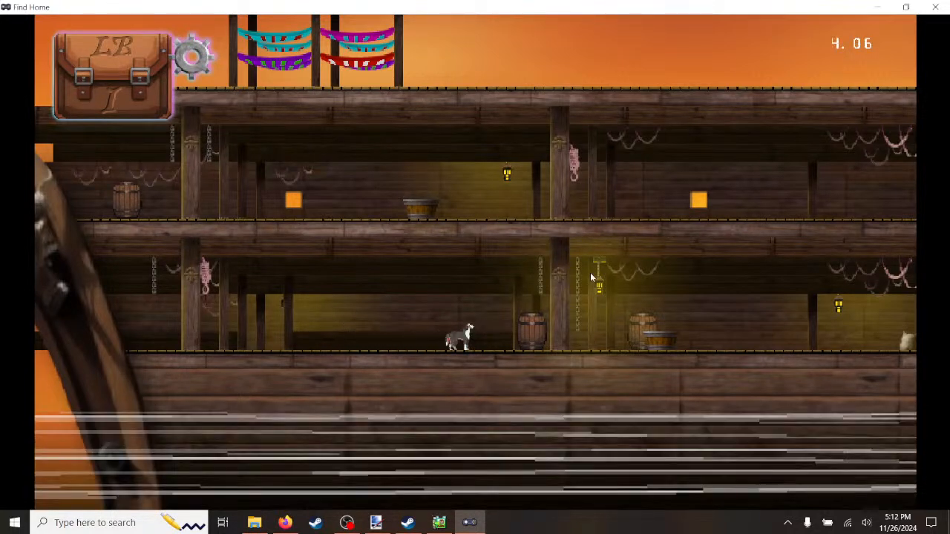
pyautogui.press('space')
pyautogui.press('a')
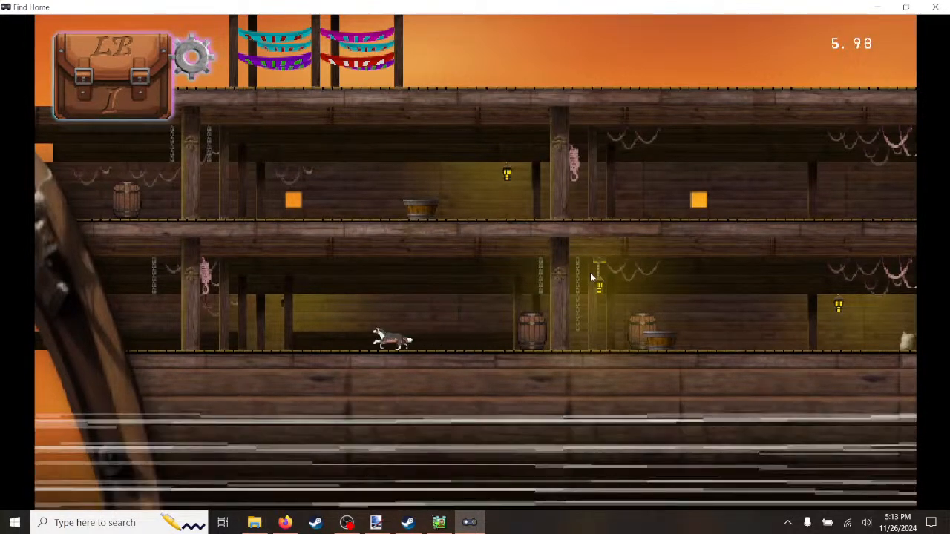
pyautogui.press('d')
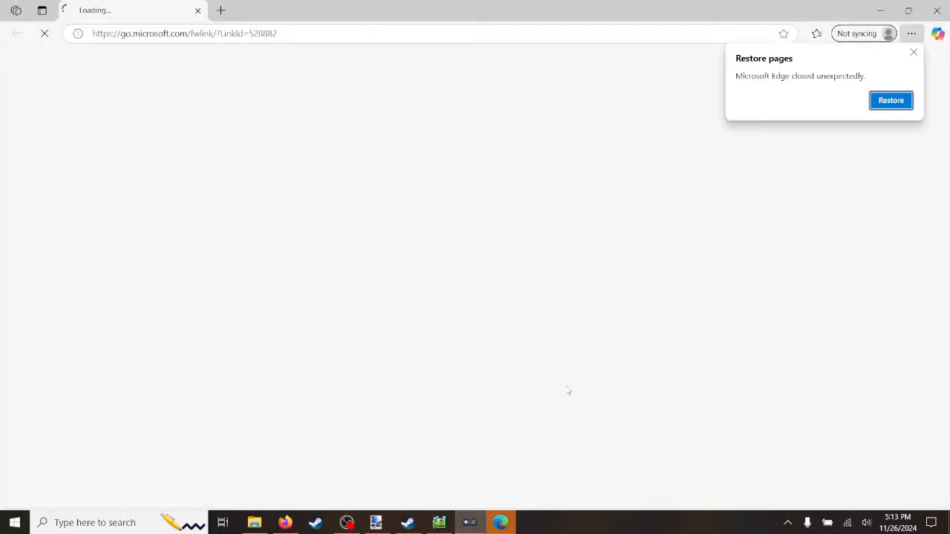
pyautogui.click(939, 11)
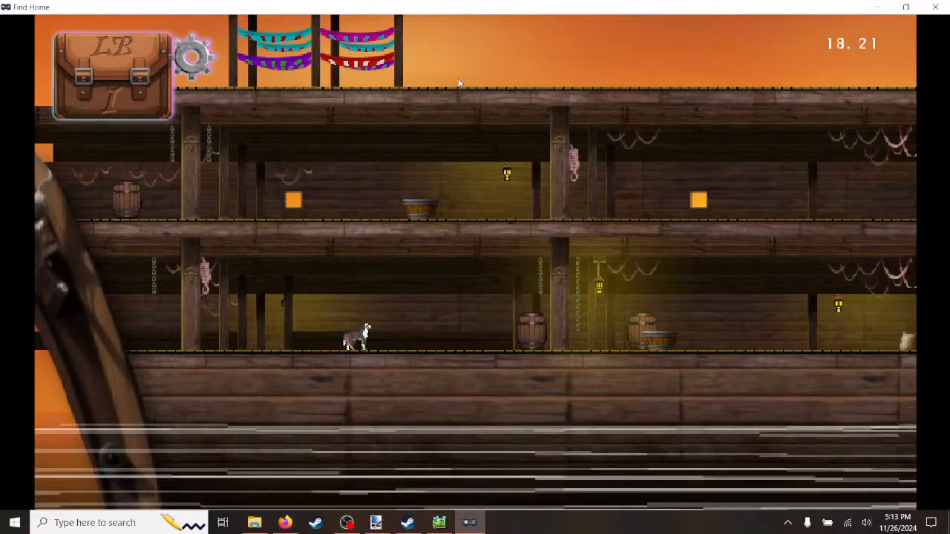
# Step: Try the BGM volume at 100% in the test play's sound settings and cancel the change
pyautogui.press('F1')
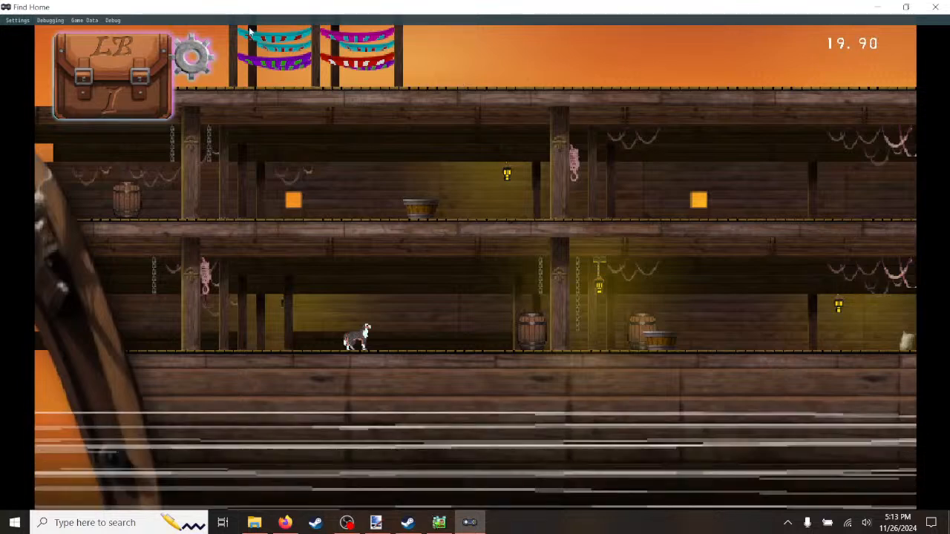
pyautogui.click(18, 20)
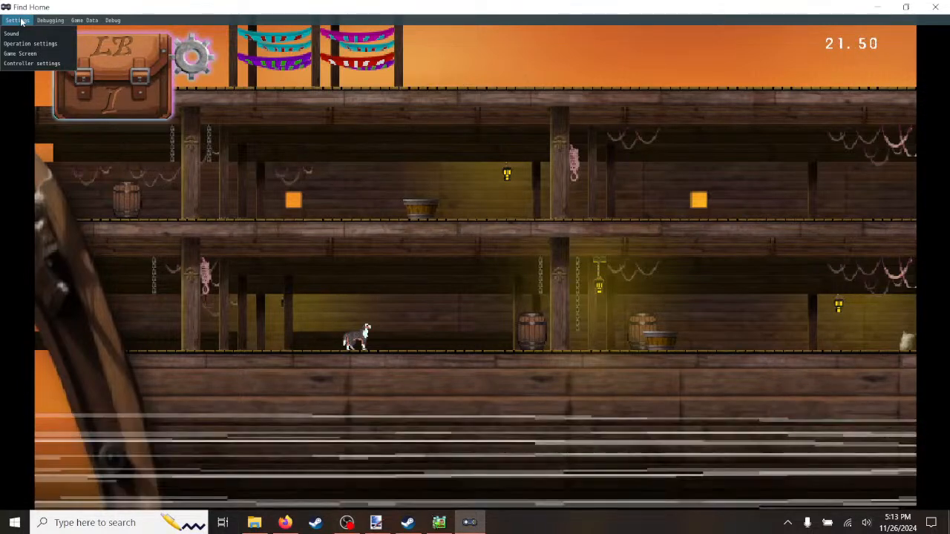
pyautogui.click(18, 34)
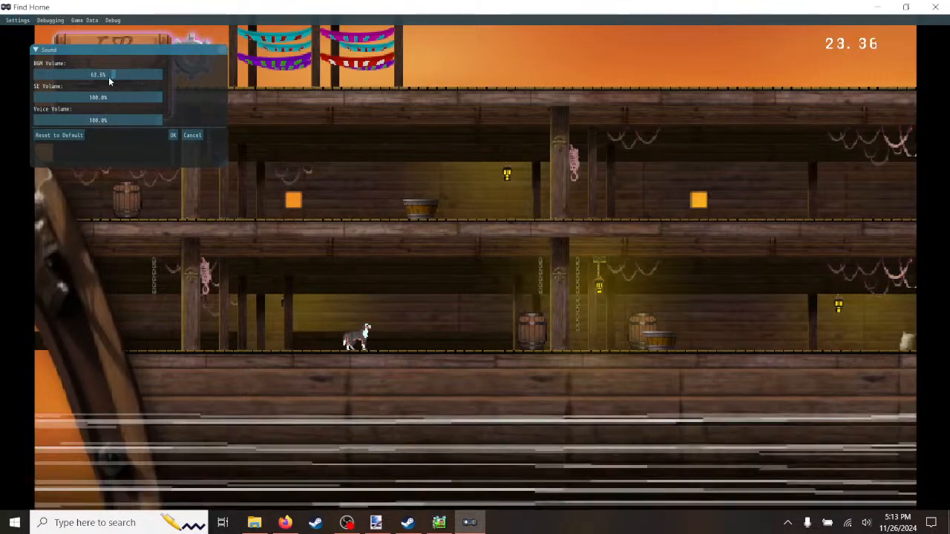
pyautogui.moveTo(72, 77); pyautogui.dragTo(158, 78)
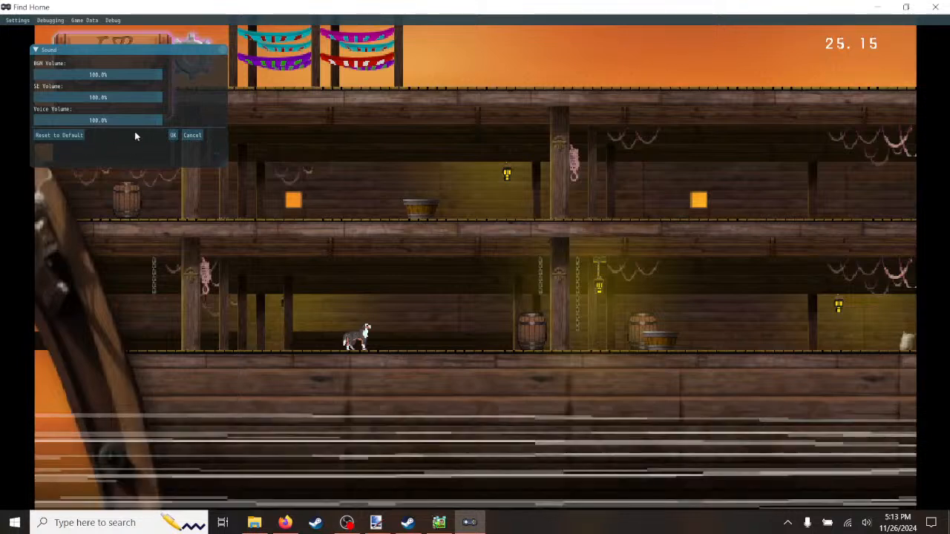
pyautogui.click(194, 138)
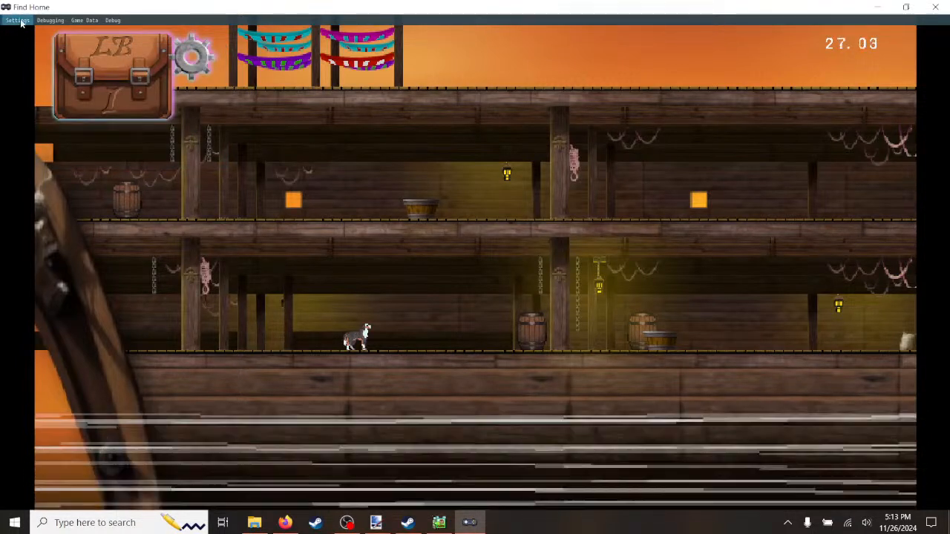
# Step: View the test play's controller settings, including the device options for the 1P controller, in an enlarged dialog and close it
pyautogui.click(20, 22)
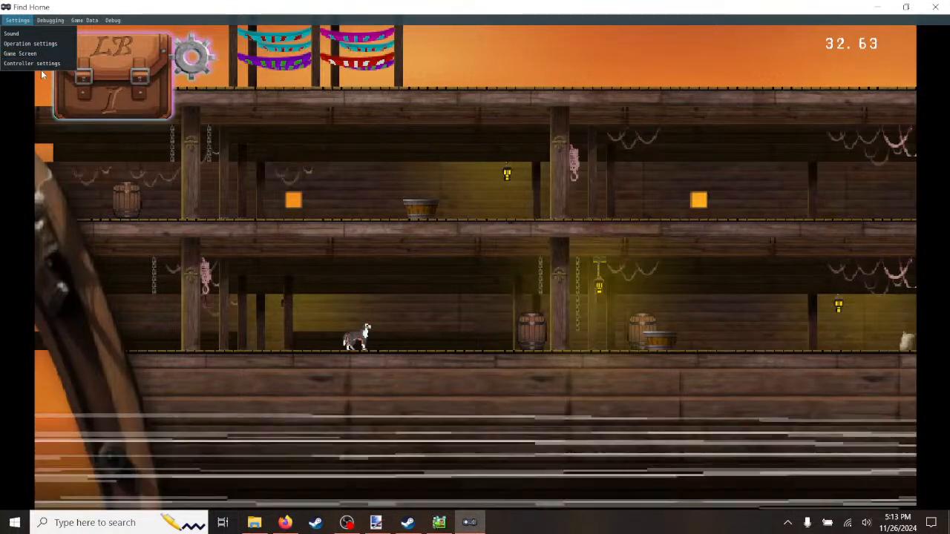
pyautogui.click(43, 65)
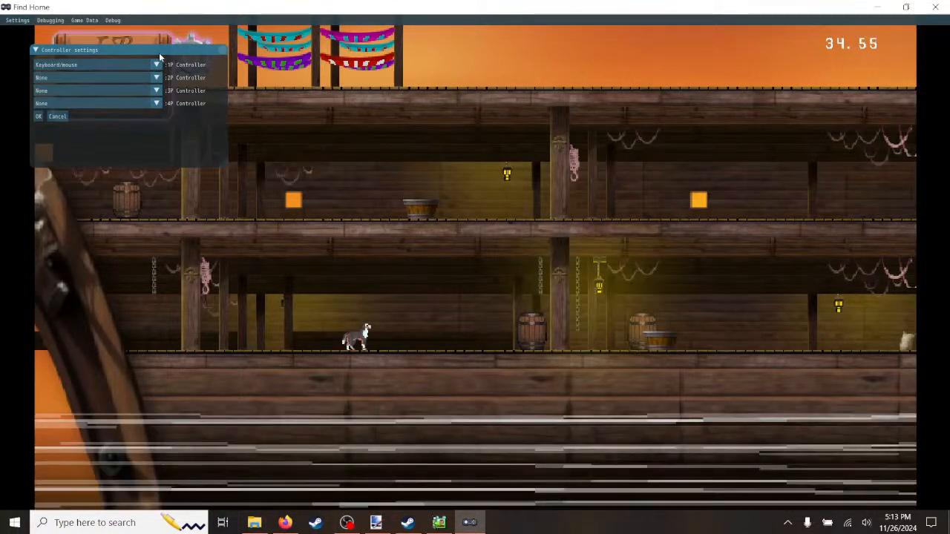
pyautogui.moveTo(161, 52); pyautogui.dragTo(355, 70)
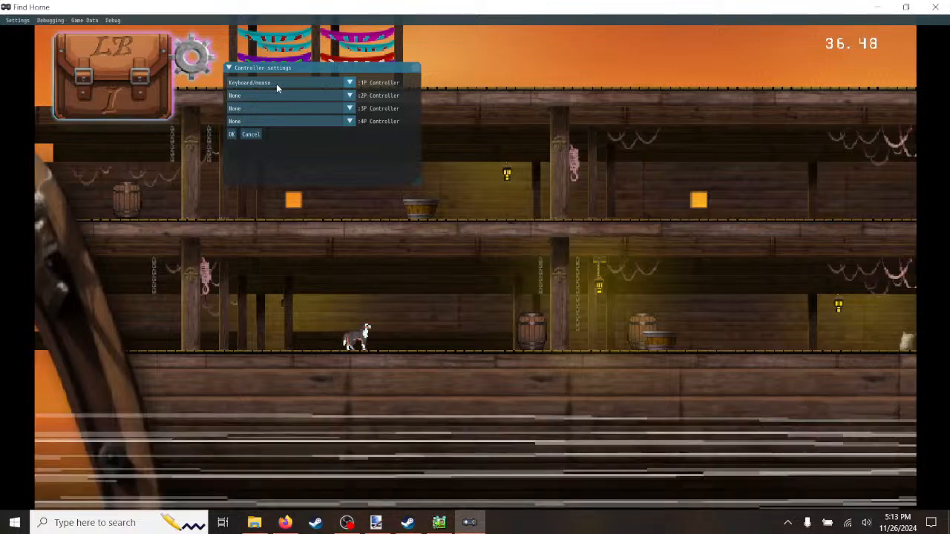
pyautogui.click(276, 84)
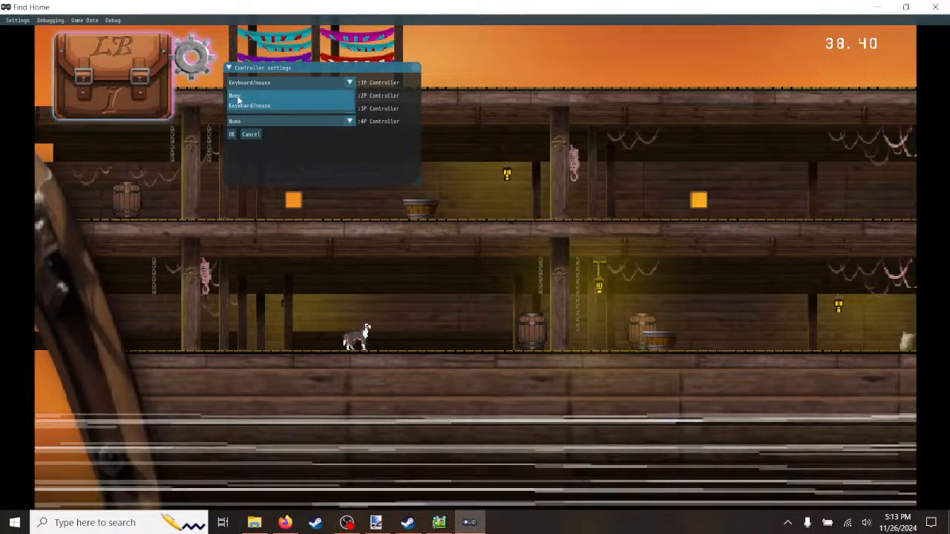
pyautogui.click(343, 69)
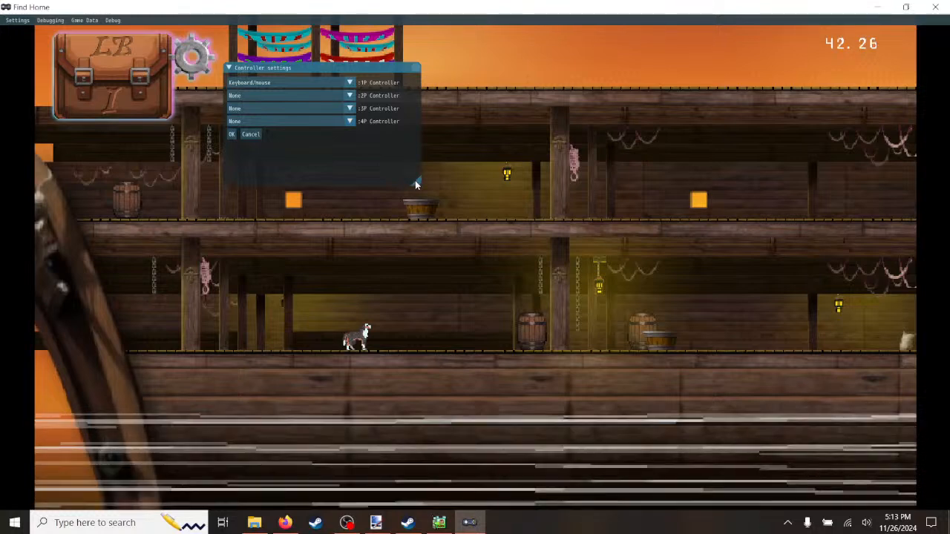
pyautogui.moveTo(417, 183); pyautogui.dragTo(583, 290)
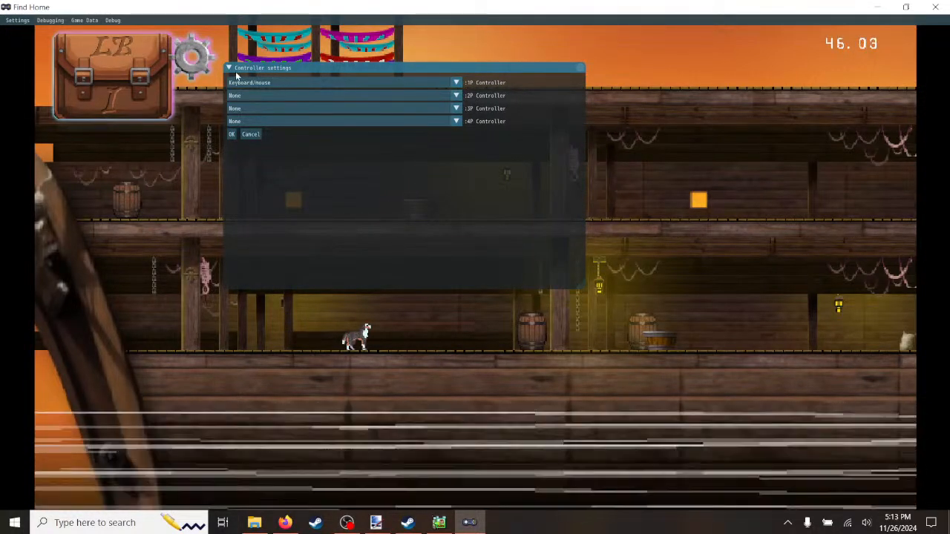
pyautogui.click(582, 68)
# Step: Open the test play's operation settings, move the dialog away from the corner and choose Keyboard/mouse as the input device
pyautogui.click(17, 20)
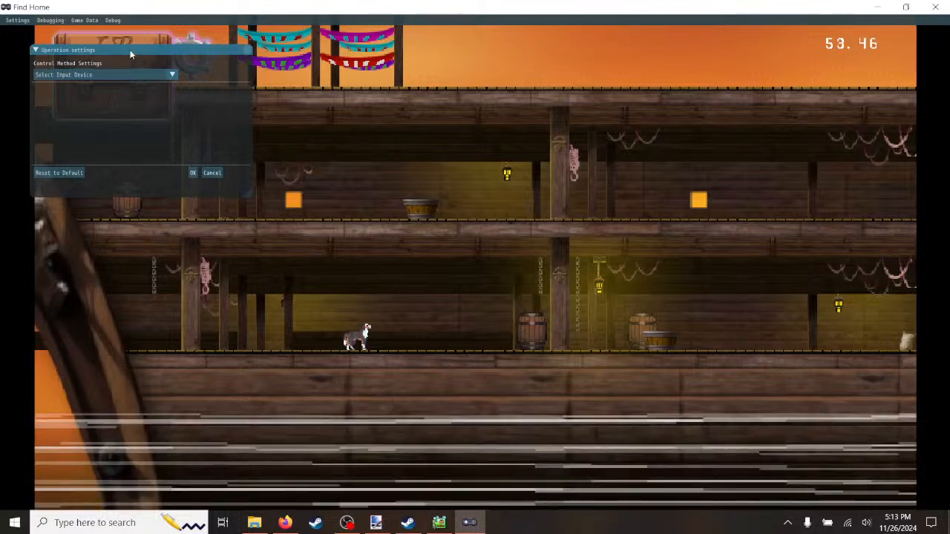
pyautogui.moveTo(126, 49); pyautogui.dragTo(408, 86)
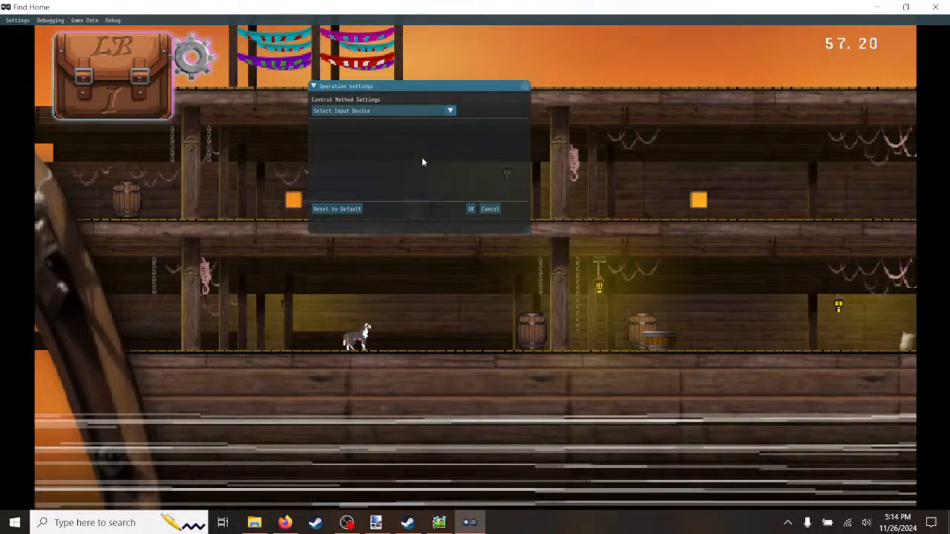
pyautogui.click(451, 110)
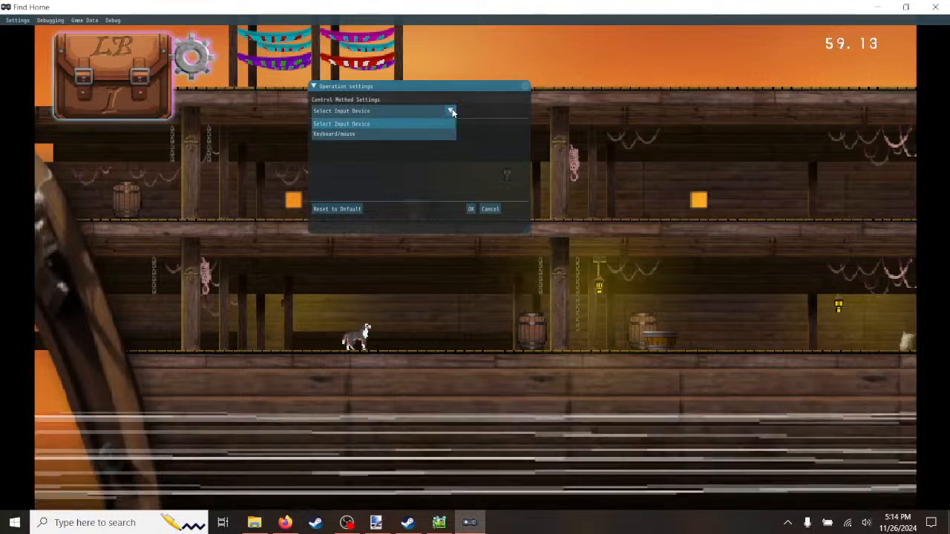
pyautogui.click(451, 111)
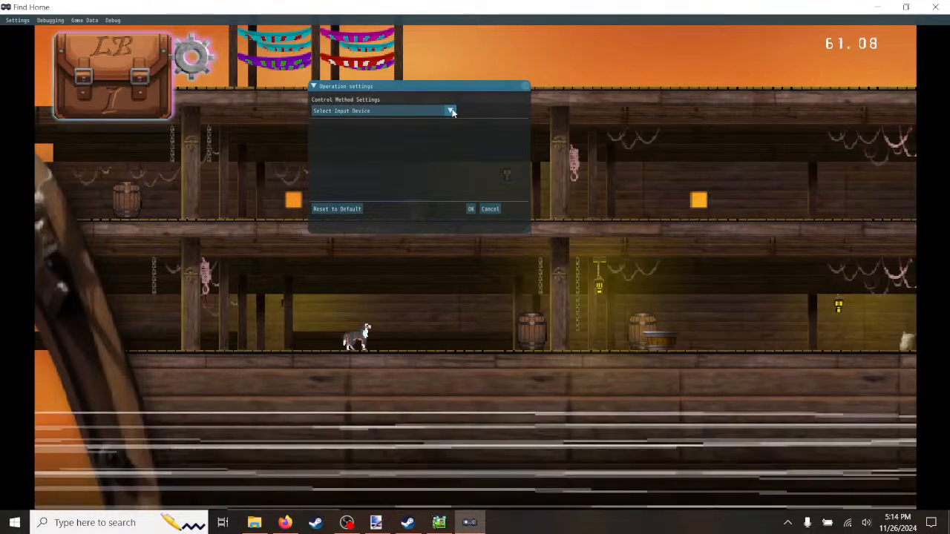
pyautogui.click(451, 111)
pyautogui.click(450, 110)
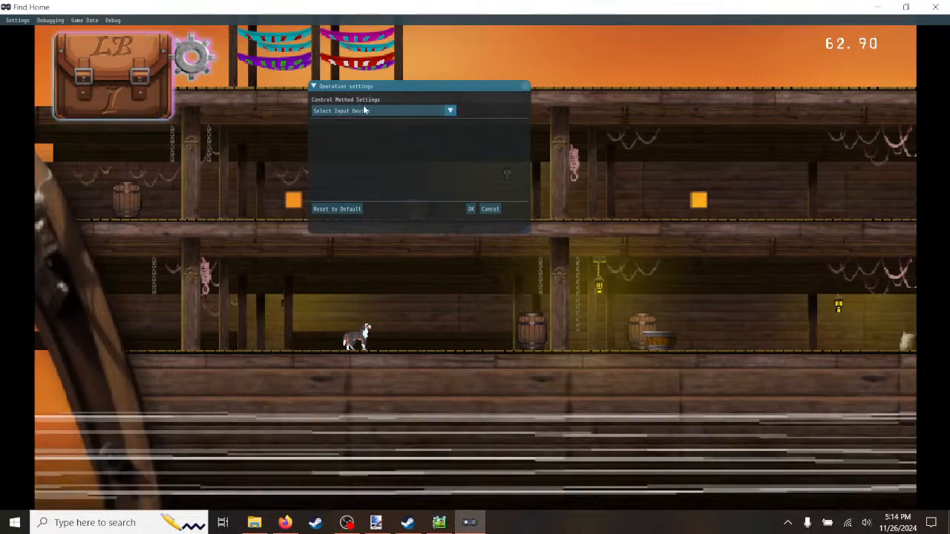
pyautogui.click(441, 112)
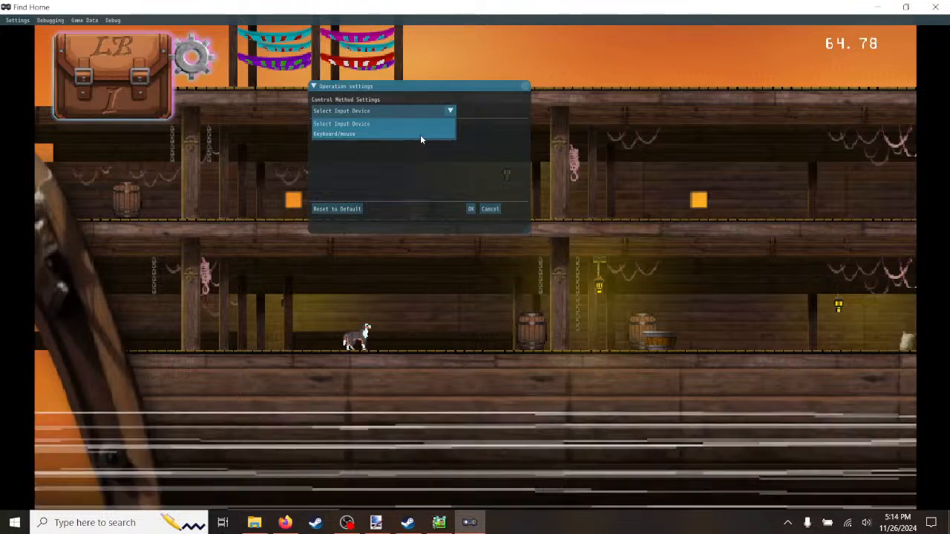
pyautogui.click(420, 134)
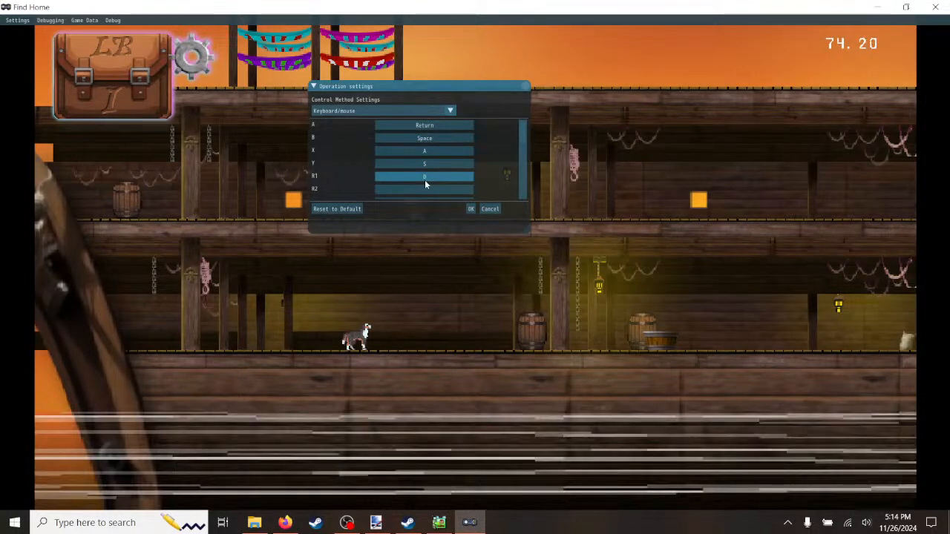
# Step: Examine the Keyboard/mouse key assignments and return the control method to Select Input Device
pyautogui.click(425, 180)
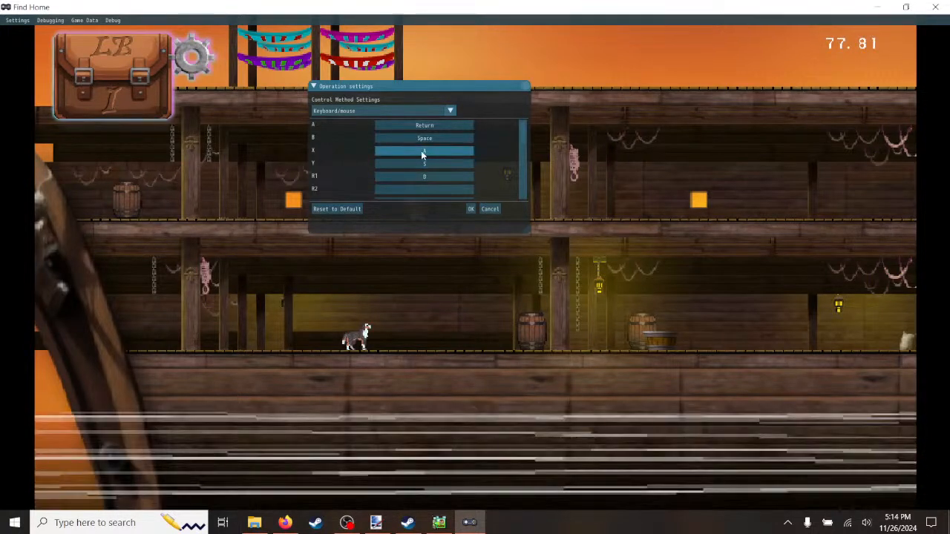
pyautogui.scroll(-4, 483, 176)
pyautogui.scroll(4, 483, 175)
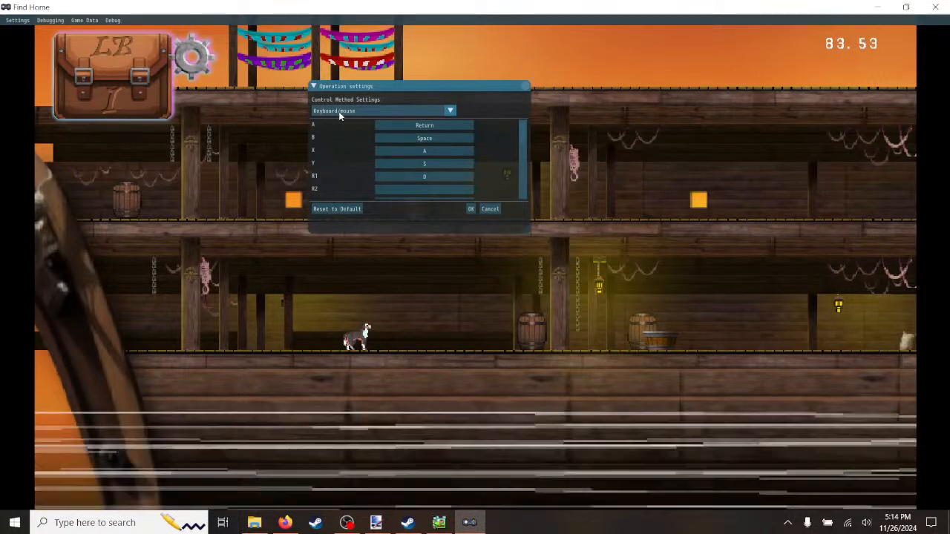
pyautogui.click(450, 111)
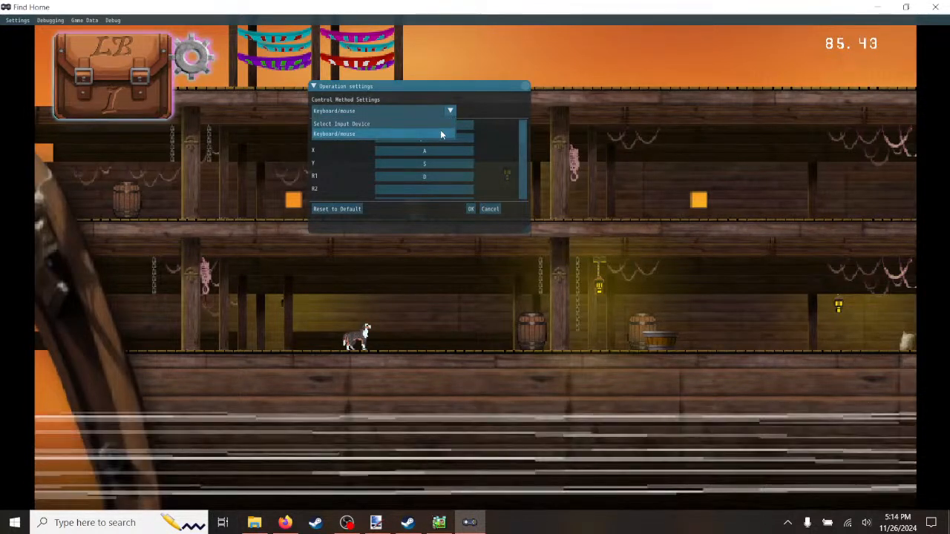
pyautogui.click(440, 132)
pyautogui.click(449, 112)
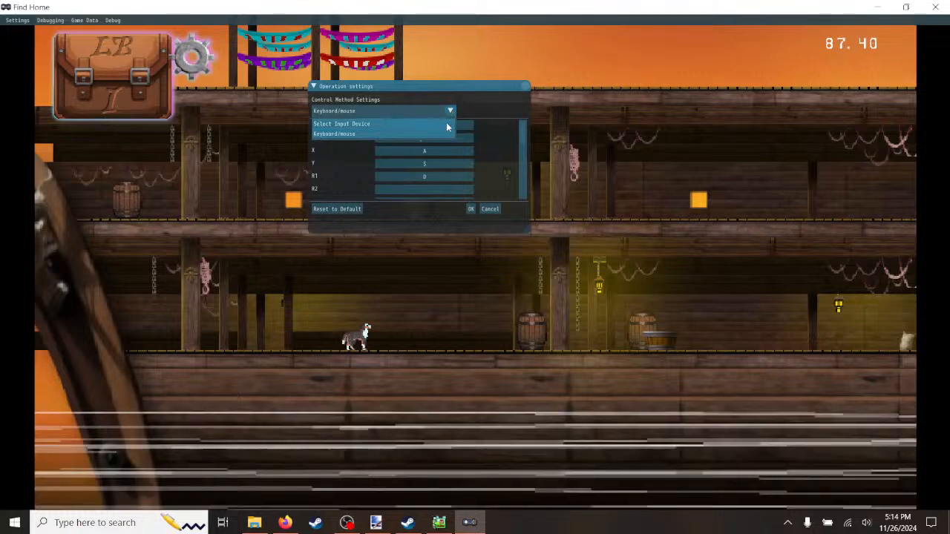
pyautogui.click(446, 122)
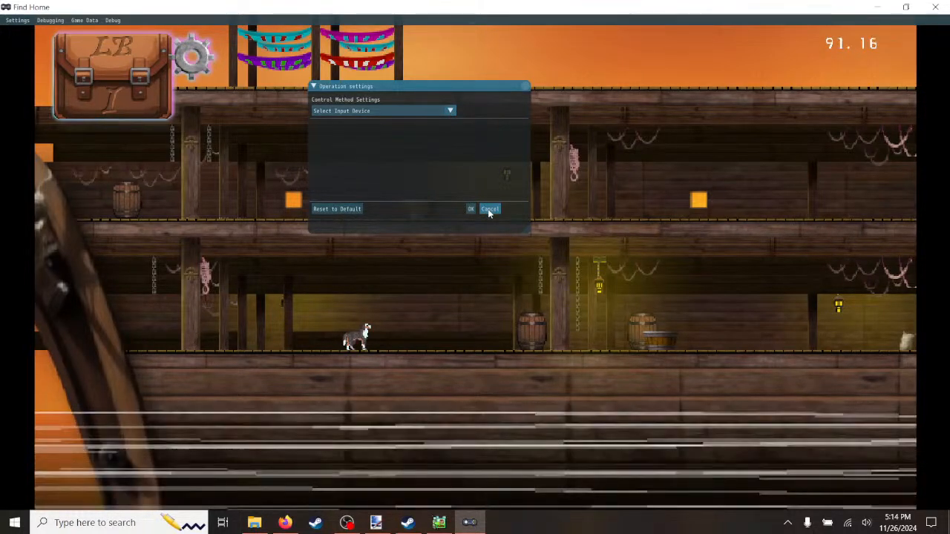
# Step: Cancel the operation settings, bring up the help page in the browser and close it to return to the test play
pyautogui.click(490, 209)
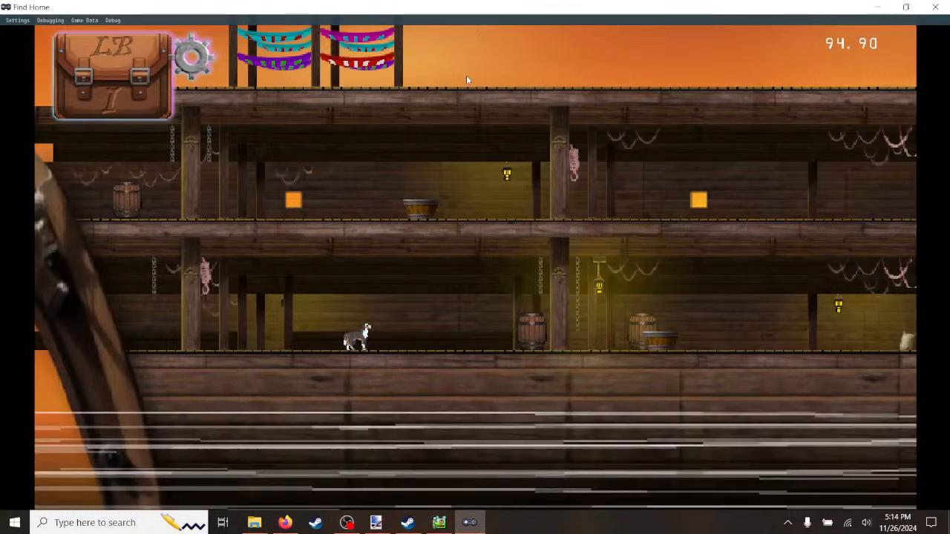
pyautogui.click(15, 20)
pyautogui.click(13, 22)
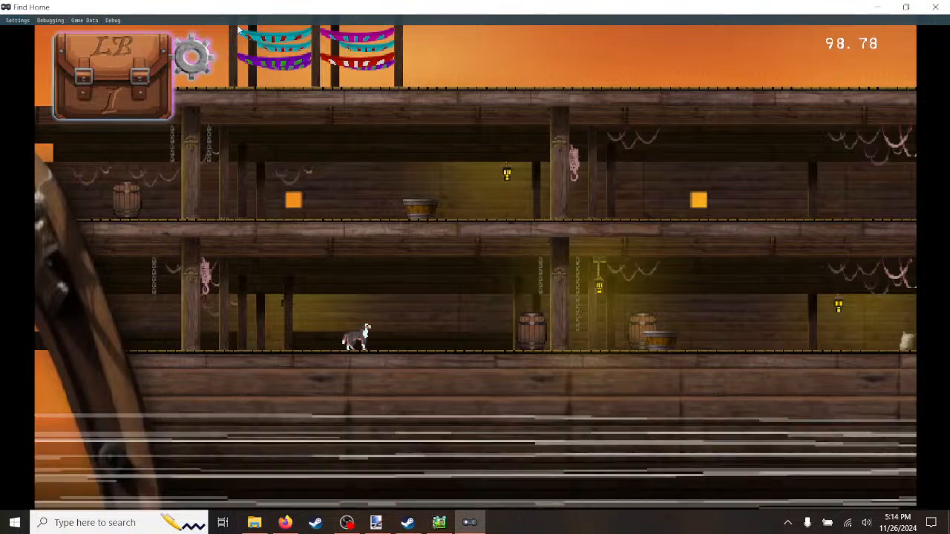
pyautogui.press('F1')
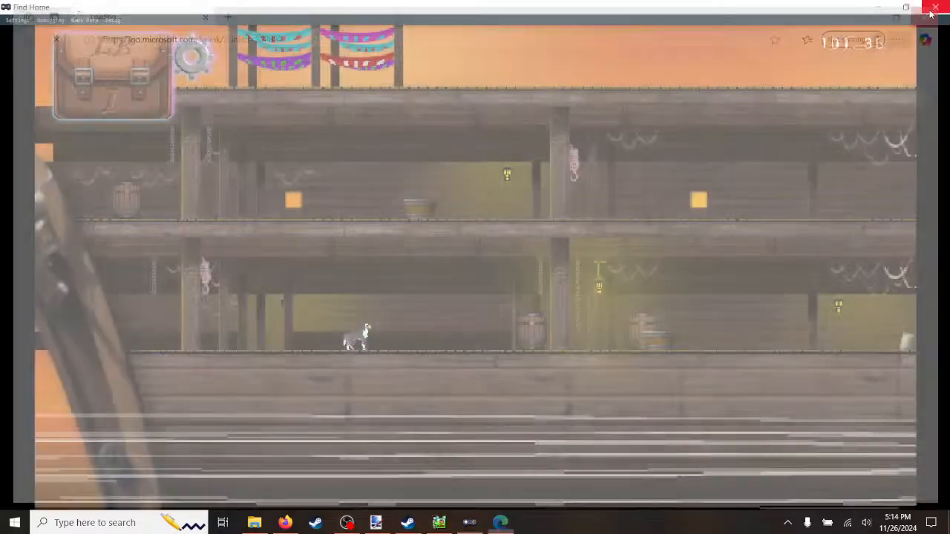
pyautogui.click(936, 11)
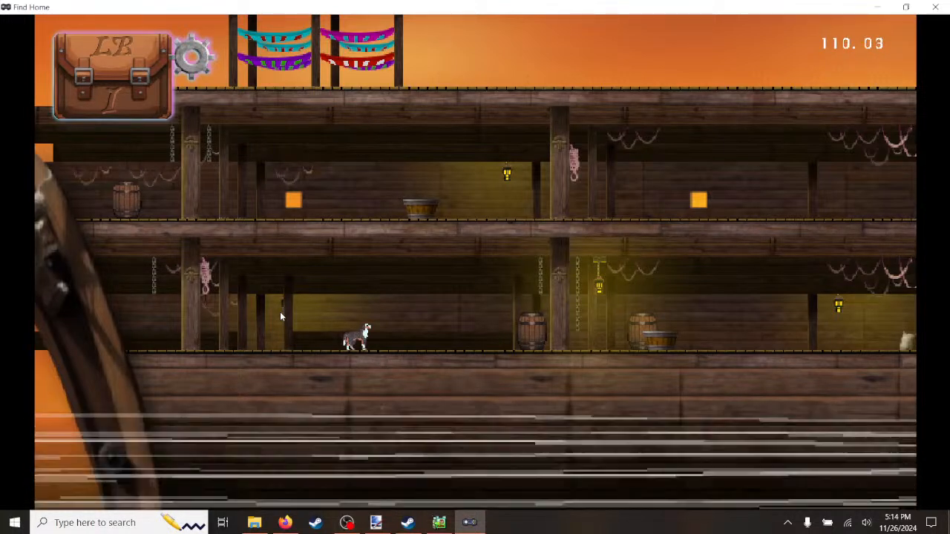
# Step: Test the dog's movement by running it to the right and jumping on the lower ship deck
pyautogui.press('Right')
pyautogui.press('Right')
pyautogui.press('space')
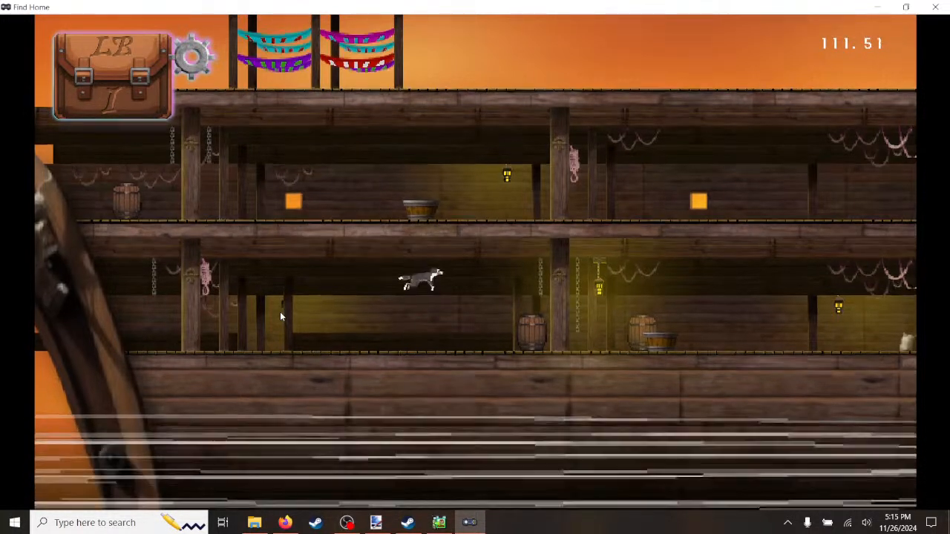
# Step: Test the Music slider in the pause menu's Options by lowering it two notches and raising it again, and go back
pyautogui.press('Escape')
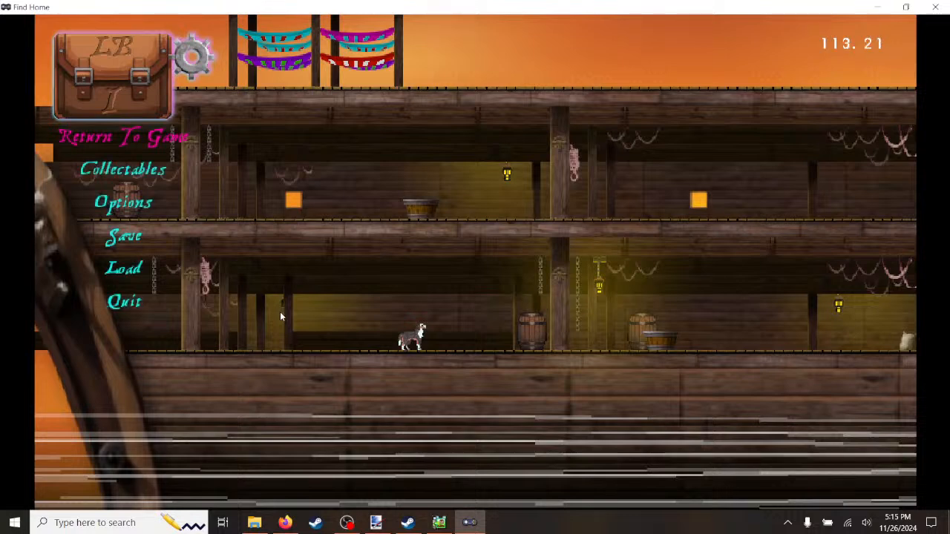
pyautogui.press('Down')
pyautogui.press('Down')
pyautogui.press('Return')
pyautogui.press('Left')
pyautogui.press('Left')
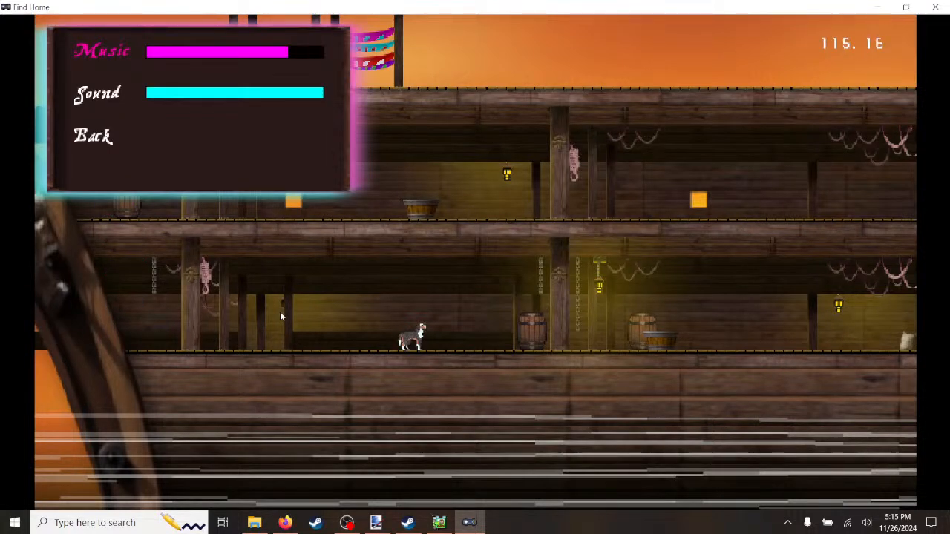
pyautogui.press('Right')
pyautogui.press('Right')
pyautogui.press('Down')
pyautogui.press('Down')
pyautogui.press('Return')
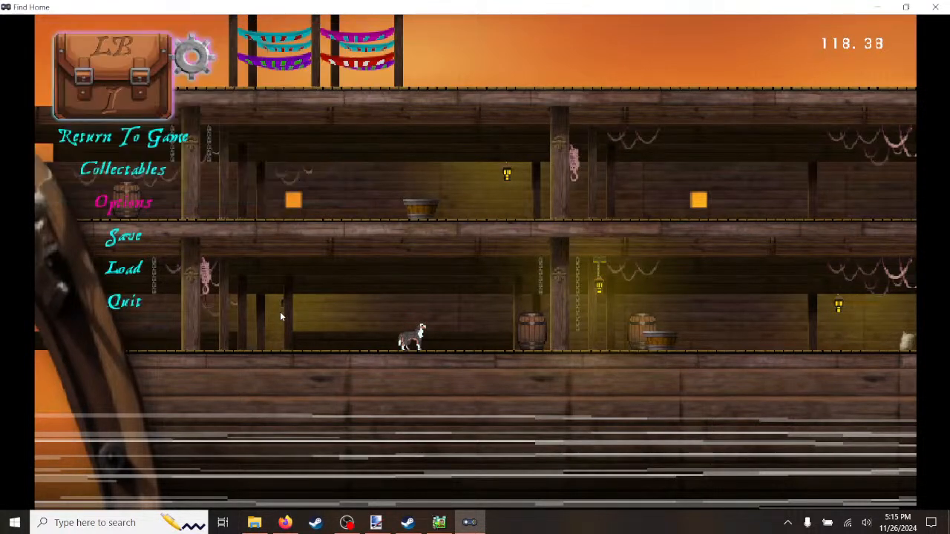
# Step: Quit the test play through the game's pause menu to return to the ship1 scene editor
pyautogui.press('Down')
pyautogui.press('Down')
pyautogui.press('Down')
pyautogui.press('Return')
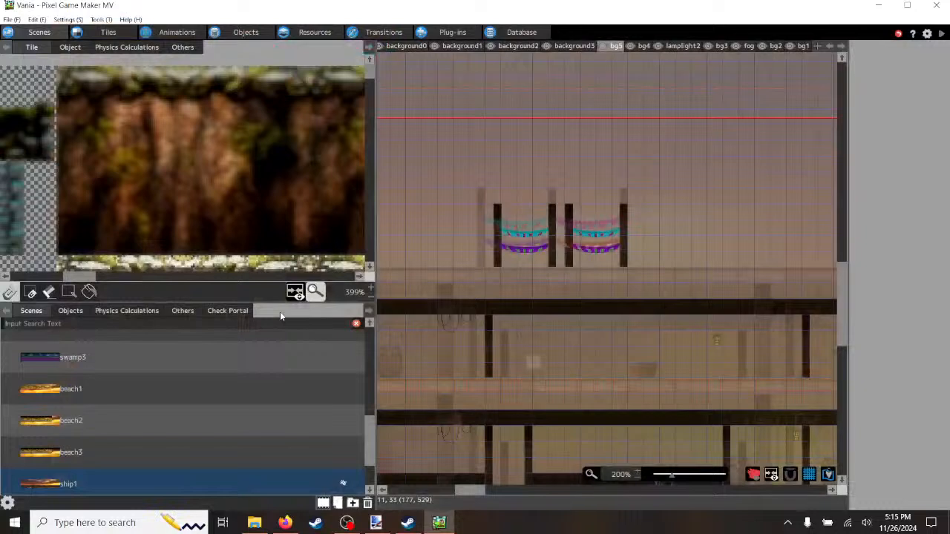